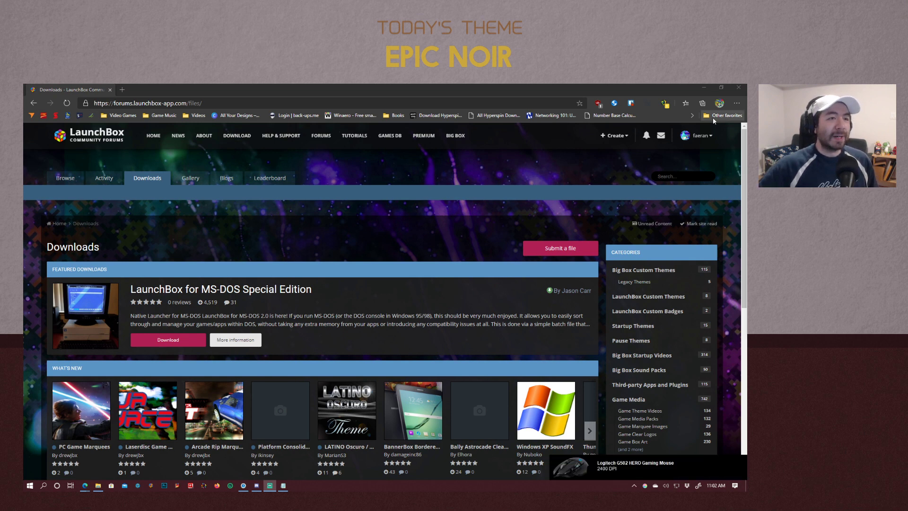
# Search the web for "epic noir es theme" and open the RetroPie forum topic "Epic Noir - Dark Mode Theme"
pyautogui.click(332, 103)
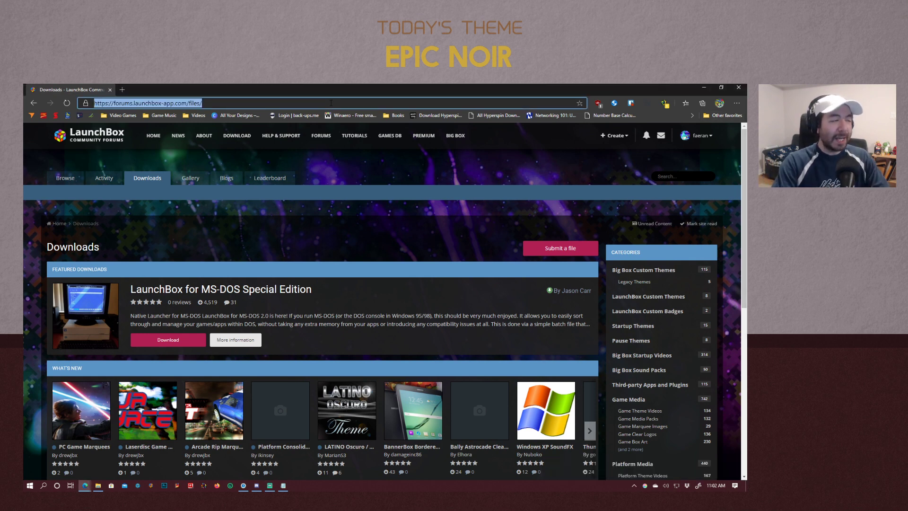
pyautogui.write('epic noir')
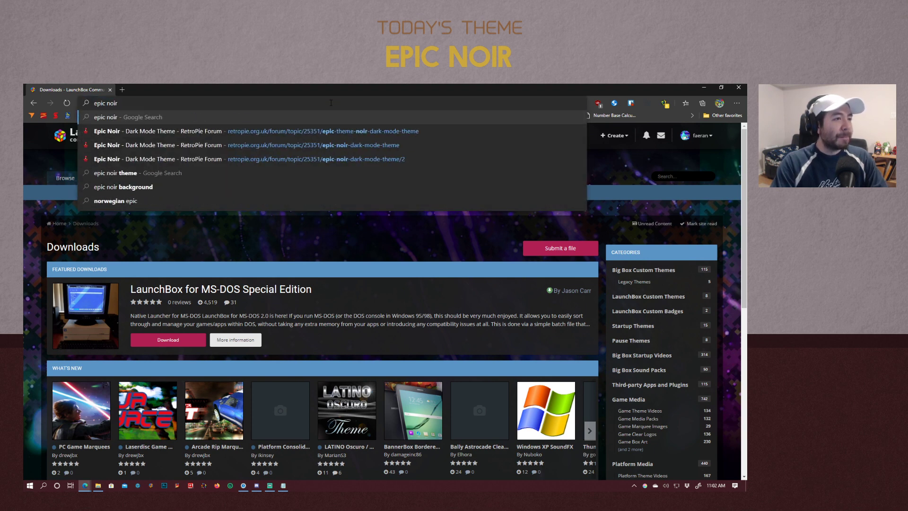
pyautogui.press('Return')
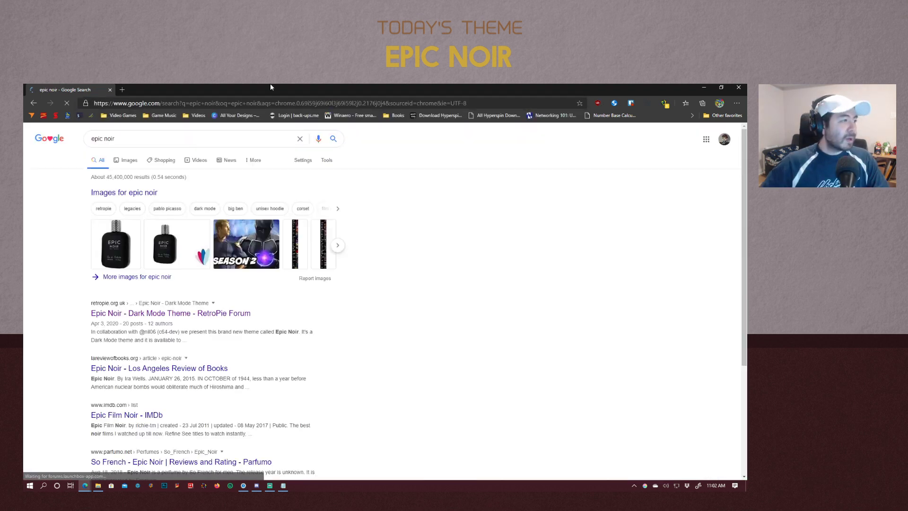
pyautogui.click(139, 136)
pyautogui.write('es theme')
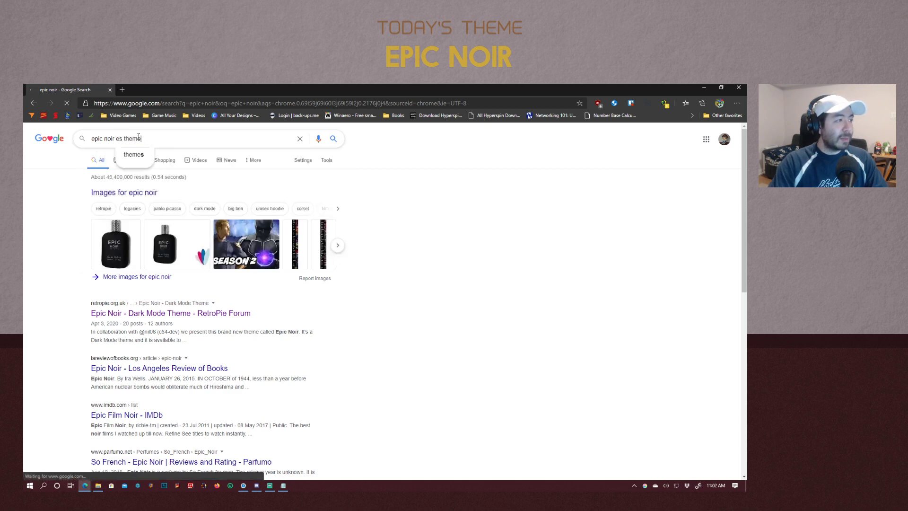
pyautogui.press('Return')
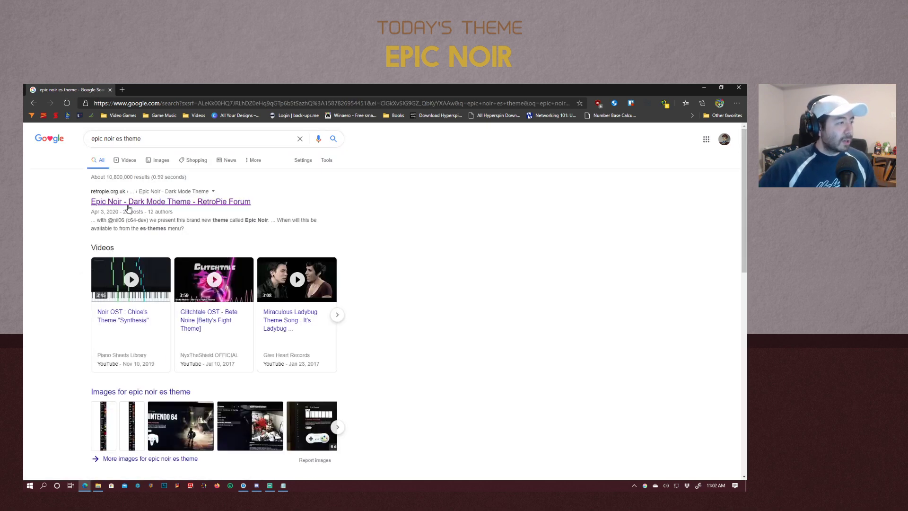
pyautogui.click(132, 208)
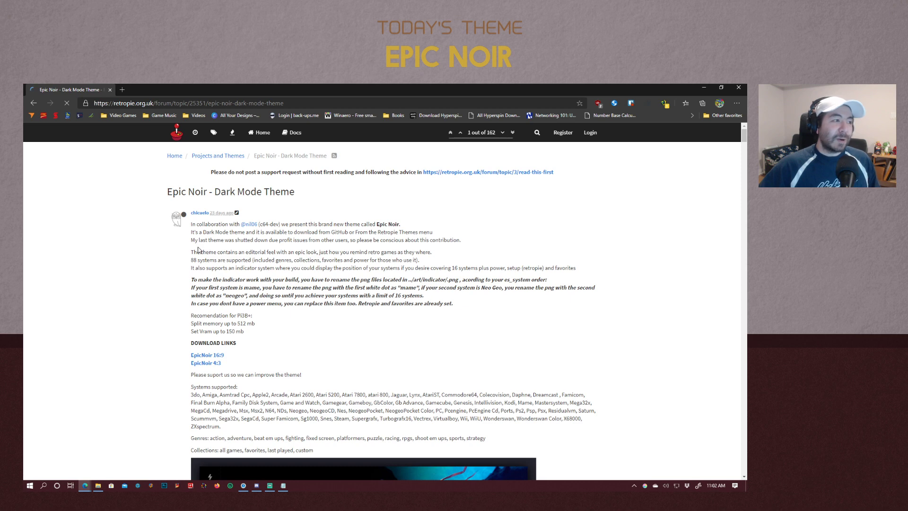
# Examine the Epic Noir topic's description and its system preview artwork, from Arcade through Gameboy Advance
pyautogui.scroll(-6, 177, 268)
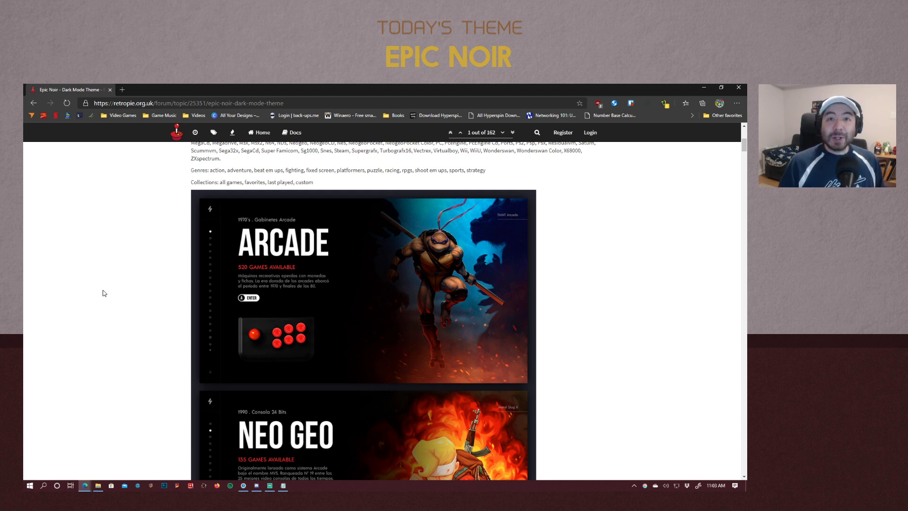
pyautogui.scroll(-8, 163, 267)
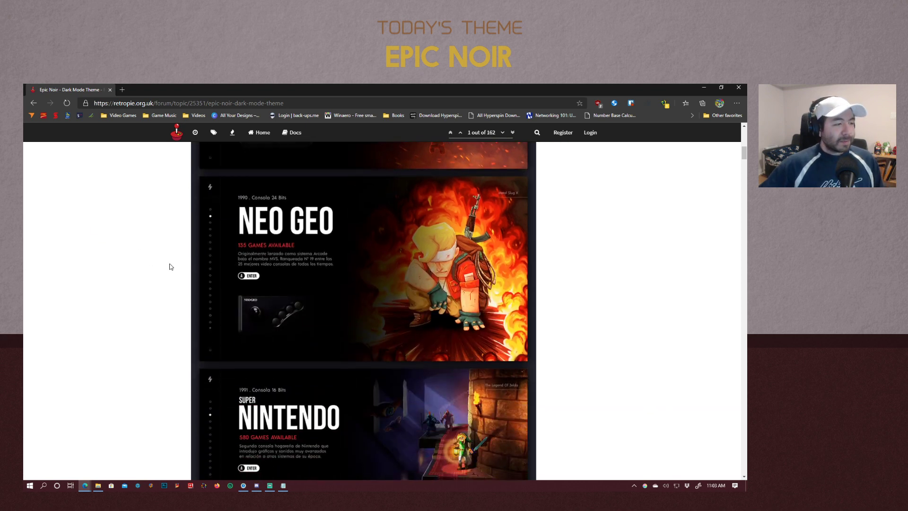
pyautogui.scroll(-11, 166, 268)
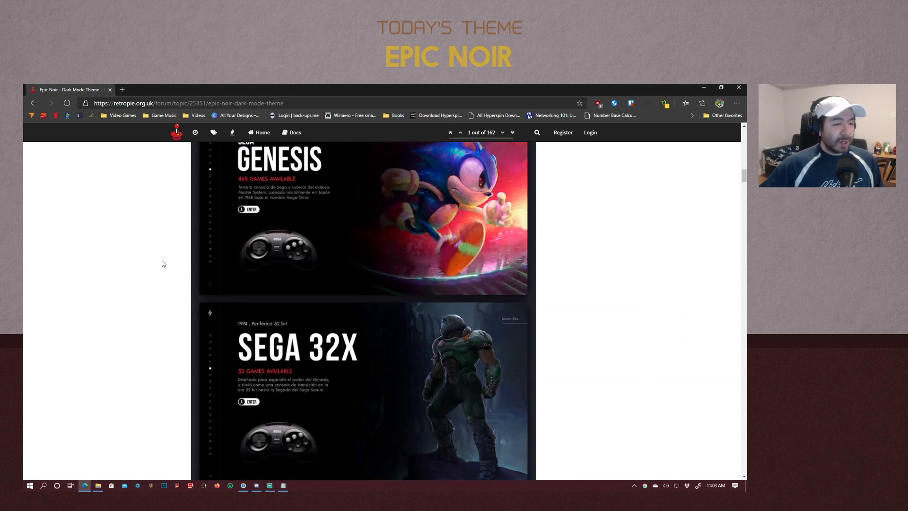
pyautogui.scroll(-5, 163, 253)
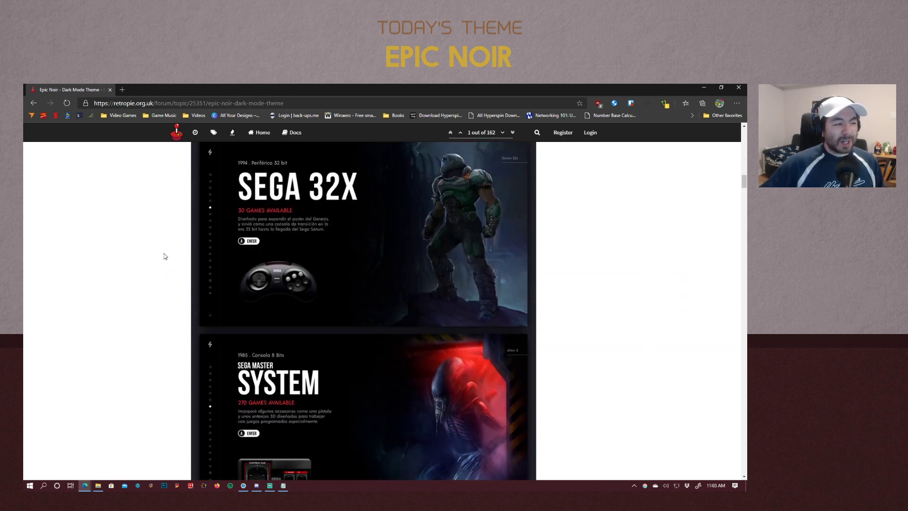
pyautogui.scroll(-8, 163, 254)
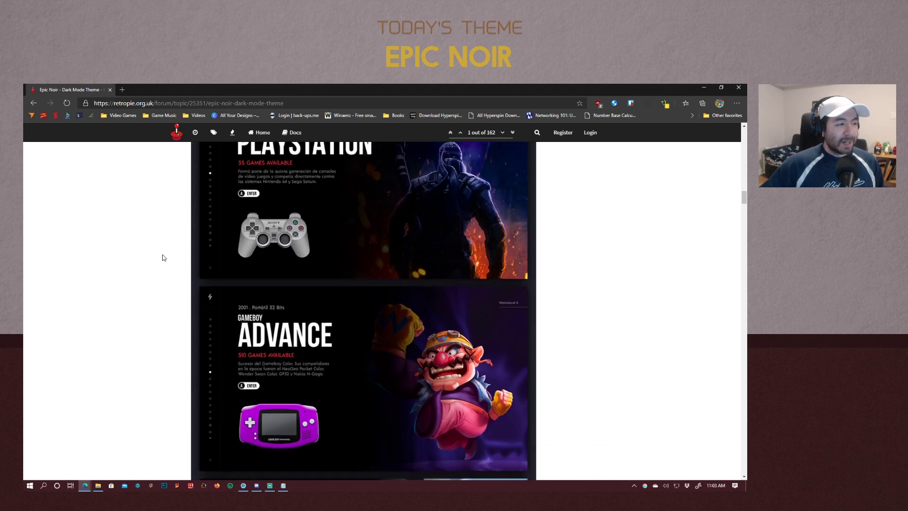
pyautogui.scroll(12, 163, 254)
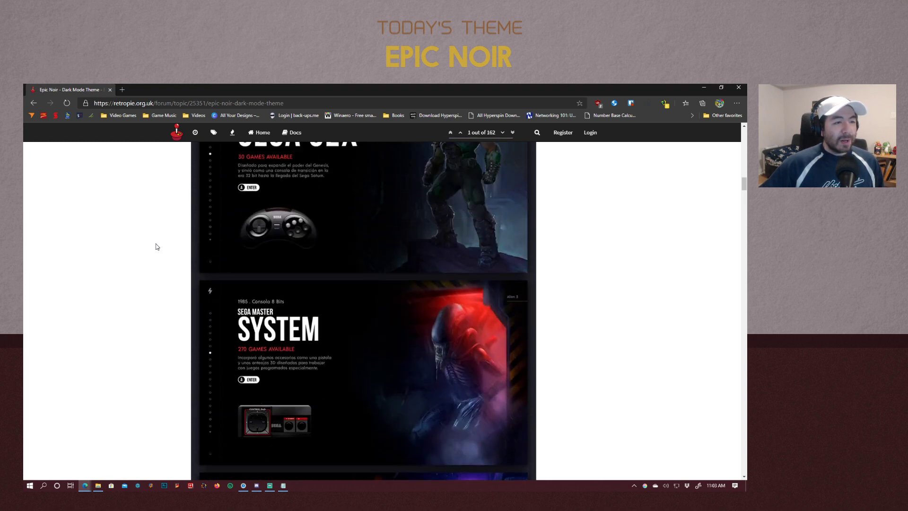
pyautogui.scroll(15, 159, 247)
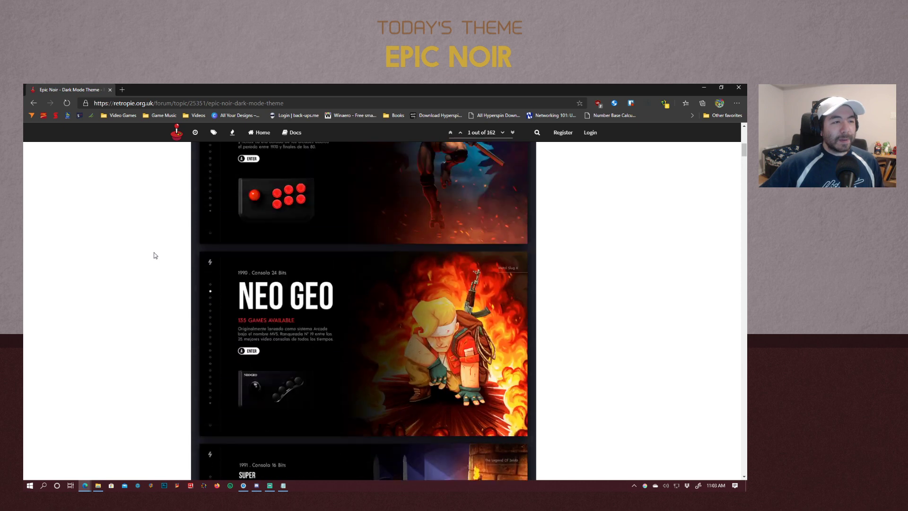
pyautogui.scroll(-6, 151, 255)
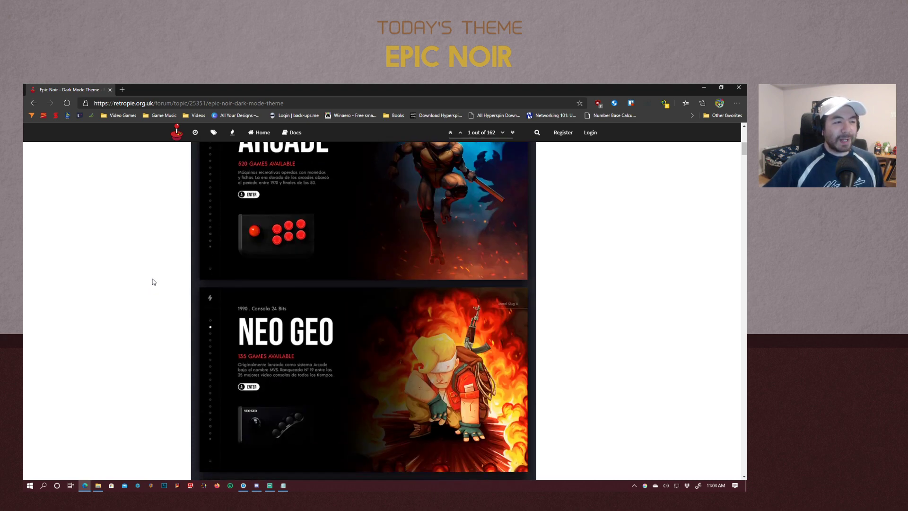
pyautogui.scroll(10, 147, 280)
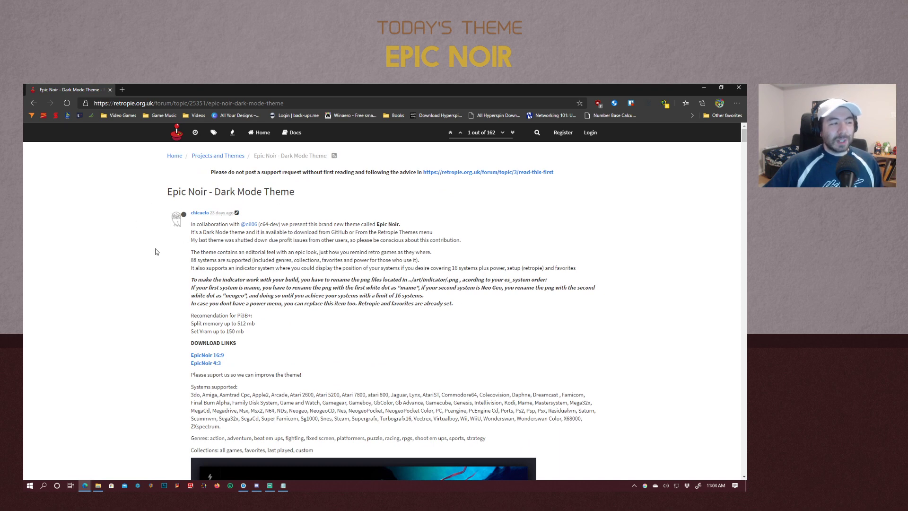
pyautogui.scroll(-4, 143, 285)
pyautogui.scroll(1, 141, 292)
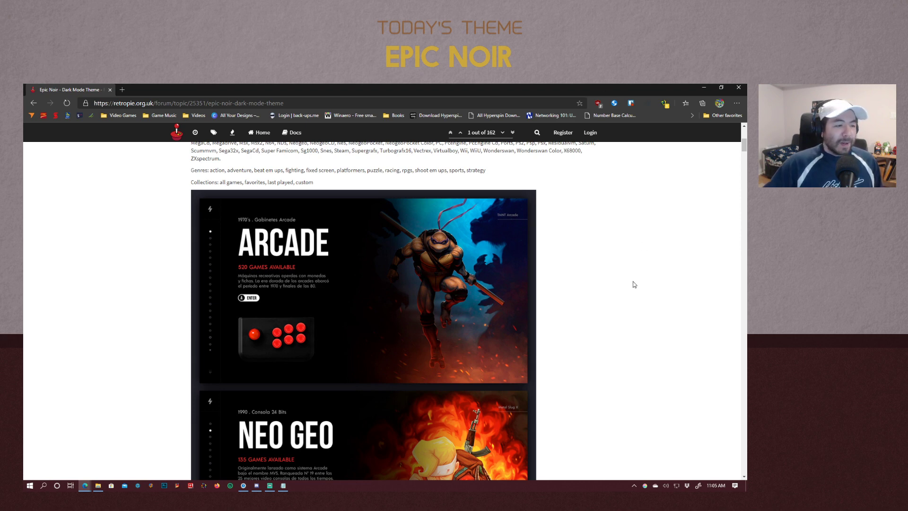
pyautogui.click(572, 494)
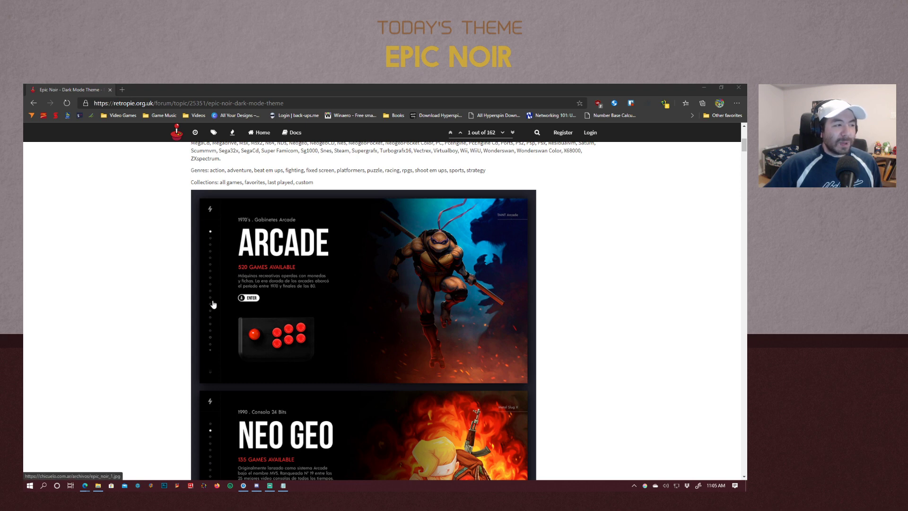
# Open the full preview image epic_noir_1.jpg, enlarge it and examine the Super Nintendo and Nintendo layouts
pyautogui.click(209, 236)
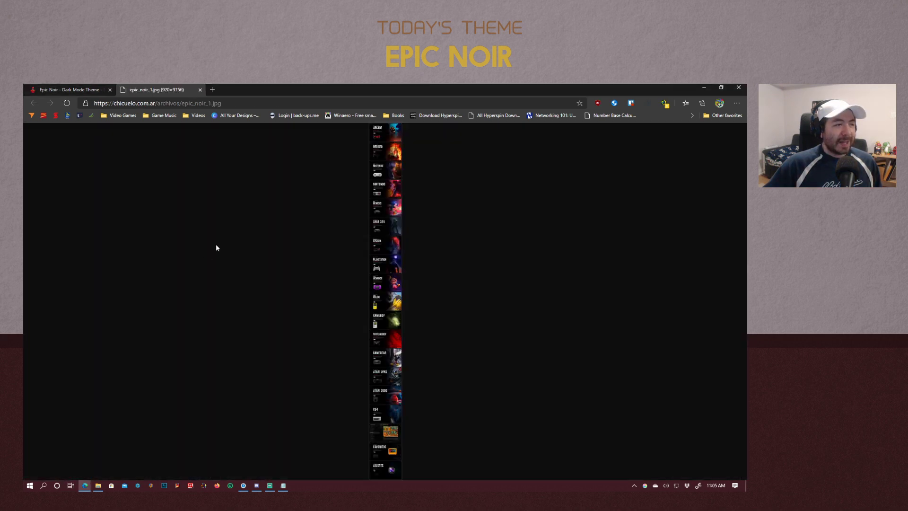
pyautogui.click(363, 200)
pyautogui.scroll(6, 256, 189)
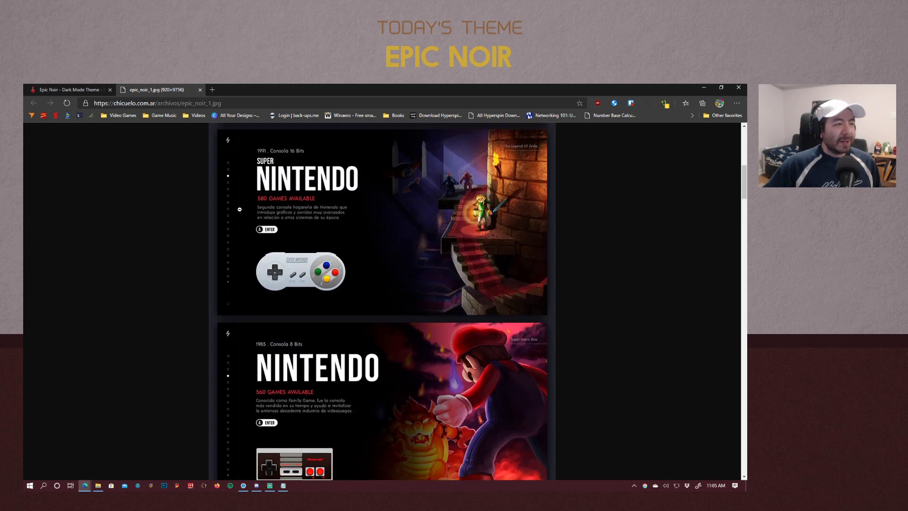
pyautogui.scroll(-6, 231, 241)
pyautogui.scroll(3, 226, 248)
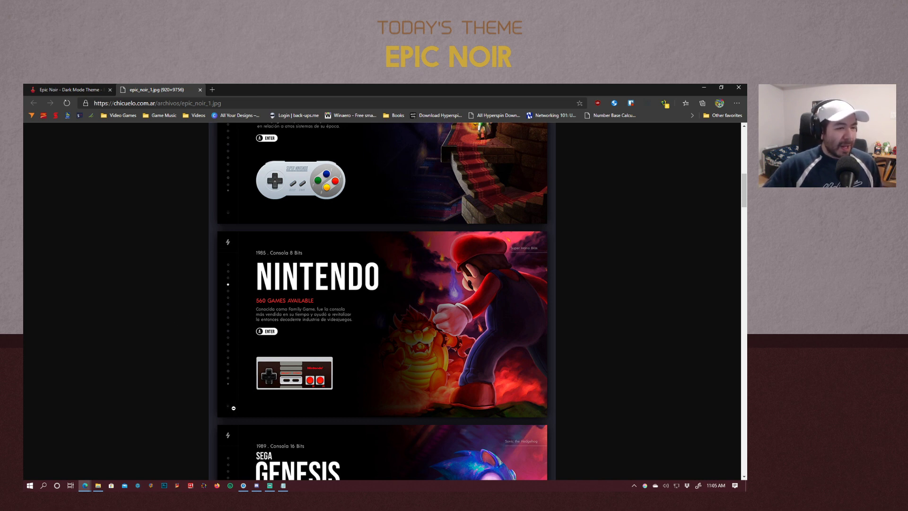
# Switch to File Explorer, open es-theme-epicnoir-master in the Epic Noir folder and look through its system folders
pyautogui.click(100, 487)
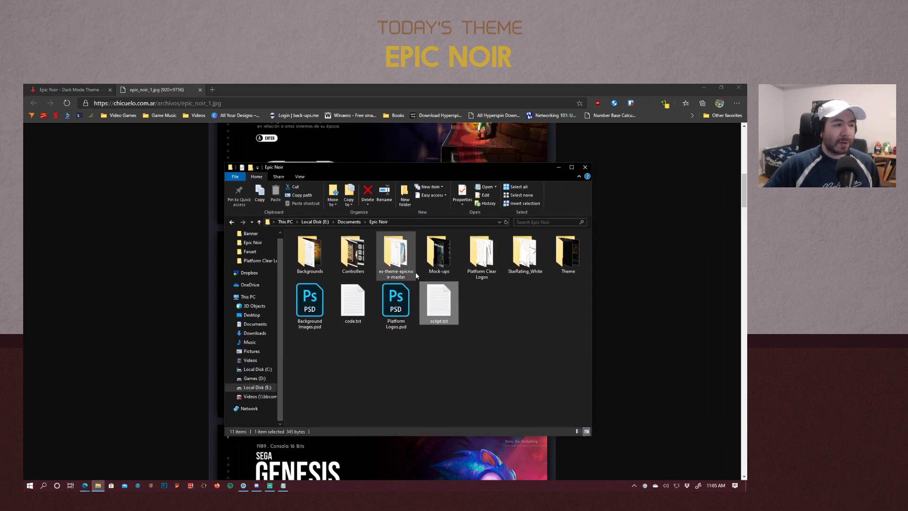
pyautogui.click(395, 257)
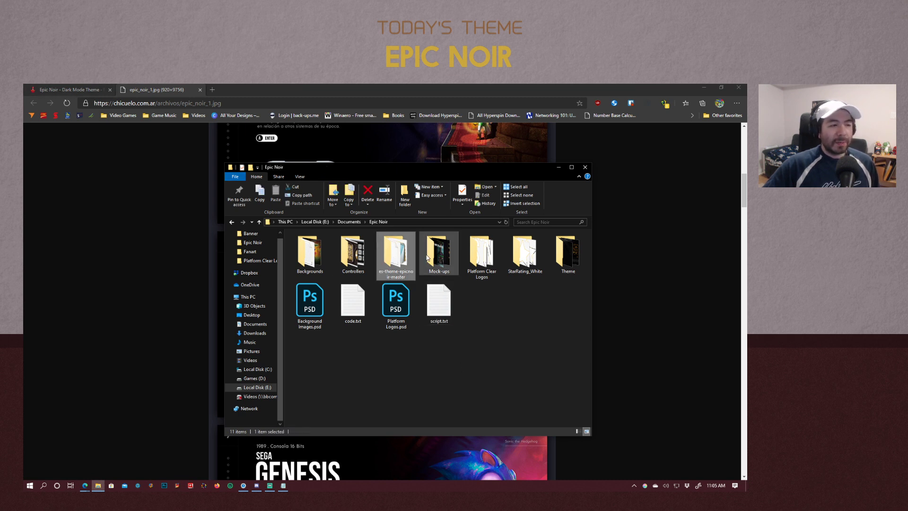
pyautogui.doubleClick(391, 251)
pyautogui.scroll(-10, 331, 332)
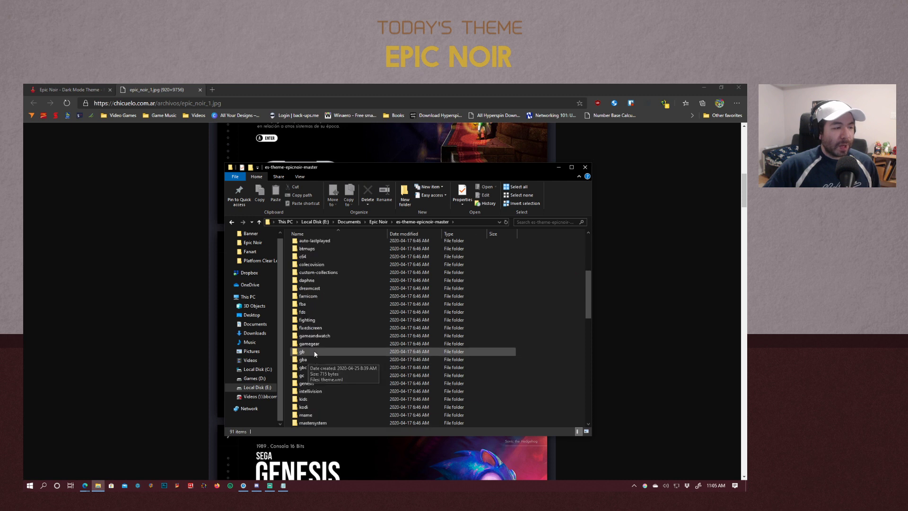
pyautogui.scroll(-4, 318, 351)
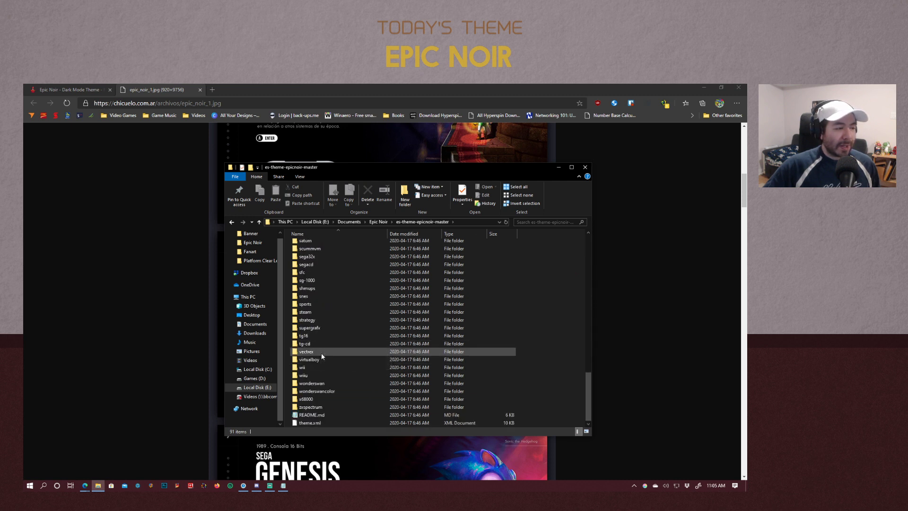
pyautogui.scroll(11, 331, 337)
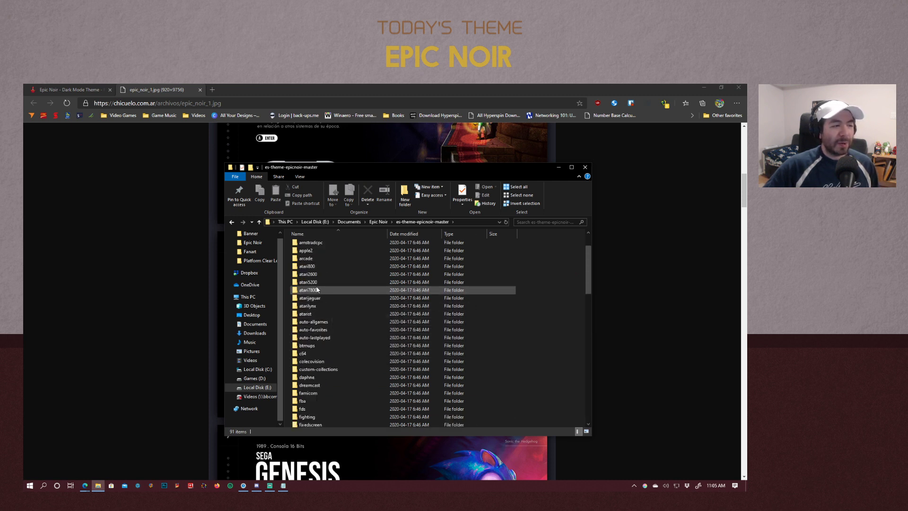
pyautogui.scroll(5, 313, 307)
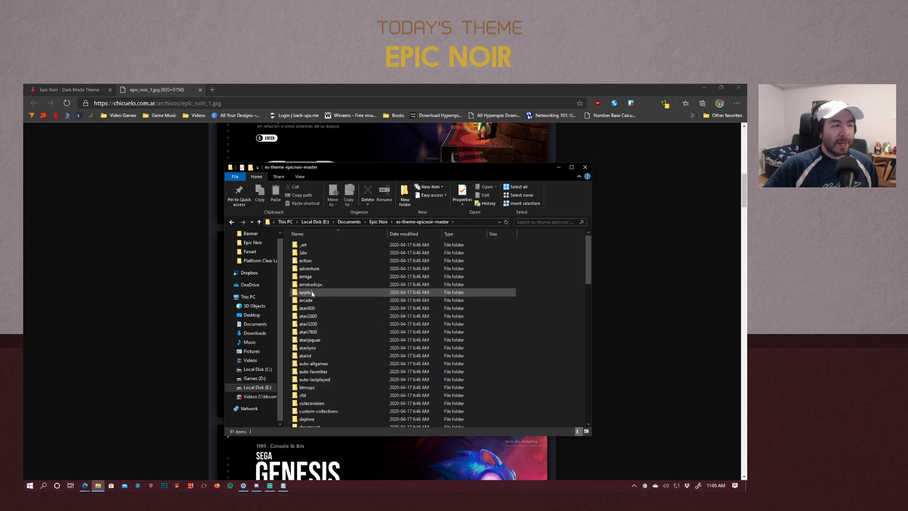
# Open the indicators folder inside _art, with the window moved beside the Nintendo preview, and view 3do.png
pyautogui.doubleClick(302, 245)
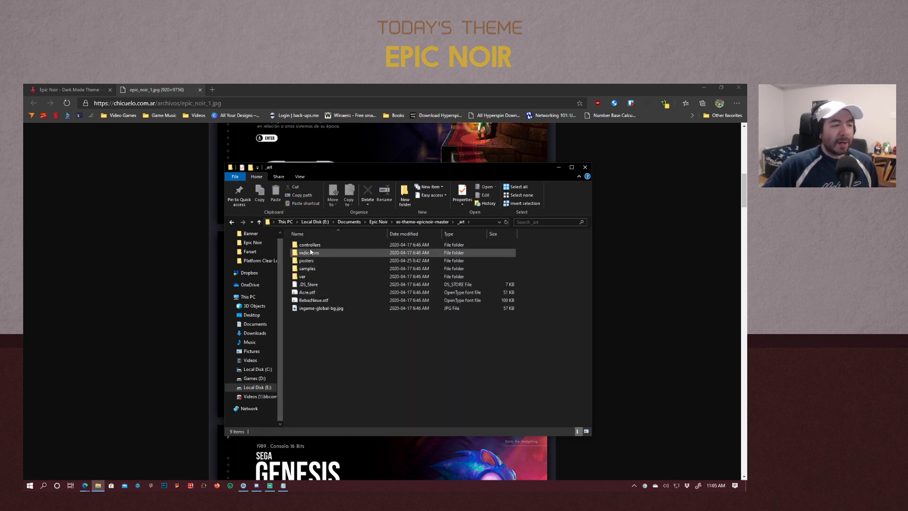
pyautogui.moveTo(320, 167); pyautogui.dragTo(492, 148)
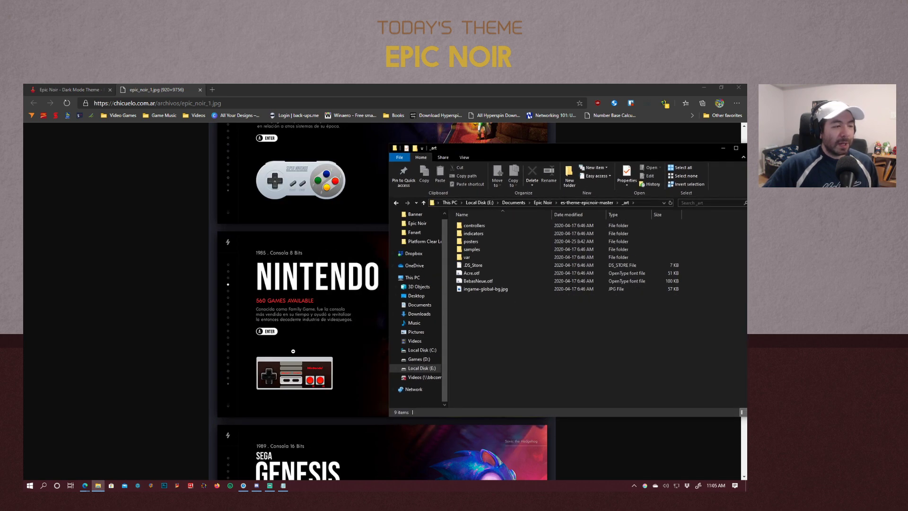
pyautogui.doubleClick(484, 232)
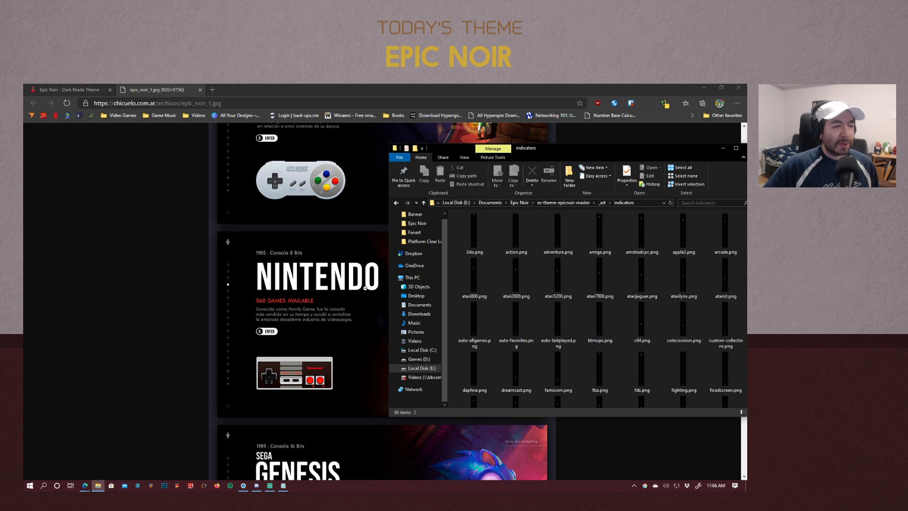
pyautogui.doubleClick(480, 228)
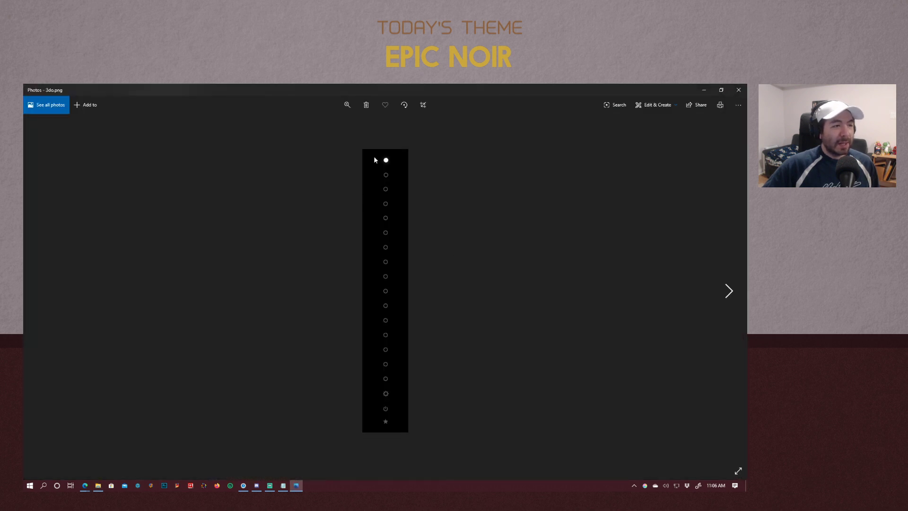
pyautogui.click(739, 90)
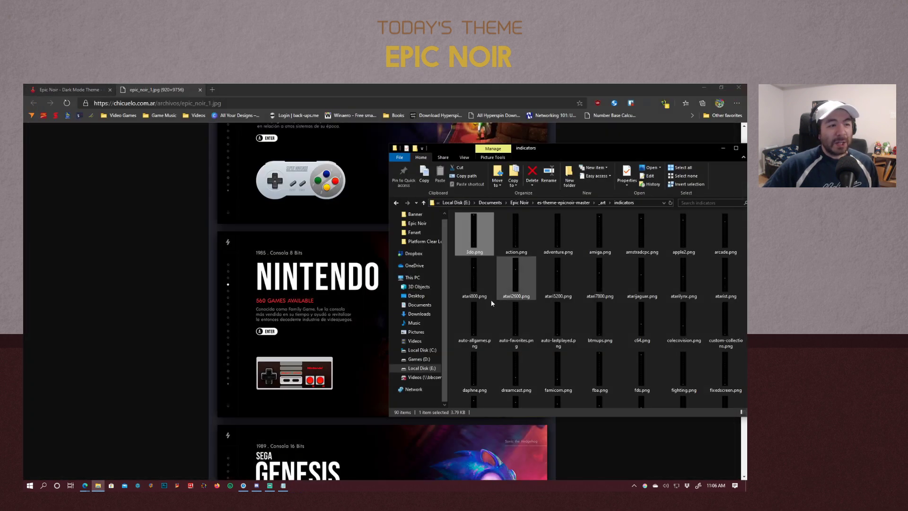
# Go through the individual system indicator images from action.png to atari5200.png
pyautogui.click(518, 239)
pyautogui.click(560, 240)
pyautogui.click(602, 241)
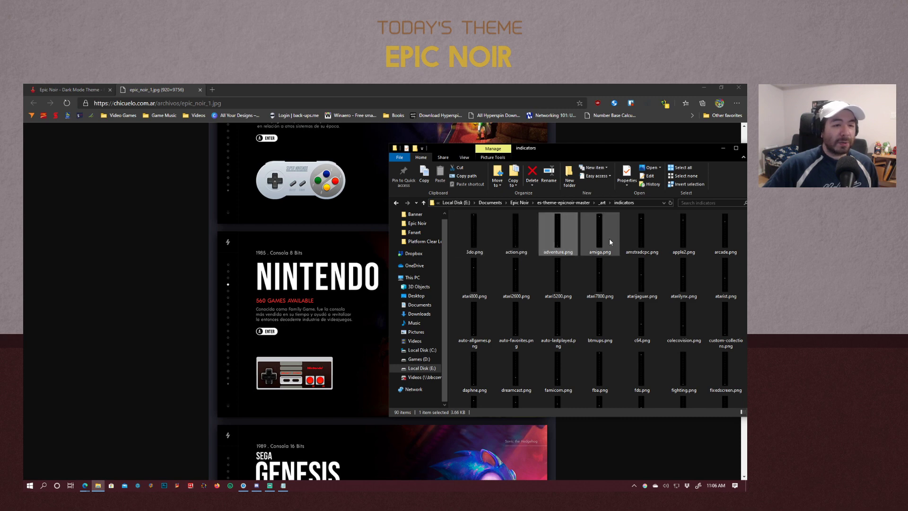
pyautogui.click(646, 242)
pyautogui.click(684, 239)
pyautogui.click(725, 237)
pyautogui.click(464, 277)
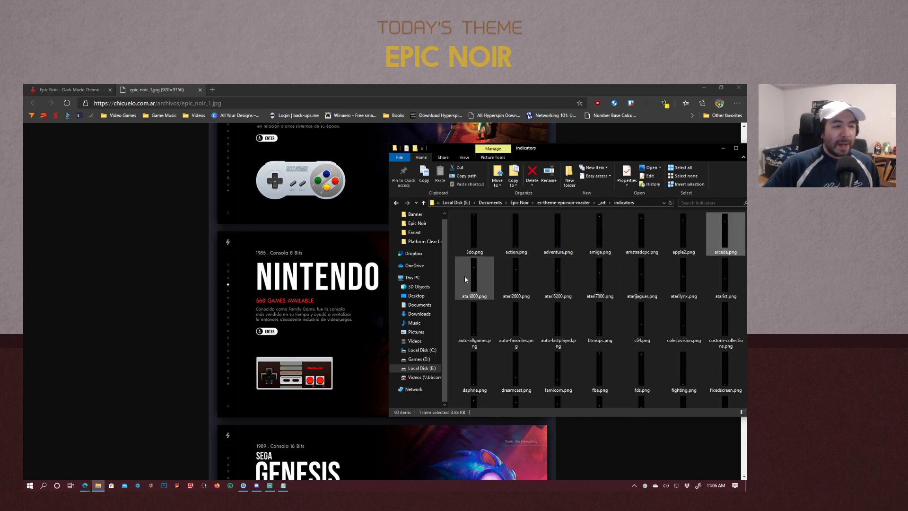
pyautogui.click(517, 276)
pyautogui.click(558, 279)
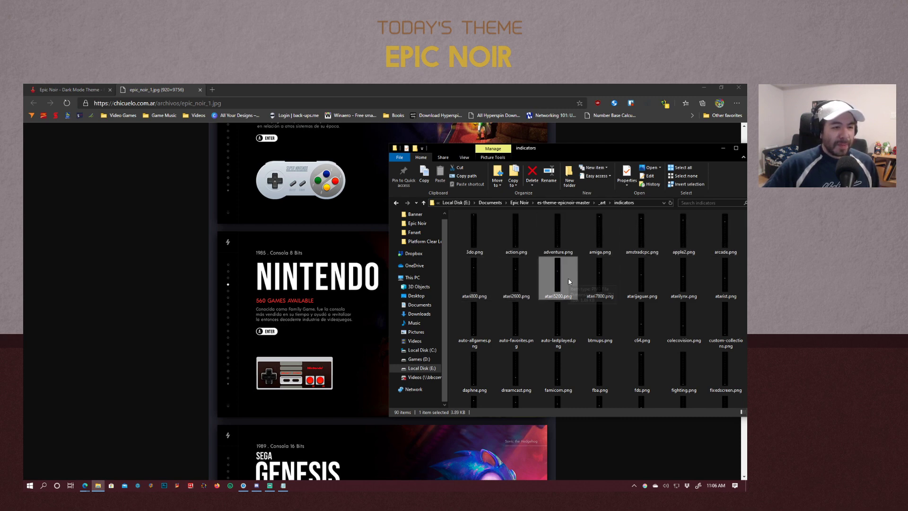
pyautogui.click(622, 287)
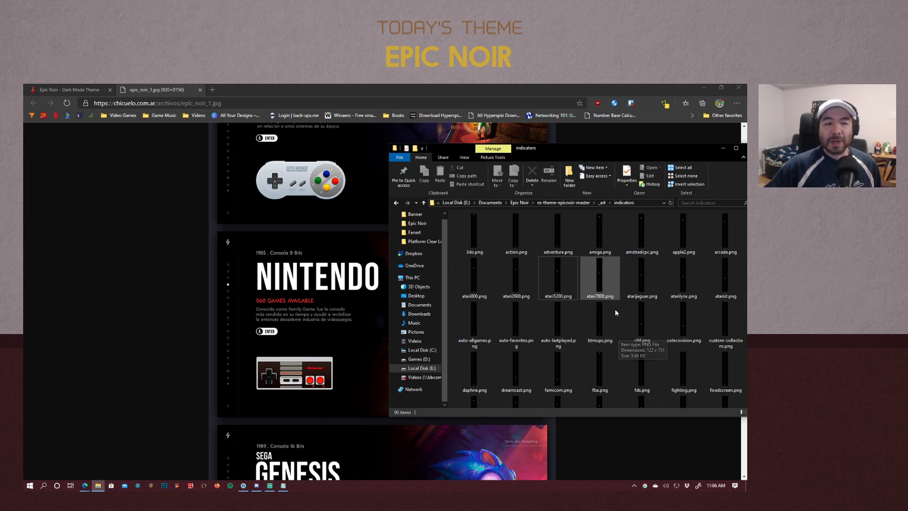
# Return to the _art folder, open posters, move the window clear of its edge and look over the system poster thumbnails
pyautogui.click(603, 203)
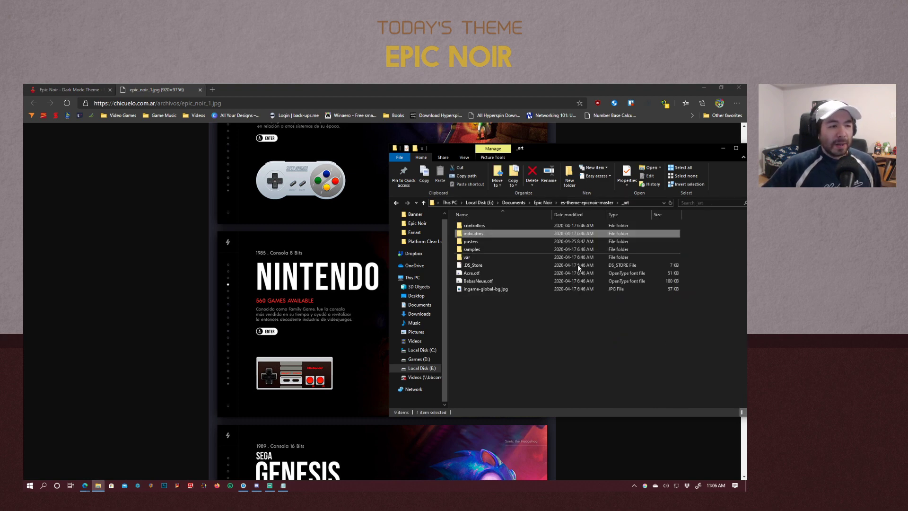
pyautogui.click(546, 345)
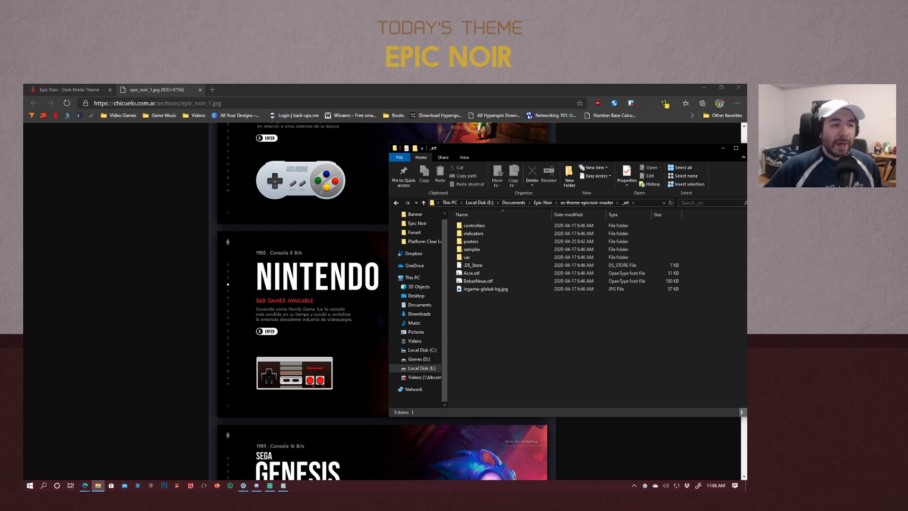
pyautogui.doubleClick(468, 242)
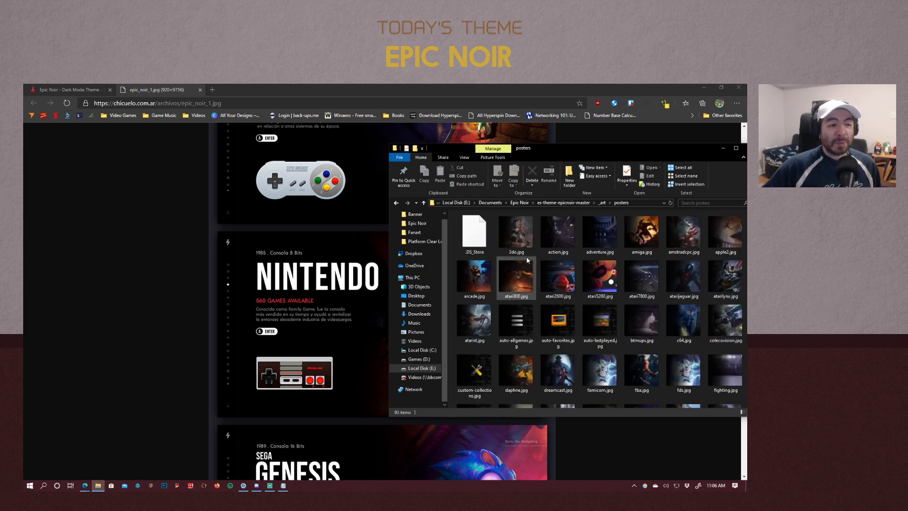
pyautogui.moveTo(564, 154); pyautogui.dragTo(548, 132)
pyautogui.click(625, 222)
pyautogui.click(665, 217)
pyautogui.click(708, 218)
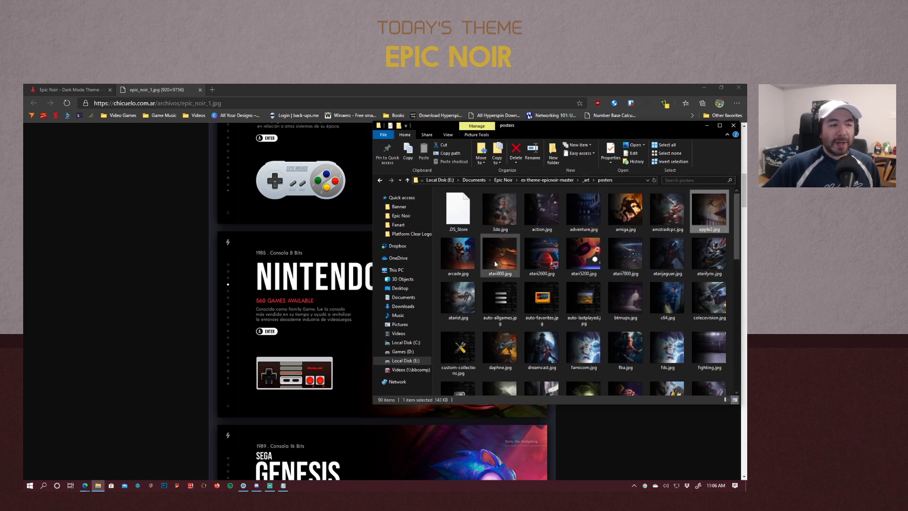
pyautogui.click(461, 259)
pyautogui.click(500, 262)
pyautogui.click(539, 256)
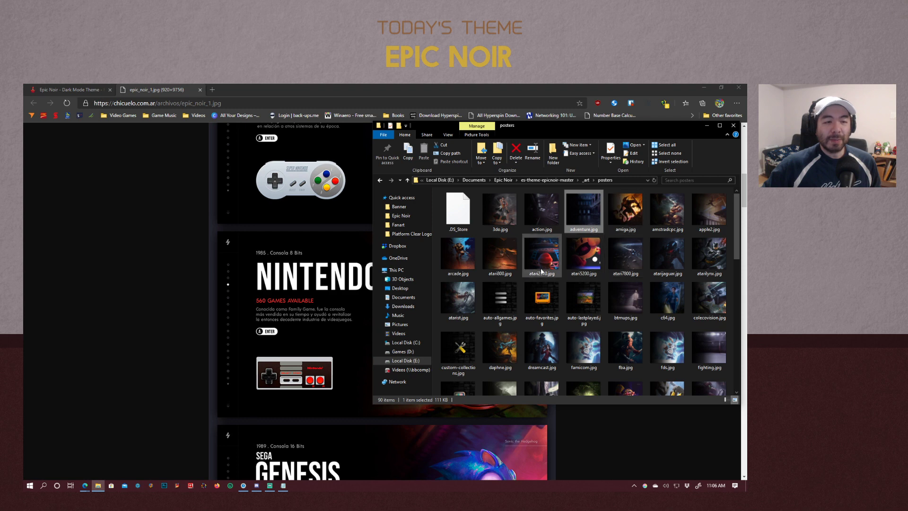
# Return to _art, open the controllers folder, view colecovision.png and close the image
pyautogui.click(587, 180)
pyautogui.click(533, 308)
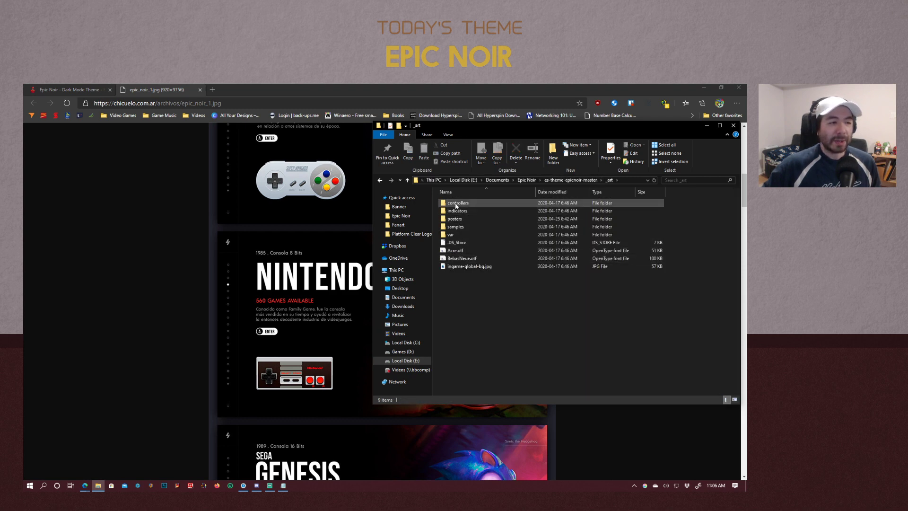
pyautogui.doubleClick(461, 206)
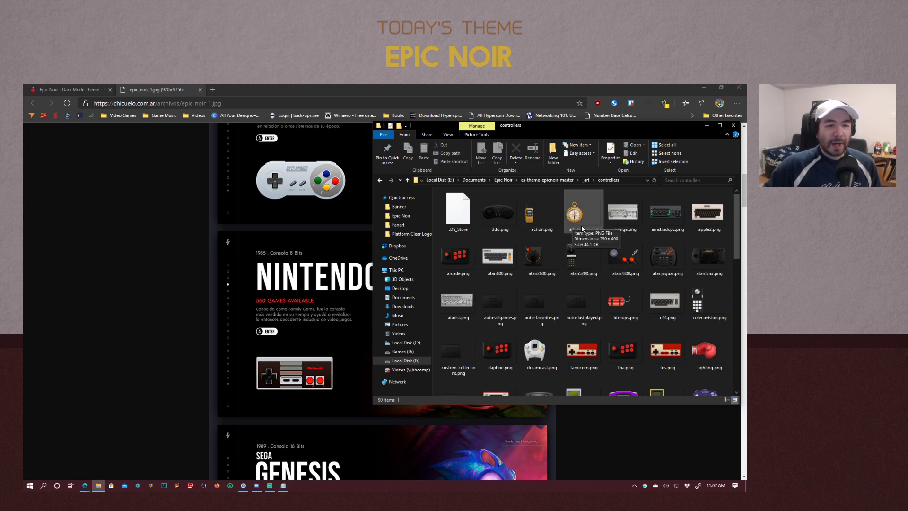
pyautogui.doubleClick(696, 305)
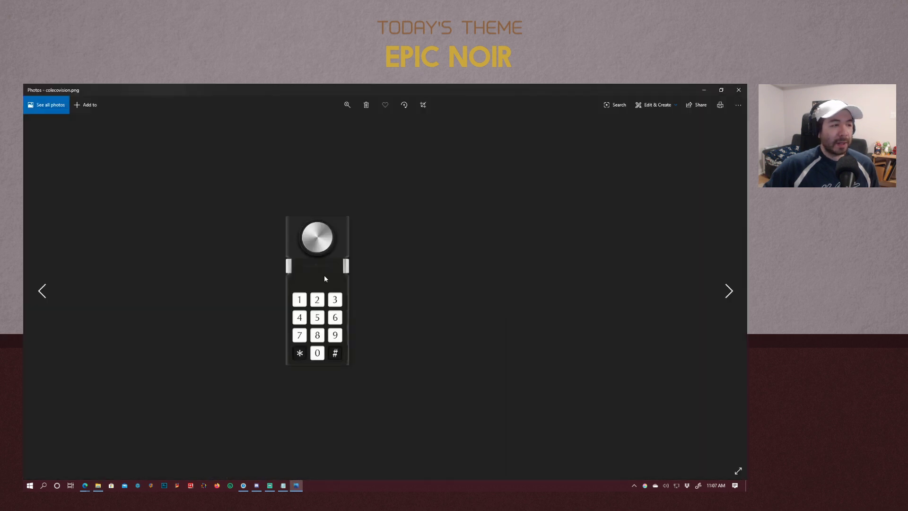
pyautogui.click(738, 90)
# Move the controllers folder window fully into view, display its files as extra large icons and look through the controller images
pyautogui.moveTo(592, 125); pyautogui.dragTo(464, 91)
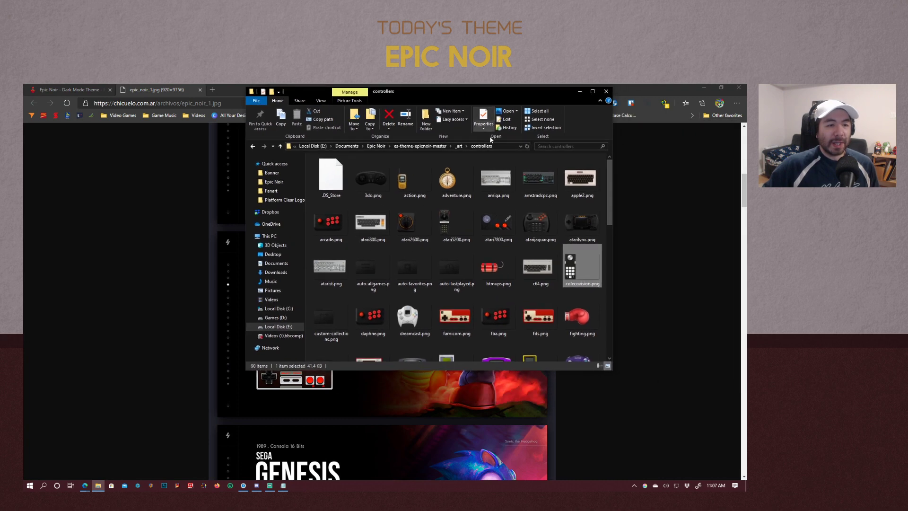
pyautogui.rightClick(606, 243)
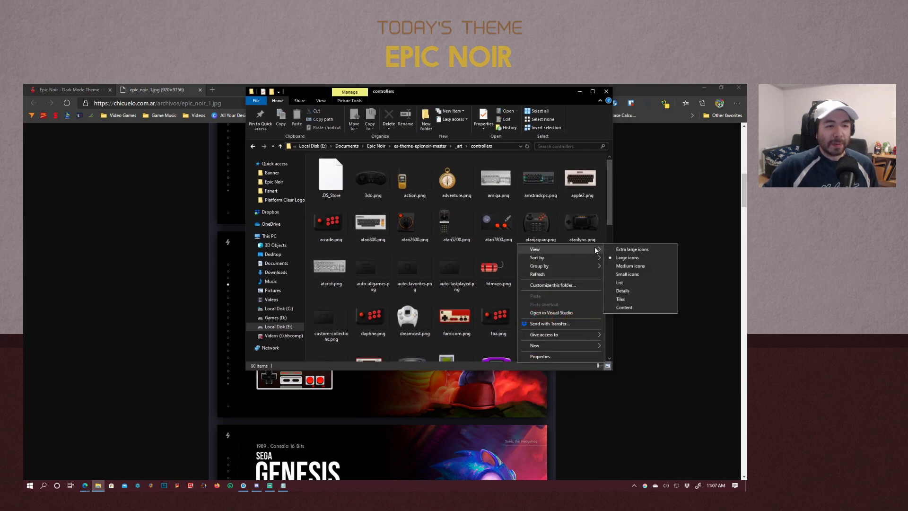
pyautogui.click(624, 250)
pyautogui.scroll(-1, 574, 303)
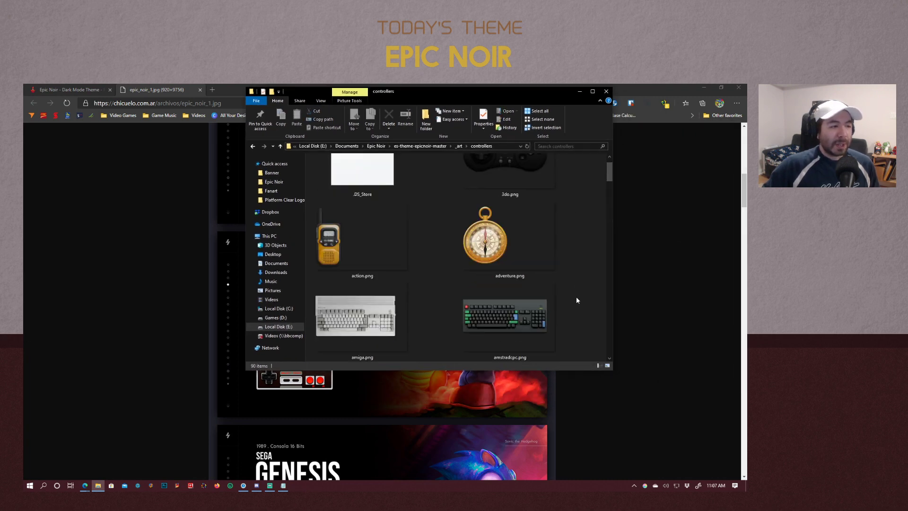
pyautogui.scroll(1, 577, 297)
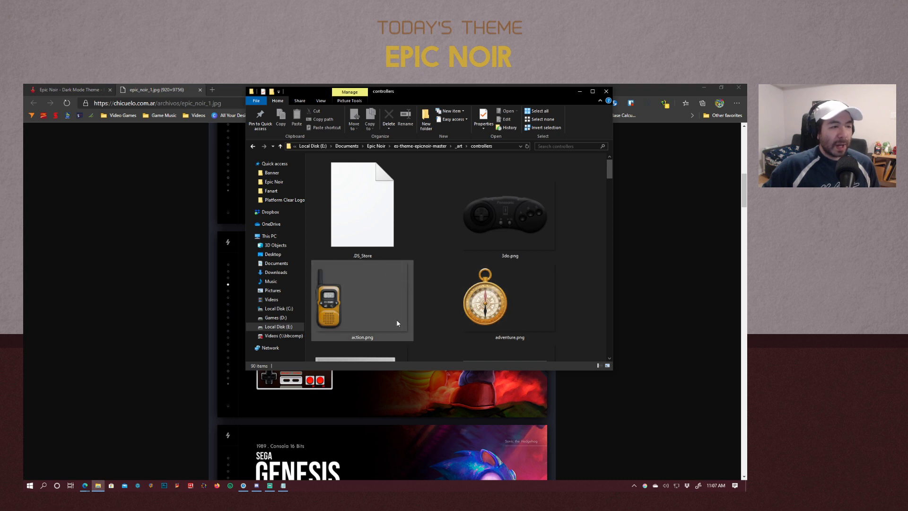
pyautogui.scroll(-2, 396, 320)
pyautogui.scroll(1, 444, 305)
pyautogui.scroll(2, 437, 296)
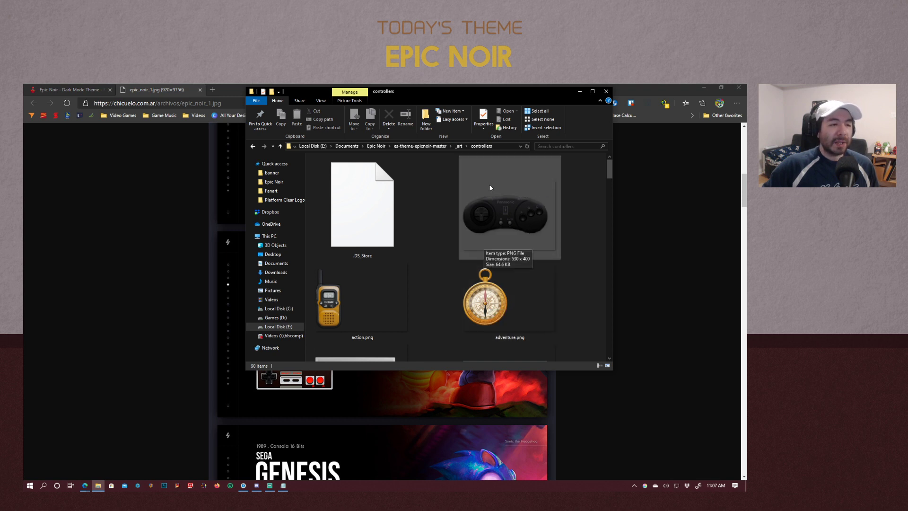
pyautogui.scroll(-5, 410, 285)
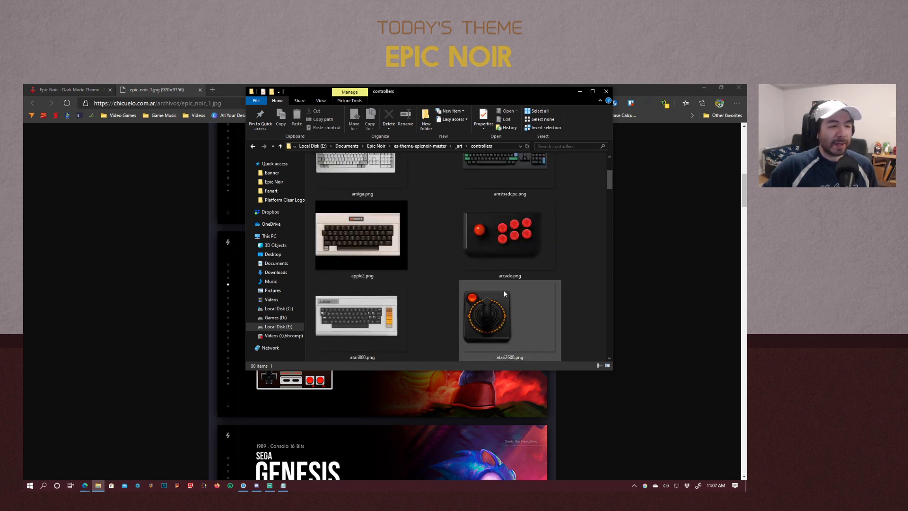
pyautogui.scroll(3, 582, 296)
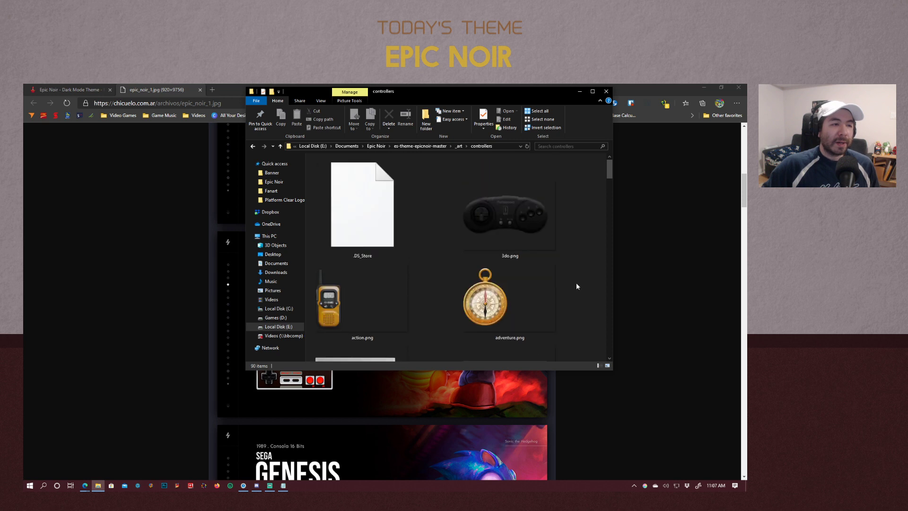
# Return to the _art folder, move its window beside the Nintendo title and view ingame-global-bg.jpg, closing it when done
pyautogui.click(459, 147)
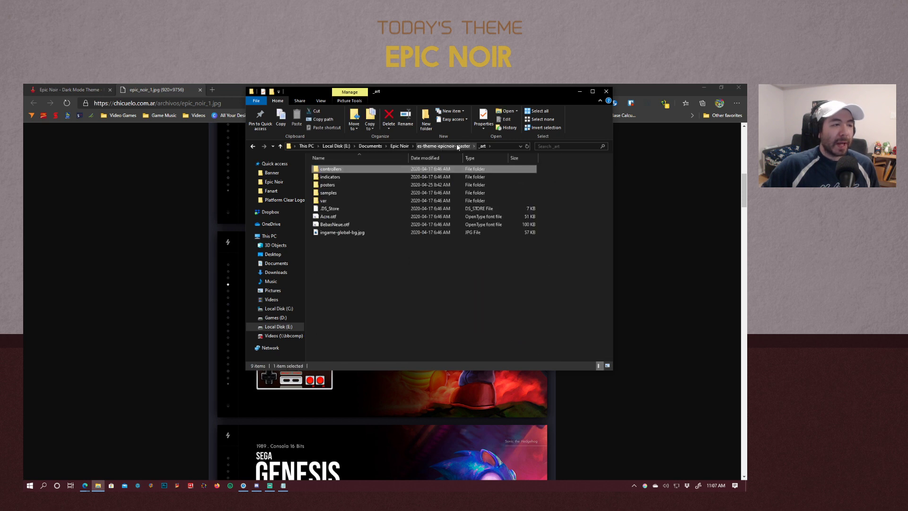
pyautogui.click(456, 146)
pyautogui.doubleClick(337, 168)
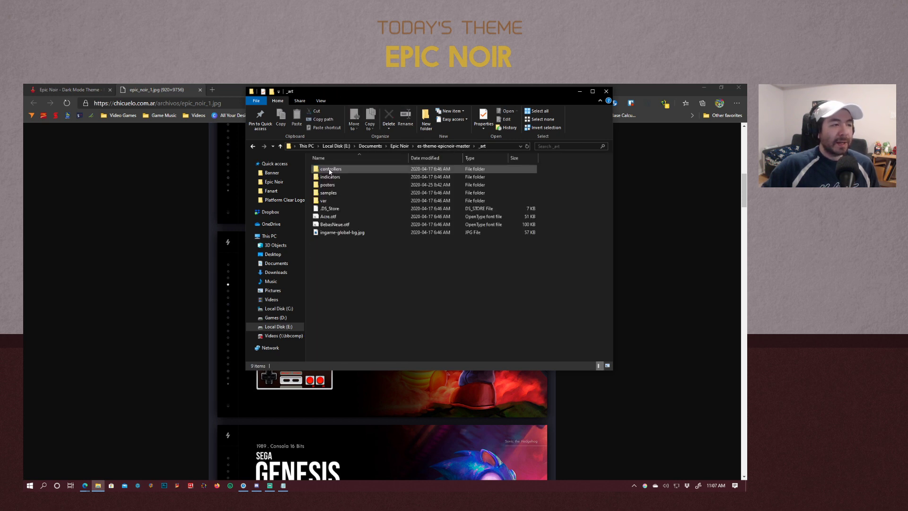
pyautogui.click(330, 227)
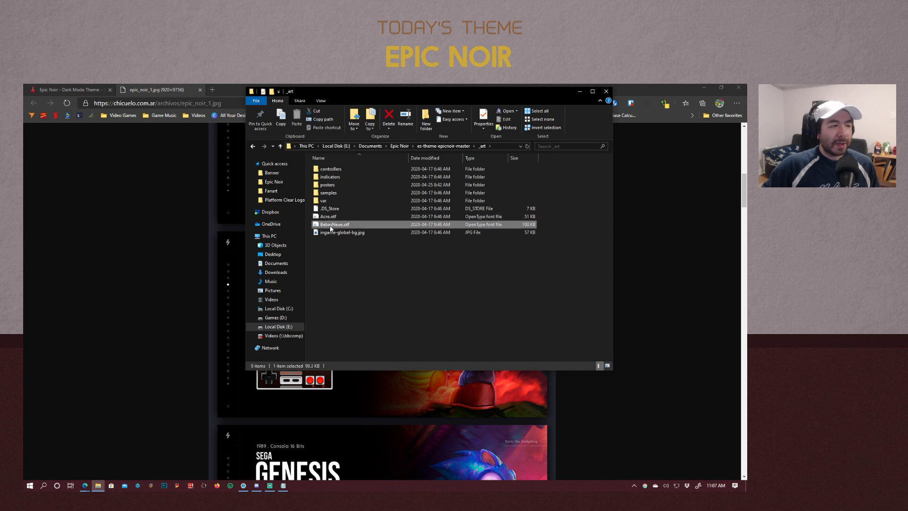
pyautogui.click(367, 277)
pyautogui.moveTo(397, 93); pyautogui.dragTo(482, 120)
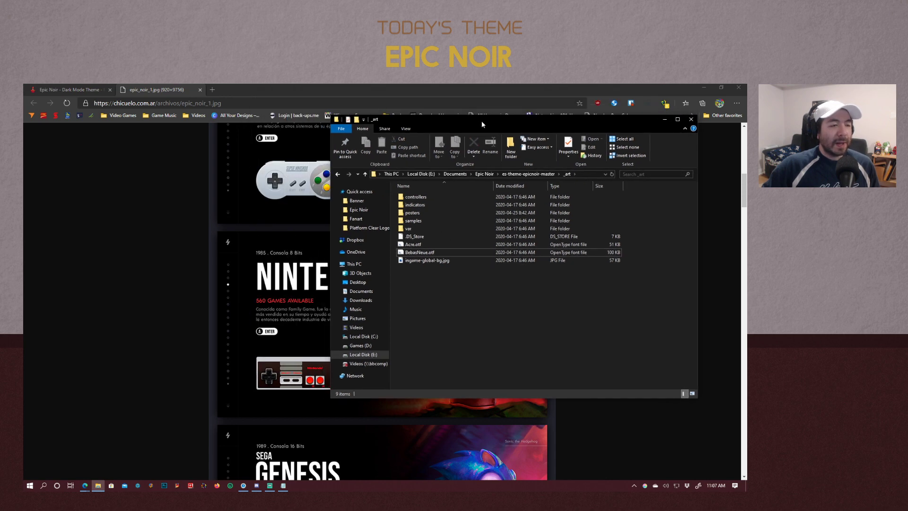
pyautogui.doubleClick(440, 262)
pyautogui.click(739, 89)
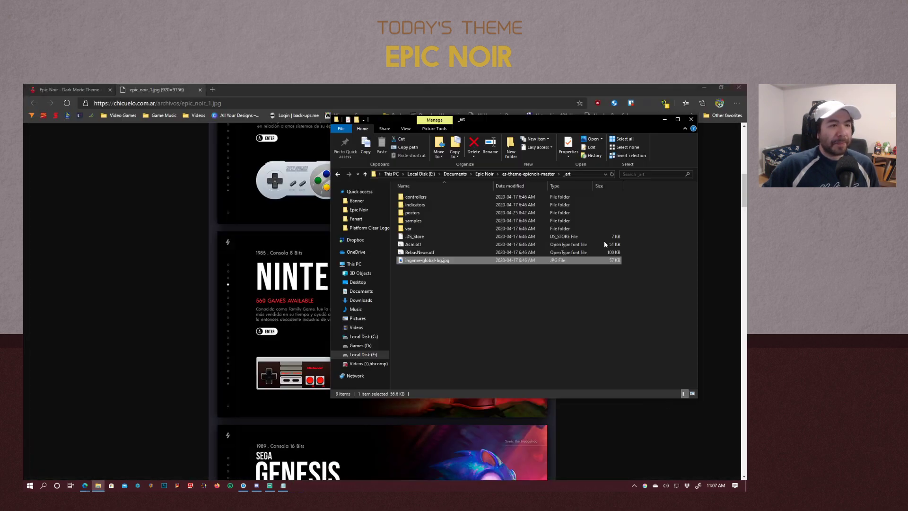
pyautogui.click(479, 283)
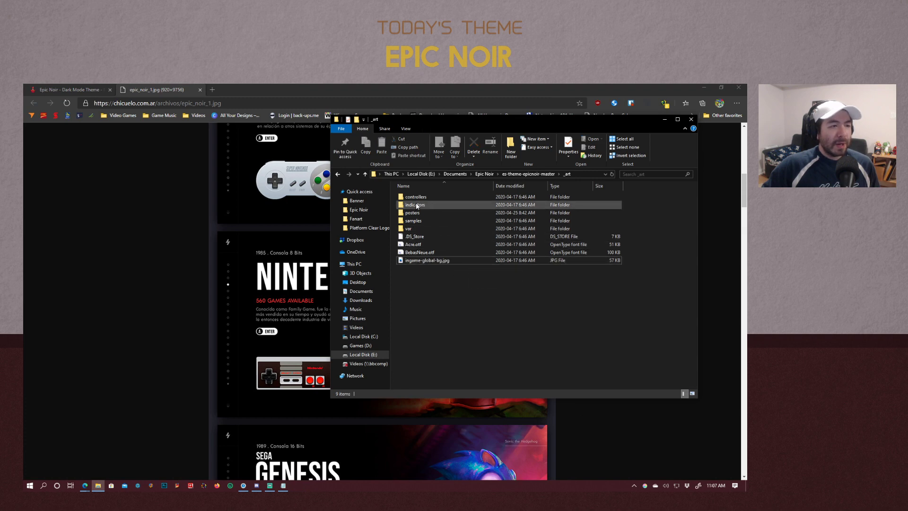
# Switch to the browser's epic_noir_1.jpg preview and look through the system layouts down to the Arcade Classics game list
pyautogui.click(373, 91)
pyautogui.scroll(-12, 235, 328)
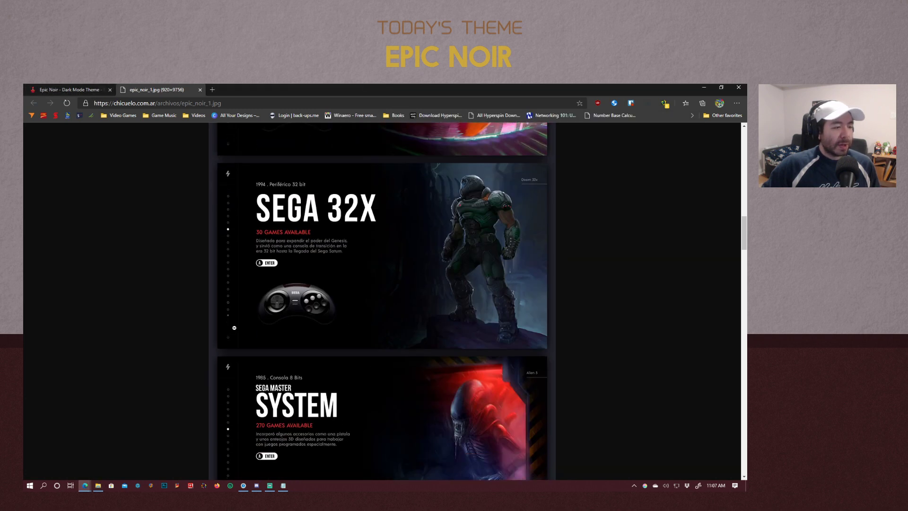
pyautogui.scroll(-20, 234, 328)
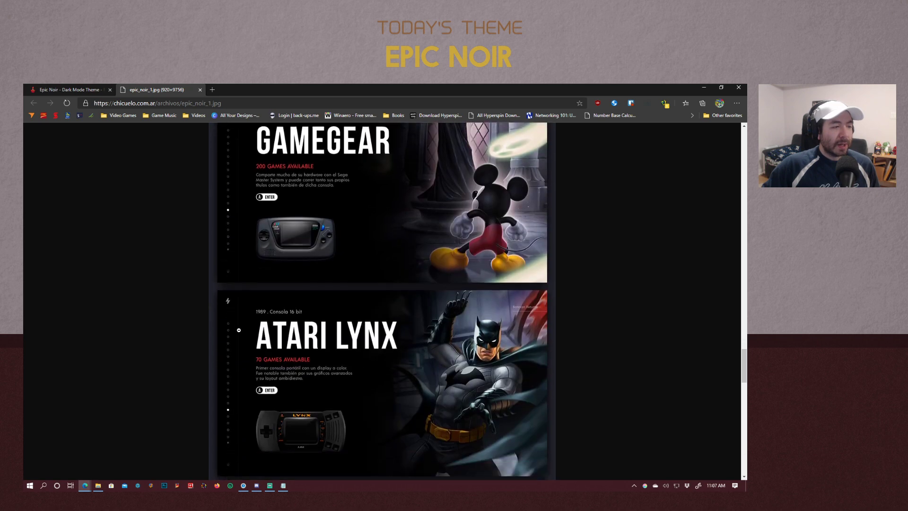
pyautogui.scroll(-15, 239, 329)
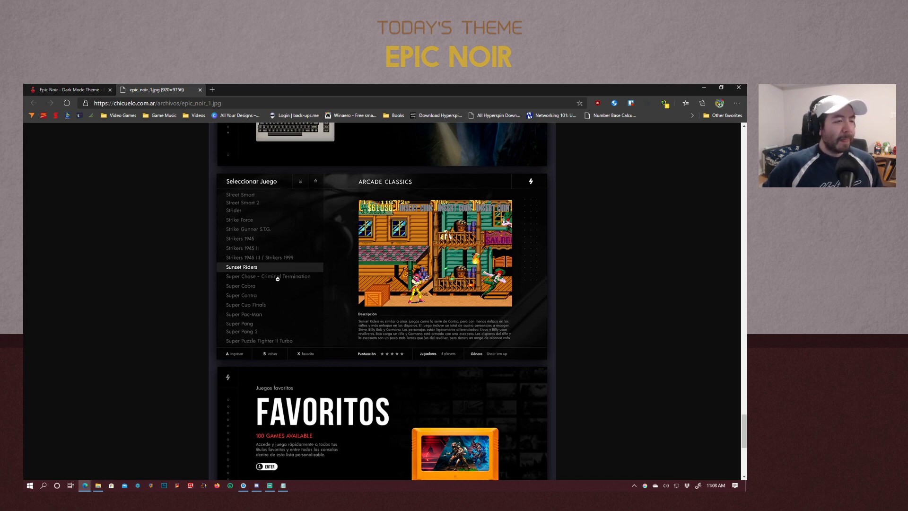
pyautogui.scroll(5, 265, 270)
pyautogui.scroll(-5, 258, 255)
pyautogui.scroll(1, 265, 258)
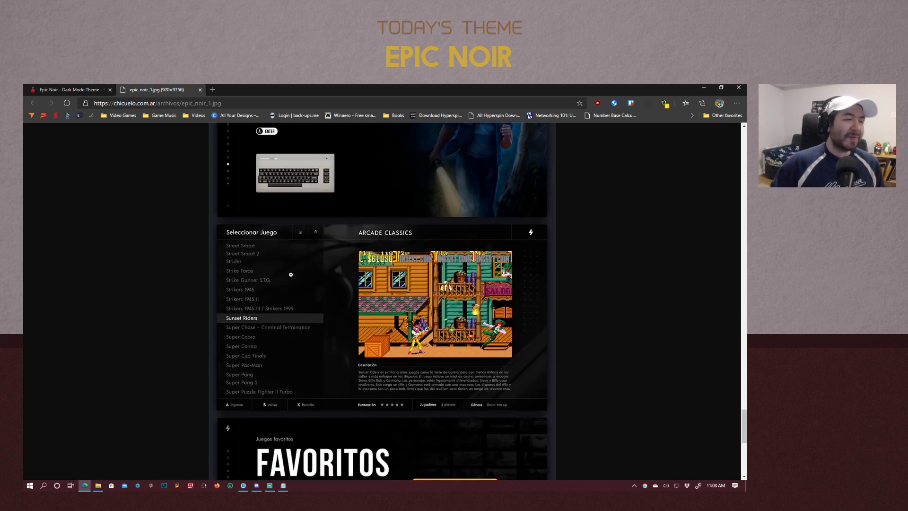
# Compare the Atari 2600 and C64 system layouts with the Arcade Classics game list layout in the preview
pyautogui.scroll(7, 283, 311)
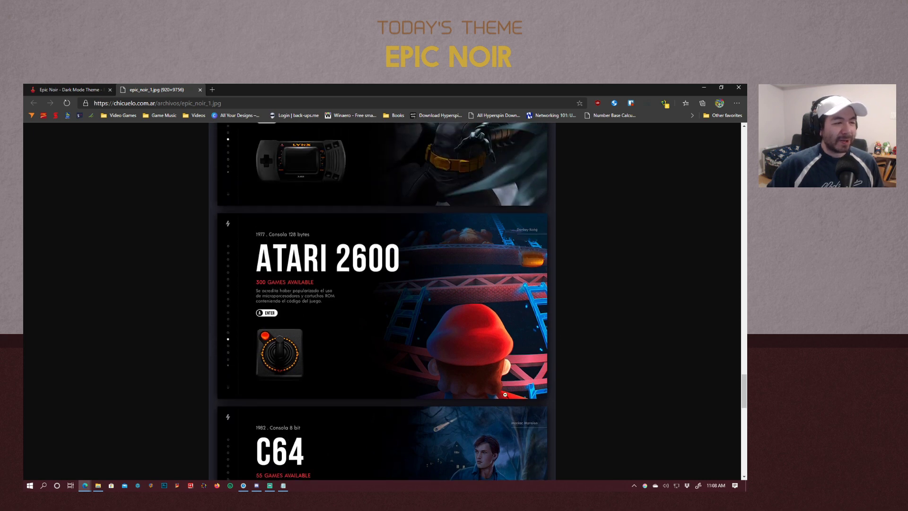
pyautogui.scroll(-8, 602, 283)
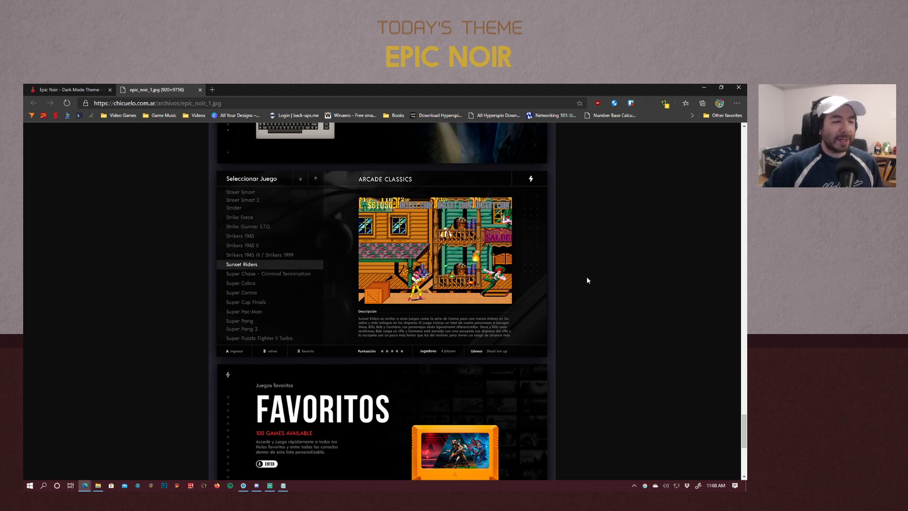
pyautogui.scroll(1, 583, 333)
pyautogui.scroll(-1, 578, 336)
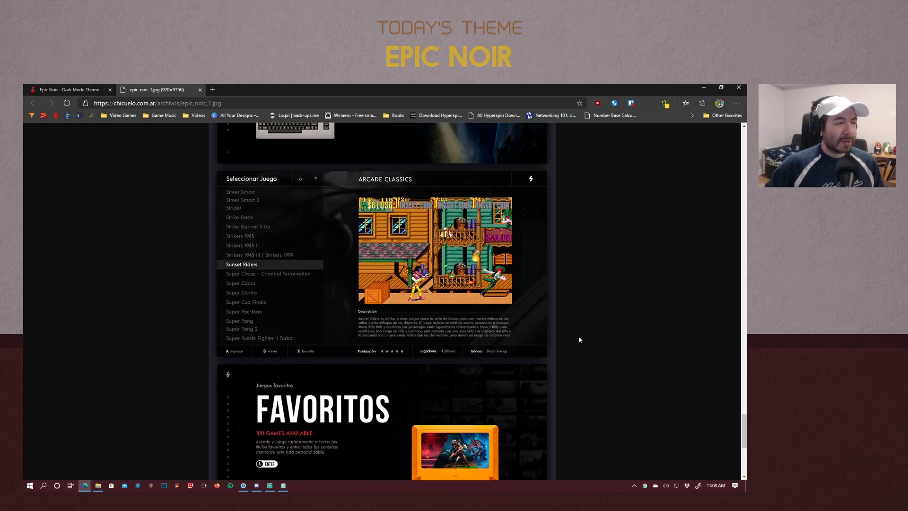
pyautogui.scroll(9, 533, 320)
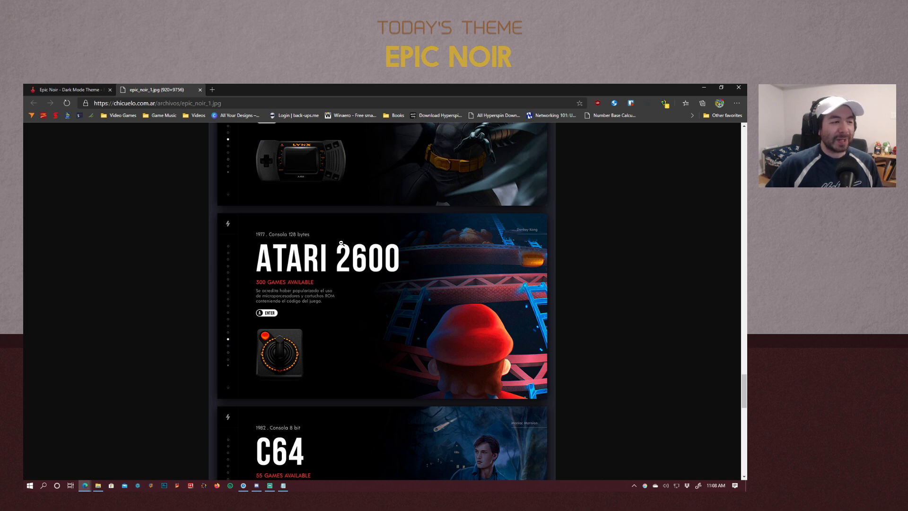
pyautogui.scroll(-8, 440, 321)
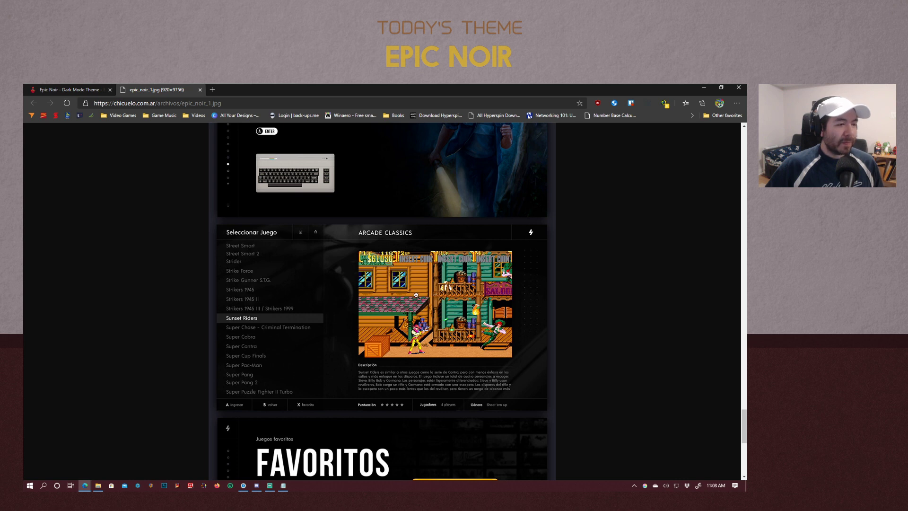
pyautogui.scroll(6, 642, 323)
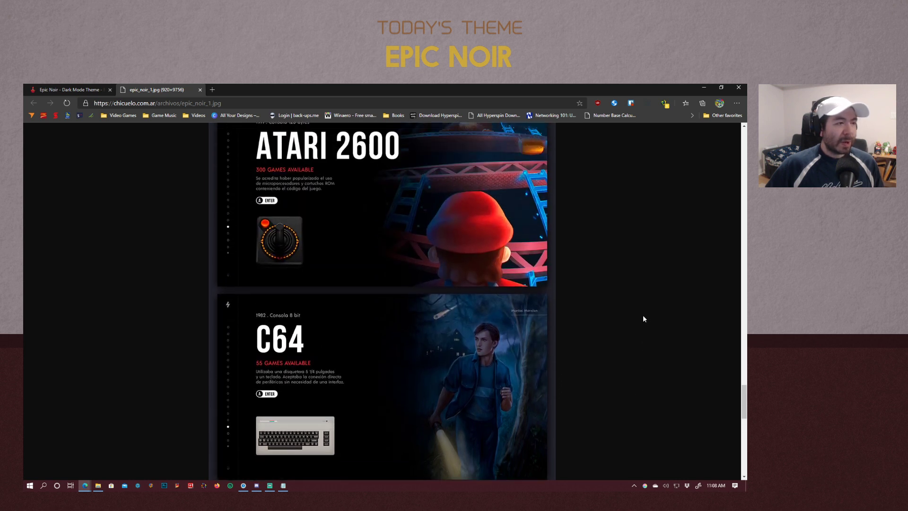
pyautogui.scroll(-2, 643, 319)
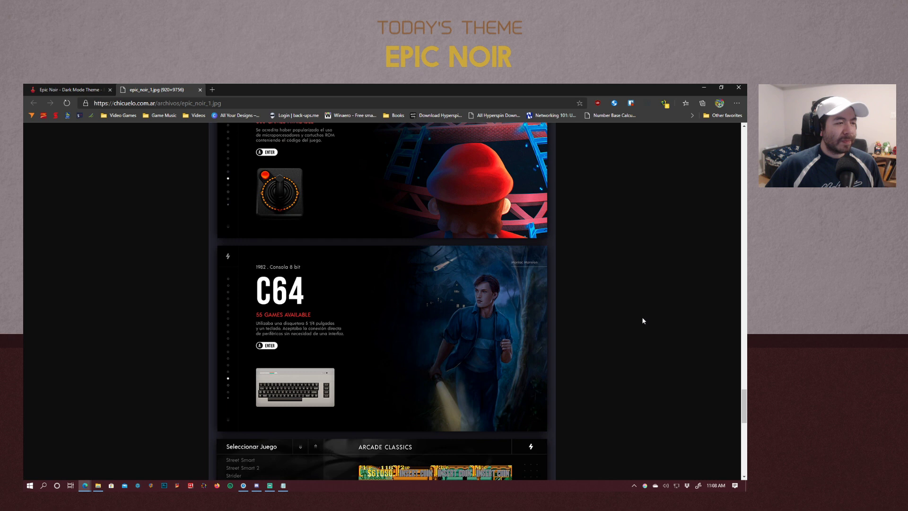
pyautogui.scroll(4, 642, 321)
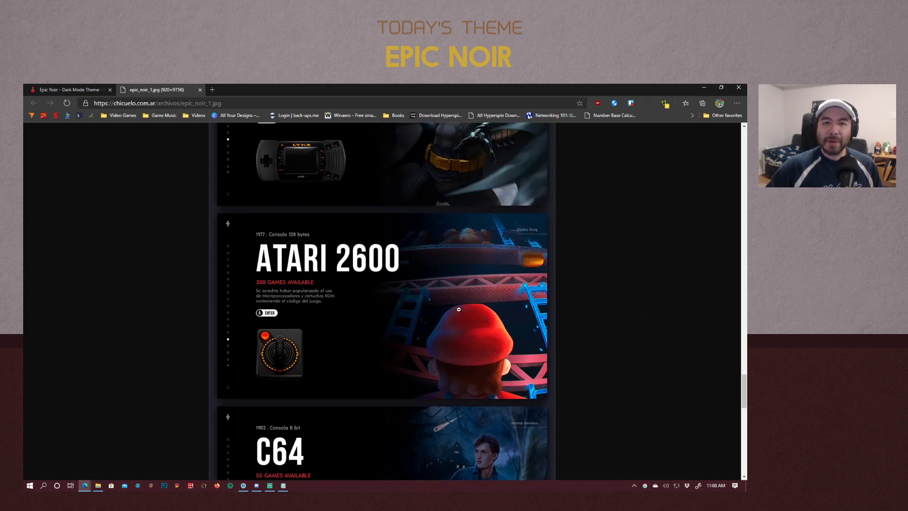
pyautogui.scroll(-8, 473, 305)
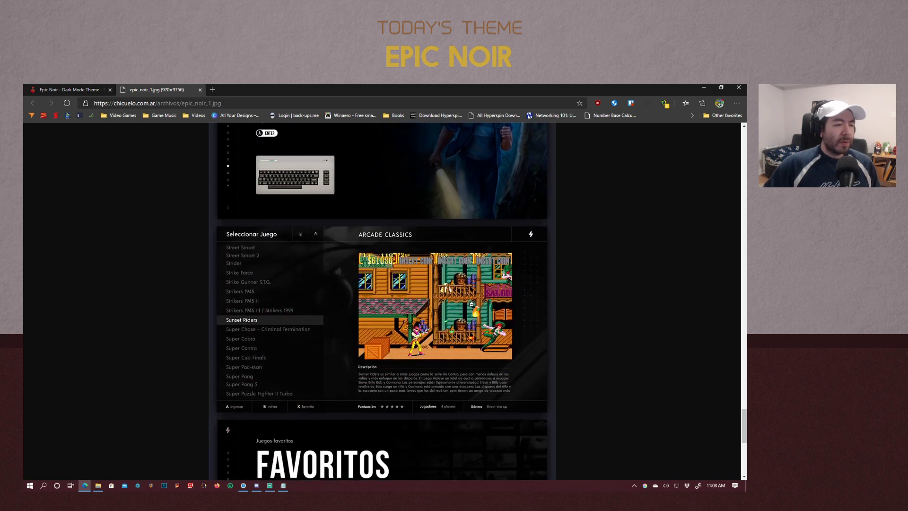
pyautogui.scroll(10, 378, 290)
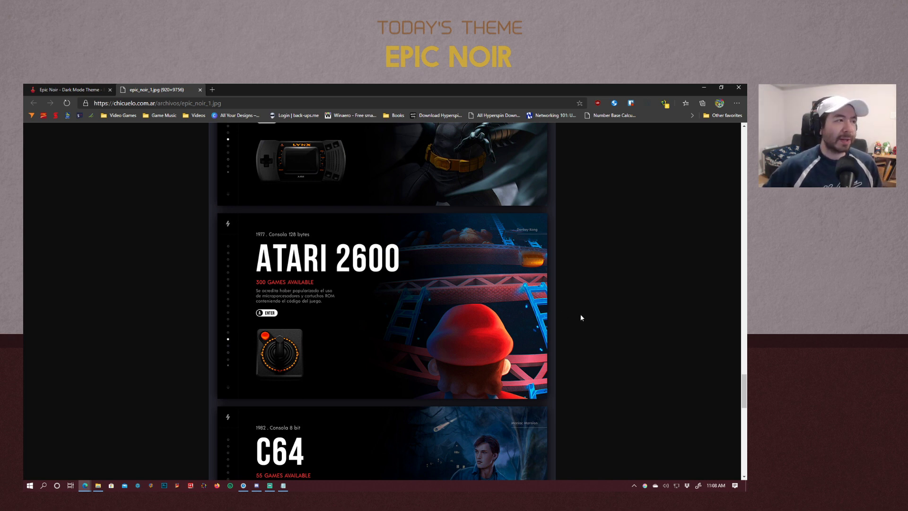
# Look at the C64 system layout and return up the preview to the Gameboy and Virtualboy layouts
pyautogui.scroll(-3, 562, 325)
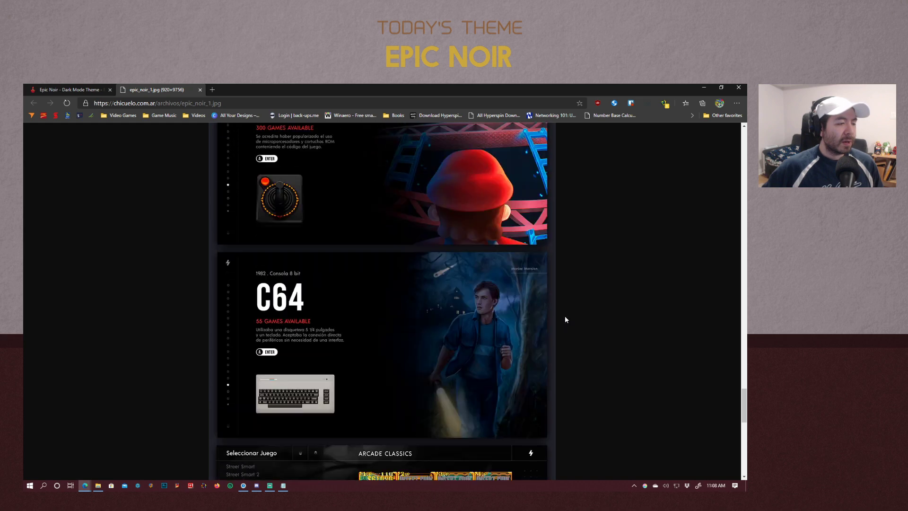
pyautogui.scroll(8, 565, 316)
pyautogui.scroll(8, 570, 319)
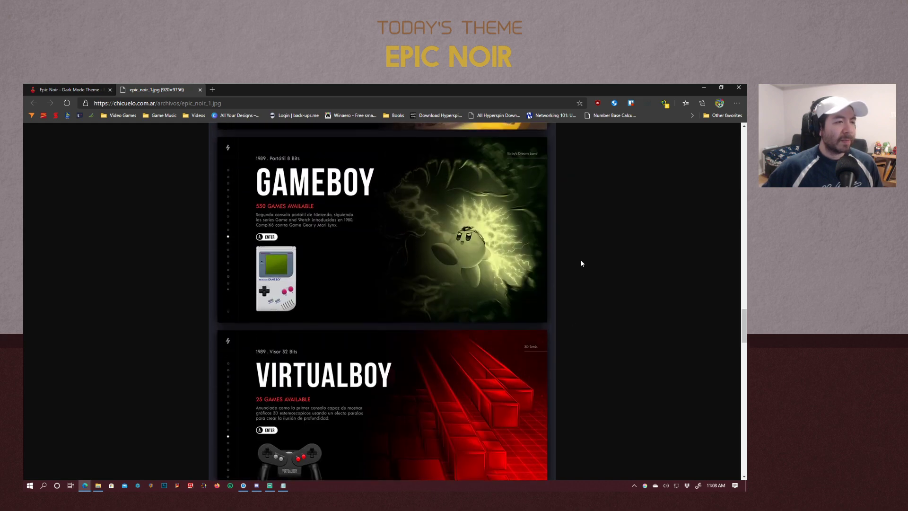
# Switch to File Explorer, go to the Mock-ups folder inside Epic Noir and view Platform View.PNG, closing it when done
pyautogui.click(98, 485)
pyautogui.click(515, 174)
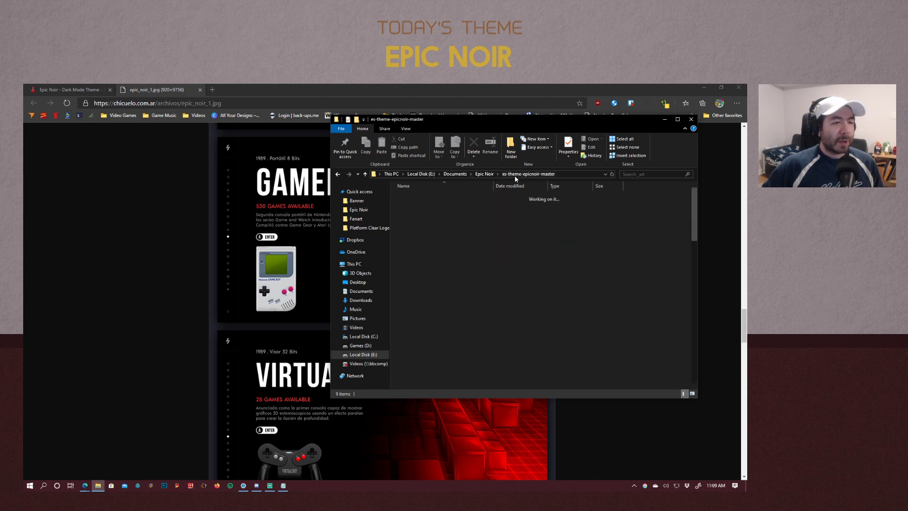
pyautogui.click(484, 174)
pyautogui.click(530, 348)
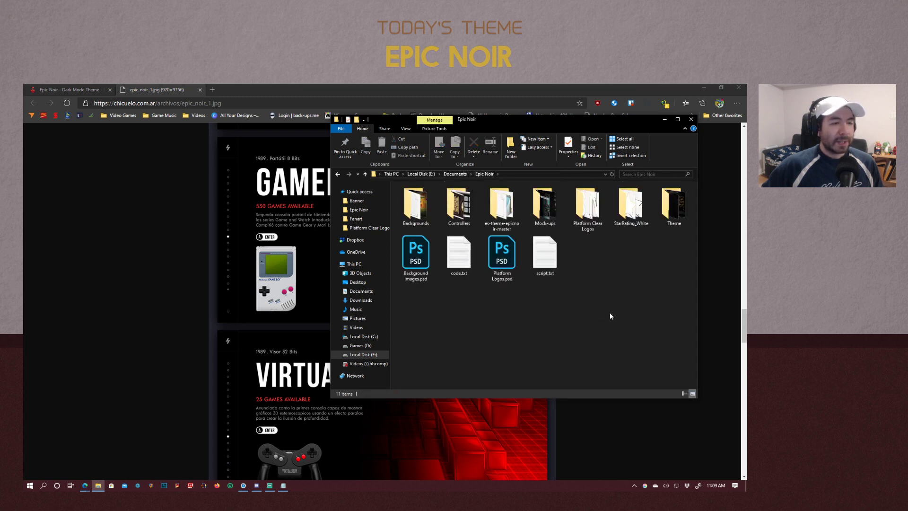
pyautogui.doubleClick(545, 206)
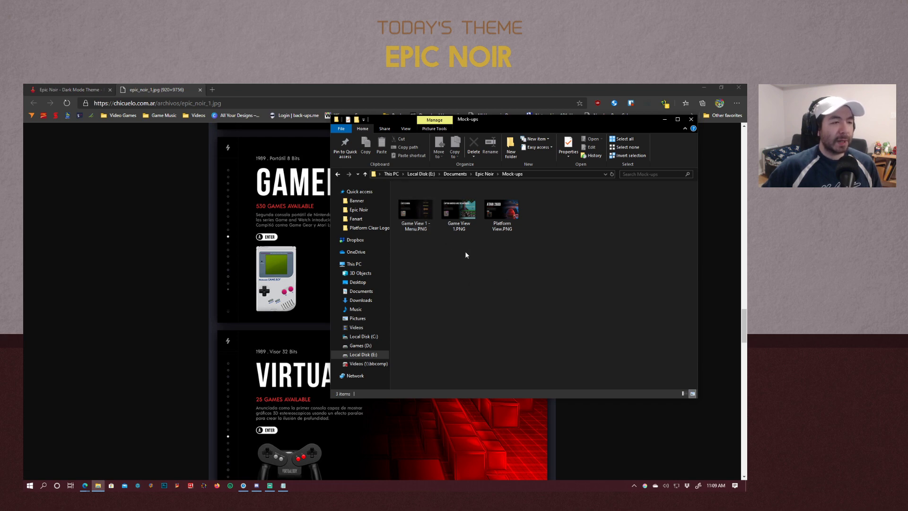
pyautogui.doubleClick(504, 215)
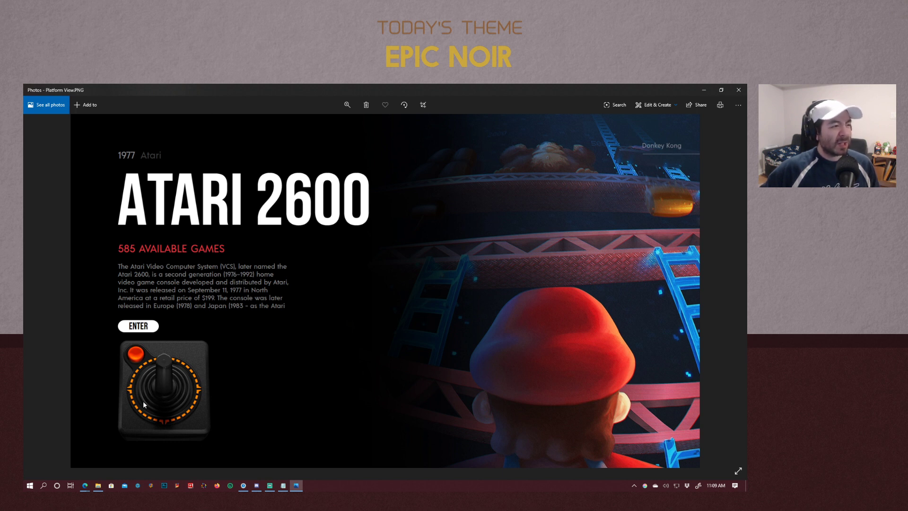
pyautogui.click(739, 90)
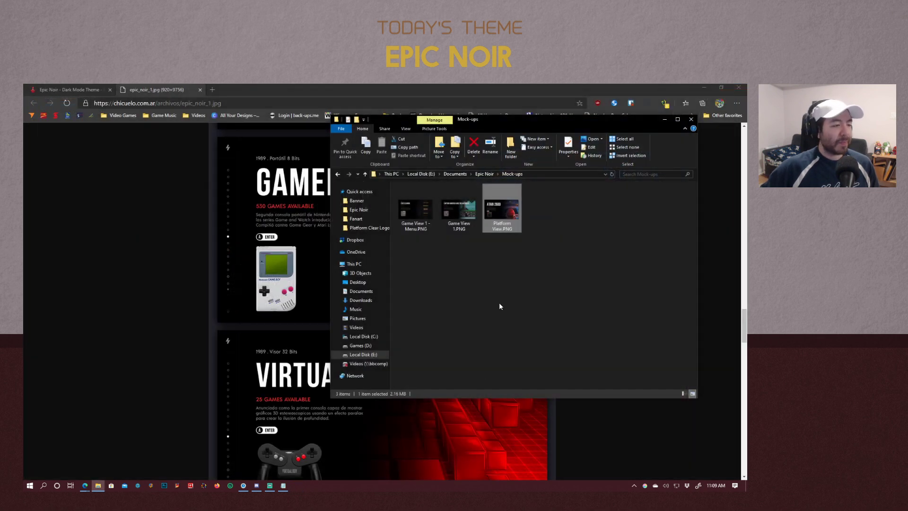
pyautogui.click(500, 307)
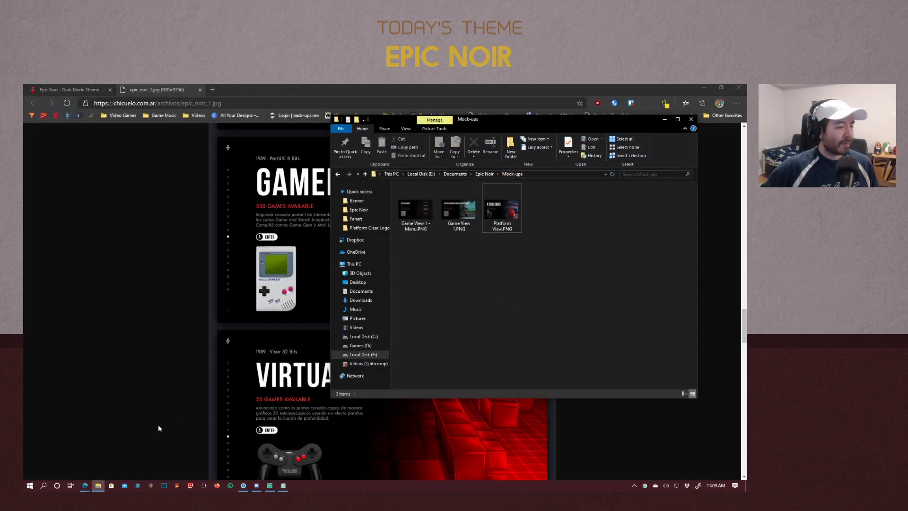
# Minimize the folder window and load forums.launchbox-app.com in the browser tab that holds the epic_noir_1.jpg preview
pyautogui.click(664, 120)
pyautogui.click(77, 89)
pyautogui.click(174, 89)
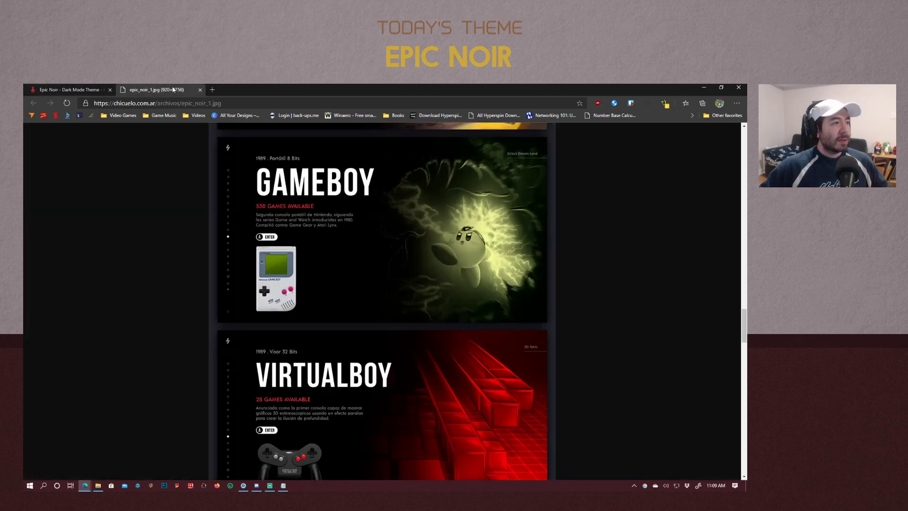
pyautogui.click(170, 104)
pyautogui.write('forums.launchbox-app.com')
pyautogui.press('Return')
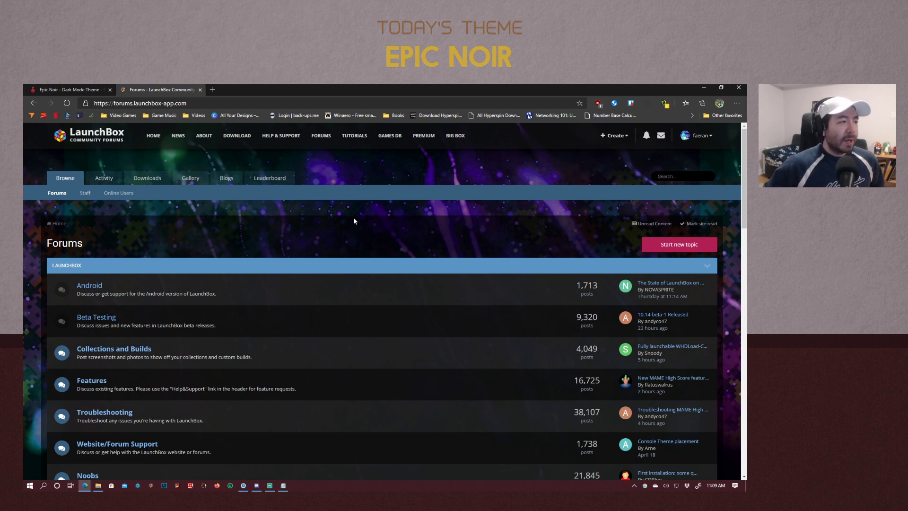
# Open the forum's Downloads section, browse to the Third-party Apps and Plugins category and find the Community Theme Creator for BigBox entry
pyautogui.click(149, 181)
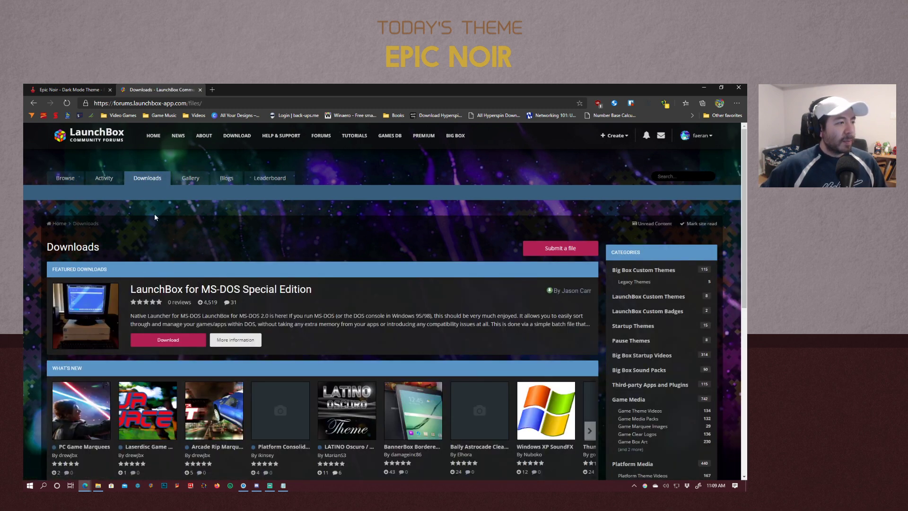
pyautogui.scroll(-1, 194, 221)
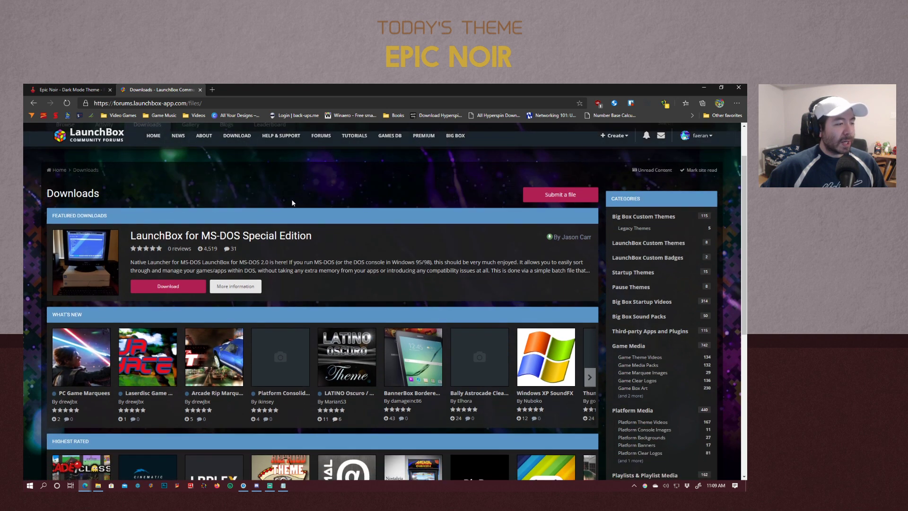
pyautogui.scroll(1, 252, 203)
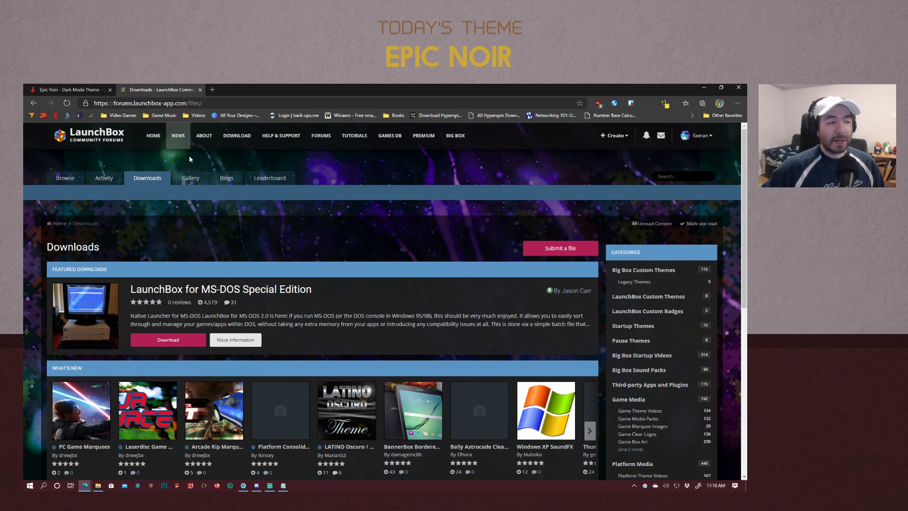
pyautogui.scroll(-1, 351, 231)
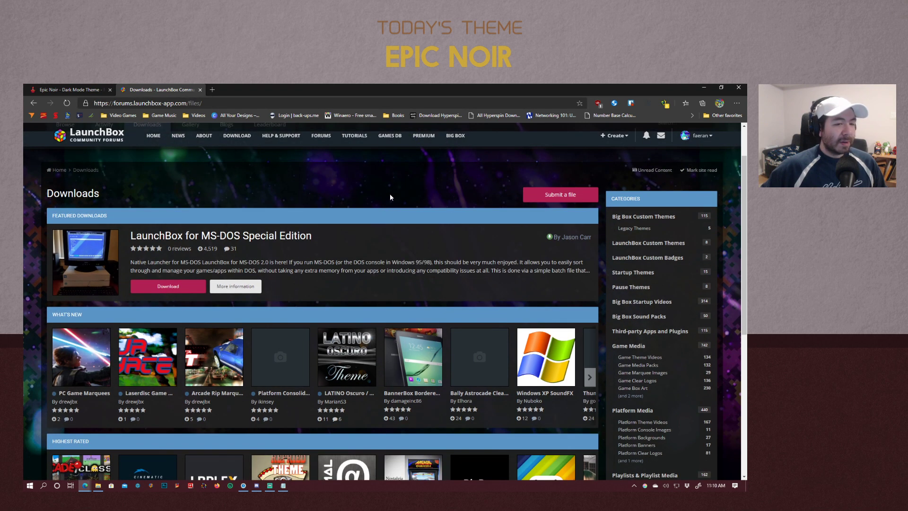
pyautogui.scroll(-2, 473, 192)
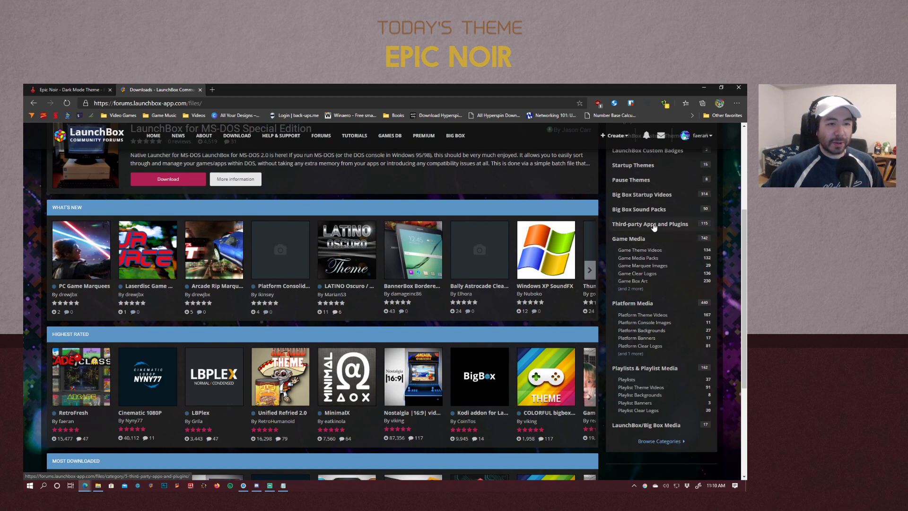
pyautogui.click(674, 227)
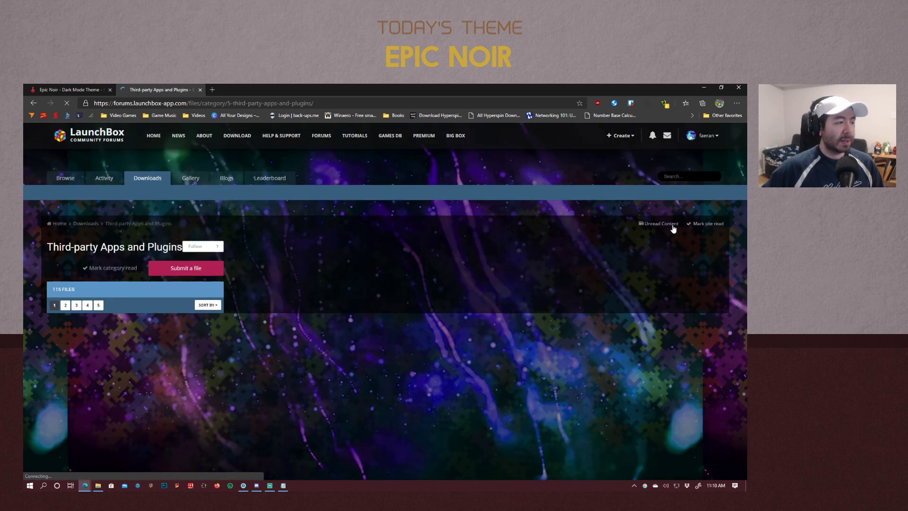
pyautogui.scroll(-3, 543, 284)
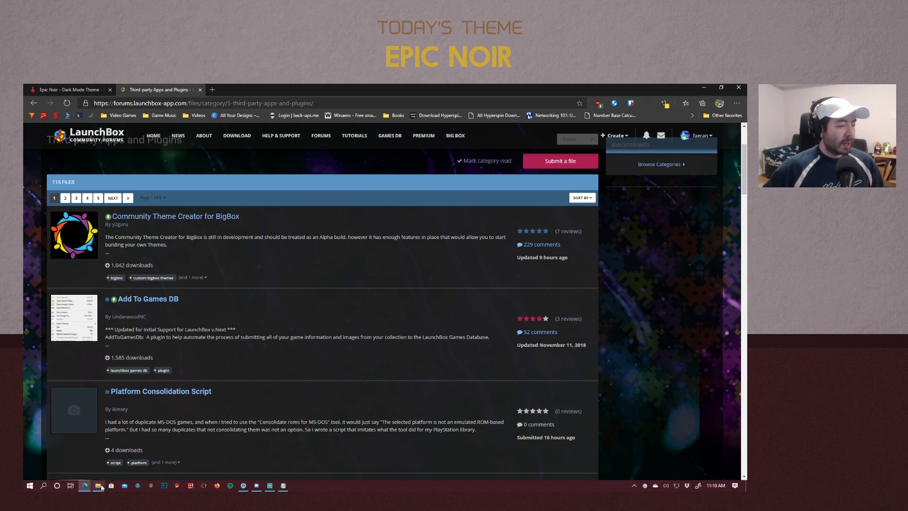
# Open the Launchbox\Tools\COMMUNITY Theme Creator 1.0.7.3 folder on the Games (D:) drive in a new File Explorer window and move the window aside
pyautogui.press('super+e')
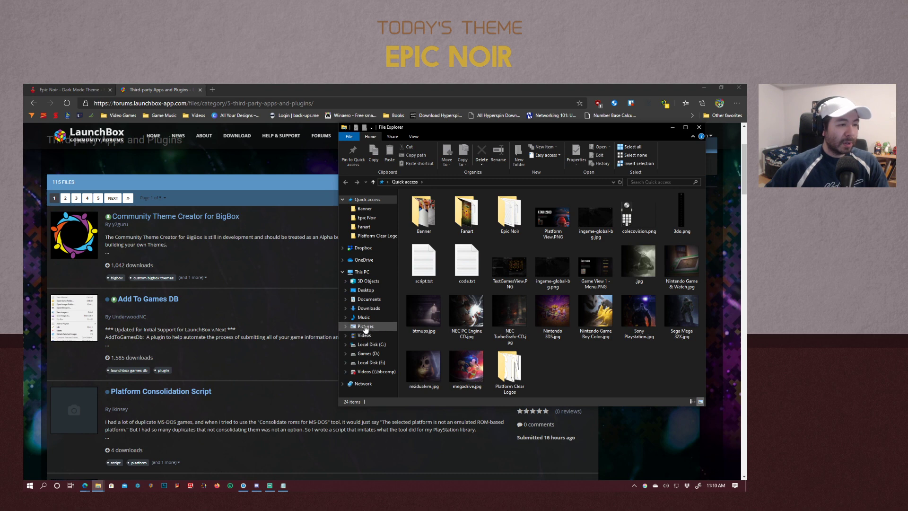
pyautogui.click(368, 354)
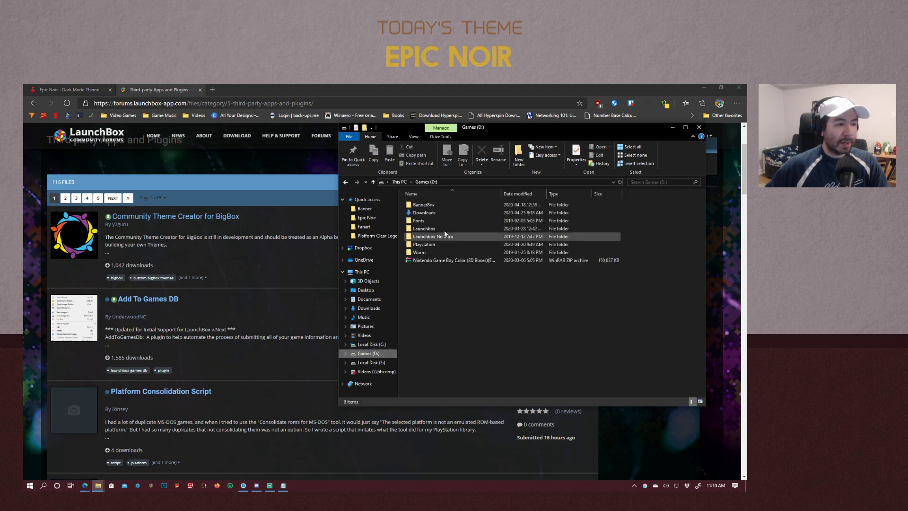
pyautogui.doubleClick(427, 230)
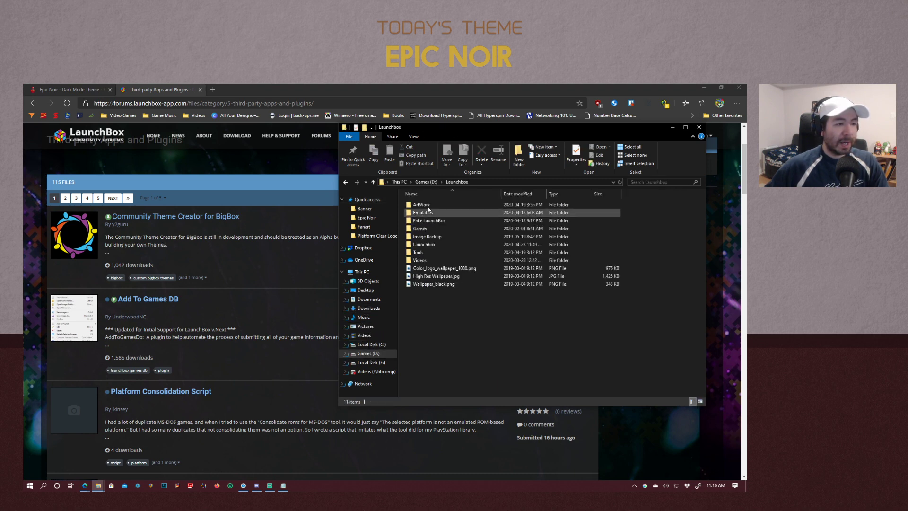
pyautogui.doubleClick(423, 253)
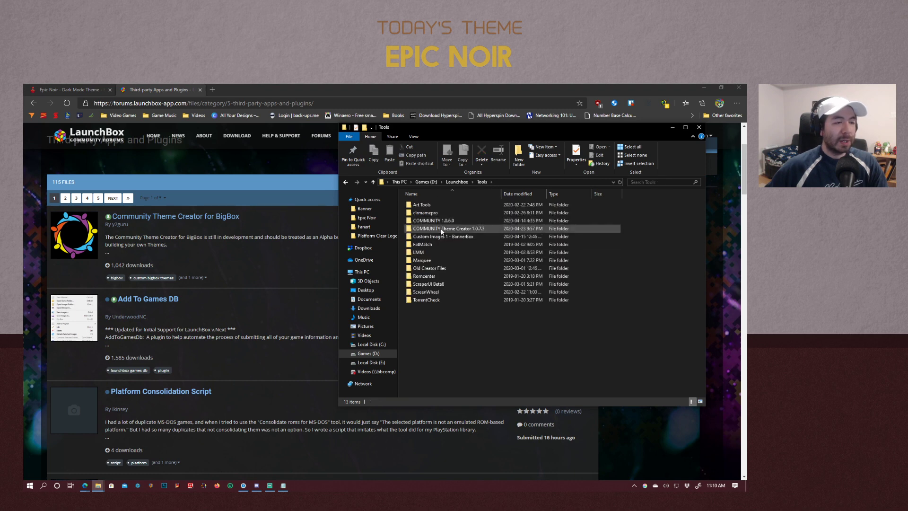
pyautogui.doubleClick(442, 229)
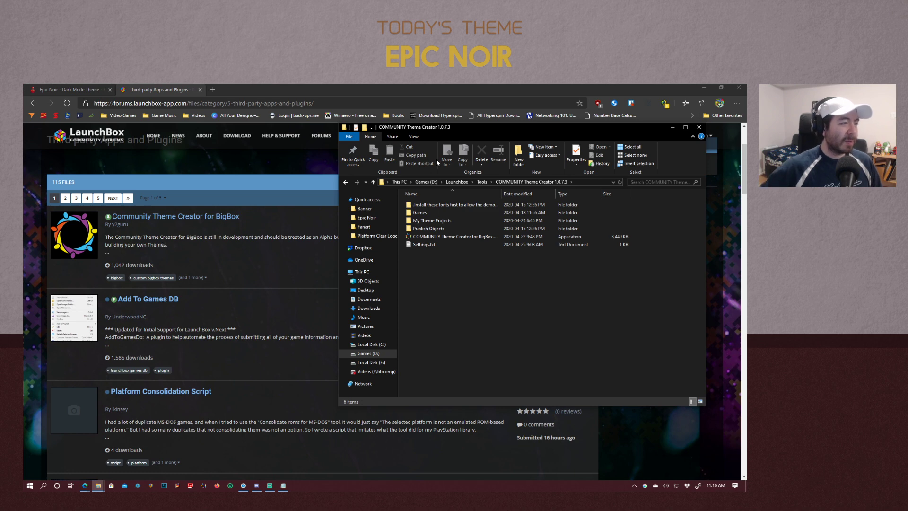
pyautogui.moveTo(510, 131); pyautogui.dragTo(550, 89)
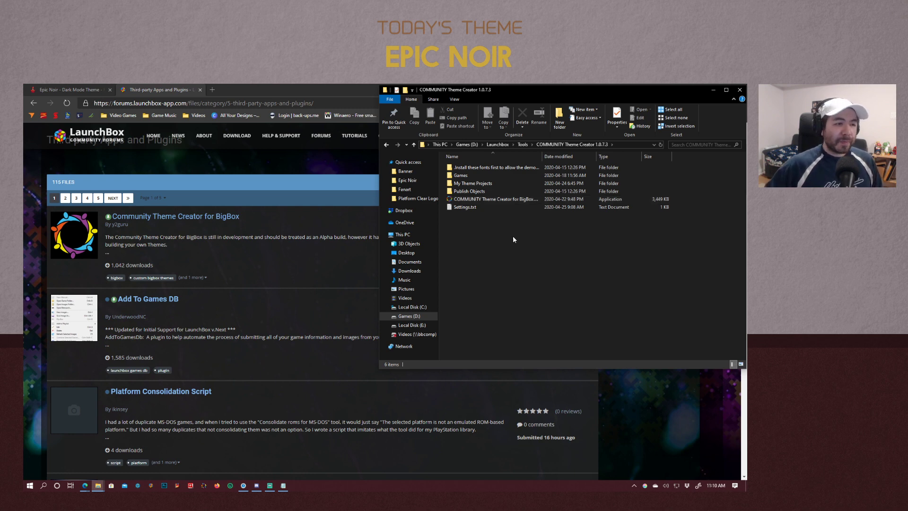
# Launch the COMMUNITY Theme Creator for BigBox application from its folder and bring its window to the front
pyautogui.doubleClick(488, 200)
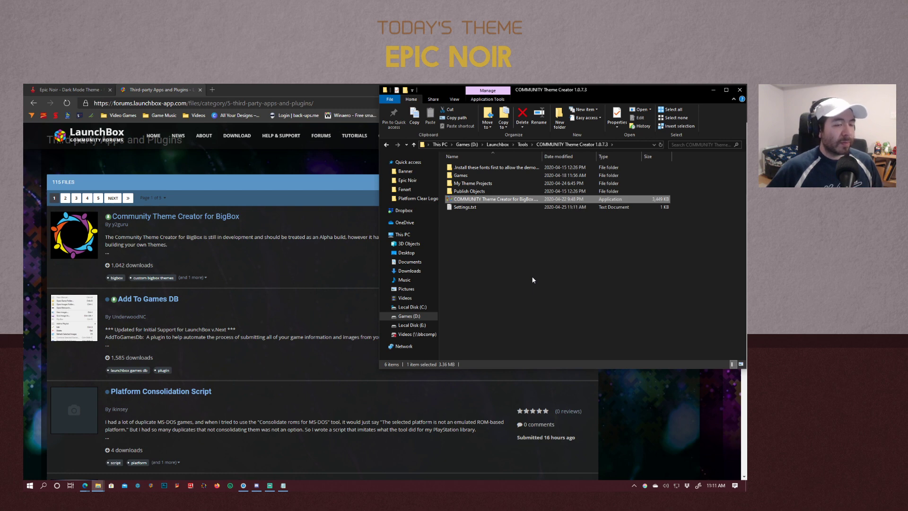
pyautogui.click(533, 280)
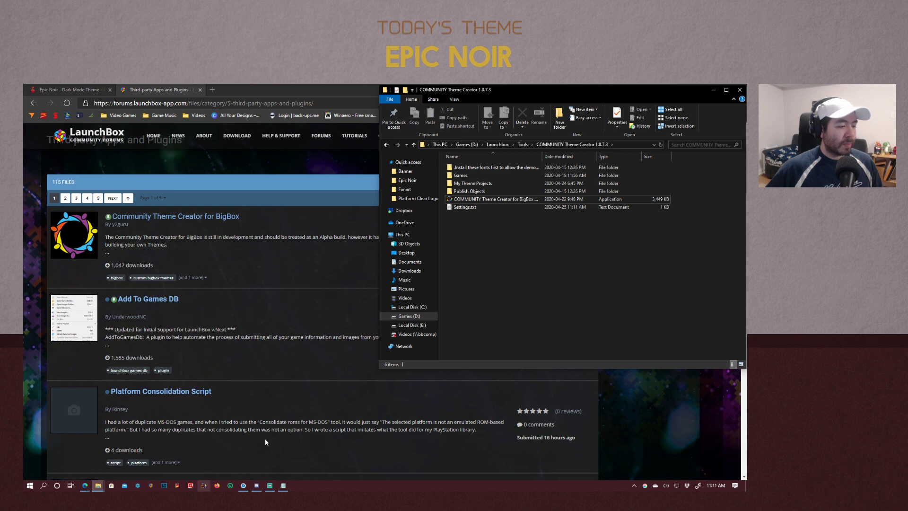
pyautogui.doubleClick(492, 200)
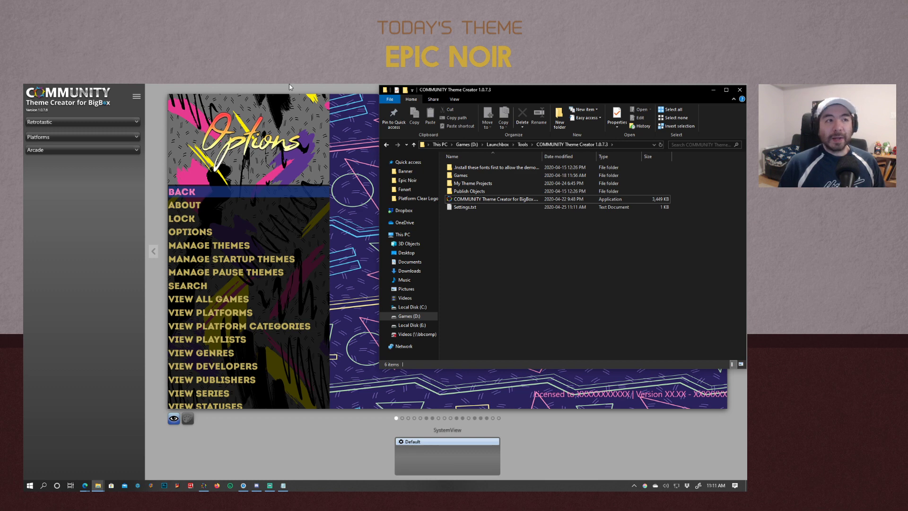
pyautogui.click(290, 86)
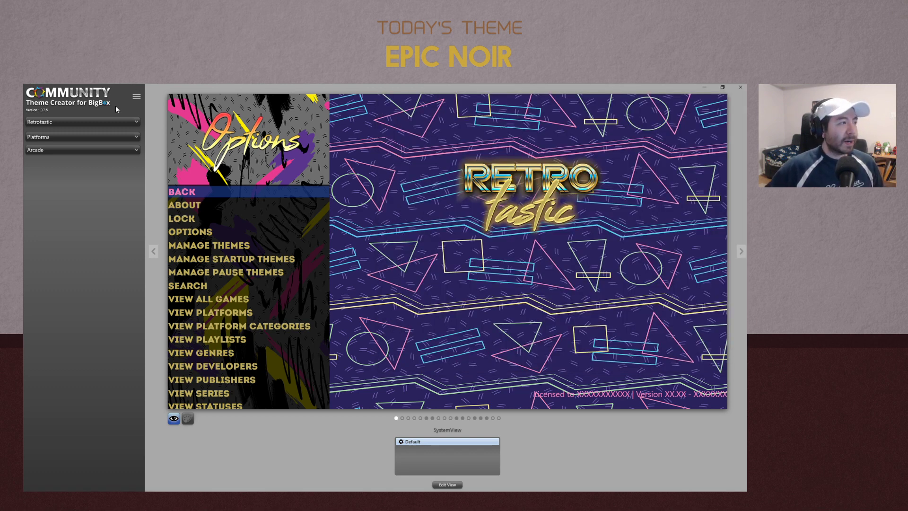
# Start a new theme in the theme creator and enter Editorial as its theme name
pyautogui.click(137, 98)
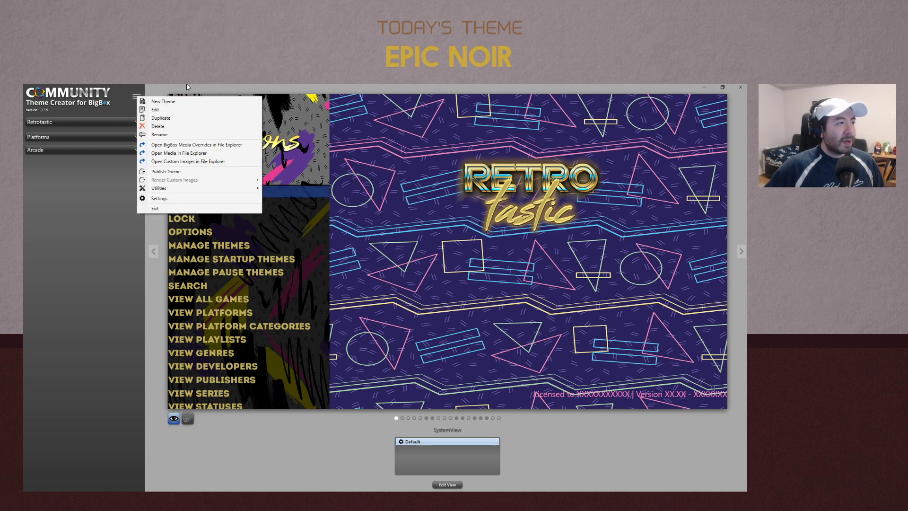
pyautogui.click(137, 97)
pyautogui.click(153, 105)
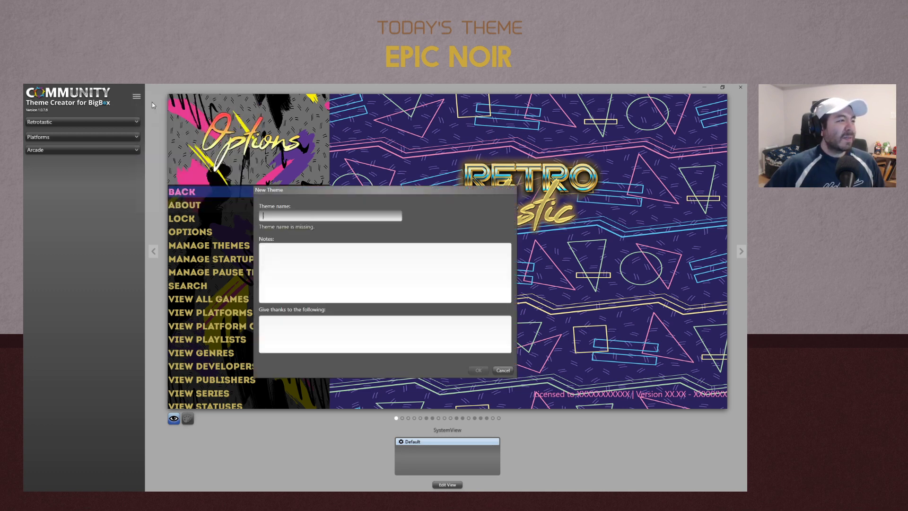
pyautogui.click(285, 215)
pyautogui.write('Editorial')
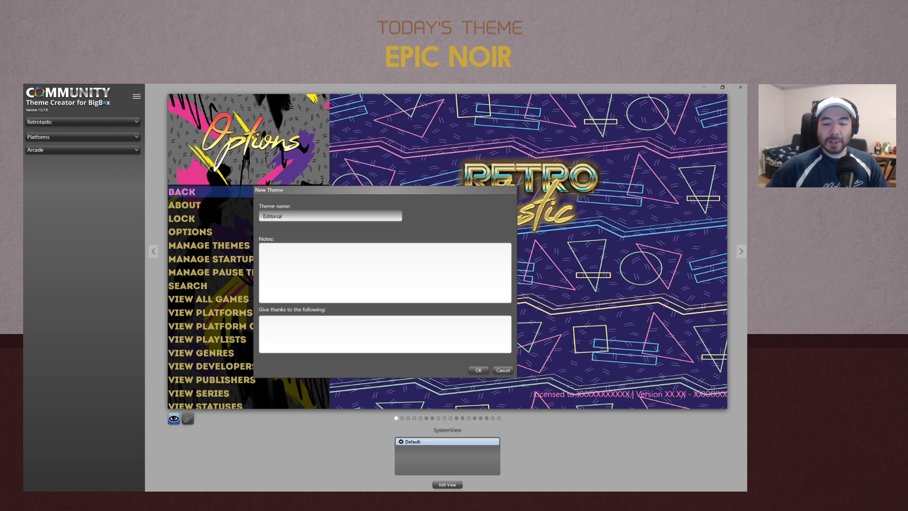
# Switch to the browser's Epic Noir forum topic, highlight the phrase about an editorial feel with an epic look and look further down the post
pyautogui.hotkey('alt', 'Tab')
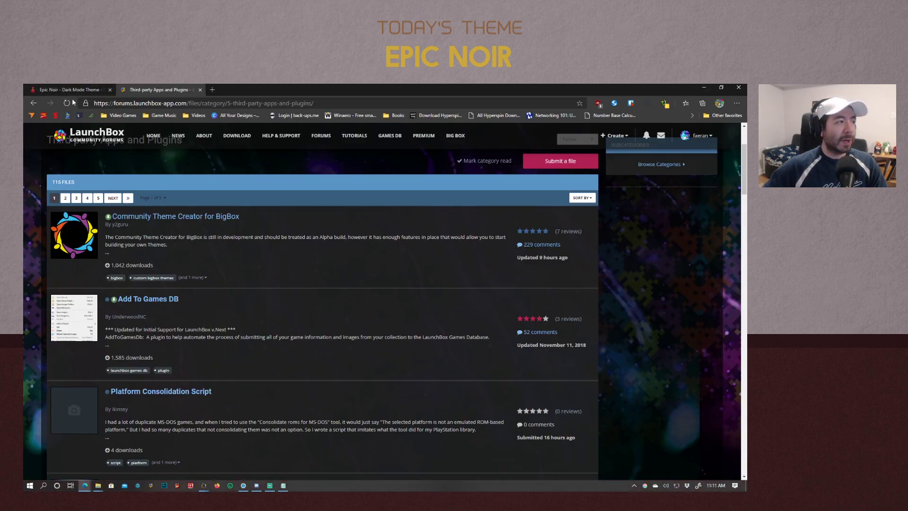
pyautogui.click(64, 87)
pyautogui.scroll(10, 133, 298)
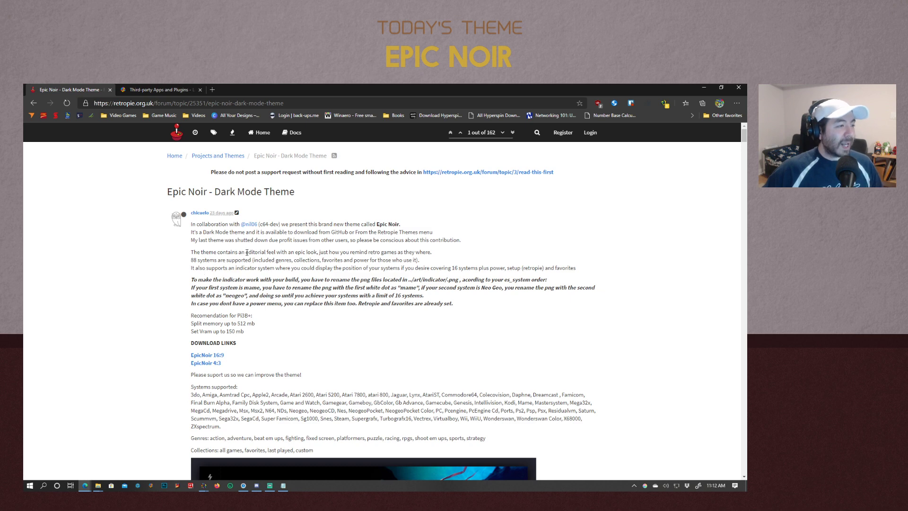
pyautogui.moveTo(241, 252); pyautogui.dragTo(320, 250)
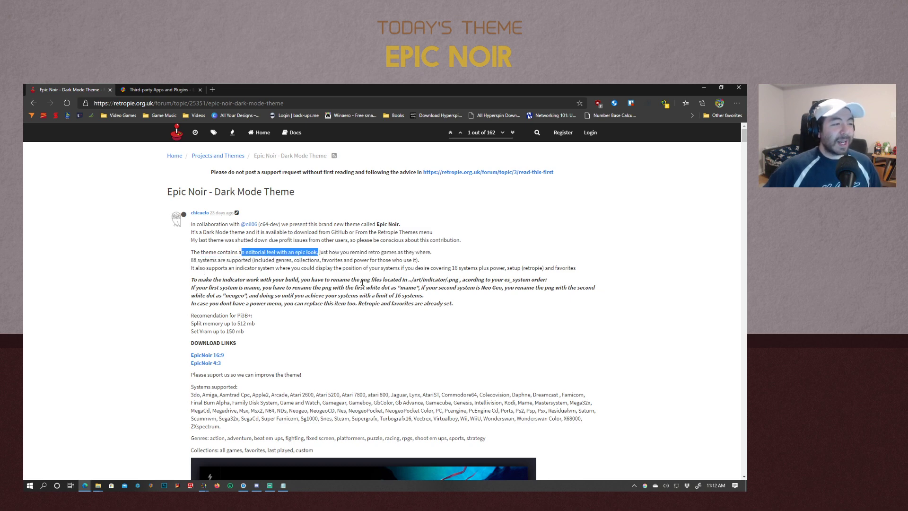
pyautogui.scroll(-5, 118, 310)
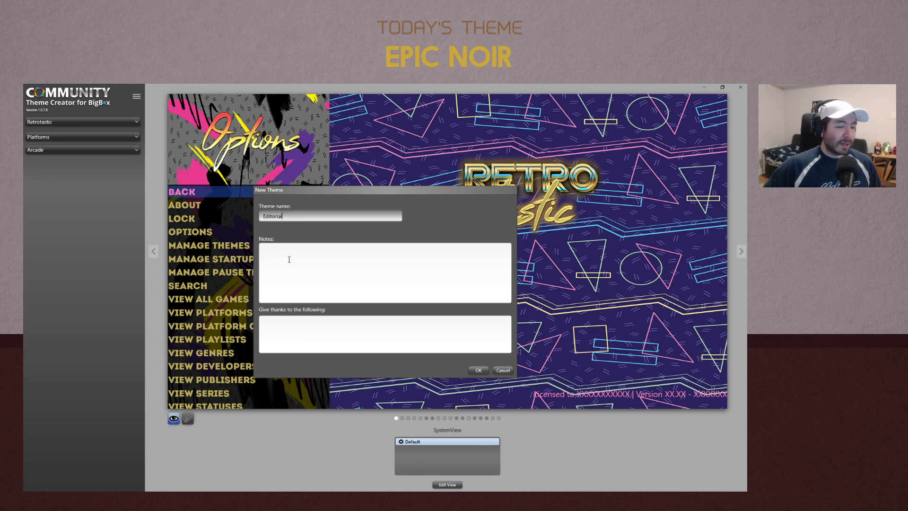
# Enter "This is a port of the ES theme called Epic Noir by" as the new theme's notes
pyautogui.click(291, 261)
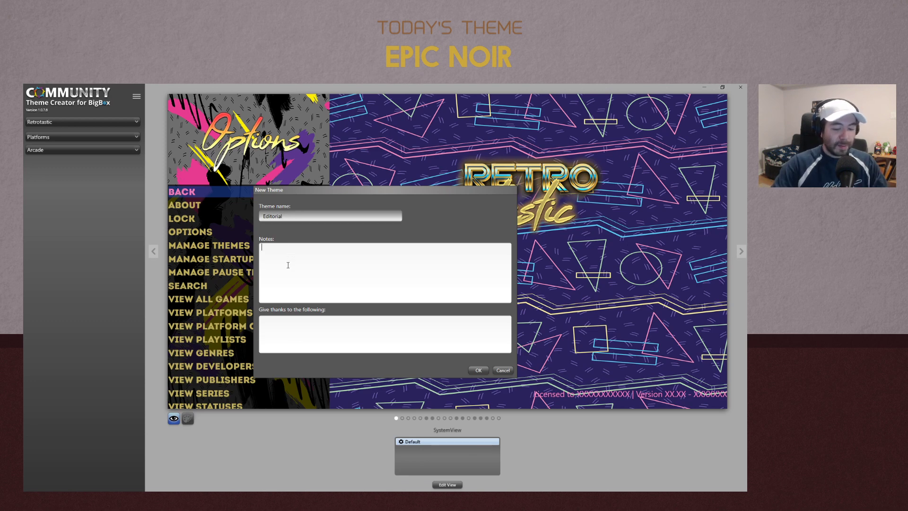
pyautogui.write('This is a port of the ES theme')
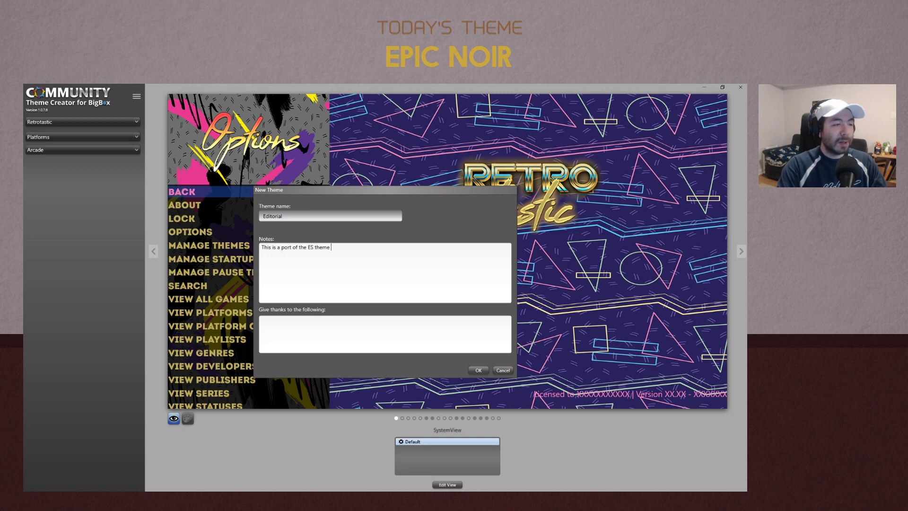
pyautogui.write(' called Epic Noir')
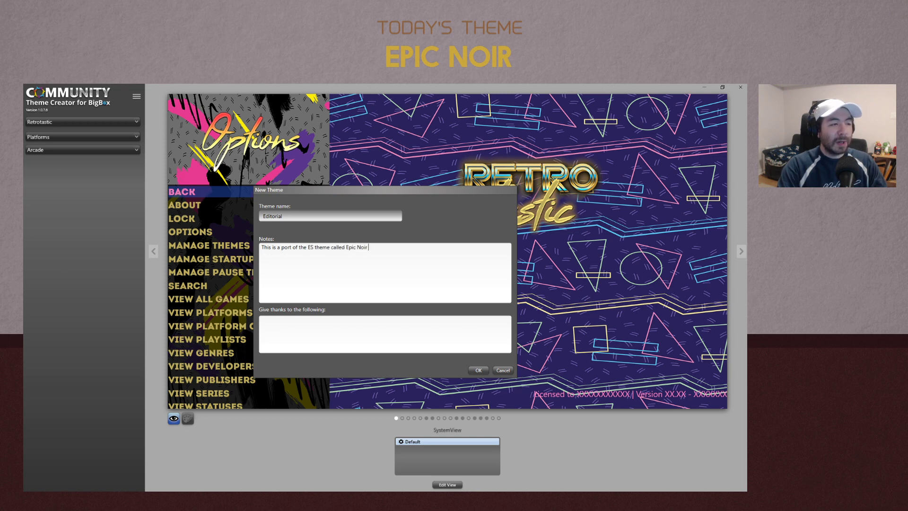
pyautogui.write(' by')
# Copy the author's username from the first post of the Epic Noir forum topic in the browser and paste it at the end of the theme notes
pyautogui.hotkey('alt', 'Tab')
pyautogui.press('Tab')
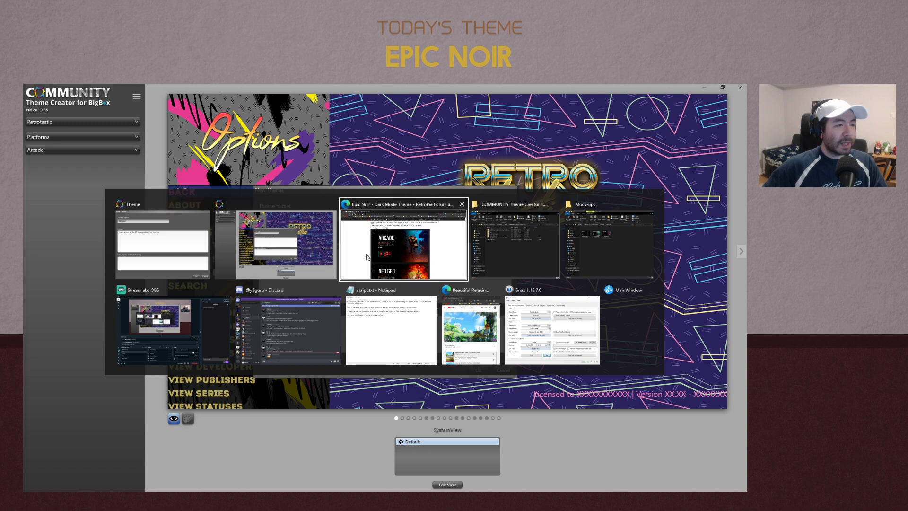
pyautogui.scroll(5, 168, 241)
pyautogui.scroll(1, 173, 255)
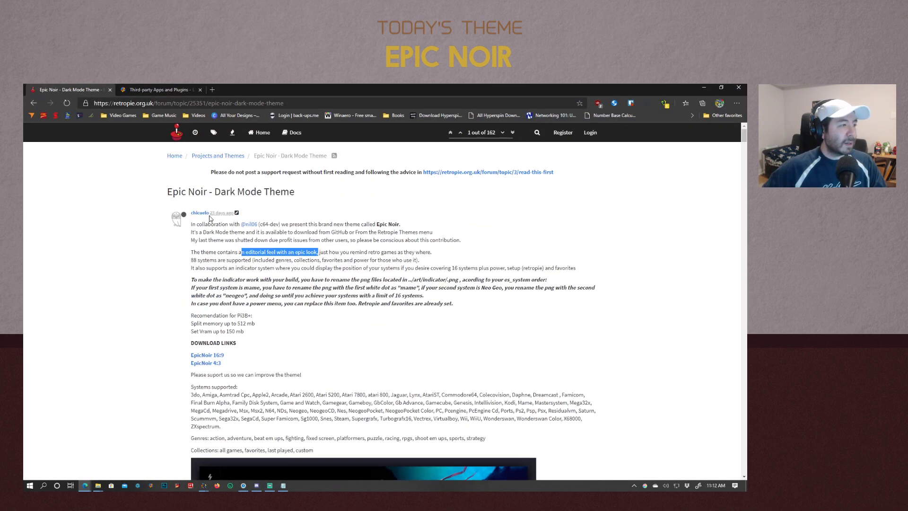
pyautogui.moveTo(211, 224); pyautogui.dragTo(190, 218)
pyautogui.hotkey('ctrl', 'c')
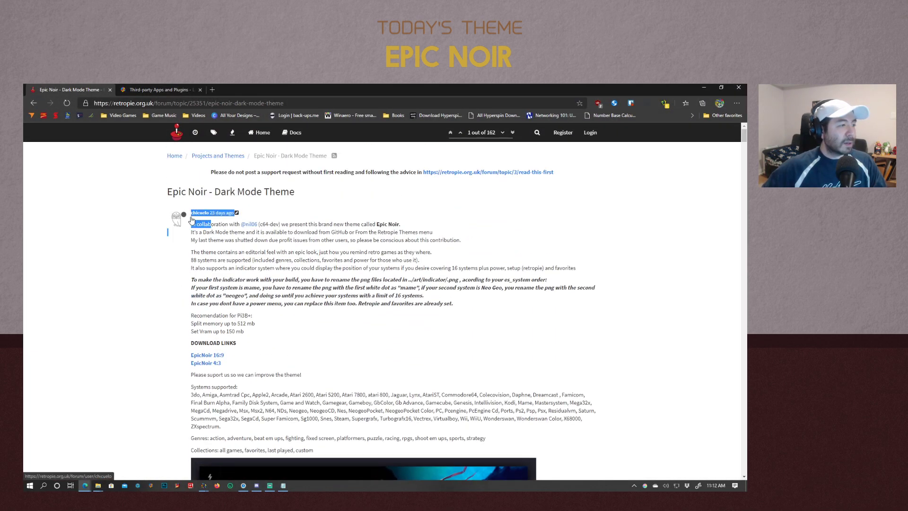
pyautogui.hotkey('alt', 'Tab')
pyautogui.hotkey('ctrl', 'v')
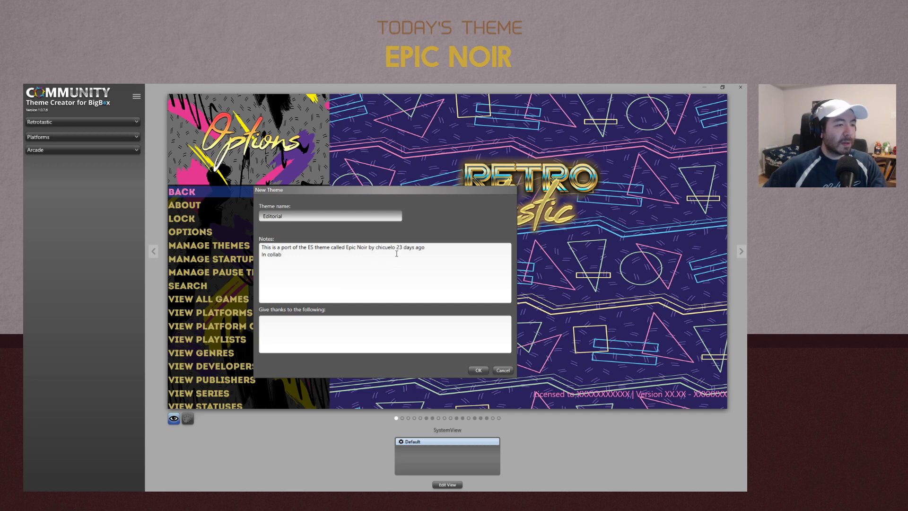
# Remove the surplus pasted text after the author's username, end the sentence with a period and create the Editorial theme
pyautogui.moveTo(397, 254); pyautogui.dragTo(395, 248)
pyautogui.press('BackSpace')
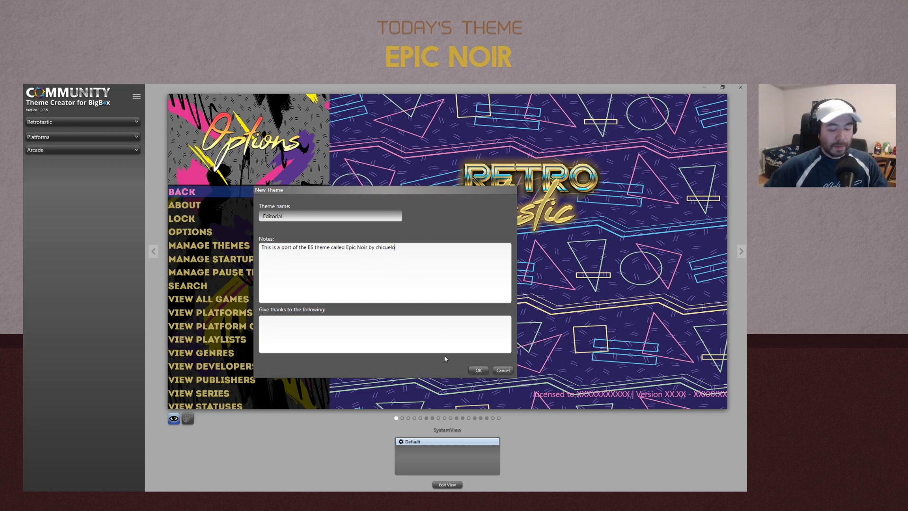
pyautogui.write('.')
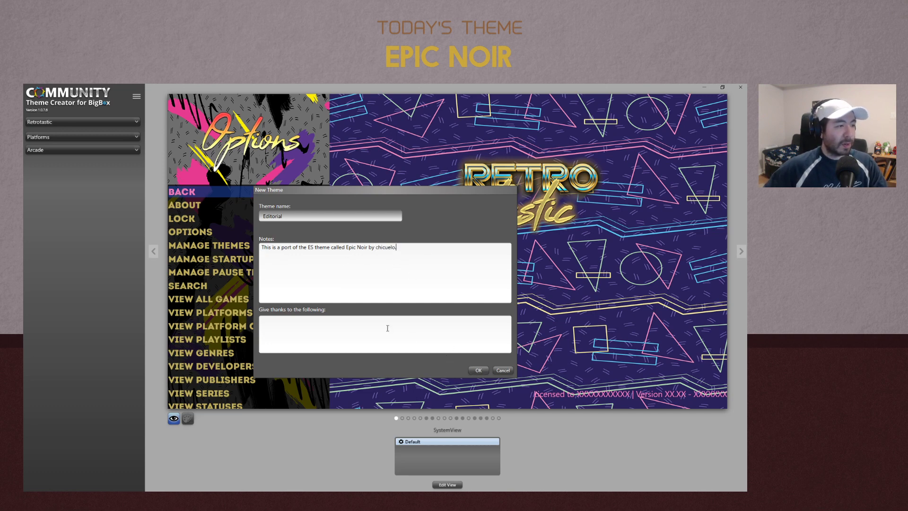
pyautogui.click(299, 281)
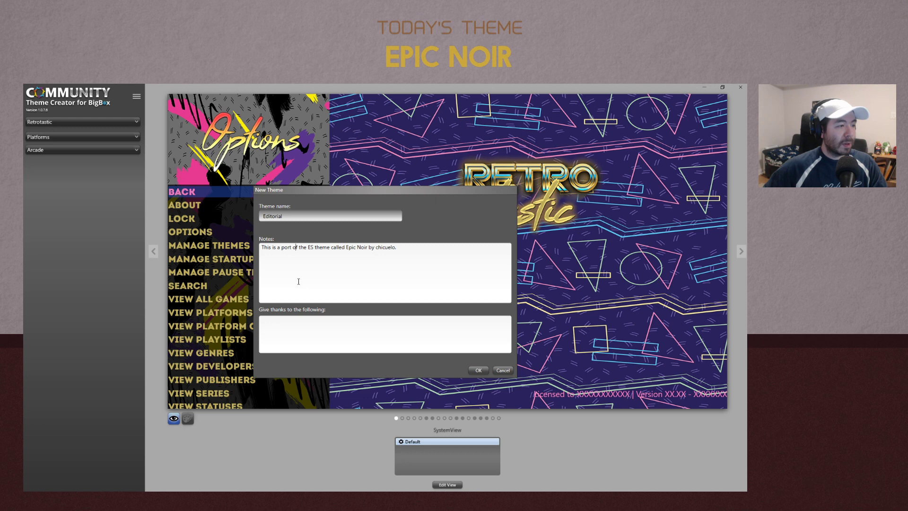
pyautogui.click(479, 372)
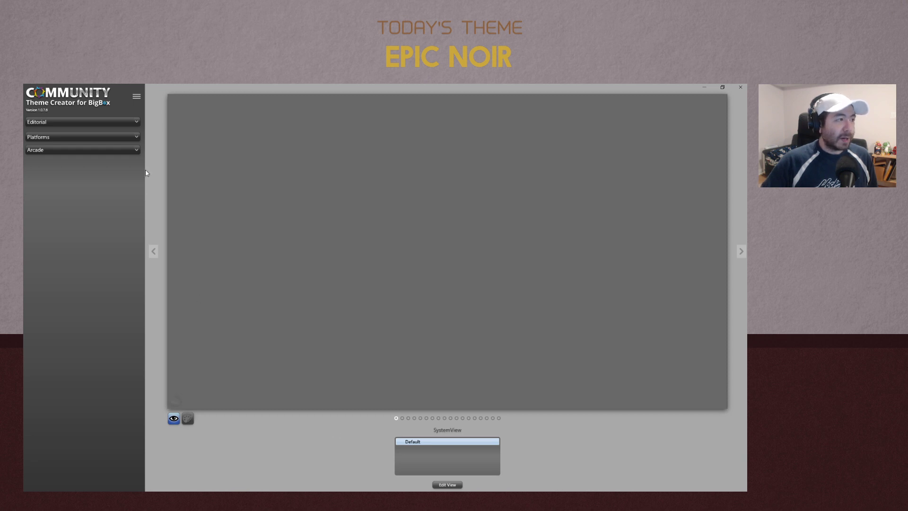
pyautogui.click(137, 97)
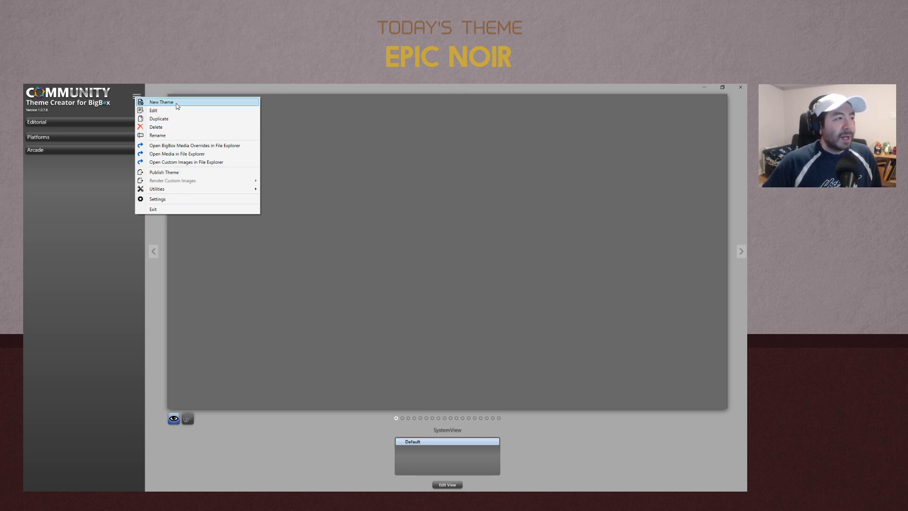
pyautogui.click(103, 246)
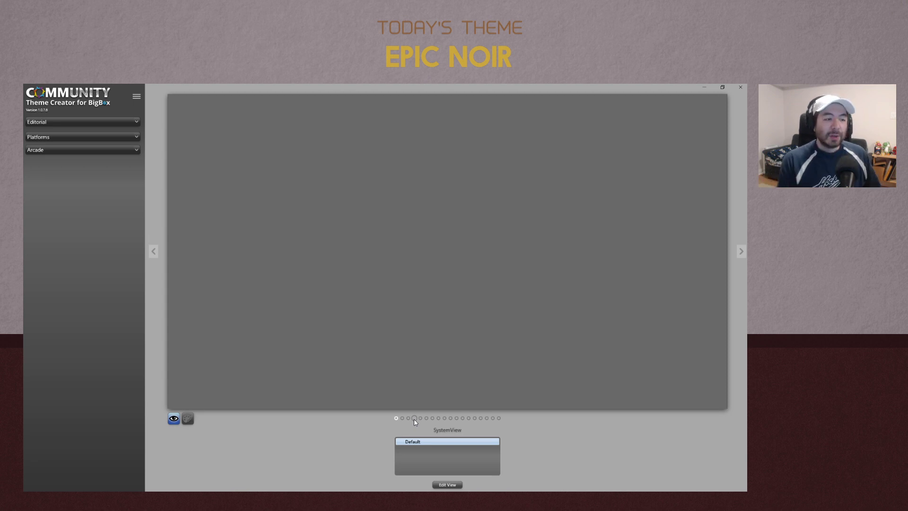
pyautogui.click(446, 432)
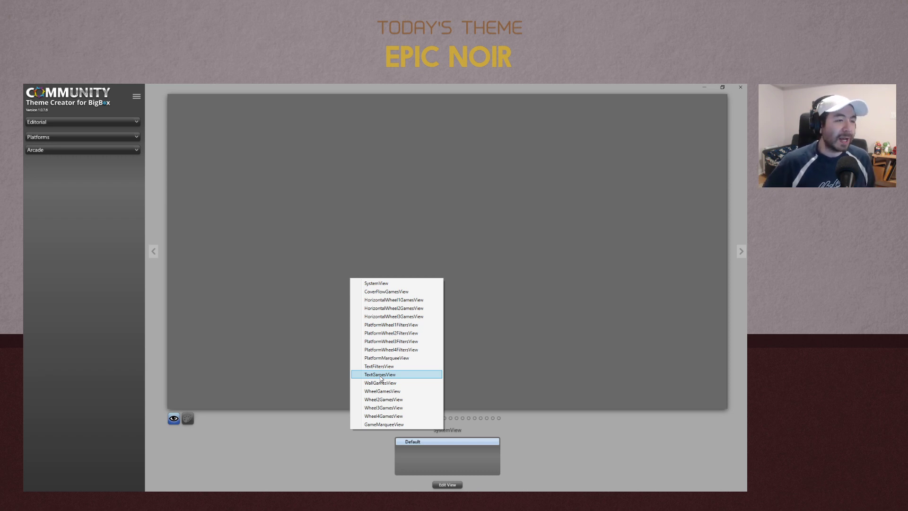
pyautogui.click(268, 87)
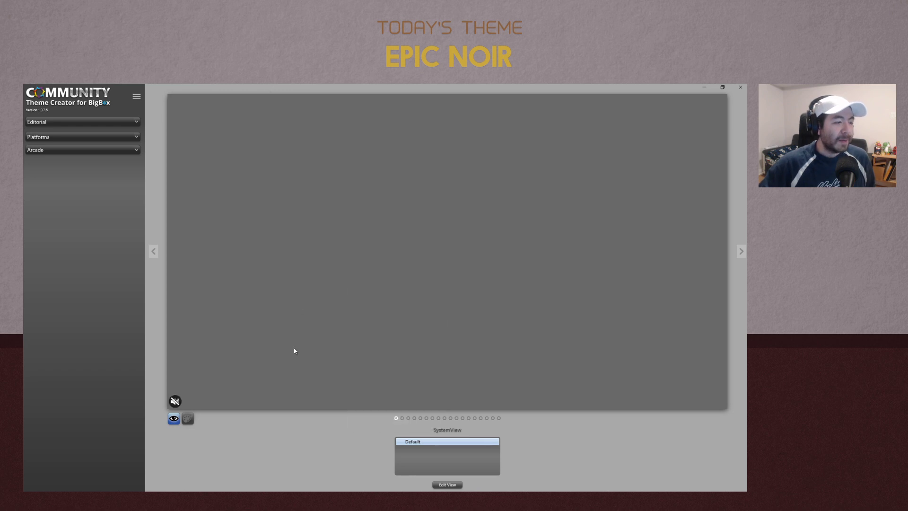
# Open the Default PlatformWheel1FiltersView for editing and move the UI Elements and Properties window to the opposite side of the canvas
pyautogui.click(443, 430)
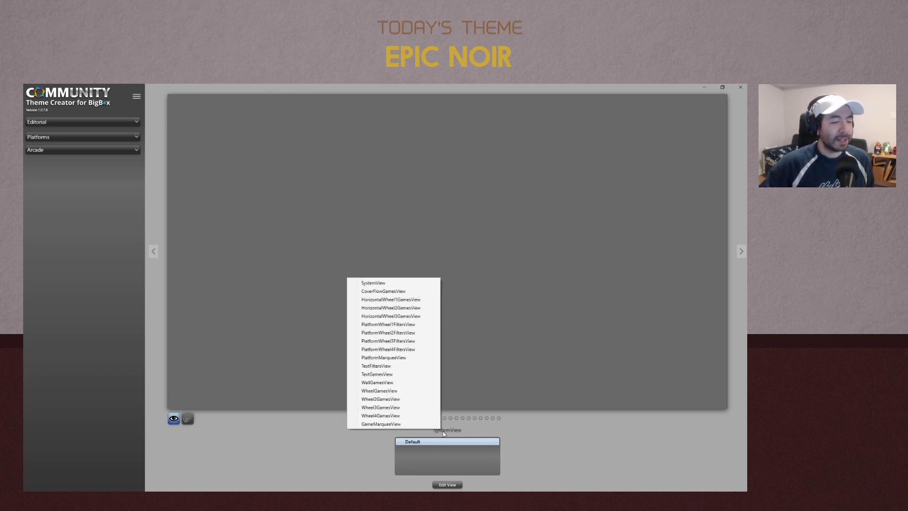
pyautogui.click(389, 325)
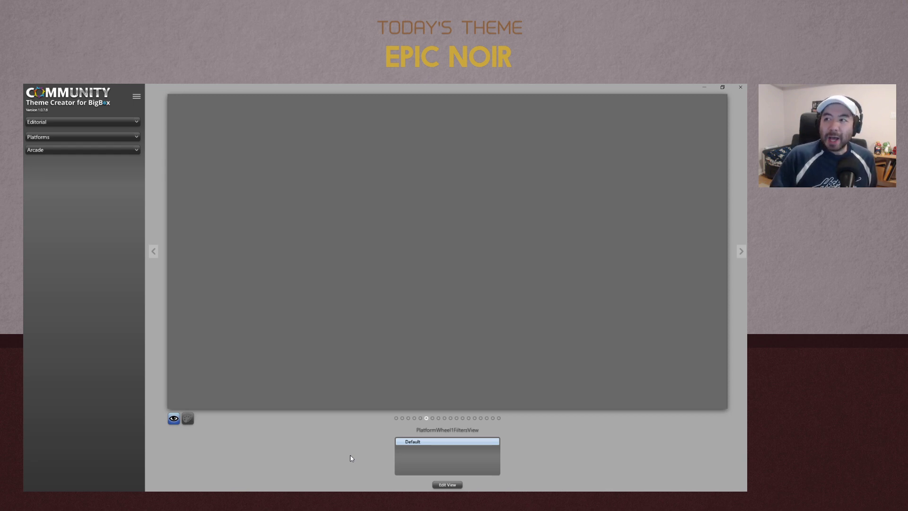
pyautogui.click(441, 485)
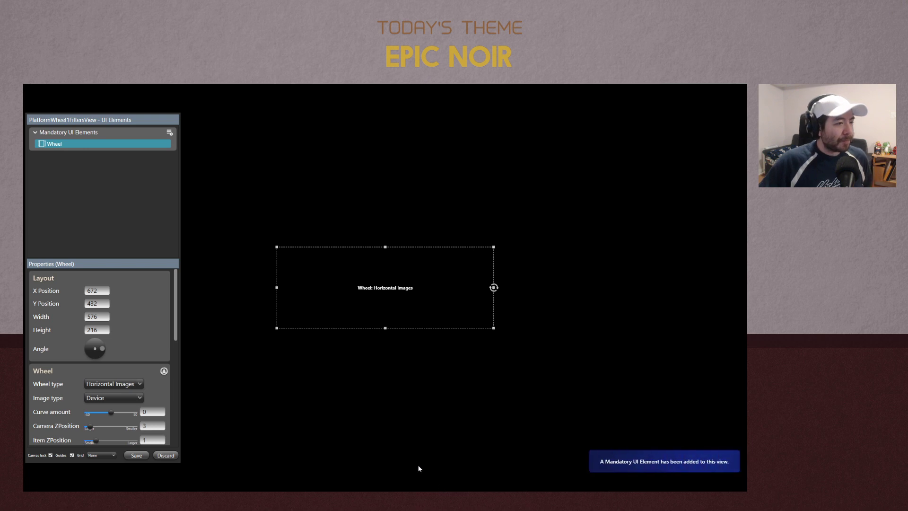
pyautogui.moveTo(107, 120); pyautogui.dragTo(649, 120)
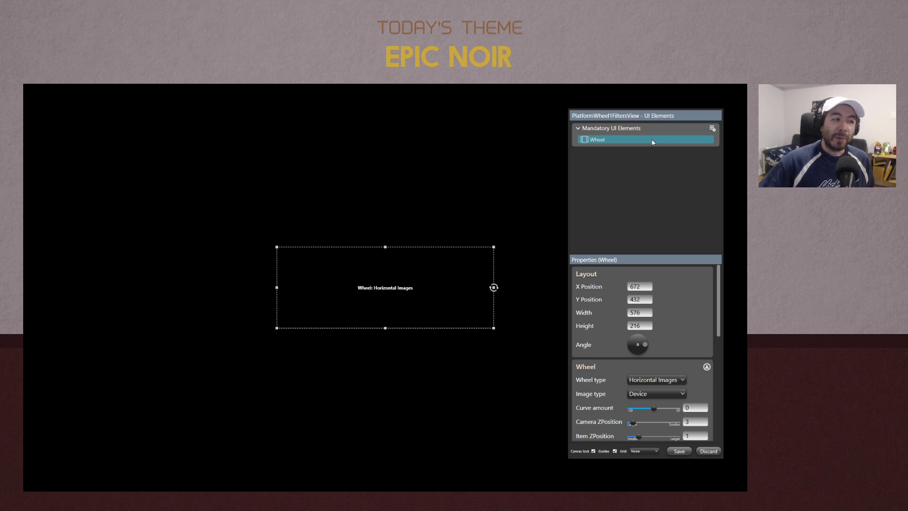
# Add a Rectangle element to the view and reorder the elements so the Wheel lies above it
pyautogui.click(712, 129)
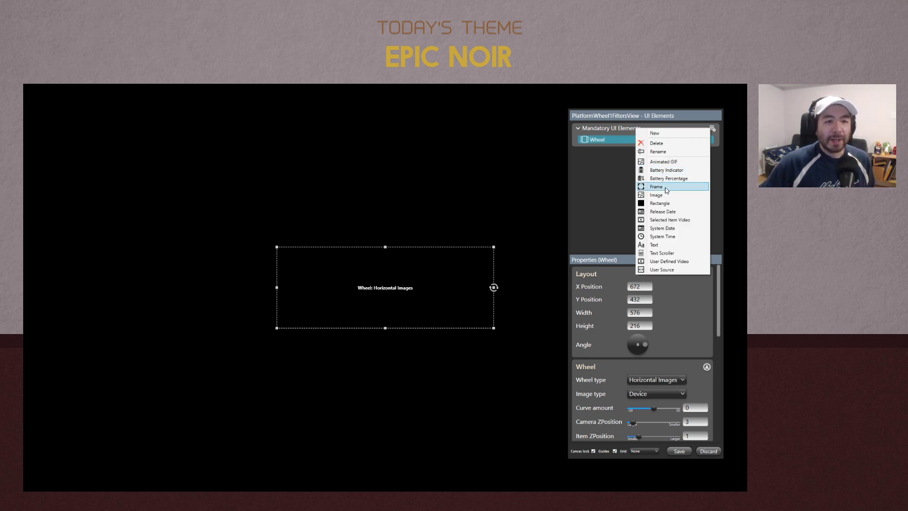
pyautogui.click(662, 204)
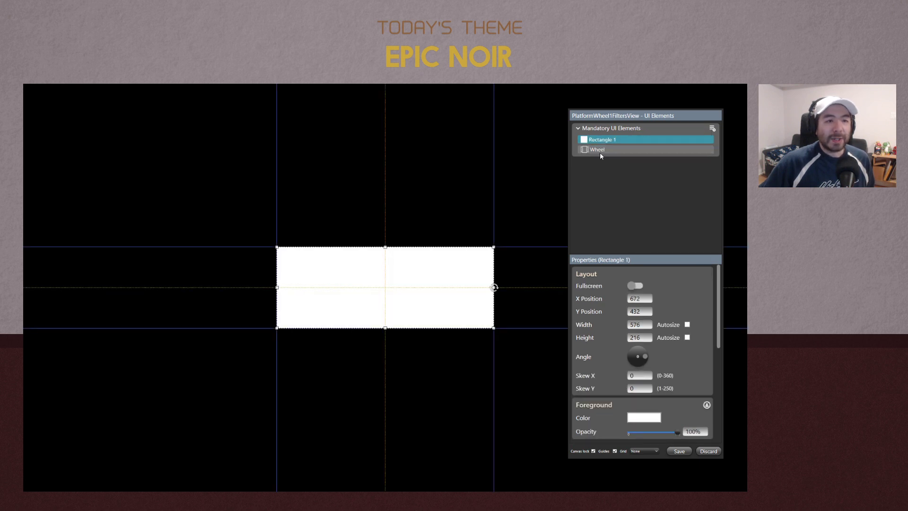
pyautogui.click(546, 201)
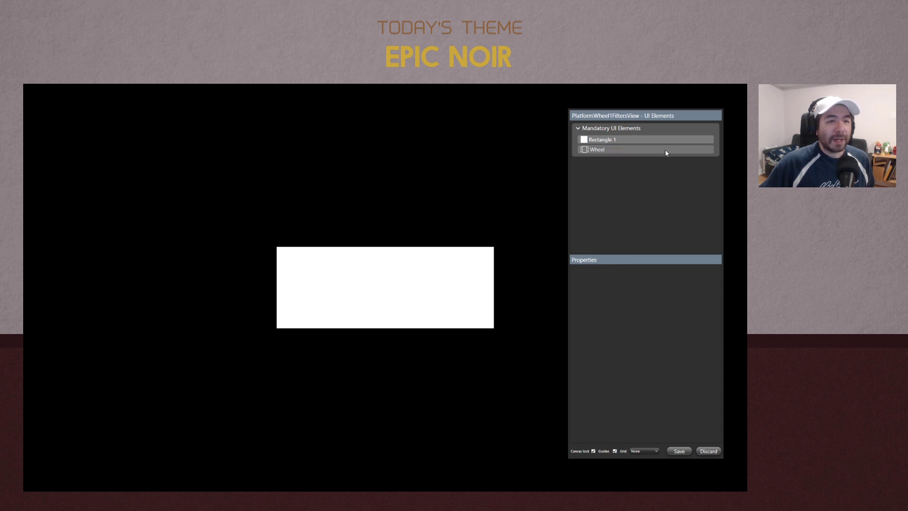
pyautogui.moveTo(665, 149); pyautogui.dragTo(675, 138)
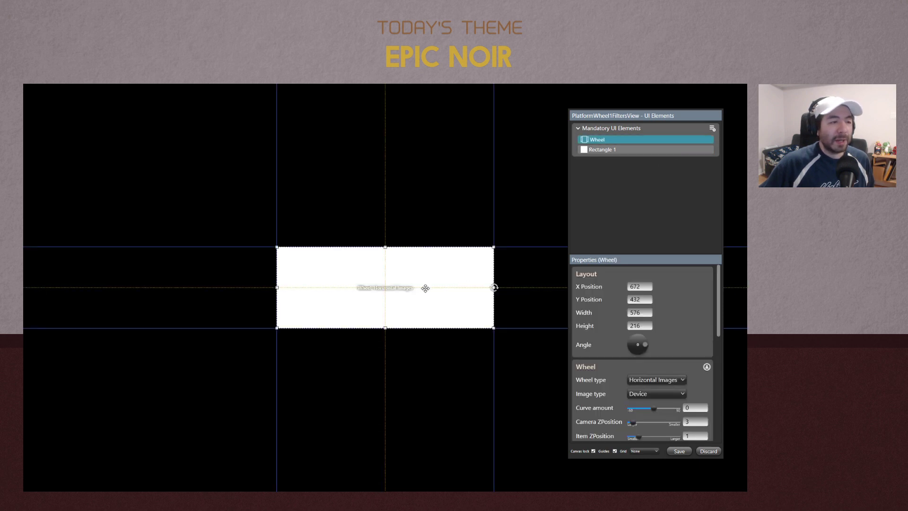
# Move the Wheel up and to the left of the rectangle's centre, to about X 571, Y 355
pyautogui.click(410, 244)
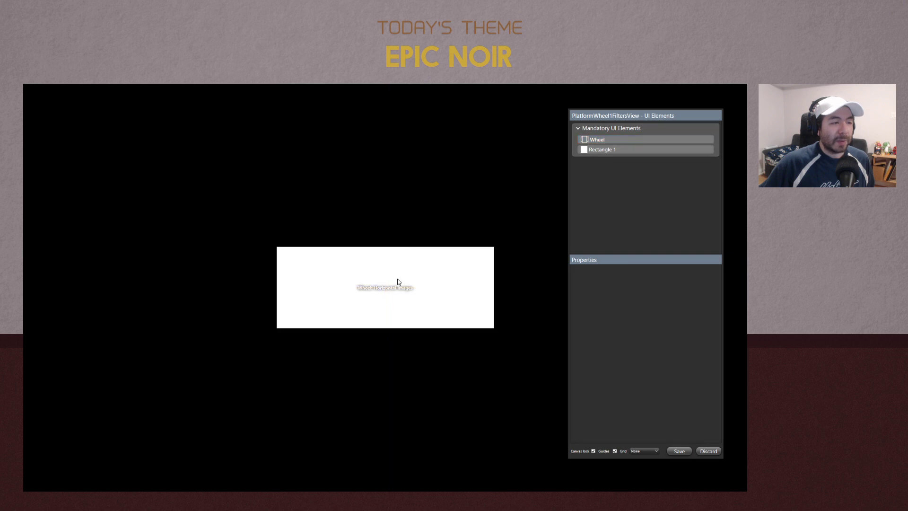
pyautogui.moveTo(399, 286)
pyautogui.mouseDown()
pyautogui.moveTo(404, 227)
pyautogui.moveTo(395, 292)
pyautogui.mouseUp()
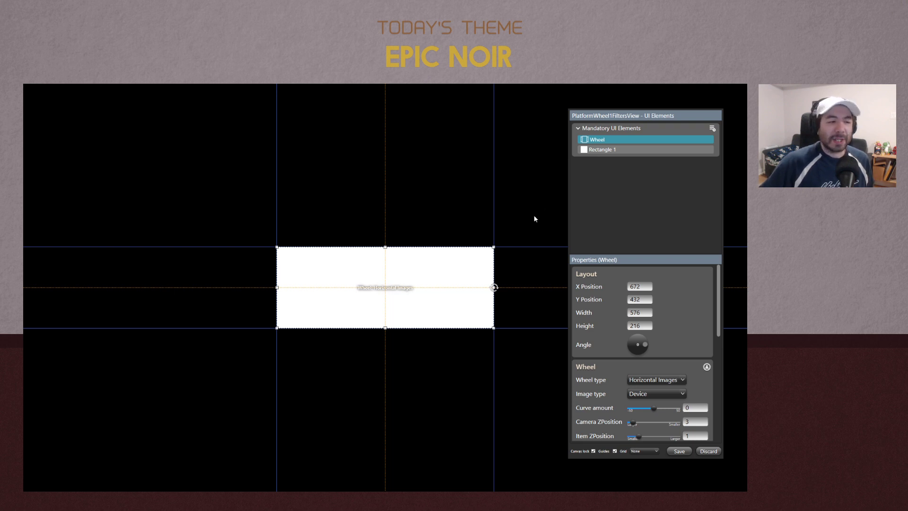
pyautogui.moveTo(418, 285); pyautogui.dragTo(381, 258)
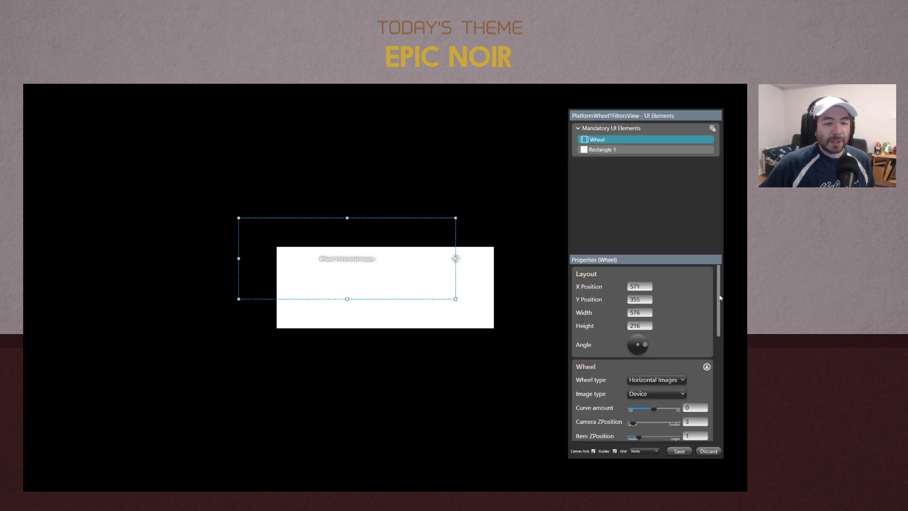
# Set the Wheel's type to Vertical Images and shrink its frame to about 320 by 129
pyautogui.moveTo(720, 301); pyautogui.dragTo(722, 341)
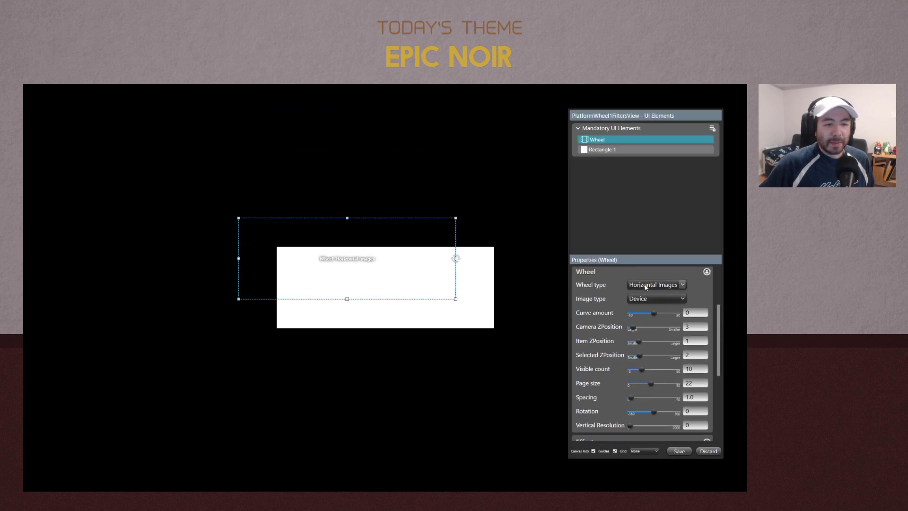
pyautogui.scroll(3, 695, 294)
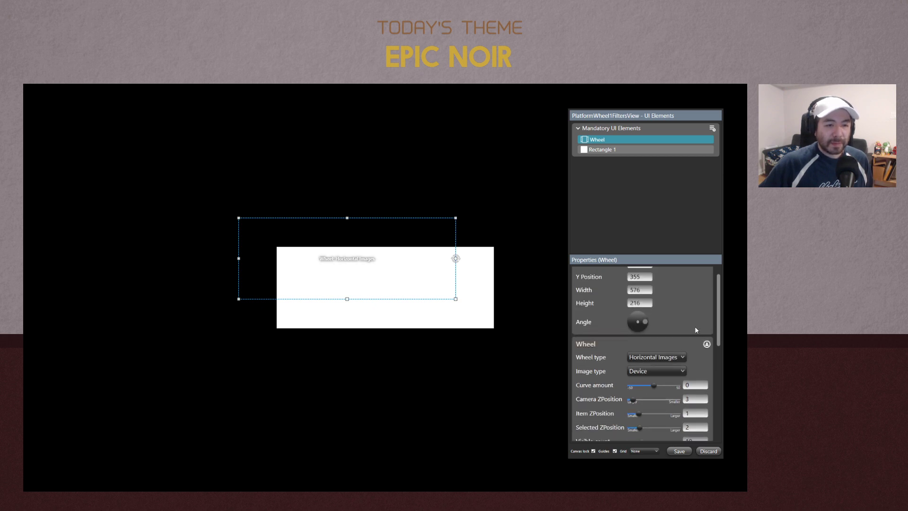
pyautogui.click(658, 339)
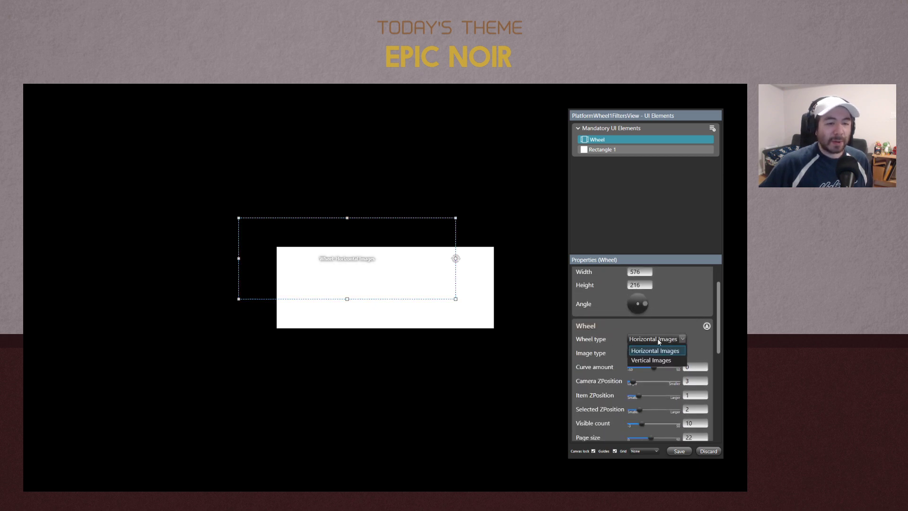
pyautogui.click(660, 342)
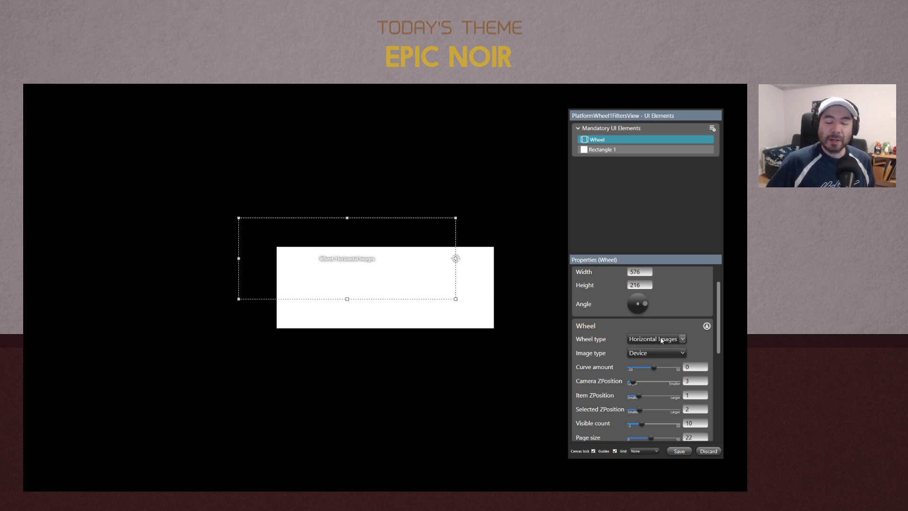
pyautogui.click(682, 339)
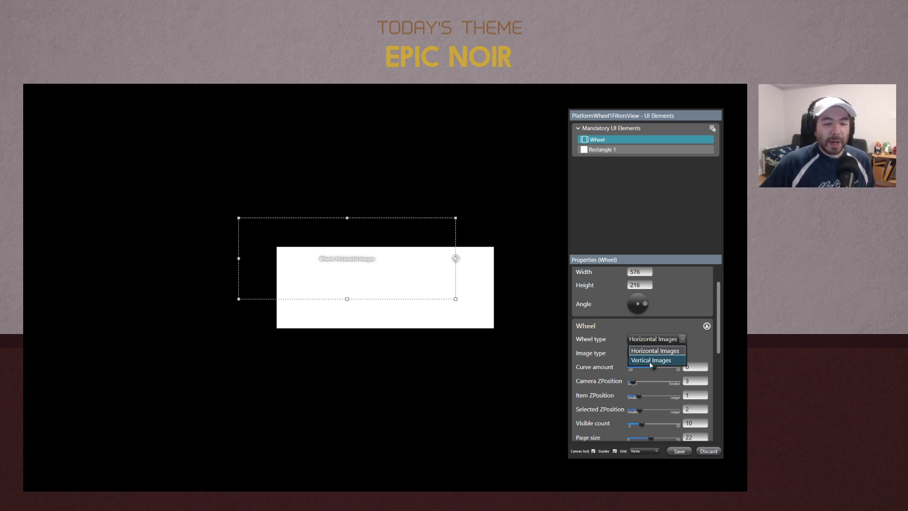
pyautogui.click(648, 361)
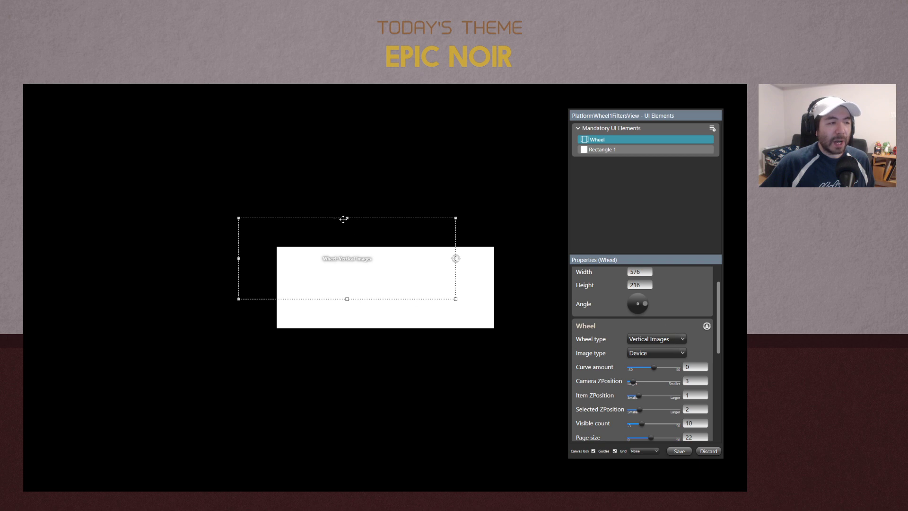
pyautogui.moveTo(455, 304); pyautogui.dragTo(361, 270)
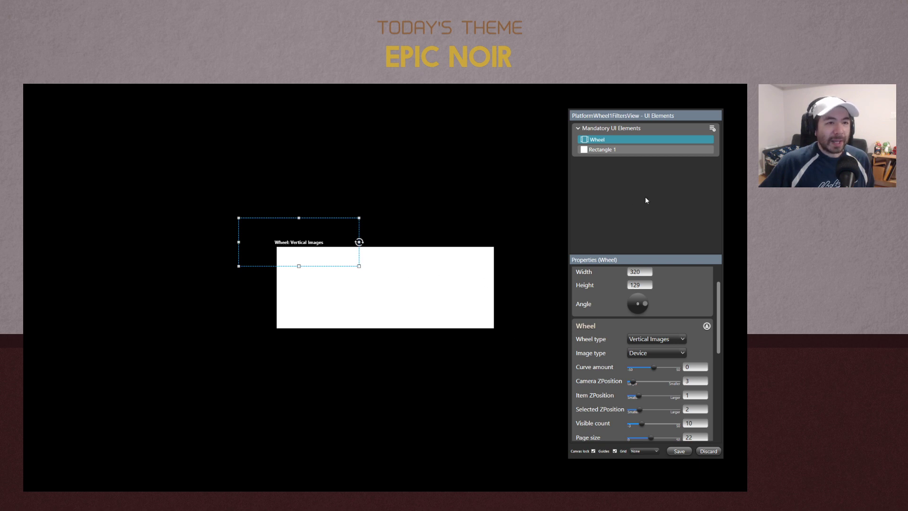
# Add an Image element to the view above the Wheel
pyautogui.click(712, 128)
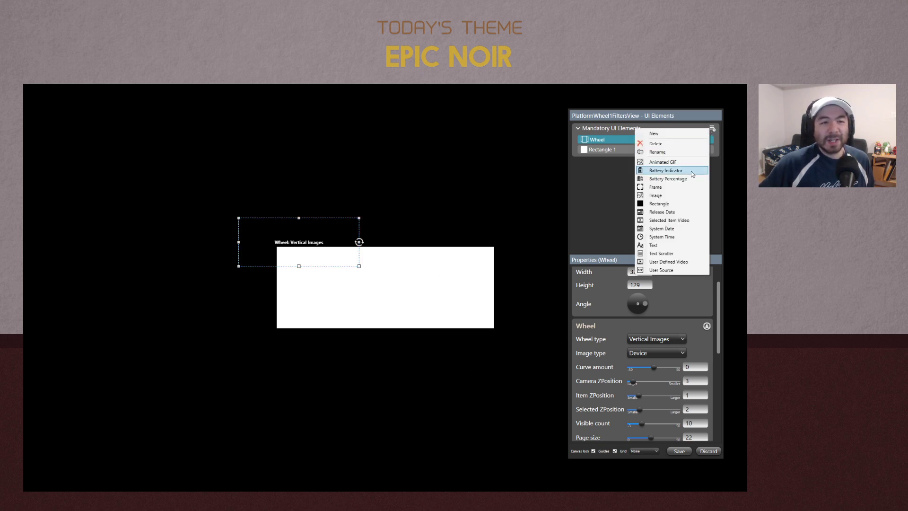
pyautogui.click(665, 196)
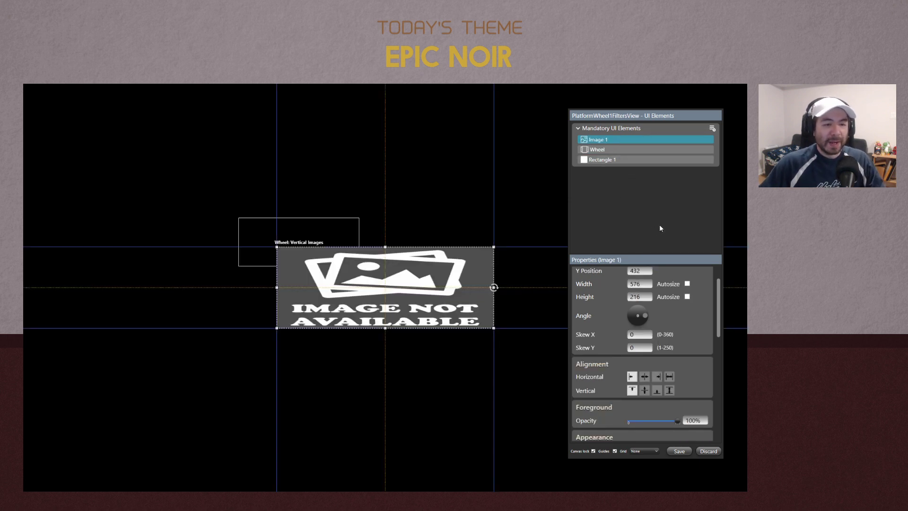
# Switch to File Explorer and go from the Mock-ups folder up to the Epic Noir folder
pyautogui.hotkey('alt', 'Tab')
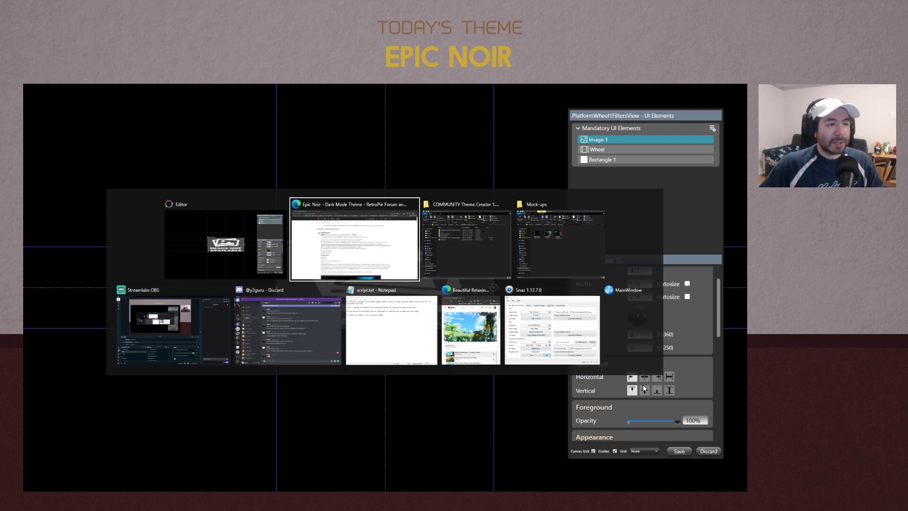
pyautogui.click(485, 174)
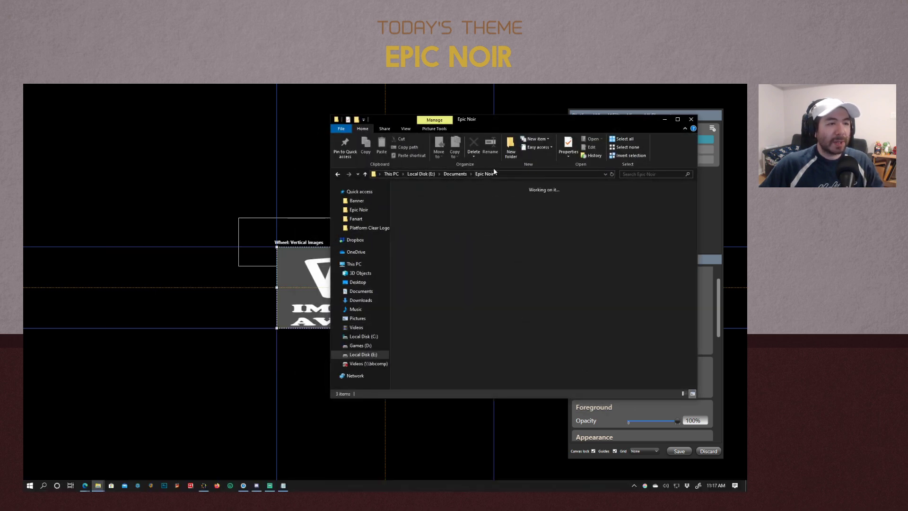
pyautogui.moveTo(506, 120); pyautogui.dragTo(539, 196)
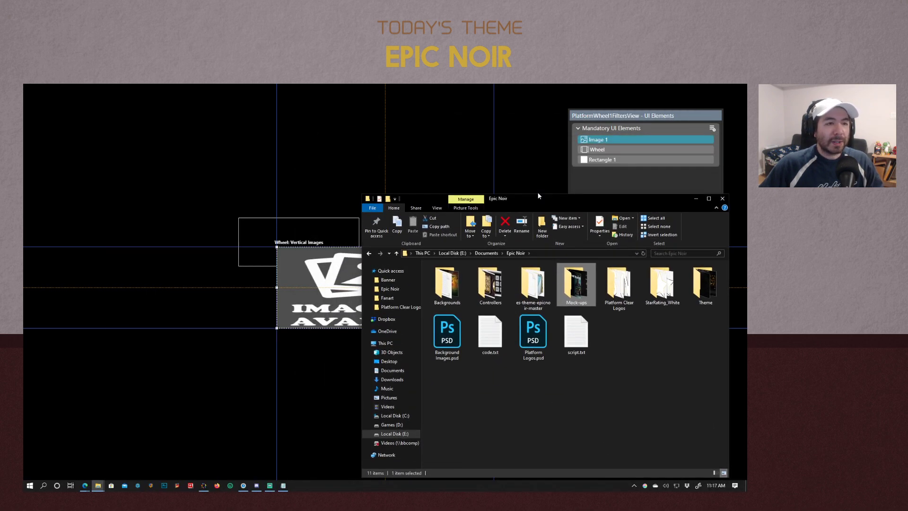
pyautogui.click(605, 120)
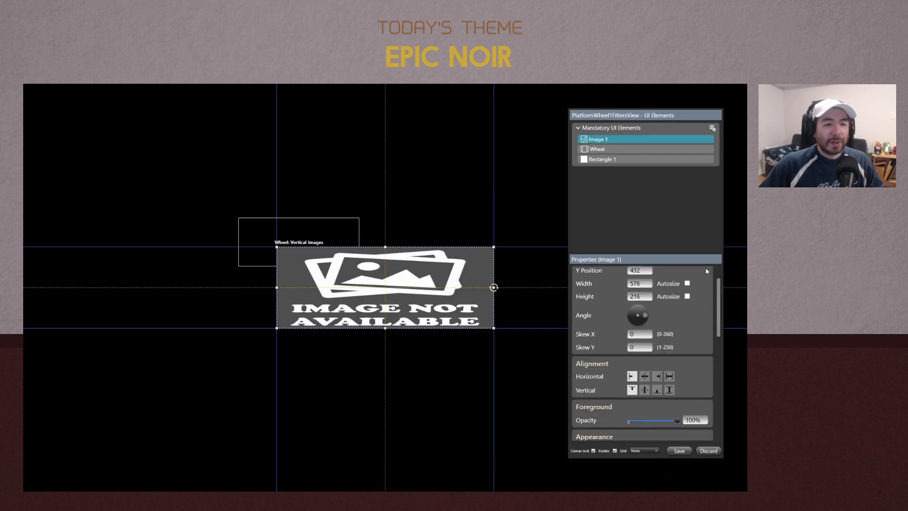
# Find Image 1's media image settings and open the Editorial project's Media folder from them
pyautogui.scroll(1, 707, 269)
pyautogui.scroll(-4, 710, 289)
pyautogui.scroll(-3, 713, 292)
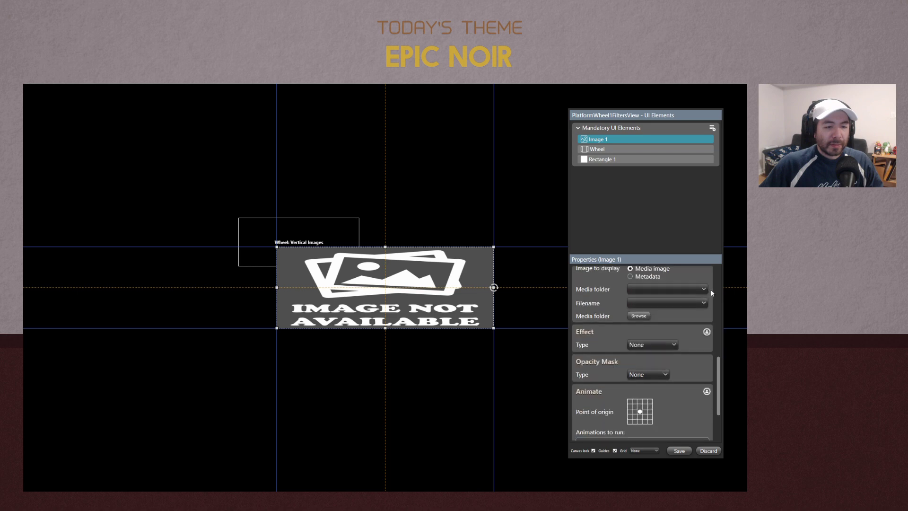
pyautogui.scroll(1, 713, 307)
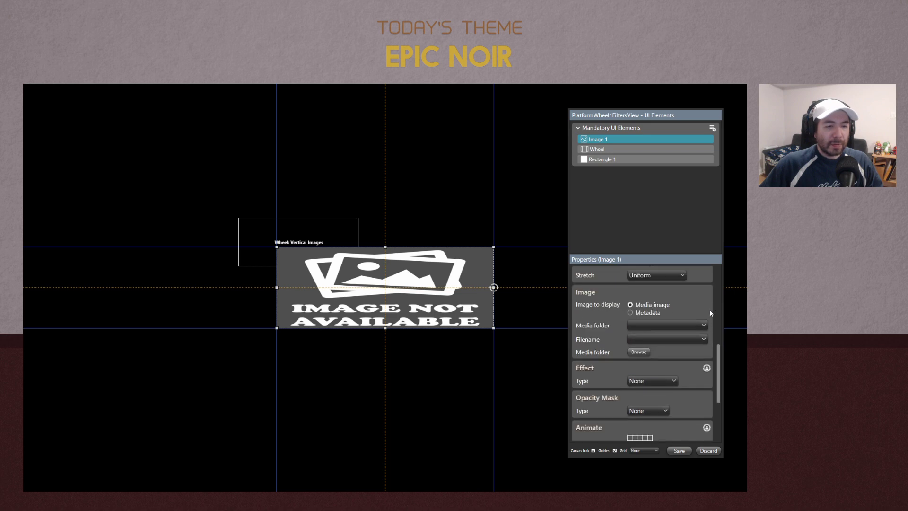
pyautogui.click(639, 352)
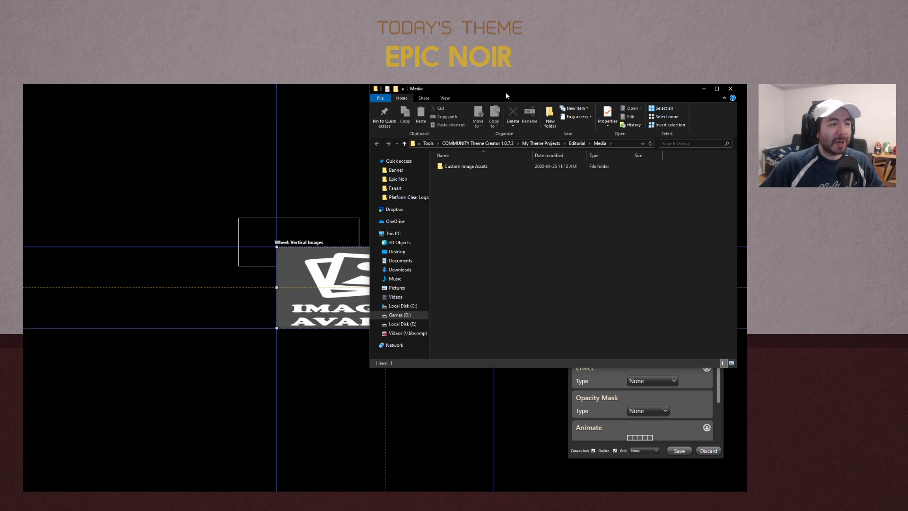
pyautogui.moveTo(507, 92); pyautogui.dragTo(371, 182)
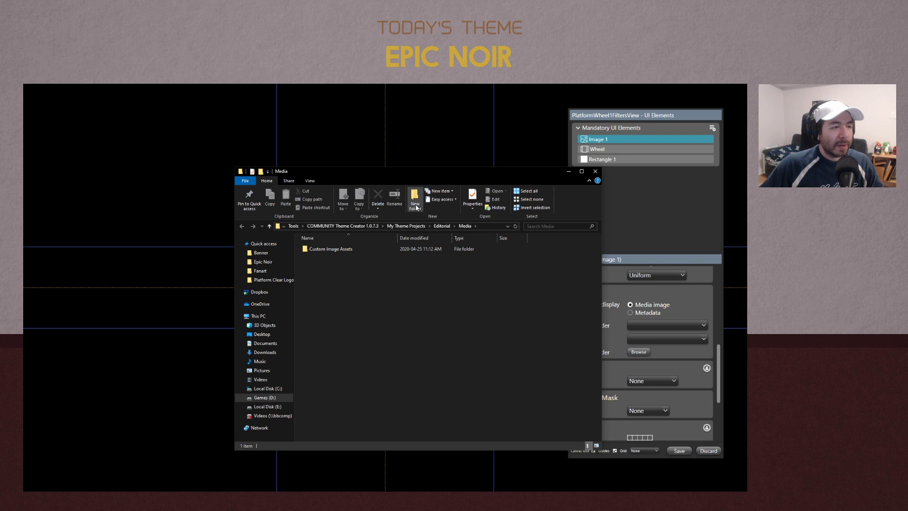
pyautogui.rightClick(354, 279)
pyautogui.click(397, 334)
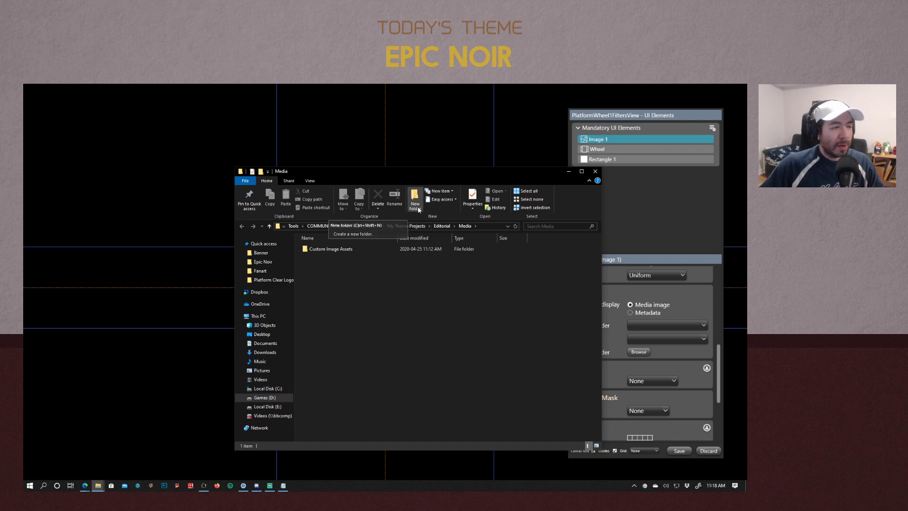
# Bring up the Epic Noir folder and examine the images in its Backgrounds and Controllers subfolders
pyautogui.hotkey('alt', 'Tab')
pyautogui.hotkey('alt', 'Tab')
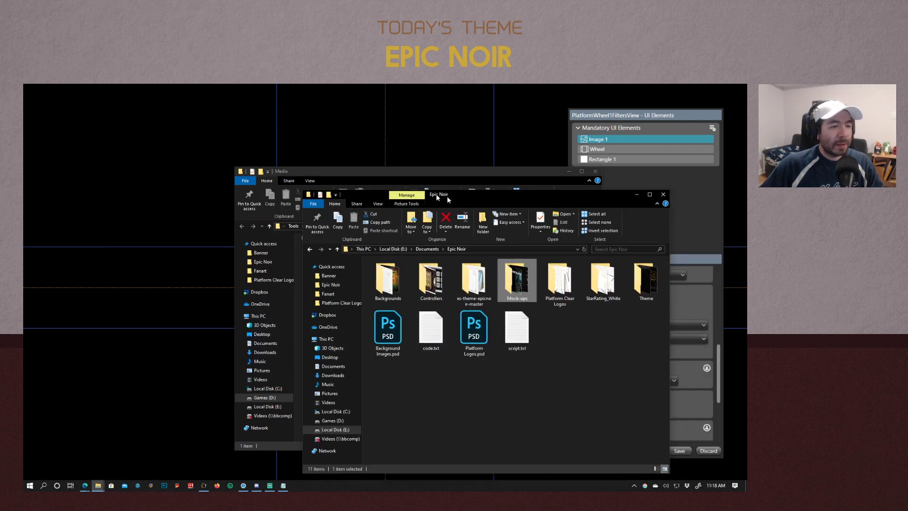
pyautogui.moveTo(438, 197); pyautogui.dragTo(207, 114)
pyautogui.doubleClick(159, 199)
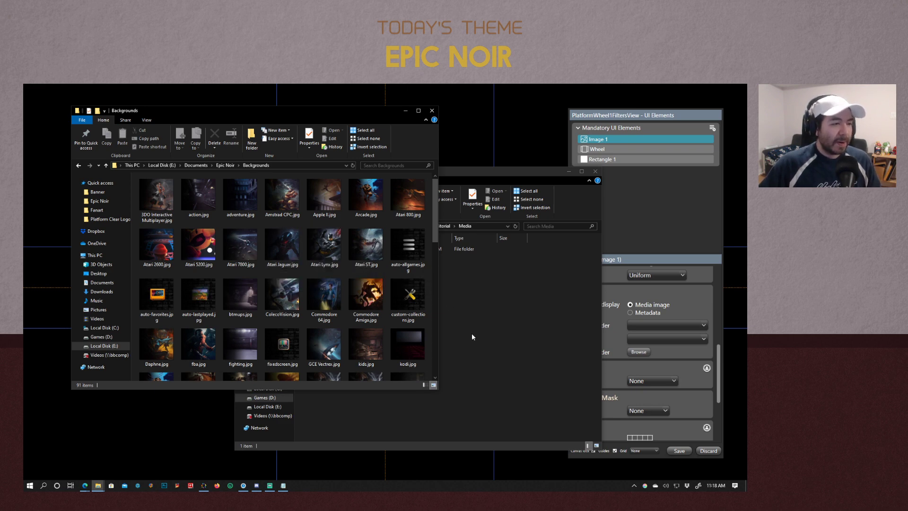
pyautogui.click(225, 167)
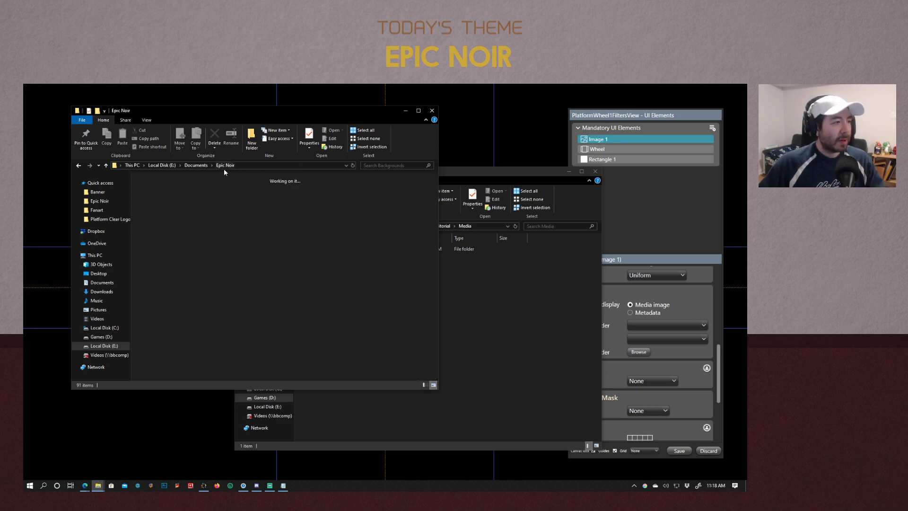
pyautogui.doubleClick(200, 195)
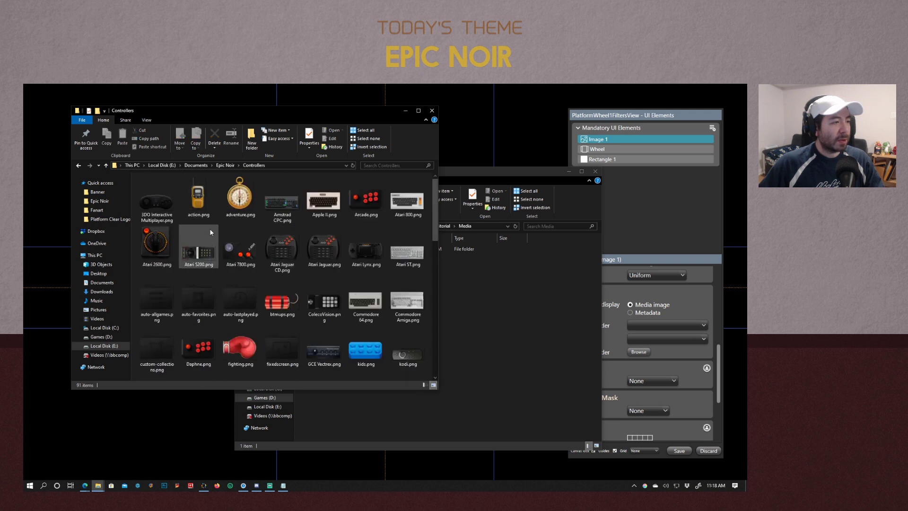
pyautogui.click(338, 263)
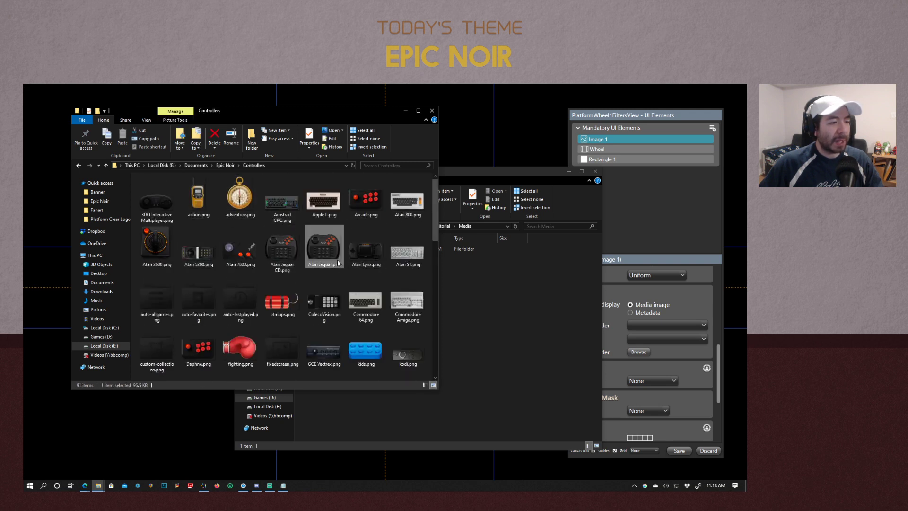
pyautogui.click(197, 259)
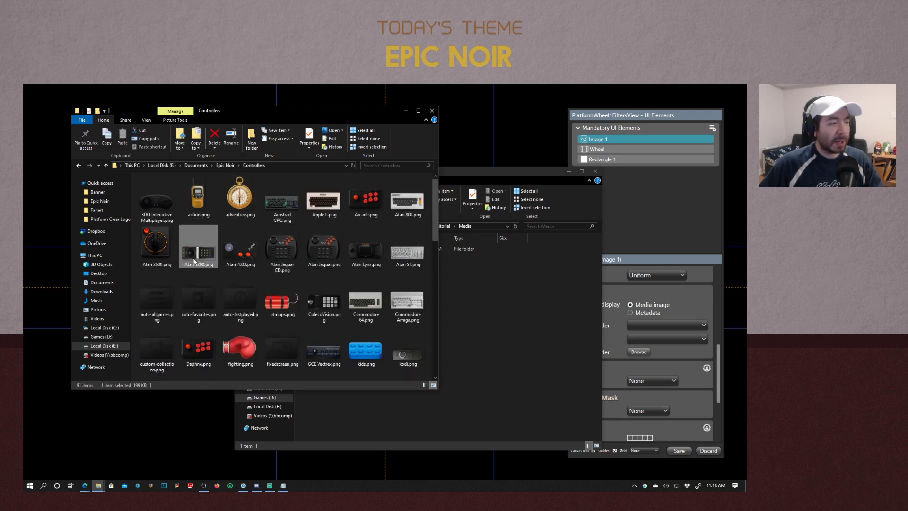
pyautogui.hotkey('alt', 'Left')
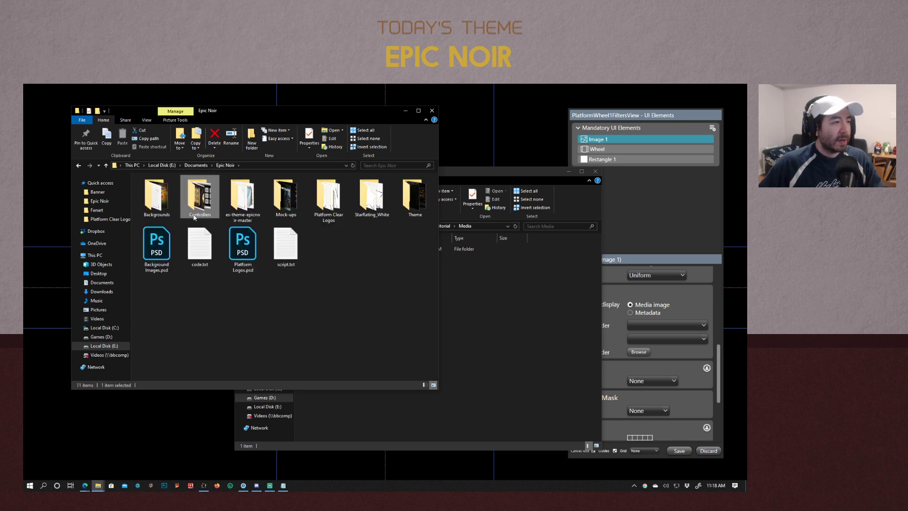
# Copy the Backgrounds and Controllers folders from Epic Noir into the Editorial project's Media folder
pyautogui.keyDown('ctrl'); pyautogui.click(156, 207); pyautogui.keyUp('ctrl')
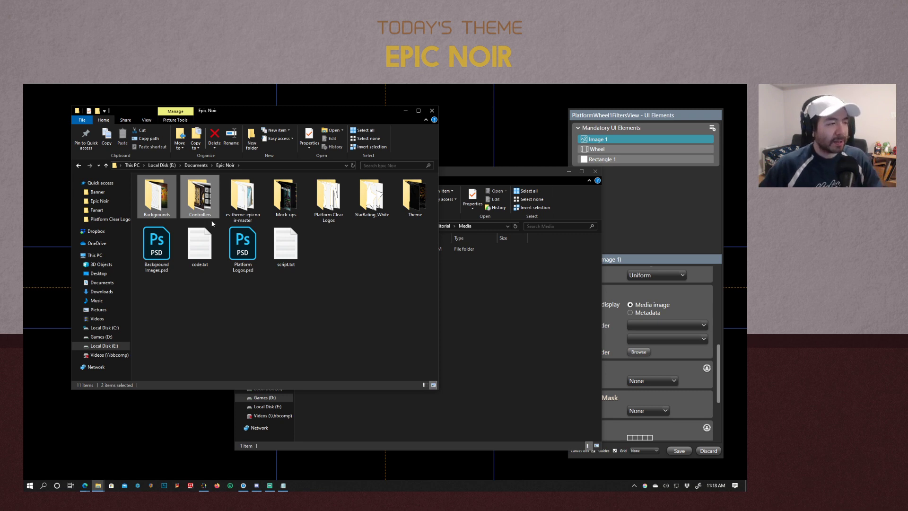
pyautogui.hotkey('ctrl', 'c')
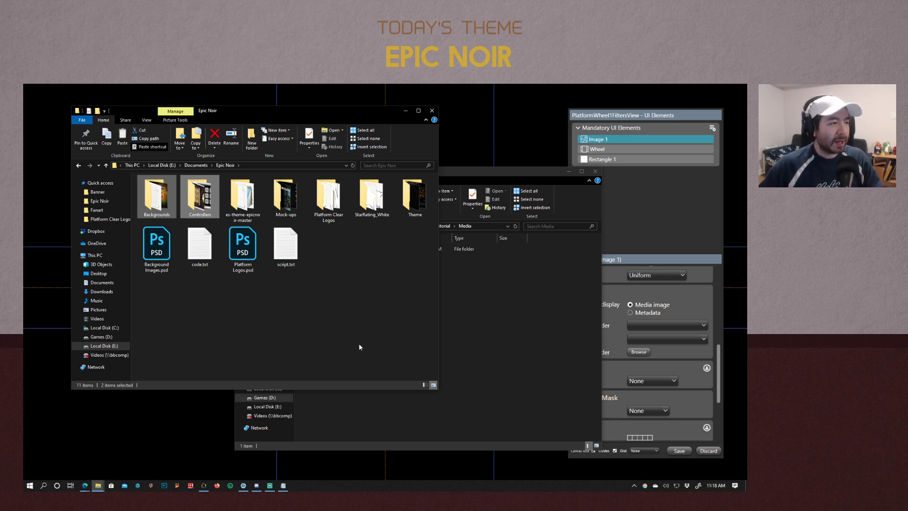
pyautogui.click(484, 355)
pyautogui.hotkey('ctrl', 'v')
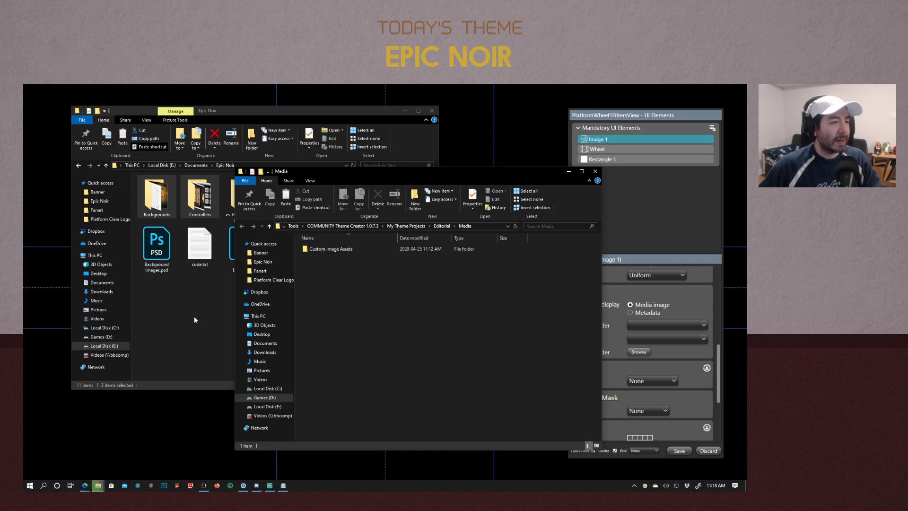
# Copy the StarRating_White folder from Epic Noir into the Editorial project's Media folder
pyautogui.click(191, 316)
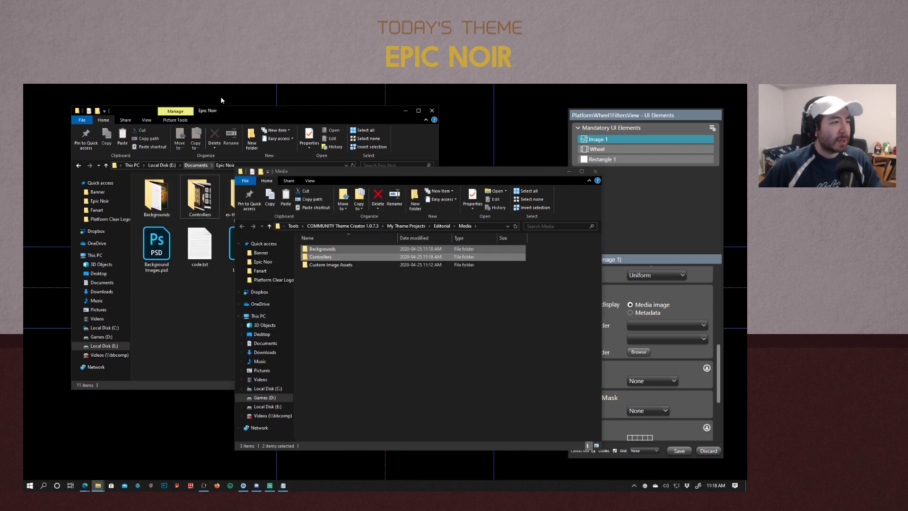
pyautogui.click(237, 110)
pyautogui.click(410, 204)
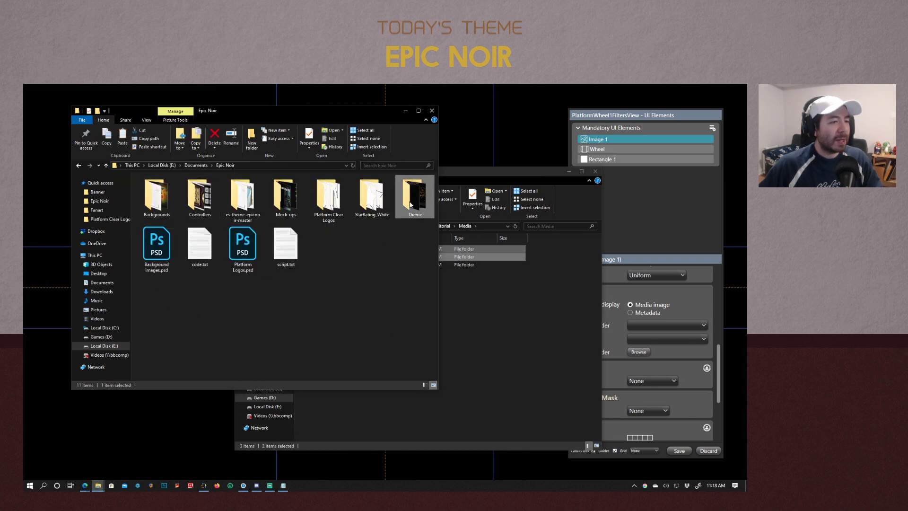
pyautogui.press('Left')
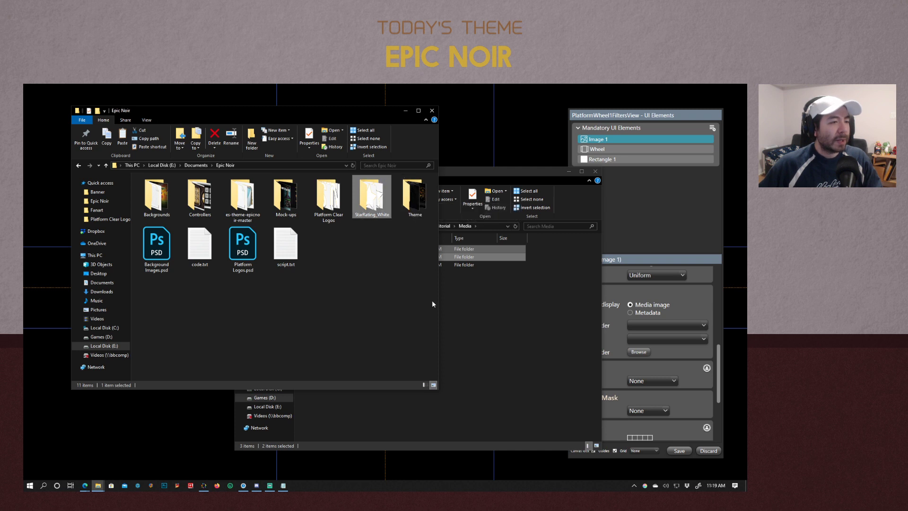
pyautogui.click(491, 340)
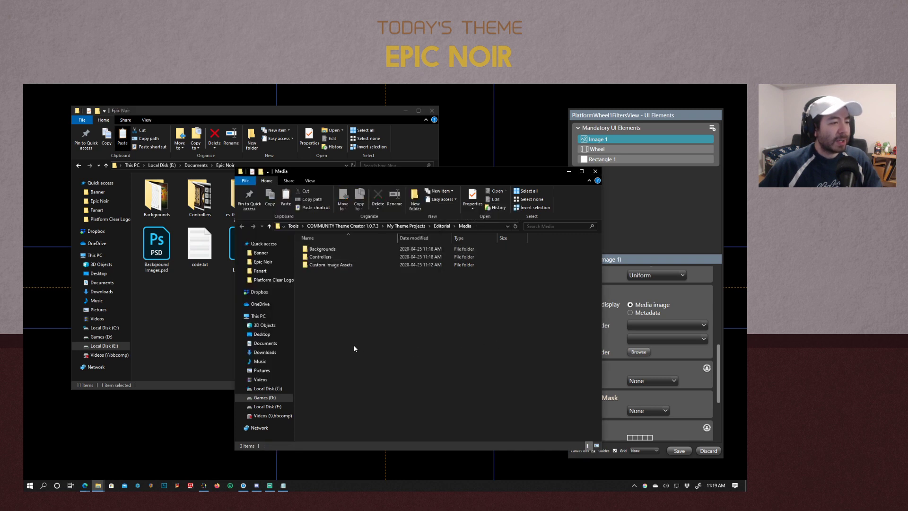
pyautogui.hotkey('ctrl', 'v')
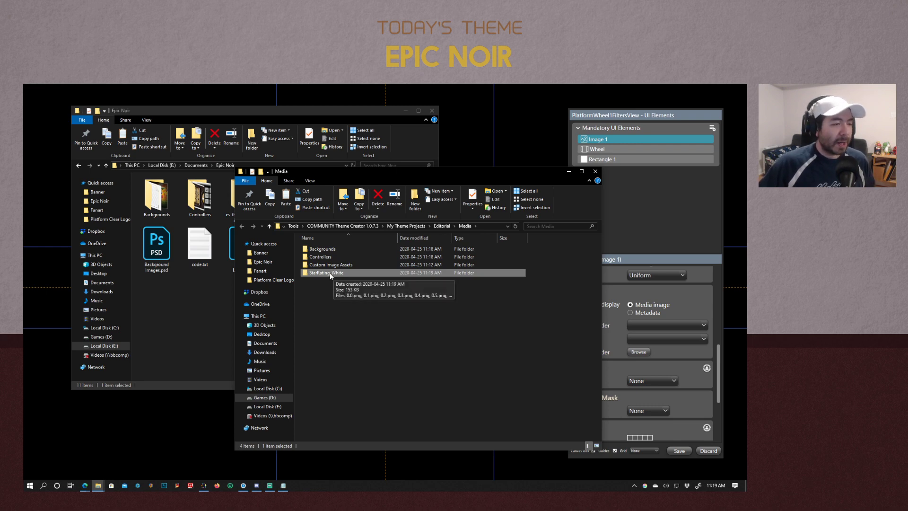
# Examine the star images in the copied StarRating_White folder and how their file names match the ratings
pyautogui.doubleClick(330, 273)
pyautogui.scroll(-3, 443, 285)
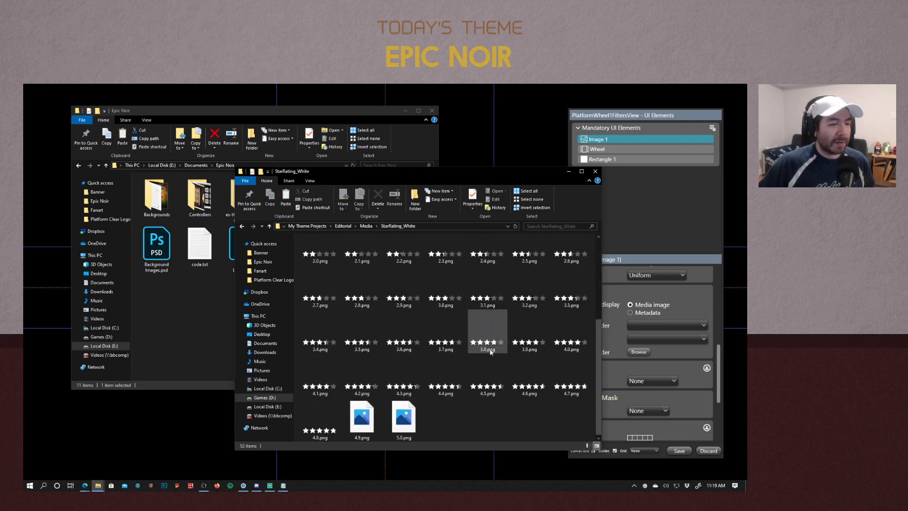
pyautogui.scroll(2, 490, 351)
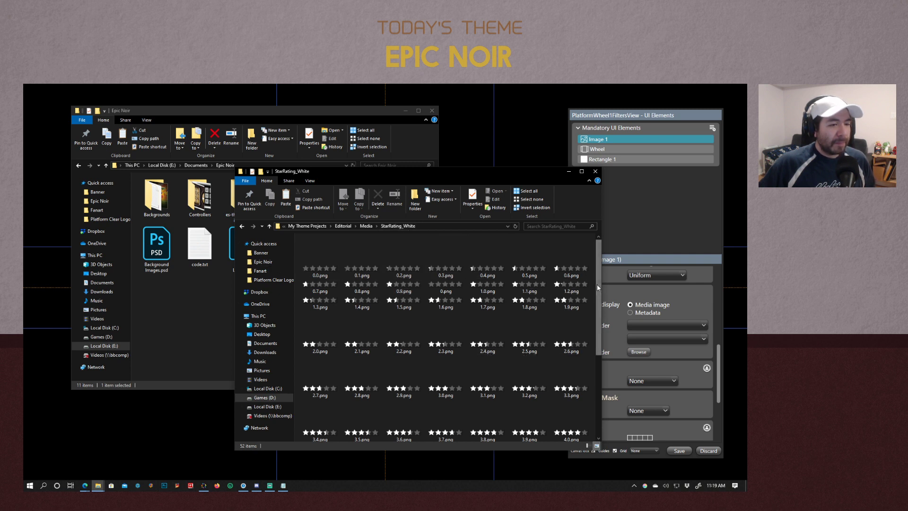
pyautogui.moveTo(598, 285)
pyautogui.mouseDown()
pyautogui.moveTo(591, 355)
pyautogui.moveTo(595, 282)
pyautogui.mouseUp()
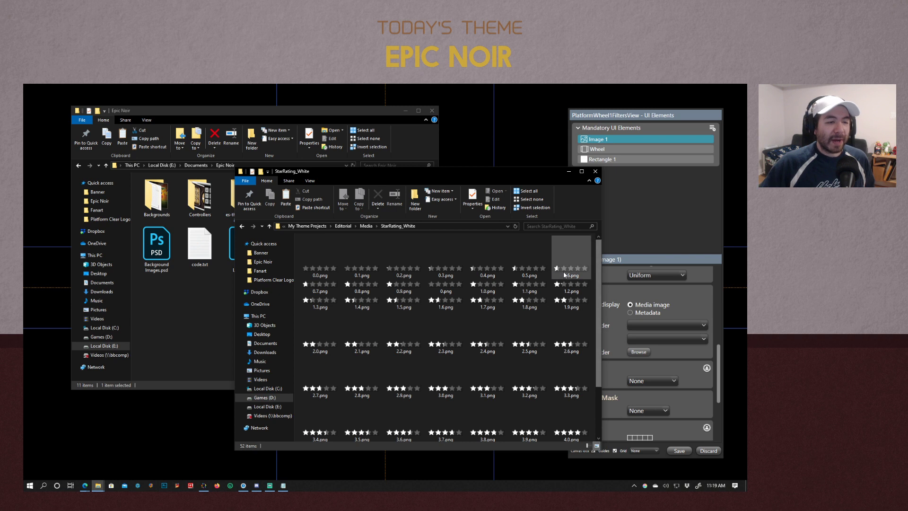
pyautogui.click(322, 275)
pyautogui.click(359, 280)
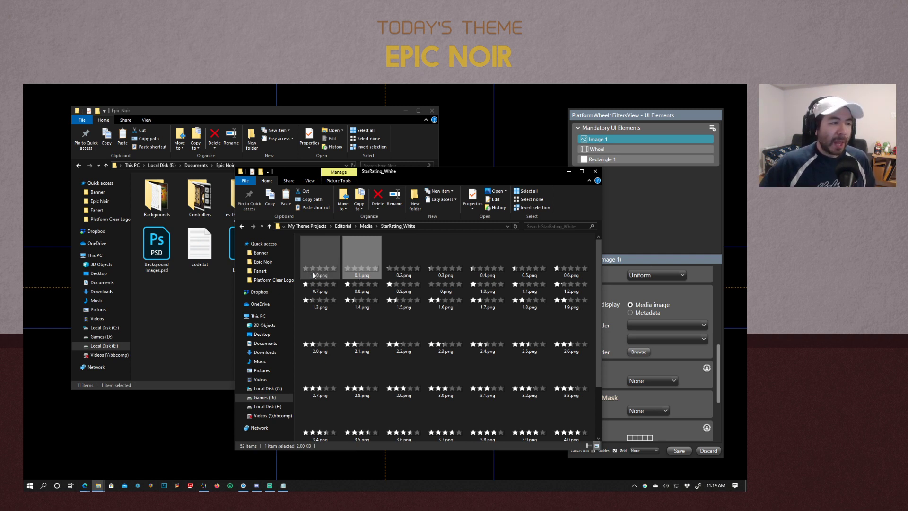
pyautogui.click(409, 271)
pyautogui.press('Right')
pyautogui.press('Right')
pyautogui.press('Right')
pyautogui.press('Right')
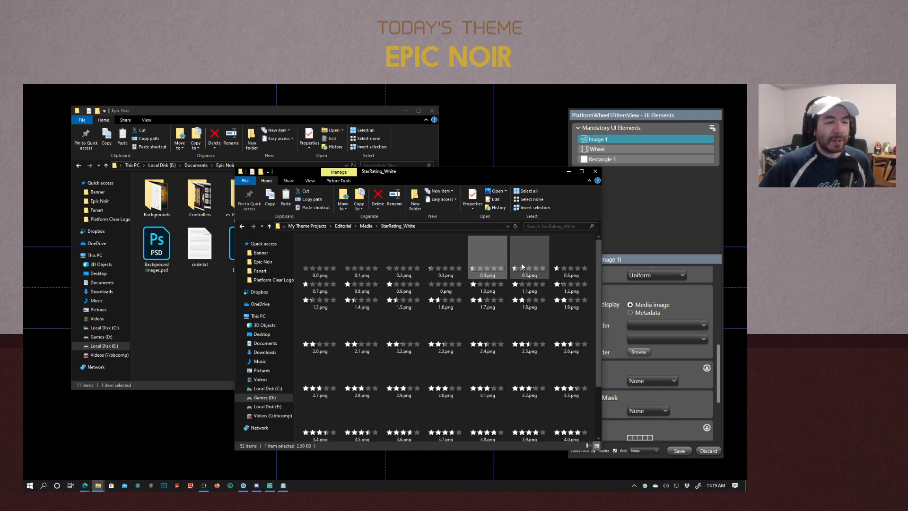
pyautogui.scroll(-1, 600, 293)
pyautogui.scroll(-3, 601, 293)
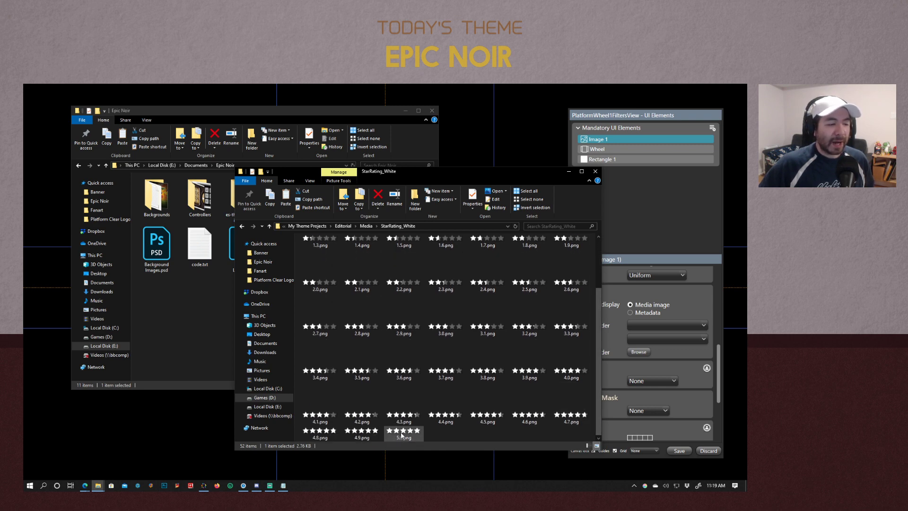
pyautogui.click(455, 431)
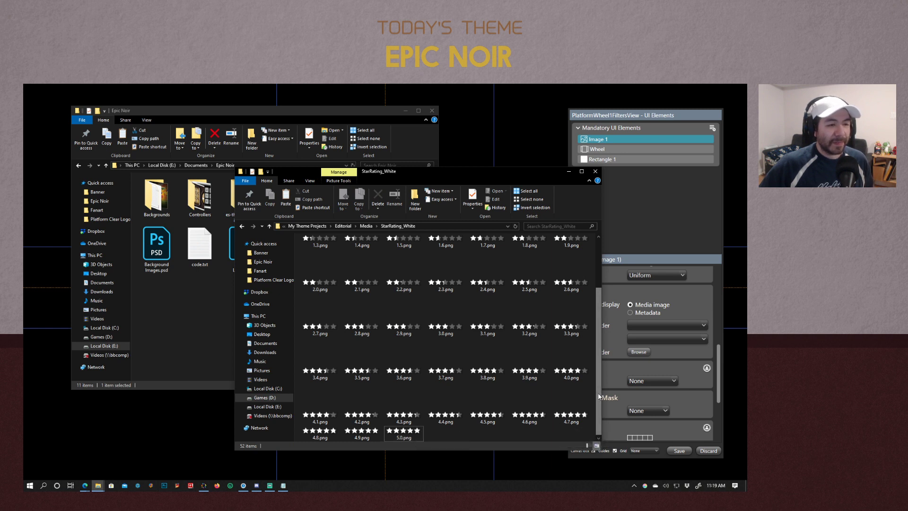
pyautogui.moveTo(599, 397)
pyautogui.mouseDown()
pyautogui.moveTo(596, 325)
pyautogui.moveTo(604, 410)
pyautogui.mouseUp()
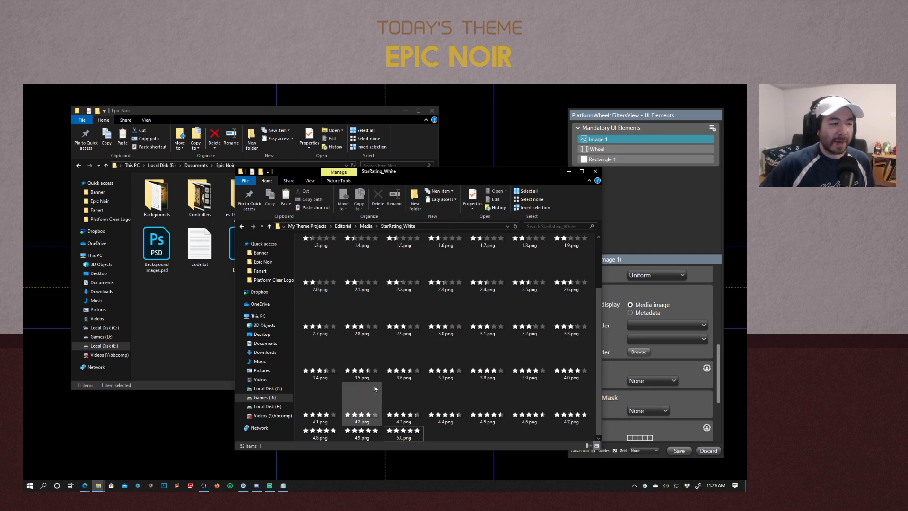
pyautogui.click(311, 380)
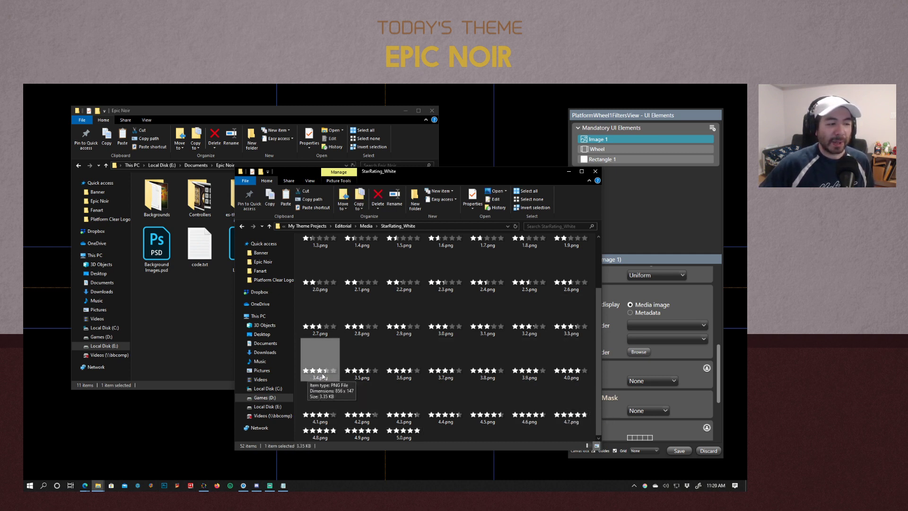
# Return to the project's Media folder and move its window so the Epic Noir folder's contents are uncovered
pyautogui.click(366, 226)
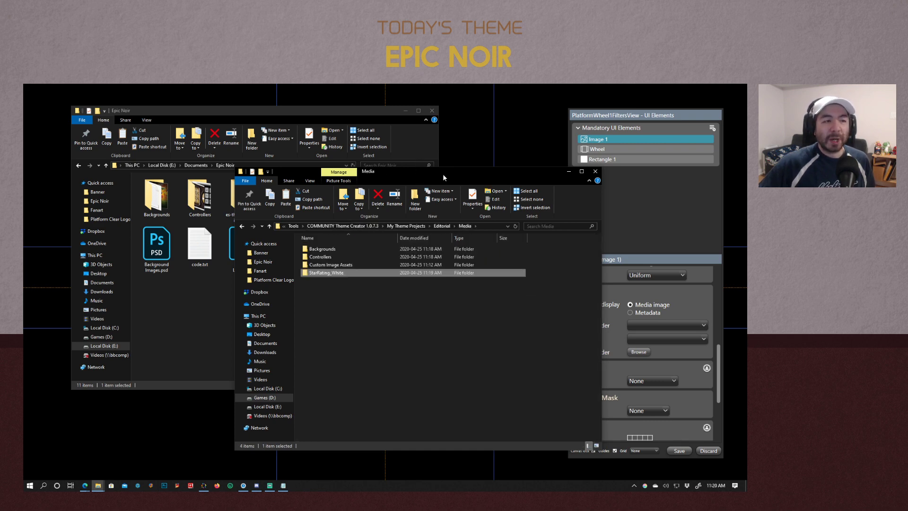
pyautogui.moveTo(444, 174); pyautogui.dragTo(582, 91)
pyautogui.click(469, 241)
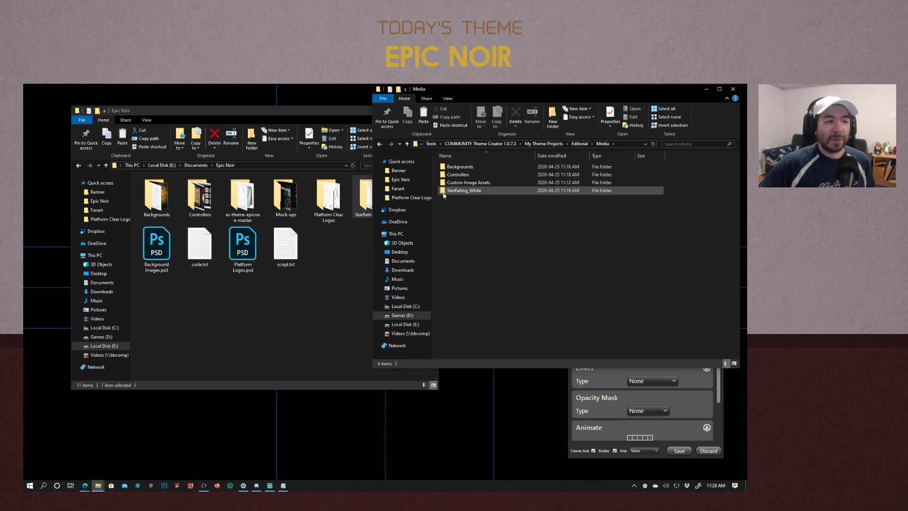
# Look through the copied StarRating_White images from zero to five stars and return to the project's Media folder
pyautogui.doubleClick(467, 191)
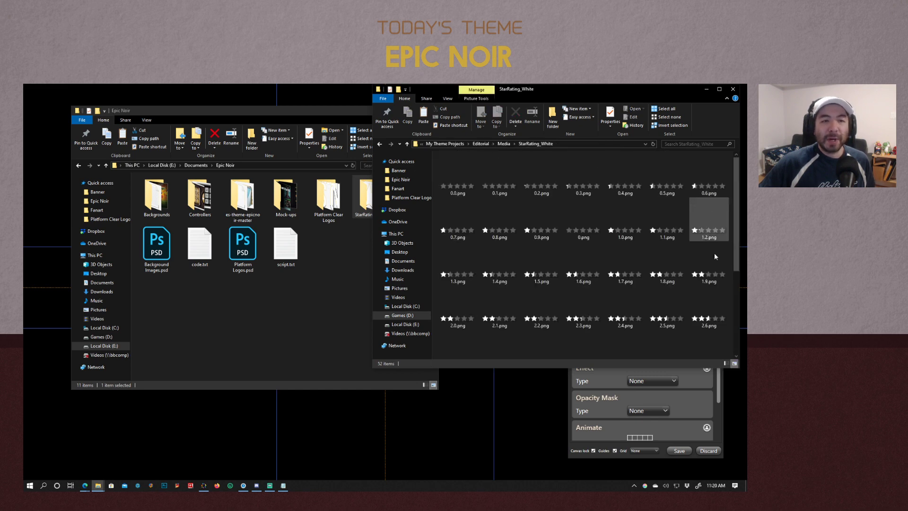
pyautogui.scroll(-3, 705, 298)
pyautogui.click(544, 347)
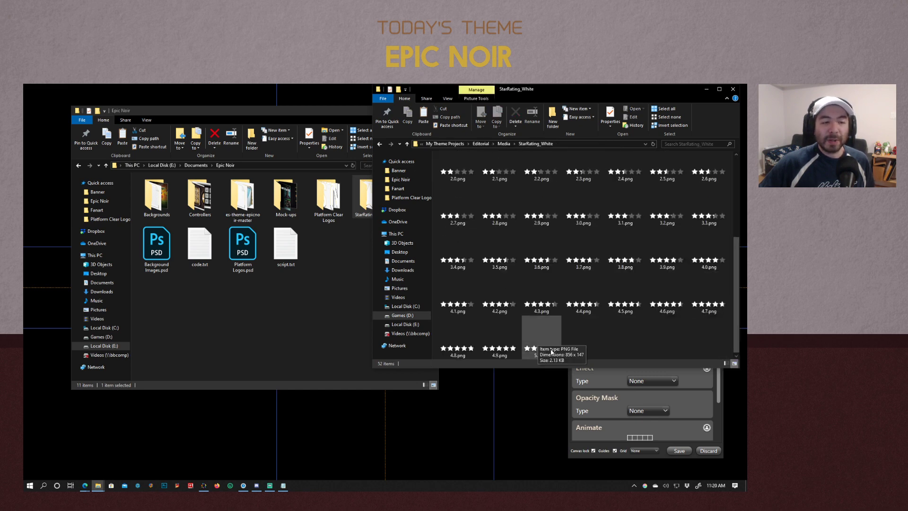
pyautogui.click(606, 339)
pyautogui.scroll(3, 584, 303)
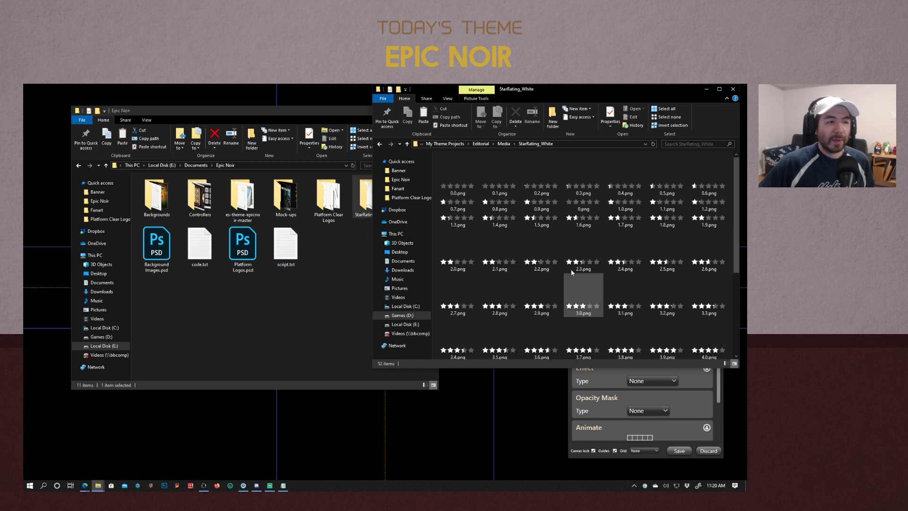
pyautogui.click(504, 144)
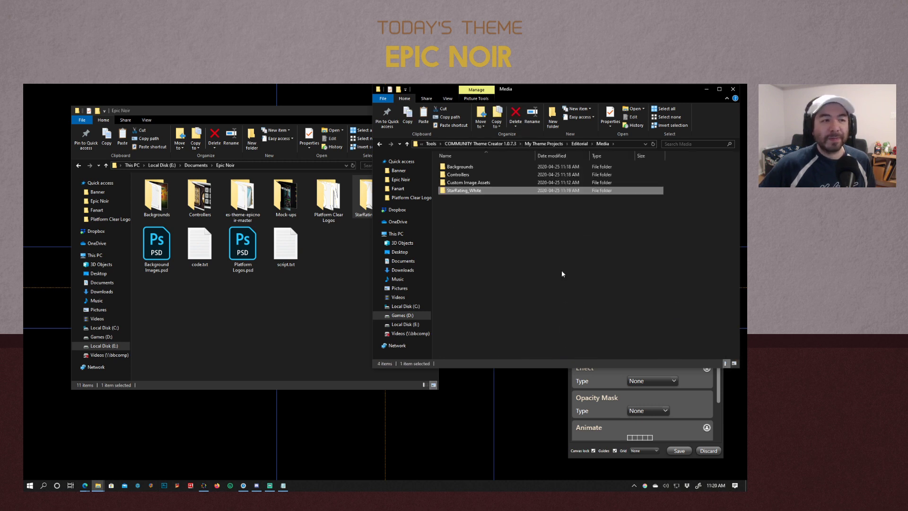
# Copy the Platform Clear Logos folder from Epic Noir into the Editorial project's Media folder
pyautogui.click(353, 294)
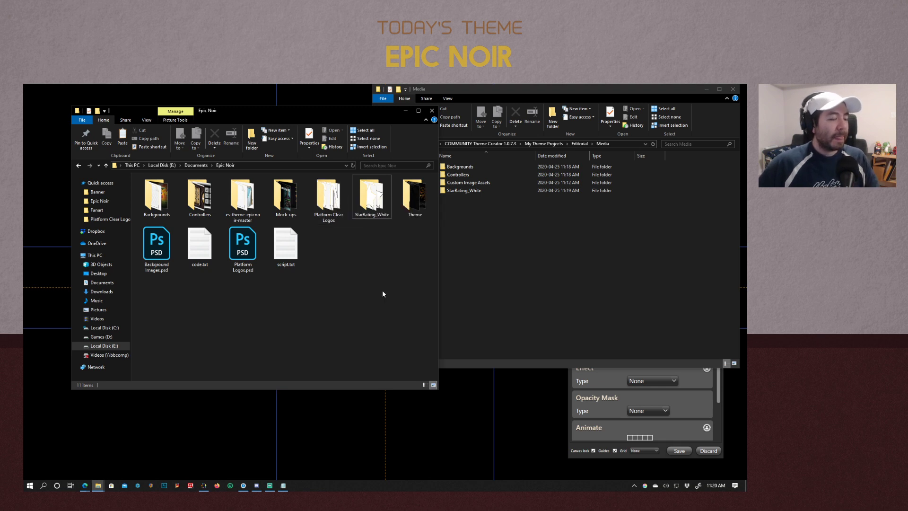
pyautogui.click(320, 216)
pyautogui.click(537, 275)
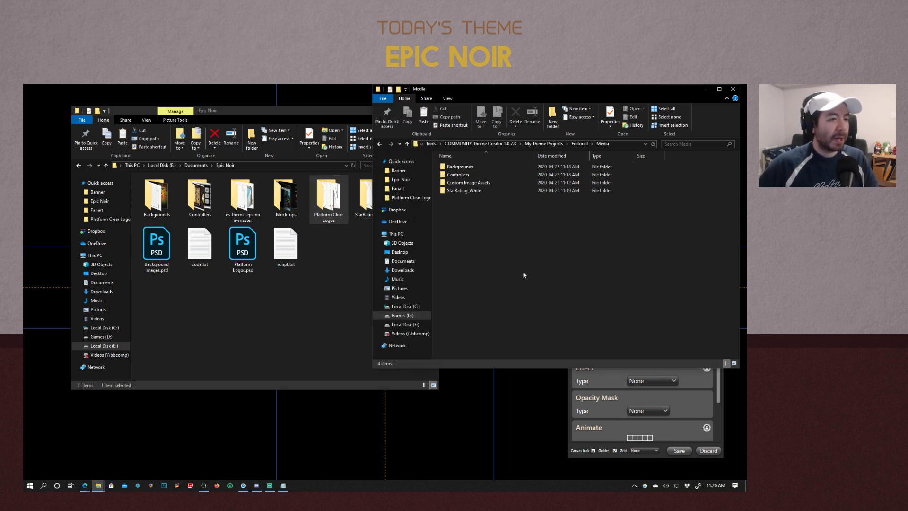
pyautogui.hotkey('ctrl', 'v')
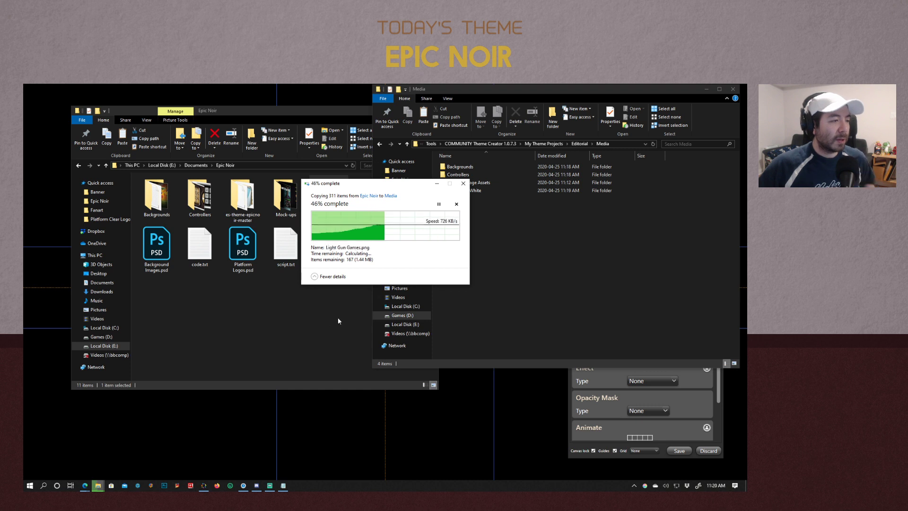
pyautogui.click(325, 325)
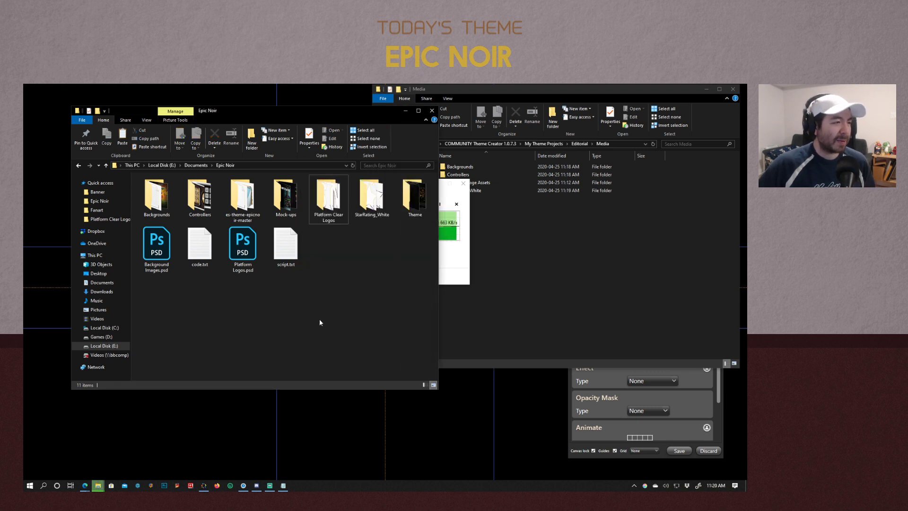
pyautogui.click(511, 265)
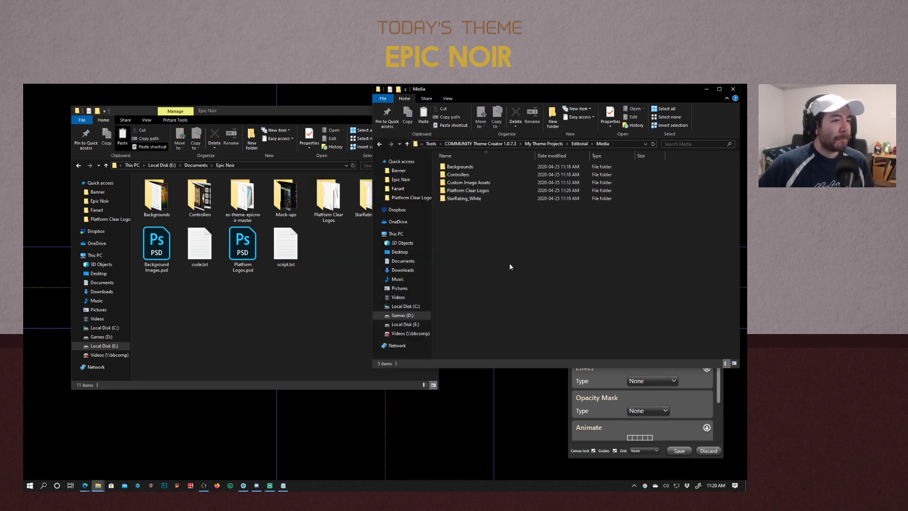
# Copy the Theme folder from Epic Noir into the Editorial project's Media folder and open the copy
pyautogui.click(347, 237)
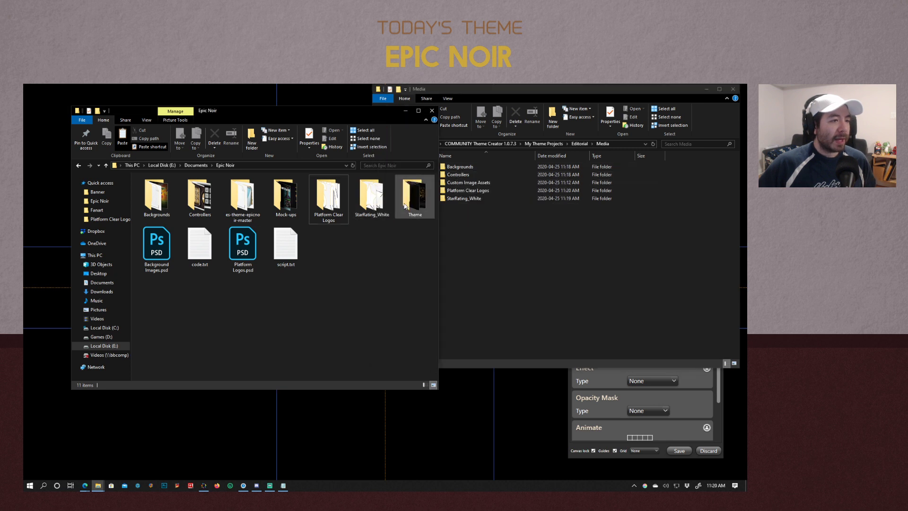
pyautogui.click(411, 202)
pyautogui.moveTo(429, 214); pyautogui.dragTo(521, 284)
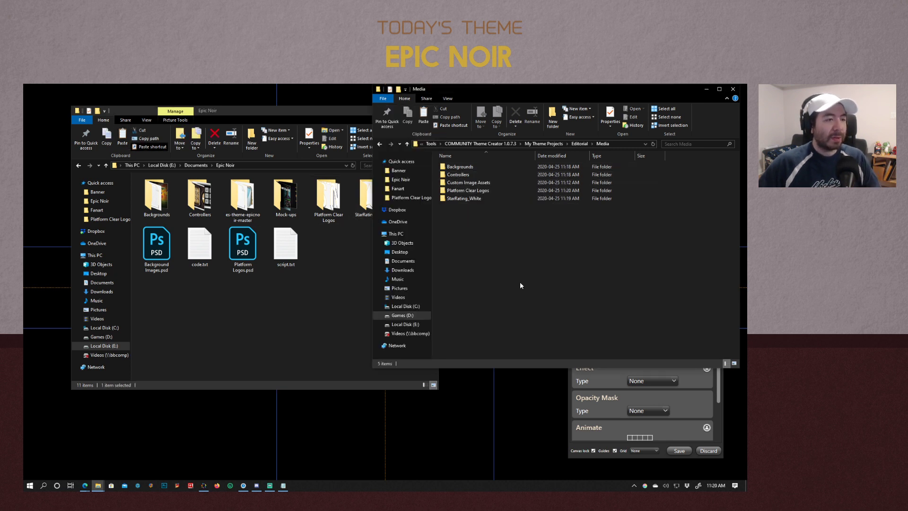
pyautogui.doubleClick(462, 207)
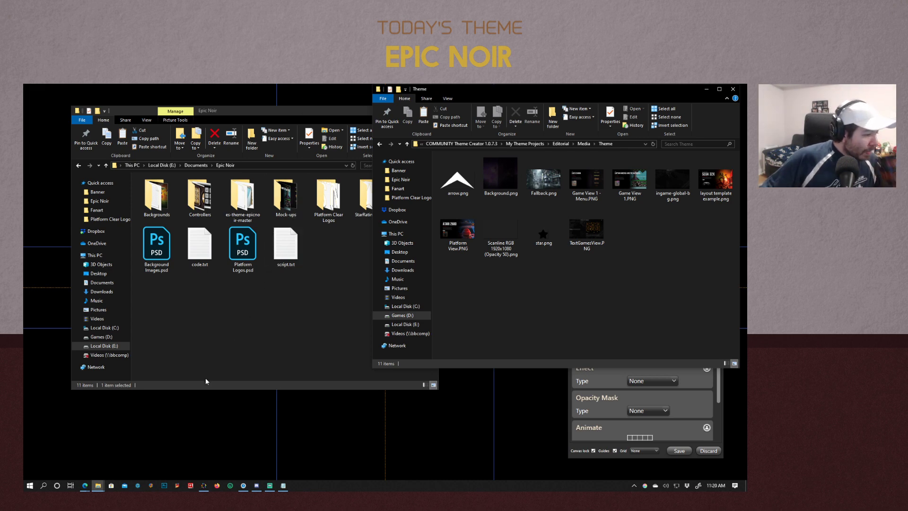
# Switch to COMMUNITY Theme Creator and run the Build Fake Rom List utility
pyautogui.click(205, 485)
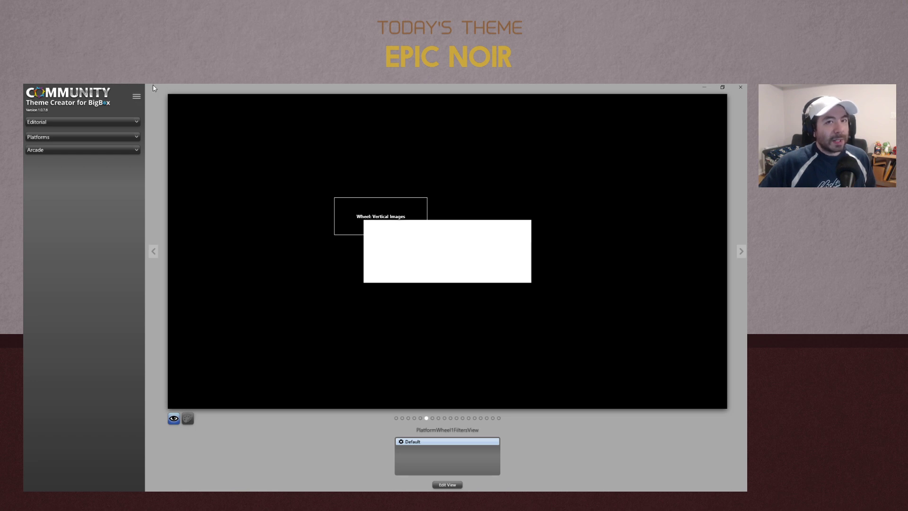
pyautogui.click(137, 97)
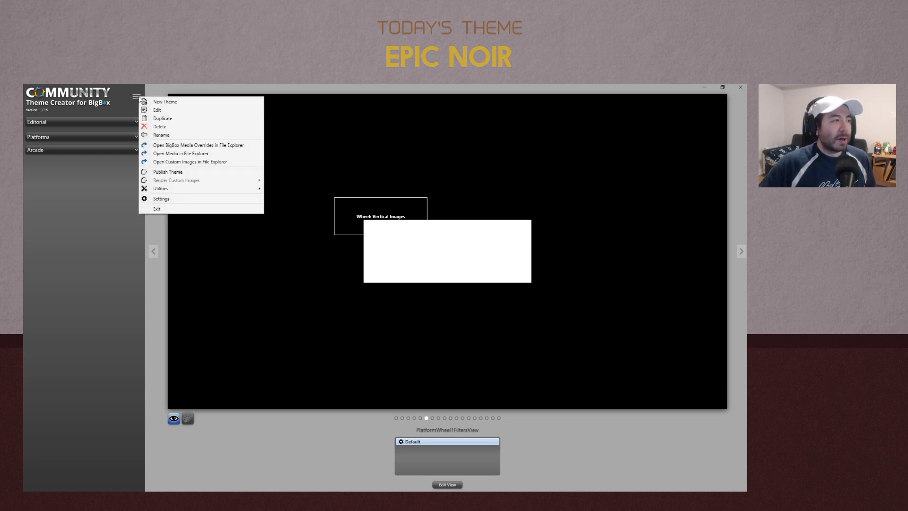
pyautogui.moveTo(174, 189)
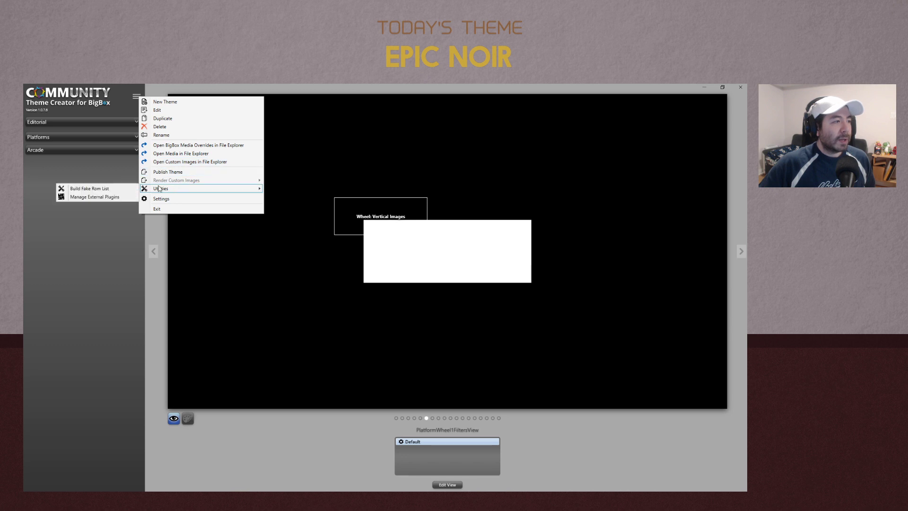
pyautogui.click(101, 190)
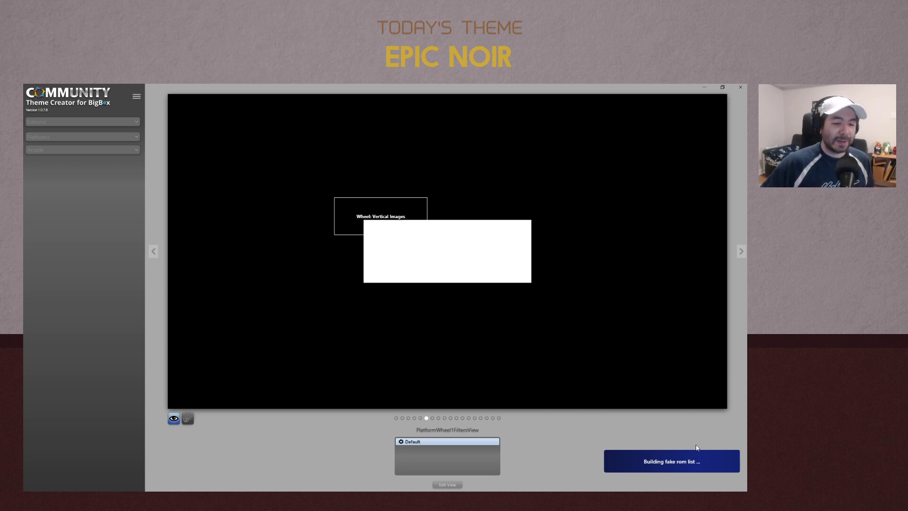
# In a new File Explorer window, open the Fake Rom List folder inside Launchbox\Tools\COMMUNITY Theme Creator 1.0.7.3 on drive D
pyautogui.press('super')
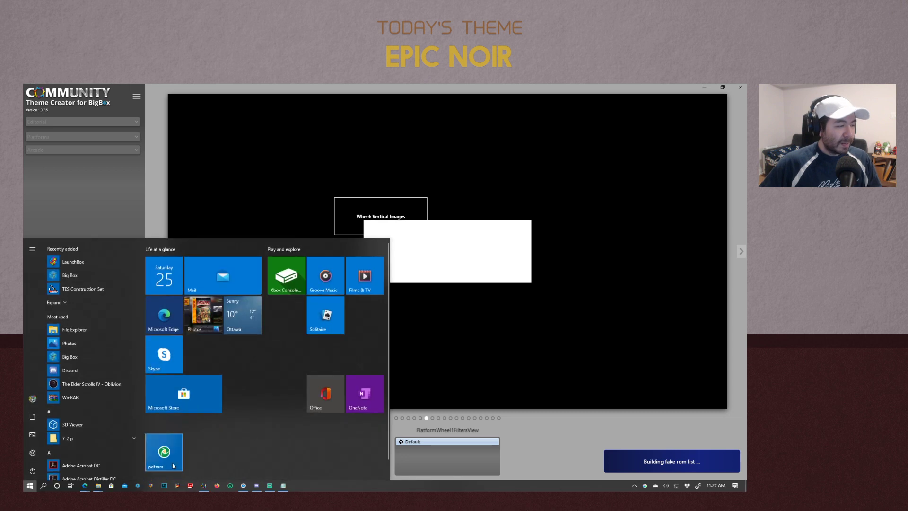
pyautogui.click(98, 486)
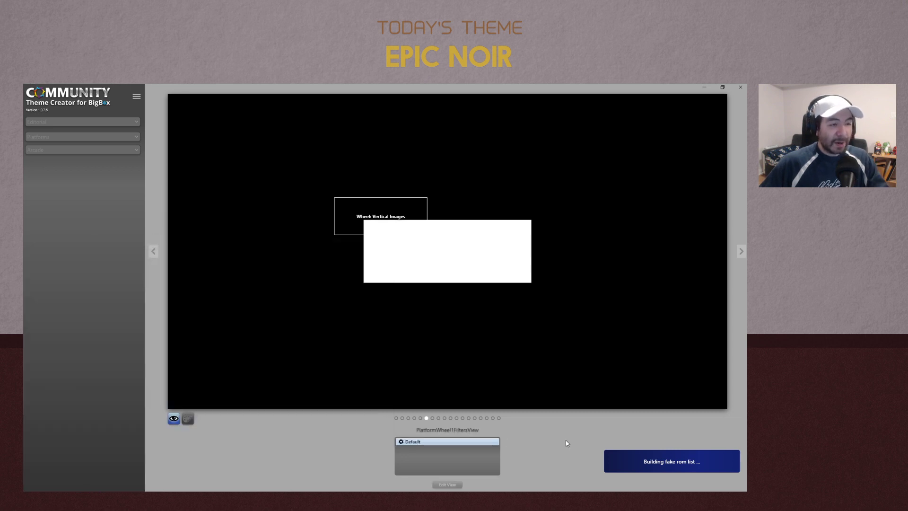
pyautogui.moveTo(256, 122); pyautogui.dragTo(424, 174)
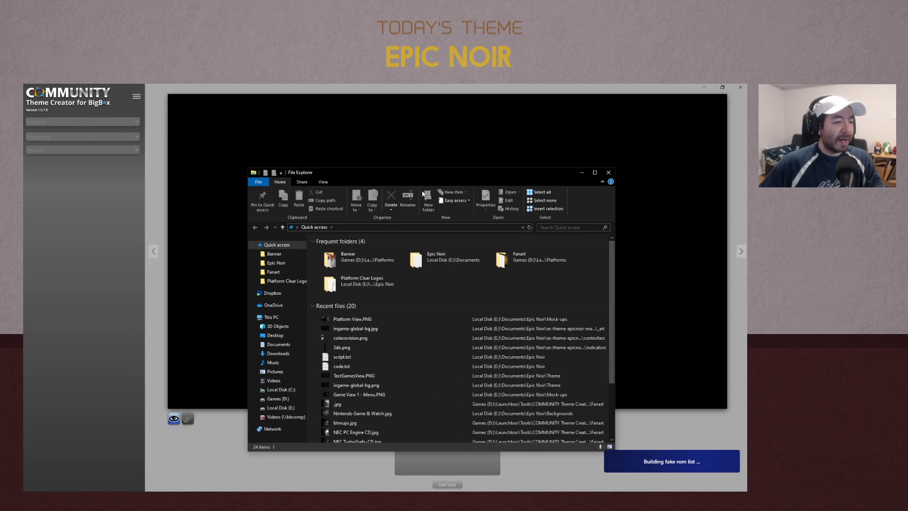
pyautogui.click(278, 399)
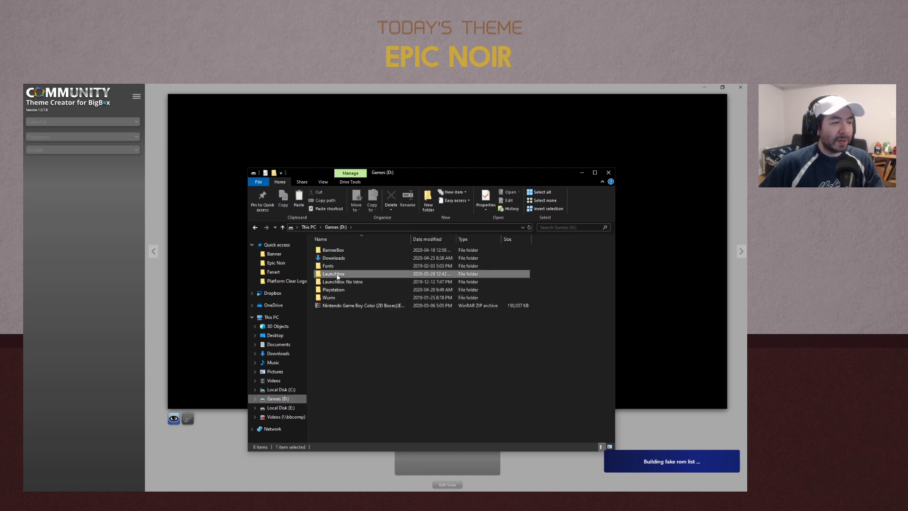
pyautogui.doubleClick(348, 273)
pyautogui.doubleClick(327, 297)
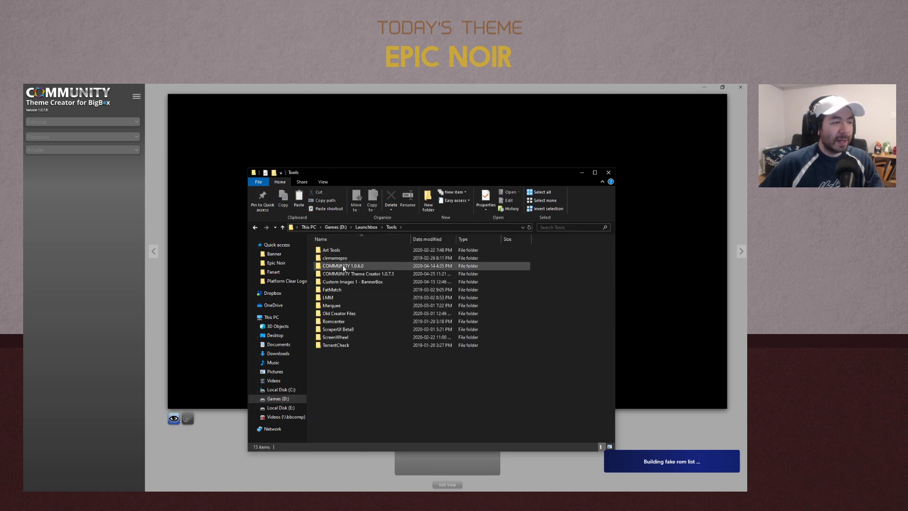
pyautogui.doubleClick(344, 273)
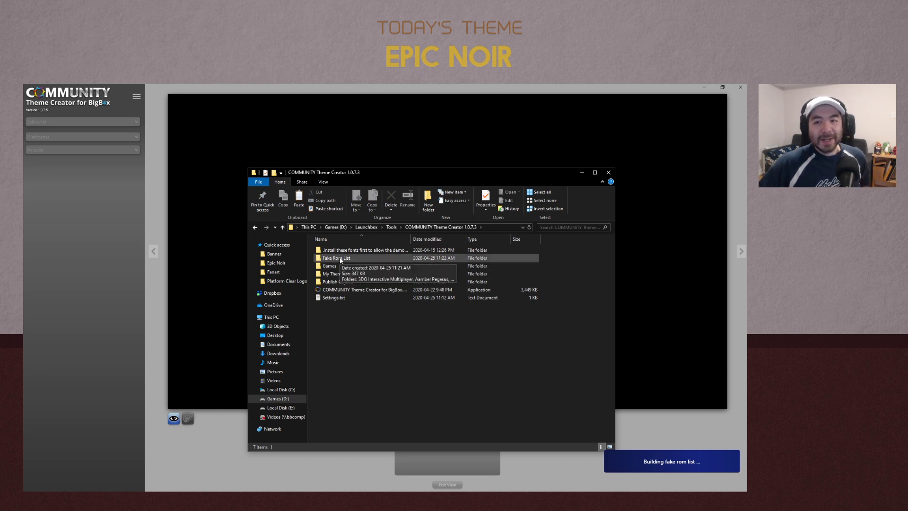
pyautogui.doubleClick(340, 259)
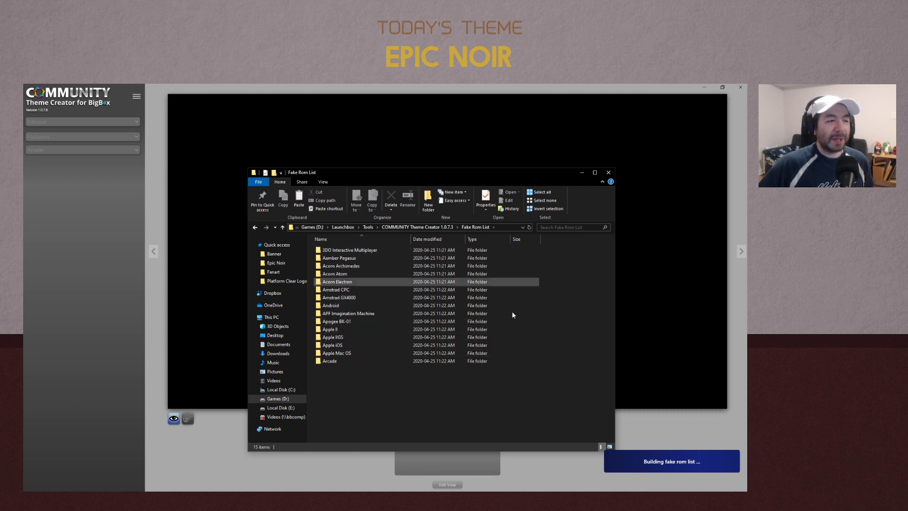
# Examine the text files in the 3DO Interactive Multiplayer folder and the platform folders being generated in Fake Rom List
pyautogui.doubleClick(335, 251)
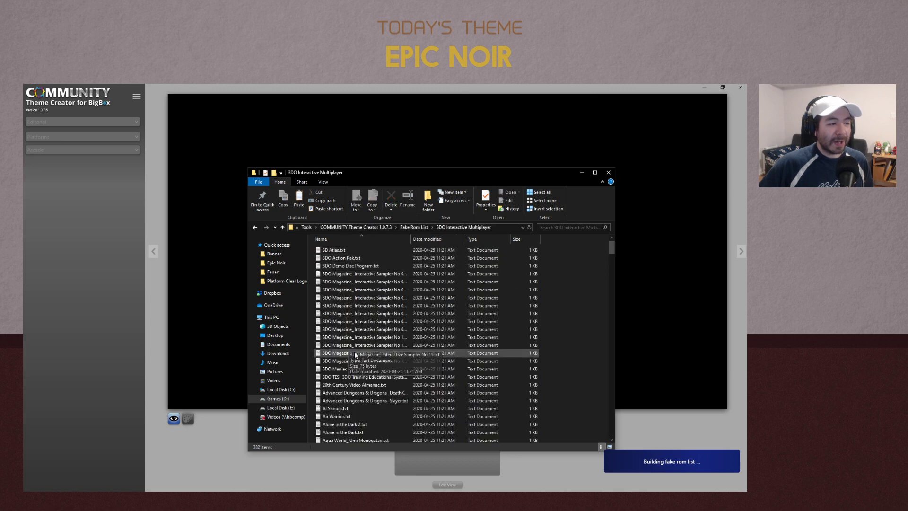
pyautogui.scroll(-10, 354, 350)
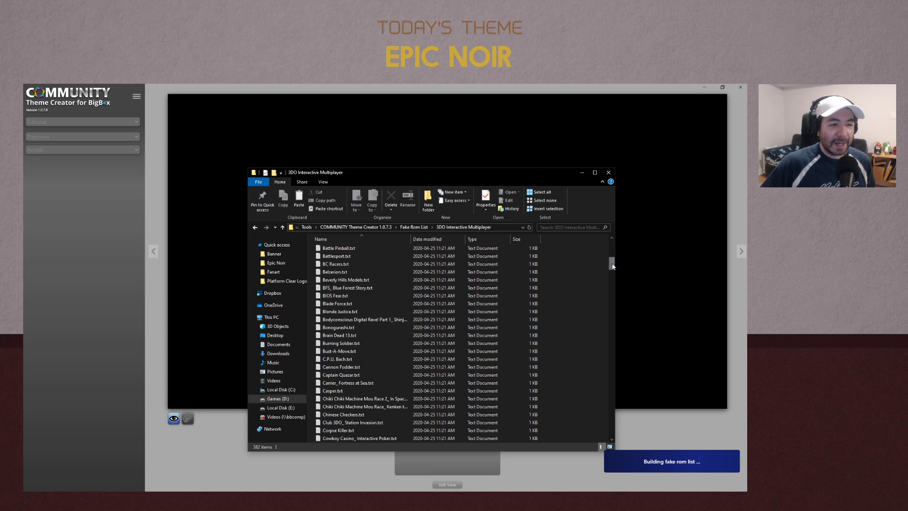
pyautogui.moveTo(612, 263)
pyautogui.mouseDown()
pyautogui.moveTo(609, 387)
pyautogui.moveTo(612, 246)
pyautogui.mouseUp()
pyautogui.click(417, 229)
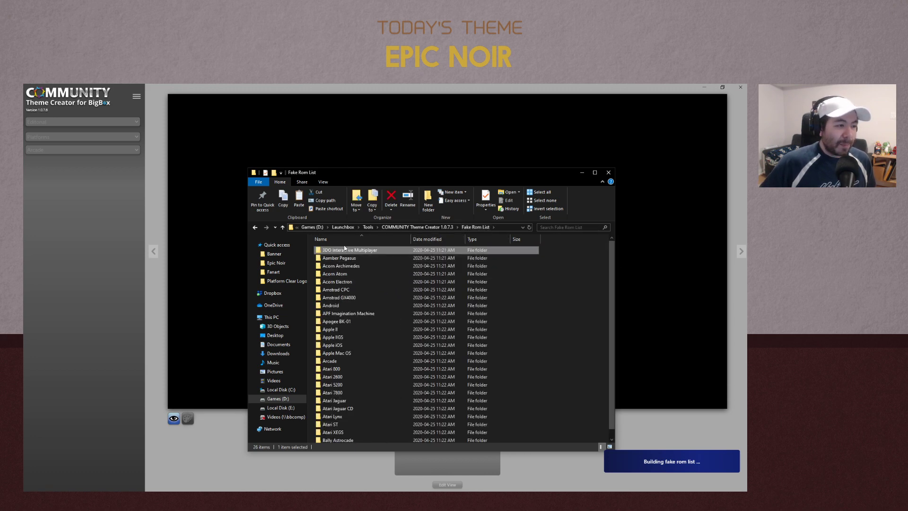
pyautogui.scroll(-3, 543, 318)
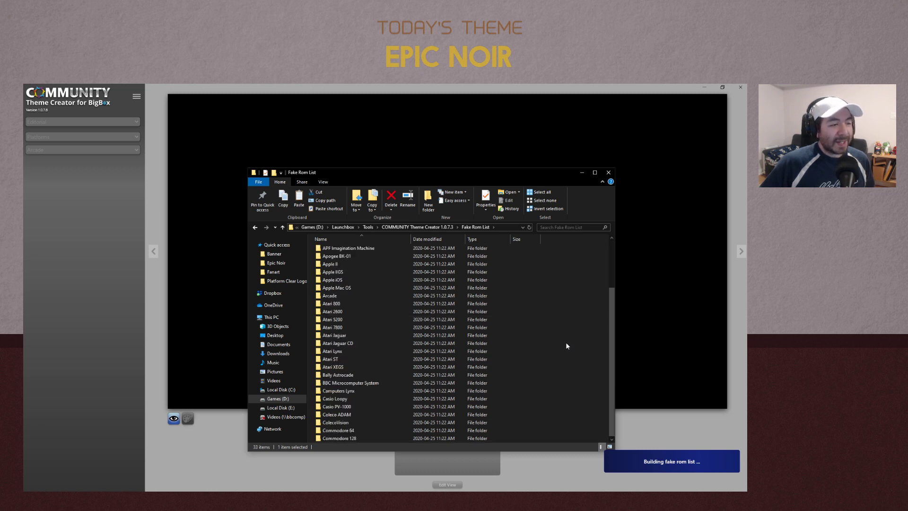
pyautogui.scroll(3, 566, 342)
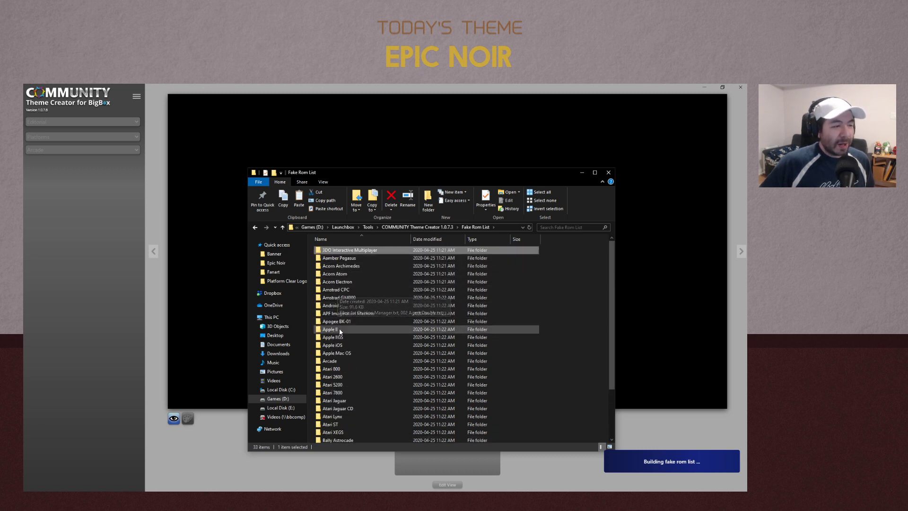
pyautogui.moveTo(345, 399)
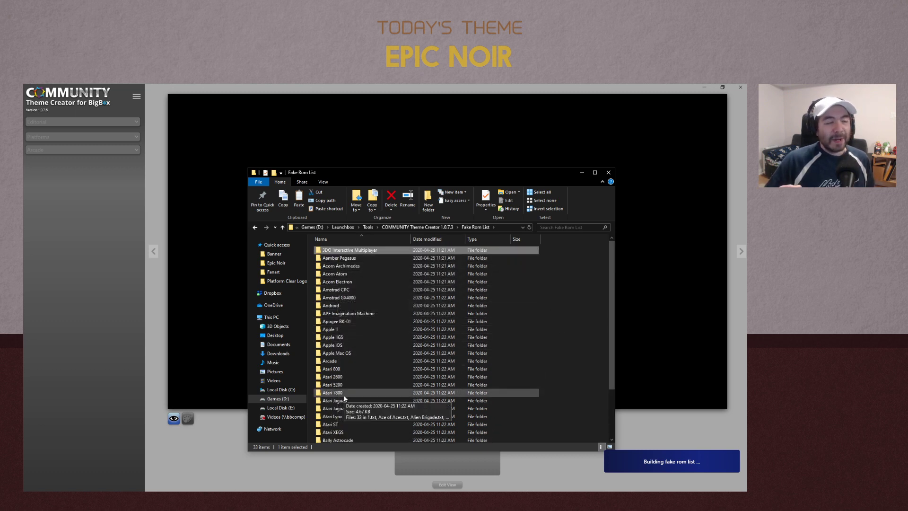
pyautogui.scroll(-3, 343, 396)
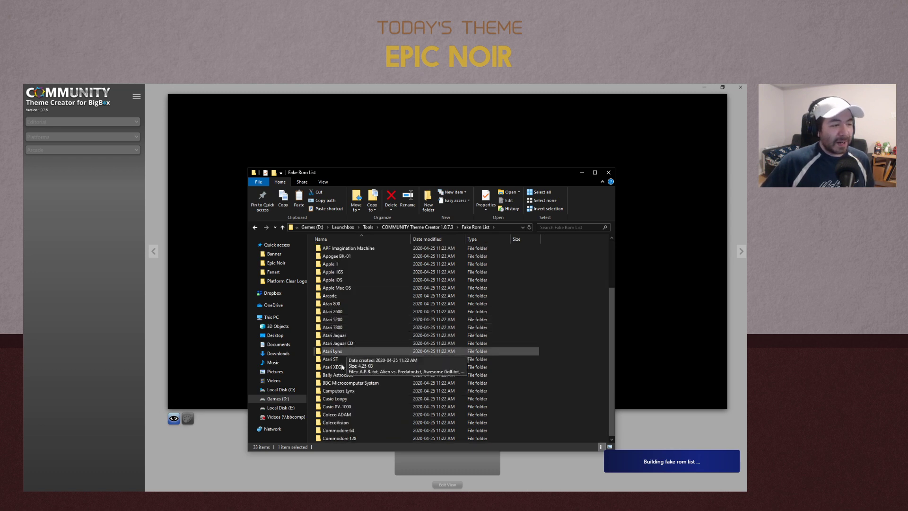
pyautogui.scroll(3, 349, 320)
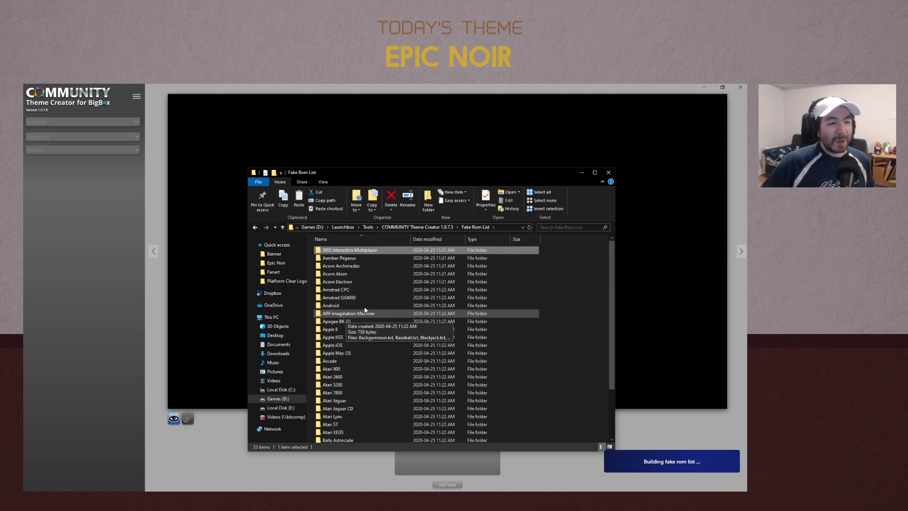
pyautogui.click(558, 289)
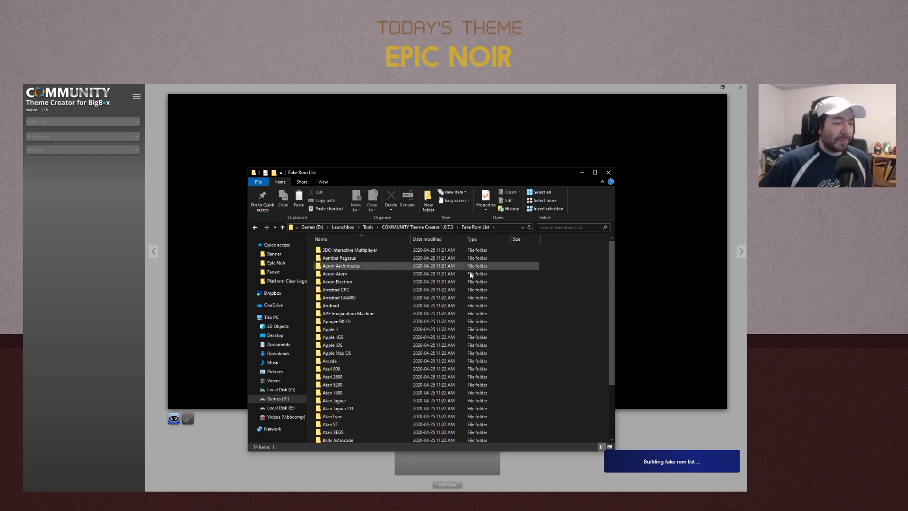
# Return to the Editorial project's Media folder and look through the platform images in its Backgrounds folder
pyautogui.hotkey('alt', 'Tab')
pyautogui.hotkey('alt', 'Tab')
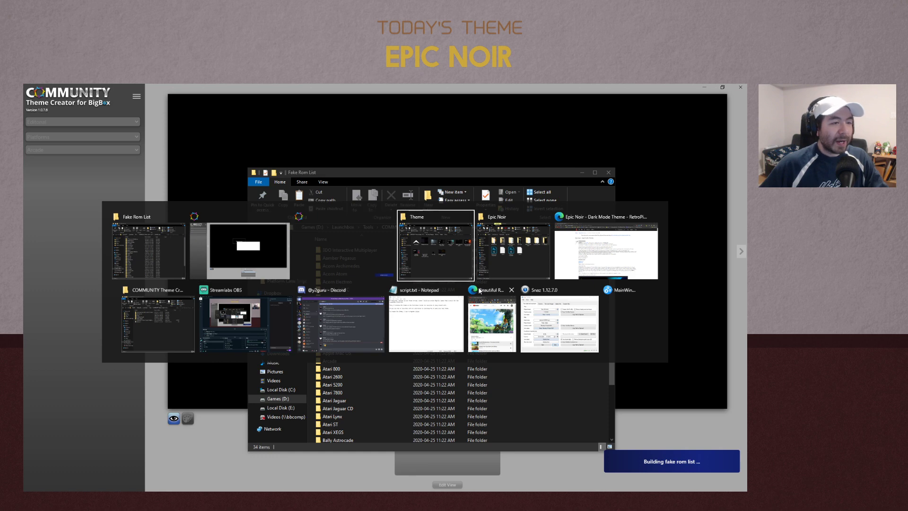
pyautogui.click(583, 144)
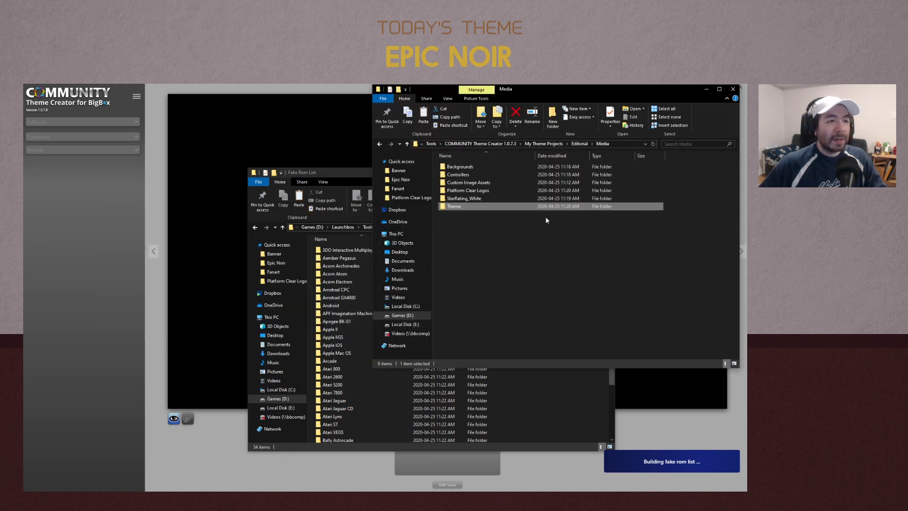
pyautogui.doubleClick(462, 167)
pyautogui.scroll(-10, 520, 264)
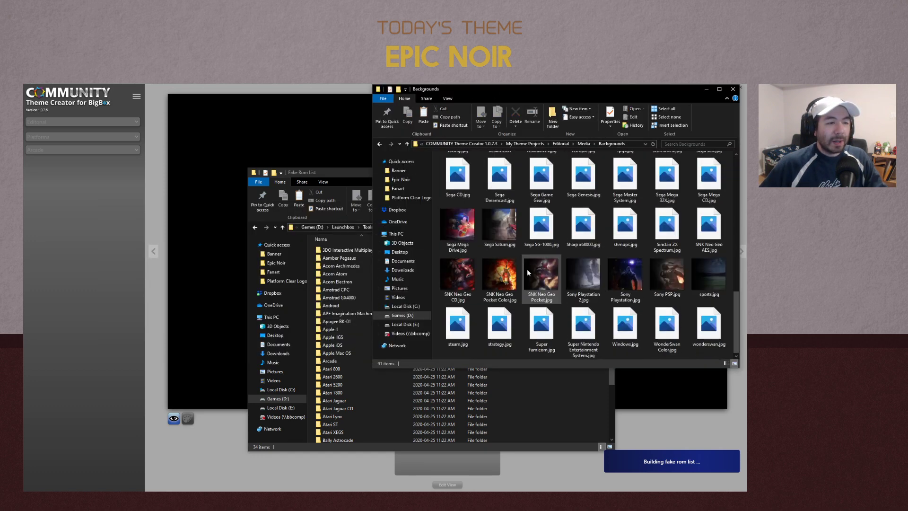
# Examine the Sega Mega Drive, Sega Genesis and Super Nintendo Entertainment System images in the Backgrounds folder
pyautogui.click(497, 227)
pyautogui.click(454, 239)
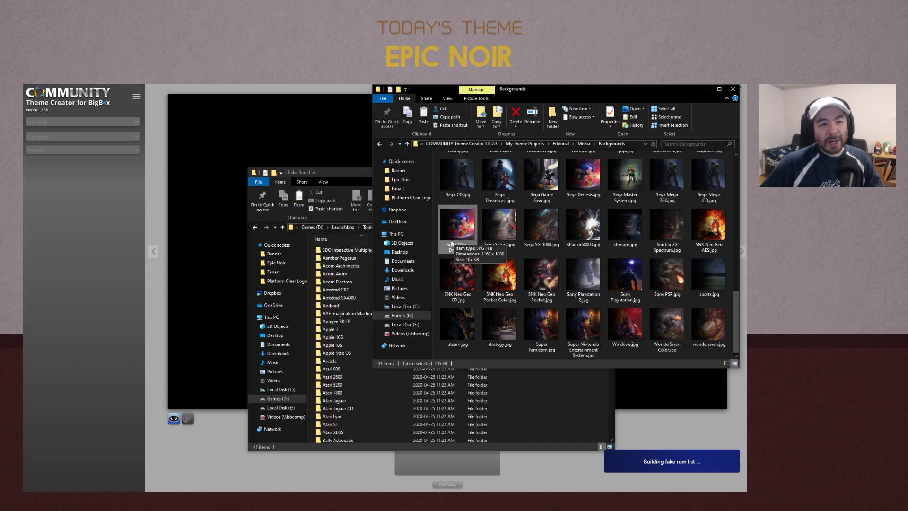
pyautogui.click(575, 194)
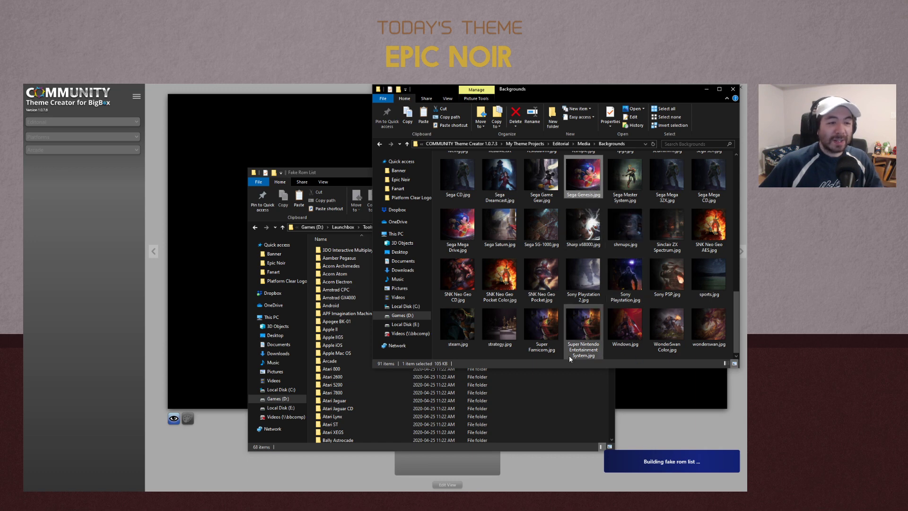
pyautogui.click(584, 347)
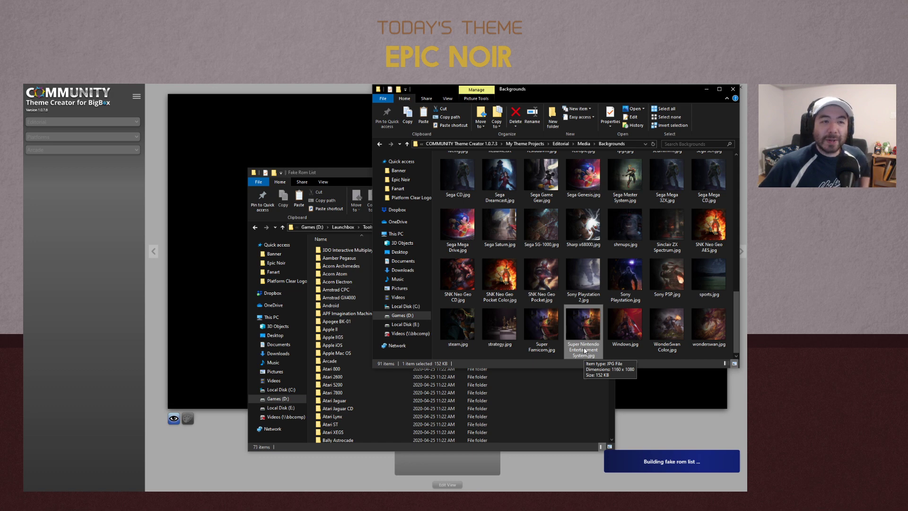
# Look through the platform folders generated so far in the Fake Rom List window and minimize that window
pyautogui.click(455, 391)
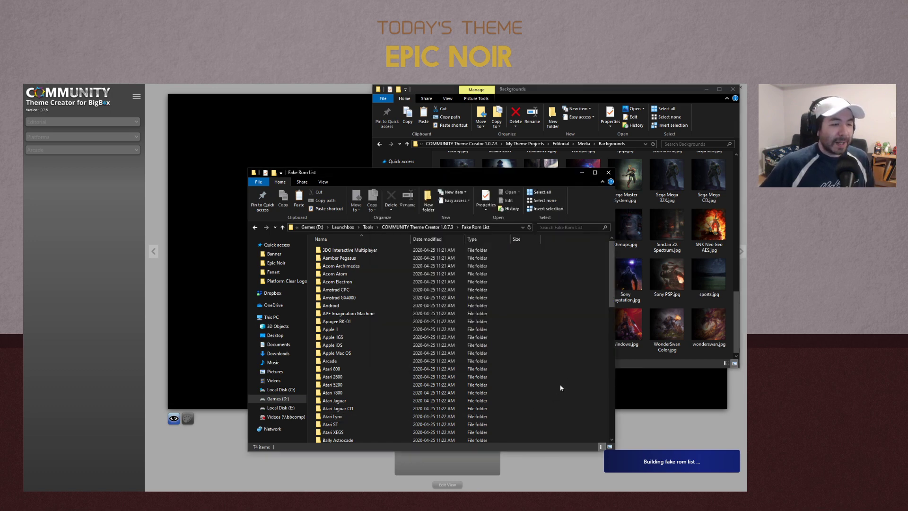
pyautogui.scroll(-15, 565, 376)
pyautogui.scroll(7, 563, 379)
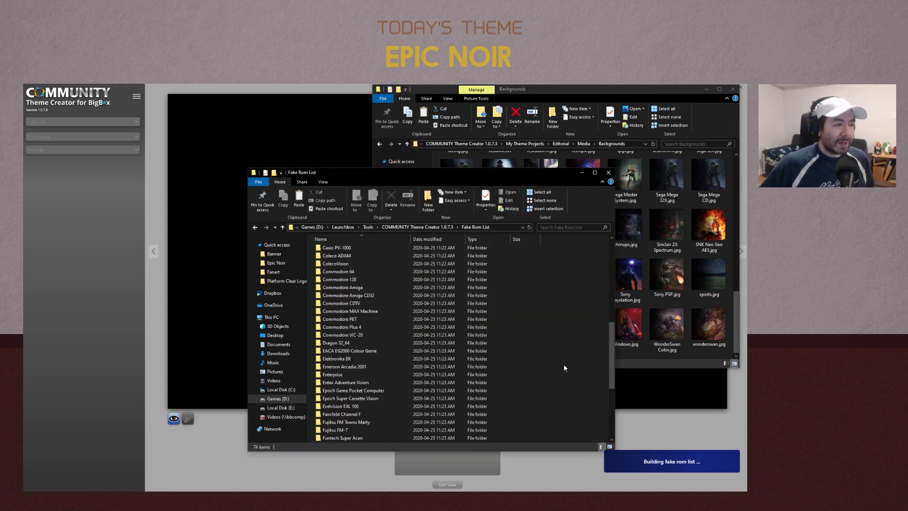
pyautogui.moveTo(612, 340); pyautogui.dragTo(601, 391)
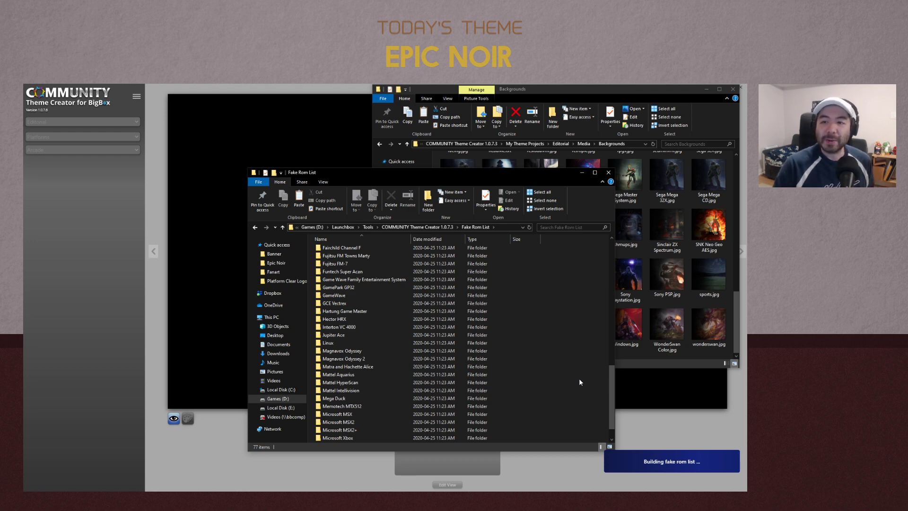
pyautogui.scroll(10, 587, 372)
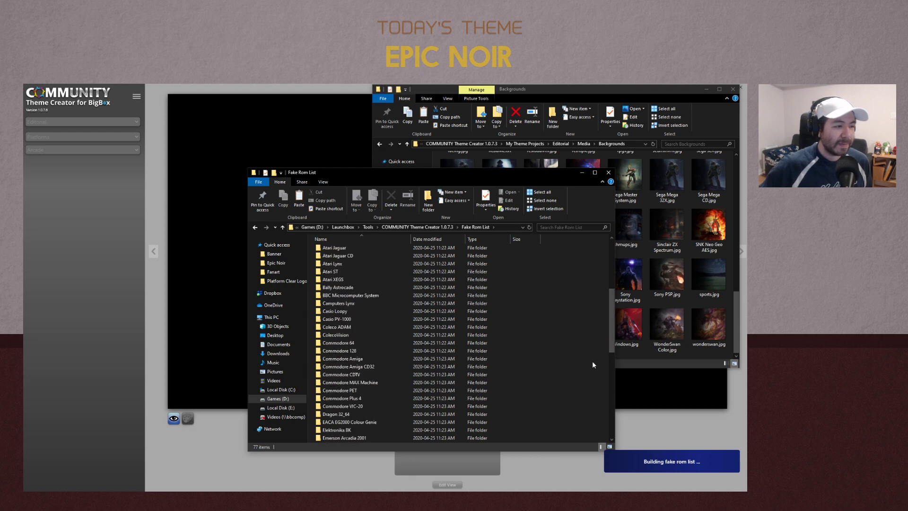
pyautogui.scroll(6, 589, 361)
pyautogui.click(582, 173)
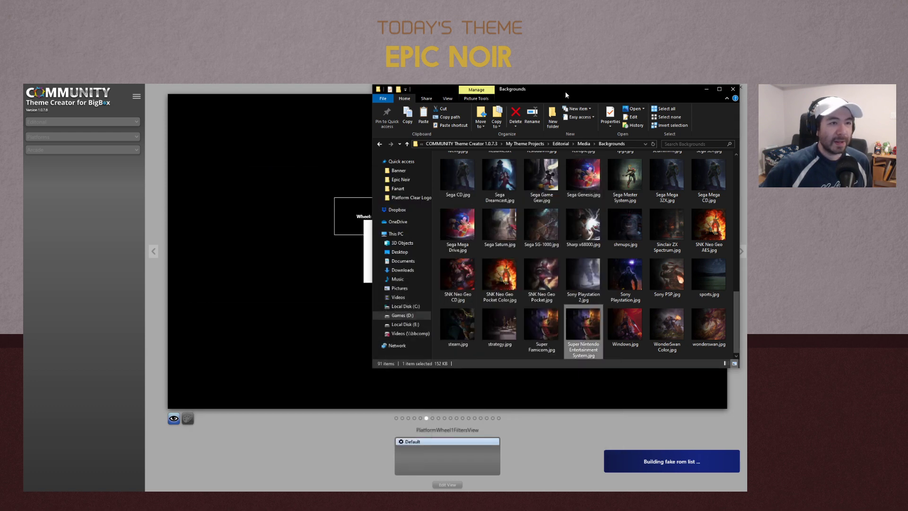
# Move the Backgrounds window down, restore the Fake Rom List window above it and review its platform folders
pyautogui.moveTo(566, 92); pyautogui.dragTo(563, 205)
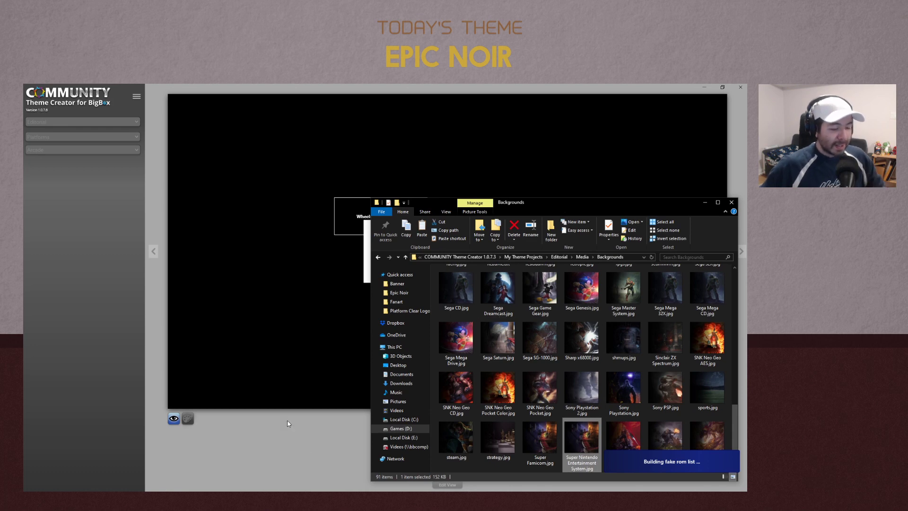
pyautogui.hotkey('alt', 'Tab')
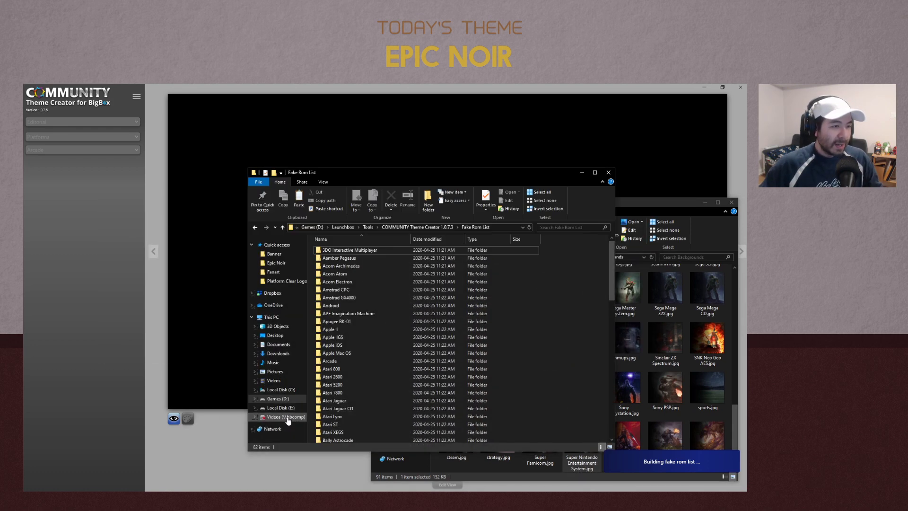
pyautogui.moveTo(436, 172); pyautogui.dragTo(518, 126)
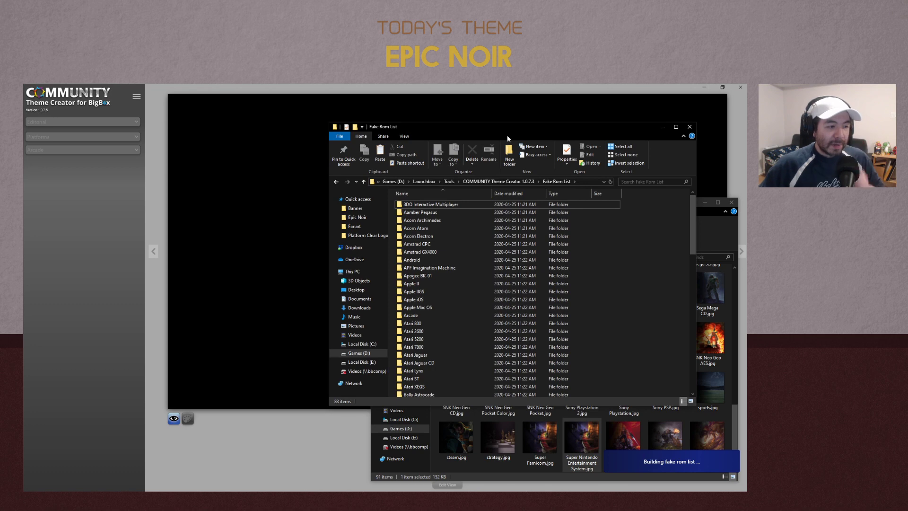
pyautogui.scroll(-19, 648, 270)
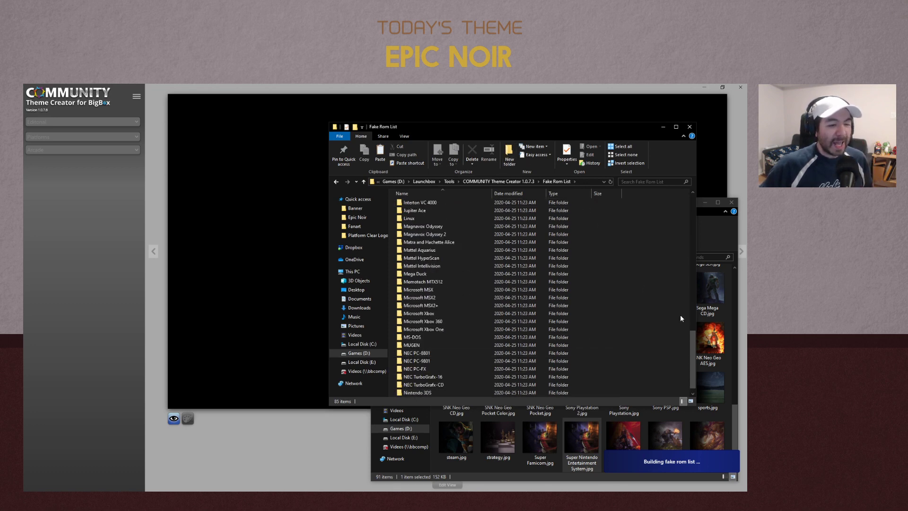
pyautogui.scroll(19, 680, 314)
# View the properties of the Fake Rom List folder inside COMMUNITY Theme Creator 1.0.7.3 and reopen the folder
pyautogui.click(492, 181)
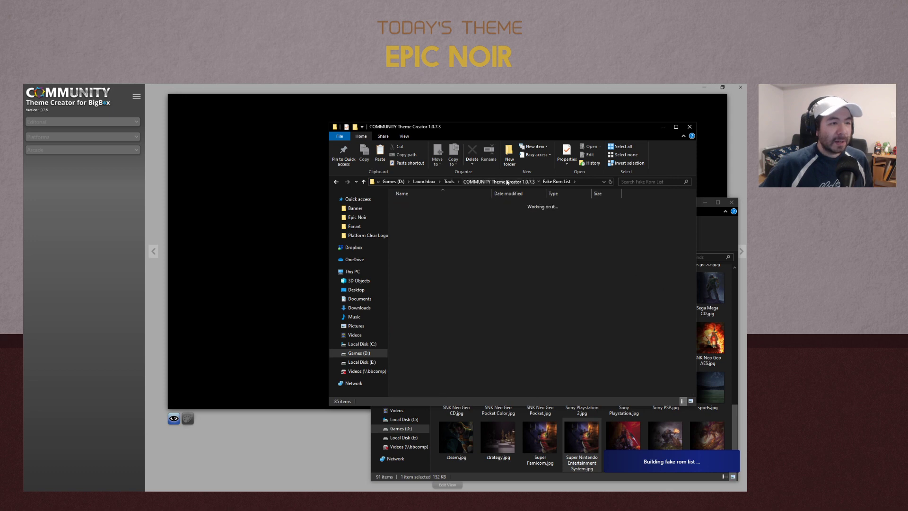
pyautogui.rightClick(420, 214)
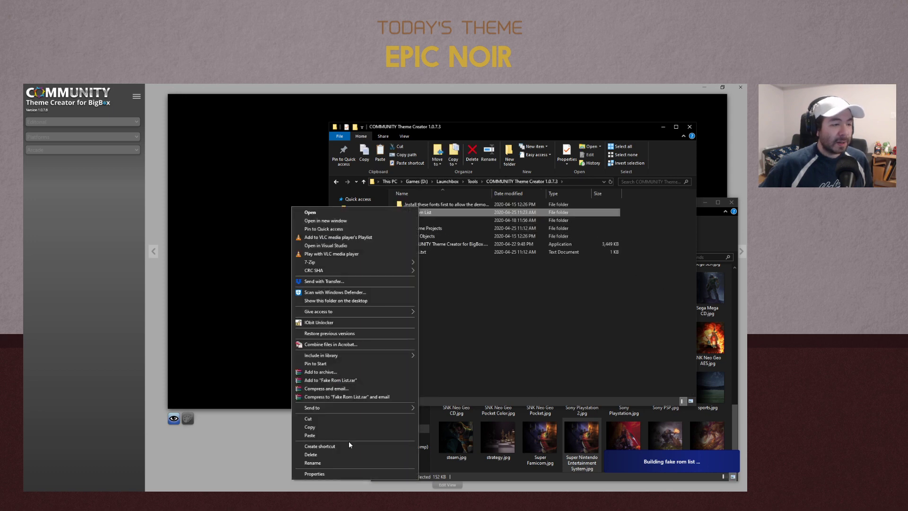
pyautogui.click(350, 474)
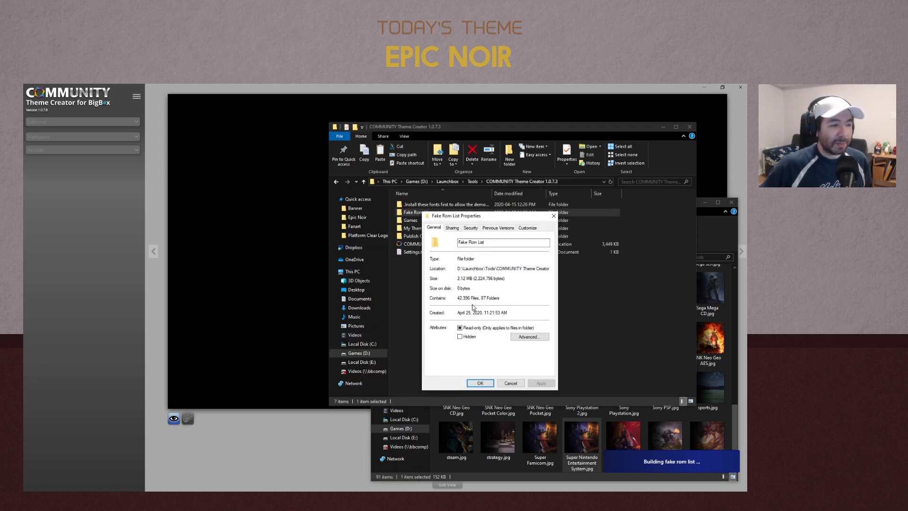
pyautogui.click(511, 383)
pyautogui.doubleClick(421, 213)
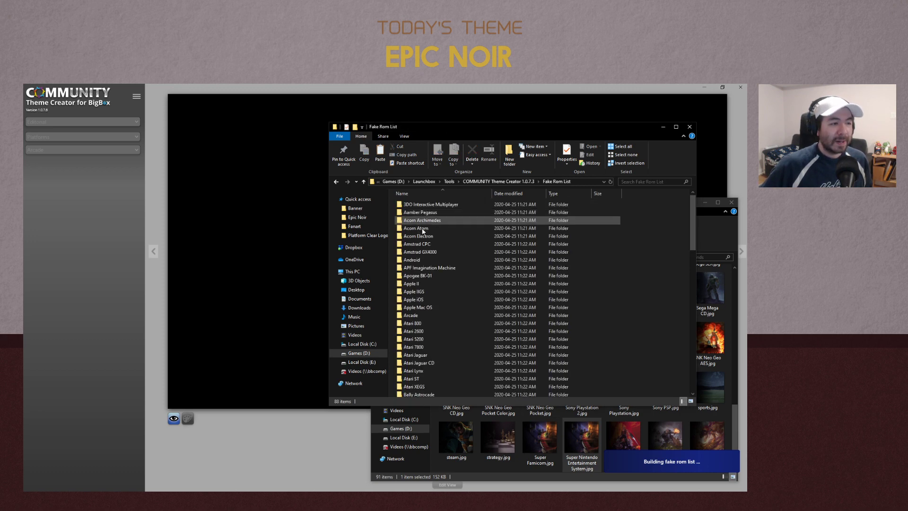
# Bring the Backgrounds window forward to view its platform images, and switch back to COMMUNITY Theme Creator
pyautogui.click(702, 220)
pyautogui.moveTo(589, 205); pyautogui.dragTo(595, 95)
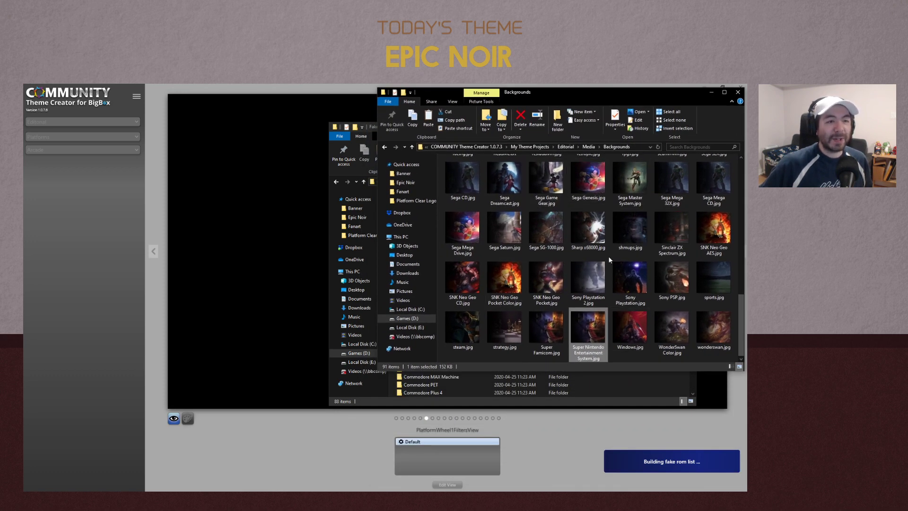
pyautogui.click(333, 87)
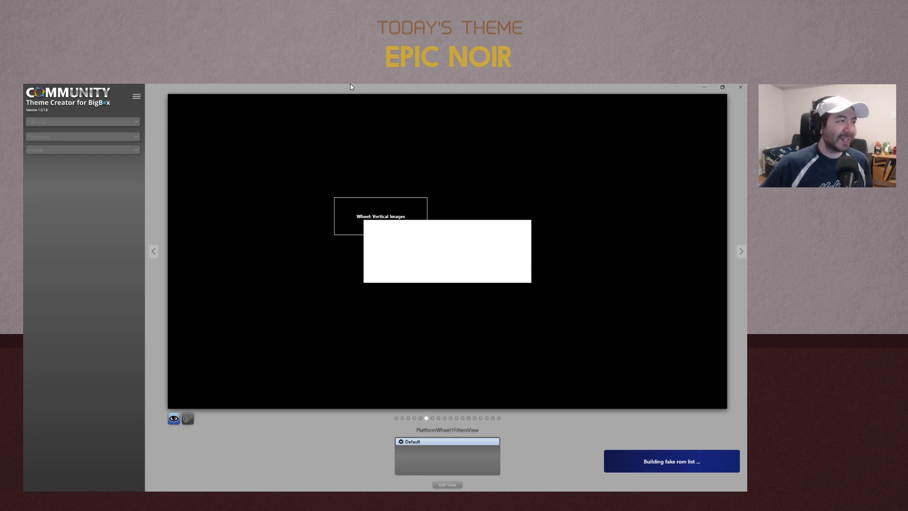
# Switch to the Fake Rom List window and look through the text files in its Atari 2600 folder
pyautogui.hotkey('alt', 'Tab')
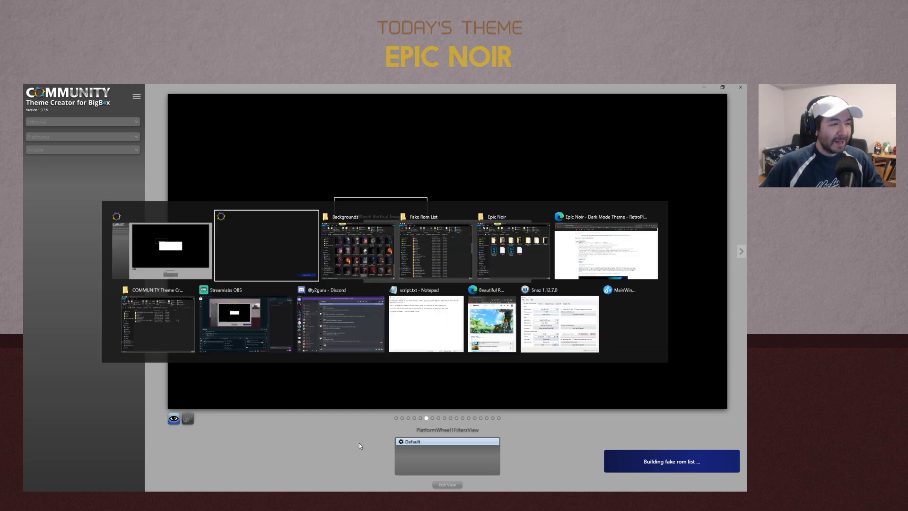
pyautogui.hotkey('alt', 'Tab')
pyautogui.hotkey('alt', 'Tab')
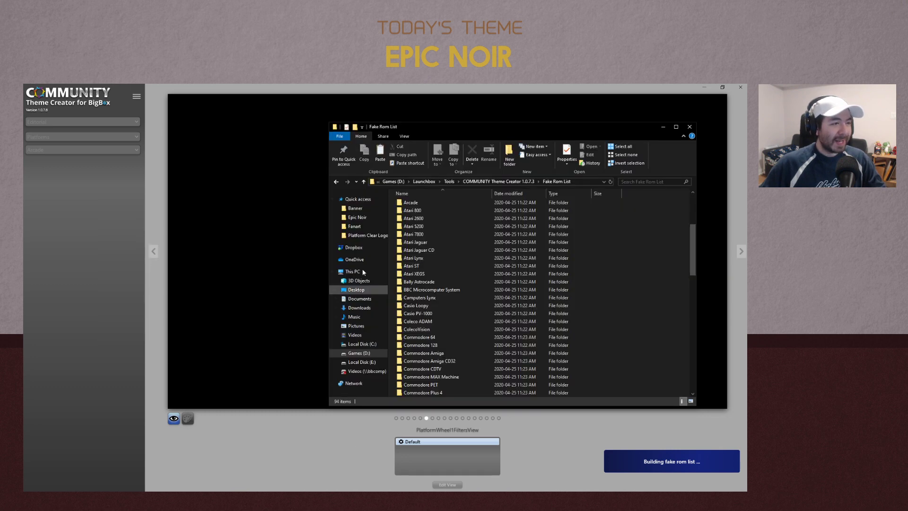
pyautogui.moveTo(504, 120); pyautogui.dragTo(543, 96)
pyautogui.doubleClick(458, 184)
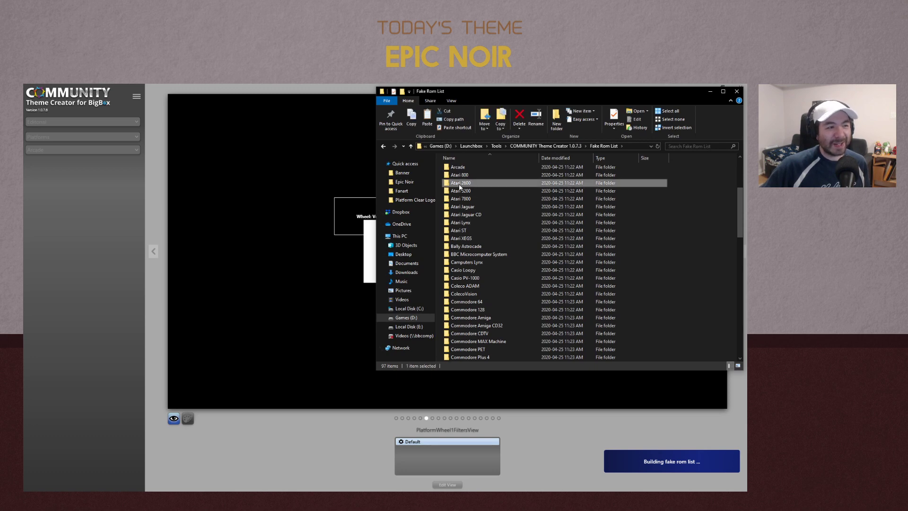
pyautogui.scroll(-2, 473, 301)
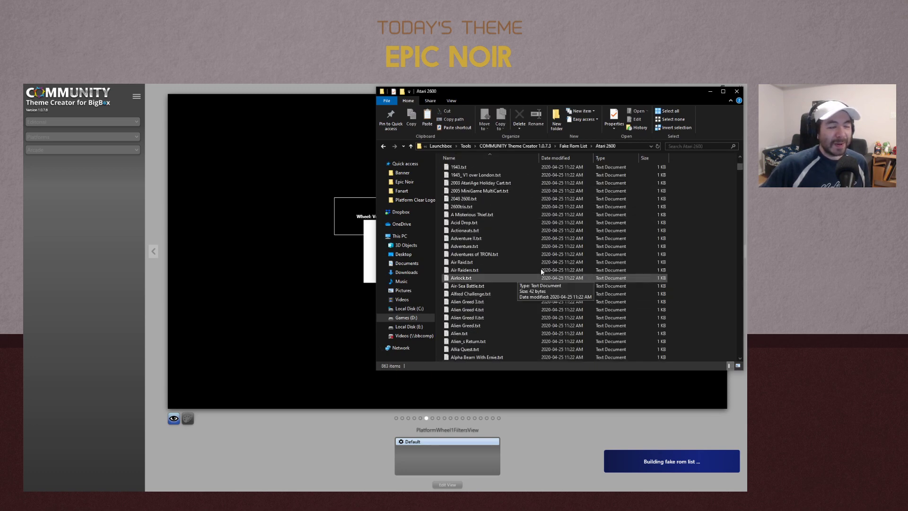
pyautogui.moveTo(741, 167); pyautogui.dragTo(728, 146)
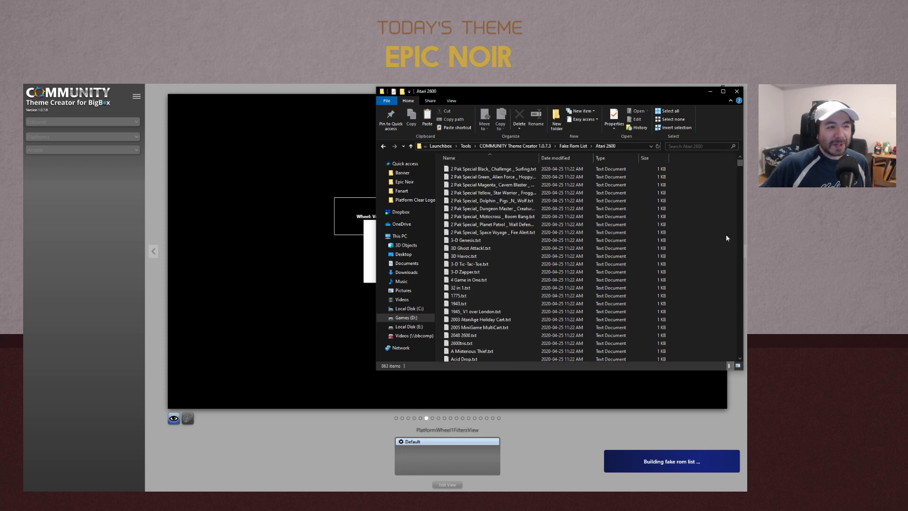
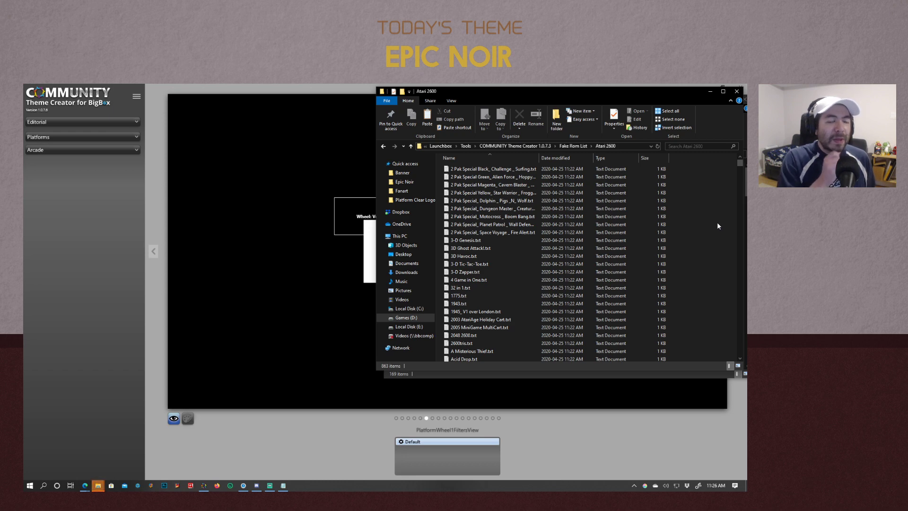
# Move the Atari 2600 window below the Fake Rom List window, and return to COMMUNITY Theme Creator
pyautogui.moveTo(594, 95); pyautogui.dragTo(597, 204)
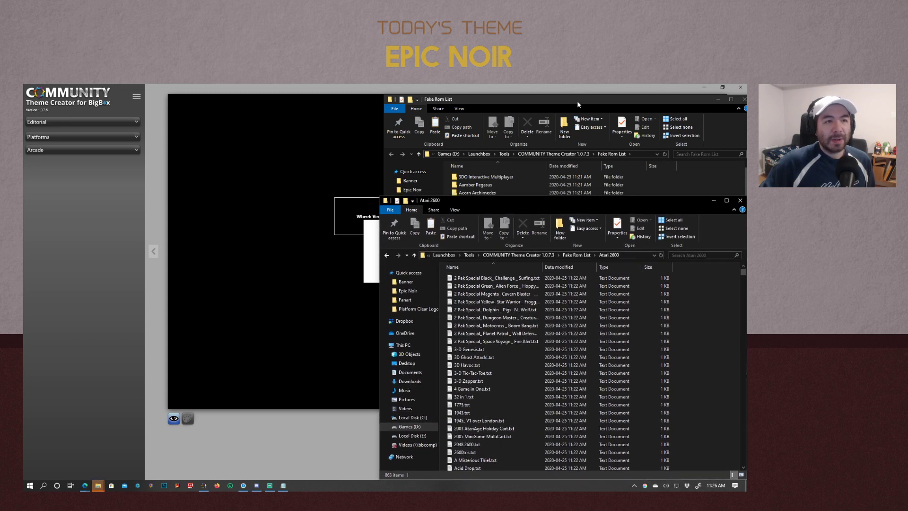
pyautogui.moveTo(577, 101); pyautogui.dragTo(572, 90)
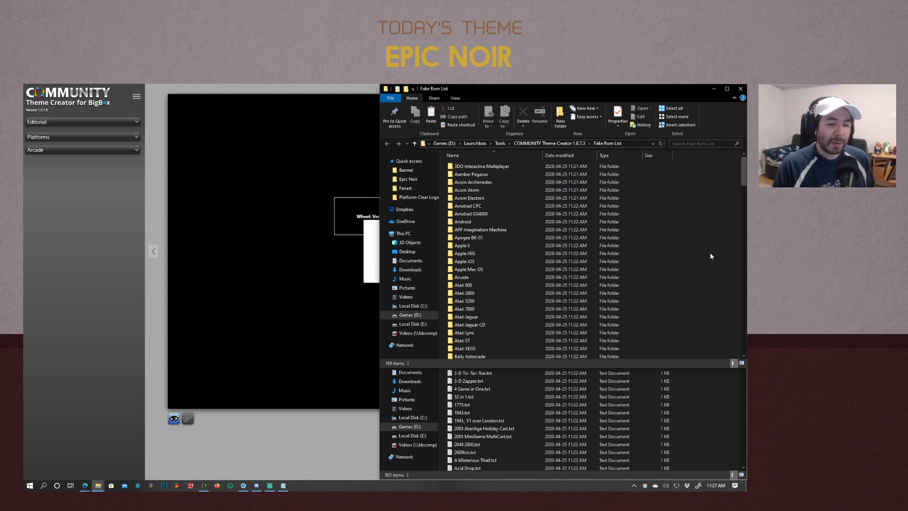
pyautogui.click(237, 87)
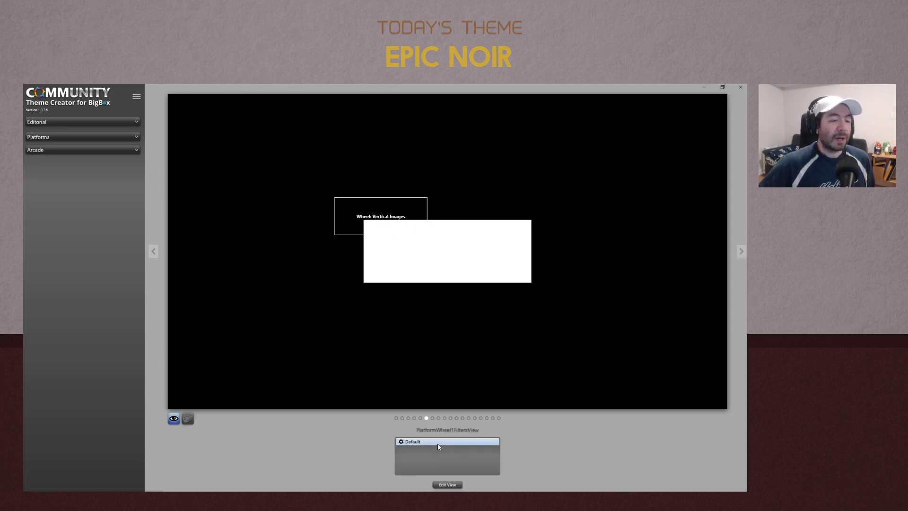
# View the combined properties of all platform folders in Fake Rom List and go back to the COMMUNITY Theme Creator 1.0.7.3 folder
pyautogui.hotkey('alt', 'Tab')
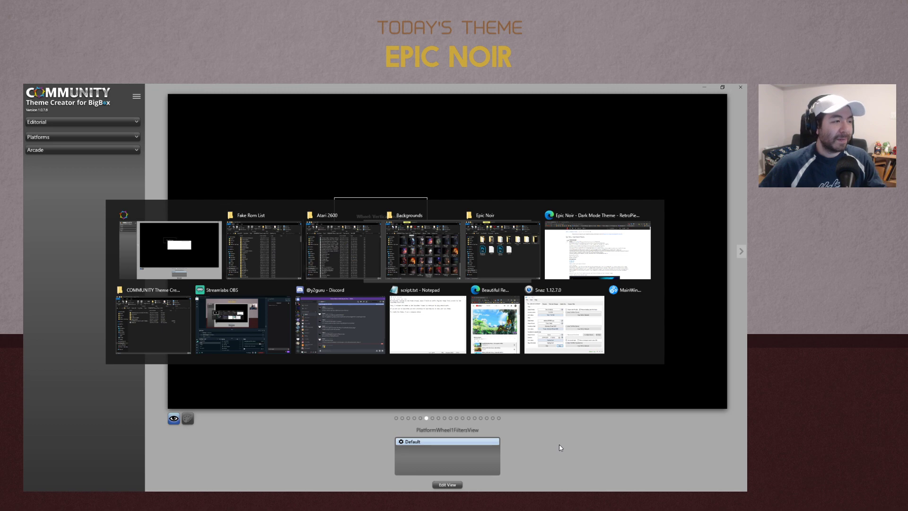
pyautogui.scroll(-18, 711, 243)
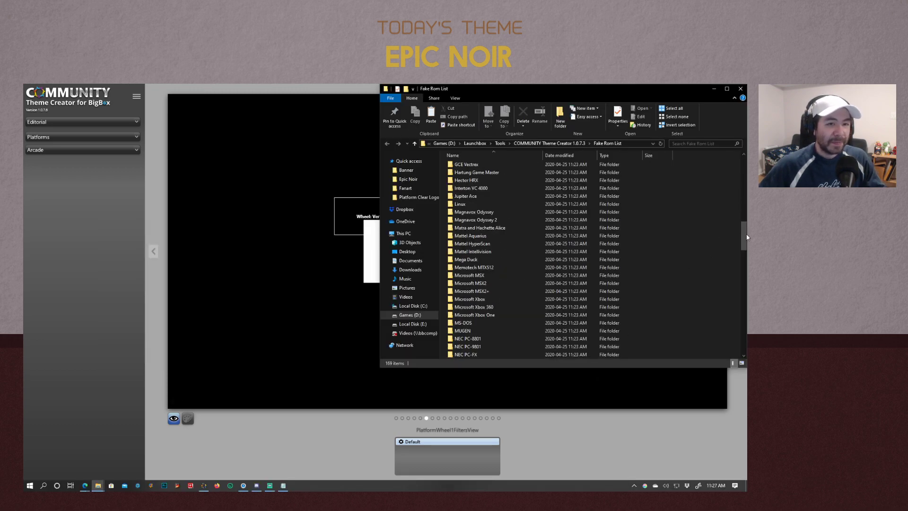
pyautogui.moveTo(745, 233); pyautogui.dragTo(733, 154)
pyautogui.hotkey('ctrl', 'a')
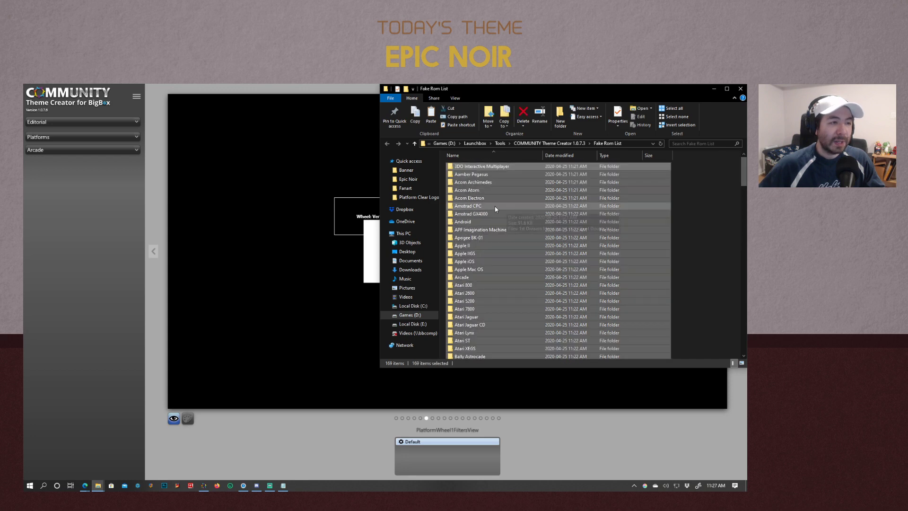
pyautogui.rightClick(470, 211)
pyautogui.click(423, 397)
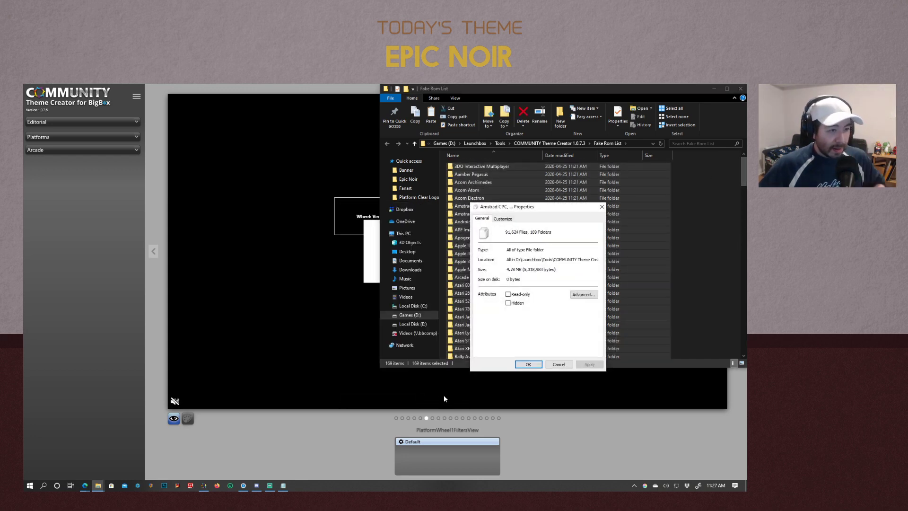
pyautogui.click(551, 369)
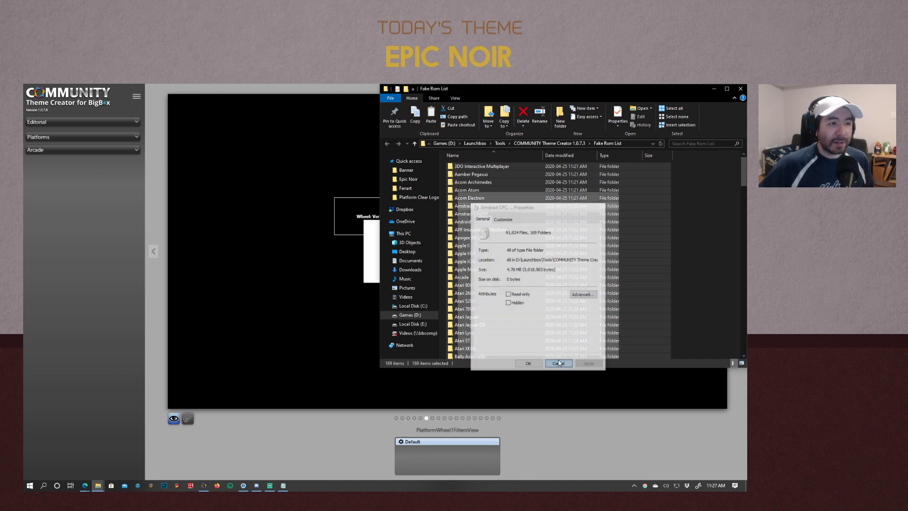
pyautogui.click(560, 144)
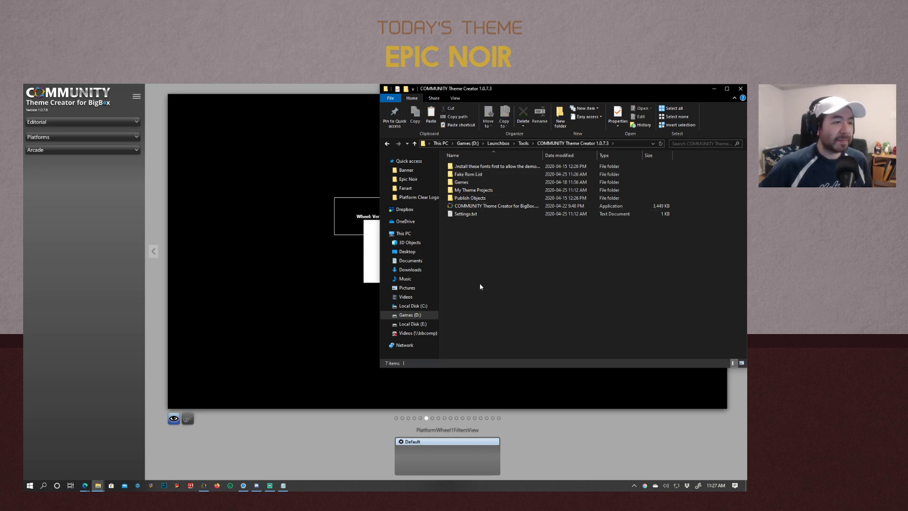
# In COMMUNITY Theme Creator, open PlatformWheel1FiltersView for editing and expand its Mandatory UI Elements group
pyautogui.click(338, 100)
pyautogui.click(447, 484)
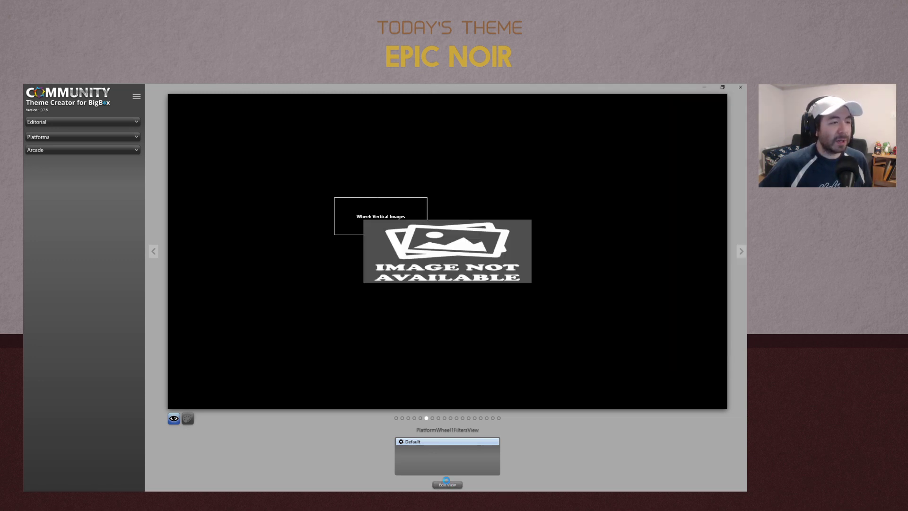
pyautogui.click(578, 128)
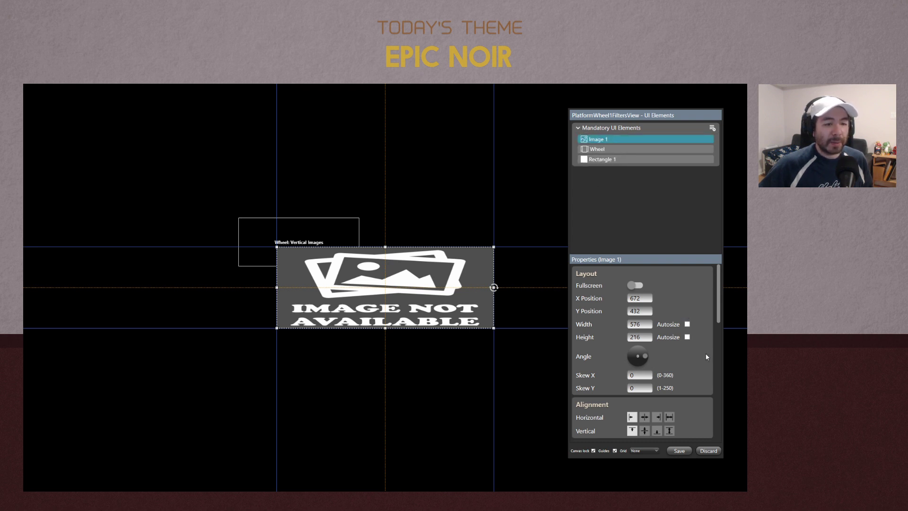
# Make Image 1 fill the whole screen by enabling its Fullscreen layout option
pyautogui.scroll(-3, 707, 362)
pyautogui.click(644, 341)
pyautogui.scroll(3, 694, 325)
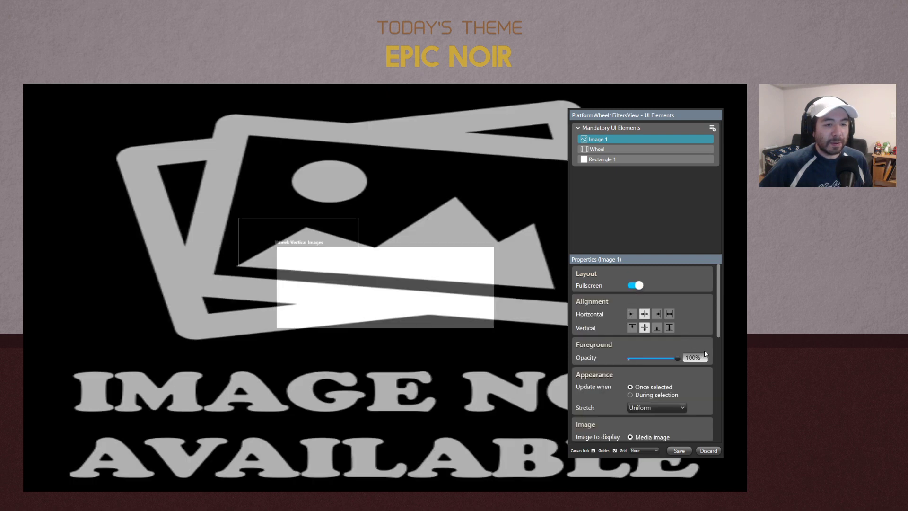
pyautogui.scroll(-6, 681, 317)
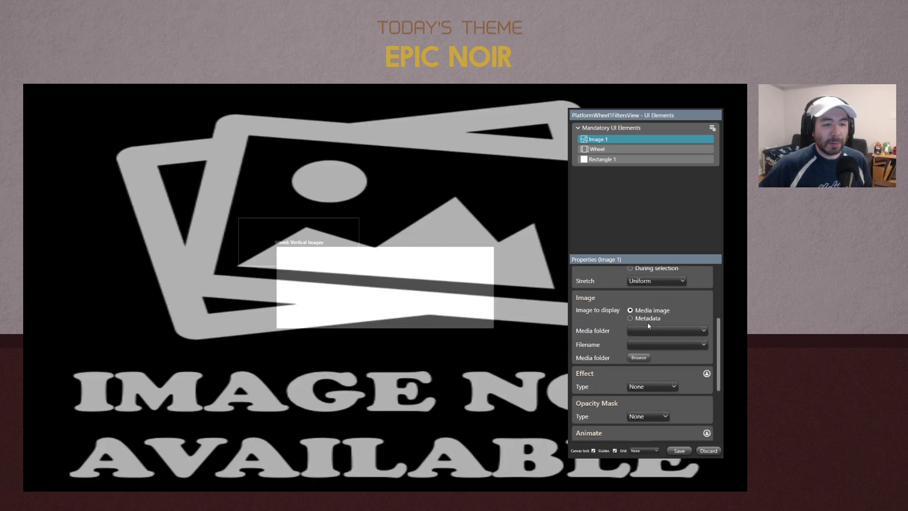
pyautogui.scroll(1, 712, 312)
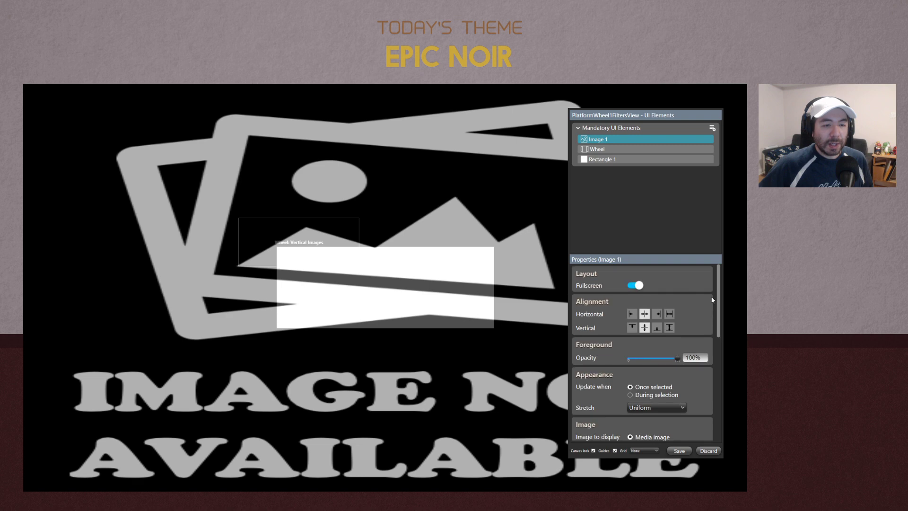
# Set the media folder of Image 1 to Backgrounds
pyautogui.scroll(-1, 604, 322)
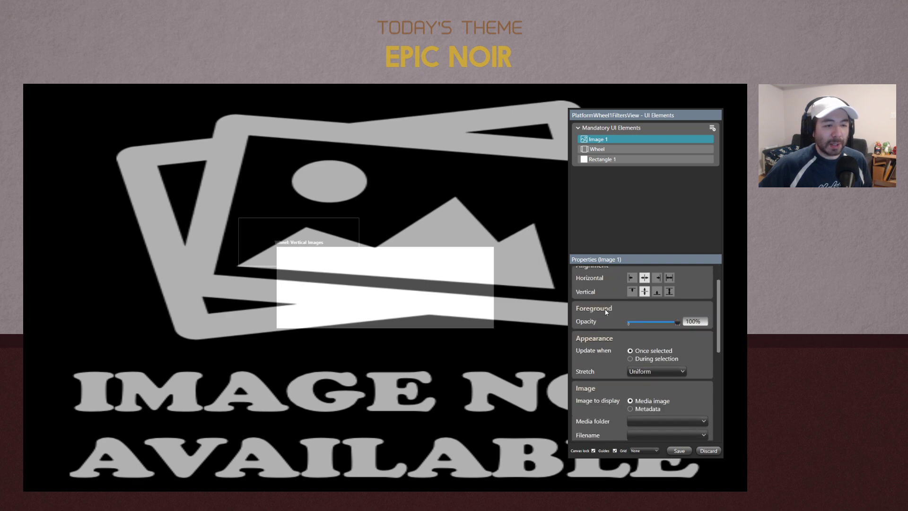
pyautogui.scroll(-3, 712, 333)
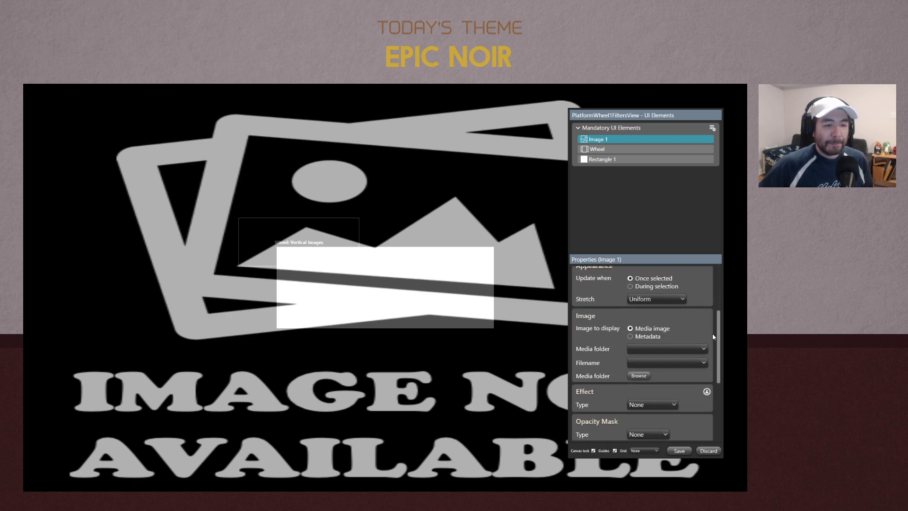
pyautogui.click(659, 332)
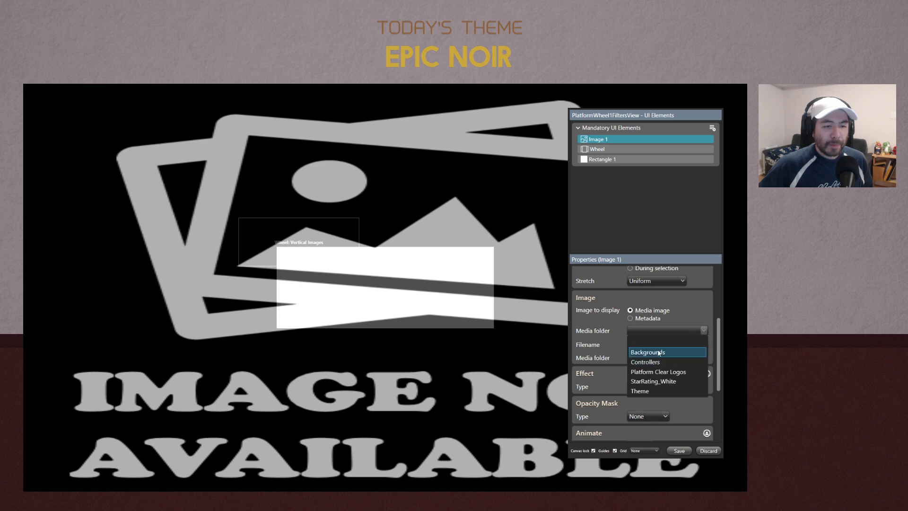
pyautogui.click(655, 354)
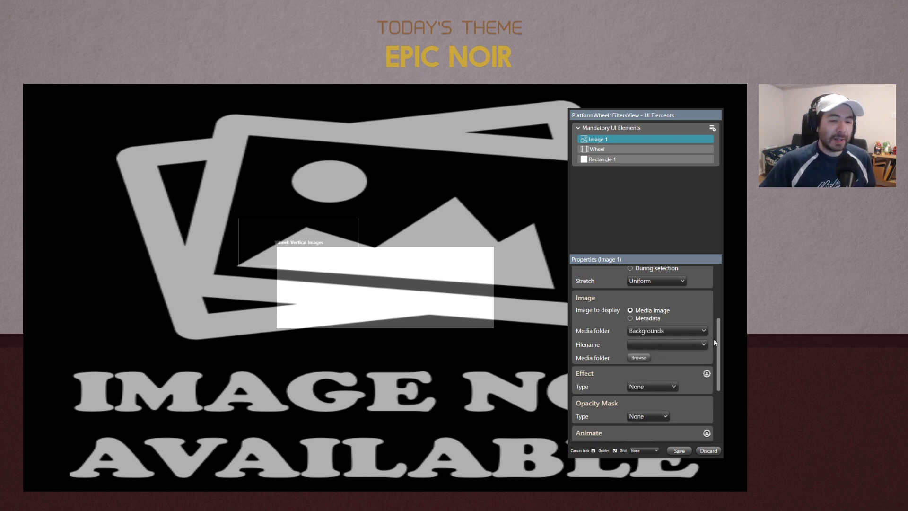
# View the element types that can be added to the Mandatory UI Elements group, without adding one
pyautogui.scroll(4, 716, 342)
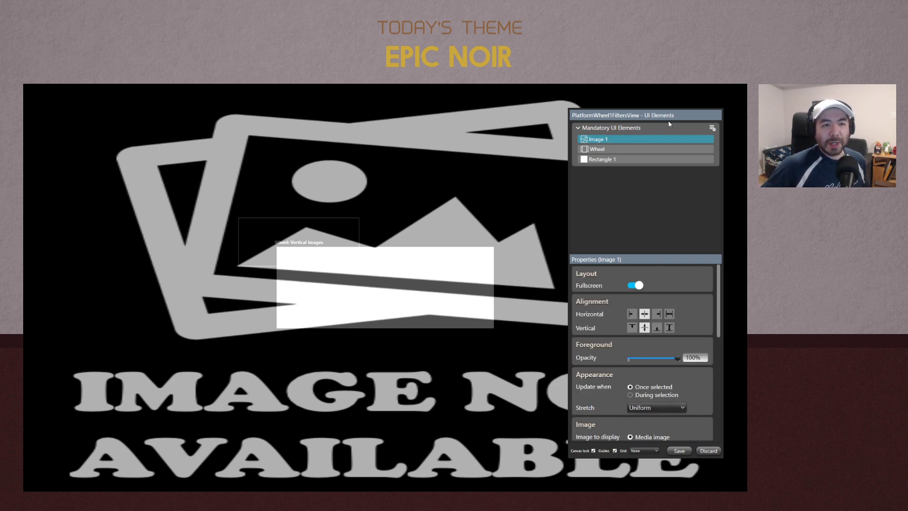
pyautogui.click(713, 128)
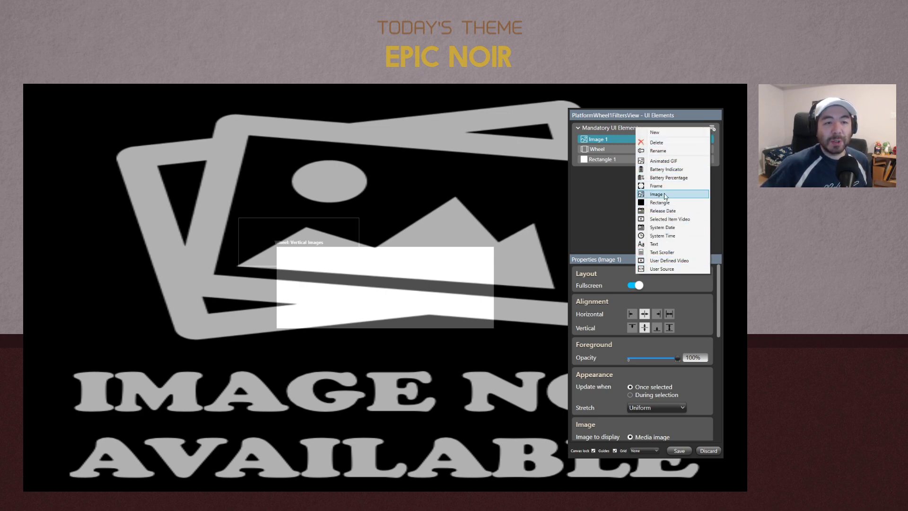
pyautogui.click(597, 199)
# Try Image 1 as a metadata image using Default game box, and look through the other metadata image options
pyautogui.scroll(-5, 710, 315)
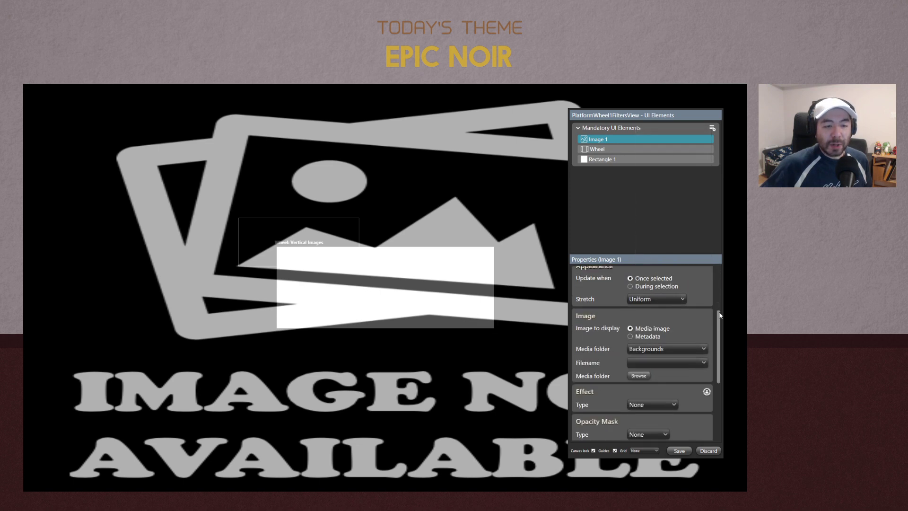
pyautogui.scroll(3, 691, 313)
pyautogui.scroll(-2, 700, 322)
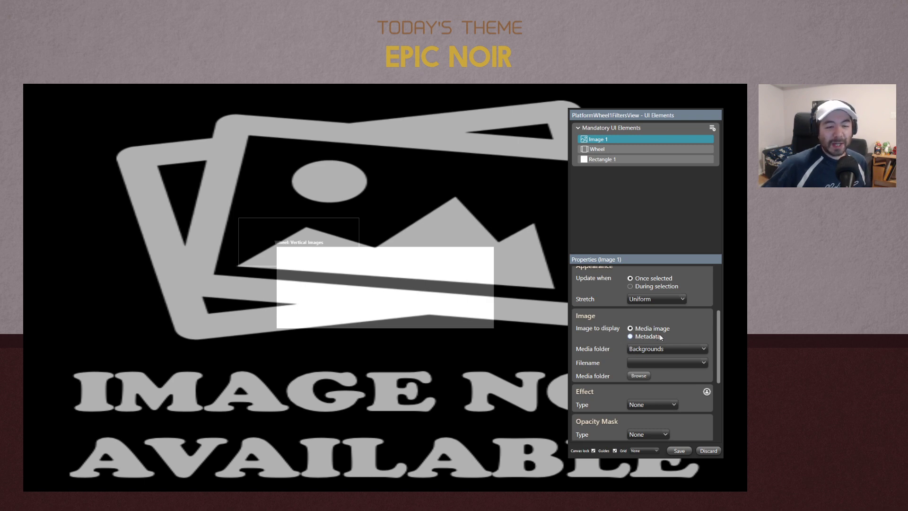
pyautogui.click(643, 338)
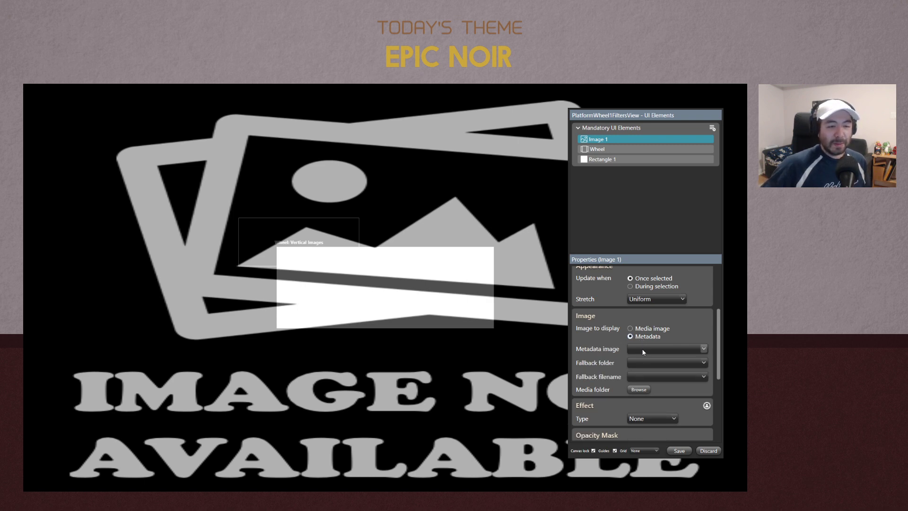
pyautogui.click(644, 351)
pyautogui.scroll(-2, 695, 251)
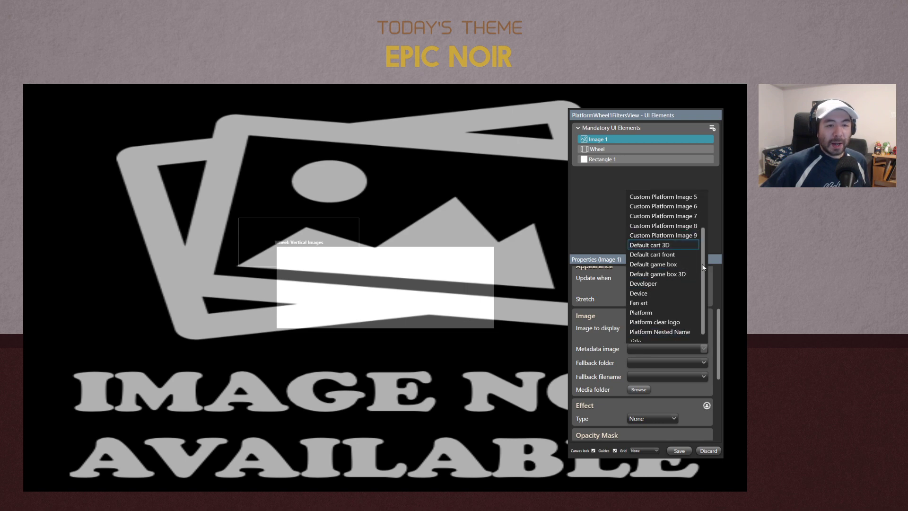
pyautogui.scroll(1, 704, 266)
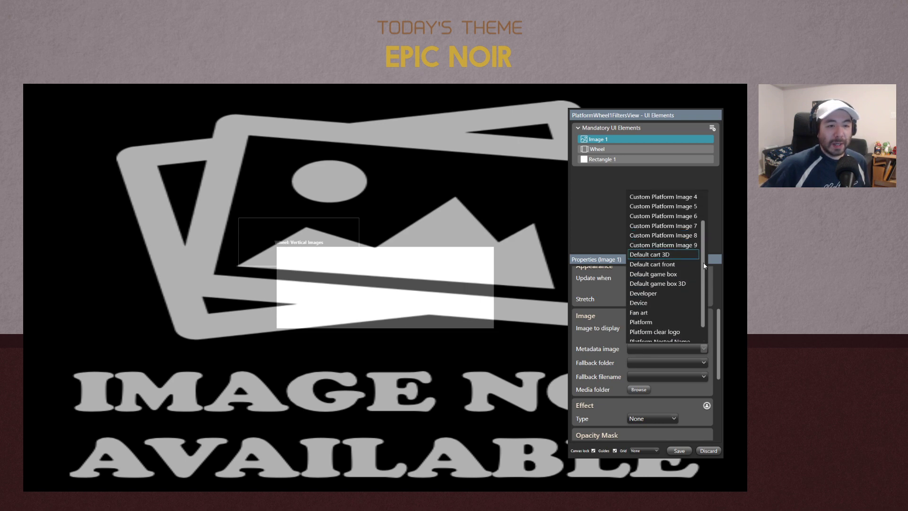
pyautogui.click(669, 275)
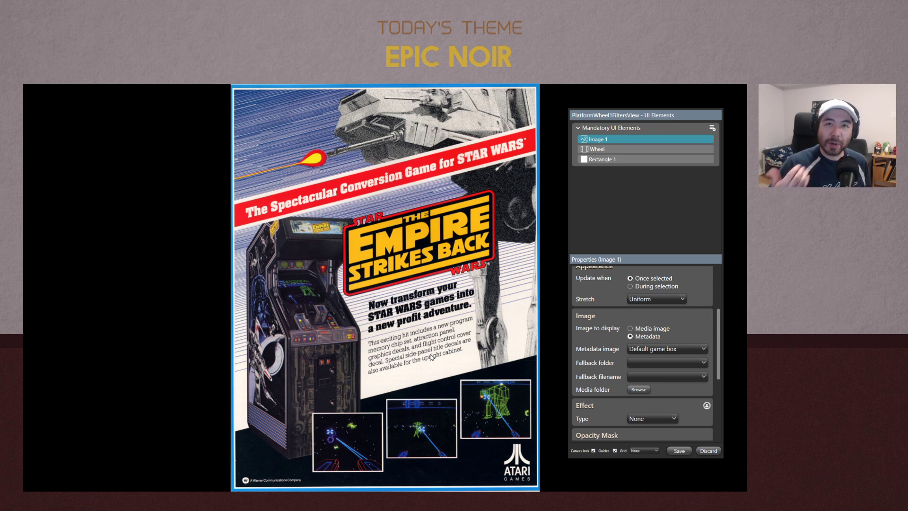
pyautogui.click(644, 349)
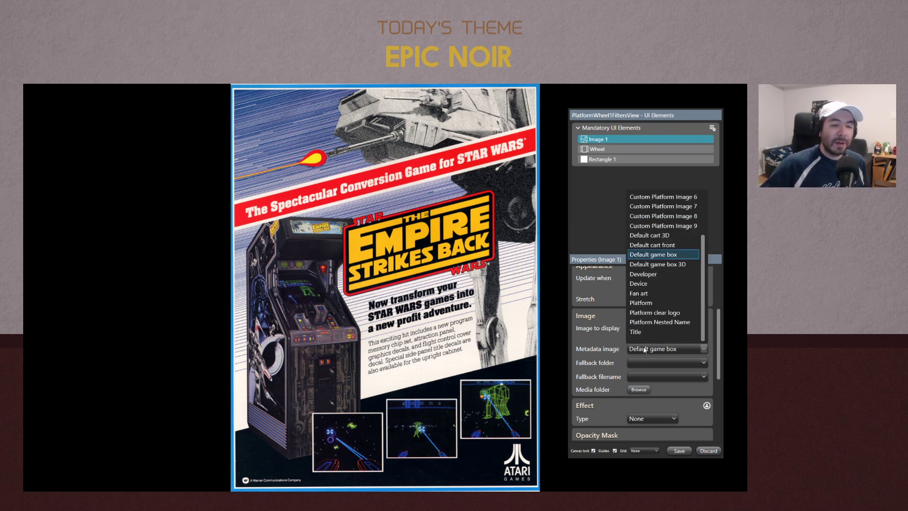
pyautogui.scroll(2, 660, 265)
pyautogui.scroll(-1, 660, 265)
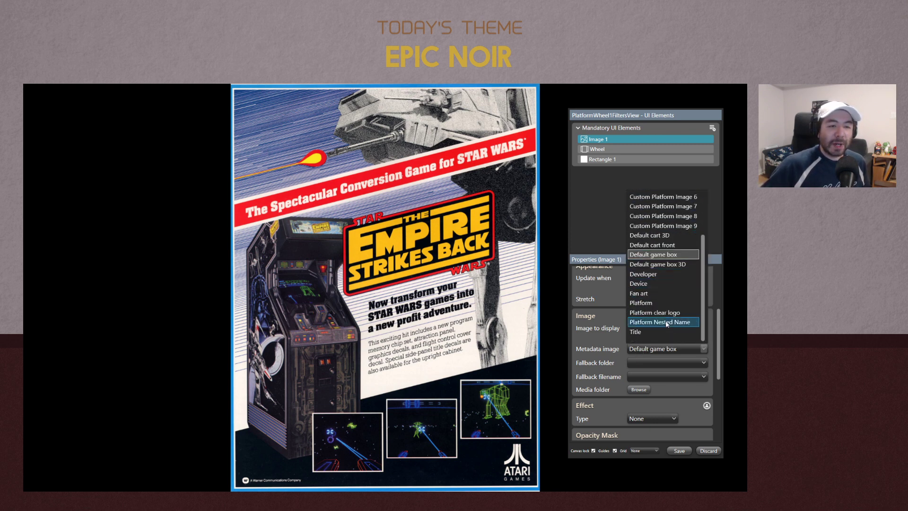
pyautogui.click(657, 350)
# Switch Image 1 back to displaying a media image and choose Theme as its media folder
pyautogui.click(642, 330)
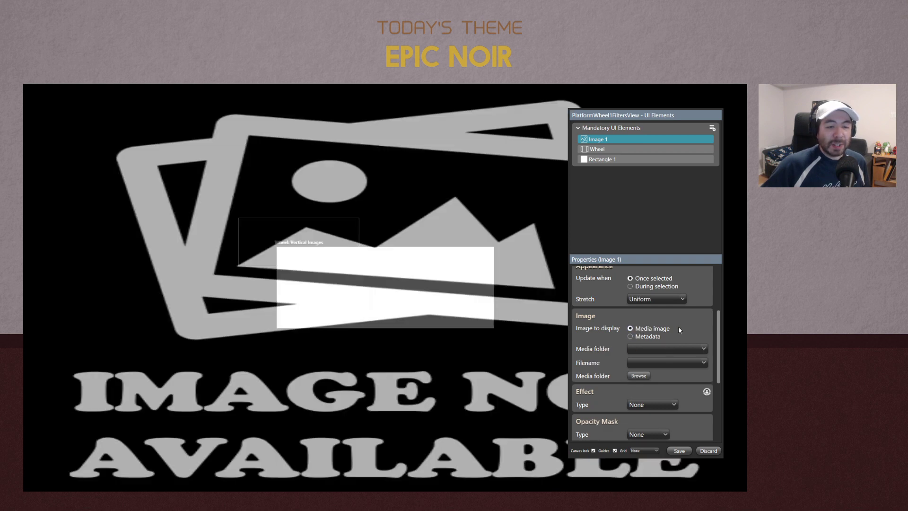
pyautogui.click(661, 349)
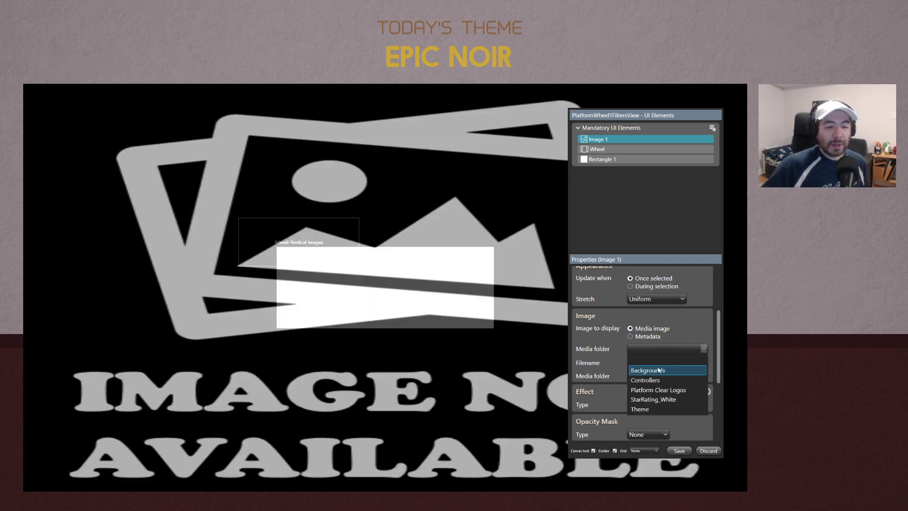
pyautogui.click(649, 408)
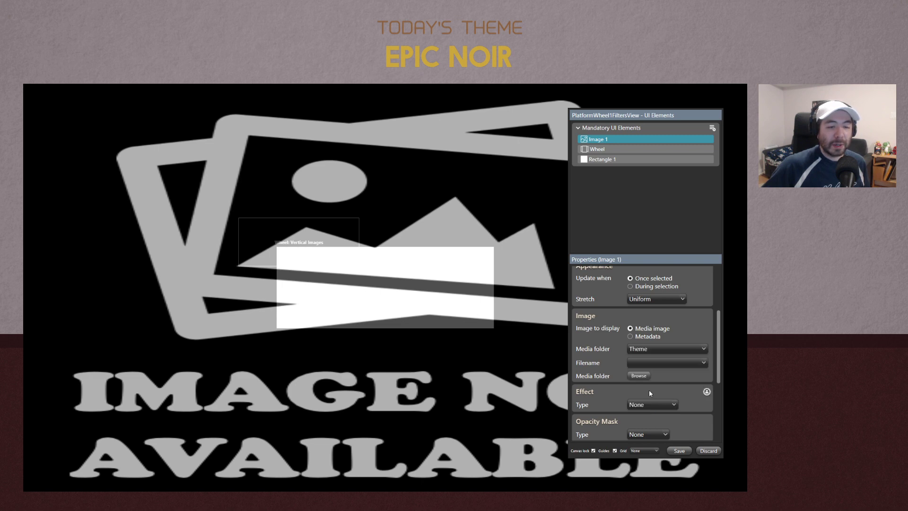
pyautogui.click(651, 362)
pyautogui.click(648, 348)
pyautogui.click(648, 350)
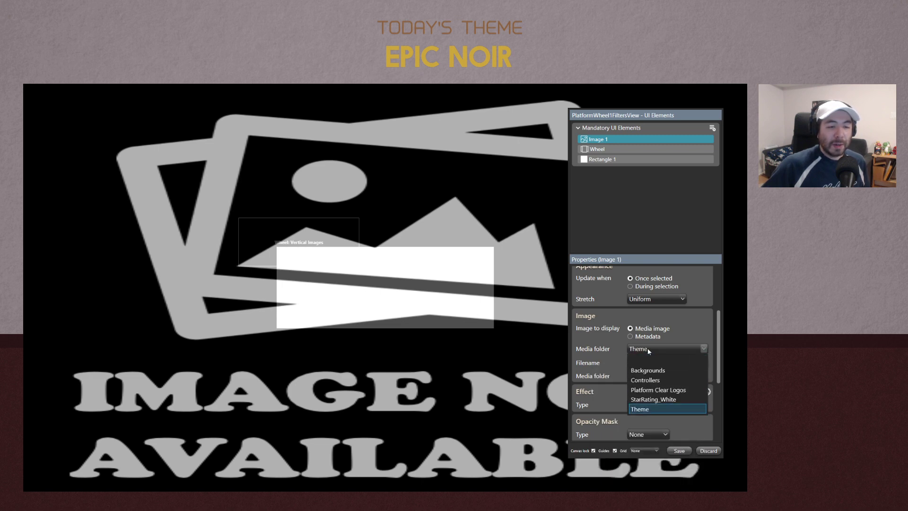
pyautogui.click(597, 368)
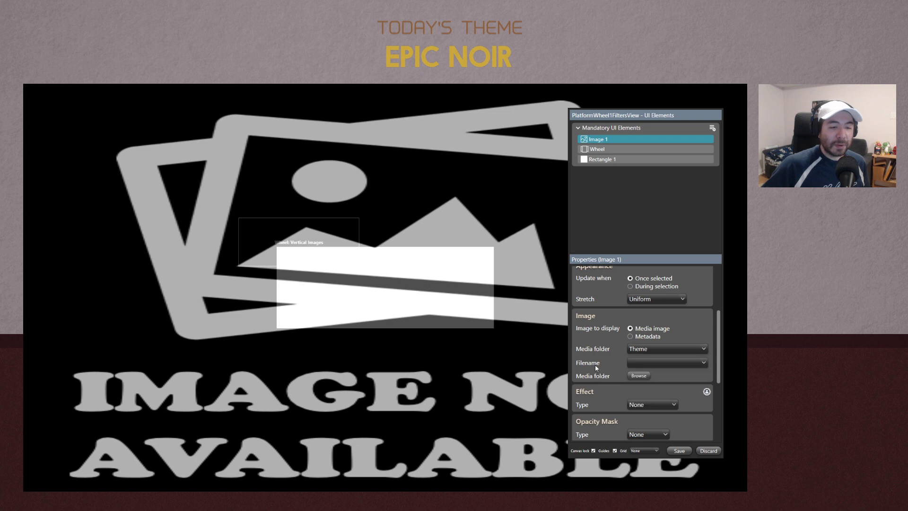
# Check the project's Media folder, return to the view editor and set Image 1's file to Platform View.PNG
pyautogui.click(638, 377)
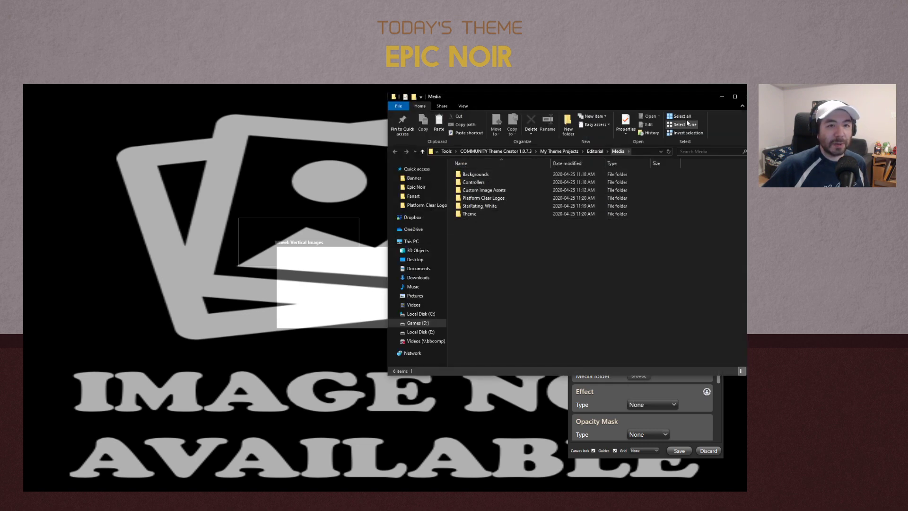
pyautogui.moveTo(729, 97); pyautogui.dragTo(669, 124)
pyautogui.click(663, 124)
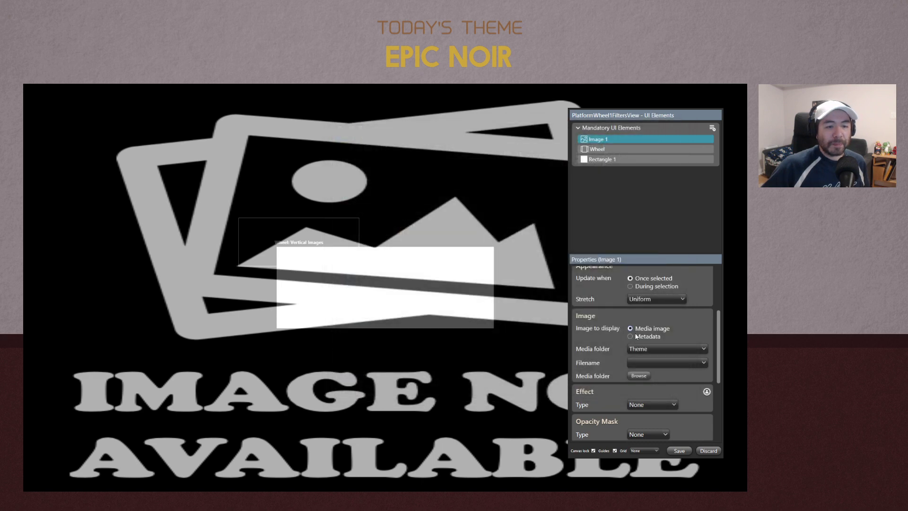
pyautogui.click(650, 363)
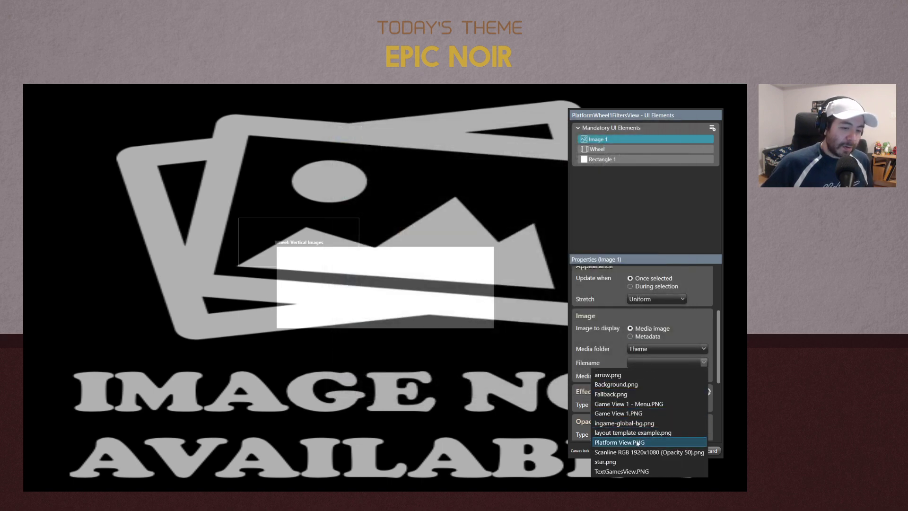
pyautogui.click(635, 443)
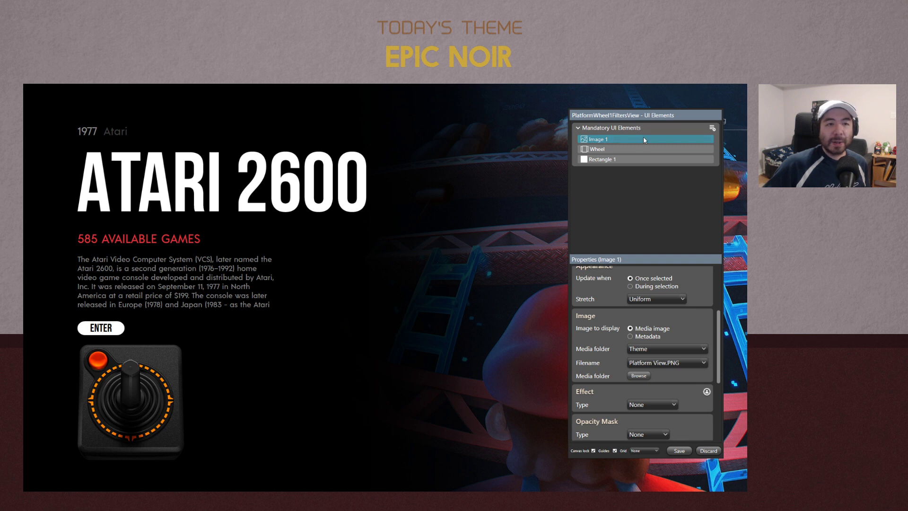
# Move Image 1 to the end of the Mandatory UI Elements group and delete Rectangle 1
pyautogui.moveTo(651, 163); pyautogui.dragTo(651, 163)
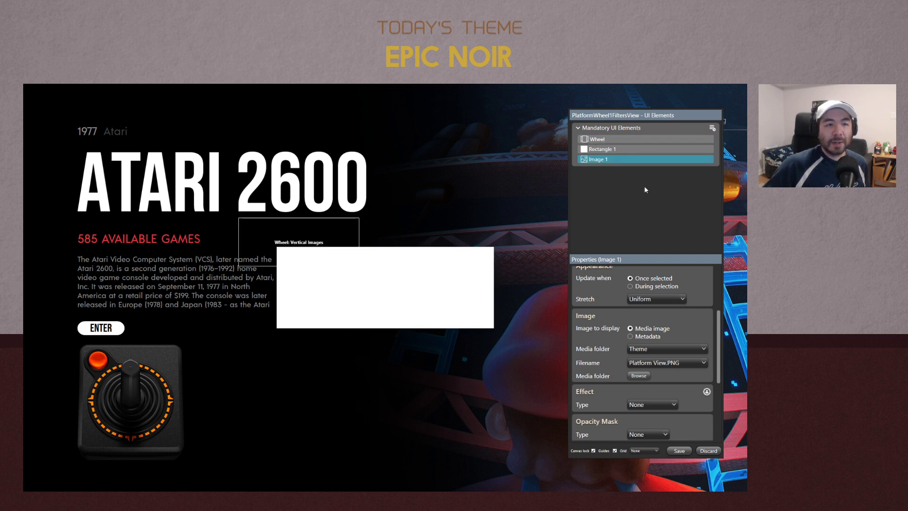
pyautogui.click(629, 149)
pyautogui.rightClick(628, 151)
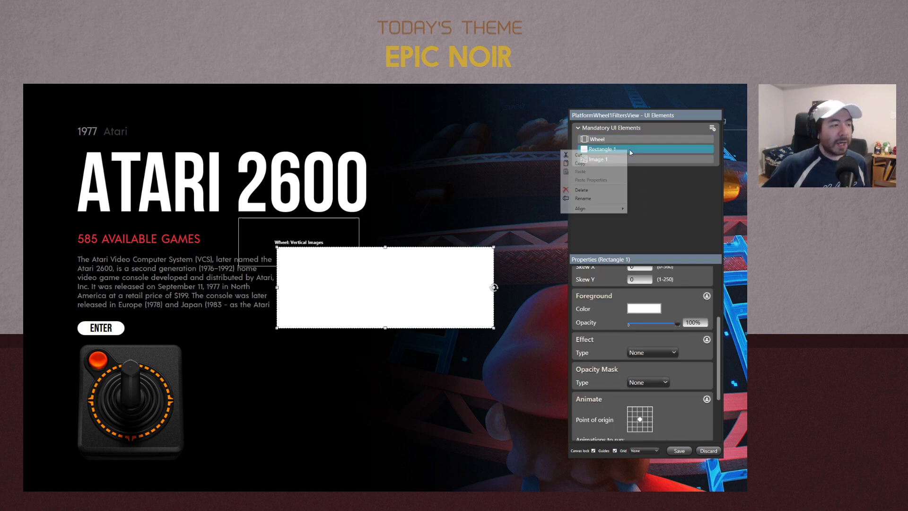
pyautogui.click(598, 190)
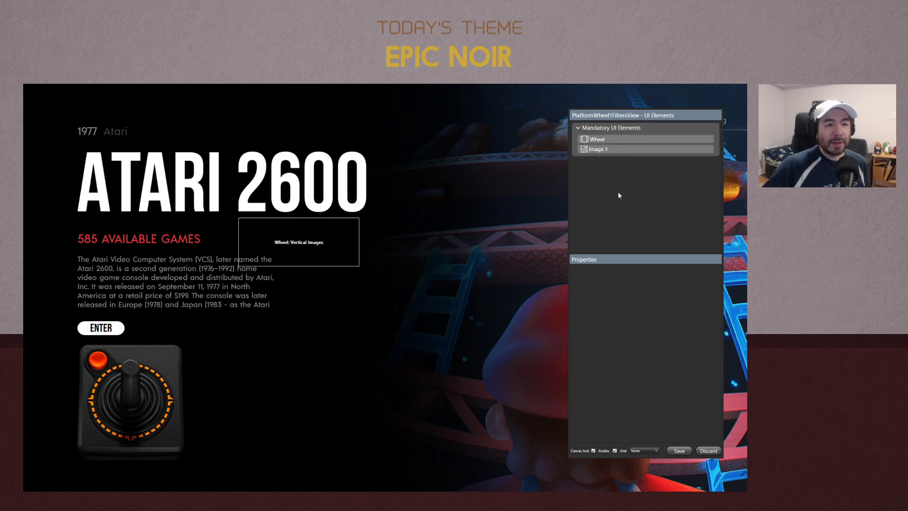
# Set the wheel's Camera ZPosition to 0, Item and Selected ZPosition to -10, Visible count to -3, Page size to 0 and Rotation to -360
pyautogui.click(615, 139)
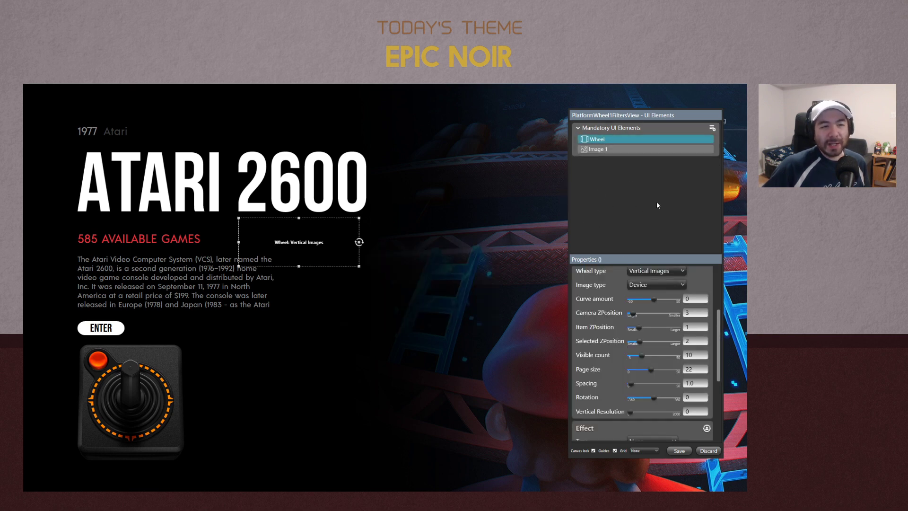
pyautogui.scroll(1, 709, 278)
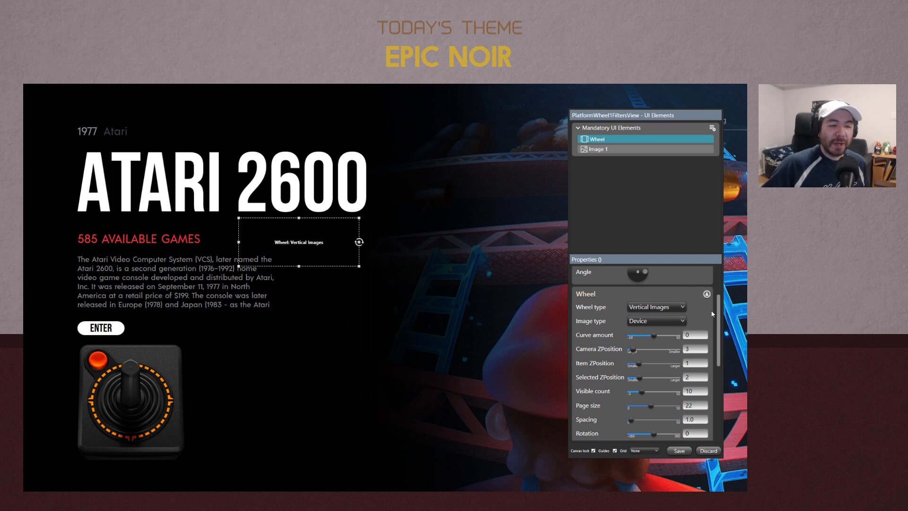
pyautogui.scroll(-4, 711, 319)
pyautogui.scroll(4, 712, 322)
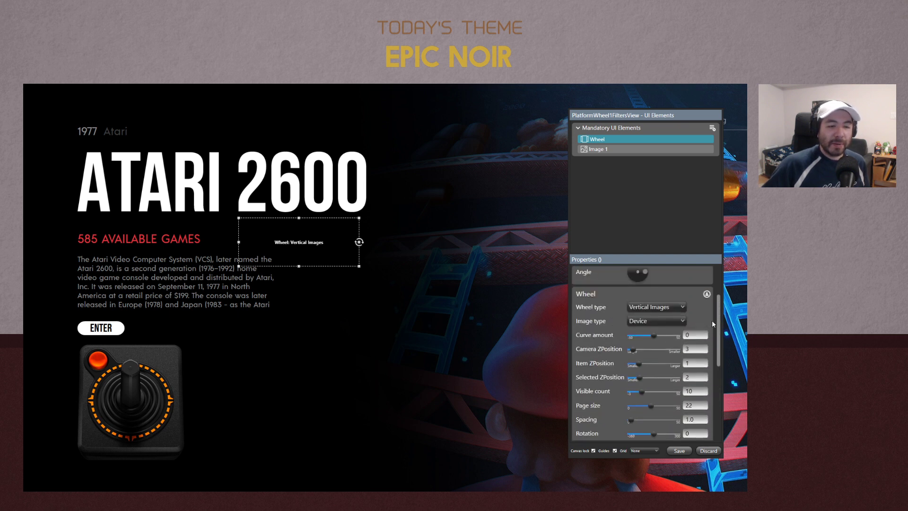
pyautogui.scroll(1, 711, 323)
pyautogui.scroll(-4, 710, 330)
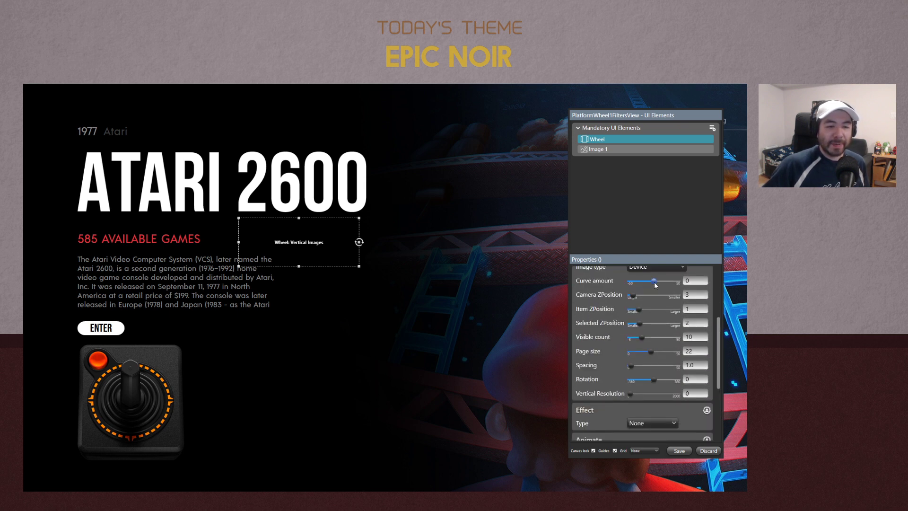
pyautogui.moveTo(655, 283); pyautogui.dragTo(655, 285)
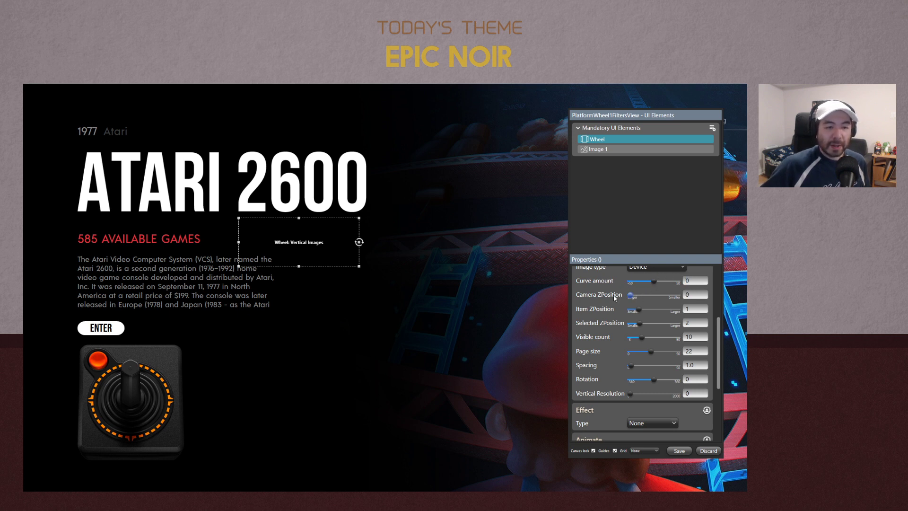
pyautogui.moveTo(637, 325); pyautogui.dragTo(648, 353)
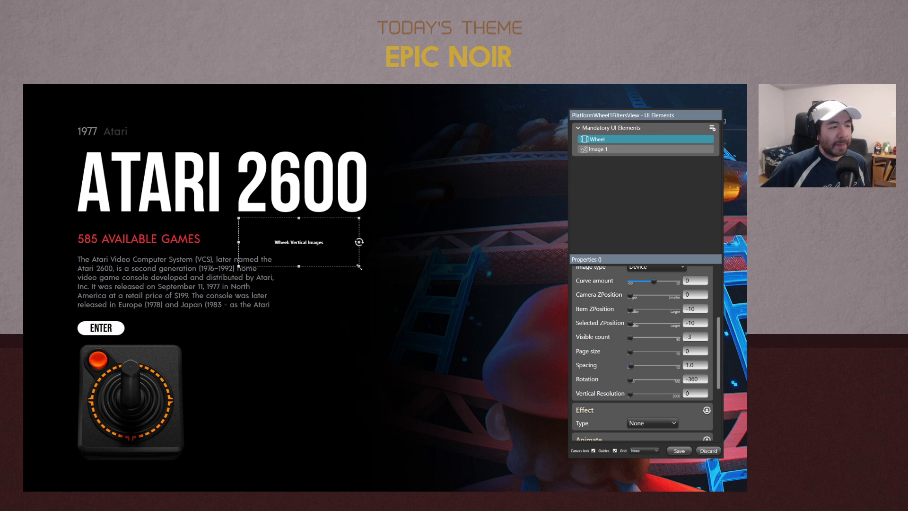
# Shrink the wheel to 8 by 8 and set its X Position and Y Position to 0
pyautogui.moveTo(359, 267); pyautogui.dragTo(238, 217)
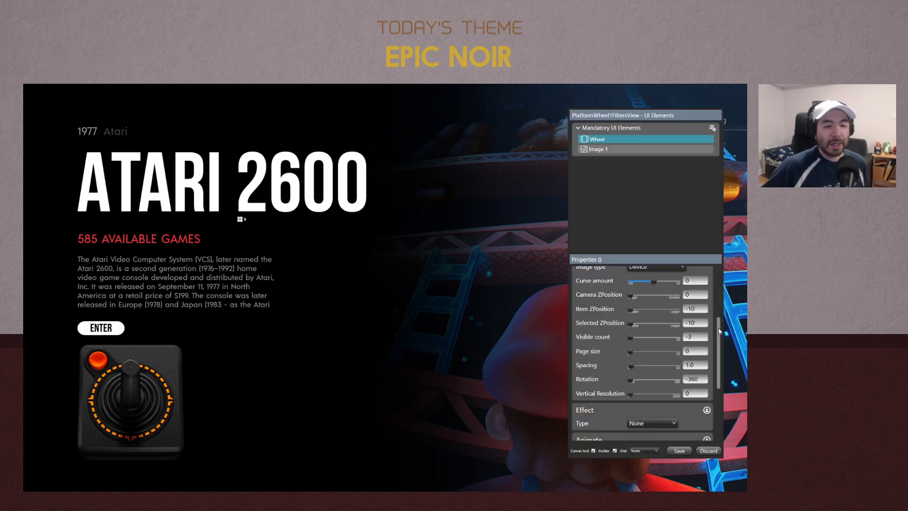
pyautogui.scroll(5, 720, 331)
pyautogui.click(630, 287)
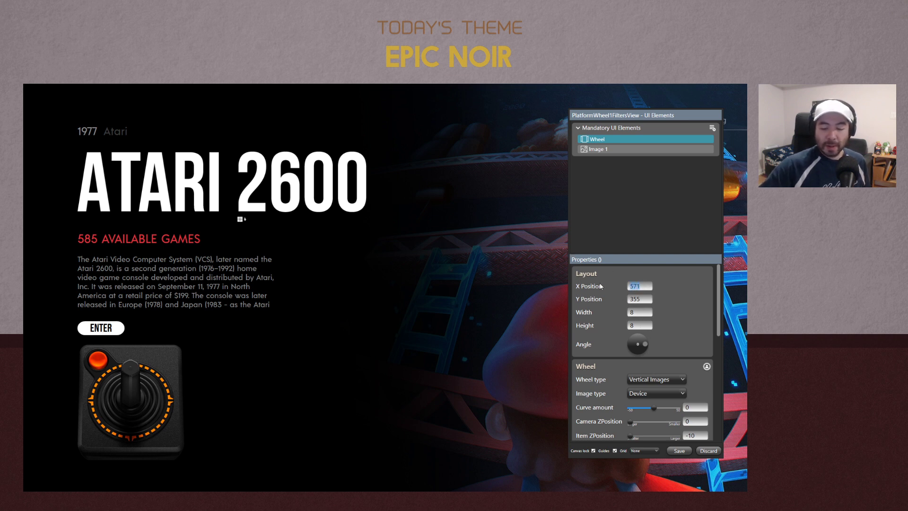
pyautogui.write('0')
pyautogui.press('Return')
pyautogui.press('Tab')
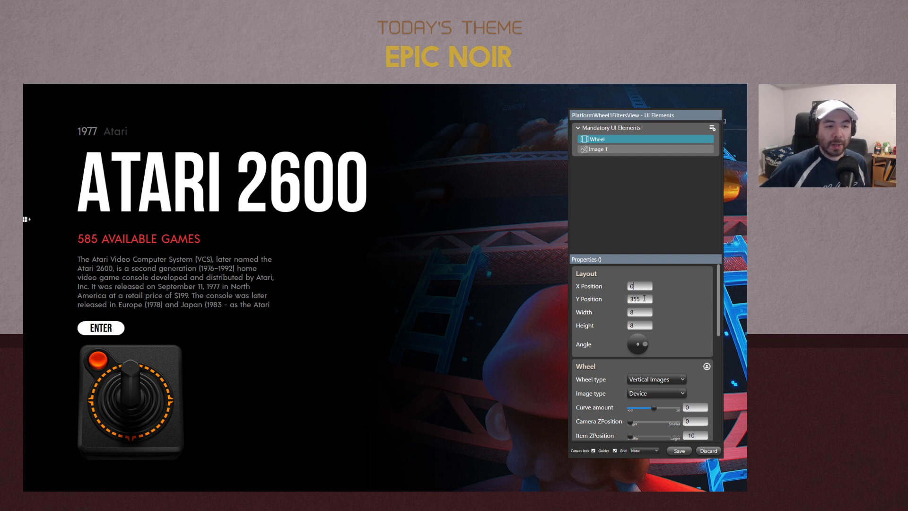
pyautogui.write('0')
pyautogui.press('Return')
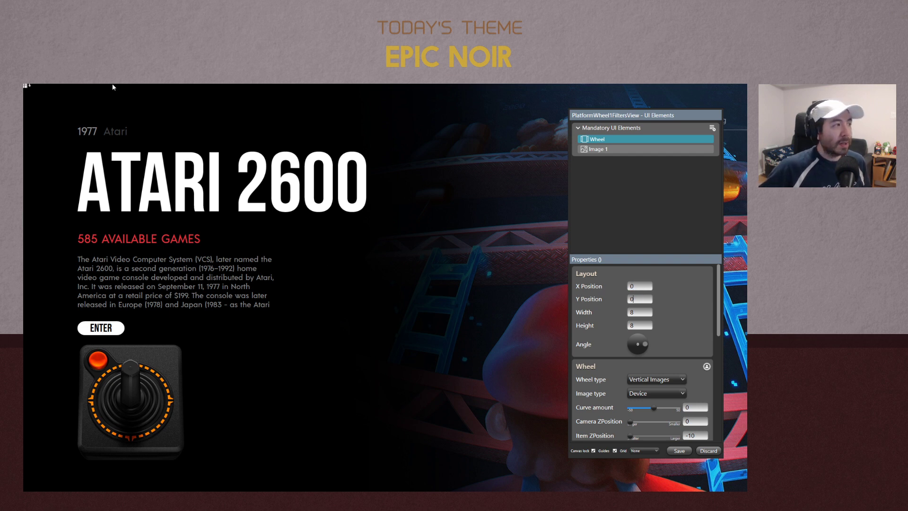
pyautogui.click(446, 334)
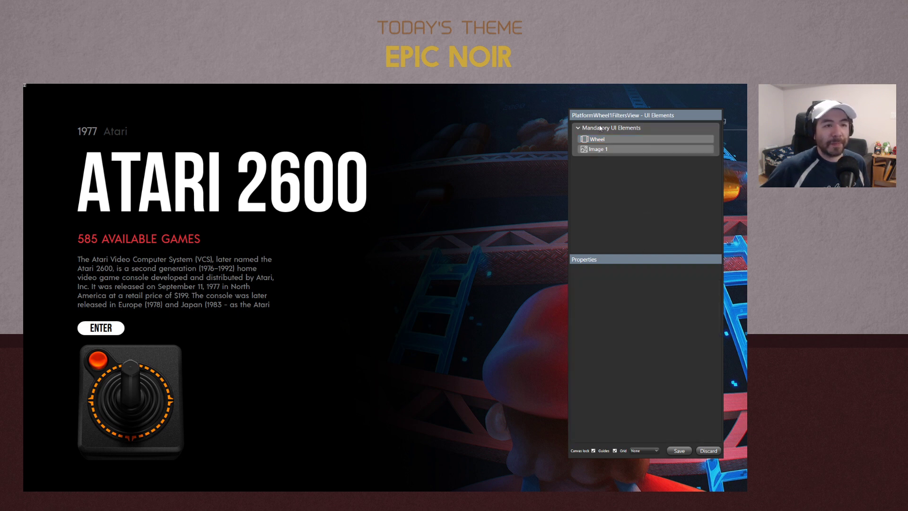
# Add a Release Date element beside the ATARI 2600 title, about 384 wide and 130 high, with its text centered vertically
pyautogui.click(607, 140)
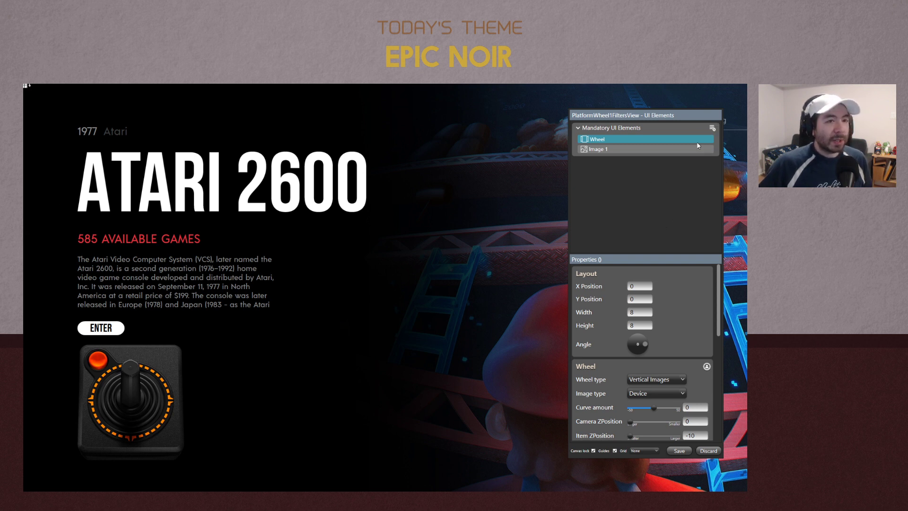
pyautogui.click(713, 128)
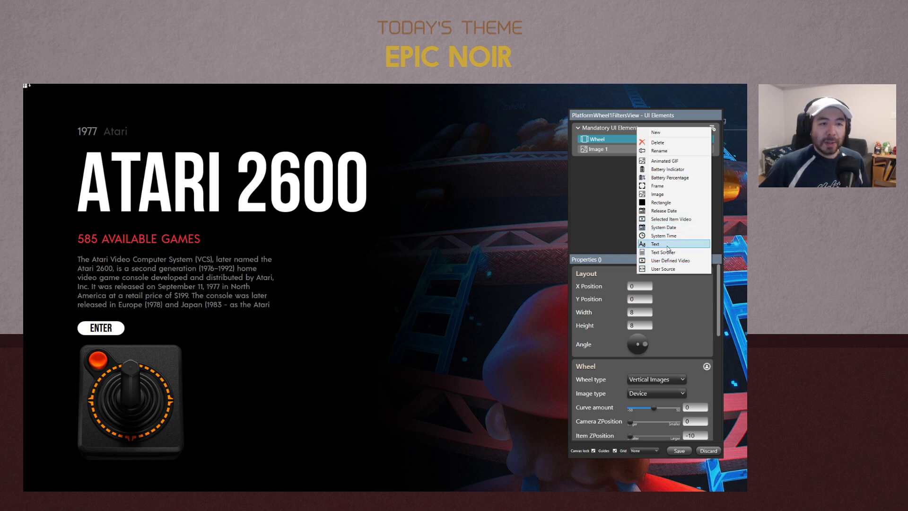
pyautogui.click(666, 212)
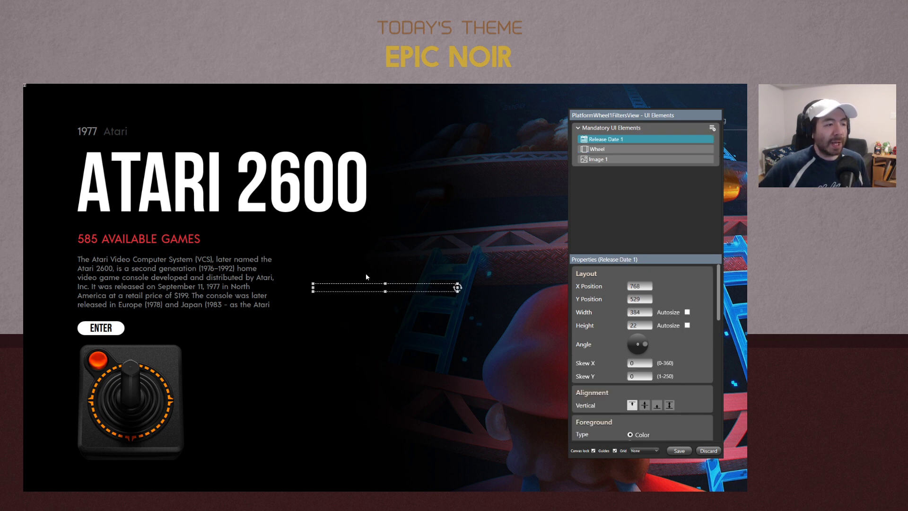
pyautogui.click(386, 284)
pyautogui.click(389, 288)
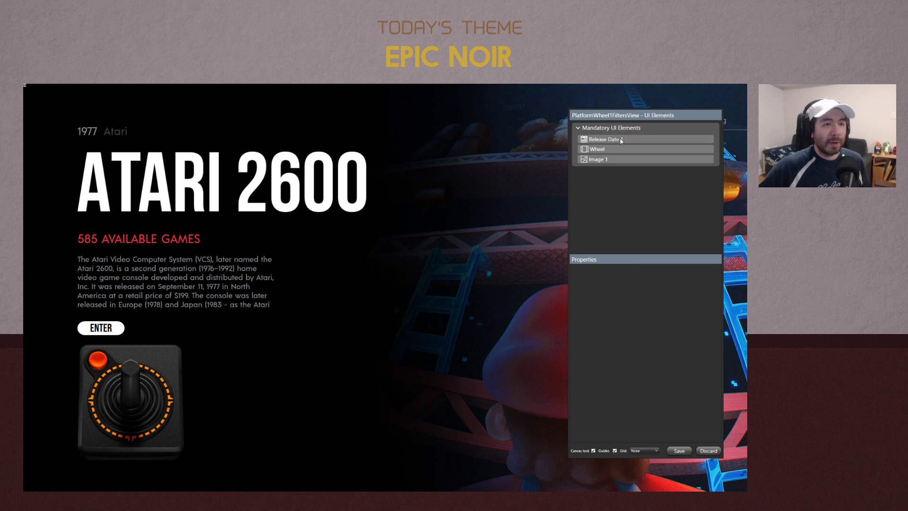
pyautogui.moveTo(386, 284); pyautogui.dragTo(452, 160)
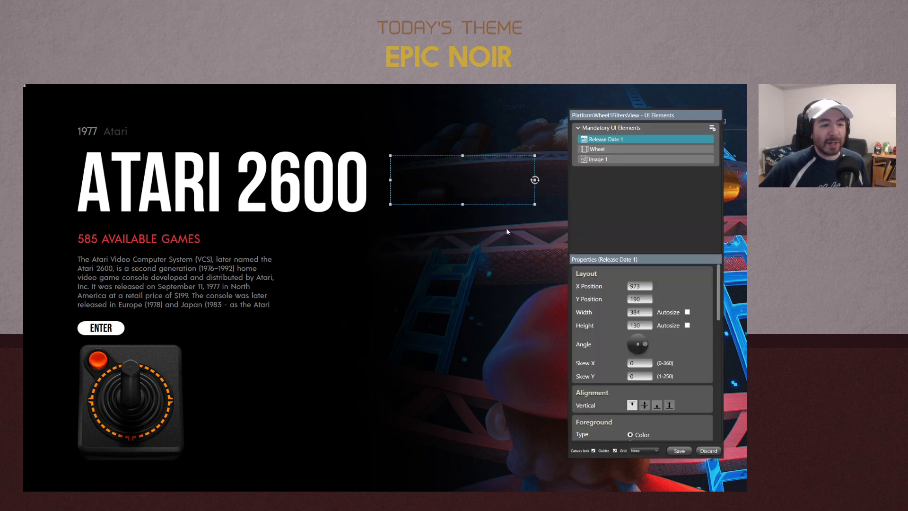
pyautogui.moveTo(722, 296); pyautogui.dragTo(734, 317)
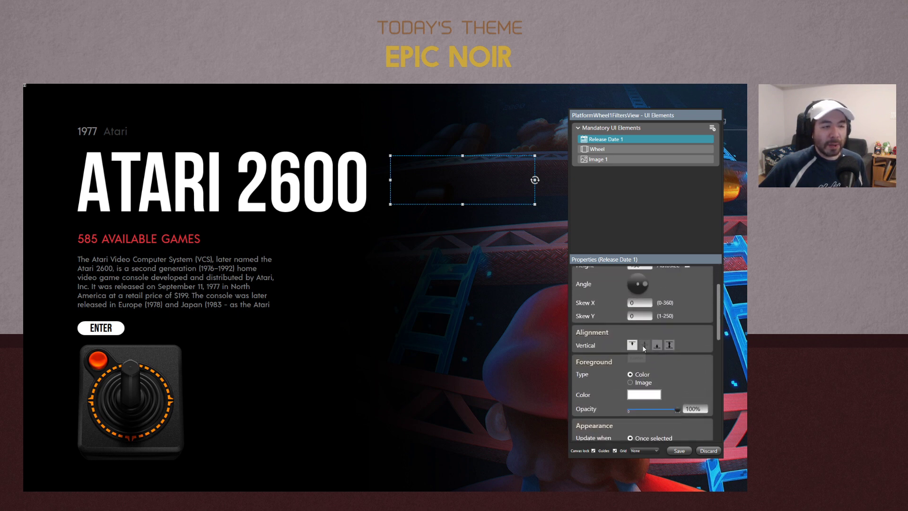
# Sample the color of the reference 1977 text and set the Release Date's foreground color to 888888
pyautogui.moveTo(717, 316); pyautogui.dragTo(718, 339)
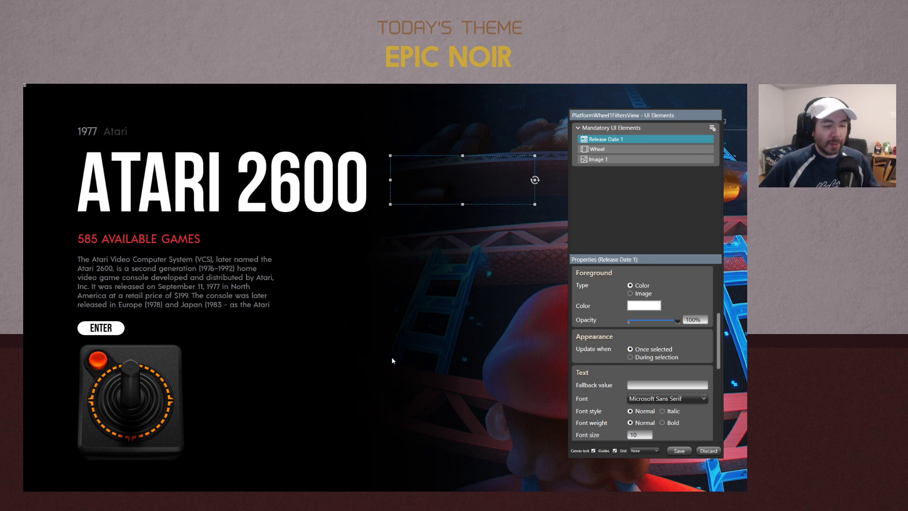
pyautogui.press('super')
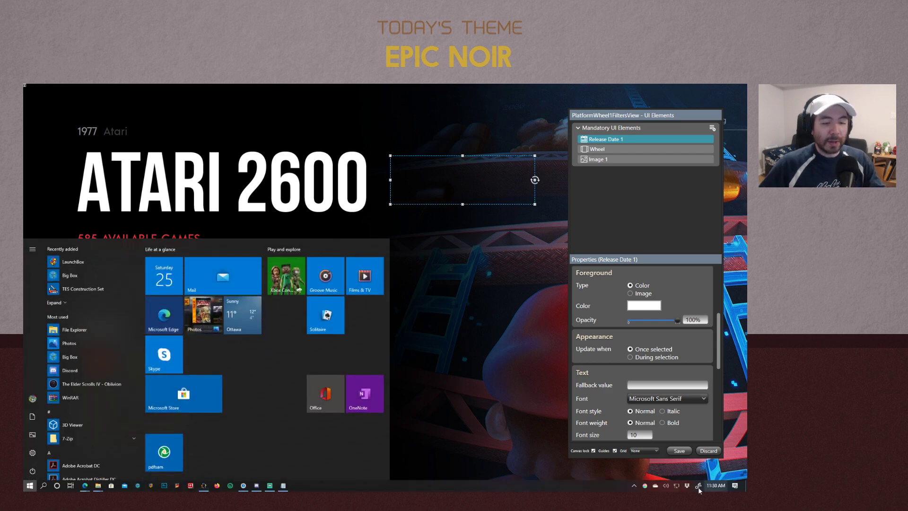
pyautogui.click(646, 487)
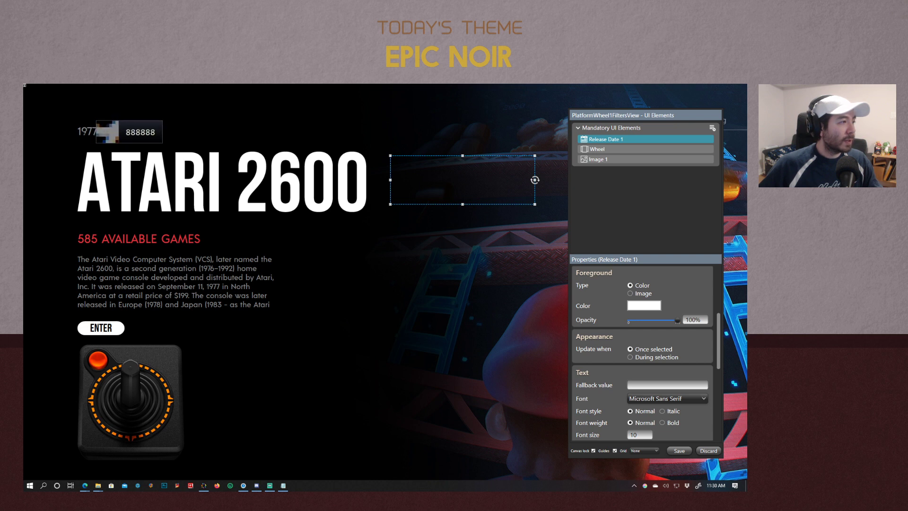
pyautogui.click(85, 134)
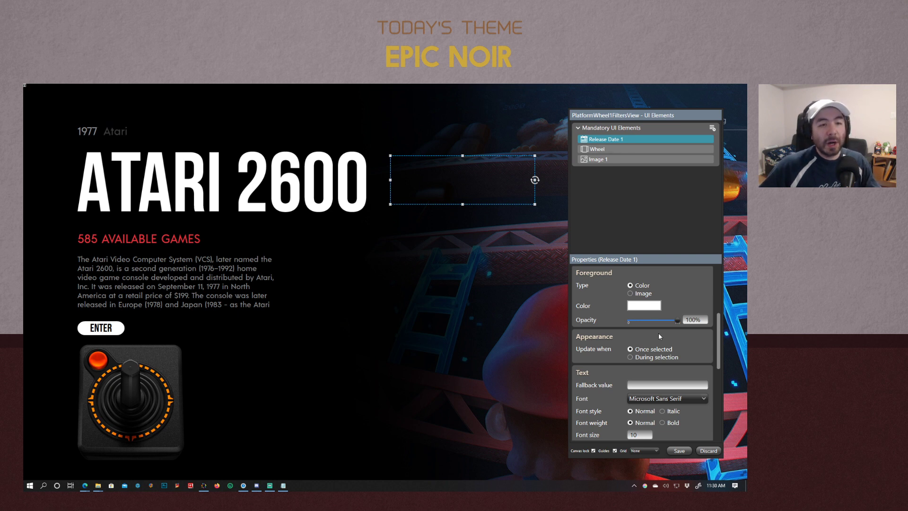
pyautogui.click(649, 308)
pyautogui.moveTo(583, 351); pyautogui.dragTo(549, 350)
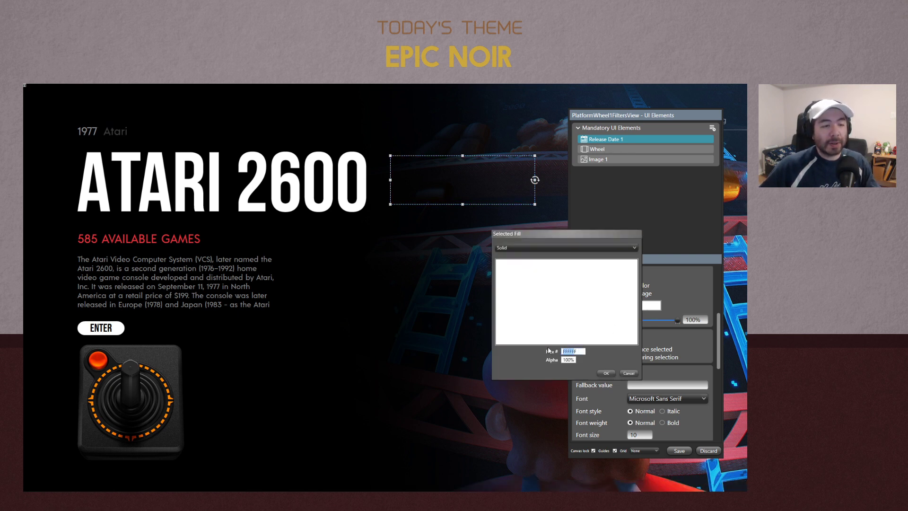
pyautogui.write('888888')
pyautogui.press('Return')
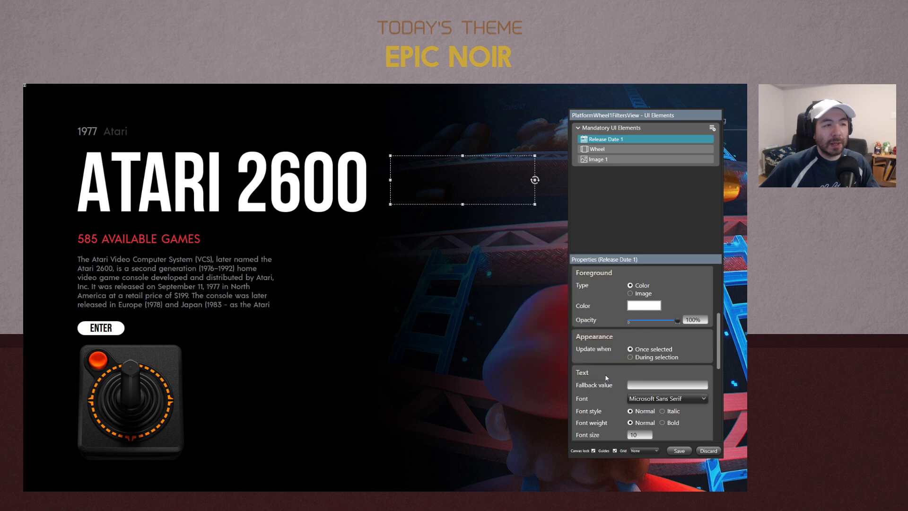
# Give the Release Date the fallback value 19xx in Acre Medium at font size 20
pyautogui.scroll(-3, 681, 350)
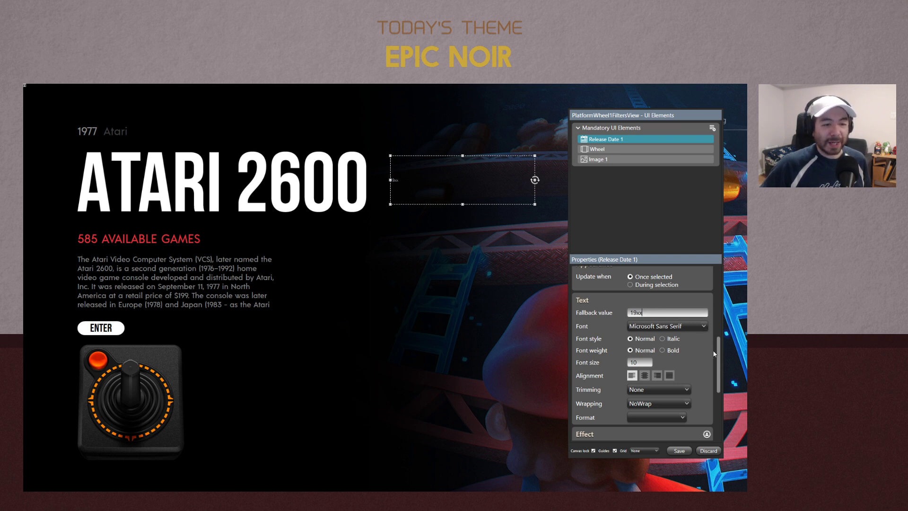
pyautogui.scroll(-1, 721, 359)
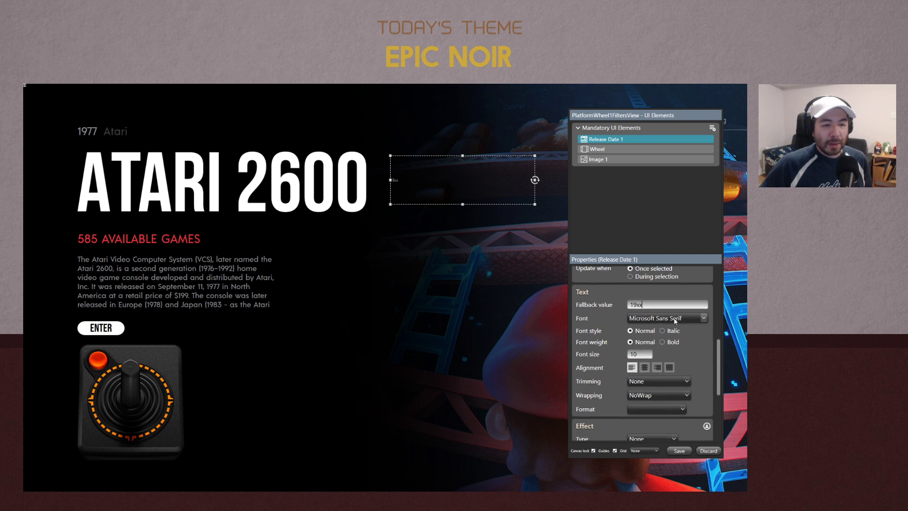
pyautogui.click(650, 319)
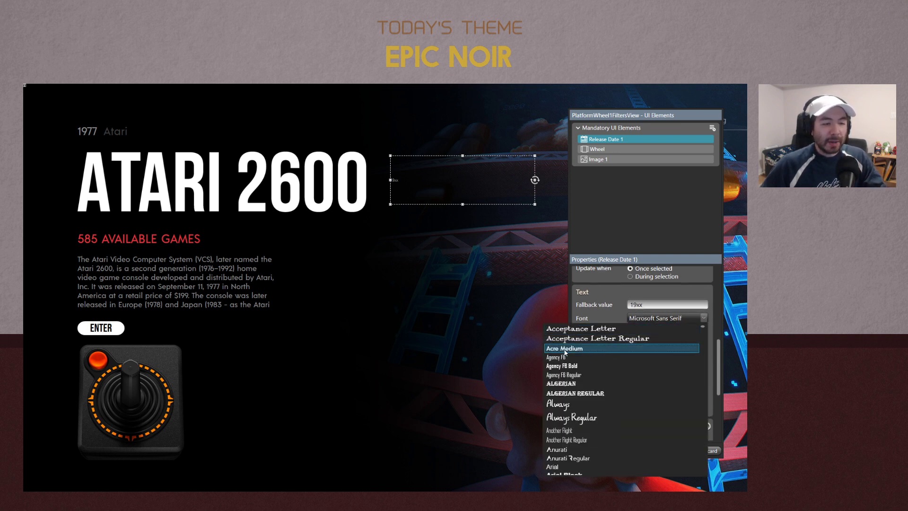
pyautogui.click(565, 349)
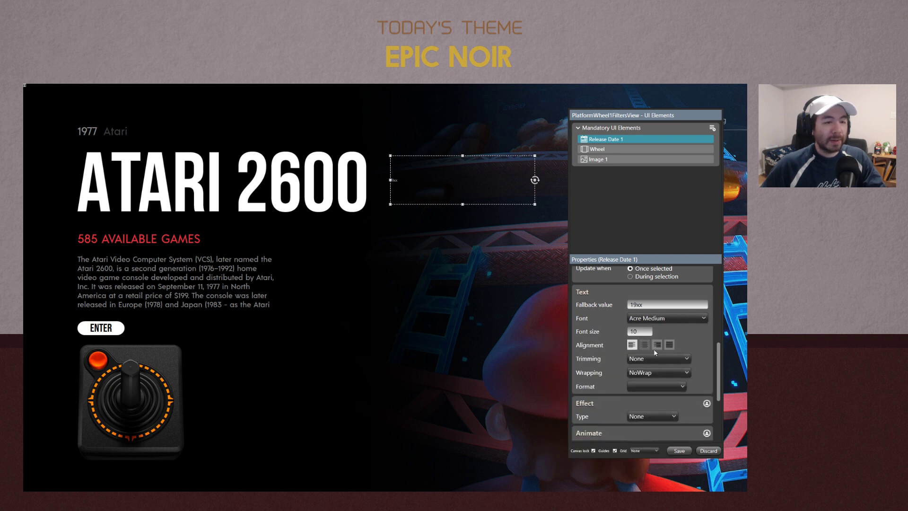
pyautogui.doubleClick(639, 331)
pyautogui.write('20')
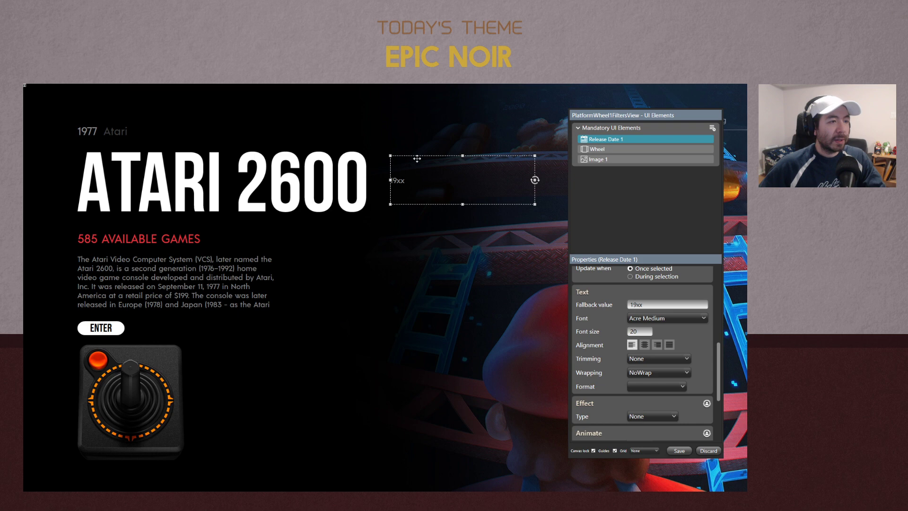
# Move the Release Date over the reference 1977, shrink its box to fit the year, and set the font size to 30
pyautogui.moveTo(416, 161); pyautogui.dragTo(149, 137)
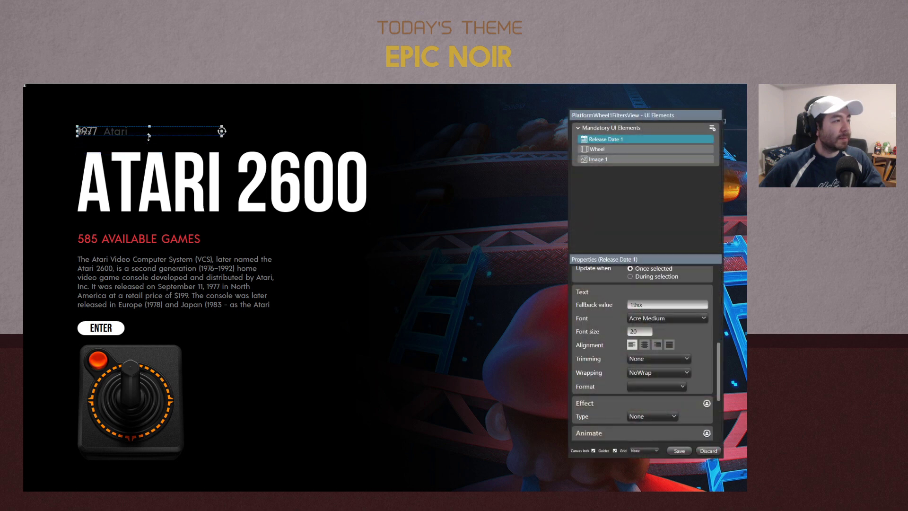
pyautogui.moveTo(222, 131); pyautogui.dragTo(103, 130)
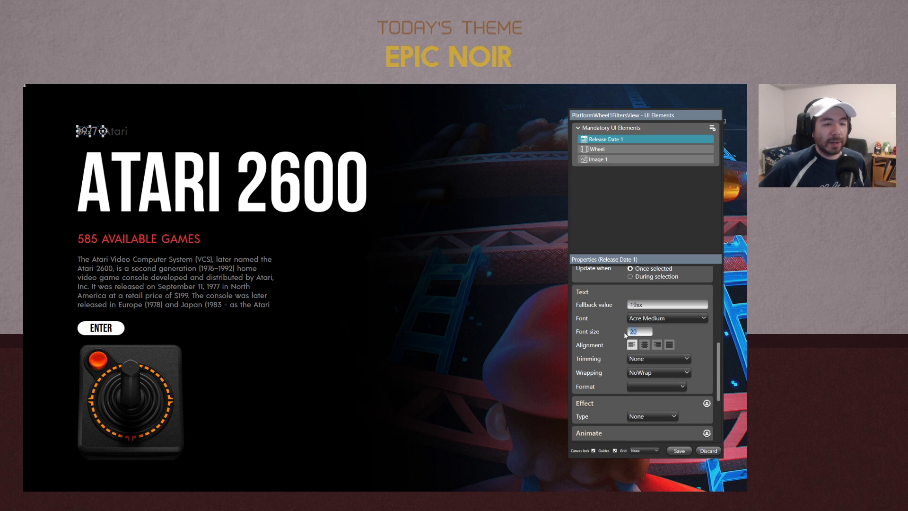
pyautogui.write('2')
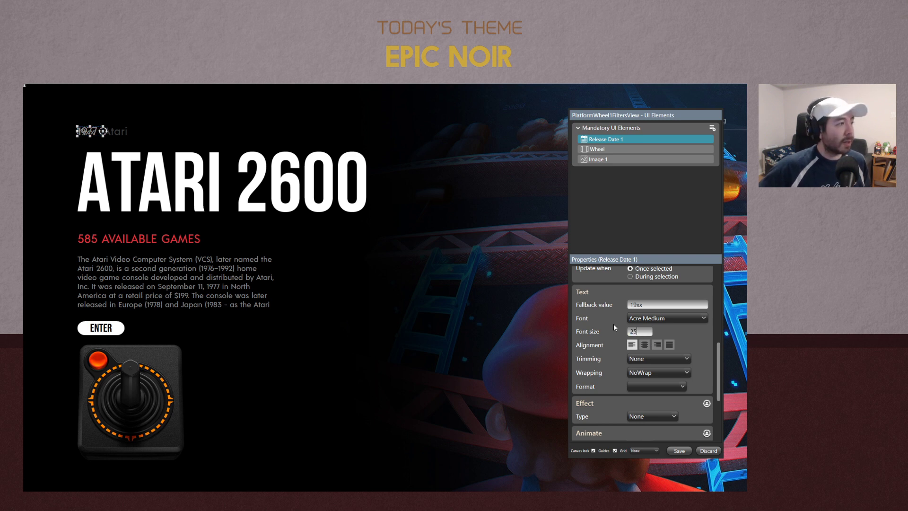
pyautogui.moveTo(646, 333); pyautogui.dragTo(590, 332)
pyautogui.write('30')
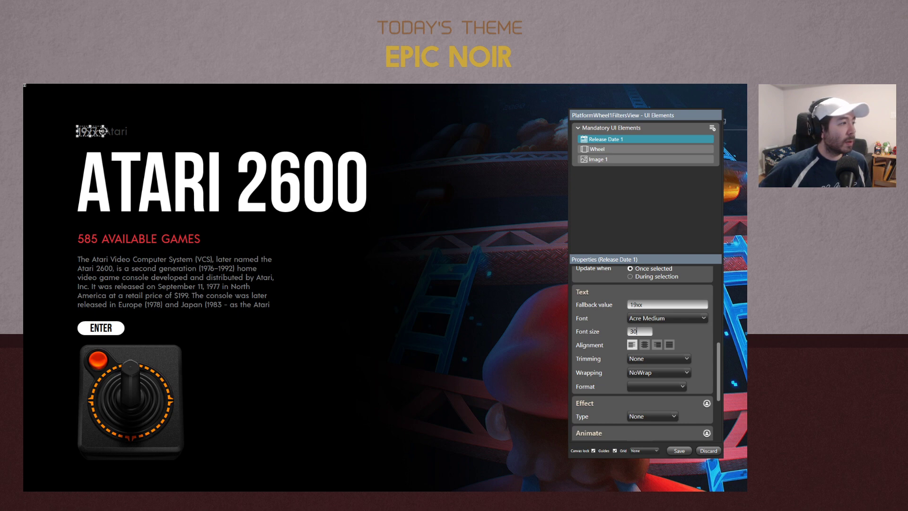
# Place the Release Date just above the reference 1977 for comparison and line up their starting edges
pyautogui.moveTo(98, 131); pyautogui.dragTo(93, 125)
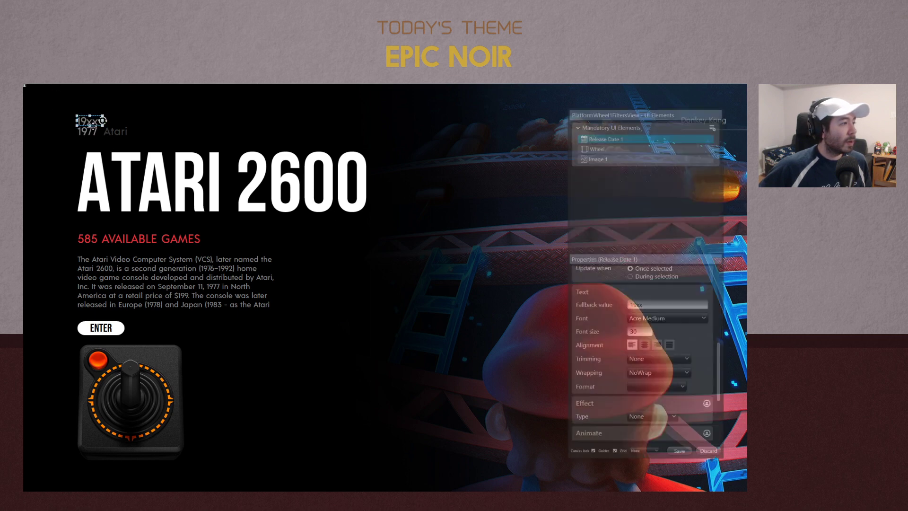
pyautogui.click(252, 134)
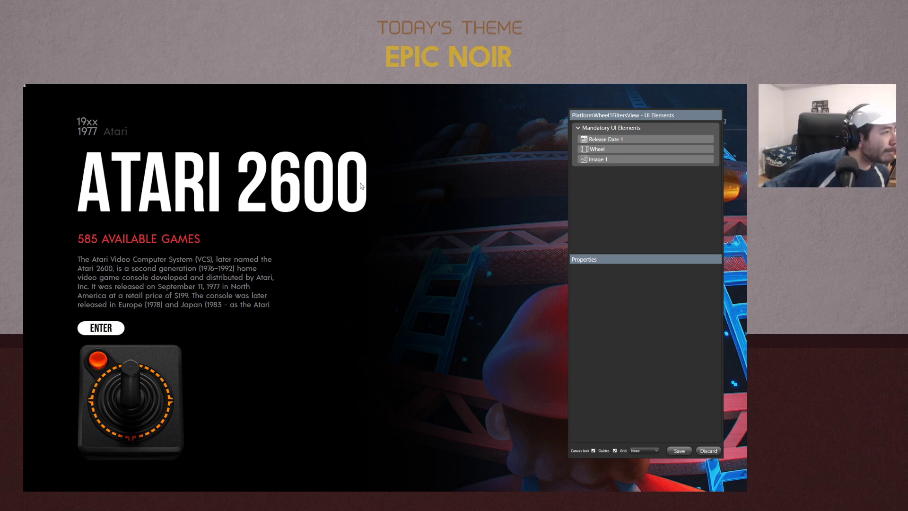
pyautogui.click(89, 122)
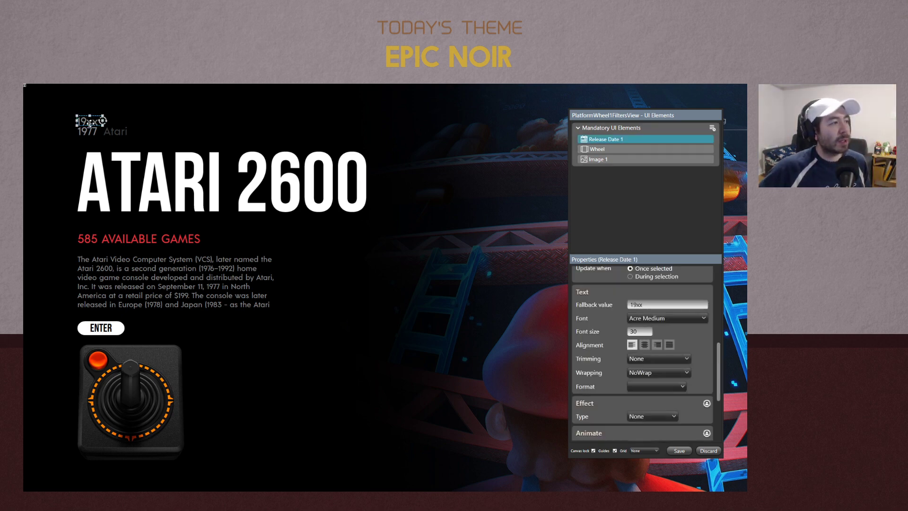
pyautogui.moveTo(90, 123); pyautogui.dragTo(92, 123)
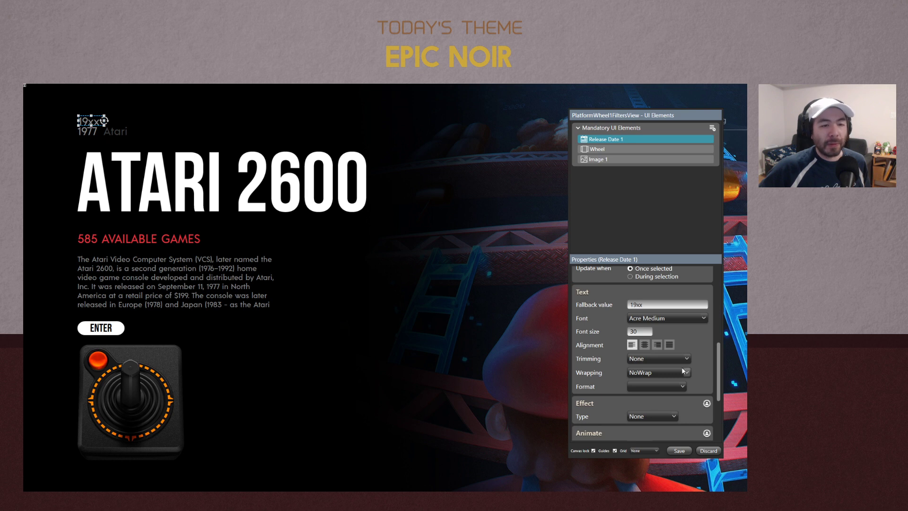
# Try font size 32 for the Release Date, then settle on 31
pyautogui.doubleClick(640, 331)
pyautogui.write('32')
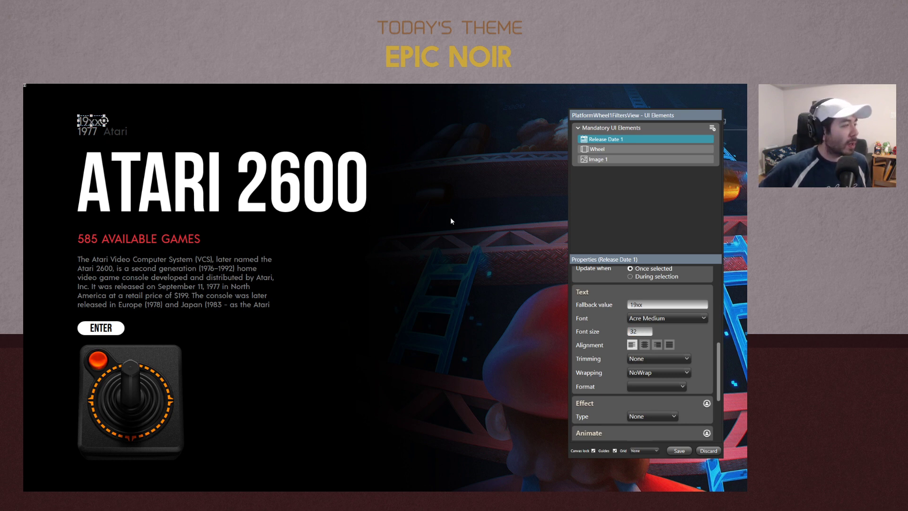
pyautogui.moveTo(649, 332); pyautogui.dragTo(590, 331)
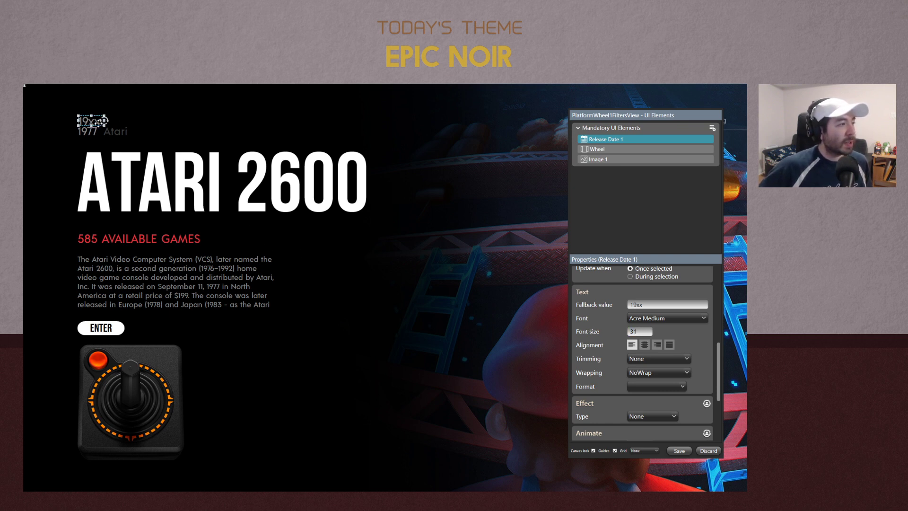
# Nudge the Release Date down until it sits exactly over the reference 1977, and check the overlap with it deselected
pyautogui.press('Down')
pyautogui.press('Down')
pyautogui.press('Down')
pyautogui.press('Down')
pyautogui.press('Down')
pyautogui.press('Down')
pyautogui.press('Down')
pyautogui.press('Down')
pyautogui.press('Down')
pyautogui.press('Down')
pyautogui.press('Down')
pyautogui.press('Down')
pyautogui.press('Down')
pyautogui.press('Down')
pyautogui.press('Down')
pyautogui.press('Down')
pyautogui.press('Down')
pyautogui.press('Down')
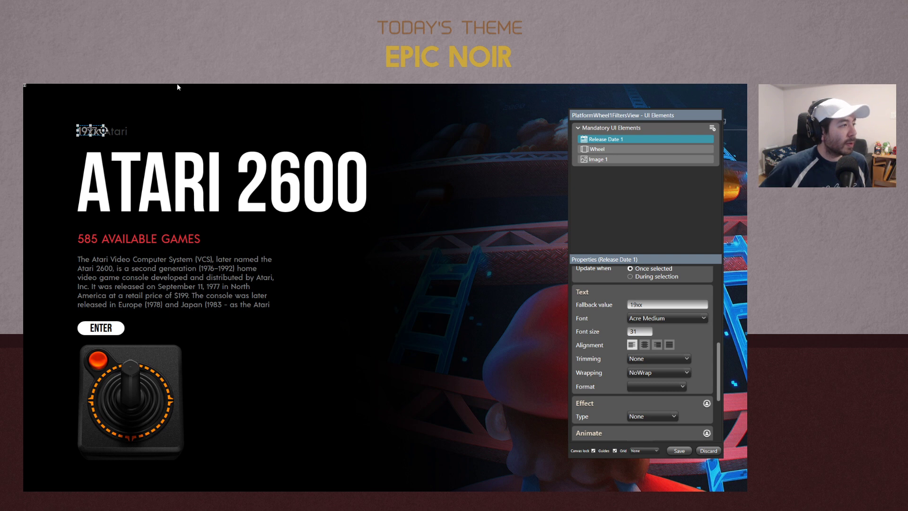
pyautogui.click(183, 101)
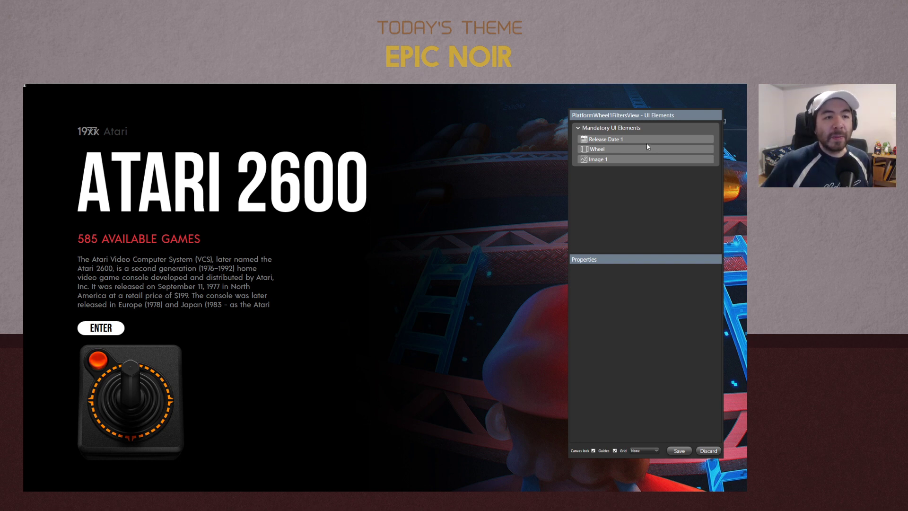
pyautogui.click(618, 139)
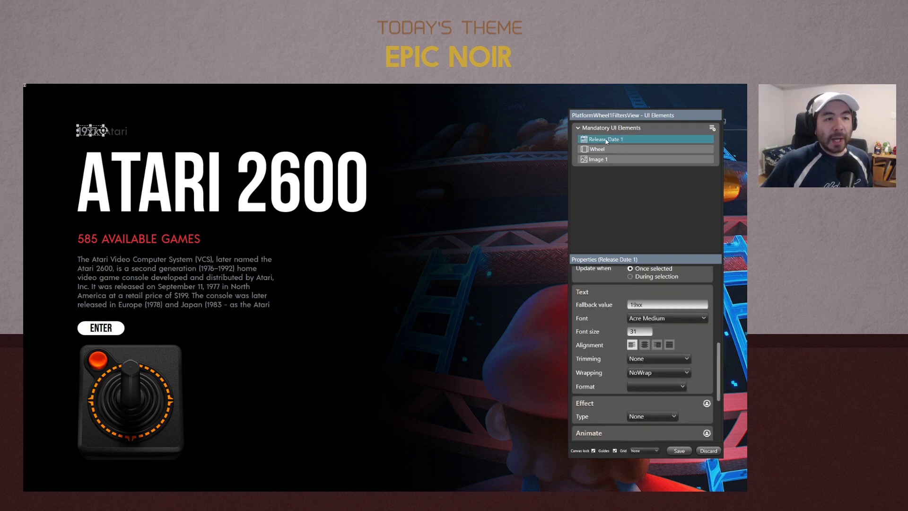
# Rename the Release Date 1 element as Platform Release Date and deselect it
pyautogui.doubleClick(606, 140)
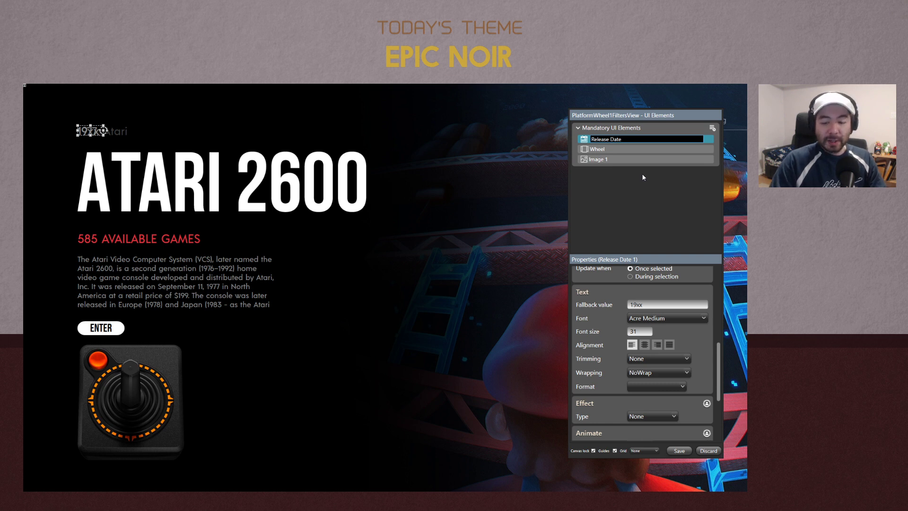
pyautogui.write('Platform')
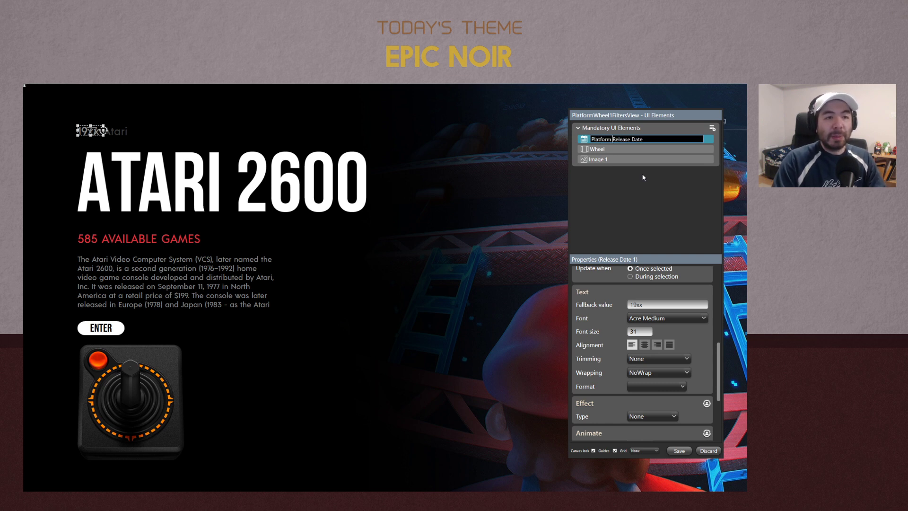
pyautogui.press('Return')
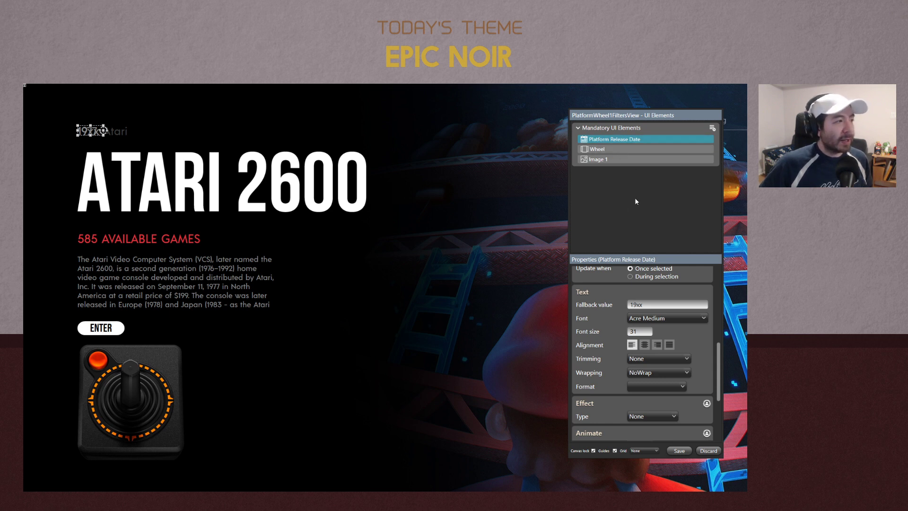
pyautogui.click(157, 134)
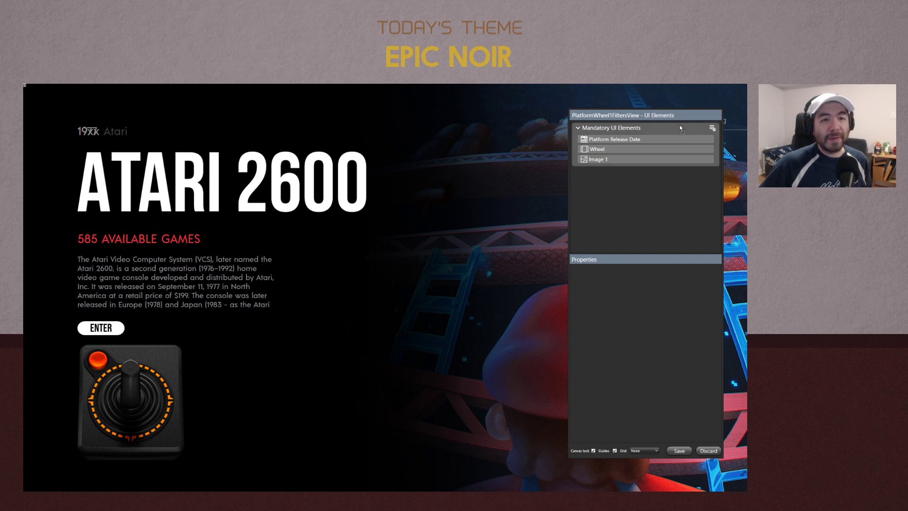
# Add a Text element to the platform view and make it display the Platform developer metadata
pyautogui.click(712, 129)
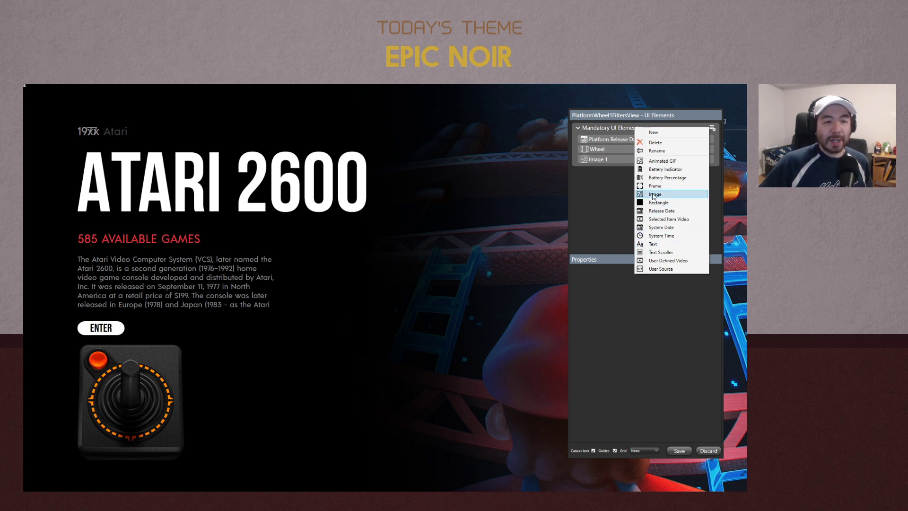
pyautogui.click(655, 245)
pyautogui.scroll(2, 710, 305)
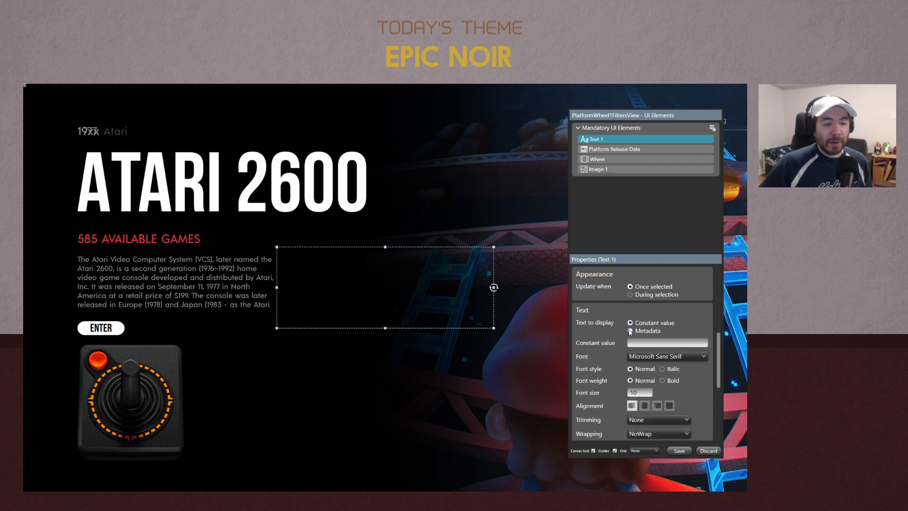
pyautogui.click(631, 331)
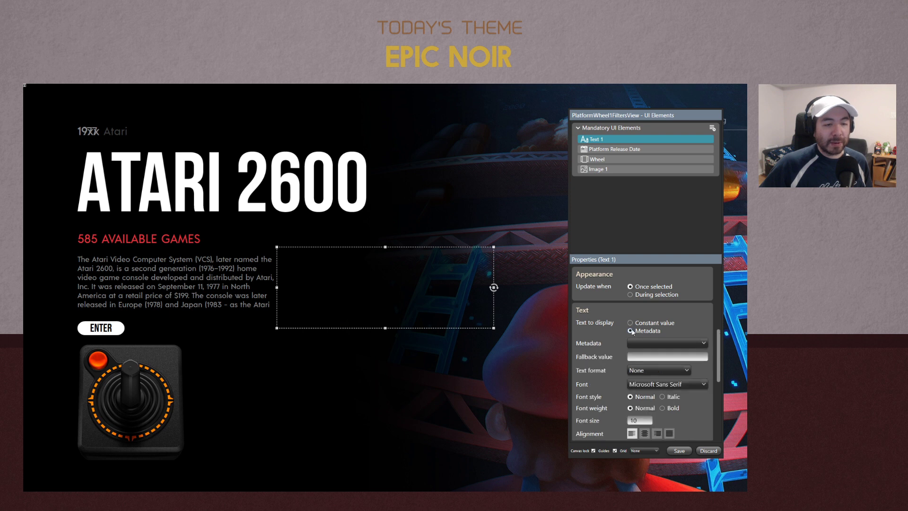
pyautogui.click(660, 343)
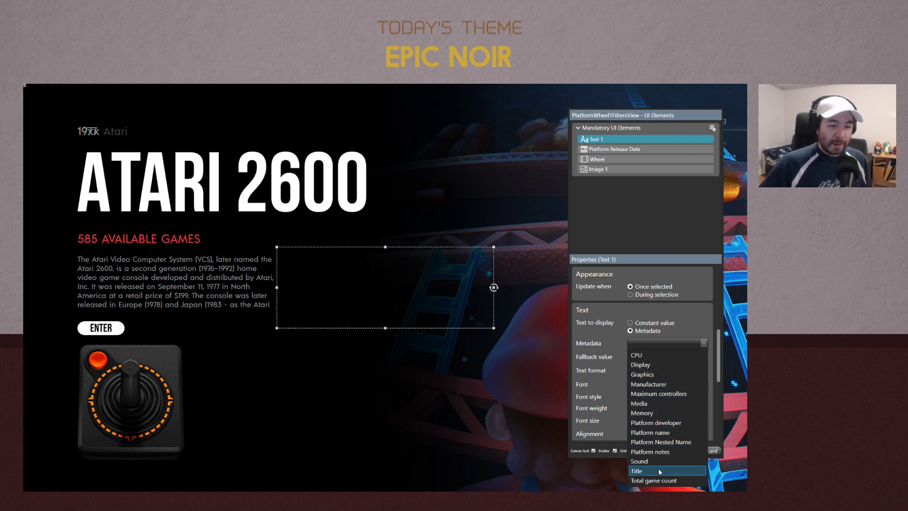
pyautogui.click(668, 426)
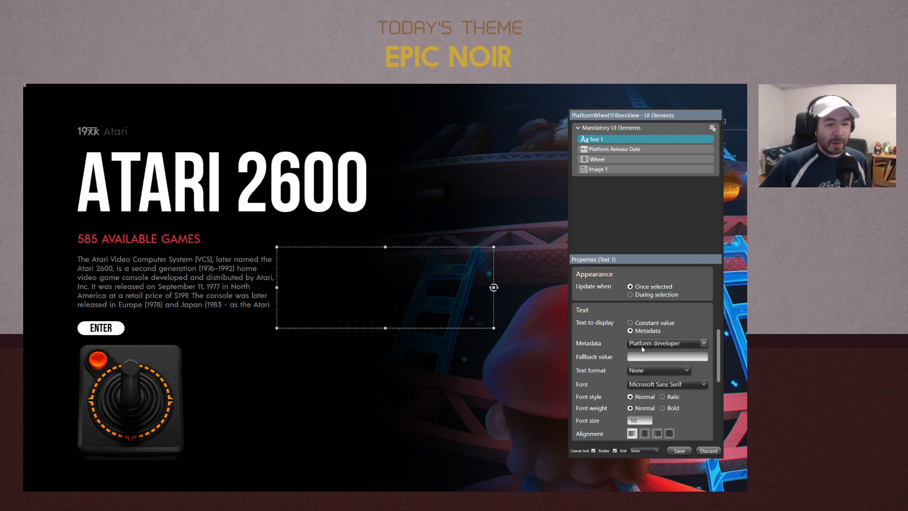
pyautogui.scroll(-2, 719, 361)
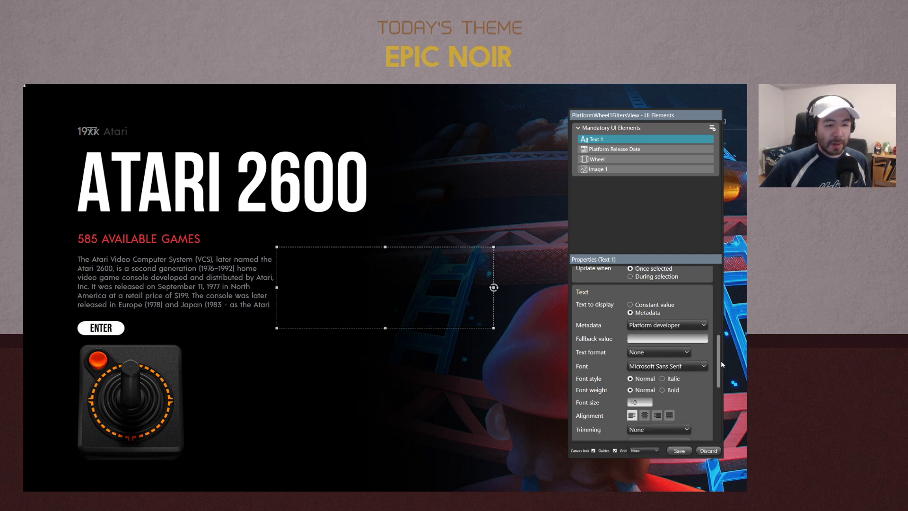
pyautogui.click(653, 348)
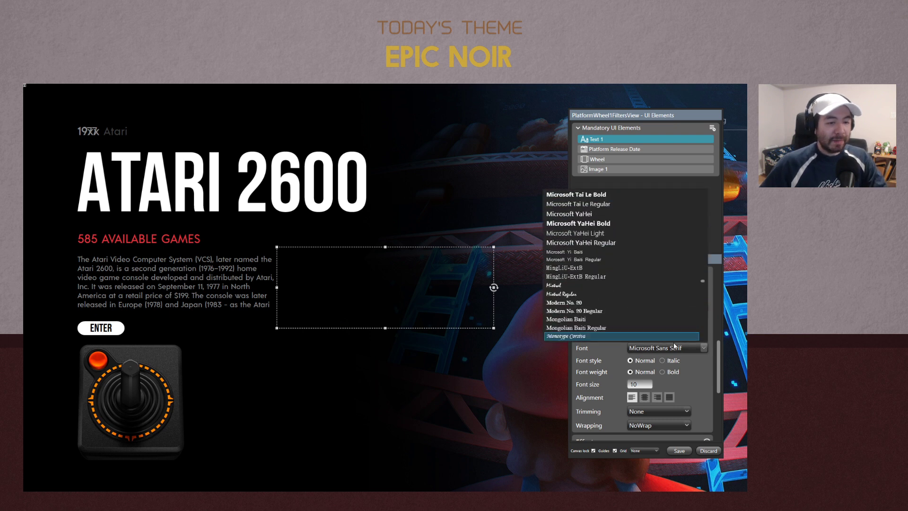
pyautogui.click(715, 366)
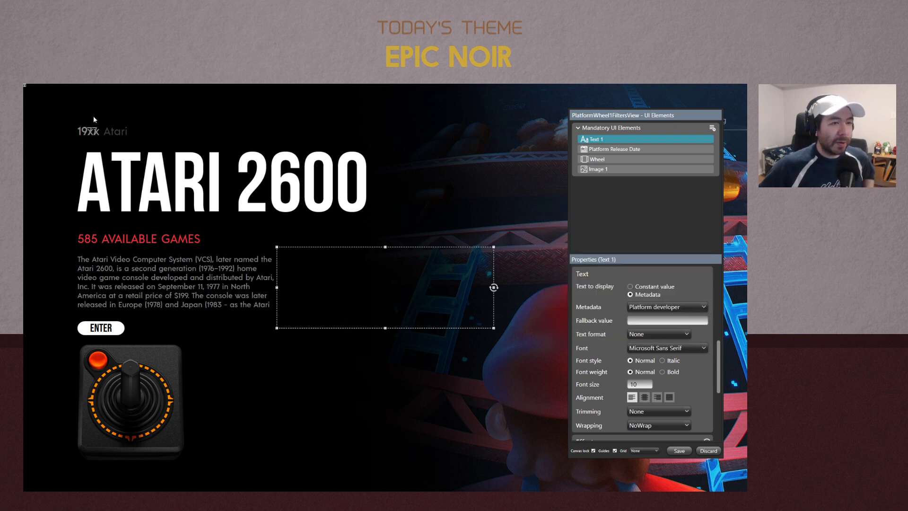
# Copy the Platform Release Date and paste its foreground properties onto the new text element
pyautogui.click(87, 132)
pyautogui.rightClick(87, 132)
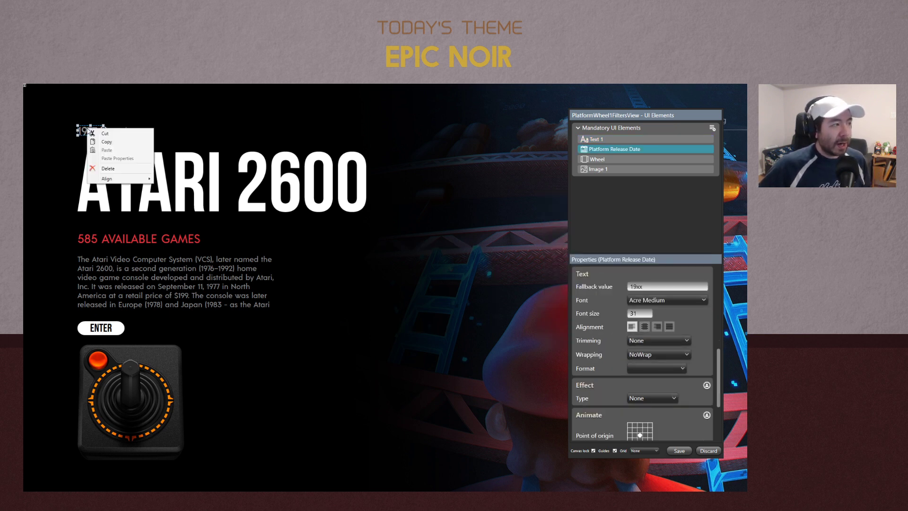
pyautogui.click(106, 140)
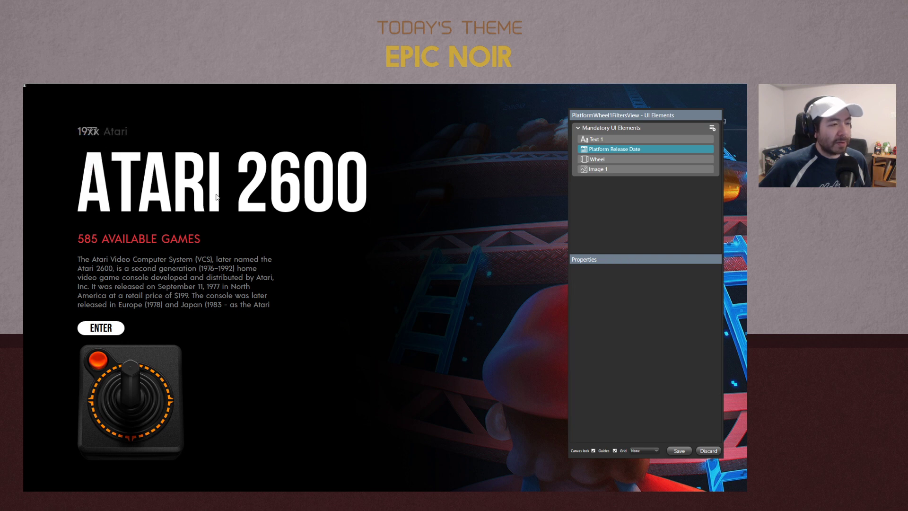
pyautogui.click(422, 290)
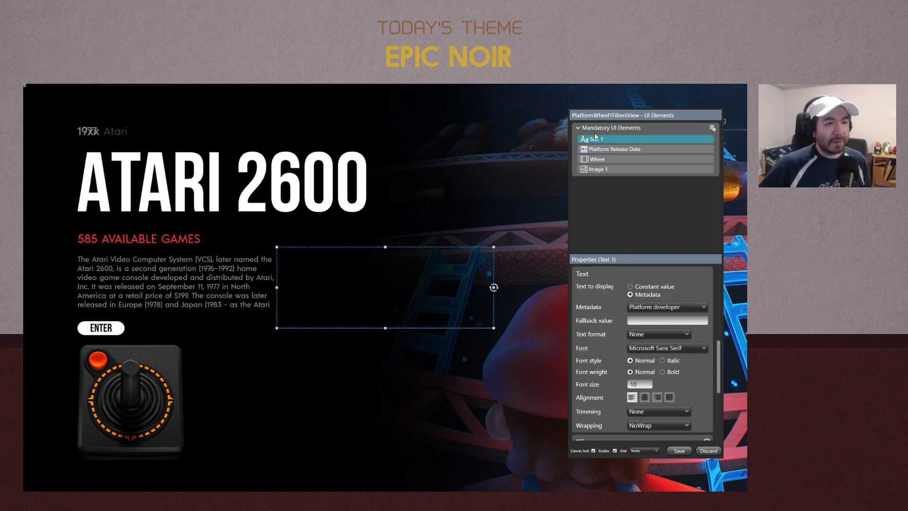
pyautogui.rightClick(357, 283)
pyautogui.moveTo(337, 316)
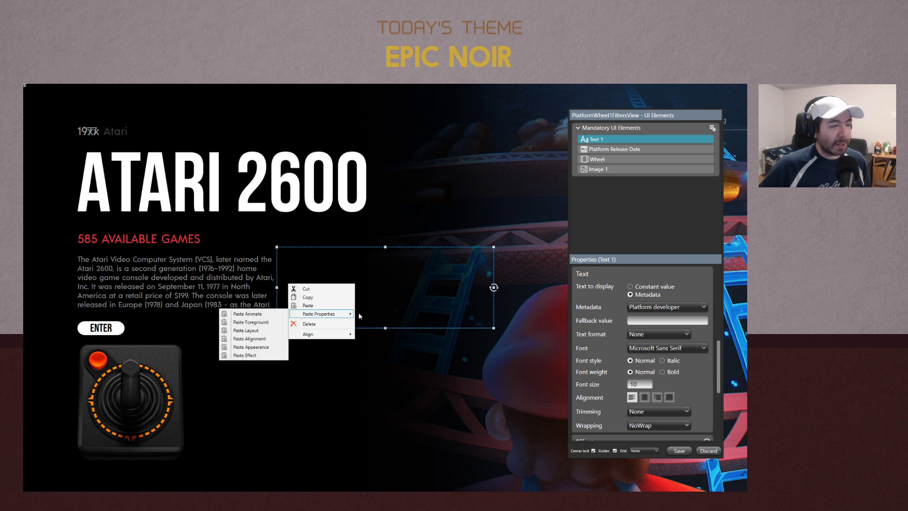
pyautogui.click(258, 324)
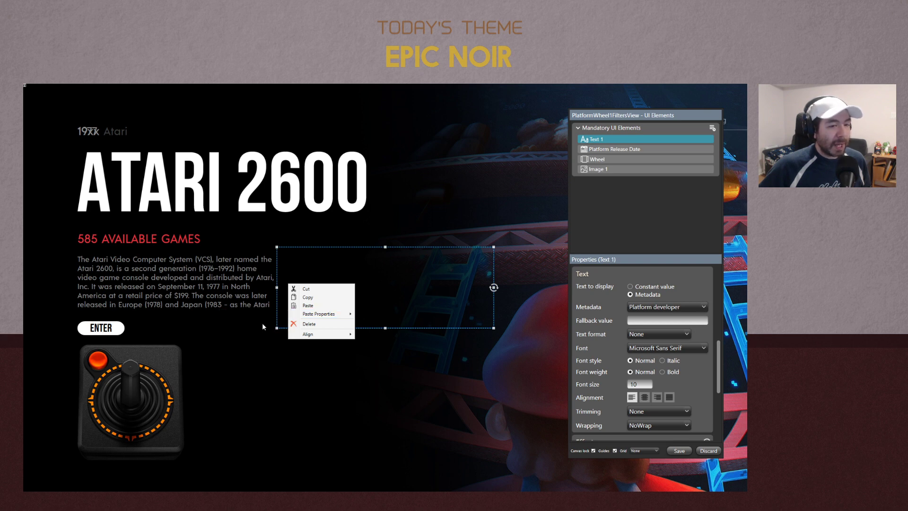
pyautogui.scroll(4, 588, 352)
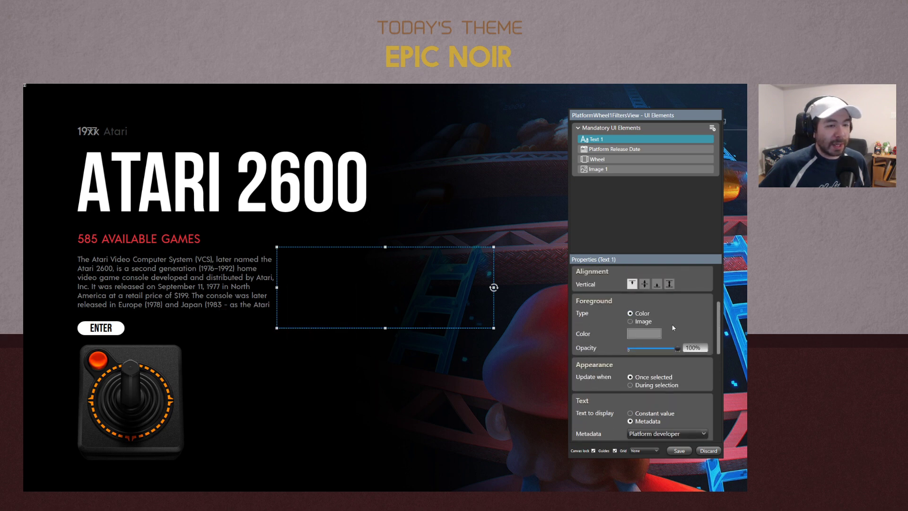
# Paste the copied layout, alignment and appearance properties of the Platform Release Date onto the new text element
pyautogui.rightClick(328, 278)
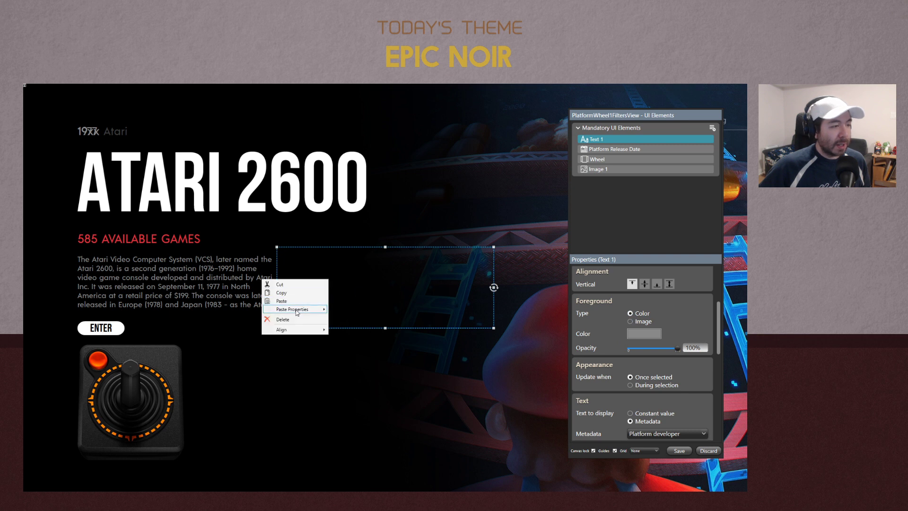
pyautogui.moveTo(295, 312)
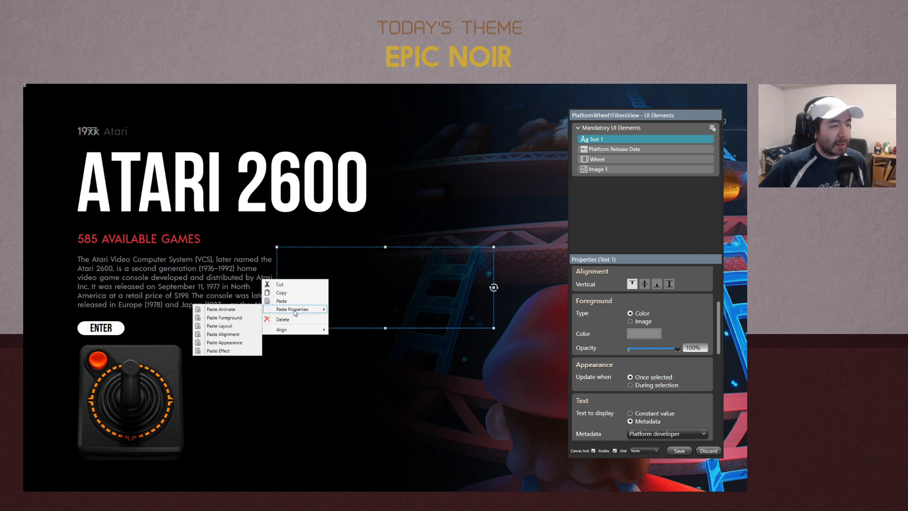
pyautogui.click(227, 327)
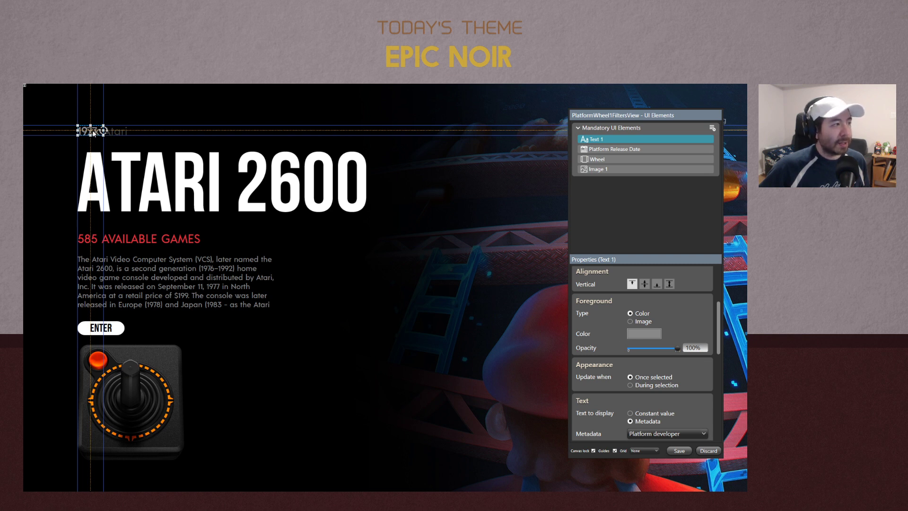
pyautogui.rightClick(95, 132)
pyautogui.moveTo(90, 161)
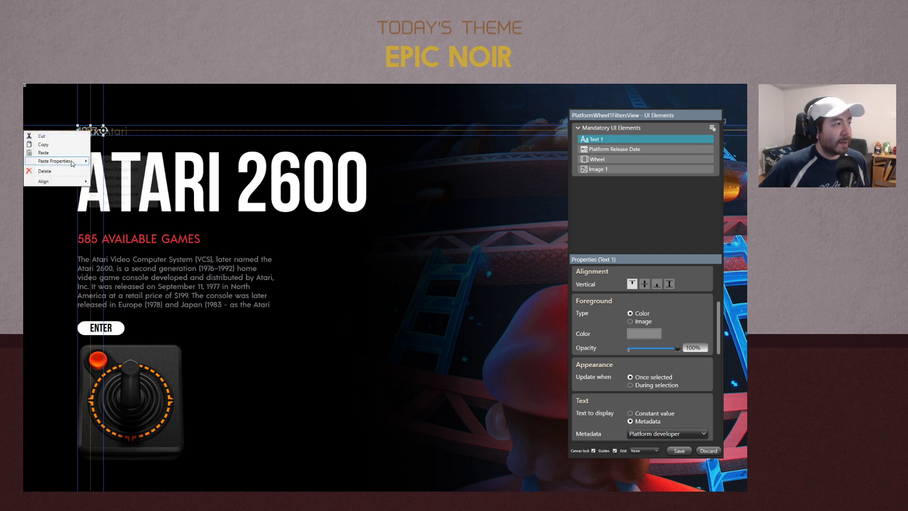
pyautogui.click(126, 186)
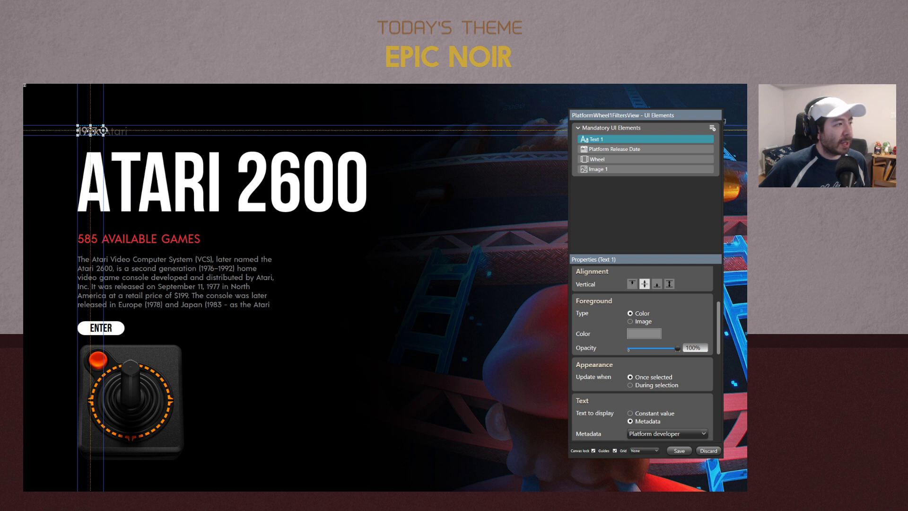
pyautogui.rightClick(91, 132)
pyautogui.moveTo(112, 164)
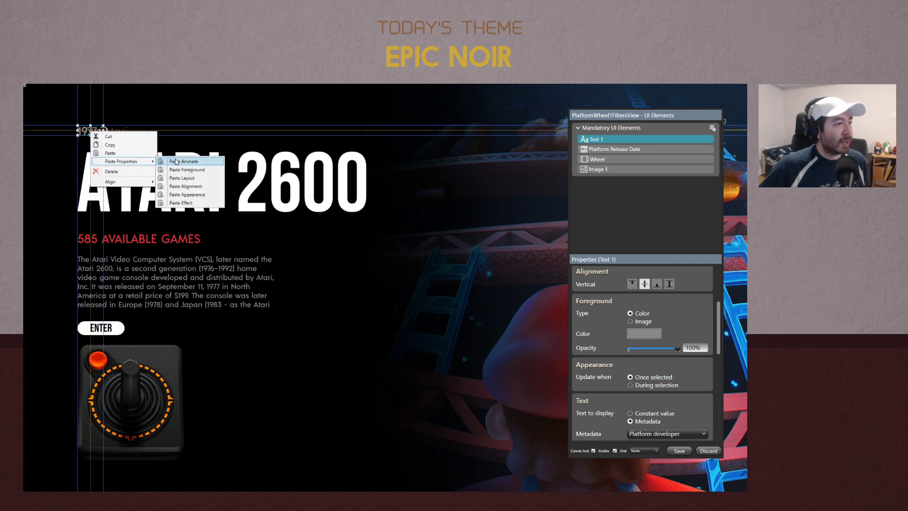
pyautogui.click(195, 196)
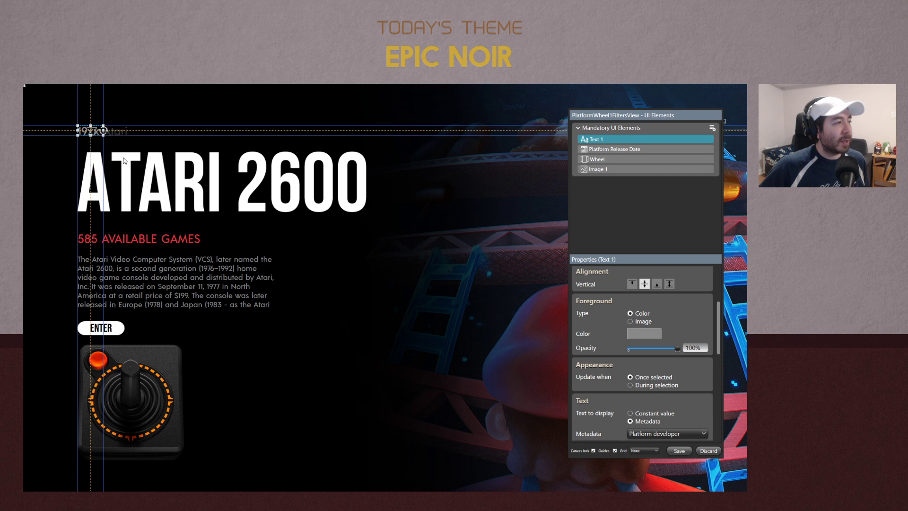
pyautogui.scroll(-2, 603, 344)
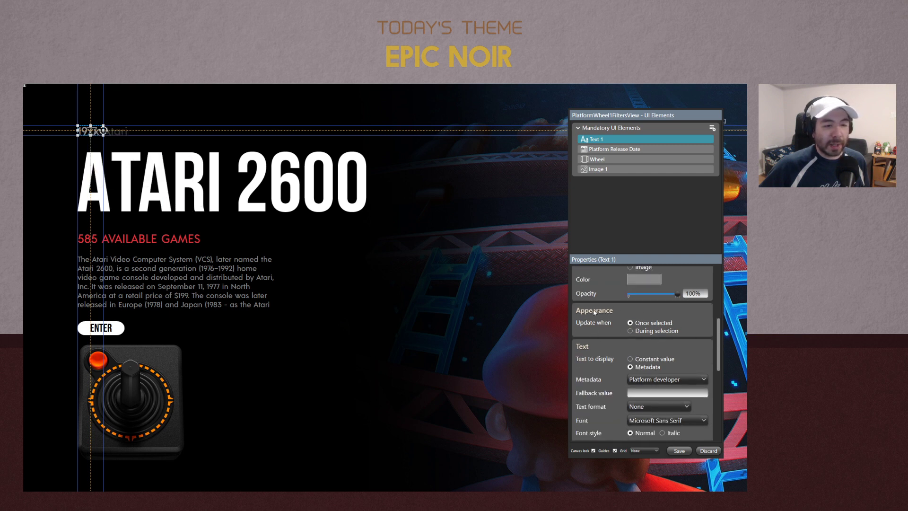
pyautogui.scroll(5, 573, 314)
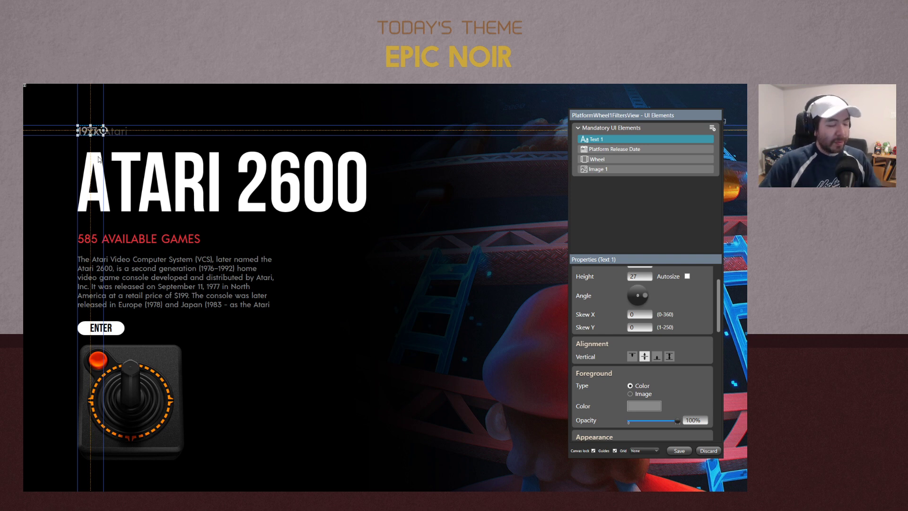
# Nudge the developer text horizontally out of the release date until its starting edge lines up with the reference word Atari
pyautogui.press('Right')
pyautogui.press('Right')
pyautogui.press('Right')
pyautogui.press('Right')
pyautogui.press('Right')
pyautogui.press('Right')
pyautogui.press('Right')
pyautogui.press('Right')
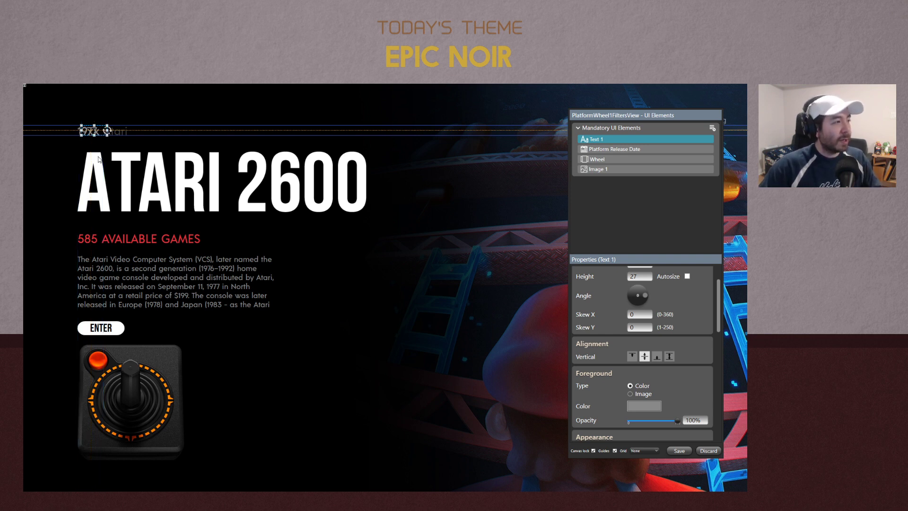
pyautogui.press('Right')
pyautogui.press('Right')
pyautogui.press('Right')
pyautogui.press('Right')
pyautogui.press('Right')
pyautogui.press('Right')
pyautogui.press('Right')
pyautogui.press('Right')
pyautogui.press('Right')
pyautogui.press('Right')
pyautogui.press('Right')
pyautogui.press('Right')
pyautogui.press('Right')
pyautogui.press('Right')
pyautogui.press('Right')
pyautogui.press('Right')
pyautogui.press('Right')
pyautogui.press('Right')
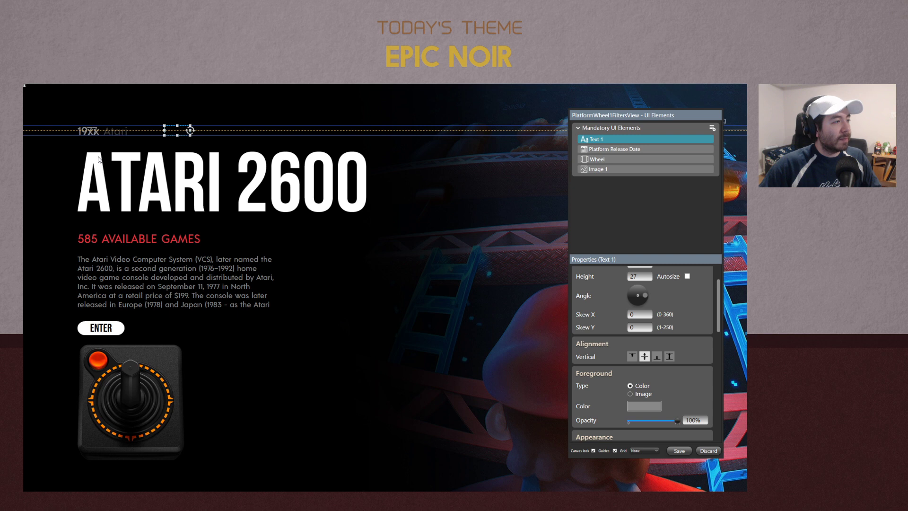
pyautogui.press('Left')
pyautogui.press('Left')
pyautogui.press('Left')
pyautogui.press('Left')
pyautogui.press('Left')
pyautogui.press('Left')
pyautogui.press('Left')
pyautogui.press('Left')
pyautogui.press('Left')
pyautogui.press('Left')
pyautogui.press('Left')
pyautogui.press('Left')
pyautogui.press('Left')
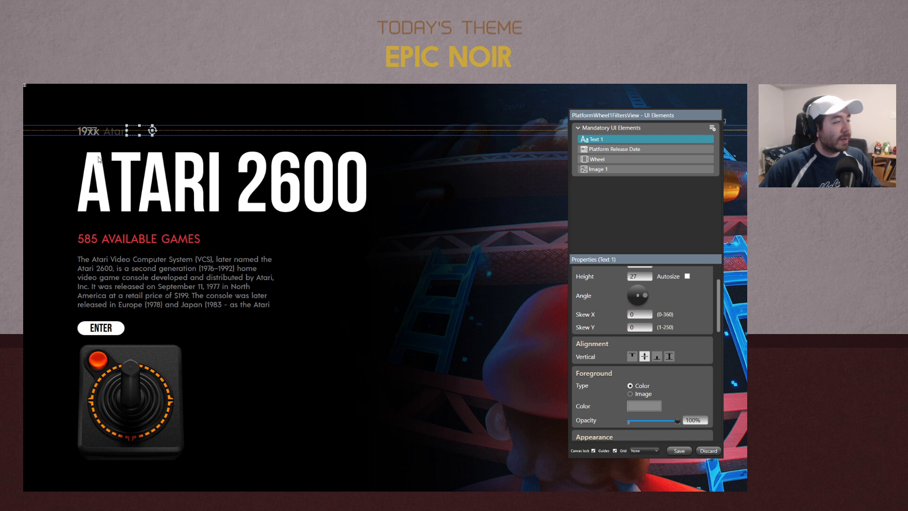
pyautogui.press('Left')
pyautogui.press('Left')
pyautogui.press('Left')
pyautogui.press('Left')
pyautogui.press('Left')
pyautogui.press('Left')
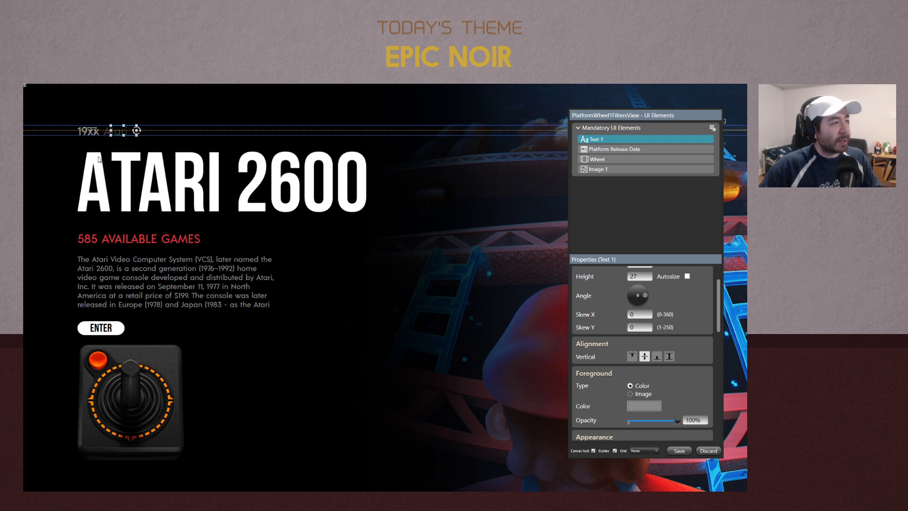
pyautogui.press('Left')
pyautogui.press('Left')
pyautogui.press('Left')
pyautogui.press('Left')
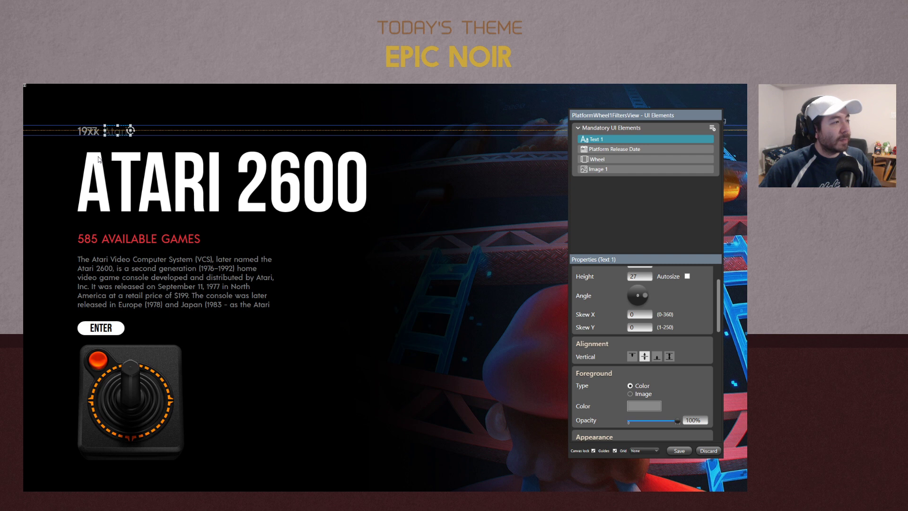
pyautogui.press('Left')
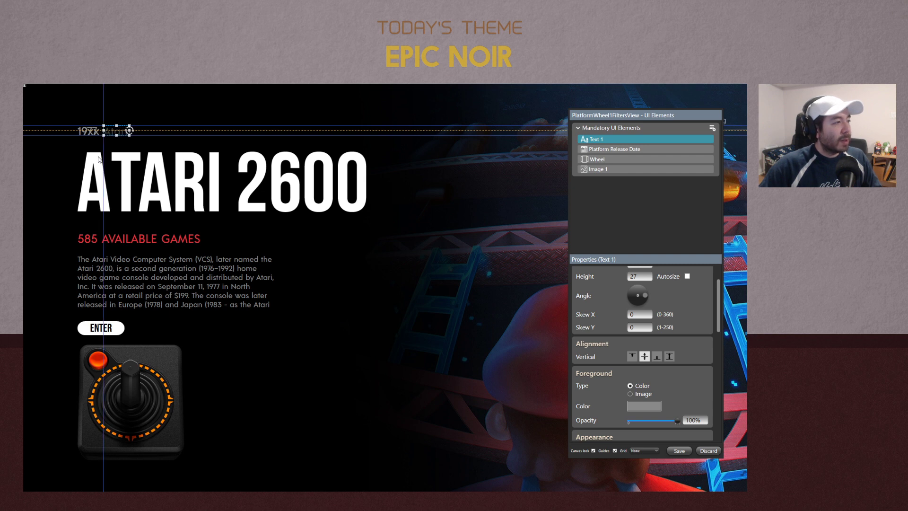
# Nudge the developer text upward so its box sits just above the reference word Atari
pyautogui.press('Up')
pyautogui.press('Up')
pyautogui.press('Up')
pyautogui.press('Up')
pyautogui.press('Up')
pyautogui.press('Up')
pyautogui.press('Up')
pyautogui.press('Up')
pyautogui.press('Up')
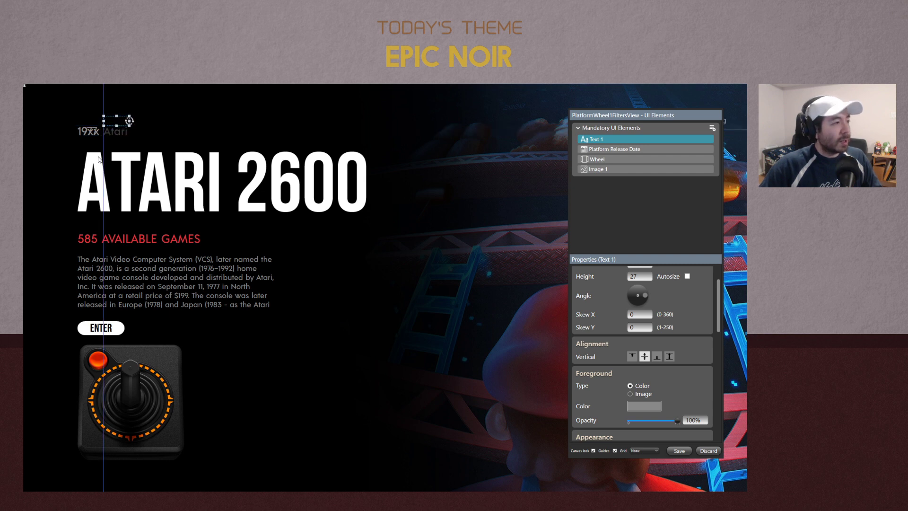
pyautogui.press('Down')
pyautogui.press('Down')
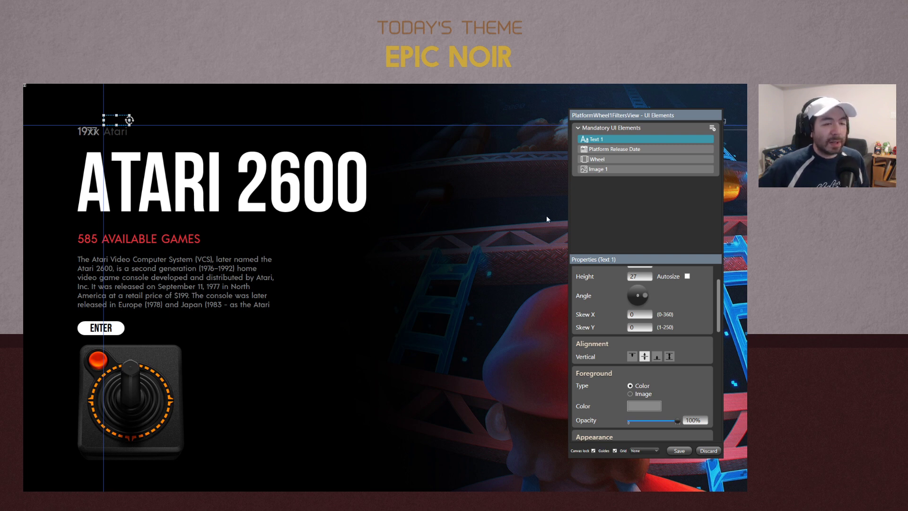
# Set the font of the new developer text above the reference word Atari to Acre Medium, size 31
pyautogui.click(425, 112)
pyautogui.click(118, 119)
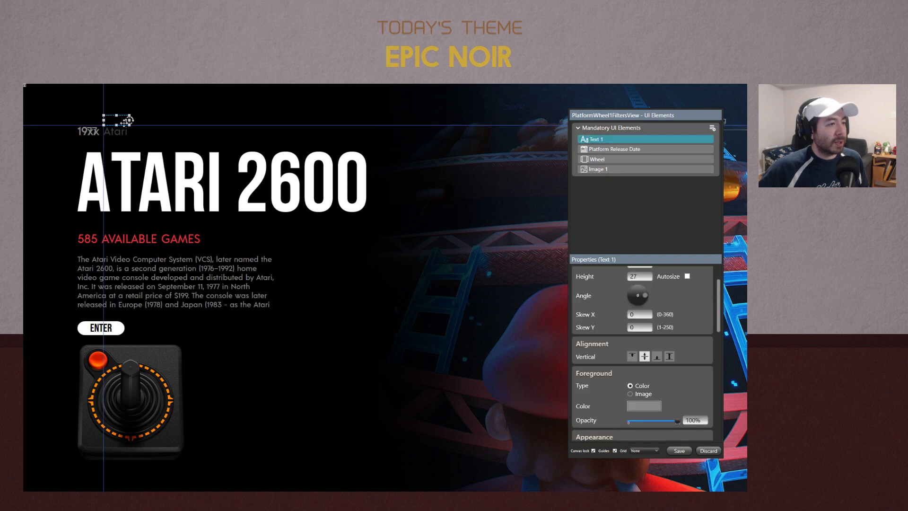
pyautogui.scroll(2, 714, 348)
pyautogui.scroll(-6, 708, 345)
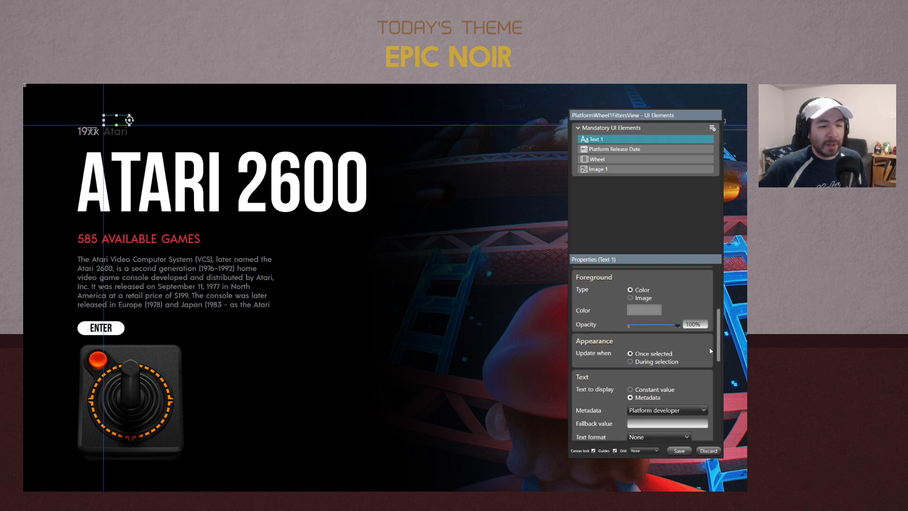
pyautogui.scroll(-2, 711, 350)
pyautogui.click(640, 378)
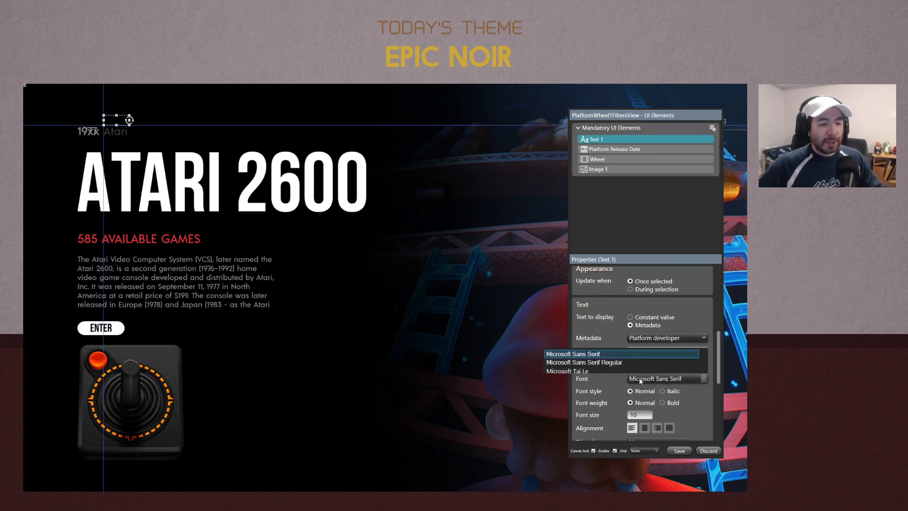
pyautogui.scroll(-1, 586, 284)
pyautogui.scroll(1, 584, 251)
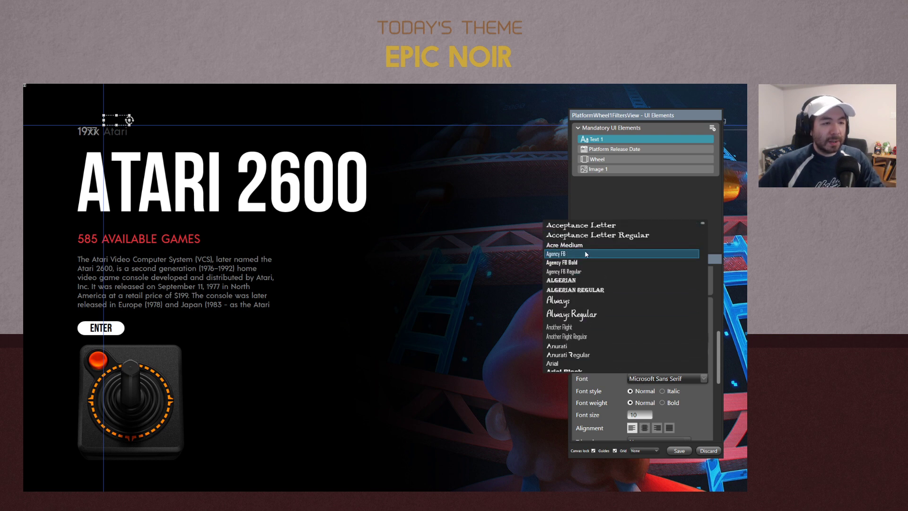
pyautogui.click(571, 245)
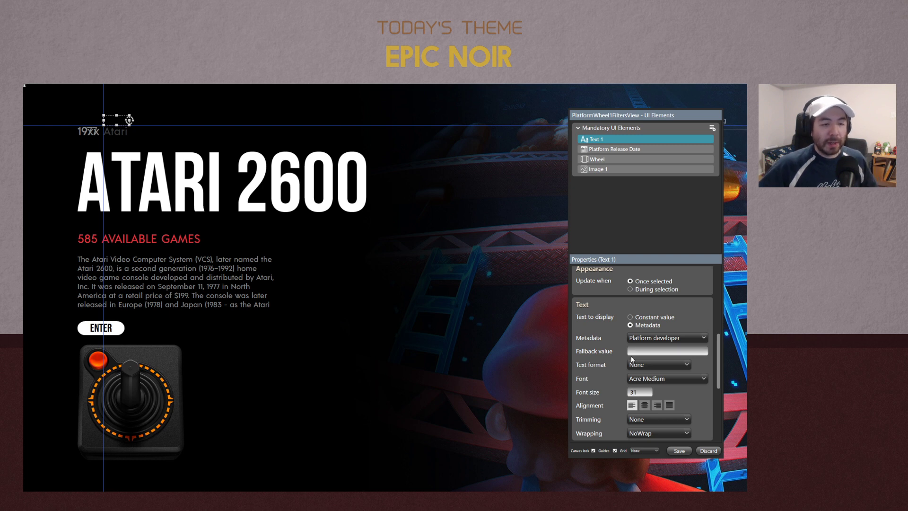
# Switch the text's metadata to Manufacturer and widen its box to about 249
pyautogui.click(646, 338)
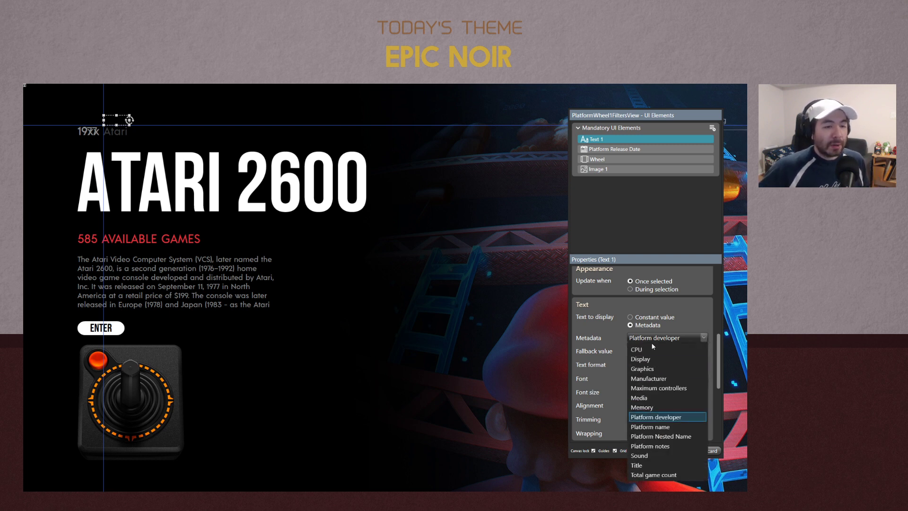
pyautogui.click(650, 377)
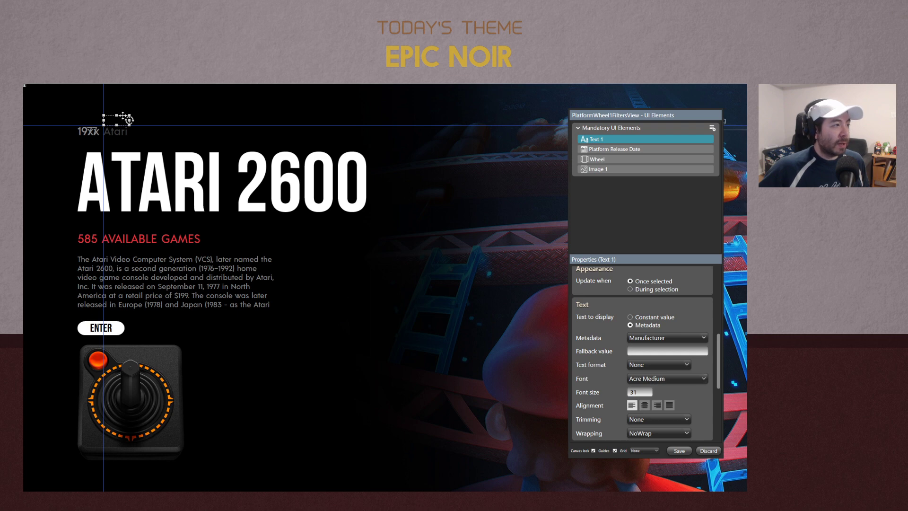
pyautogui.moveTo(129, 120); pyautogui.dragTo(198, 120)
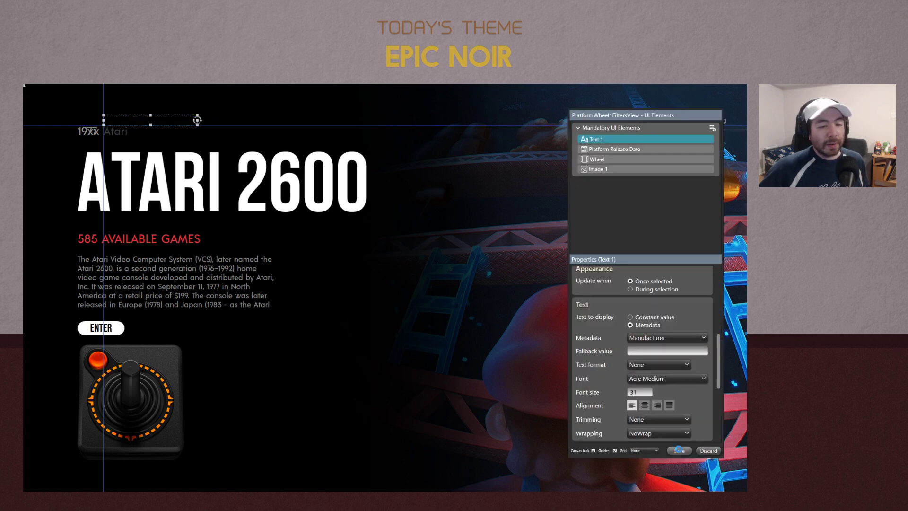
# Save the view and reopen it for editing with Atari 2600 as the preview platform
pyautogui.click(679, 450)
pyautogui.click(65, 148)
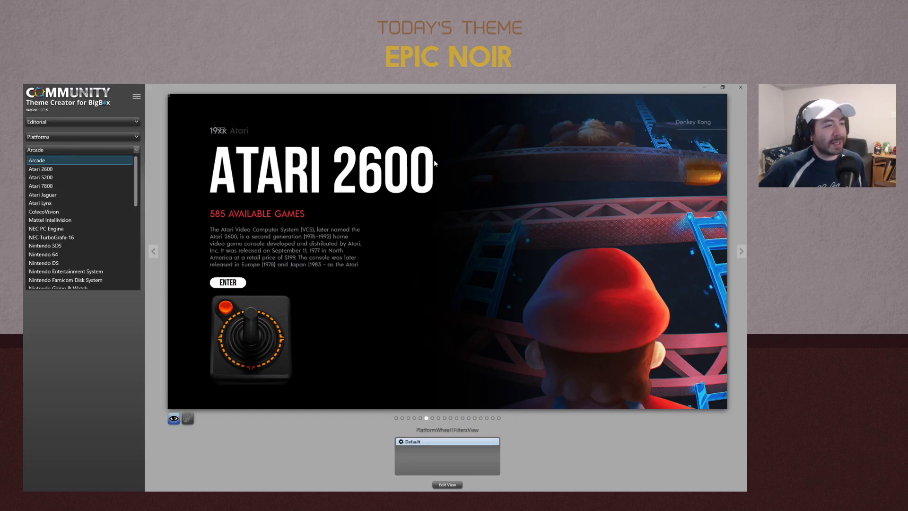
pyautogui.click(62, 169)
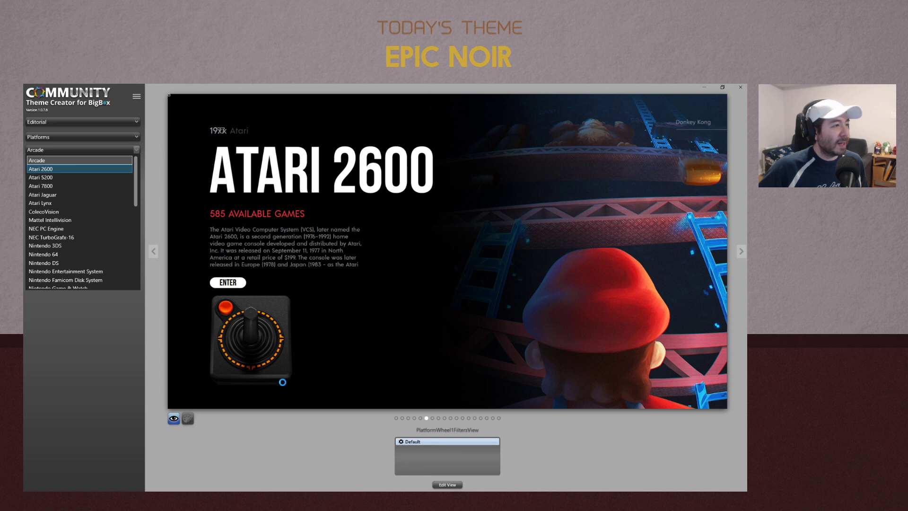
pyautogui.click(447, 485)
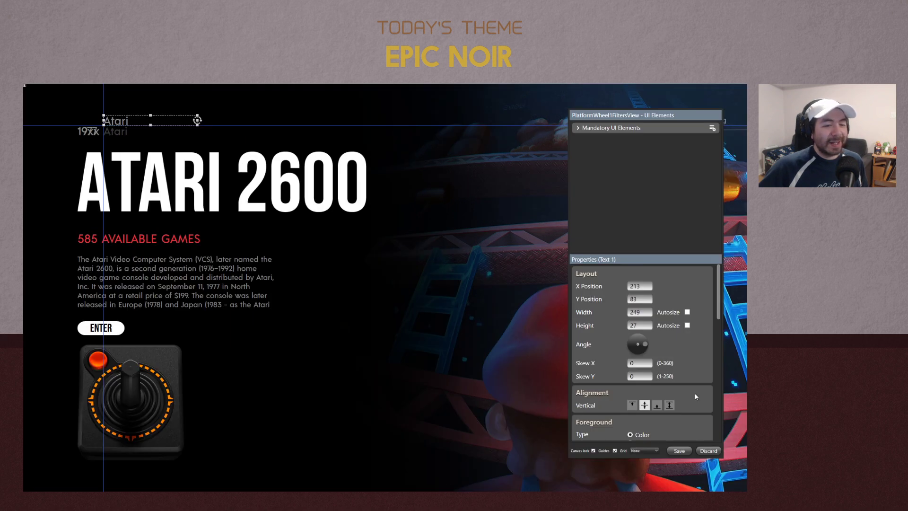
# Rename the Text 1 element as Platform Manufacturer
pyautogui.scroll(-3, 714, 357)
pyautogui.click(578, 128)
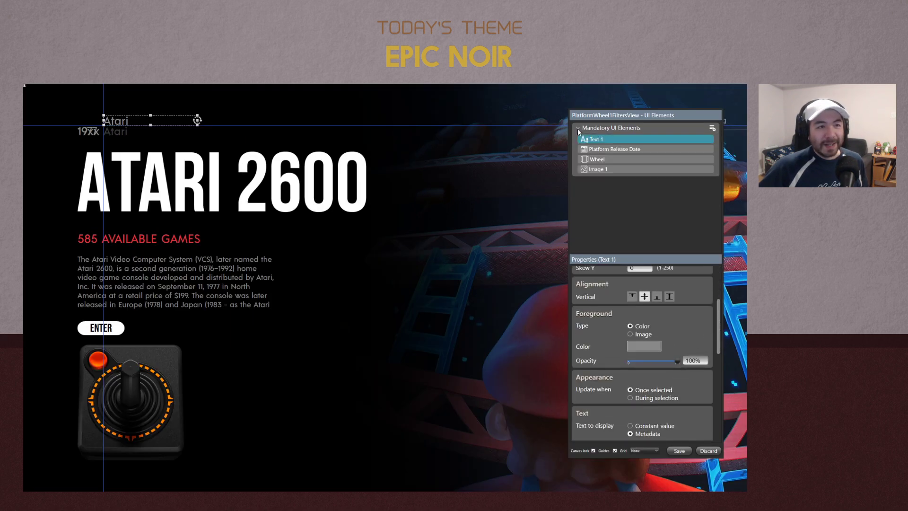
pyautogui.doubleClick(605, 140)
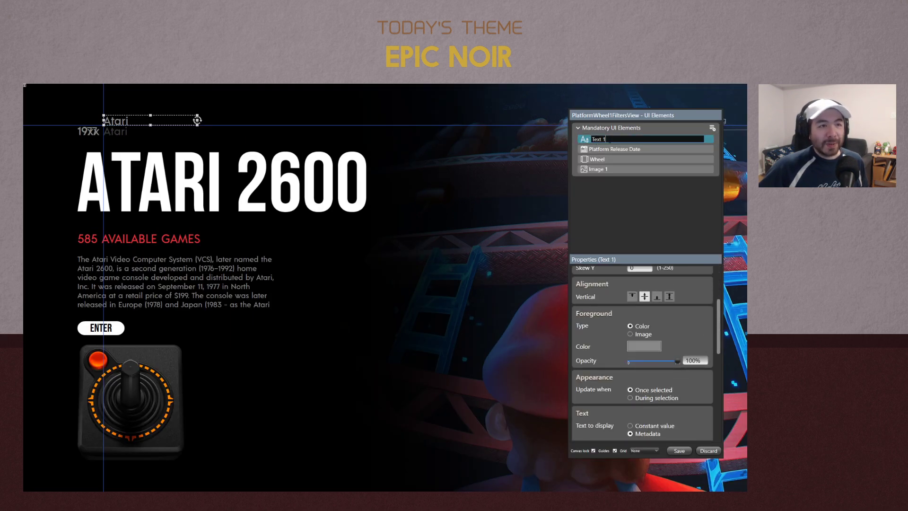
pyautogui.moveTo(609, 140); pyautogui.dragTo(583, 141)
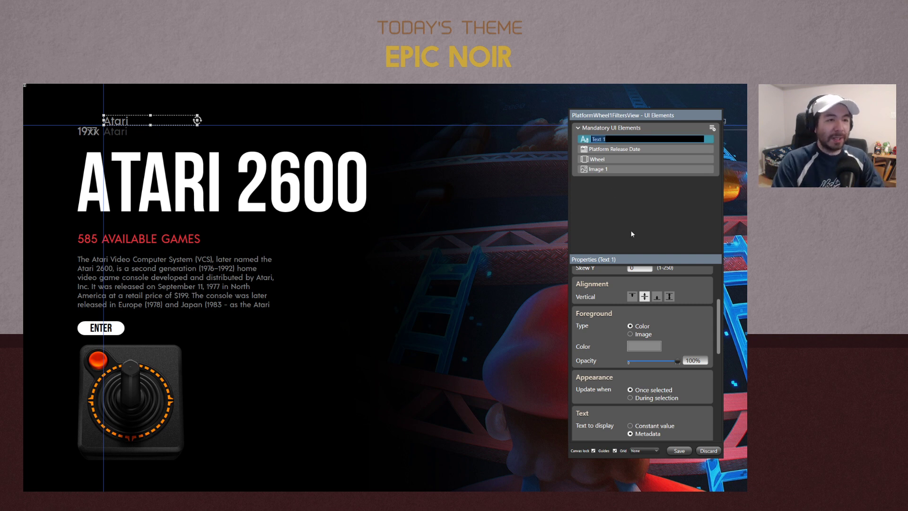
pyautogui.write('Platform ')
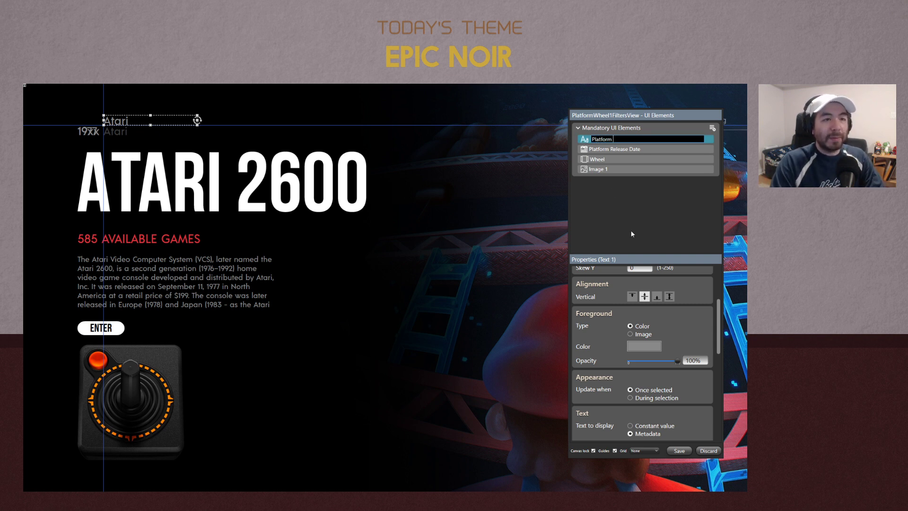
pyautogui.write('Manufacturer')
pyautogui.press('Return')
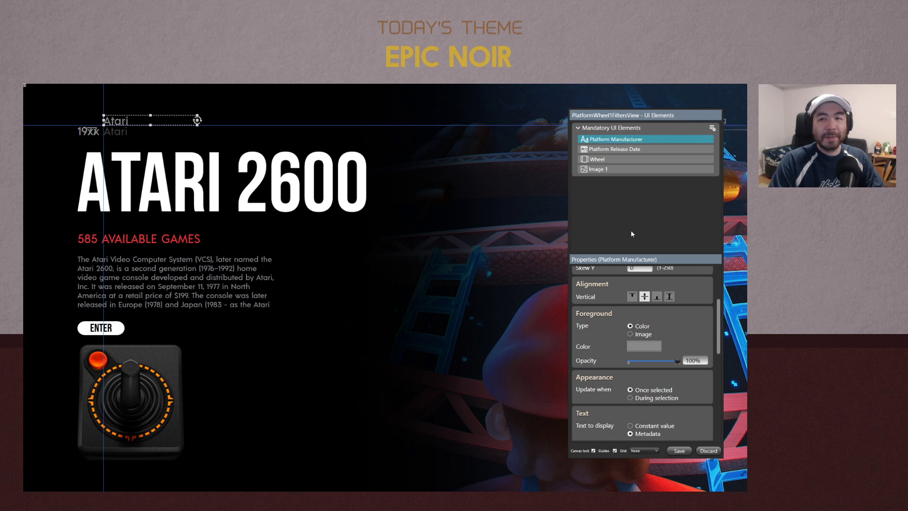
# Switch the Platform Manufacturer's metadata to Platform developer and widen its box further for longer names
pyautogui.scroll(-5, 707, 329)
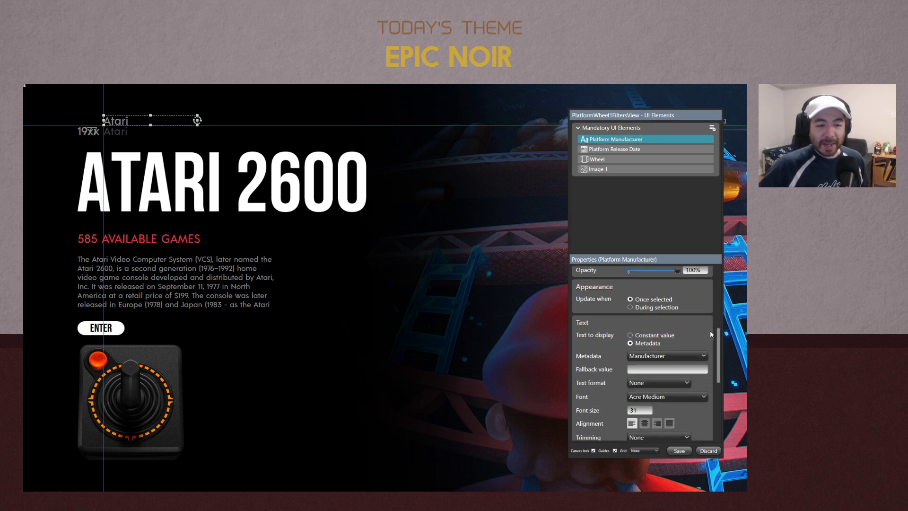
pyautogui.click(673, 319)
pyautogui.click(673, 319)
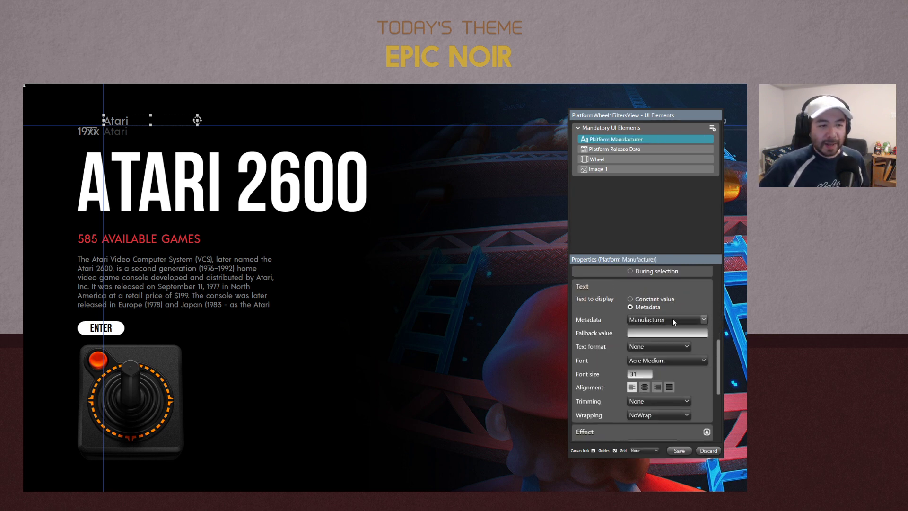
pyautogui.click(673, 319)
pyautogui.click(666, 400)
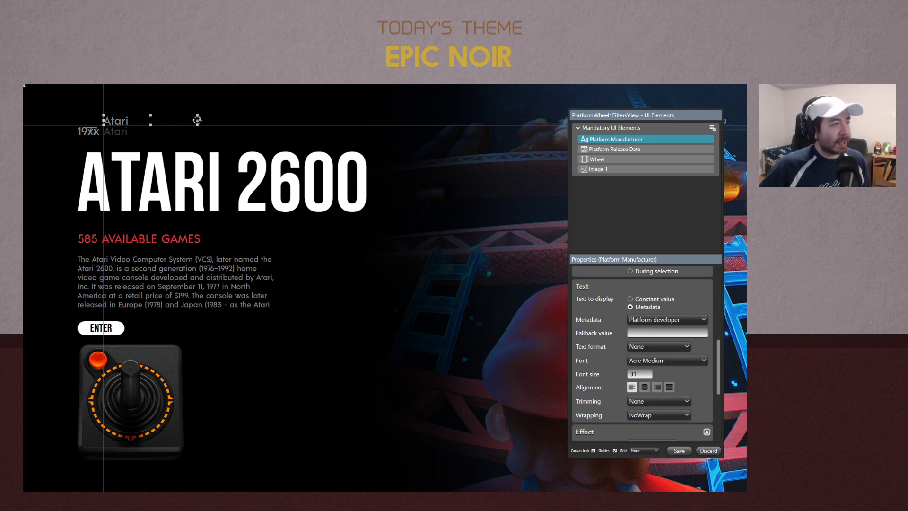
pyautogui.moveTo(198, 120); pyautogui.dragTo(255, 121)
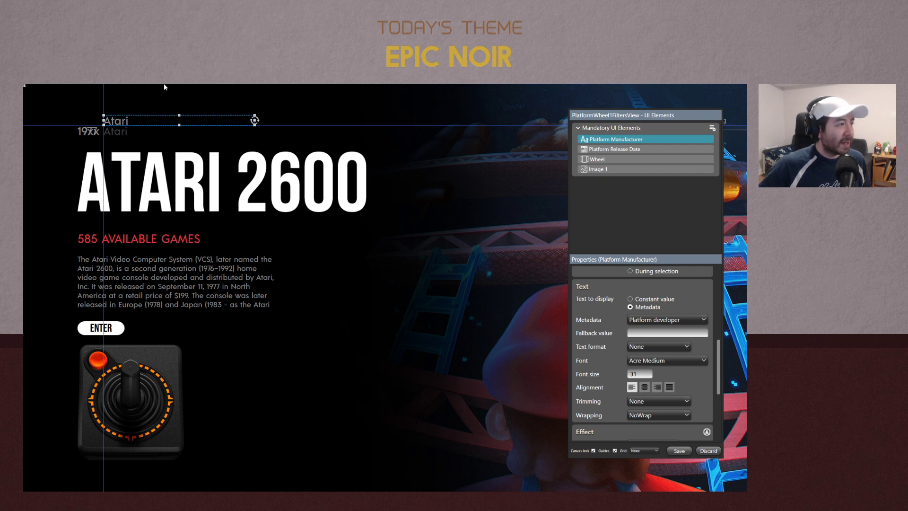
# Sample the gray of the word Atari on the canvas with the screen color picker
pyautogui.press('super')
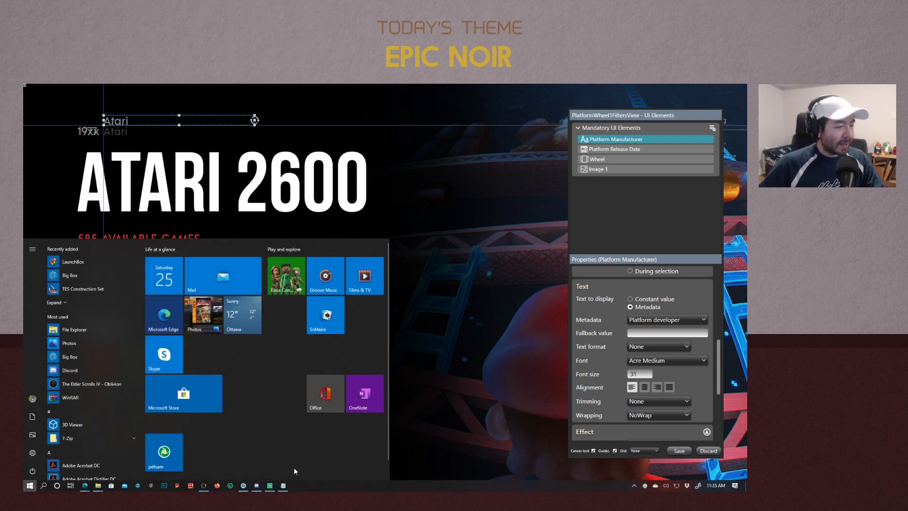
pyautogui.moveTo(645, 486); pyautogui.dragTo(124, 117)
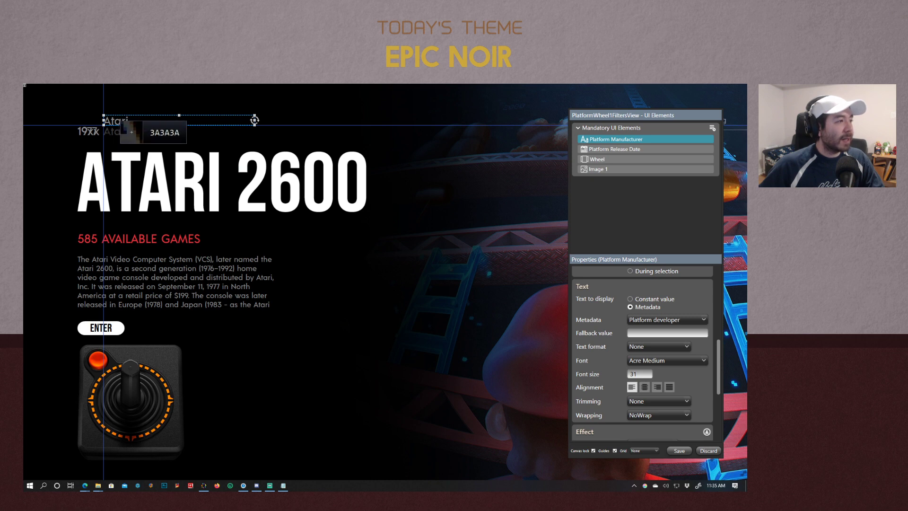
pyautogui.click(119, 120)
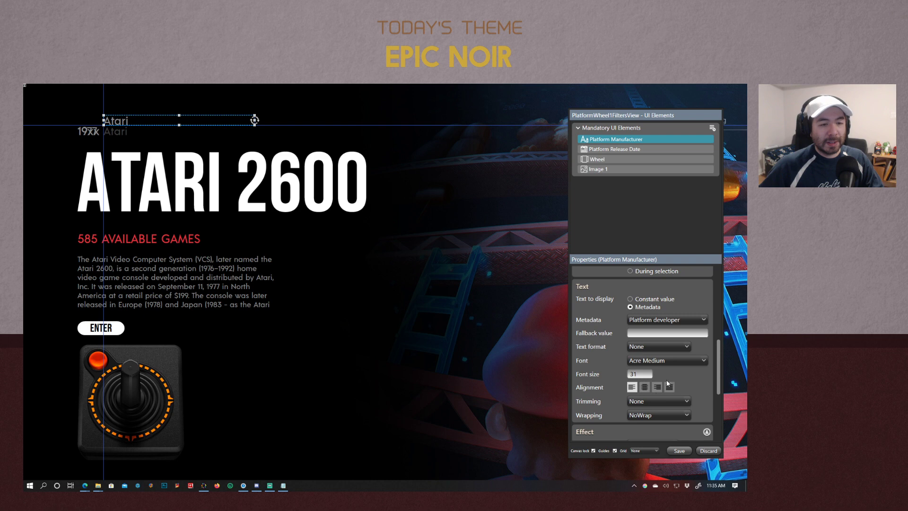
# Set the Platform Manufacturer's foreground color to a solid fill of hex 444444
pyautogui.scroll(1, 713, 381)
pyautogui.scroll(2, 713, 381)
pyautogui.click(630, 309)
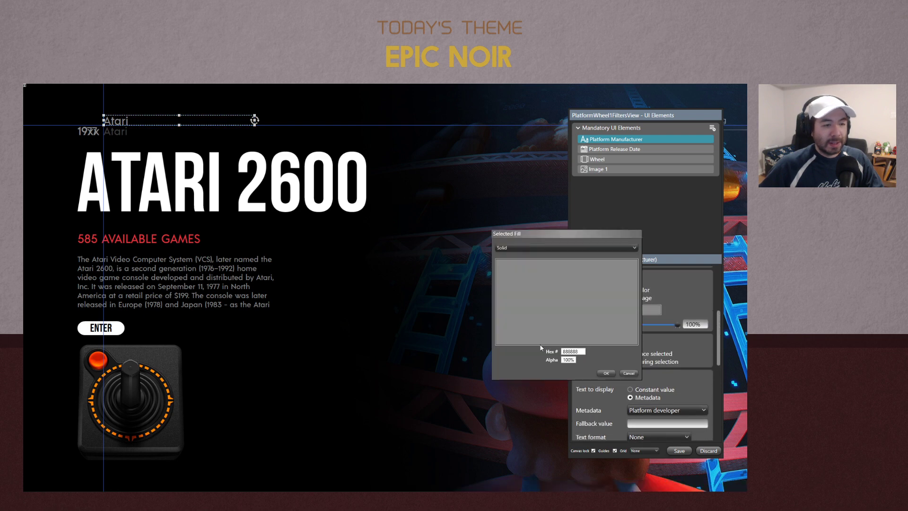
pyautogui.doubleClick(581, 352)
pyautogui.write('444444')
pyautogui.click(607, 373)
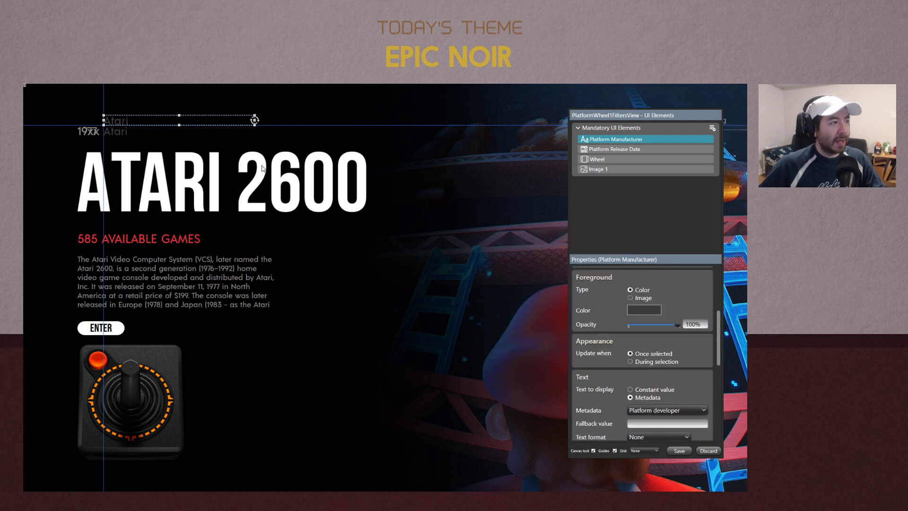
# Nudge the Platform Manufacturer text down until it covers the reference word Atari, and check the overlap with nothing selected
pyautogui.press('Down')
pyautogui.press('Down')
pyautogui.press('Down')
pyautogui.press('Down')
pyautogui.press('Down')
pyautogui.press('Down')
pyautogui.press('Down')
pyautogui.press('Down')
pyautogui.press('Down')
pyautogui.press('Down')
pyautogui.press('Down')
pyautogui.press('Down')
pyautogui.press('Down')
pyautogui.press('Down')
pyautogui.press('Down')
pyautogui.press('Down')
pyautogui.press('Down')
pyautogui.press('Down')
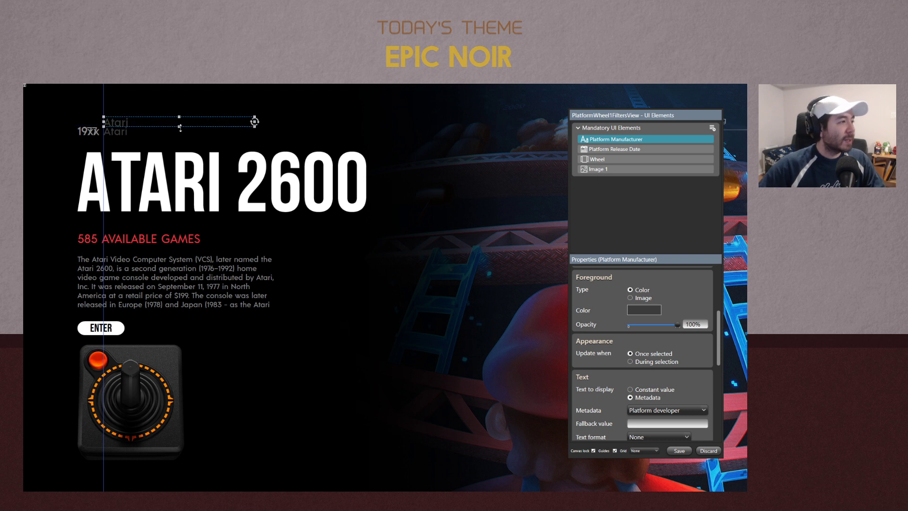
pyautogui.press('Down')
pyautogui.press('Down')
pyautogui.press('Down')
pyautogui.press('Down')
pyautogui.press('Down')
pyautogui.press('Down')
pyautogui.press('Down')
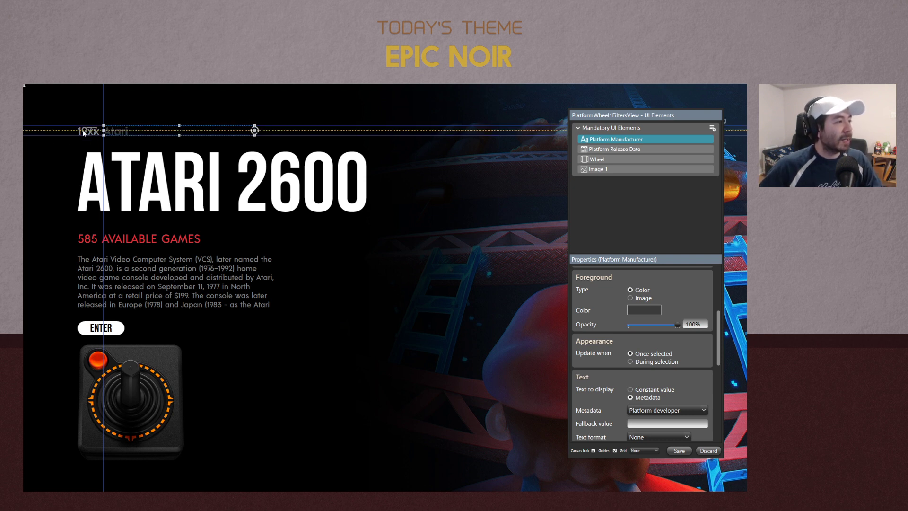
pyautogui.click(447, 244)
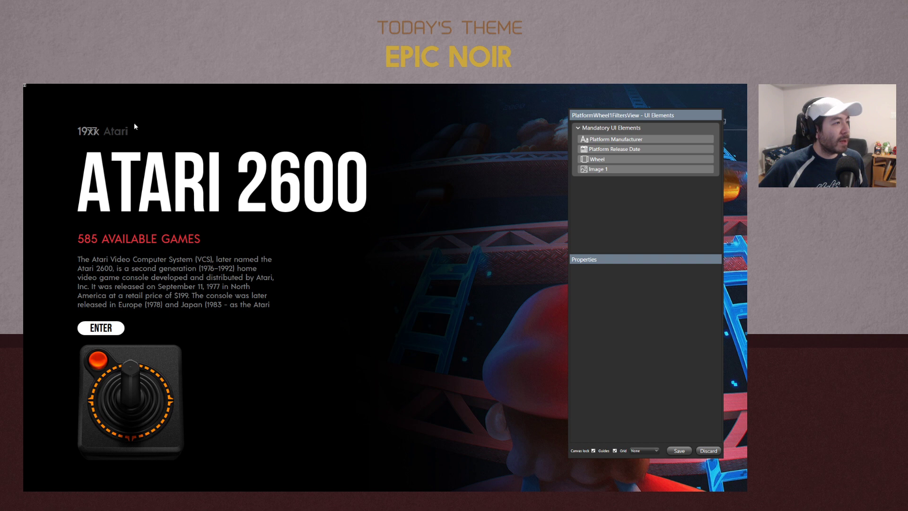
pyautogui.click(124, 131)
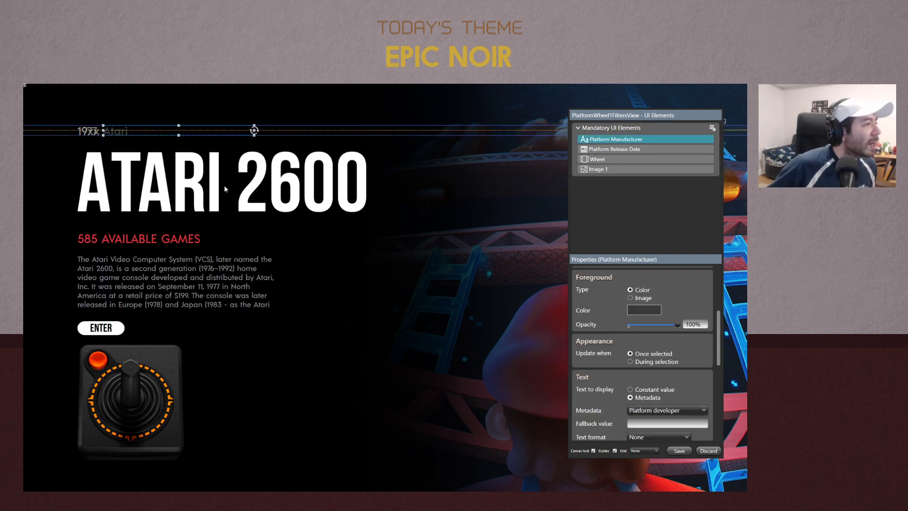
pyautogui.click(363, 255)
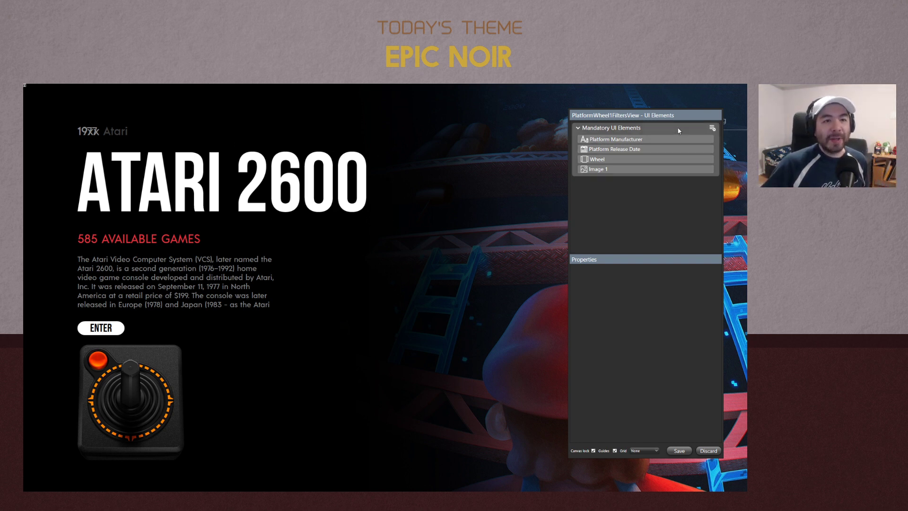
# Add a text element to the mandatory UI elements and name it Platform Title
pyautogui.click(712, 127)
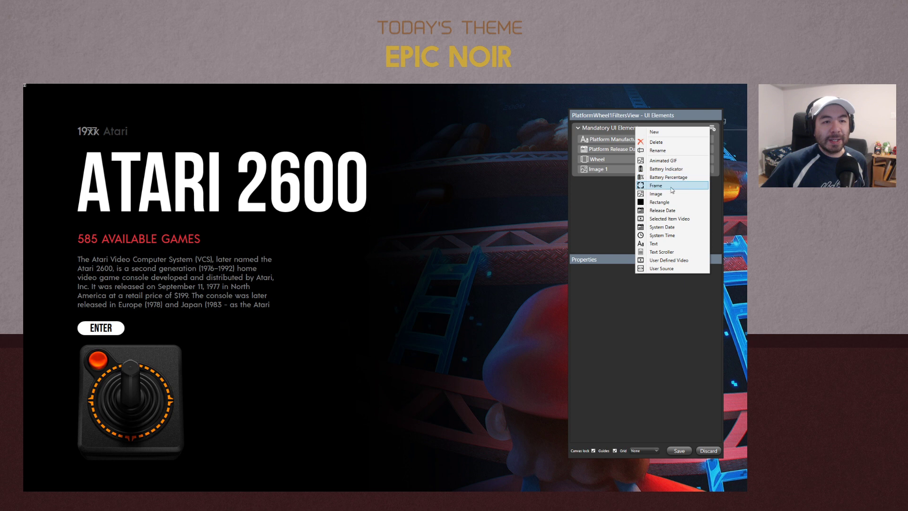
pyautogui.click(657, 242)
pyautogui.doubleClick(602, 141)
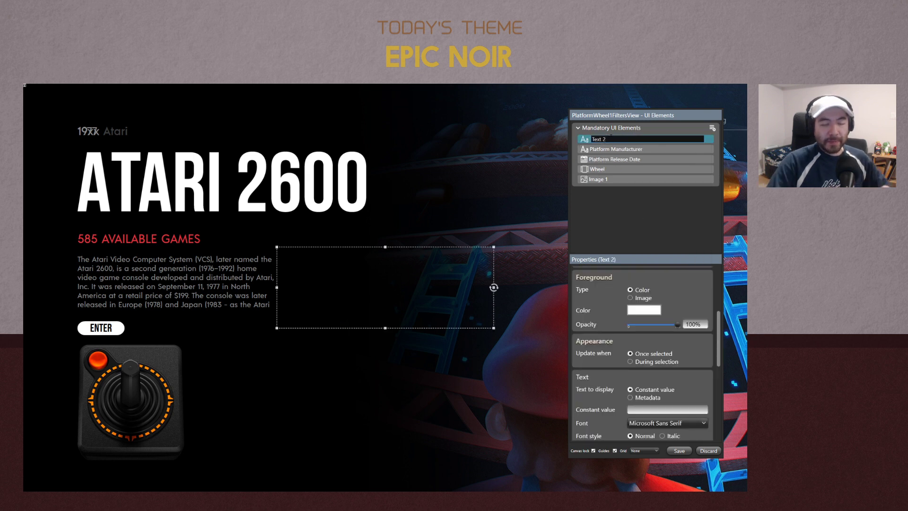
pyautogui.write('Platform T')
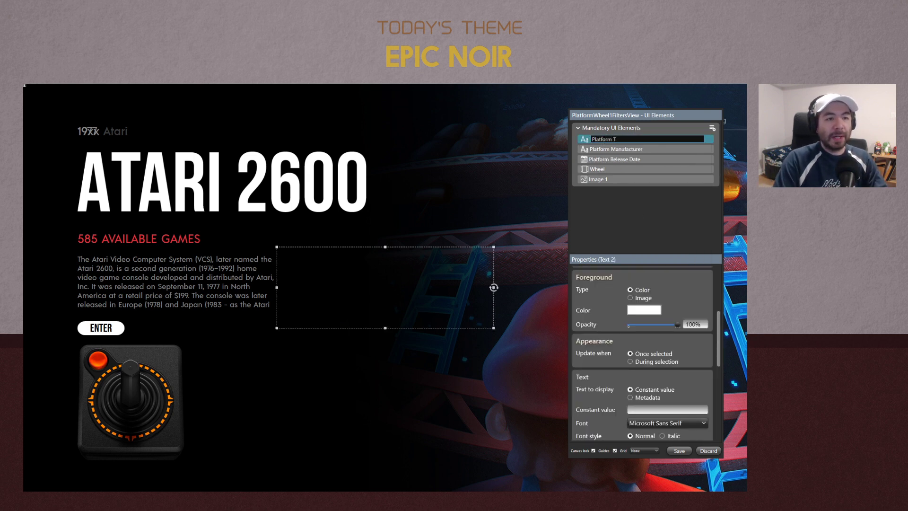
pyautogui.write('itle')
pyautogui.press('Return')
# Make the Platform Title display metadata instead of a constant value and open its metadata choices
pyautogui.scroll(-2, 669, 337)
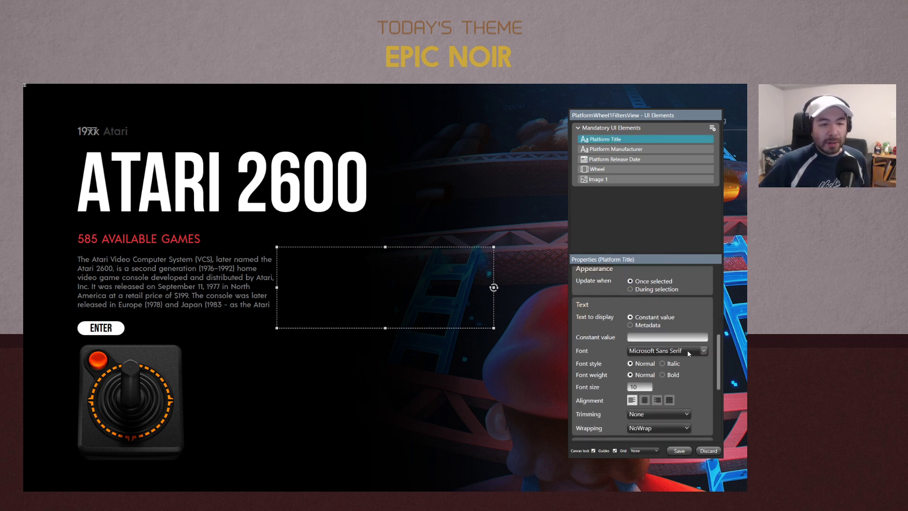
pyautogui.click(631, 325)
pyautogui.click(665, 336)
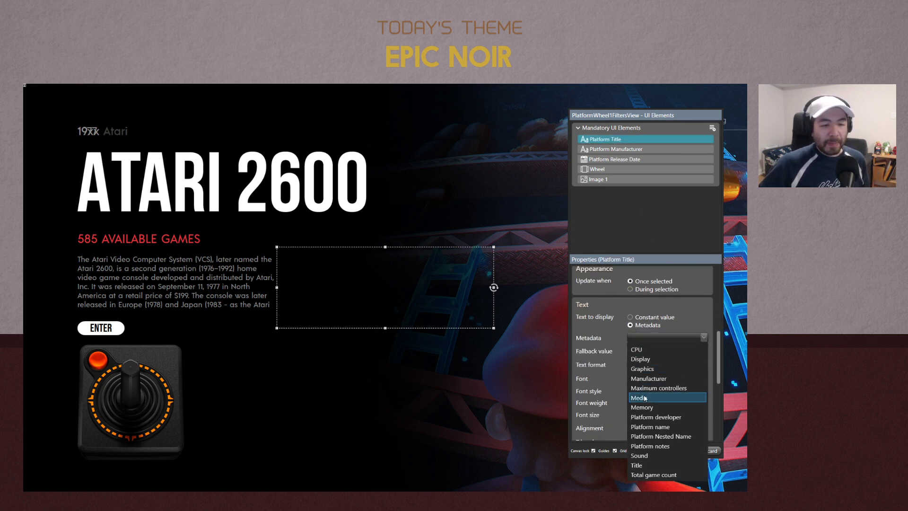
# Make the Platform Title show the Platform name metadata in the Bebas Neue Bold font
pyautogui.click(651, 427)
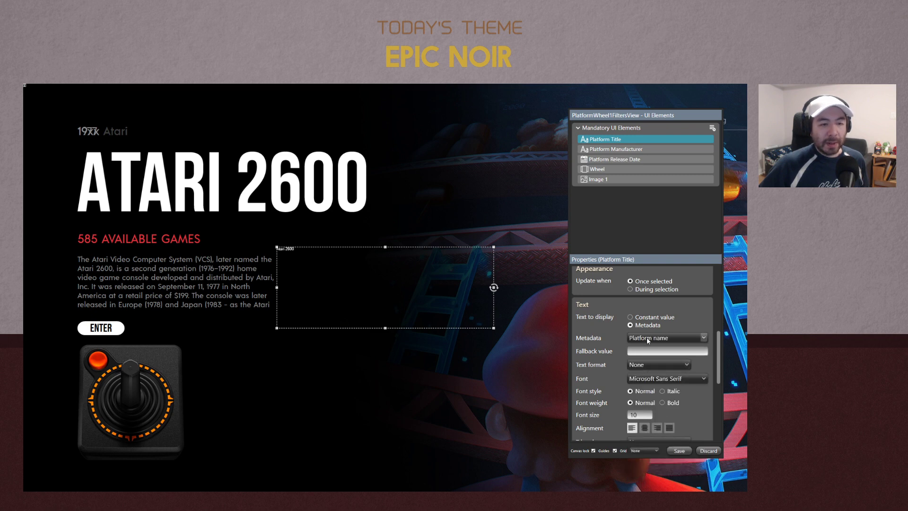
pyautogui.scroll(5, 692, 323)
pyautogui.scroll(-4, 707, 328)
pyautogui.scroll(-1, 699, 337)
pyautogui.click(646, 378)
pyautogui.write('be')
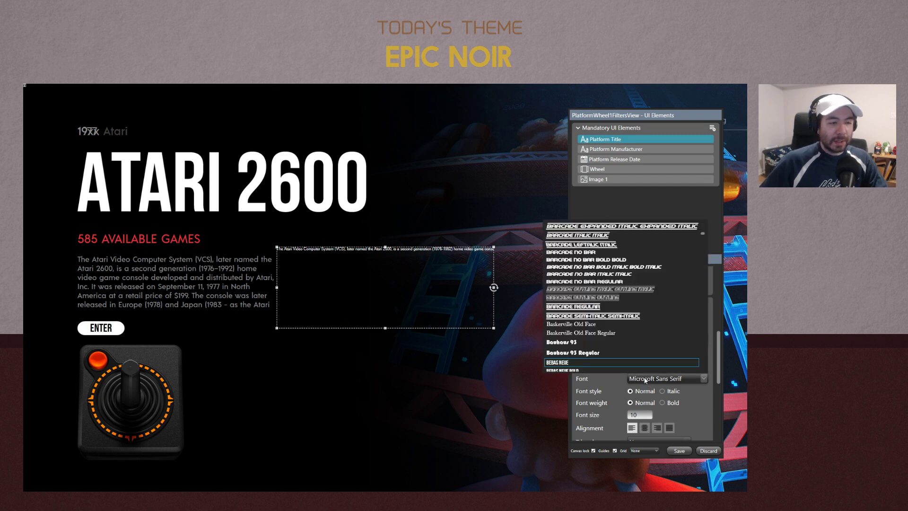
pyautogui.scroll(-1, 603, 318)
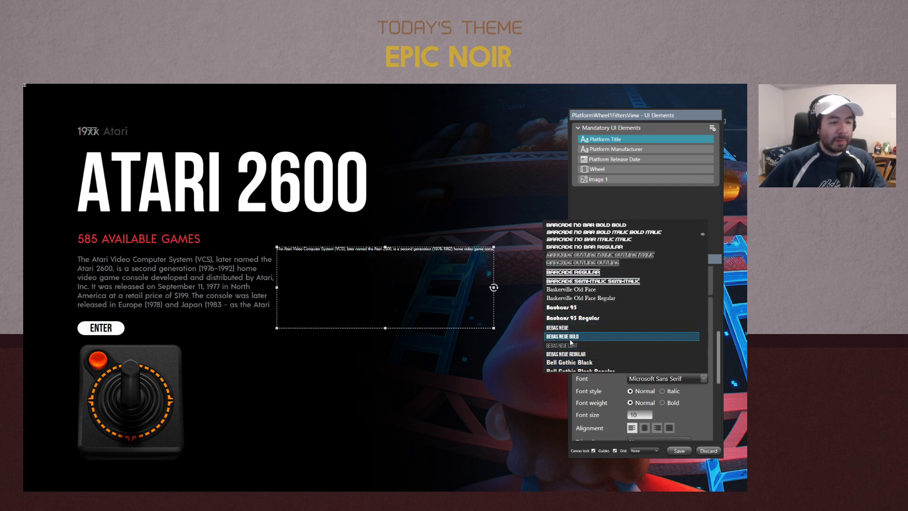
pyautogui.click(570, 338)
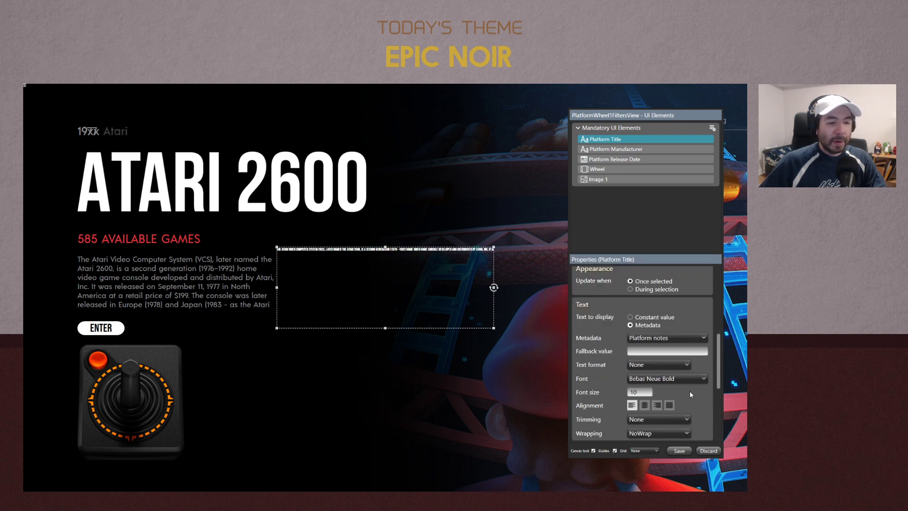
pyautogui.click(633, 339)
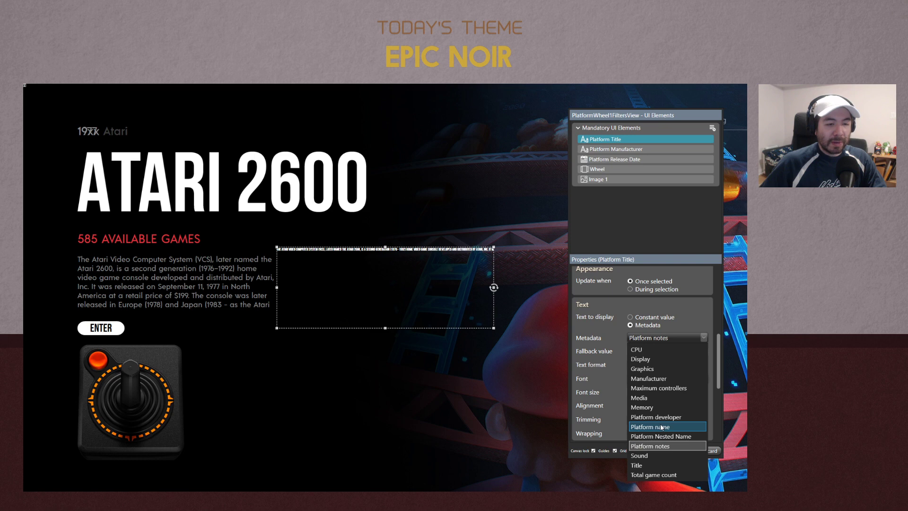
pyautogui.click(661, 427)
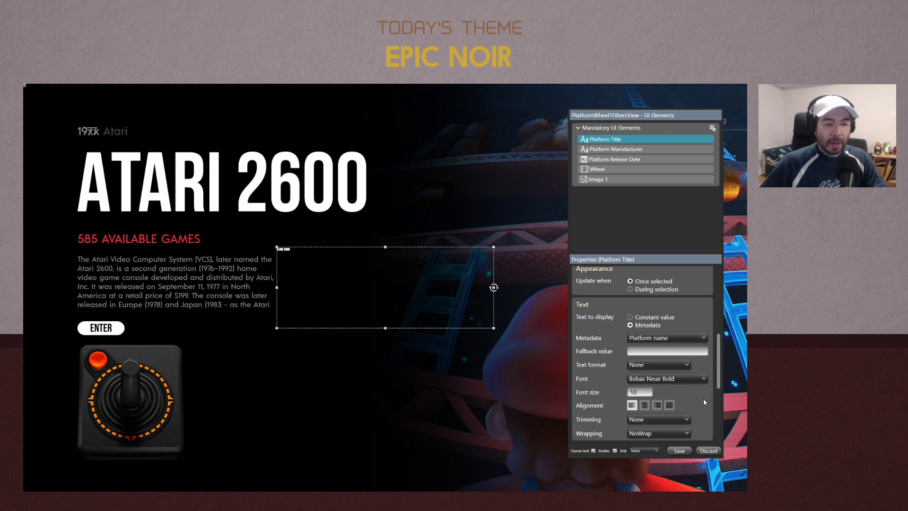
pyautogui.write('150')
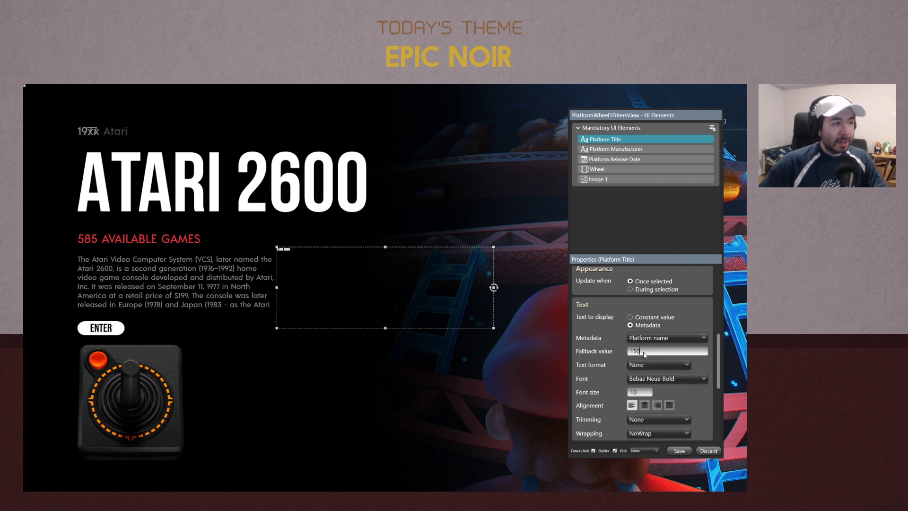
pyautogui.moveTo(642, 351); pyautogui.dragTo(599, 350)
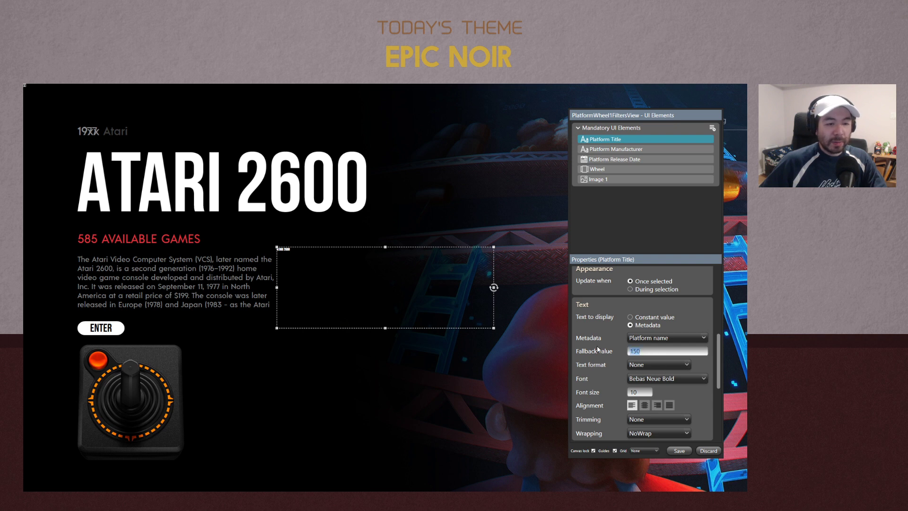
pyautogui.press('BackSpace')
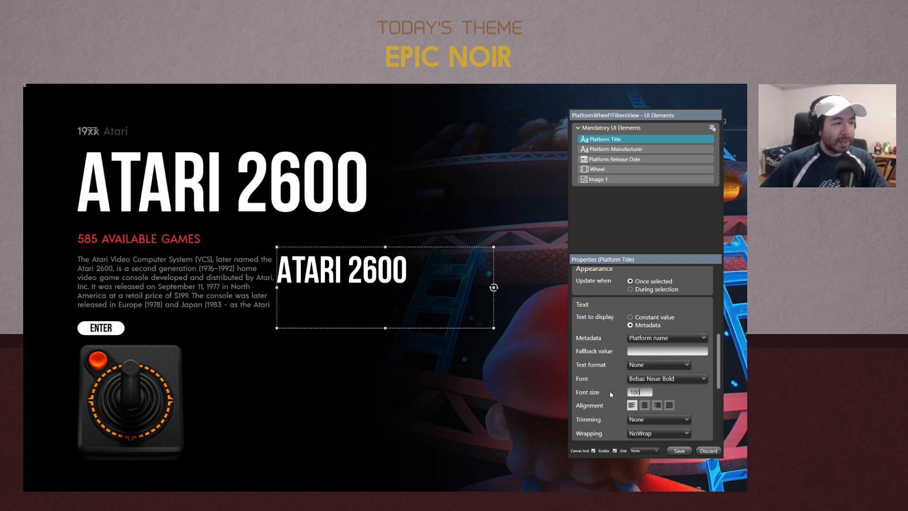
# Try font sizes of 150, 175 and 200 for the Platform Title
pyautogui.write('150')
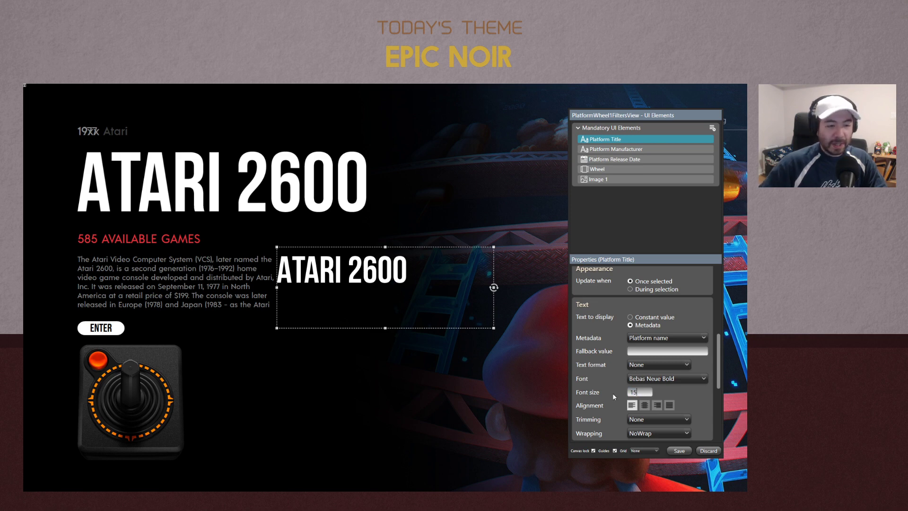
pyautogui.doubleClick(646, 393)
pyautogui.write('175')
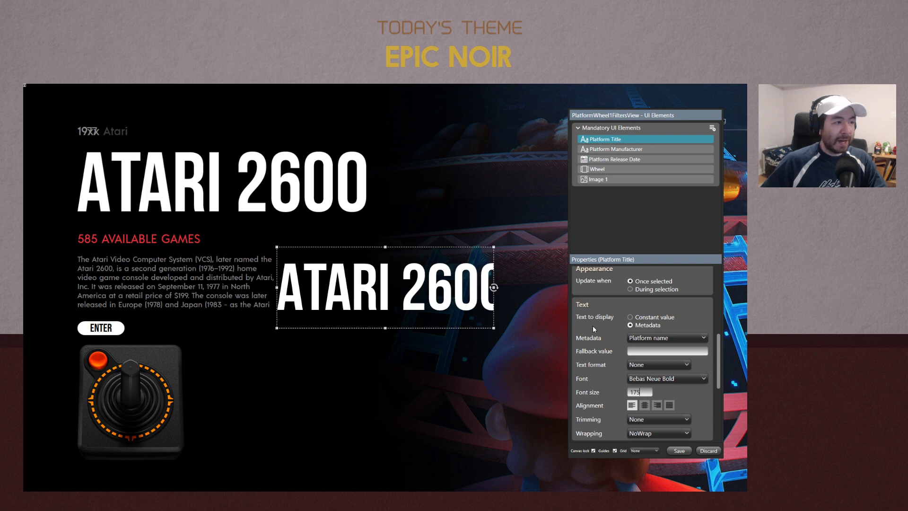
pyautogui.doubleClick(641, 392)
pyautogui.press('BackSpace')
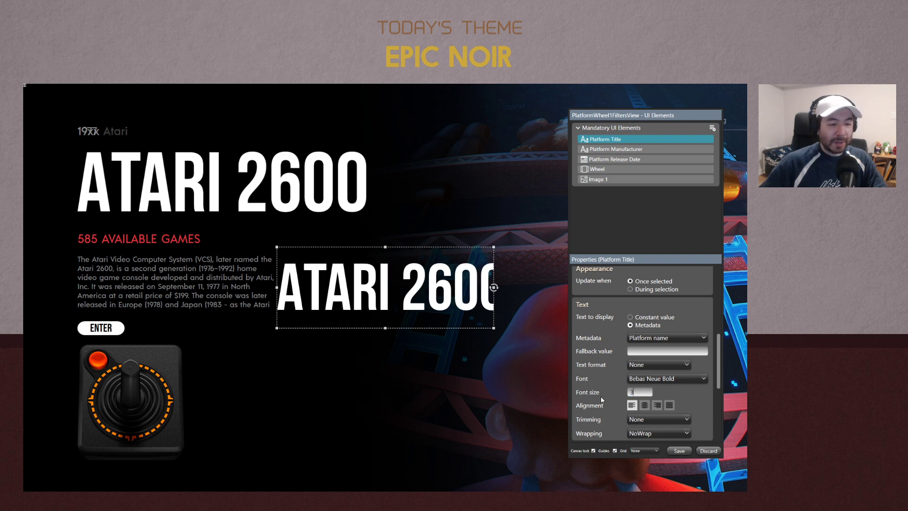
pyautogui.write('200')
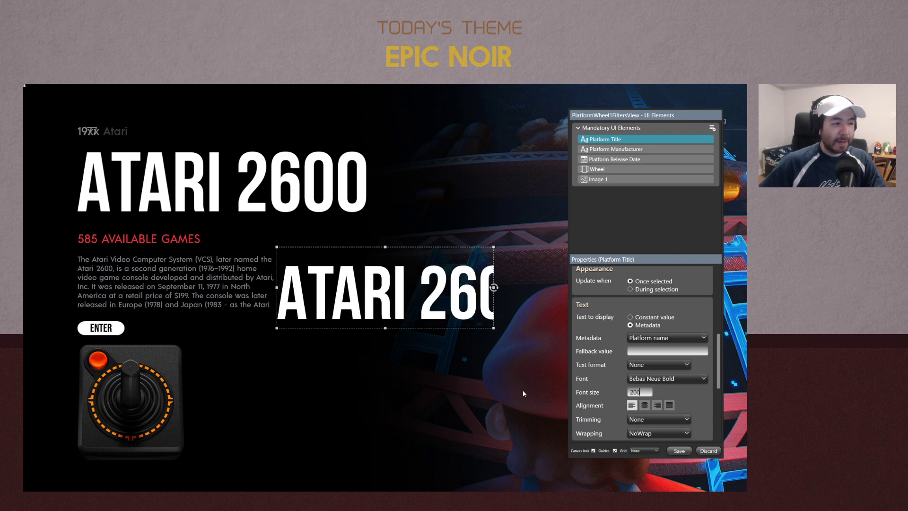
# Place the Platform Title box over the background's ATARI 2600 title at matching height and centre its text vertically
pyautogui.moveTo(386, 245); pyautogui.dragTo(187, 151)
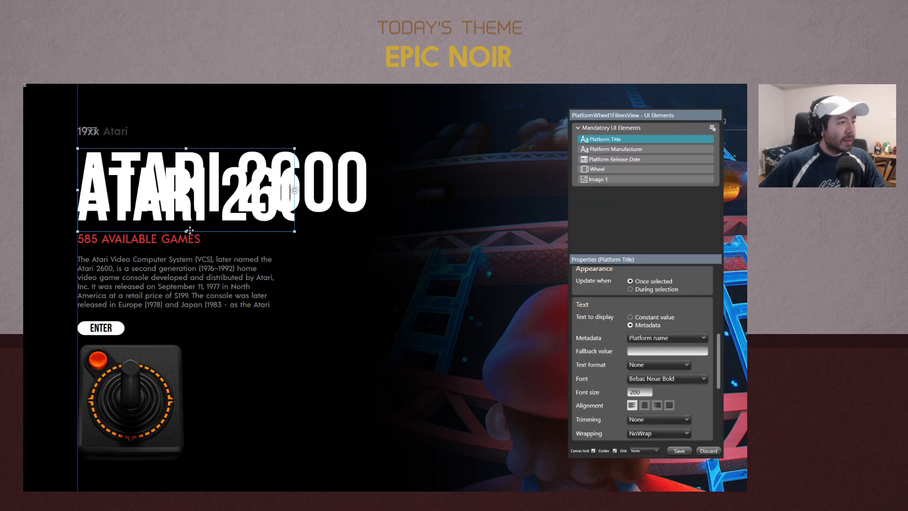
pyautogui.moveTo(186, 232); pyautogui.dragTo(186, 214)
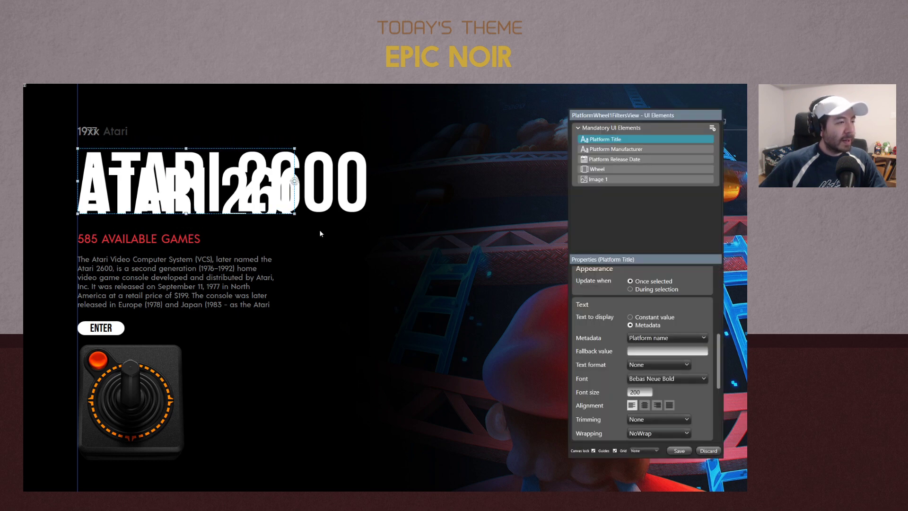
pyautogui.scroll(3, 711, 343)
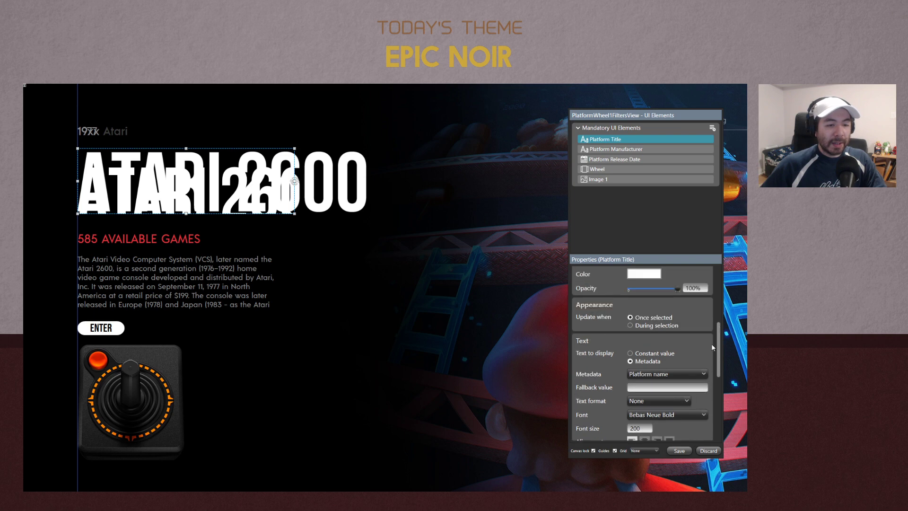
pyautogui.scroll(1, 710, 341)
pyautogui.click(646, 315)
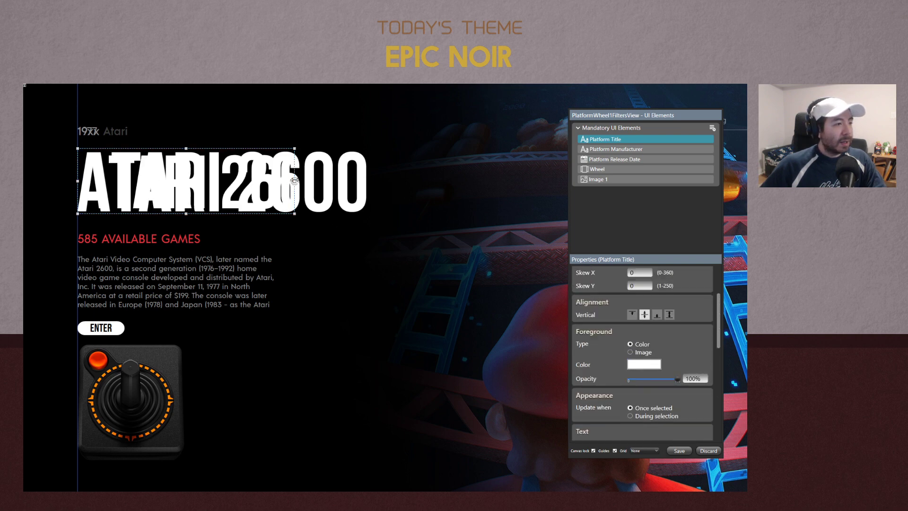
# Widen the Platform Title box to about twice its width and place it, made taller, below the background's title for comparison
pyautogui.moveTo(294, 181); pyautogui.dragTo(511, 181)
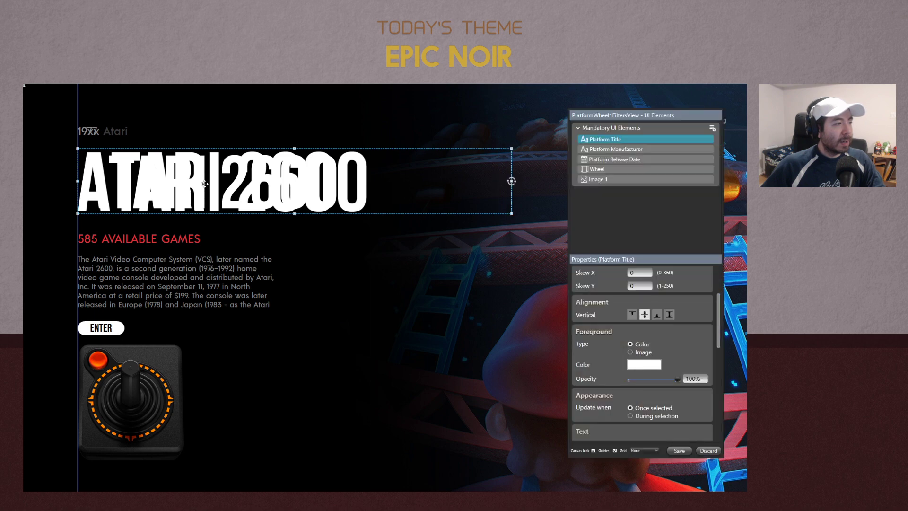
pyautogui.moveTo(204, 184); pyautogui.dragTo(201, 250)
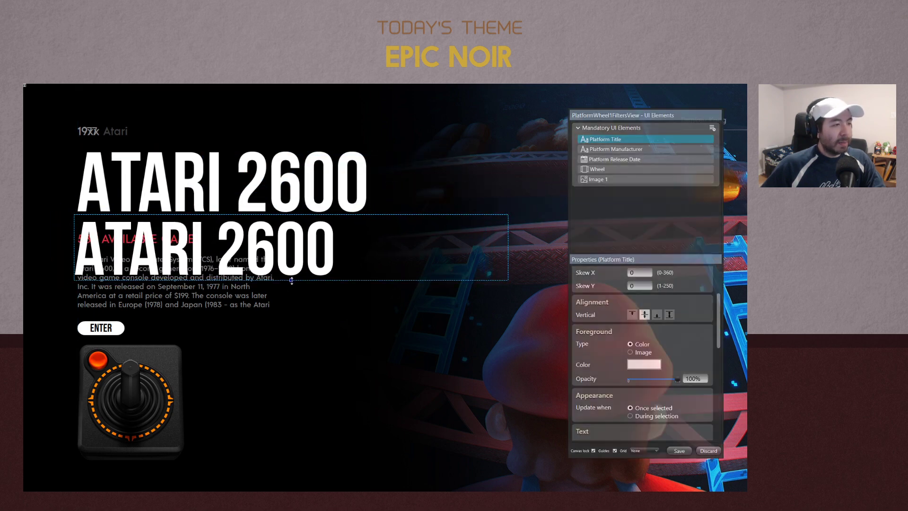
pyautogui.moveTo(294, 283); pyautogui.dragTo(294, 299)
# Match the Platform Title's font size to the background's title, trying 250 and 230 before setting it to 225
pyautogui.scroll(-5, 686, 350)
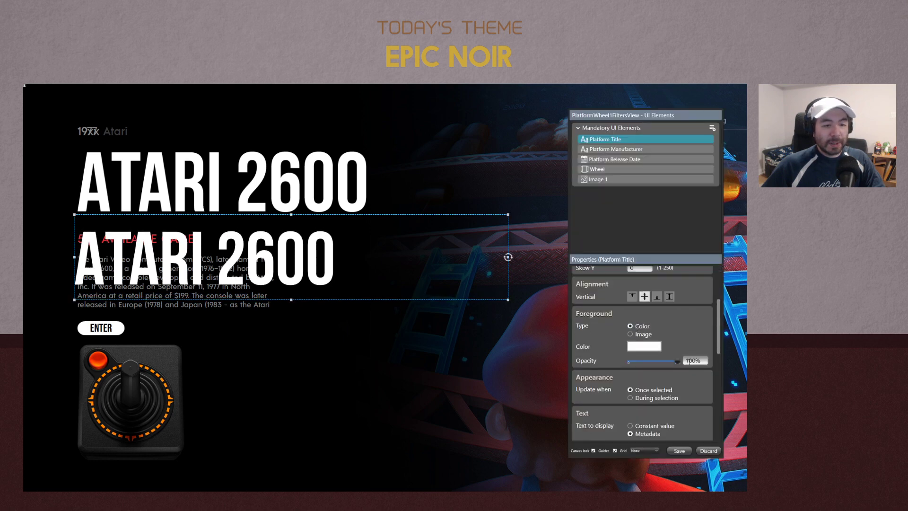
pyautogui.doubleClick(636, 356)
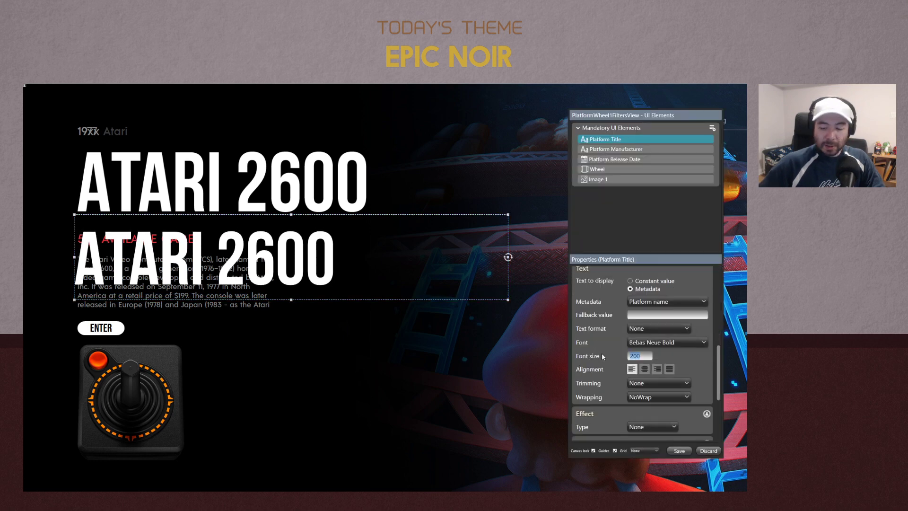
pyautogui.write('250')
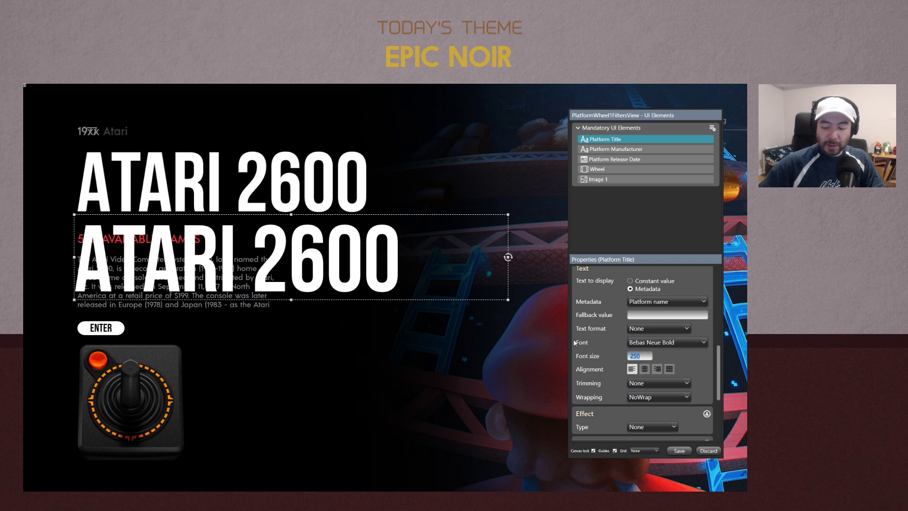
pyautogui.write('230')
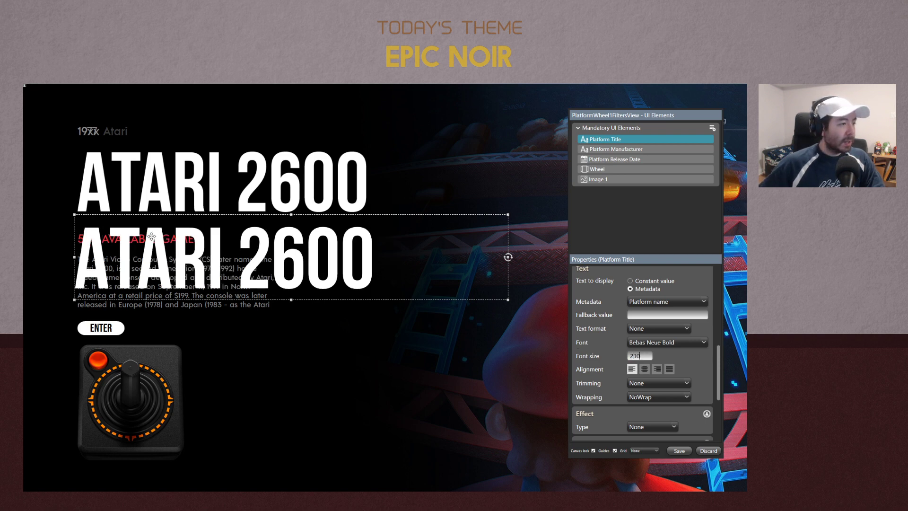
pyautogui.press('Escape')
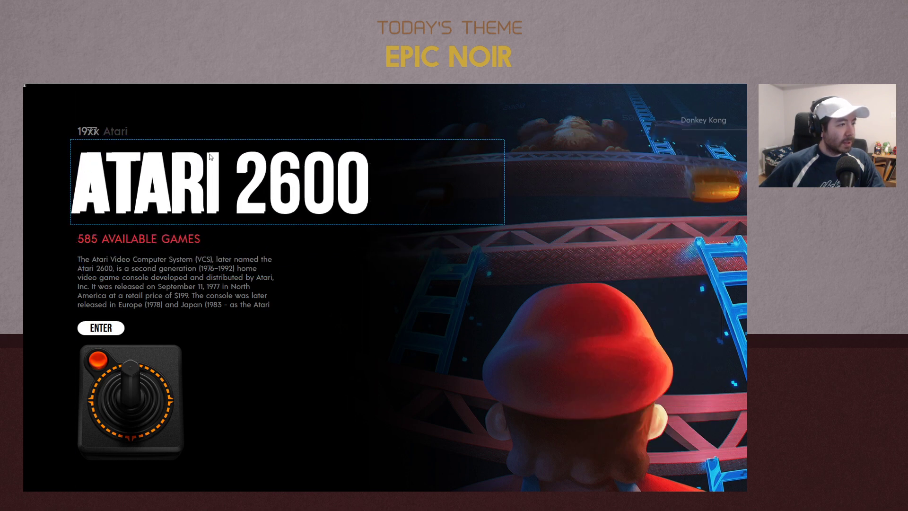
pyautogui.moveTo(210, 153); pyautogui.dragTo(210, 264)
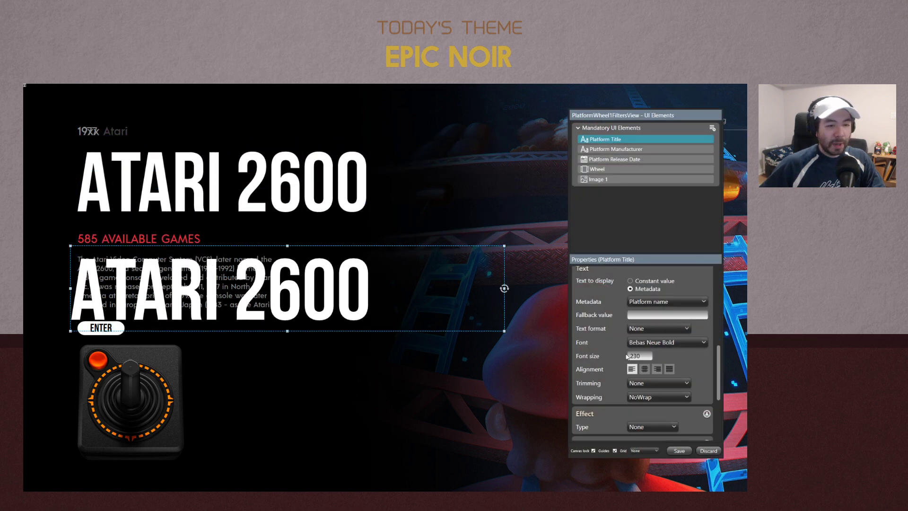
pyautogui.write('225')
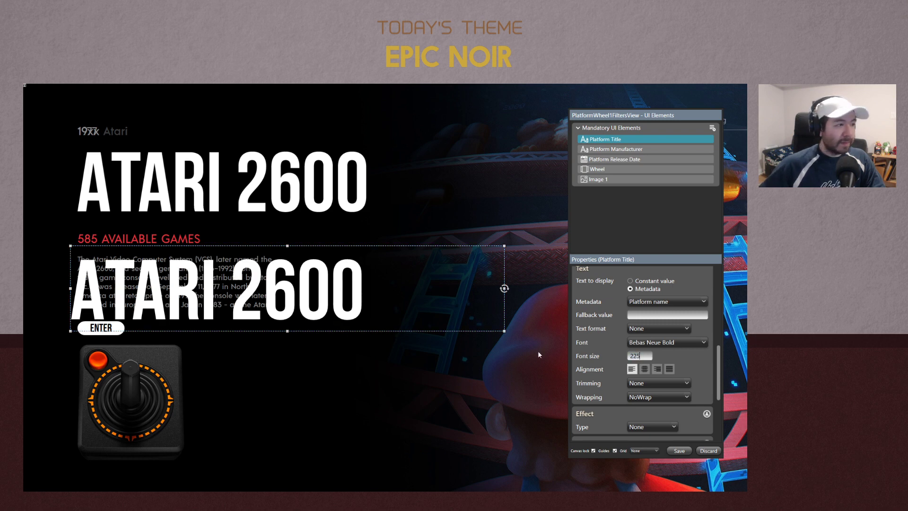
# Align the Platform Title over the background's ATARI 2600 title, trim the box height slightly and widen it for longer names
pyautogui.press('Escape')
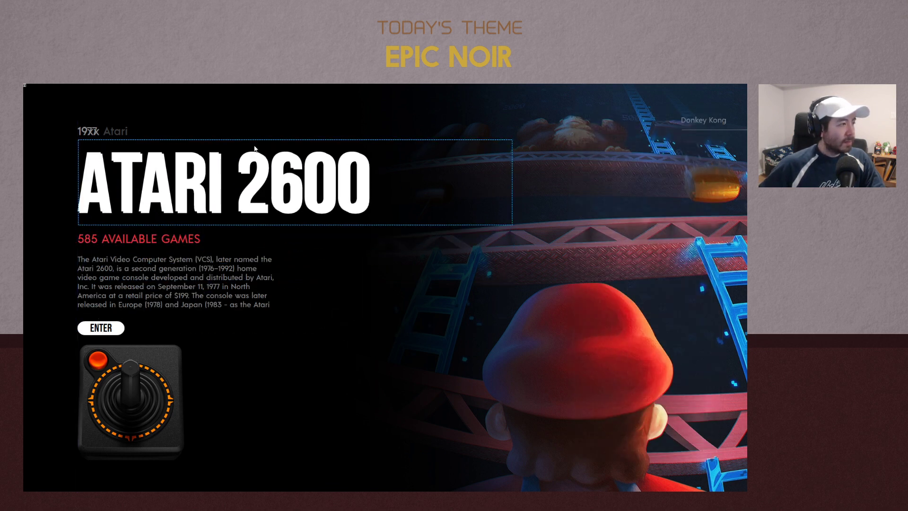
pyautogui.click(253, 149)
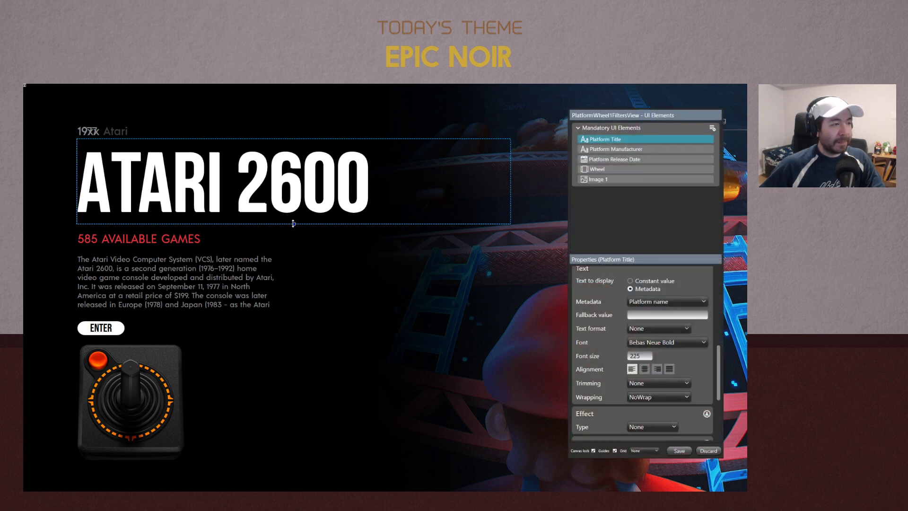
pyautogui.moveTo(294, 224)
pyautogui.mouseDown()
pyautogui.moveTo(293, 215)
pyautogui.moveTo(293, 222)
pyautogui.mouseUp()
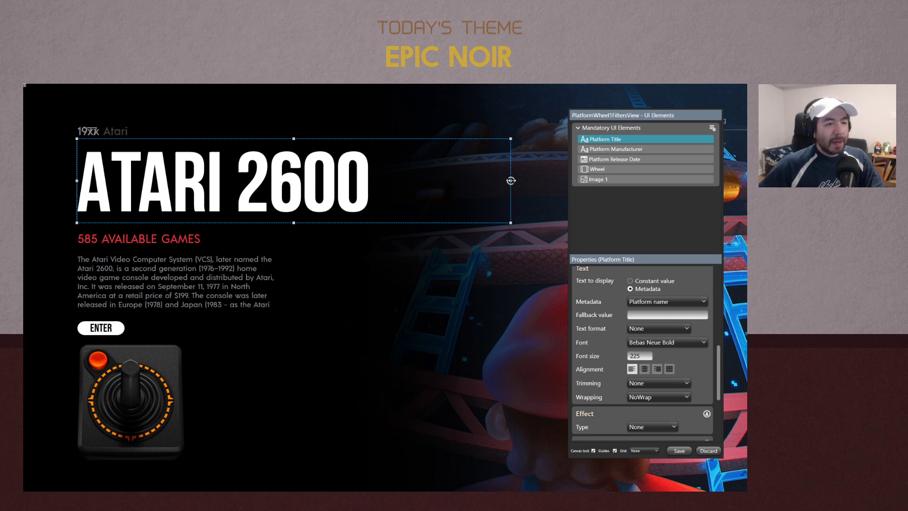
pyautogui.moveTo(511, 181); pyautogui.dragTo(642, 181)
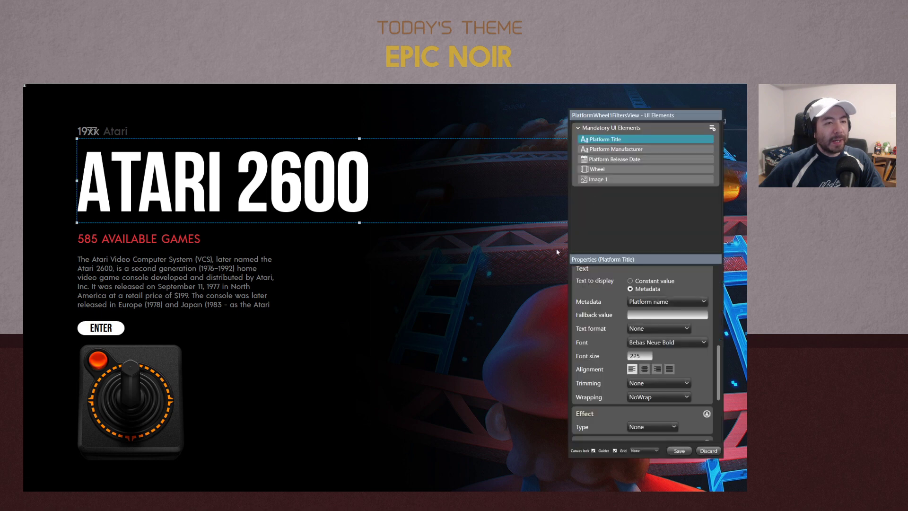
# Switch to the Epic Noir forum page in the browser and examine how the console screens lay out short and two-line titles
pyautogui.hotkey('alt', 'Tab')
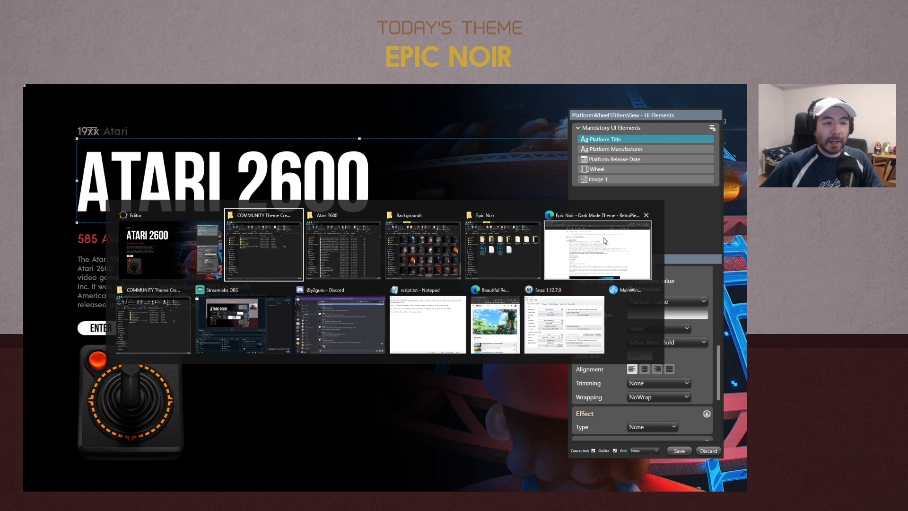
pyautogui.click(598, 253)
pyautogui.scroll(-12, 162, 309)
pyautogui.scroll(-3, 152, 304)
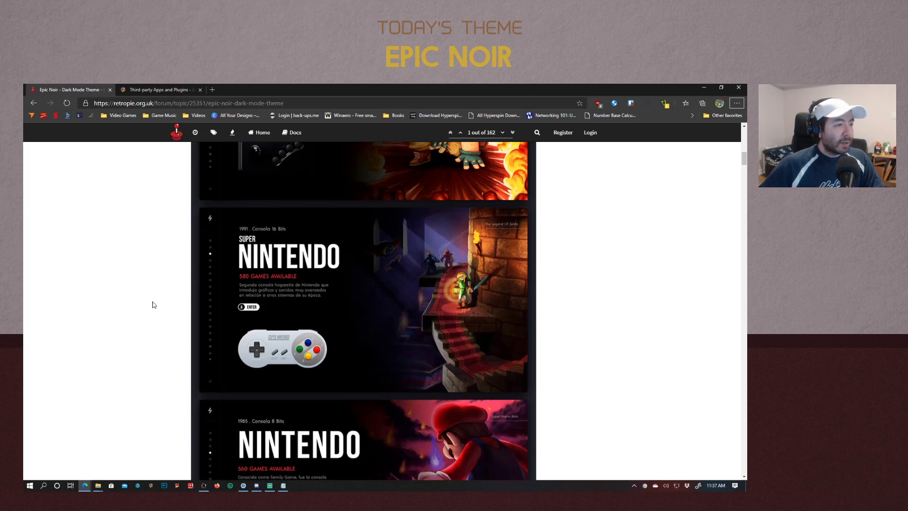
pyautogui.scroll(4, 184, 294)
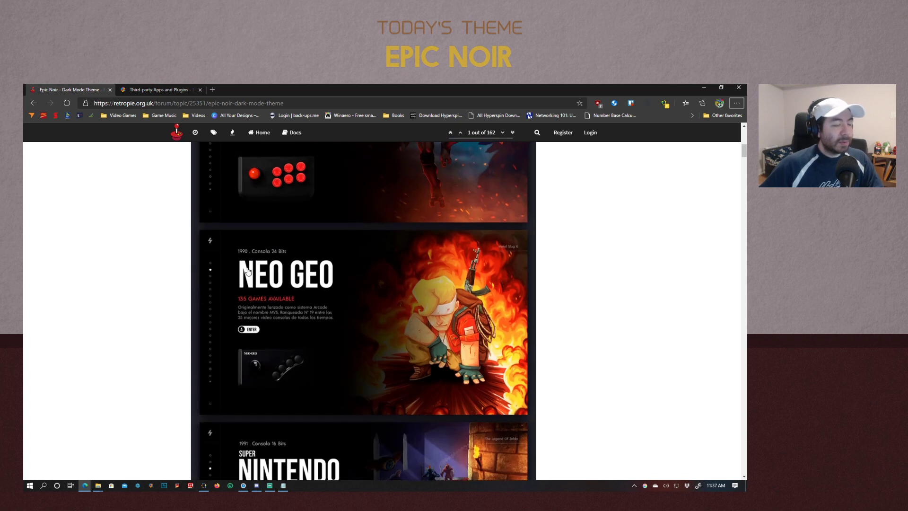
pyautogui.scroll(-3, 242, 297)
pyautogui.scroll(-1, 247, 297)
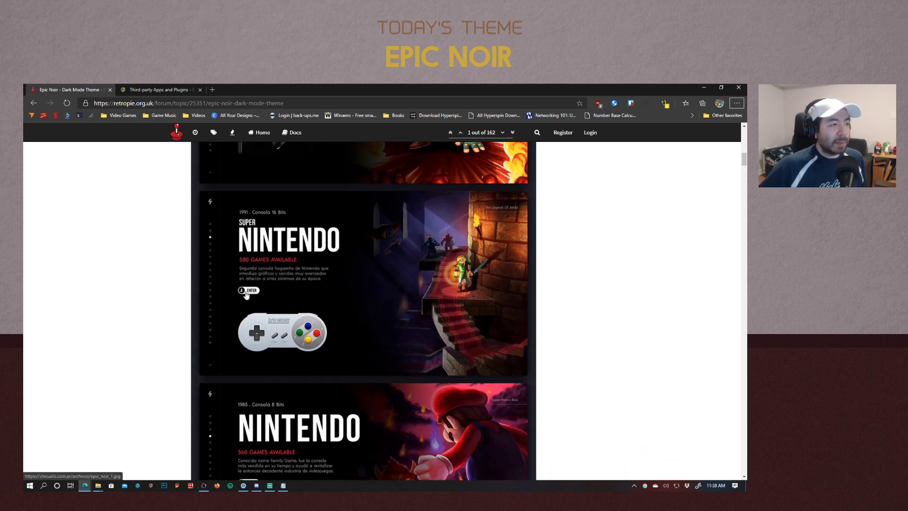
pyautogui.scroll(1, 243, 299)
pyautogui.scroll(-1, 237, 306)
pyautogui.scroll(-7, 144, 284)
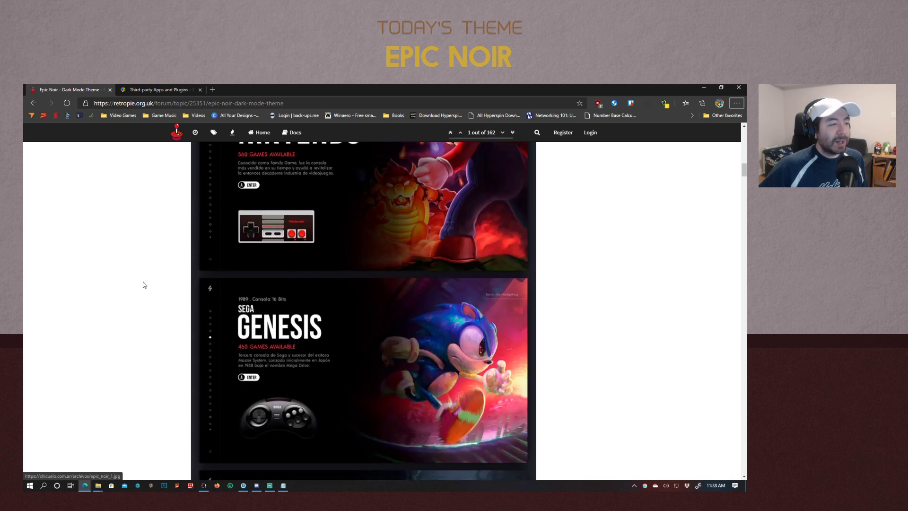
# Examine the remaining console mockups on the forum page, comparing one-line and two-line title layouts from Sega Genesis through PC Engine
pyautogui.scroll(-4, 147, 271)
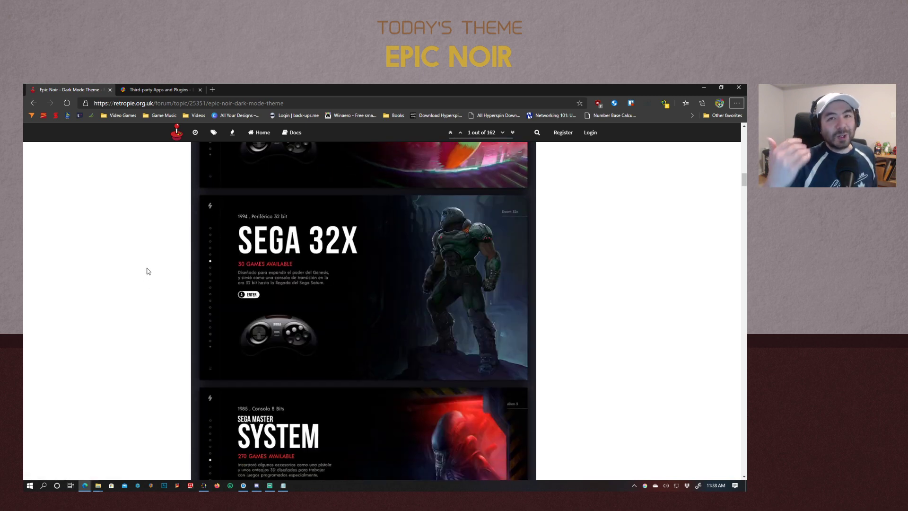
pyautogui.scroll(-3, 180, 282)
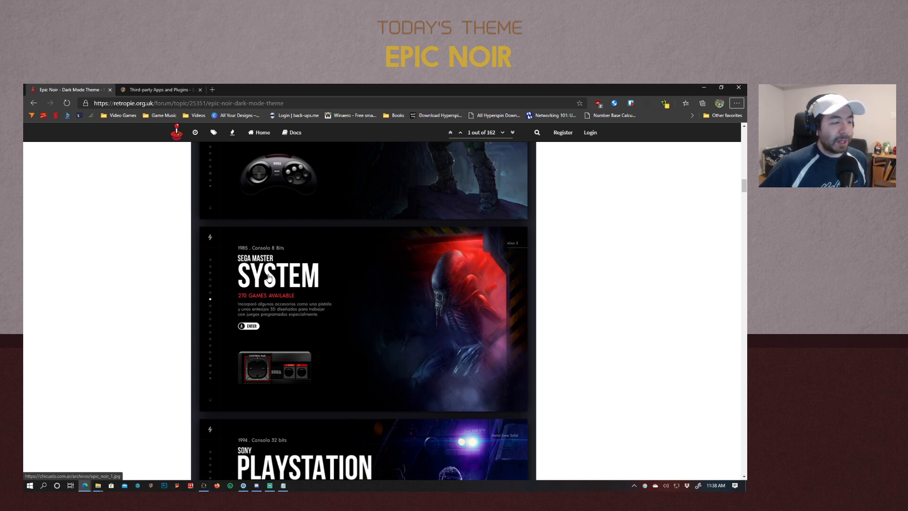
pyautogui.scroll(-3, 178, 270)
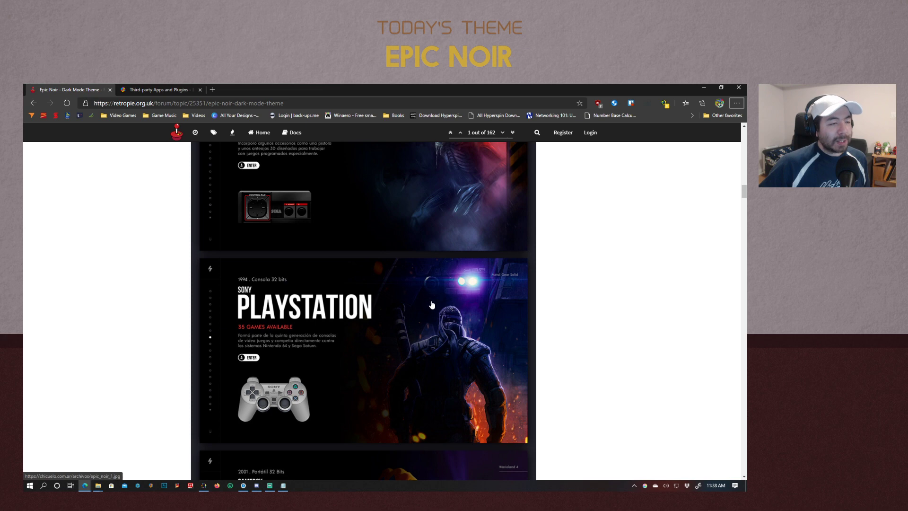
pyautogui.scroll(-20, 432, 304)
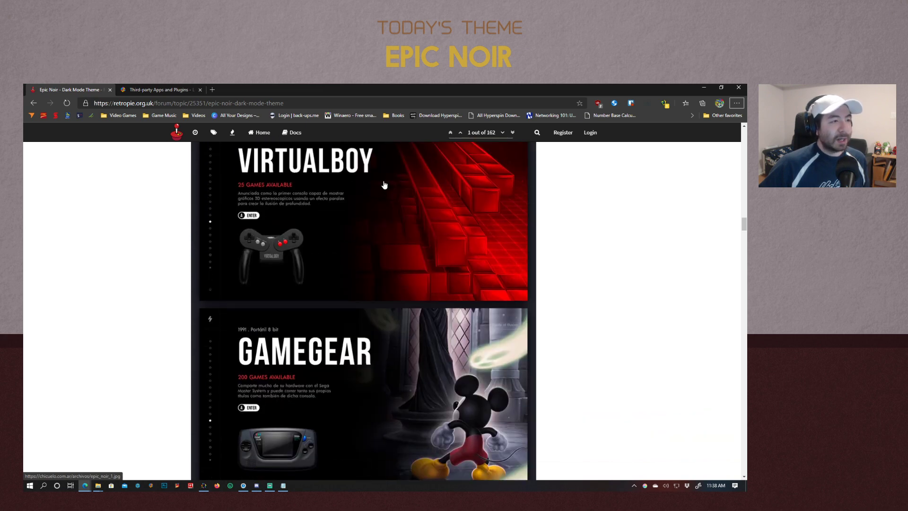
pyautogui.scroll(2, 384, 184)
pyautogui.scroll(-10, 383, 265)
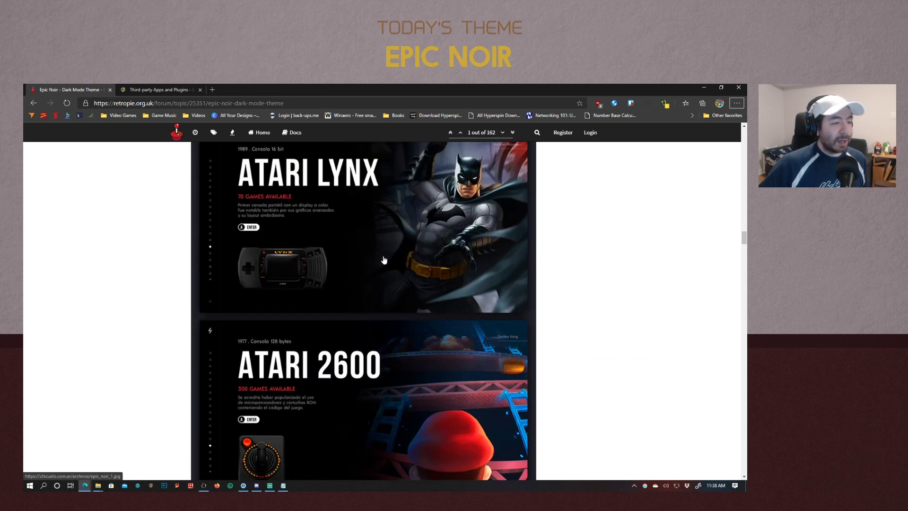
pyautogui.scroll(-20, 383, 260)
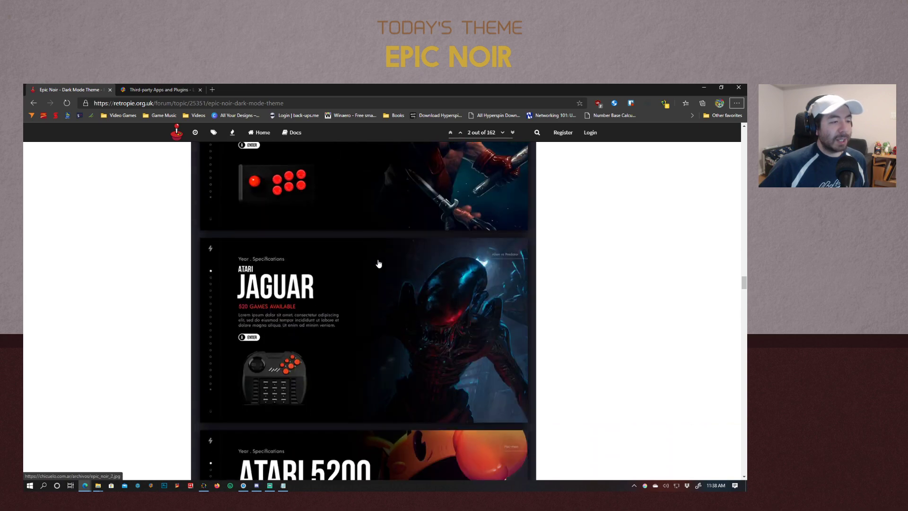
pyautogui.scroll(-20, 379, 264)
pyautogui.scroll(5, 376, 264)
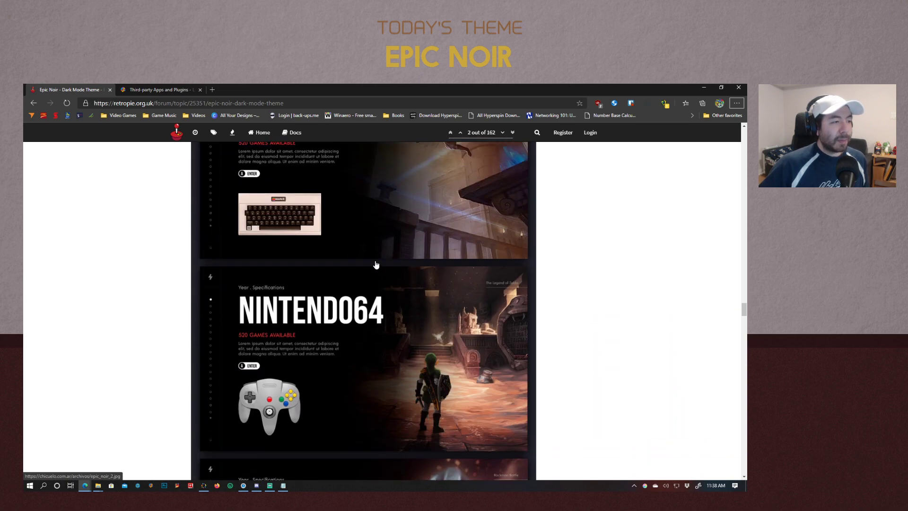
pyautogui.scroll(-10, 379, 274)
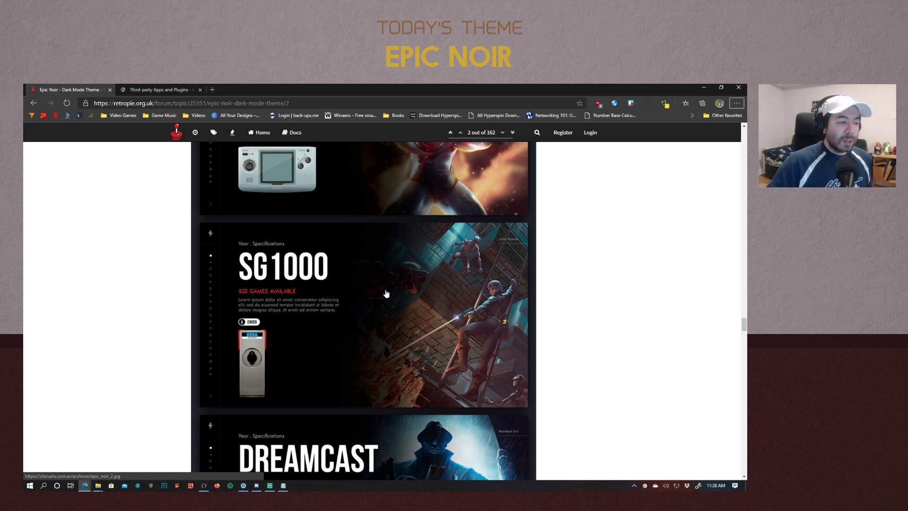
pyautogui.scroll(-3, 348, 290)
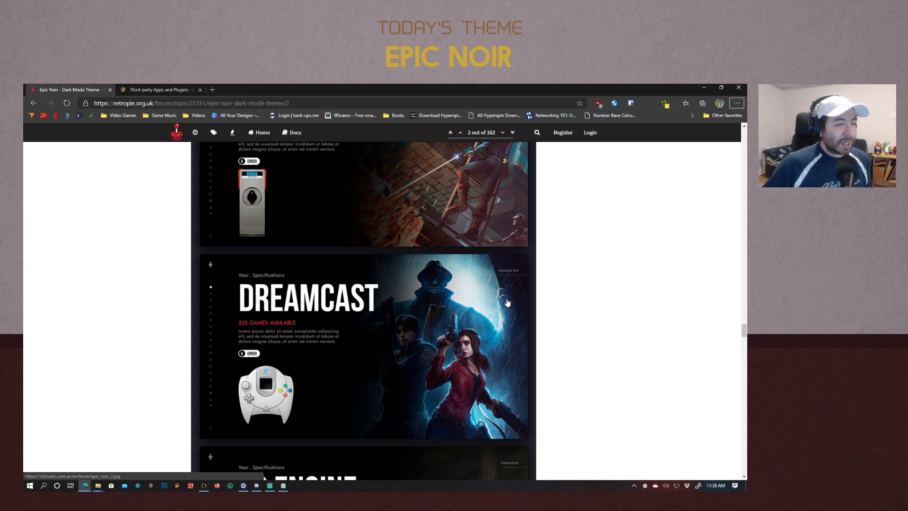
pyautogui.scroll(-3, 282, 344)
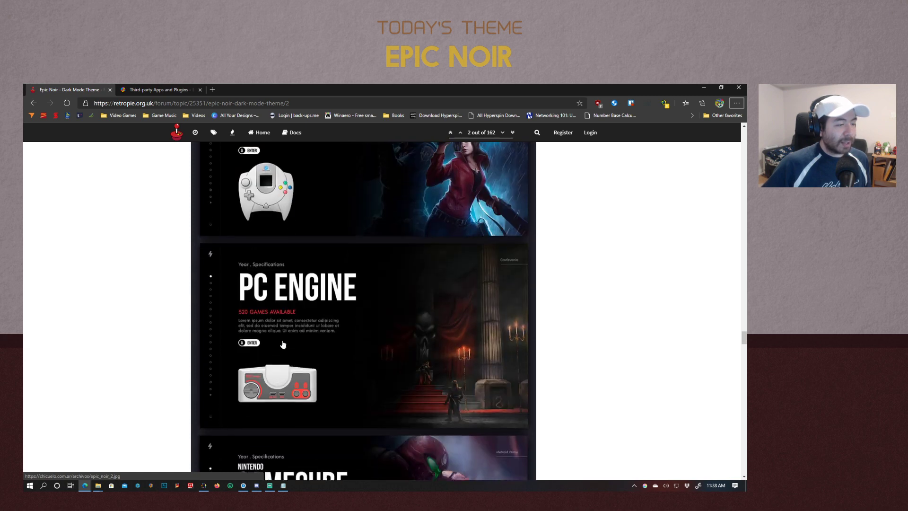
pyautogui.scroll(-5, 356, 325)
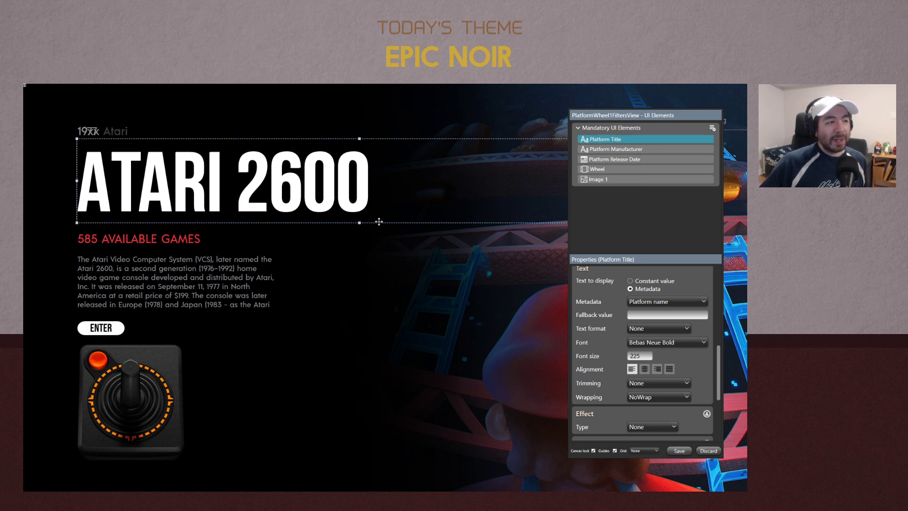
# Return to the theme editor and set the Platform Title's text trimming to CharacterEllipsis
pyautogui.scroll(-3, 711, 375)
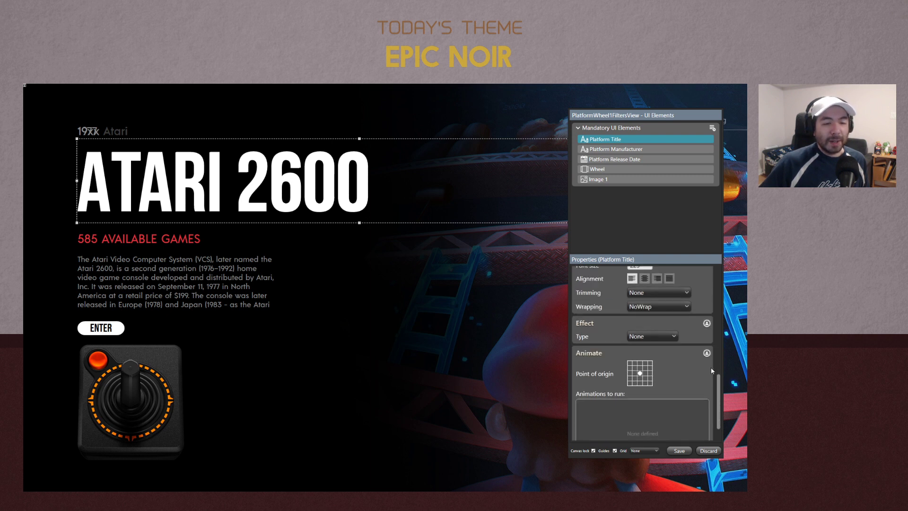
pyautogui.scroll(2, 711, 367)
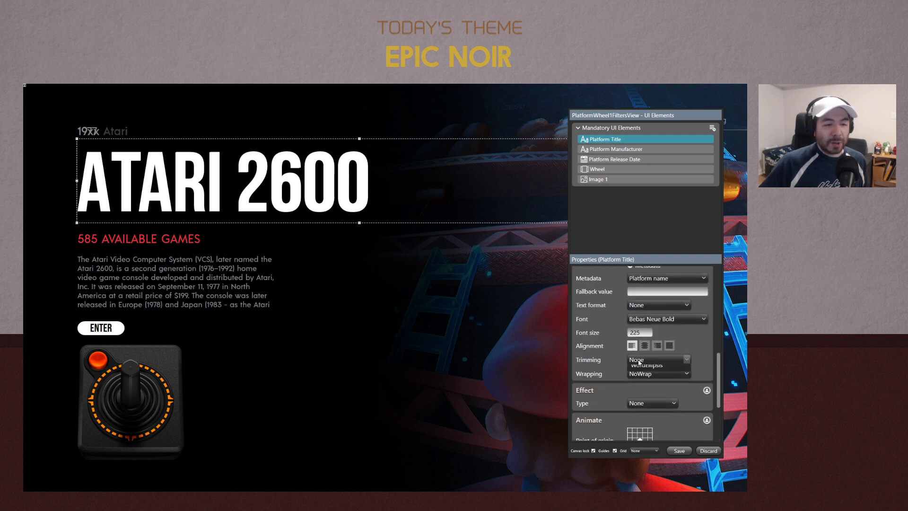
pyautogui.click(660, 360)
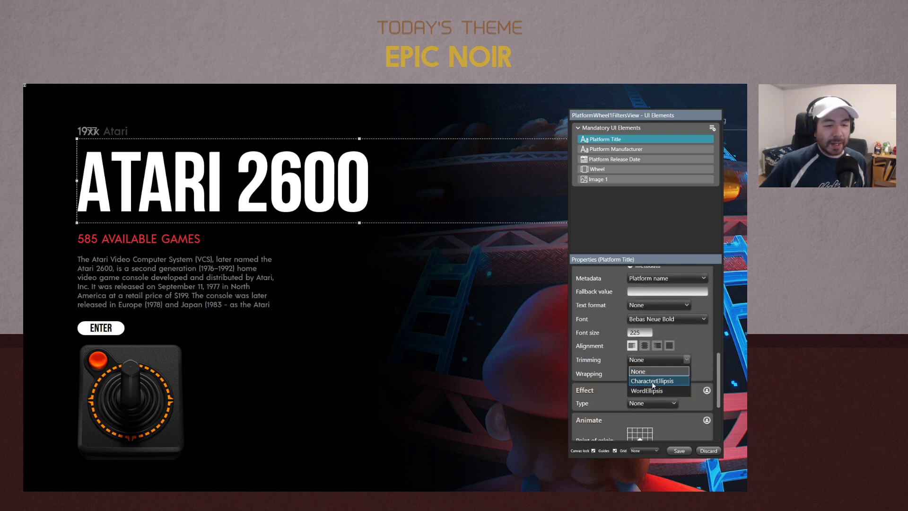
pyautogui.click(654, 386)
pyautogui.click(678, 362)
pyautogui.click(715, 362)
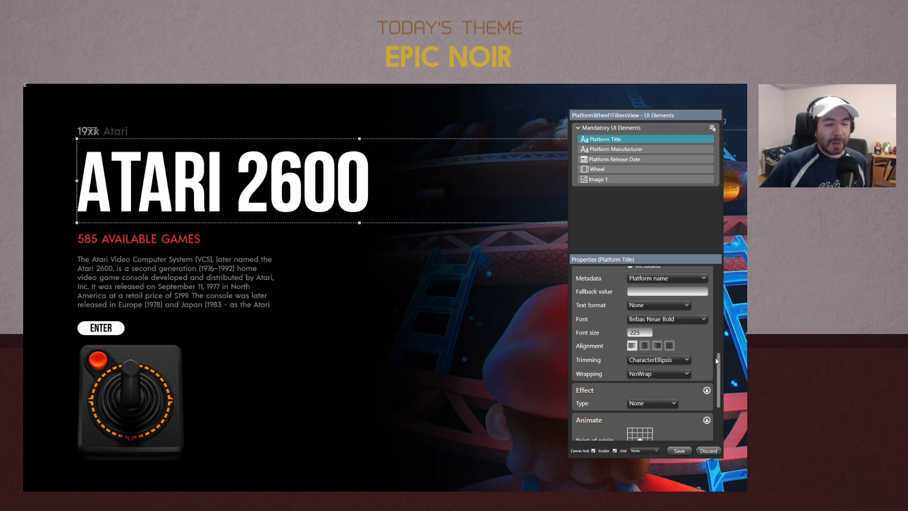
# Save the view and switch the previewed platform to Nintendo Entertainment System
pyautogui.click(678, 451)
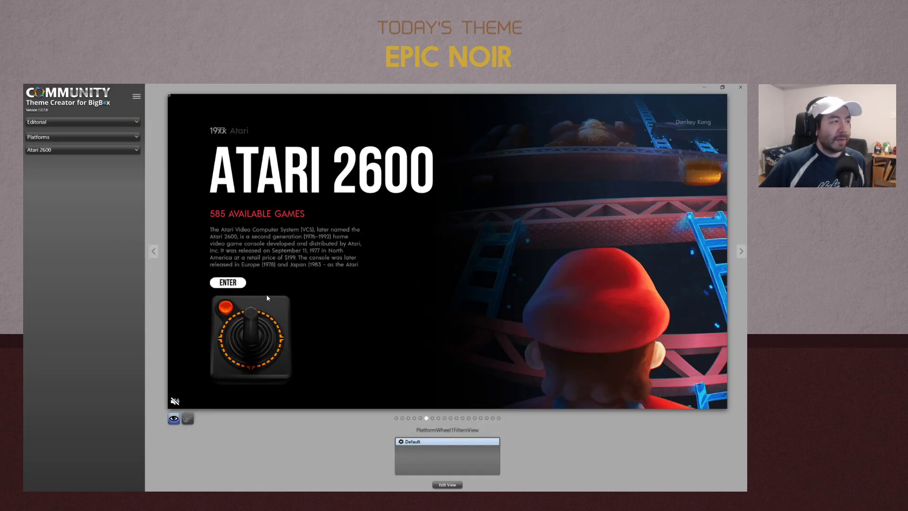
pyautogui.click(66, 150)
pyautogui.scroll(-3, 63, 232)
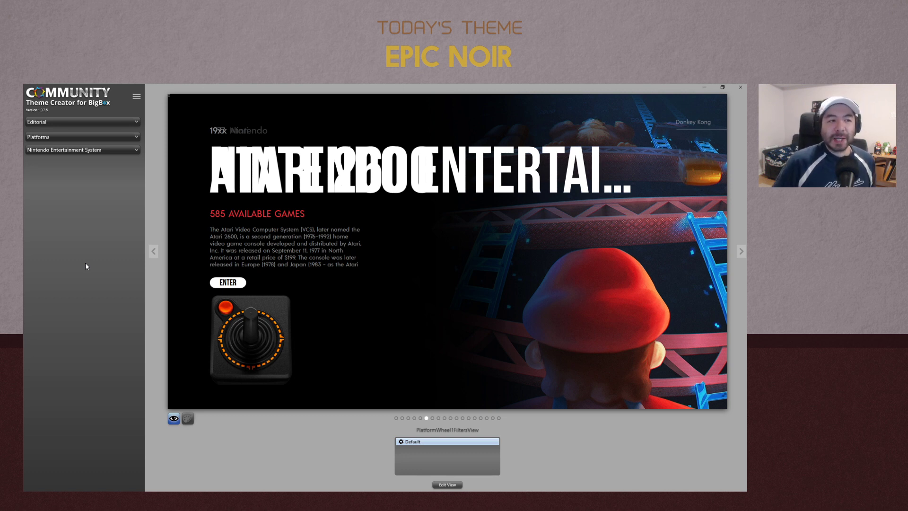
# Reopen the view for editing and set the Platform Title's foreground opacity to 0%
pyautogui.click(442, 485)
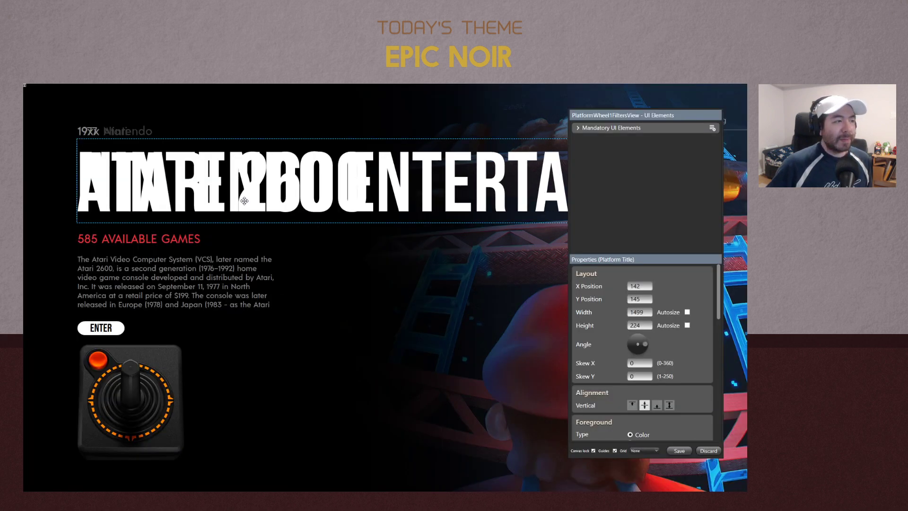
pyautogui.click(577, 129)
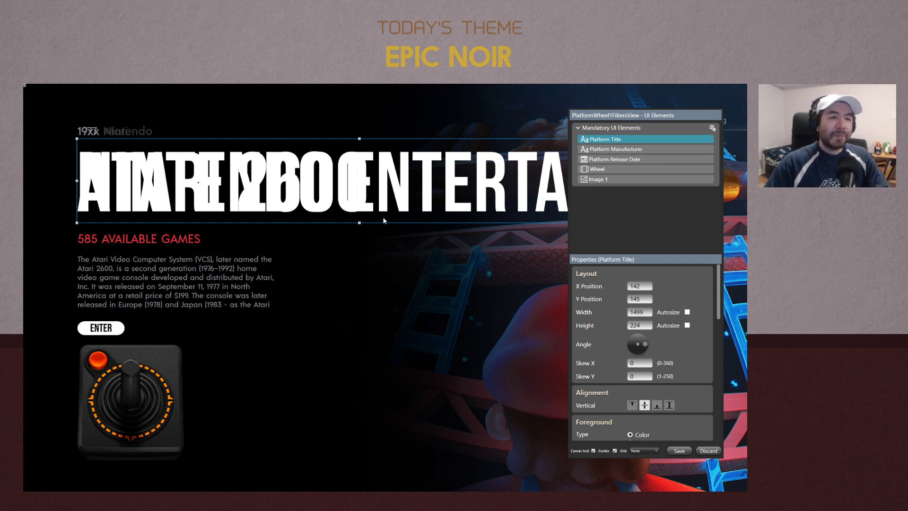
pyautogui.scroll(-2, 694, 350)
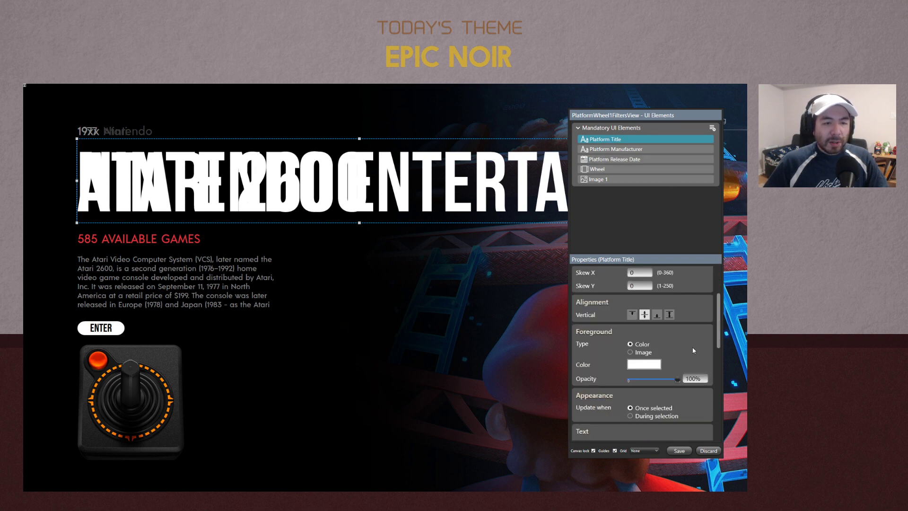
pyautogui.scroll(-2, 692, 351)
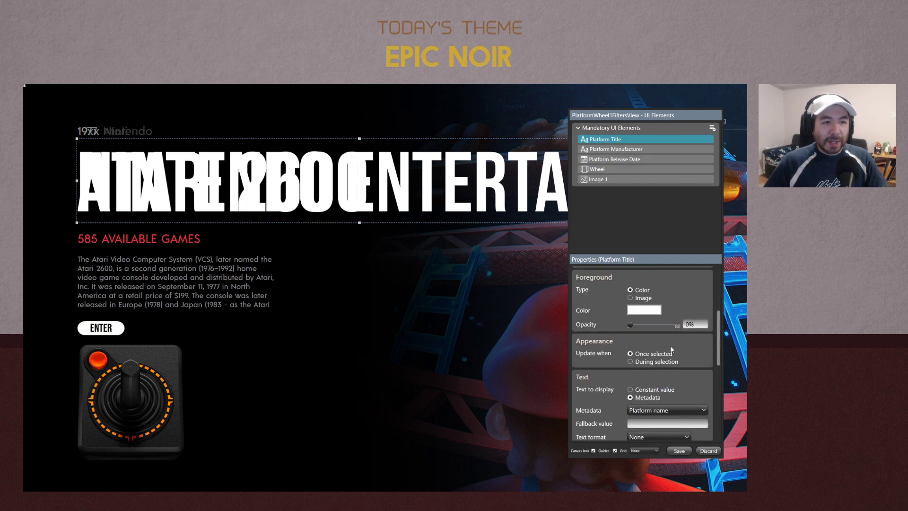
# Add an image element to the view and name it "Platform Title - Image"
pyautogui.click(713, 128)
pyautogui.click(657, 195)
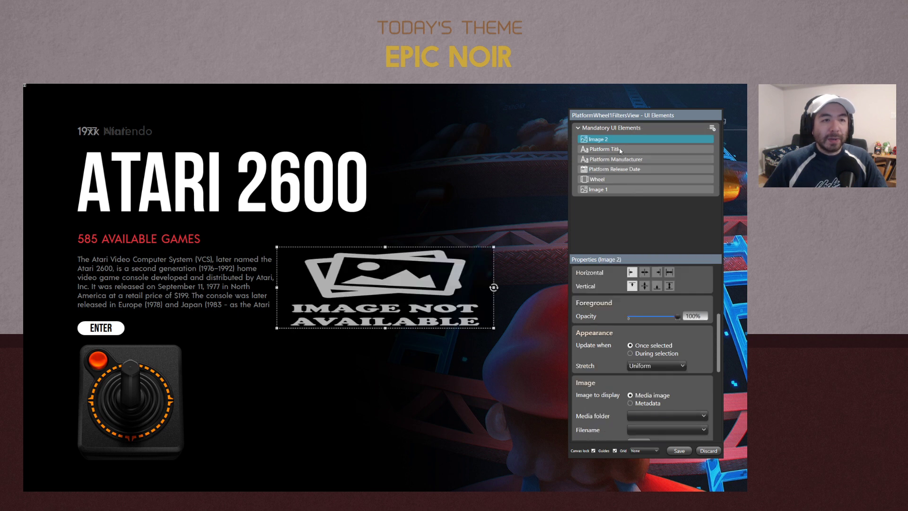
pyautogui.click(585, 139)
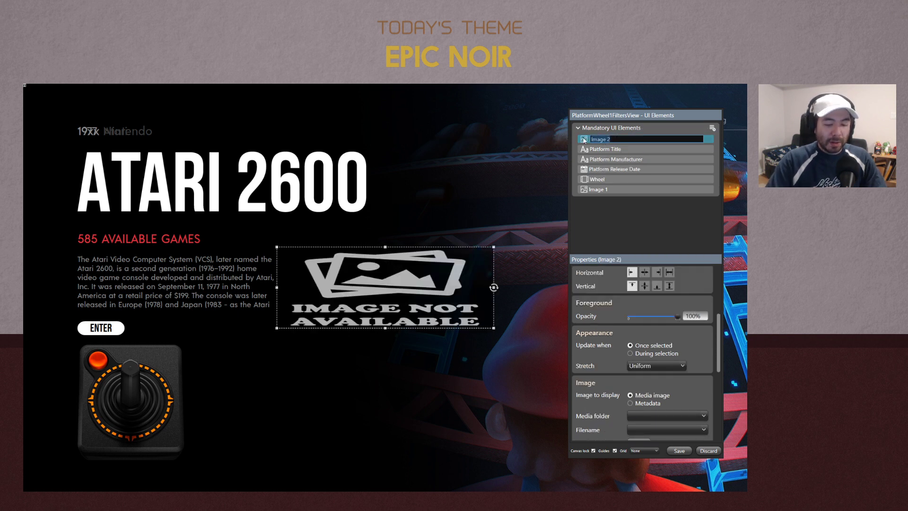
pyautogui.write('Platform Title')
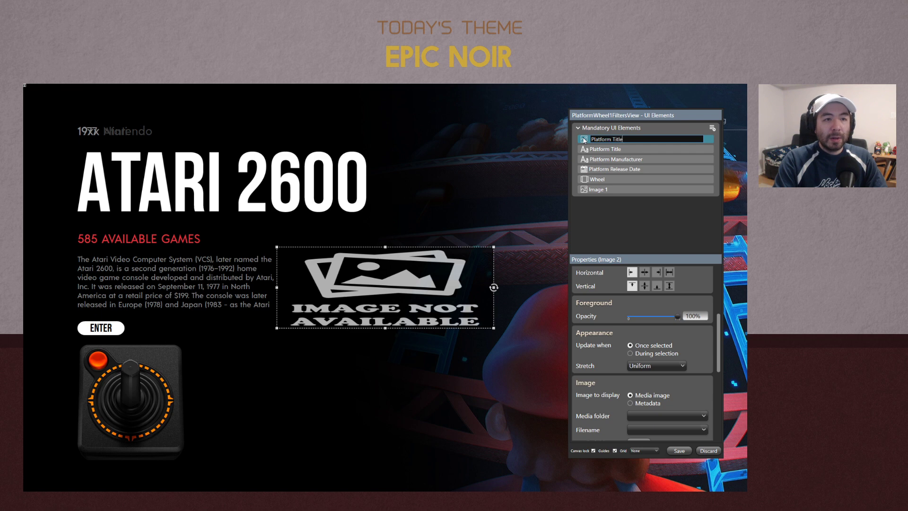
pyautogui.write(' - Image')
pyautogui.press('Return')
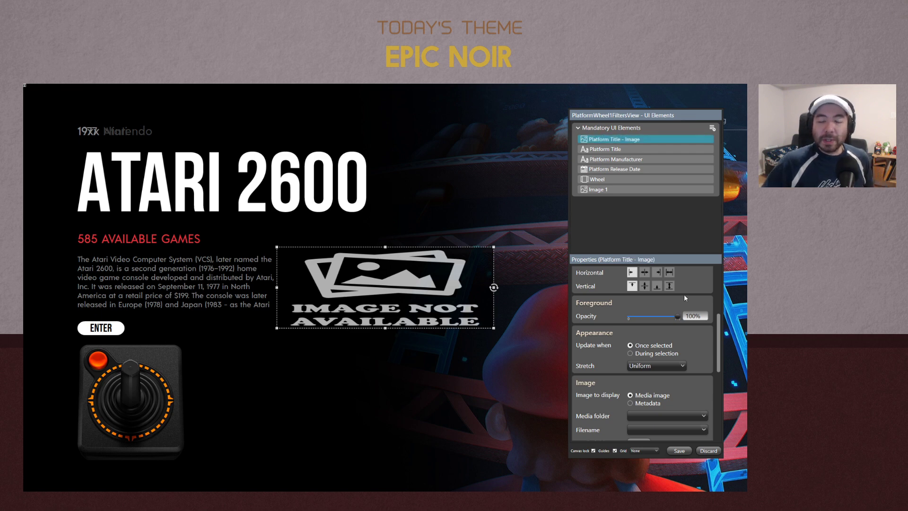
# Make the new title image display metadata, using Platform as the metadata image and Platform Clear Logos as the image folder
pyautogui.scroll(-3, 716, 351)
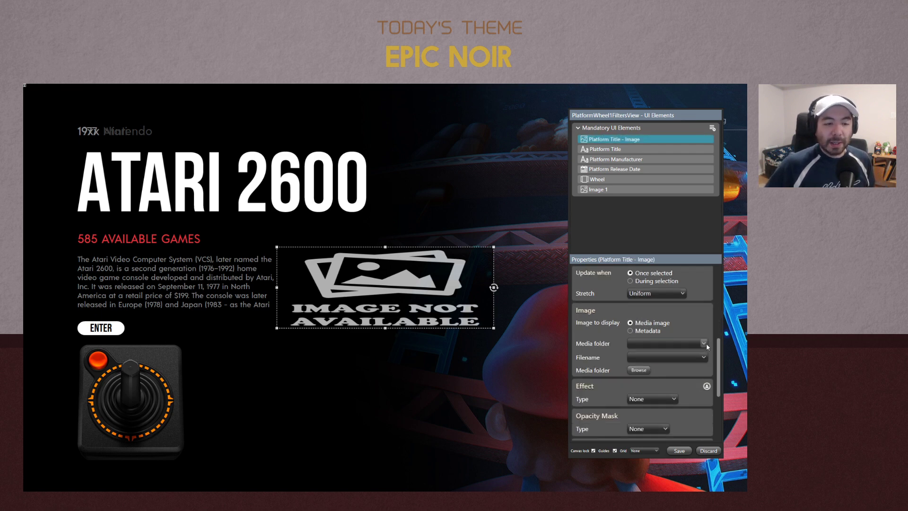
pyautogui.click(646, 332)
pyautogui.click(650, 342)
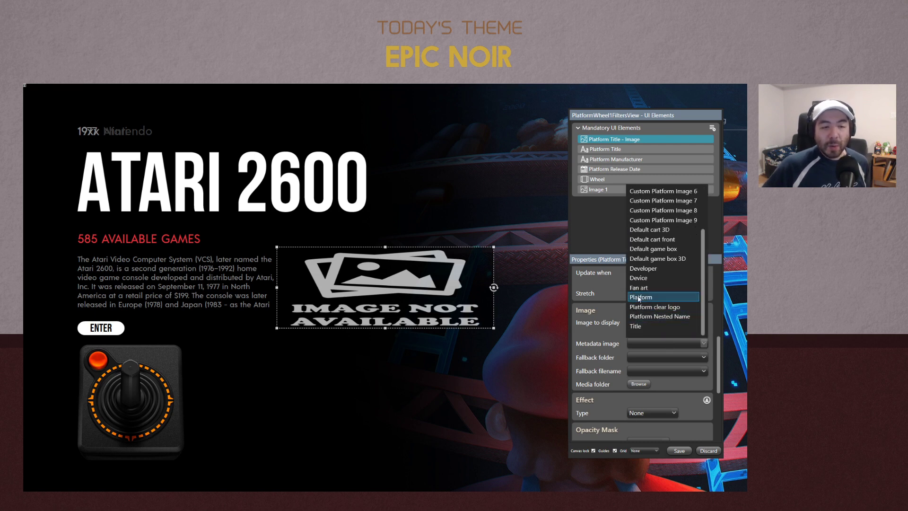
pyautogui.click(651, 297)
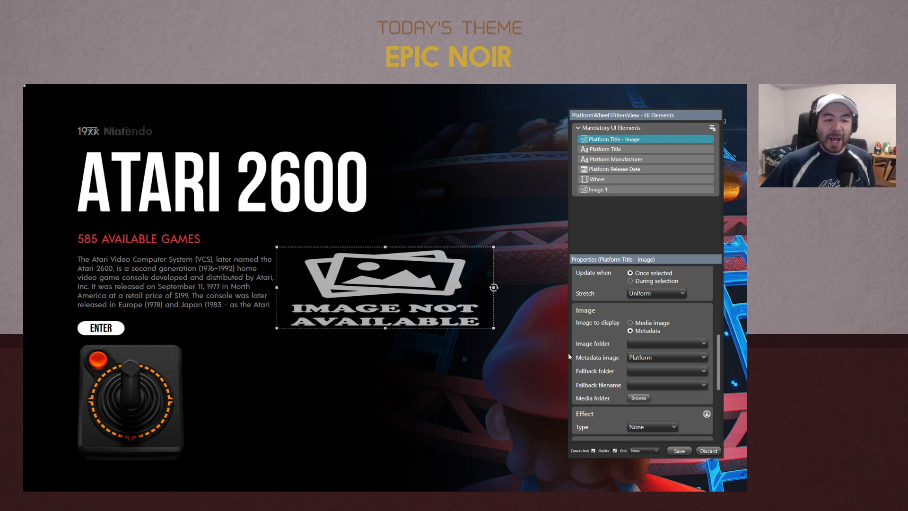
pyautogui.click(640, 342)
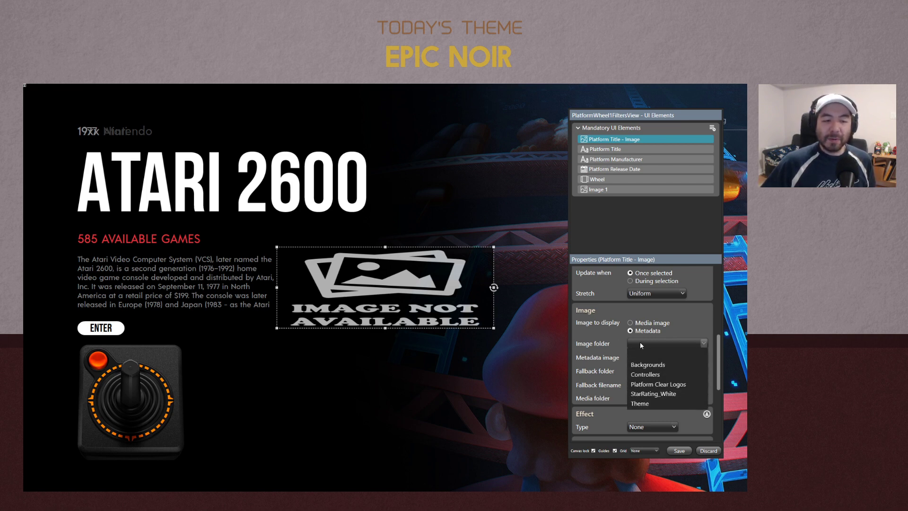
pyautogui.click(670, 388)
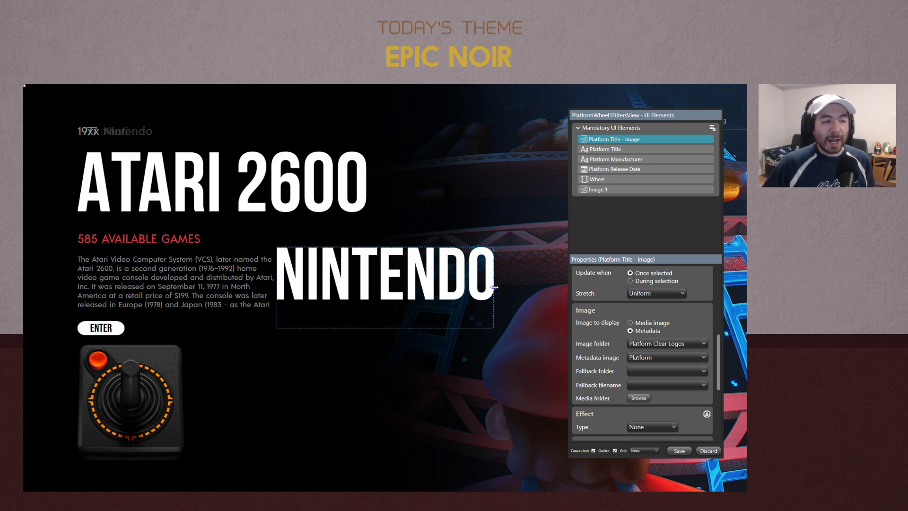
# Centre the title image's content vertically and fit its box over the background's ATARI 2600 title, matching that title's width and height
pyautogui.moveTo(494, 287); pyautogui.dragTo(571, 285)
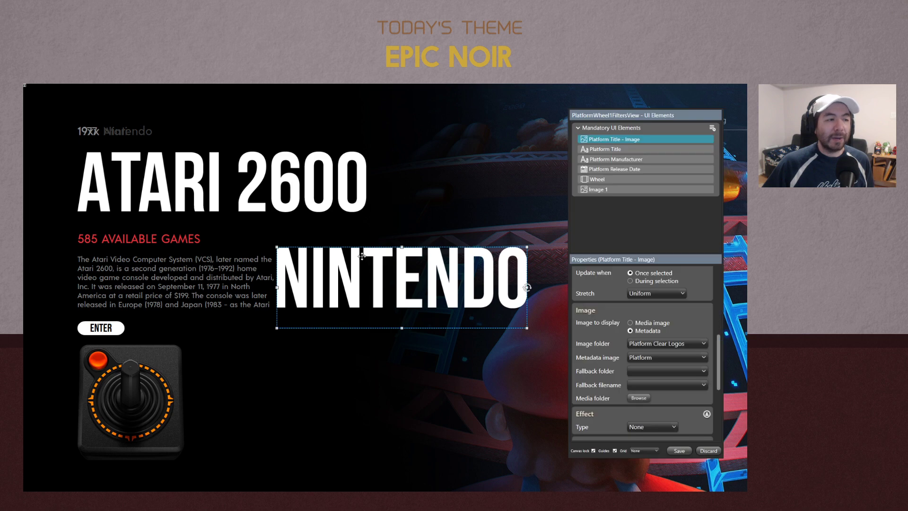
pyautogui.moveTo(382, 255); pyautogui.dragTo(180, 159)
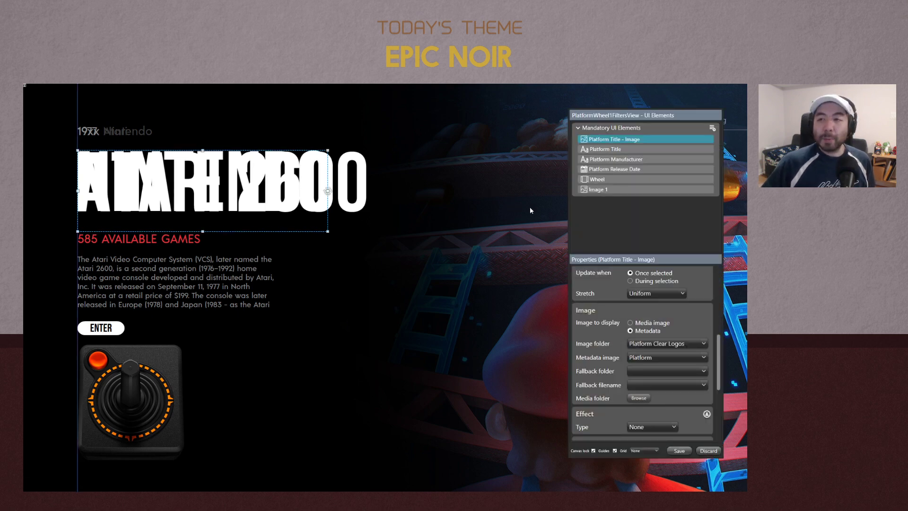
pyautogui.scroll(3, 689, 311)
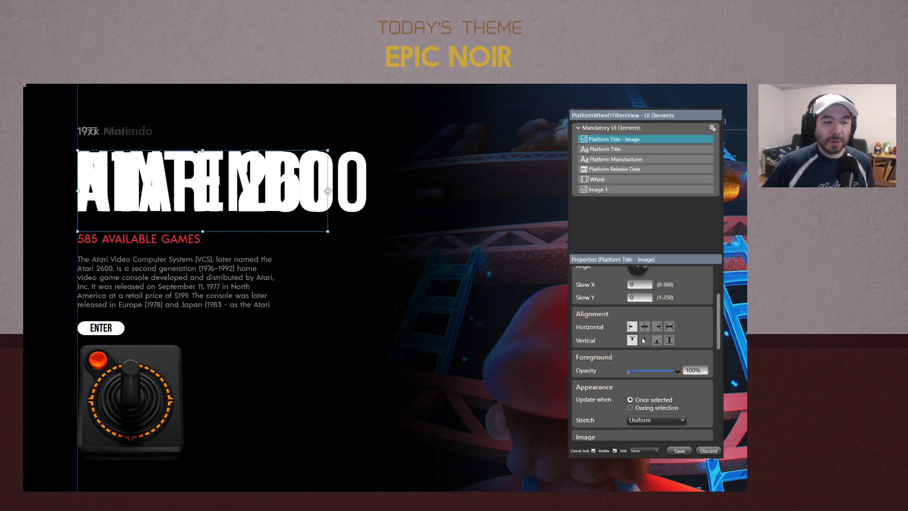
pyautogui.click(644, 340)
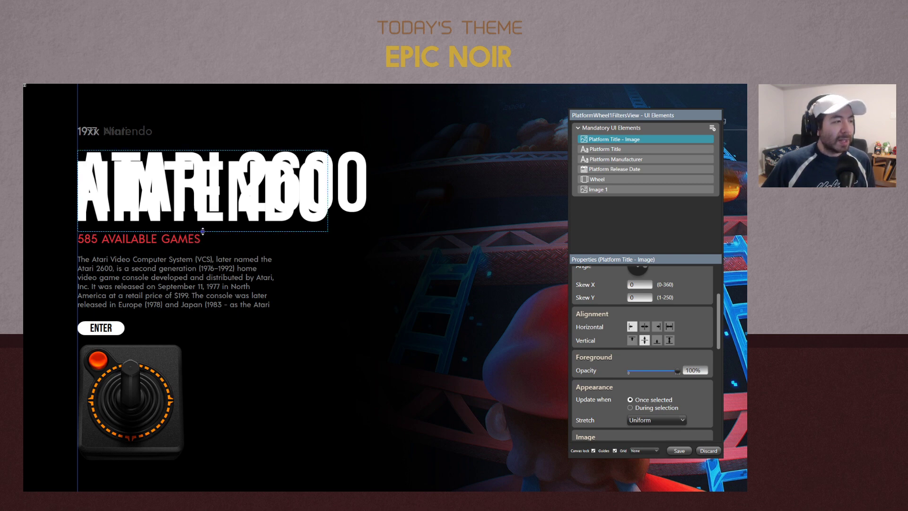
pyautogui.moveTo(202, 232); pyautogui.dragTo(202, 217)
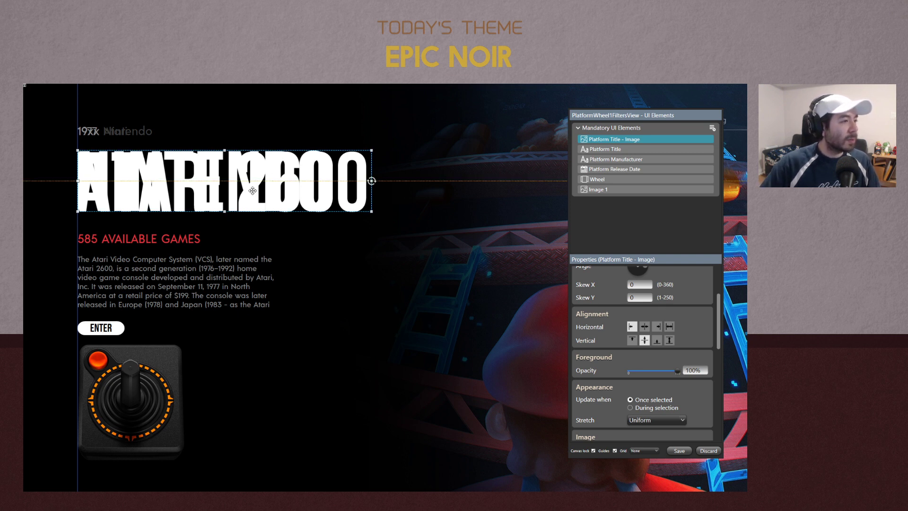
# Nudge the title image vertically onto the background's ATARI 2600 title and widen its box to about 1427
pyautogui.press('Down')
pyautogui.press('Down')
pyautogui.press('Down')
pyautogui.press('Down')
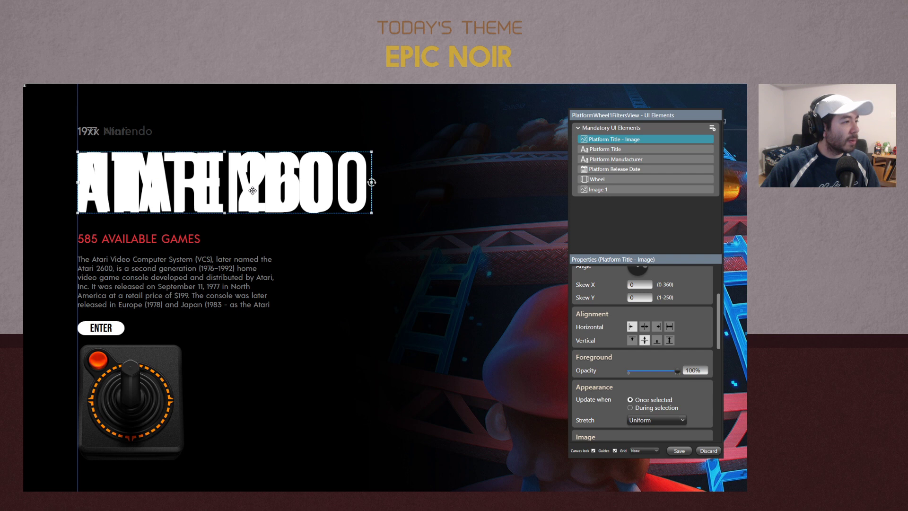
pyautogui.press('Up')
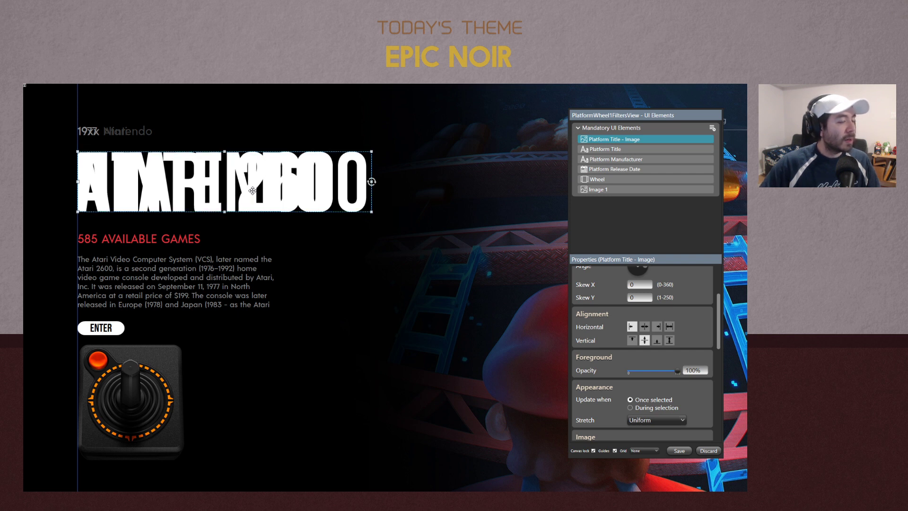
pyautogui.moveTo(371, 182); pyautogui.dragTo(616, 197)
pyautogui.scroll(1, 599, 336)
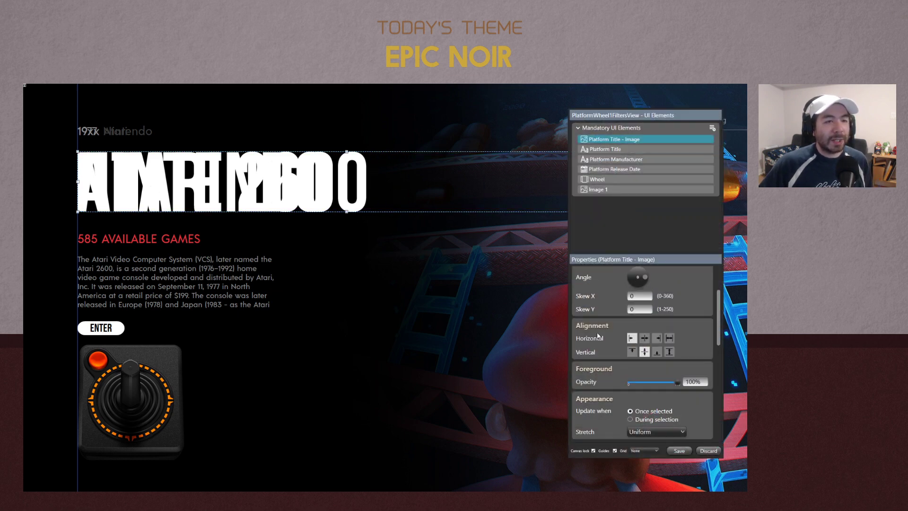
pyautogui.click(632, 278)
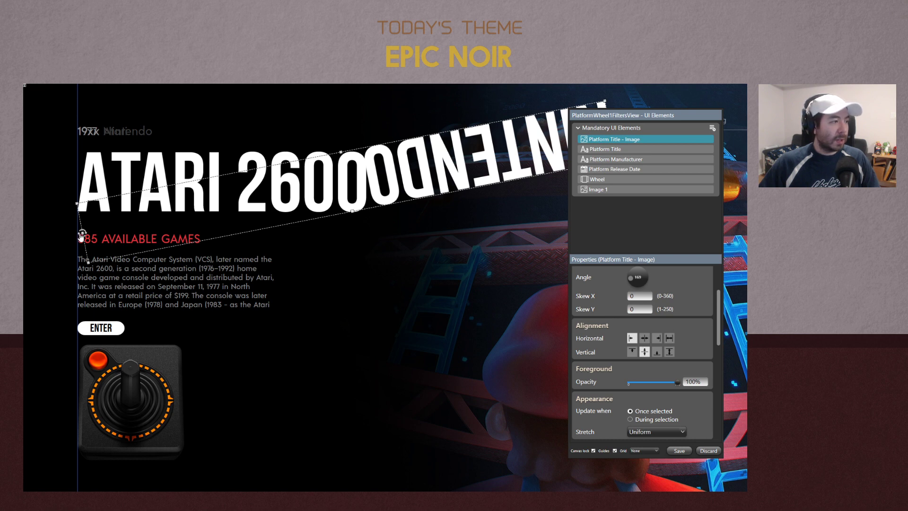
pyautogui.moveTo(80, 237); pyautogui.dragTo(526, 187)
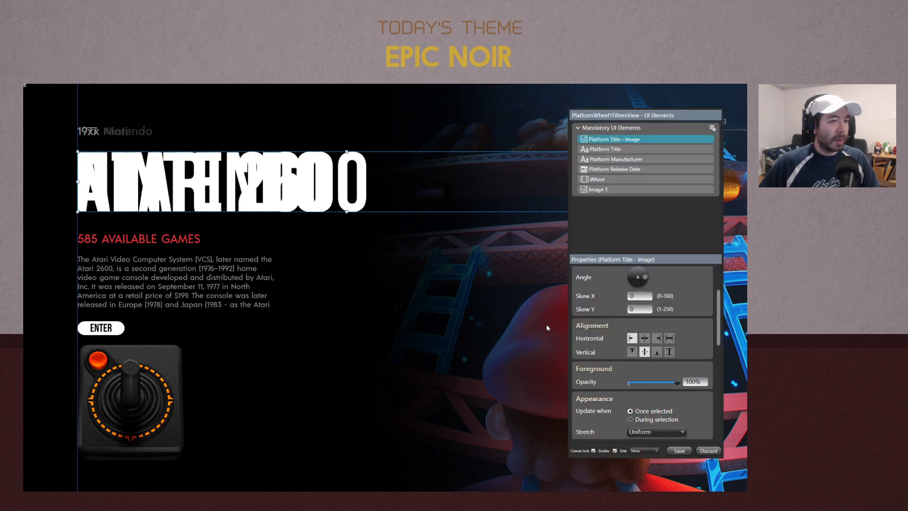
# Save the view and preview it with the Nintendo Famicom Disk System platform
pyautogui.click(679, 452)
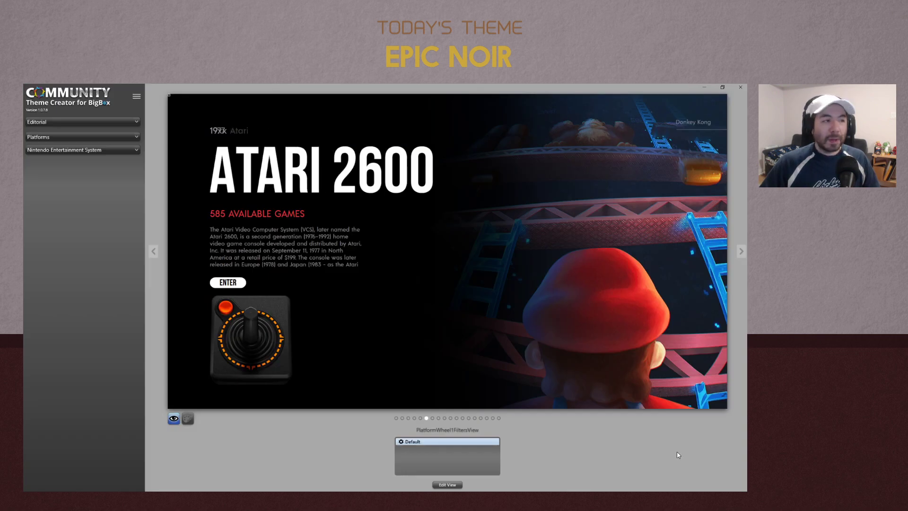
pyautogui.click(61, 150)
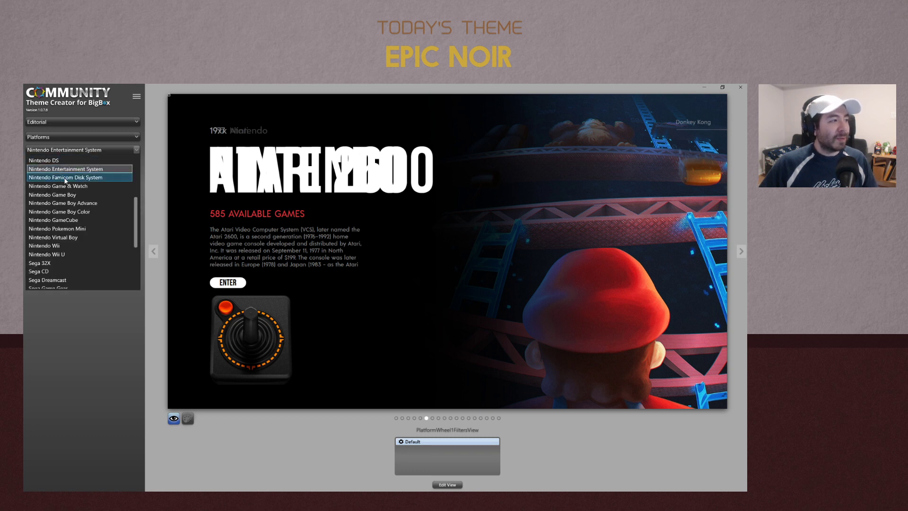
pyautogui.click(64, 177)
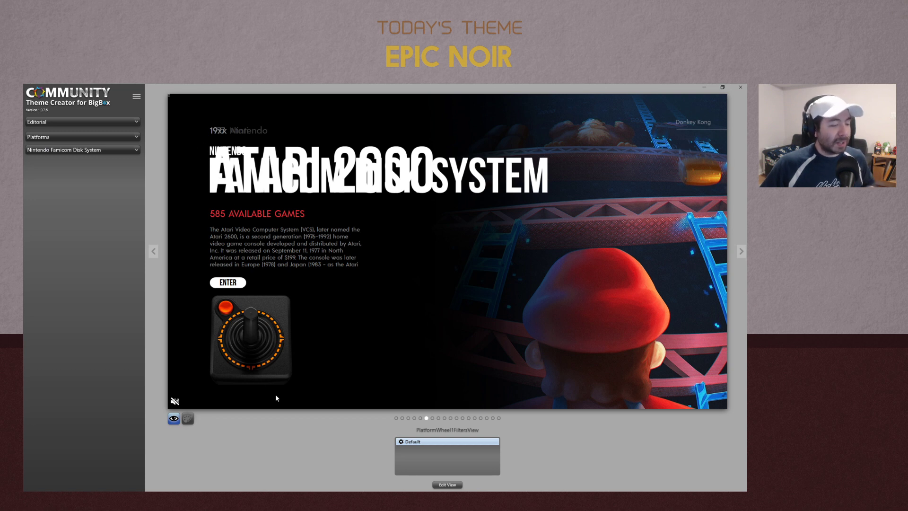
# Switch to the Epic Noir folder in File Explorer and look at the logos in Platform Clear Logos
pyautogui.hotkey('alt', 'Tab')
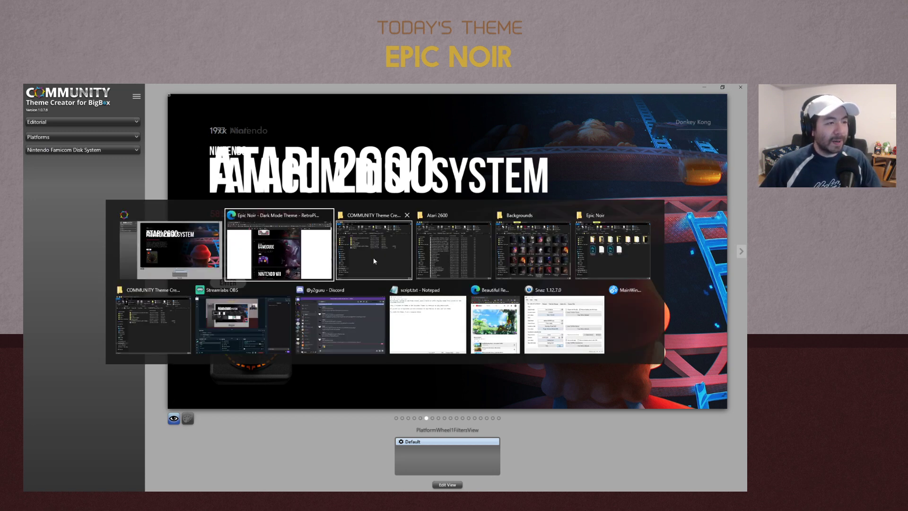
pyautogui.press('Tab')
pyautogui.press('Tab')
pyautogui.press('Tab')
pyautogui.press('Tab')
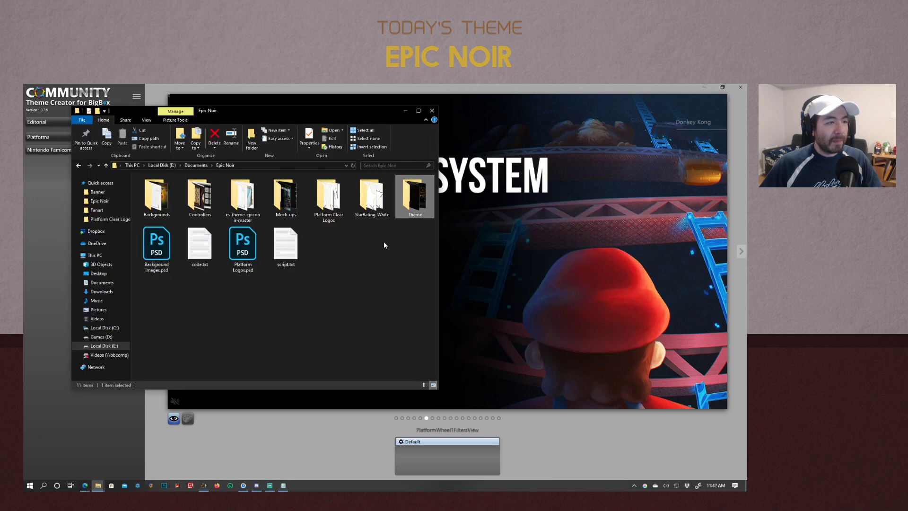
pyautogui.doubleClick(324, 211)
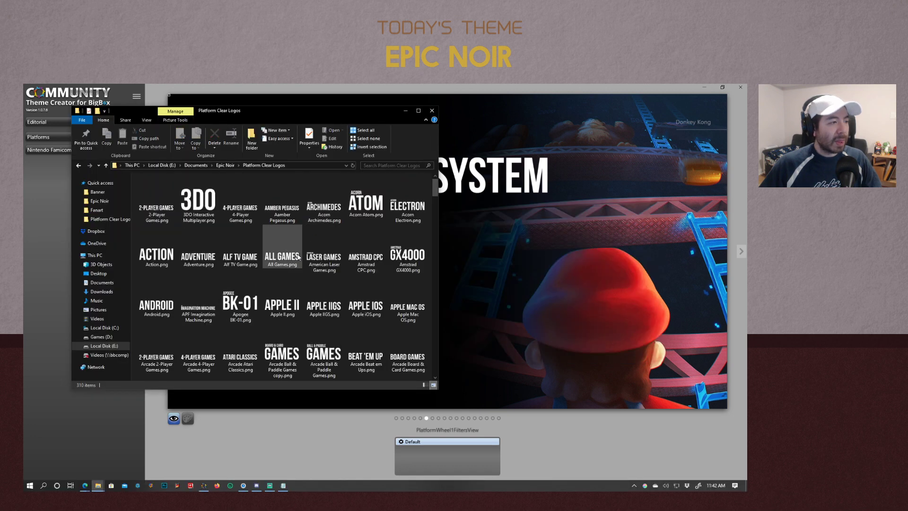
pyautogui.click(398, 254)
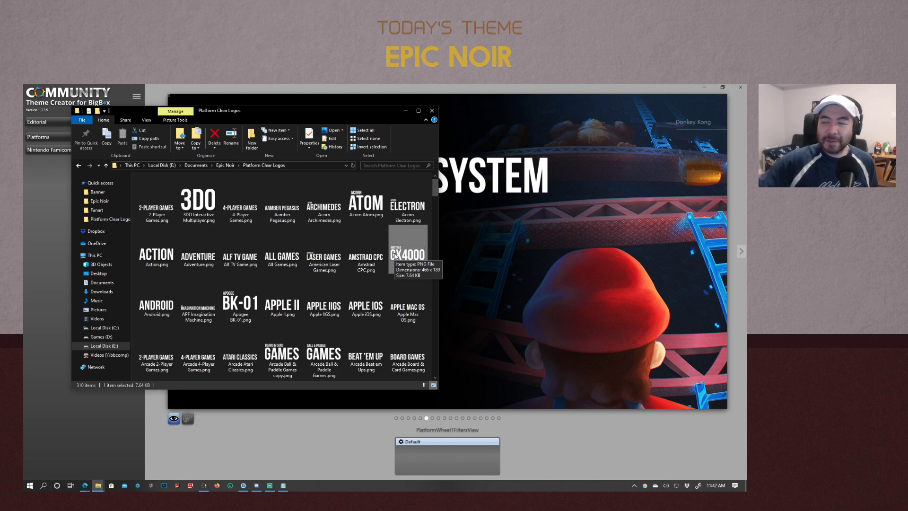
# View the Arcade SNK Neo Geo MVS.png logo from the clear logos folder at full size, and close it
pyautogui.click(431, 298)
pyautogui.scroll(-2, 431, 298)
pyautogui.scroll(-6, 431, 297)
pyautogui.scroll(3, 313, 299)
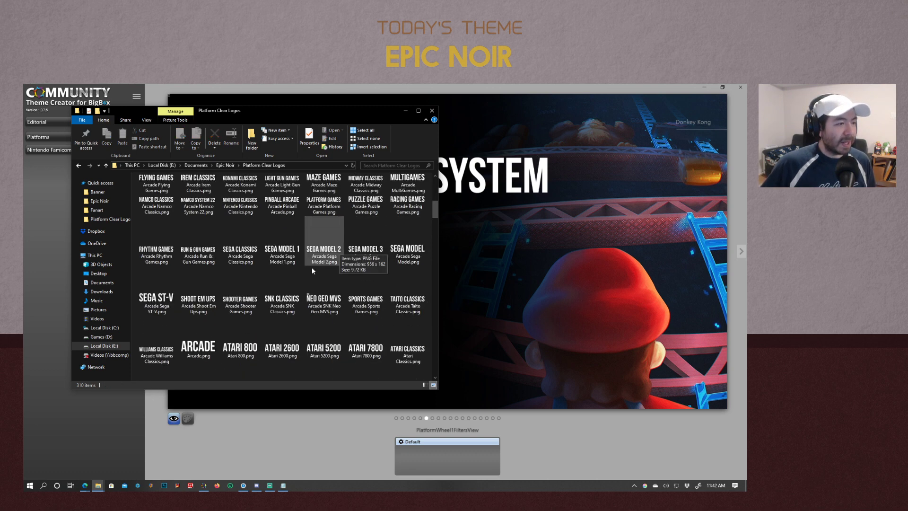
pyautogui.click(313, 299)
pyautogui.doubleClick(313, 299)
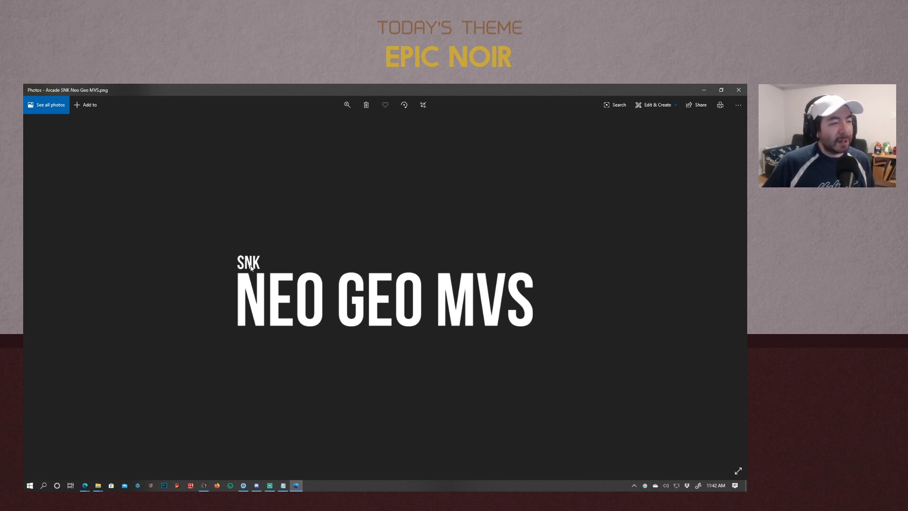
pyautogui.click(739, 90)
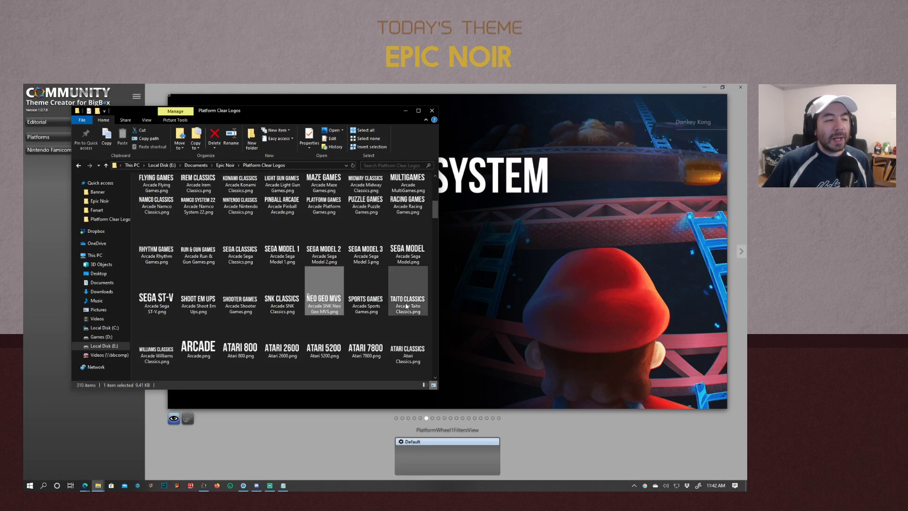
# Return to the start of the logo list, move the folder window clear of the title preview and minimise it
pyautogui.moveTo(437, 211); pyautogui.dragTo(435, 183)
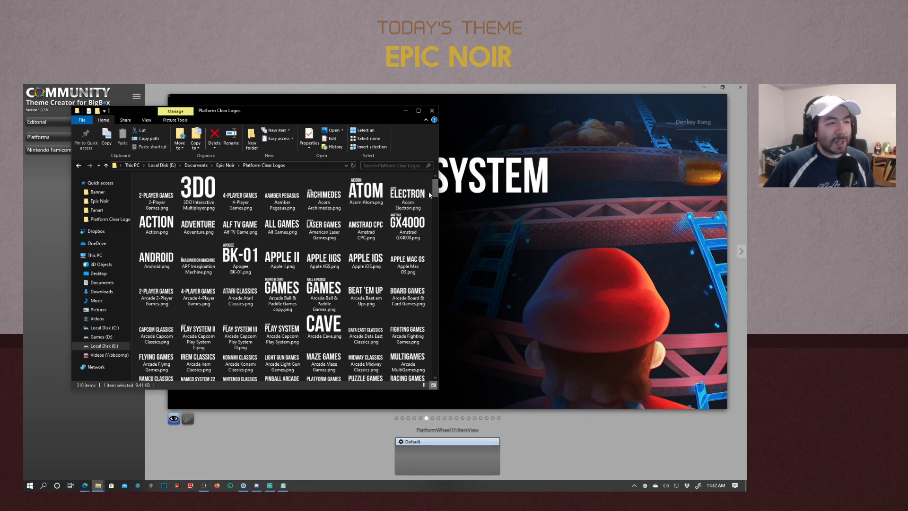
pyautogui.click(381, 139)
pyautogui.moveTo(348, 112); pyautogui.dragTo(653, 201)
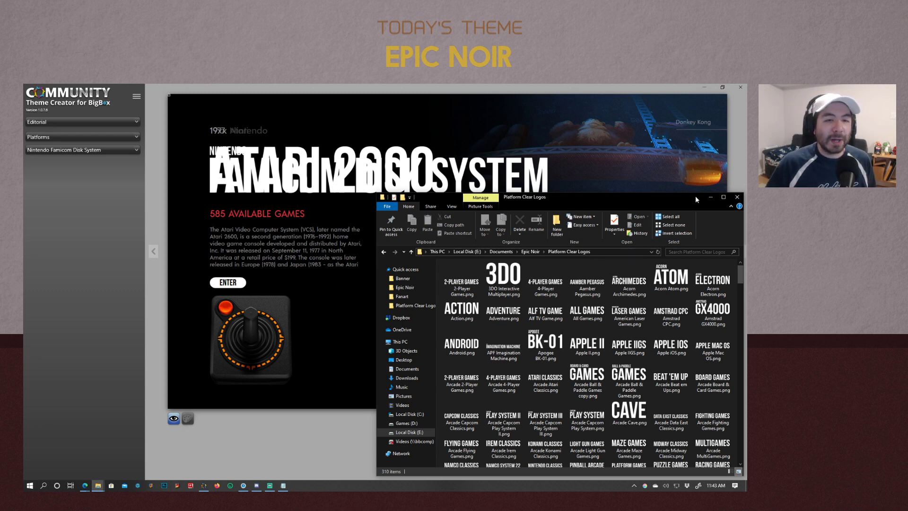
pyautogui.click(711, 197)
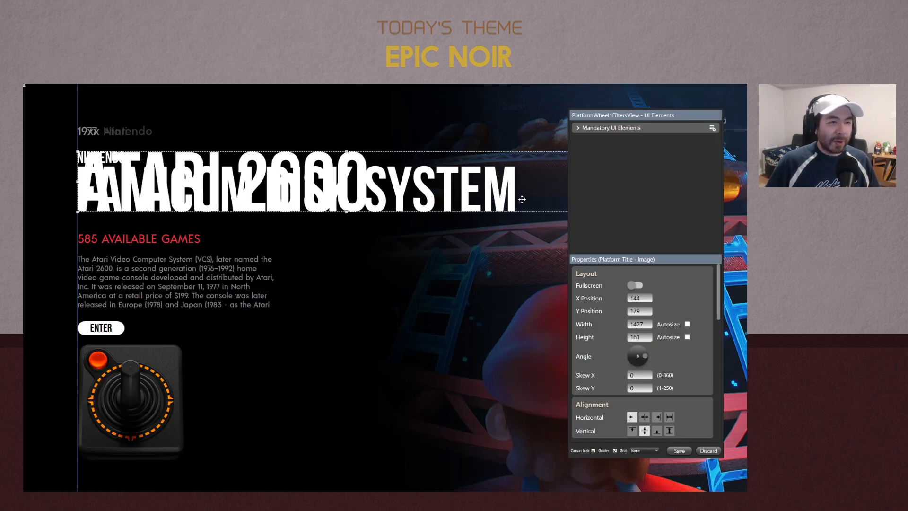
# Delete the Platform Title text element from the view's mandatory UI elements
pyautogui.click(577, 128)
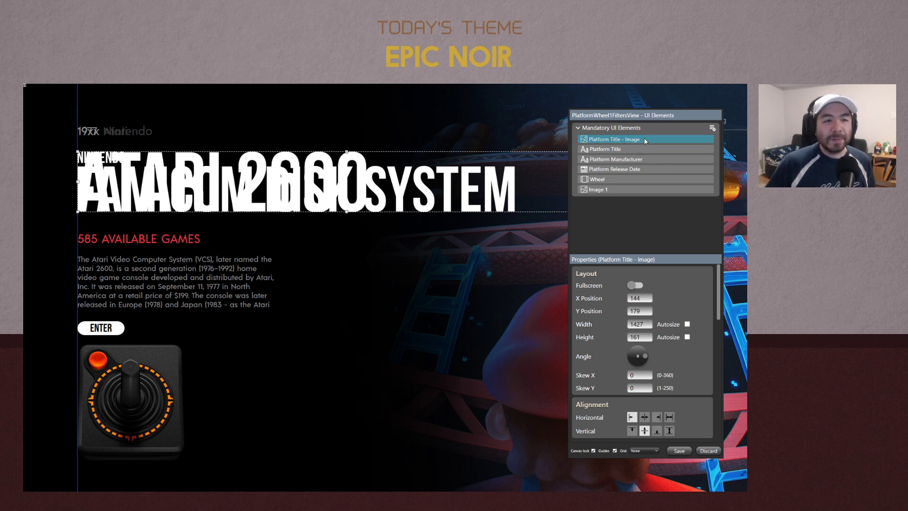
pyautogui.click(636, 148)
pyautogui.rightClick(637, 148)
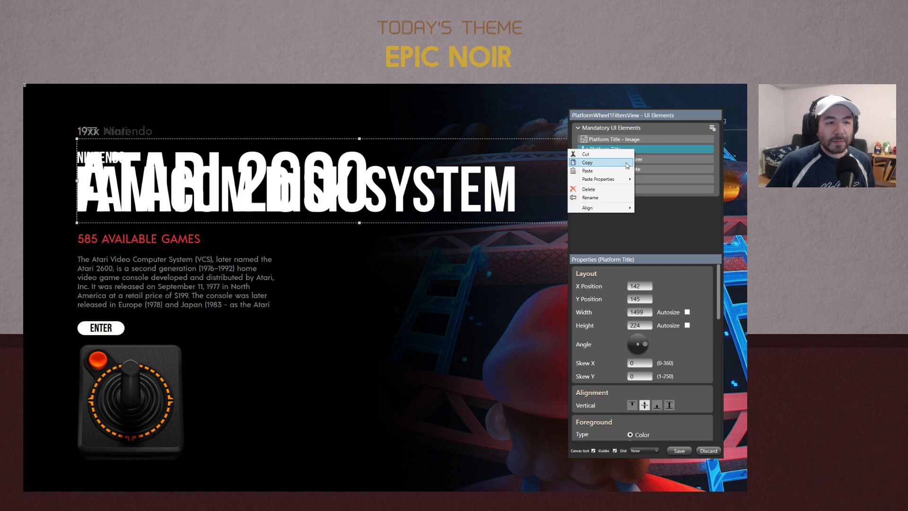
pyautogui.click(597, 190)
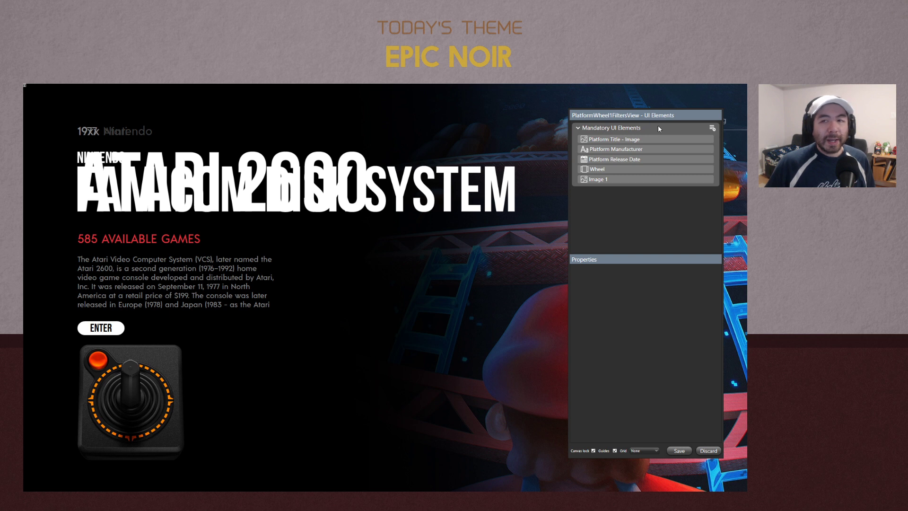
# Add a text scroller element to the view and name it "Platform Notes - Scroll"
pyautogui.click(713, 128)
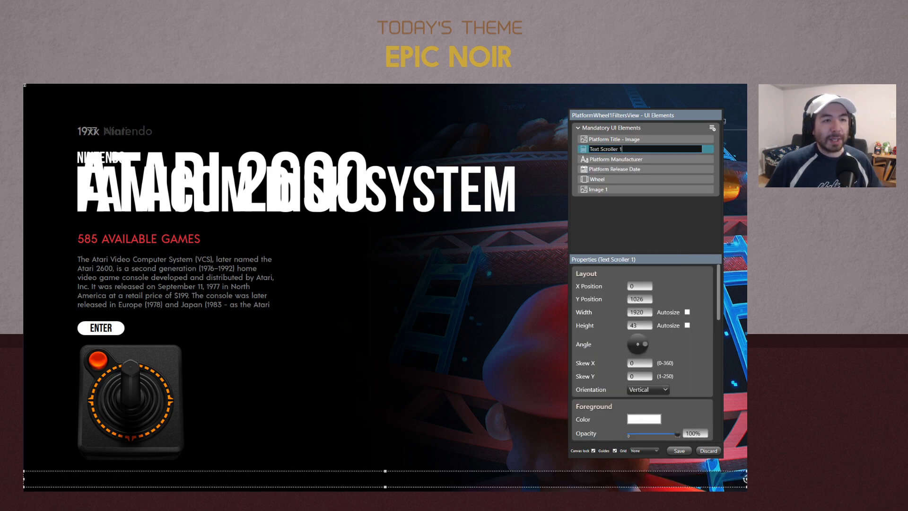
pyautogui.moveTo(624, 150); pyautogui.dragTo(582, 153)
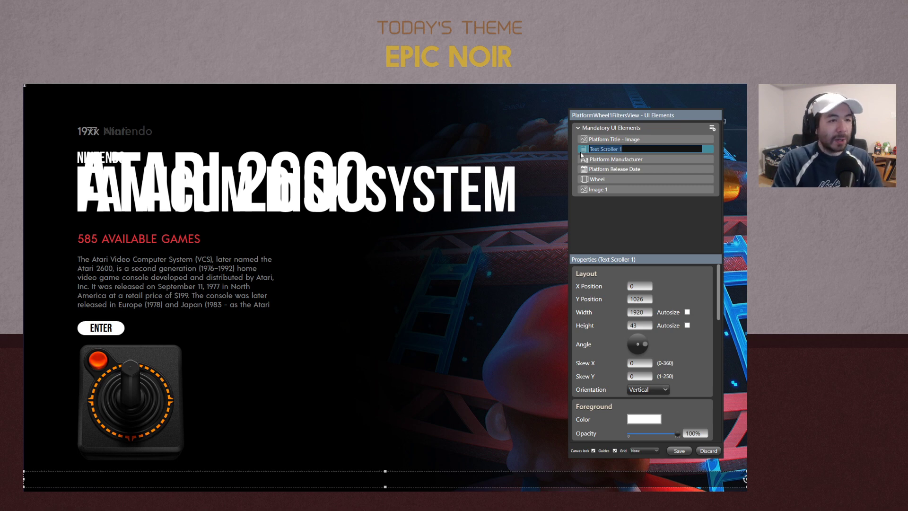
pyautogui.write('Platform')
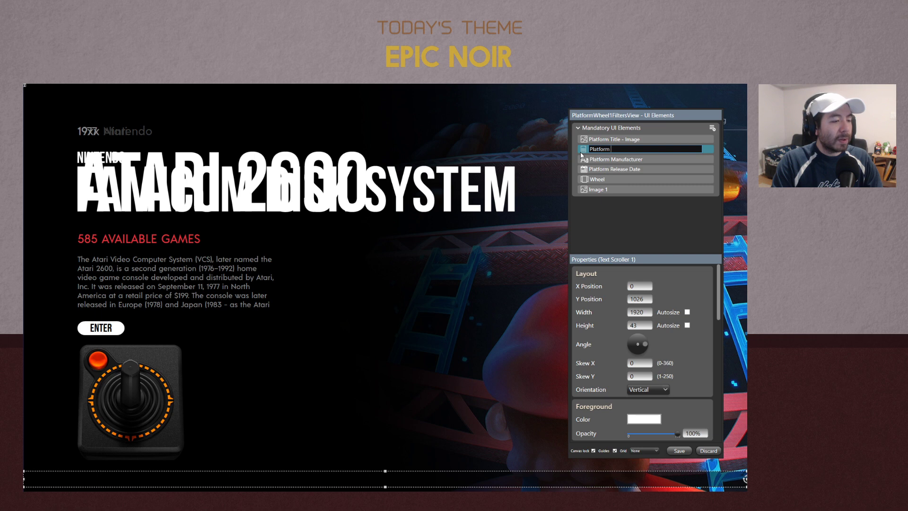
pyautogui.write(' Notes - Scroll')
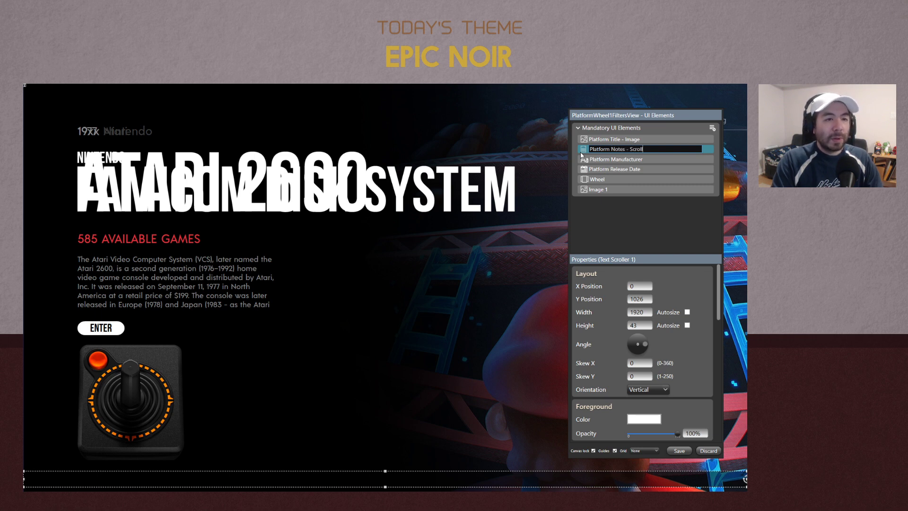
pyautogui.press('Return')
# Lower the Platform Notes scroller's background opacity to its minimum
pyautogui.scroll(-3, 653, 339)
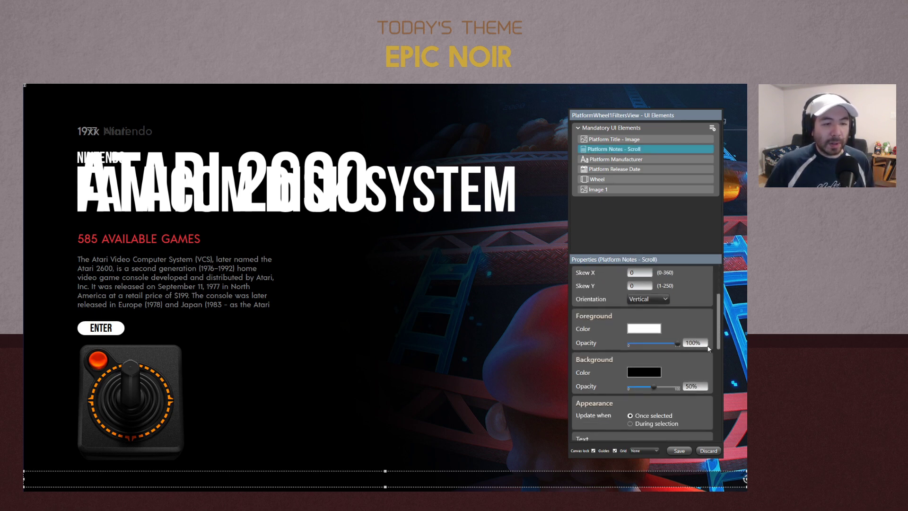
pyautogui.moveTo(656, 336); pyautogui.dragTo(629, 334)
pyautogui.scroll(4, 688, 313)
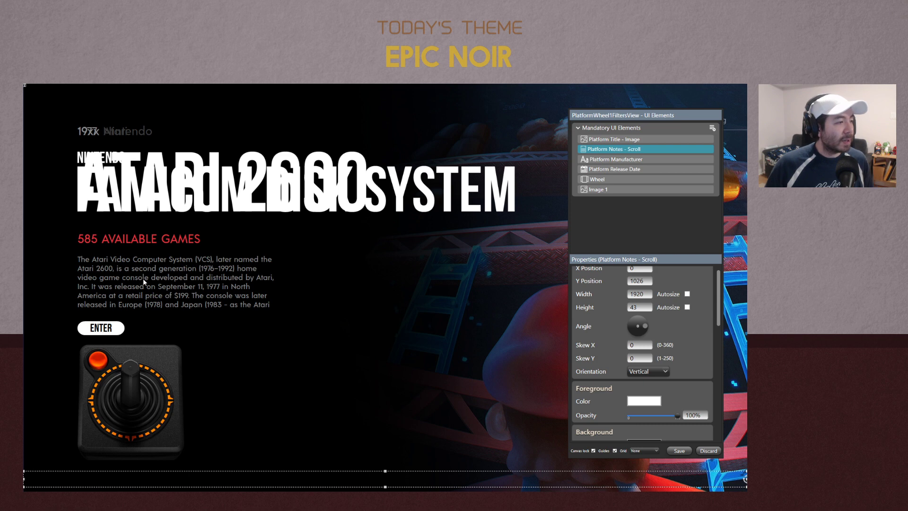
# Sample the grey of the mockup's release year text with the screen colour picker
pyautogui.press('super')
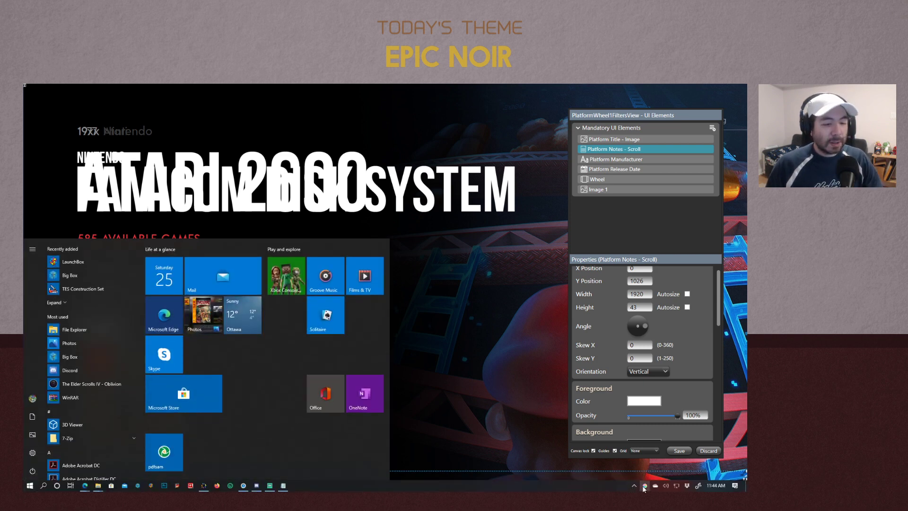
pyautogui.press('super+shift+c')
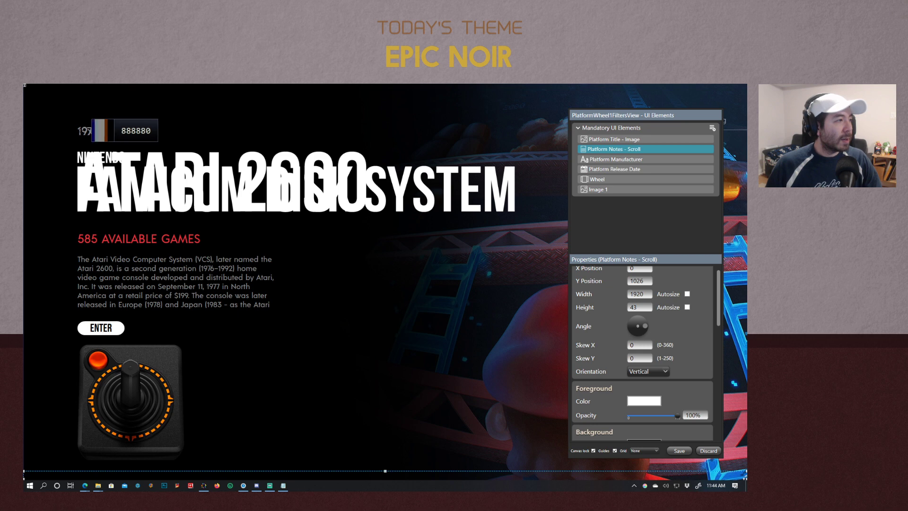
pyautogui.click(90, 124)
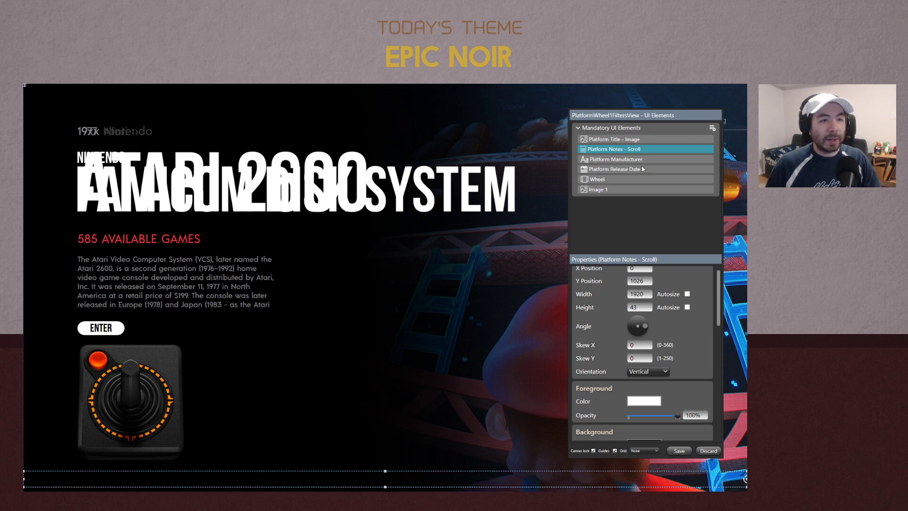
# Try to set the Platform Notes scroller's solid foreground colour to hex 888888
pyautogui.click(644, 402)
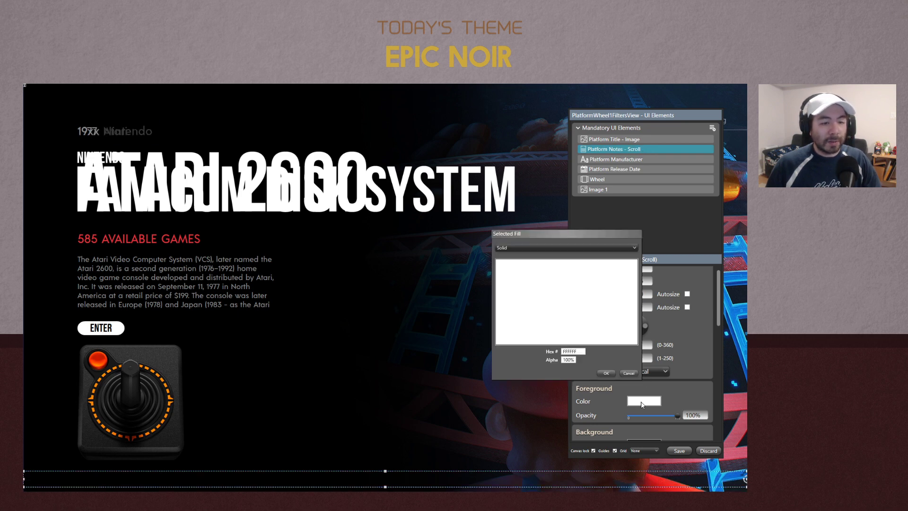
pyautogui.doubleClick(571, 351)
pyautogui.write('666666')
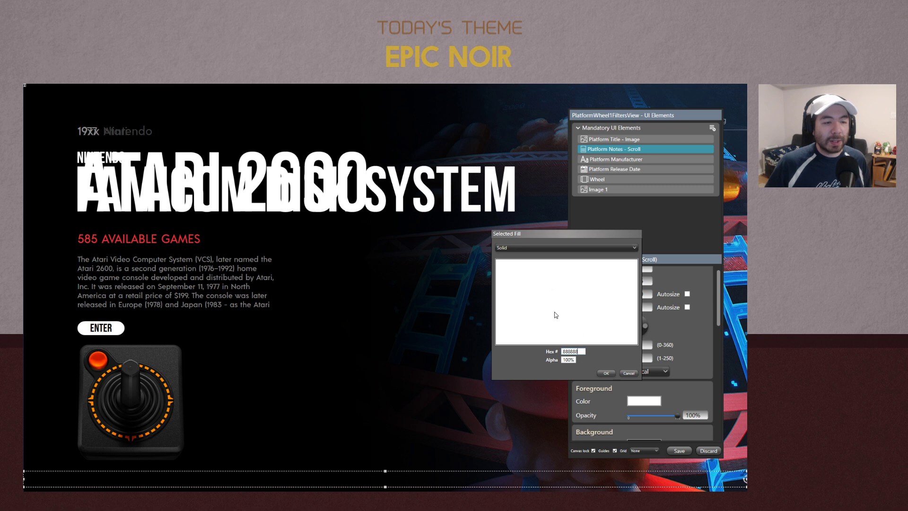
pyautogui.click(574, 314)
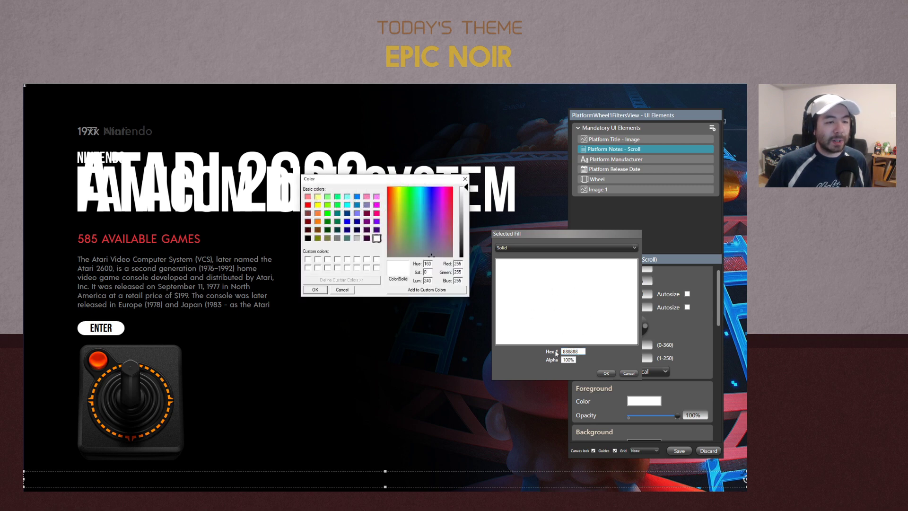
pyautogui.moveTo(468, 188)
pyautogui.mouseDown()
pyautogui.moveTo(468, 201)
pyautogui.moveTo(467, 186)
pyautogui.mouseUp()
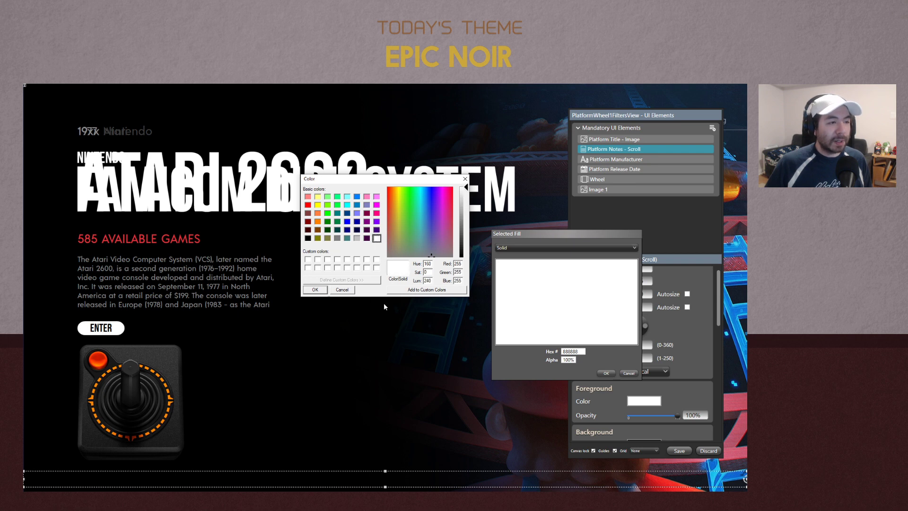
pyautogui.click(339, 290)
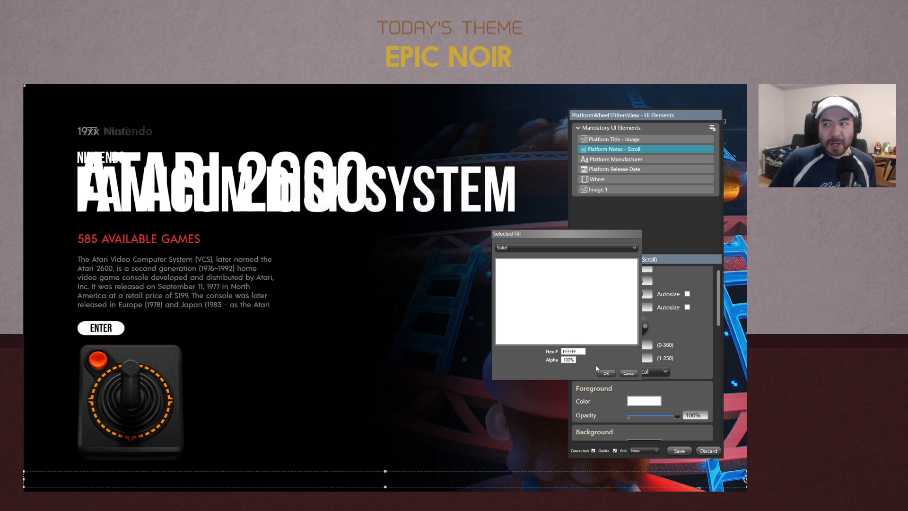
pyautogui.moveTo(576, 351); pyautogui.dragTo(489, 355)
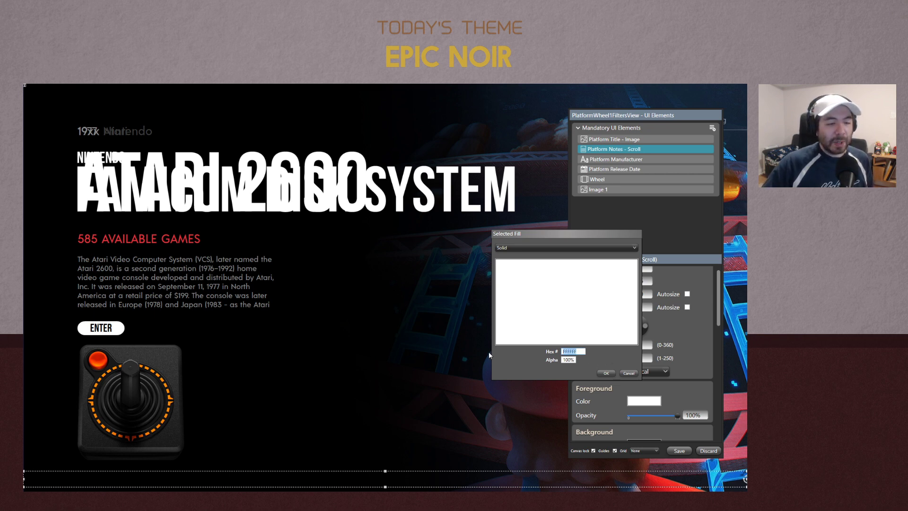
pyautogui.click(565, 351)
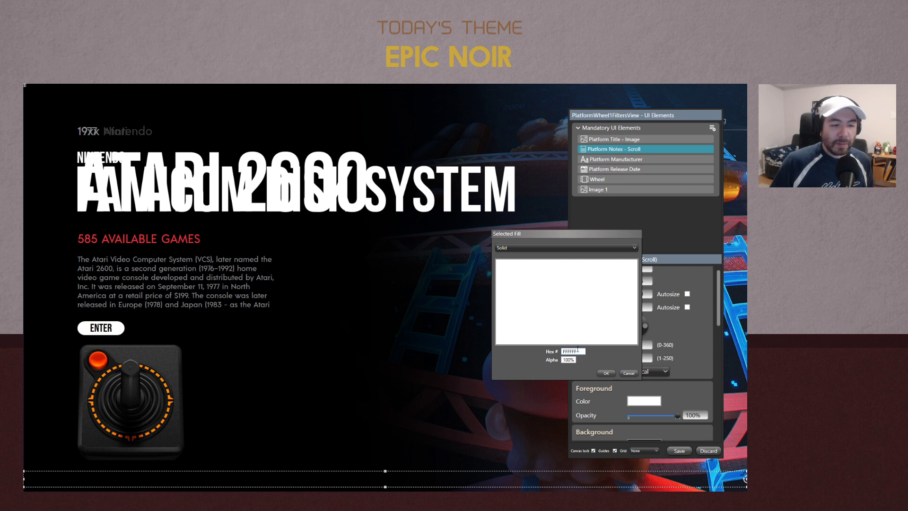
pyautogui.moveTo(578, 350); pyautogui.dragTo(541, 354)
pyautogui.write('0')
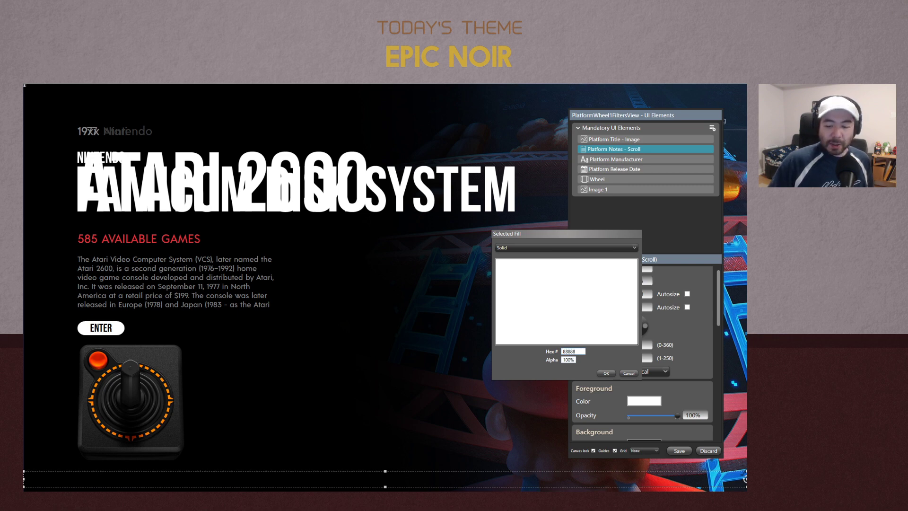
pyautogui.press('Return')
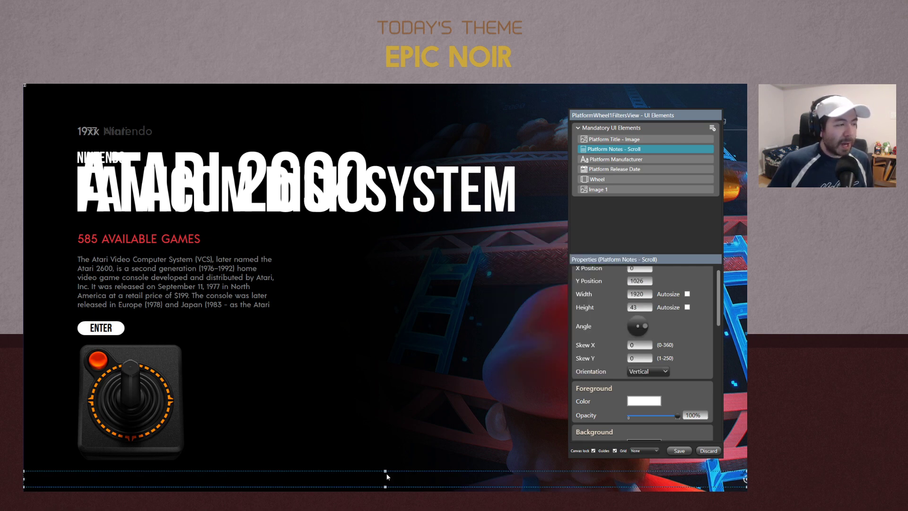
# Extend the Platform Notes scroller's box upward to a height of about 74
pyautogui.moveTo(386, 471)
pyautogui.mouseDown()
pyautogui.moveTo(382, 269)
pyautogui.moveTo(369, 482)
pyautogui.moveTo(377, 459)
pyautogui.mouseUp()
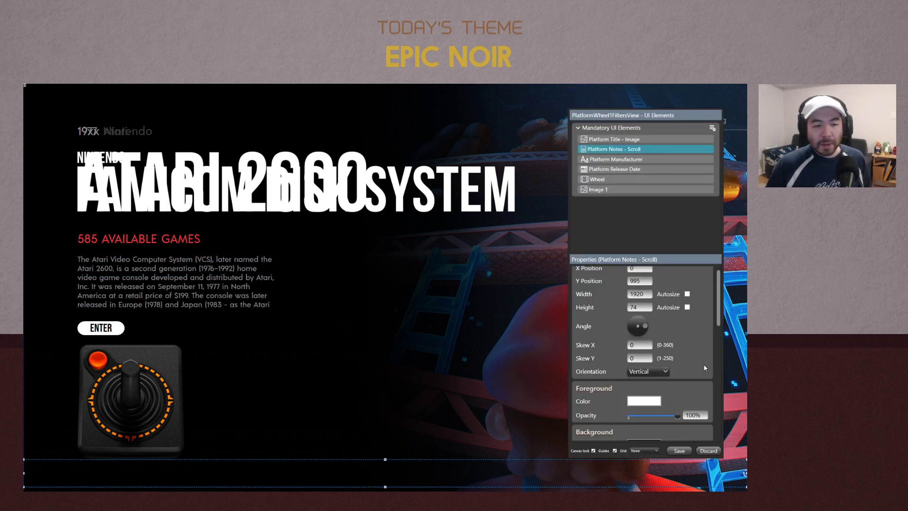
pyautogui.scroll(-3, 702, 351)
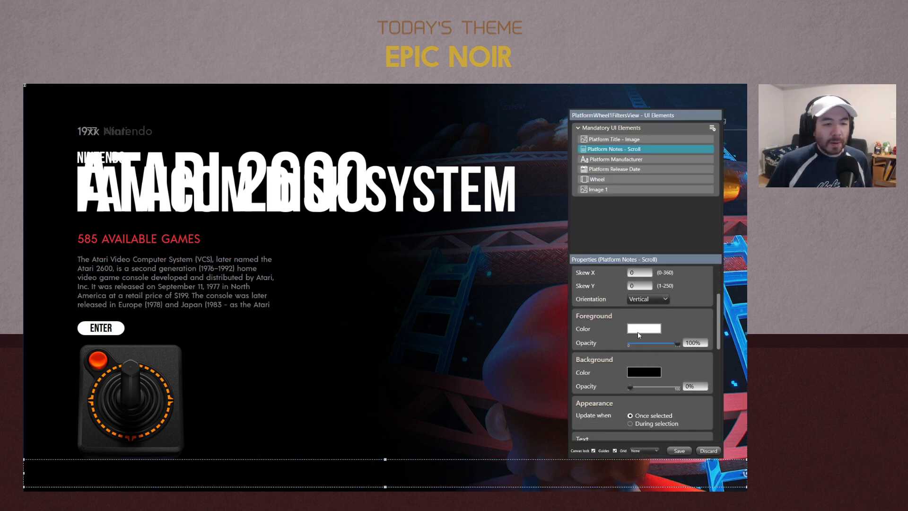
pyautogui.click(401, 461)
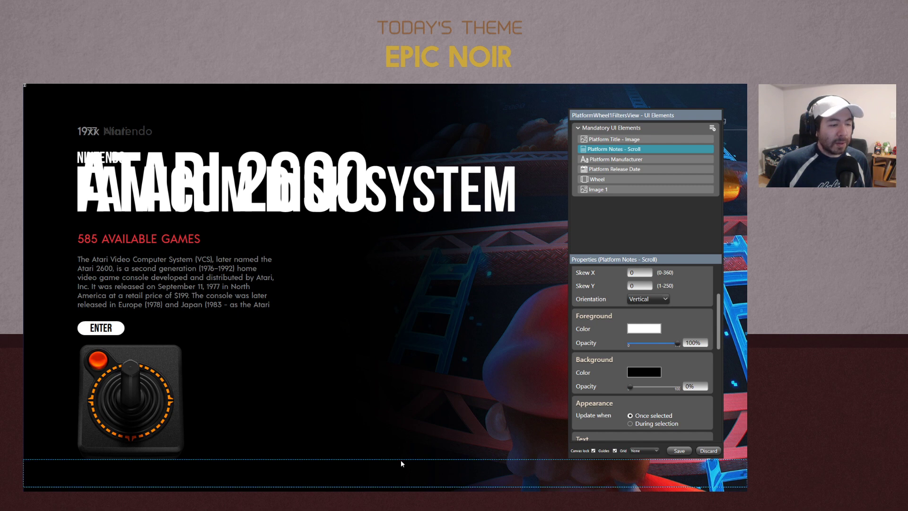
# Enter hex 888888 as the scroller's solid foreground colour and check it in the colour picker
pyautogui.click(638, 329)
pyautogui.doubleClick(575, 353)
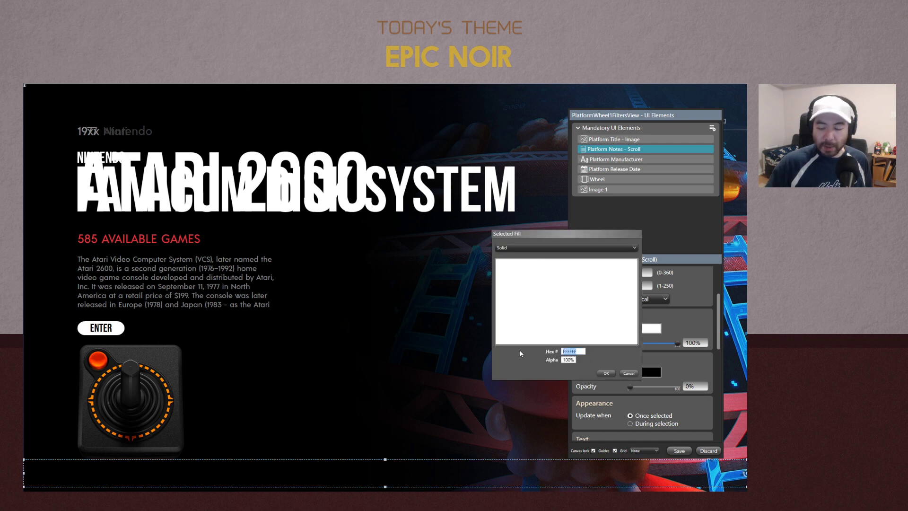
pyautogui.write('888888')
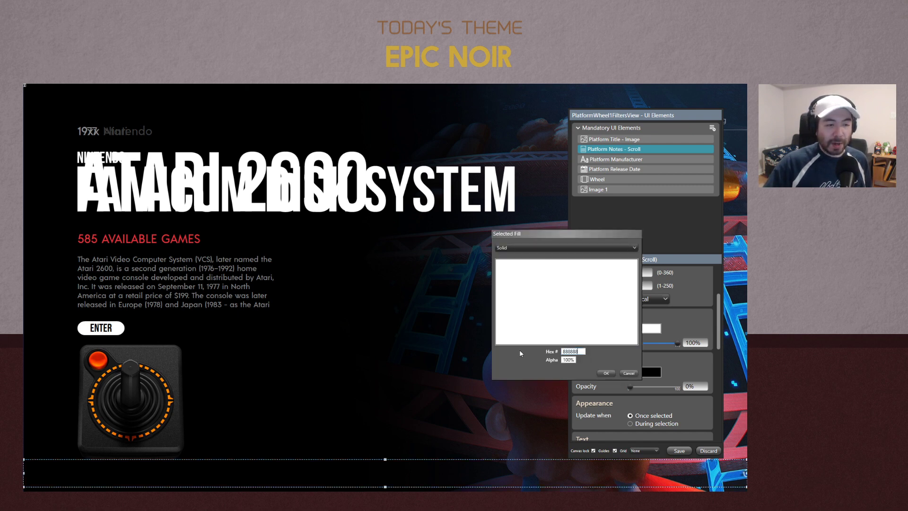
pyautogui.click(571, 360)
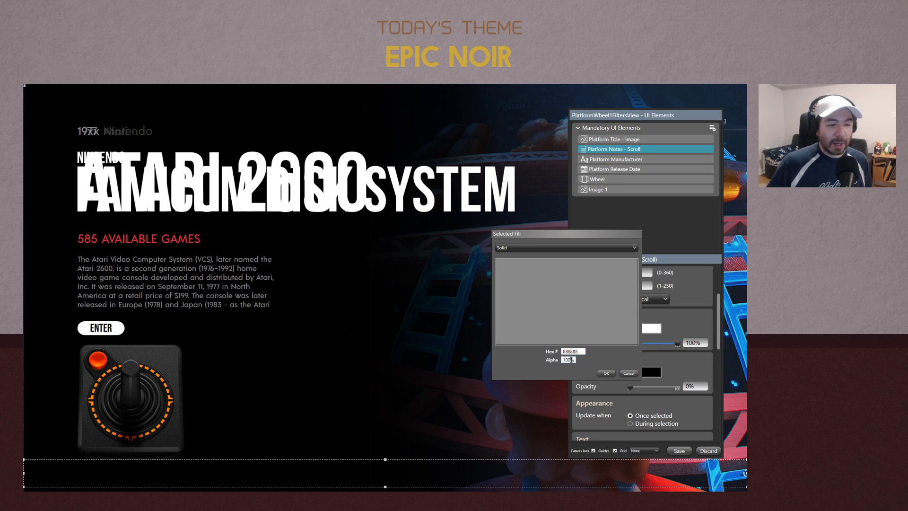
pyautogui.click(526, 248)
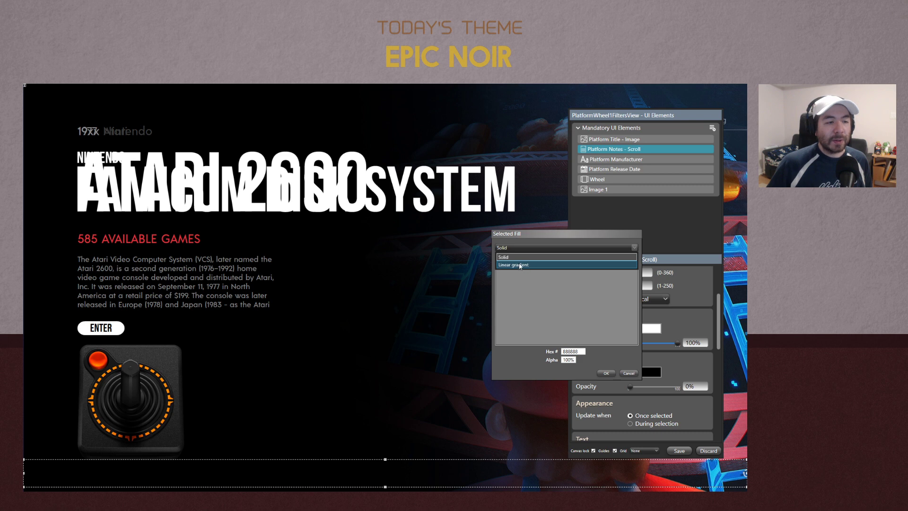
pyautogui.click(530, 317)
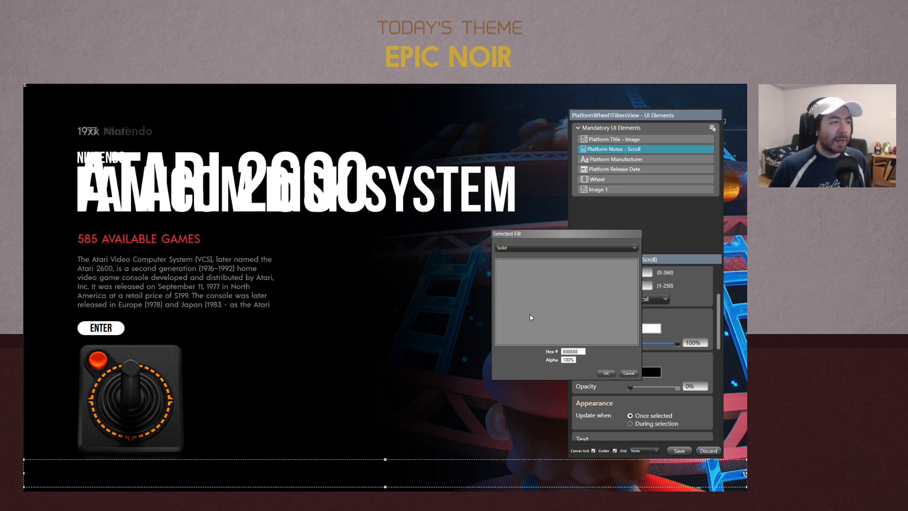
pyautogui.click(555, 302)
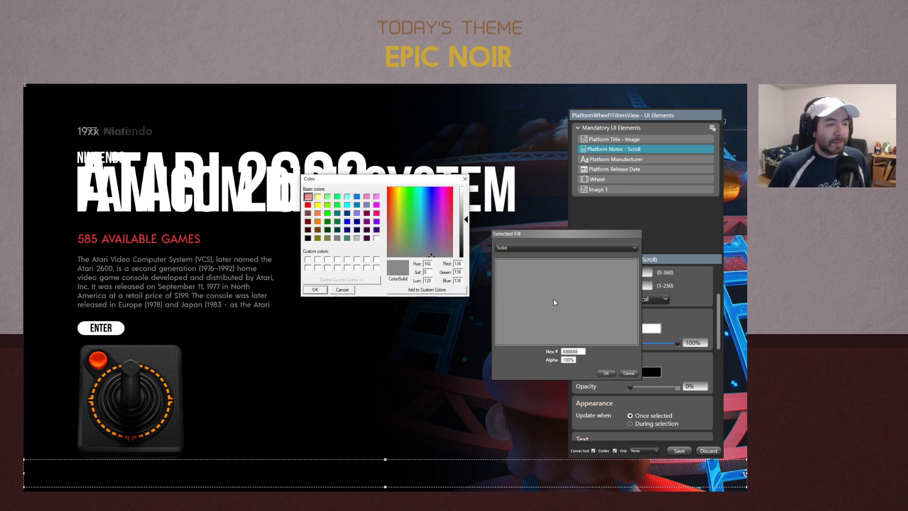
pyautogui.click(324, 289)
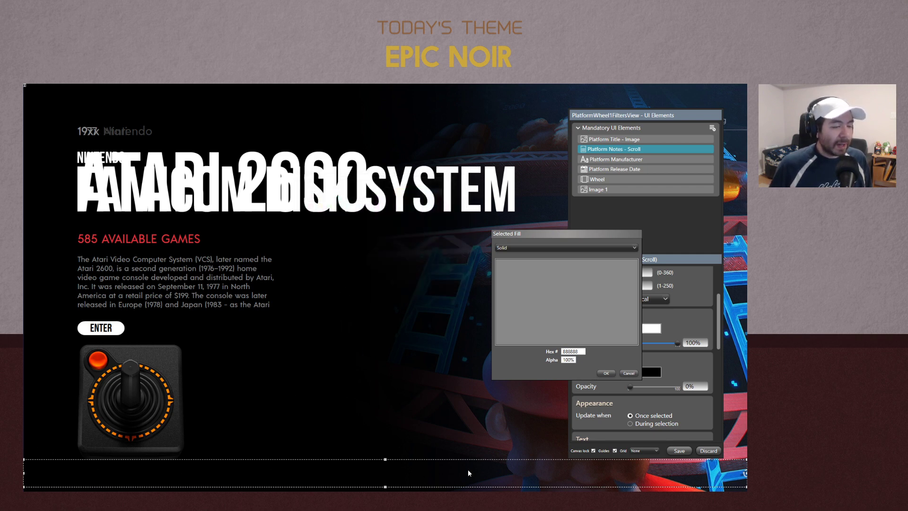
# Switch the scroller's foreground fill to a linear gradient and shift its second colour stop slightly toward the dark end
pyautogui.click(634, 248)
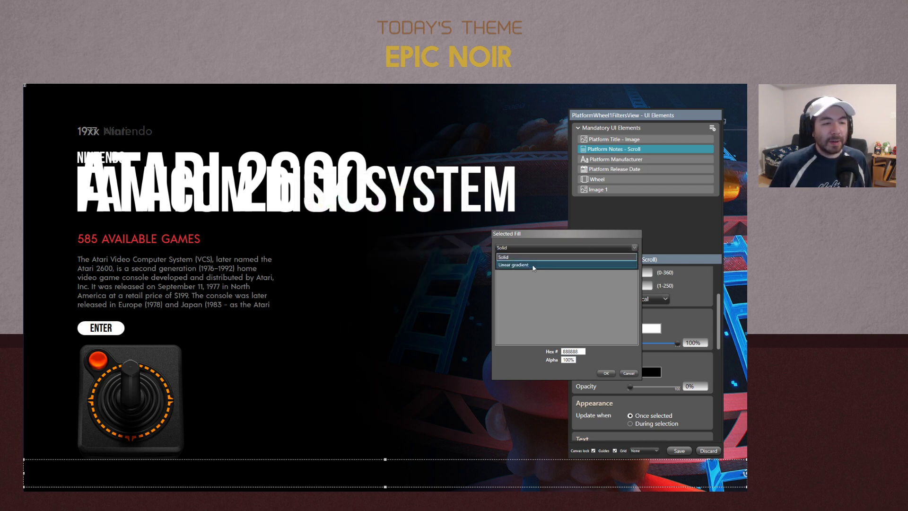
pyautogui.click(610, 263)
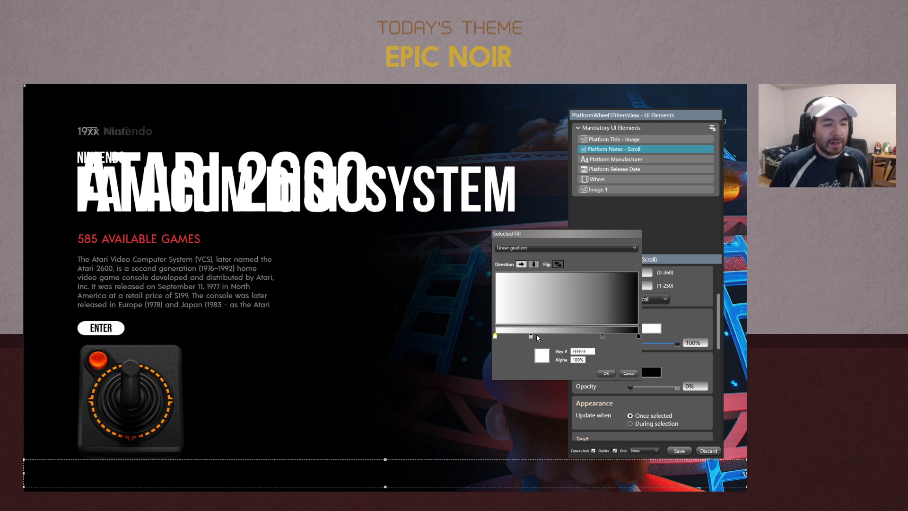
pyautogui.moveTo(531, 336)
pyautogui.mouseDown()
pyautogui.moveTo(587, 336)
pyautogui.moveTo(537, 336)
pyautogui.mouseUp()
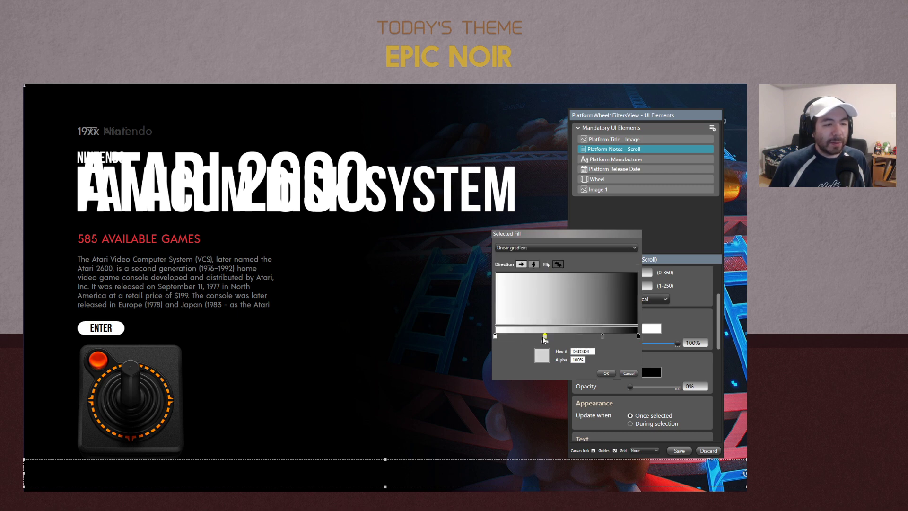
pyautogui.click(606, 373)
# Make the scroller display metadata instead of a constant value, using the Platform notes field
pyautogui.scroll(-5, 715, 358)
pyautogui.scroll(-4, 717, 357)
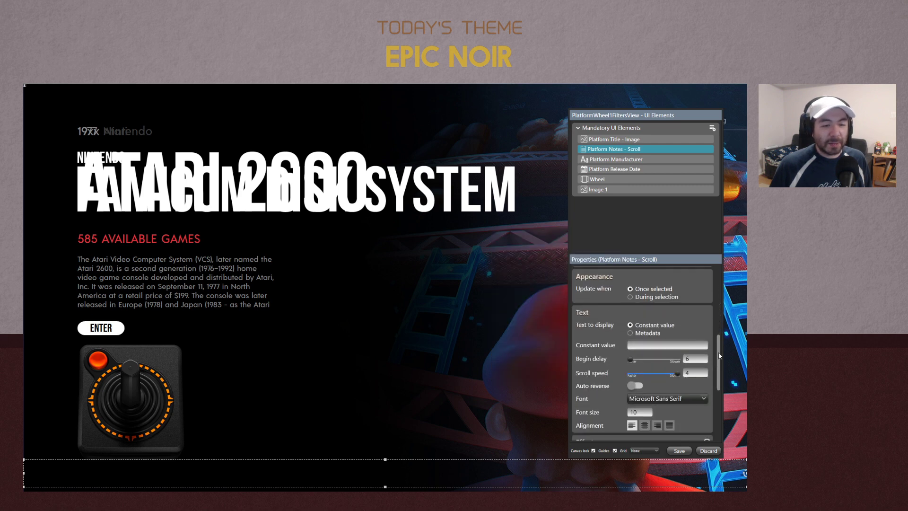
pyautogui.scroll(1, 700, 343)
pyautogui.click(630, 316)
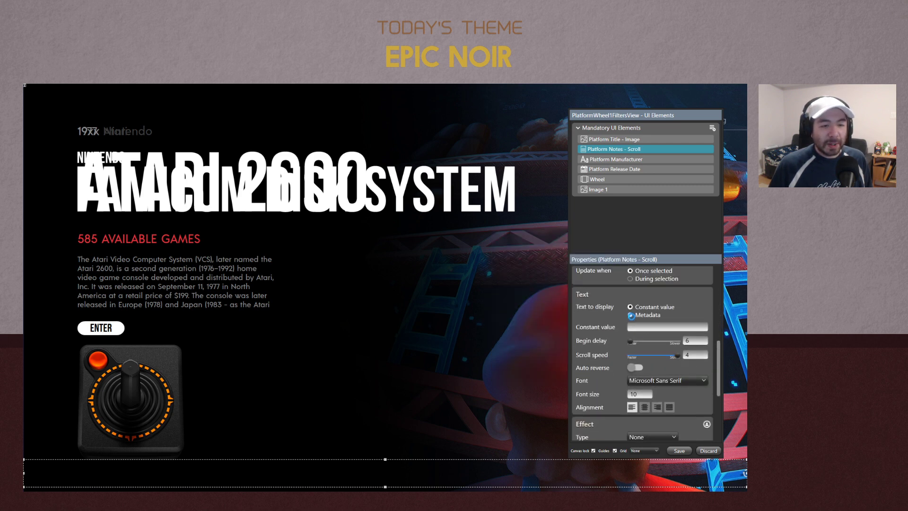
pyautogui.click(660, 326)
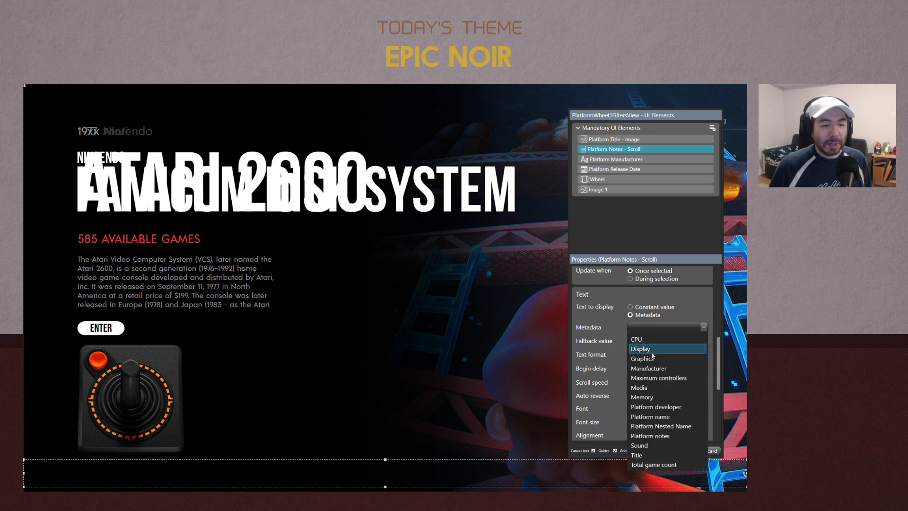
pyautogui.click(654, 436)
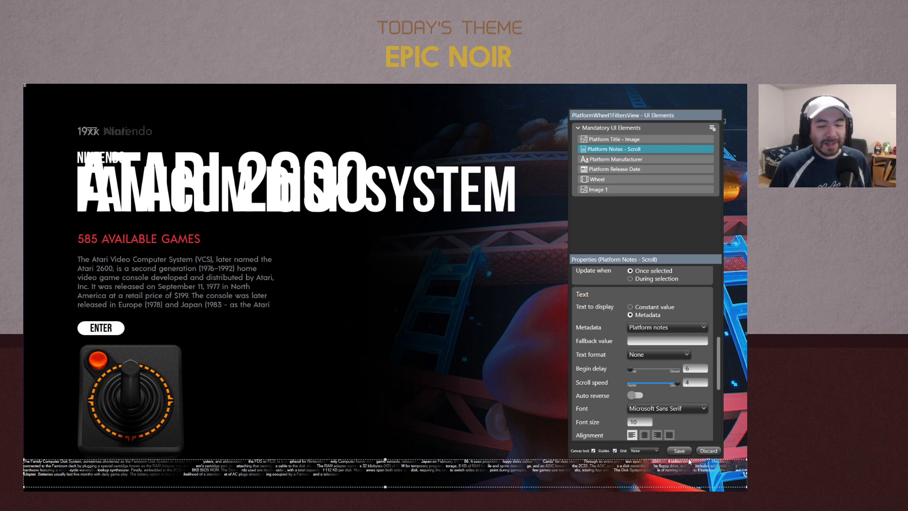
# Narrow the scroller to about one third of the canvas width and move it up beside the mockup's Enter button
pyautogui.moveTo(746, 473); pyautogui.dragTo(263, 474)
pyautogui.moveTo(126, 461); pyautogui.dragTo(341, 322)
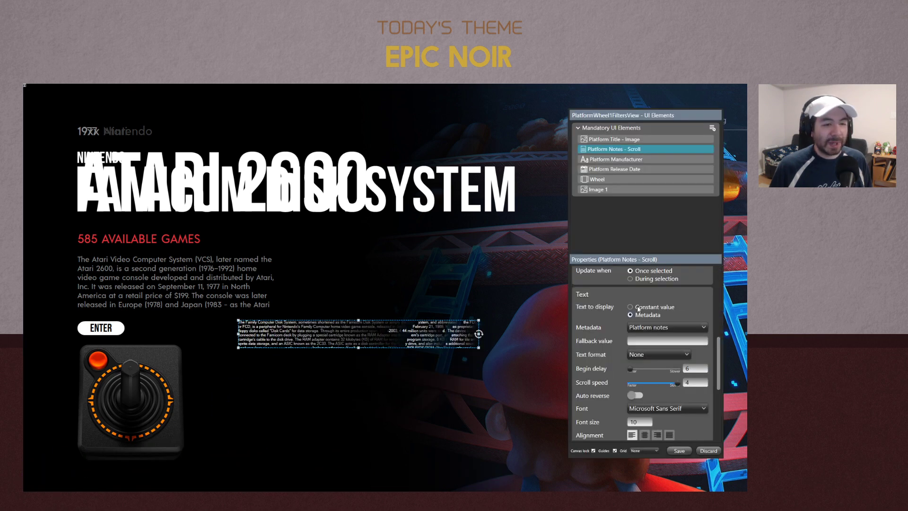
pyautogui.click(706, 328)
pyautogui.click(706, 328)
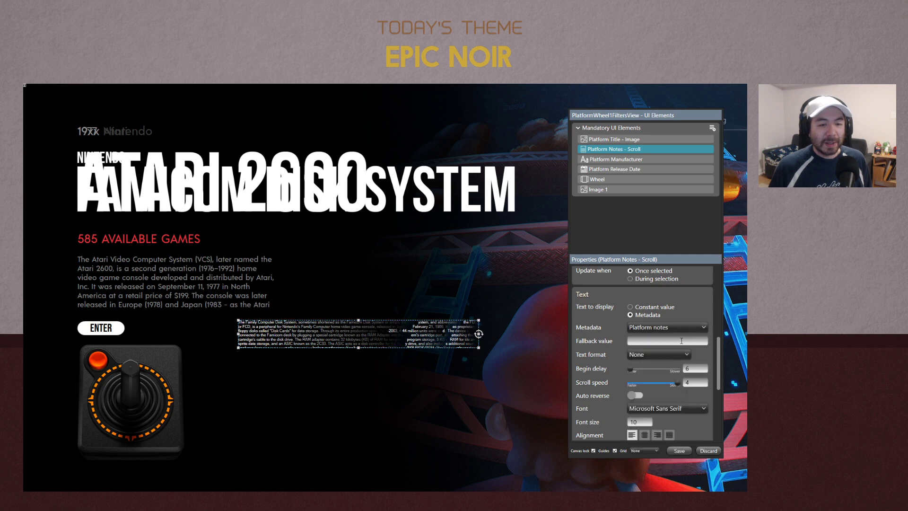
# Set the first colour stop of the scroller's foreground gradient to hex 888888
pyautogui.scroll(2, 696, 326)
pyautogui.scroll(1, 702, 335)
pyautogui.click(652, 309)
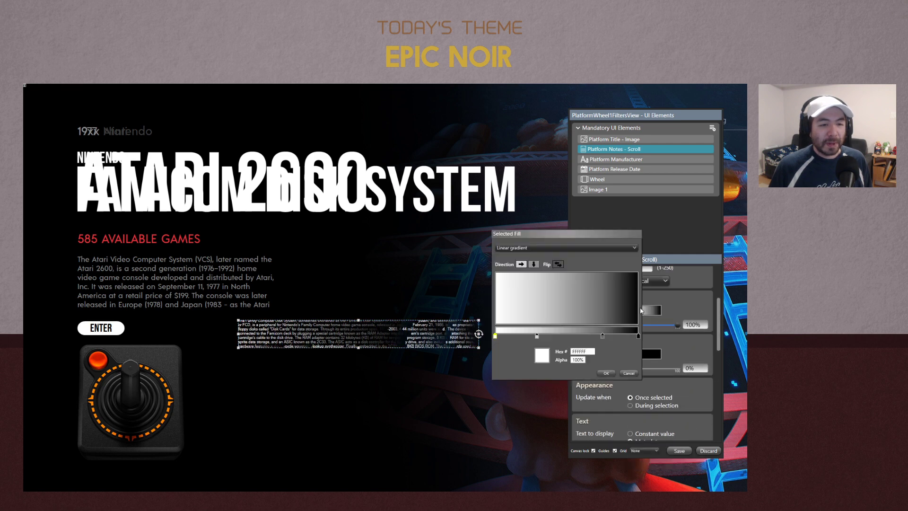
pyautogui.doubleClick(589, 351)
pyautogui.write('888888')
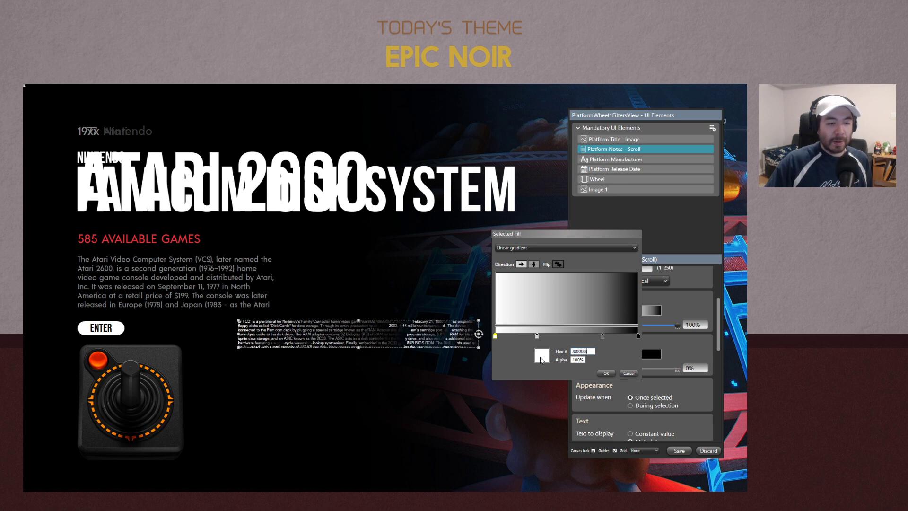
pyautogui.press('Return')
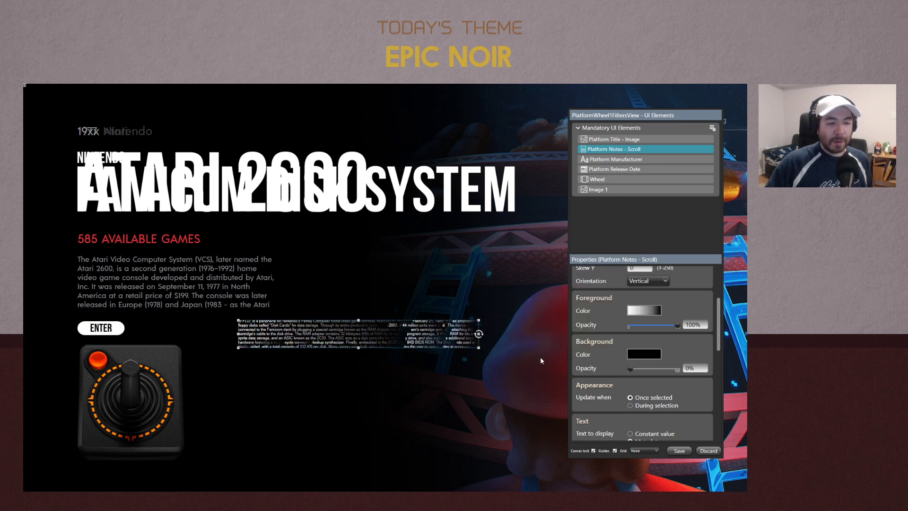
pyautogui.click(634, 312)
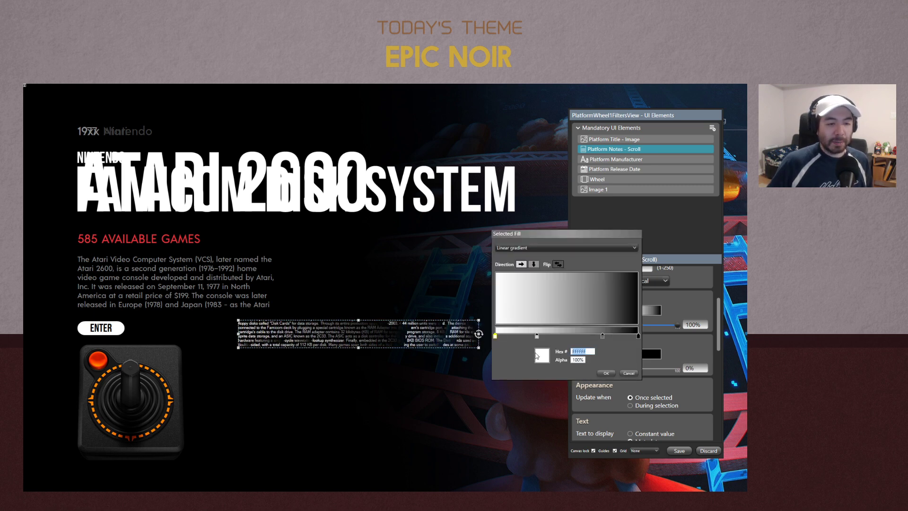
pyautogui.write('88888')
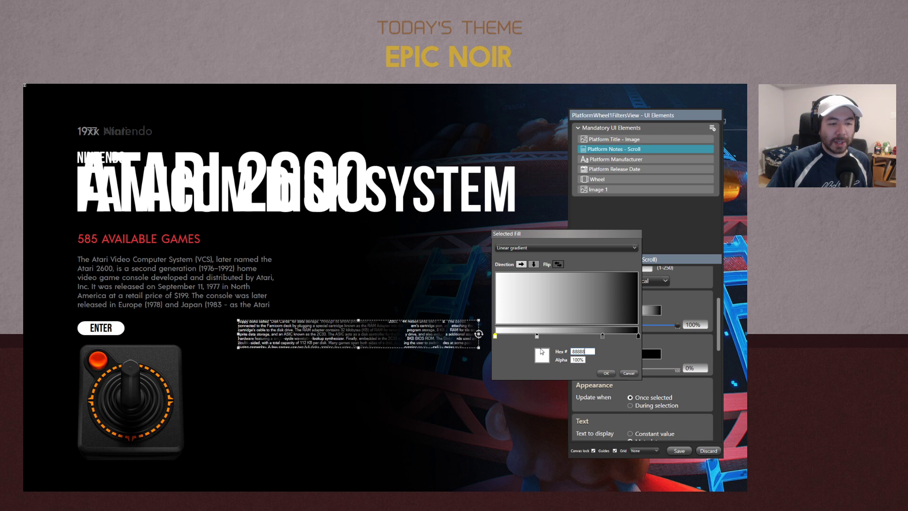
pyautogui.write('8')
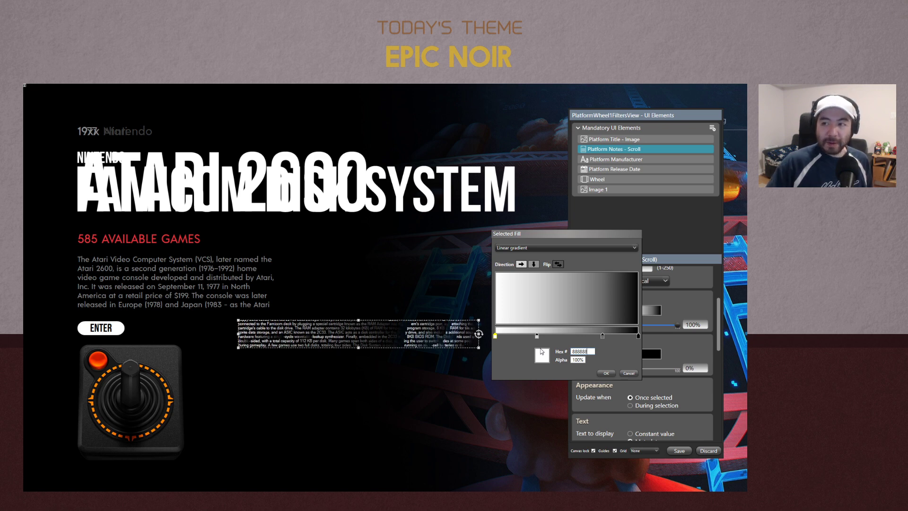
pyautogui.press('Return')
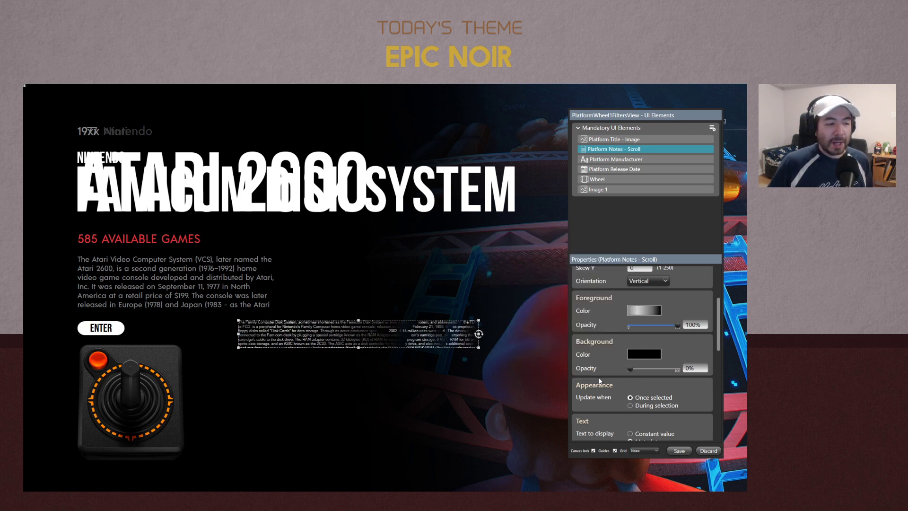
# Change the Platform Notes scroller's foreground fill from a linear gradient to a solid colour
pyautogui.click(637, 312)
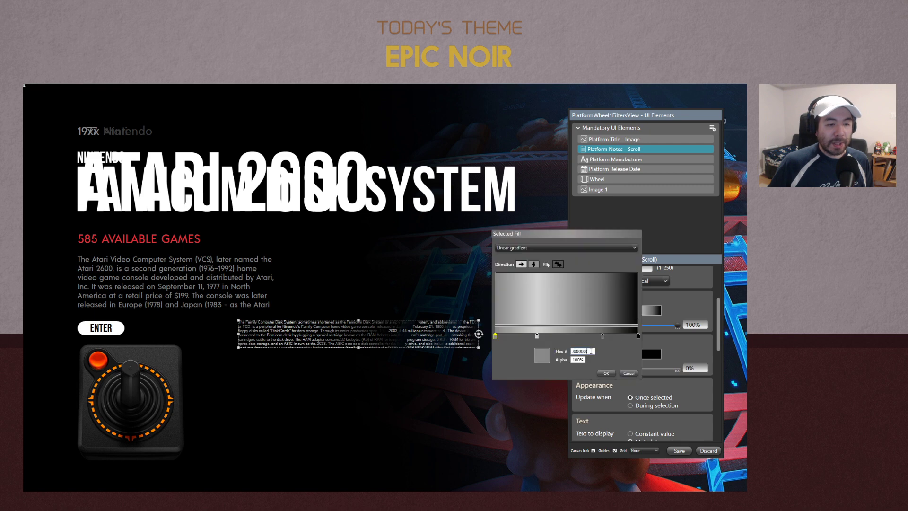
pyautogui.click(540, 247)
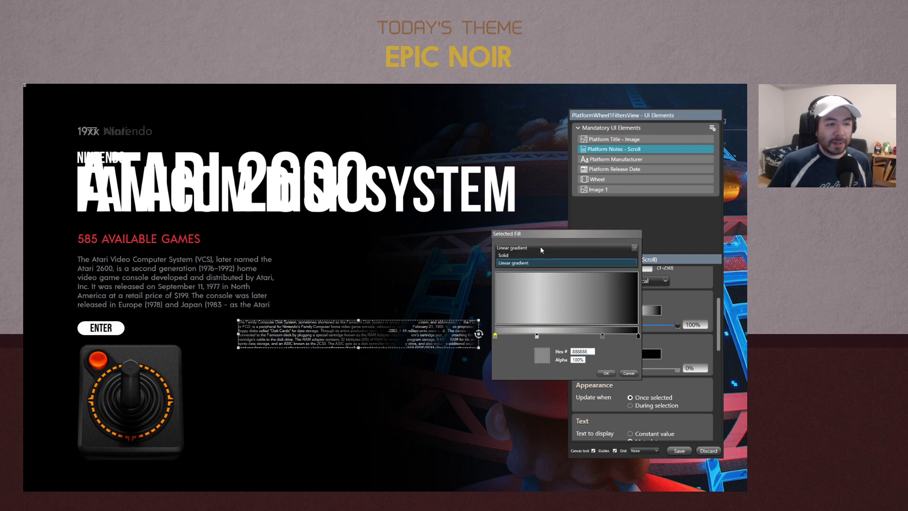
pyautogui.click(519, 258)
pyautogui.click(605, 374)
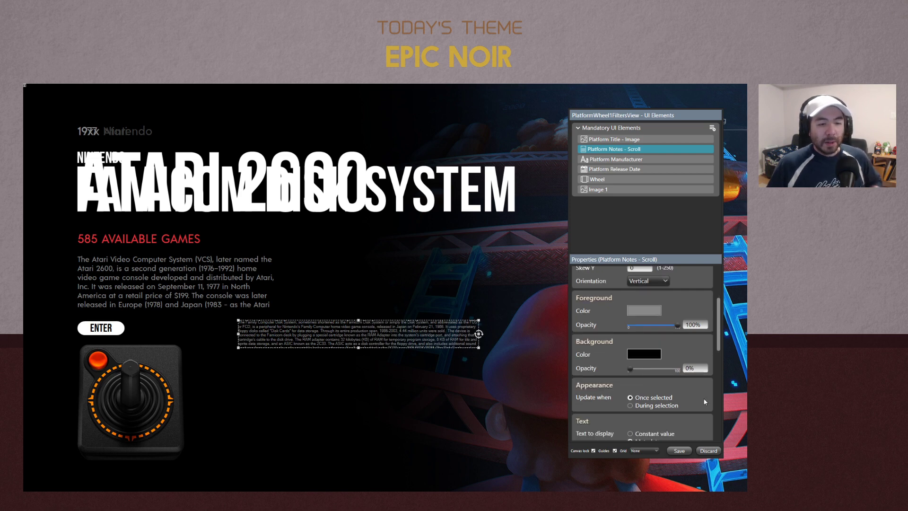
# Set the scroller's font to Acre Medium and its font size to 20
pyautogui.scroll(-5, 705, 402)
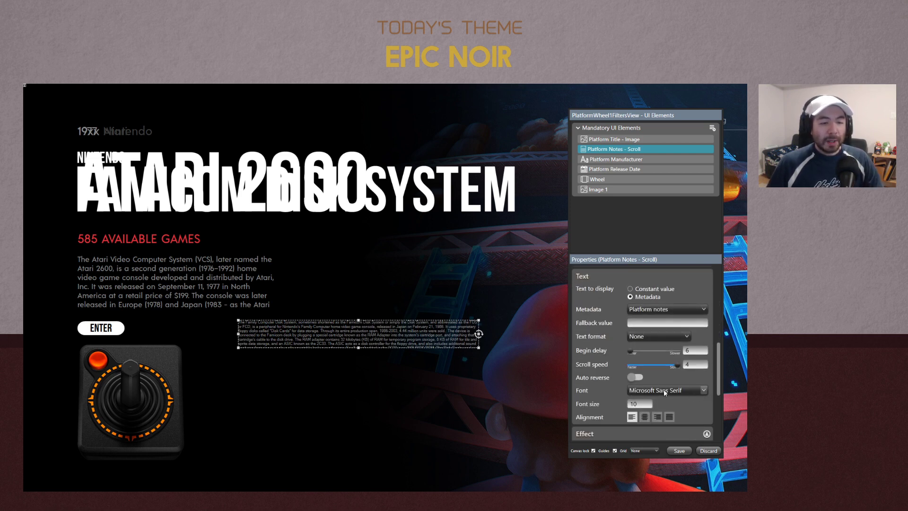
pyautogui.click(704, 393)
pyautogui.scroll(15, 695, 374)
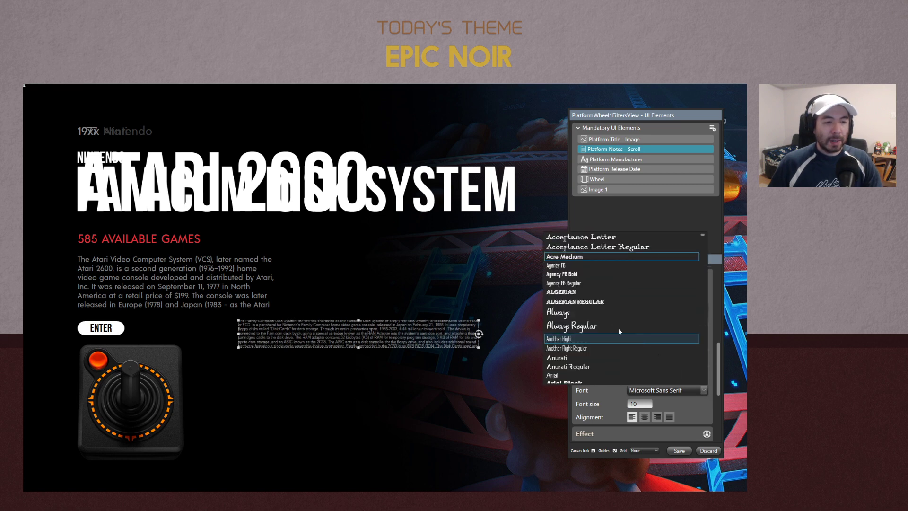
pyautogui.click(573, 257)
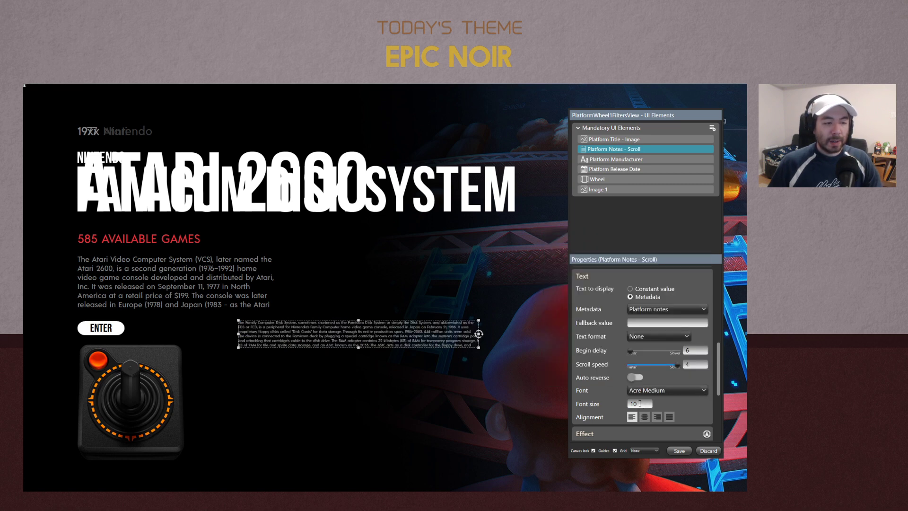
pyautogui.moveTo(640, 406); pyautogui.dragTo(571, 389)
pyautogui.write('20')
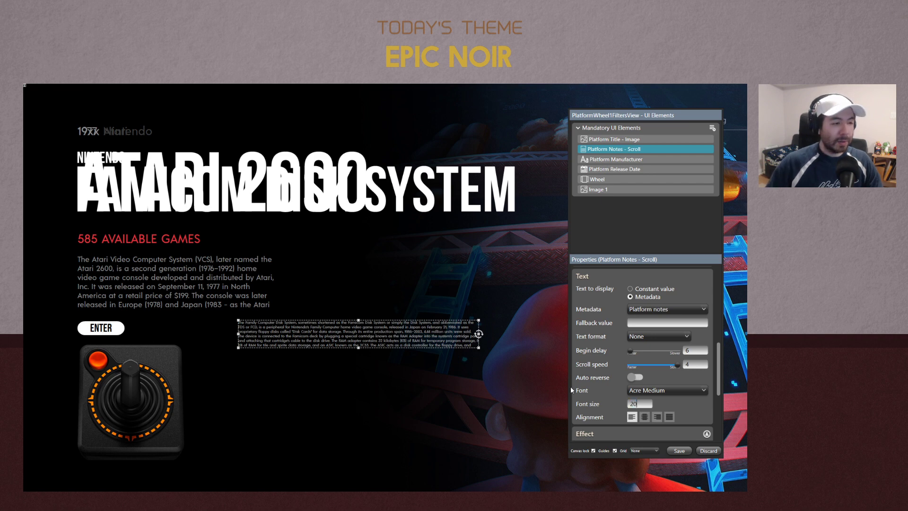
pyautogui.press('Return')
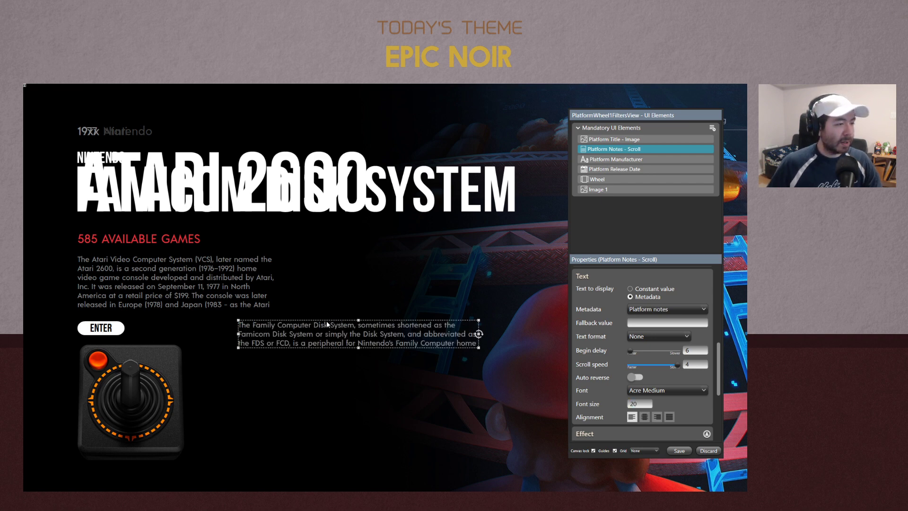
# Move the scroller over the mockup's description paragraph and resize it to match, about 524 by 144
pyautogui.moveTo(326, 321); pyautogui.dragTo(158, 262)
pyautogui.moveTo(318, 284); pyautogui.dragTo(277, 311)
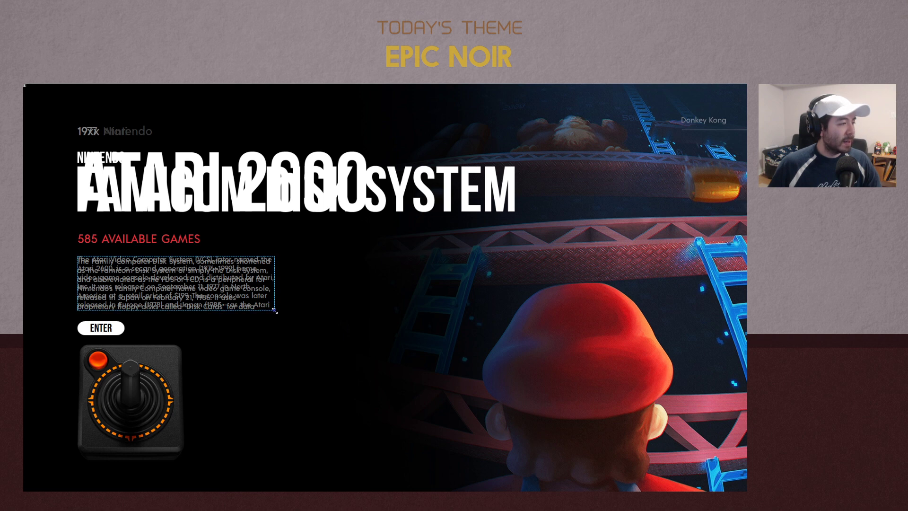
pyautogui.moveTo(275, 311); pyautogui.dragTo(275, 311)
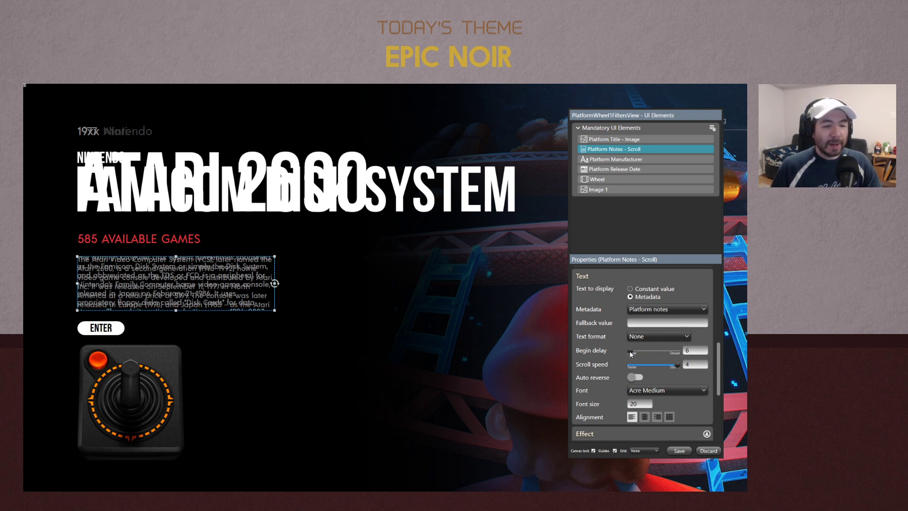
# Try a begin delay of 0 on the scroller and return it to 6
pyautogui.moveTo(631, 353); pyautogui.dragTo(628, 355)
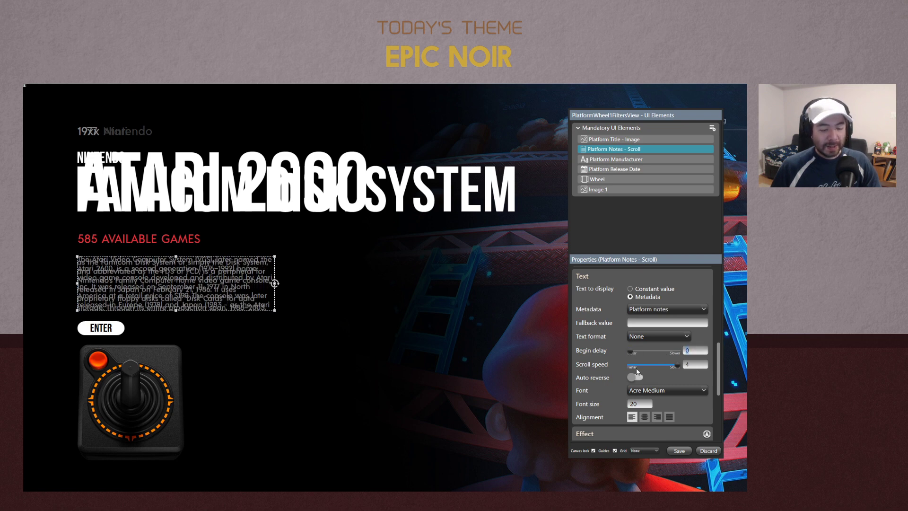
pyautogui.moveTo(631, 352); pyautogui.dragTo(637, 352)
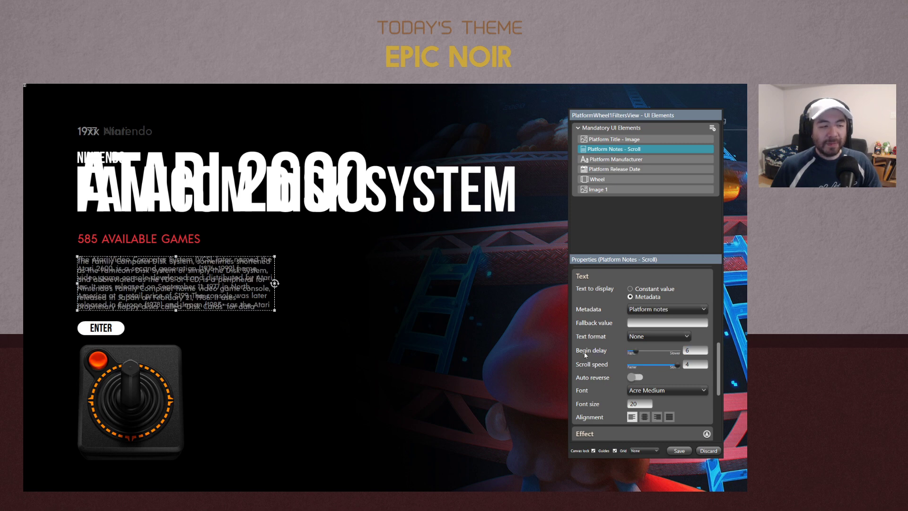
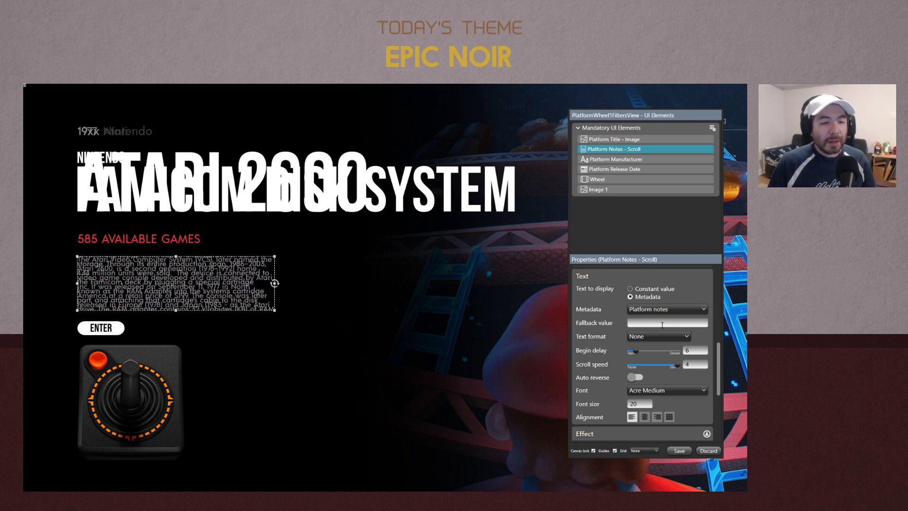
pyautogui.moveTo(718, 359)
pyautogui.mouseDown()
pyautogui.moveTo(718, 412)
pyautogui.moveTo(720, 316)
pyautogui.moveTo(722, 352)
pyautogui.mouseUp()
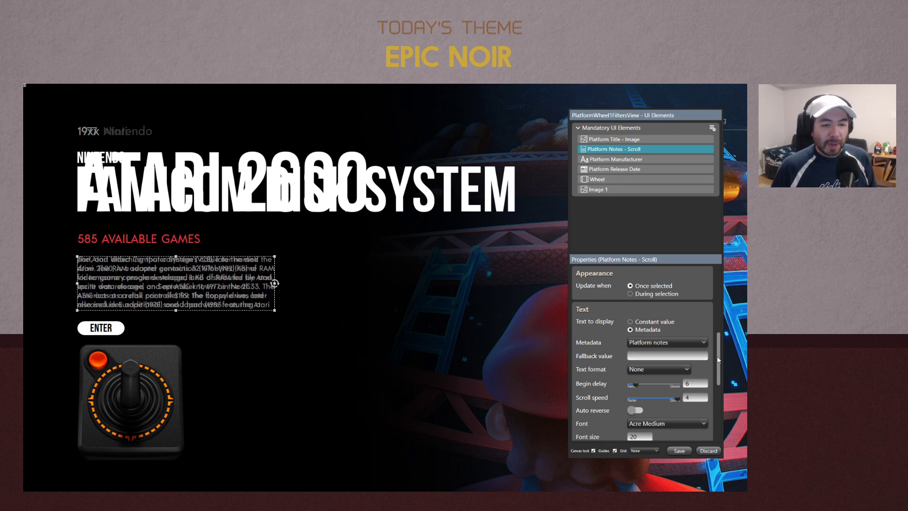
pyautogui.moveTo(717, 357); pyautogui.dragTo(717, 402)
pyautogui.scroll(6, 716, 402)
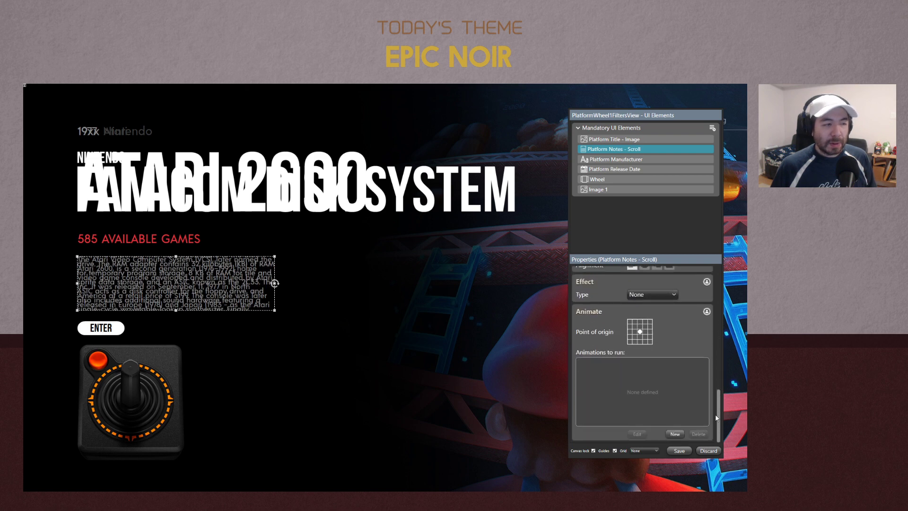
pyautogui.scroll(3, 705, 311)
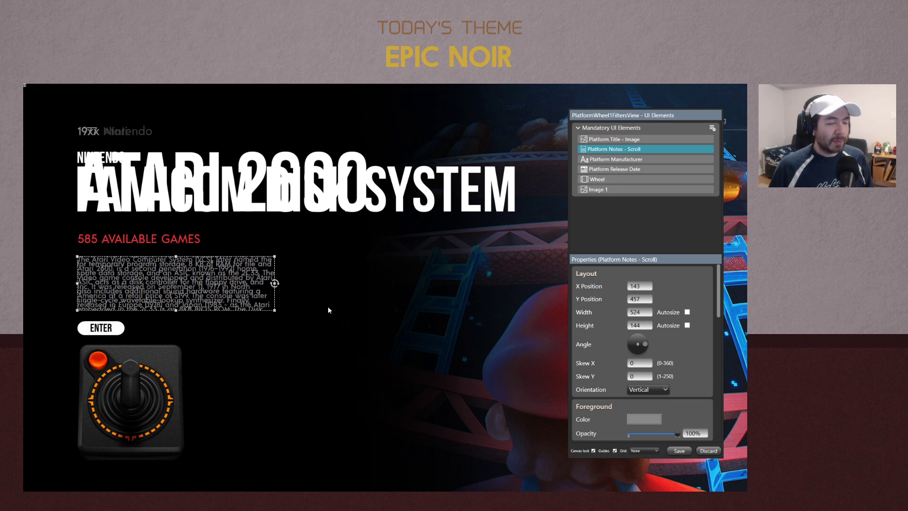
# Create a new element group above the mandatory elements and name it Enter
pyautogui.click(711, 131)
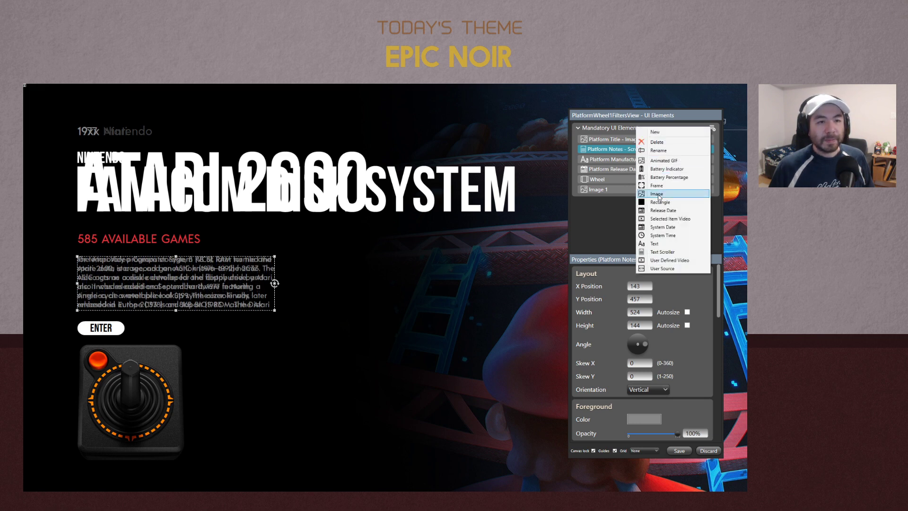
pyautogui.click(711, 129)
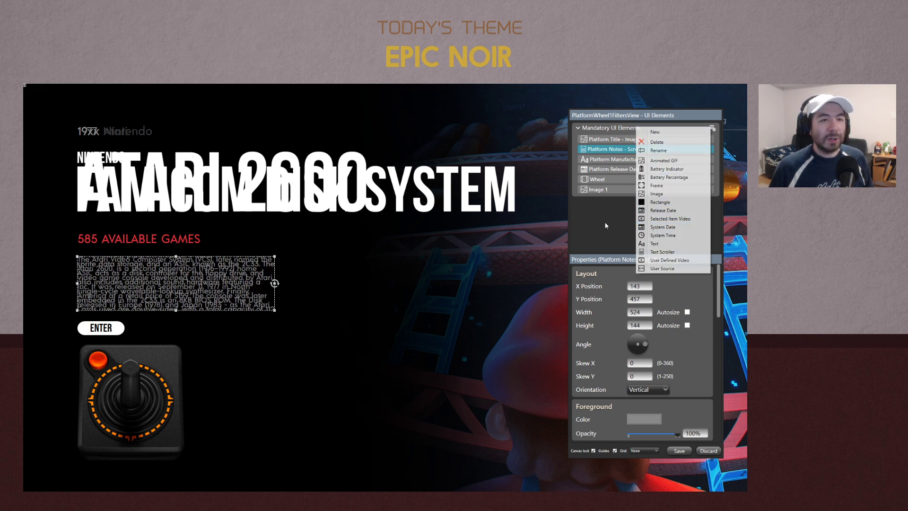
pyautogui.click(713, 130)
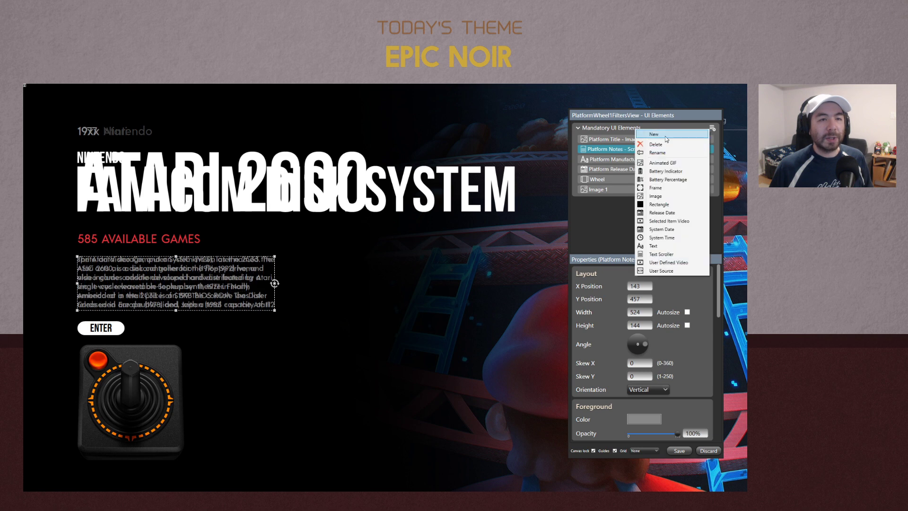
pyautogui.click(667, 136)
pyautogui.doubleClick(605, 129)
pyautogui.write('Enter')
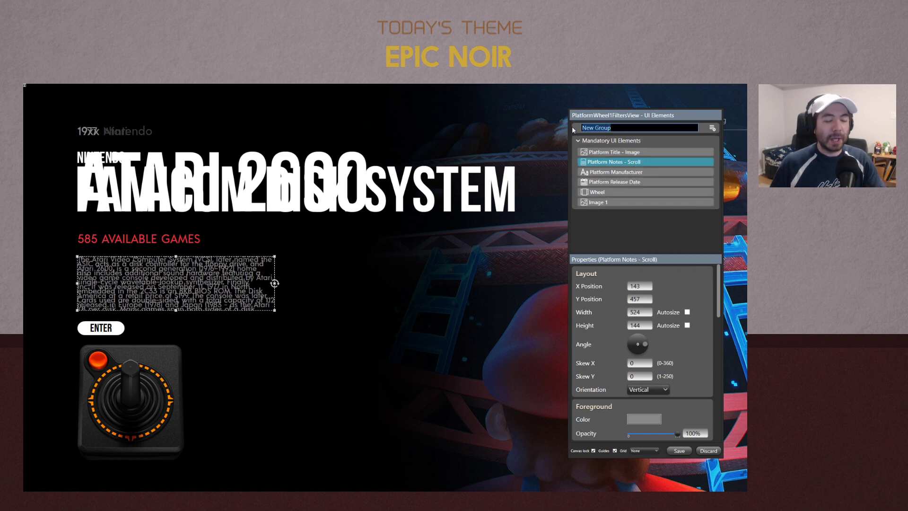
pyautogui.press('Return')
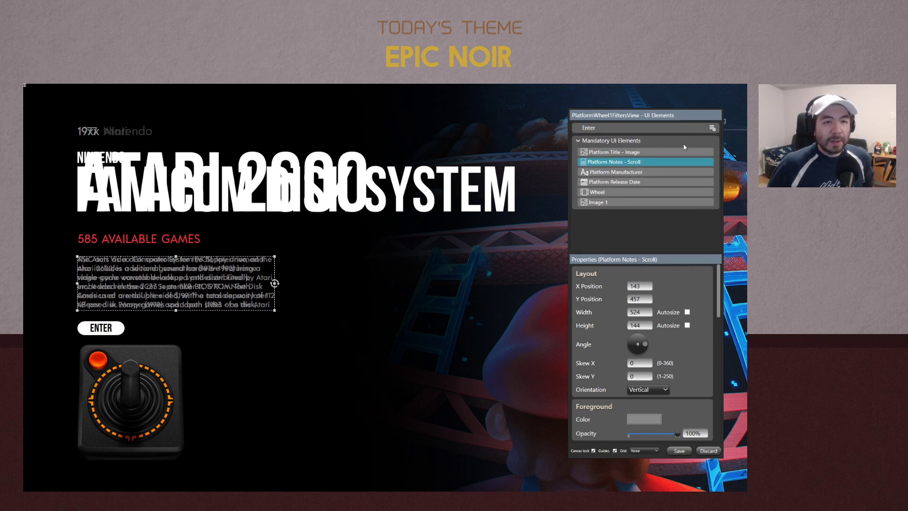
pyautogui.click(711, 129)
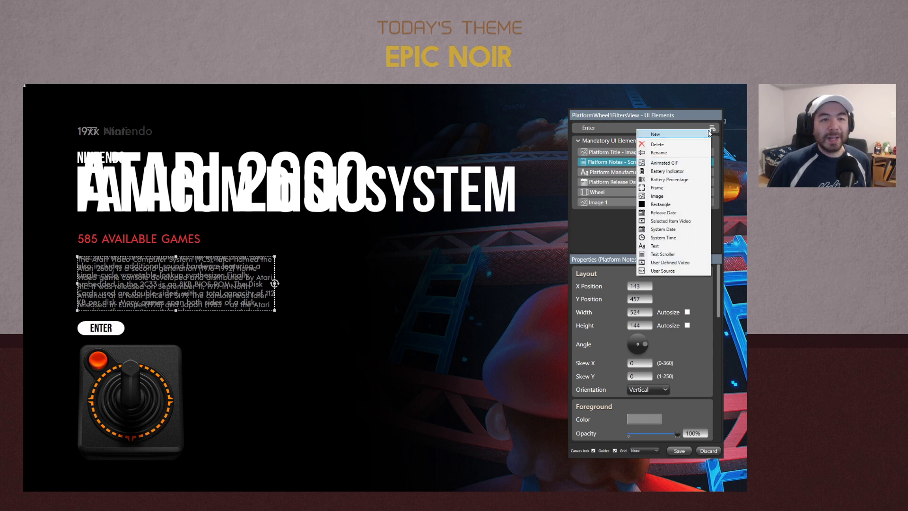
pyautogui.click(666, 206)
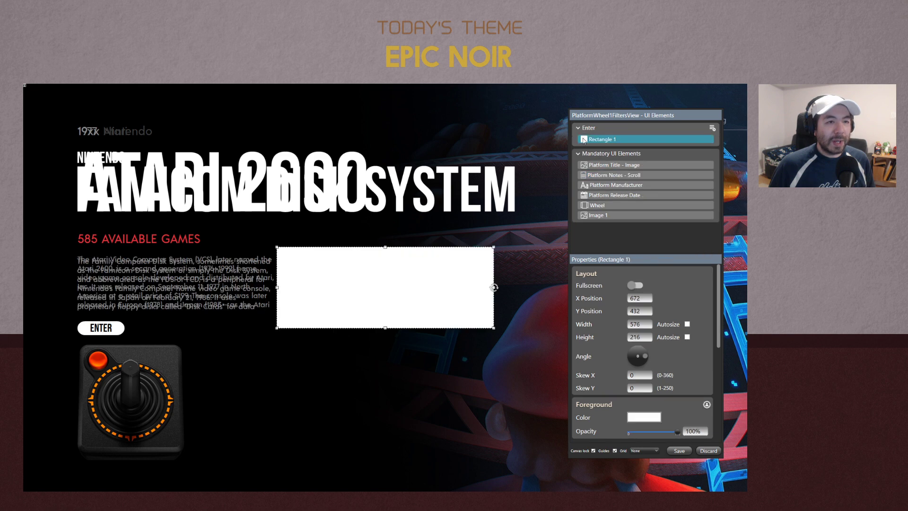
pyautogui.rightClick(627, 140)
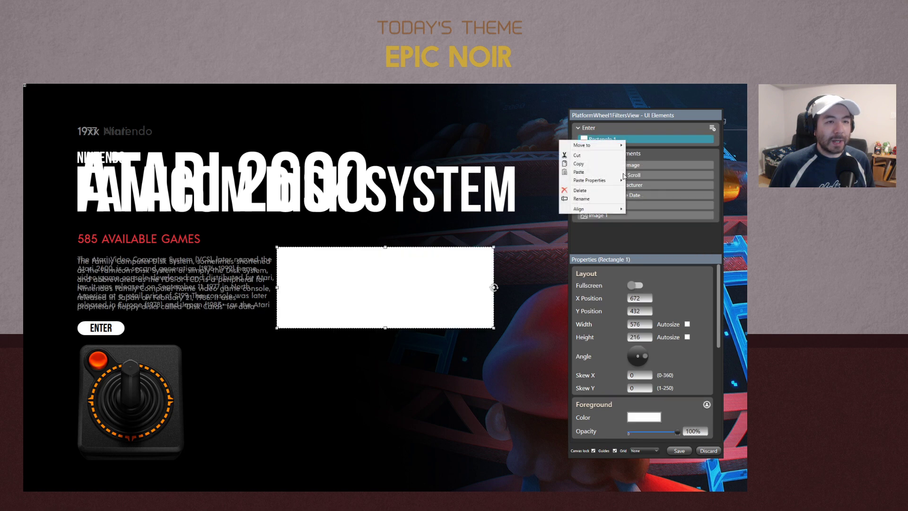
pyautogui.click(584, 191)
# Add a frame element to the Enter group
pyautogui.click(712, 129)
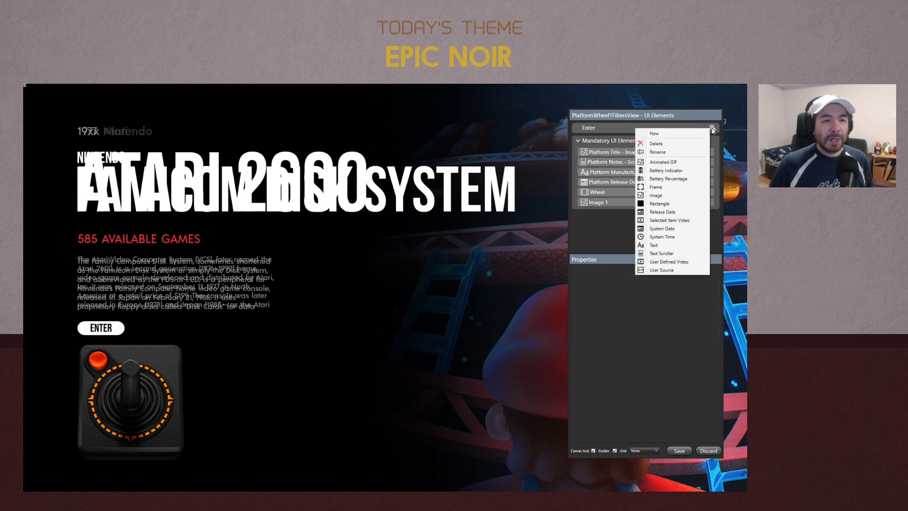
pyautogui.click(657, 187)
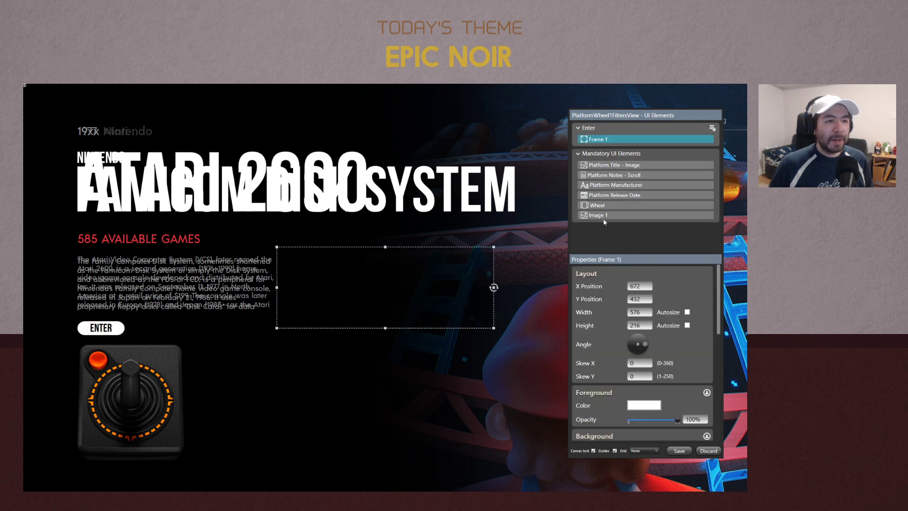
pyautogui.scroll(-4, 707, 363)
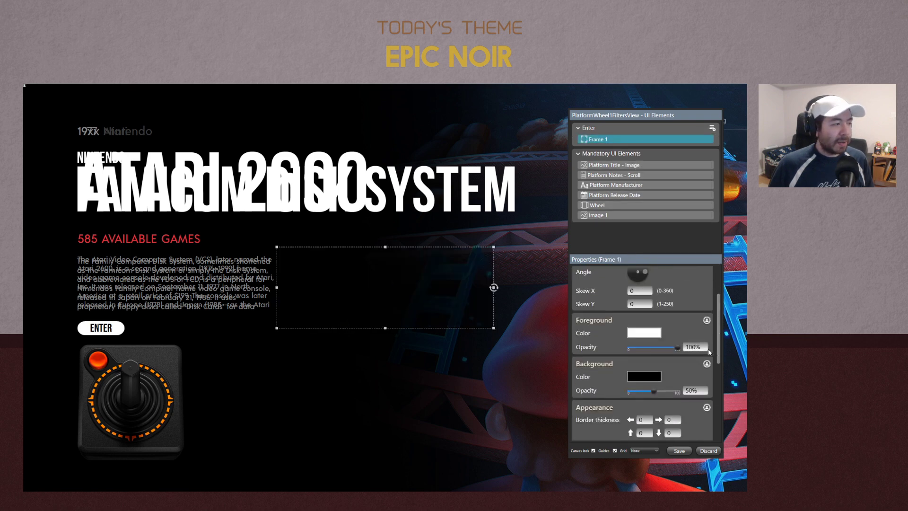
# Set the frame's background fill to solid hex 282828, checking the mockup's colours with the screen colour picker
pyautogui.press('super')
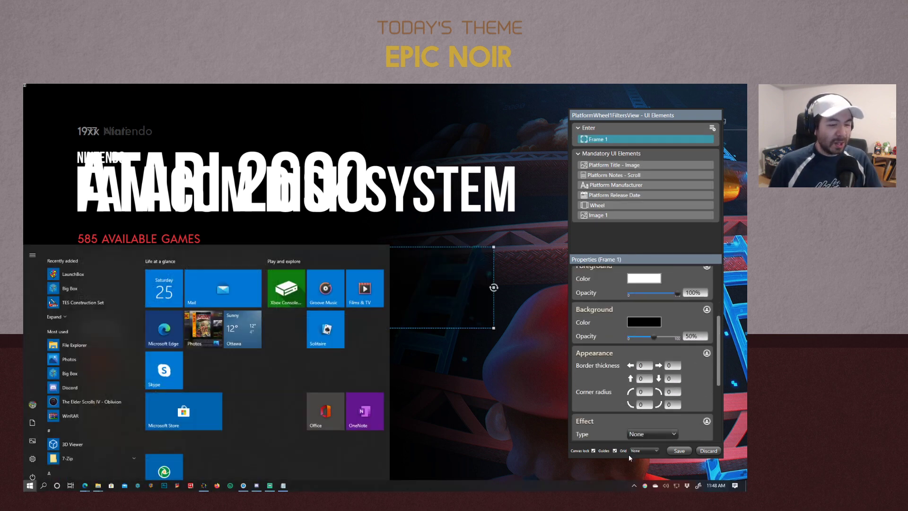
pyautogui.press('super')
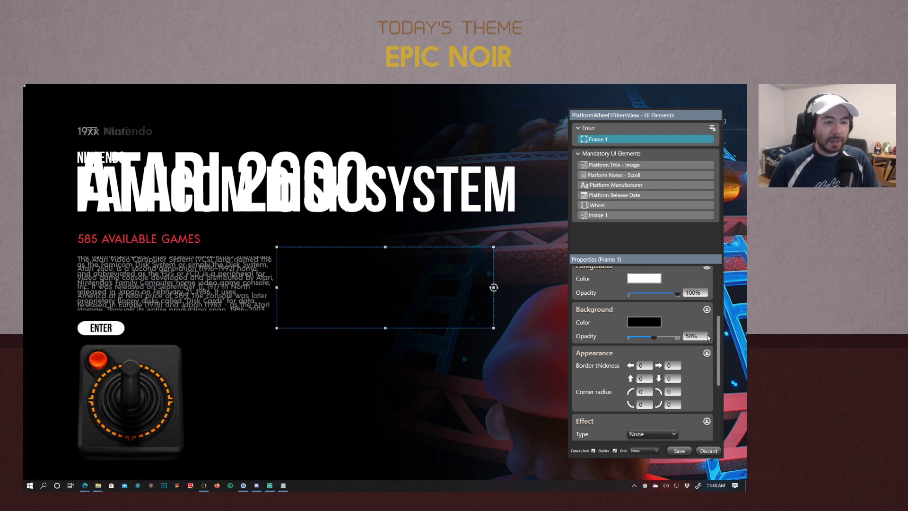
pyautogui.click(647, 327)
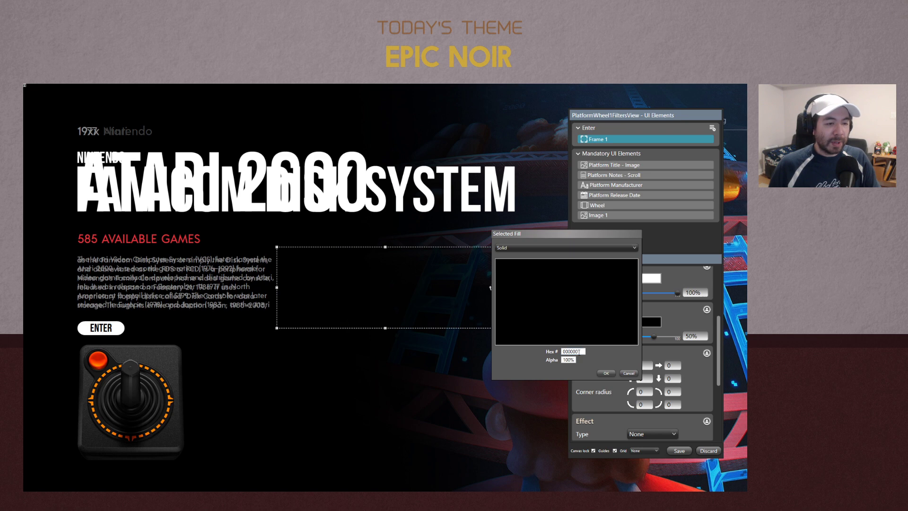
pyautogui.click(573, 359)
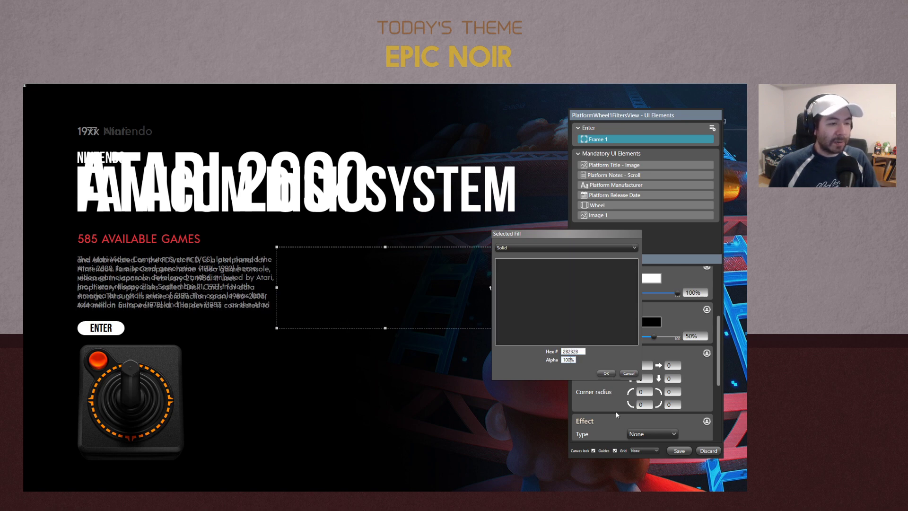
pyautogui.press('super')
pyautogui.moveTo(646, 488); pyautogui.dragTo(137, 344)
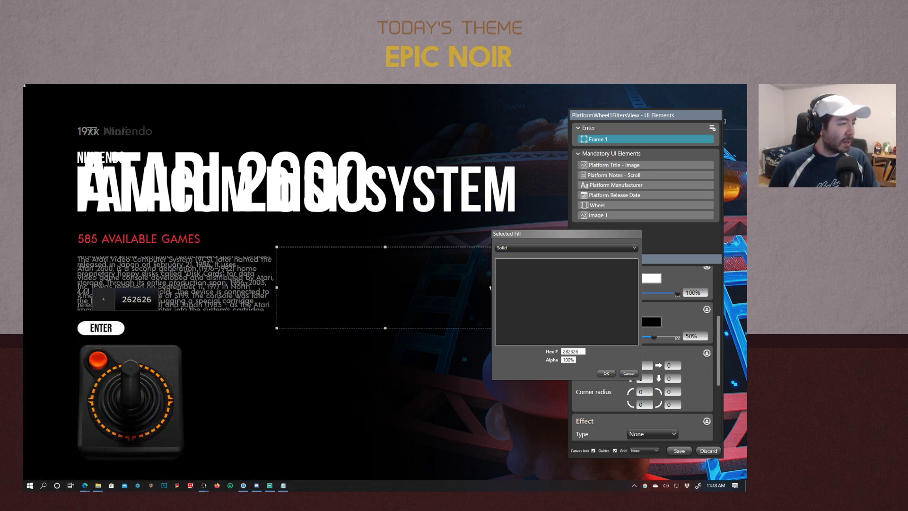
pyautogui.moveTo(81, 299); pyautogui.dragTo(303, 385)
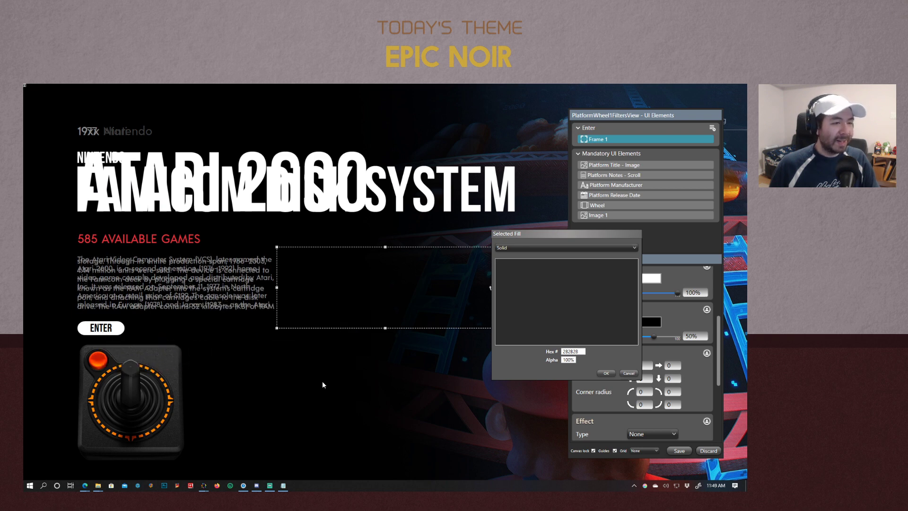
pyautogui.click(606, 373)
# Set the frame's background fill to solid white, hex FFFFFF, at 100% alpha
pyautogui.press('super')
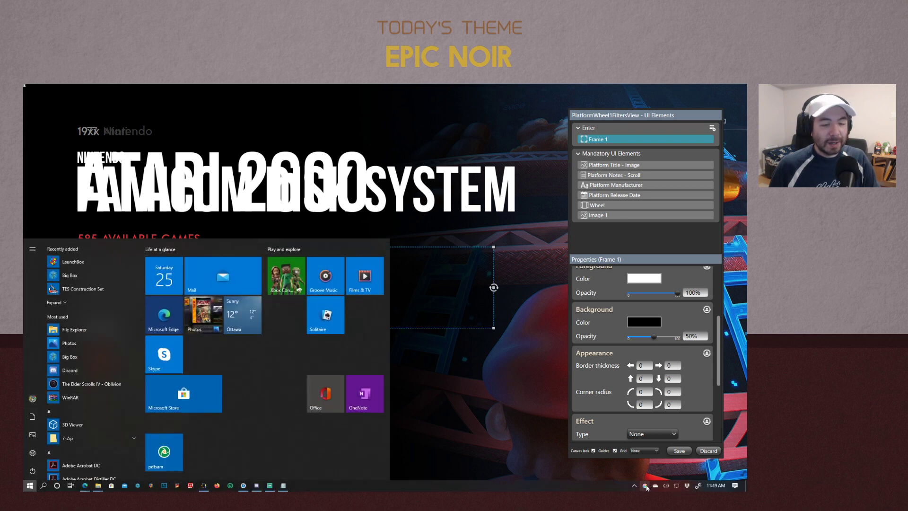
pyautogui.moveTo(646, 485); pyautogui.dragTo(373, 386)
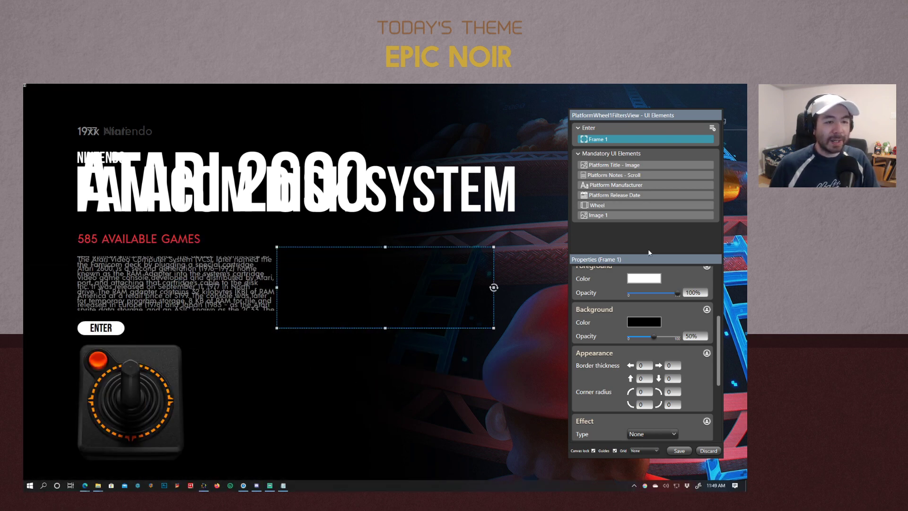
pyautogui.click(648, 323)
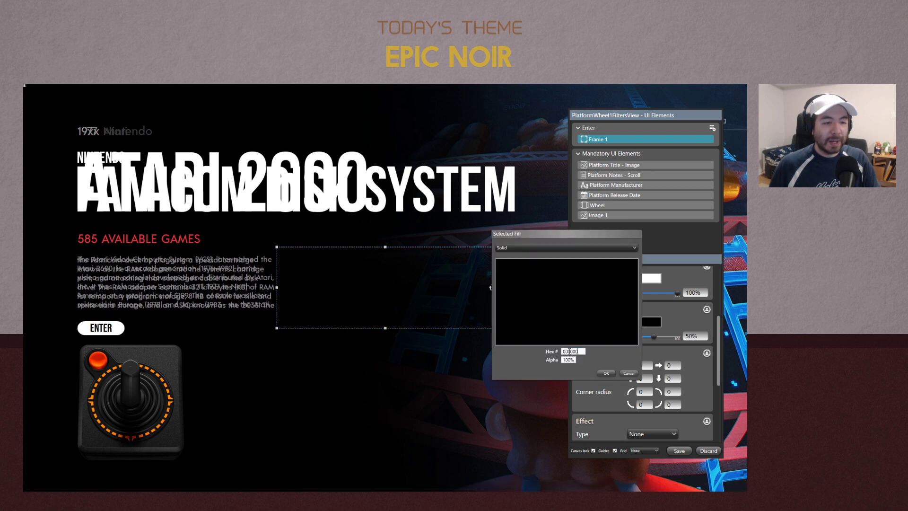
pyautogui.click(555, 297)
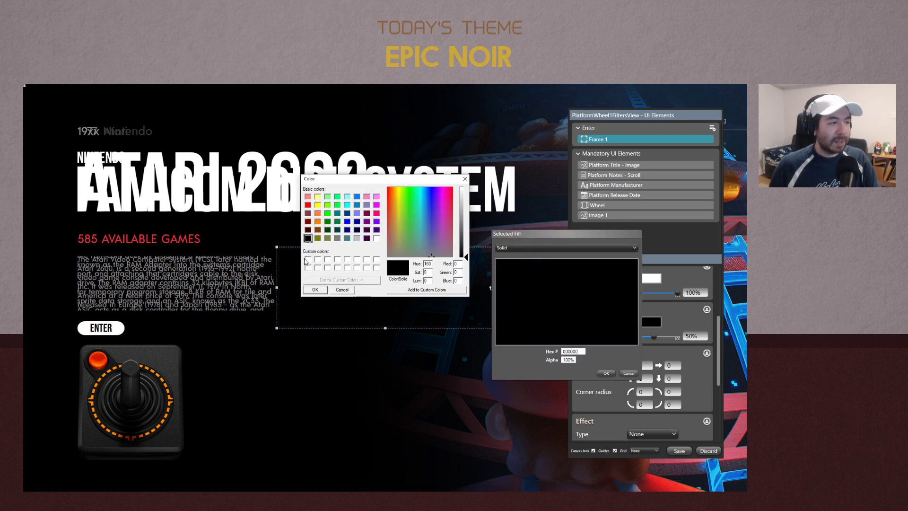
pyautogui.click(308, 260)
pyautogui.click(314, 290)
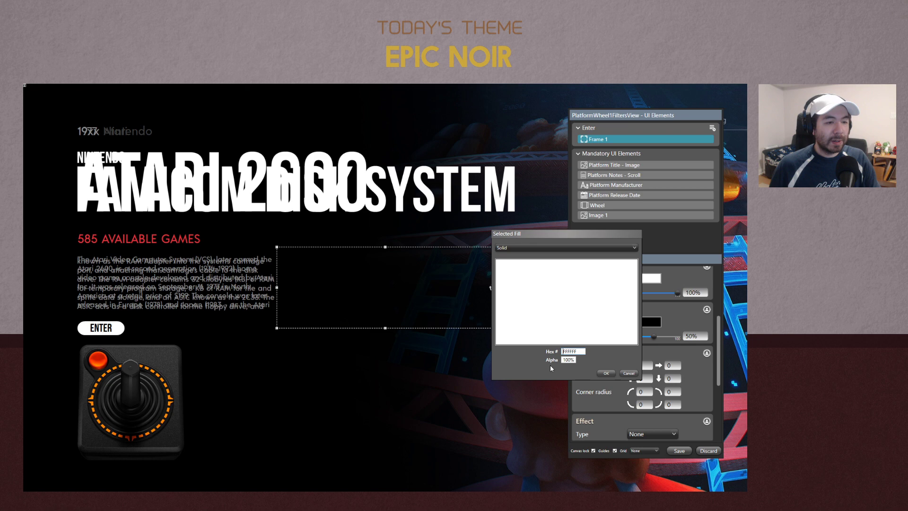
pyautogui.click(607, 374)
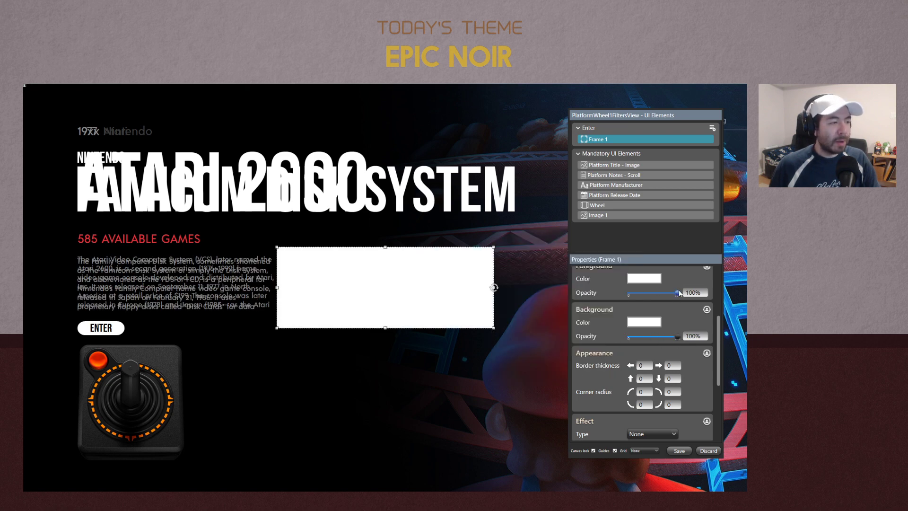
# Set the frame's foreground opacity to 0%
pyautogui.scroll(2, 719, 331)
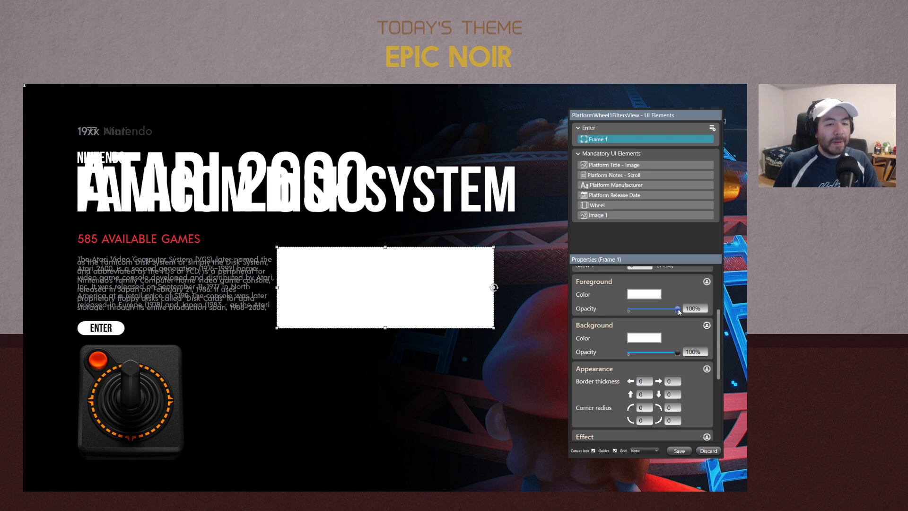
pyautogui.moveTo(677, 308); pyautogui.dragTo(604, 307)
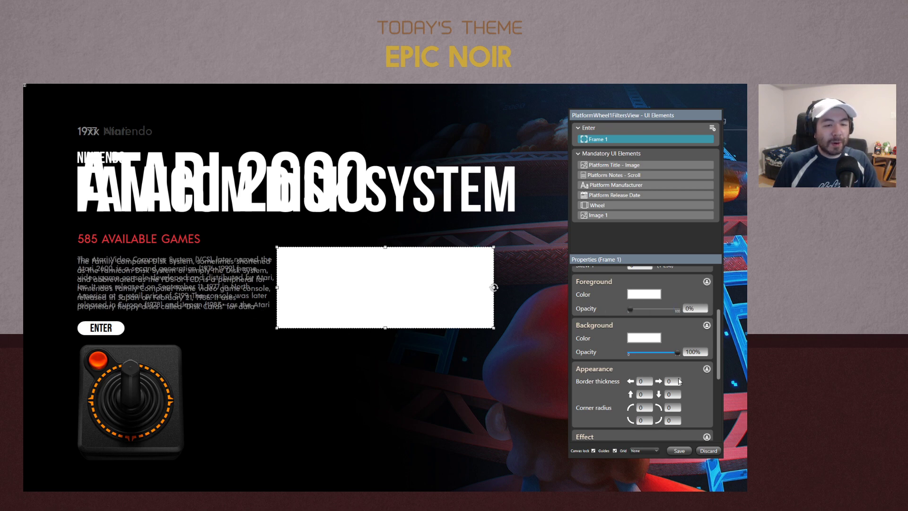
pyautogui.scroll(-2, 691, 385)
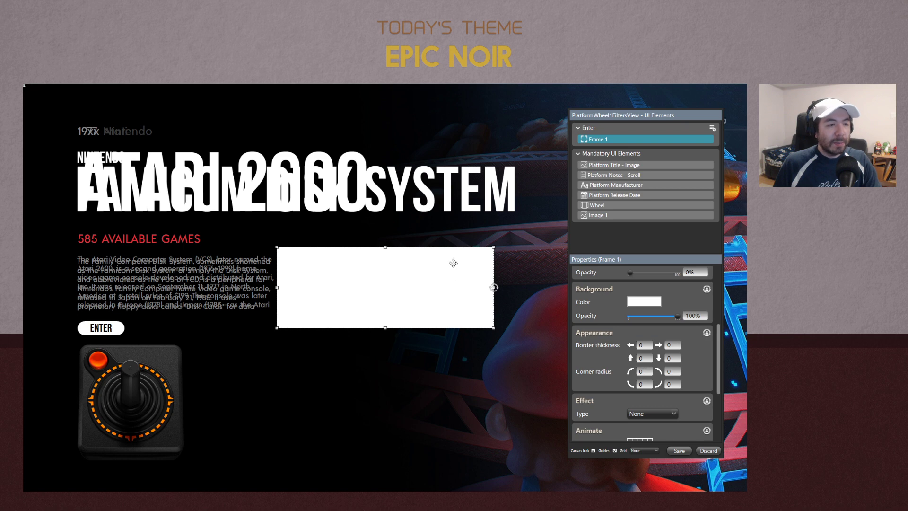
# Shrink the frame to a small button-sized bar and set all four corner radii to 10
pyautogui.moveTo(493, 247); pyautogui.dragTo(345, 310)
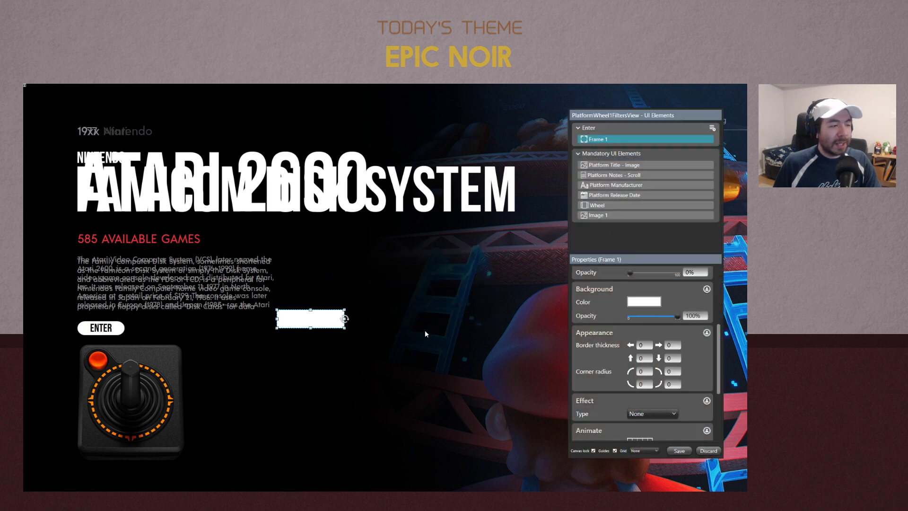
pyautogui.click(645, 369)
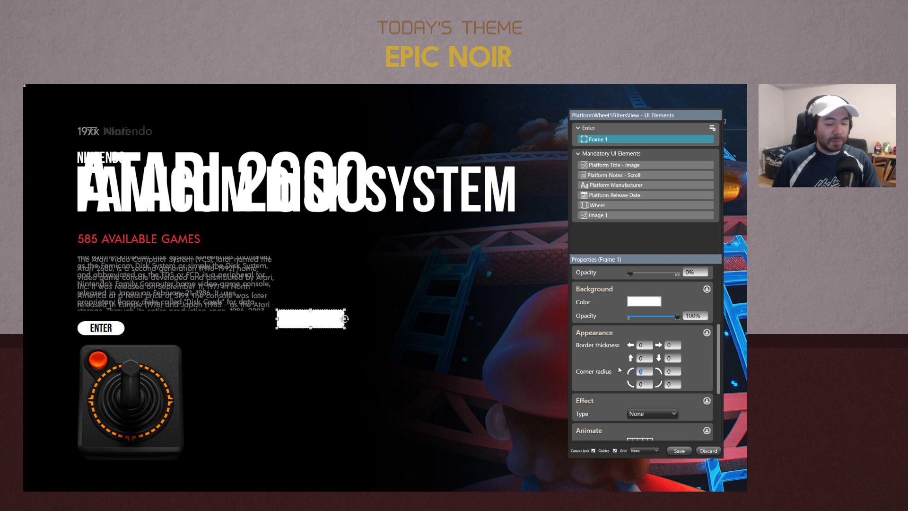
pyautogui.write('10')
pyautogui.press('Tab')
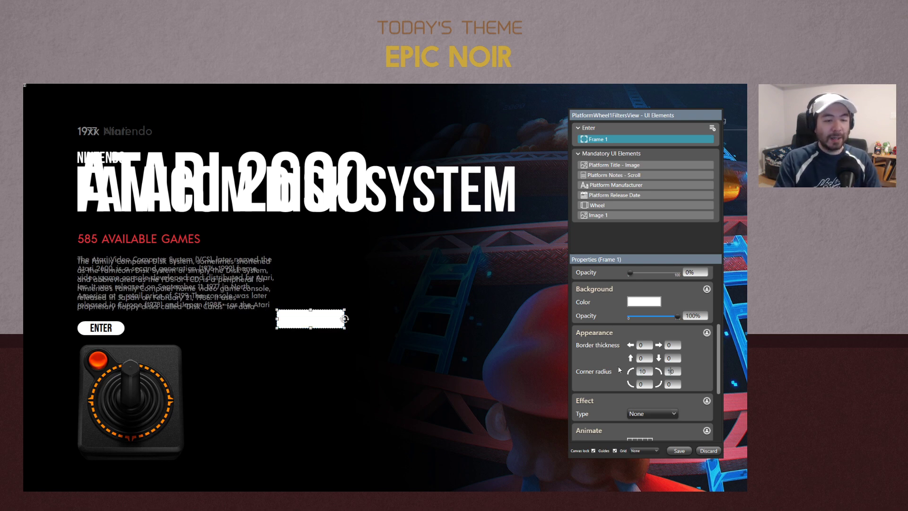
pyautogui.press('Tab')
pyautogui.write('10')
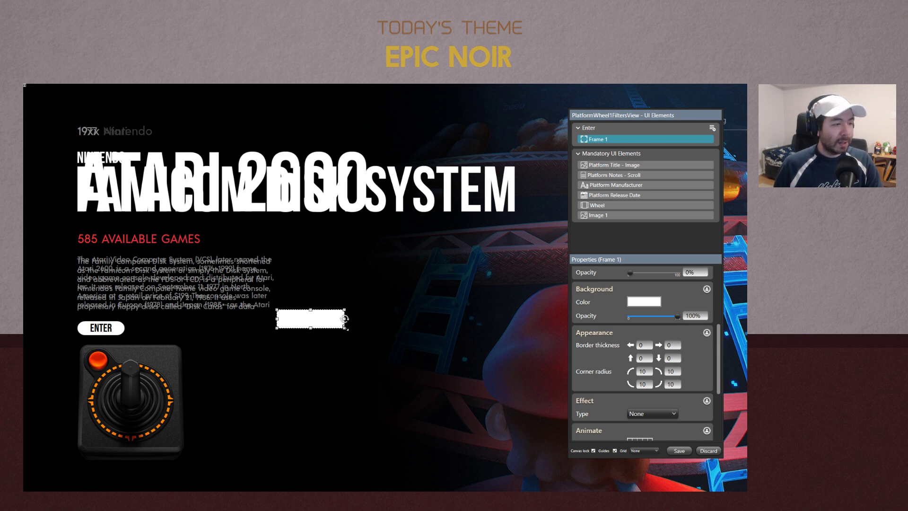
# Widen the frame, with corner radii of 25, and place it directly beside the mockup's ENTER button at matching height
pyautogui.moveTo(346, 328); pyautogui.dragTo(377, 331)
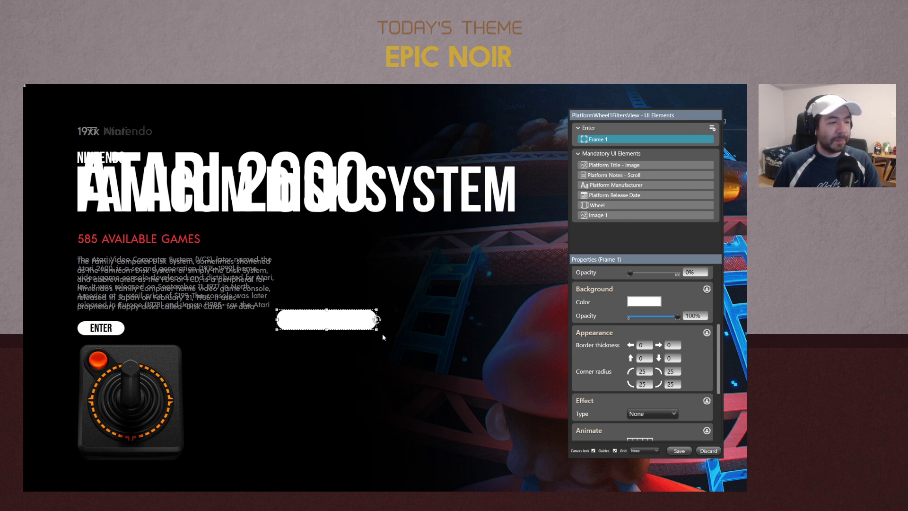
pyautogui.moveTo(304, 318); pyautogui.dragTo(175, 321)
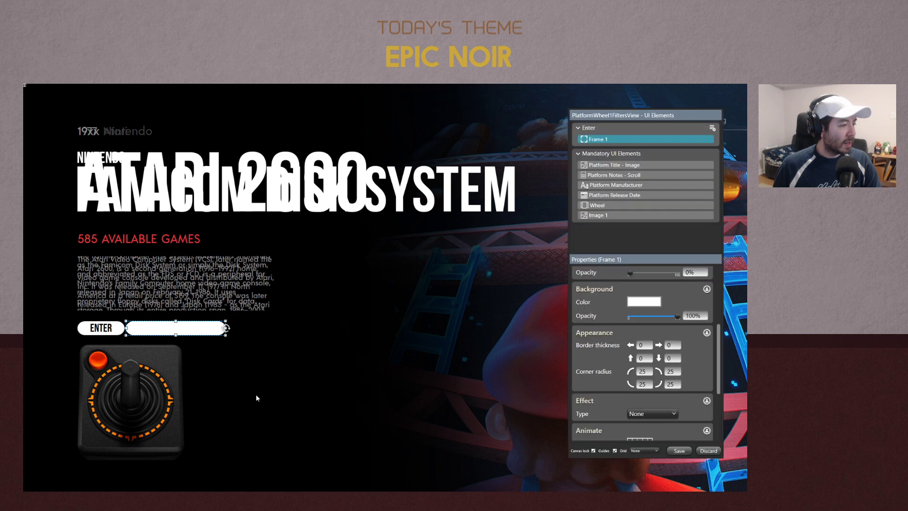
pyautogui.click(351, 384)
pyautogui.click(182, 328)
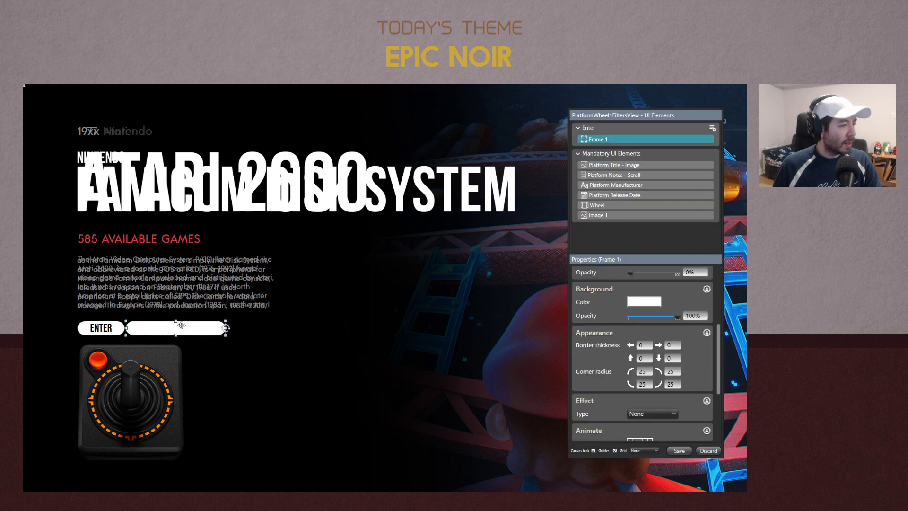
# Set all four corner radii of the frame to 20 and shorten it to roughly the mockup button's width
pyautogui.moveTo(651, 374); pyautogui.dragTo(604, 370)
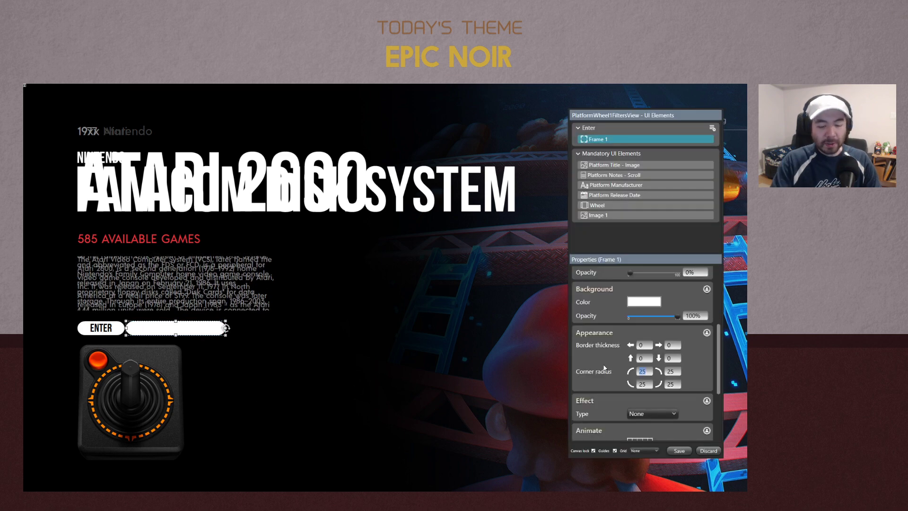
pyautogui.write('20')
pyautogui.press('Tab')
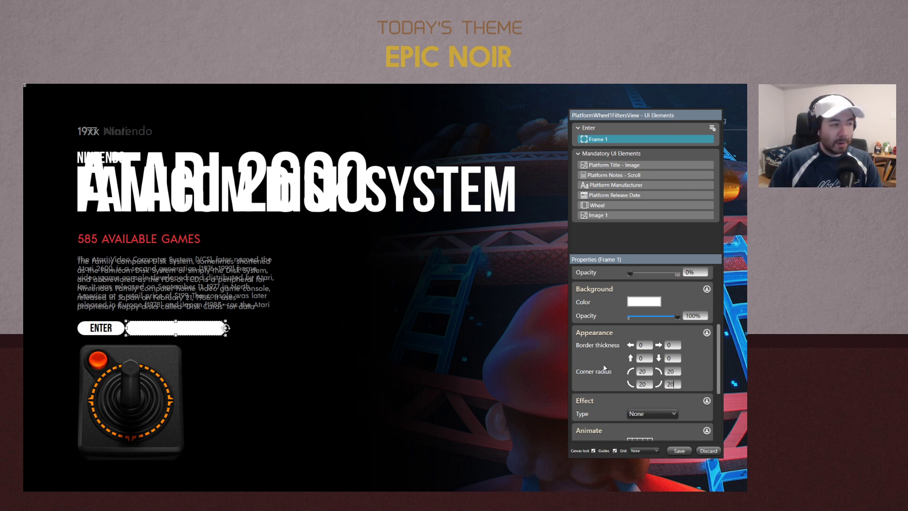
pyautogui.click(339, 379)
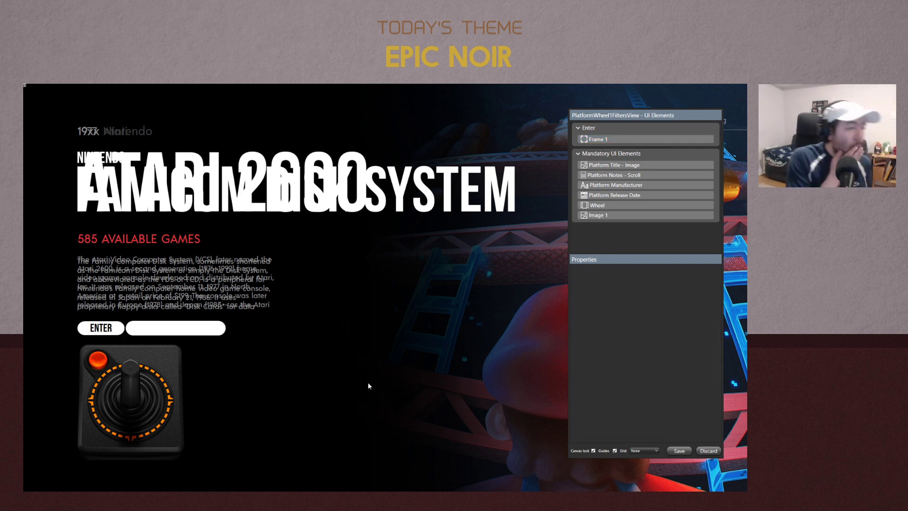
pyautogui.click(178, 330)
pyautogui.moveTo(226, 328); pyautogui.dragTo(182, 331)
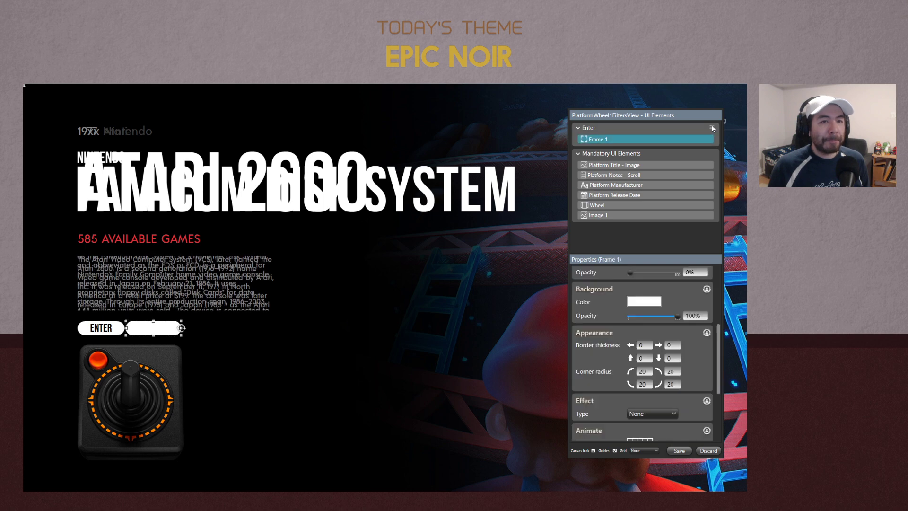
# Add a text element to the Enter group and rename the frame to "Enter - Background"
pyautogui.click(712, 128)
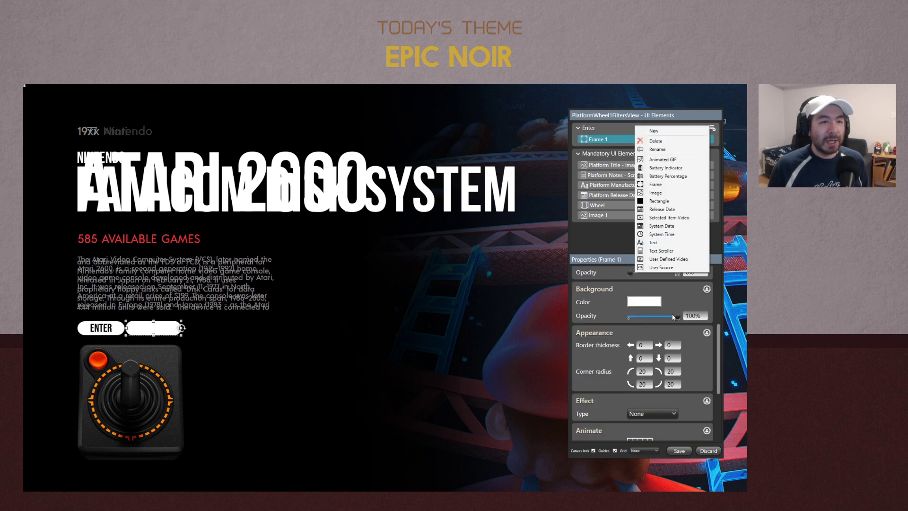
pyautogui.click(654, 242)
pyautogui.doubleClick(599, 150)
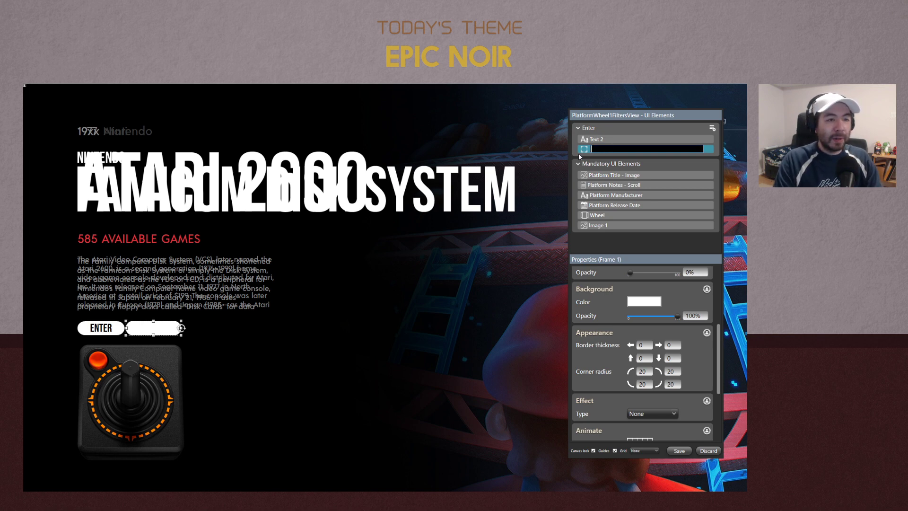
pyautogui.write('Enter - Background')
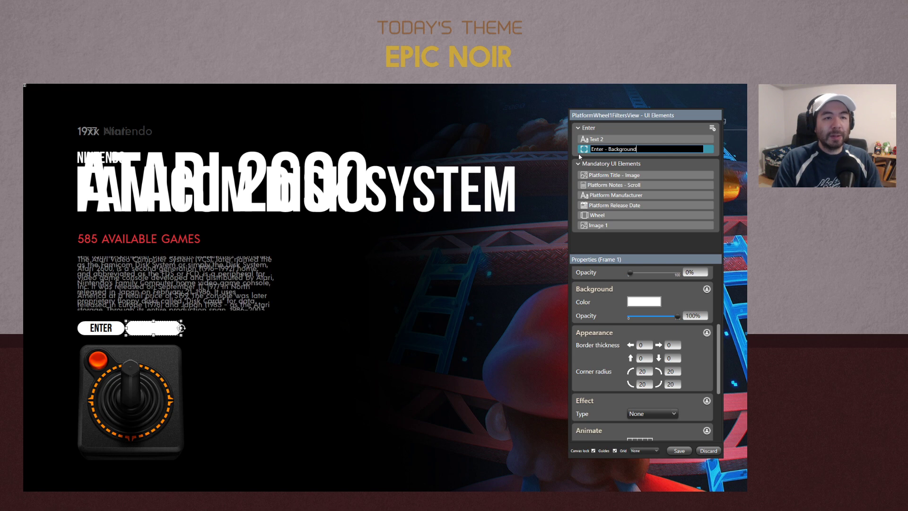
pyautogui.press('Return')
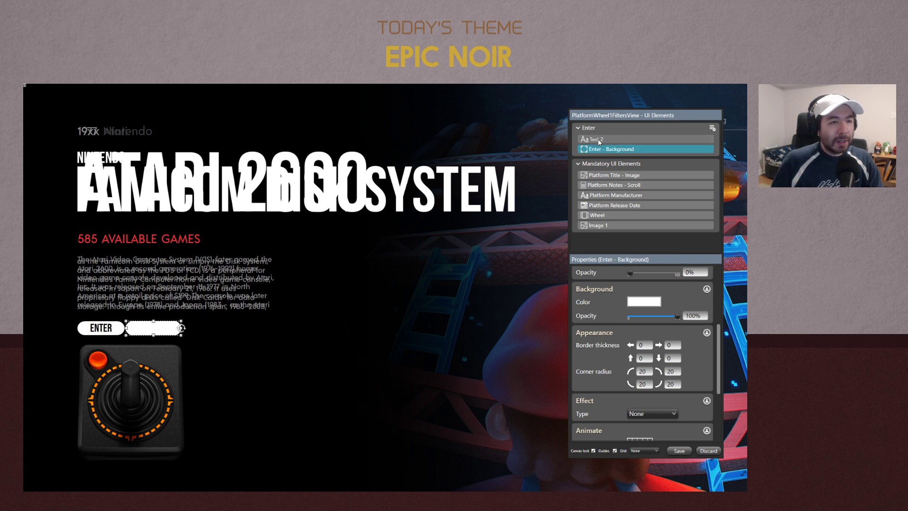
# Rename the new text element in the Enter group to "Enter - Text"
pyautogui.doubleClick(599, 140)
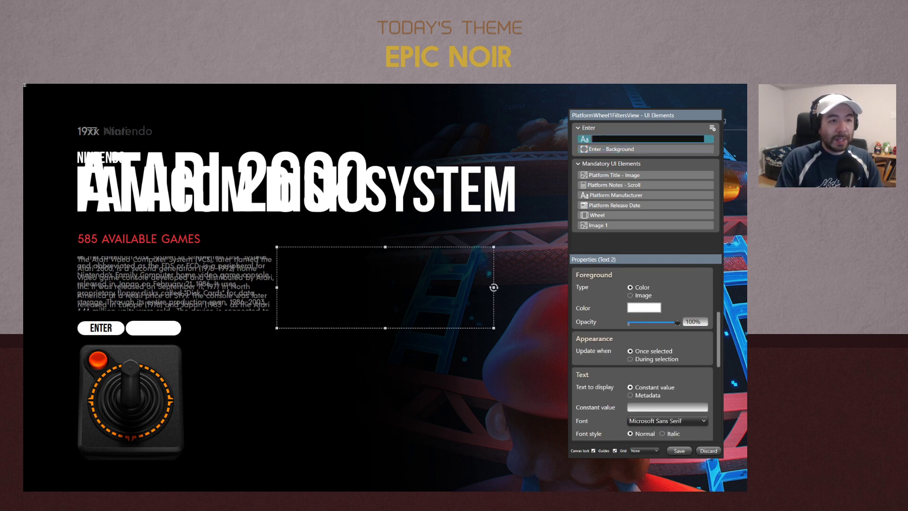
pyautogui.write('Enter - Tex')
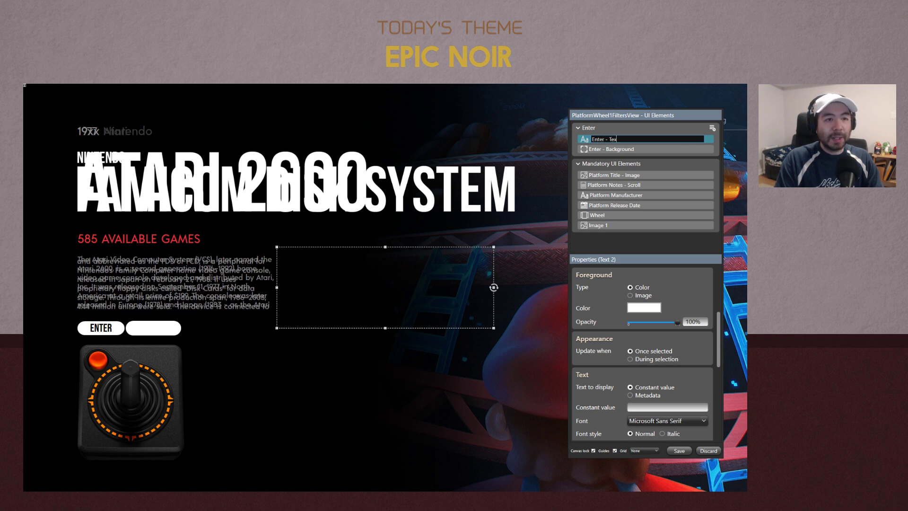
pyautogui.write('t')
pyautogui.press('Return')
# Set the font of the Enter - Text element to Bebas Neue Bold
pyautogui.scroll(-3, 655, 331)
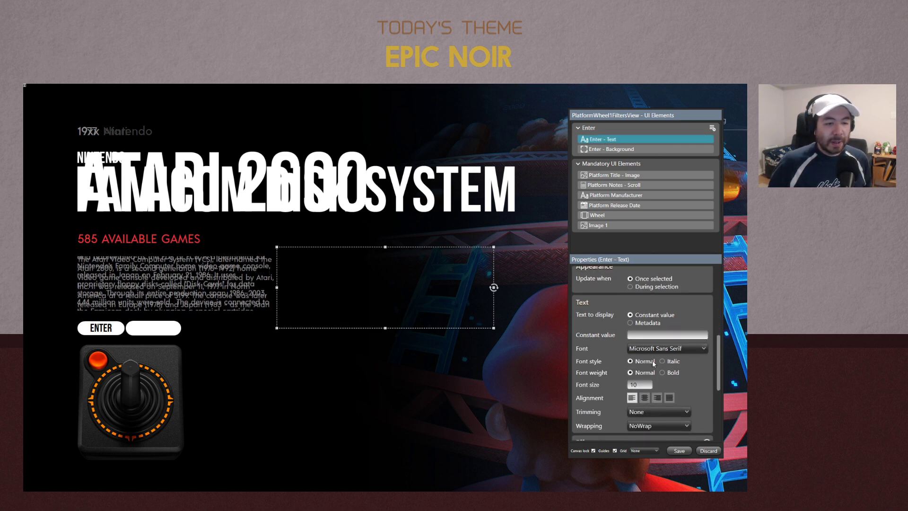
pyautogui.click(650, 349)
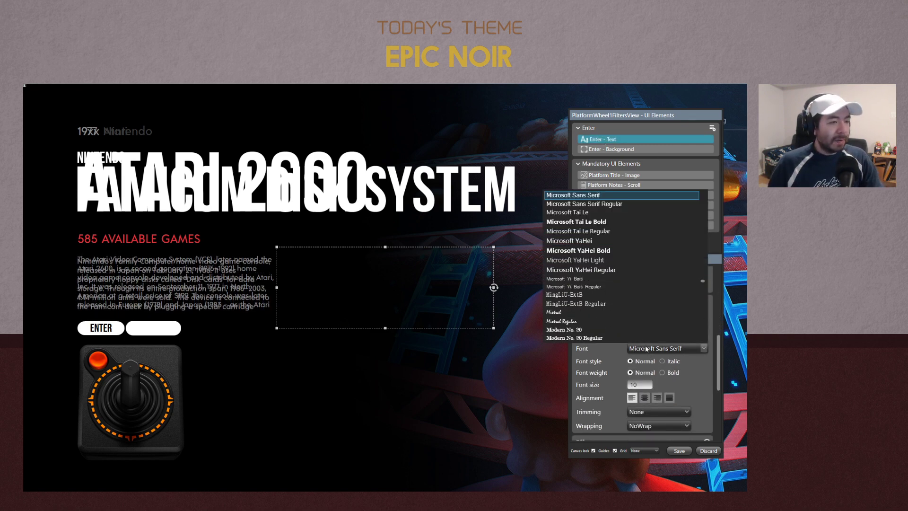
pyautogui.scroll(15, 598, 314)
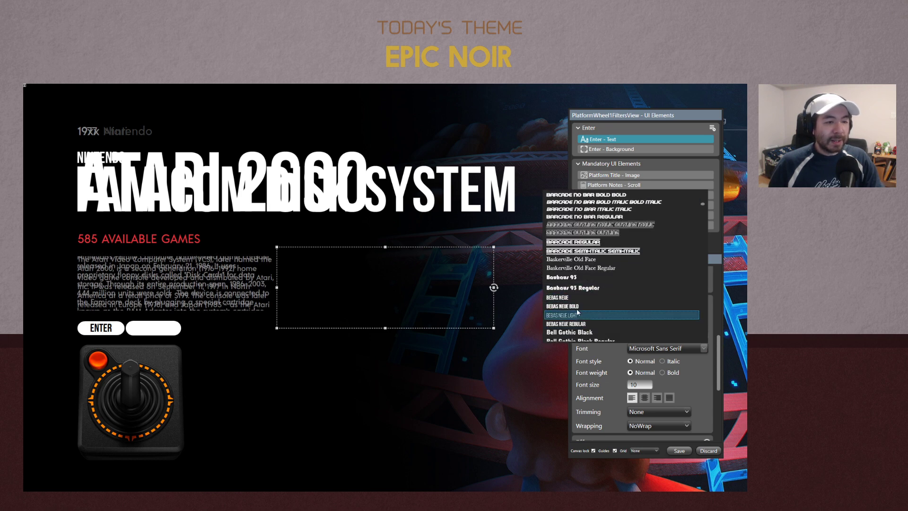
pyautogui.click(576, 315)
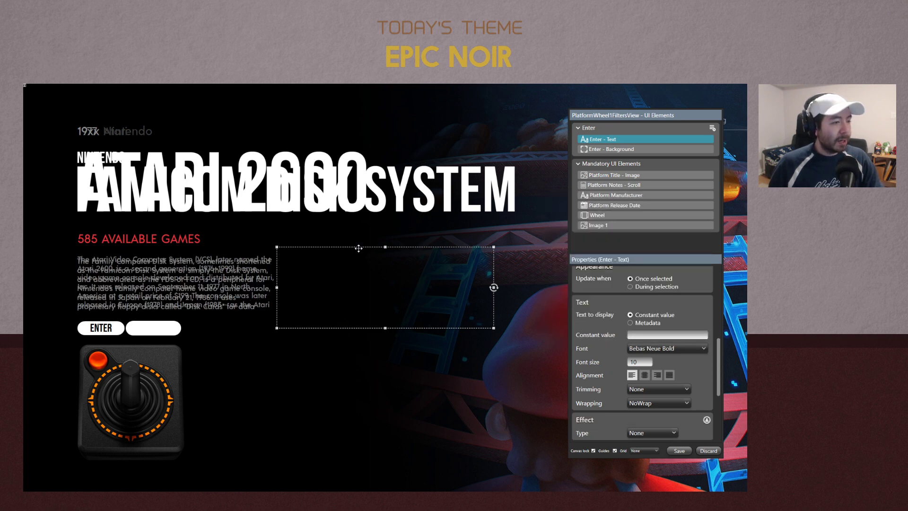
# Set the foreground colour of the Enter - Text element to solid black
pyautogui.scroll(4, 674, 348)
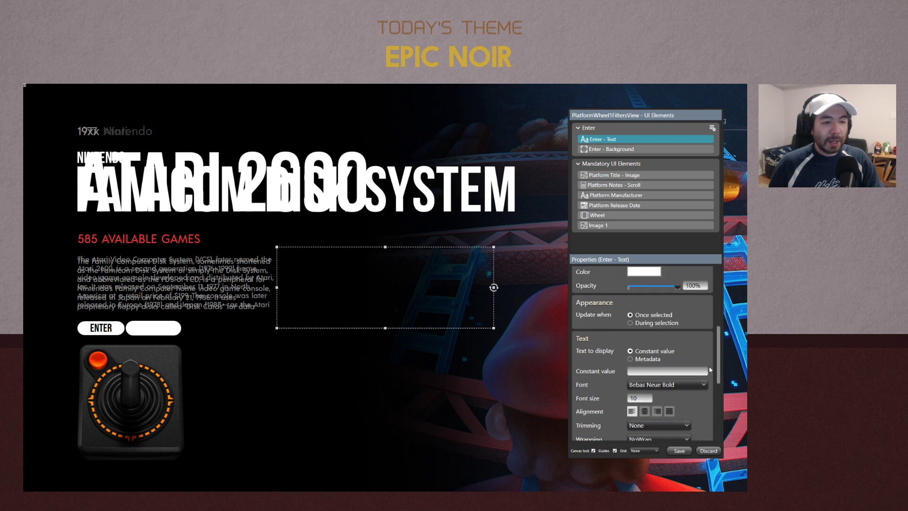
pyautogui.click(642, 309)
pyautogui.click(568, 295)
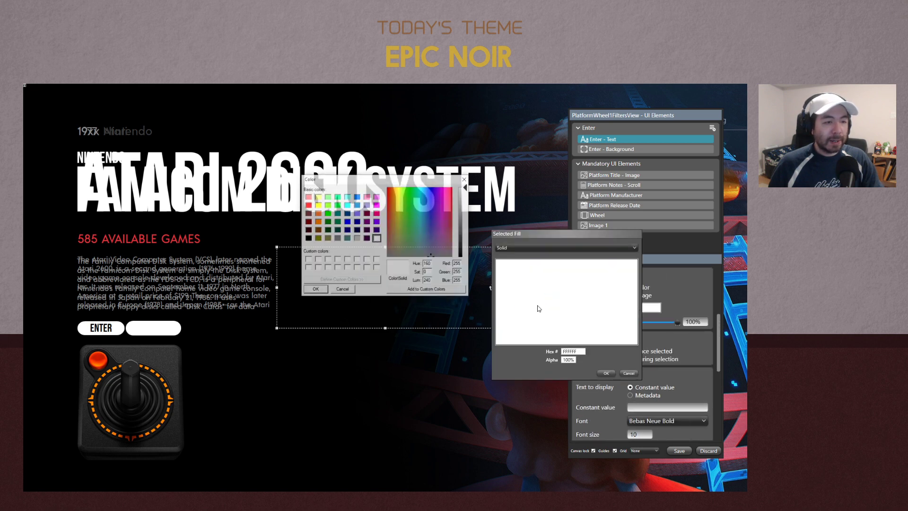
pyautogui.click(308, 239)
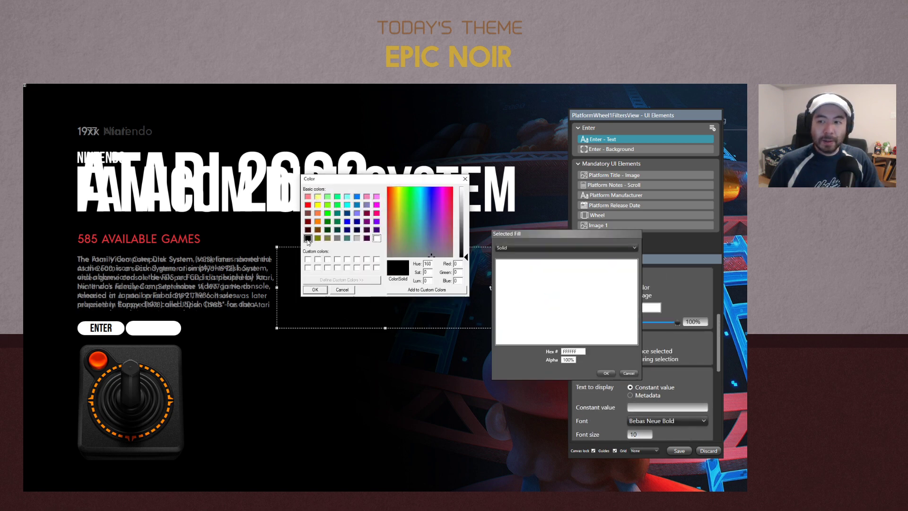
pyautogui.click(315, 290)
pyautogui.click(607, 372)
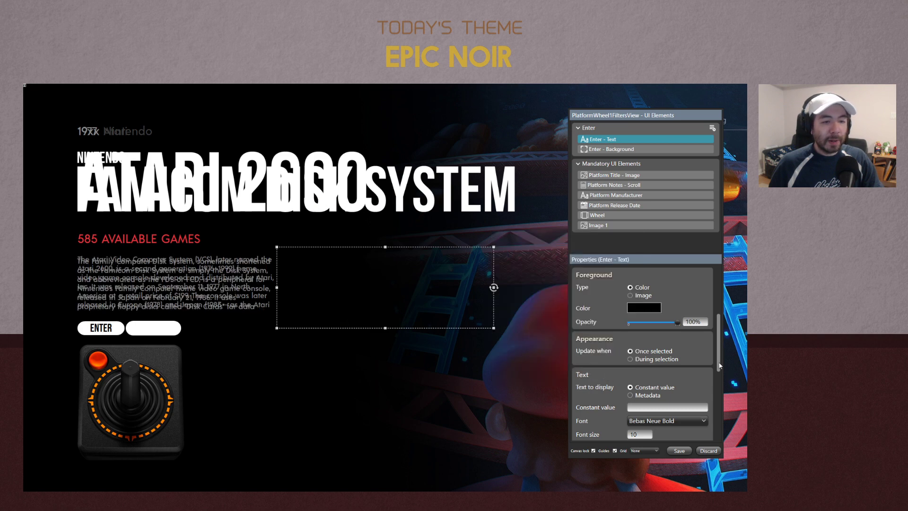
pyautogui.scroll(-3, 720, 366)
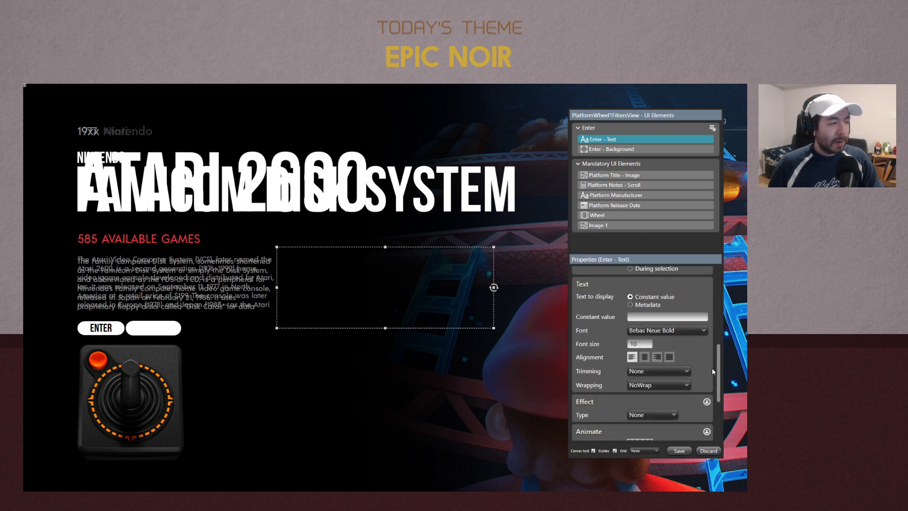
# Shrink the Enter - Text element's box, set its constant value to ENTER and its font size to 20
pyautogui.moveTo(385, 246); pyautogui.dragTo(290, 327)
pyautogui.click(667, 317)
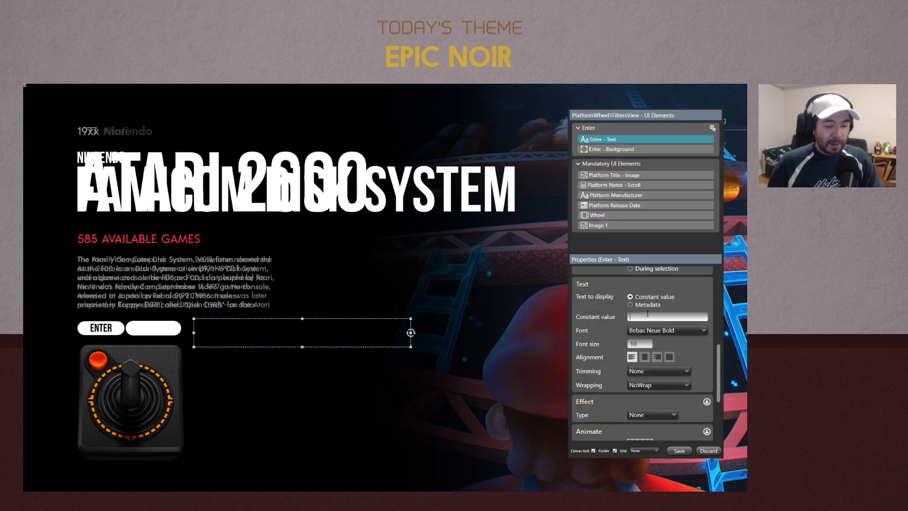
pyautogui.write('ENTER')
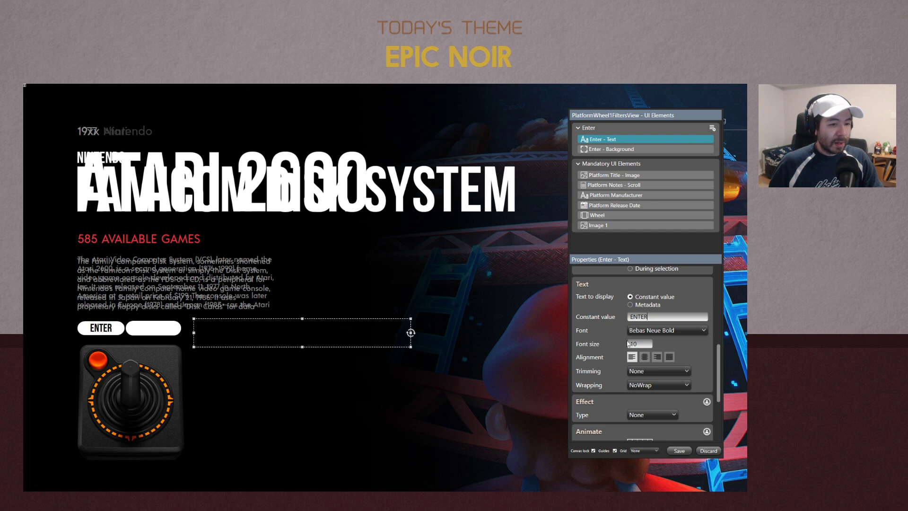
pyautogui.write('20')
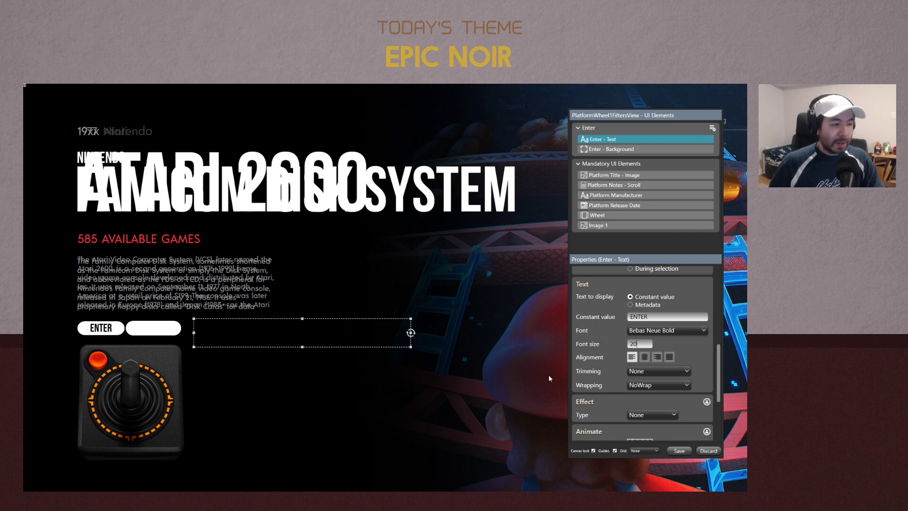
# Fit the Enter - Text element over the Enter - Background frame and centre its text vertically and horizontally
pyautogui.moveTo(268, 334); pyautogui.dragTo(162, 331)
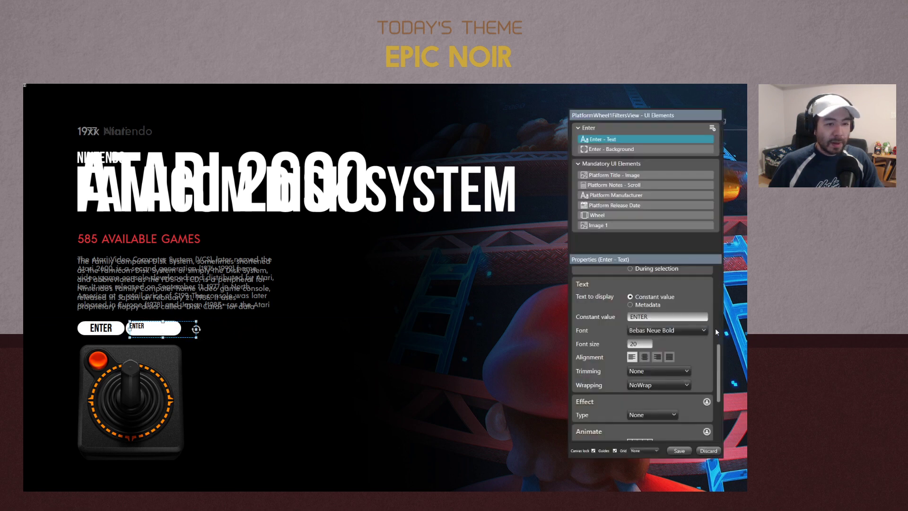
pyautogui.scroll(-5, 717, 333)
pyautogui.click(644, 330)
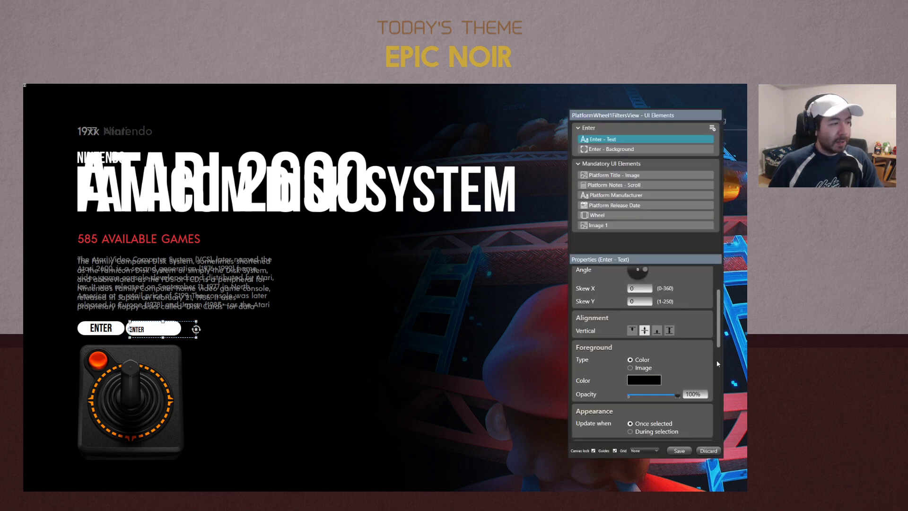
pyautogui.scroll(-3, 714, 358)
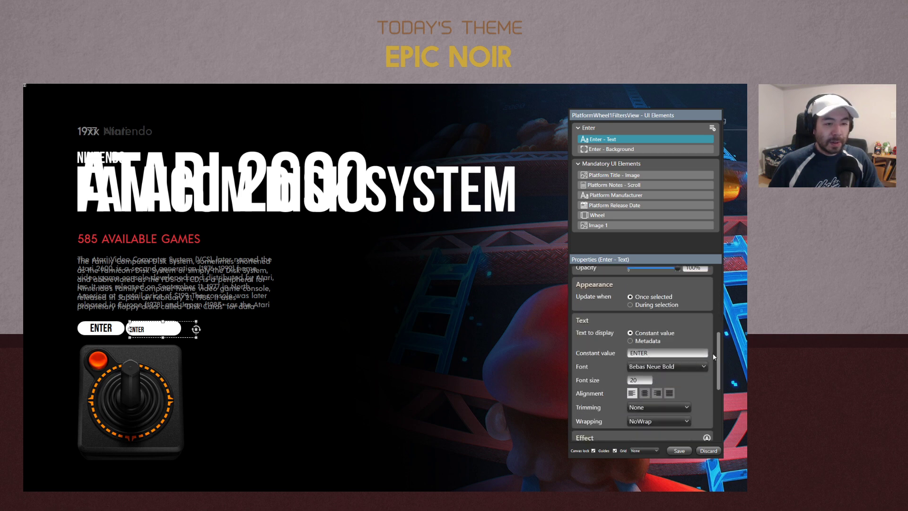
pyautogui.scroll(-1, 714, 357)
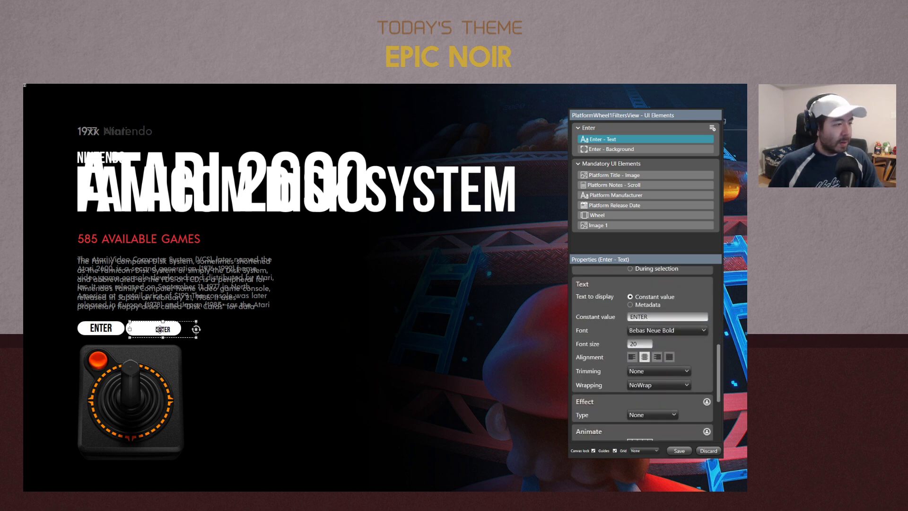
pyautogui.moveTo(161, 330); pyautogui.dragTo(159, 329)
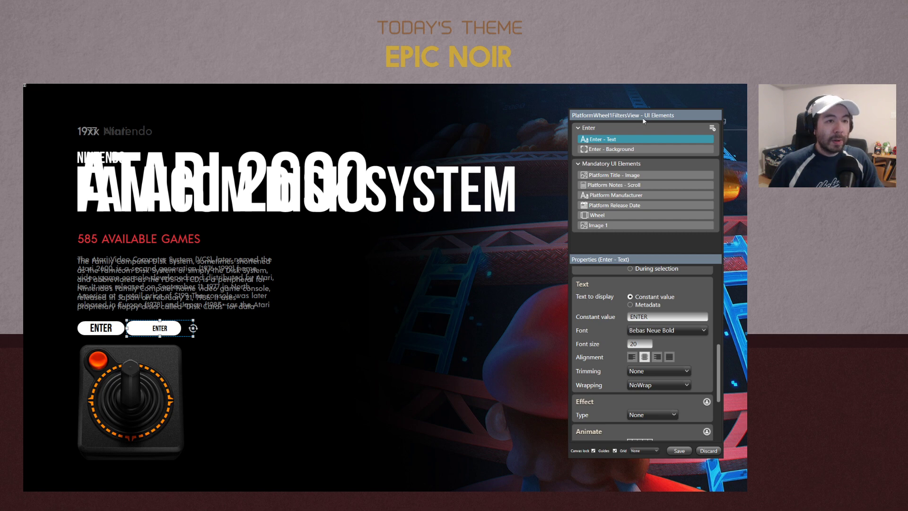
# Copy the Enter - Background element and paste its layout properties onto Enter - Text
pyautogui.rightClick(639, 149)
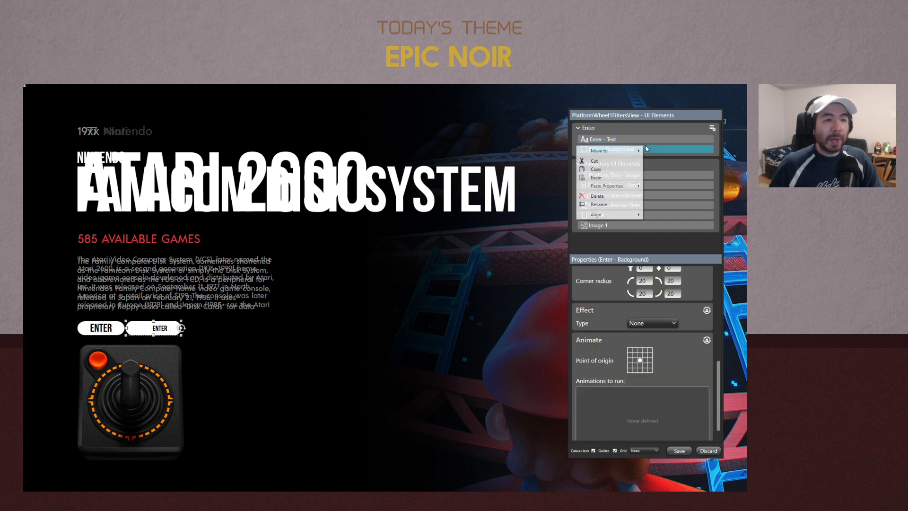
pyautogui.click(608, 169)
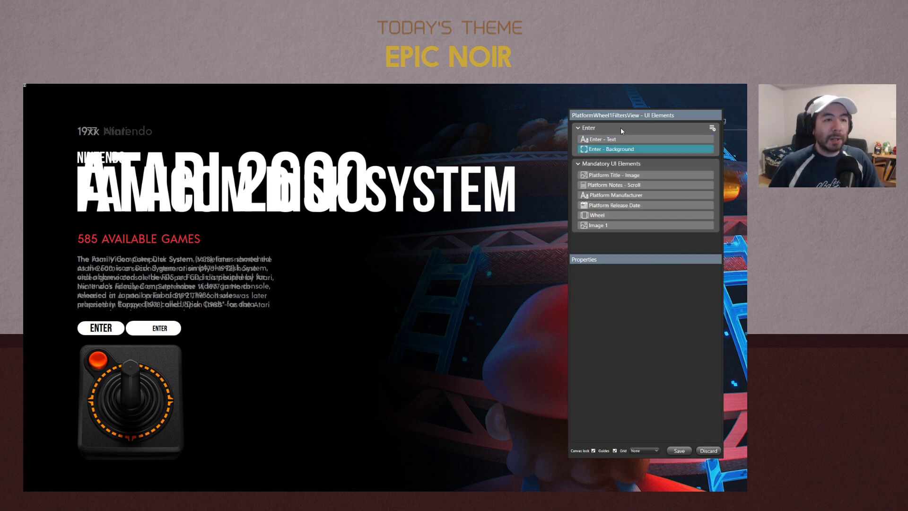
pyautogui.rightClick(624, 141)
pyautogui.moveTo(596, 178)
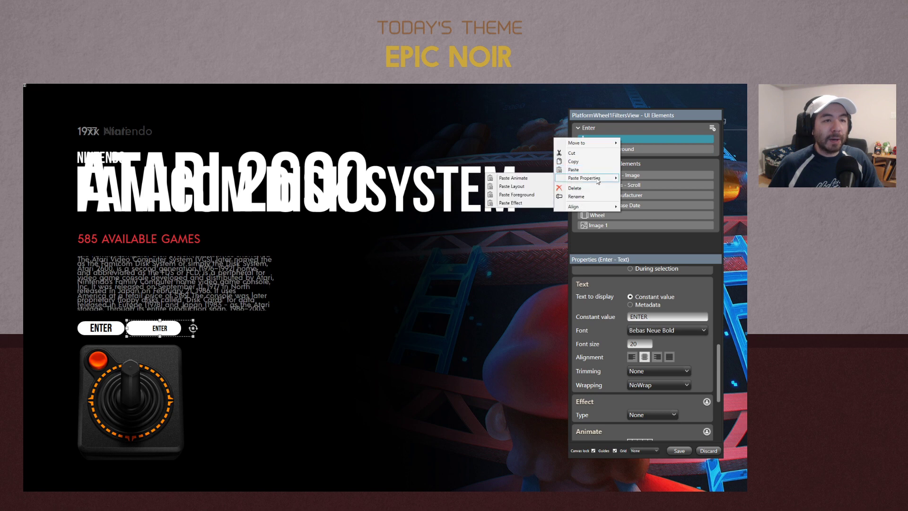
pyautogui.click(530, 186)
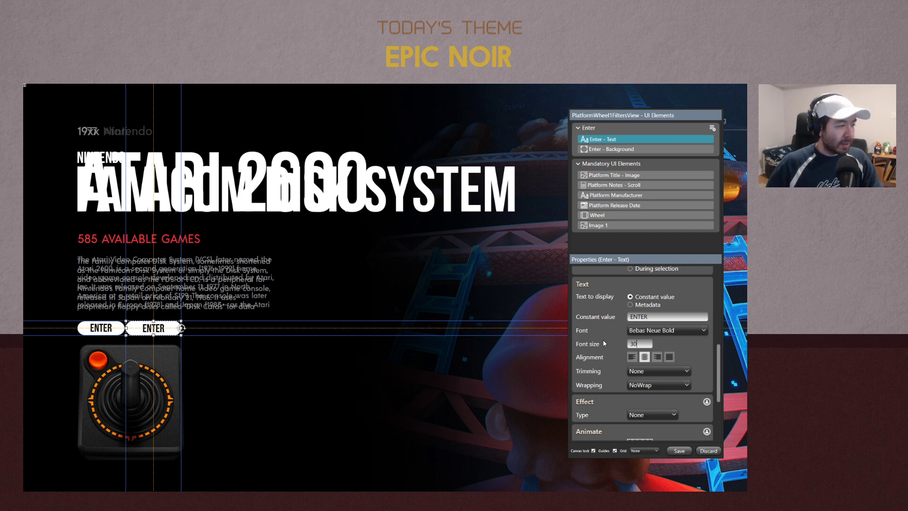
# Match the ENTER label to the mockup by trying font size 32 and settling on 31
pyautogui.write('32')
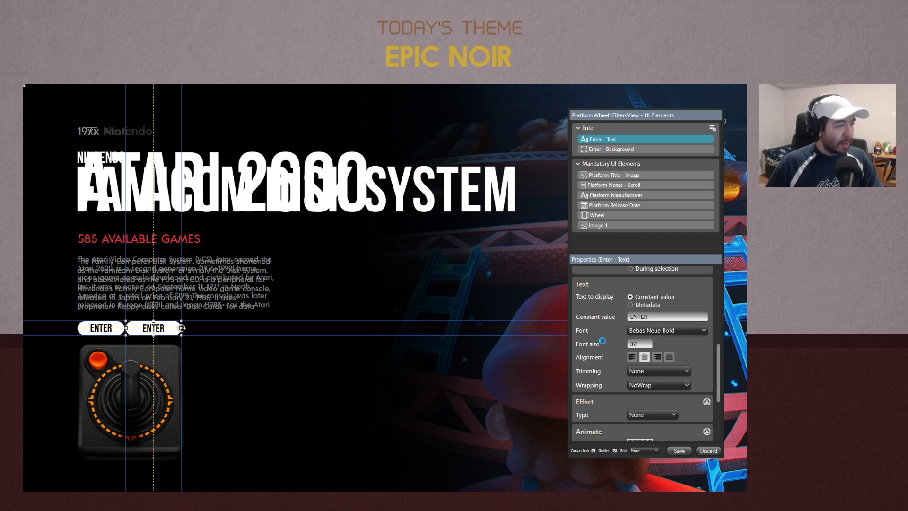
pyautogui.click(463, 375)
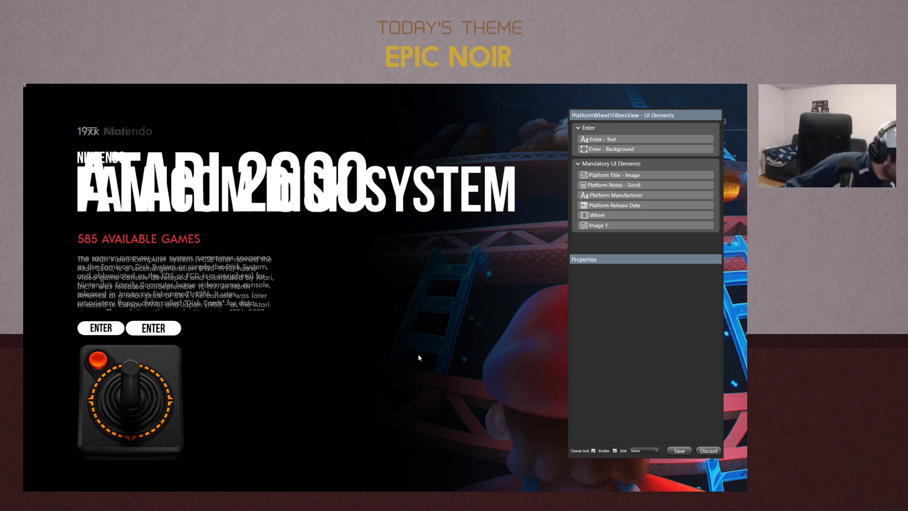
pyautogui.click(155, 329)
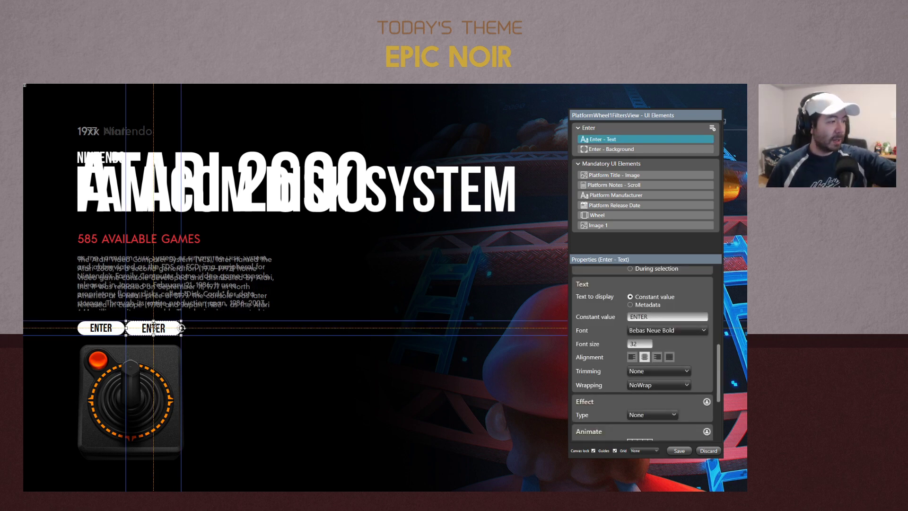
pyautogui.click(640, 344)
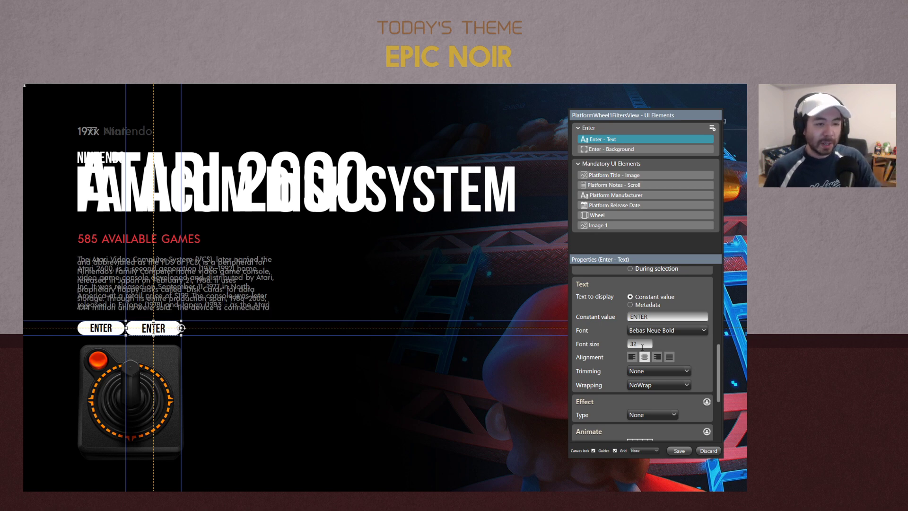
pyautogui.press('BackSpace')
pyautogui.write('0')
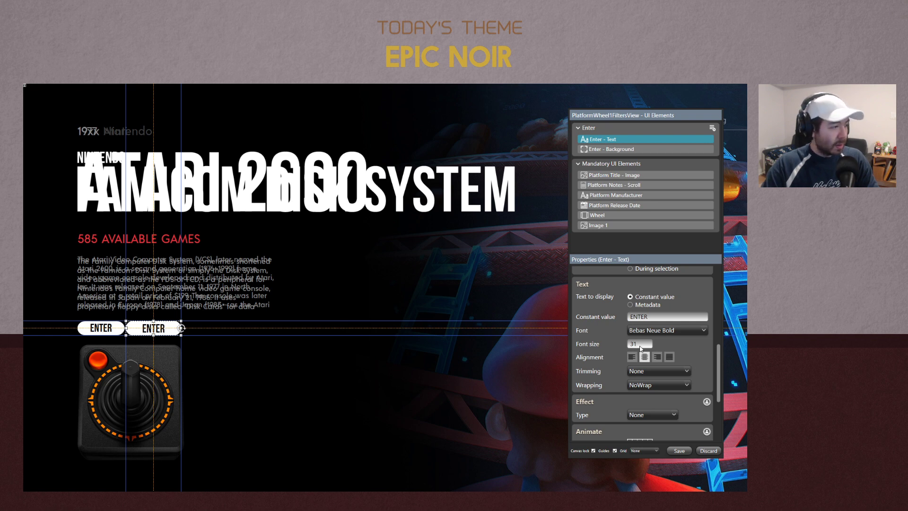
pyautogui.click(393, 403)
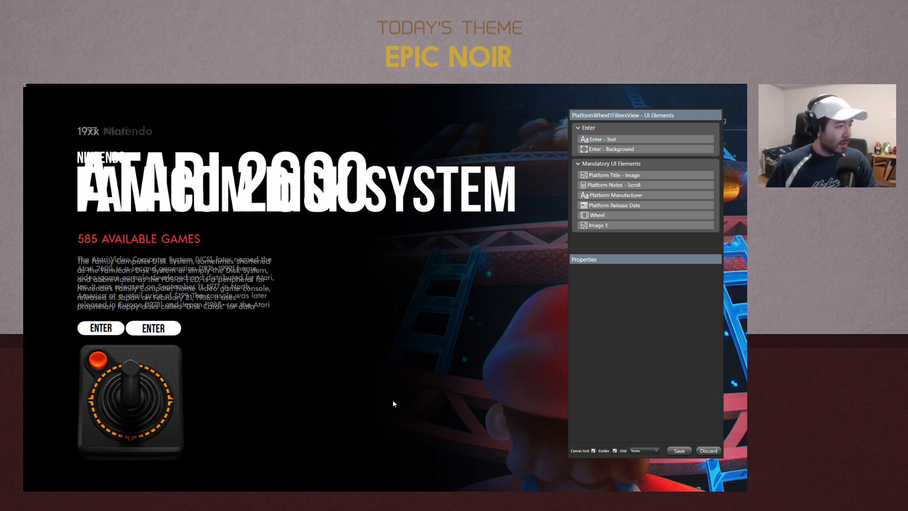
# Narrow the Enter - Text and Enter - Background elements to match the width of the mockup's ENTER button
pyautogui.click(176, 333)
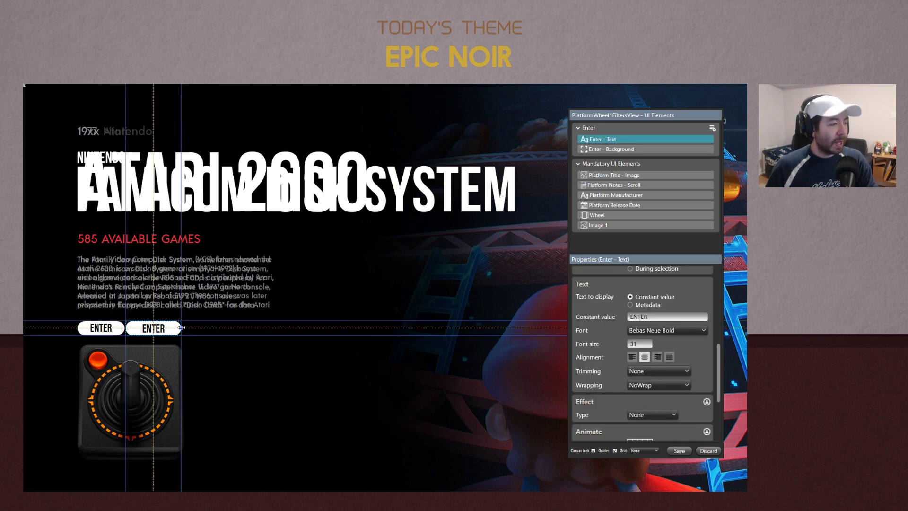
pyautogui.moveTo(182, 328); pyautogui.dragTo(173, 328)
pyautogui.click(179, 333)
pyautogui.click(382, 427)
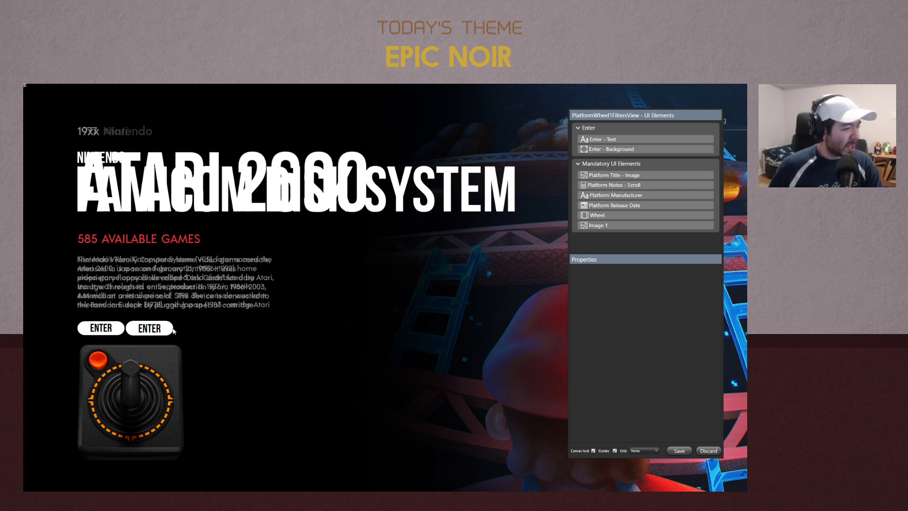
# Move the Enter - Background and Enter - Text elements directly over the mockup's ENTER button
pyautogui.click(644, 139)
pyautogui.click(646, 150)
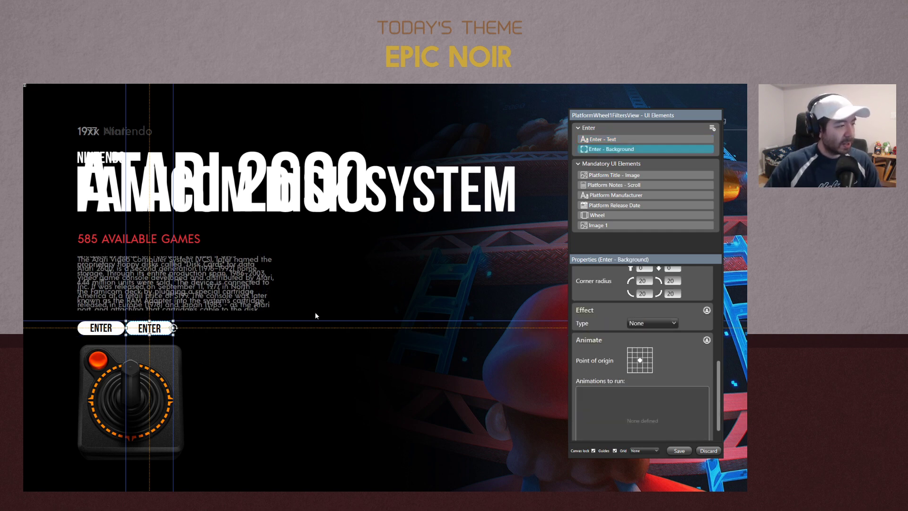
pyautogui.click(358, 404)
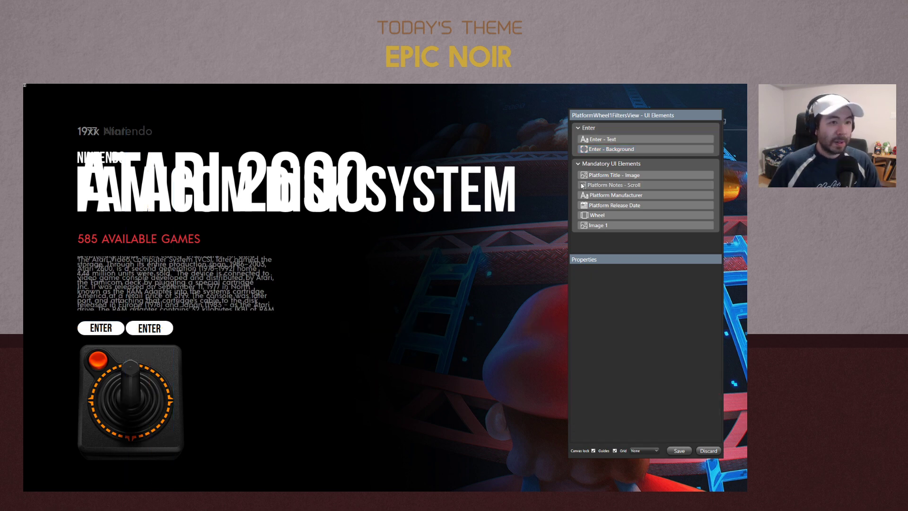
pyautogui.click(615, 139)
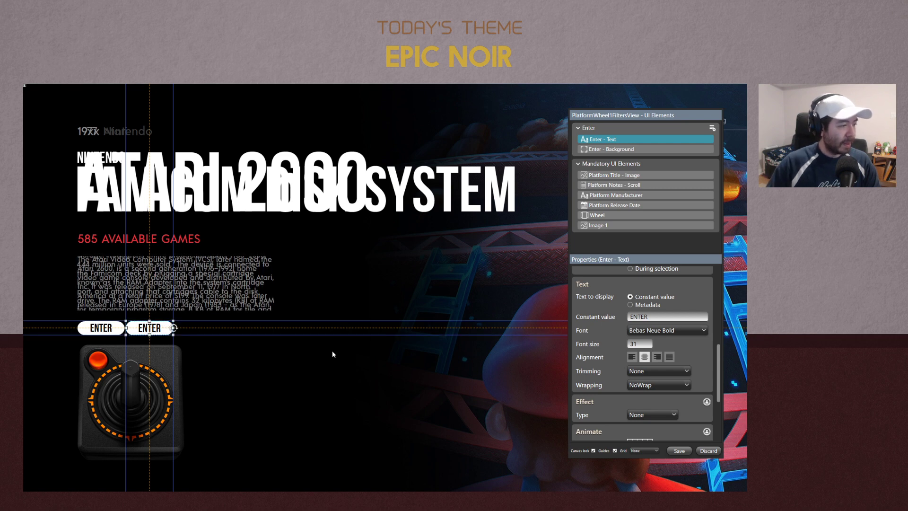
pyautogui.click(444, 348)
pyautogui.click(637, 150)
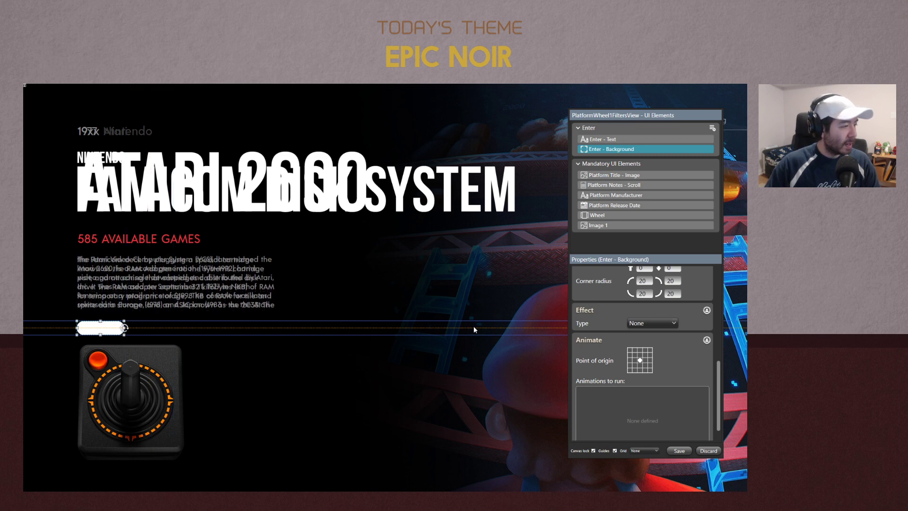
pyautogui.click(660, 139)
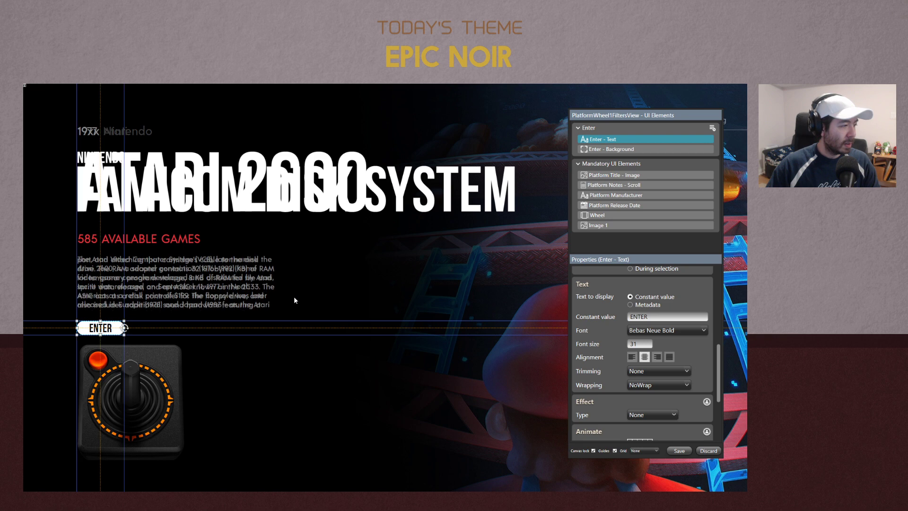
pyautogui.click(390, 428)
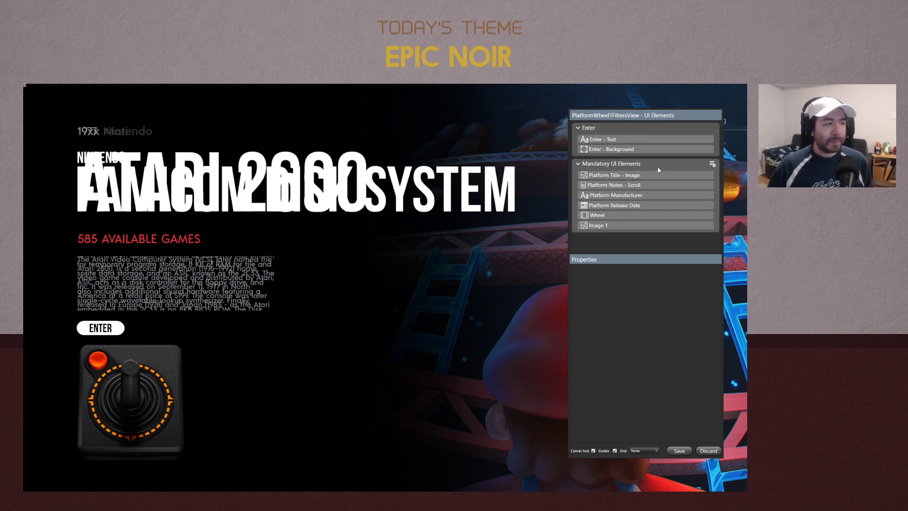
# Add a new image element to the Mandatory UI Elements group and review its layout and image properties
pyautogui.click(712, 164)
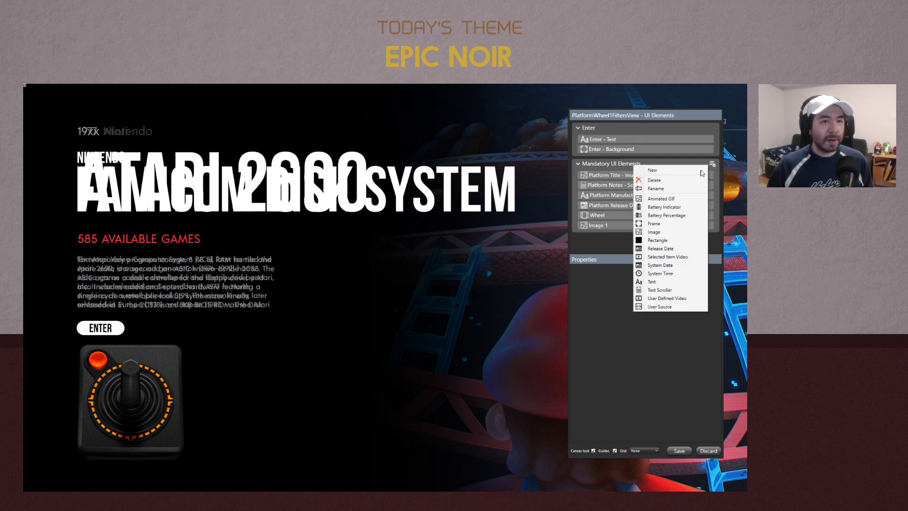
pyautogui.click(654, 231)
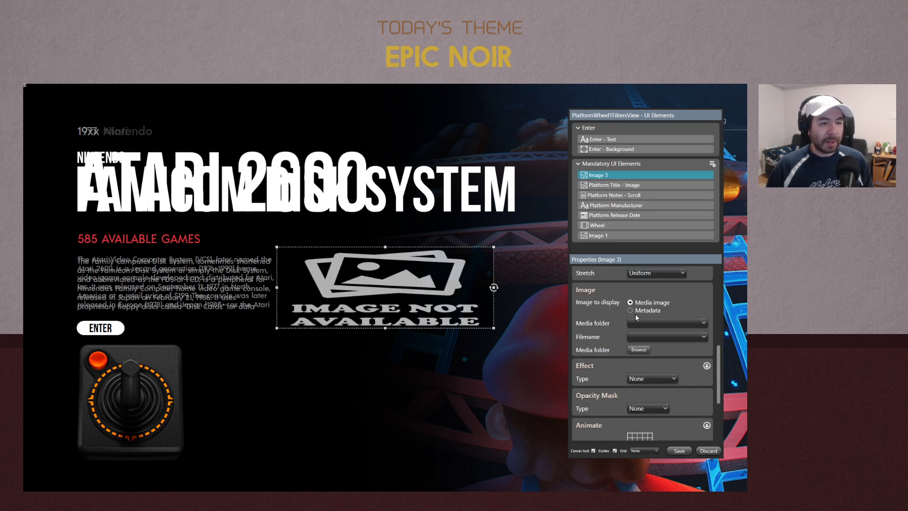
pyautogui.scroll(-10, 696, 306)
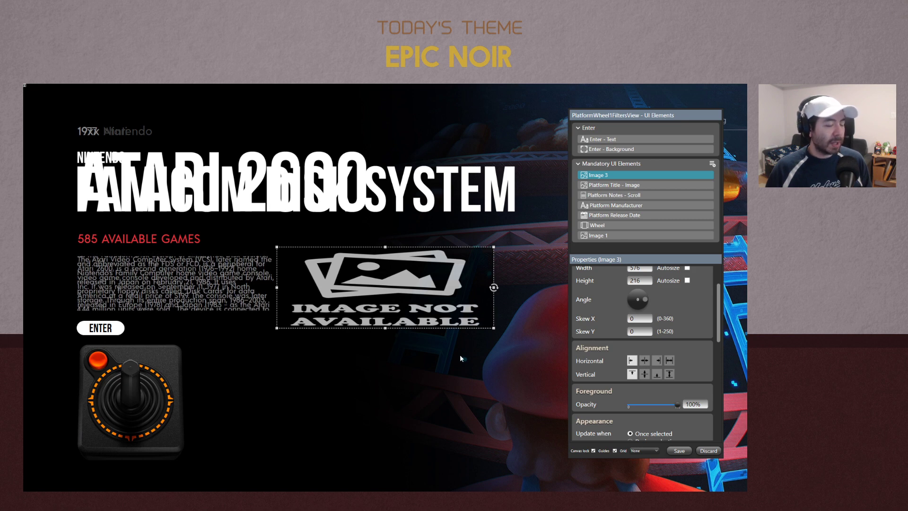
pyautogui.scroll(-1, 703, 350)
pyautogui.scroll(-1, 704, 346)
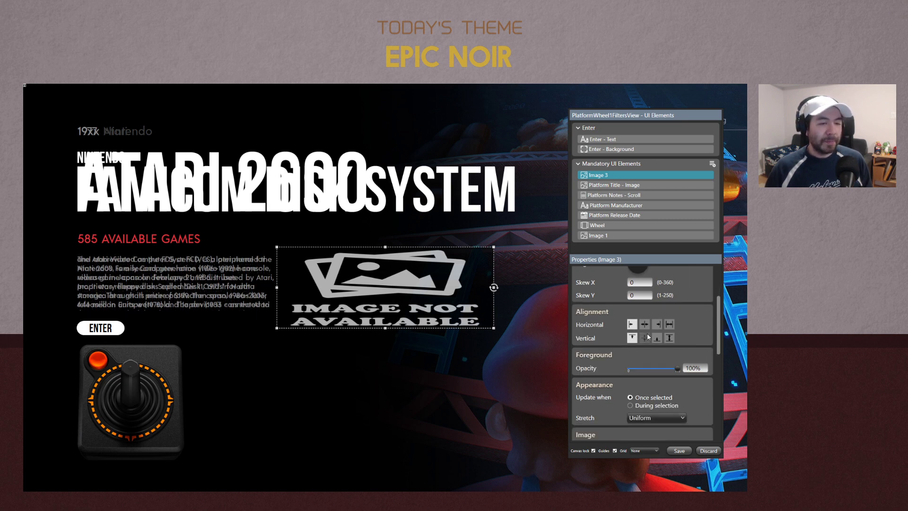
pyautogui.scroll(-1, 705, 334)
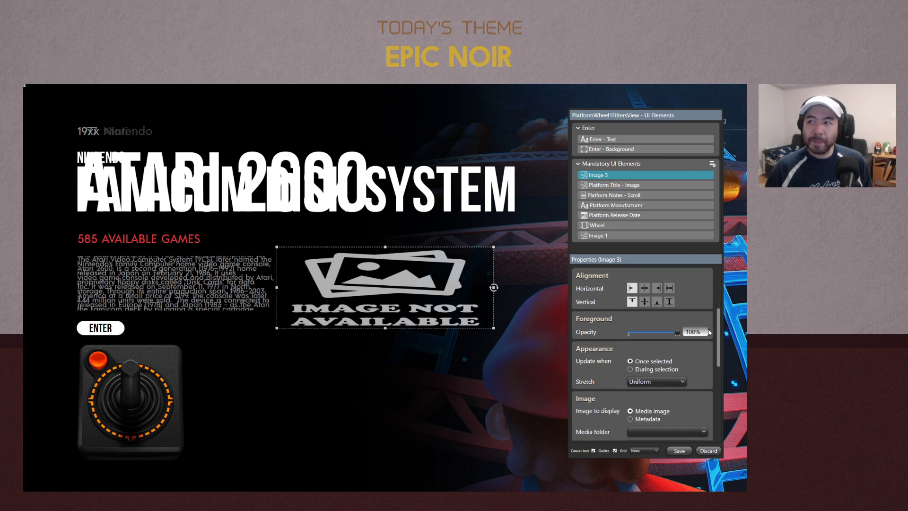
pyautogui.scroll(2, 710, 329)
pyautogui.scroll(1, 712, 330)
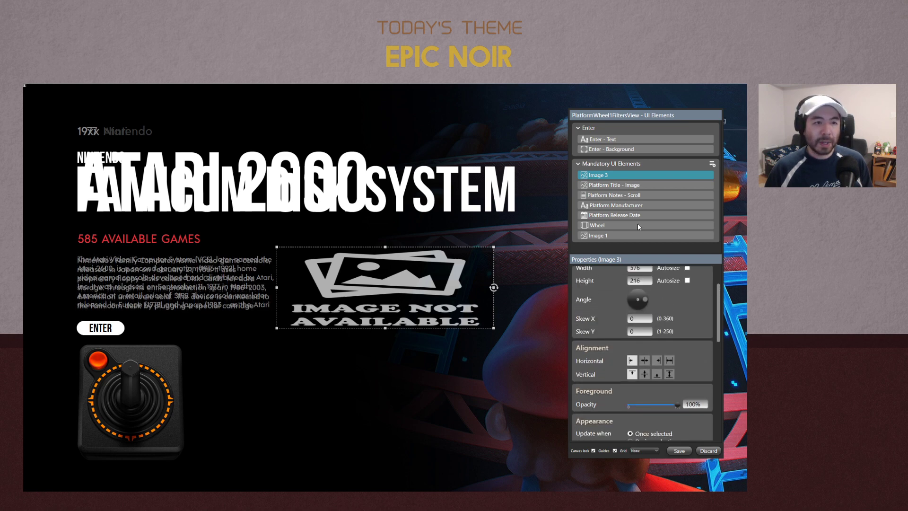
# Rename the new Image 3 element in the Mandatory UI Elements group as Controller
pyautogui.doubleClick(605, 175)
pyautogui.moveTo(613, 175); pyautogui.dragTo(560, 176)
pyautogui.press('Escape')
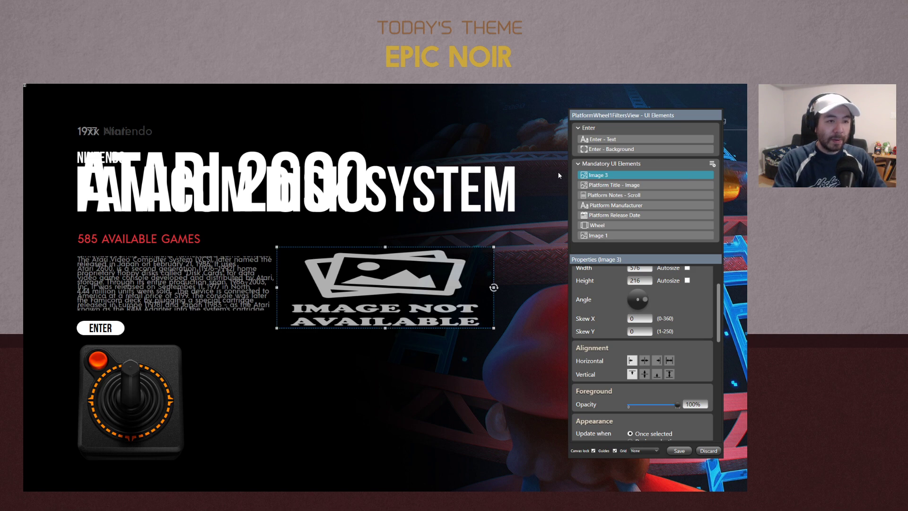
pyautogui.doubleClick(637, 175)
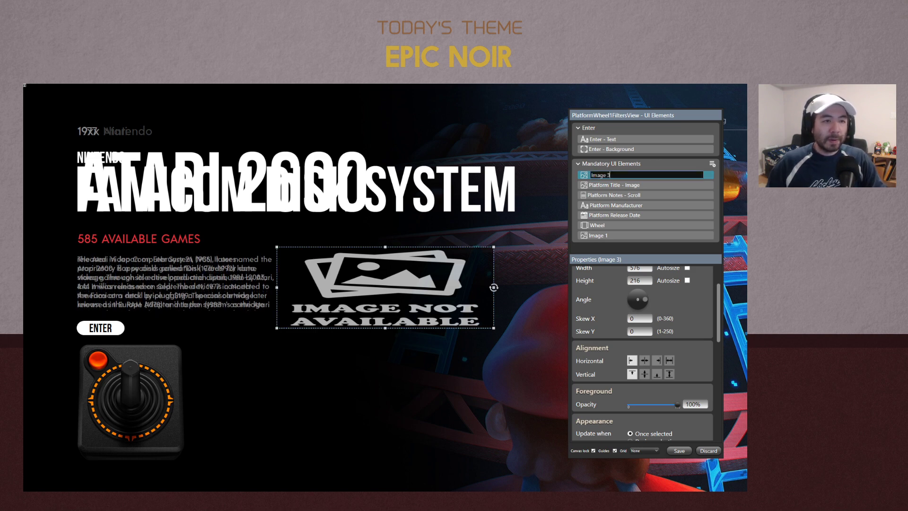
pyautogui.press('BackSpace')
pyautogui.press('BackSpace')
pyautogui.press('BackSpace')
pyautogui.press('BackSpace')
pyautogui.press('BackSpace')
pyautogui.press('BackSpace')
pyautogui.press('BackSpace')
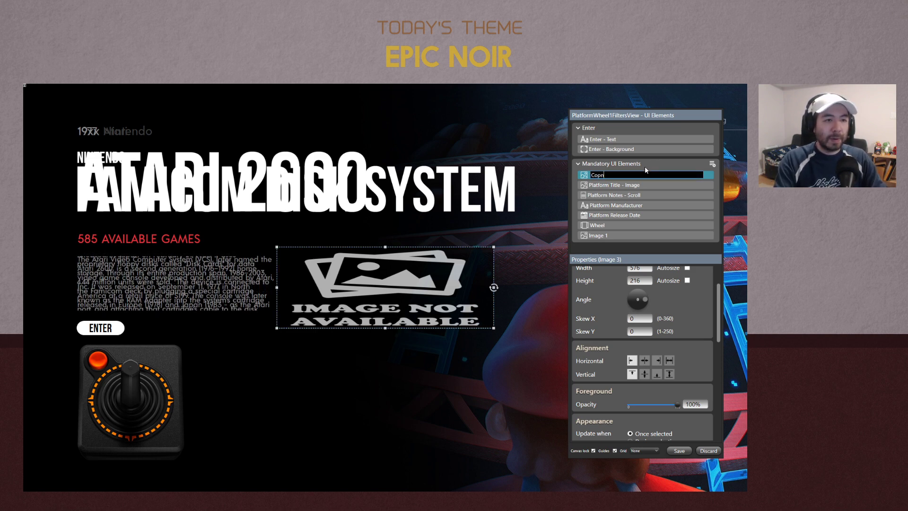
pyautogui.write('Controller')
pyautogui.press('Return')
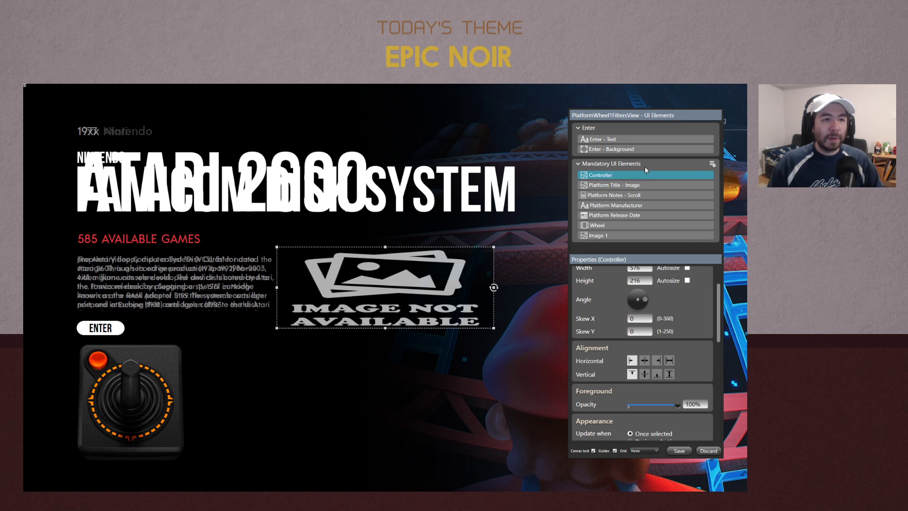
# Set the Controller element to display the Platform metadata image from the Controllers folder
pyautogui.scroll(-5, 682, 346)
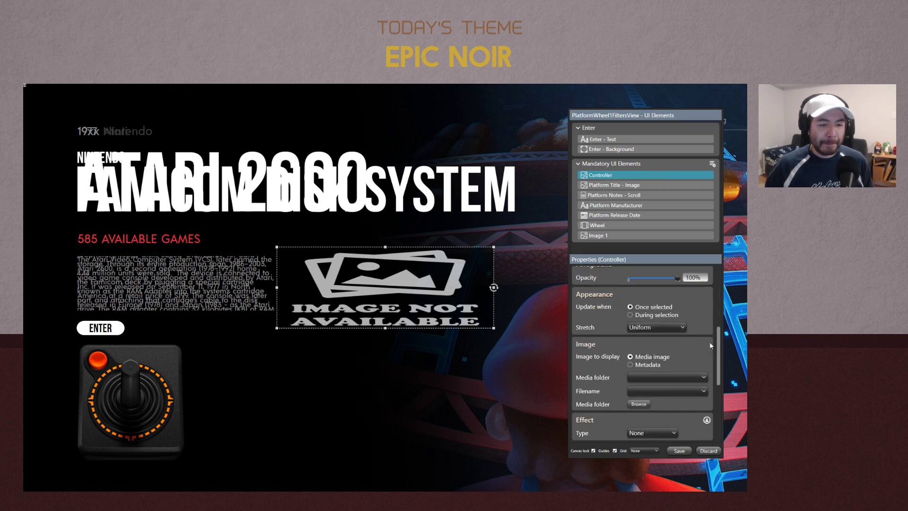
pyautogui.click(649, 329)
pyautogui.click(666, 343)
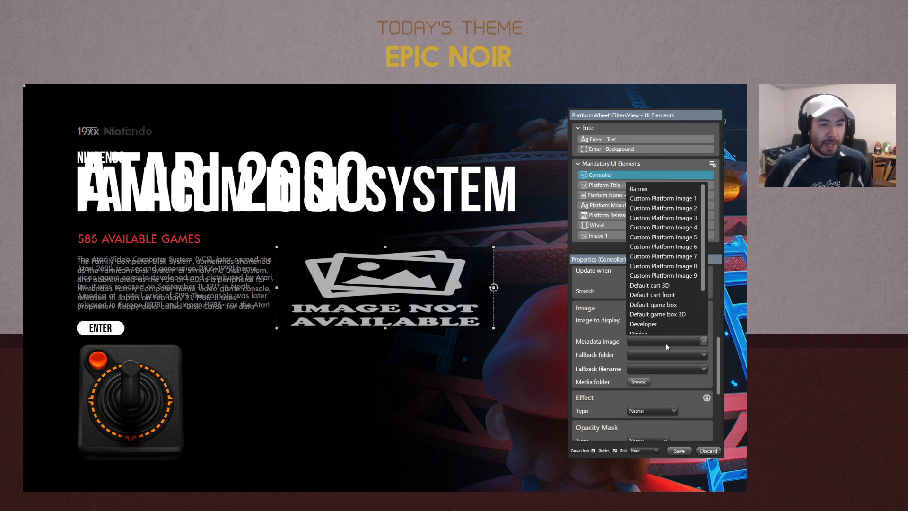
pyautogui.scroll(-2, 672, 284)
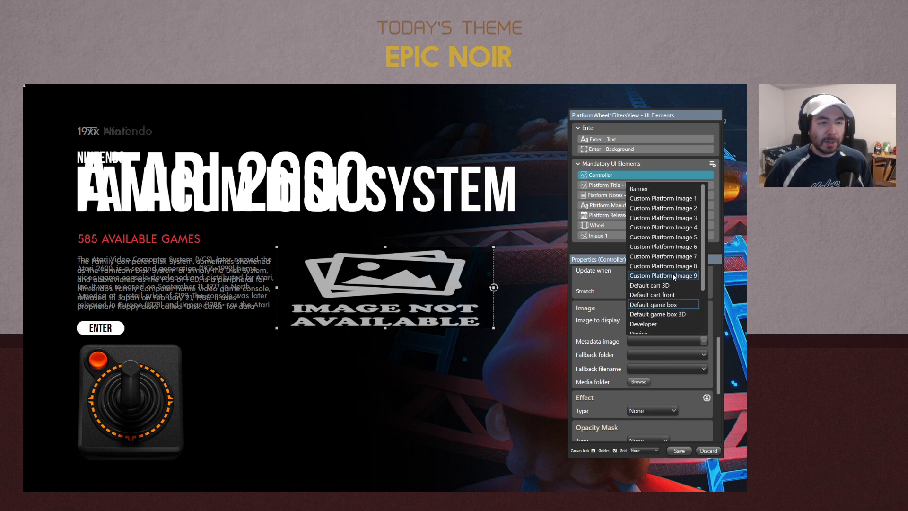
pyautogui.click(578, 336)
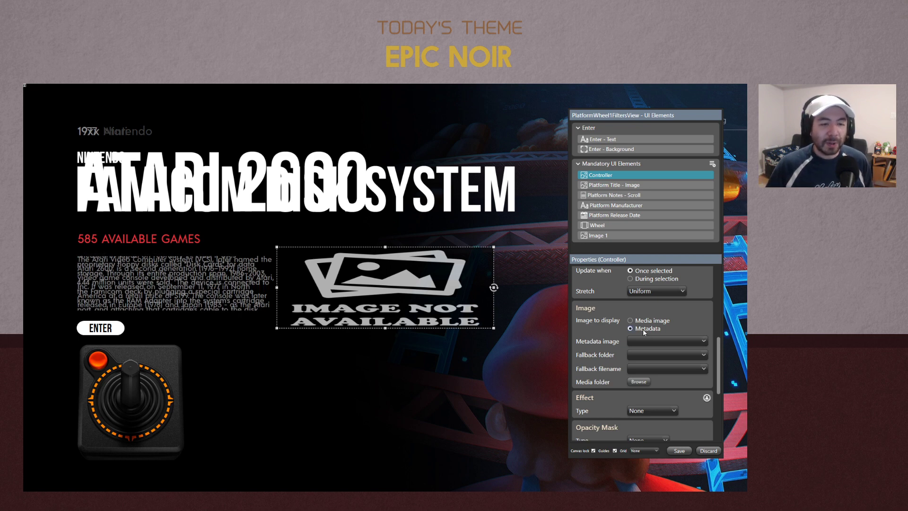
pyautogui.click(647, 340)
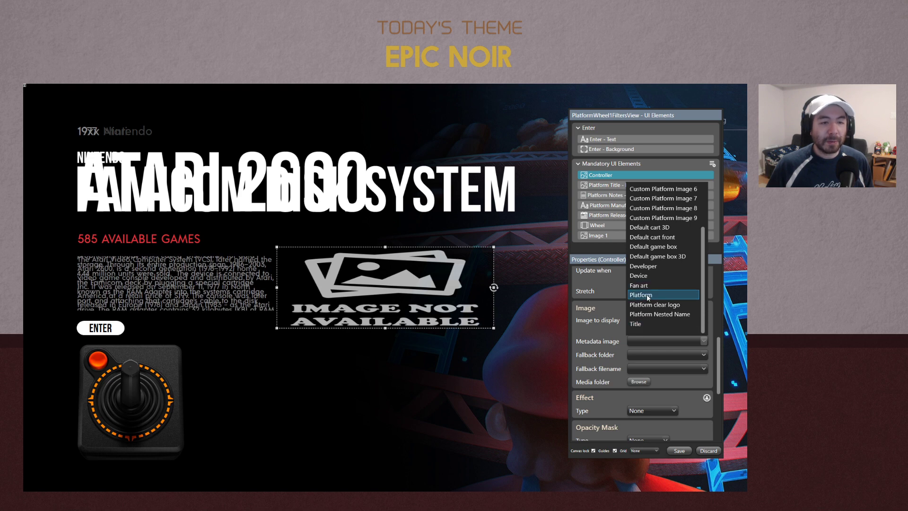
pyautogui.click(647, 294)
pyautogui.click(651, 341)
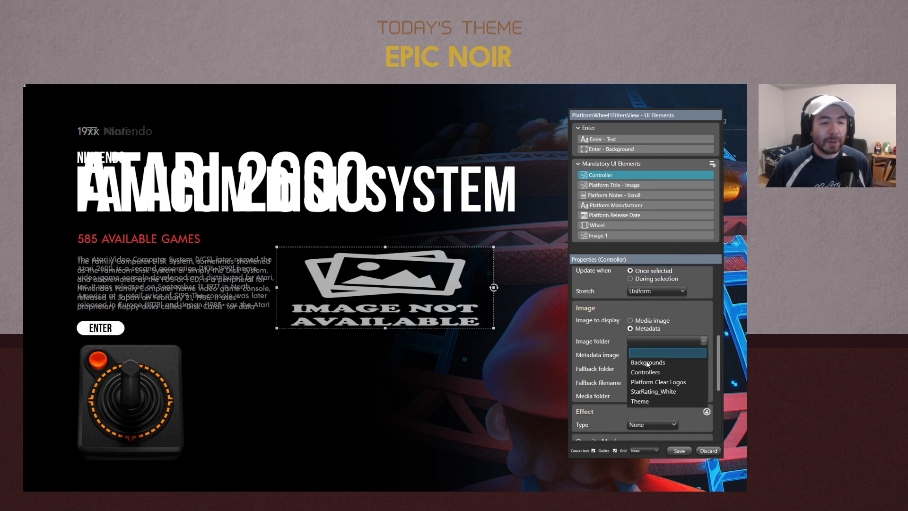
pyautogui.click(649, 373)
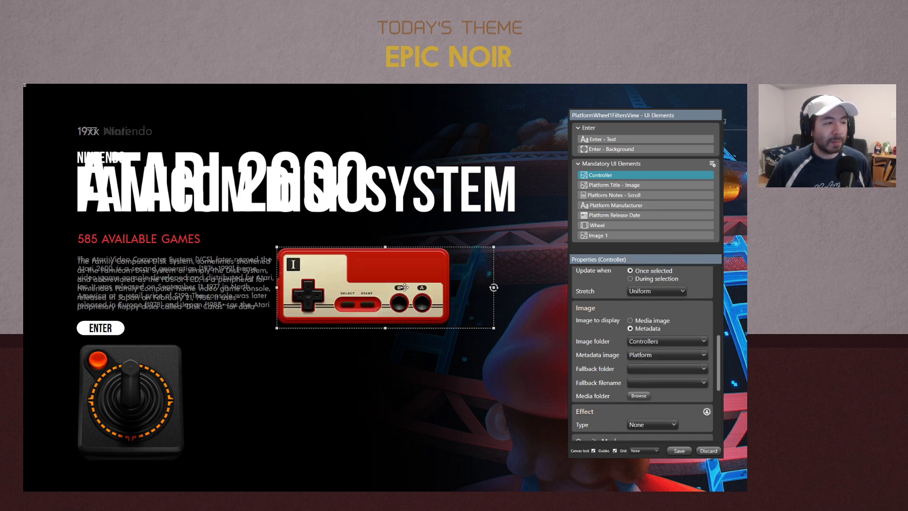
# Place the Controller image over the mockup's joystick and match its frame height, trying a wider frame before restoring the width
pyautogui.moveTo(404, 287); pyautogui.dragTo(204, 383)
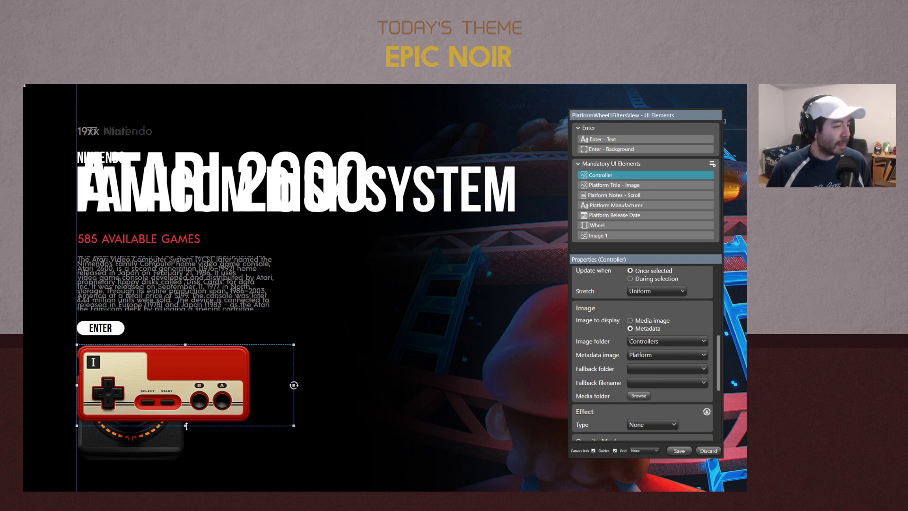
pyautogui.moveTo(186, 426); pyautogui.dragTo(180, 456)
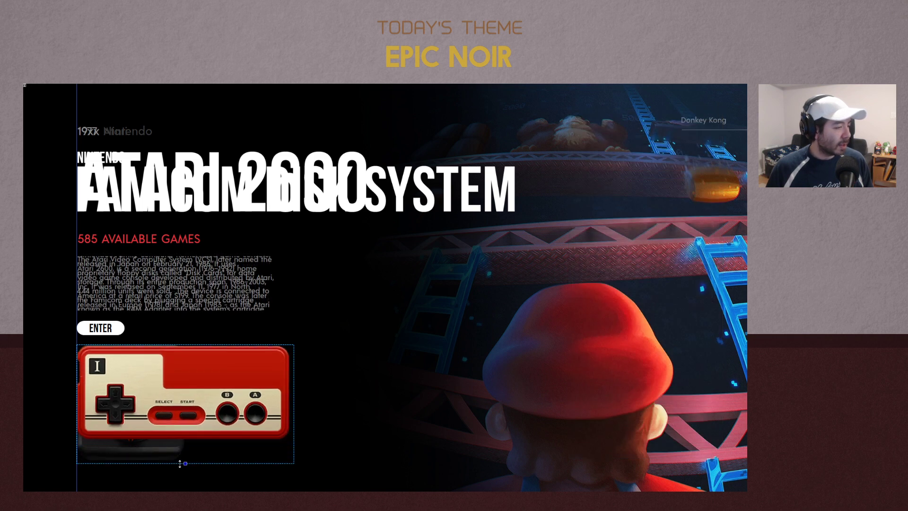
pyautogui.moveTo(180, 463); pyautogui.dragTo(180, 462)
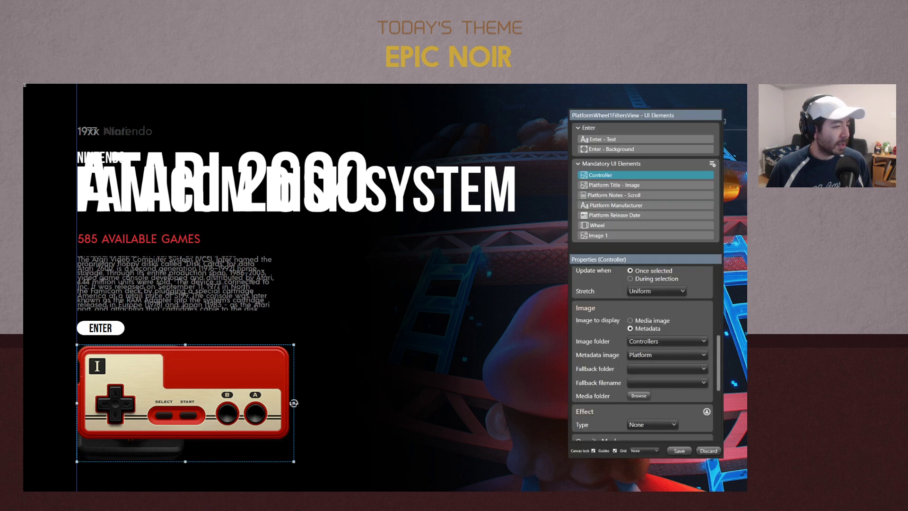
pyautogui.moveTo(293, 403); pyautogui.dragTo(365, 403)
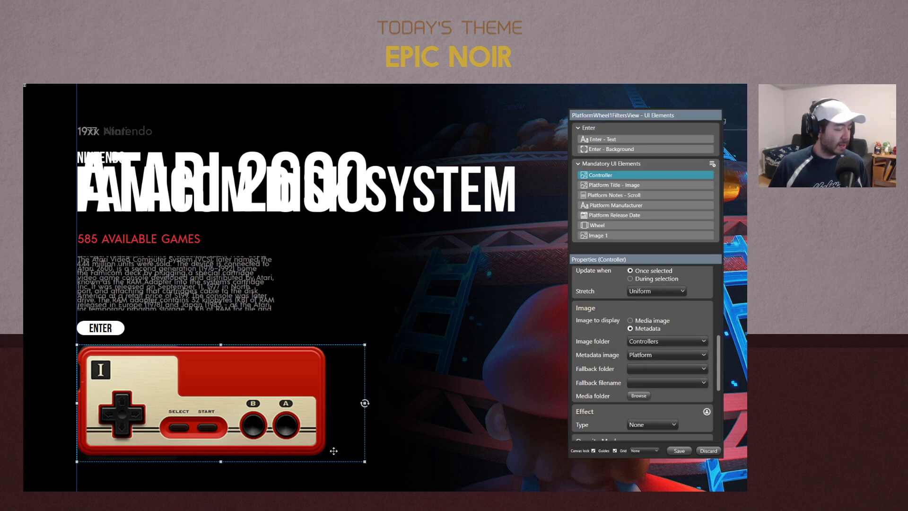
pyautogui.moveTo(365, 403); pyautogui.dragTo(293, 403)
pyautogui.click(470, 443)
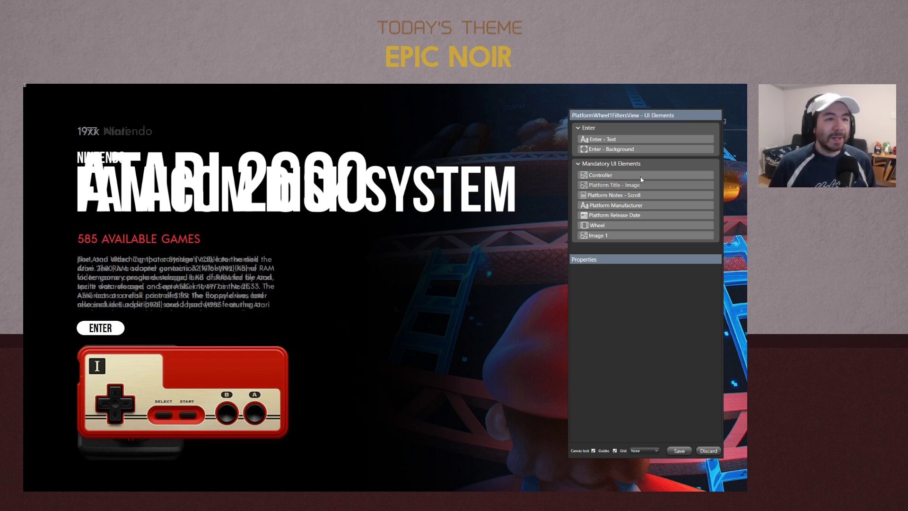
# Add another image element to the Mandatory UI Elements group and place it directly above Image 1 in the element order
pyautogui.click(712, 164)
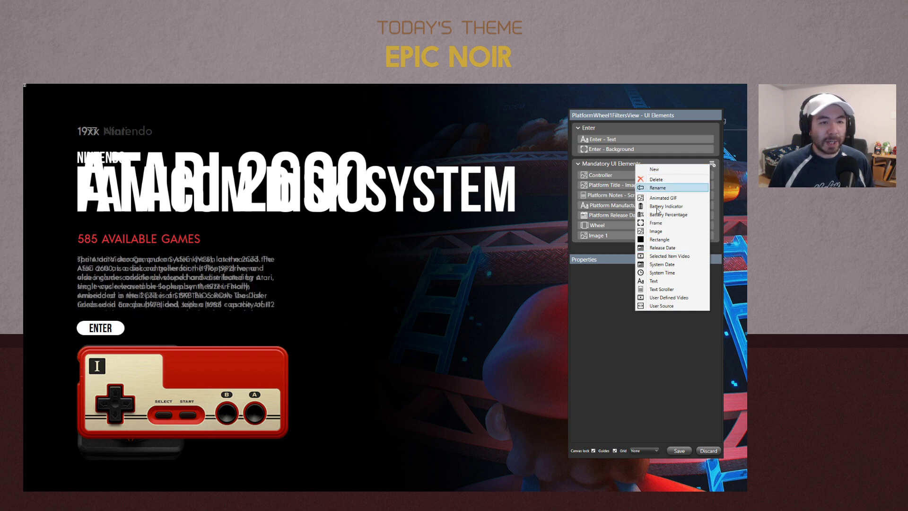
pyautogui.click(657, 231)
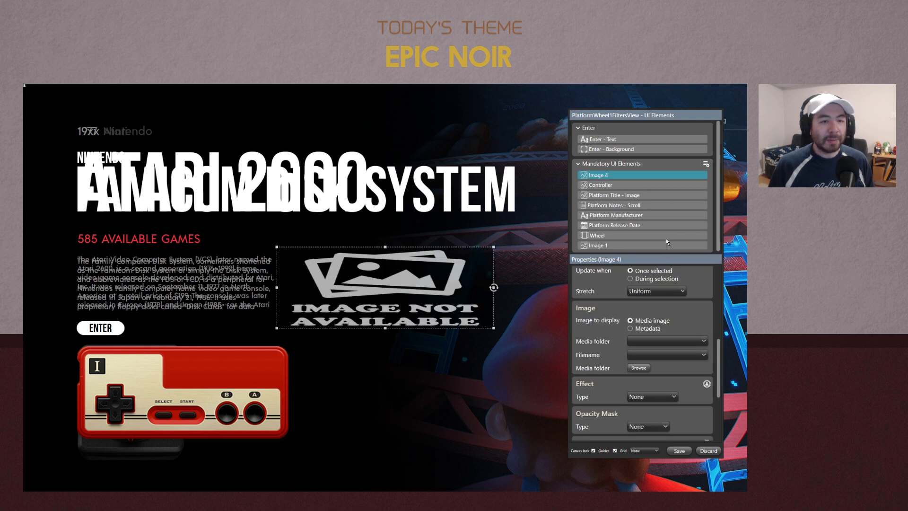
pyautogui.moveTo(597, 175); pyautogui.dragTo(601, 246)
# Rename the Image 1 mockup element as Reference
pyautogui.doubleClick(600, 244)
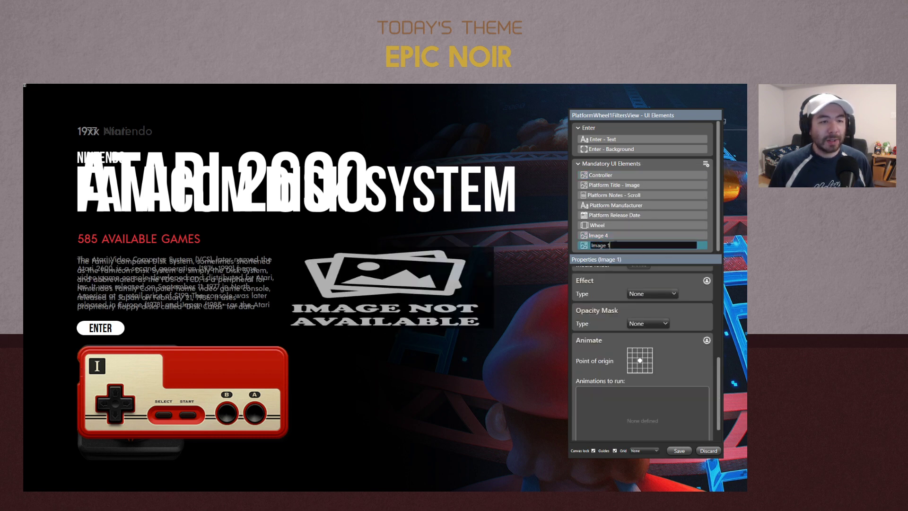
pyautogui.write('Mock U')
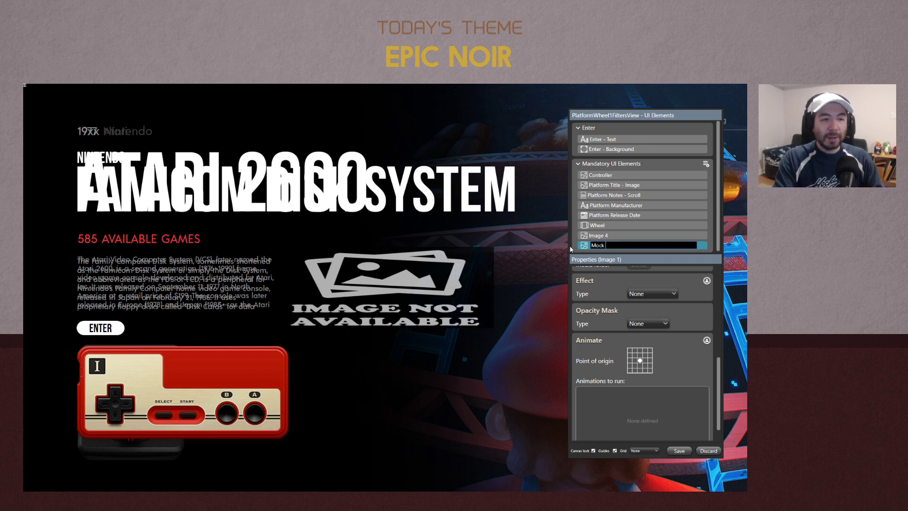
pyautogui.press('BackSpace')
pyautogui.press('BackSpace')
pyautogui.press('BackSpace')
pyautogui.press('BackSpace')
pyautogui.press('BackSpace')
pyautogui.press('BackSpace')
pyautogui.write('Reference')
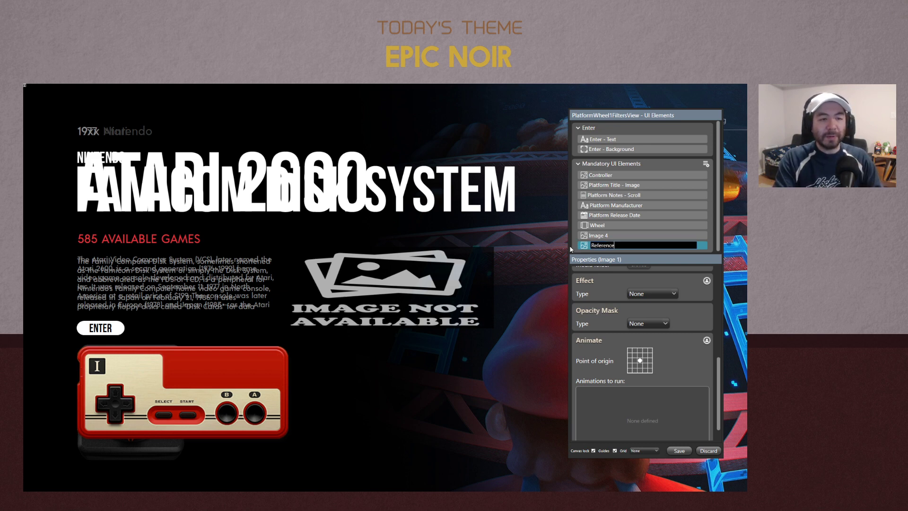
pyautogui.press('Return')
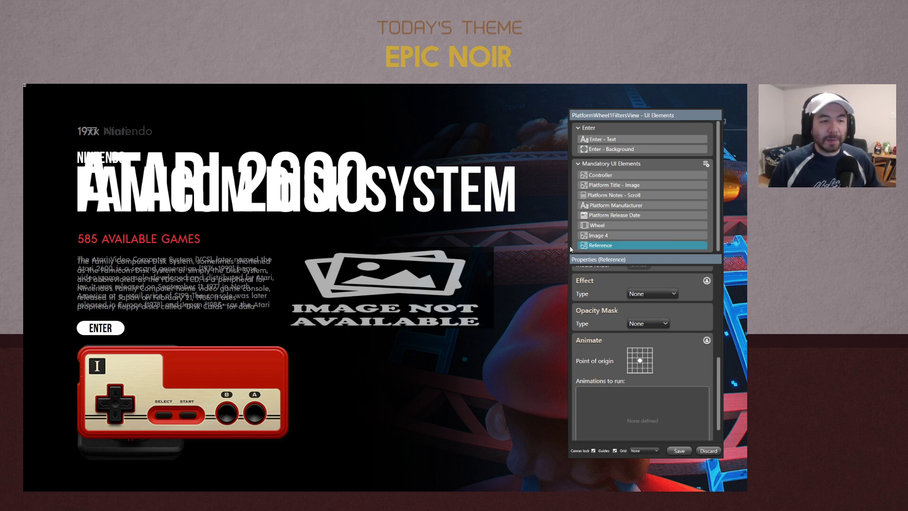
# Rename the Image 4 element as Background Image
pyautogui.doubleClick(611, 236)
pyautogui.press('BackSpace')
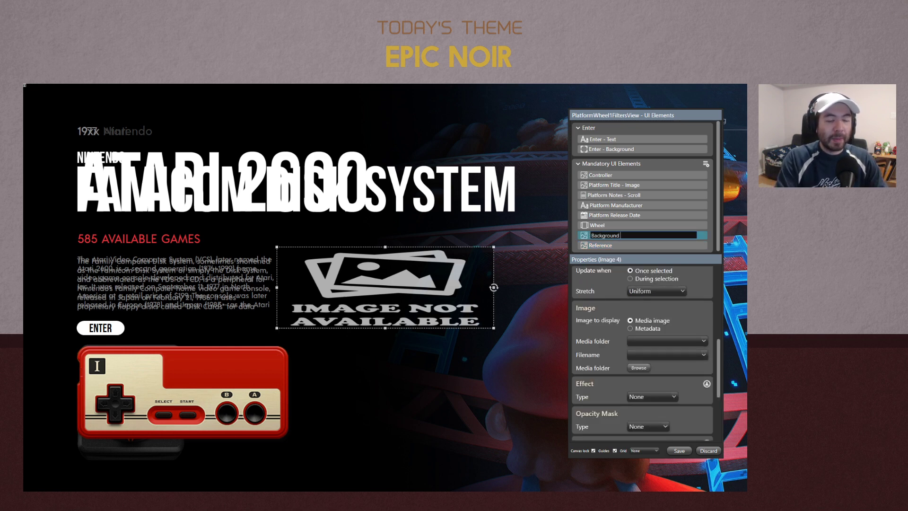
pyautogui.write('Background Image')
pyautogui.press('Return')
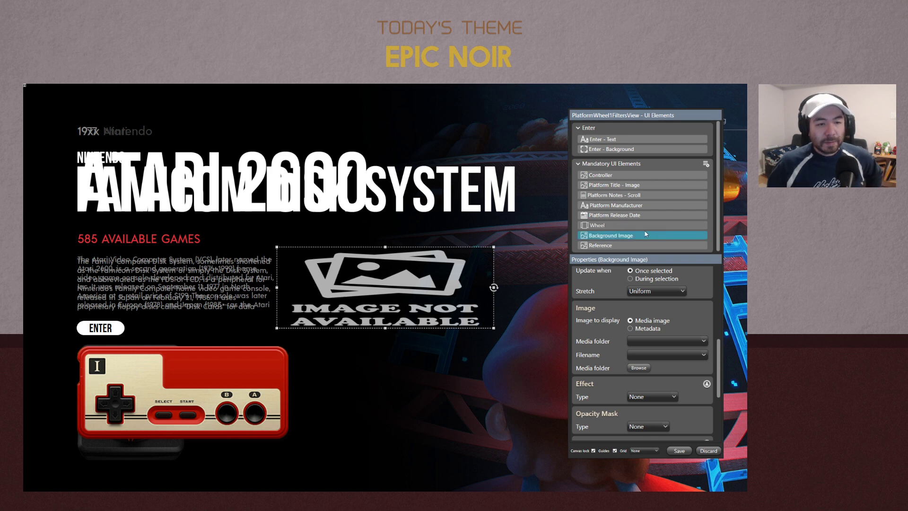
# Align the Background Image element horizontally to the right and make it fullscreen
pyautogui.scroll(3, 704, 311)
pyautogui.scroll(3, 704, 310)
pyautogui.scroll(-2, 713, 330)
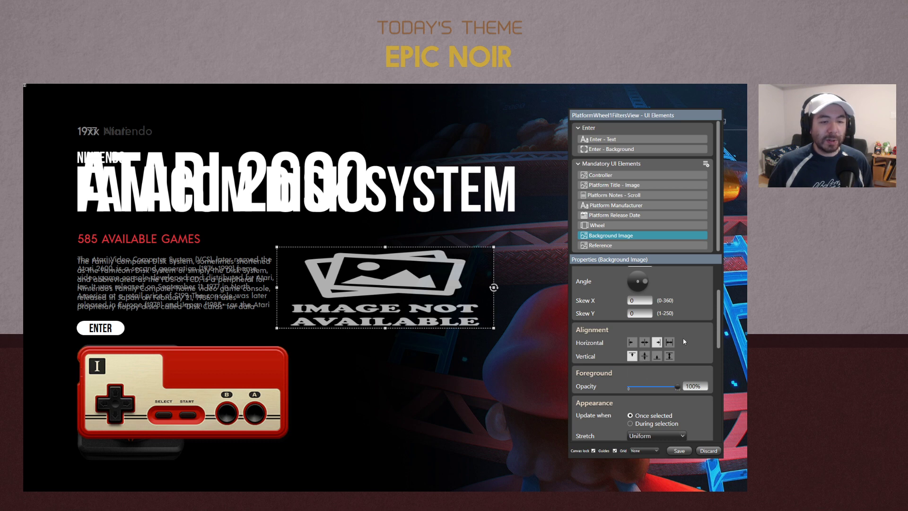
pyautogui.scroll(2, 695, 341)
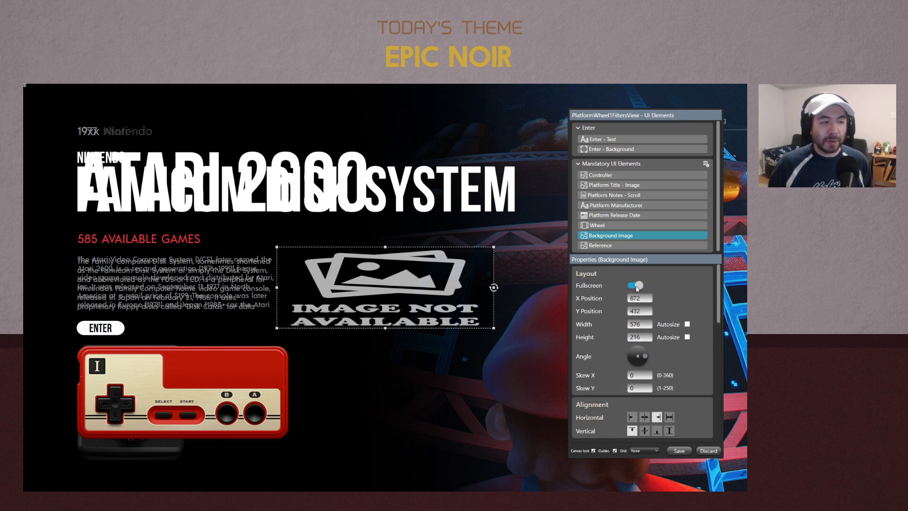
pyautogui.click(636, 285)
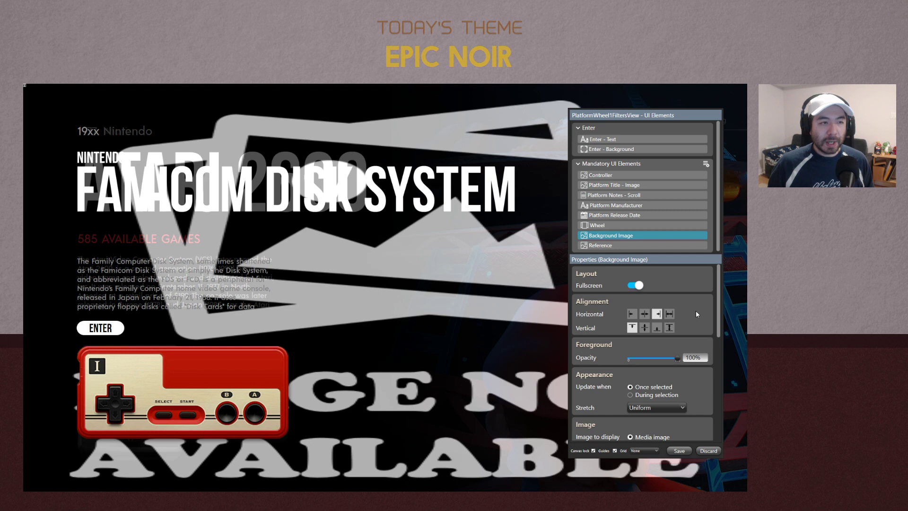
# Set the Background Image element to display the Platform metadata image from the Backgrounds folder
pyautogui.scroll(-5, 697, 314)
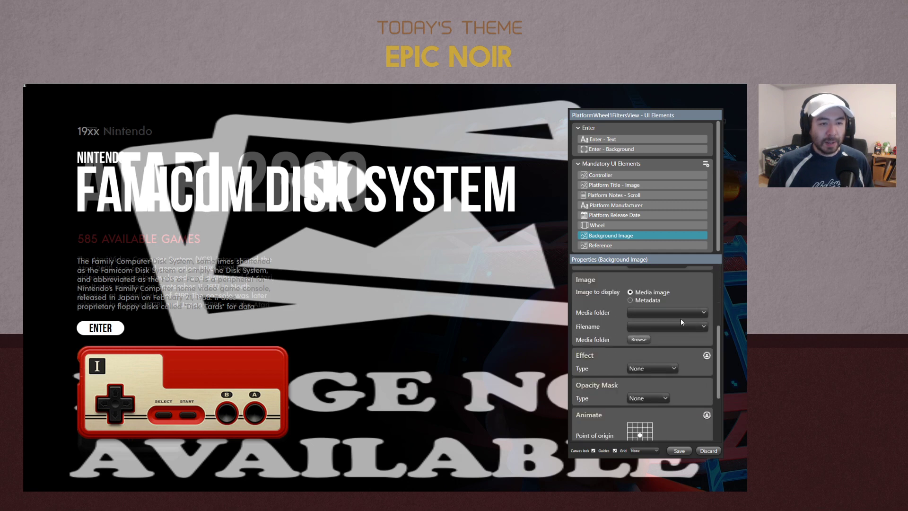
pyautogui.click(630, 299)
pyautogui.click(653, 313)
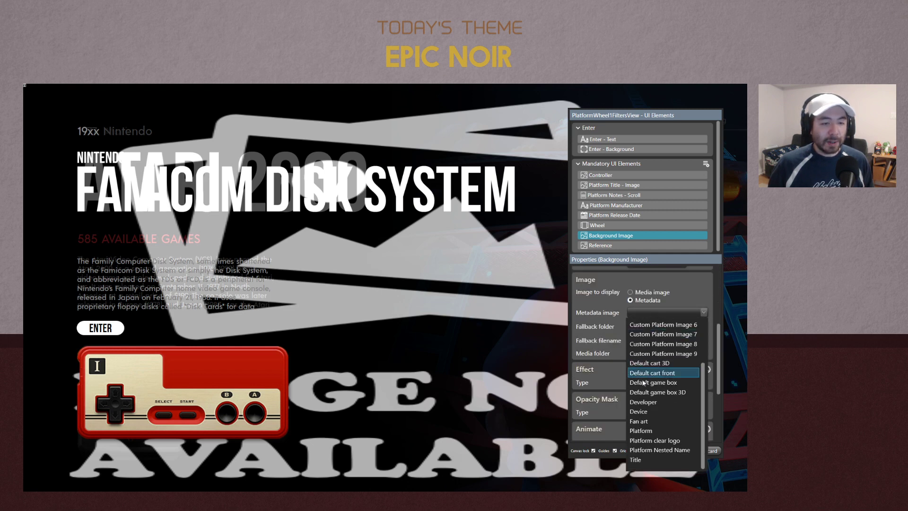
pyautogui.click(641, 430)
pyautogui.click(642, 313)
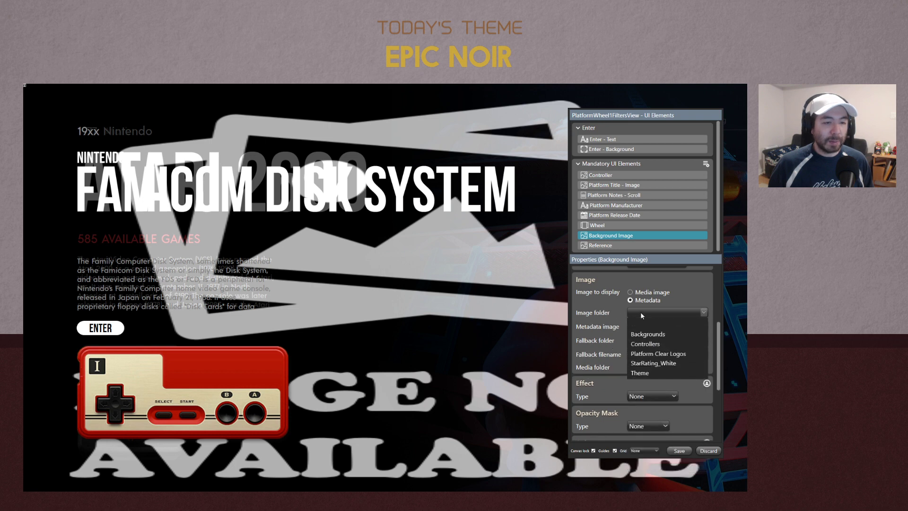
pyautogui.click(658, 335)
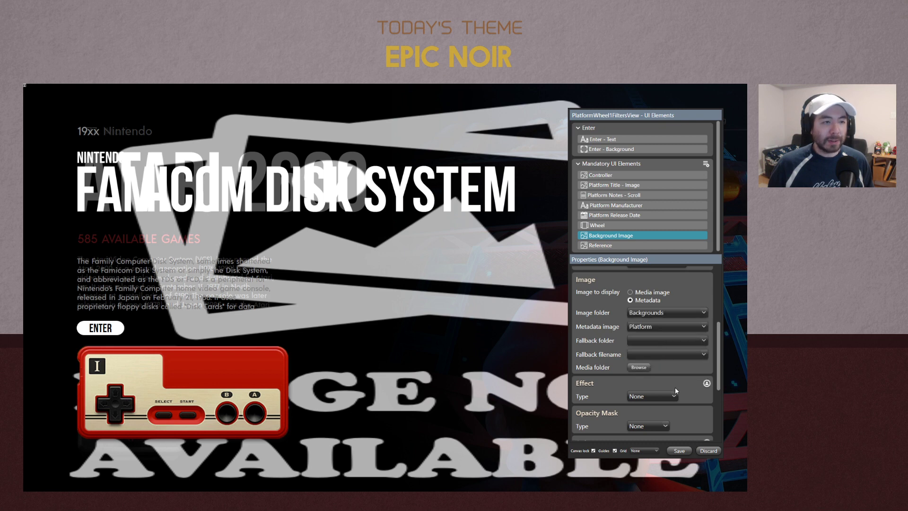
pyautogui.click(663, 315)
pyautogui.click(656, 336)
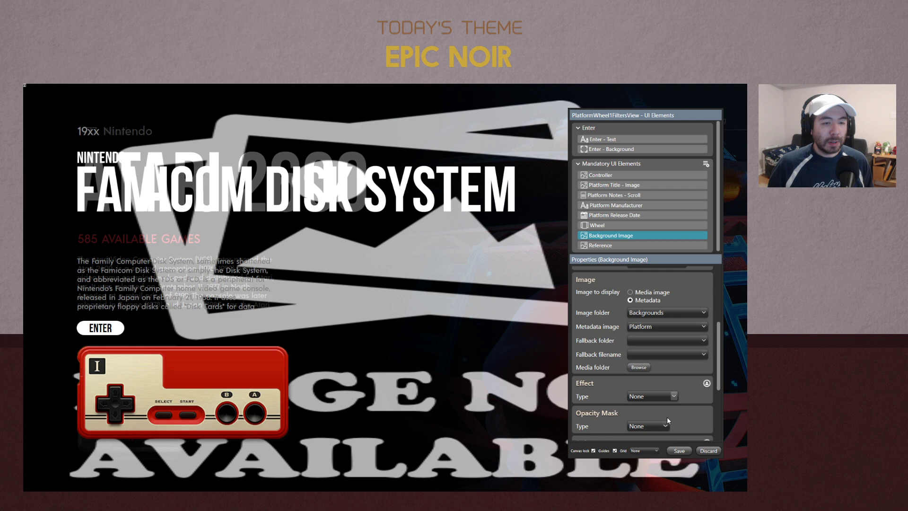
# Save the view and preview it with the Nintendo Entertainment System platform
pyautogui.click(679, 451)
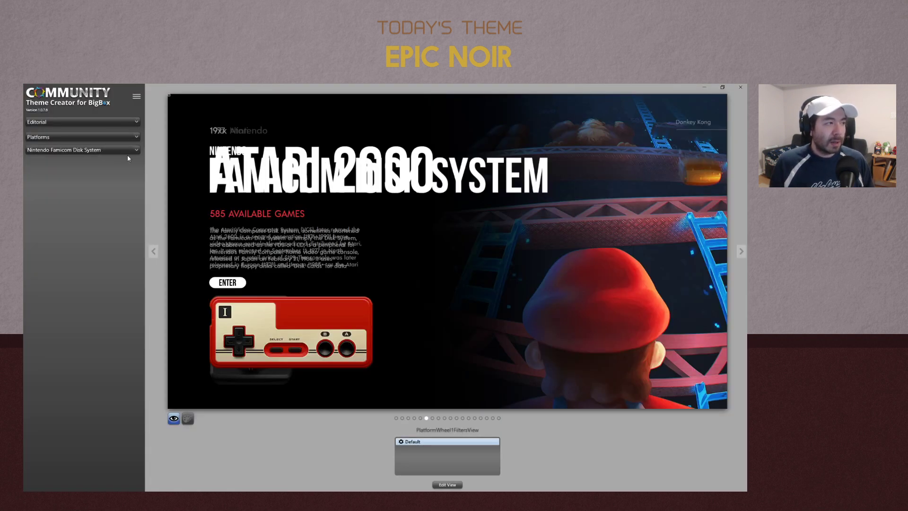
pyautogui.click(123, 151)
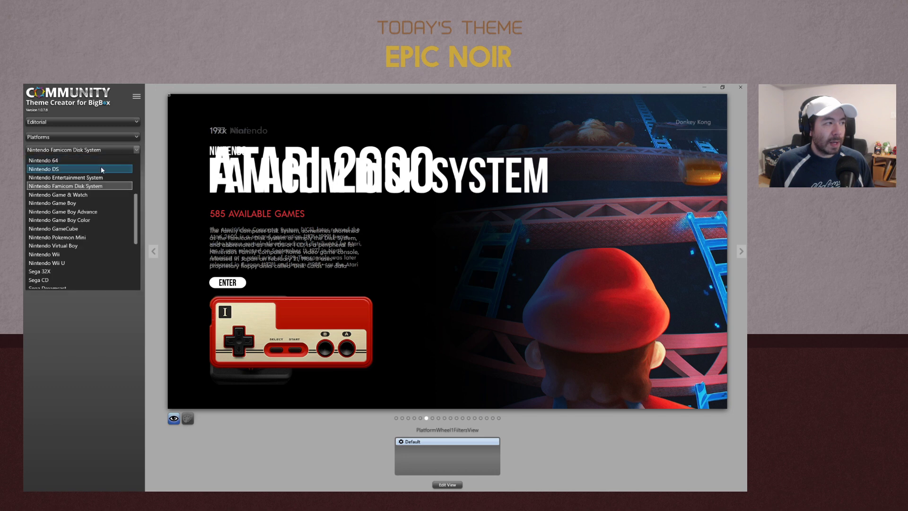
pyautogui.click(80, 177)
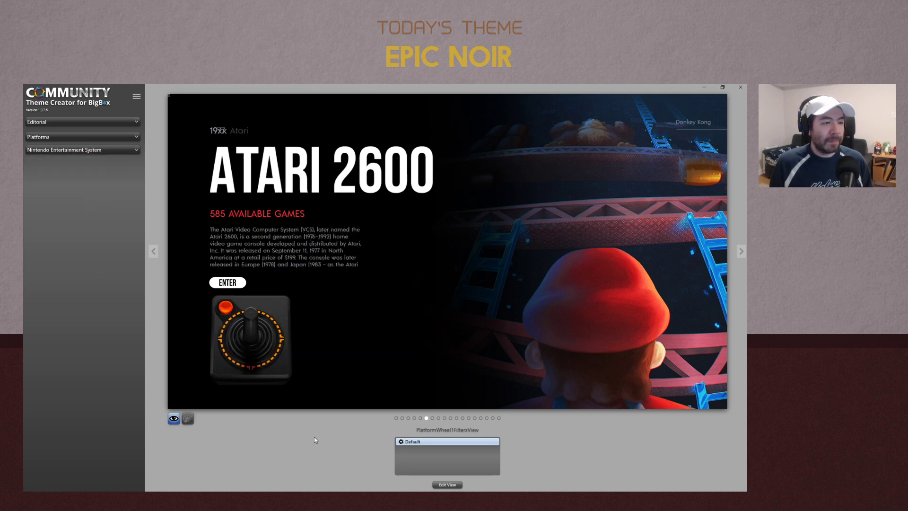
# Open the view for editing, select the Background Image element among the mandatory UI elements, and check its image folder options
pyautogui.click(445, 485)
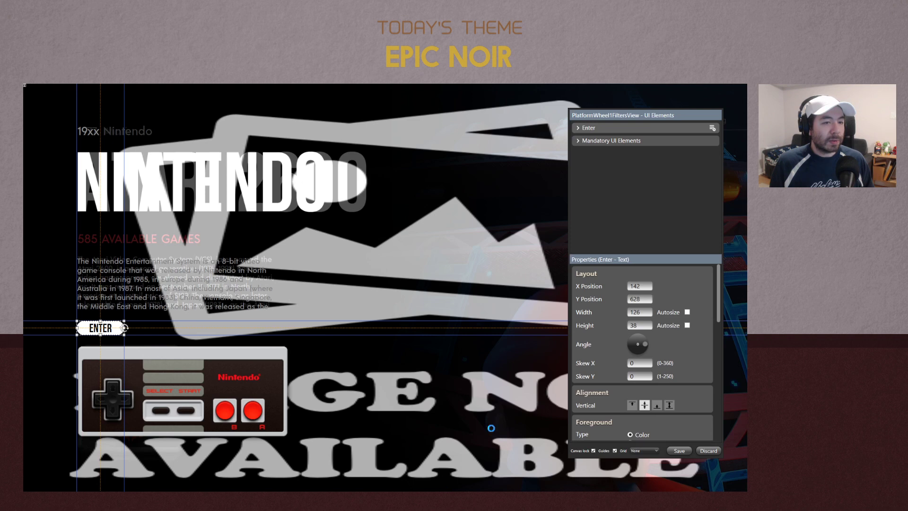
pyautogui.click(578, 142)
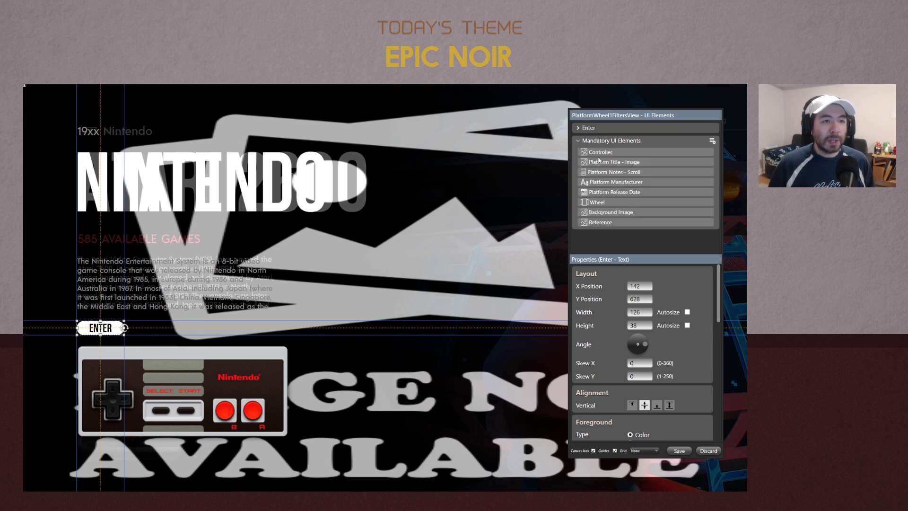
pyautogui.click(634, 212)
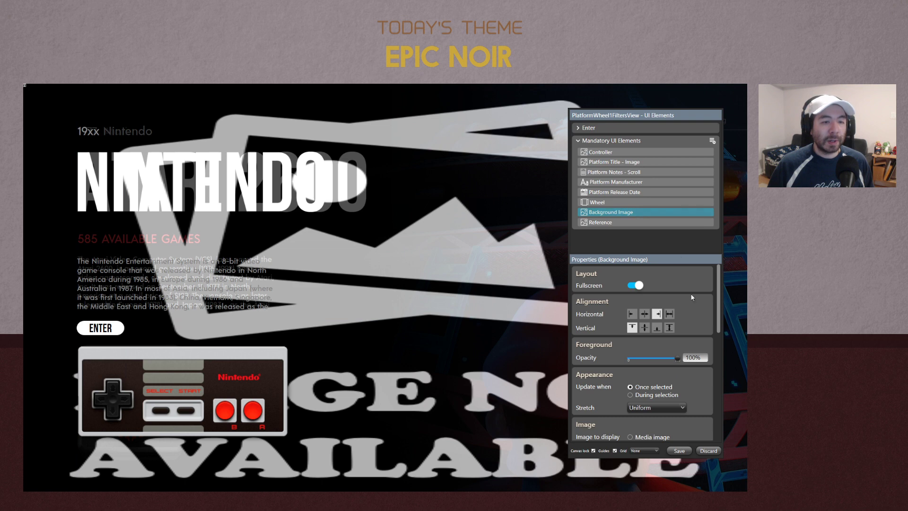
pyautogui.scroll(-3, 712, 376)
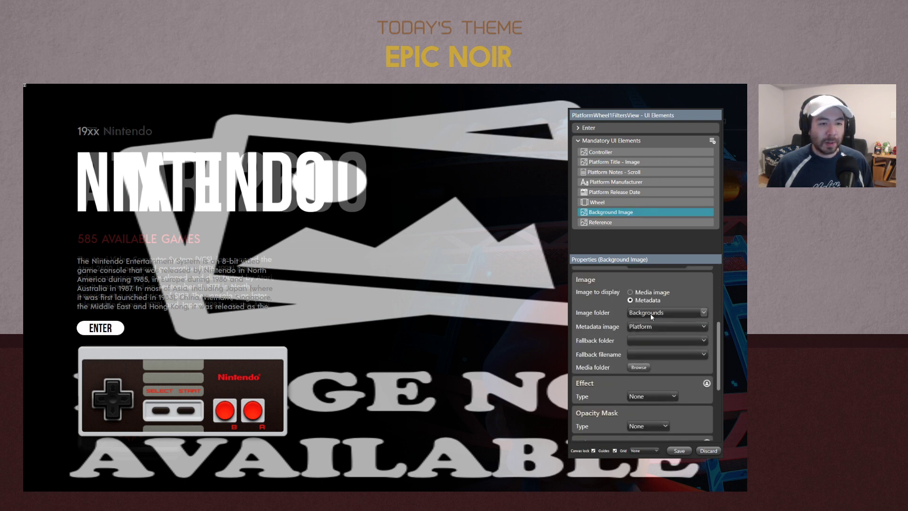
pyautogui.click(651, 314)
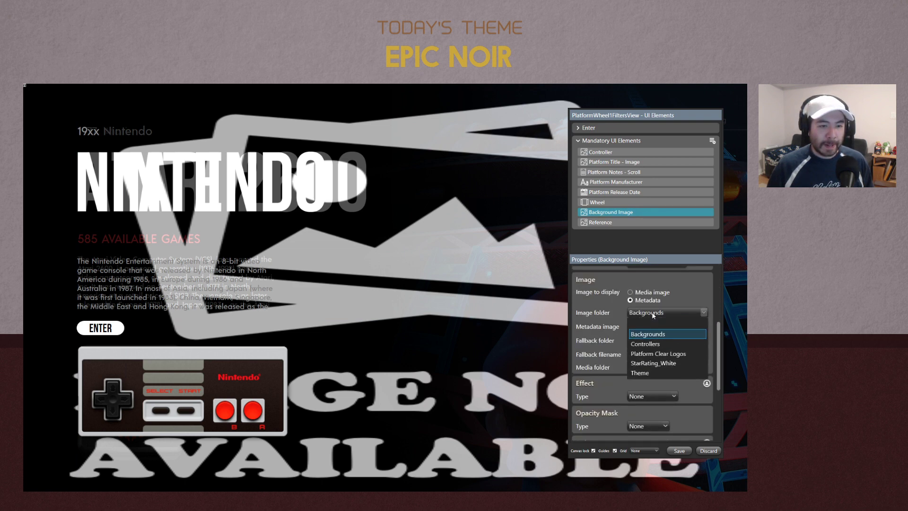
pyautogui.click(585, 312)
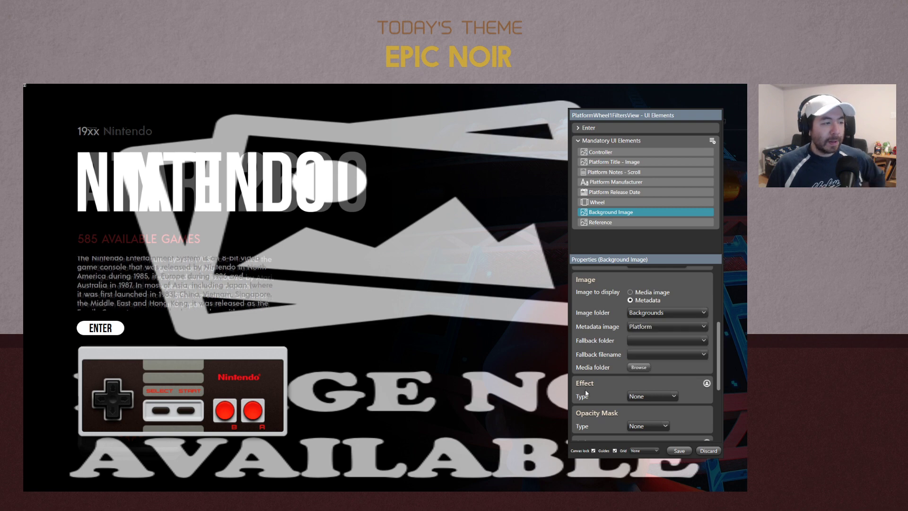
# Switch to File Explorer and open the Custom Images folder of the Editorial project in My Theme Projects
pyautogui.hotkey('alt', 'Tab')
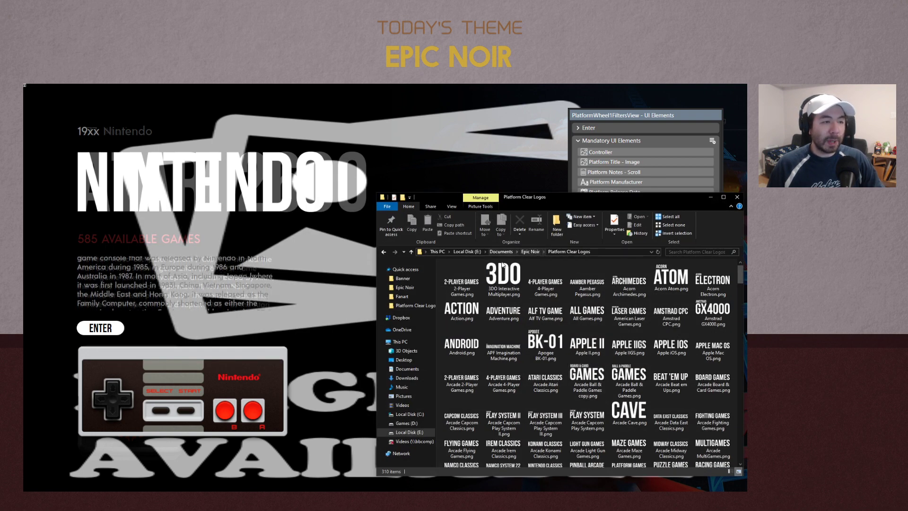
pyautogui.hotkey('alt', 'Tab')
pyautogui.press('Tab')
pyautogui.press('Tab')
pyautogui.press('Tab')
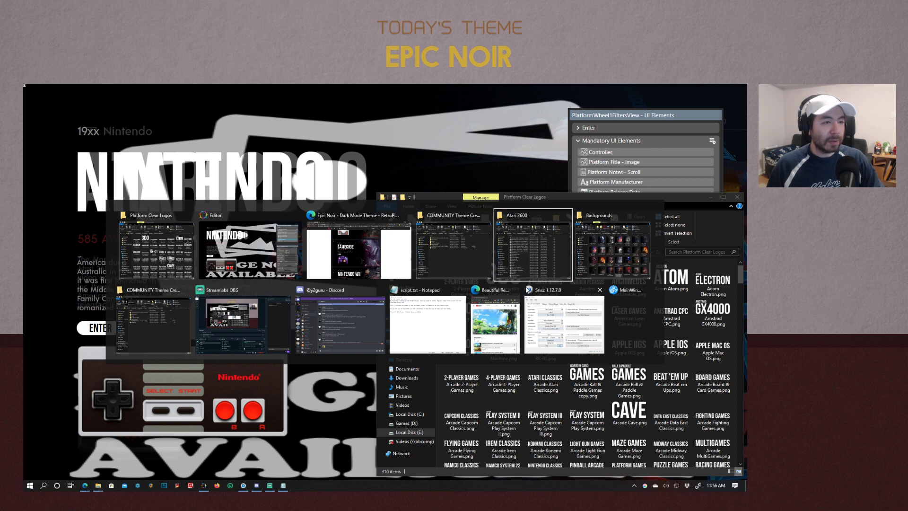
pyautogui.click(440, 251)
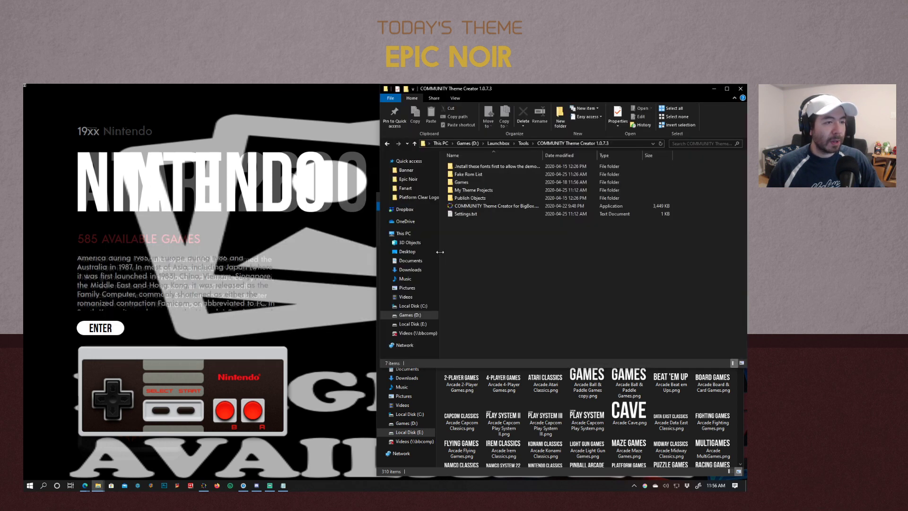
pyautogui.doubleClick(473, 190)
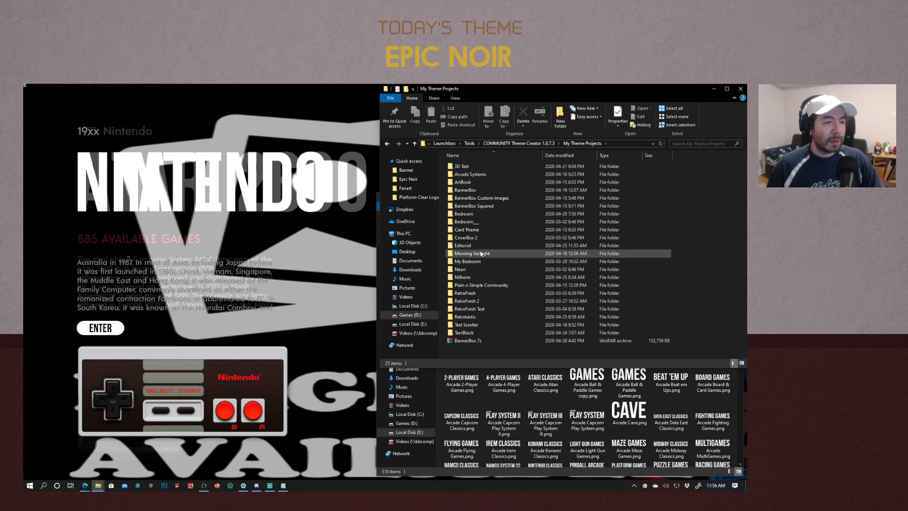
pyautogui.doubleClick(469, 248)
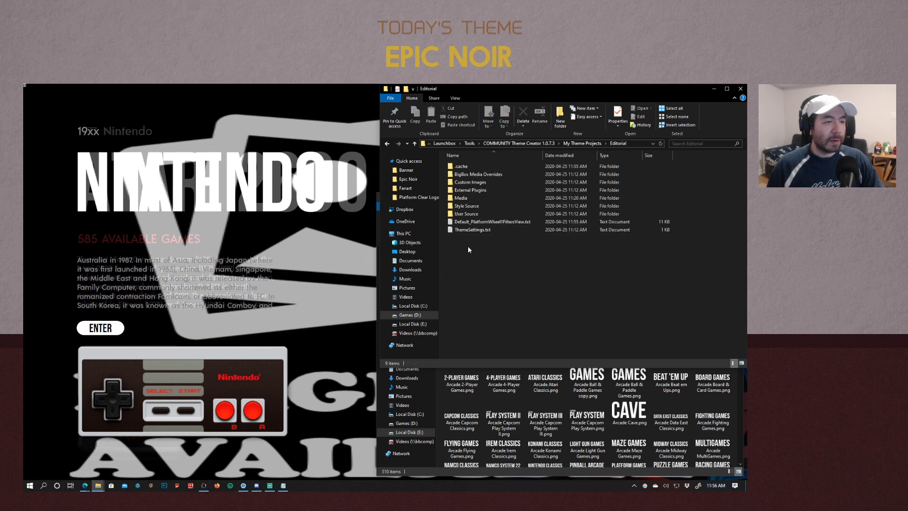
pyautogui.doubleClick(477, 185)
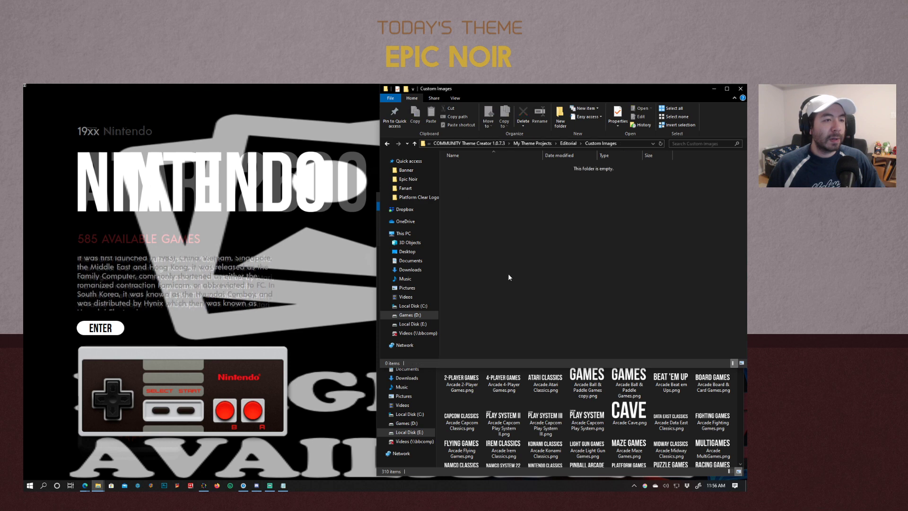
# Look through the image files in the Editorial project's Media Backgrounds folder for the Nintendo platforms, and return to the theme editor
pyautogui.moveTo(528, 96); pyautogui.dragTo(378, 138)
pyautogui.click(419, 186)
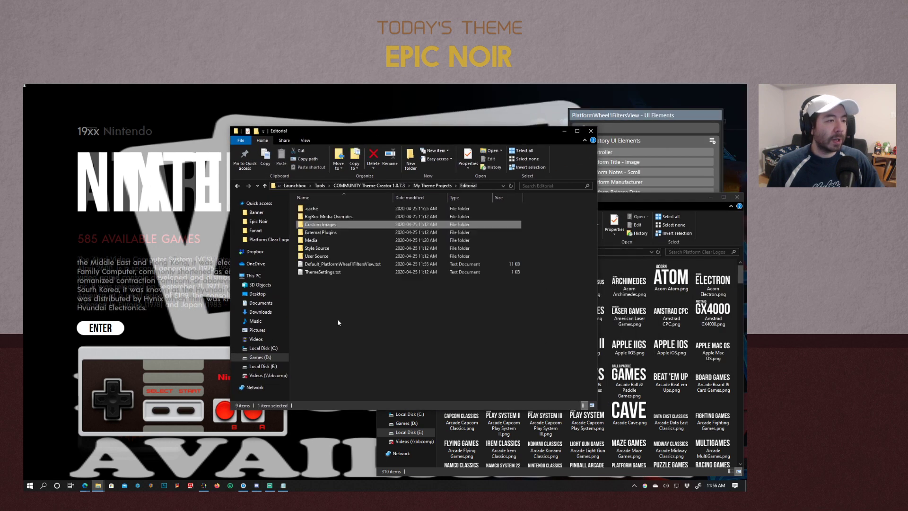
pyautogui.doubleClick(314, 241)
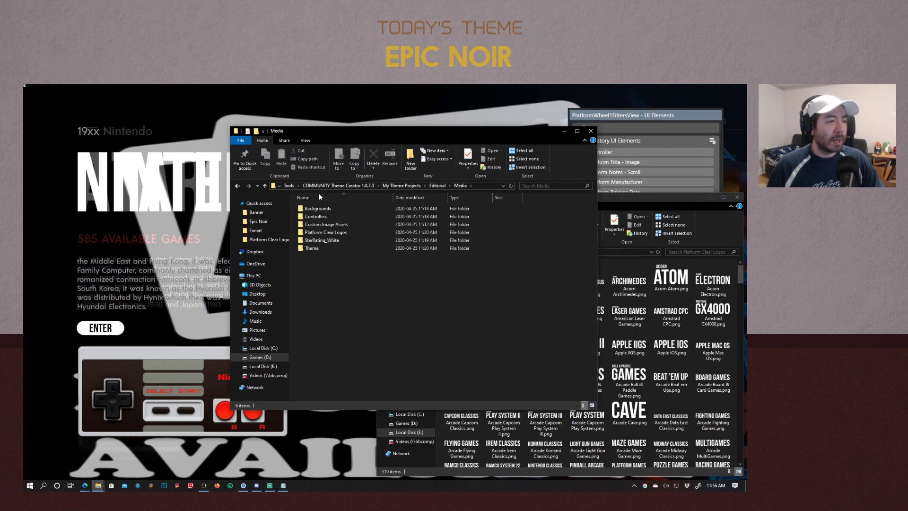
pyautogui.doubleClick(320, 209)
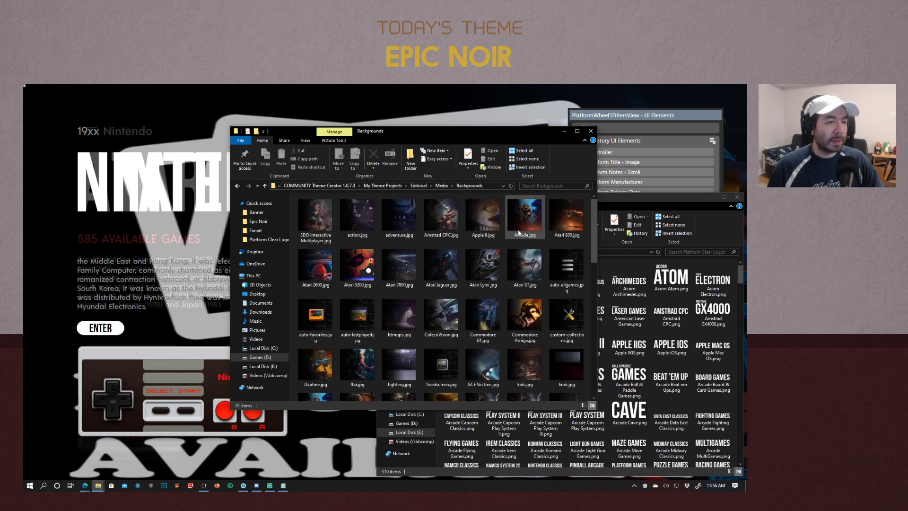
pyautogui.scroll(-7, 542, 280)
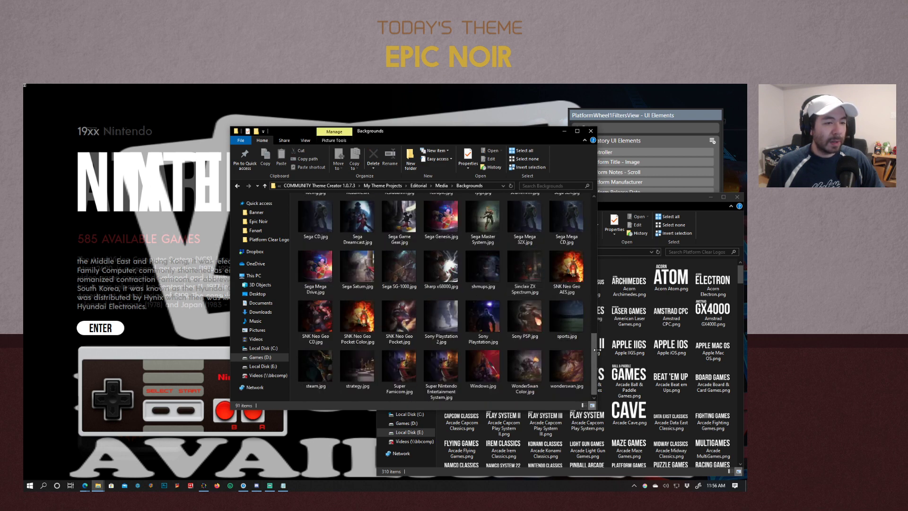
pyautogui.moveTo(595, 348); pyautogui.dragTo(598, 285)
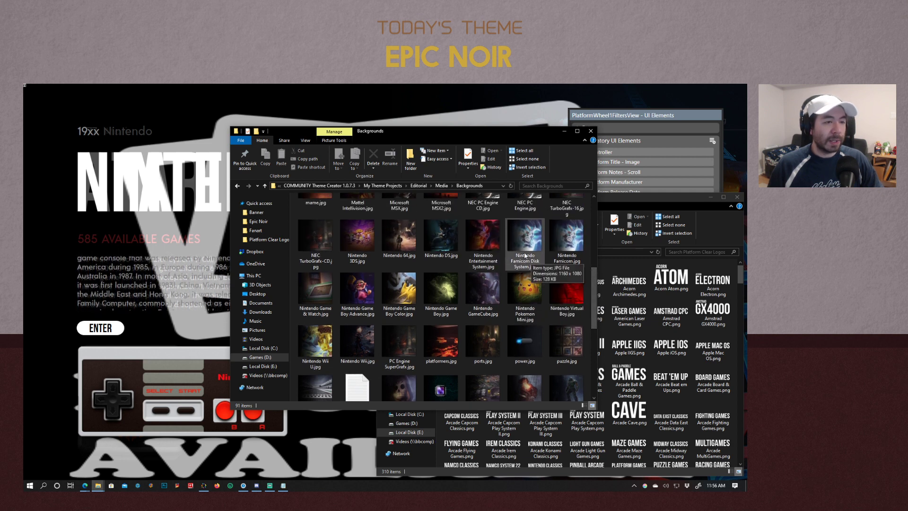
pyautogui.click(636, 198)
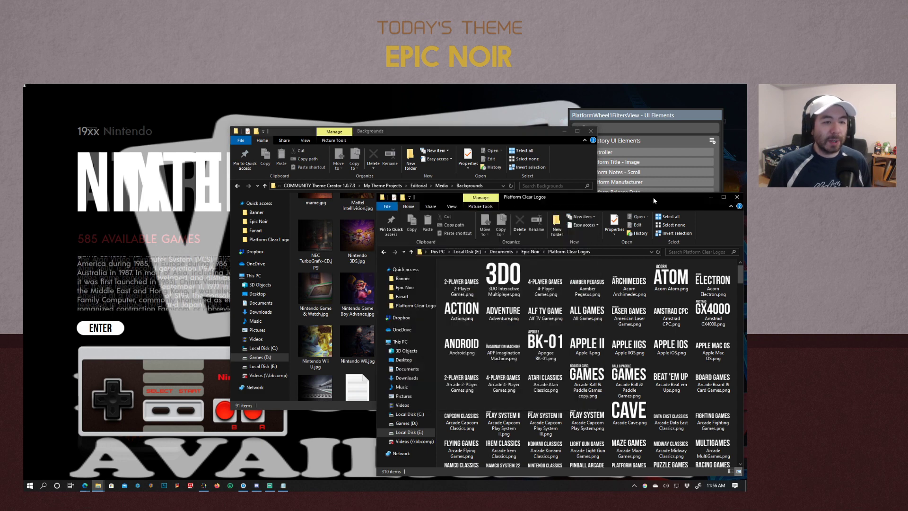
pyautogui.click(637, 117)
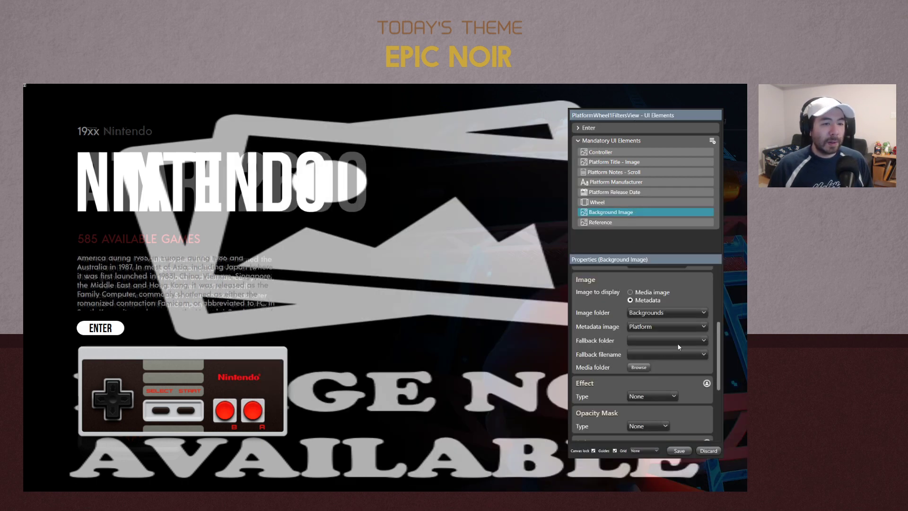
# Turn the Background Image element's fullscreen setting off and on again
pyautogui.scroll(3, 706, 328)
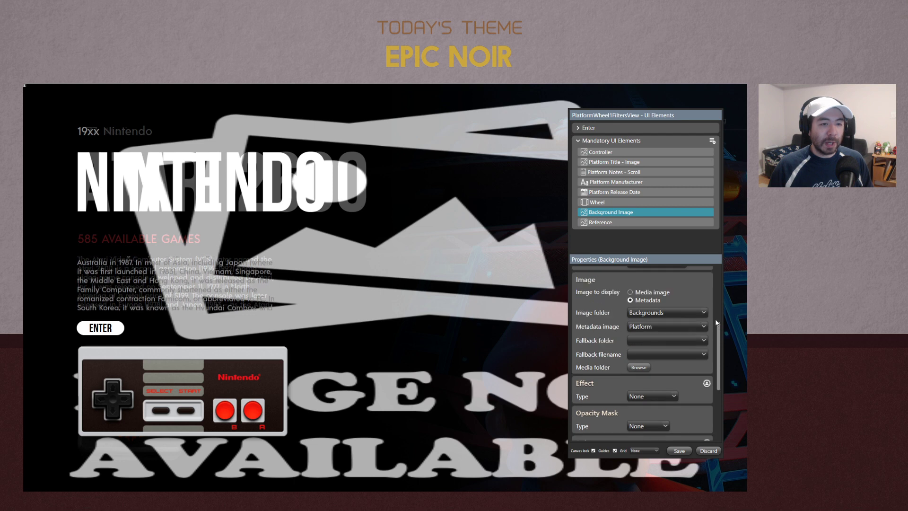
pyautogui.scroll(4, 708, 330)
pyautogui.scroll(-5, 701, 326)
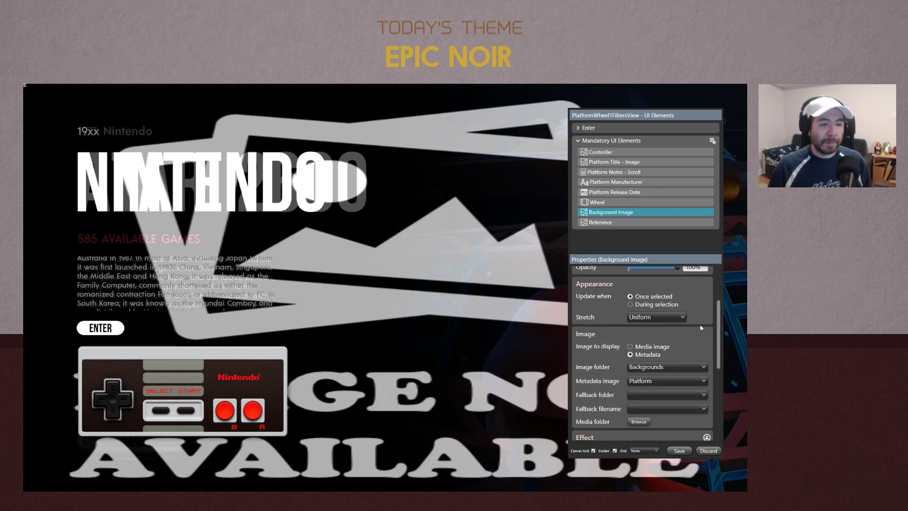
pyautogui.scroll(4, 691, 323)
pyautogui.click(635, 268)
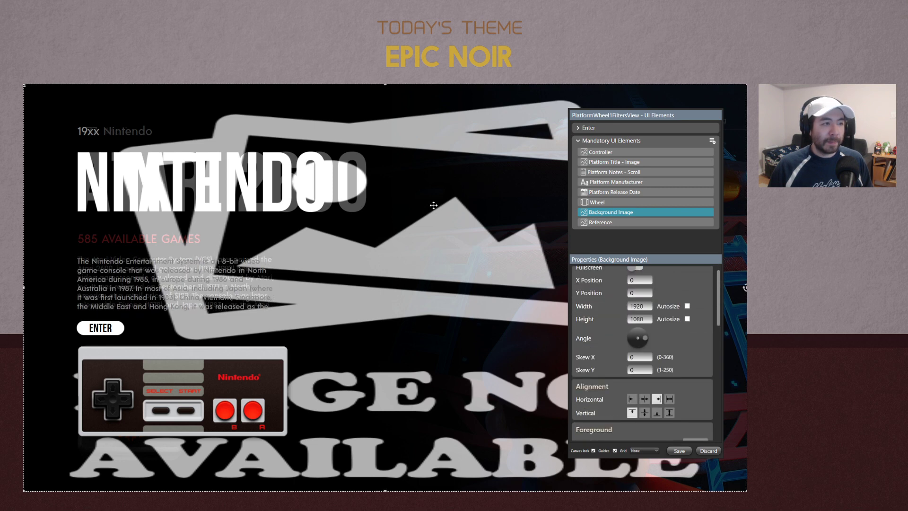
pyautogui.click(636, 269)
pyautogui.scroll(-4, 701, 357)
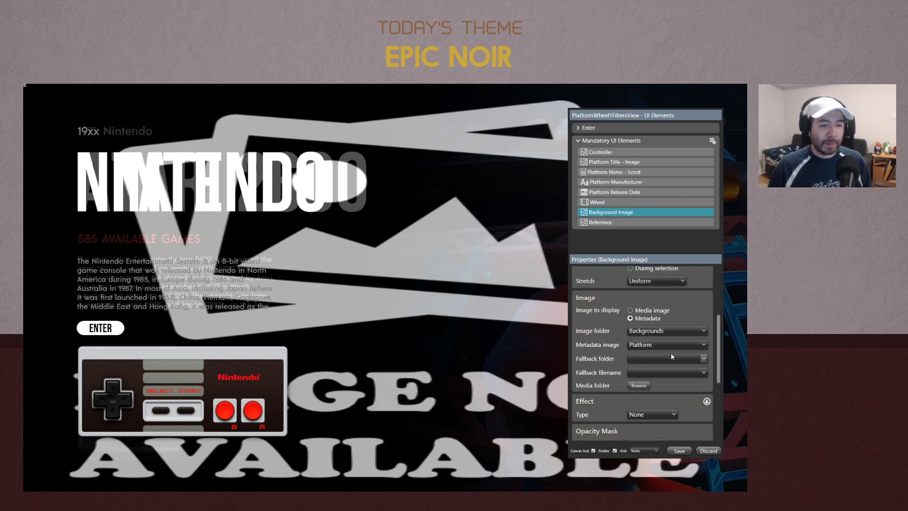
# Try the Title metadata image with the Backgrounds folder for the Background Image element
pyautogui.click(650, 345)
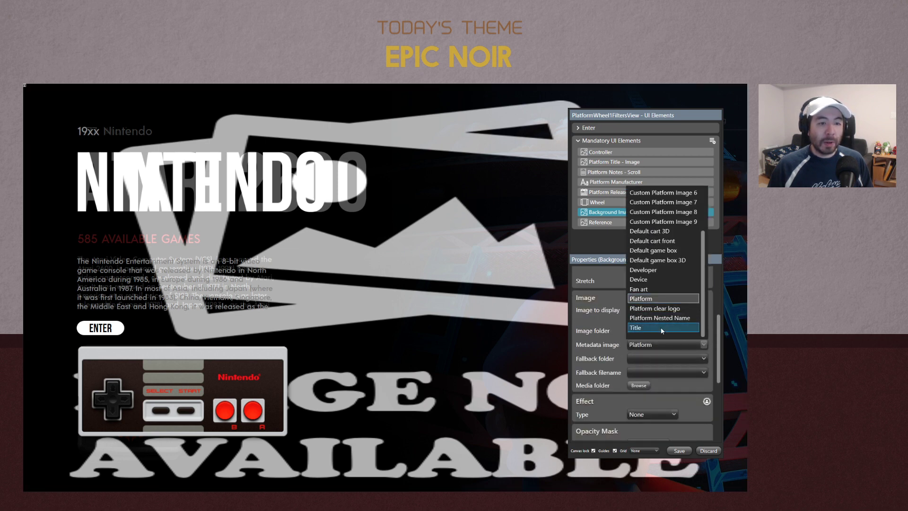
pyautogui.click(664, 335)
pyautogui.click(648, 333)
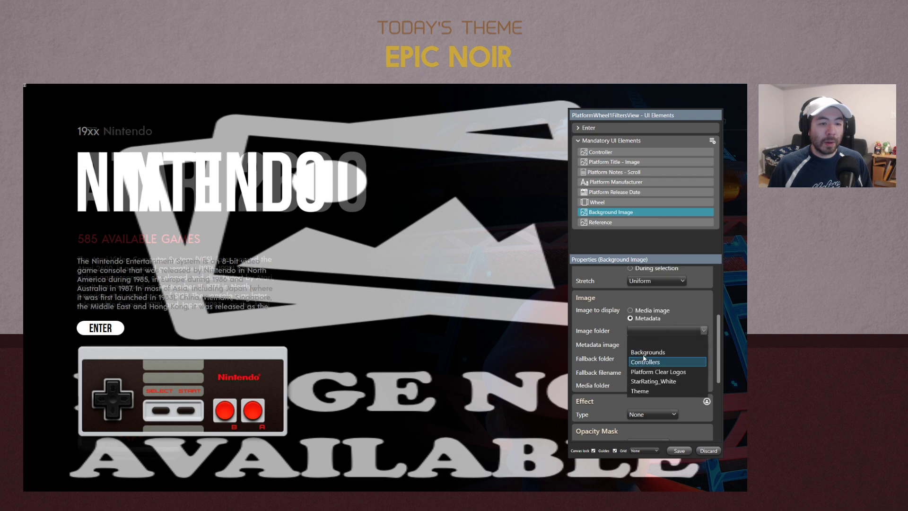
pyautogui.click(644, 352)
# Set the Background Image element's metadata image to Platform Nested Name and its image folder to Backgrounds
pyautogui.click(643, 345)
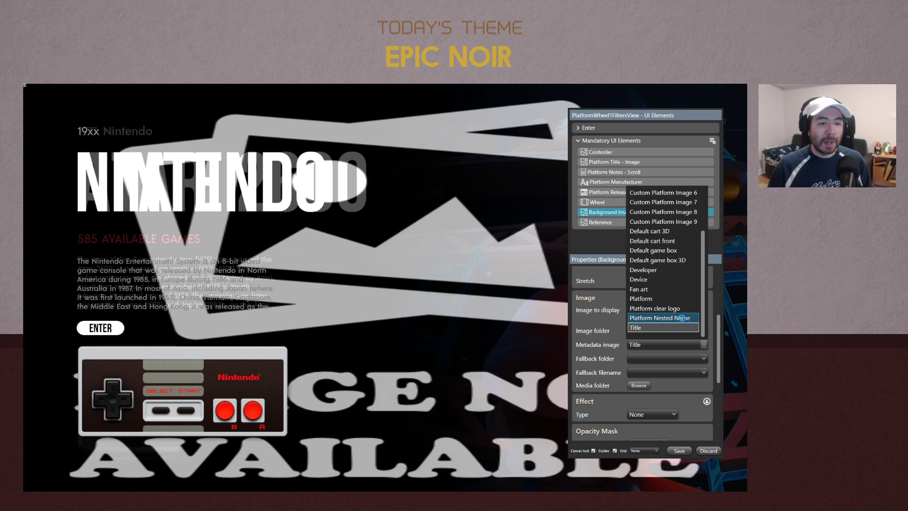
pyautogui.click(684, 319)
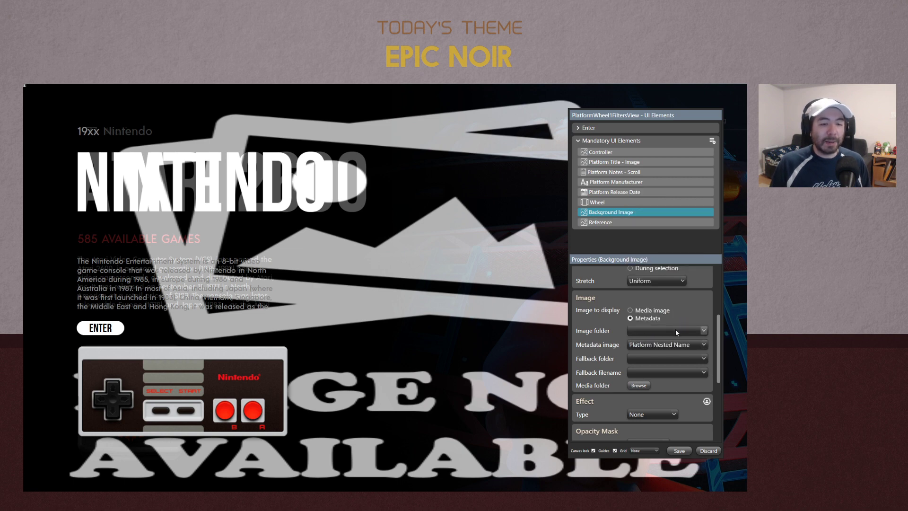
pyautogui.click(676, 331)
pyautogui.click(656, 352)
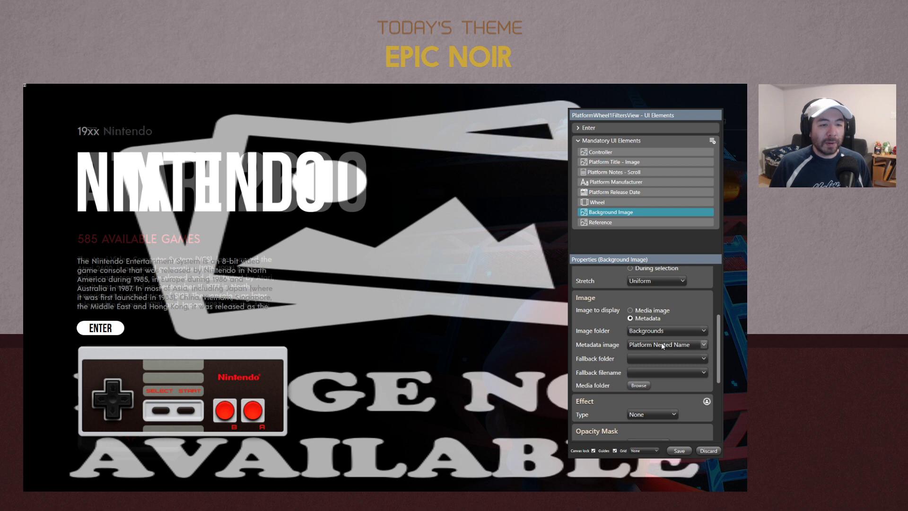
# Test the Background Image element with the Controllers image folder, and restore the Backgrounds folder
pyautogui.click(667, 331)
pyautogui.click(655, 361)
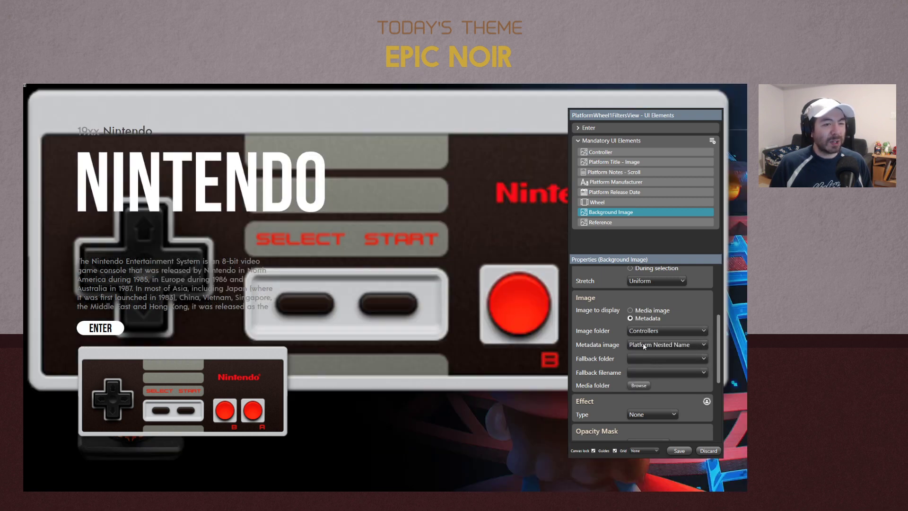
pyautogui.click(643, 345)
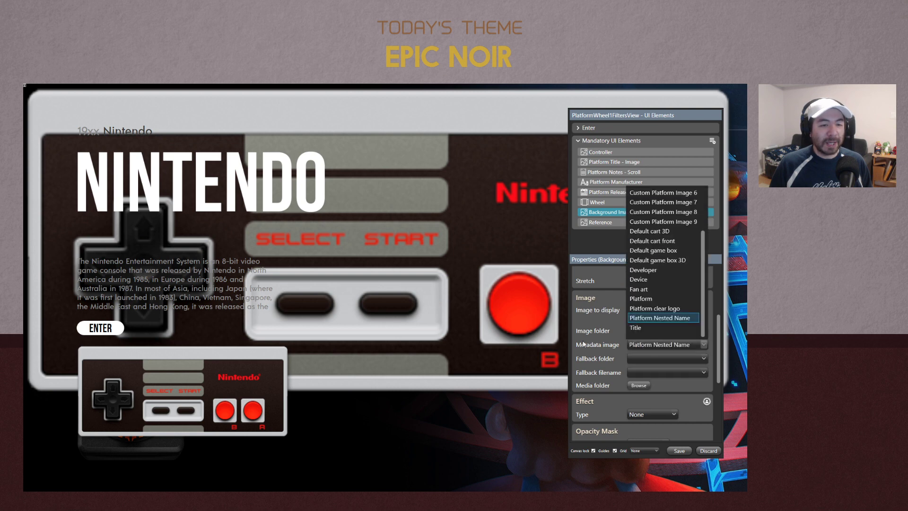
pyautogui.click(635, 328)
pyautogui.click(635, 330)
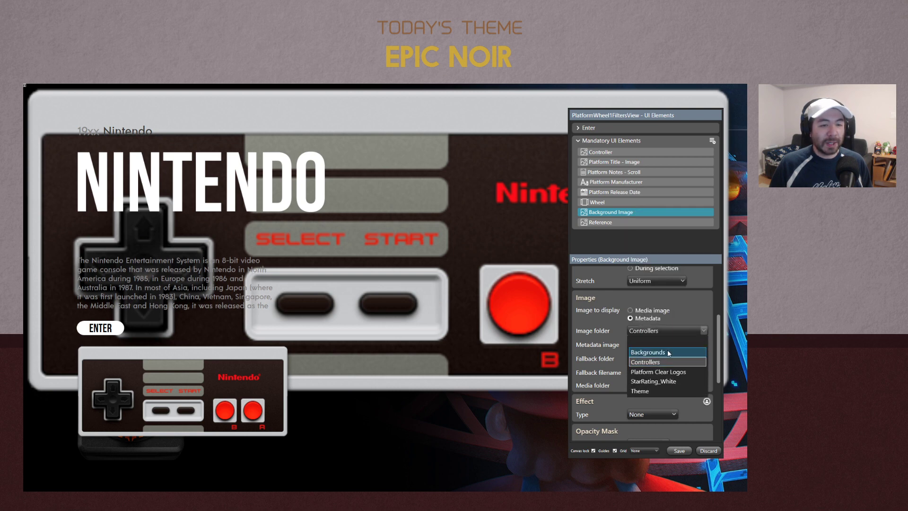
pyautogui.click(651, 353)
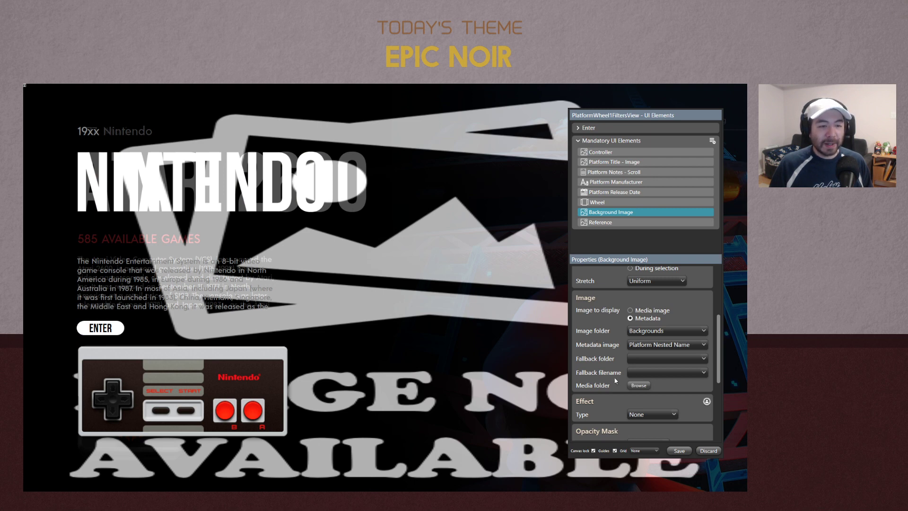
# Set the Background Image element's fallback folder to Backgrounds and check the available fallback filename options
pyautogui.click(638, 361)
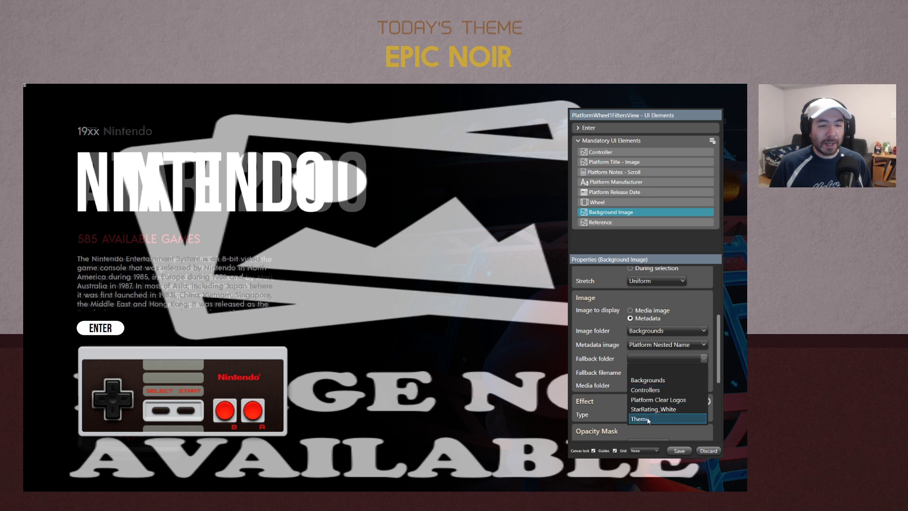
pyautogui.click(654, 381)
pyautogui.click(649, 371)
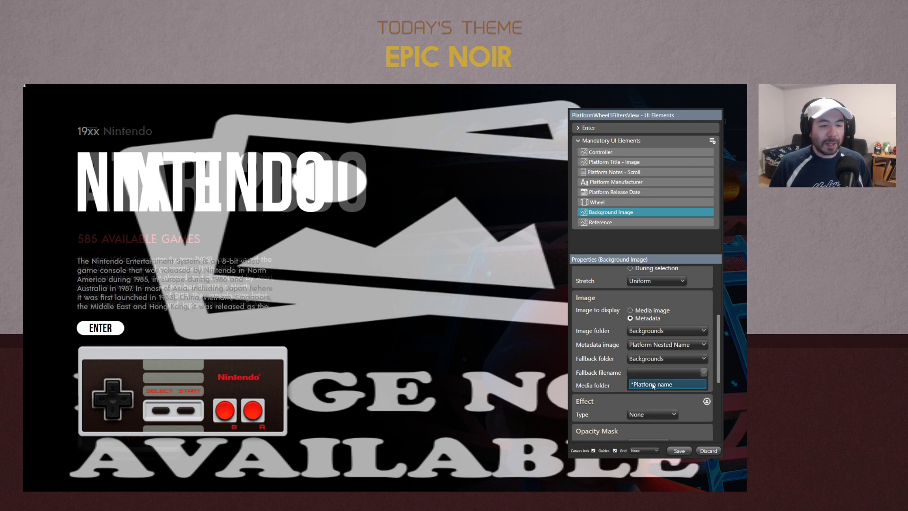
pyautogui.click(587, 378)
pyautogui.click(632, 373)
pyautogui.click(579, 369)
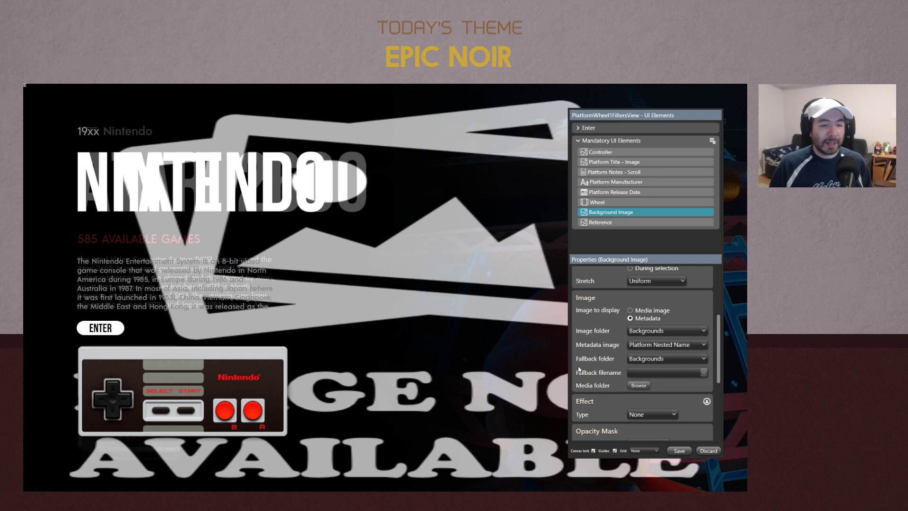
# Set the Background Image element's fallback folder to Theme and fallback filename to Fallback.png, and save the view
pyautogui.click(643, 373)
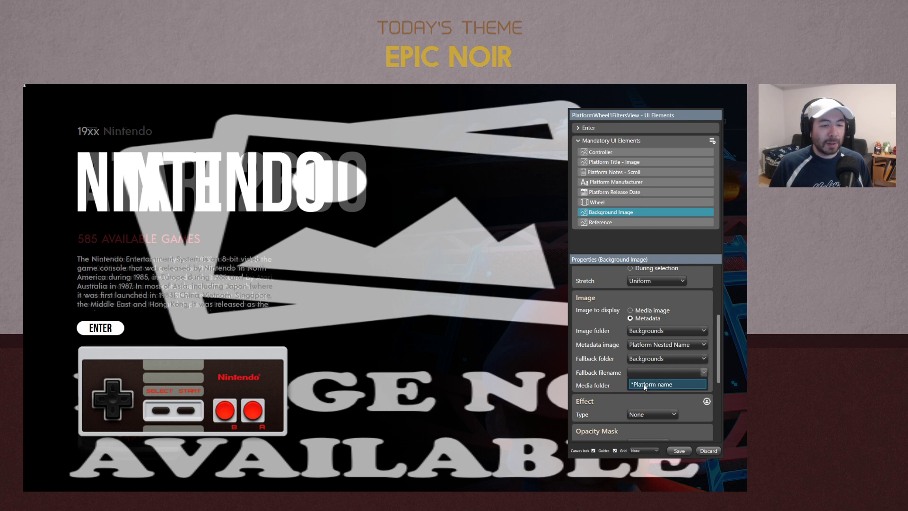
pyautogui.click(602, 372)
pyautogui.click(648, 359)
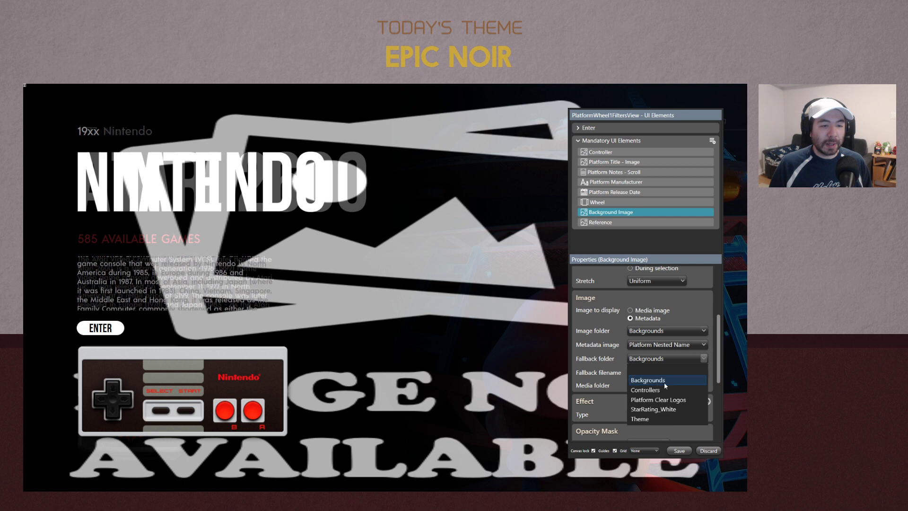
pyautogui.click(674, 419)
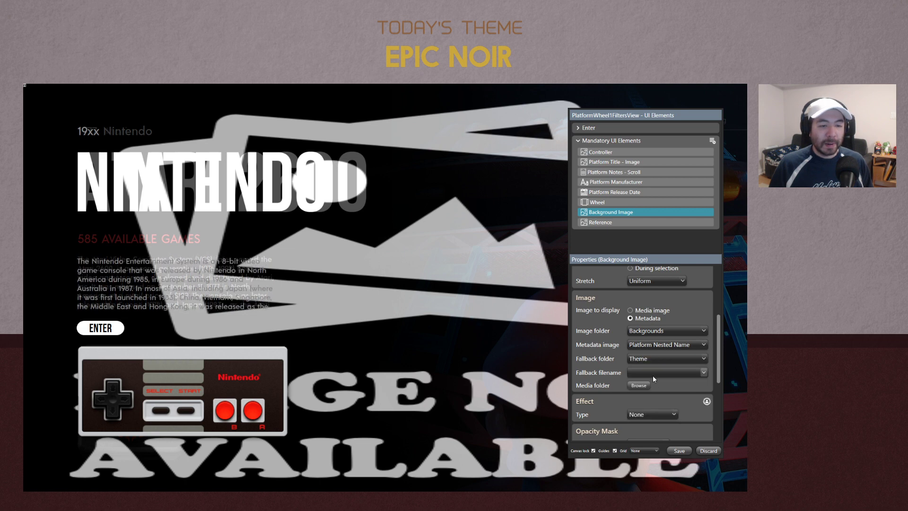
pyautogui.click(653, 374)
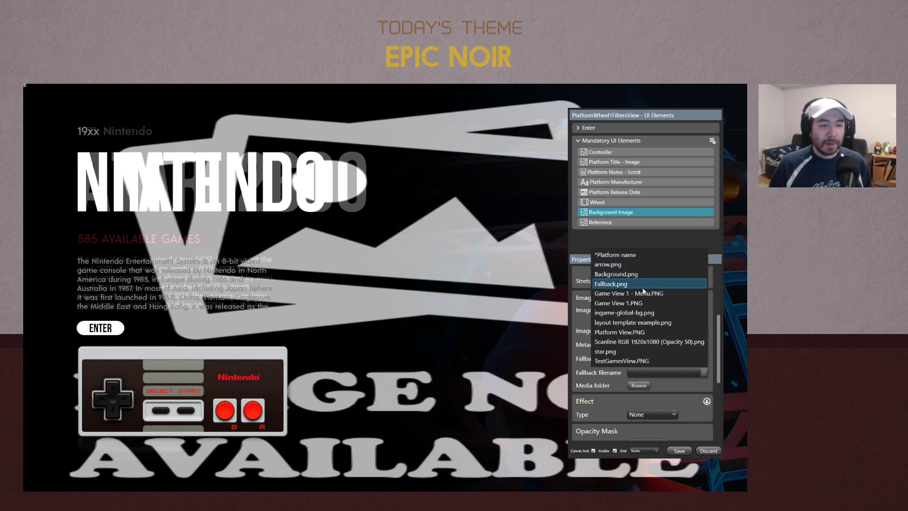
pyautogui.click(615, 283)
pyautogui.moveTo(596, 110); pyautogui.dragTo(544, 107)
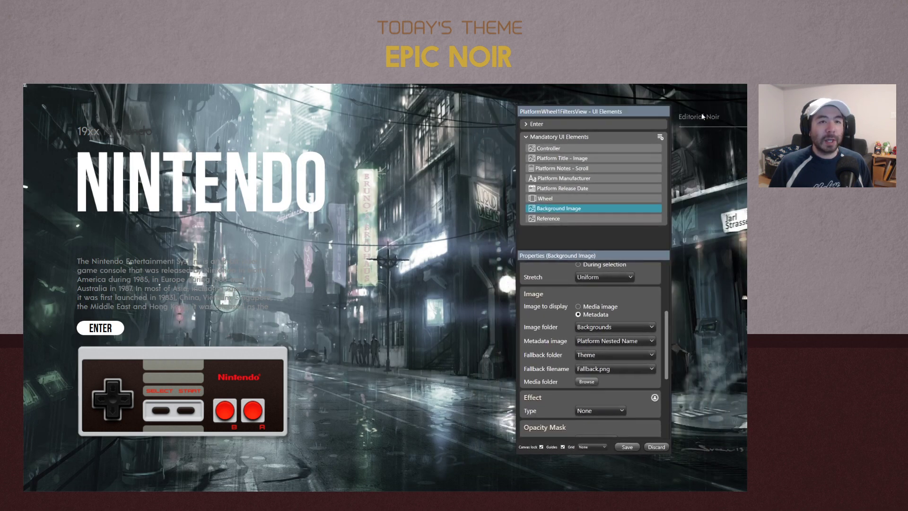
pyautogui.click(628, 447)
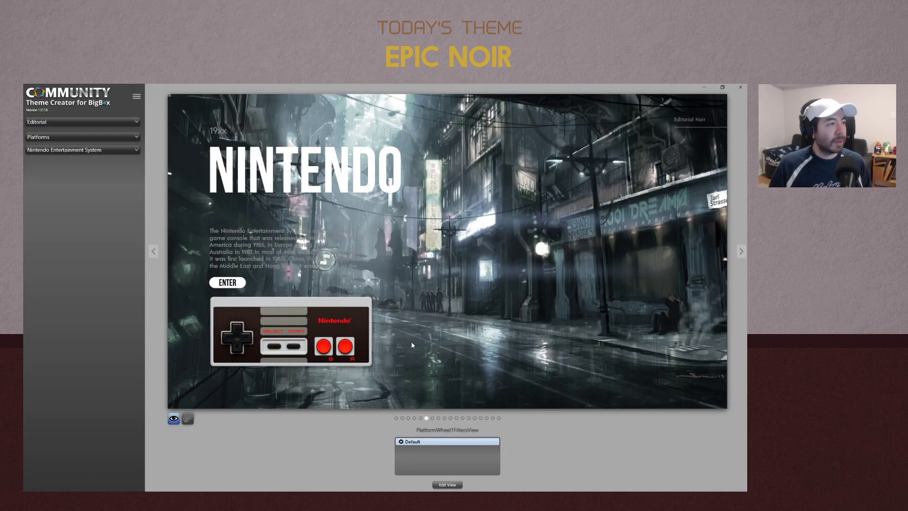
# Try to rename the Editorial theme
pyautogui.click(136, 99)
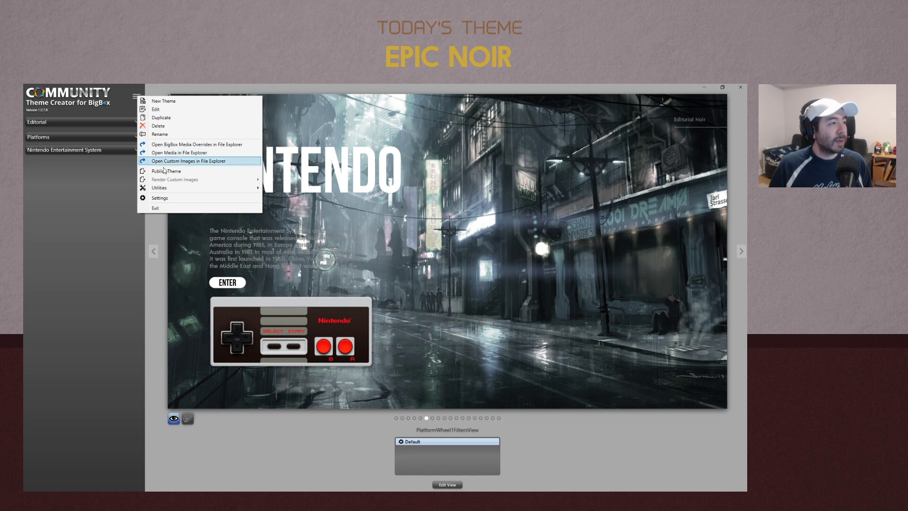
pyautogui.click(159, 137)
pyautogui.click(294, 216)
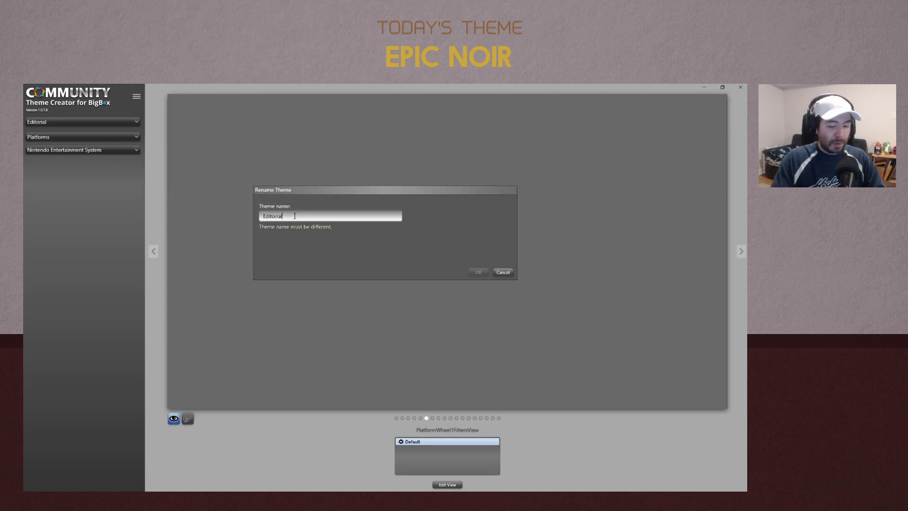
pyautogui.write('N')
pyautogui.press('Return')
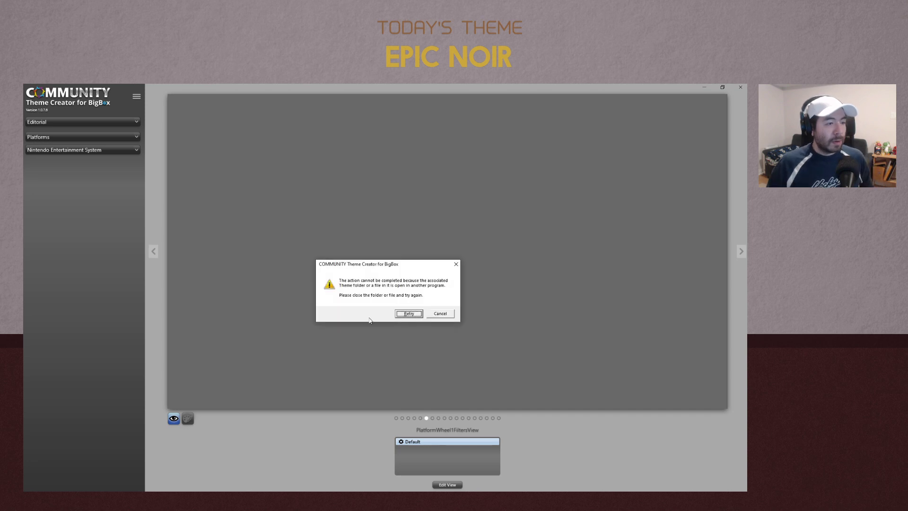
pyautogui.click(438, 316)
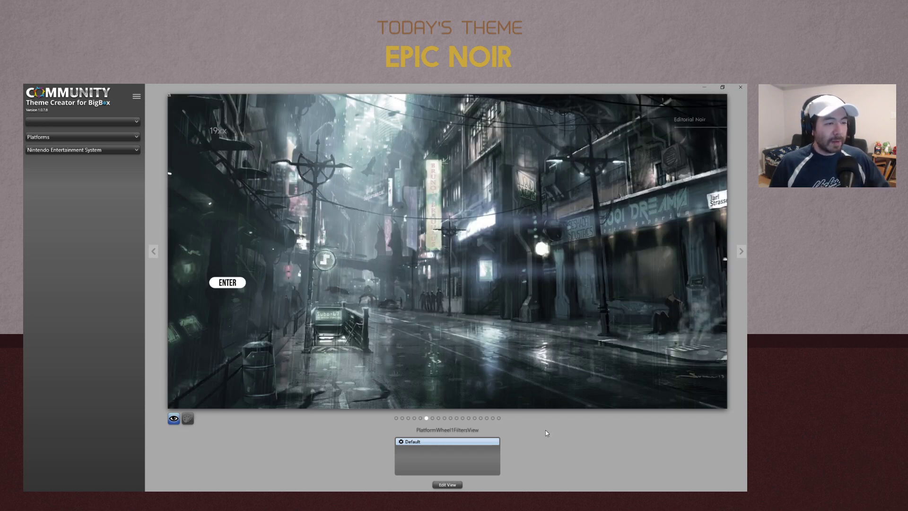
# Switch to the File Explorer window showing Backgrounds, move it up to My Theme Projects, and return to the theme creator
pyautogui.hotkey('alt', 'Tab')
pyautogui.click(344, 251)
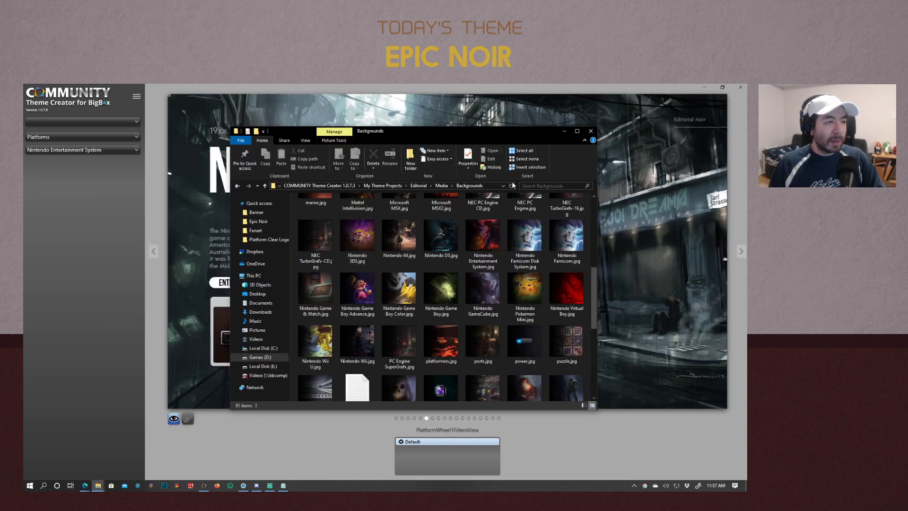
pyautogui.click(385, 186)
pyautogui.hotkey('alt', 'Tab')
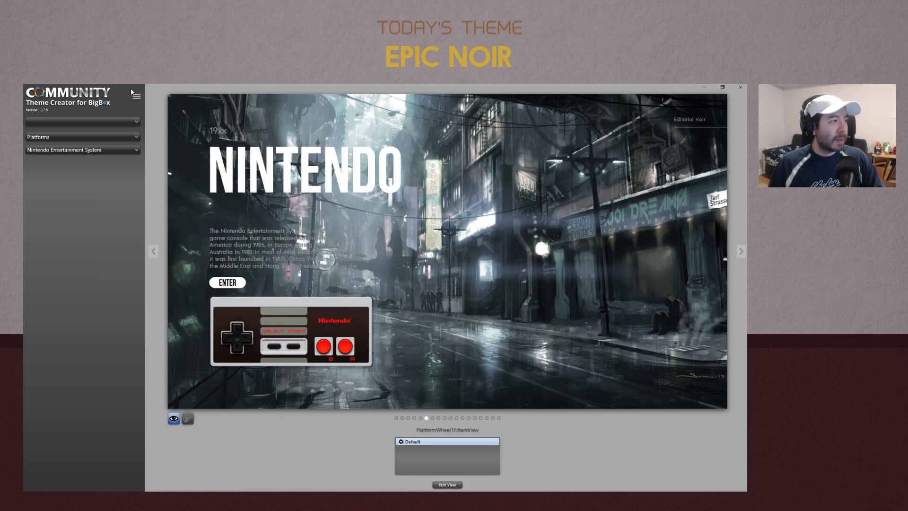
pyautogui.click(136, 98)
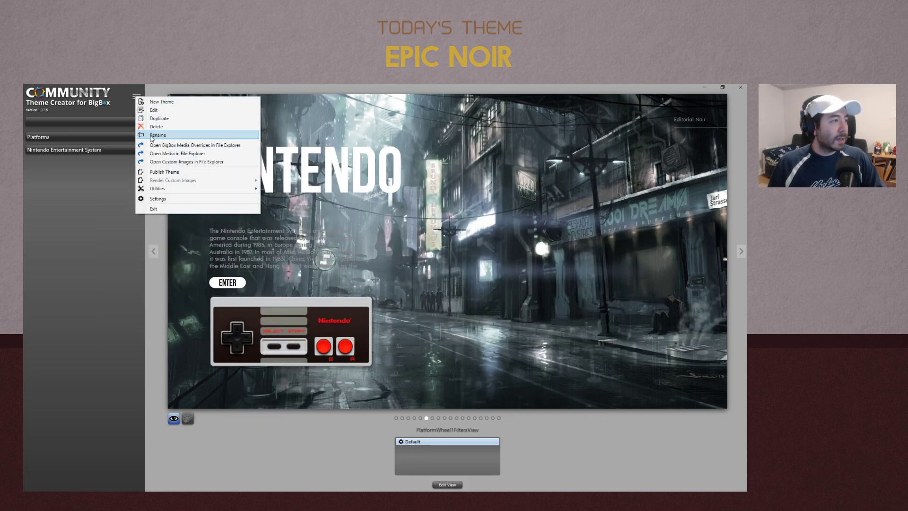
pyautogui.click(159, 128)
pyautogui.moveTo(278, 218); pyautogui.dragTo(231, 215)
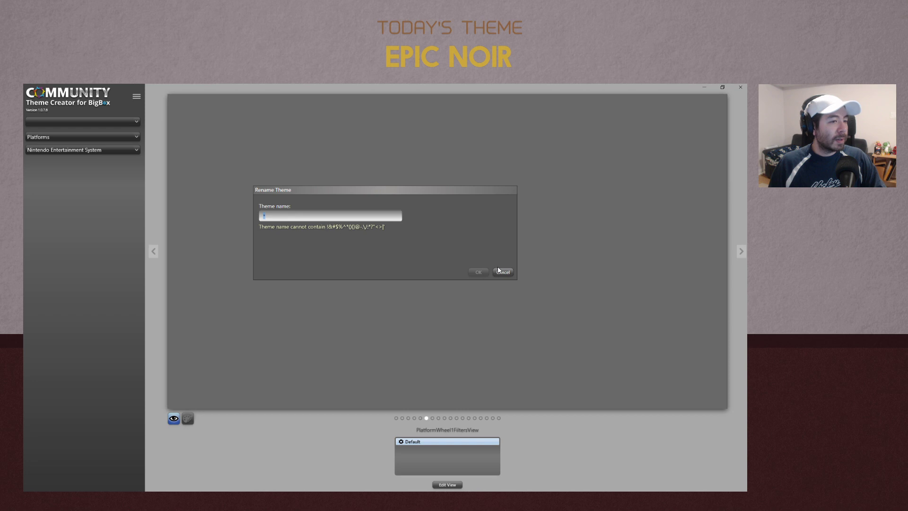
pyautogui.click(506, 274)
# Reselect the Editorial theme and submit Editorial Noir as its new name
pyautogui.click(114, 122)
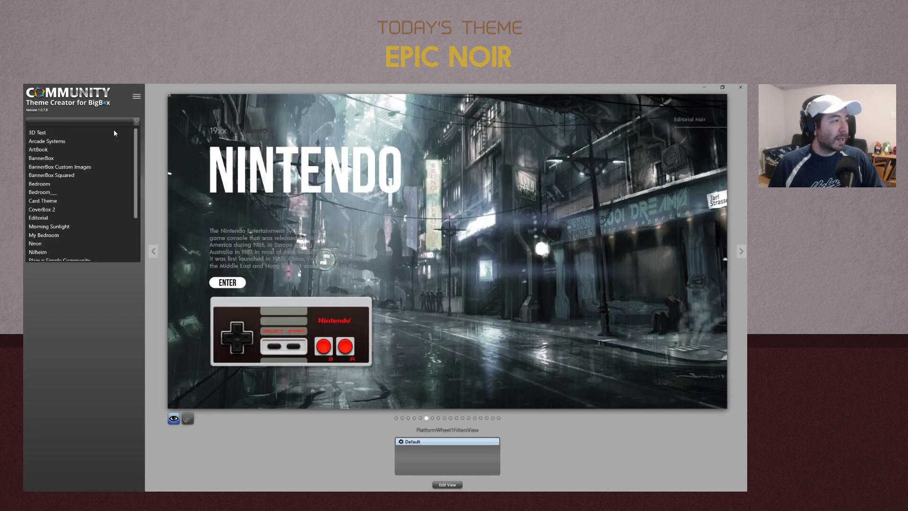
pyautogui.click(41, 217)
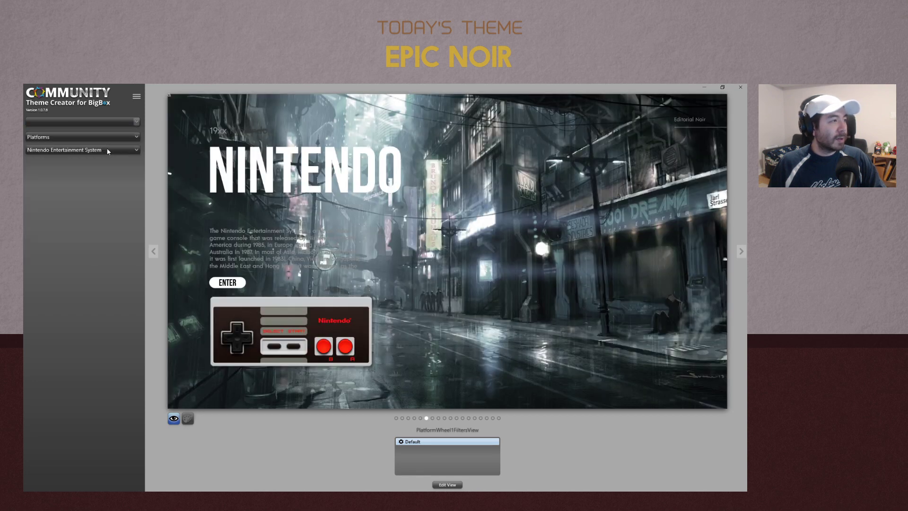
pyautogui.click(136, 97)
pyautogui.click(156, 135)
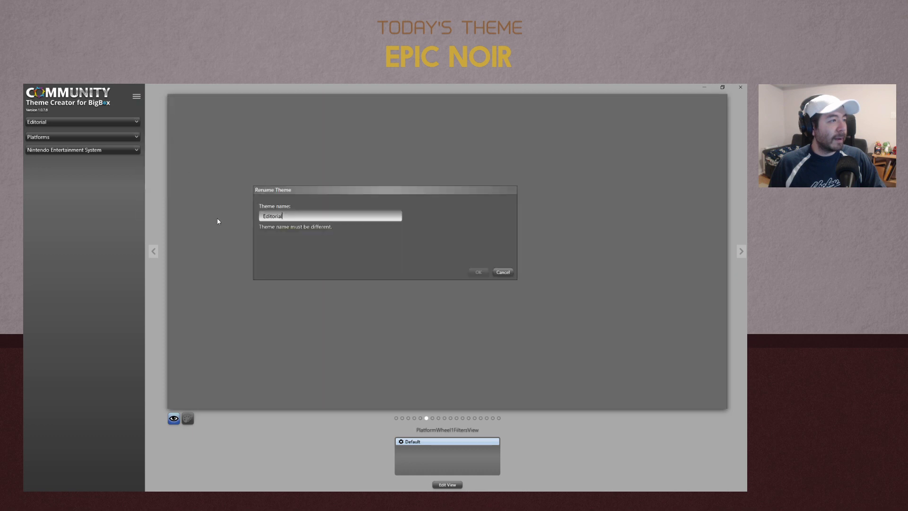
pyautogui.write('test')
pyautogui.press('Return')
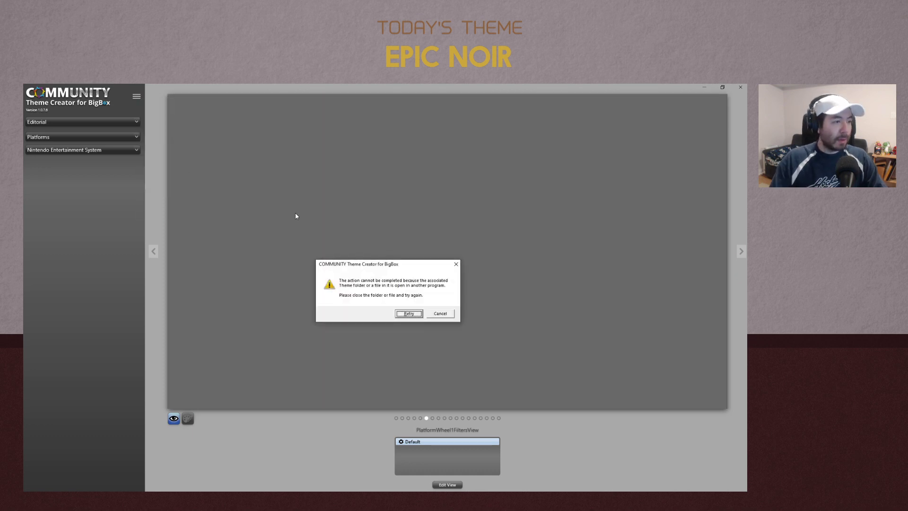
pyautogui.click(408, 314)
# Close the remaining File Explorer window open on the theme's Backgrounds folder and retry the rename
pyautogui.hotkey('alt', 'Tab')
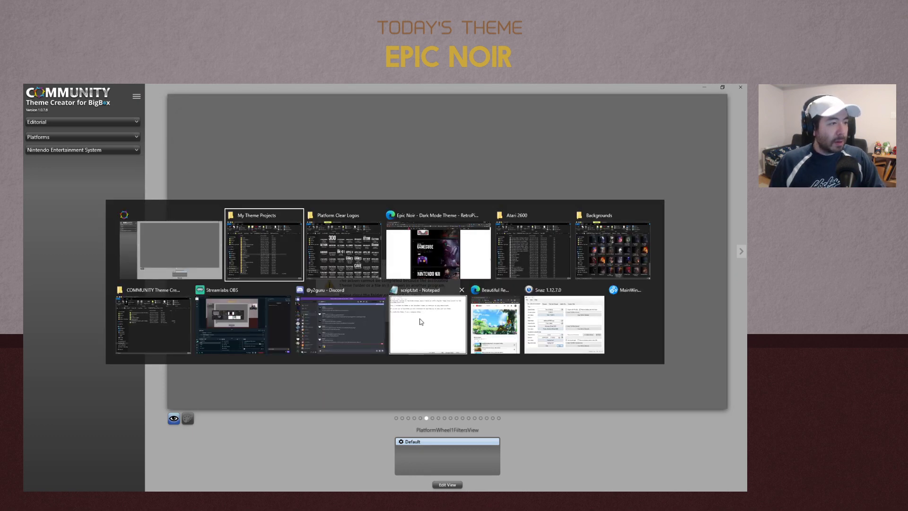
pyautogui.hotkey('alt', 'Tab')
pyautogui.hotkey('alt', 'Tab')
pyautogui.hotkey('alt', 'Tab')
pyautogui.hotkey('alt', 'Tab')
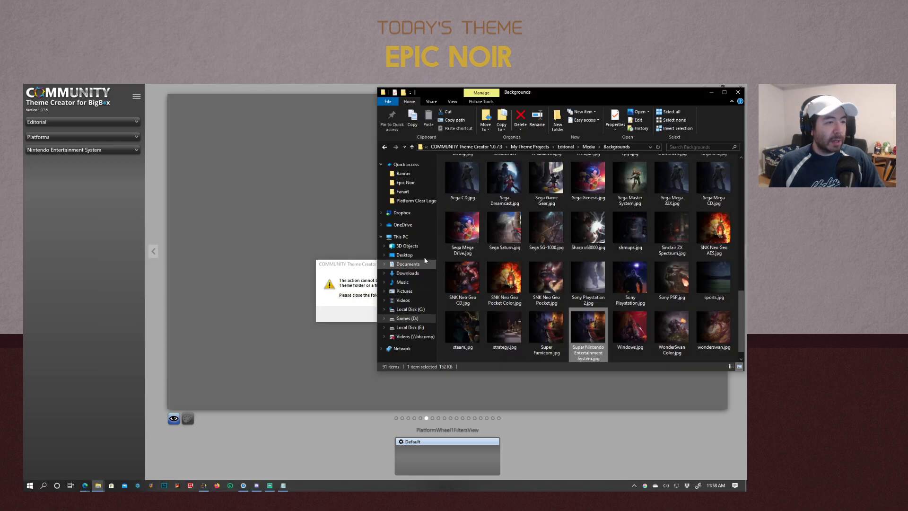
pyautogui.click(737, 93)
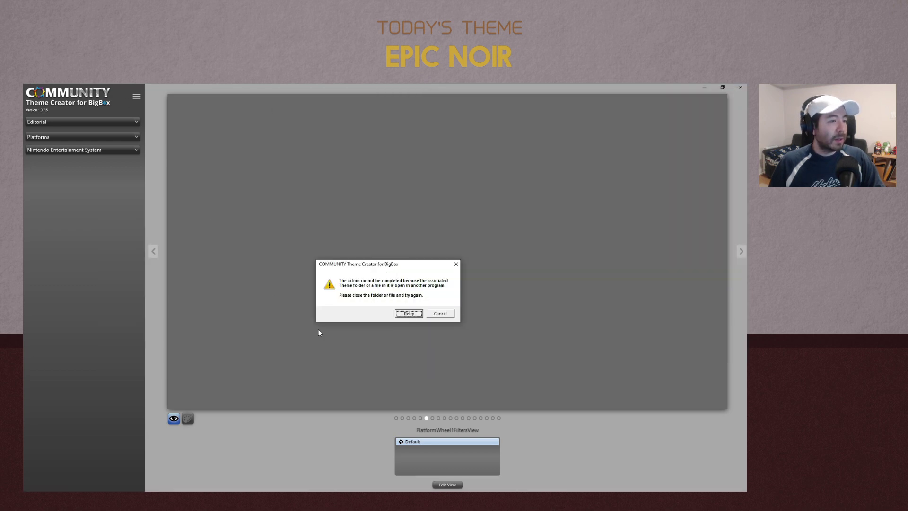
pyautogui.click(408, 314)
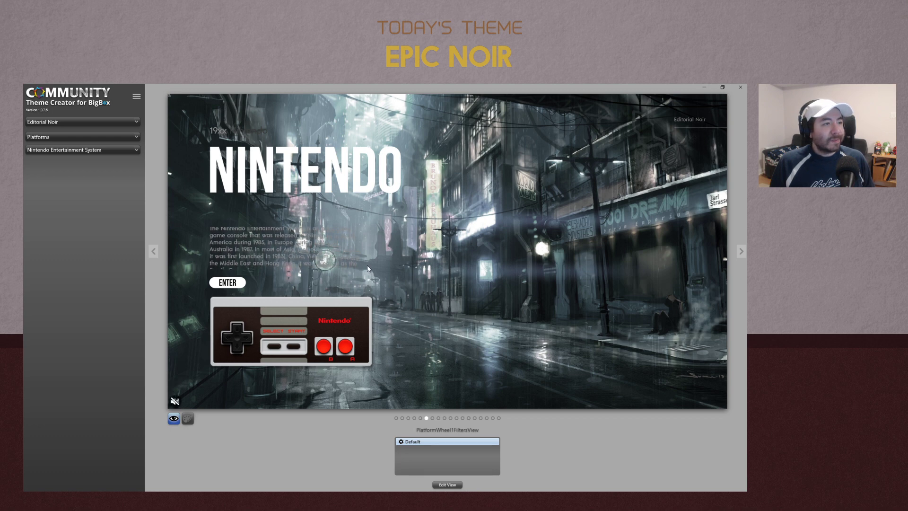
# Add a rectangle to the platform view's mandatory UI elements, place it directly above Background Image, and make it fullscreen
pyautogui.click(451, 484)
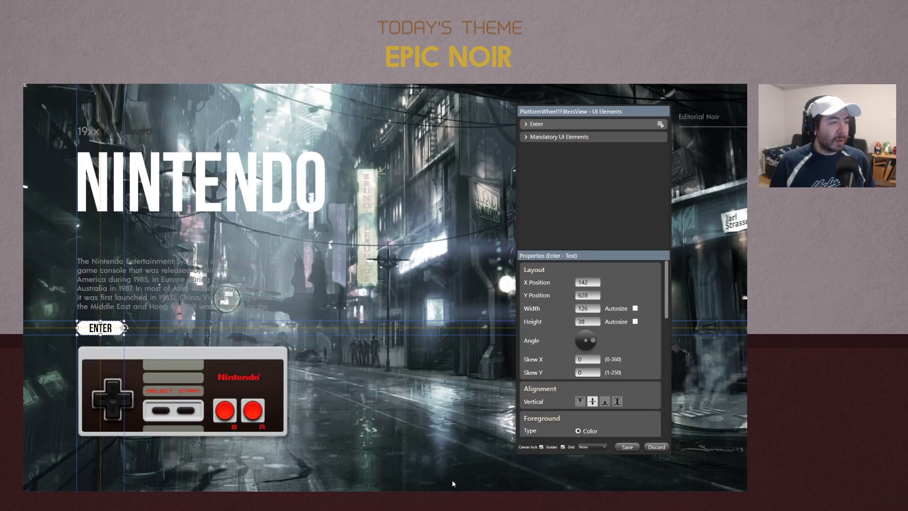
pyautogui.click(527, 138)
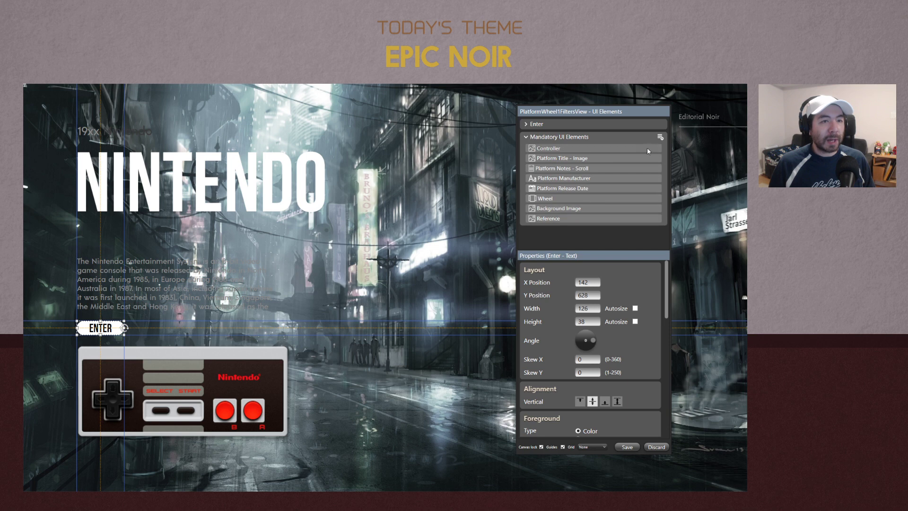
pyautogui.click(660, 137)
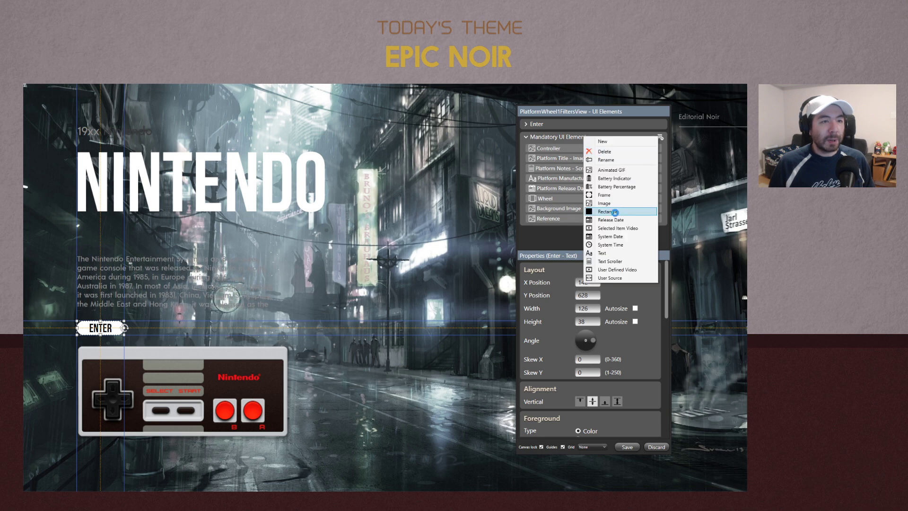
pyautogui.click(608, 183)
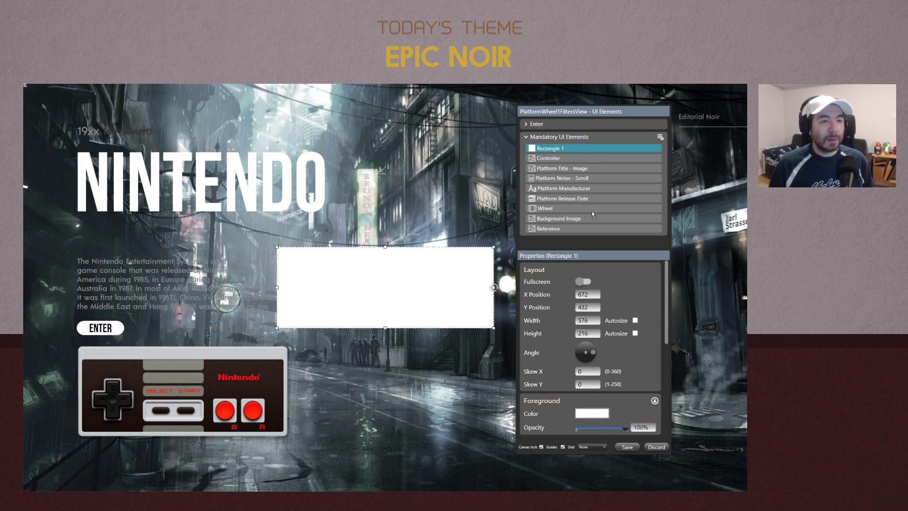
pyautogui.moveTo(593, 215); pyautogui.dragTo(593, 213)
pyautogui.click(583, 283)
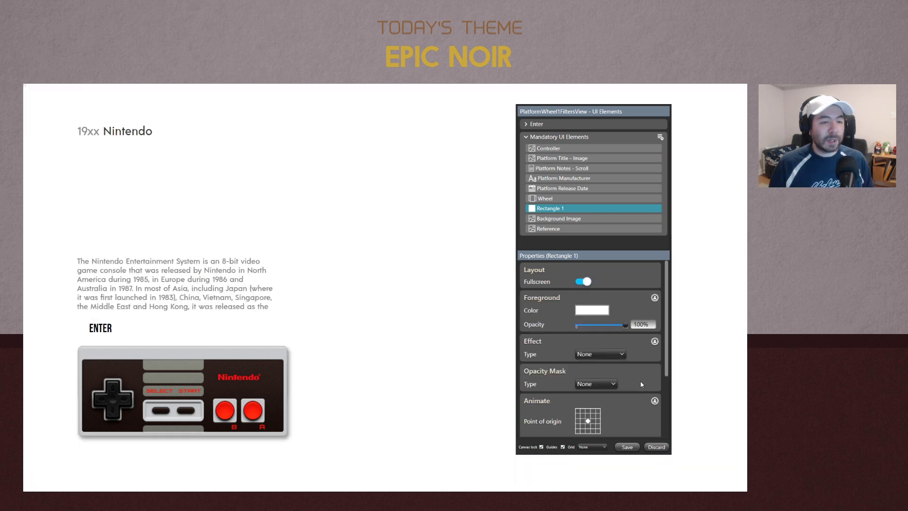
# Change the rectangle's fill to a linear gradient and move its second stop closer to the middle
pyautogui.click(599, 311)
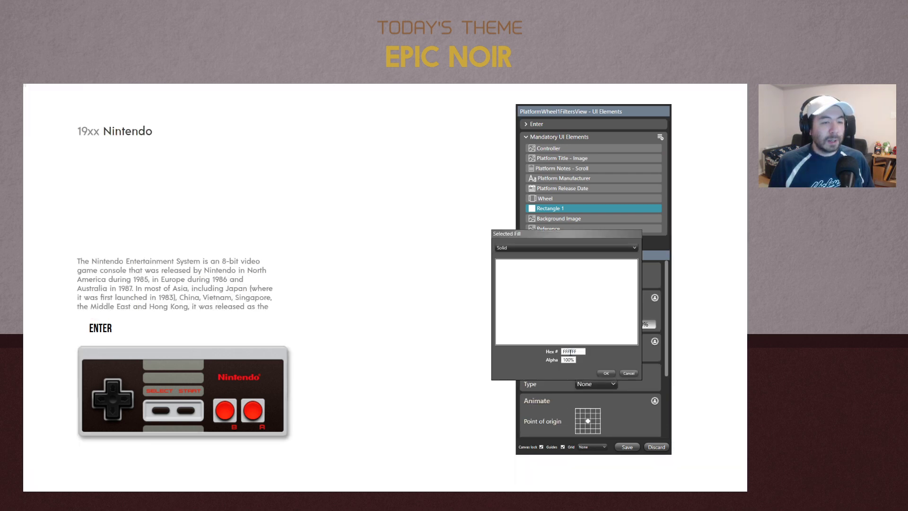
pyautogui.click(530, 248)
pyautogui.click(531, 266)
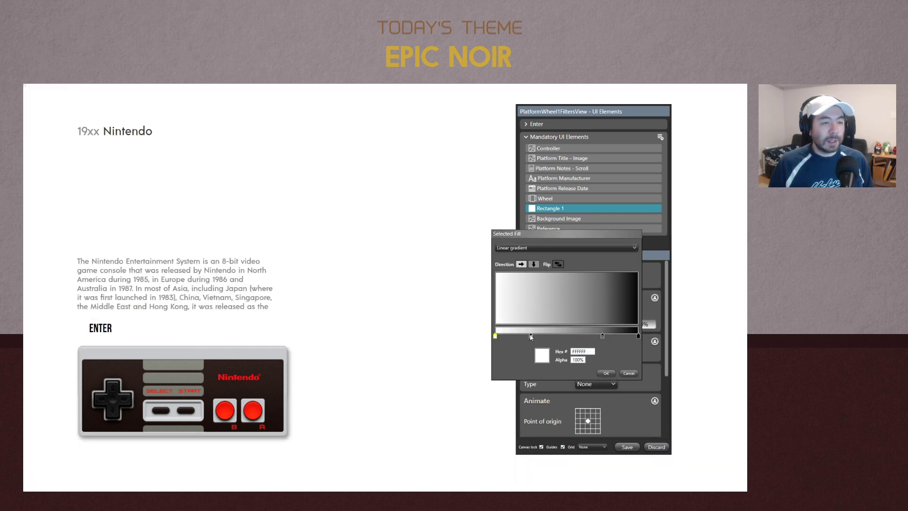
pyautogui.moveTo(530, 337); pyautogui.dragTo(557, 337)
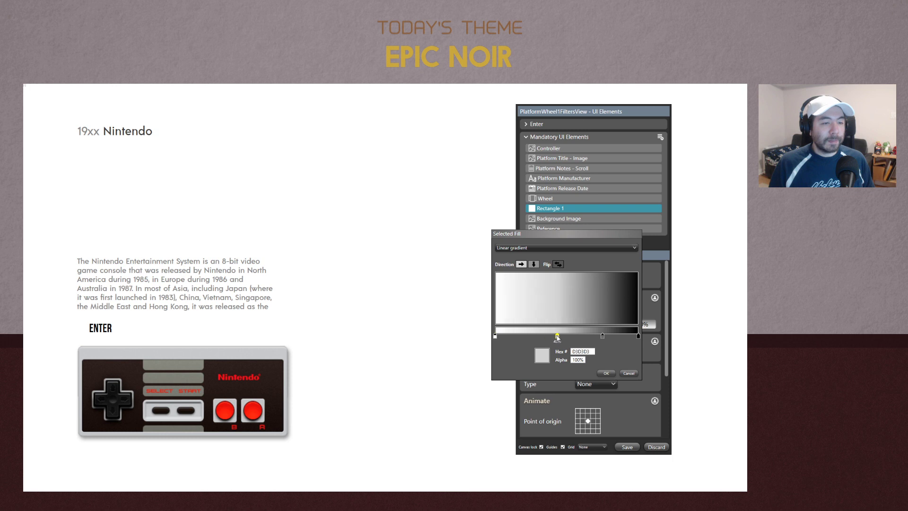
# Set the second gradient stop of the rectangle's fill to white
pyautogui.click(543, 356)
pyautogui.click(310, 261)
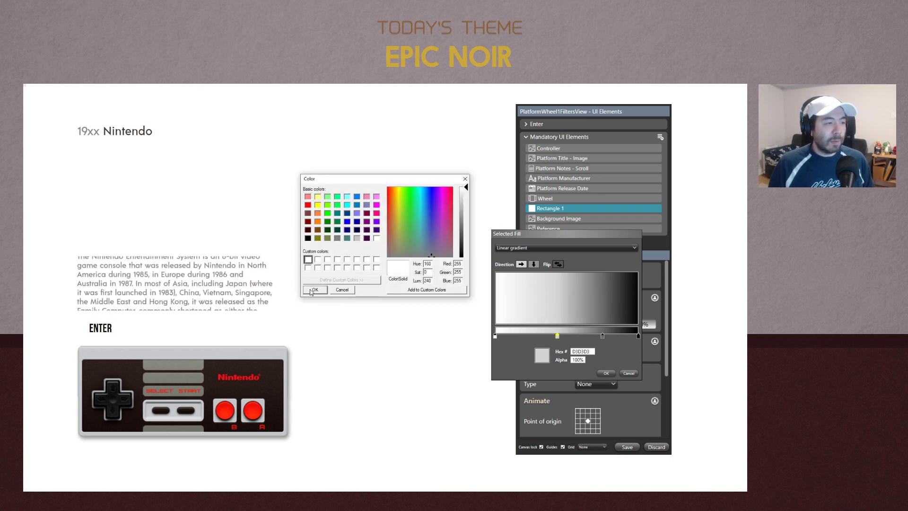
pyautogui.click(315, 289)
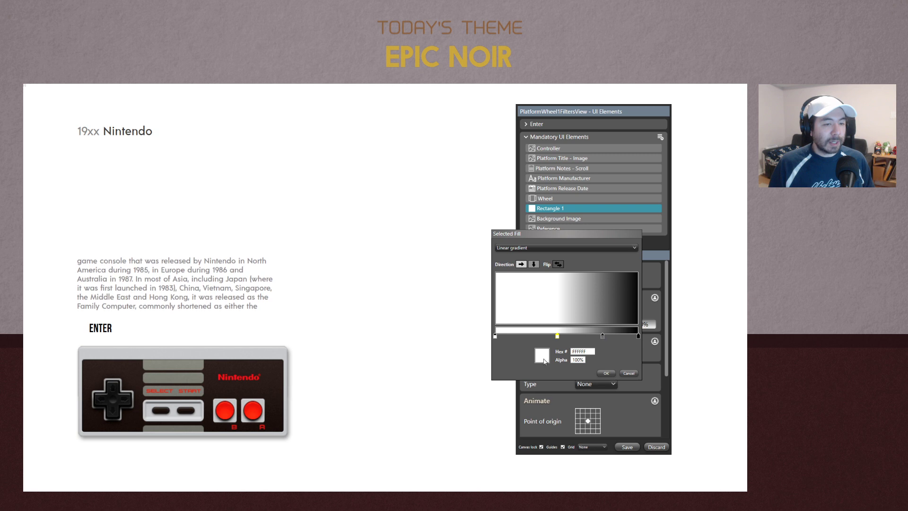
pyautogui.click(543, 355)
pyautogui.click(308, 238)
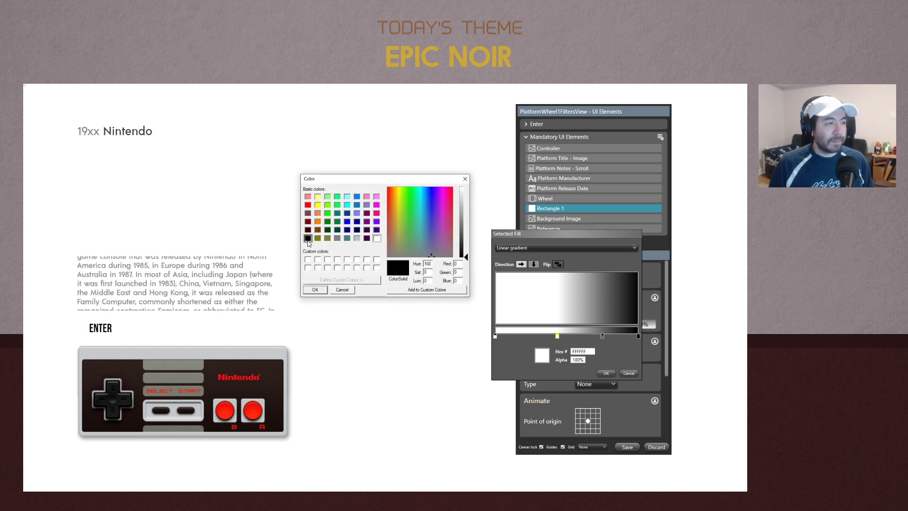
pyautogui.click(316, 289)
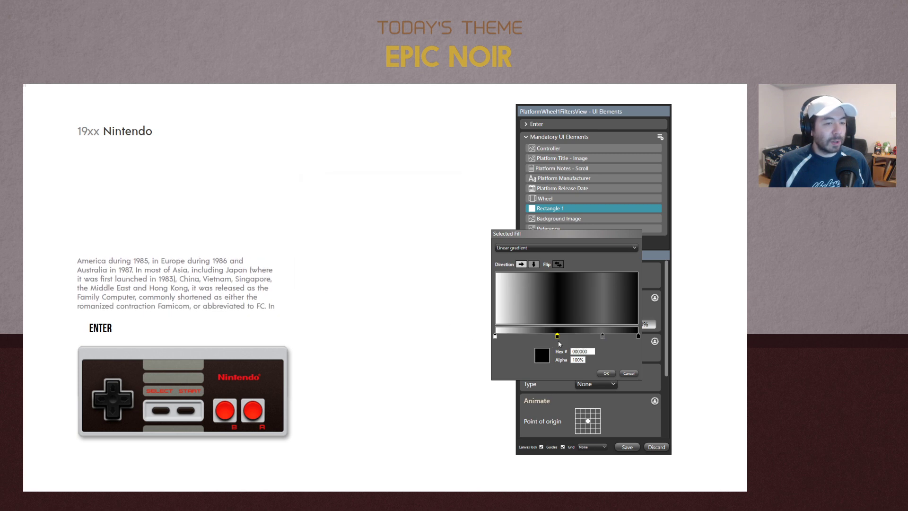
pyautogui.click(309, 259)
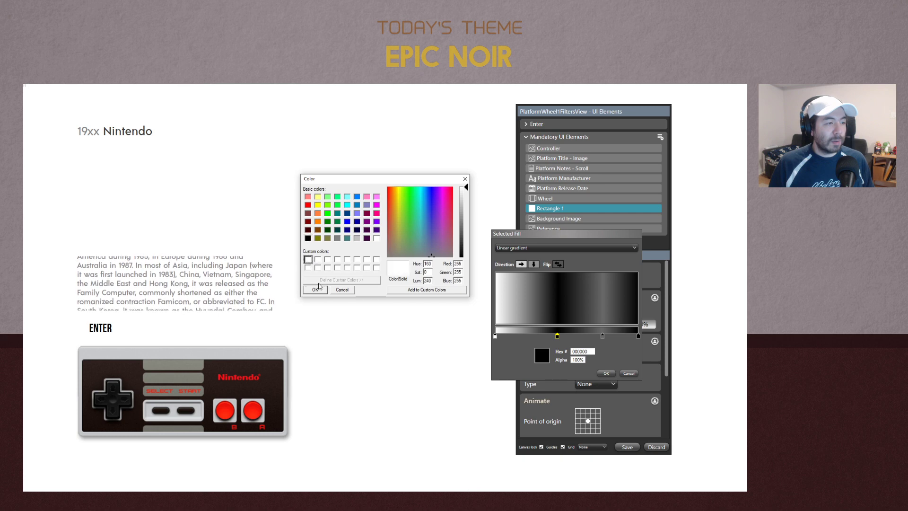
pyautogui.click(316, 289)
# Nudge the gradient's third stop slightly and set its color to black
pyautogui.moveTo(603, 336); pyautogui.dragTo(601, 337)
pyautogui.click(544, 357)
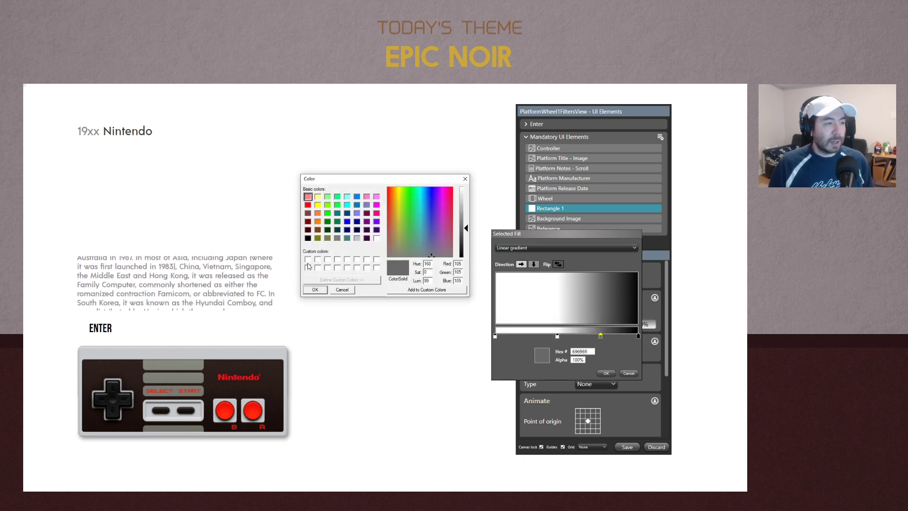
pyautogui.click(308, 238)
pyautogui.click(315, 290)
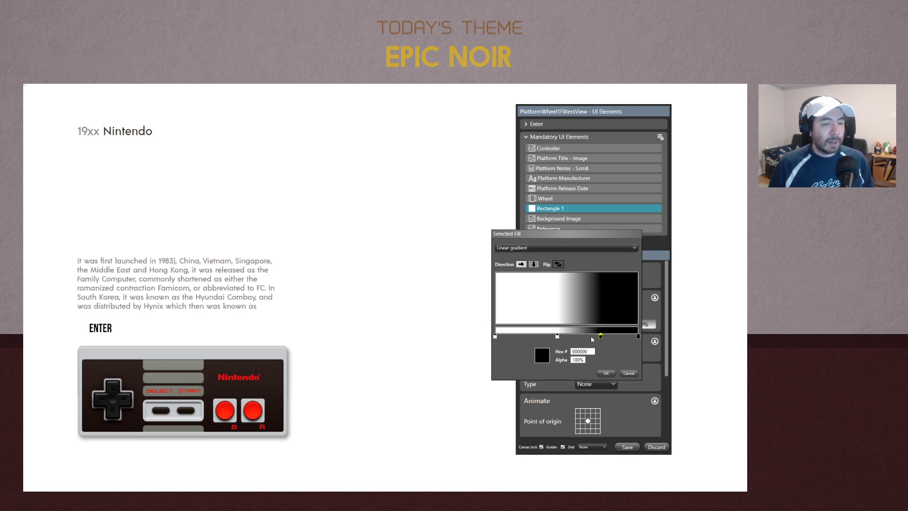
# Flip the gradient so black comes first, shift both inner stops further right, and apply the fill
pyautogui.click(559, 265)
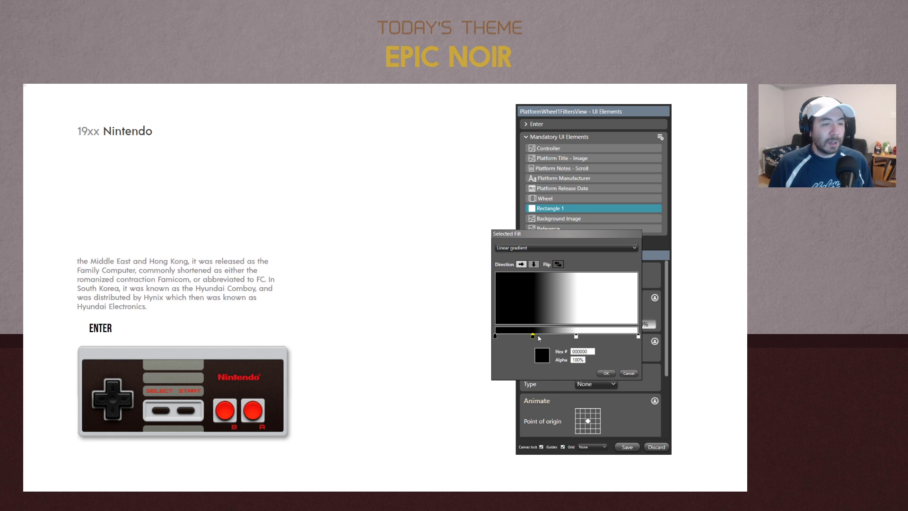
pyautogui.moveTo(535, 336); pyautogui.dragTo(585, 337)
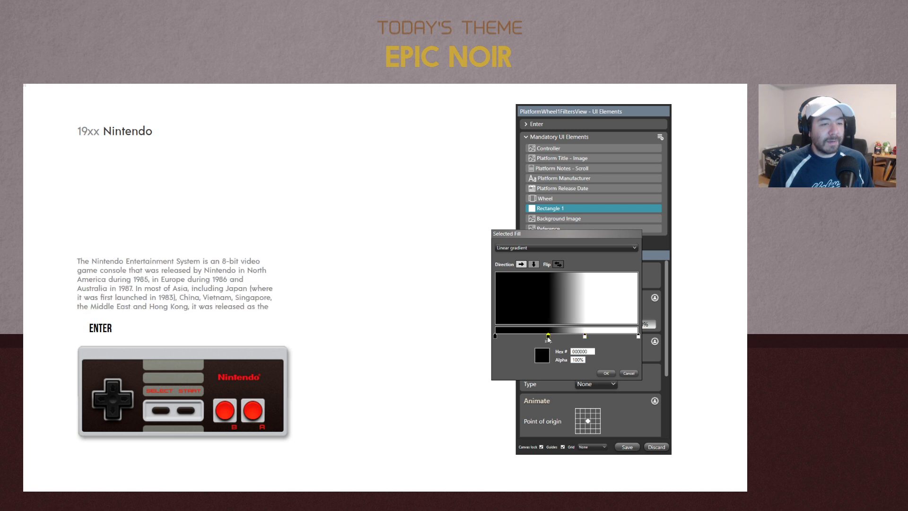
pyautogui.moveTo(547, 336); pyautogui.dragTo(553, 336)
pyautogui.click(606, 373)
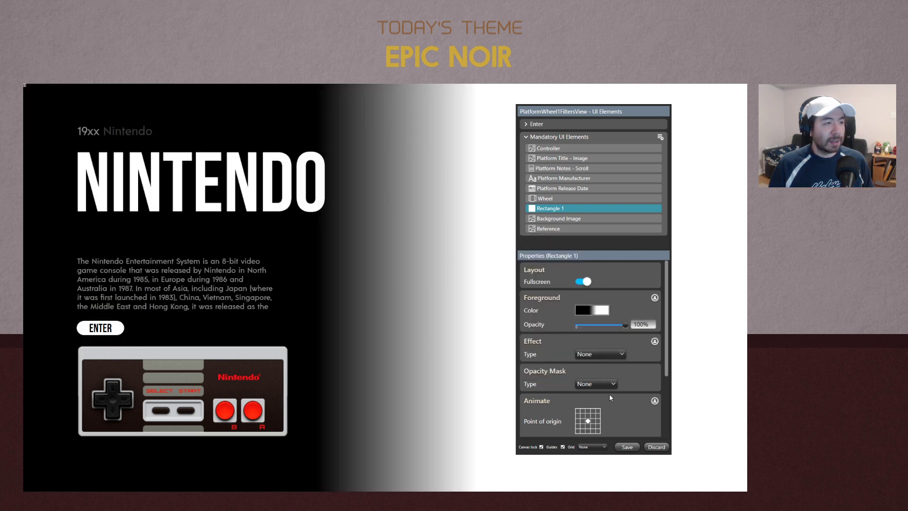
pyautogui.click(596, 309)
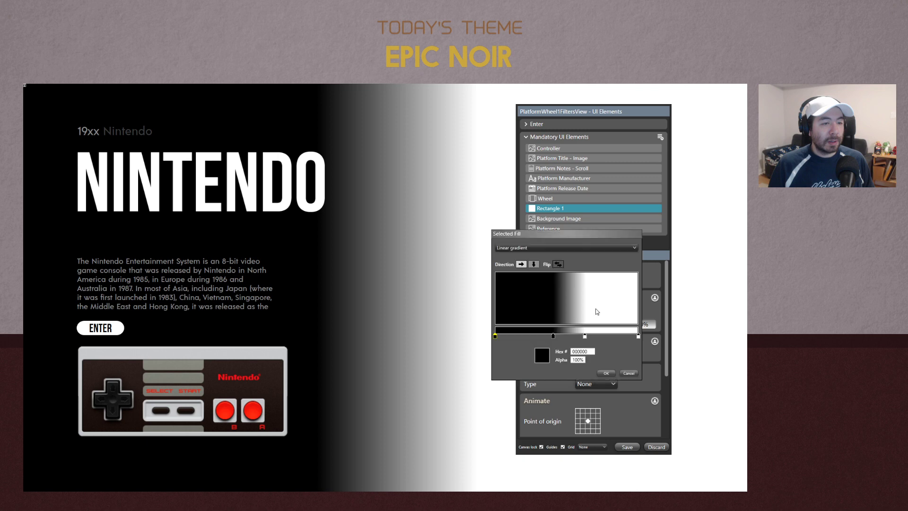
pyautogui.click(585, 336)
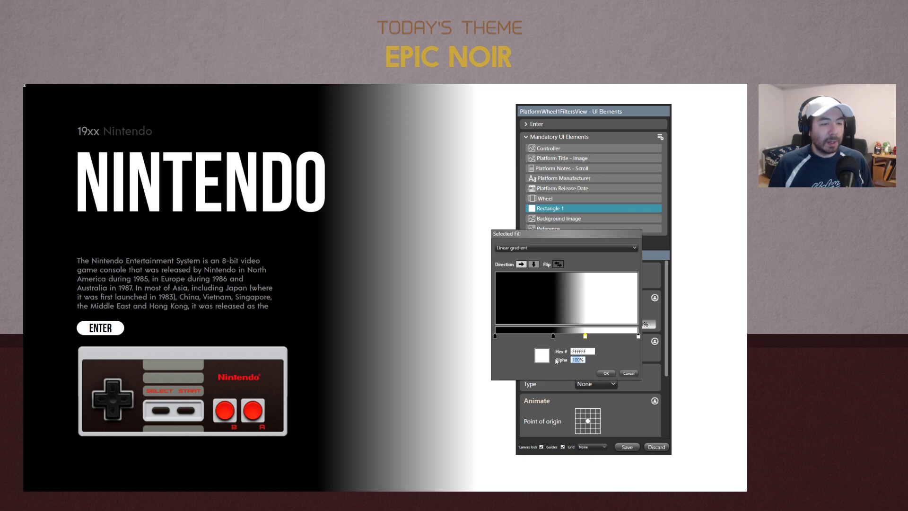
pyautogui.press('Return')
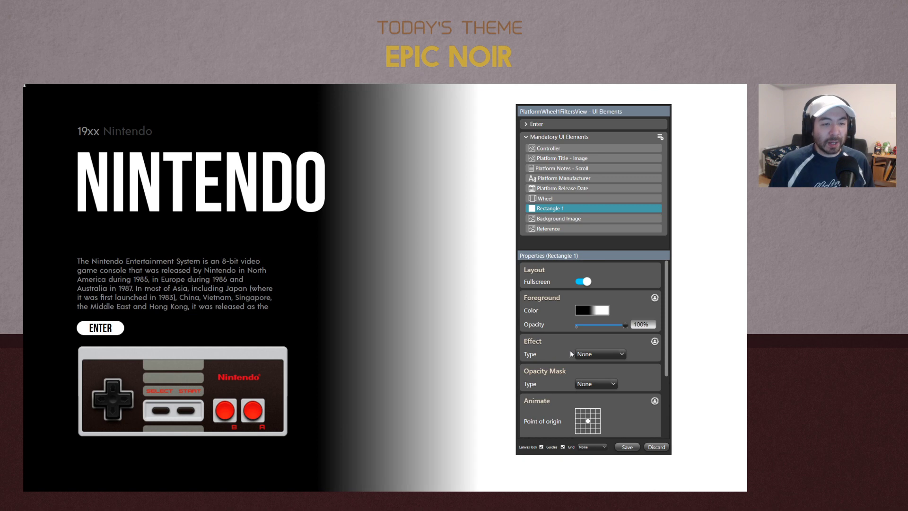
# Reopen the rectangle's gradient fill and set its third stop to black with 0% alpha
pyautogui.click(591, 309)
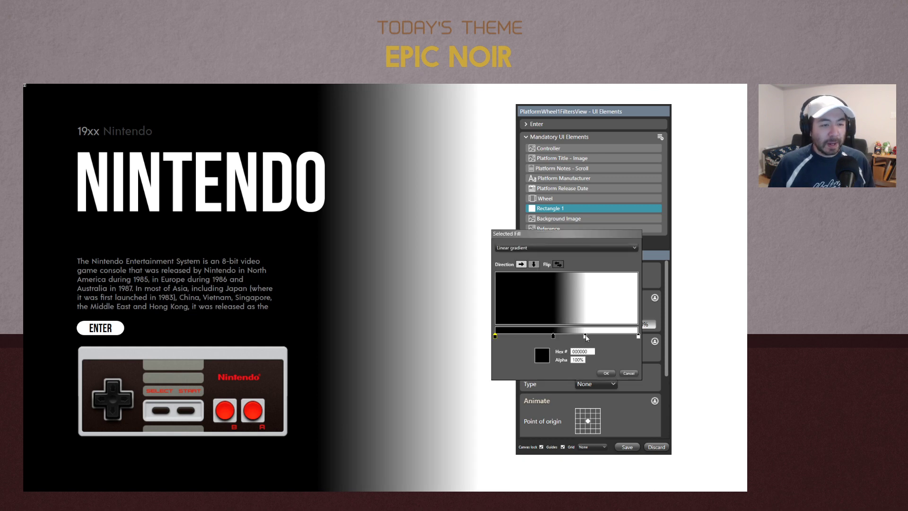
pyautogui.click(586, 336)
pyautogui.click(542, 355)
pyautogui.click(308, 238)
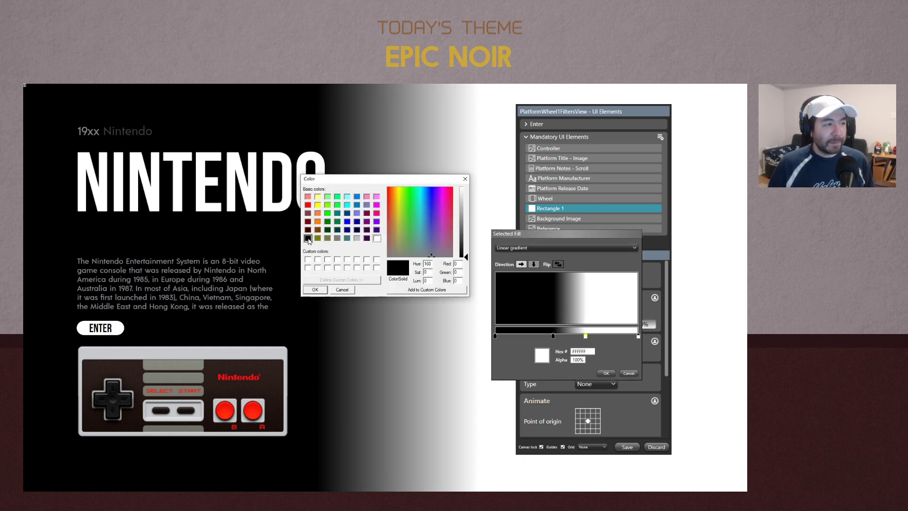
pyautogui.click(315, 290)
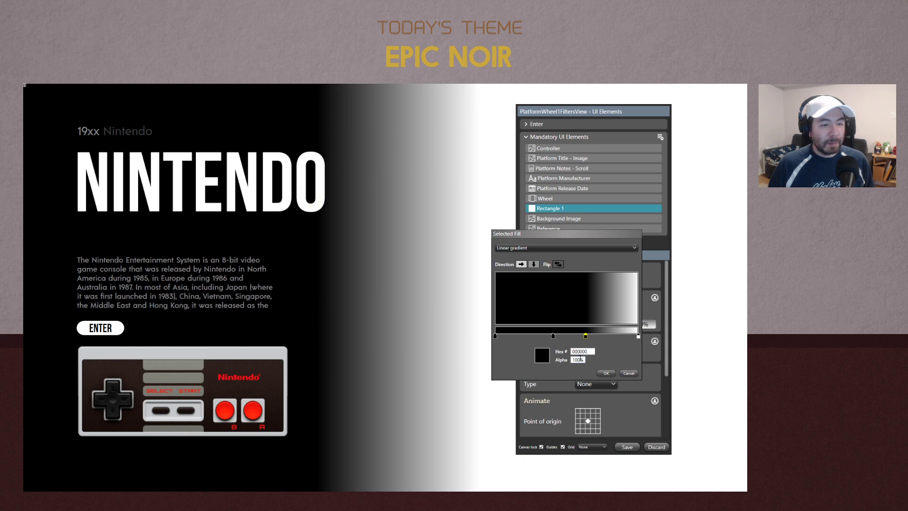
pyautogui.moveTo(583, 360); pyautogui.dragTo(554, 359)
pyautogui.write('0')
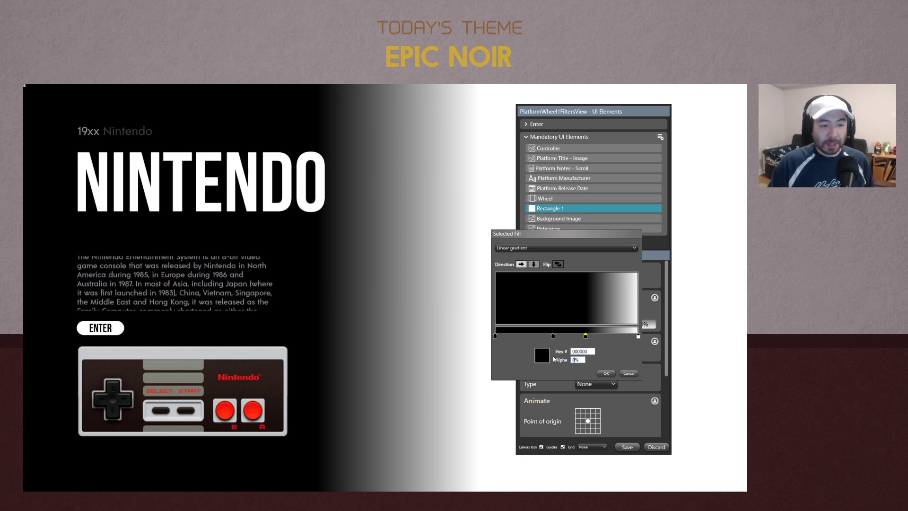
pyautogui.click(582, 351)
# Set the gradient's last stop to black with 0% alpha and apply the fill
pyautogui.click(638, 337)
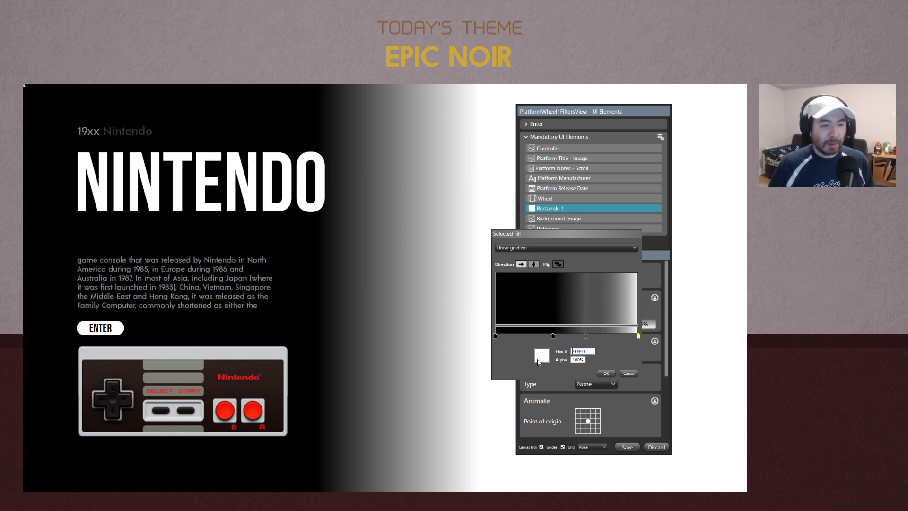
pyautogui.click(542, 355)
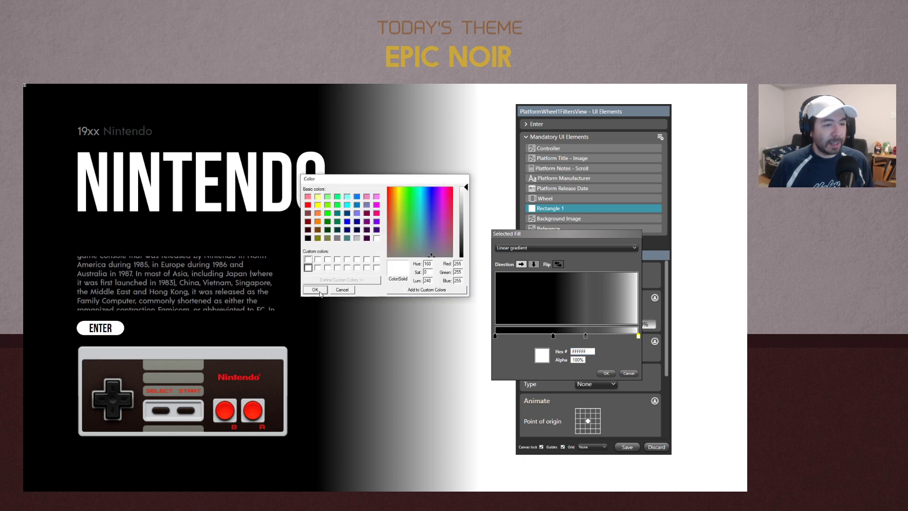
pyautogui.click(325, 289)
pyautogui.click(543, 356)
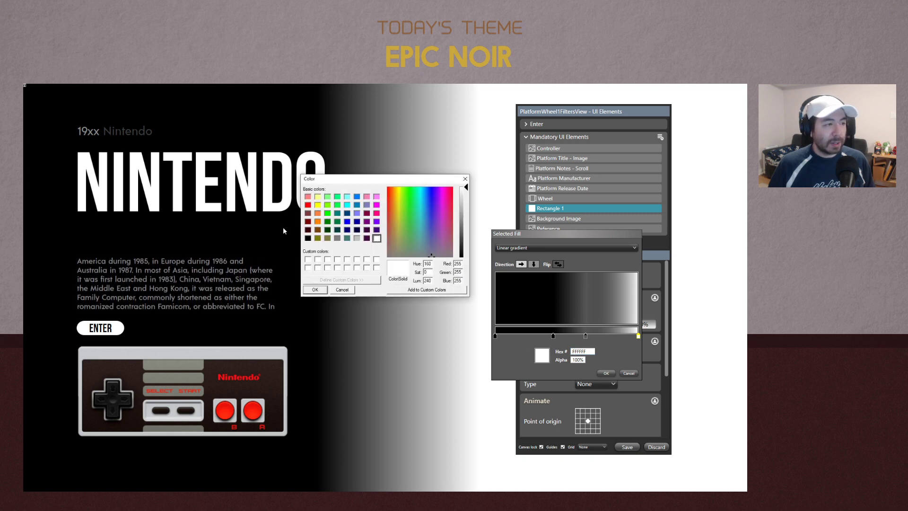
pyautogui.click(308, 238)
pyautogui.click(315, 290)
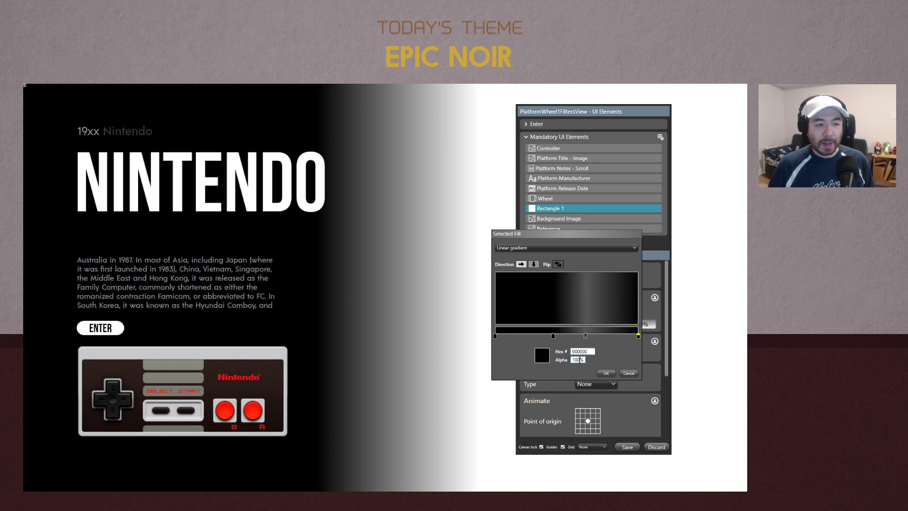
pyautogui.moveTo(584, 360); pyautogui.dragTo(548, 360)
pyautogui.write('0')
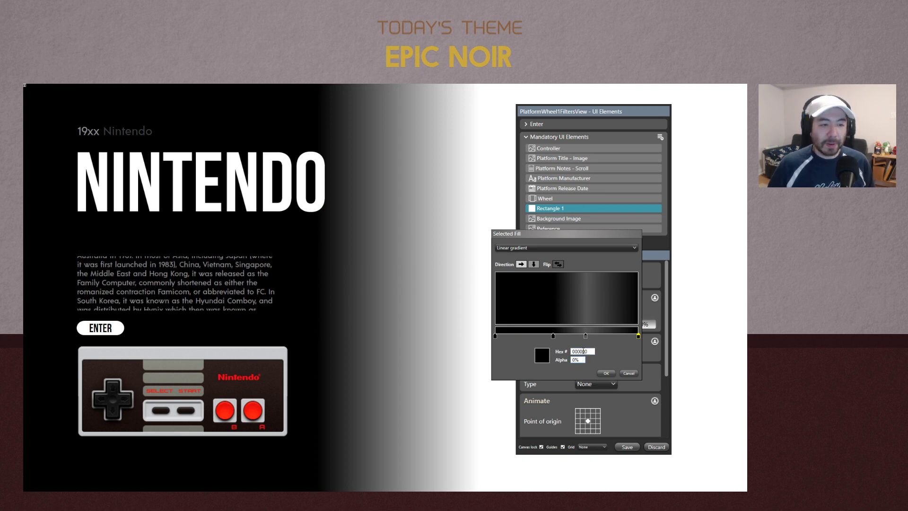
pyautogui.press('Tab')
pyautogui.click(606, 373)
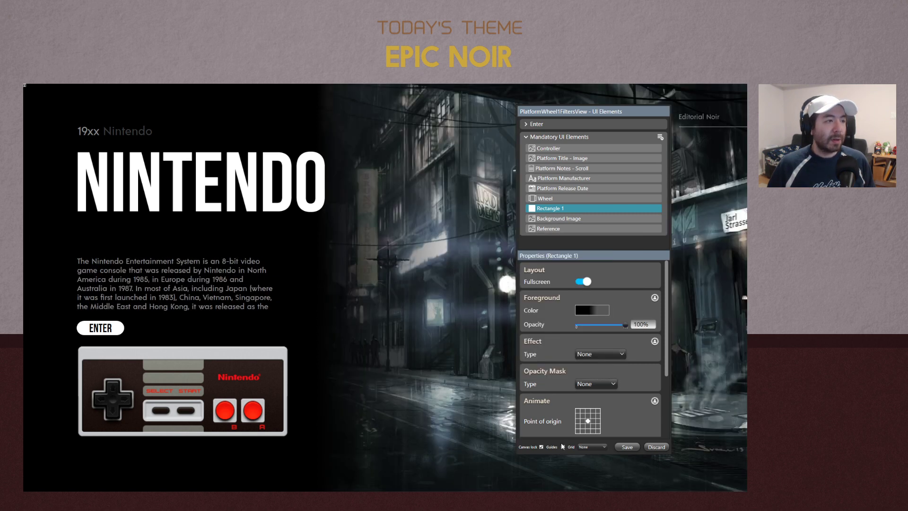
# Adjust the gradient's two inner stops so the black area reaches further right with a softer fade, and save the platform view
pyautogui.click(591, 311)
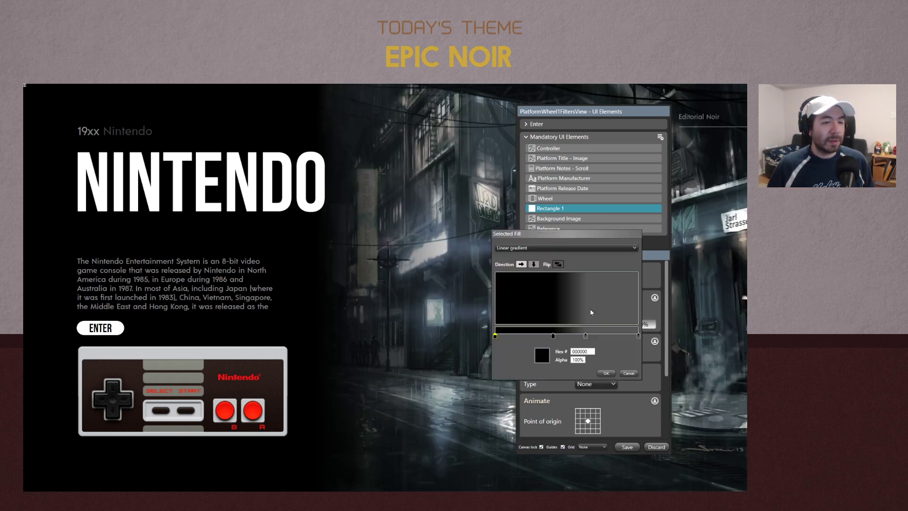
pyautogui.moveTo(586, 336)
pyautogui.mouseDown()
pyautogui.moveTo(596, 337)
pyautogui.moveTo(568, 337)
pyautogui.mouseUp()
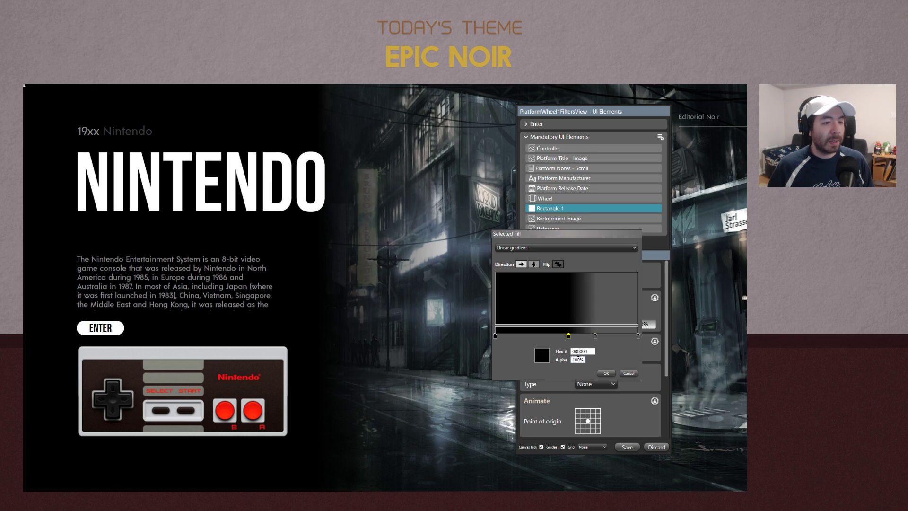
pyautogui.click(604, 374)
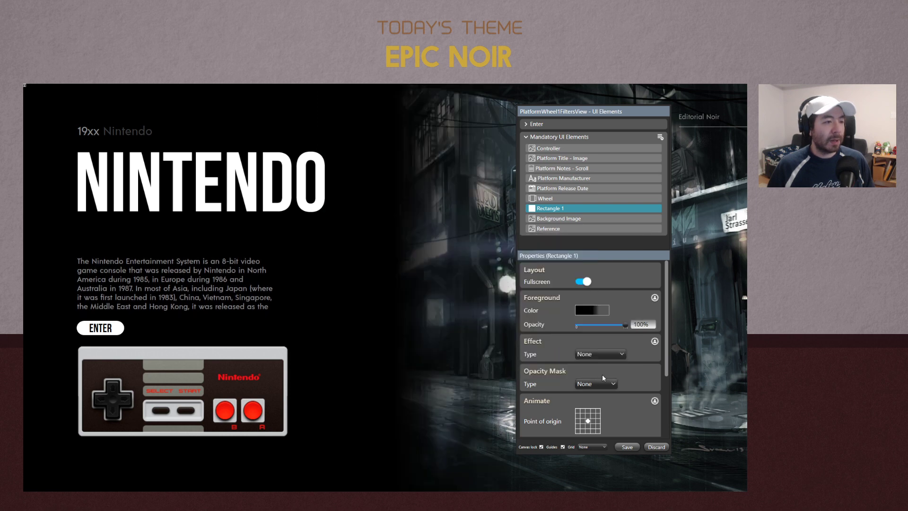
pyautogui.click(594, 311)
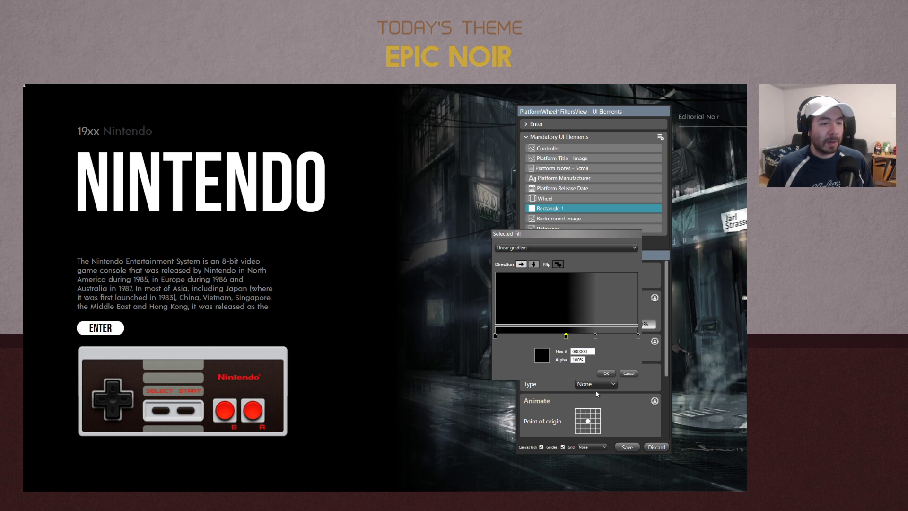
pyautogui.click(607, 373)
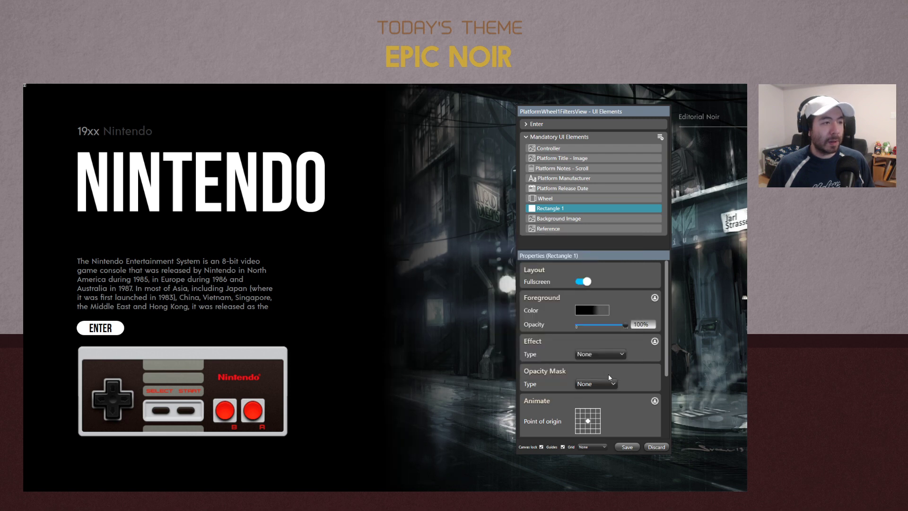
pyautogui.click(591, 309)
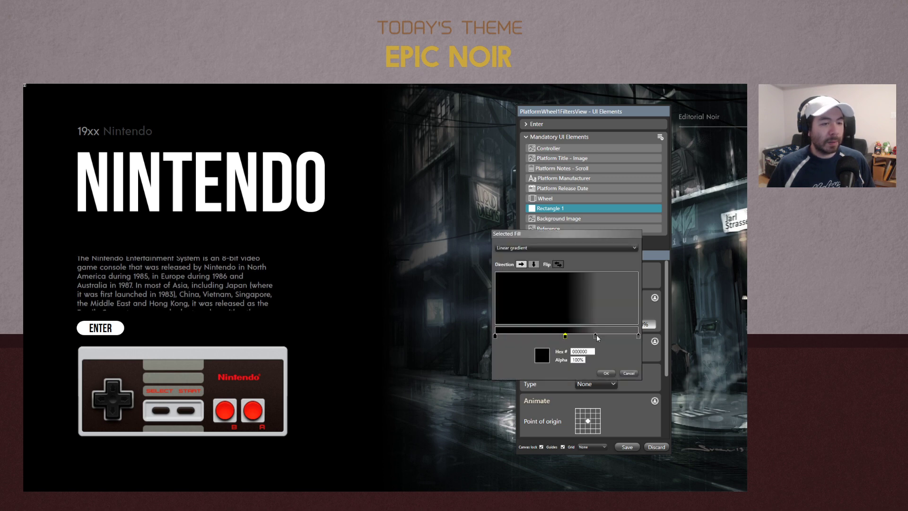
pyautogui.moveTo(597, 335); pyautogui.dragTo(606, 337)
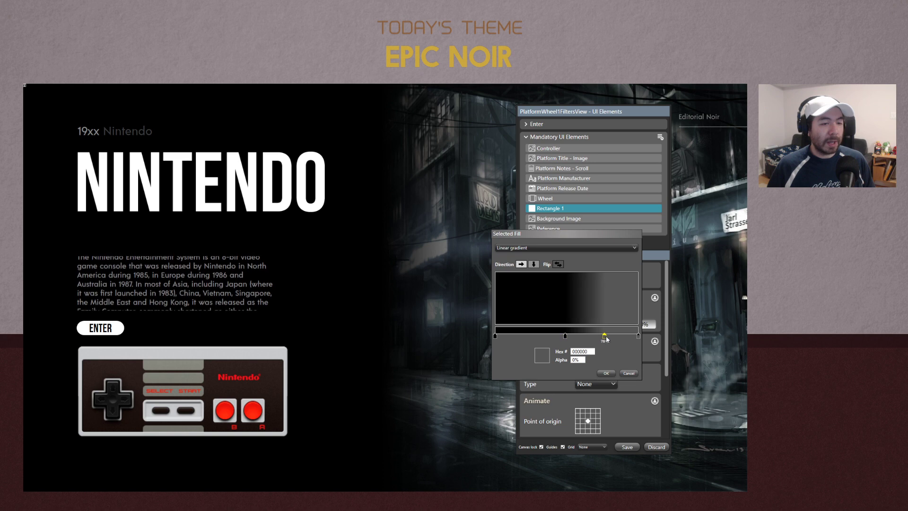
pyautogui.click(607, 373)
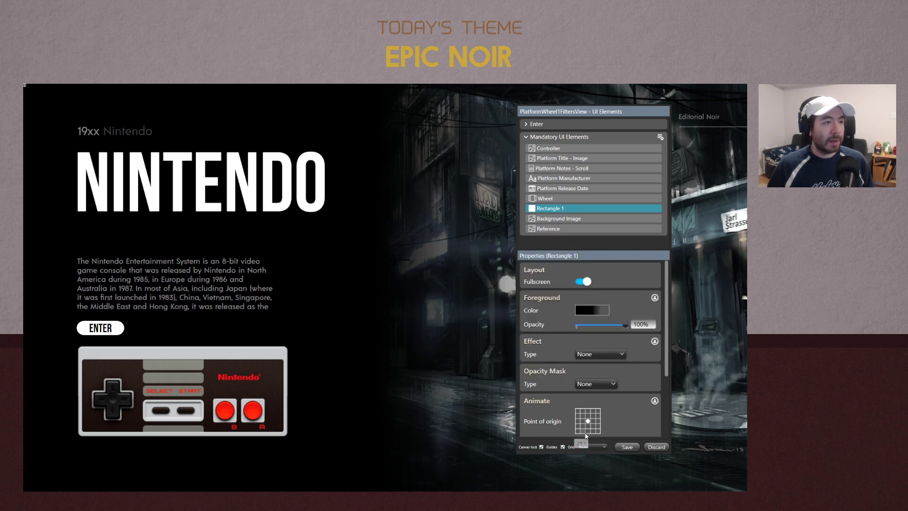
pyautogui.click(623, 448)
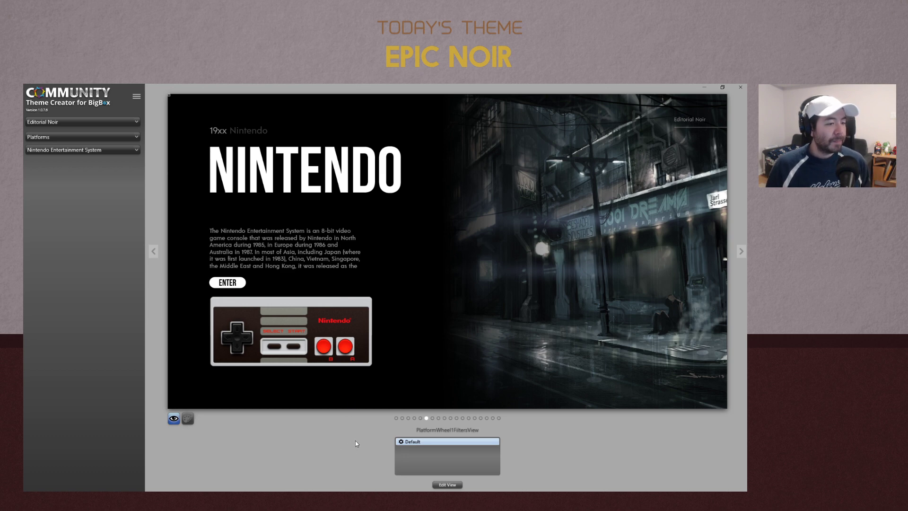
# Close the theme creator, reopen it, and look through the Editorial Noir project's Media > Backgrounds folder
pyautogui.click(741, 87)
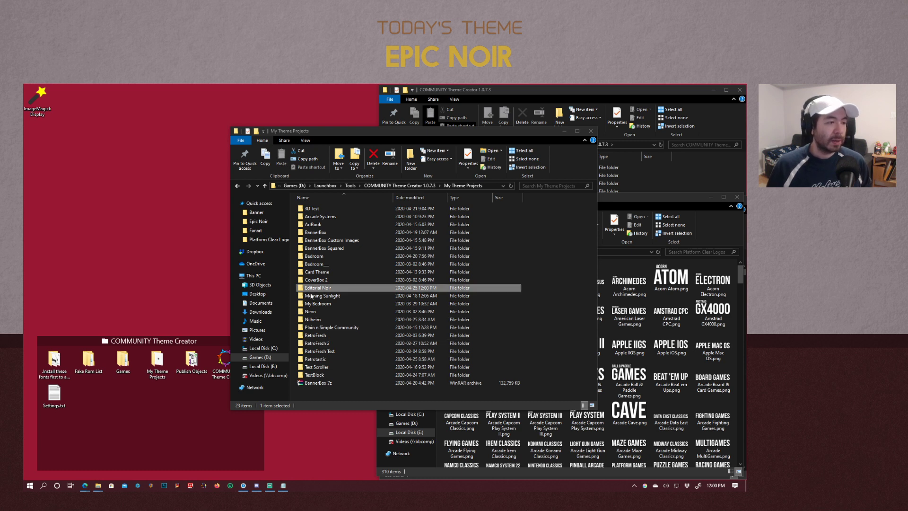
pyautogui.doubleClick(325, 290)
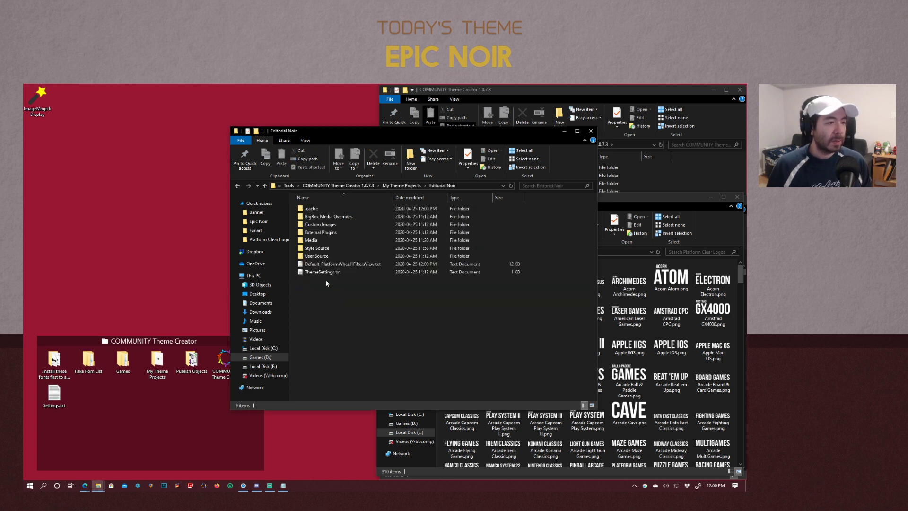
pyautogui.doubleClick(322, 241)
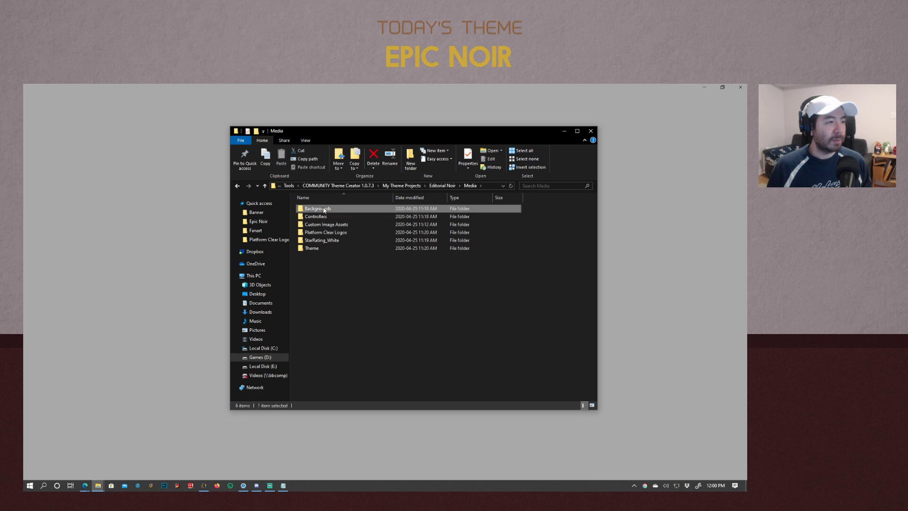
pyautogui.doubleClick(318, 208)
pyautogui.moveTo(380, 132); pyautogui.dragTo(449, 125)
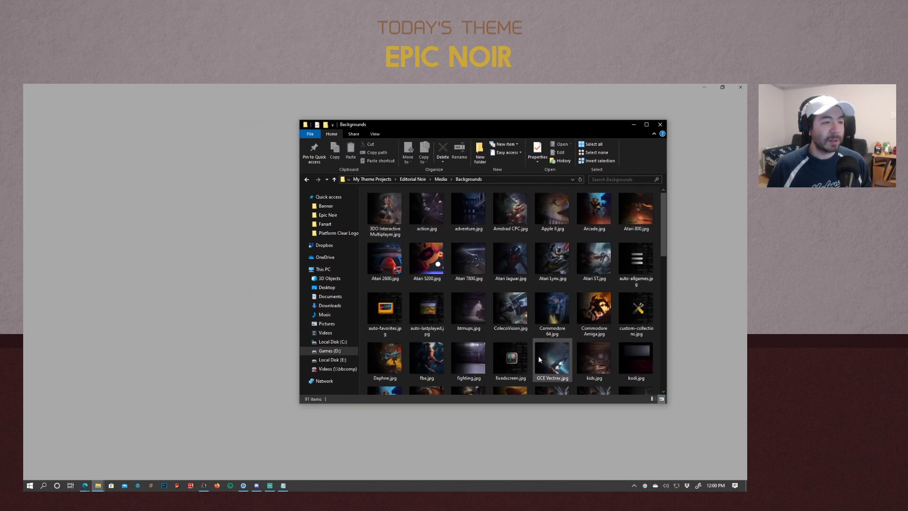
pyautogui.scroll(-8, 544, 358)
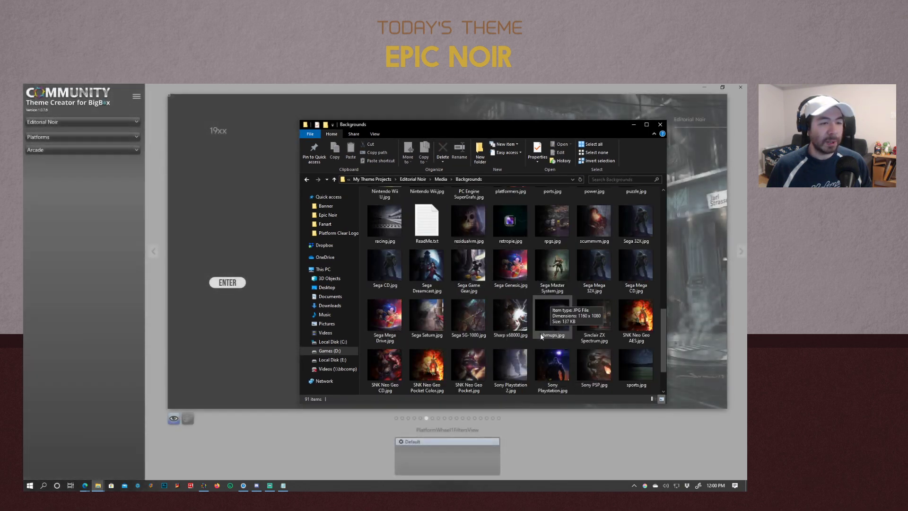
# Return to the theme creator and preview the platform view with Atari 2600, Atari 7800 and ColecoVision
pyautogui.click(148, 121)
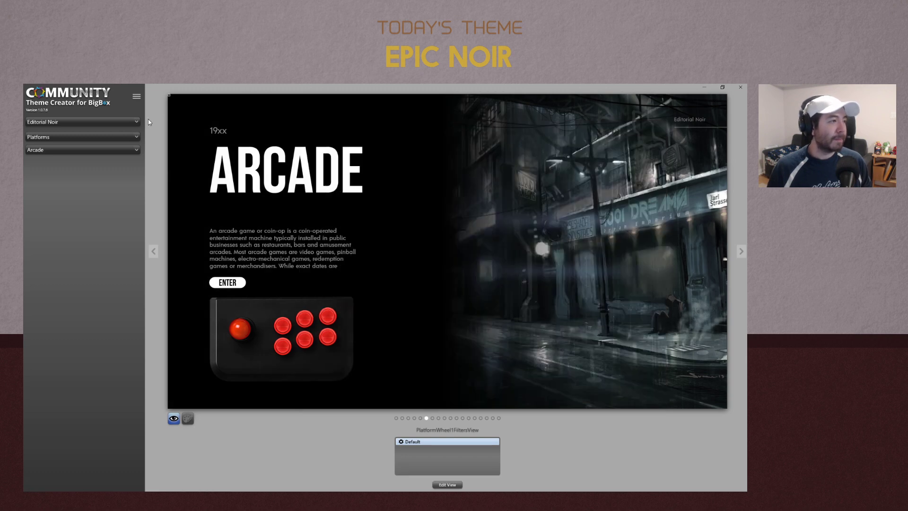
pyautogui.click(66, 152)
pyautogui.click(52, 168)
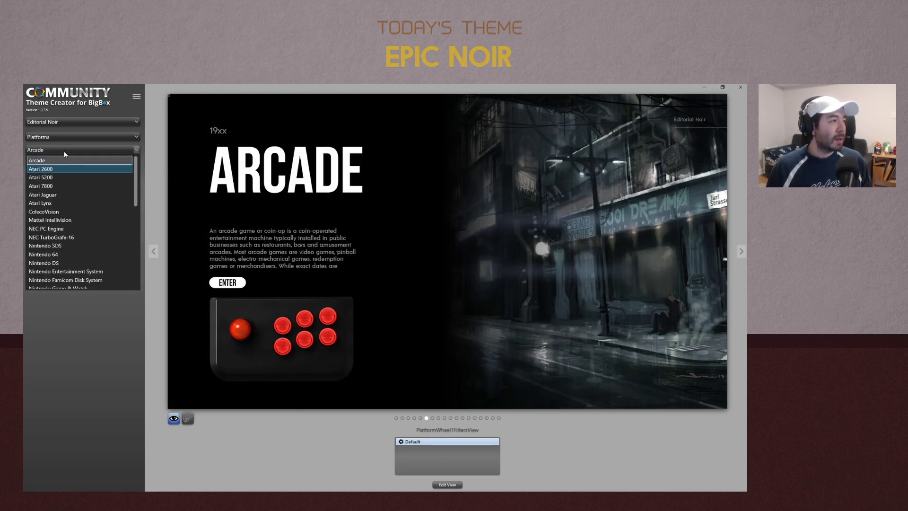
pyautogui.click(64, 152)
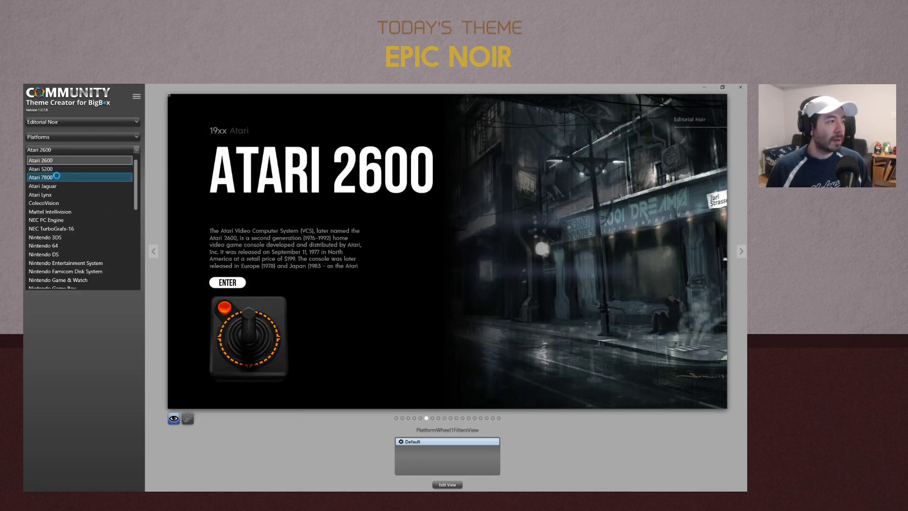
pyautogui.click(57, 176)
pyautogui.click(65, 151)
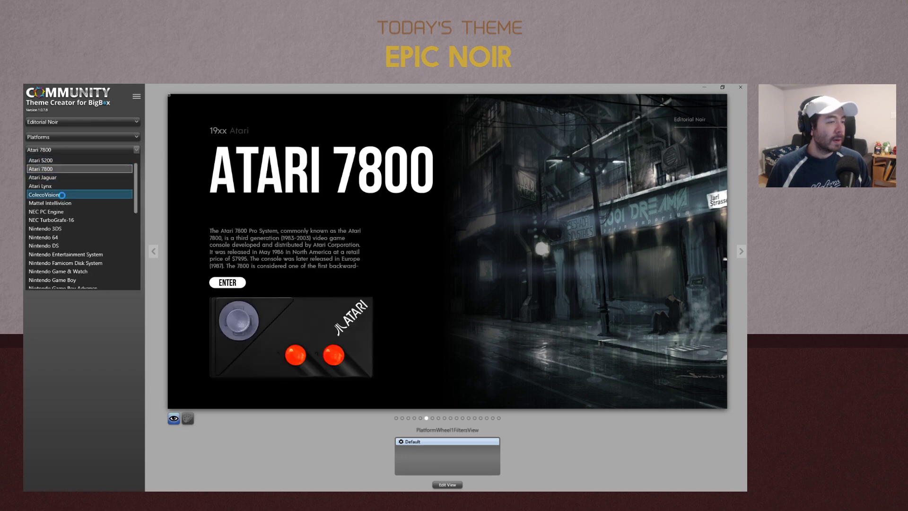
pyautogui.click(60, 194)
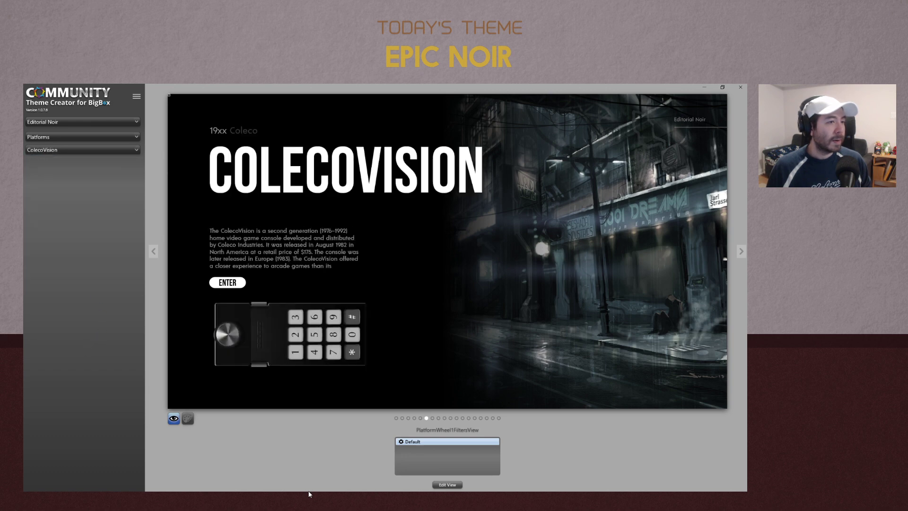
# Open PlatformWheel1FiltersView for editing and review the Background Image element's alignment, stretch and image source settings
pyautogui.click(448, 485)
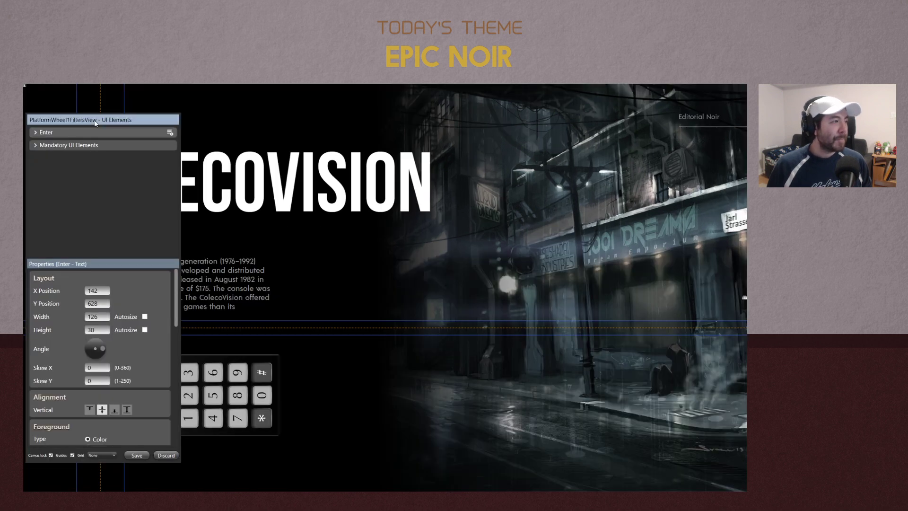
pyautogui.moveTo(71, 120); pyautogui.dragTo(114, 122)
pyautogui.click(76, 147)
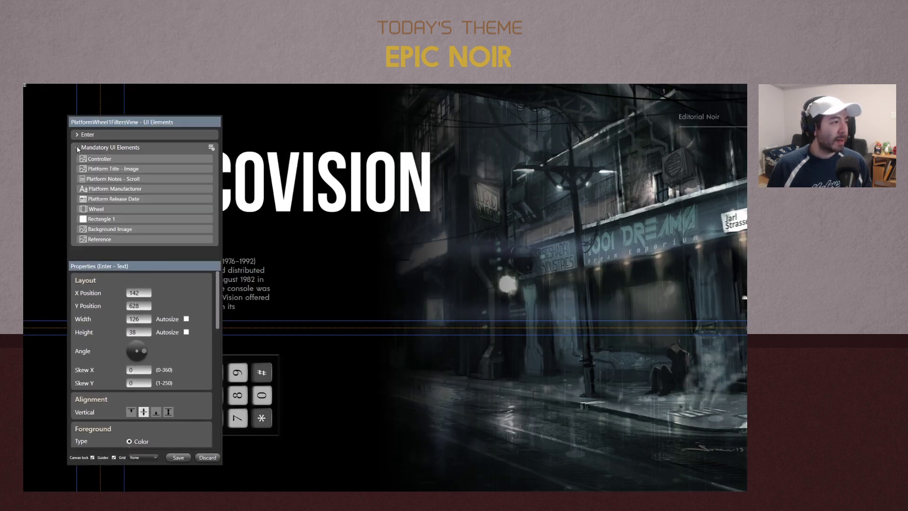
pyautogui.click(118, 230)
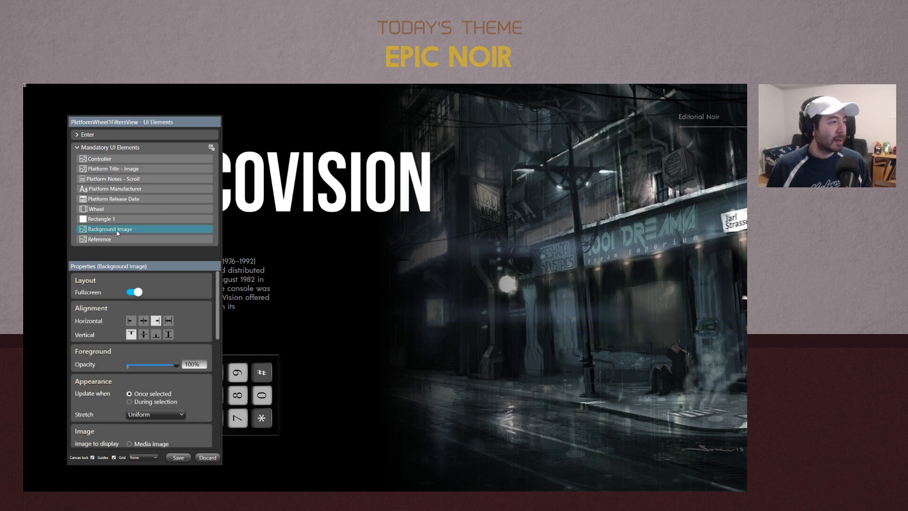
pyautogui.scroll(-1, 195, 366)
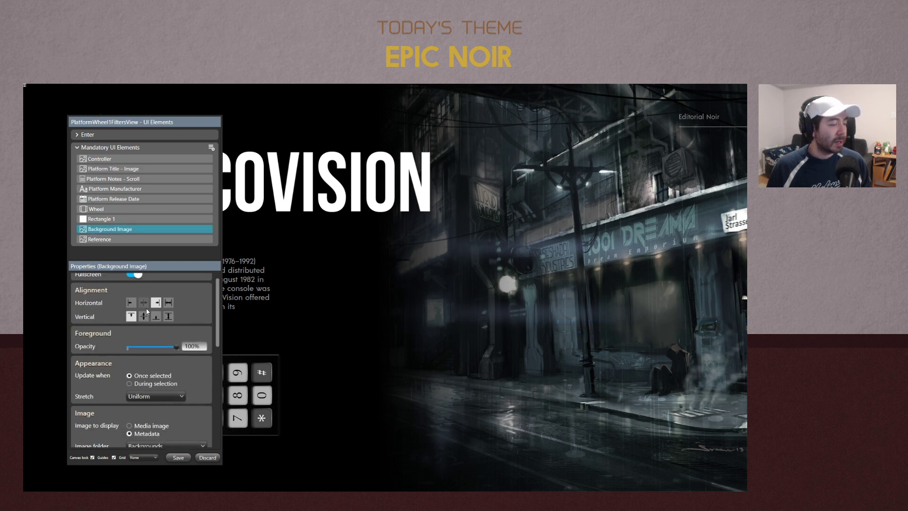
pyautogui.scroll(-5, 214, 371)
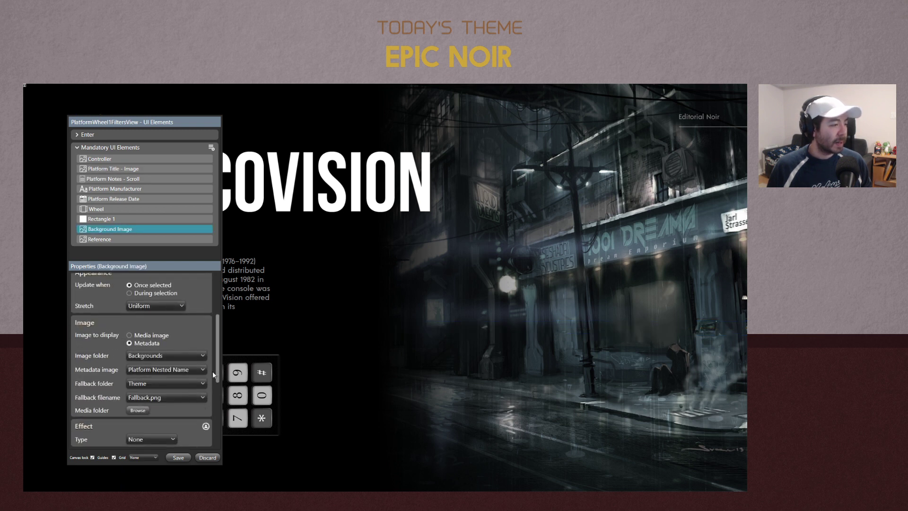
pyautogui.scroll(6, 212, 371)
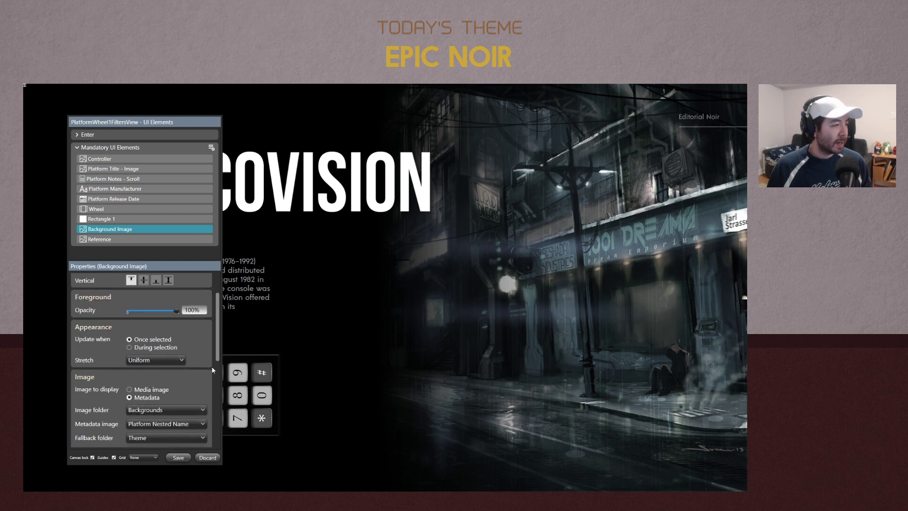
# Add a new image element to the Mandatory UI Elements group
pyautogui.click(211, 147)
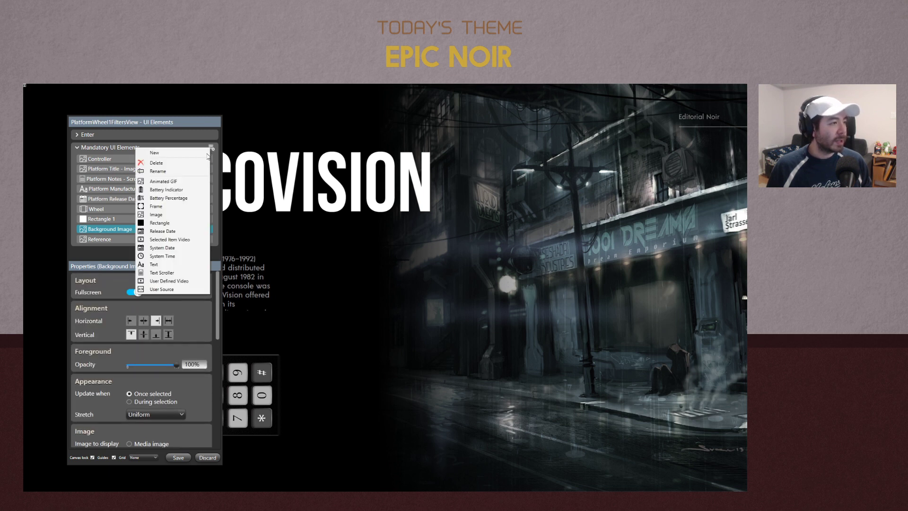
pyautogui.click(156, 214)
pyautogui.scroll(-3, 211, 363)
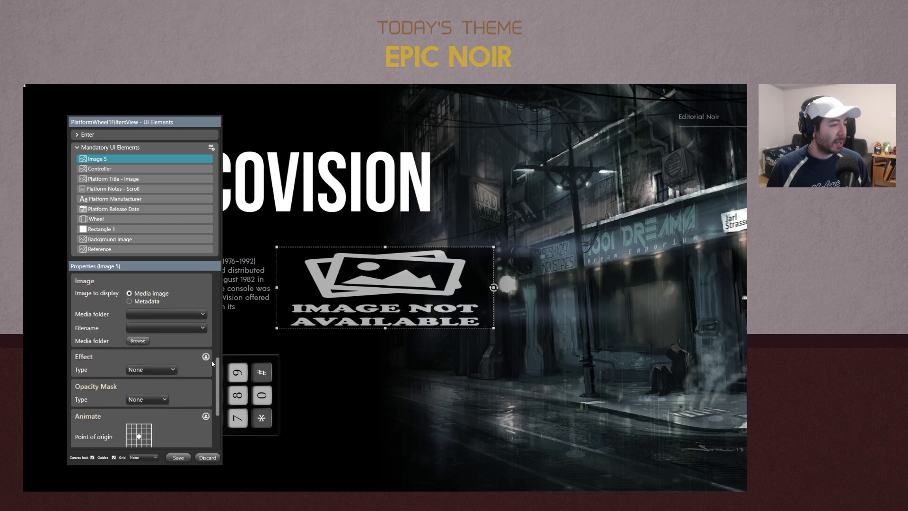
# Make Image 5 display metadata, with Platform Nested Name as the metadata image and Backgrounds as the image folder
pyautogui.click(143, 300)
pyautogui.click(152, 314)
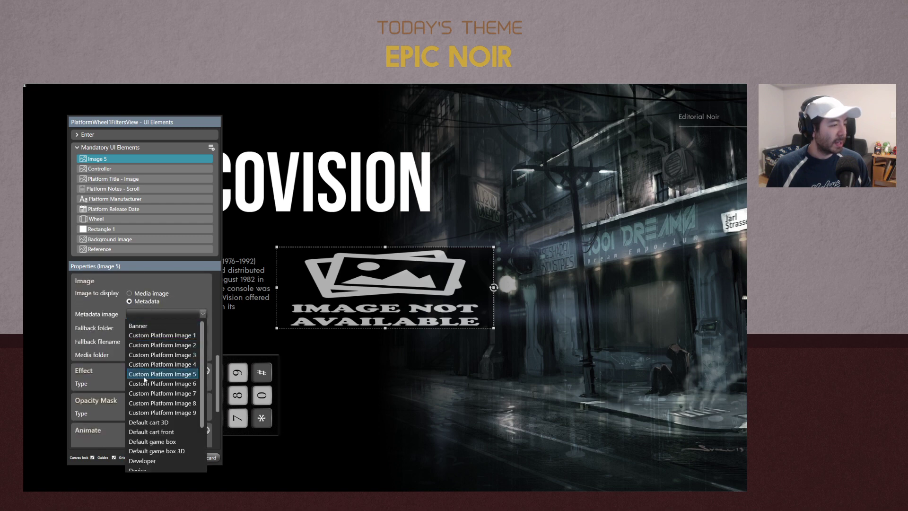
pyautogui.scroll(-2, 155, 402)
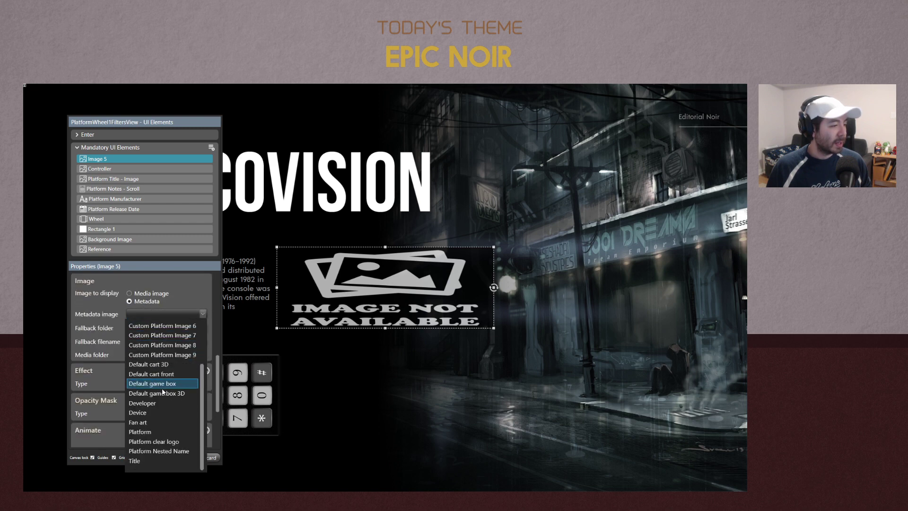
pyautogui.click(158, 452)
pyautogui.click(154, 315)
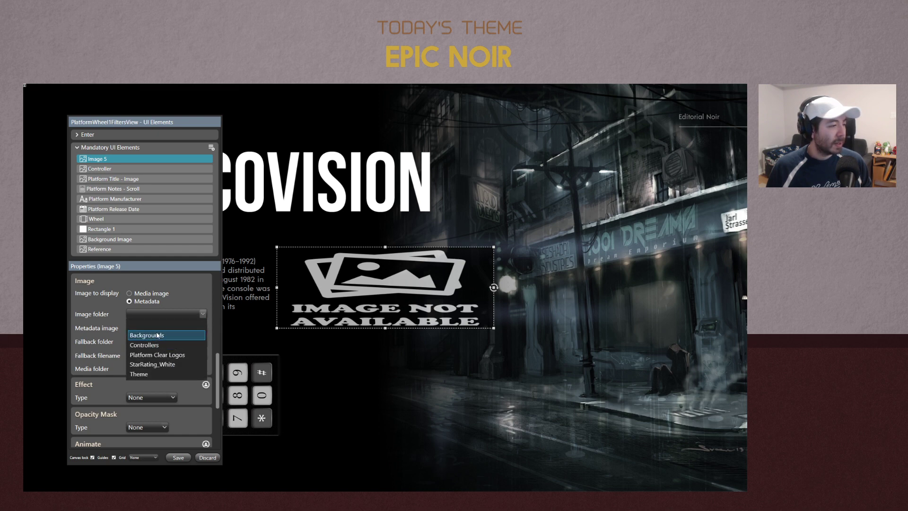
pyautogui.click(157, 335)
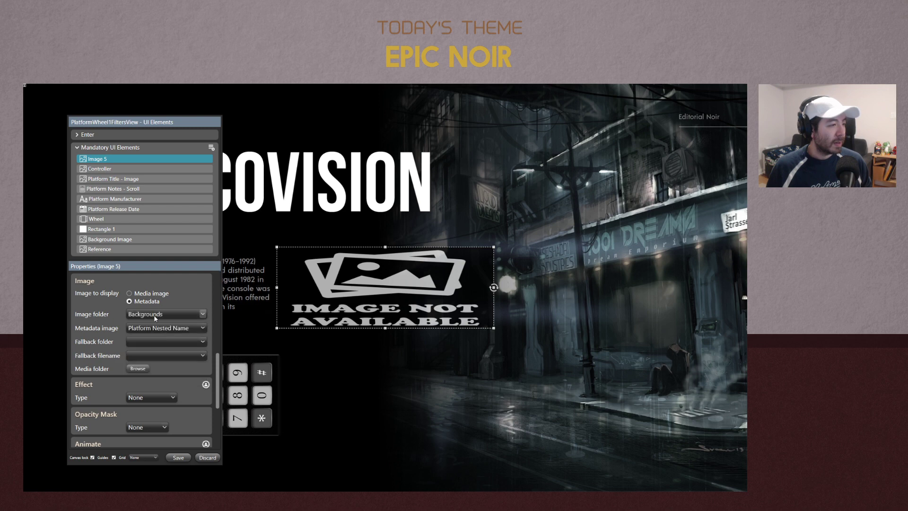
# Try the Controllers and Platform Clear Logos image folders for Image 5, returning to Backgrounds each time
pyautogui.click(154, 315)
pyautogui.click(157, 344)
pyautogui.click(154, 316)
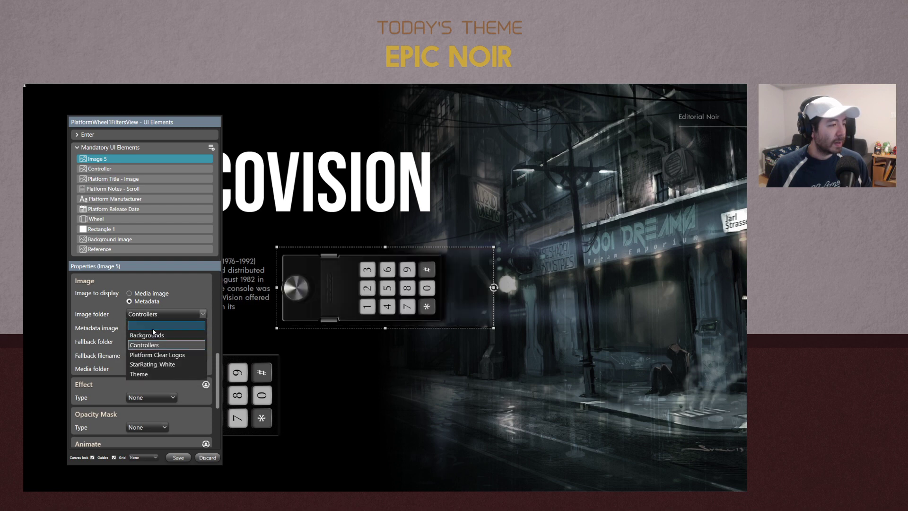
pyautogui.click(156, 335)
pyautogui.click(155, 318)
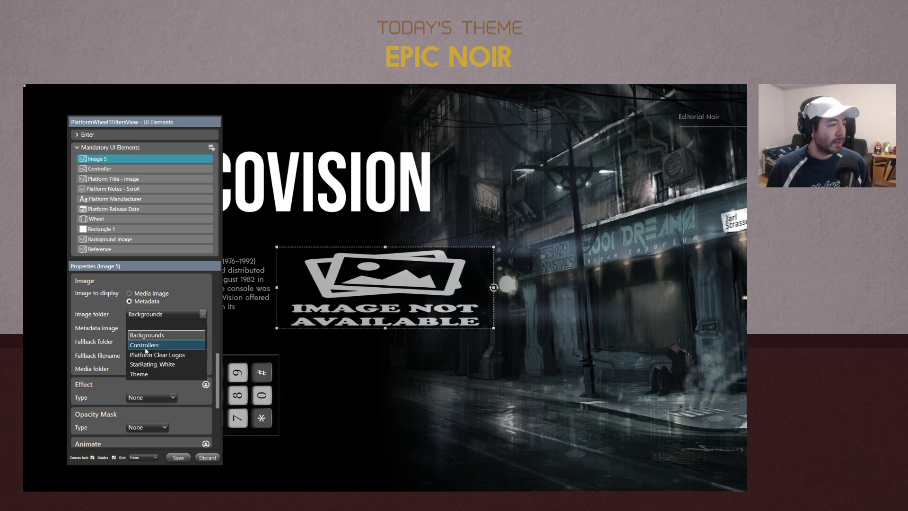
pyautogui.click(150, 355)
pyautogui.click(160, 316)
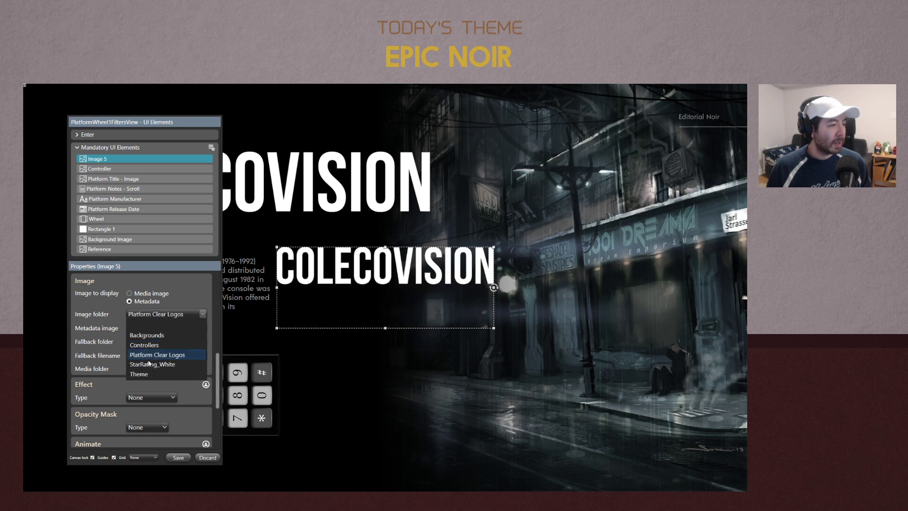
pyautogui.click(152, 337)
pyautogui.click(155, 318)
pyautogui.click(194, 335)
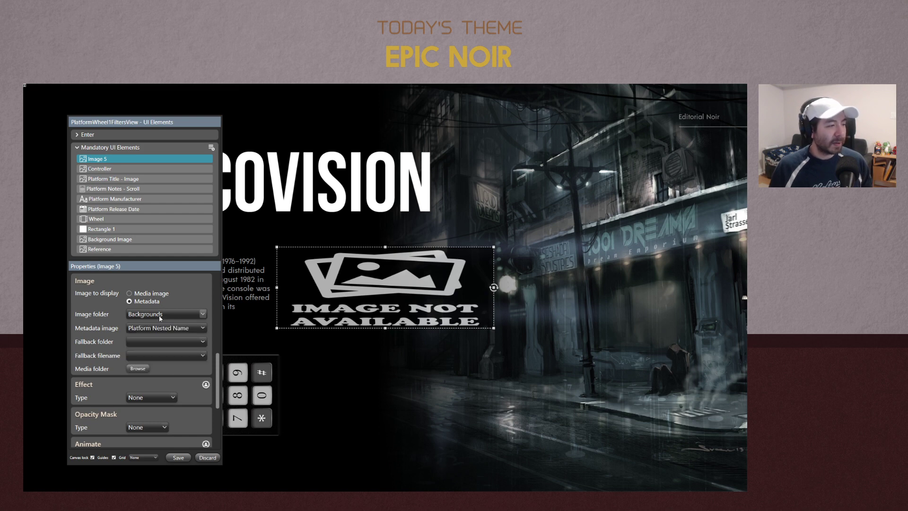
# Close the PlatformWheel1FiltersView editor and save its changes
pyautogui.hotkey('alt', 'Tab')
pyautogui.click(166, 244)
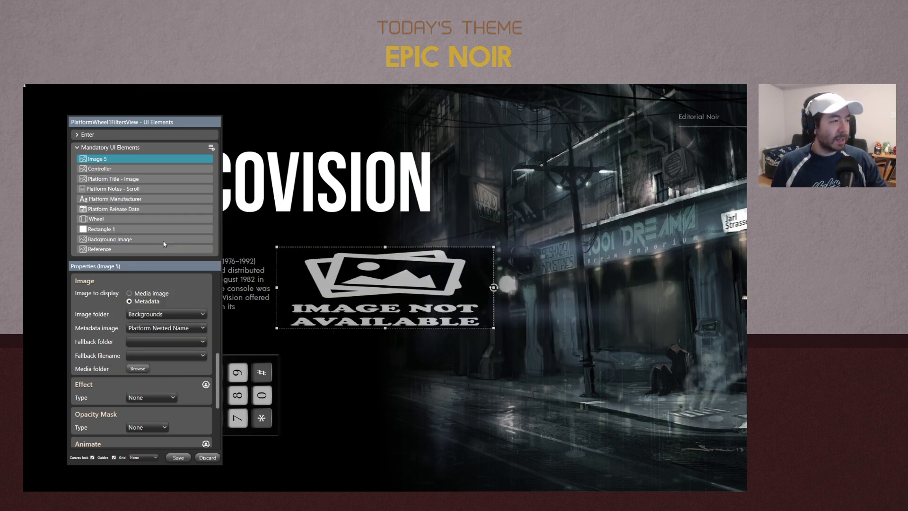
pyautogui.click(207, 458)
pyautogui.click(408, 311)
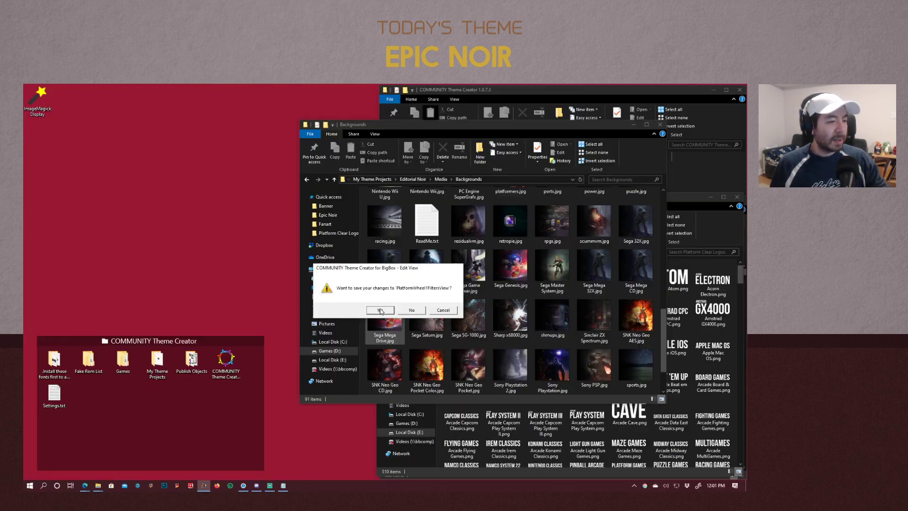
# Switch to File Explorer and rename the Backgrounds folder in the Editorial Noir project's Media folder as Background
pyautogui.hotkey('alt', 'Tab')
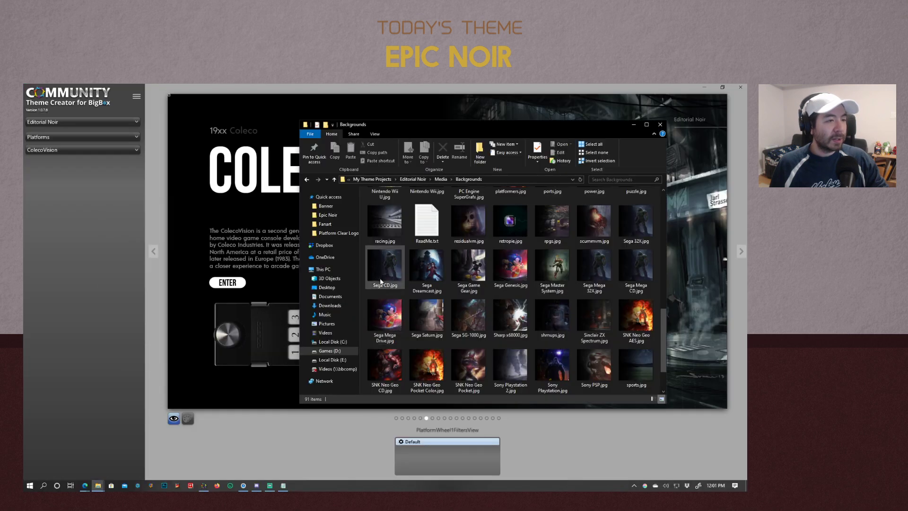
pyautogui.click(440, 180)
pyautogui.click(394, 203)
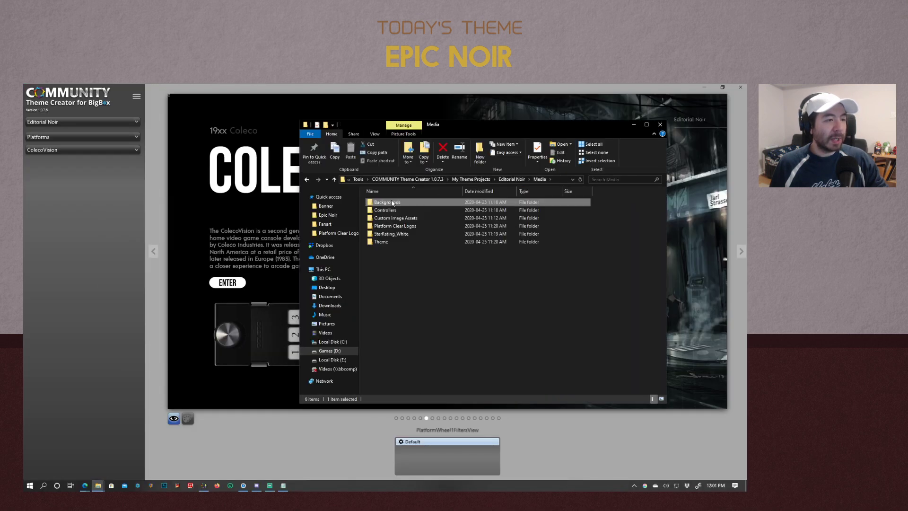
pyautogui.click(401, 203)
pyautogui.press('BackSpace')
pyautogui.click(471, 320)
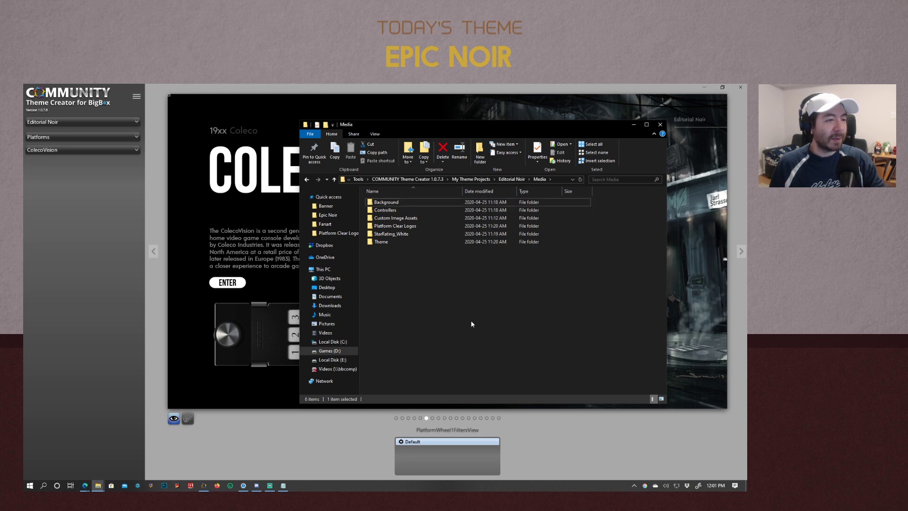
# Reopen PlatformWheel1FiltersView for editing and set Image 5's metadata image to Platform, with the image folder left blank
pyautogui.click(193, 108)
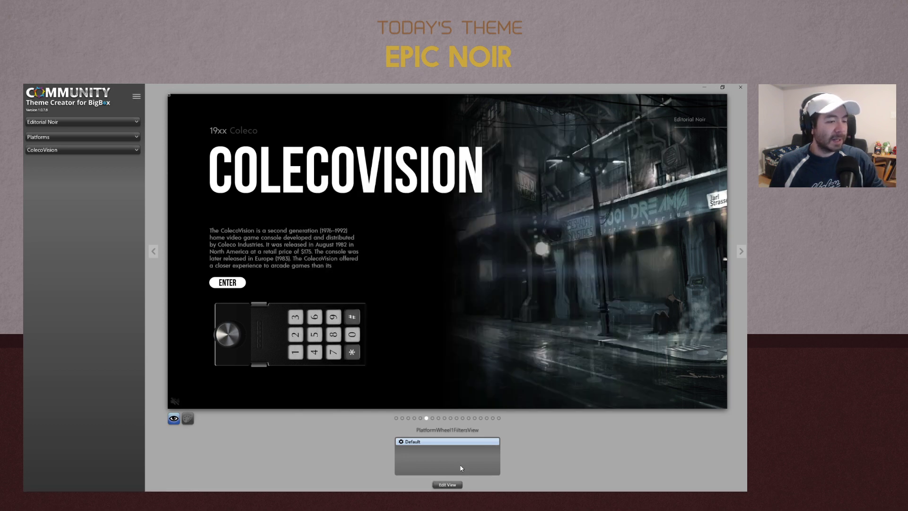
pyautogui.click(448, 484)
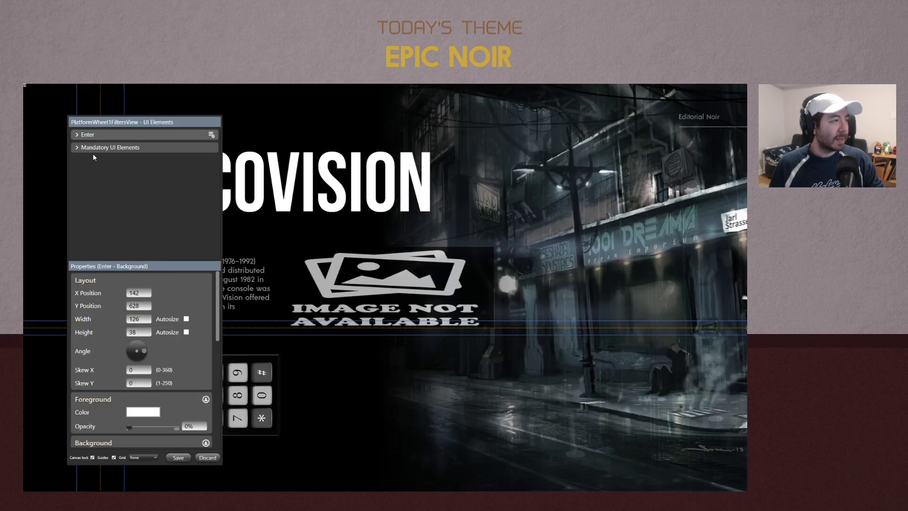
pyautogui.click(79, 146)
pyautogui.click(97, 159)
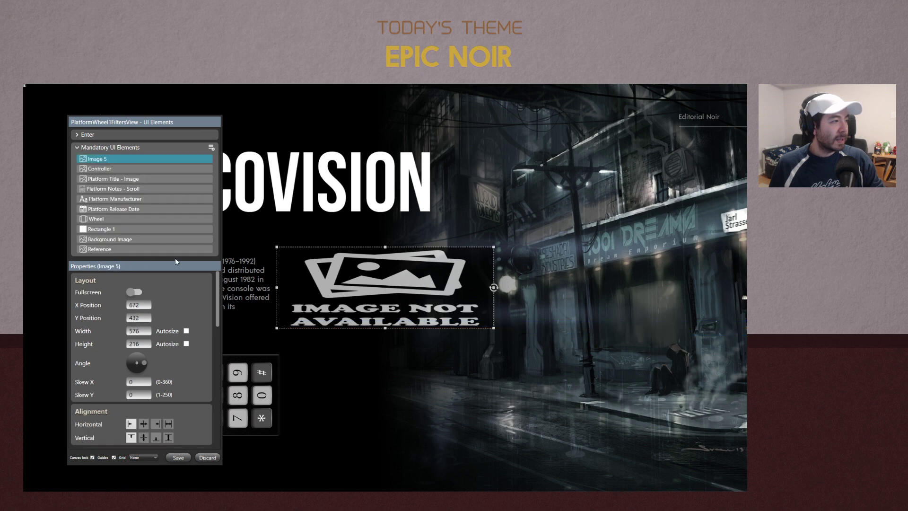
pyautogui.scroll(-5, 208, 379)
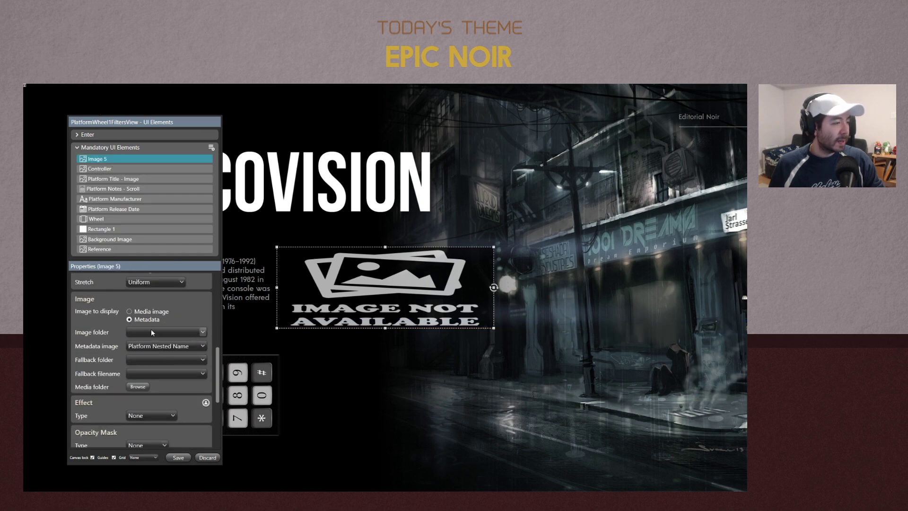
pyautogui.click(150, 330)
pyautogui.click(143, 352)
pyautogui.click(154, 345)
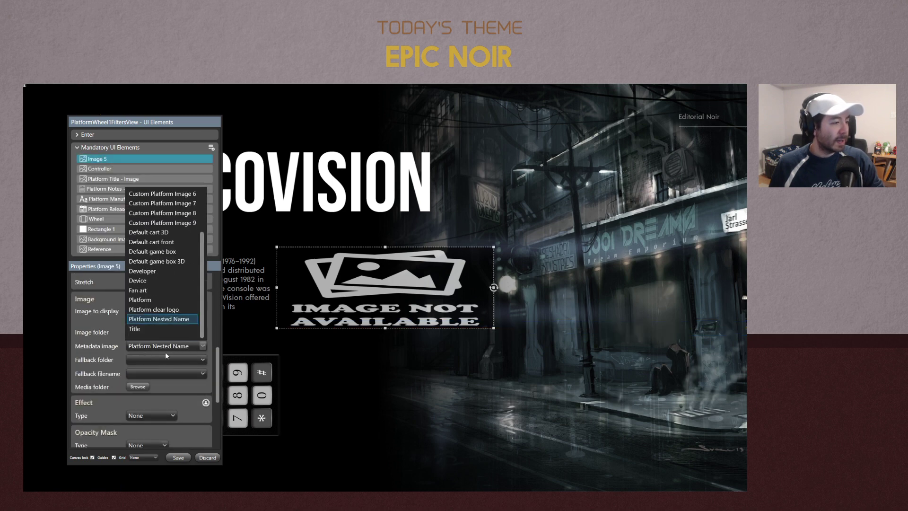
pyautogui.click(140, 299)
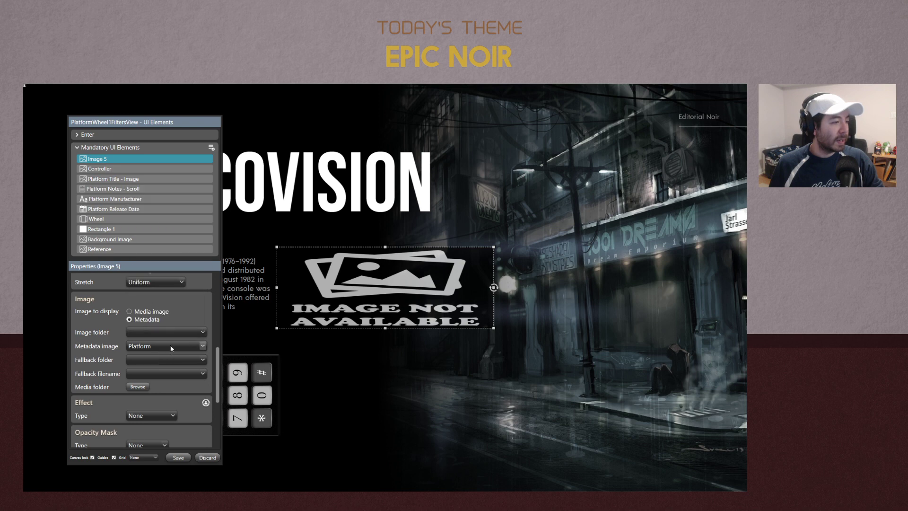
pyautogui.click(164, 346)
pyautogui.click(211, 347)
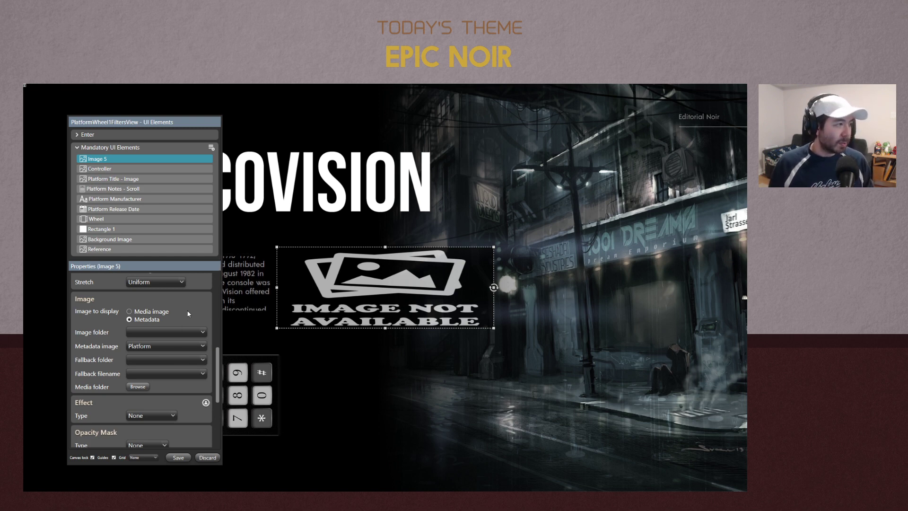
pyautogui.rightClick(143, 159)
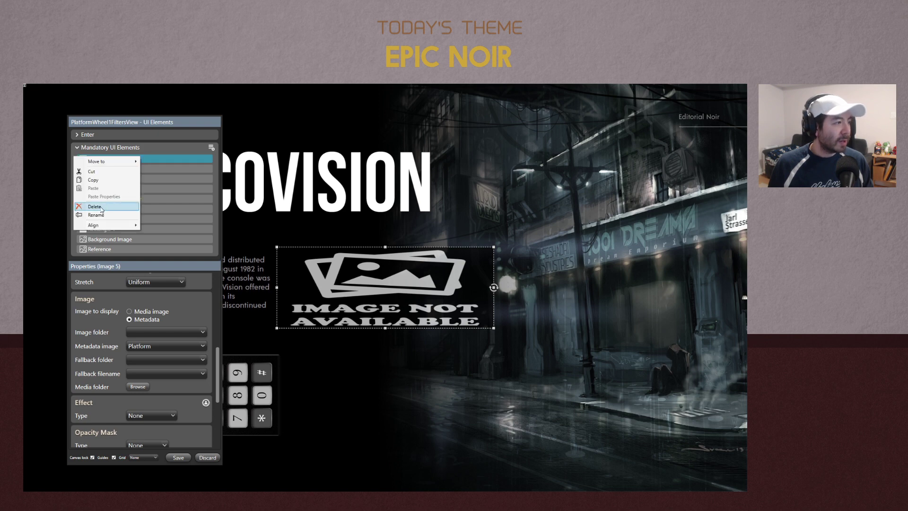
pyautogui.click(206, 317)
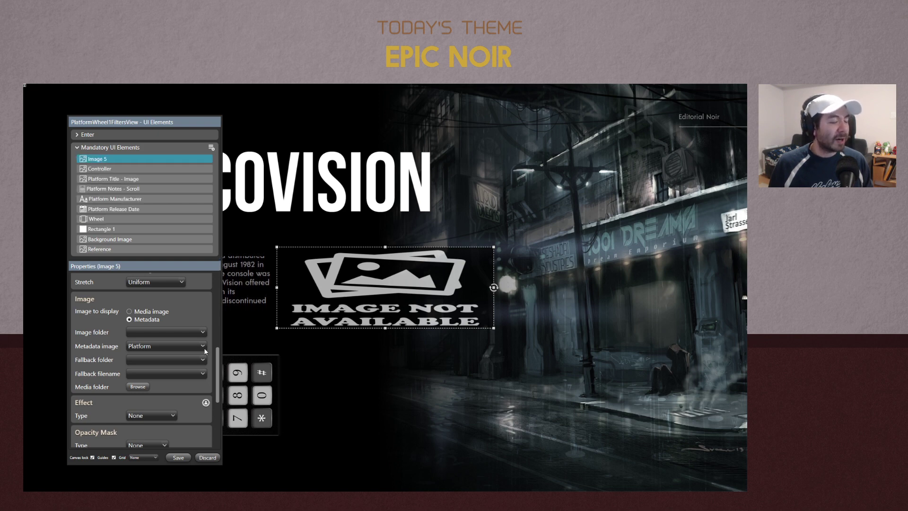
# Close the view editor, saving the changes, and minimize the theme creator window
pyautogui.click(208, 457)
pyautogui.click(386, 312)
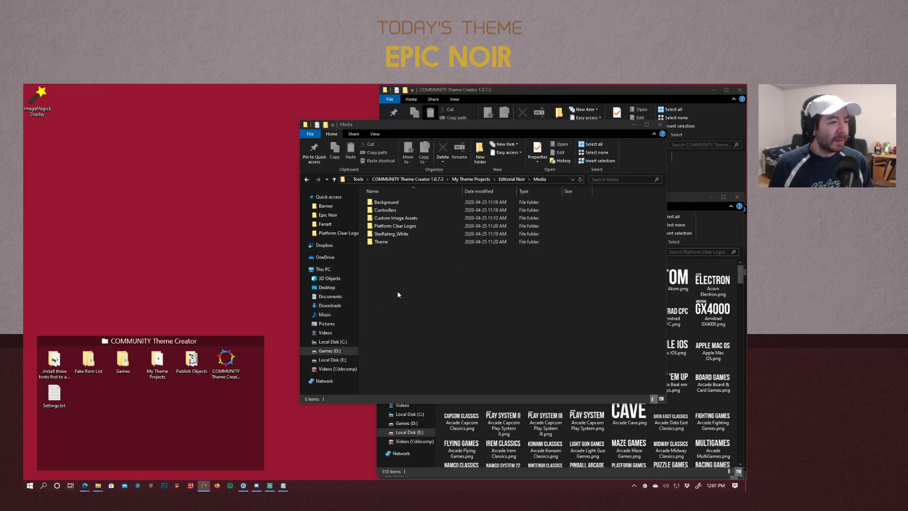
pyautogui.click(704, 87)
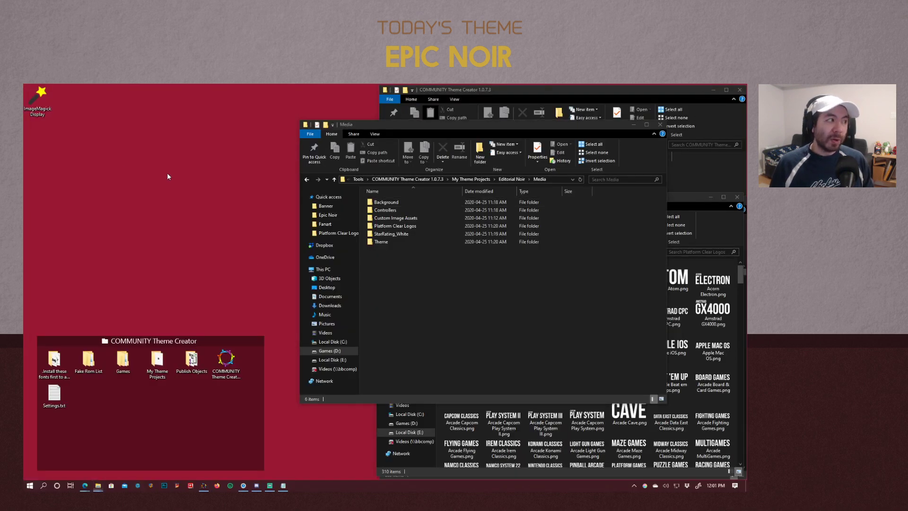
# Switch to File Explorer and cut all the files in the Editorial Noir project's Background media folder
pyautogui.moveTo(443, 127); pyautogui.dragTo(347, 116)
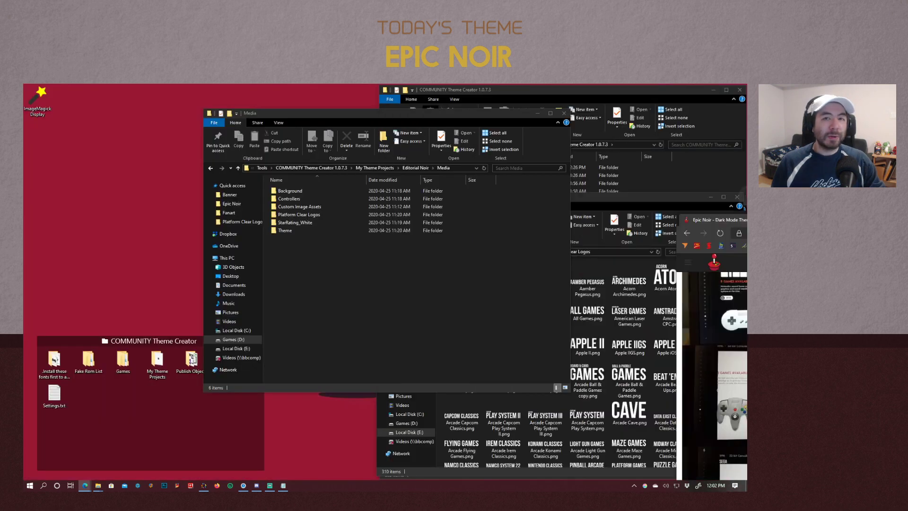
pyautogui.moveTo(729, 214); pyautogui.dragTo(747, 214)
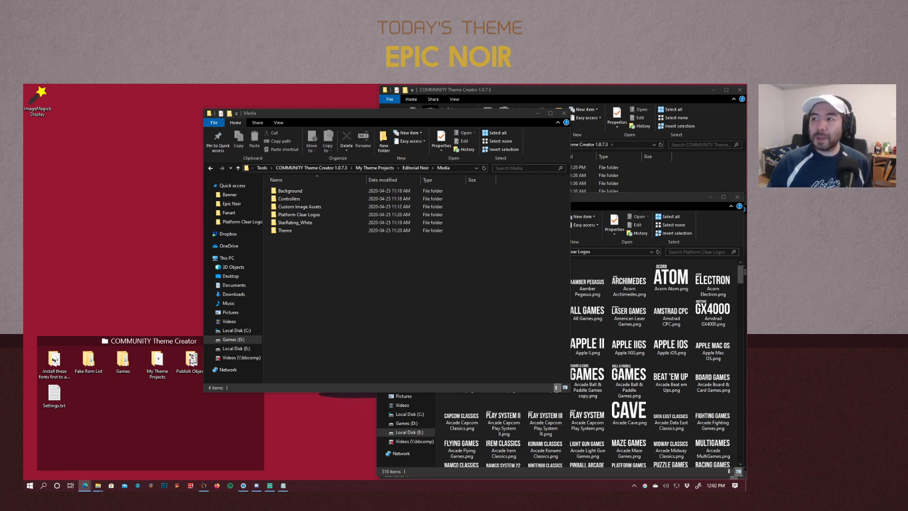
pyautogui.hotkey('alt', 'Tab')
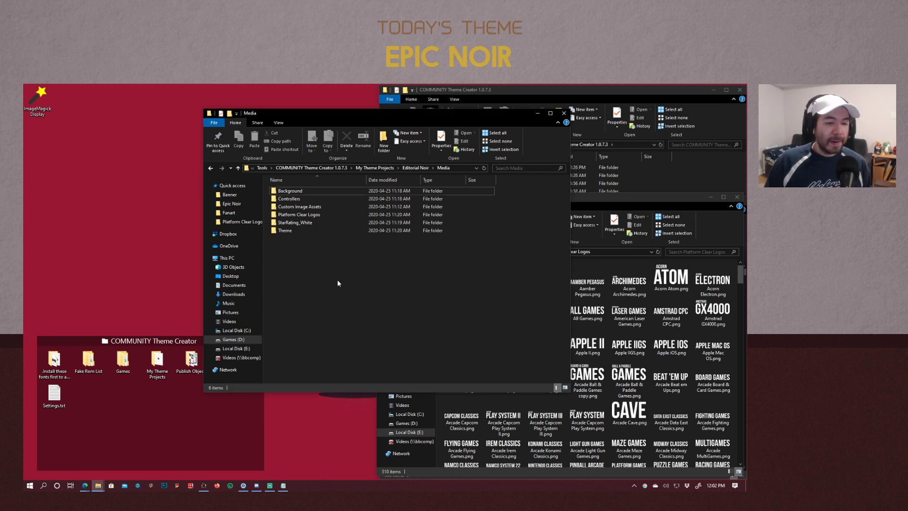
pyautogui.doubleClick(288, 191)
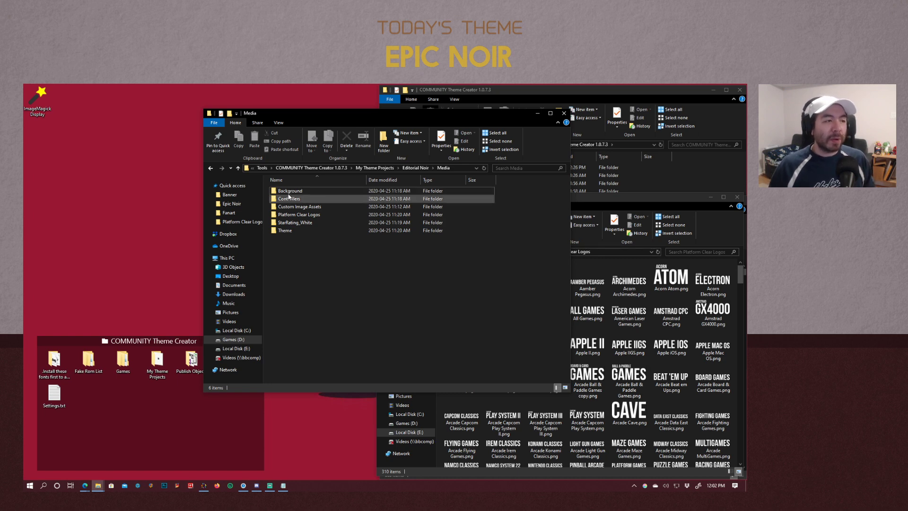
pyautogui.scroll(-10, 358, 277)
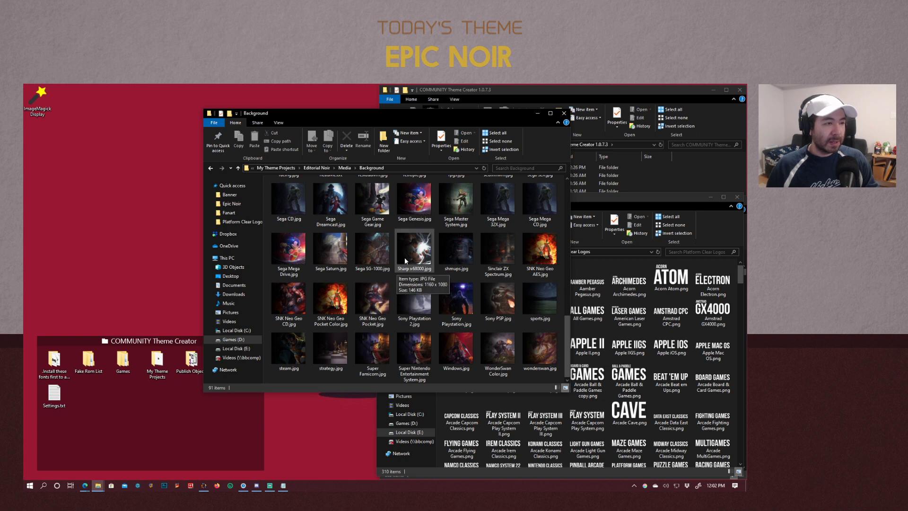
pyautogui.hotkey('ctrl', 'a')
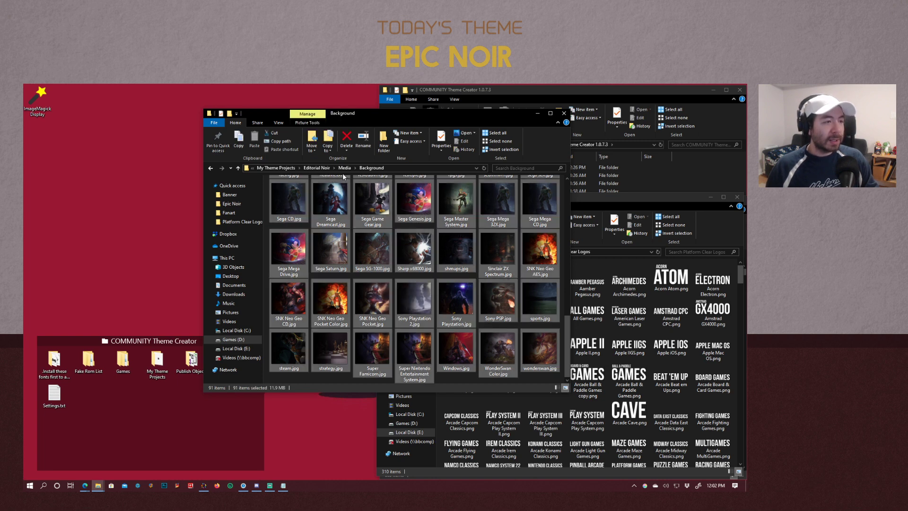
pyautogui.hotkey('ctrl', 'x')
# Move the cut background files into the project's BigBox Media Overrides > Images > Platforms > Fanart folder, skipping the duplicate ReadMe.txt
pyautogui.click(321, 169)
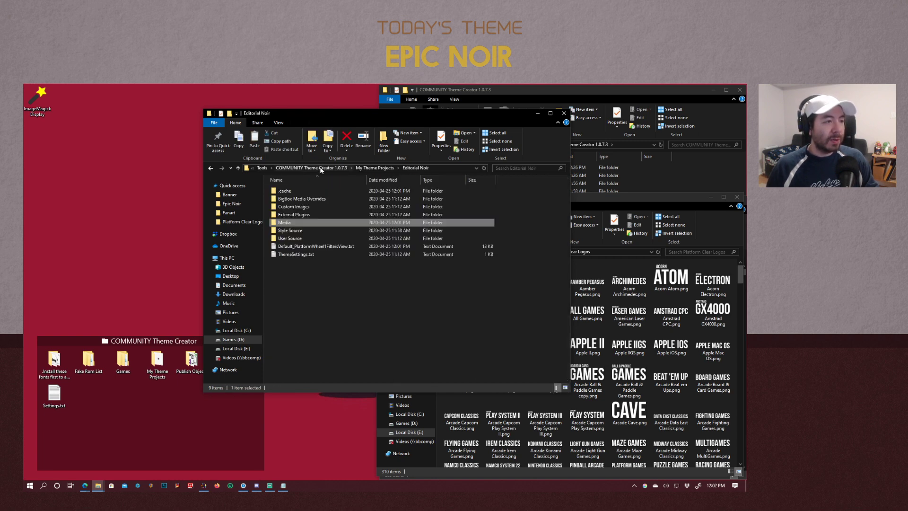
pyautogui.doubleClick(302, 199)
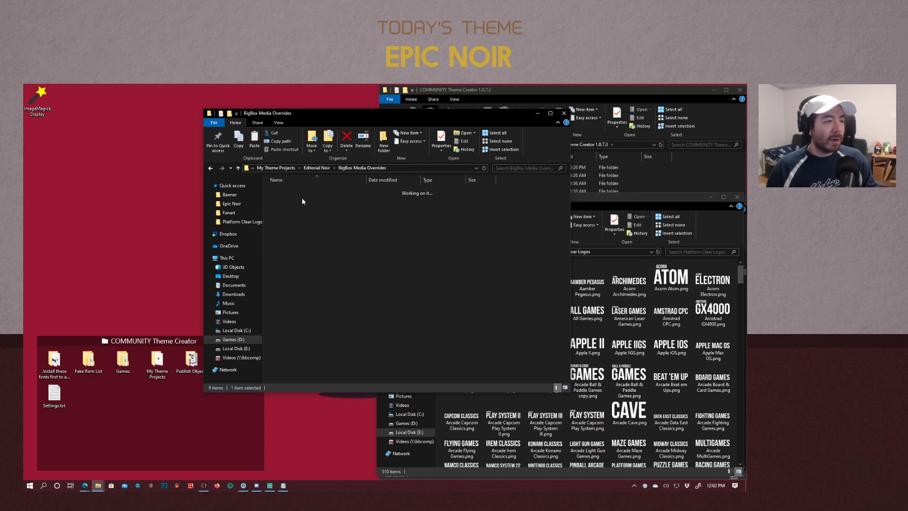
pyautogui.moveTo(365, 113); pyautogui.dragTo(308, 110)
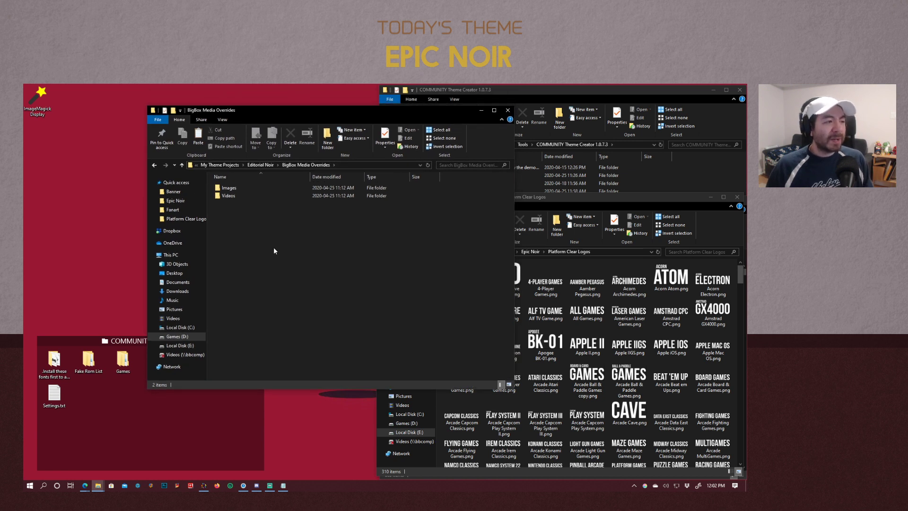
pyautogui.doubleClick(228, 189)
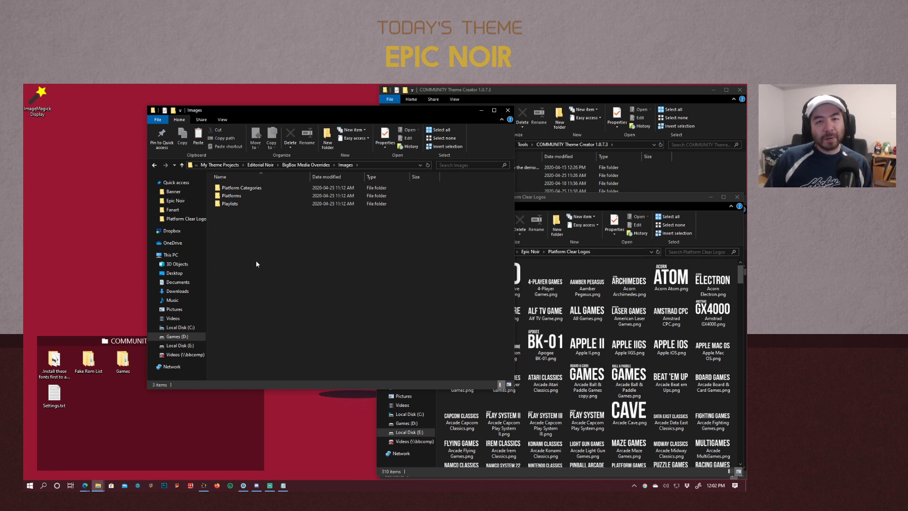
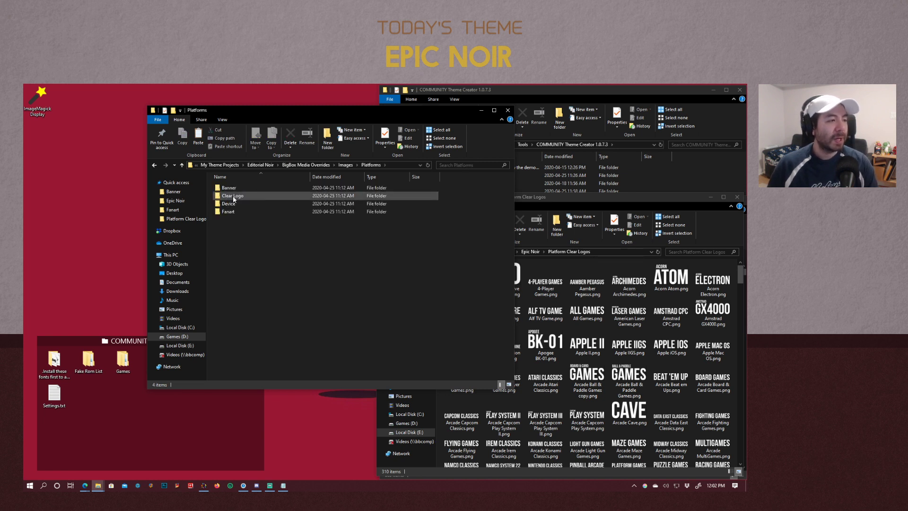
pyautogui.doubleClick(228, 196)
pyautogui.doubleClick(228, 211)
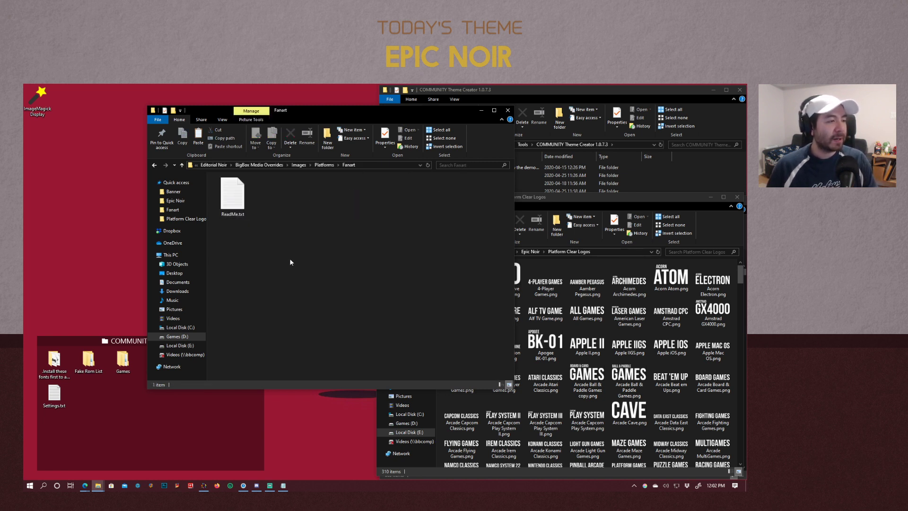
pyautogui.hotkey('ctrl', 'v')
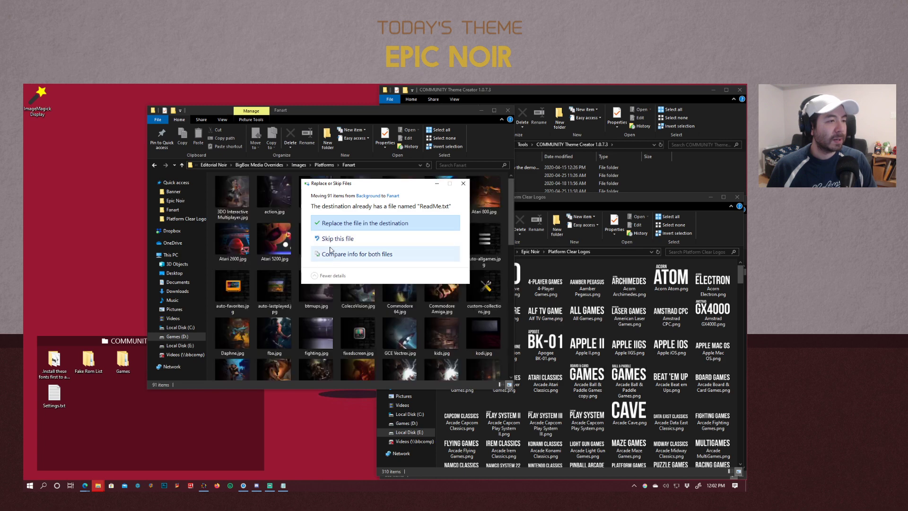
pyautogui.click(327, 240)
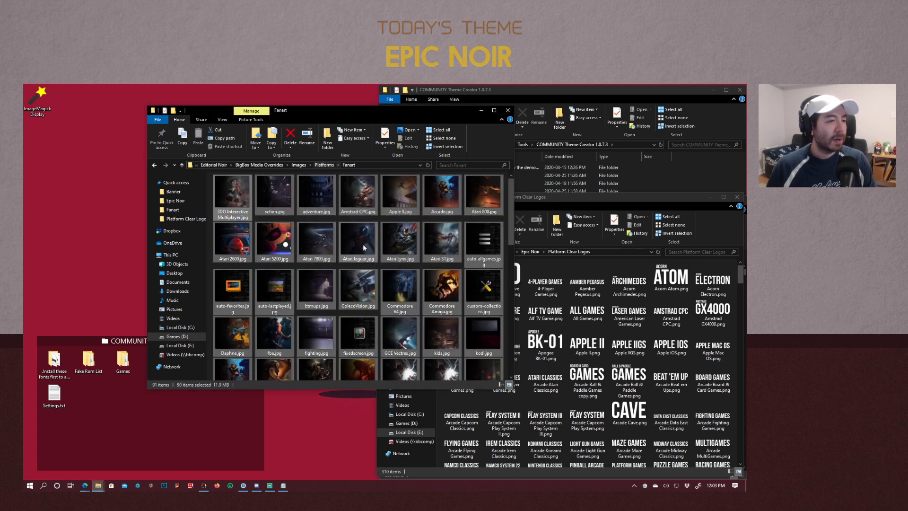
pyautogui.click(324, 165)
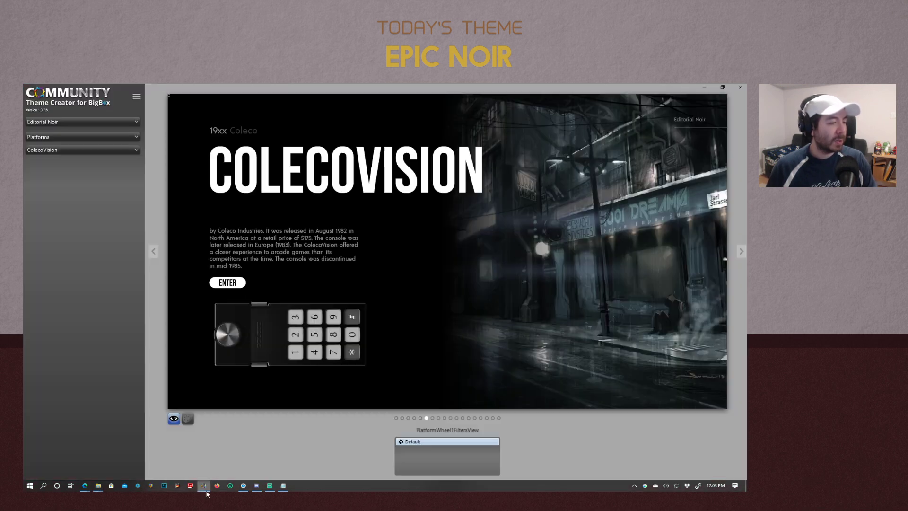
# Switch to the COMMUNITY Theme Creator, reopen PlatformWheel1FiltersView for editing and delete the Image 5 element
pyautogui.click(204, 486)
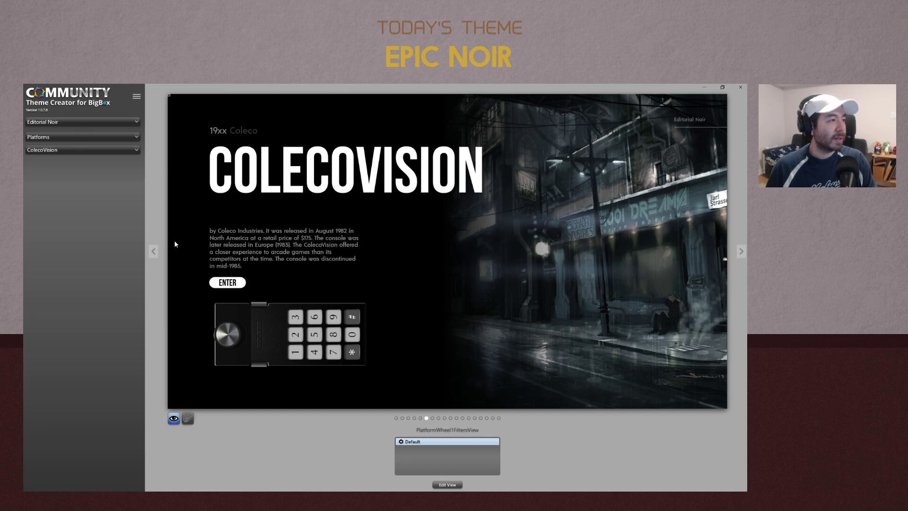
pyautogui.click(450, 485)
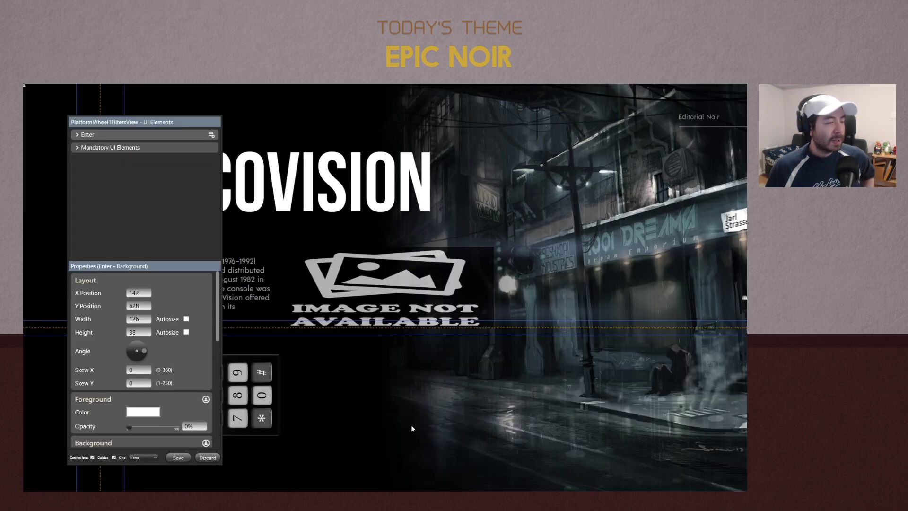
pyautogui.click(76, 147)
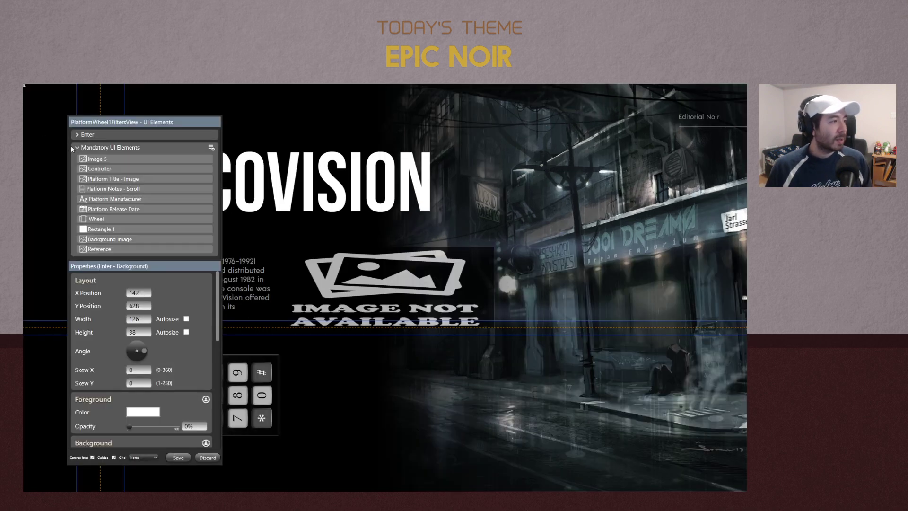
pyautogui.rightClick(141, 159)
pyautogui.click(118, 211)
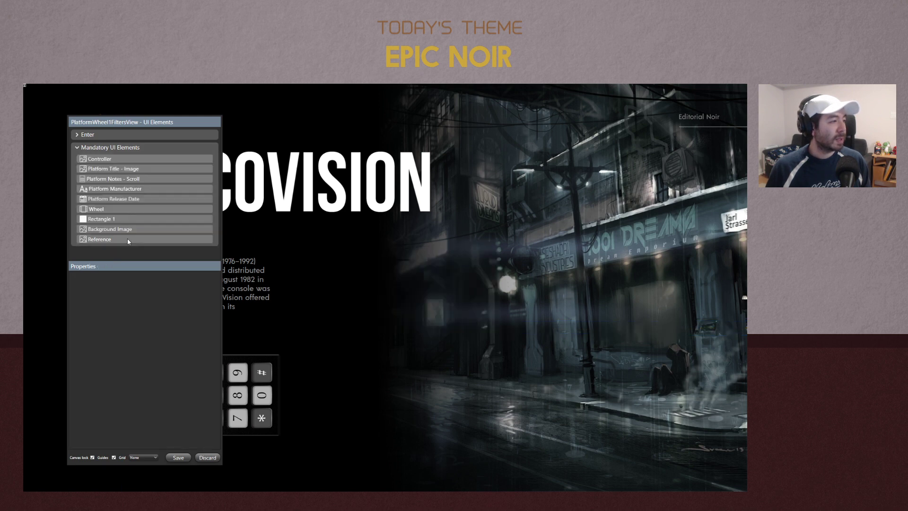
# Set the Background Image element's metadata image to Fan art and save the view
pyautogui.click(132, 230)
pyautogui.scroll(-3, 214, 374)
pyautogui.scroll(-3, 214, 374)
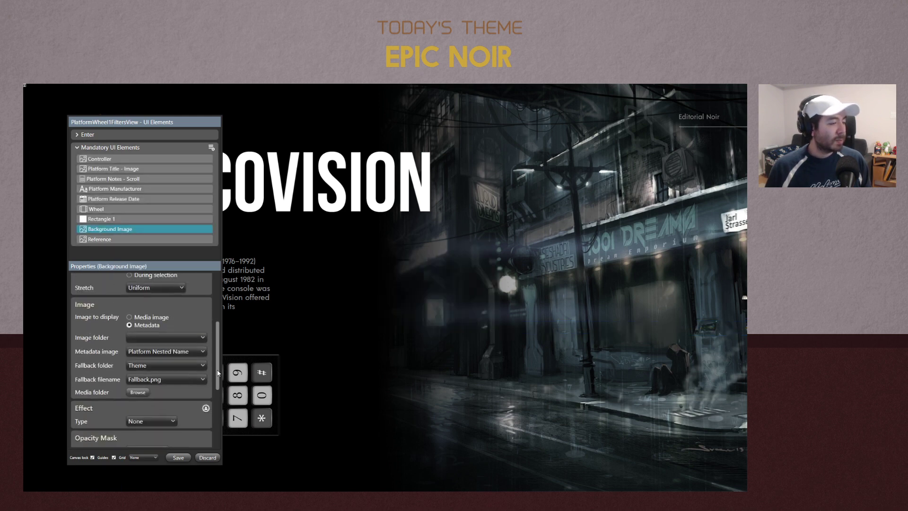
pyautogui.click(149, 315)
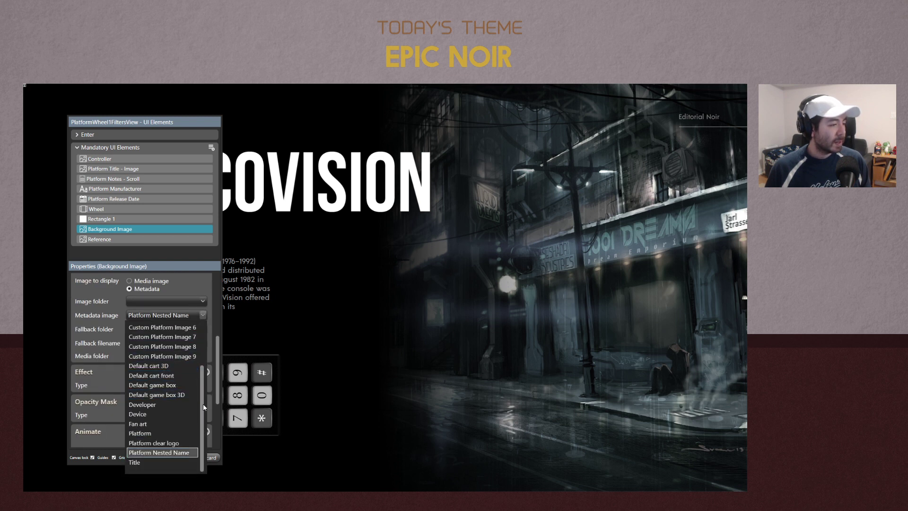
pyautogui.click(200, 391)
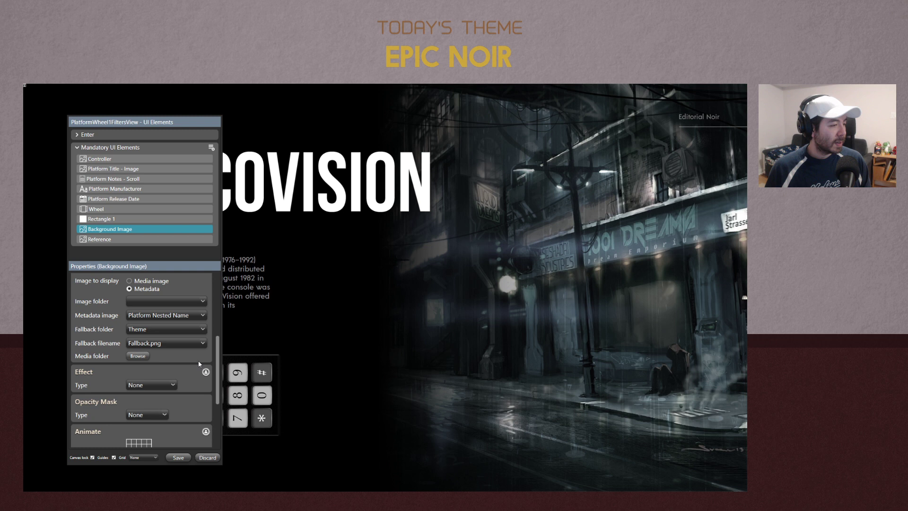
pyautogui.click(196, 328)
pyautogui.click(177, 314)
pyautogui.click(177, 314)
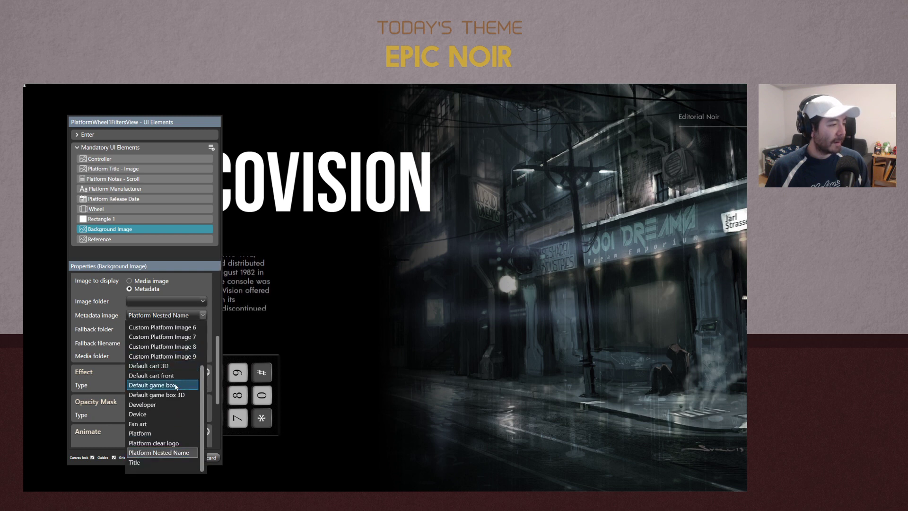
pyautogui.click(142, 424)
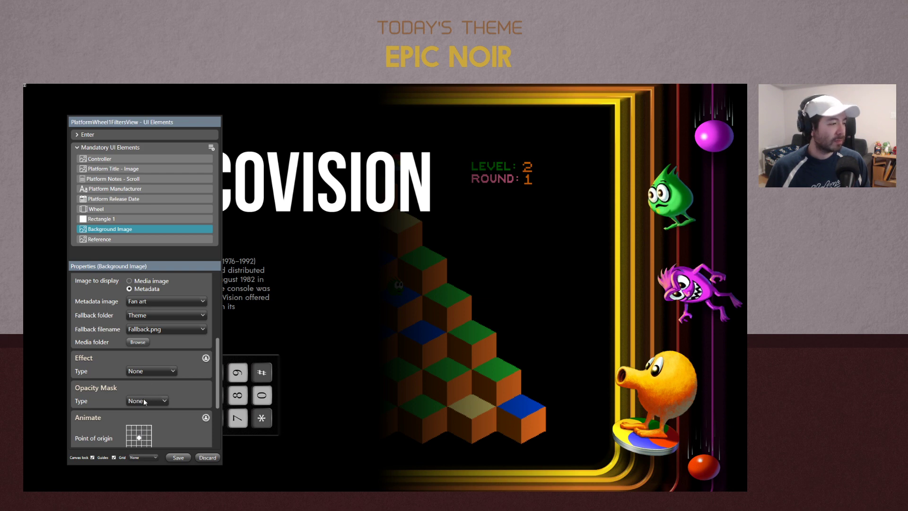
pyautogui.click(175, 458)
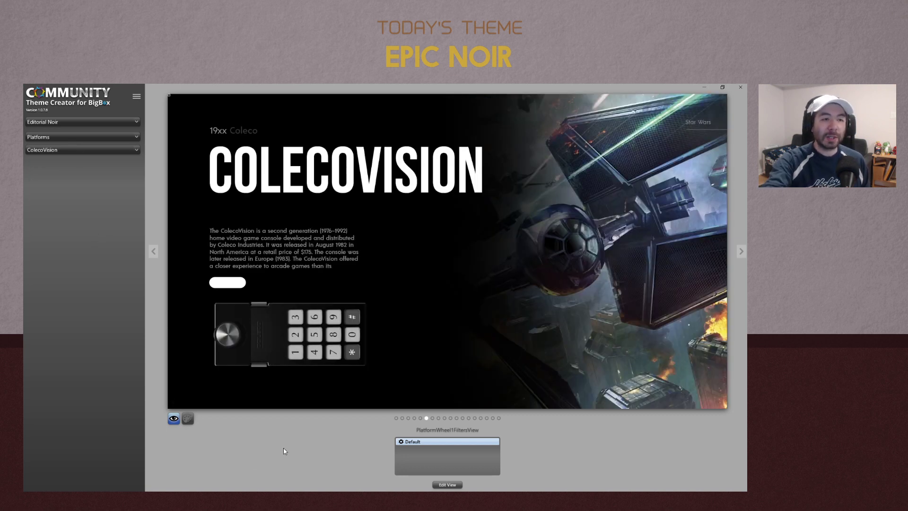
# Preview the view with other platforms: Mattel Intellivision, Nintendo 3DS, Nintendo Entertainment System and Nintendo Game Boy Advance
pyautogui.click(61, 150)
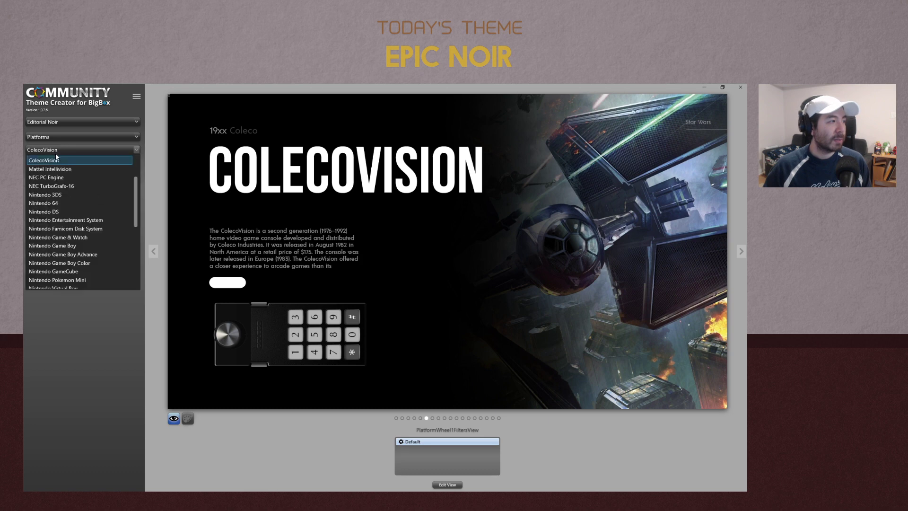
pyautogui.click(55, 177)
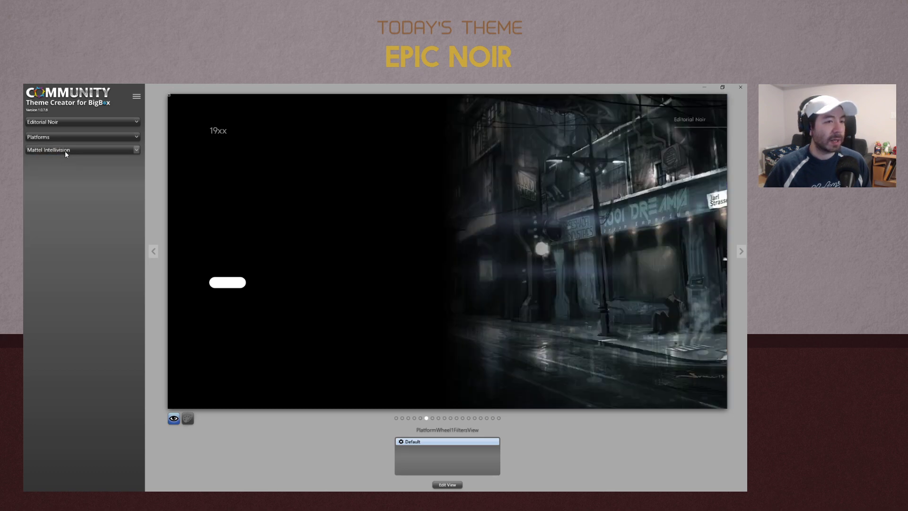
pyautogui.click(66, 151)
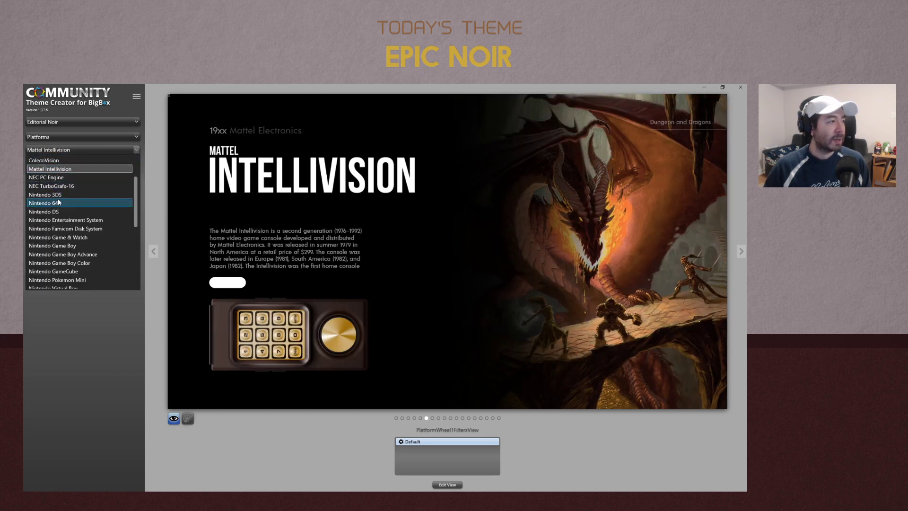
pyautogui.click(59, 192)
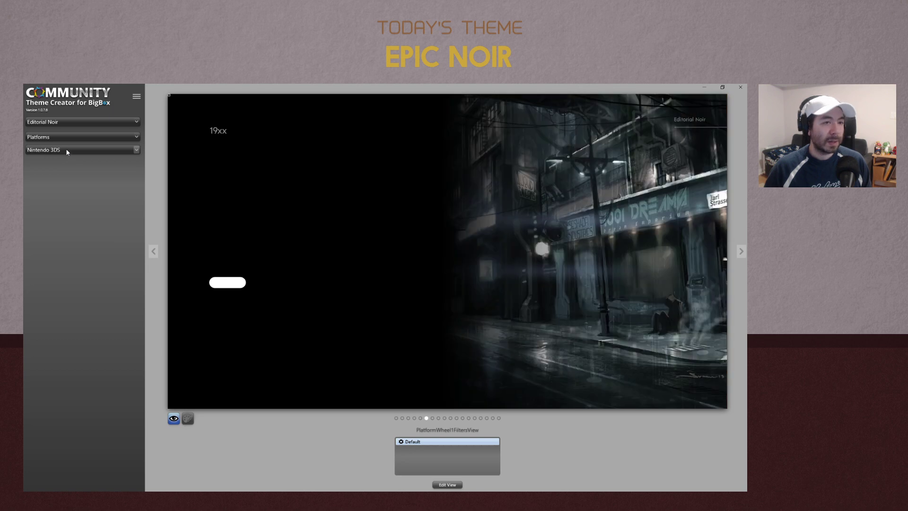
pyautogui.click(67, 150)
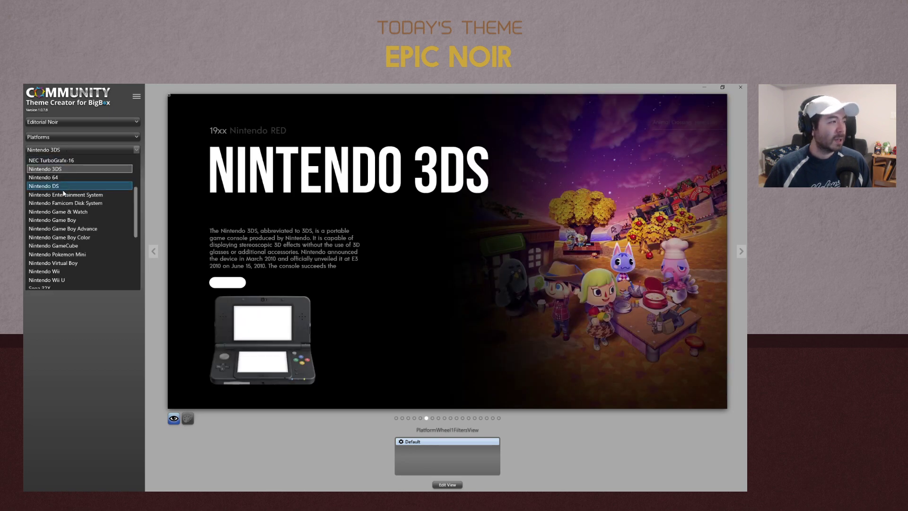
pyautogui.click(88, 391)
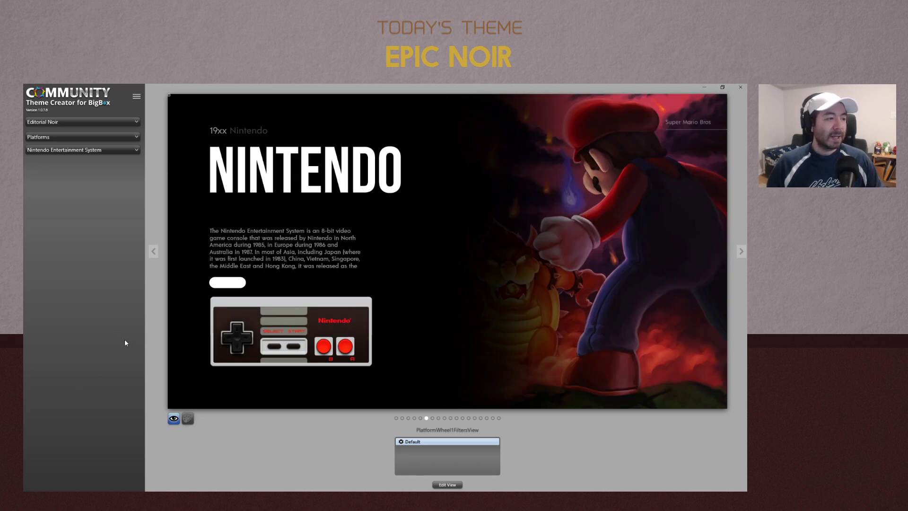
pyautogui.click(66, 150)
pyautogui.click(50, 203)
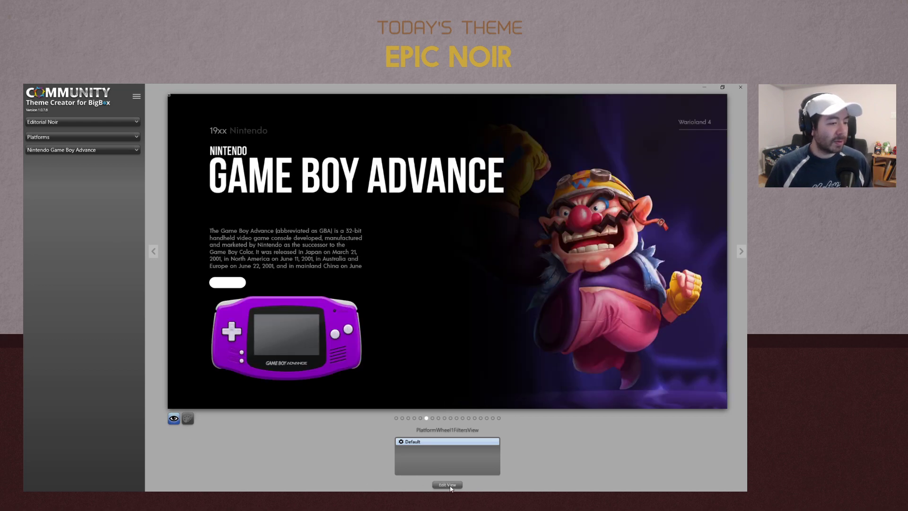
# Reopen the view for editing, move Enter - Text above Enter - Background in the Enter group, and save the view
pyautogui.click(447, 486)
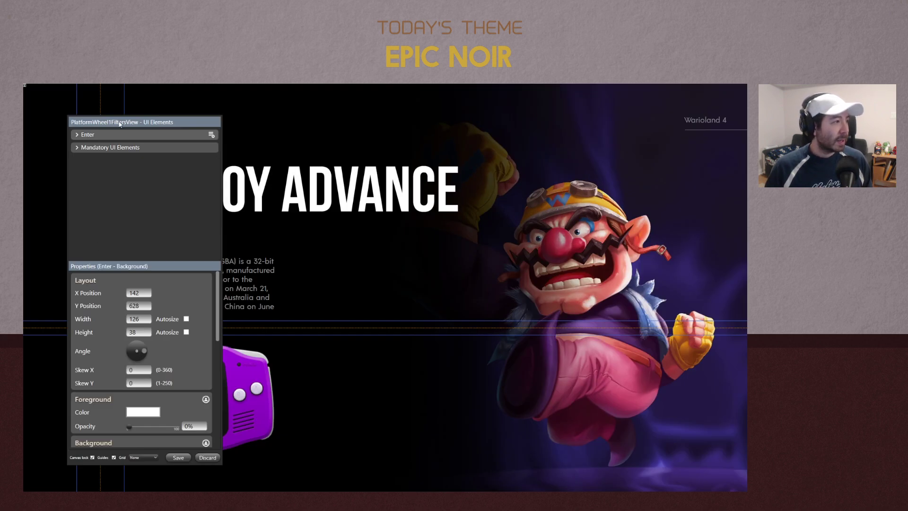
pyautogui.moveTo(119, 124); pyautogui.dragTo(549, 121)
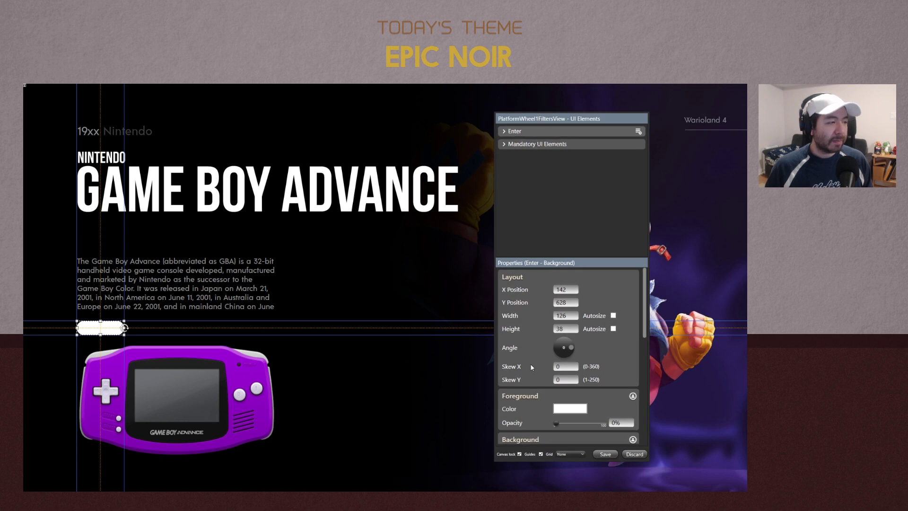
pyautogui.click(505, 144)
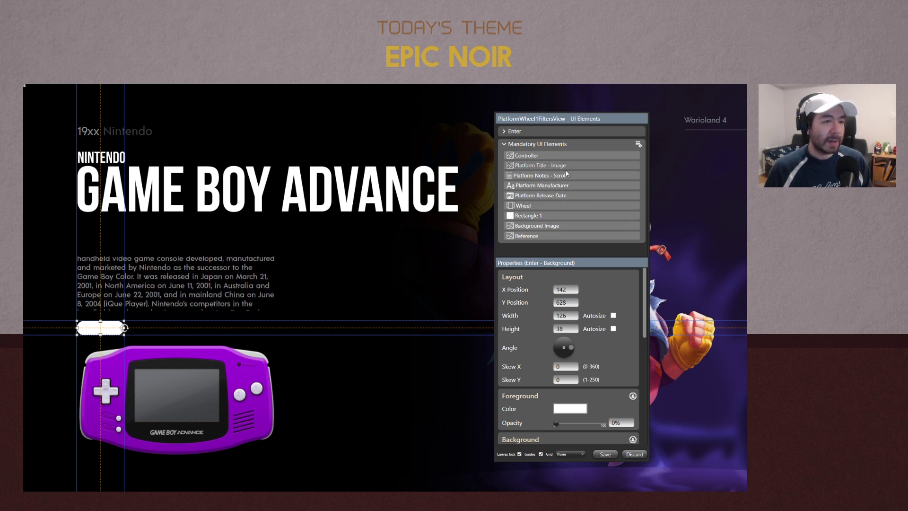
pyautogui.click(519, 132)
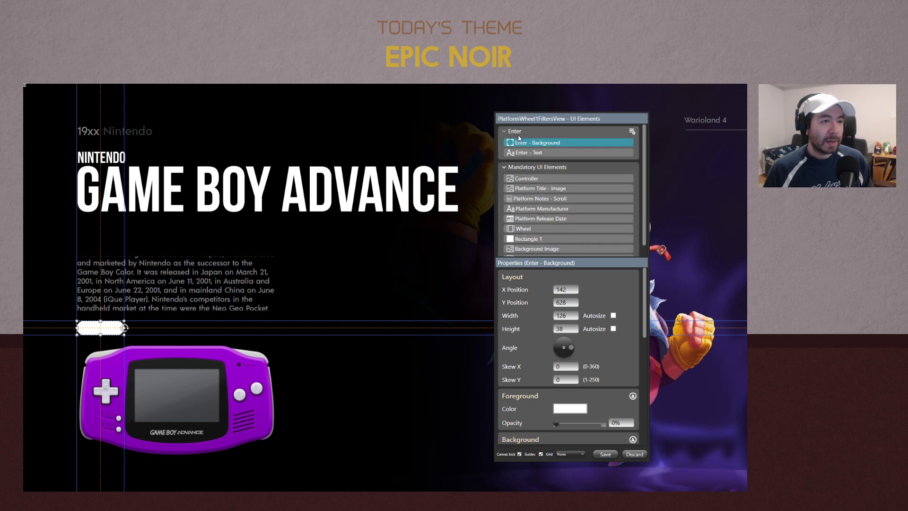
pyautogui.click(552, 151)
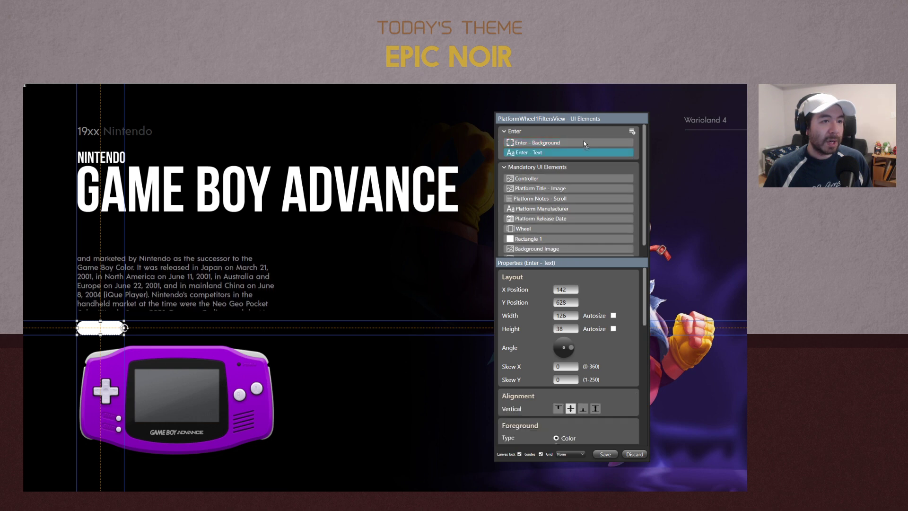
pyautogui.moveTo(584, 140); pyautogui.dragTo(579, 158)
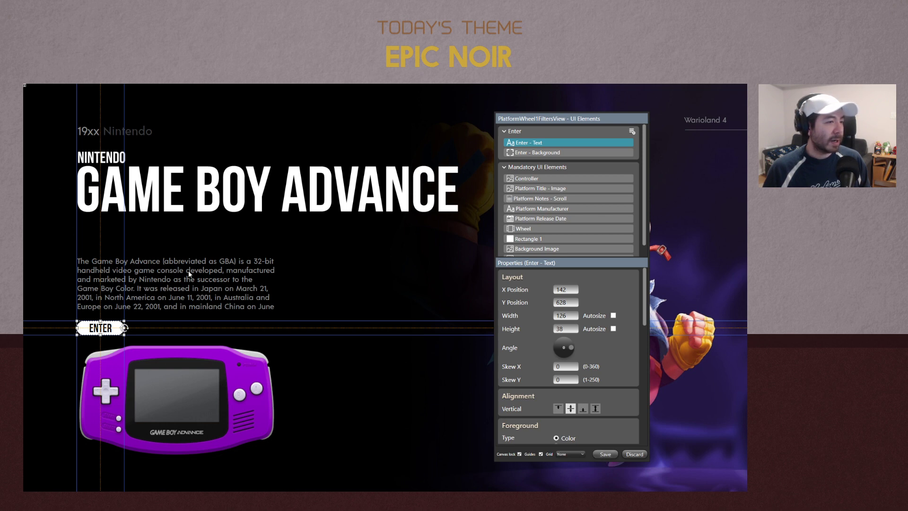
pyautogui.click(605, 455)
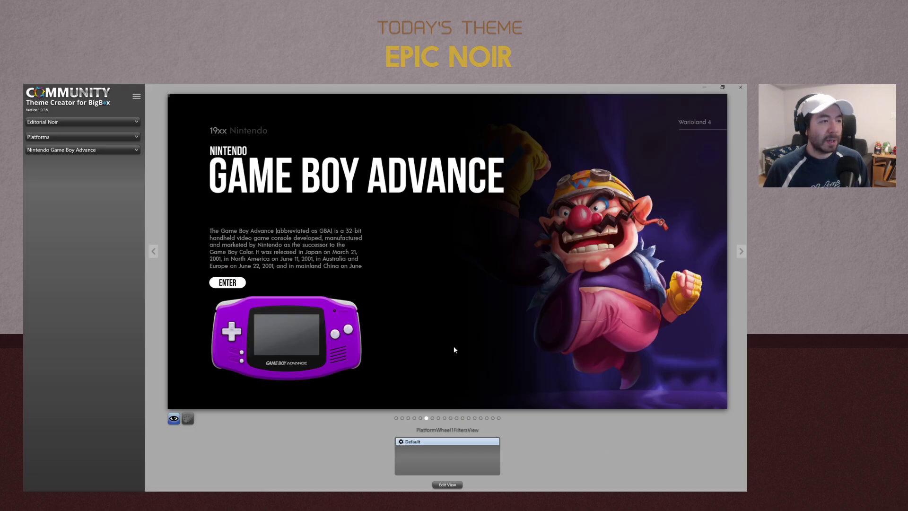
# Reopen the view for editing, show the Reference element and move it above Rectangle 1 in Mandatory UI Elements
pyautogui.click(447, 485)
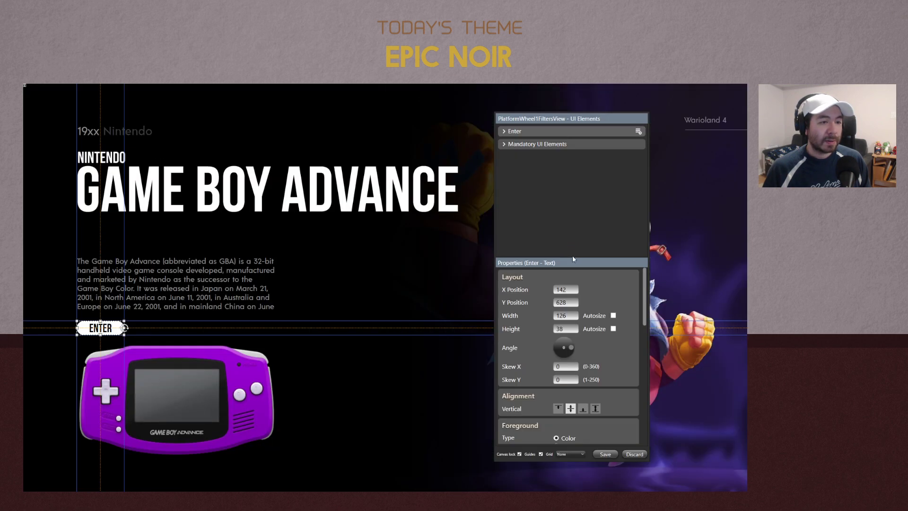
pyautogui.click(502, 144)
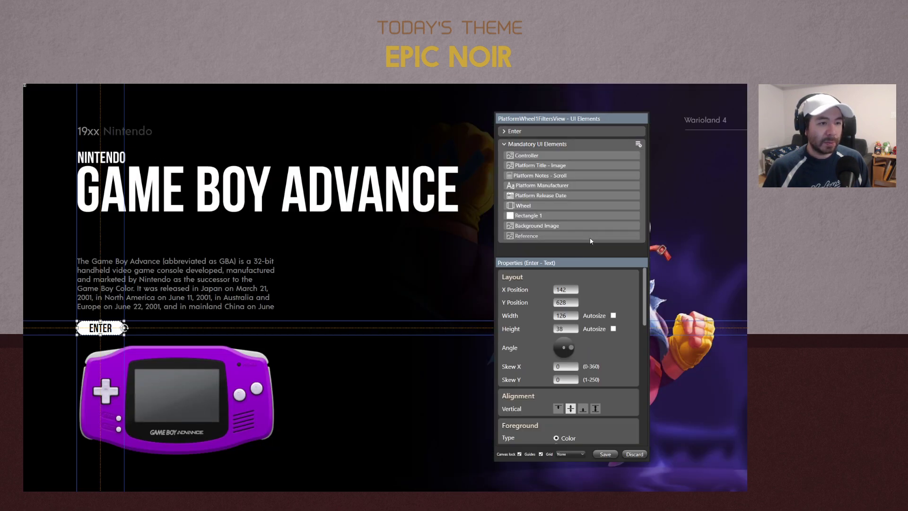
pyautogui.moveTo(595, 219); pyautogui.dragTo(589, 214)
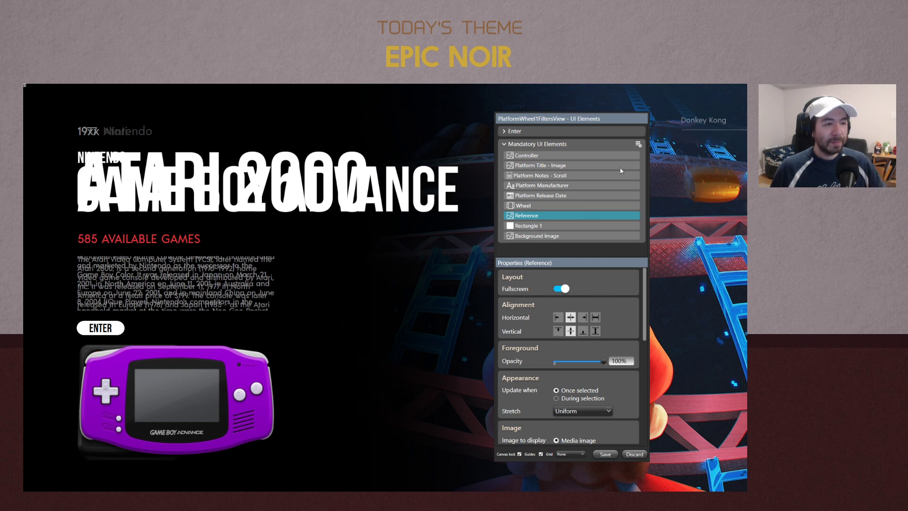
# Add a User Source element to Mandatory UI Elements and rename it Total Games - User Source
pyautogui.click(638, 145)
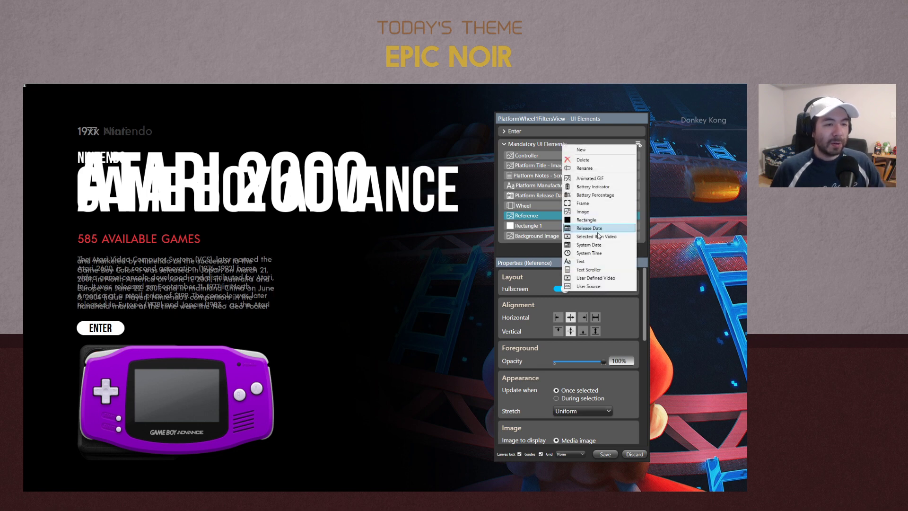
pyautogui.click(591, 287)
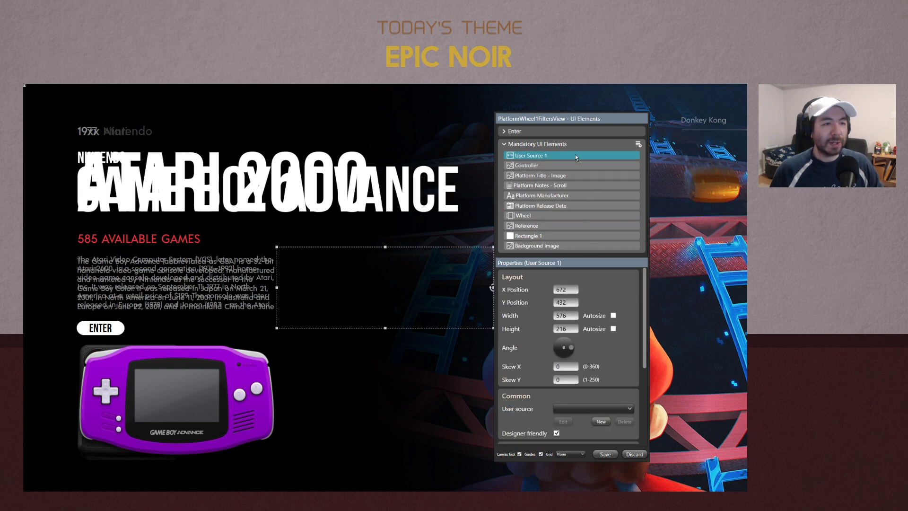
pyautogui.click(548, 156)
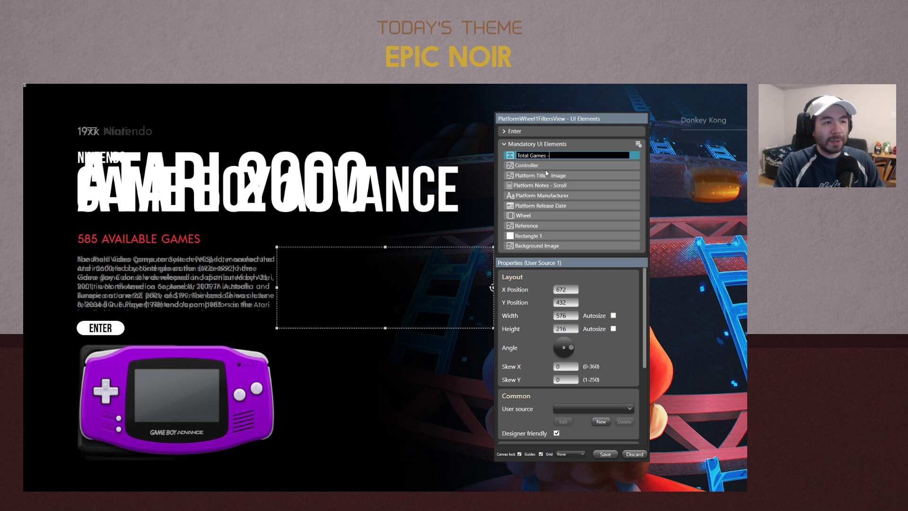
pyautogui.write('Total Games - User Source')
pyautogui.press('Return')
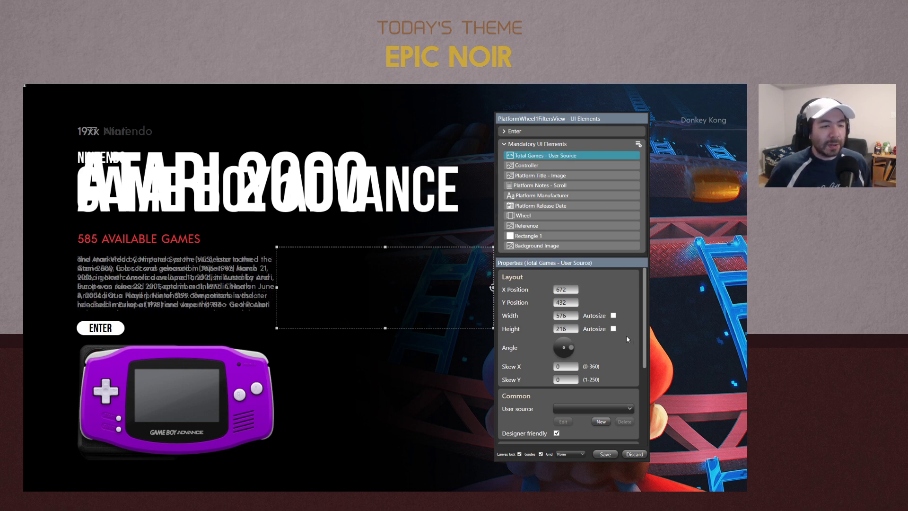
# Create a new user source file named Total_Games for the Total Games - User Source element
pyautogui.scroll(-3, 627, 339)
pyautogui.scroll(1, 595, 313)
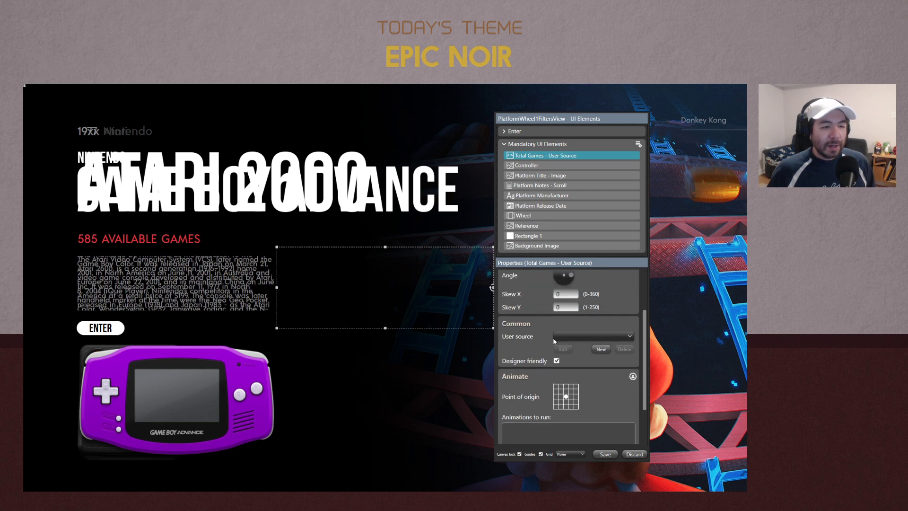
pyautogui.click(587, 336)
pyautogui.click(587, 336)
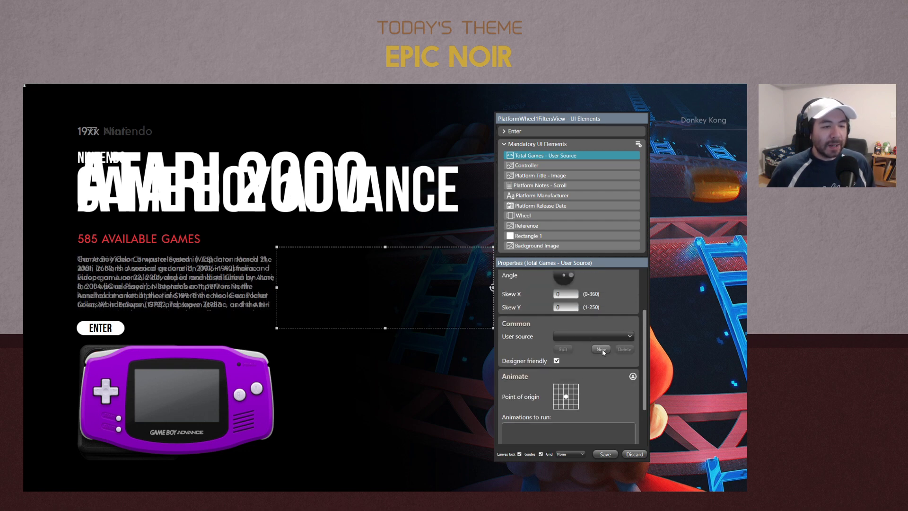
pyautogui.click(603, 350)
pyautogui.write('To')
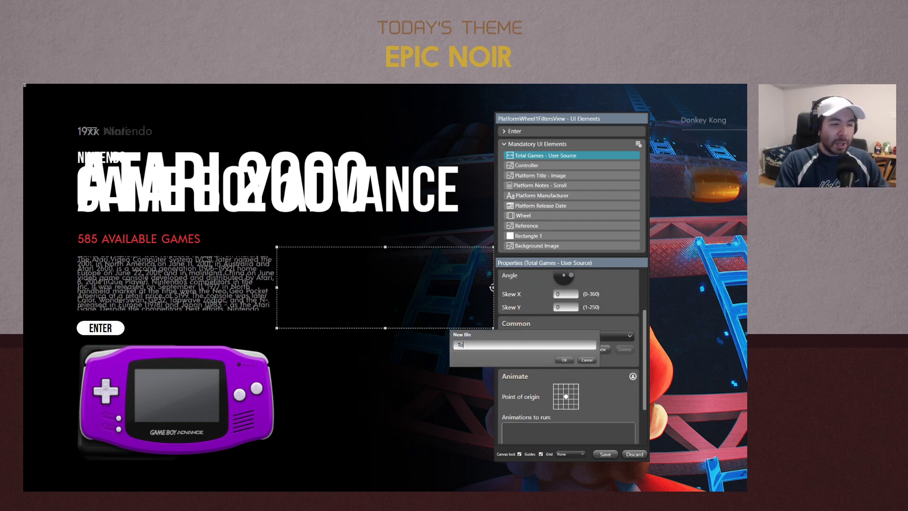
pyautogui.write('tal_Games')
pyautogui.press('Return')
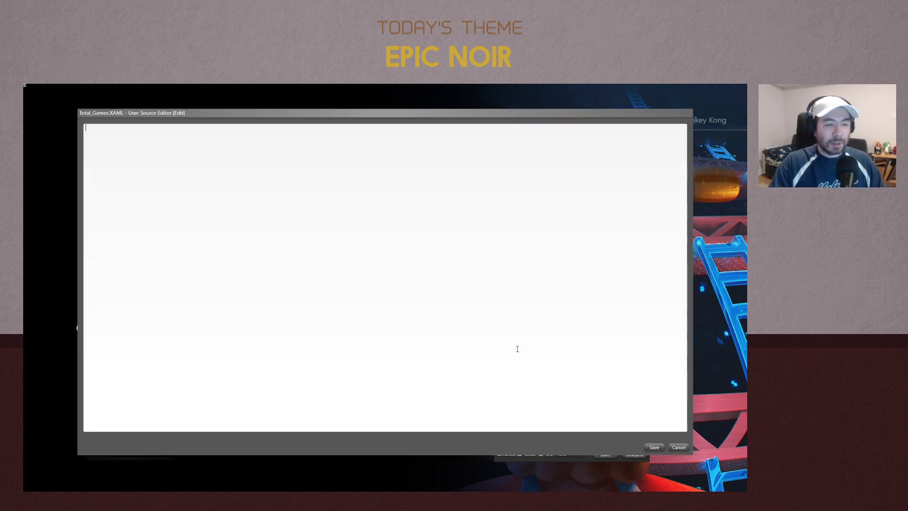
# Copy the TextBlock code from code.txt in the Epic Noir folder into the Total_Games.XAML user source editor
pyautogui.moveTo(248, 115); pyautogui.dragTo(297, 130)
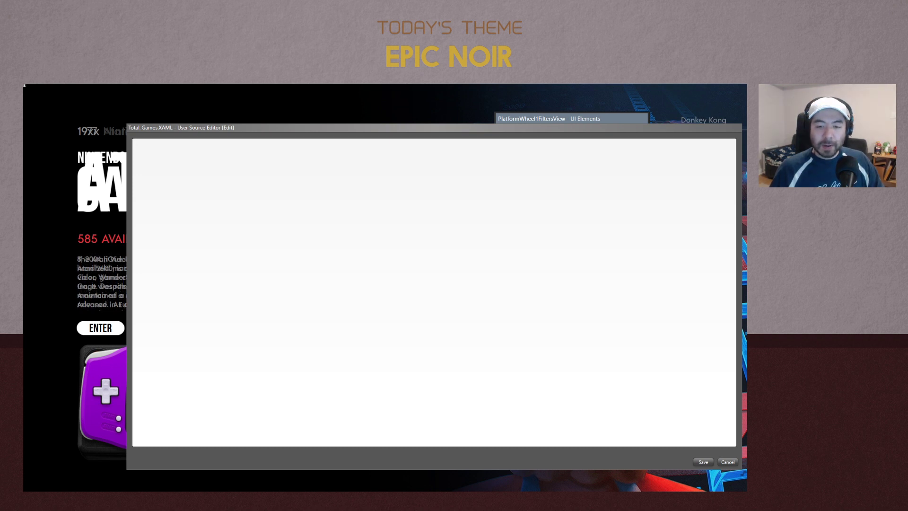
pyautogui.hotkey('alt', 'Tab')
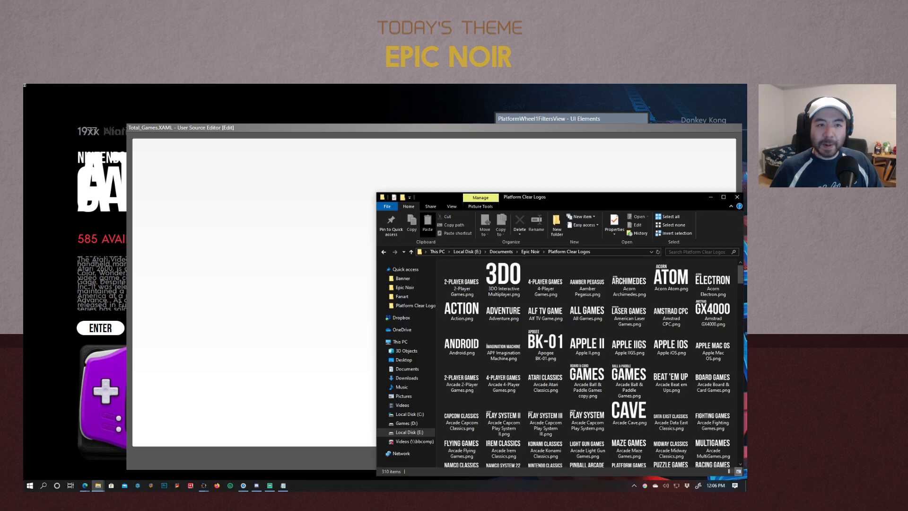
pyautogui.moveTo(617, 197); pyautogui.dragTo(588, 166)
pyautogui.click(502, 221)
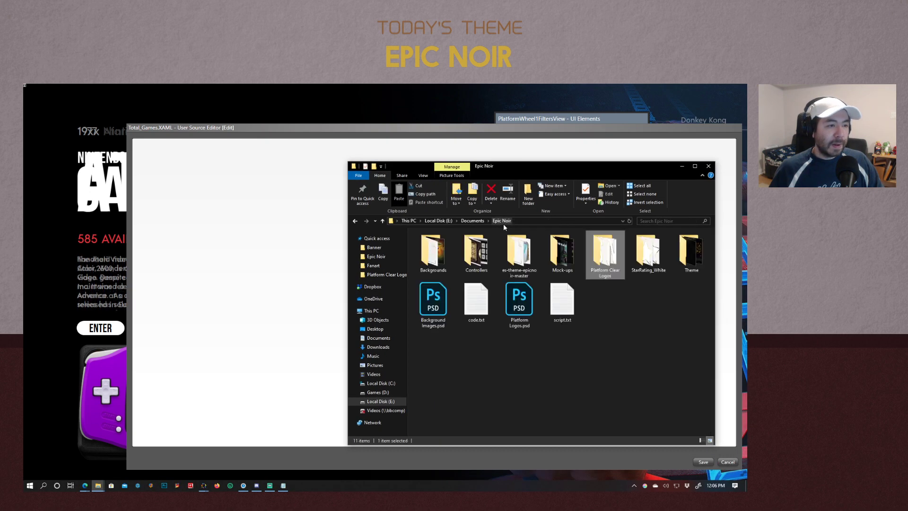
pyautogui.doubleClick(477, 309)
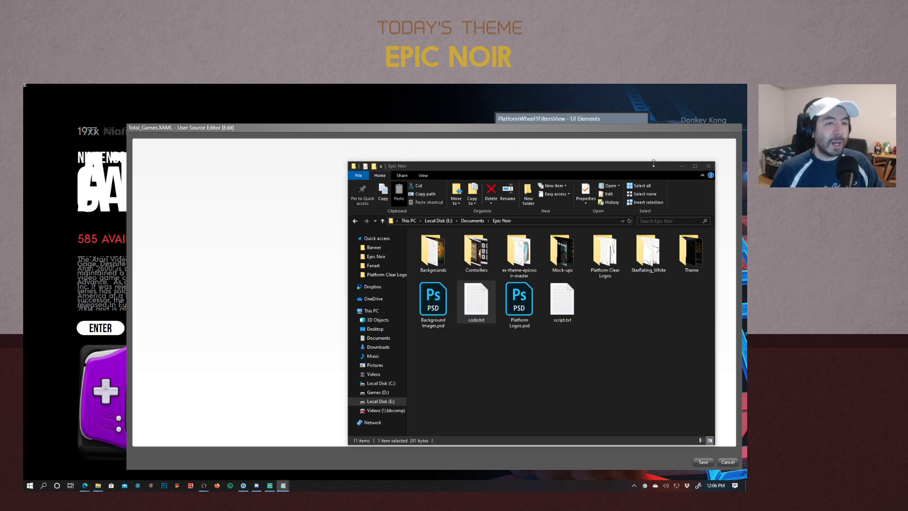
pyautogui.click(682, 167)
pyautogui.write('<TextBlock FontSize="{Binding ElementName=Prop_Text1_FontSize, Path=Text}" FontFamily="LAUNCHBOX_ROOT_FOLDER/Themes/Editorial Noir/Fonts/Acre.otf#Acre Medium" TextAlignment="Left" Foreground="#E1303A"> \t<Run Text="{Binding Path=GamesCount}" /> \t<Run Text="AVAILABLE GAMES" /> </TextBlock>')
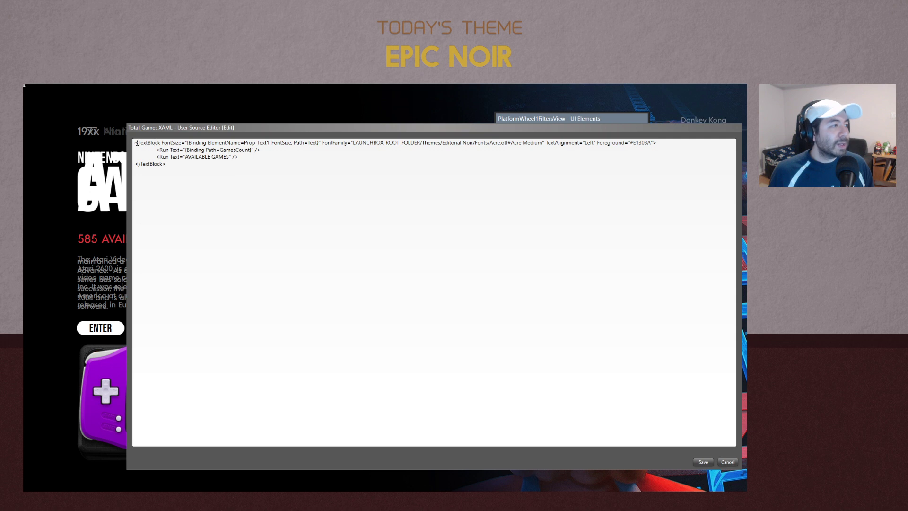
# Review the TextBlock code's foreground color, font family, font size binding, GamesCount binding and AVAILABLE GAMES text
pyautogui.moveTo(135, 142); pyautogui.dragTo(677, 128)
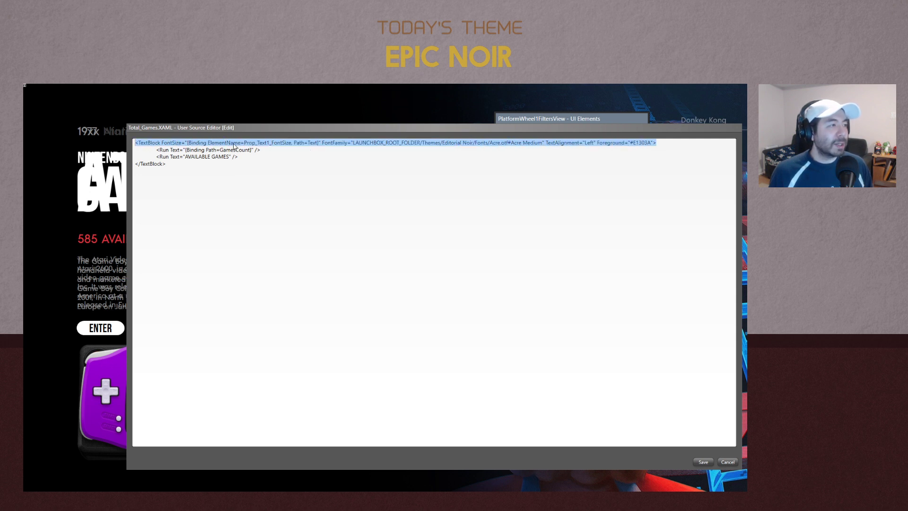
pyautogui.click(141, 164)
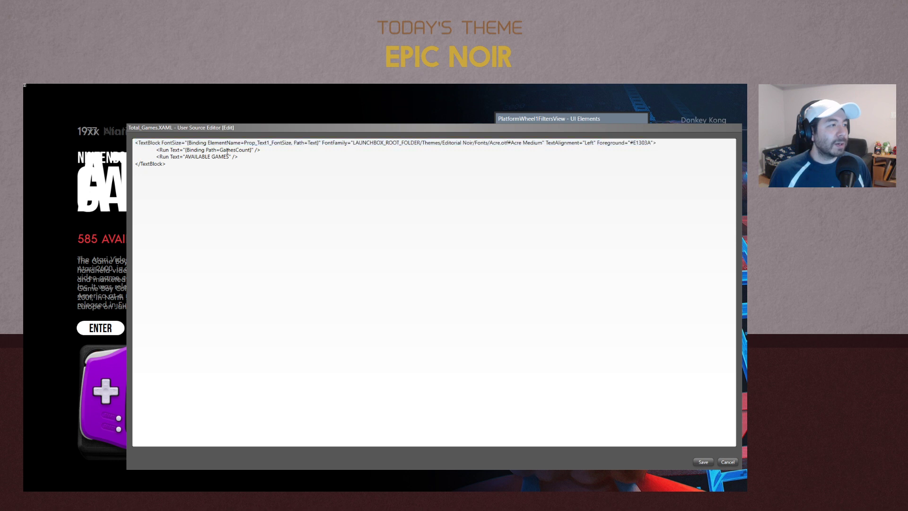
pyautogui.moveTo(651, 143); pyautogui.dragTo(629, 143)
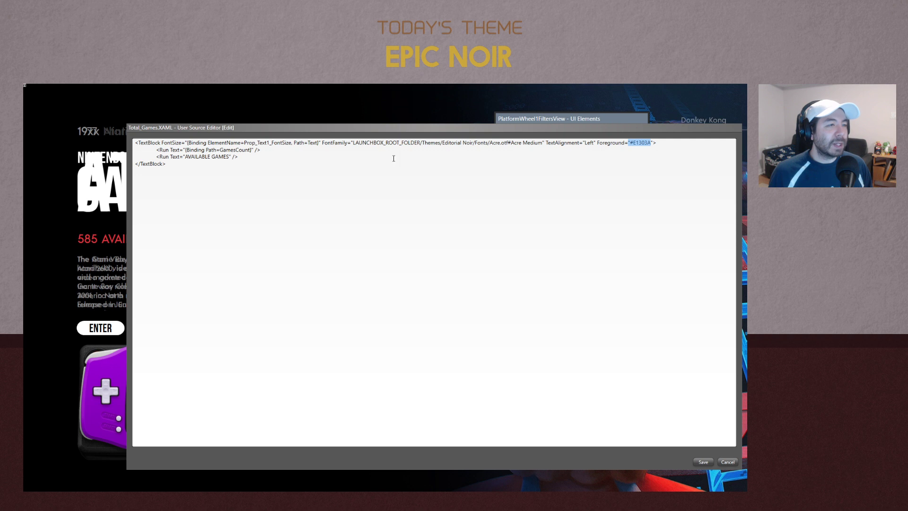
pyautogui.click(641, 142)
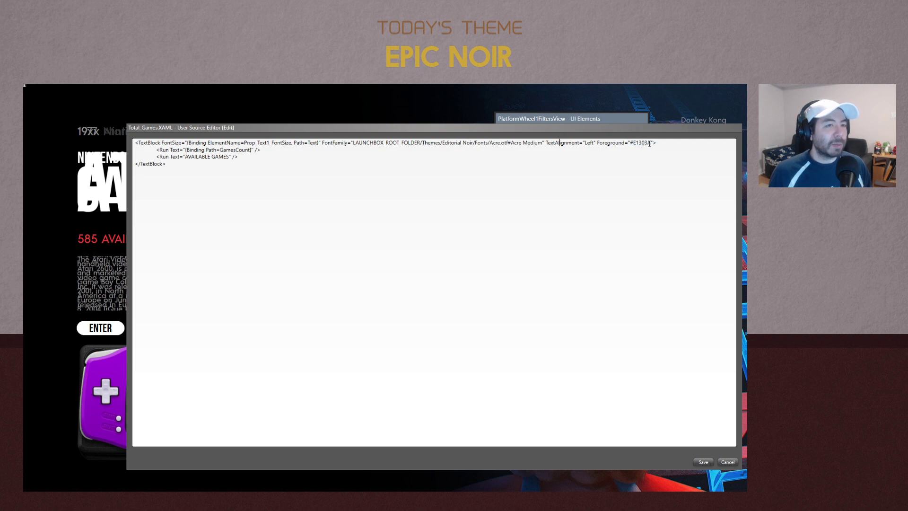
pyautogui.click(649, 143)
pyautogui.moveTo(535, 143); pyautogui.dragTo(369, 142)
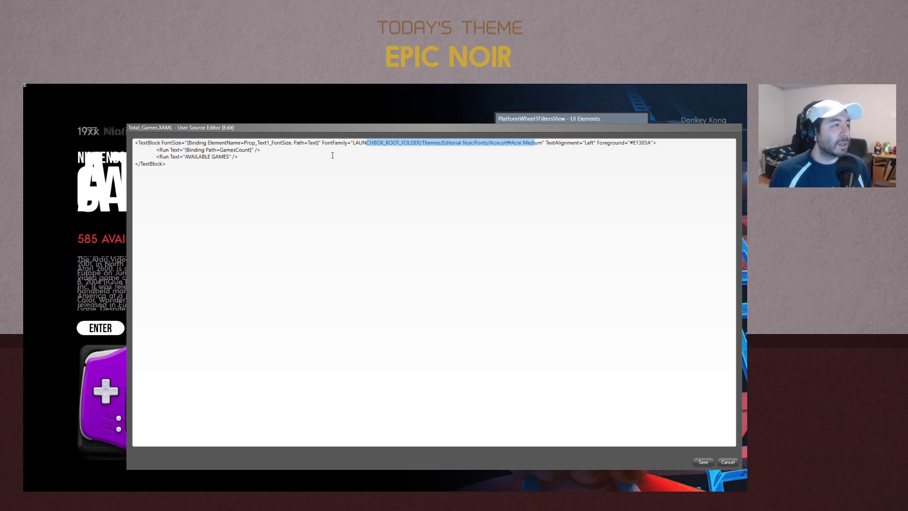
pyautogui.moveTo(161, 143); pyautogui.dragTo(320, 143)
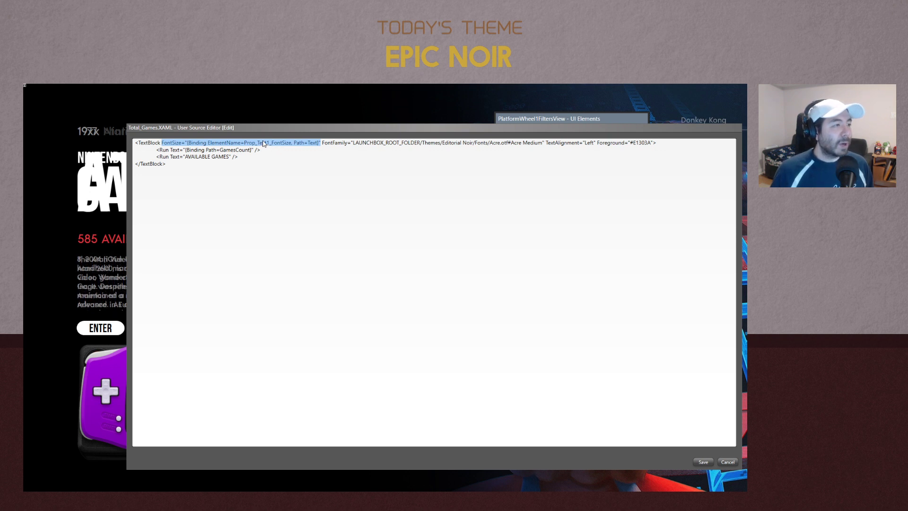
pyautogui.moveTo(269, 143); pyautogui.dragTo(257, 143)
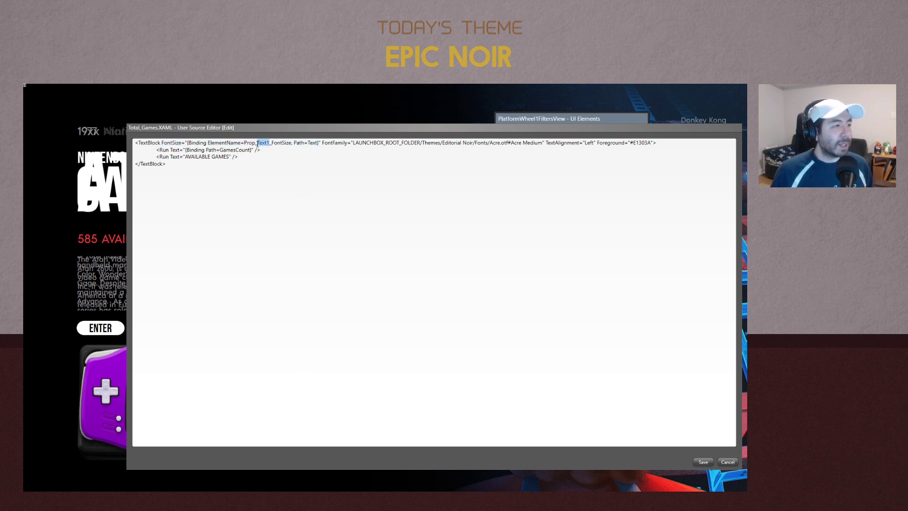
pyautogui.click(295, 144)
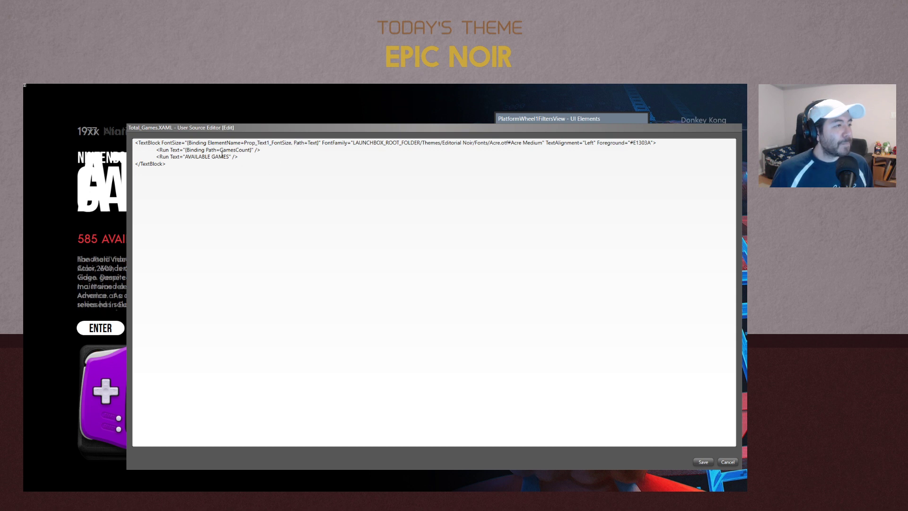
pyautogui.moveTo(198, 151); pyautogui.dragTo(261, 151)
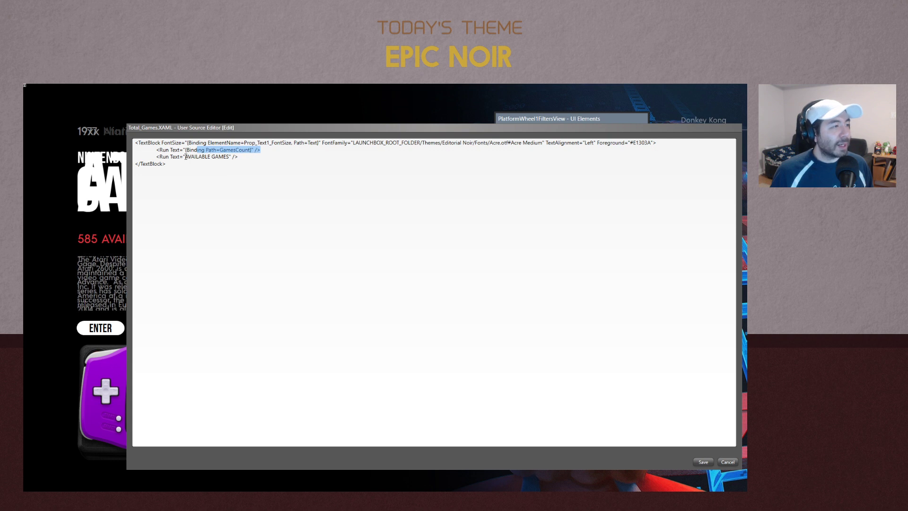
pyautogui.moveTo(185, 157); pyautogui.dragTo(241, 158)
pyautogui.moveTo(185, 157); pyautogui.dragTo(228, 156)
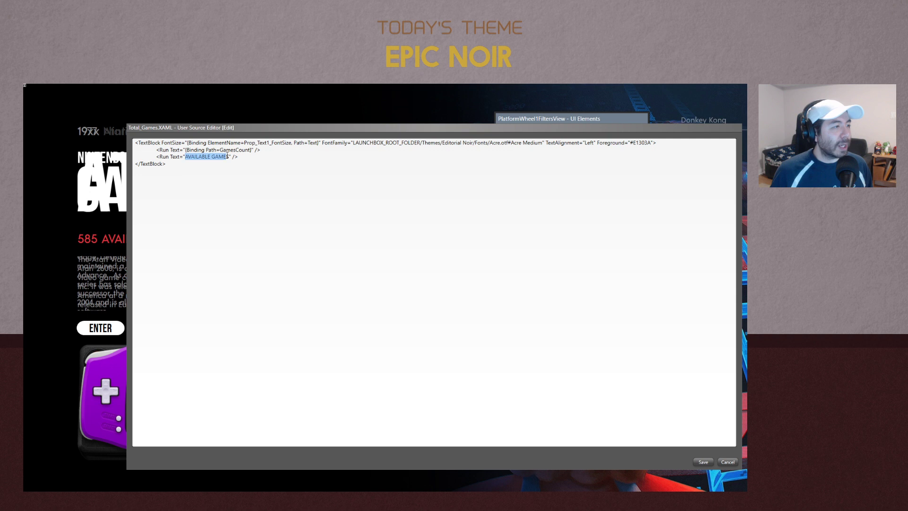
pyautogui.click(266, 162)
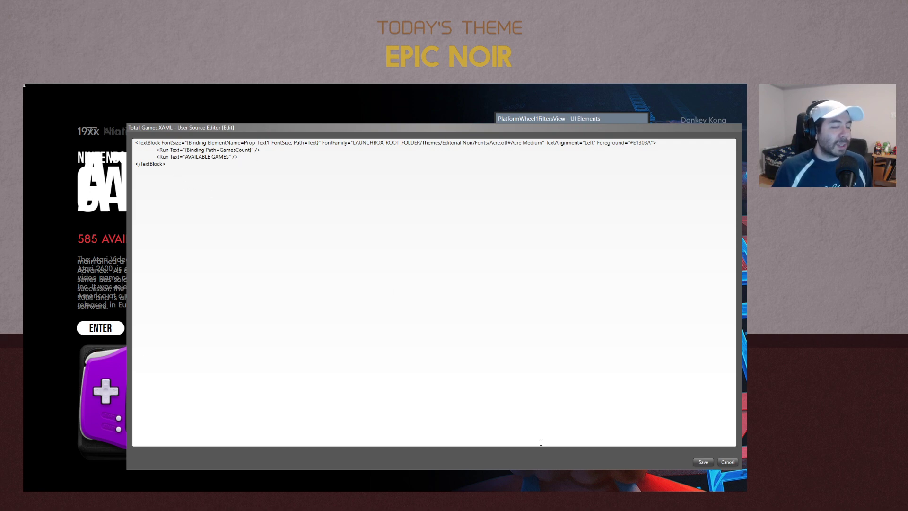
# Save the Total_Games.XAML source and reduce the Total Games element's height to fit a single line of text
pyautogui.click(704, 462)
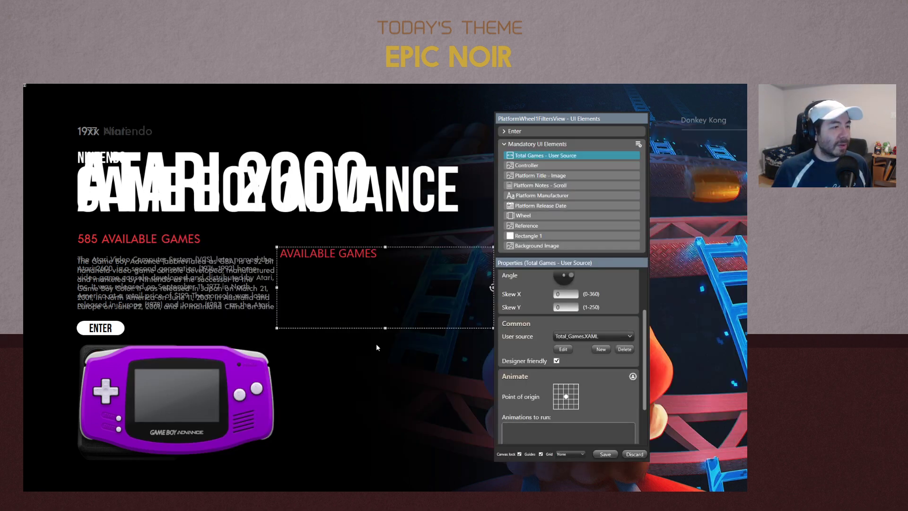
pyautogui.moveTo(386, 326); pyautogui.dragTo(385, 270)
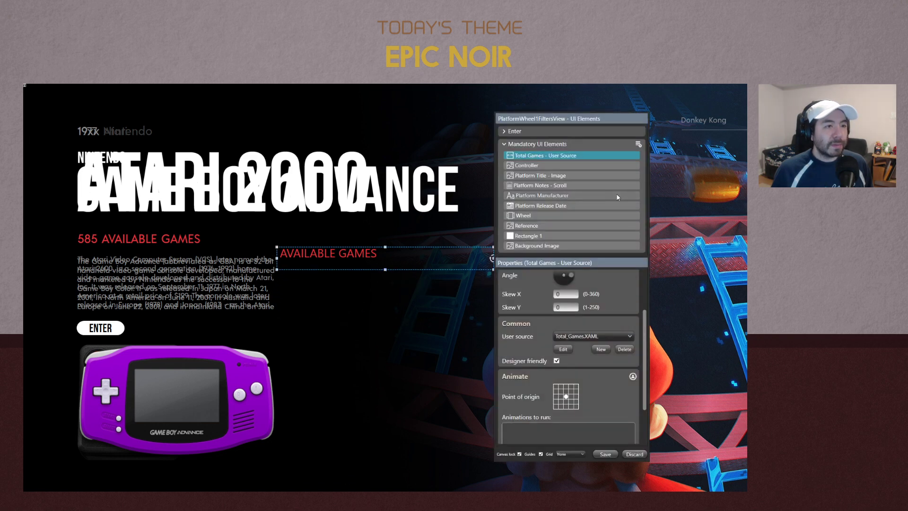
# Add a Text element to Mandatory UI Elements and move it below the Total Games element on the canvas
pyautogui.click(504, 132)
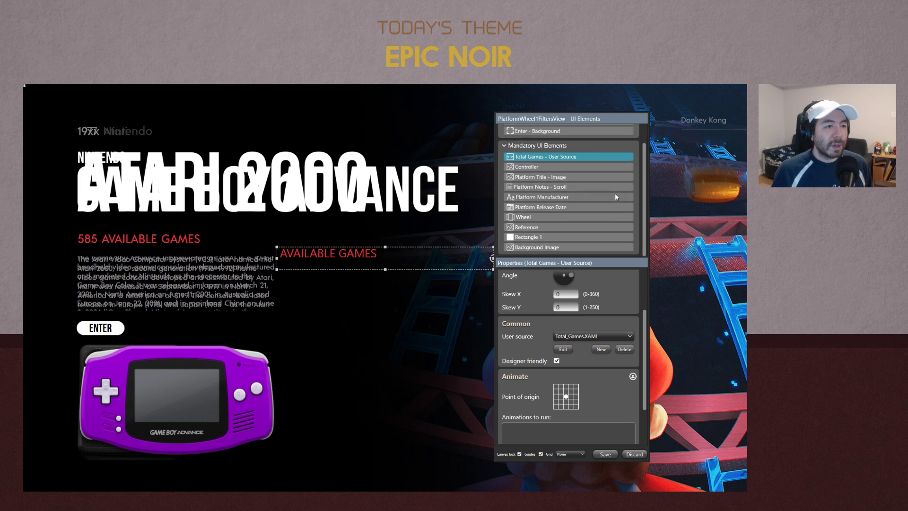
pyautogui.click(633, 146)
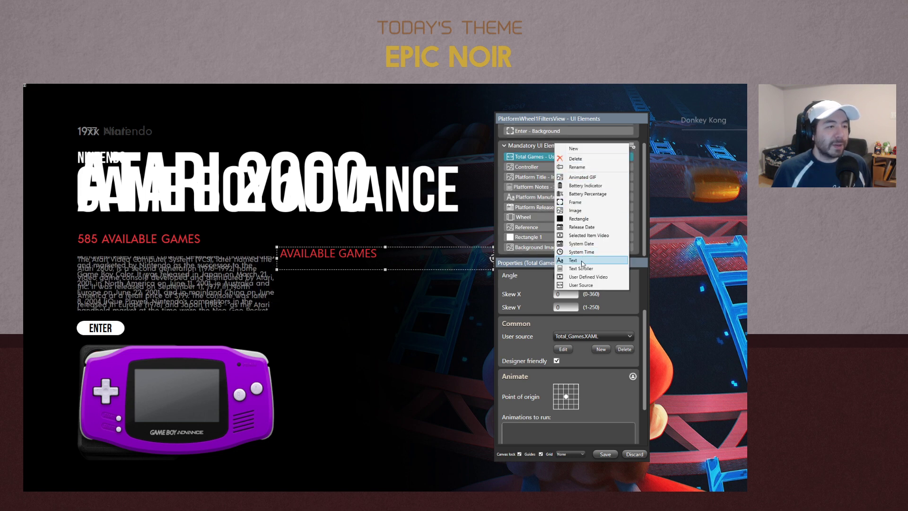
pyautogui.click(574, 261)
pyautogui.moveTo(384, 284); pyautogui.dragTo(402, 363)
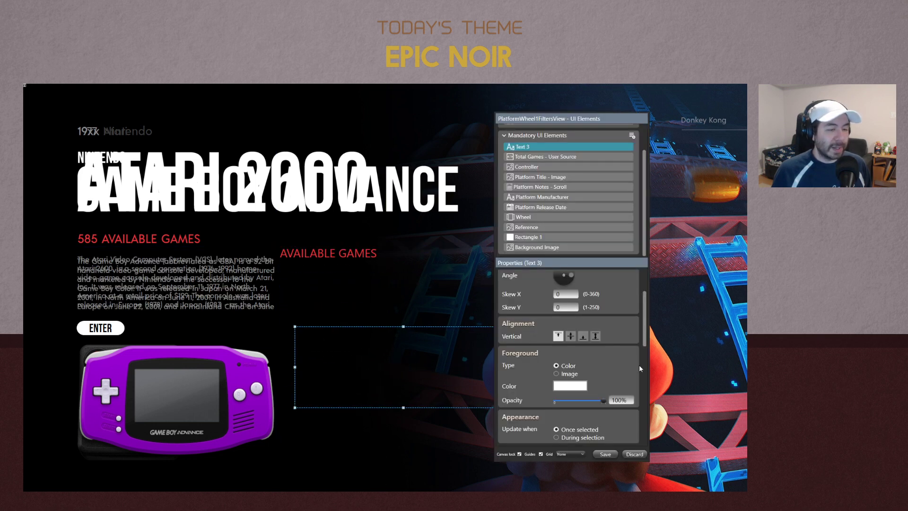
# Set the Text 3 element's font size to 32 and move the element to the canvas's lower-right corner
pyautogui.scroll(-3, 634, 353)
pyautogui.scroll(-2, 636, 345)
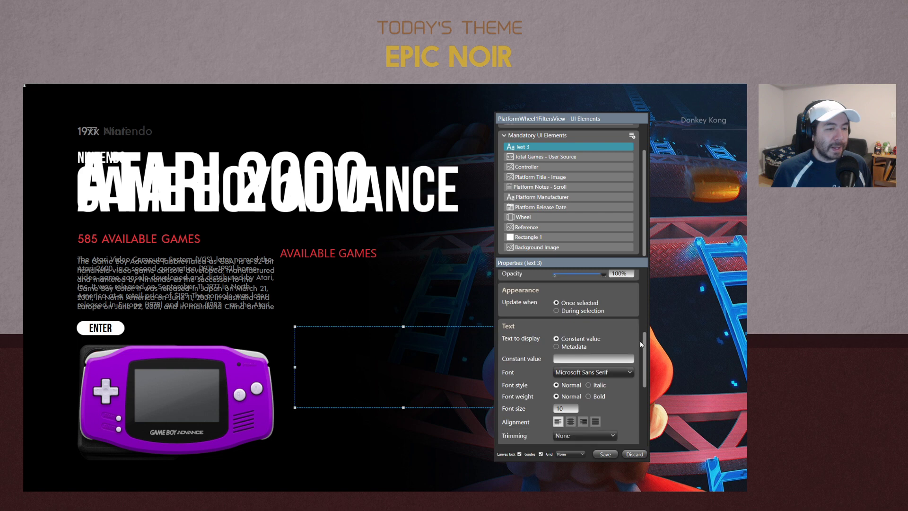
pyautogui.doubleClick(564, 372)
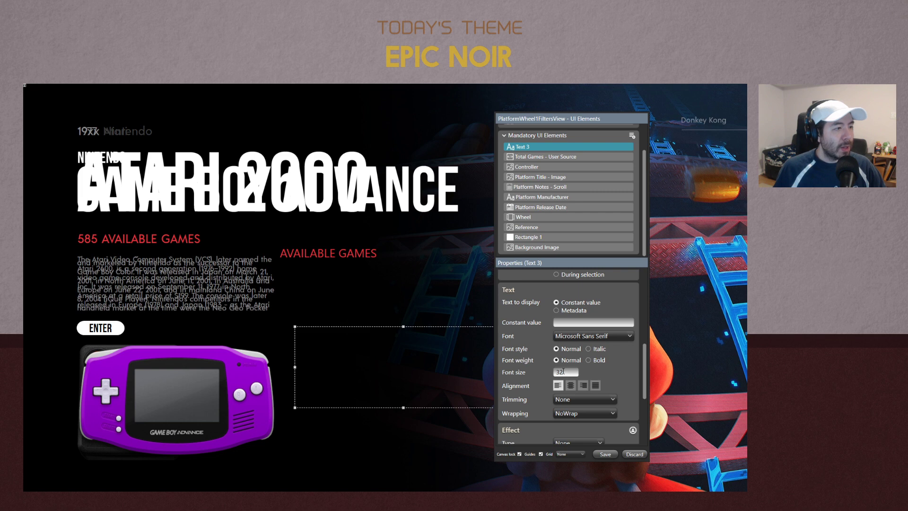
pyautogui.moveTo(353, 337); pyautogui.dragTo(588, 421)
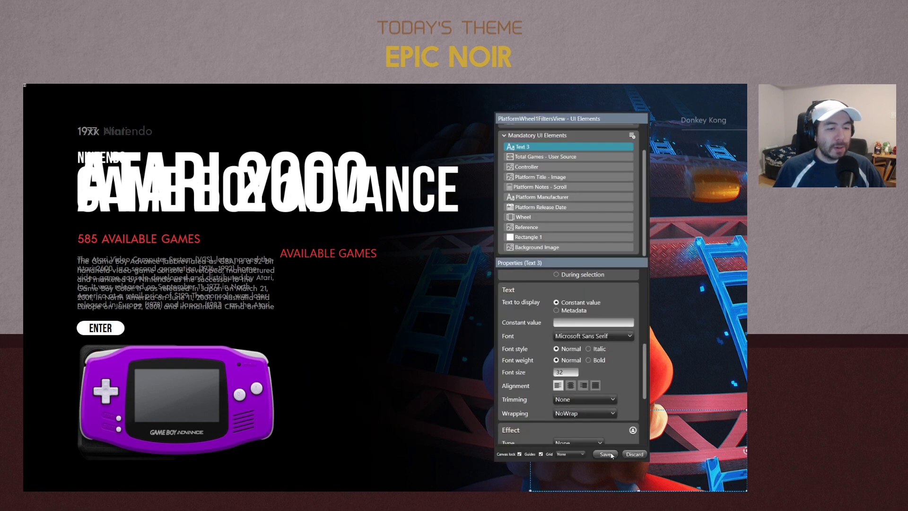
# Rename the Text 3 element as Text 1
pyautogui.moveTo(541, 122); pyautogui.dragTo(480, 127)
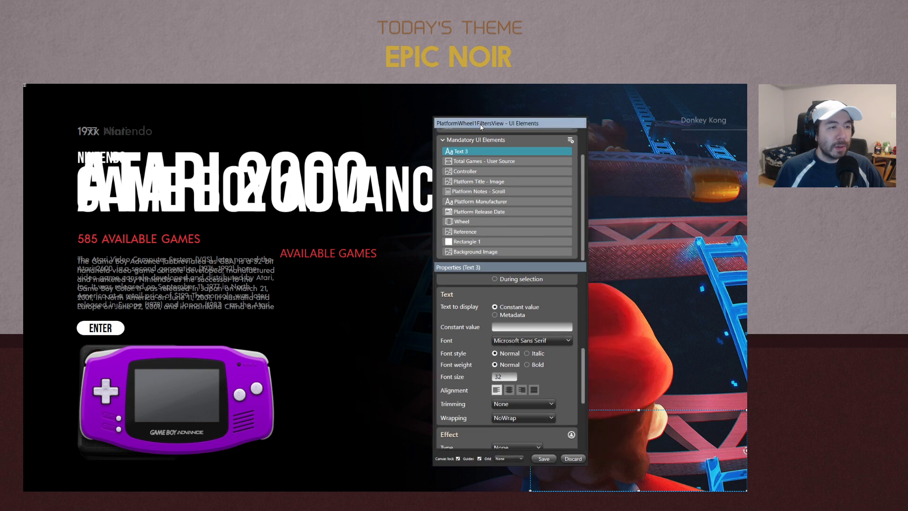
pyautogui.doubleClick(466, 152)
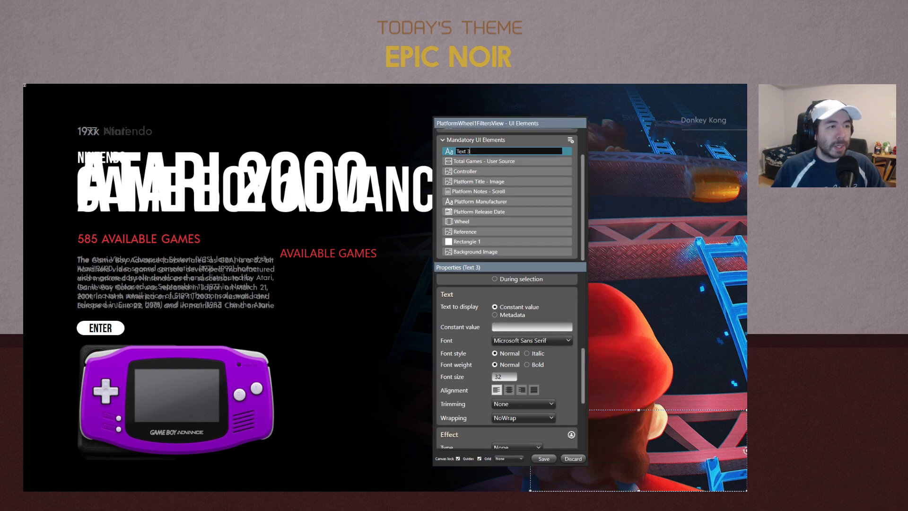
pyautogui.press('BackSpace')
pyautogui.write('1')
pyautogui.press('Return')
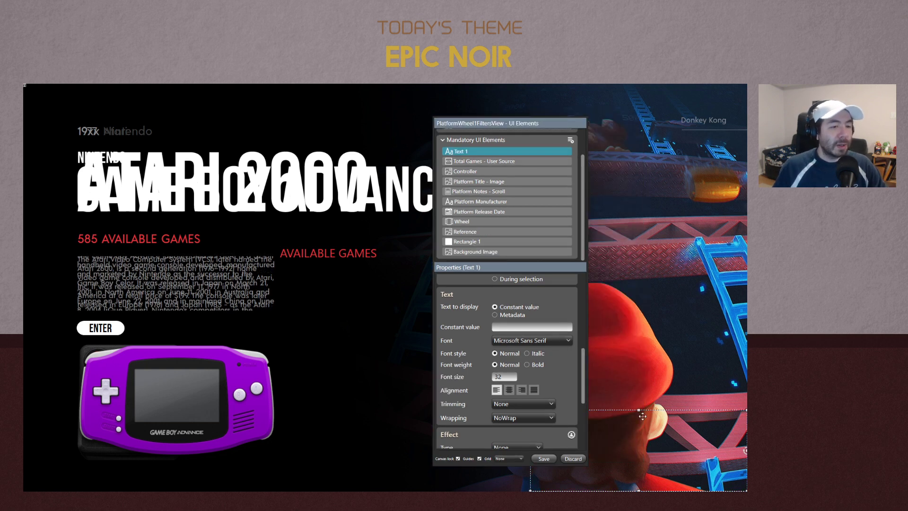
# Shrink the new text element to a small box in the canvas's lower-right corner and rename it Total Games - Font Size
pyautogui.moveTo(639, 410); pyautogui.dragTo(638, 465)
pyautogui.moveTo(531, 478); pyautogui.dragTo(736, 478)
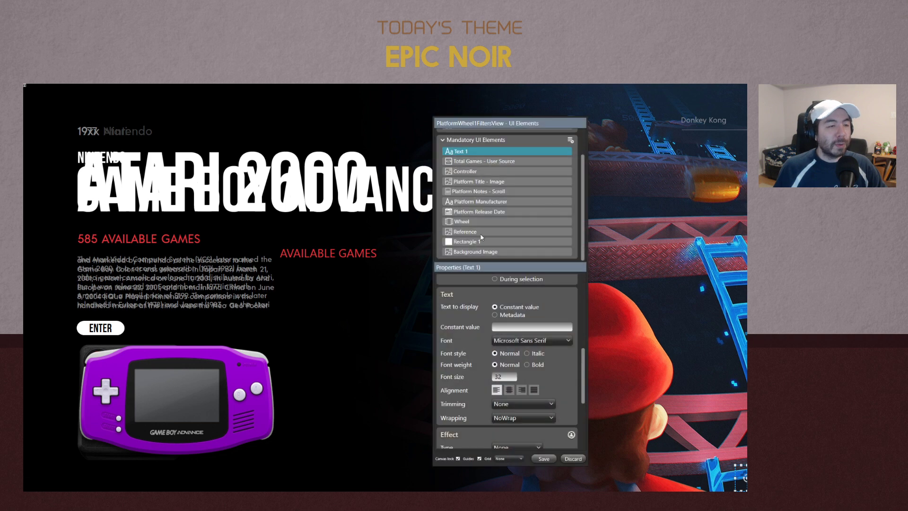
pyautogui.click(452, 152)
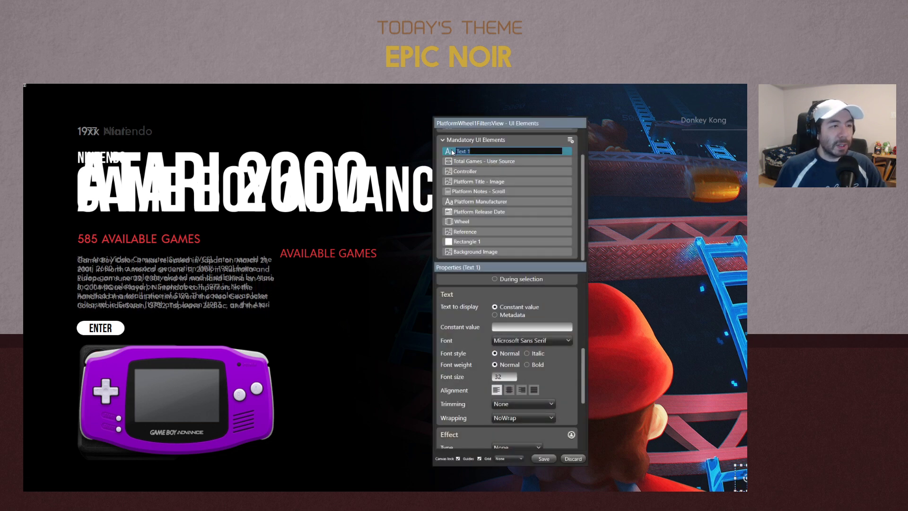
pyautogui.write('Total Games')
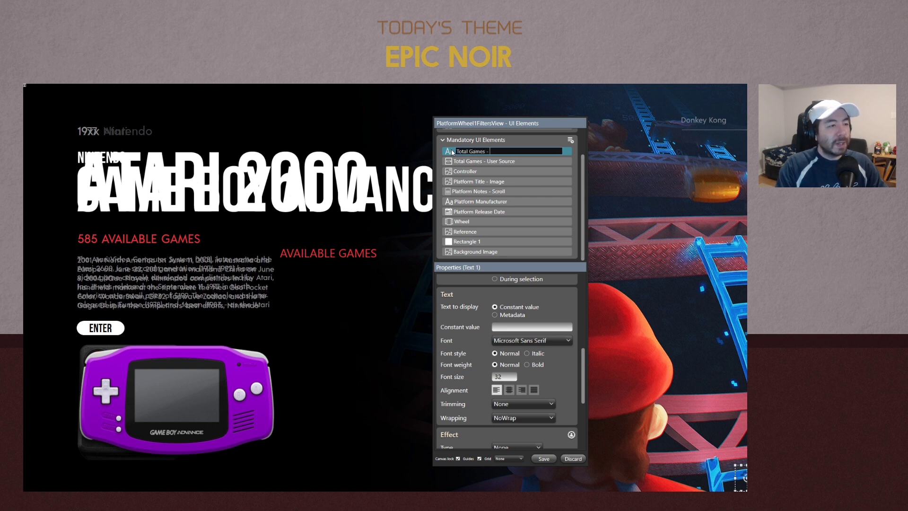
pyautogui.write(' - Font Siz')
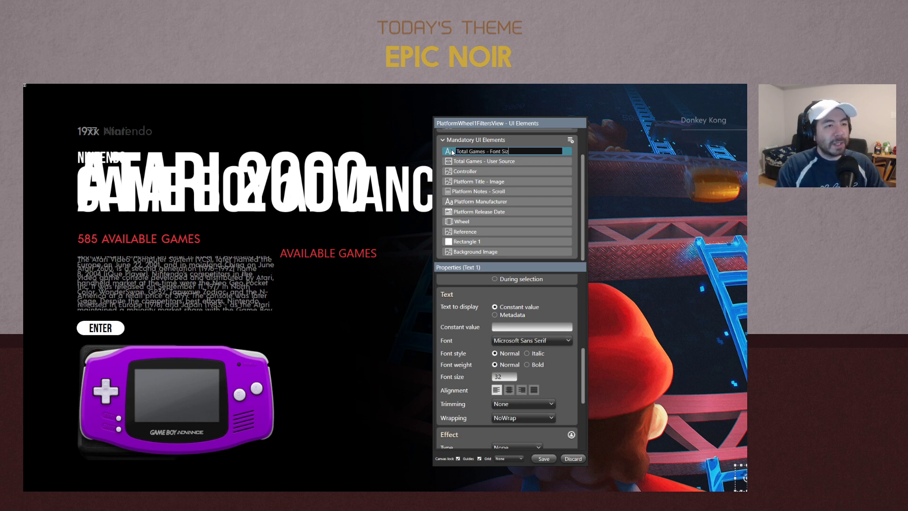
pyautogui.write('e')
pyautogui.press('Return')
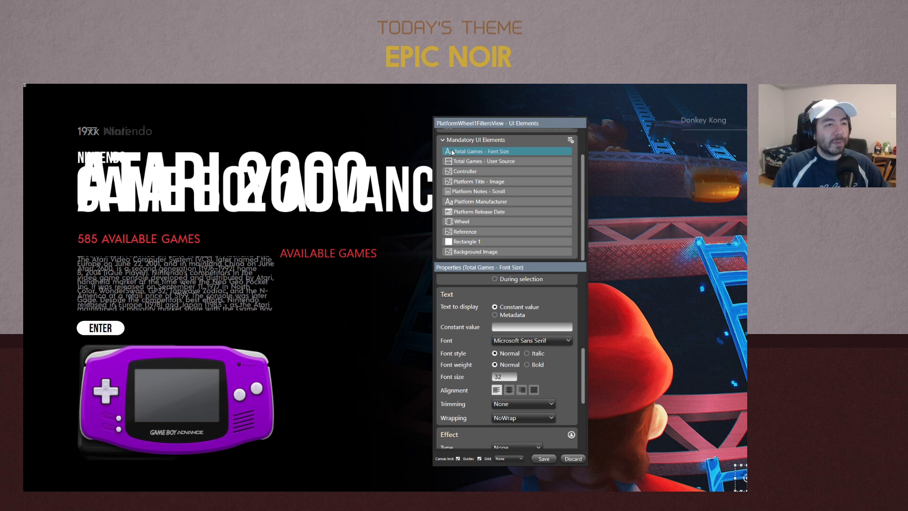
# Move the Total Games - User Source element over the reference's available games line, align it with the description's left edge and widen it slightly
pyautogui.click(485, 162)
pyautogui.moveTo(344, 256); pyautogui.dragTo(188, 247)
pyautogui.moveTo(295, 240); pyautogui.dragTo(314, 239)
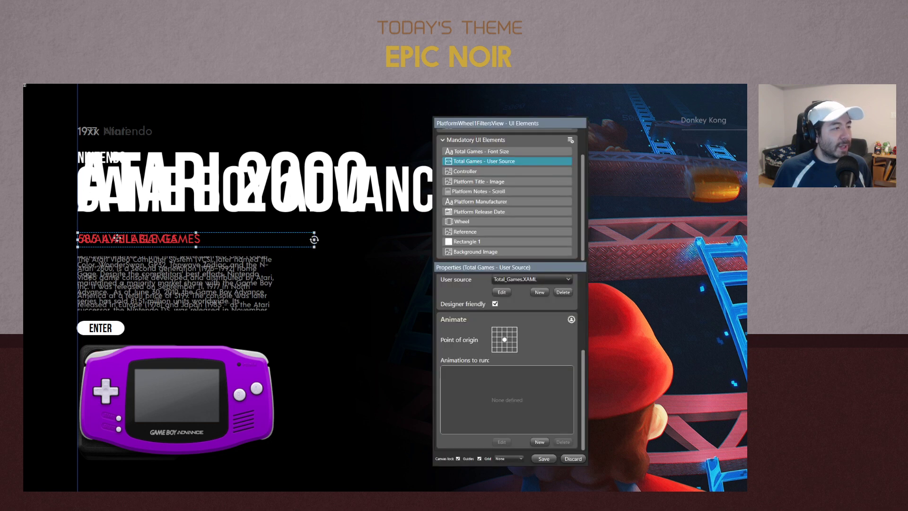
pyautogui.click(381, 276)
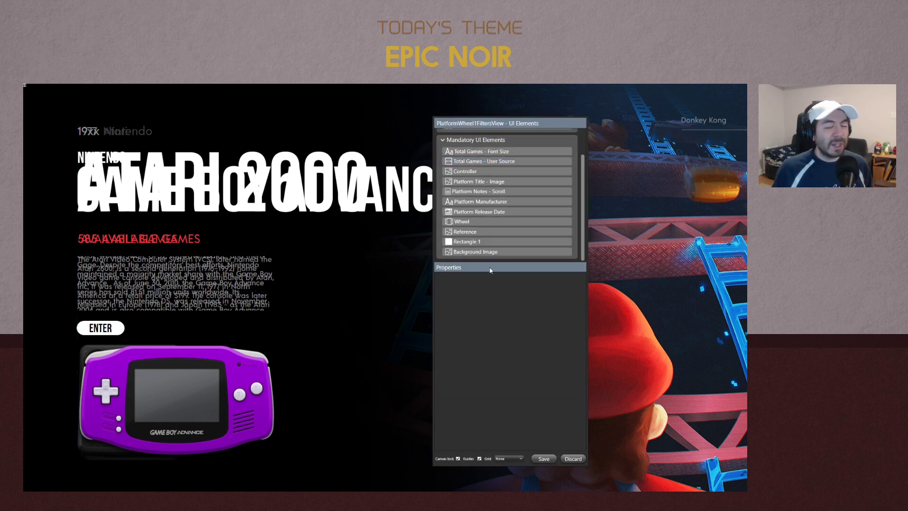
# Delete the Reference element from Mandatory UI Elements and save the PlatformWheel1FiltersView
pyautogui.rightClick(487, 231)
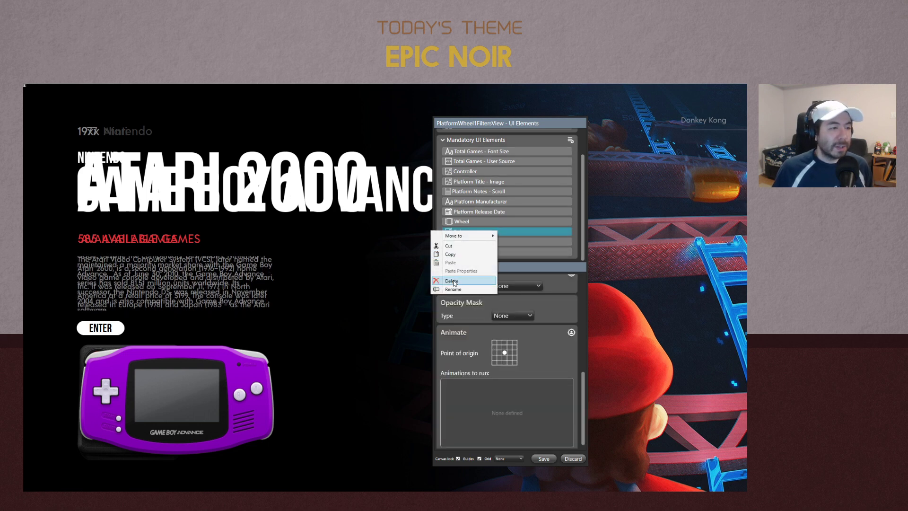
pyautogui.click(461, 236)
pyautogui.scroll(2, 488, 189)
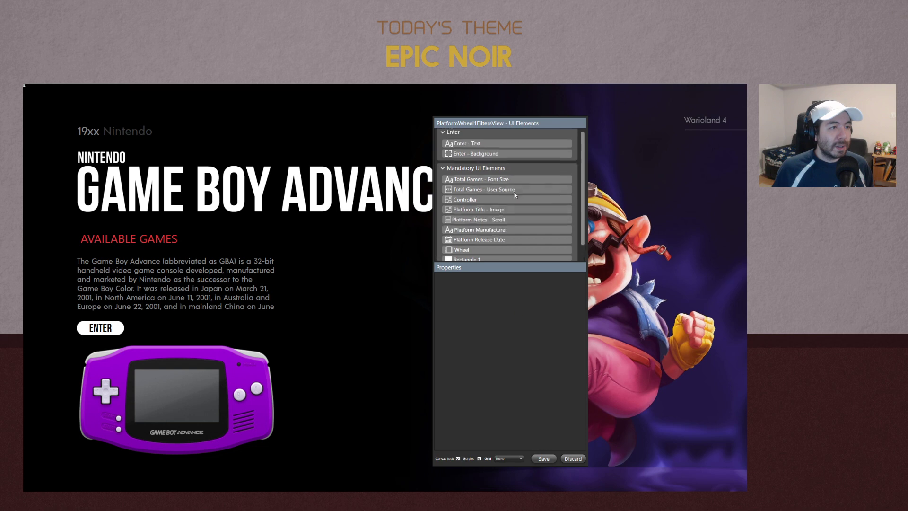
pyautogui.click(479, 148)
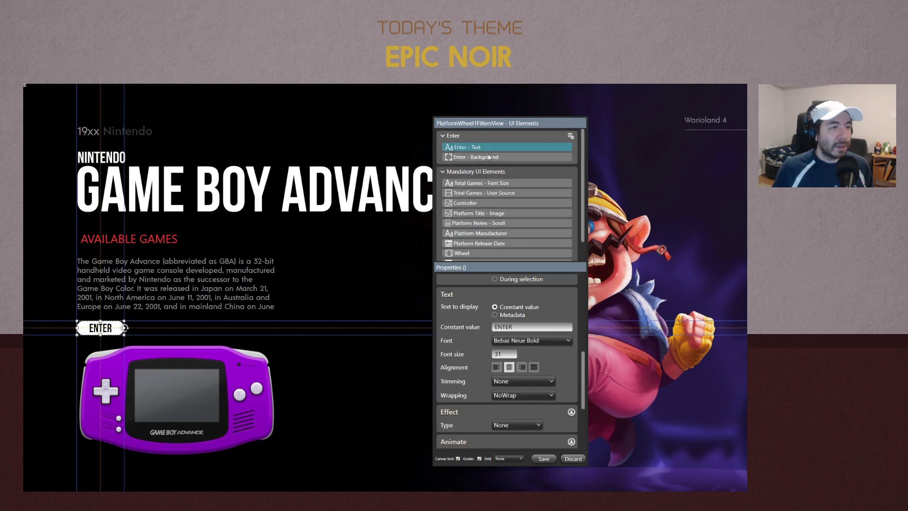
pyautogui.click(544, 458)
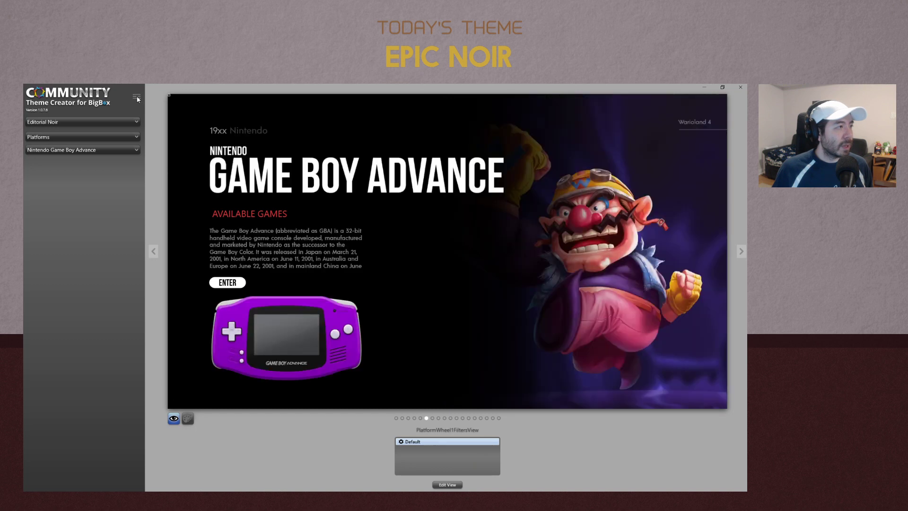
# Preview the view with the Nintendo Wii platform and publish the Editorial Noir theme
pyautogui.click(137, 96)
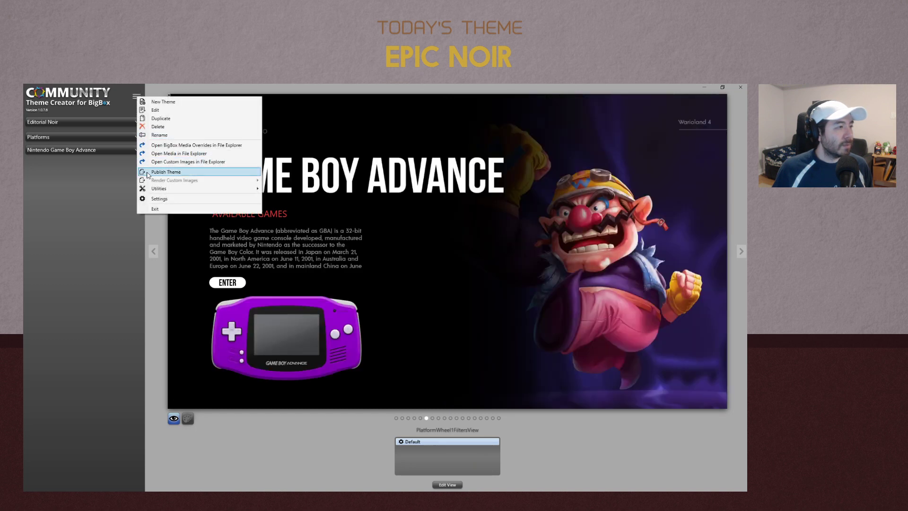
pyautogui.click(273, 442)
pyautogui.click(89, 149)
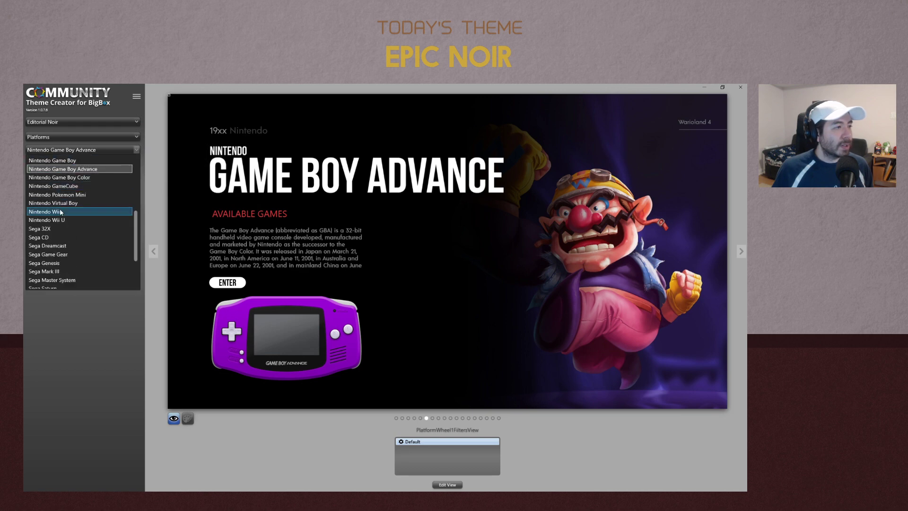
pyautogui.click(60, 212)
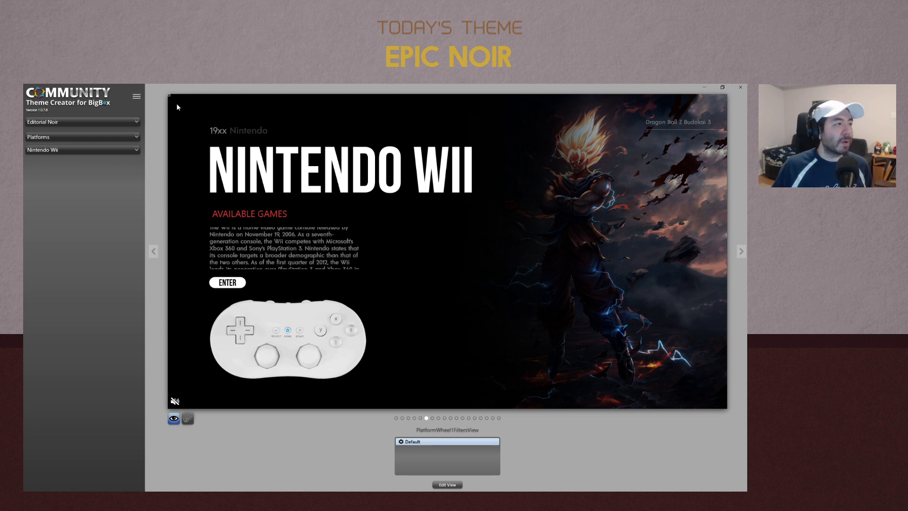
pyautogui.click(137, 97)
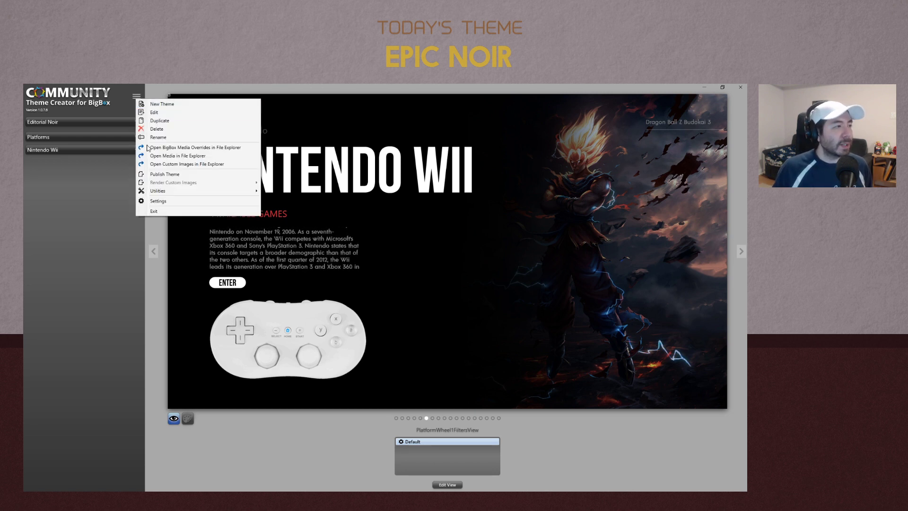
pyautogui.click(163, 174)
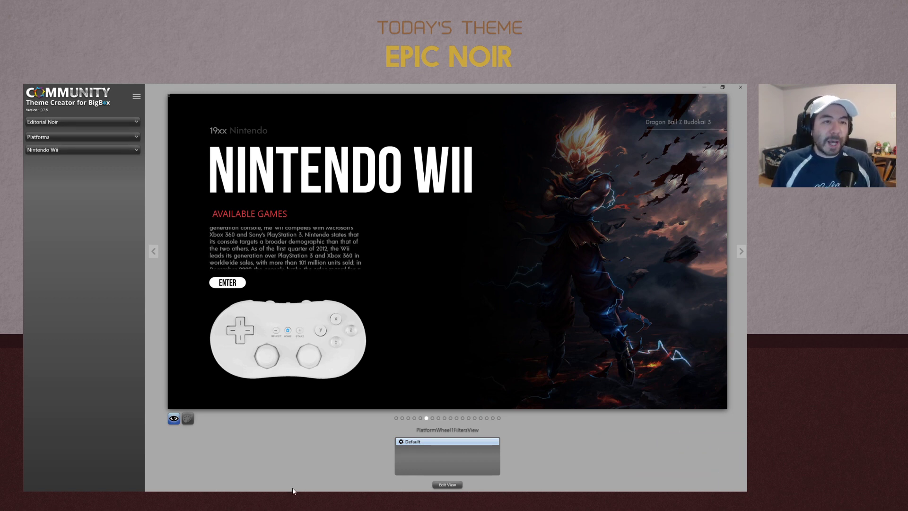
# Switch to Big Box, skip its startup video and bring up the system menu
pyautogui.press('super')
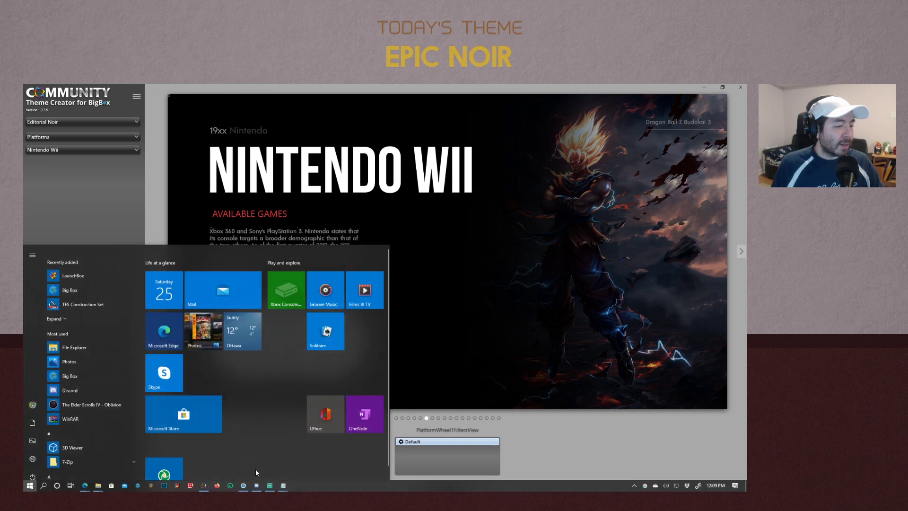
pyautogui.click(142, 485)
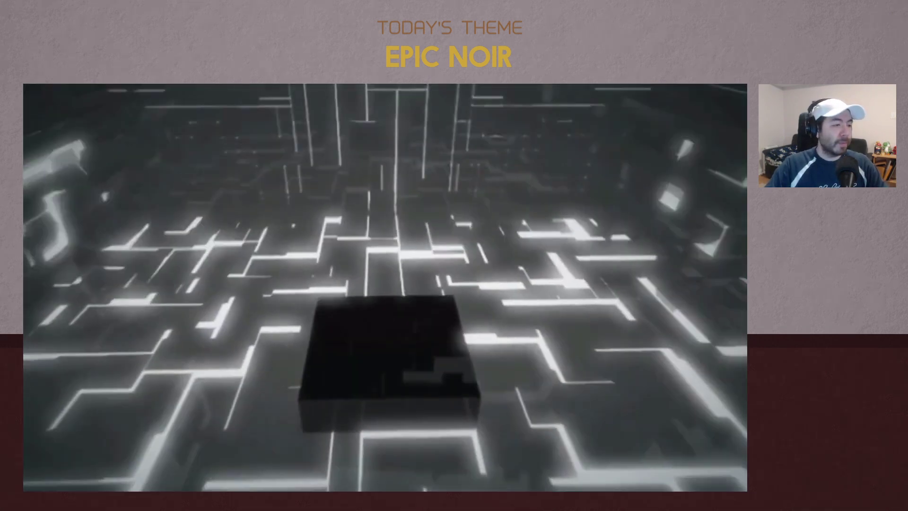
pyautogui.press('Escape')
pyautogui.press('Escape')
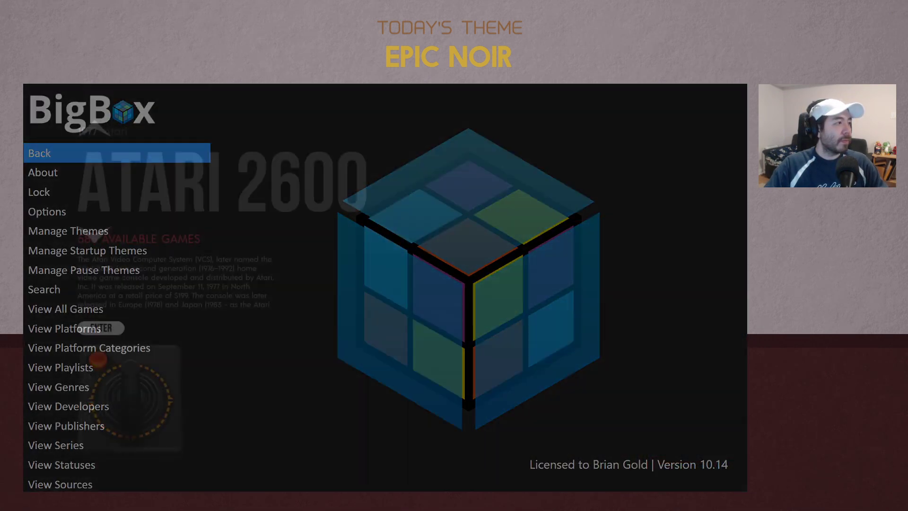
pyautogui.press('Down')
pyautogui.press('Down')
pyautogui.press('Down')
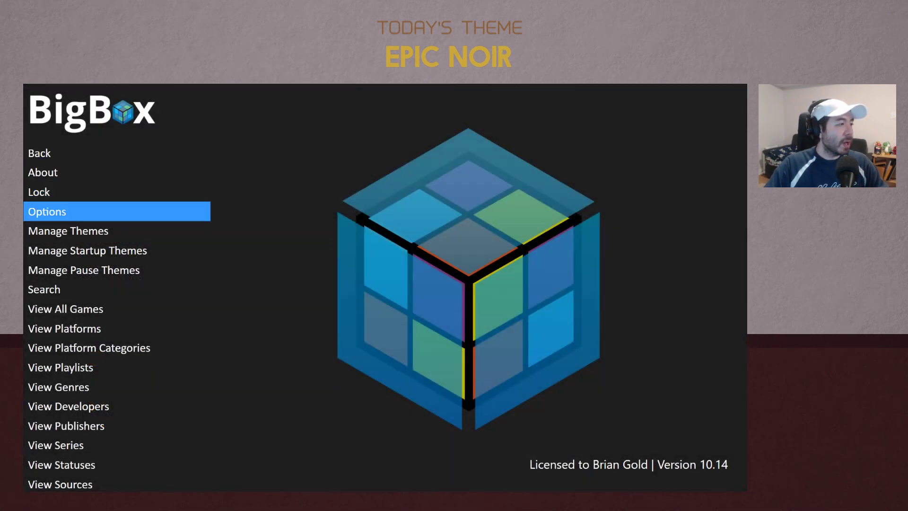
pyautogui.press('Return')
pyautogui.press('Down')
pyautogui.press('Down')
pyautogui.press('Down')
pyautogui.press('Down')
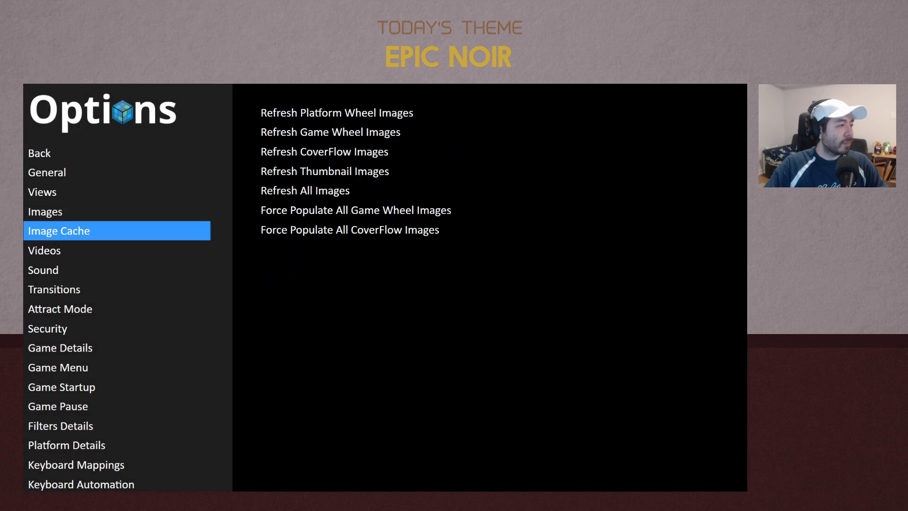
pyautogui.press('Down')
pyautogui.press('Up')
pyautogui.press('Up')
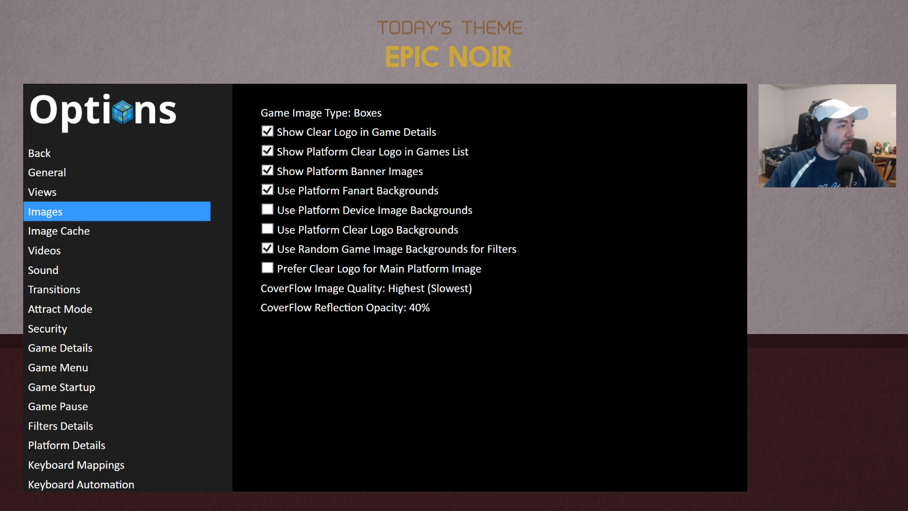
pyautogui.press('Escape')
# Apply Editorial Noir from the installed themes as Big Box's main theme and return to the platform view
pyautogui.press('Down')
pyautogui.press('Down')
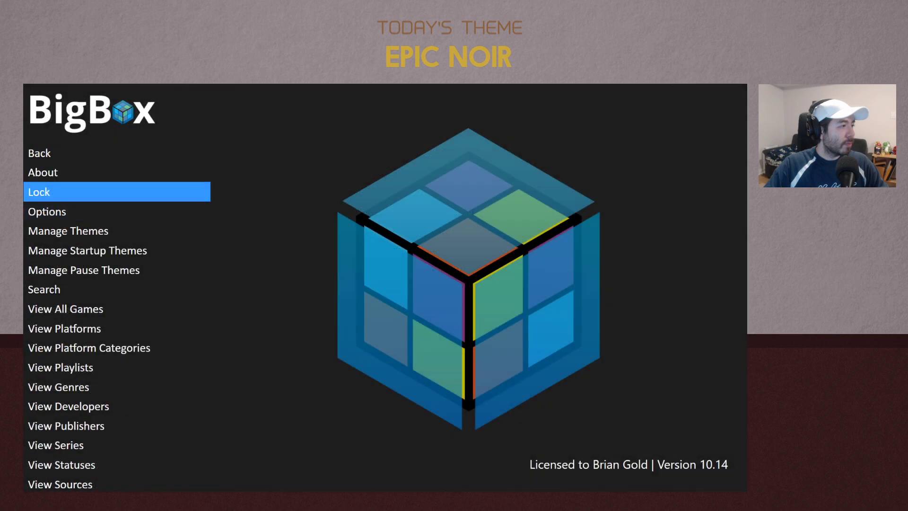
pyautogui.press('Down')
pyautogui.press('Down')
pyautogui.press('Return')
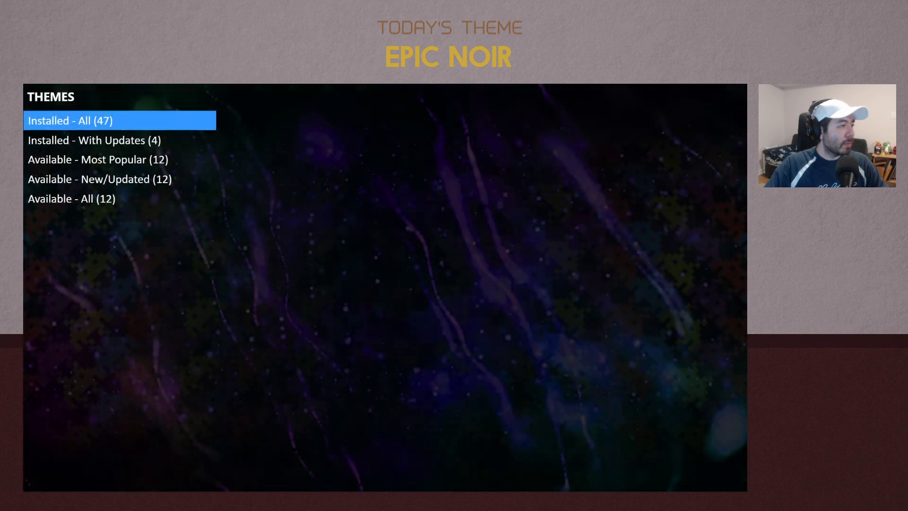
pyautogui.press('Return')
pyautogui.press('Down')
pyautogui.press('Down')
pyautogui.press('Down')
pyautogui.press('Down')
pyautogui.press('Down')
pyautogui.press('Down')
pyautogui.press('Down')
pyautogui.press('Down')
pyautogui.press('Down')
pyautogui.press('Down')
pyautogui.press('Down')
pyautogui.press('Down')
pyautogui.press('Down')
pyautogui.press('Down')
pyautogui.press('Down')
pyautogui.press('Down')
pyautogui.press('Down')
pyautogui.press('Down')
pyautogui.press('Down')
pyautogui.press('Down')
pyautogui.press('Down')
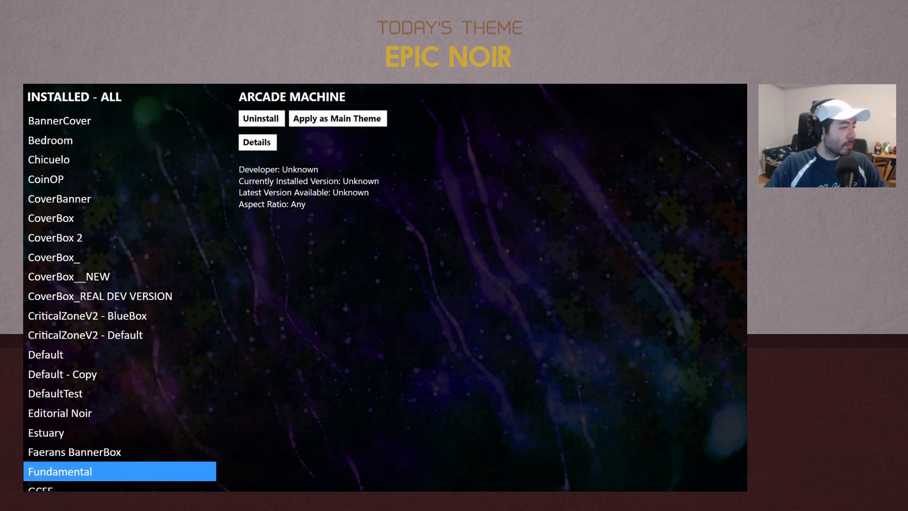
pyautogui.press('Up')
pyautogui.press('Up')
pyautogui.press('Up')
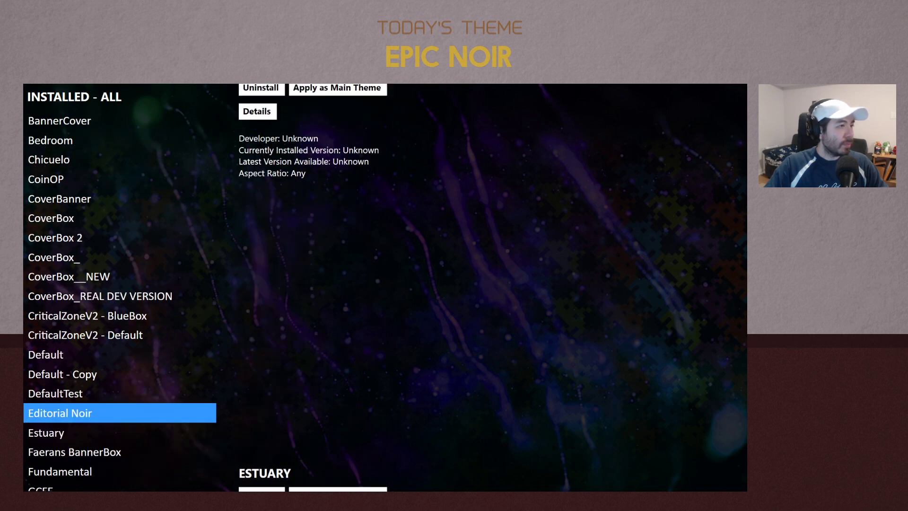
pyautogui.press('Right')
pyautogui.press('Return')
pyautogui.press('Left')
pyautogui.press('Return')
pyautogui.press('Return')
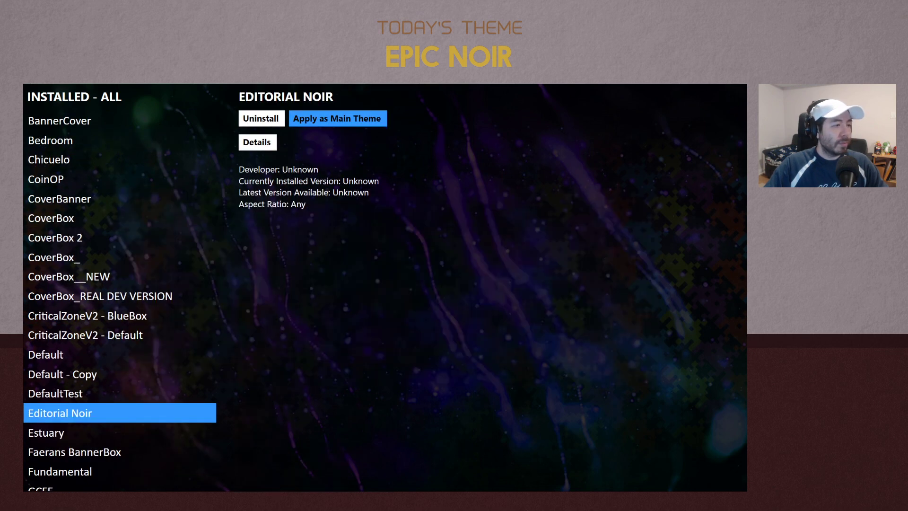
pyautogui.press('Escape')
pyautogui.press('Escape')
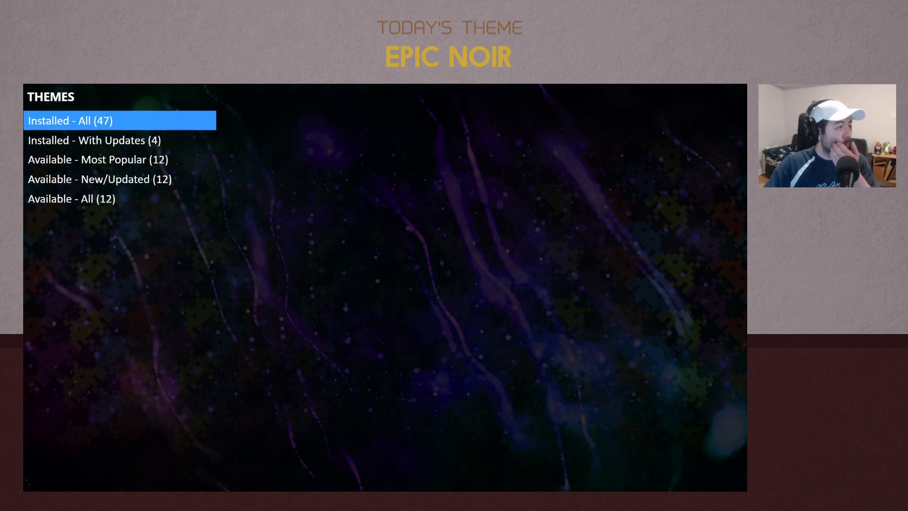
pyautogui.press('Escape')
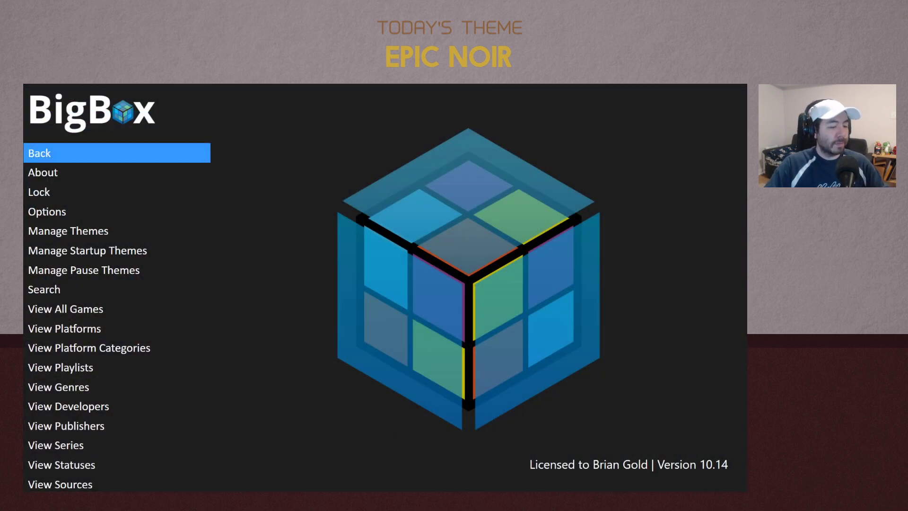
pyautogui.press('Escape')
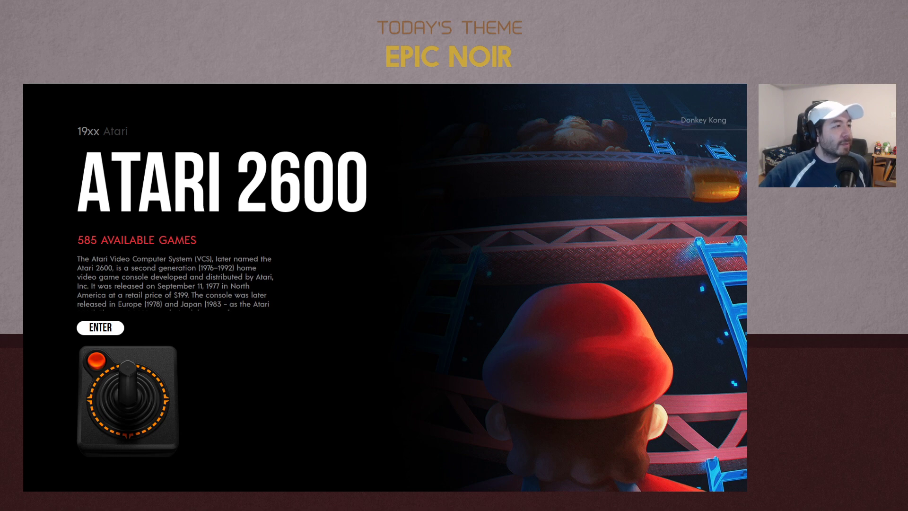
# Browse backwards from Atari 2600 through Windows to Super Nintendo to check the available games counter
pyautogui.press('Left')
pyautogui.press('Left')
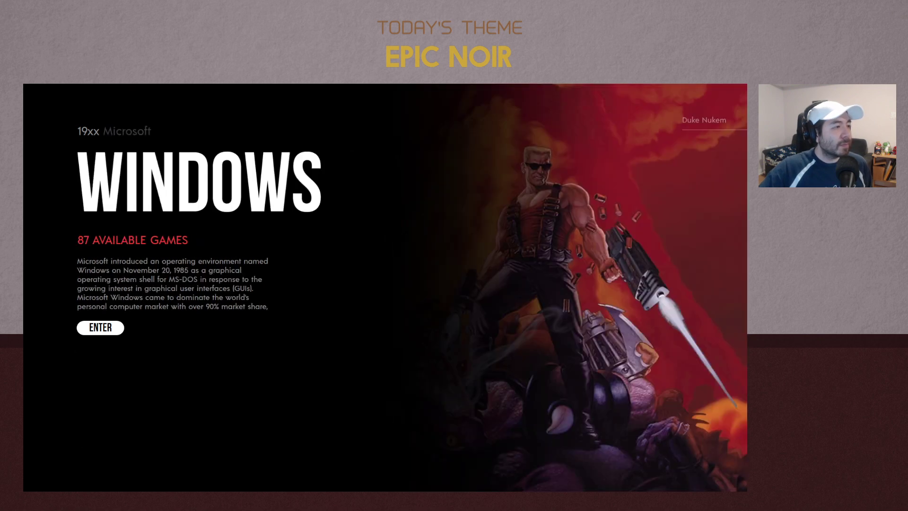
pyautogui.press('Left')
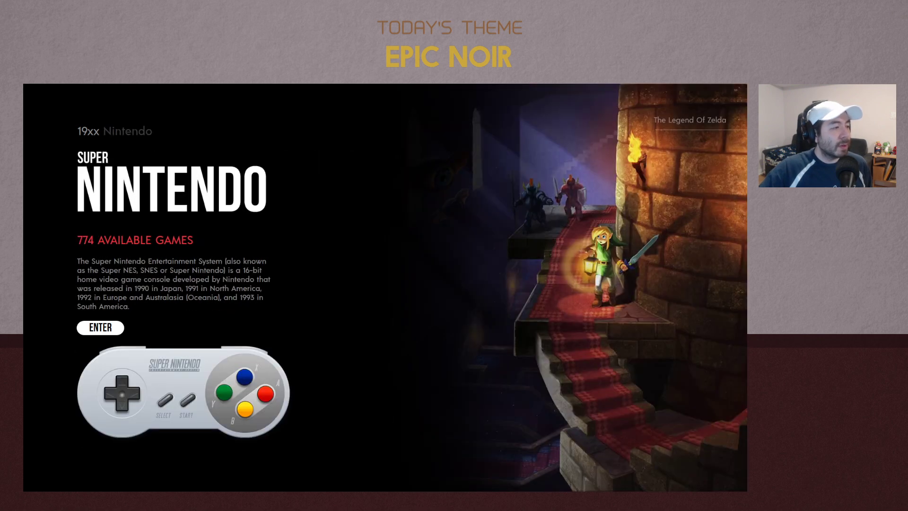
# Browse back and forth through Windows, Super Nintendo, Sony PSP, PlayStation 2 and PlayStation to check the platform view's text
pyautogui.press('Right')
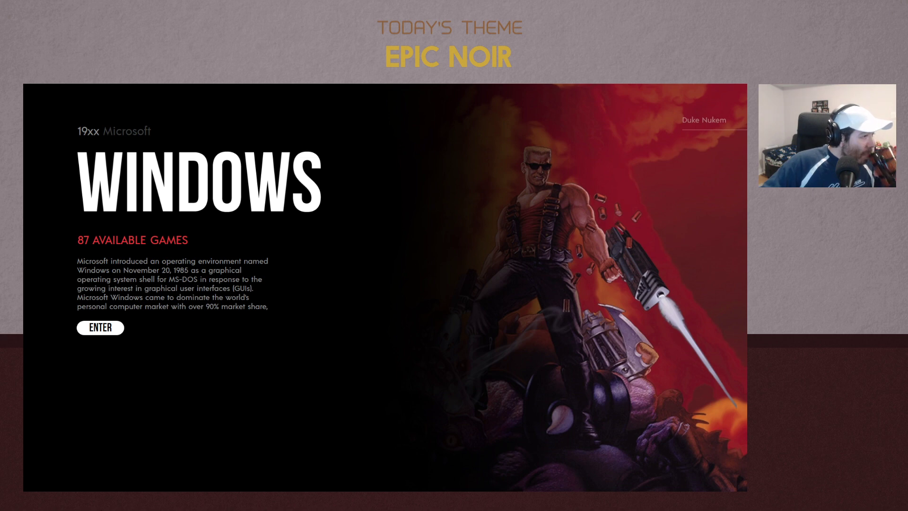
pyautogui.press('Left')
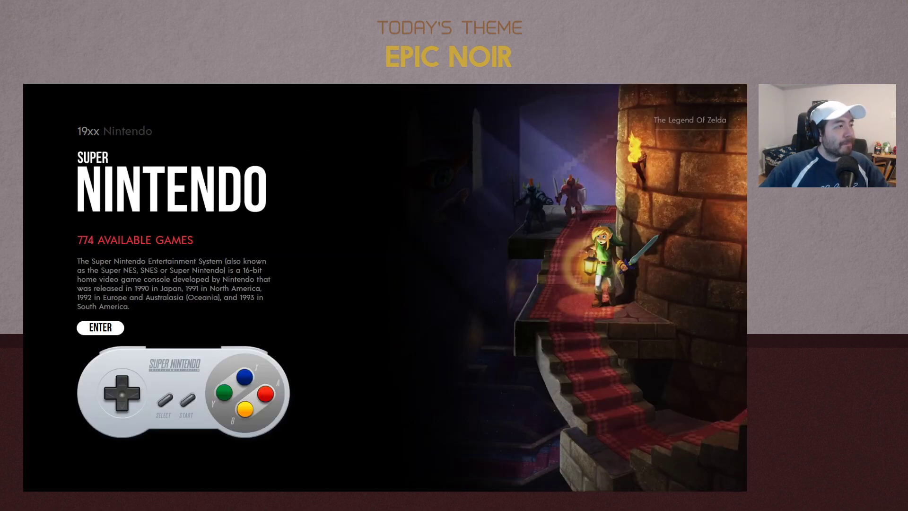
pyautogui.press('Left')
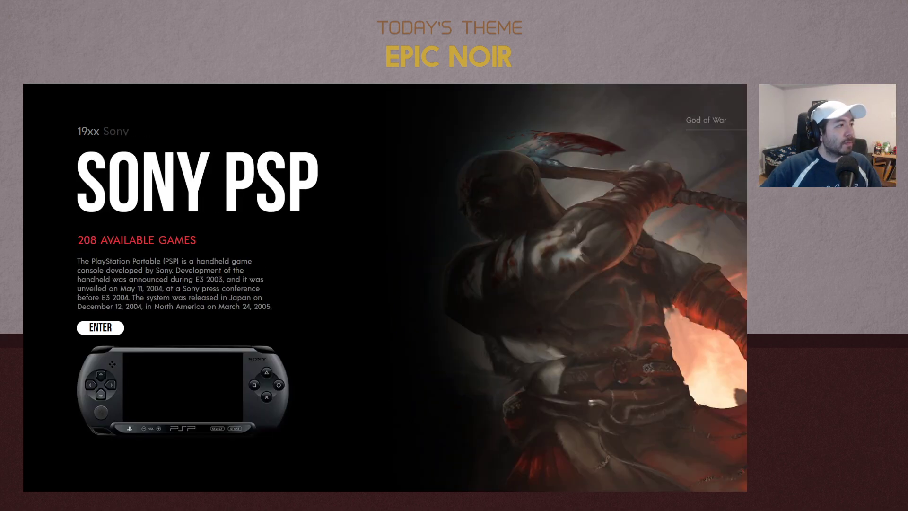
pyautogui.press('Right')
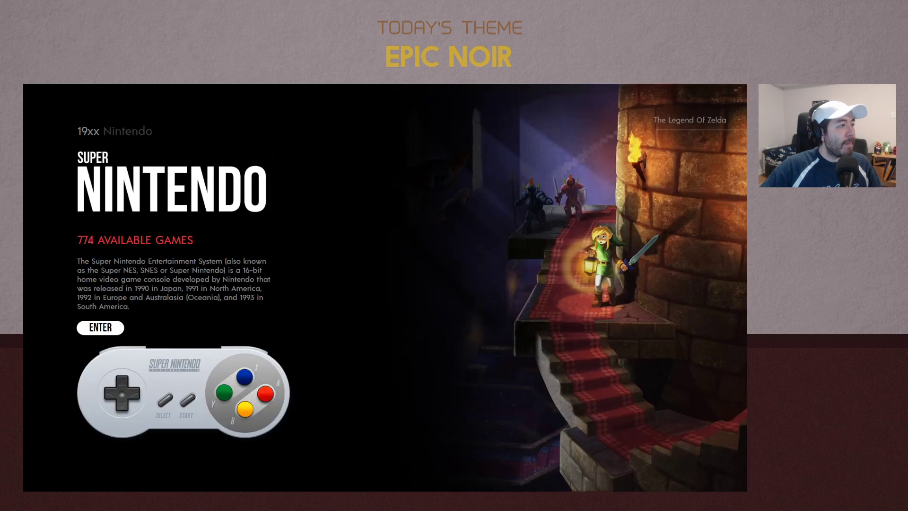
pyautogui.press('Left')
pyautogui.press('Left')
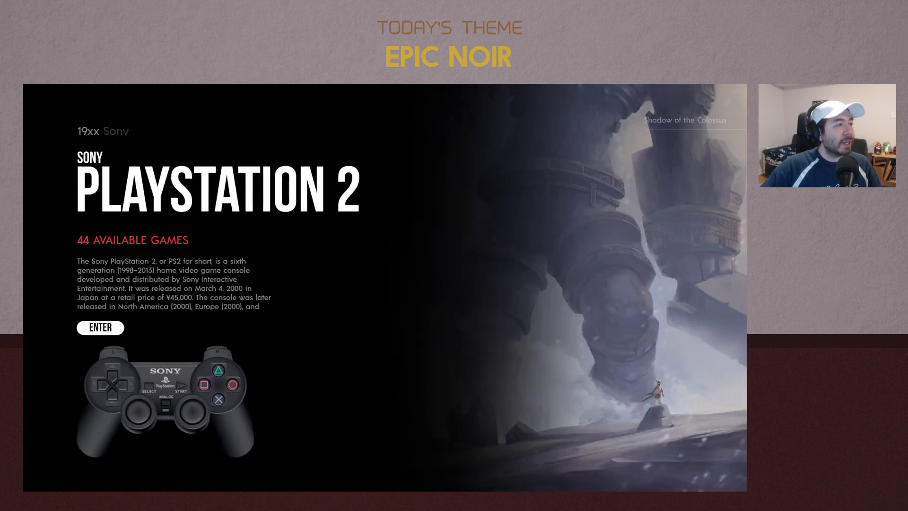
pyautogui.press('Left')
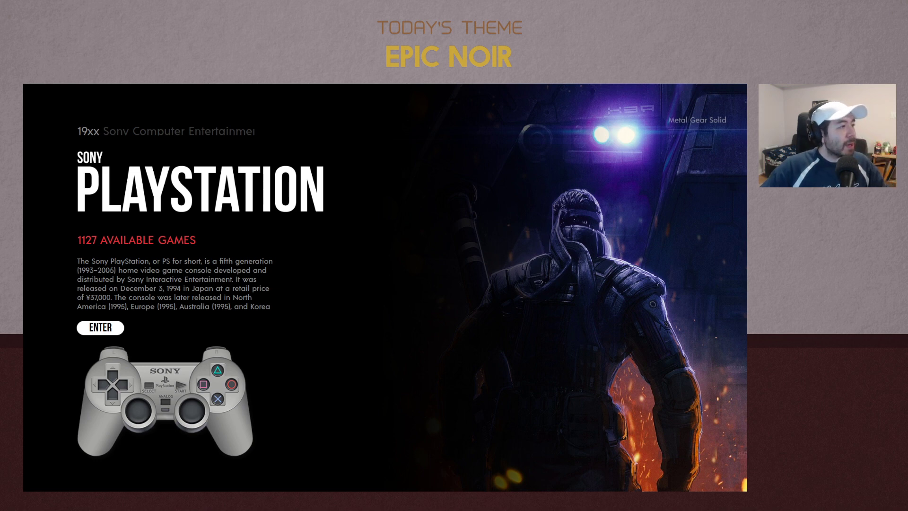
pyautogui.press('Left')
pyautogui.press('Right')
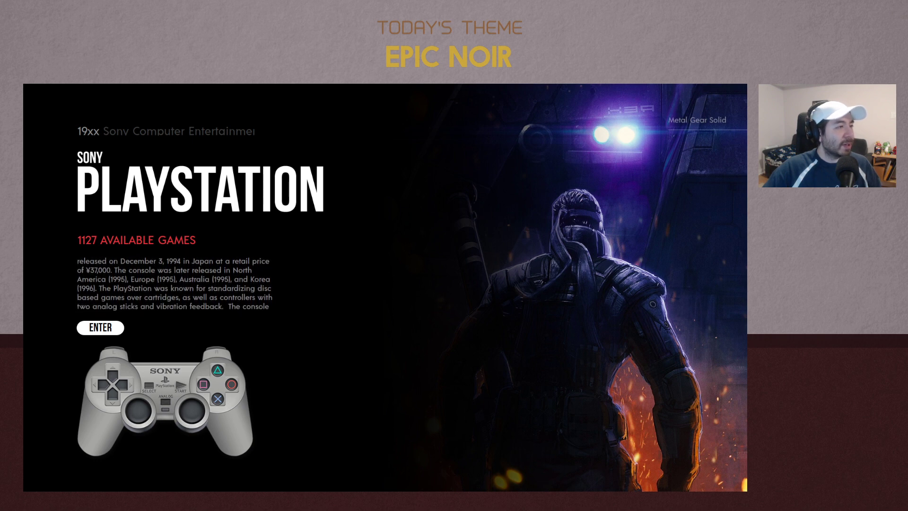
pyautogui.press('Left')
pyautogui.press('Right')
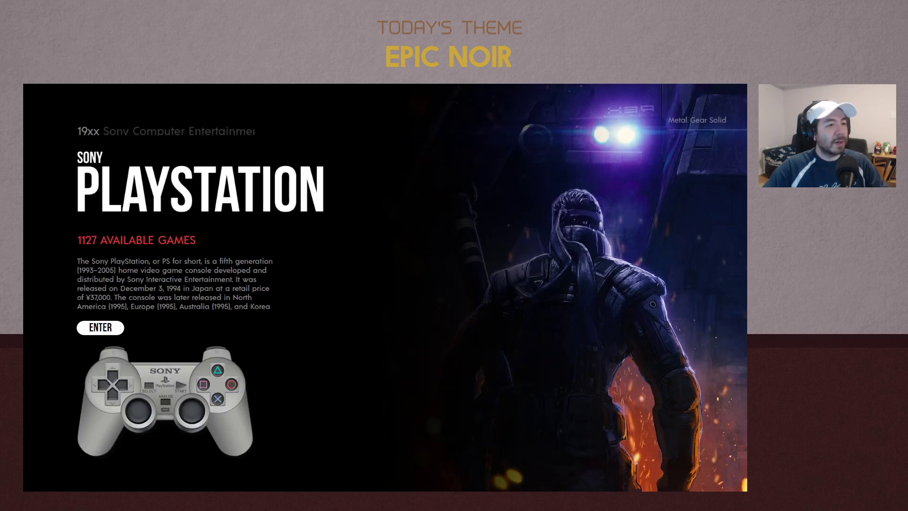
# Leave Big Box for the Community Theme Creator and open PlatformWheel1FiltersView for editing with Sony Playstation as preview platform
pyautogui.press('Escape')
pyautogui.press('Up')
pyautogui.press('Return')
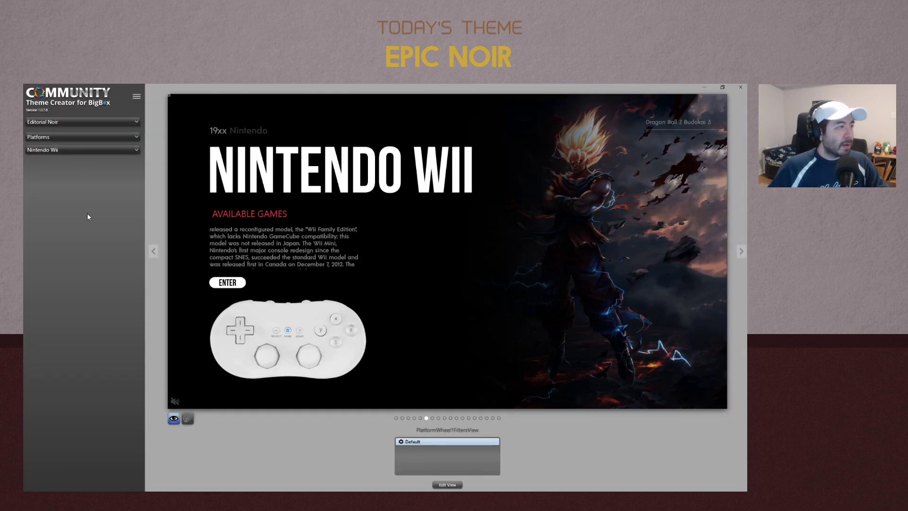
pyautogui.click(67, 149)
pyautogui.scroll(-3, 67, 254)
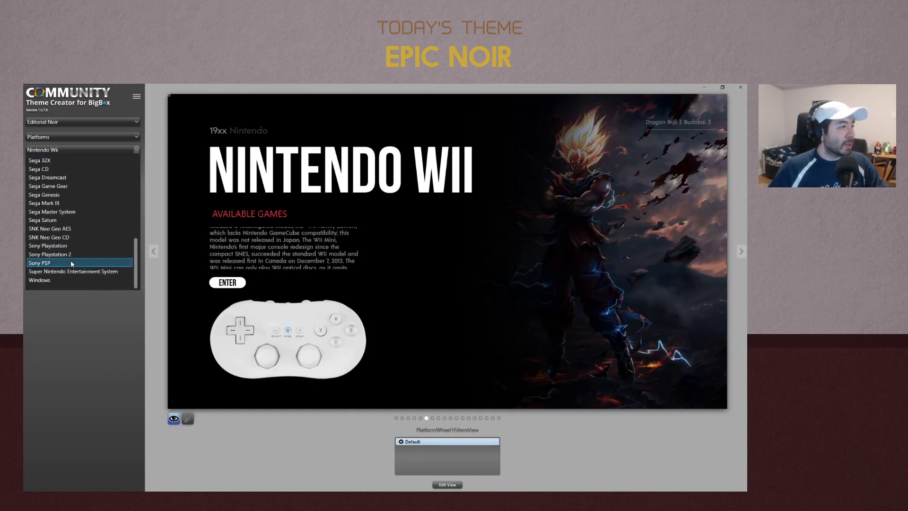
pyautogui.click(68, 255)
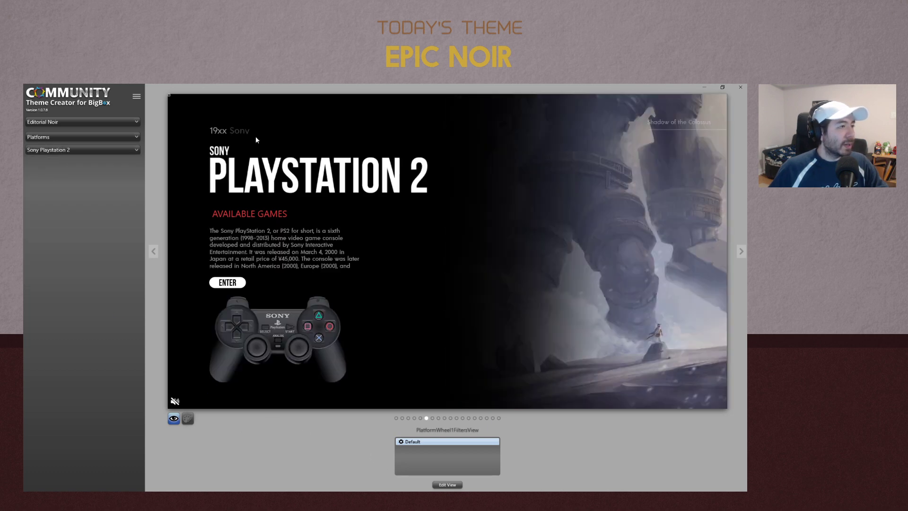
pyautogui.click(76, 149)
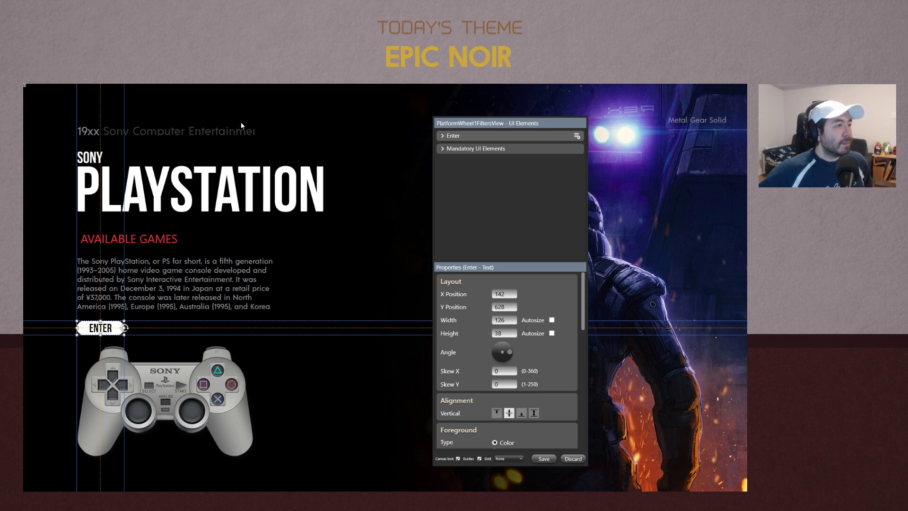
# Enlarge the Platform Manufacturer text box to 473 wide and 42 high, and move it up to Y position 103
pyautogui.click(235, 133)
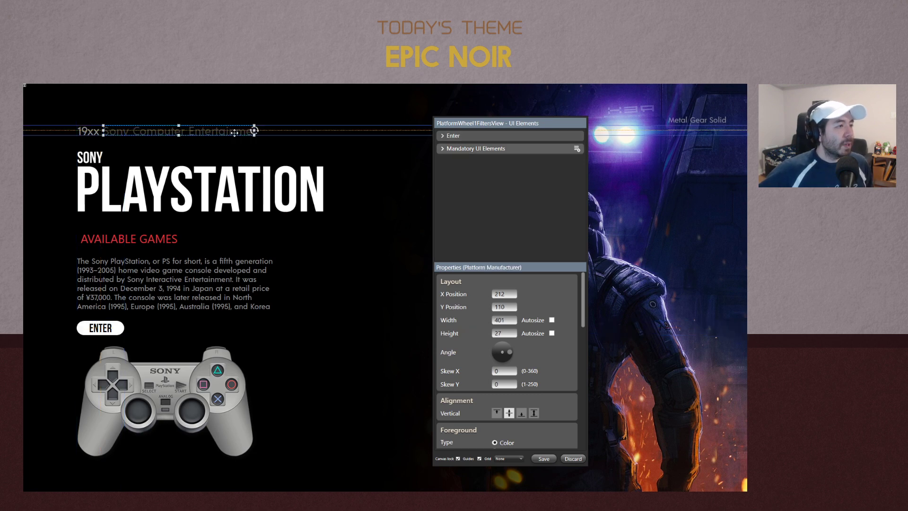
pyautogui.moveTo(254, 130); pyautogui.dragTo(281, 130)
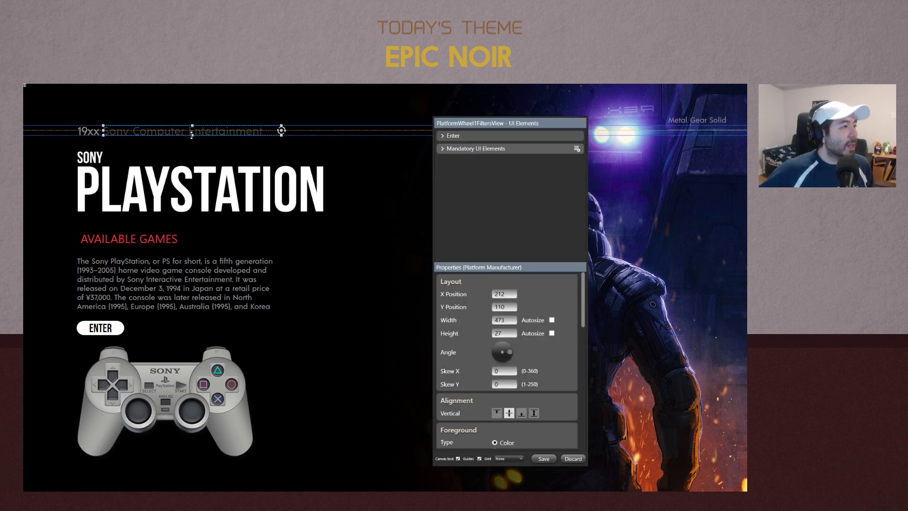
pyautogui.moveTo(192, 135); pyautogui.dragTo(188, 140)
pyautogui.press('Up')
pyautogui.press('Up')
pyautogui.press('Up')
pyautogui.press('Up')
pyautogui.press('Up')
pyautogui.press('Up')
pyautogui.press('Up')
pyautogui.press('Up')
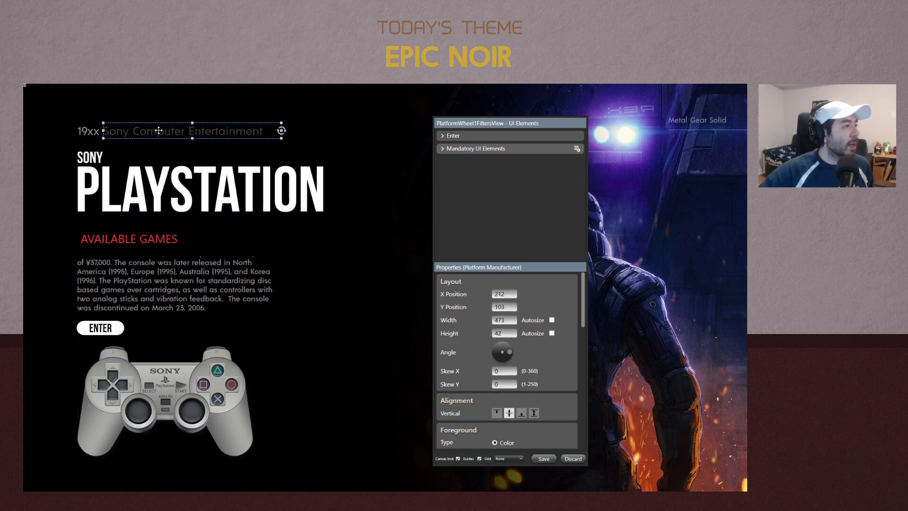
pyautogui.click(405, 268)
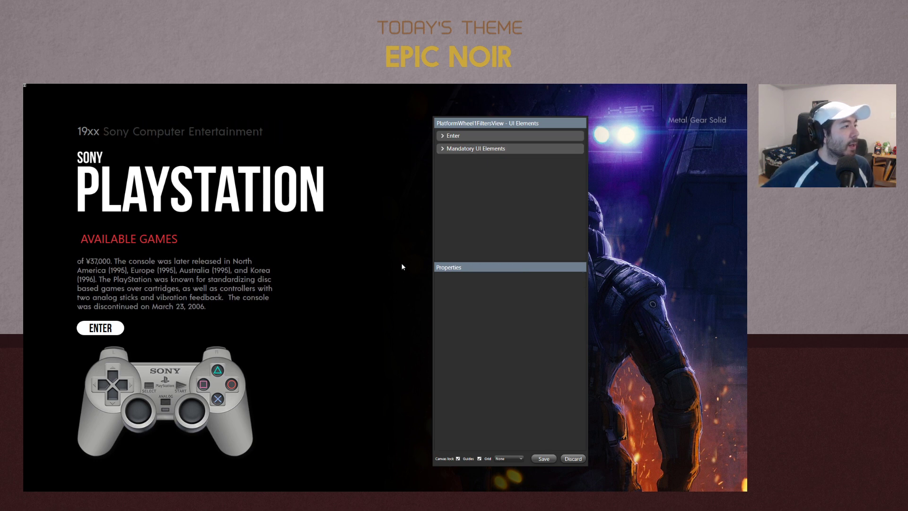
# Set the Platform Release Date's format to yyyy and save the view
pyautogui.click(83, 135)
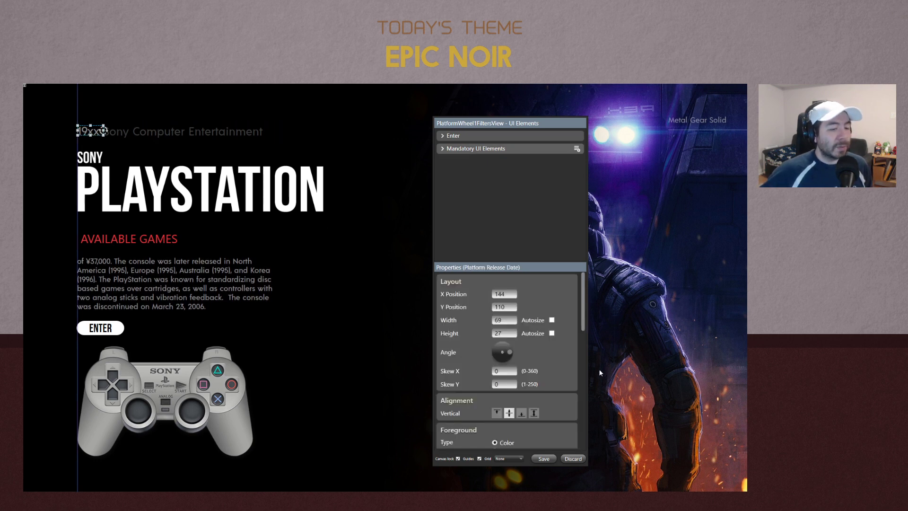
pyautogui.scroll(-10, 577, 341)
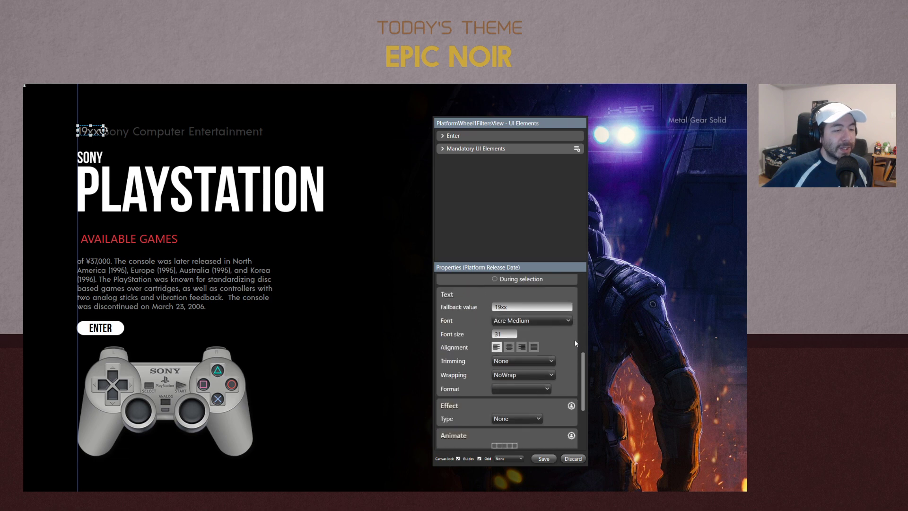
pyautogui.scroll(-2, 574, 340)
pyautogui.click(524, 353)
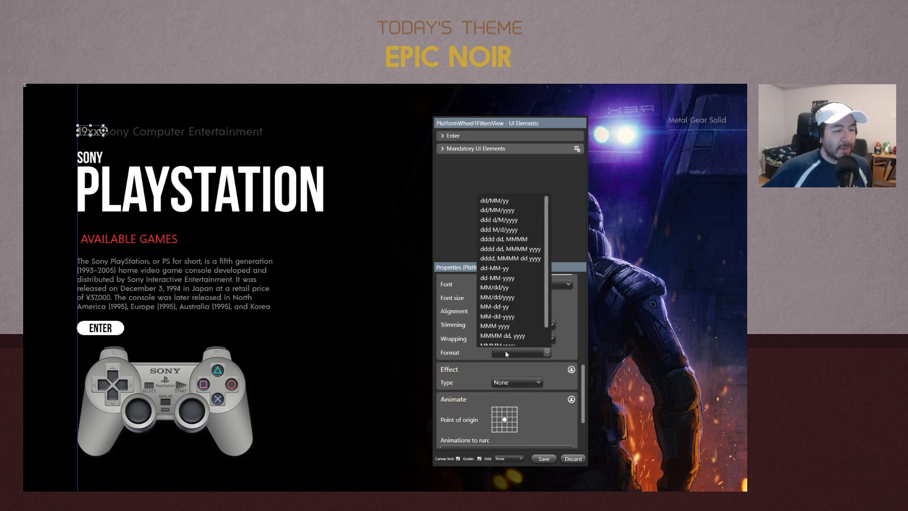
pyautogui.scroll(-1, 544, 226)
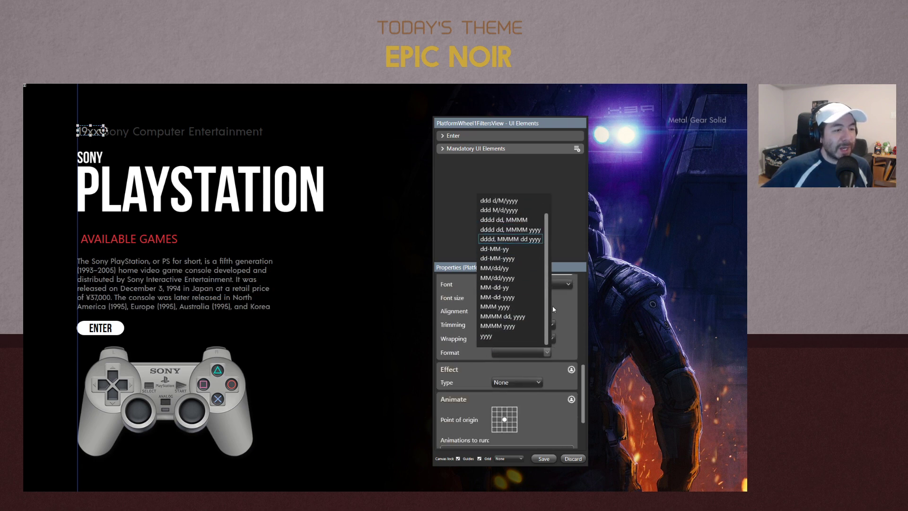
pyautogui.click(489, 337)
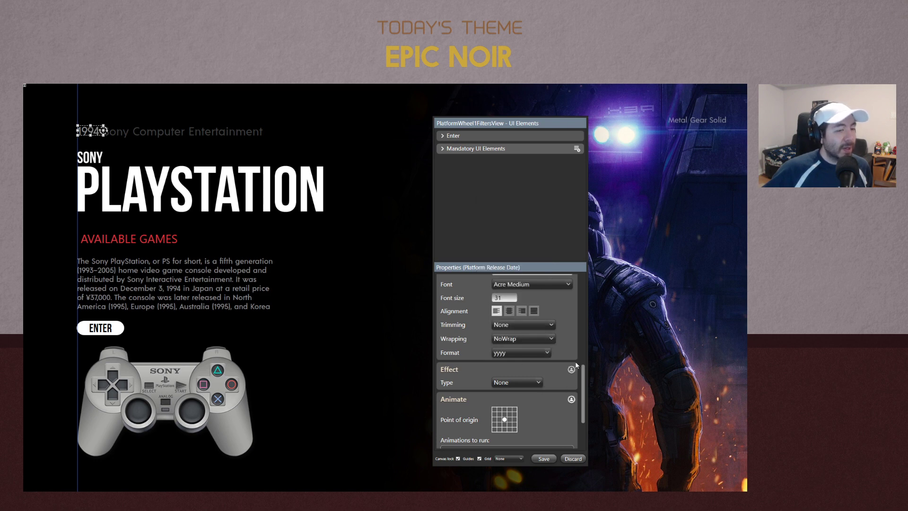
pyautogui.click(393, 239)
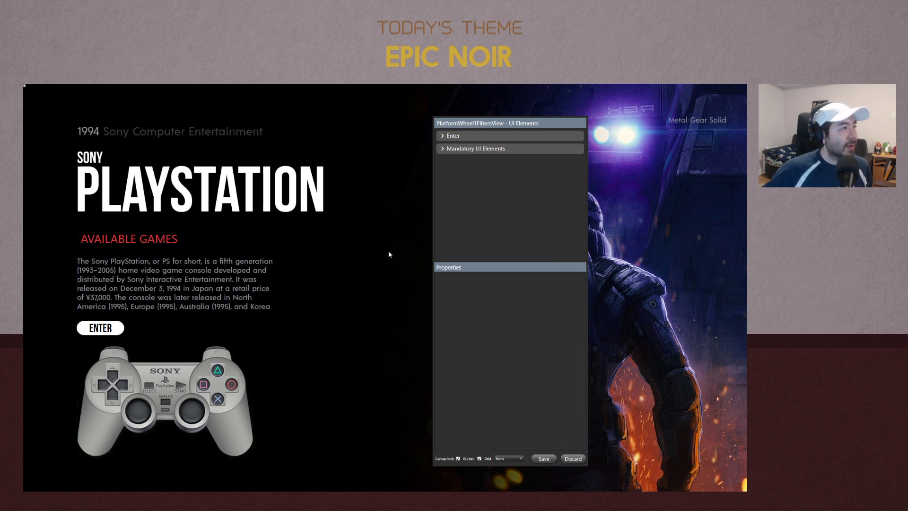
pyautogui.click(170, 128)
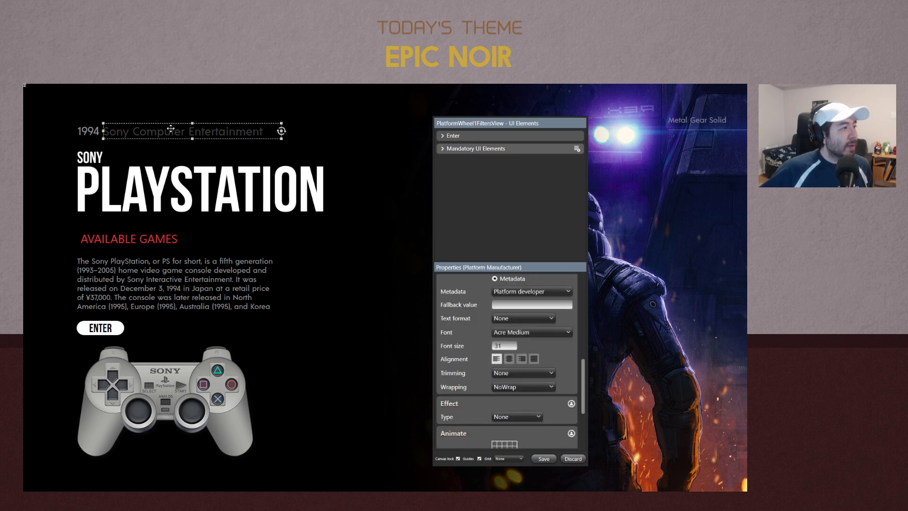
pyautogui.click(400, 290)
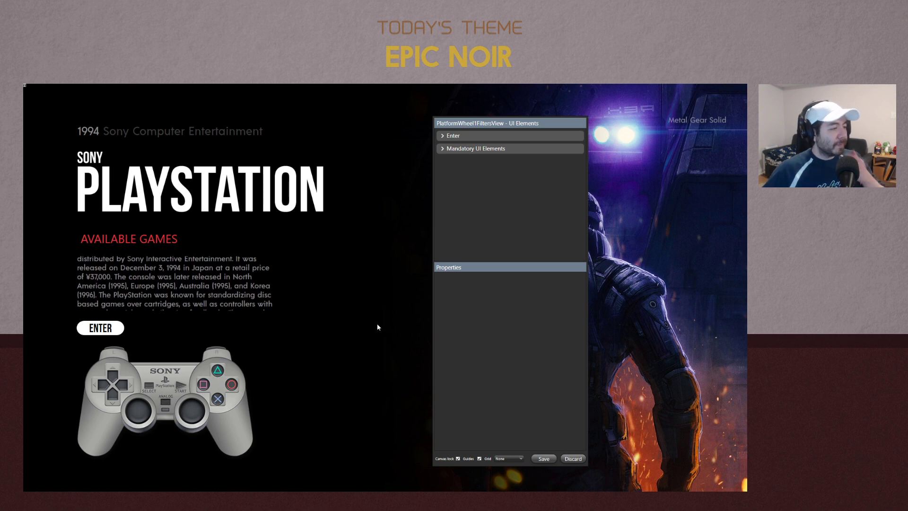
pyautogui.click(550, 460)
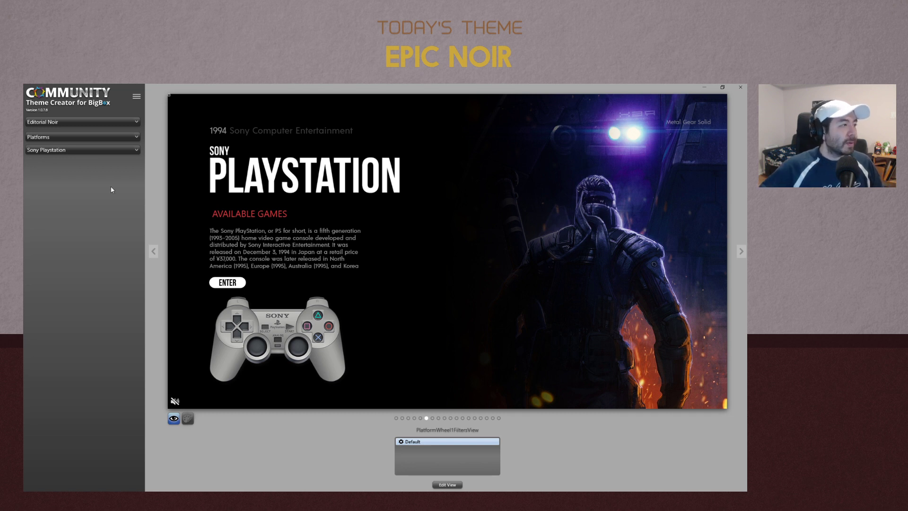
# Add a UI element group named Menu to PlatformWheel1FiltersView and expand the Mandatory UI Elements group
pyautogui.click(82, 149)
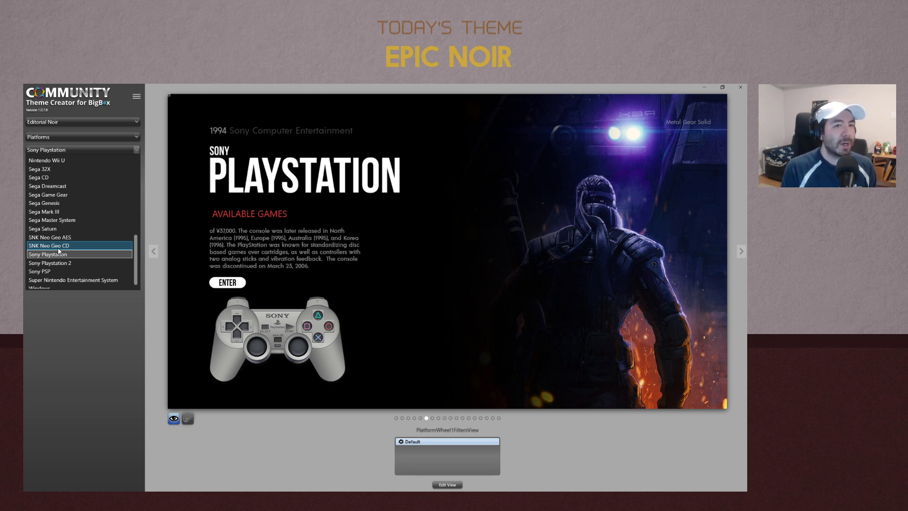
pyautogui.click(455, 488)
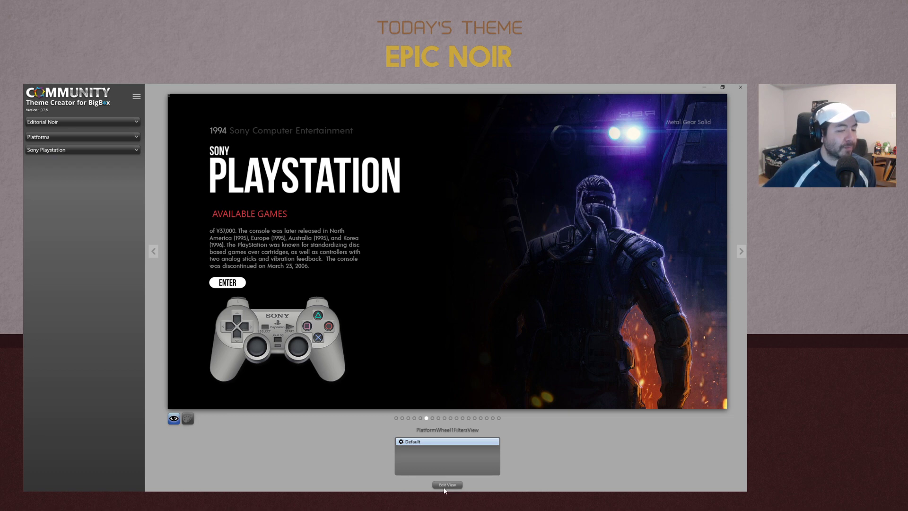
pyautogui.click(444, 486)
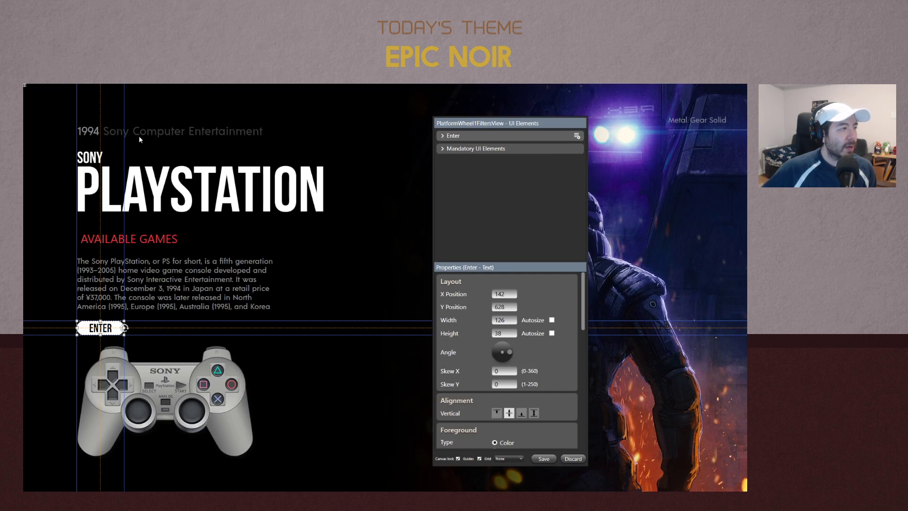
pyautogui.click(577, 138)
pyautogui.click(529, 144)
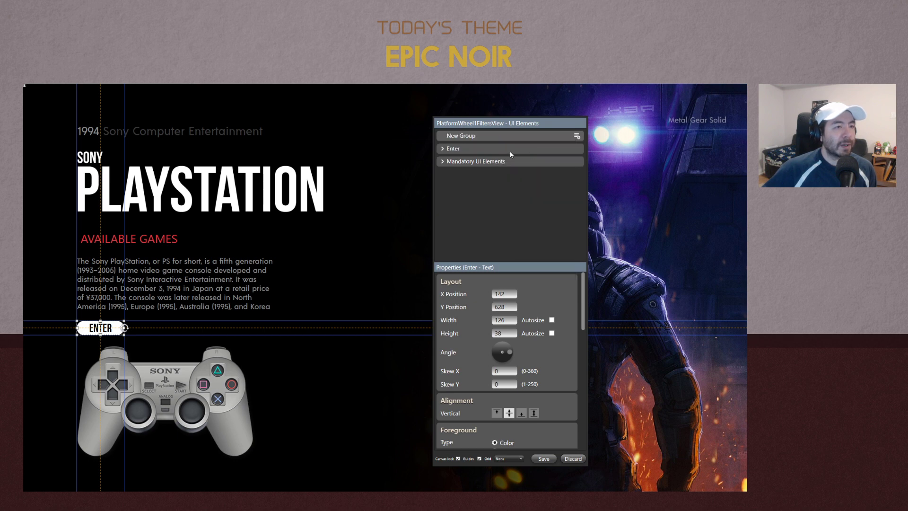
pyautogui.doubleClick(466, 135)
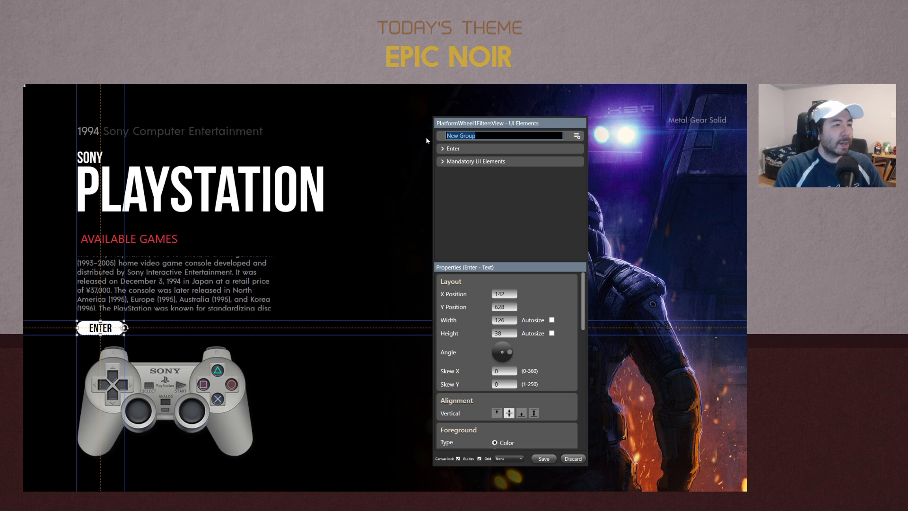
pyautogui.press('Return')
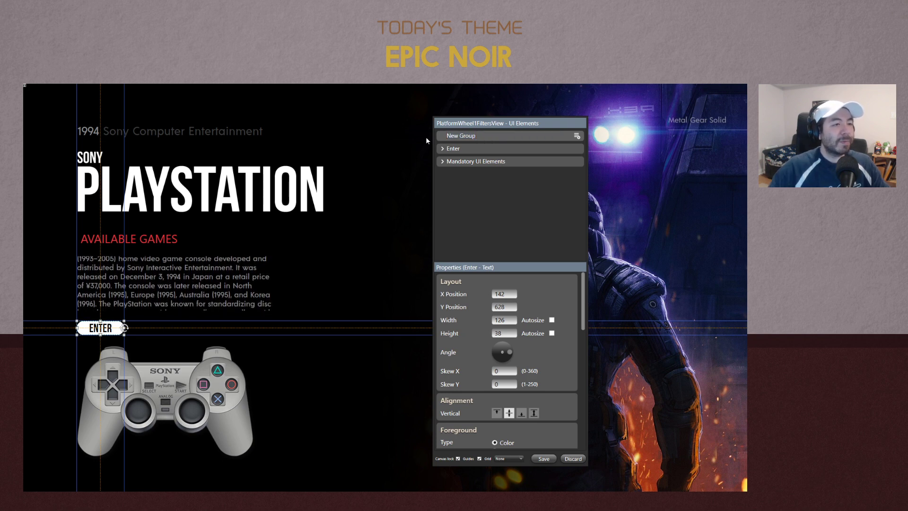
pyautogui.doubleClick(466, 135)
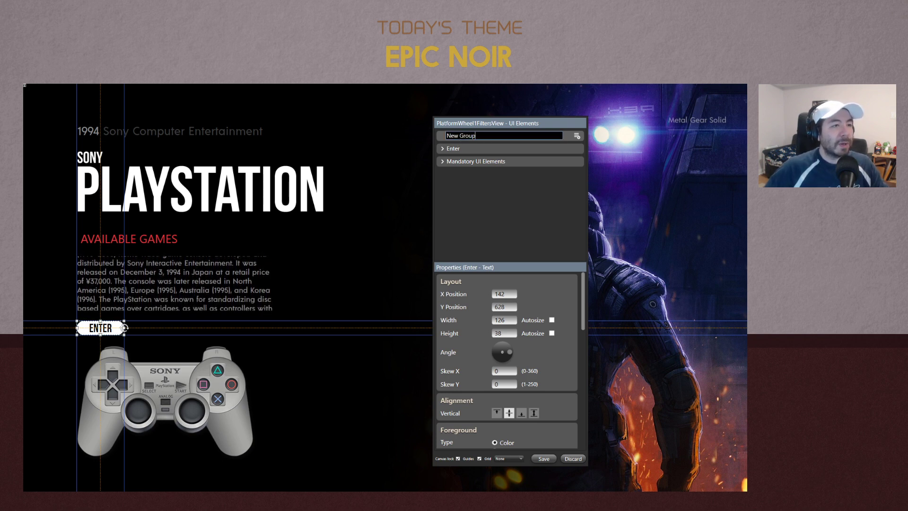
pyautogui.hotkey('ctrl', 'a')
pyautogui.write('Menu')
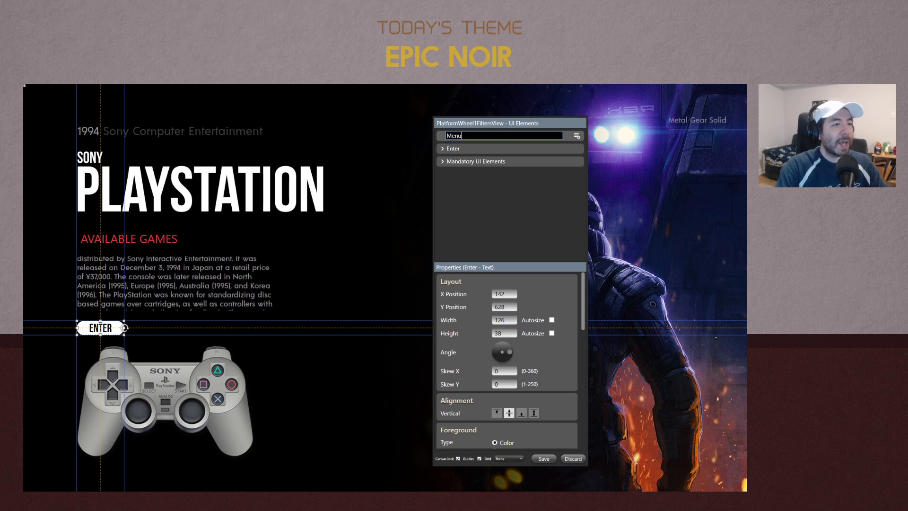
pyautogui.press('Return')
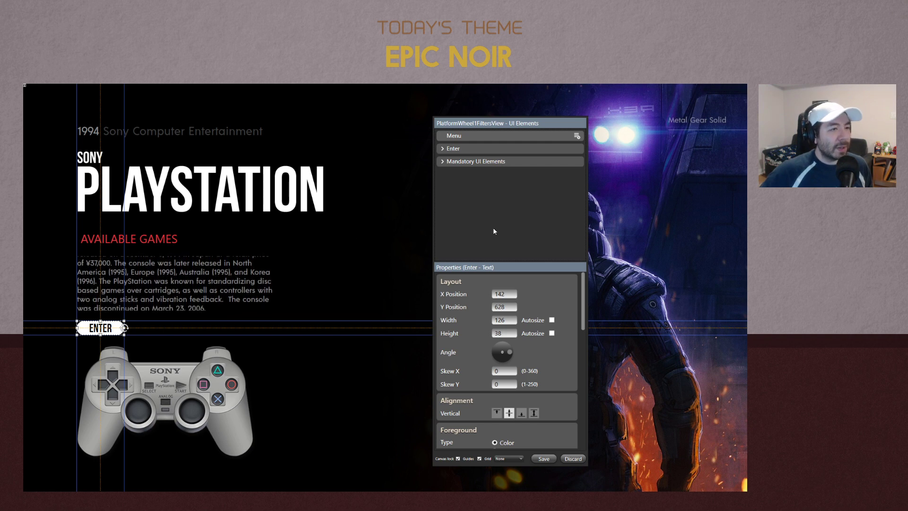
pyautogui.click(444, 162)
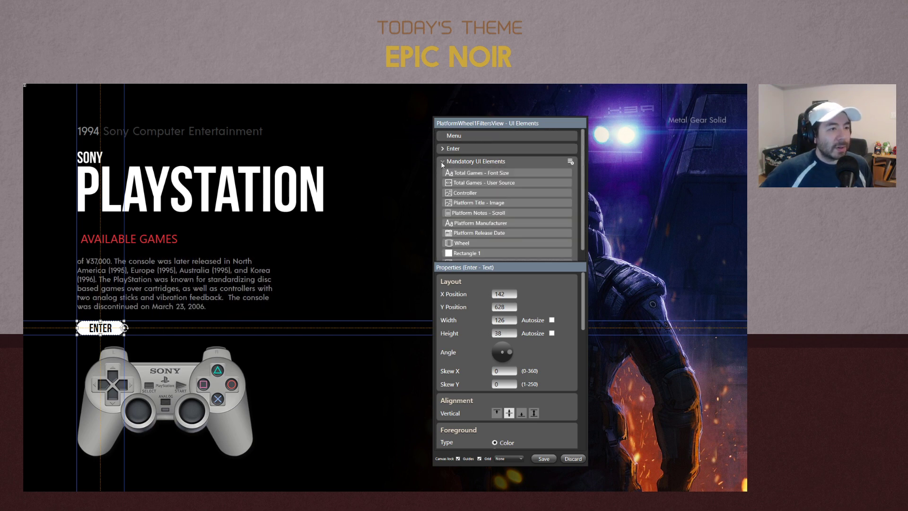
# Move Platform Title - Image into the Menu group and add an image element named Arrow - Up to that group
pyautogui.click(509, 205)
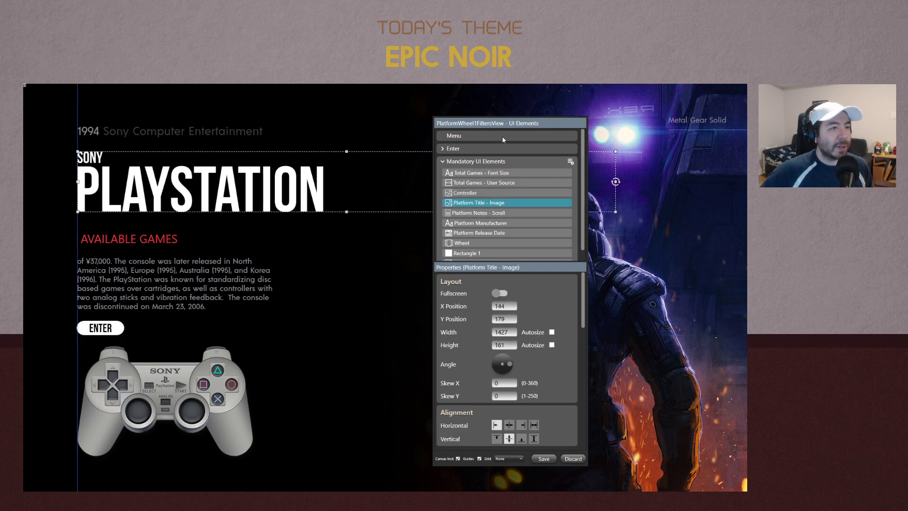
pyautogui.moveTo(509, 203); pyautogui.dragTo(503, 140)
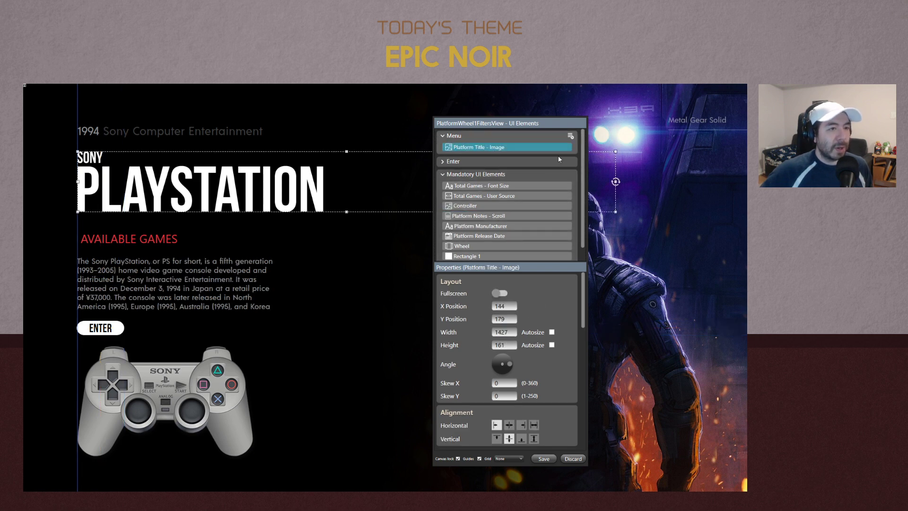
pyautogui.click(571, 136)
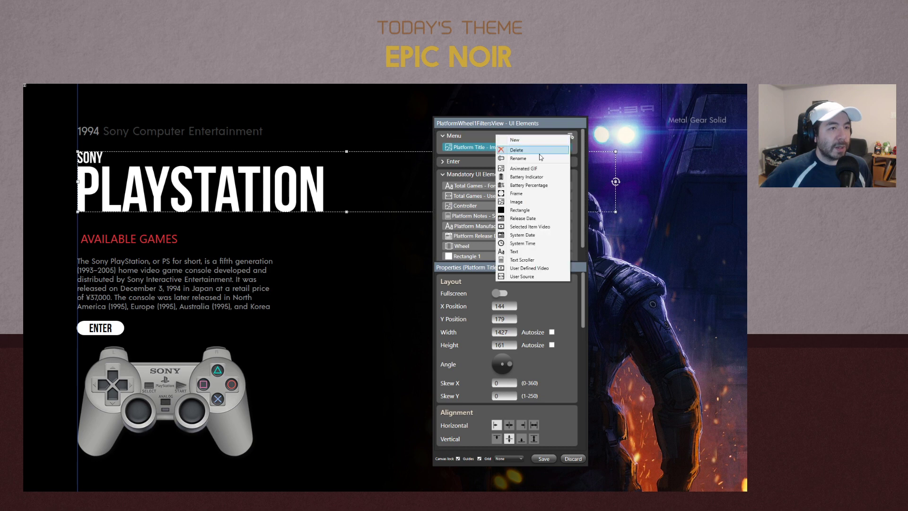
pyautogui.click(515, 202)
pyautogui.doubleClick(485, 148)
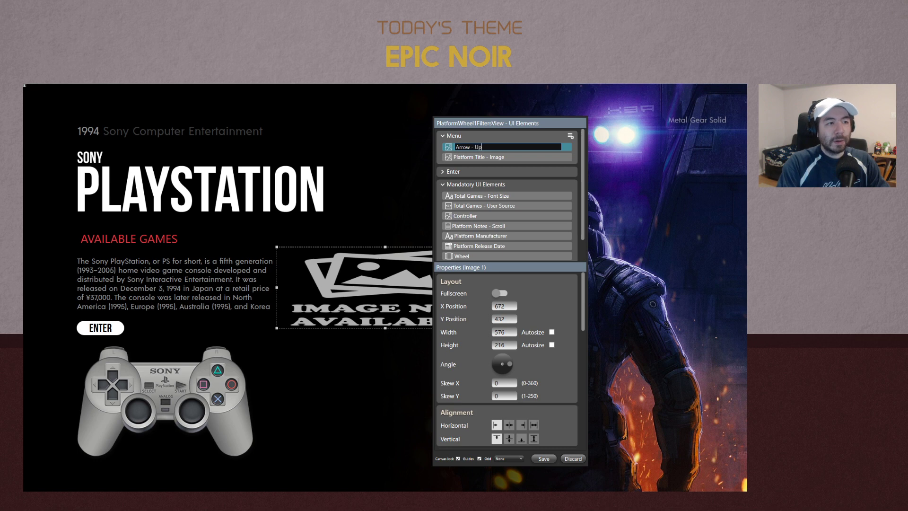
pyautogui.press('Return')
# Set the Arrow - Up image's horizontal and vertical alignment to centre
pyautogui.scroll(-3, 557, 299)
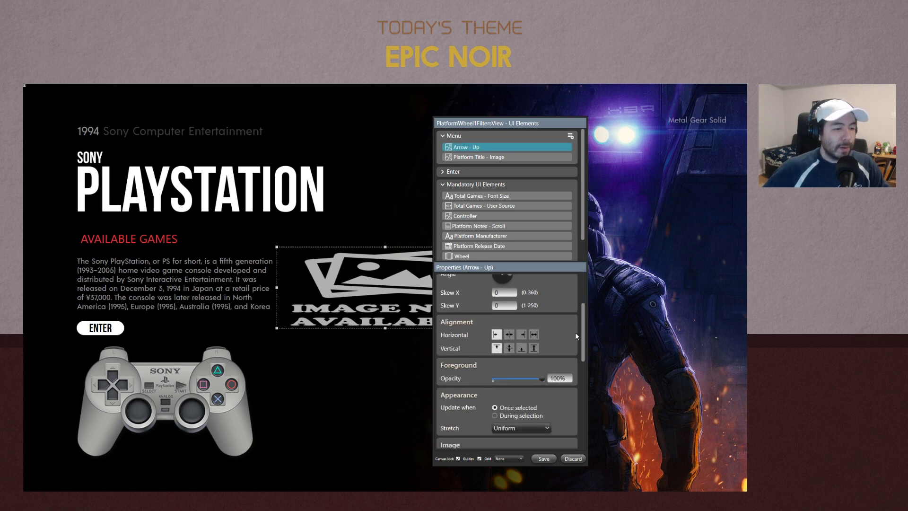
pyautogui.scroll(-2, 563, 351)
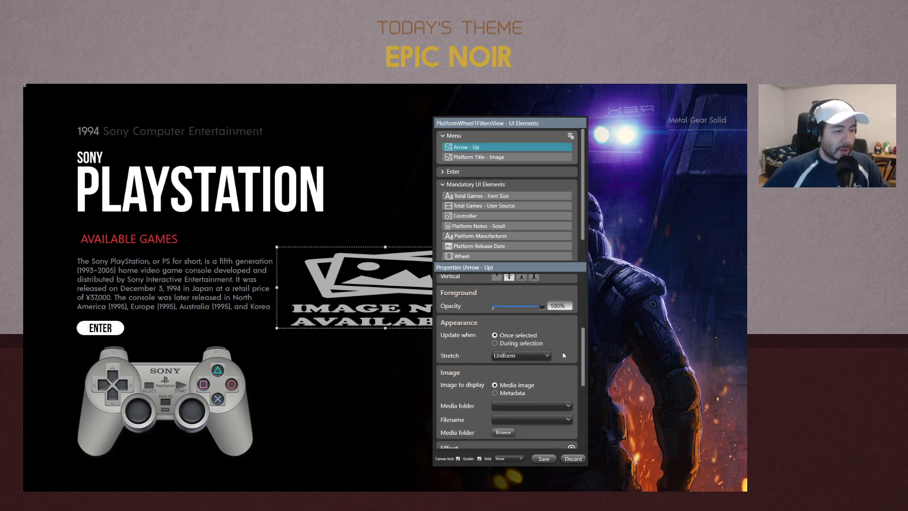
pyautogui.scroll(-1, 554, 357)
pyautogui.click(504, 358)
pyautogui.click(521, 371)
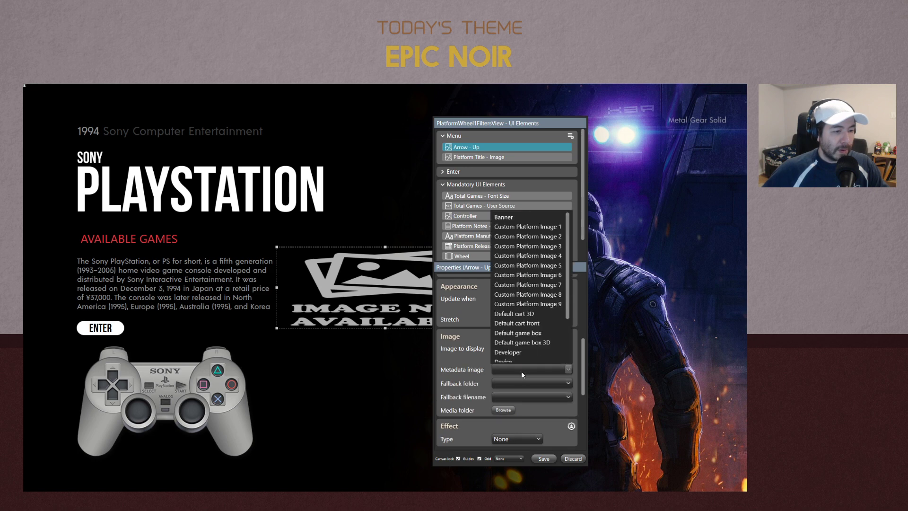
pyautogui.scroll(-3, 526, 322)
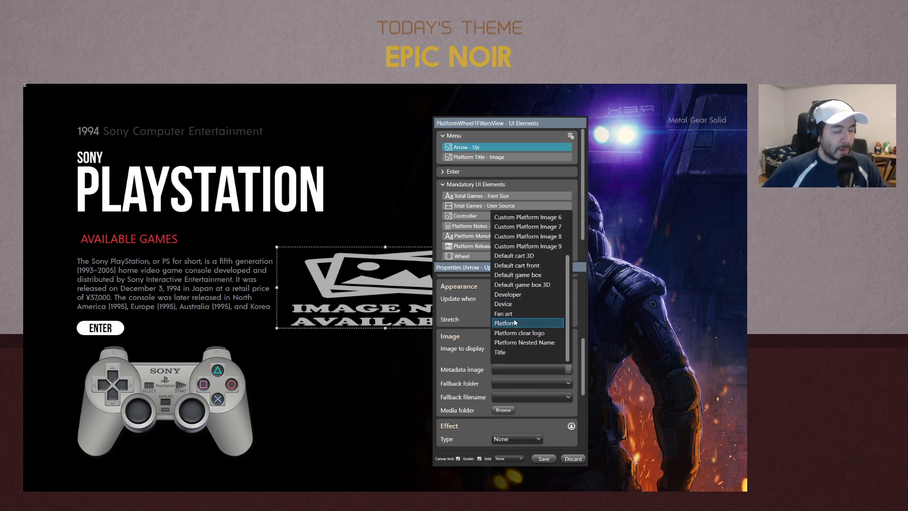
pyautogui.scroll(2, 528, 344)
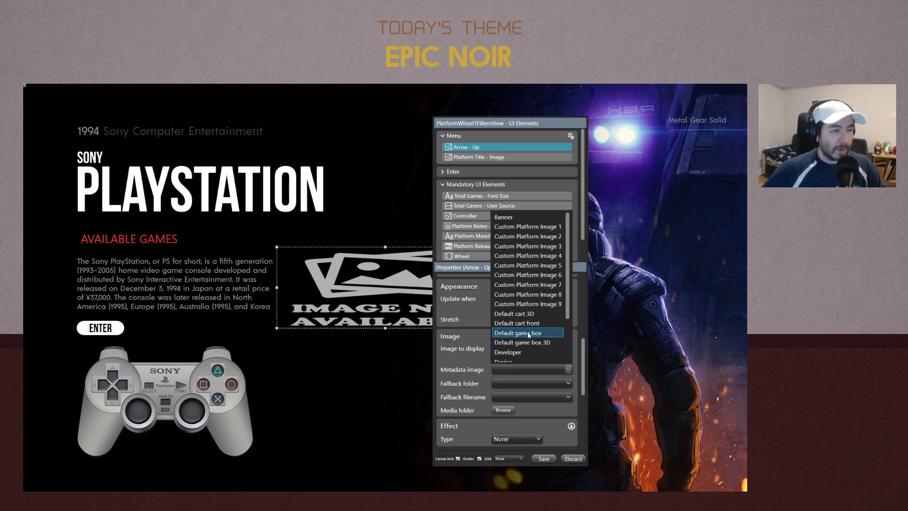
pyautogui.scroll(-2, 530, 326)
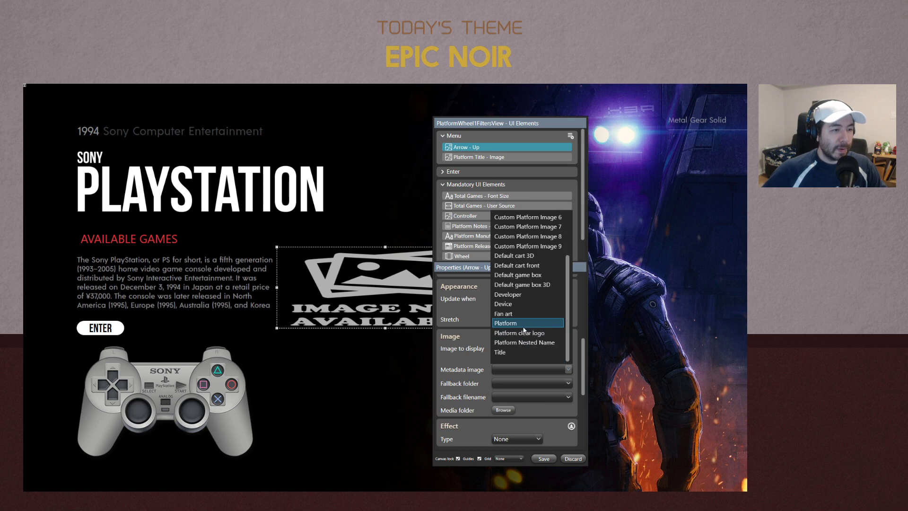
pyautogui.click(580, 361)
pyautogui.click(512, 349)
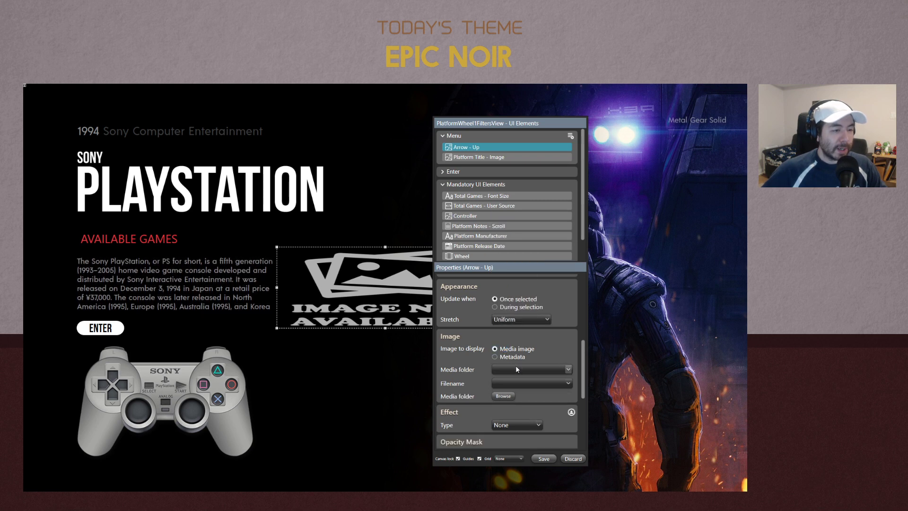
# Set the Arrow - Up element's media image to arrow.png from the Theme folder
pyautogui.click(515, 367)
pyautogui.click(502, 429)
pyautogui.click(567, 383)
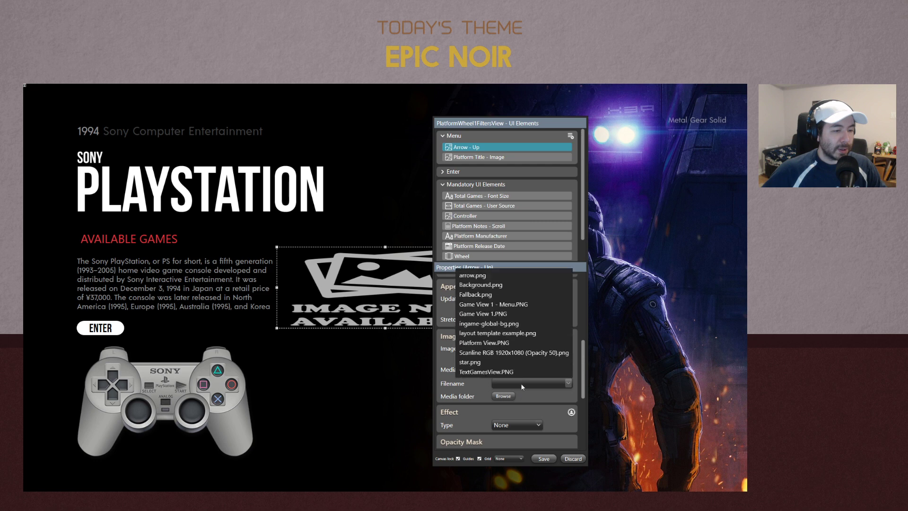
pyautogui.click(497, 275)
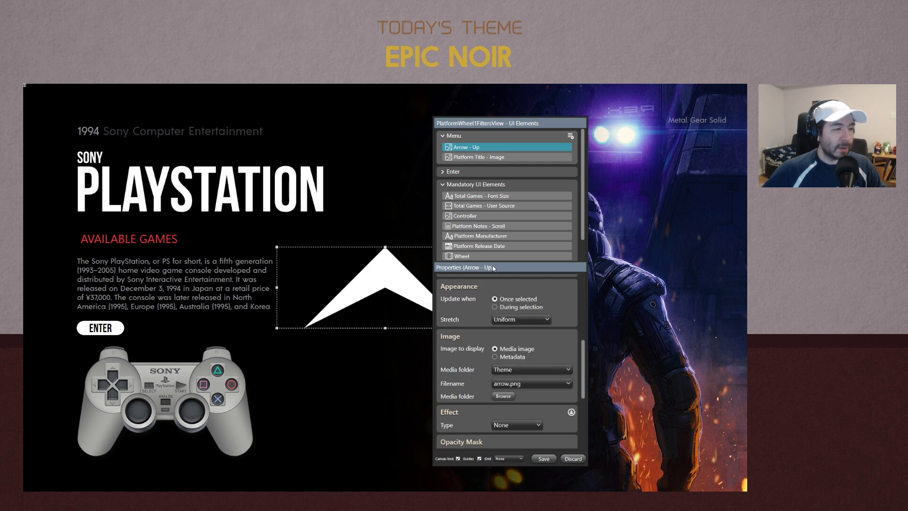
# Align the Arrow - Up image vertically to the bottom and shrink its box to a small, nearly square frame
pyautogui.moveTo(482, 124); pyautogui.dragTo(559, 127)
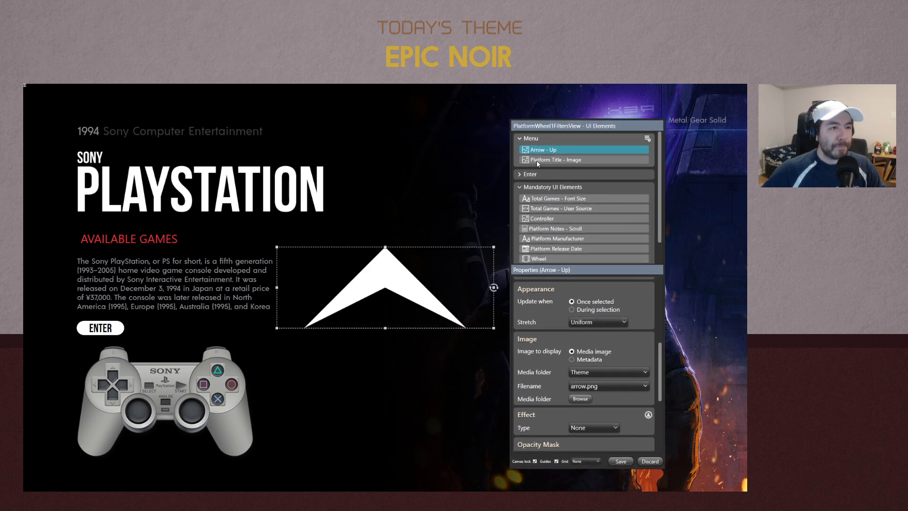
pyautogui.scroll(3, 601, 328)
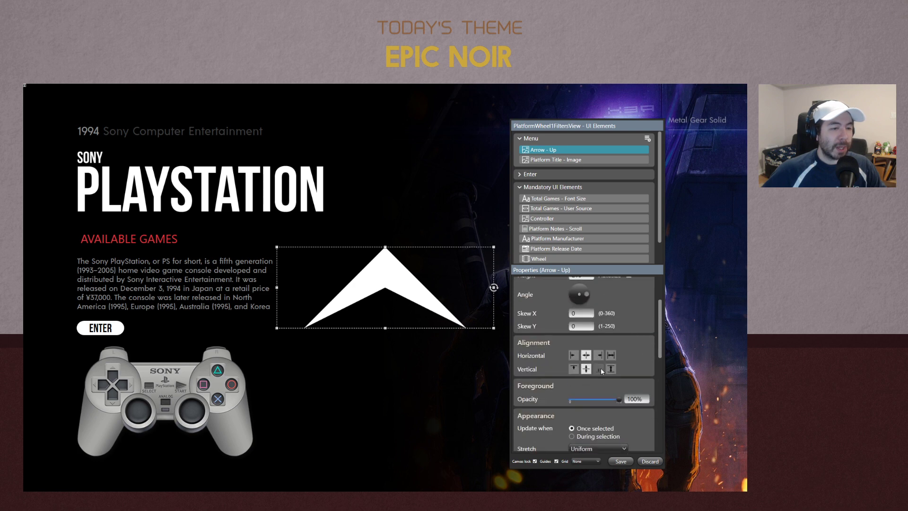
pyautogui.click(600, 369)
pyautogui.moveTo(493, 287); pyautogui.dragTo(338, 287)
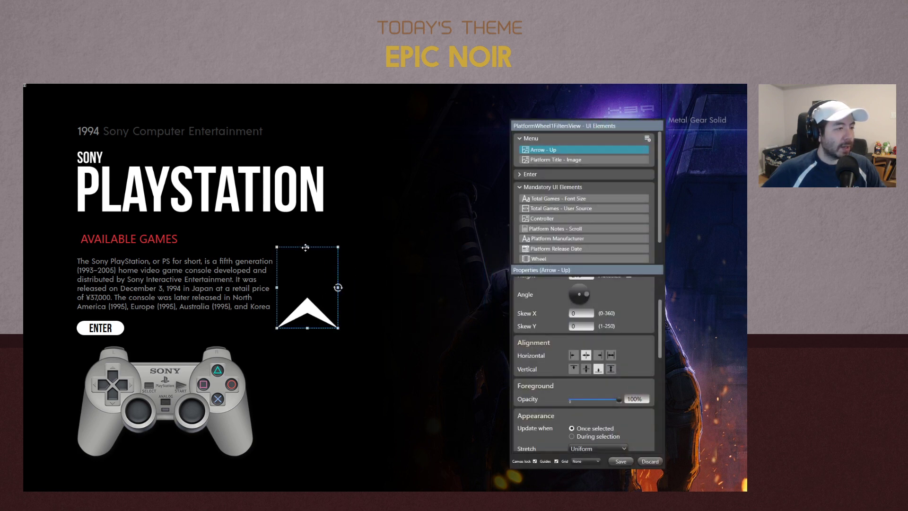
pyautogui.moveTo(305, 248); pyautogui.dragTo(306, 275)
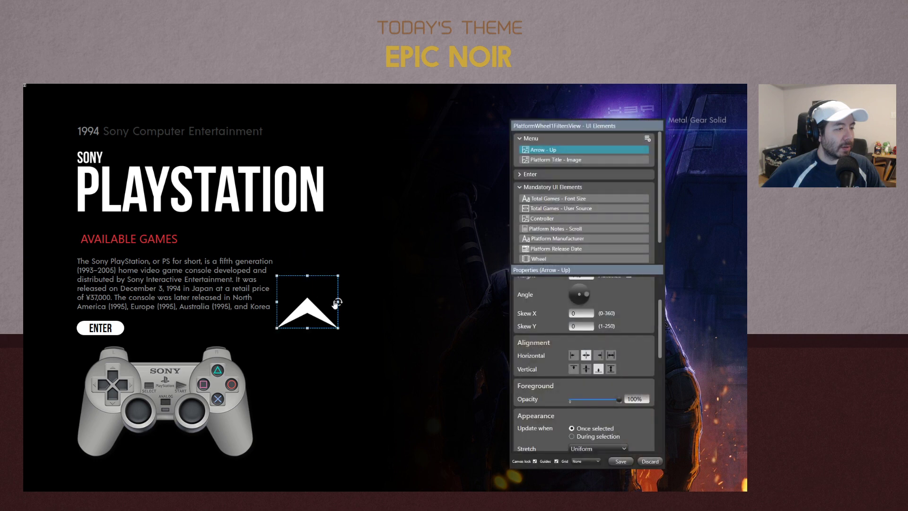
# Place the arrow just above the Sony PlayStation title, flush with the title's left edge, and shrink its box further
pyautogui.moveTo(337, 301); pyautogui.dragTo(109, 133)
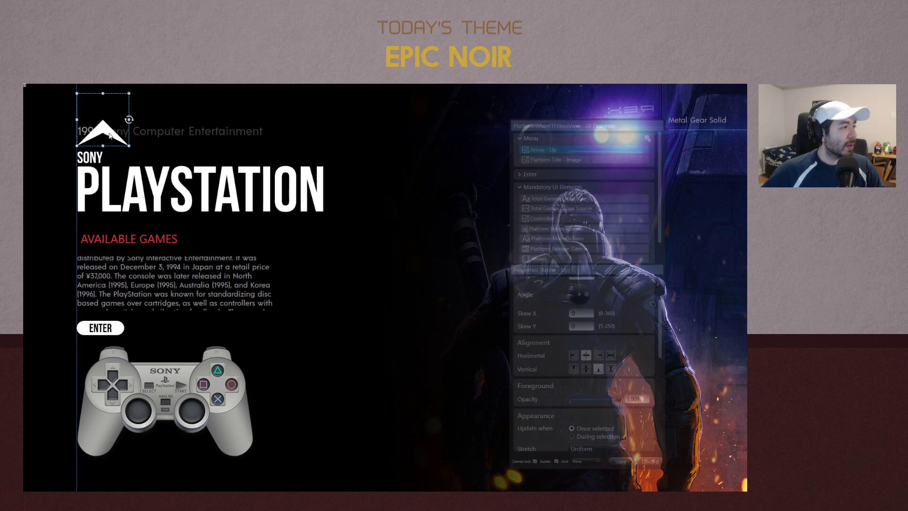
pyautogui.moveTo(107, 93); pyautogui.dragTo(120, 126)
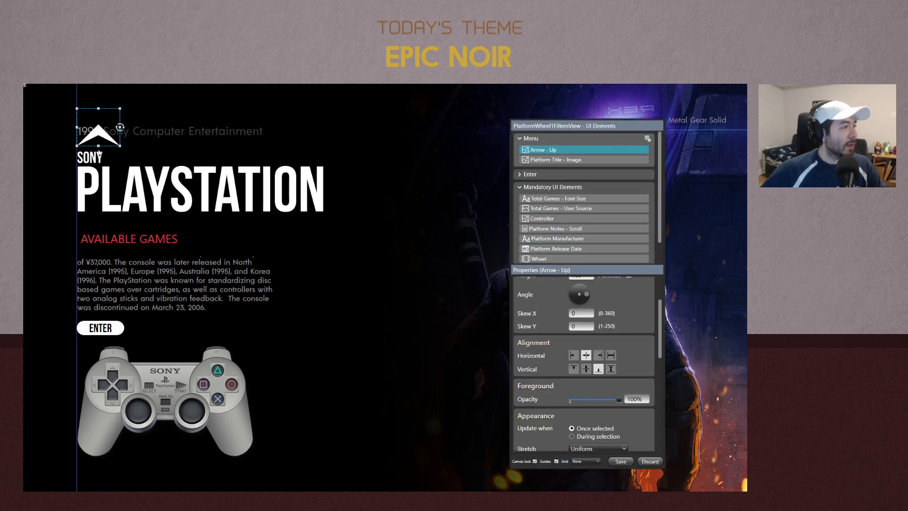
pyautogui.click(98, 152)
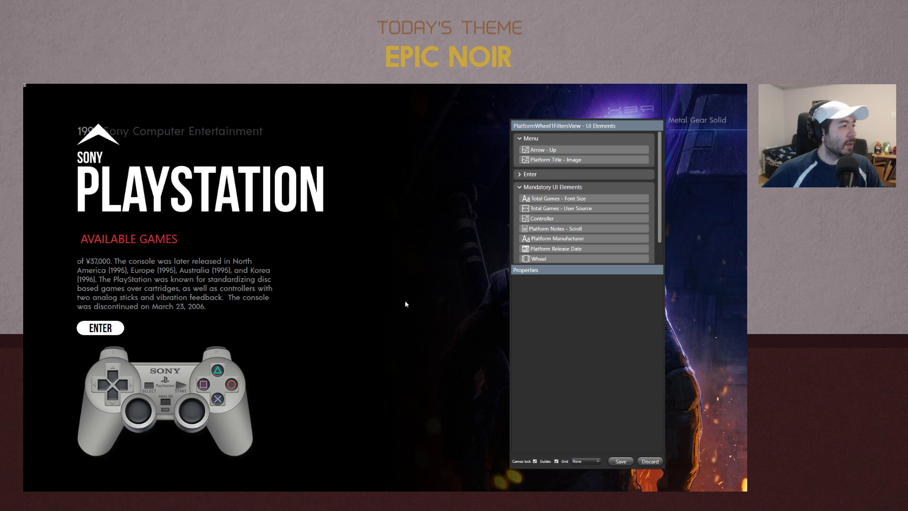
pyautogui.click(111, 138)
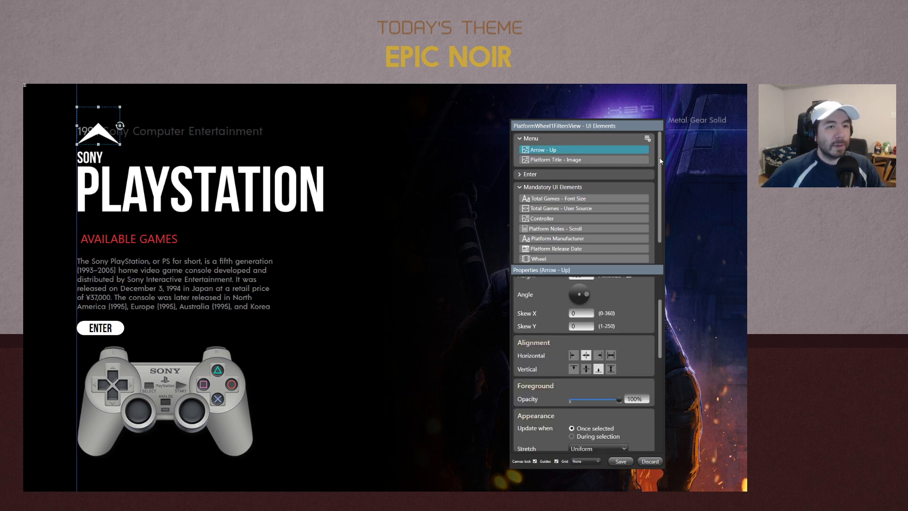
pyautogui.scroll(-2, 661, 160)
pyautogui.scroll(2, 653, 166)
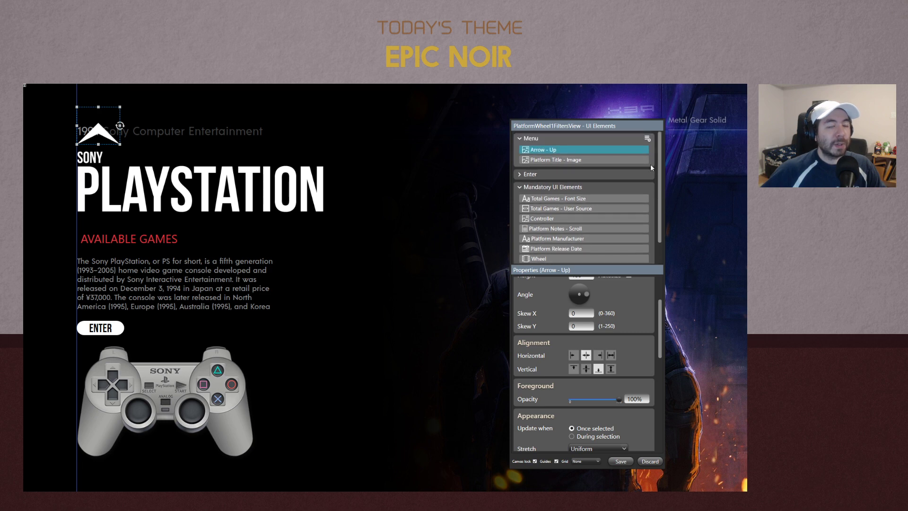
pyautogui.click(648, 139)
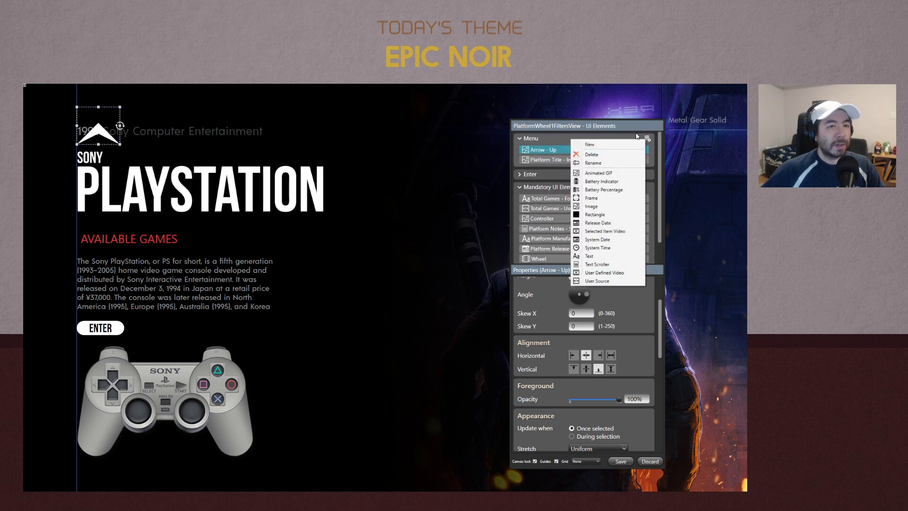
pyautogui.click(627, 145)
pyautogui.scroll(-2, 661, 161)
pyautogui.scroll(2, 667, 162)
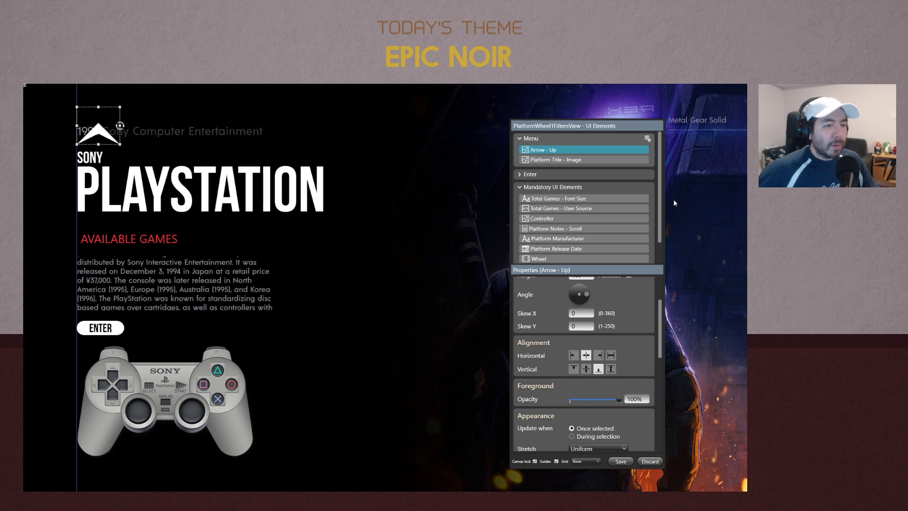
pyautogui.moveTo(661, 325); pyautogui.dragTo(657, 425)
pyautogui.click(618, 444)
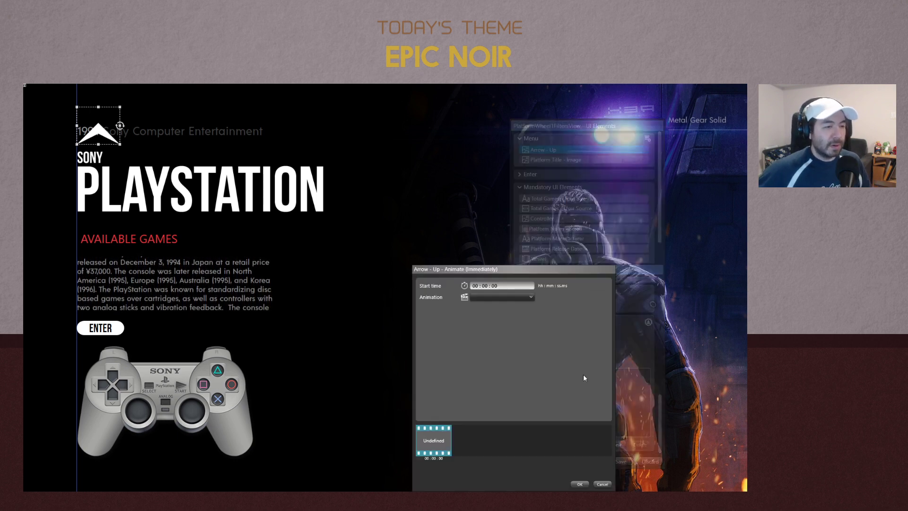
pyautogui.click(498, 297)
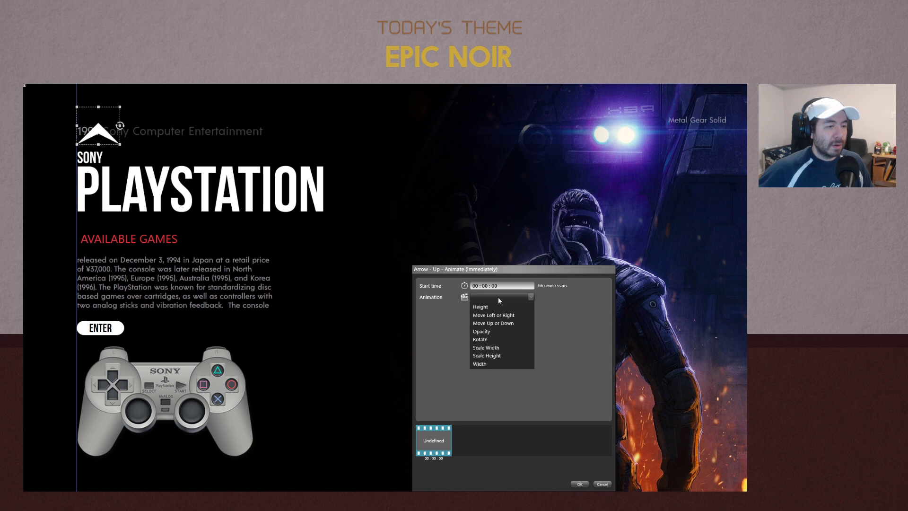
pyautogui.click(489, 334)
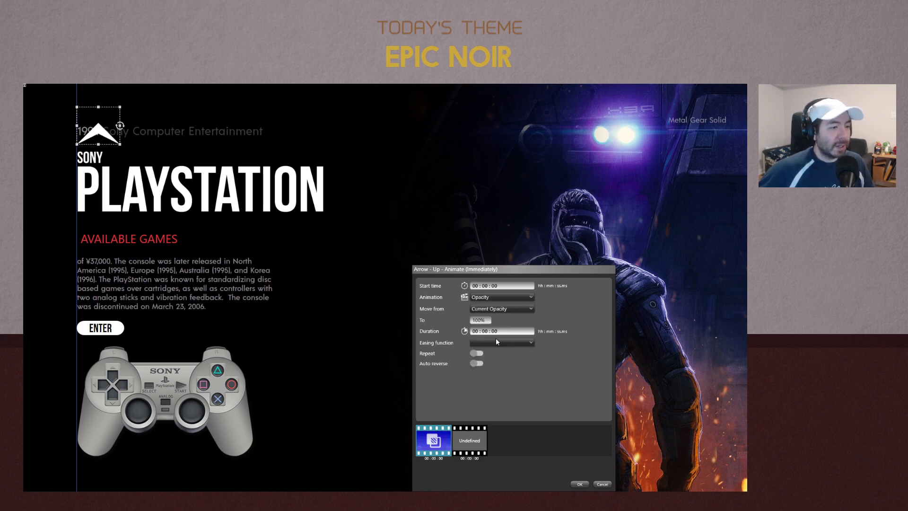
pyautogui.click(602, 484)
pyautogui.click(391, 311)
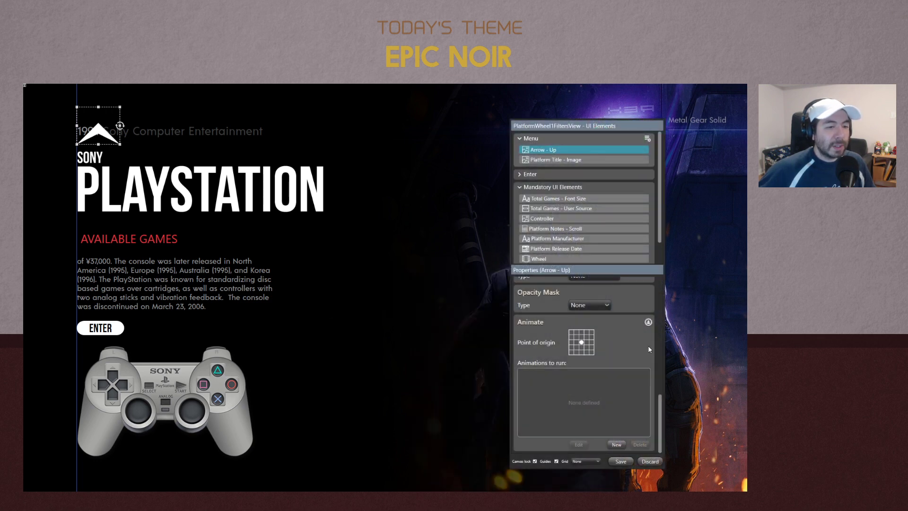
# Set the Arrow - Up image's opacity to 50%
pyautogui.scroll(5, 651, 347)
pyautogui.scroll(-2, 657, 351)
pyautogui.scroll(2, 648, 337)
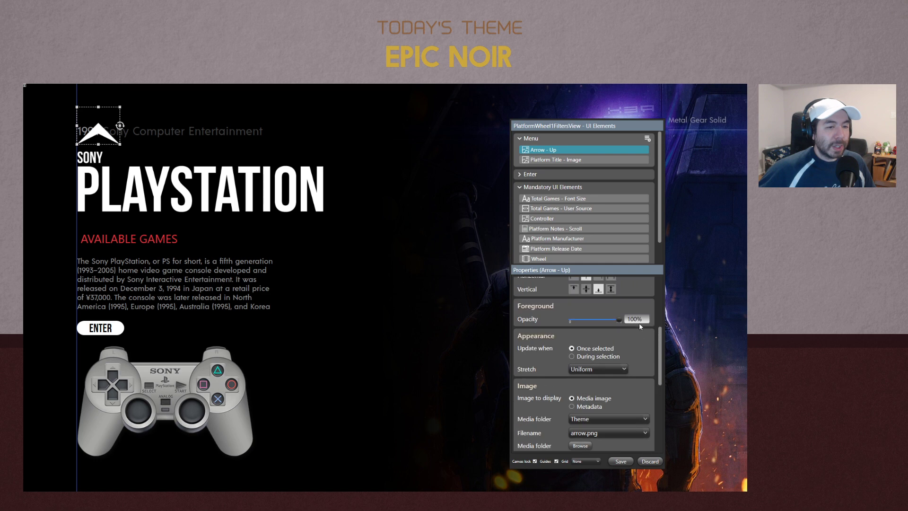
pyautogui.moveTo(640, 322); pyautogui.dragTo(598, 319)
pyautogui.write('50')
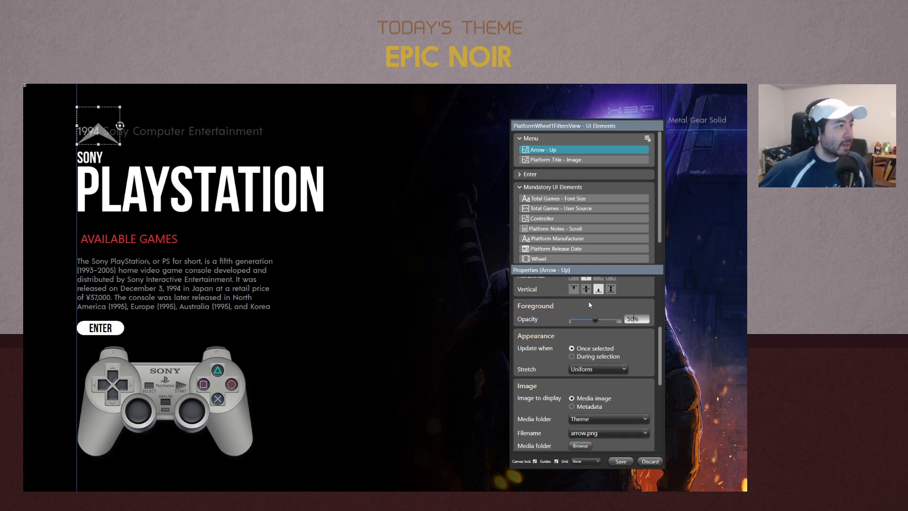
pyautogui.click(412, 255)
pyautogui.click(105, 134)
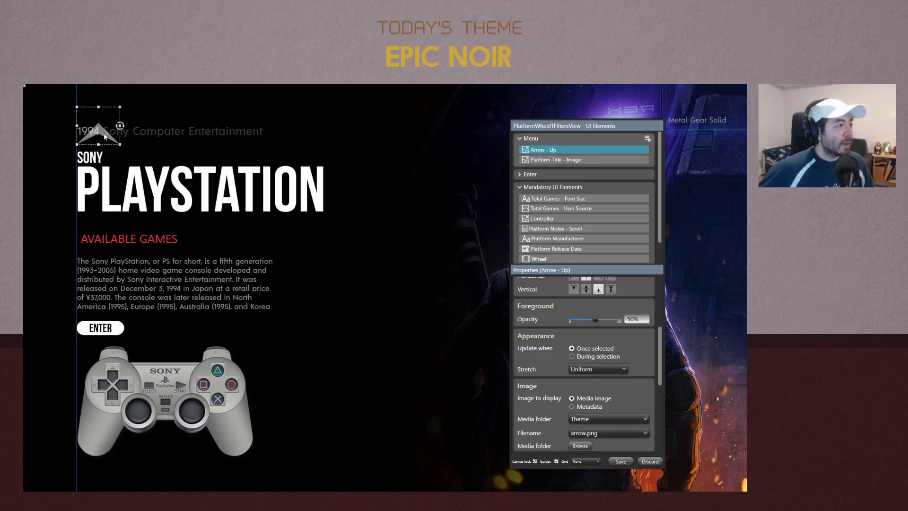
# Set the Arrow - Up animation's point of origin to the bottom centre of the grid
pyautogui.scroll(-10, 654, 351)
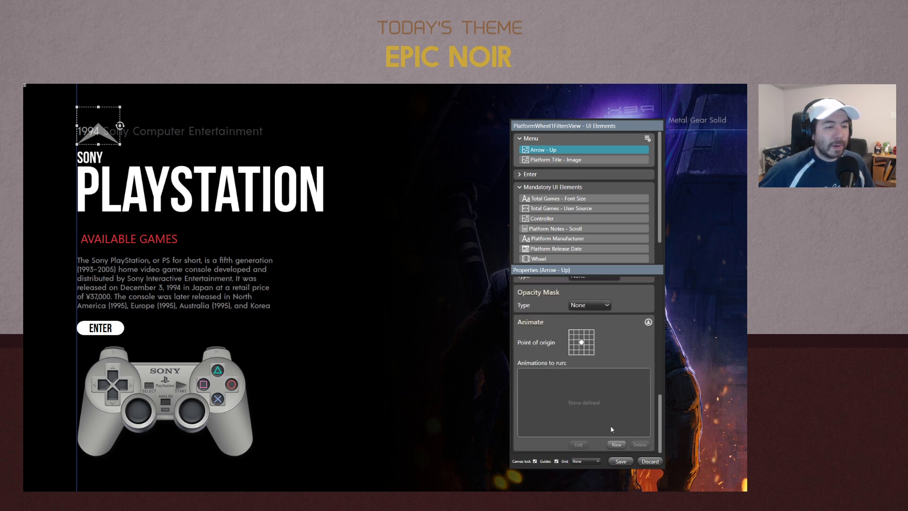
pyautogui.click(581, 353)
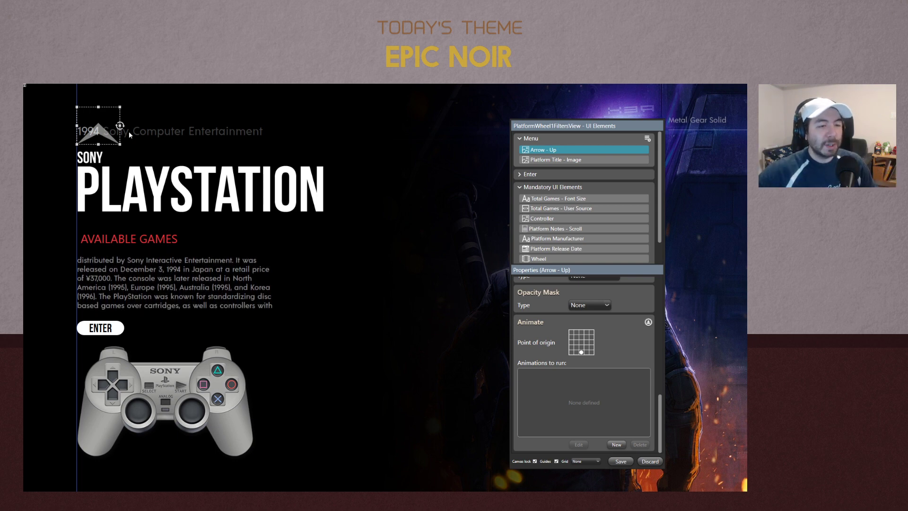
pyautogui.click(571, 353)
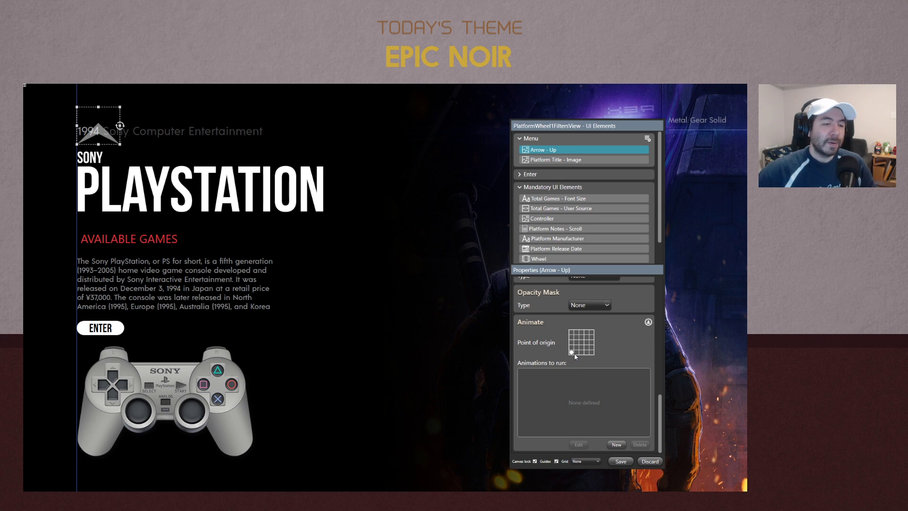
pyautogui.click(582, 352)
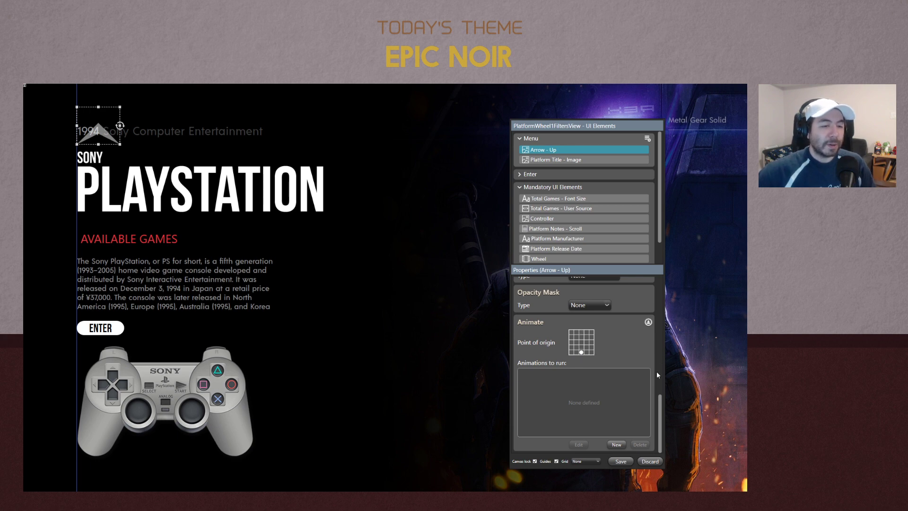
# Add an immediate Scale Width animation to the Arrow - Up image, from its current scale width to 110% over 0.2 seconds
pyautogui.click(619, 446)
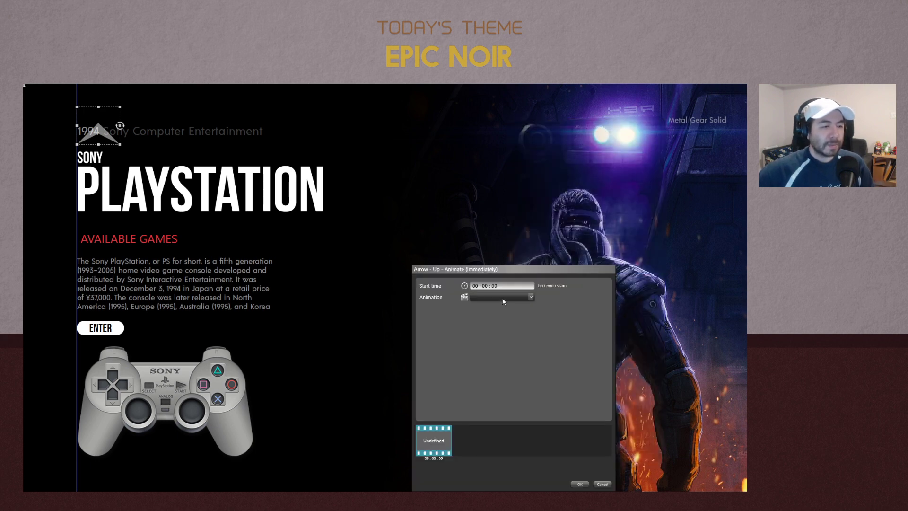
pyautogui.click(531, 297)
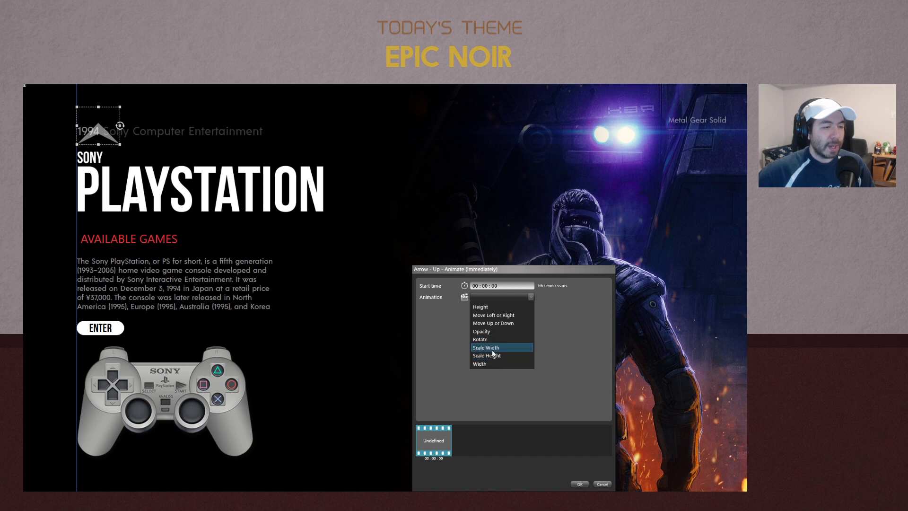
pyautogui.click(527, 348)
pyautogui.click(493, 310)
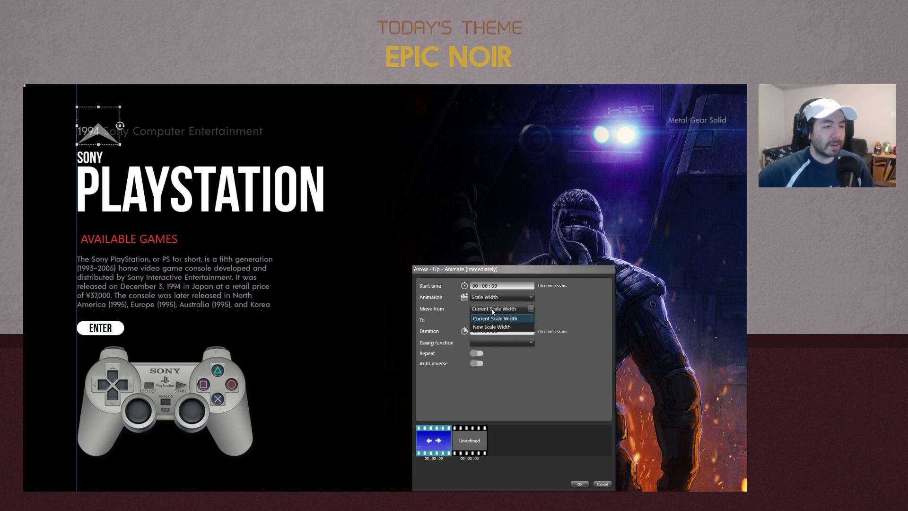
pyautogui.click(492, 311)
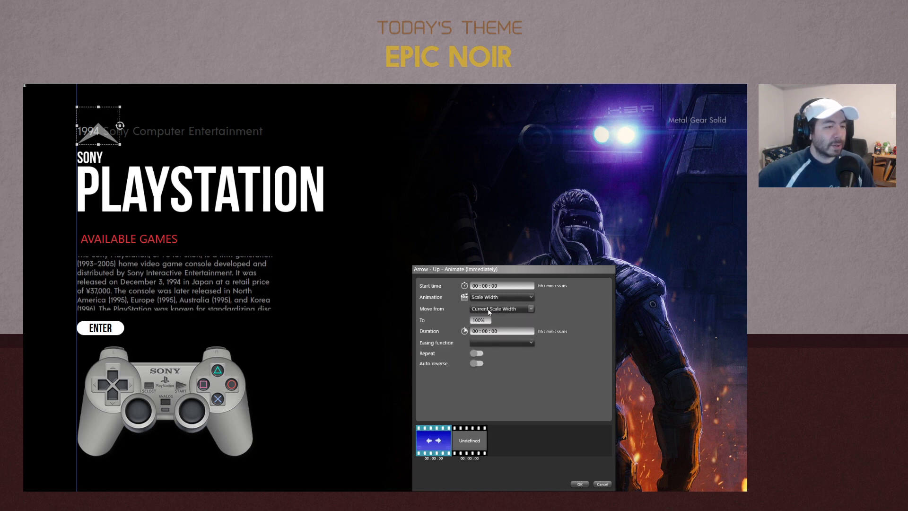
pyautogui.click(489, 311)
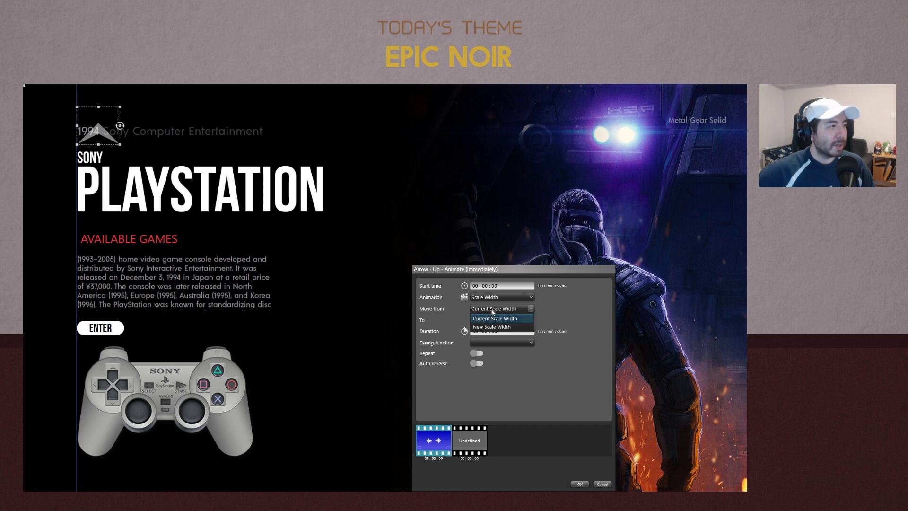
pyautogui.click(492, 311)
pyautogui.moveTo(482, 320); pyautogui.dragTo(463, 322)
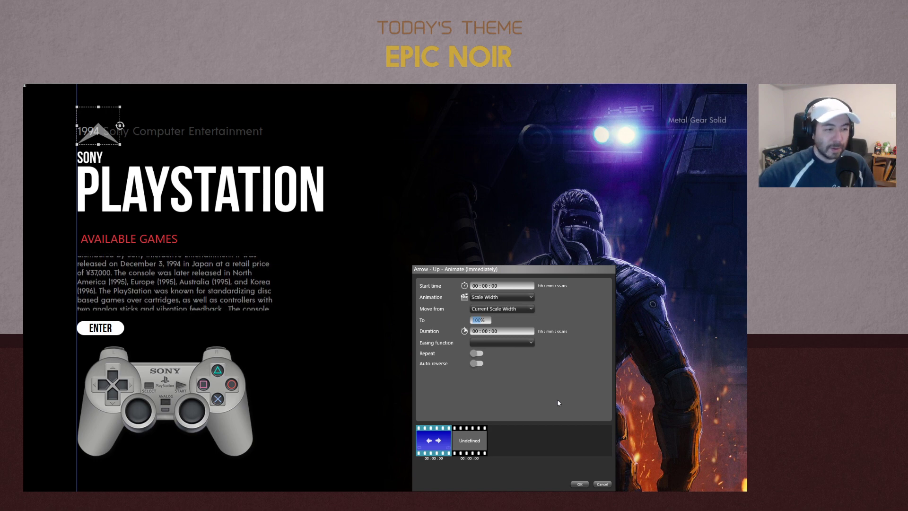
pyautogui.write('1')
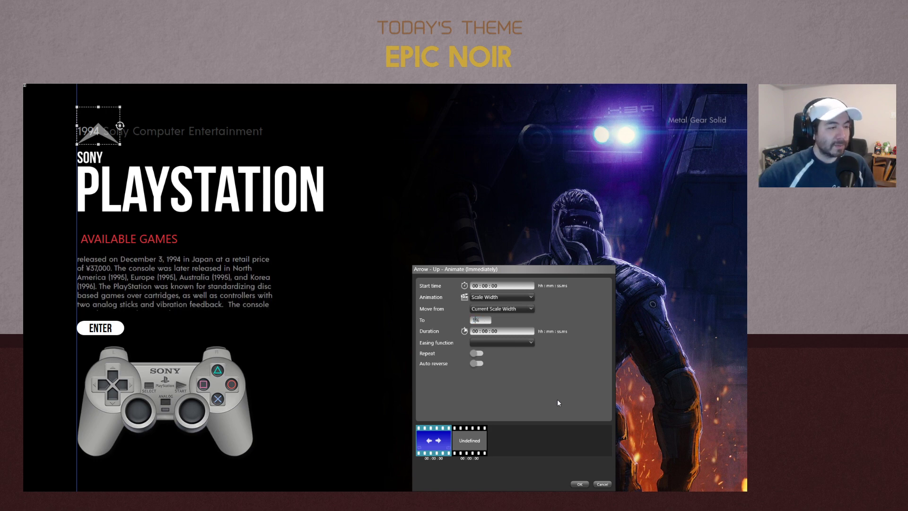
pyautogui.write('10')
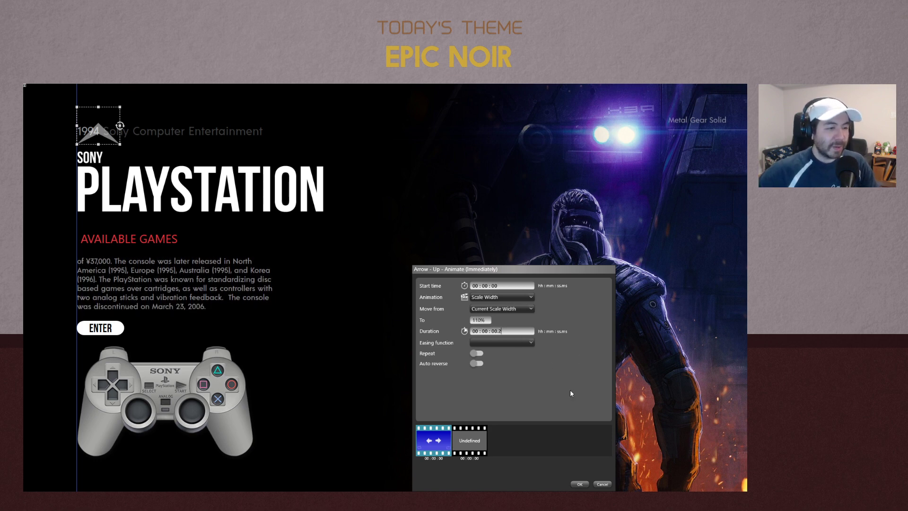
pyautogui.write('.2')
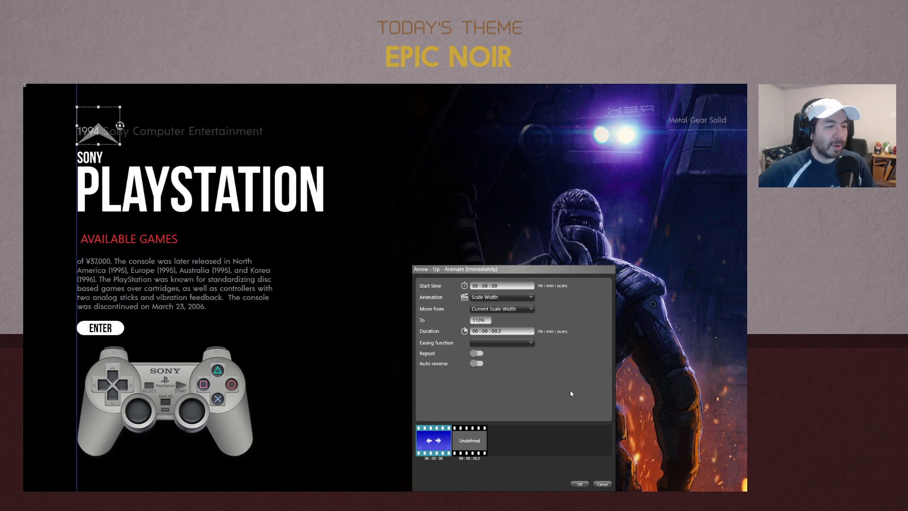
# Give the Scale Width animation a SineEase easing function with EaseInOut mode
pyautogui.click(492, 342)
pyautogui.click(491, 439)
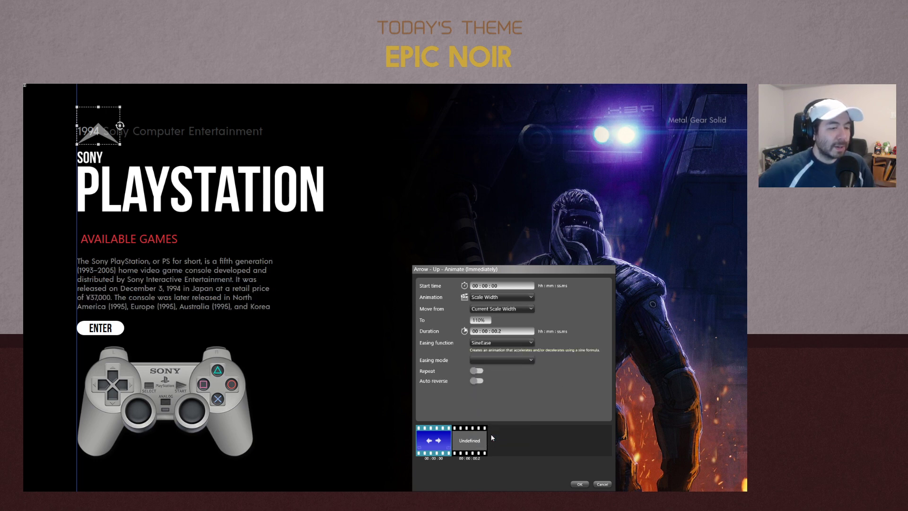
pyautogui.click(485, 361)
pyautogui.click(488, 395)
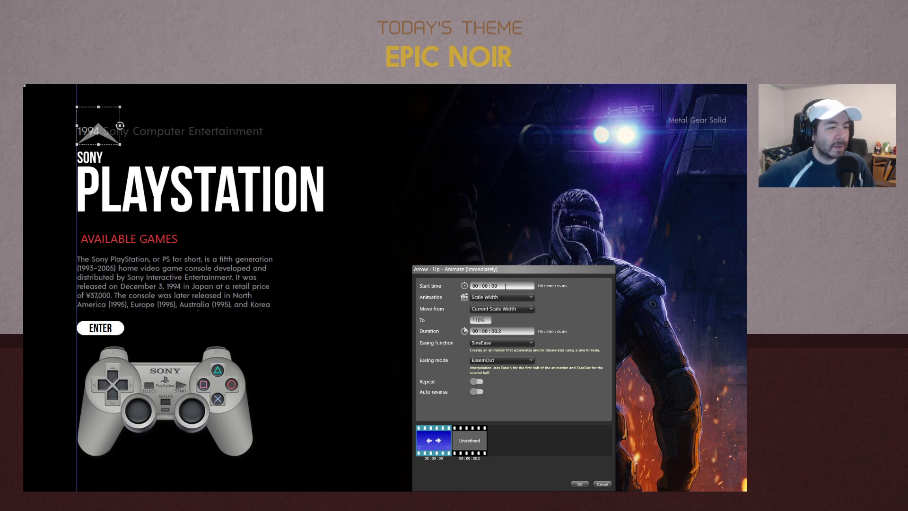
# Add a Scale Height animation starting at 00:00:00, from the current scale height to 110% over 0.2 seconds
pyautogui.click(469, 447)
pyautogui.click(485, 297)
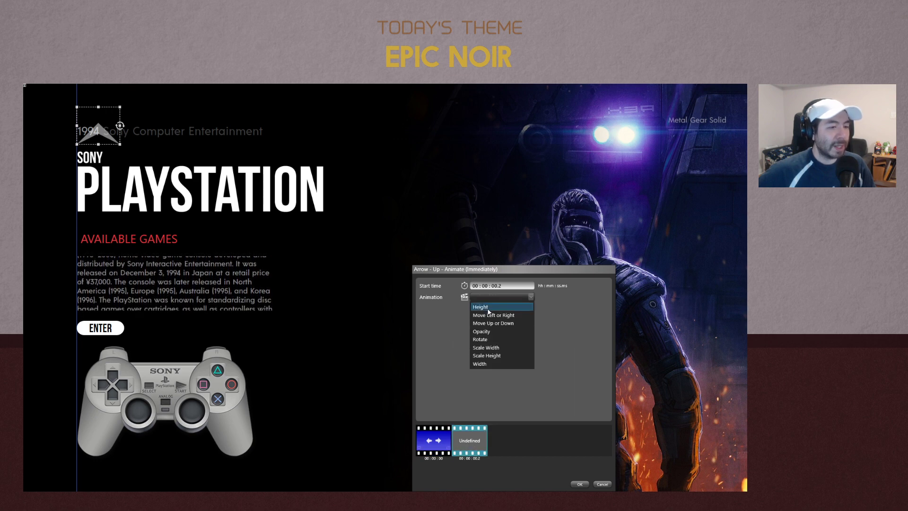
pyautogui.click(495, 356)
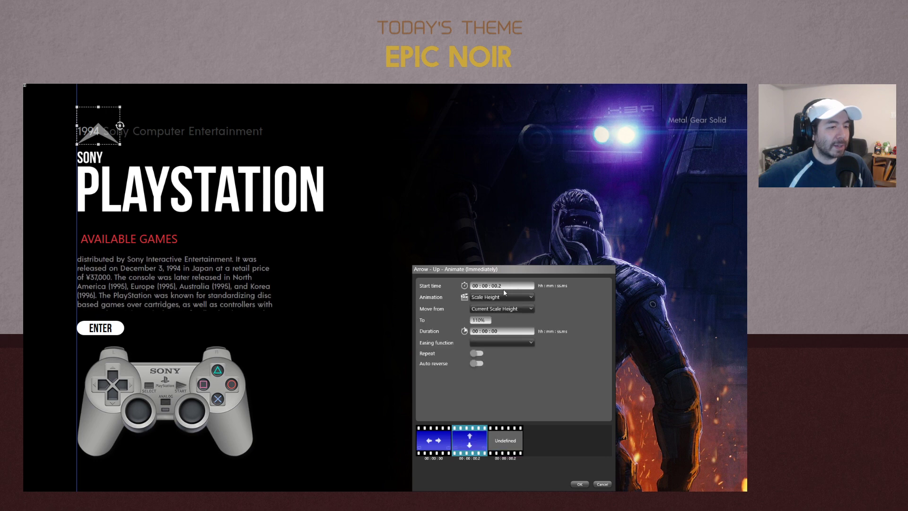
pyautogui.press('BackSpace')
pyautogui.press('BackSpace')
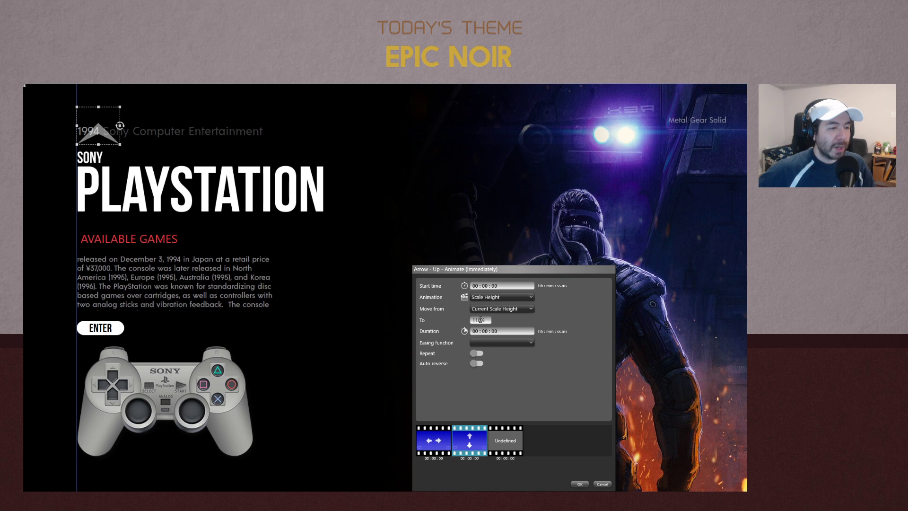
pyautogui.click(434, 440)
pyautogui.click(470, 449)
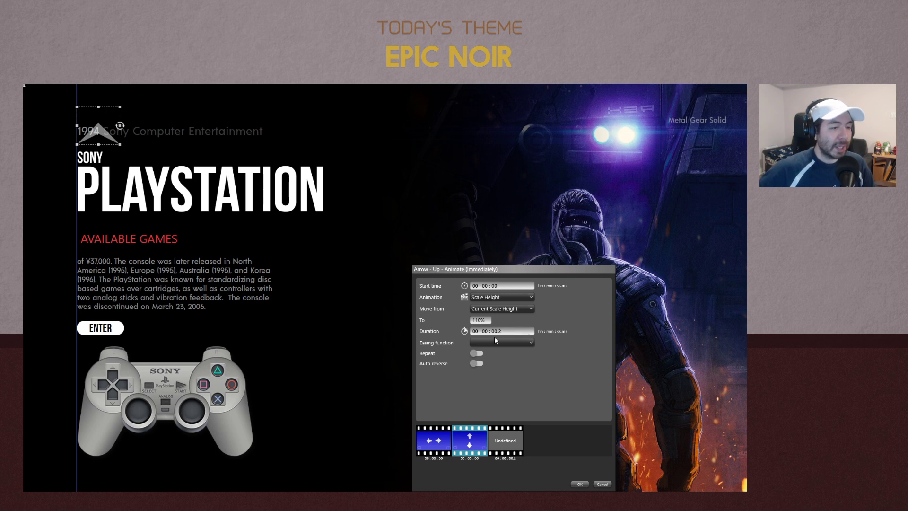
# Give the Scale Height animation SineEase easing in EaseInOut mode and save the view
pyautogui.click(496, 342)
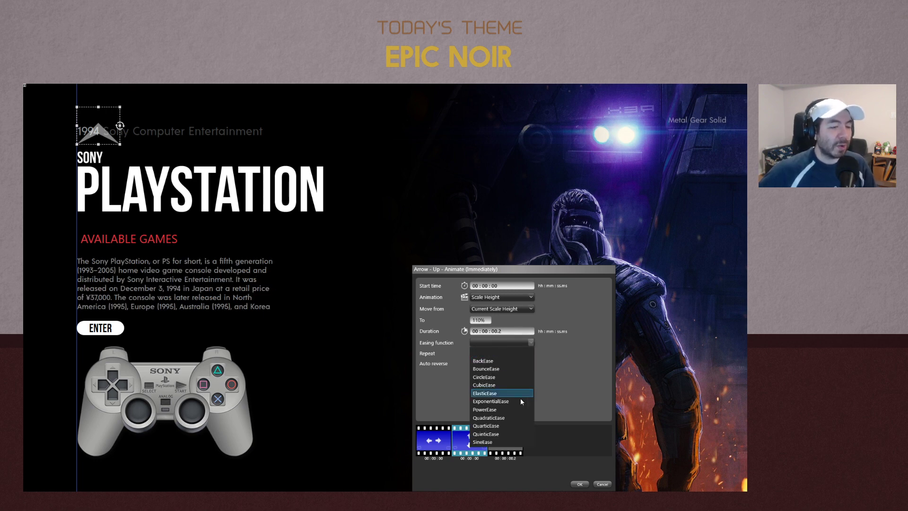
pyautogui.click(485, 441)
pyautogui.click(492, 360)
pyautogui.click(489, 397)
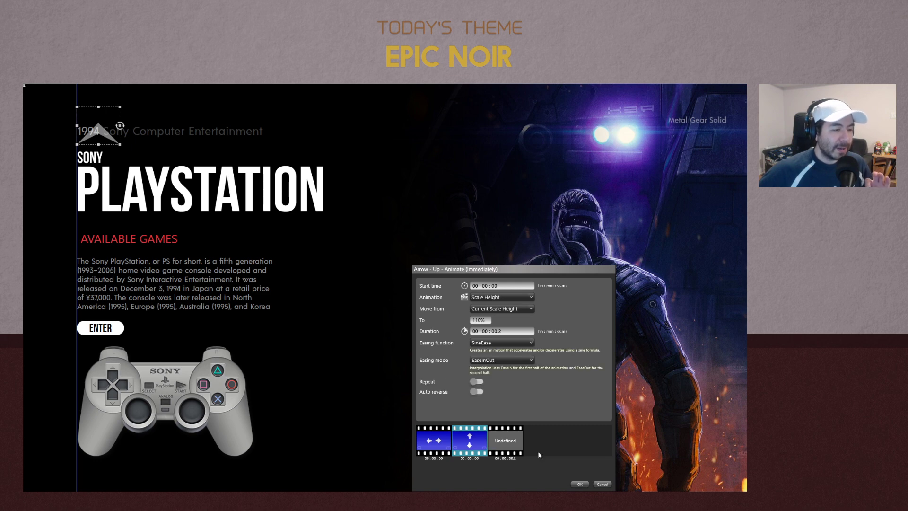
pyautogui.click(578, 484)
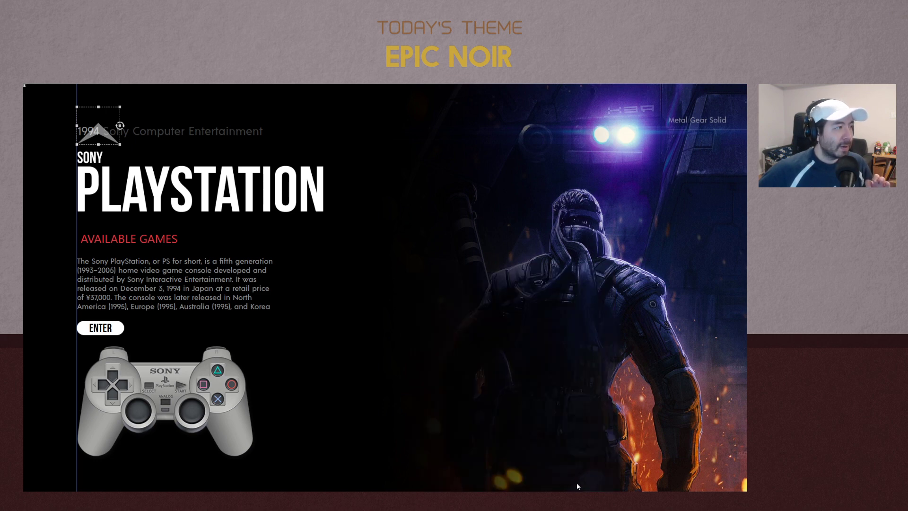
pyautogui.click(621, 462)
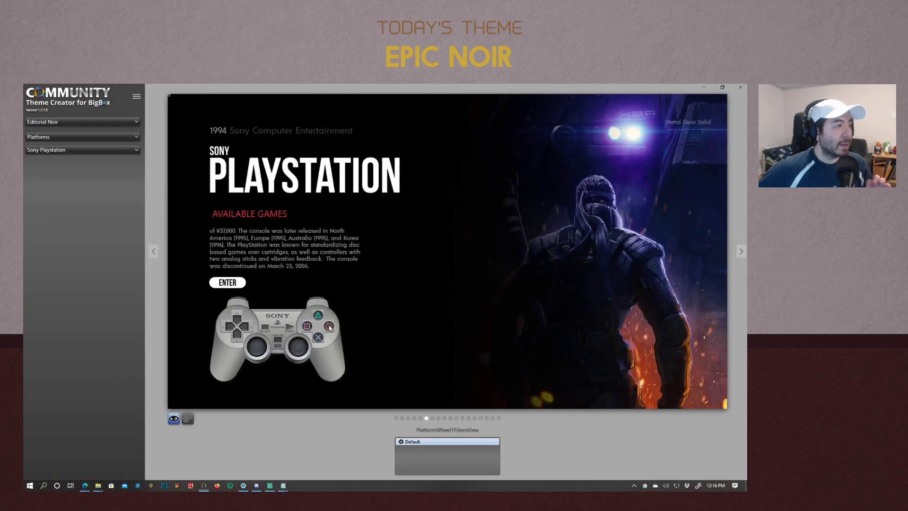
# Switch the previewed platform from Sony Playstation to Nintendo Wii
pyautogui.click(61, 153)
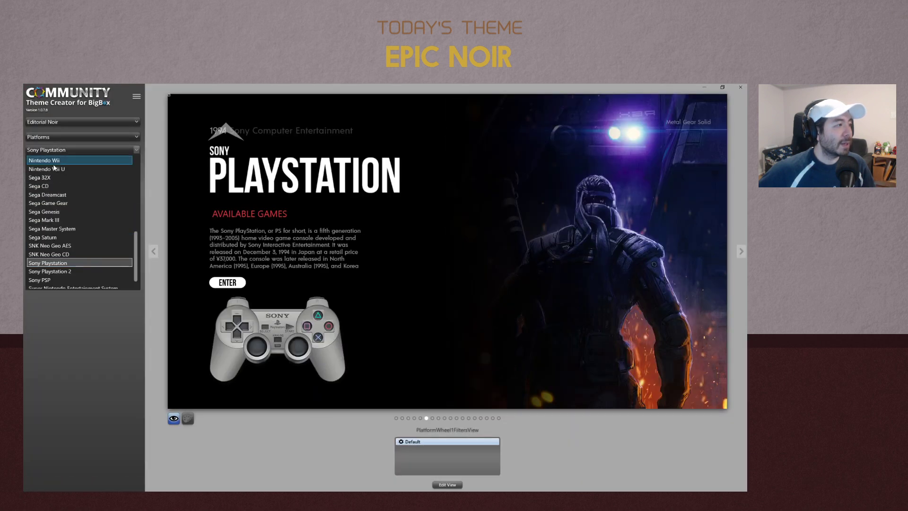
pyautogui.click(52, 170)
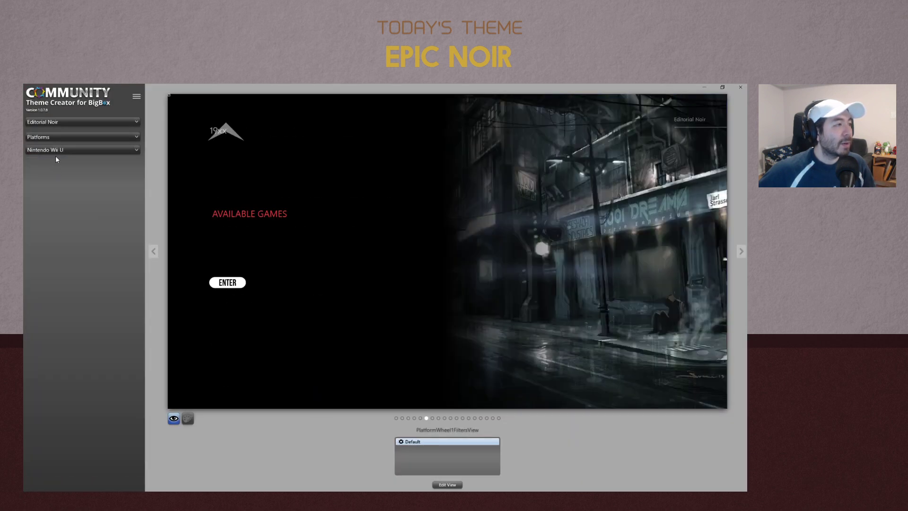
pyautogui.click(55, 152)
pyautogui.click(46, 169)
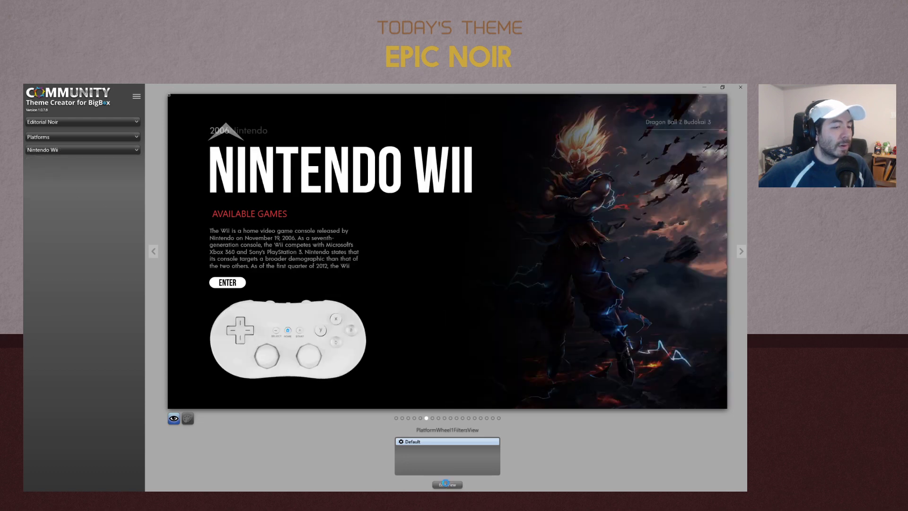
# Reopen the view for editing and set the Arrow - Up animation to run During Selection
pyautogui.click(447, 485)
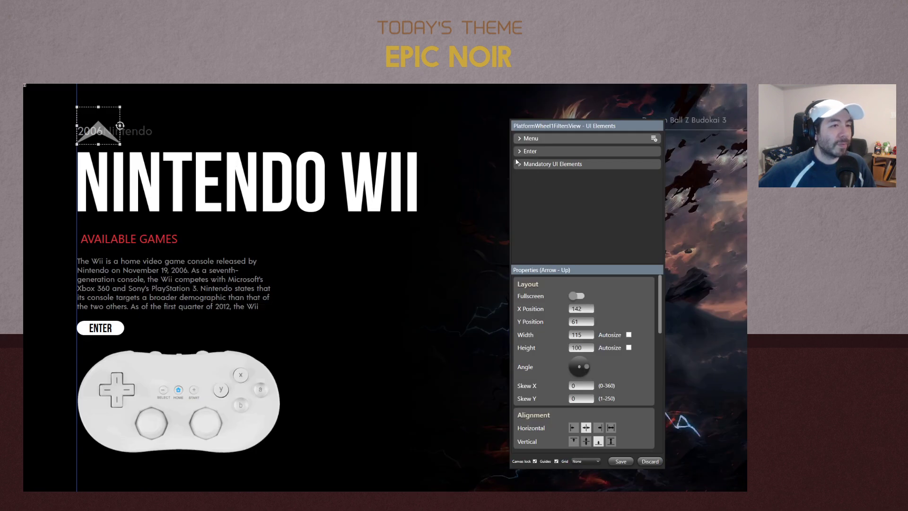
pyautogui.click(519, 164)
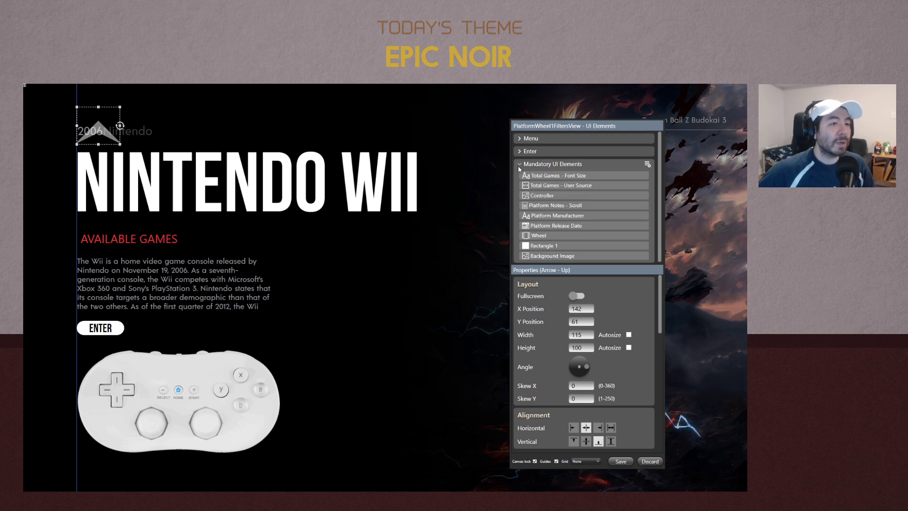
pyautogui.click(519, 138)
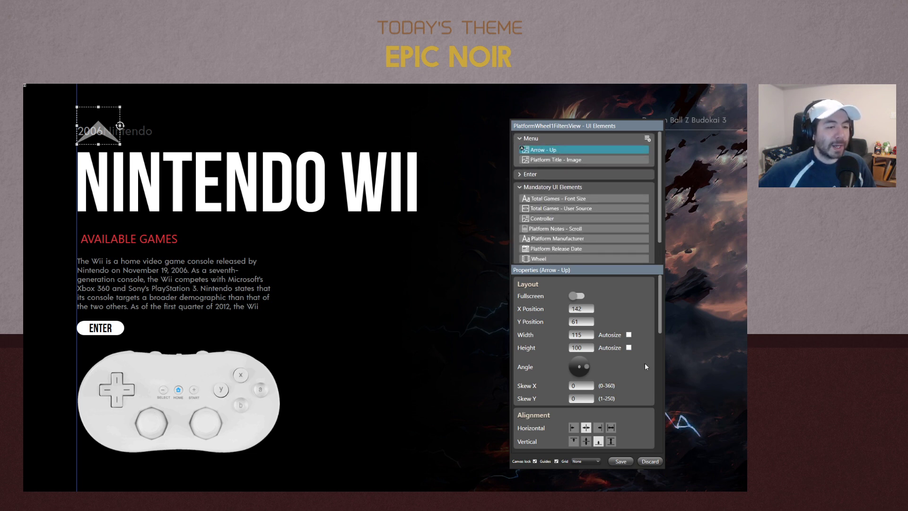
pyautogui.scroll(-5, 653, 364)
pyautogui.scroll(-1, 657, 370)
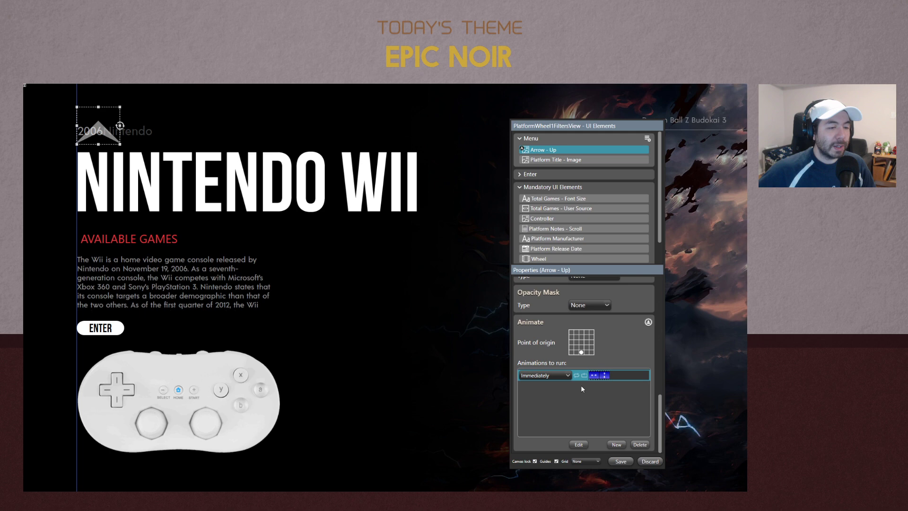
pyautogui.click(548, 376)
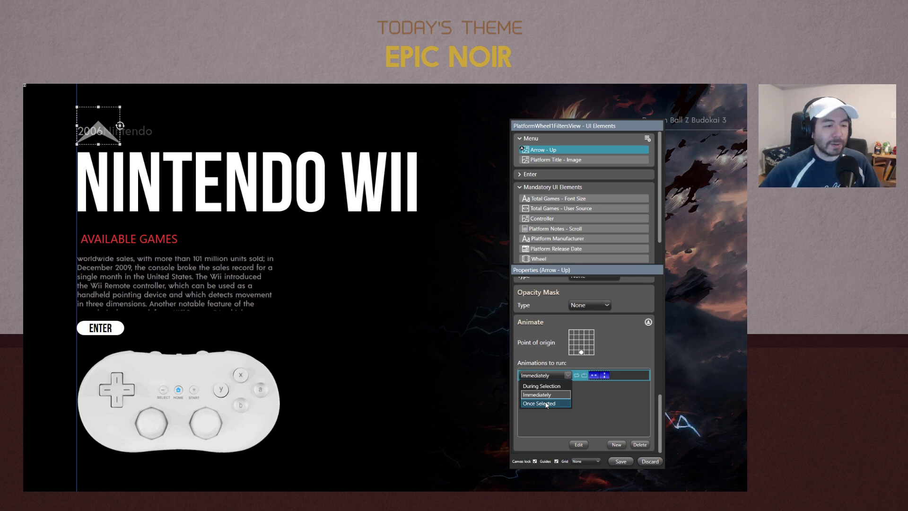
pyautogui.click(541, 386)
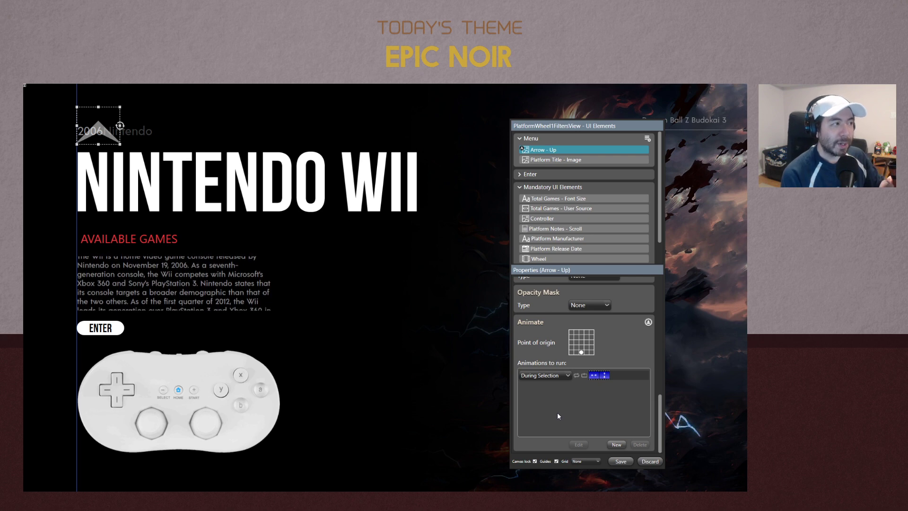
# Open the arrow's During Selection animation sequence for editing and show its Scale Width clip
pyautogui.doubleClick(633, 376)
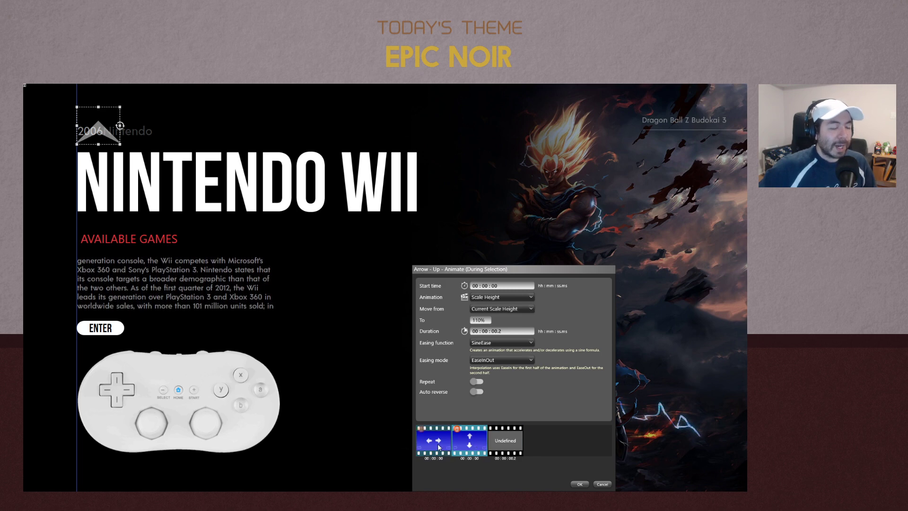
pyautogui.moveTo(431, 449)
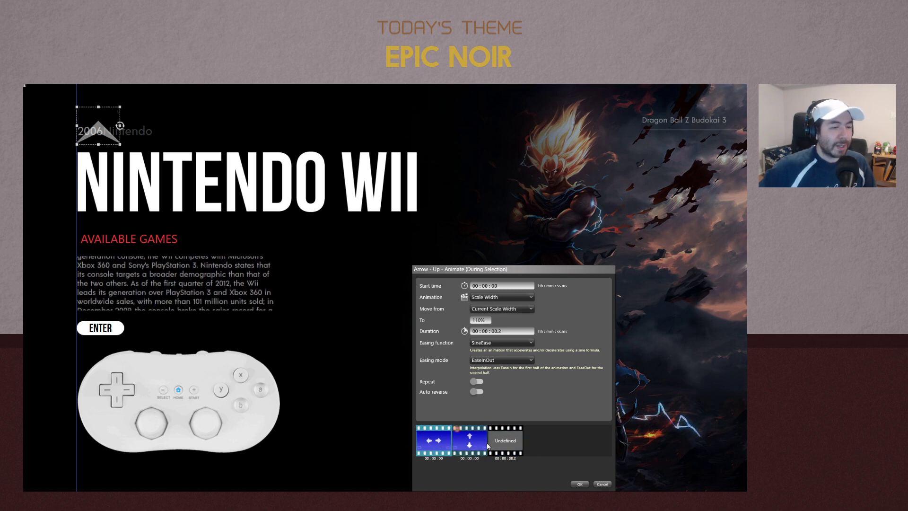
pyautogui.click(511, 449)
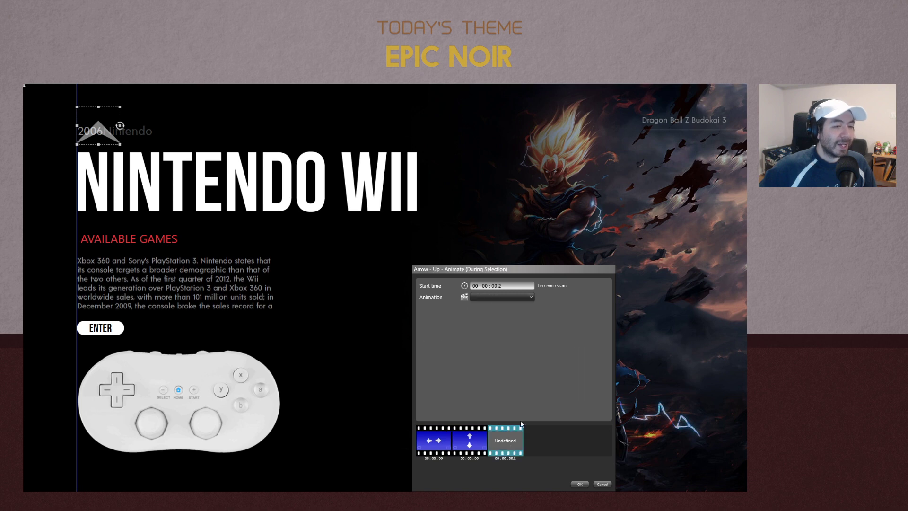
pyautogui.click(499, 299)
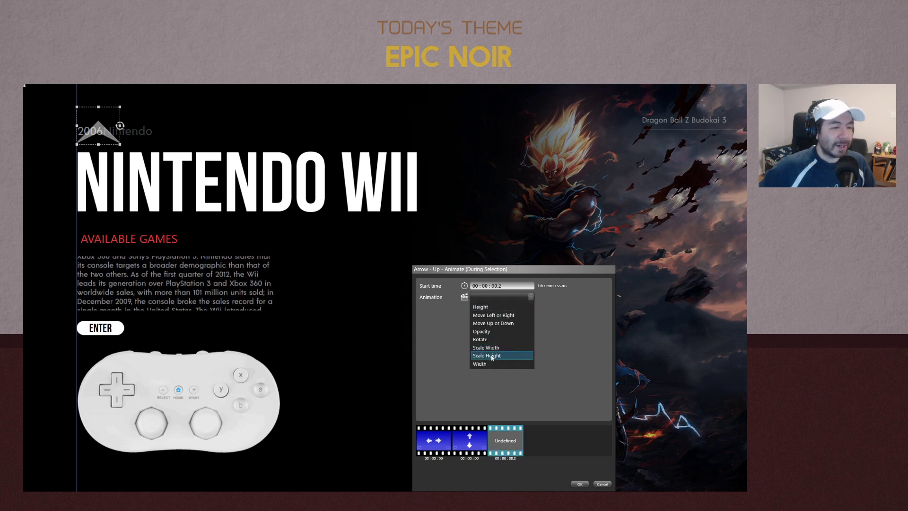
pyautogui.click(439, 452)
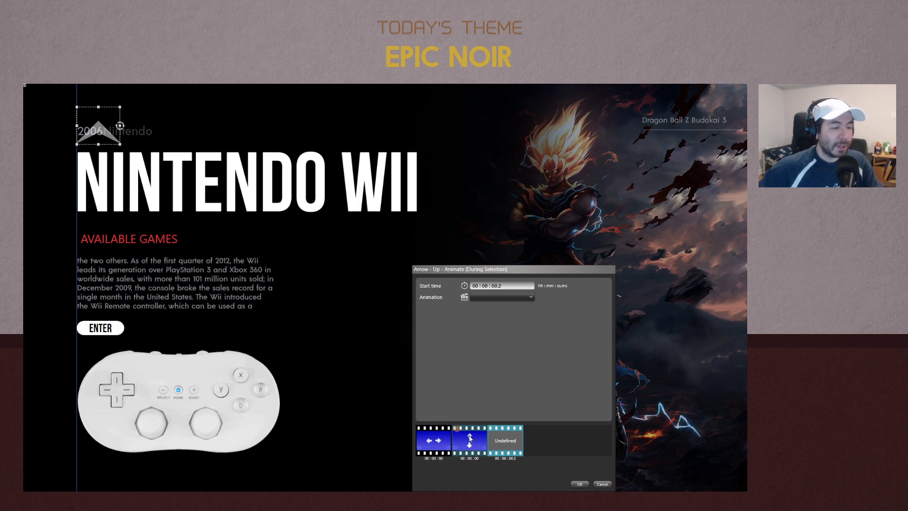
# Set the durations of the arrow's first Scale Width and Scale Height clips to 0.1 seconds each
pyautogui.click(434, 440)
pyautogui.click(509, 331)
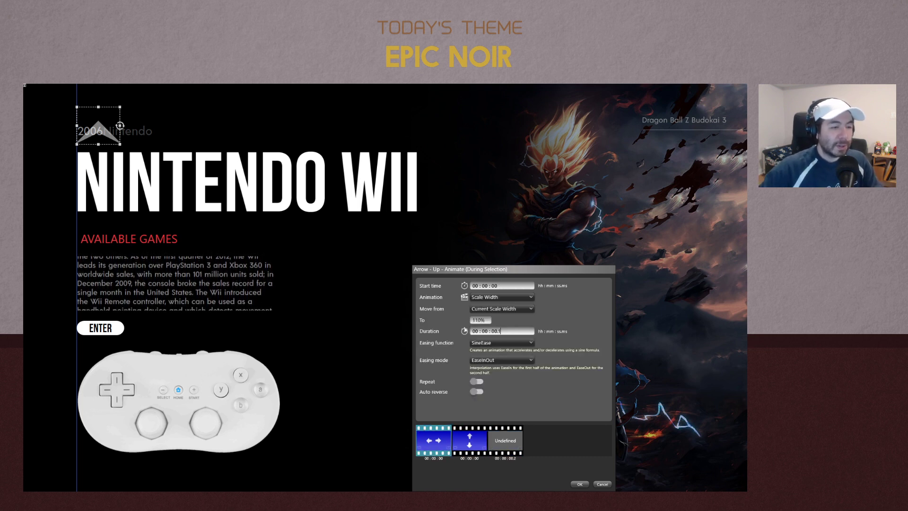
pyautogui.click(470, 439)
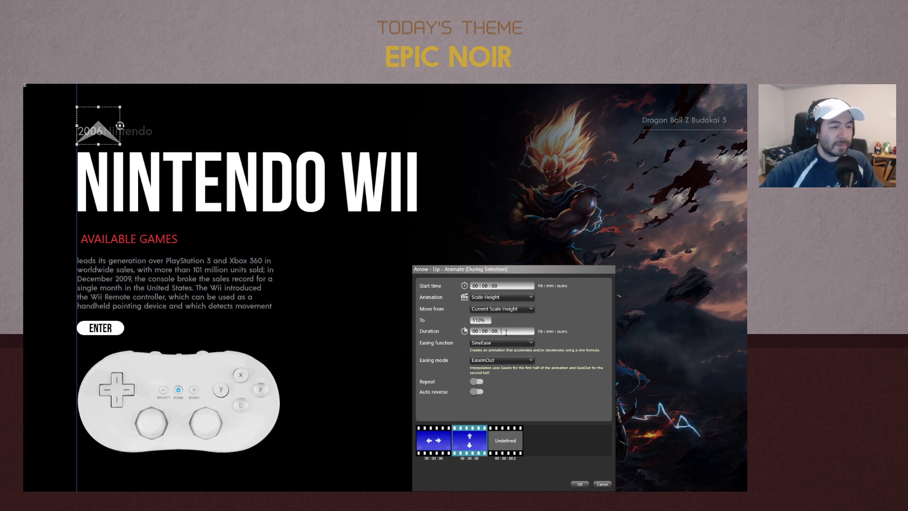
pyautogui.press('BackSpace')
pyautogui.write('1')
# Add a second Scale Width clip starting at 0.1 seconds that scales from the current width to 100% over 0.1 seconds
pyautogui.click(505, 440)
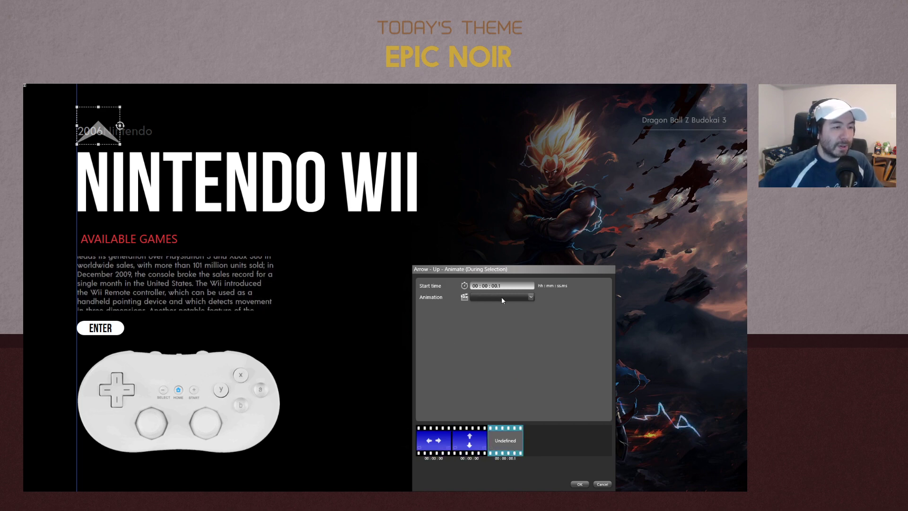
pyautogui.click(502, 296)
pyautogui.click(490, 351)
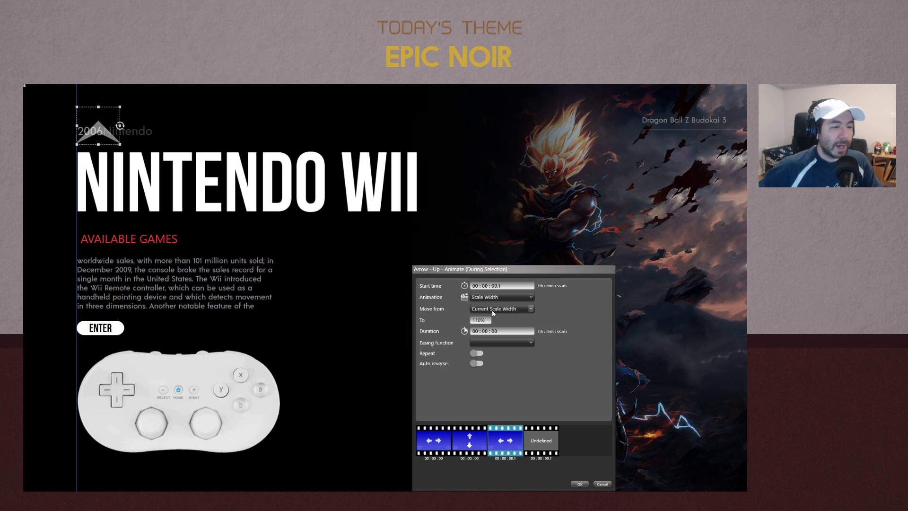
pyautogui.write('100%')
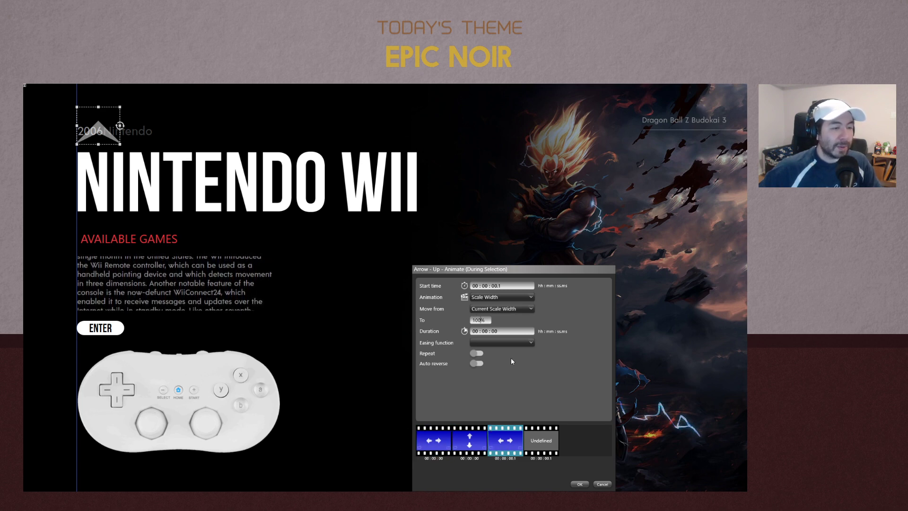
pyautogui.click(509, 331)
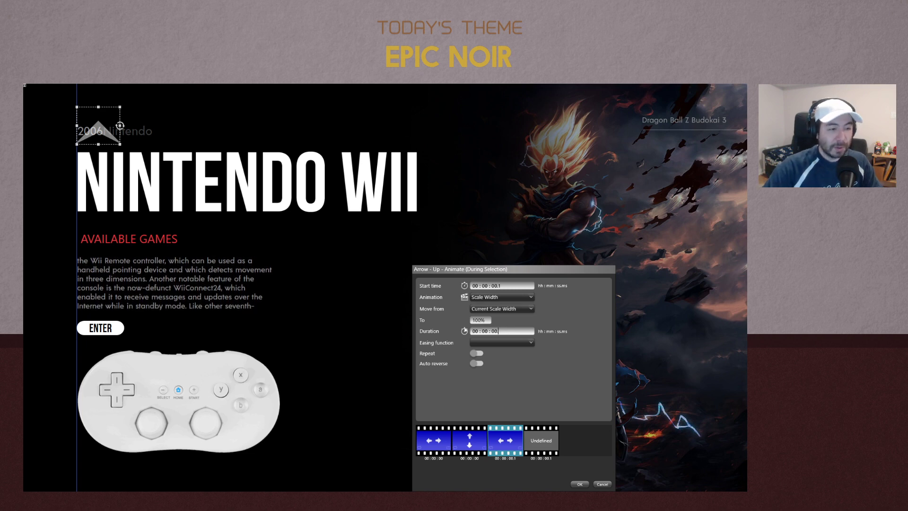
pyautogui.write('.1')
# Give the second Scale Width clip SineEase easing in EaseInOut mode
pyautogui.click(521, 342)
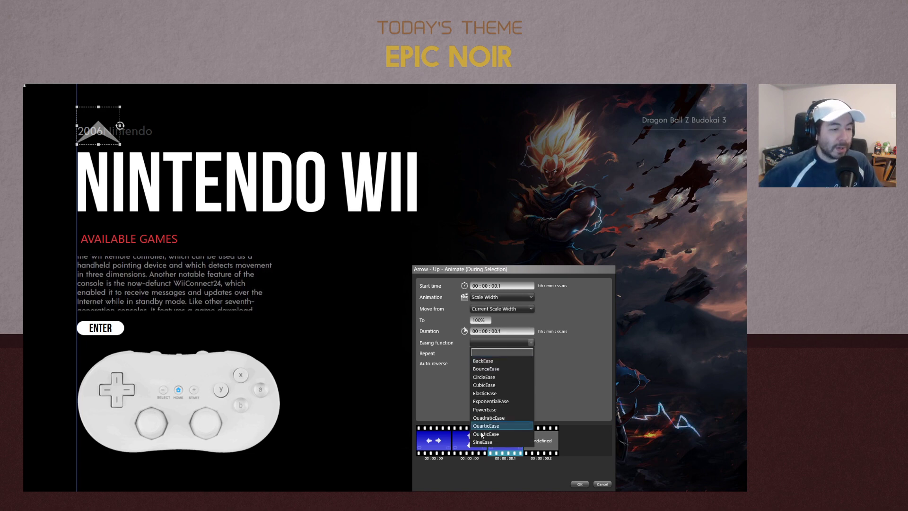
pyautogui.click(488, 420)
pyautogui.click(484, 361)
pyautogui.click(482, 393)
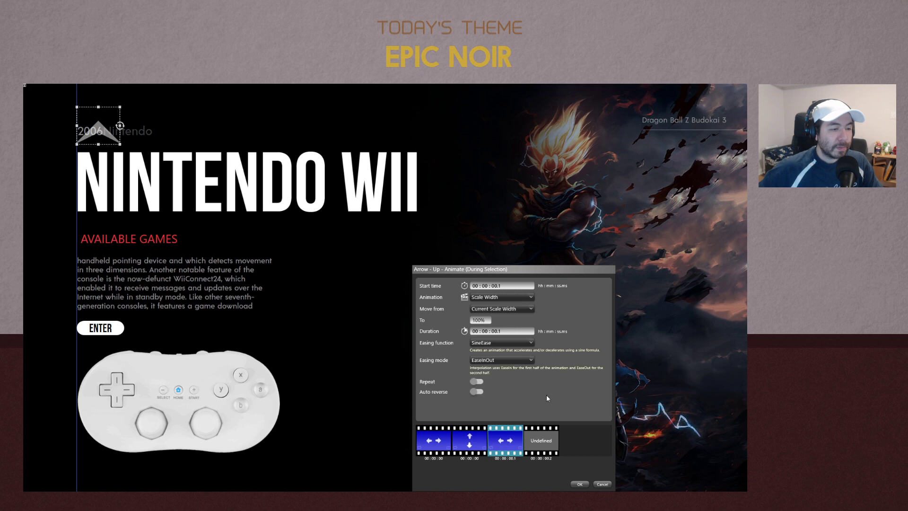
# Add a second Scale Height clip starting at 0.1 seconds that scales from the current height to 100% over 0.1 seconds
pyautogui.click(539, 442)
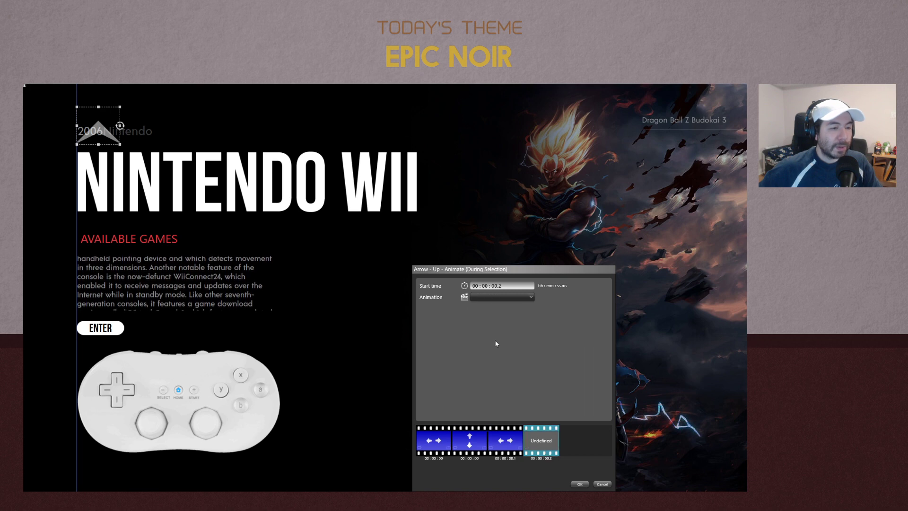
pyautogui.click(496, 295)
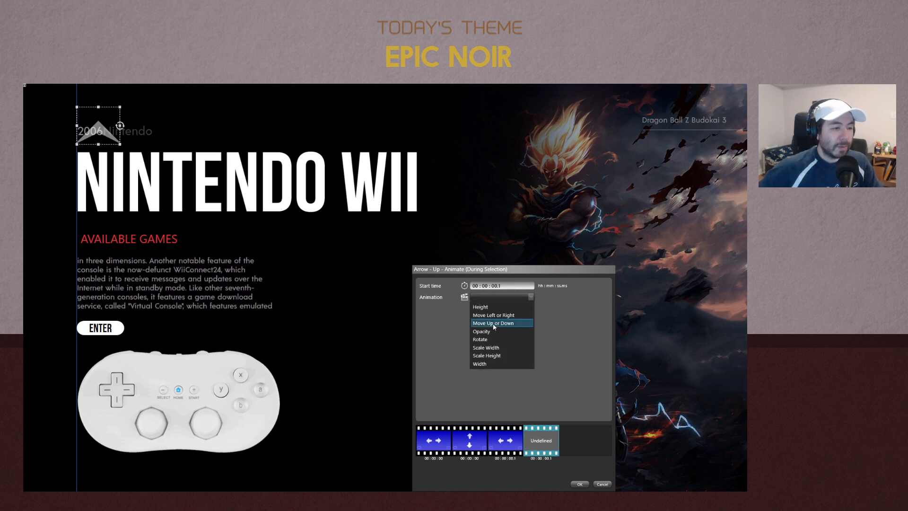
pyautogui.click(487, 356)
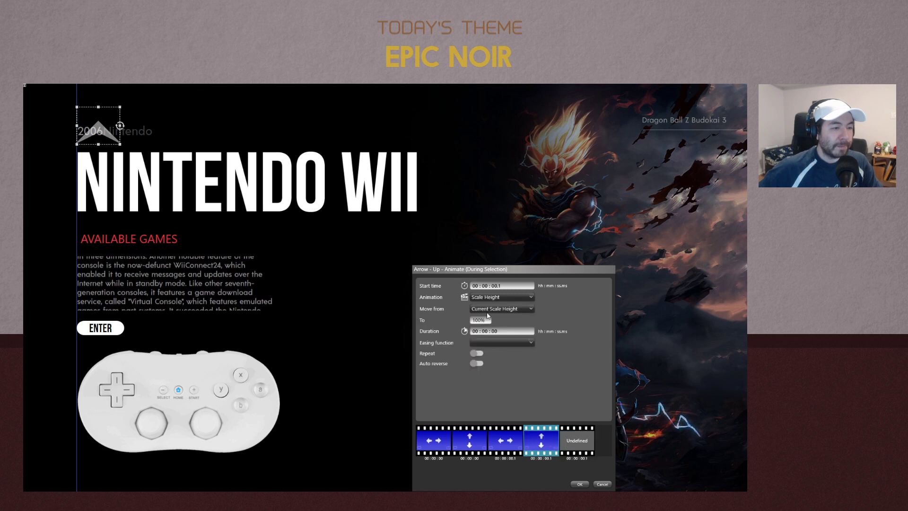
pyautogui.click(496, 308)
pyautogui.click(480, 319)
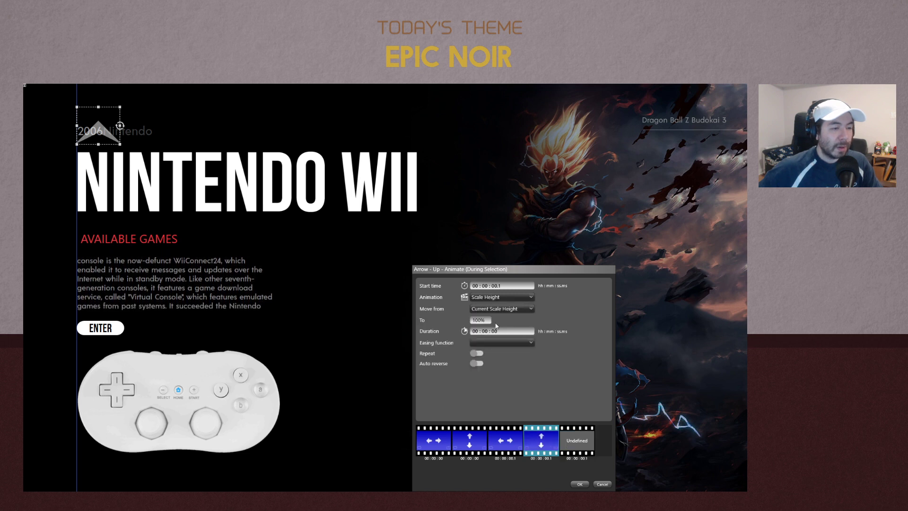
pyautogui.click(512, 331)
pyautogui.write('.1')
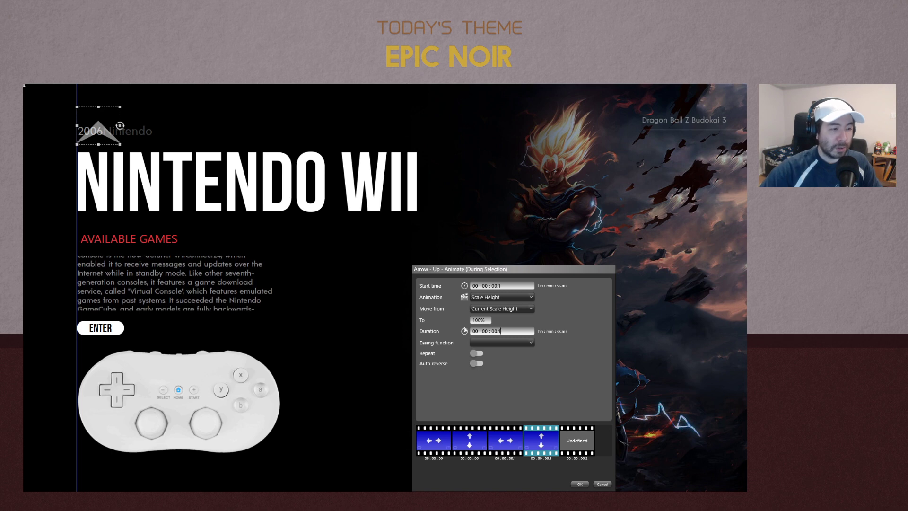
# Give the second Scale Height clip SineEase easing in EaseInOut mode, accept the animation sequence and save the view
pyautogui.click(502, 343)
pyautogui.click(483, 442)
pyautogui.click(493, 359)
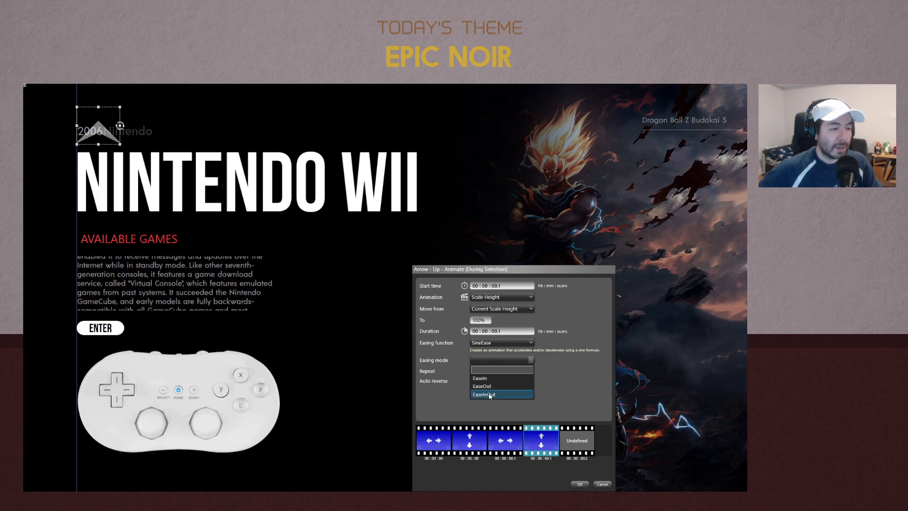
pyautogui.click(489, 394)
pyautogui.click(579, 484)
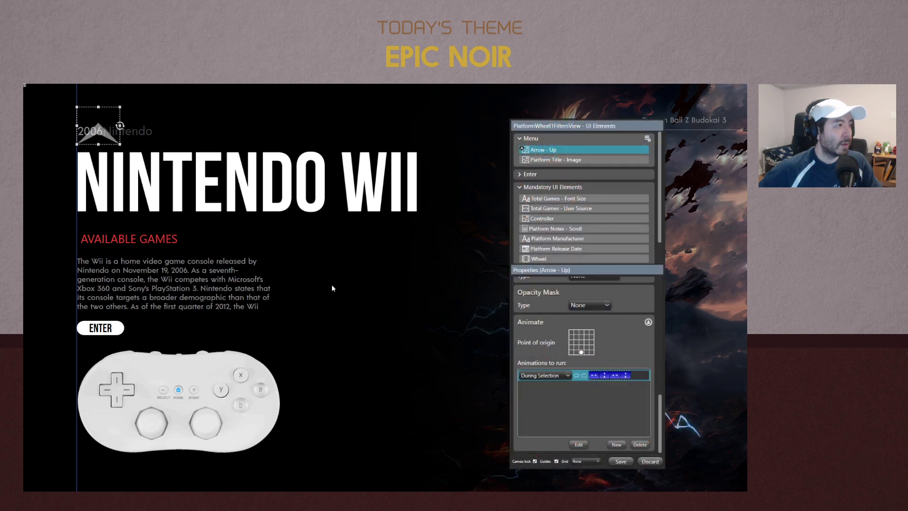
pyautogui.click(620, 462)
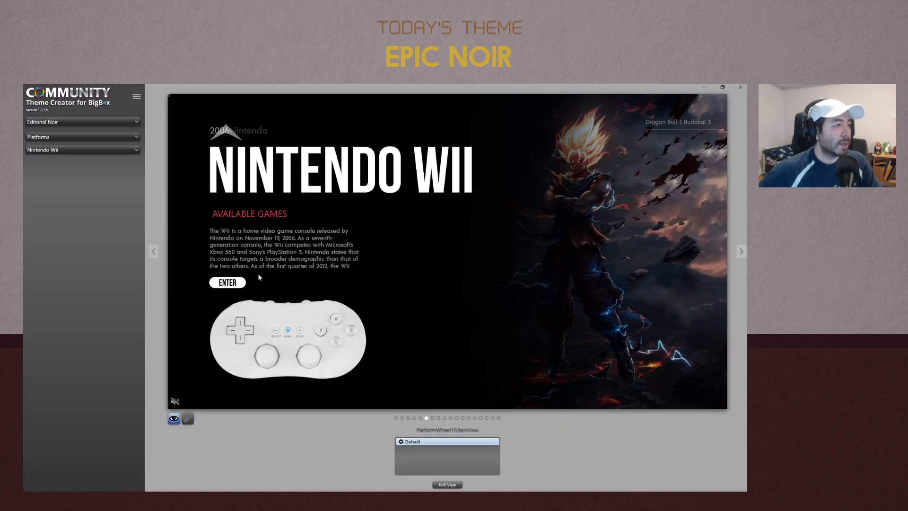
# Preview the arrow animation by switching the platform to Nintendo Wii U and on to Sega Dreamcast
pyautogui.click(86, 152)
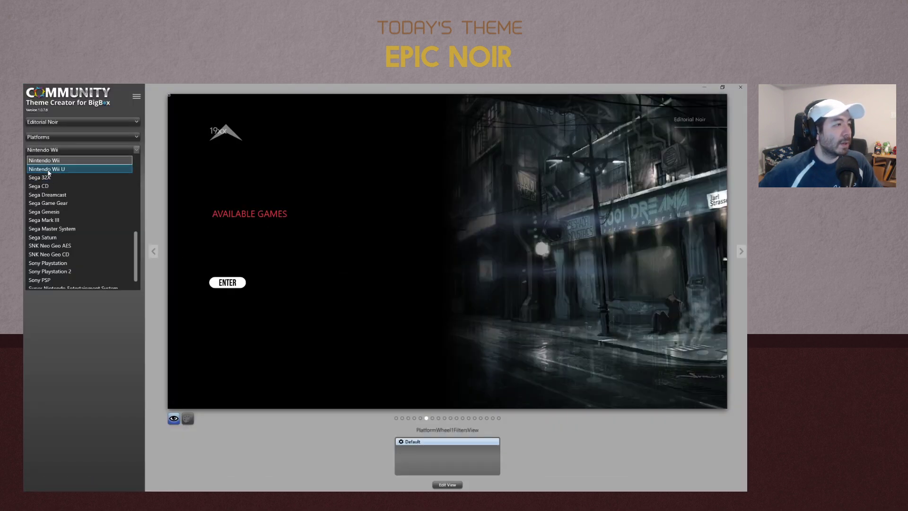
pyautogui.click(51, 176)
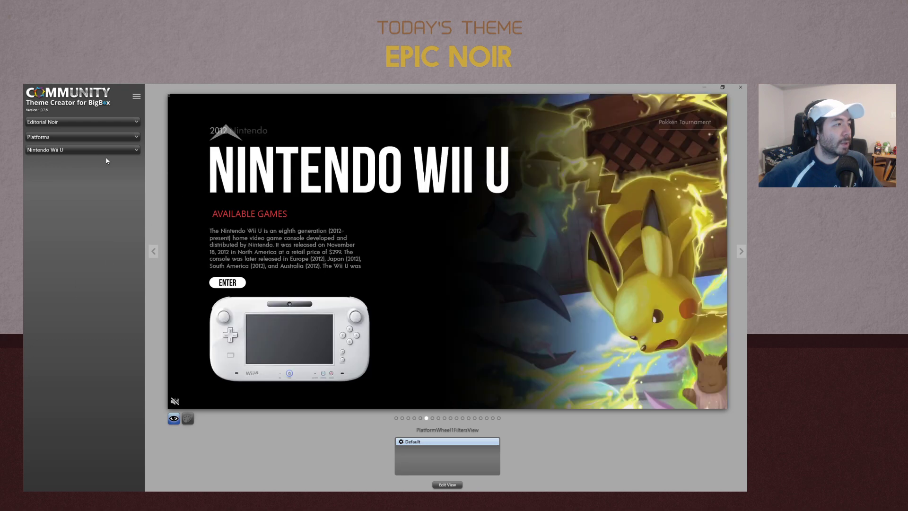
pyautogui.click(97, 150)
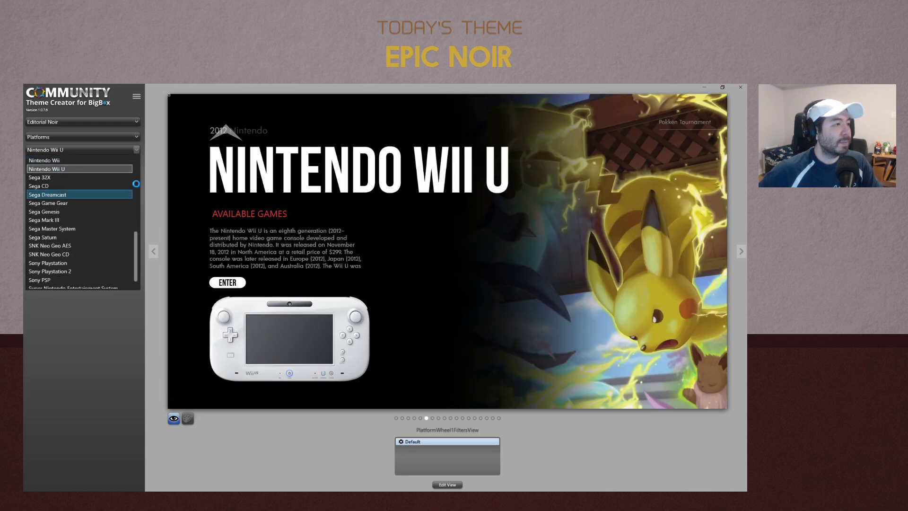
pyautogui.click(47, 194)
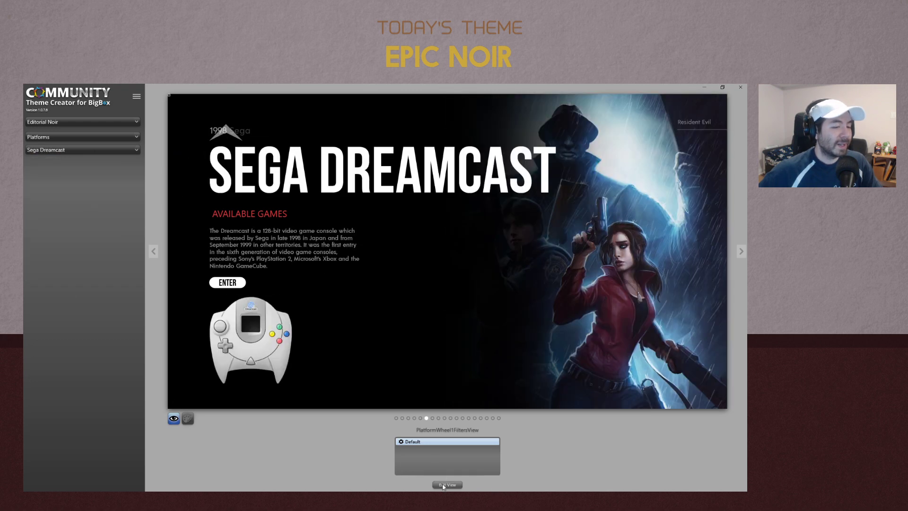
# Reopen the view for editing, expand the Menu group and show the Animate settings of Arrow - Up
pyautogui.click(447, 485)
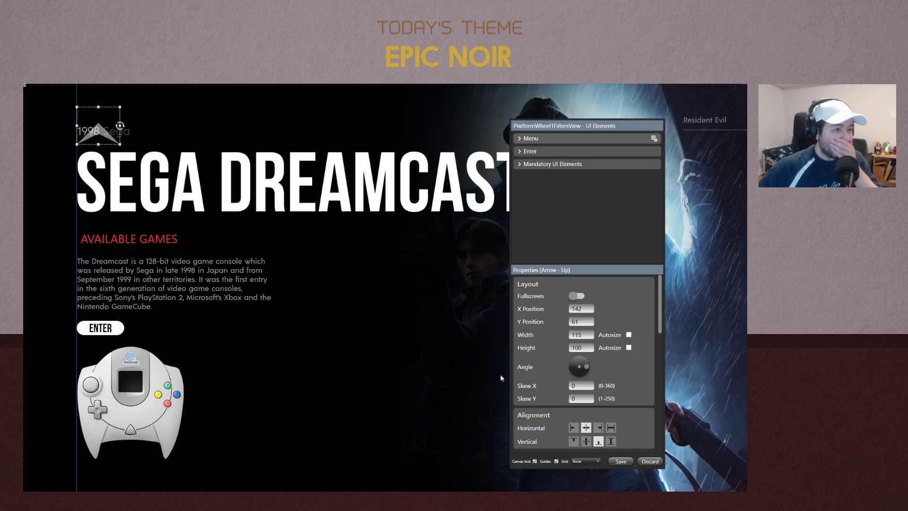
pyautogui.click(520, 139)
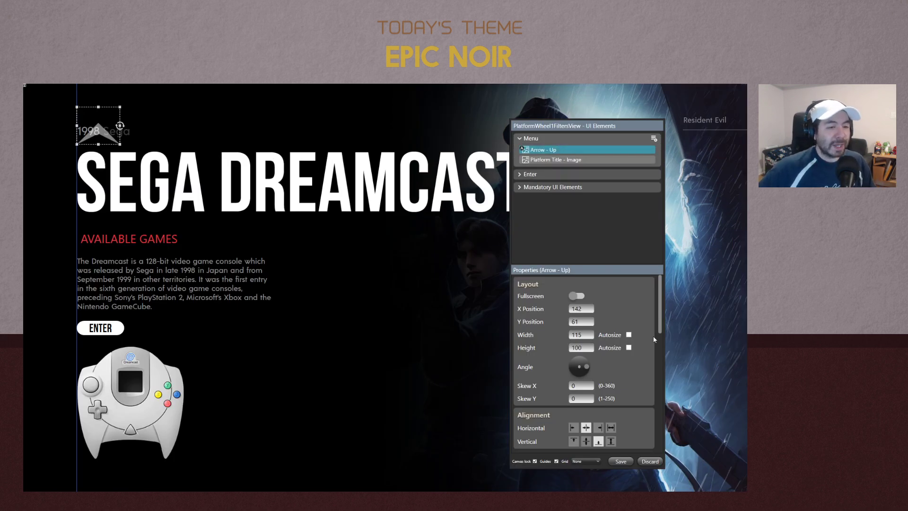
pyautogui.scroll(-5, 655, 352)
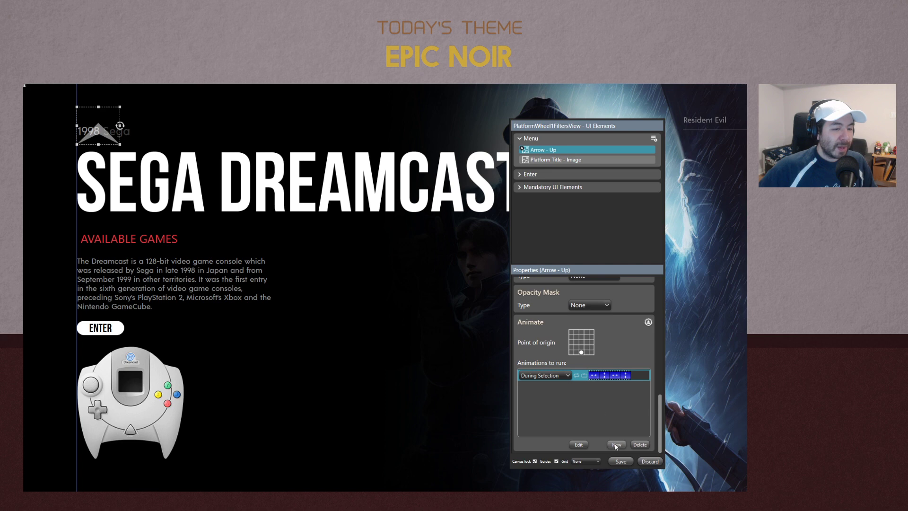
pyautogui.click(616, 445)
pyautogui.click(488, 299)
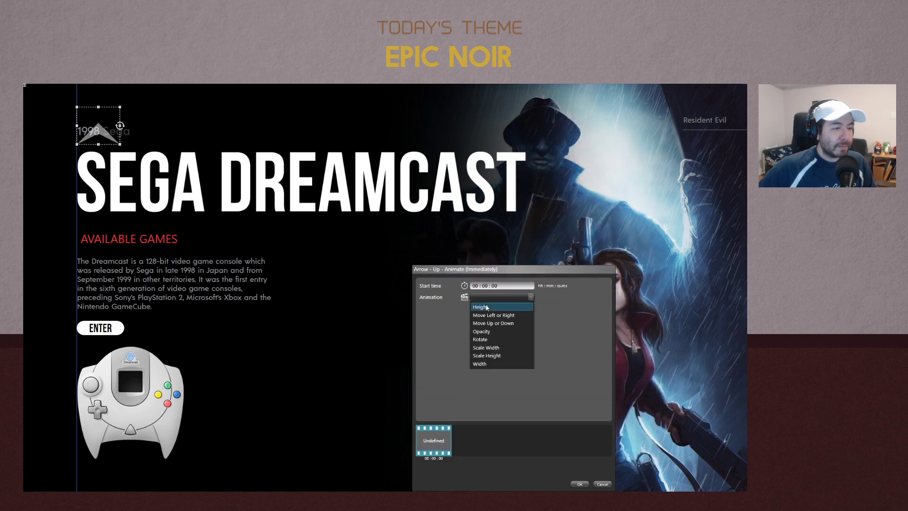
pyautogui.click(490, 334)
pyautogui.click(480, 320)
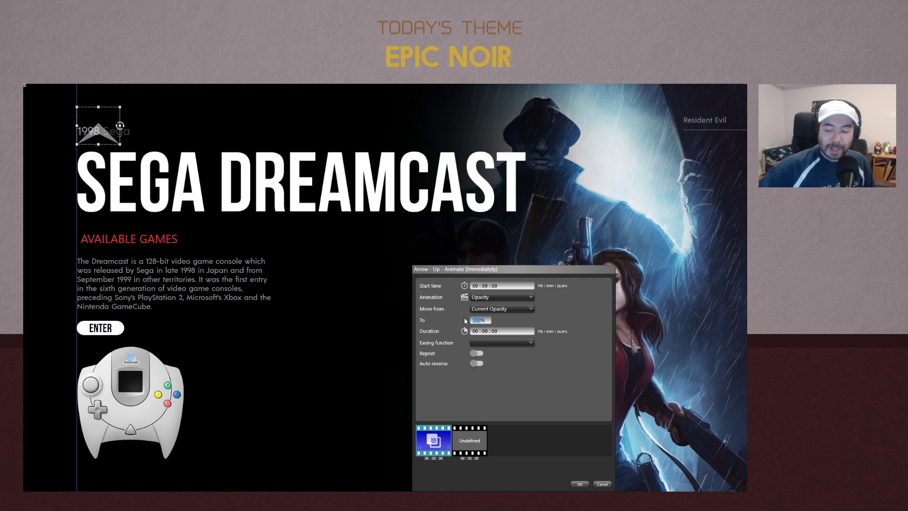
pyautogui.write('75')
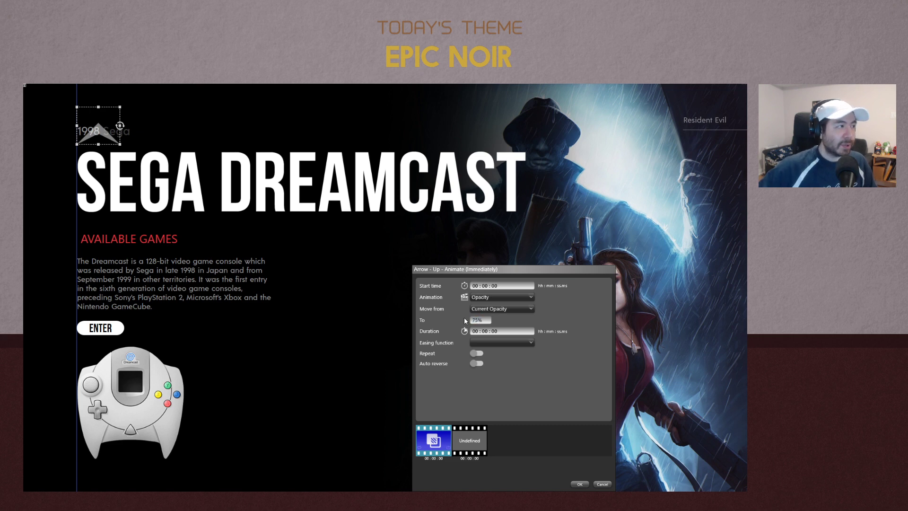
pyautogui.click(502, 308)
pyautogui.click(487, 327)
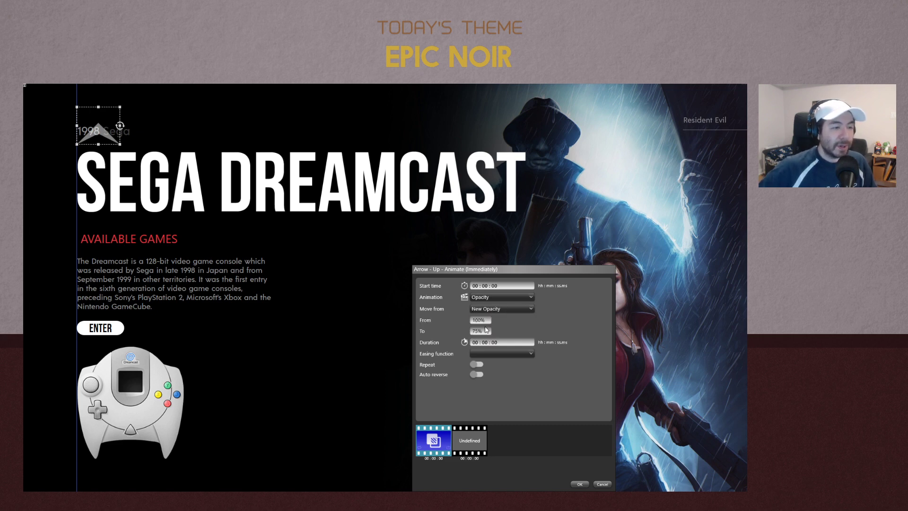
pyautogui.click(480, 320)
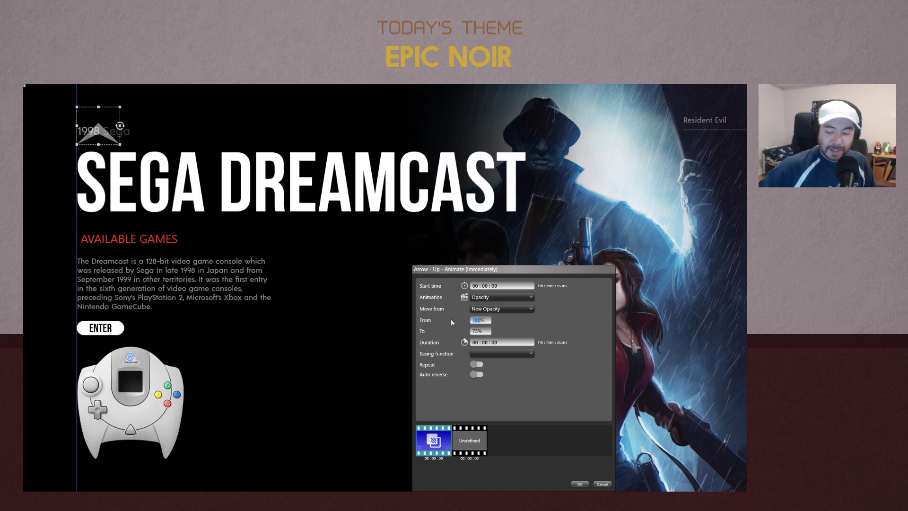
pyautogui.write('75')
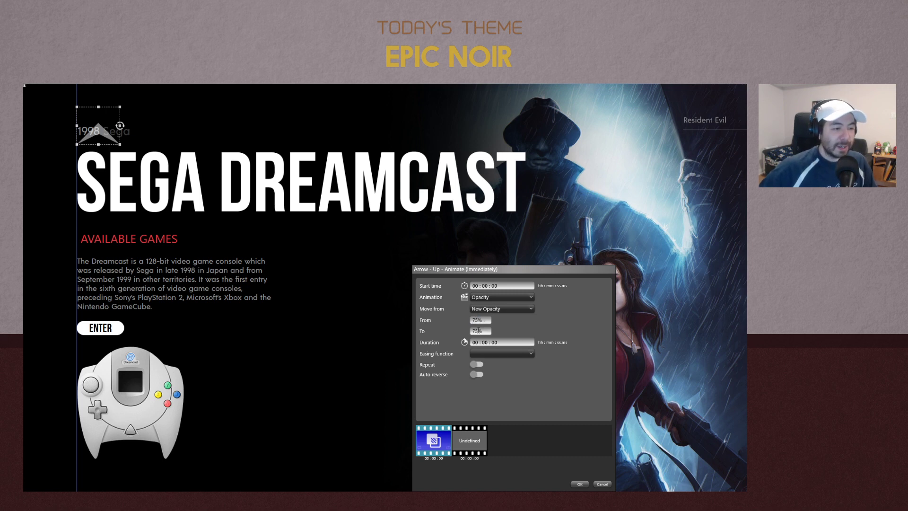
pyautogui.press('Tab')
pyautogui.write('100')
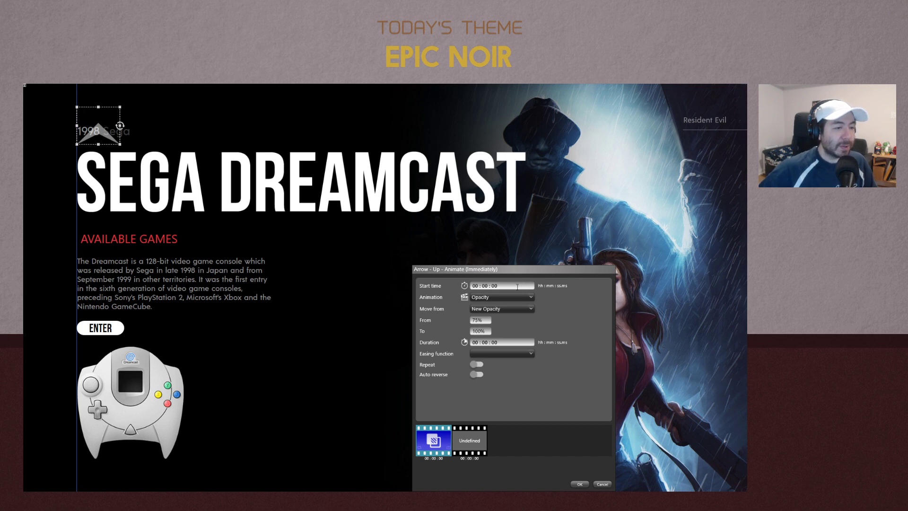
pyautogui.click(602, 484)
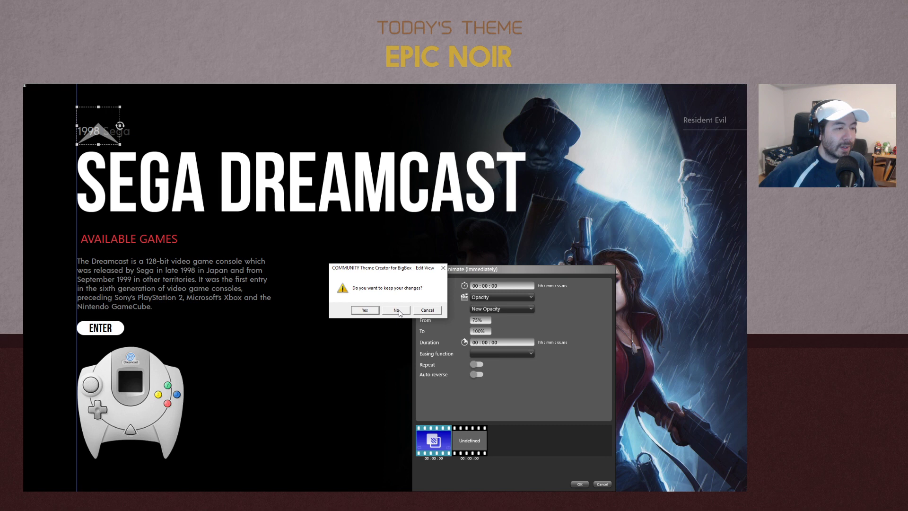
pyautogui.click(398, 310)
# Open Arrow - Up's During Selection sequence and add an Opacity clip with its start time set to 0 seconds
pyautogui.doubleClick(643, 376)
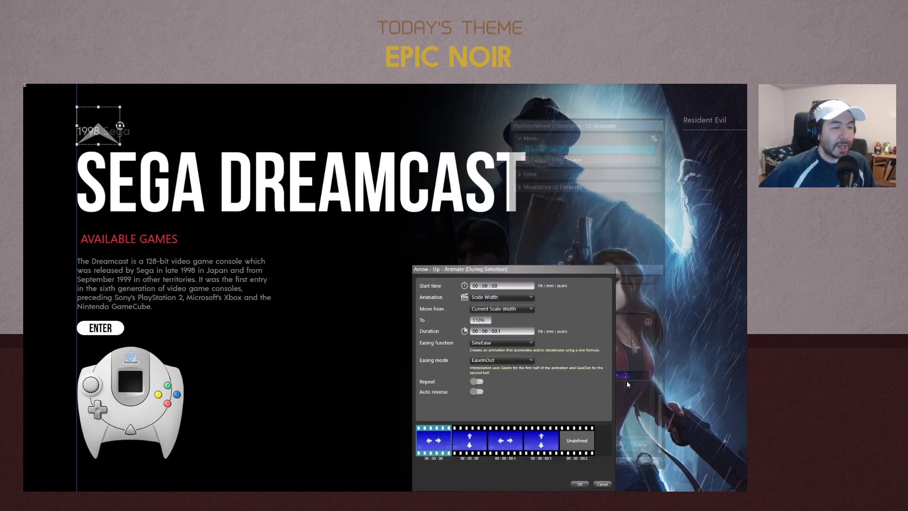
pyautogui.click(511, 299)
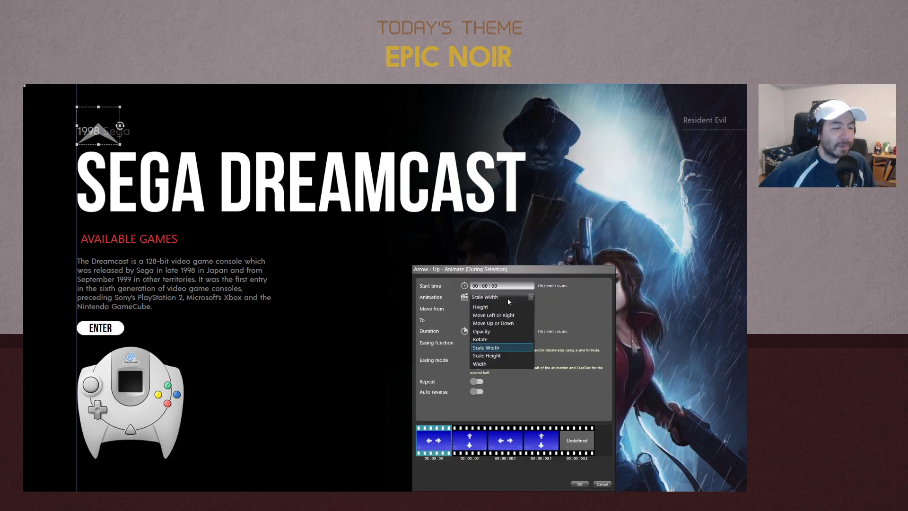
pyautogui.click(604, 317)
pyautogui.click(577, 440)
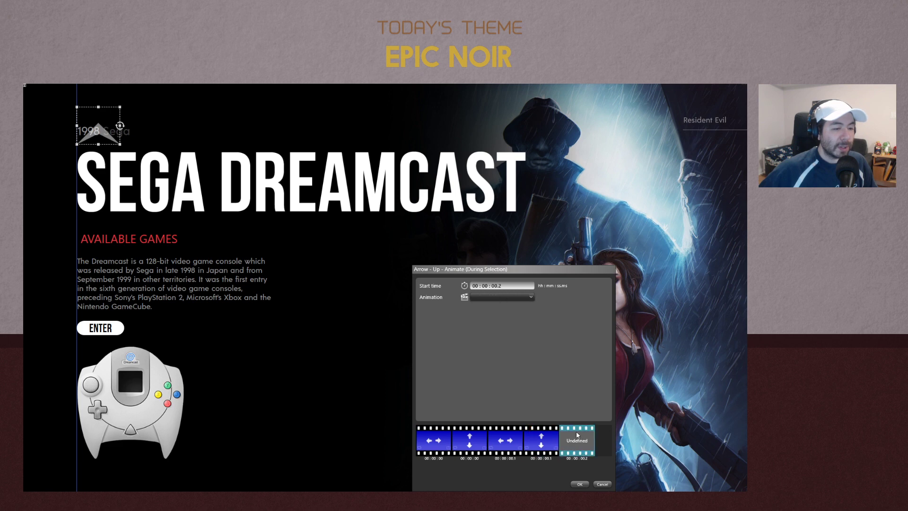
pyautogui.click(502, 297)
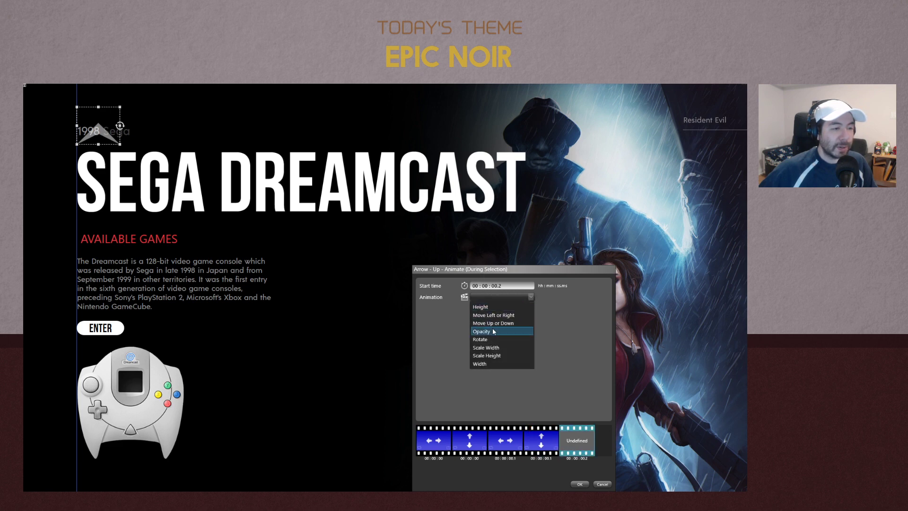
pyautogui.click(492, 329)
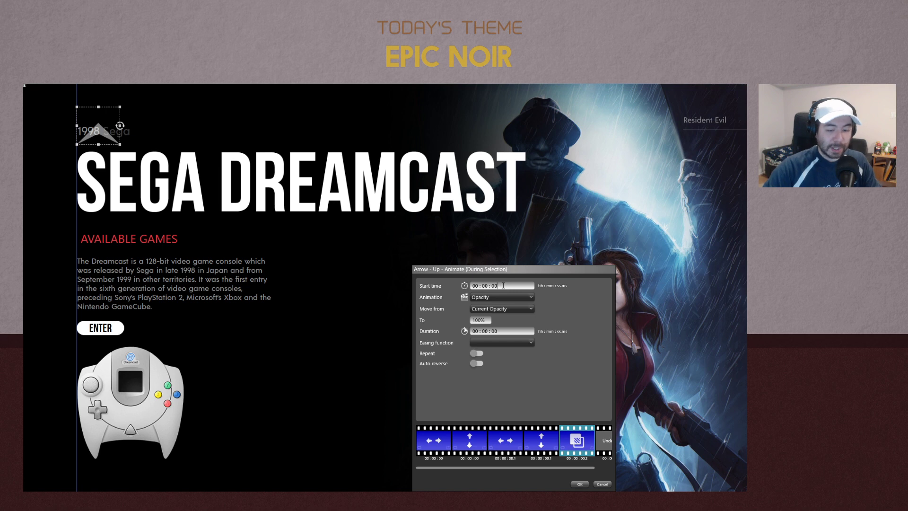
pyautogui.press('Return')
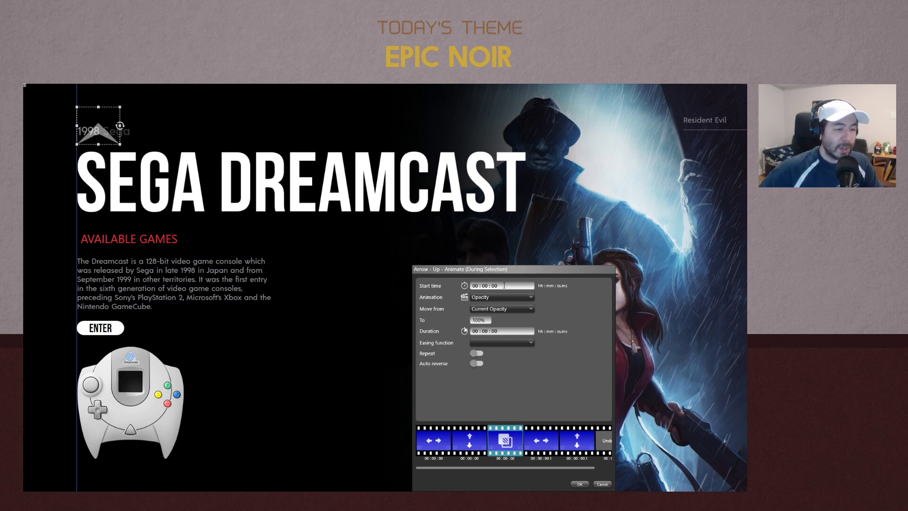
# Set the new Opacity clip to move from a new opacity of 75% to 100% over 0.1 seconds
pyautogui.click(492, 308)
pyautogui.click(485, 319)
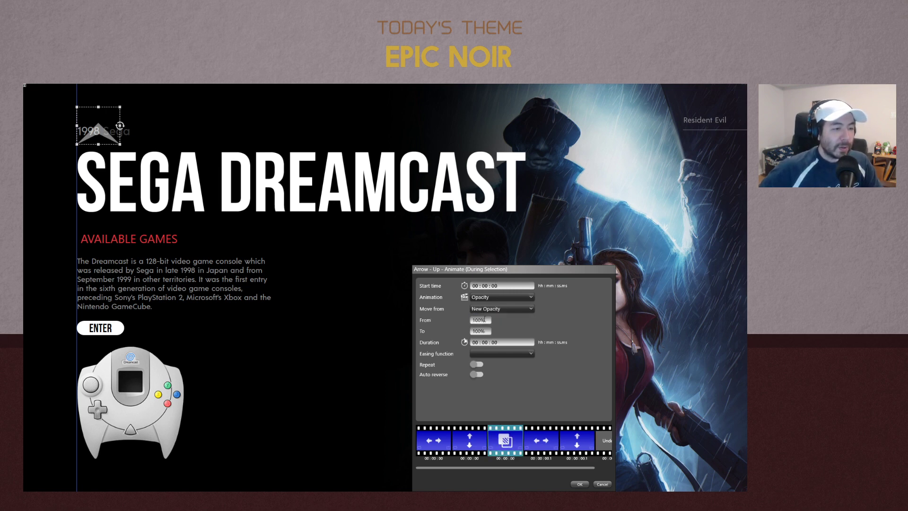
pyautogui.press('BackSpace')
pyautogui.press('BackSpace')
pyautogui.press('BackSpace')
pyautogui.write('75')
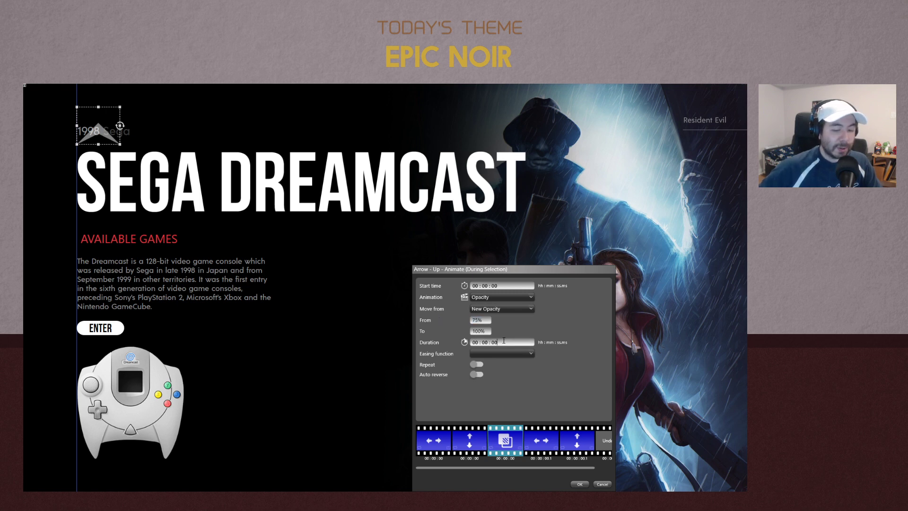
pyautogui.write('.1')
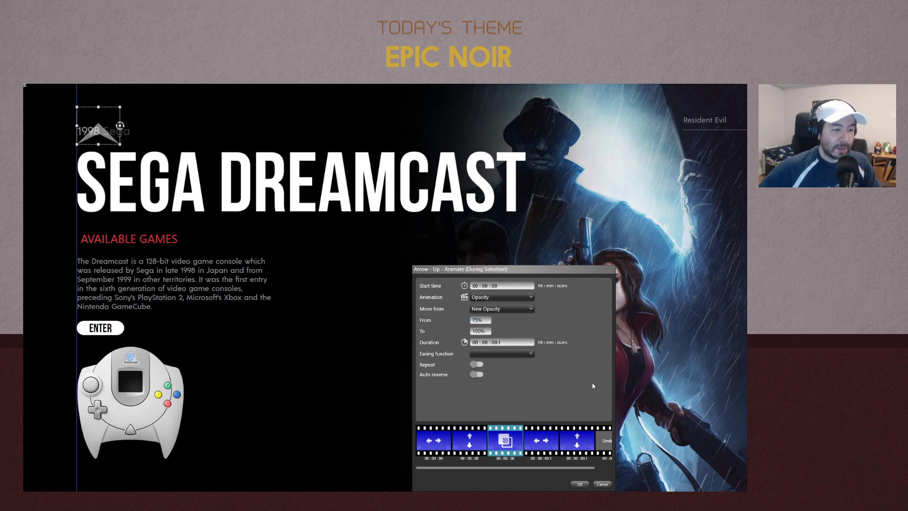
# Give the first Opacity clip SineEase easing in EaseInOut mode
pyautogui.click(504, 355)
pyautogui.click(501, 454)
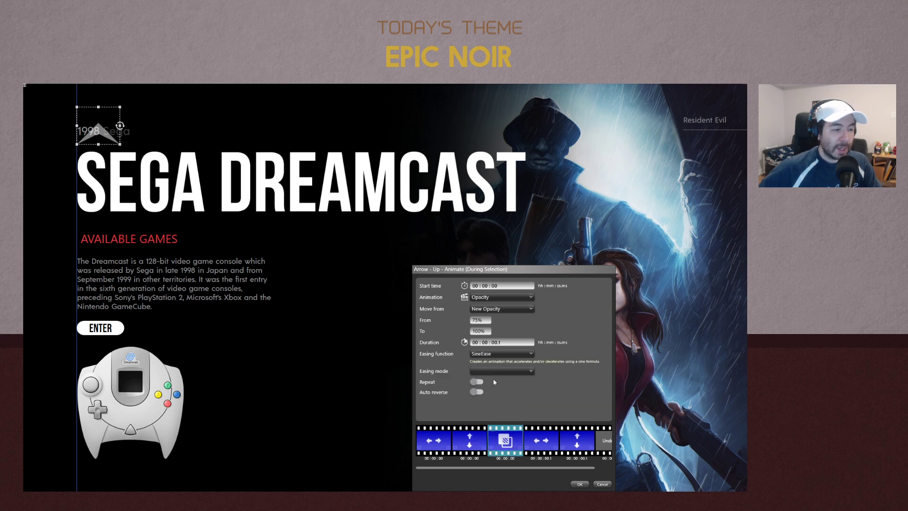
pyautogui.click(495, 371)
pyautogui.click(496, 408)
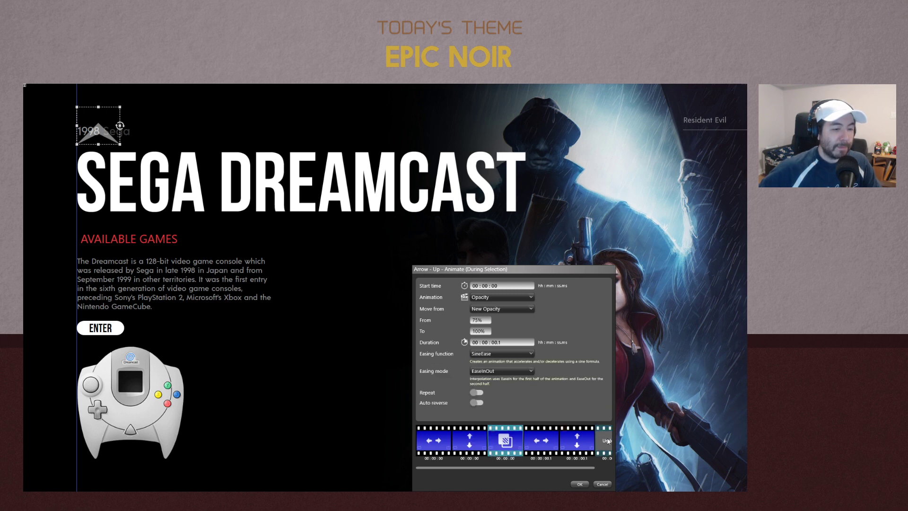
# Add a second Opacity clip starting at 0.1 seconds that moves from the current opacity to 75% over 0.1 seconds
pyautogui.click(604, 440)
pyautogui.click(510, 286)
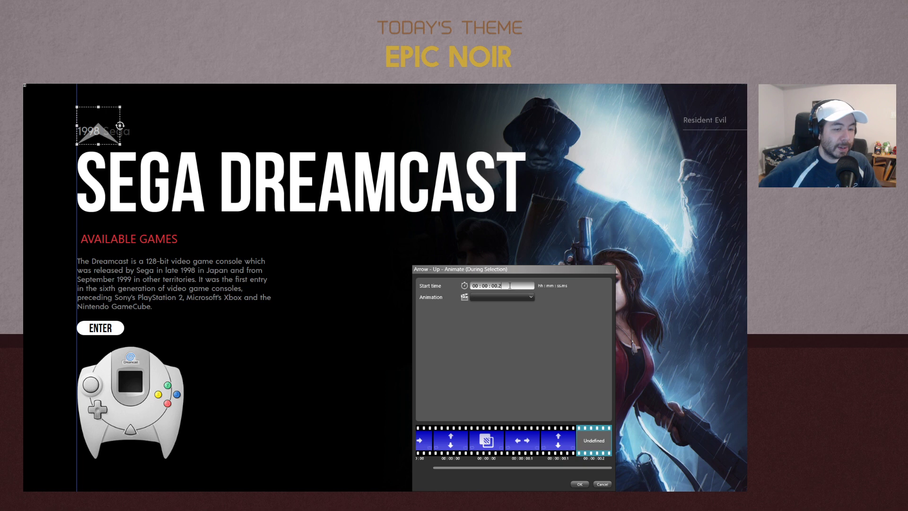
pyautogui.press('BackSpace')
pyautogui.write('1')
pyautogui.click(501, 297)
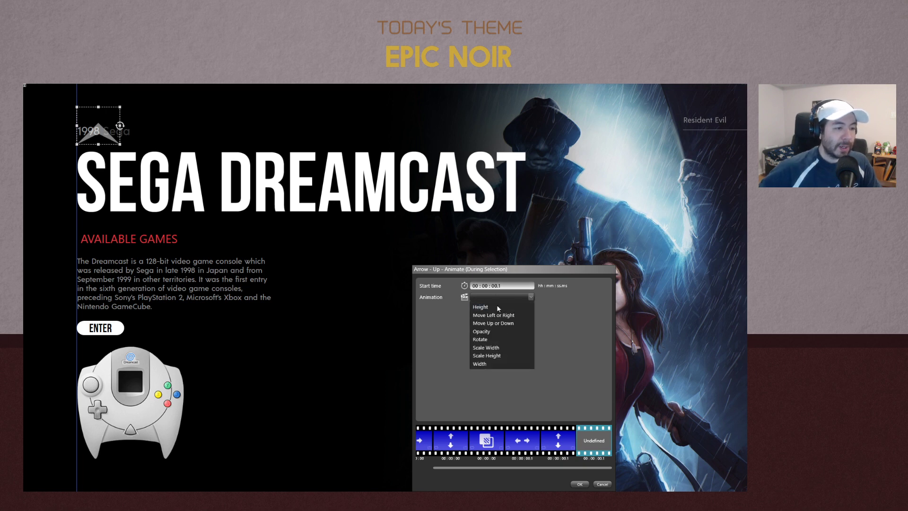
pyautogui.click(482, 331)
pyautogui.click(487, 309)
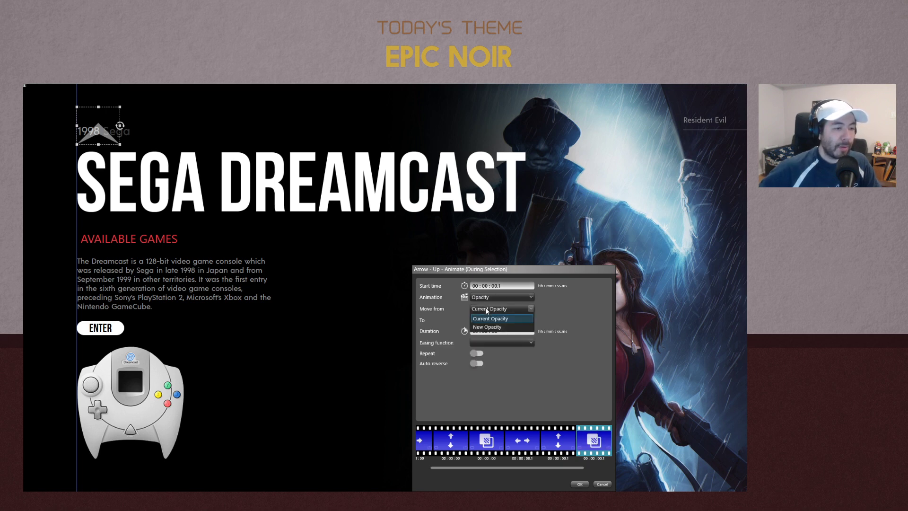
pyautogui.click(490, 319)
pyautogui.write('7')
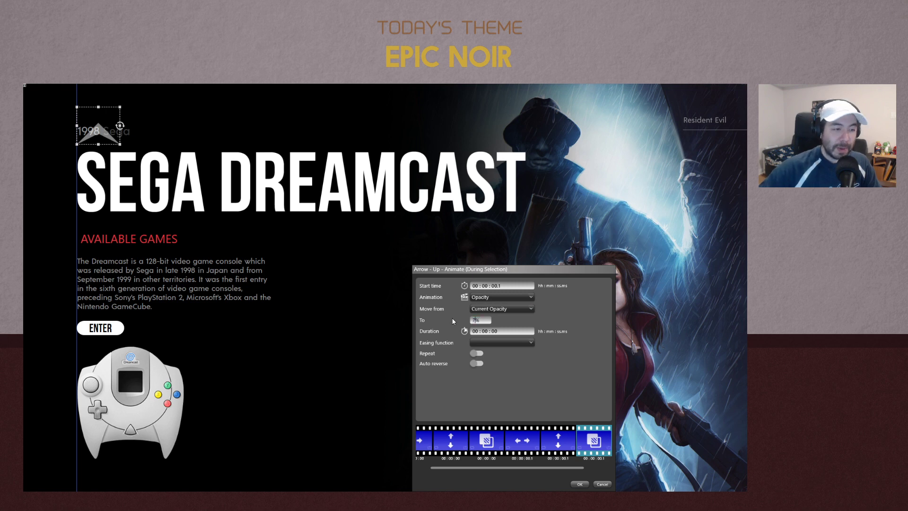
pyautogui.write('5')
pyautogui.press('Tab')
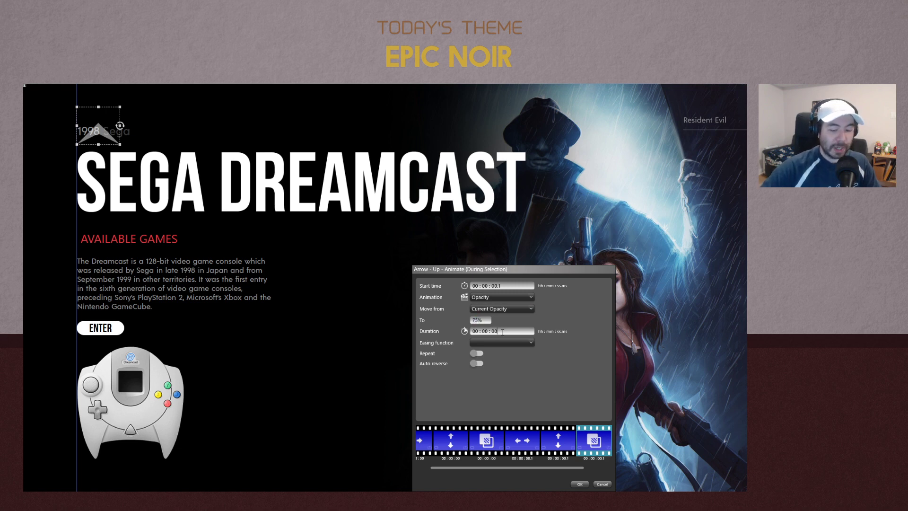
pyautogui.write('.1')
# Give the second Opacity clip SineEase easing in EaseInOut mode
pyautogui.click(501, 345)
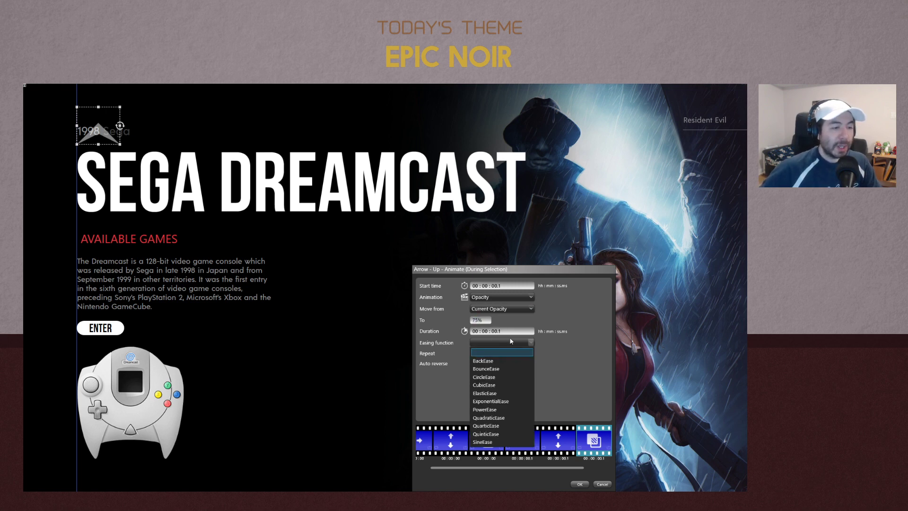
pyautogui.click(496, 443)
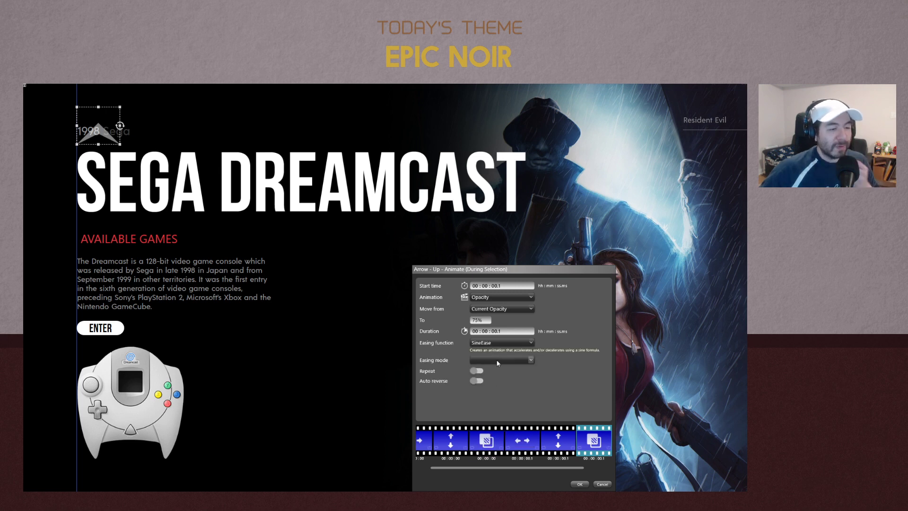
pyautogui.click(530, 360)
pyautogui.click(525, 395)
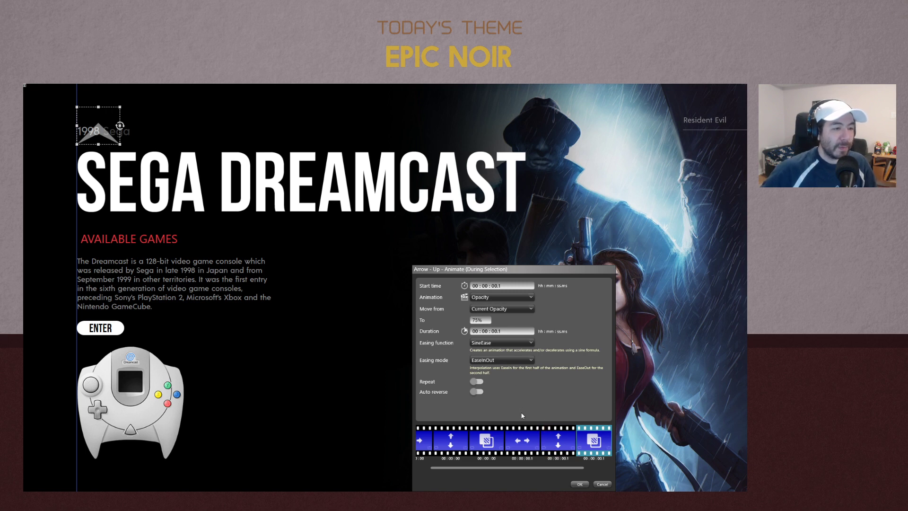
pyautogui.doubleClick(481, 320)
pyautogui.write('100')
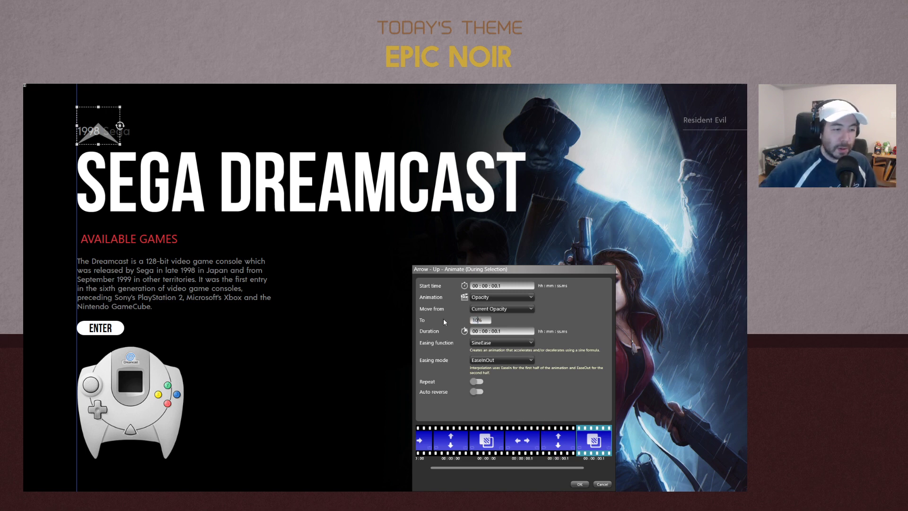
pyautogui.press('BackSpace')
pyautogui.press('BackSpace')
pyautogui.press('BackSpace')
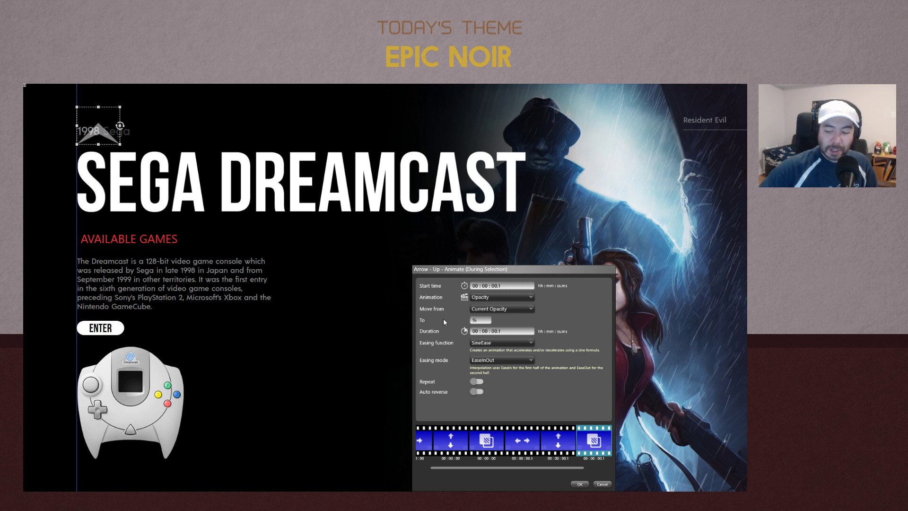
# Set the second Opacity clip's end value to 75%, accept the animation sequence and save the view
pyautogui.write('75')
pyautogui.click(580, 483)
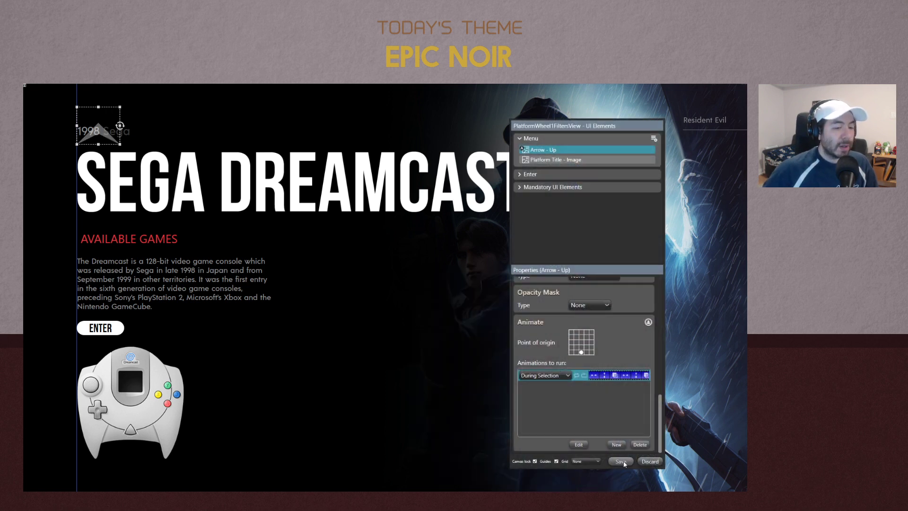
pyautogui.click(622, 461)
# Preview the arrow animation by switching the platform to Sega CD, Nintendo Virtual Boy and Nintendo GameCube
pyautogui.click(71, 150)
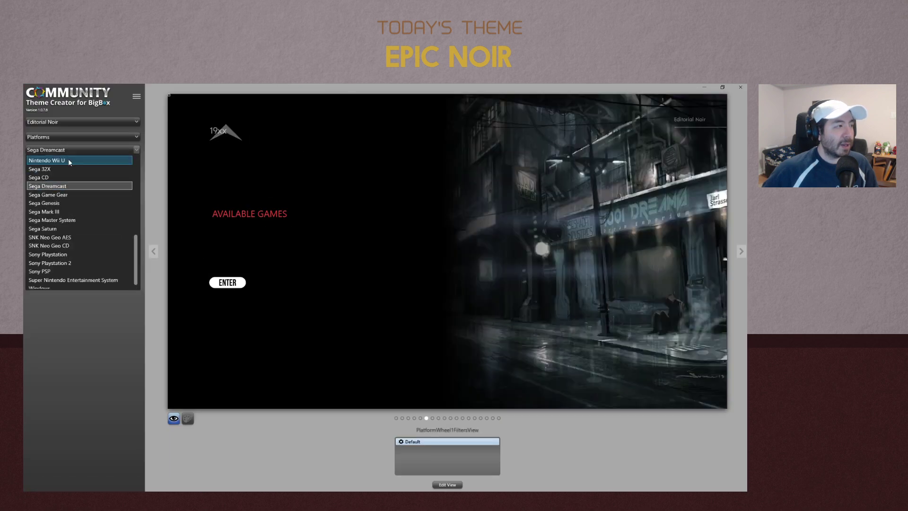
pyautogui.click(50, 178)
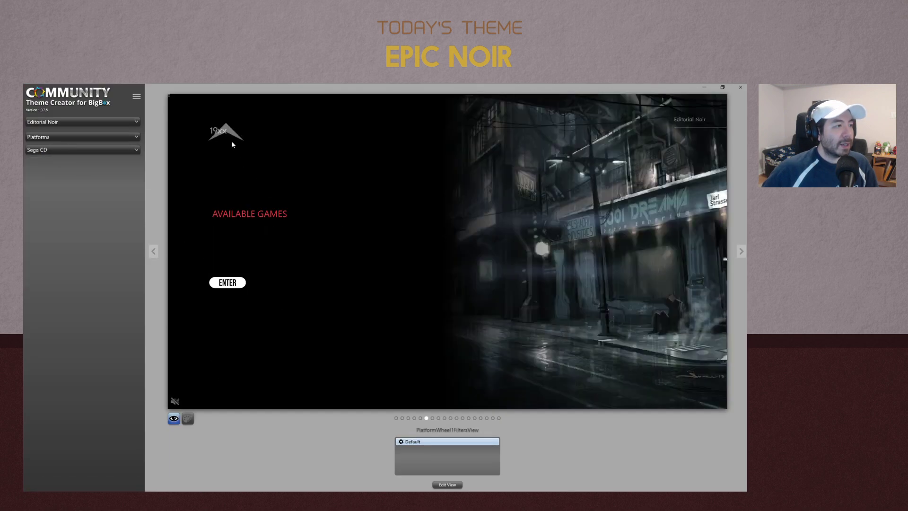
pyautogui.click(112, 149)
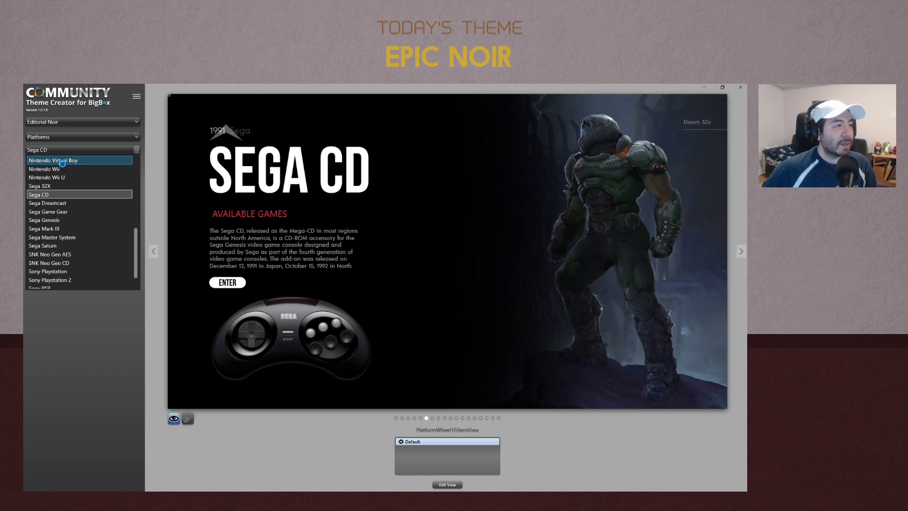
pyautogui.click(62, 161)
pyautogui.click(122, 150)
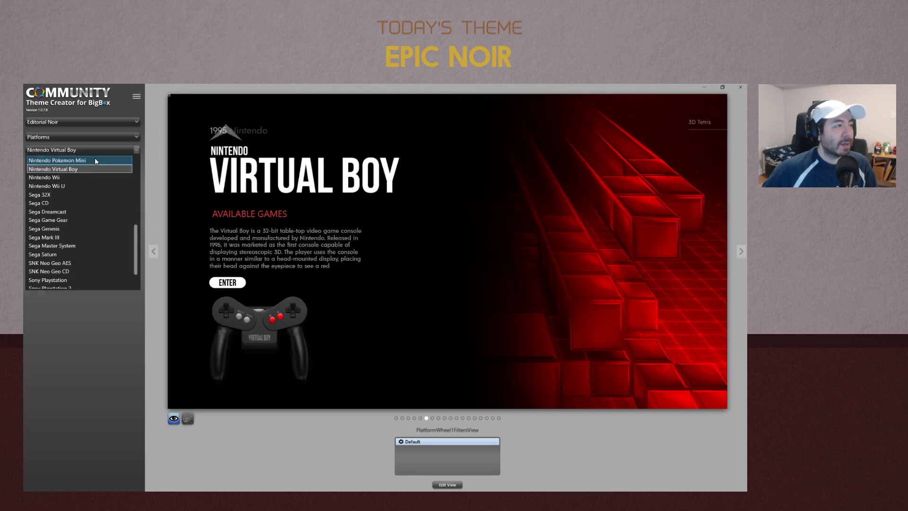
pyautogui.scroll(1, 95, 161)
pyautogui.click(78, 162)
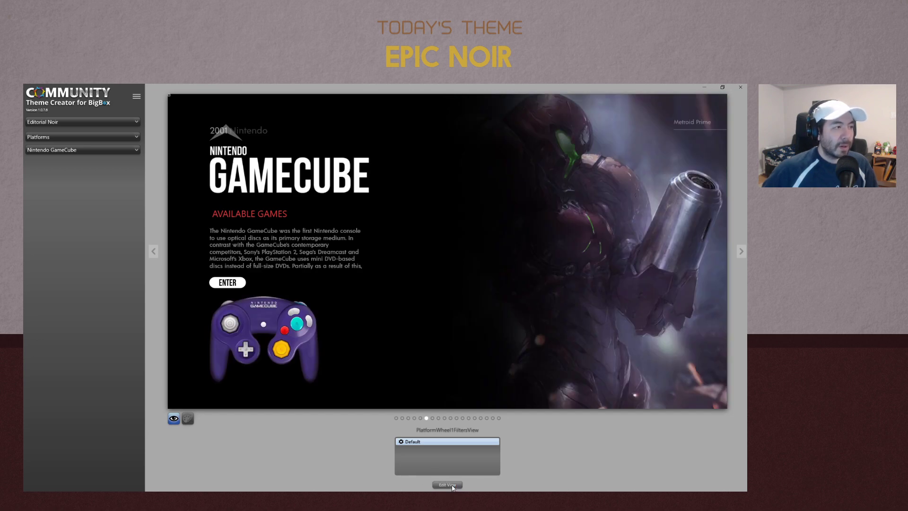
# Reopen the view for editing and create an Immediately animation for Arrow - Up with an Opacity clip from current opacity to 100%
pyautogui.click(447, 485)
pyautogui.scroll(-5, 649, 371)
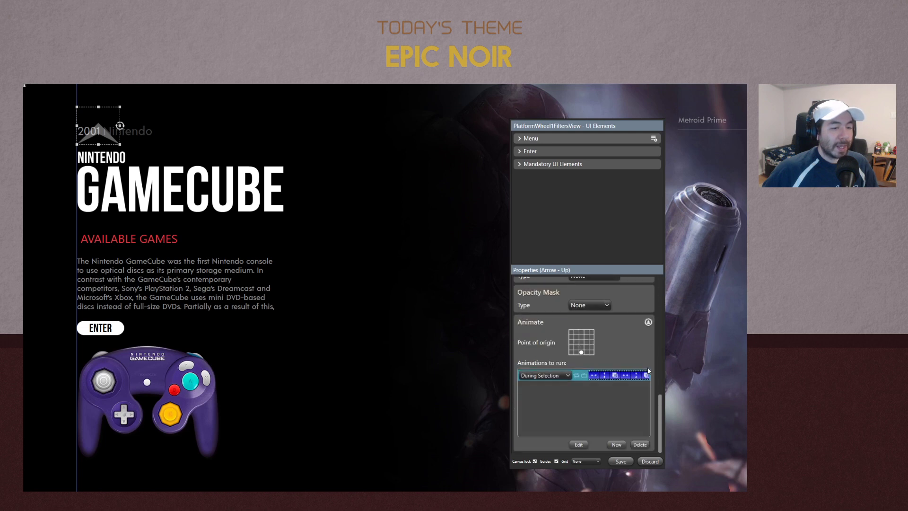
pyautogui.click(546, 377)
pyautogui.click(555, 402)
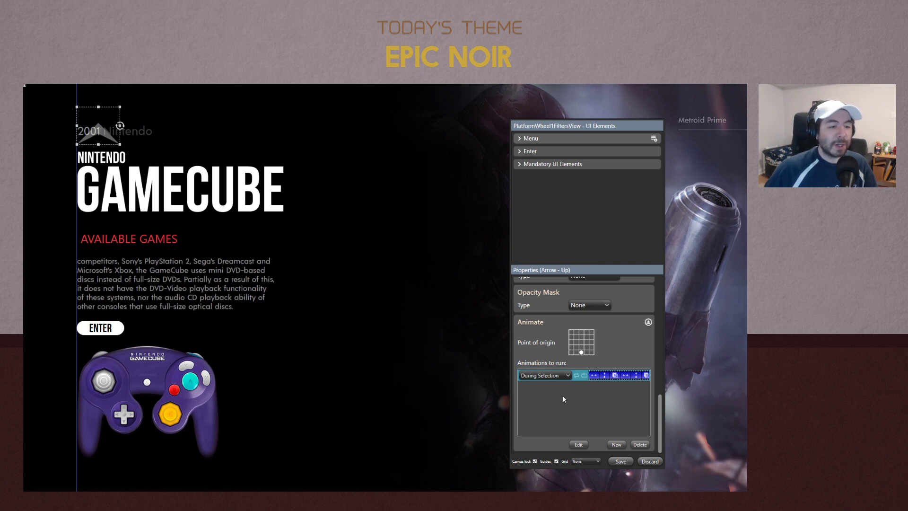
pyautogui.click(613, 445)
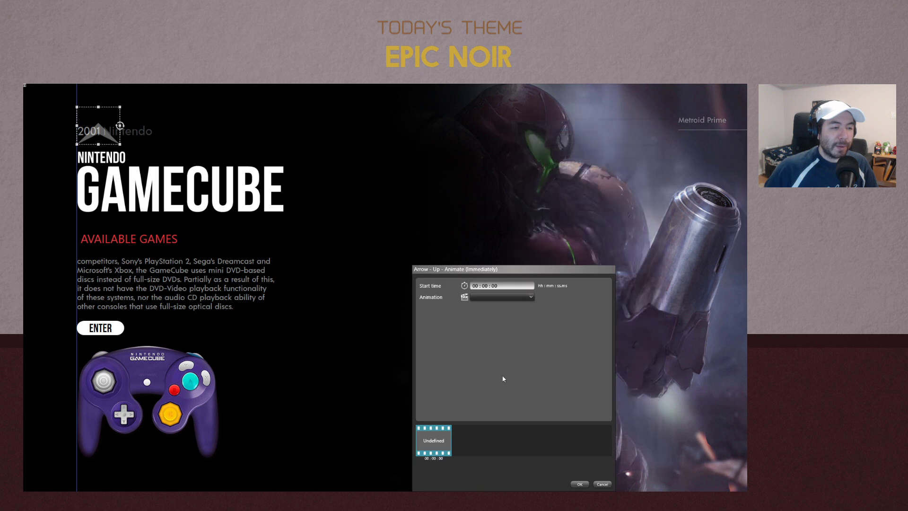
pyautogui.click(492, 297)
pyautogui.click(497, 332)
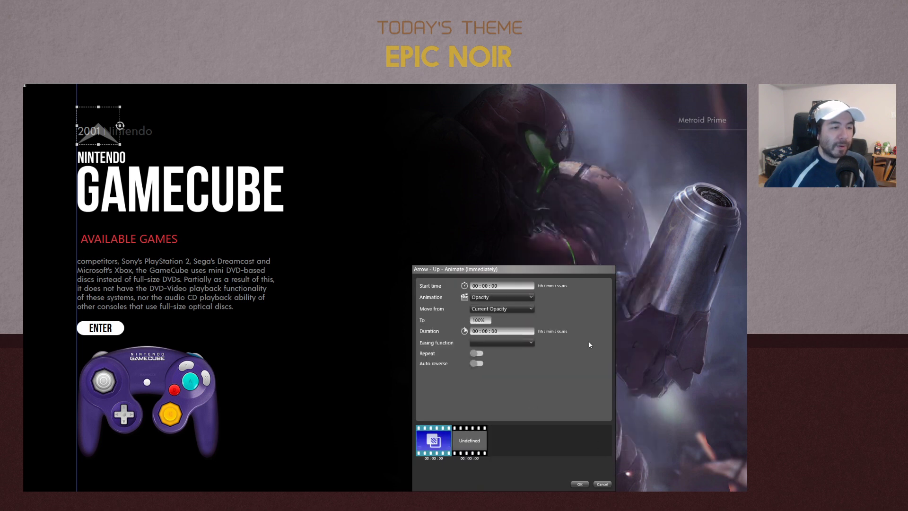
# Set the Immediately animation's Opacity clip duration to 1.5 seconds
pyautogui.click(504, 287)
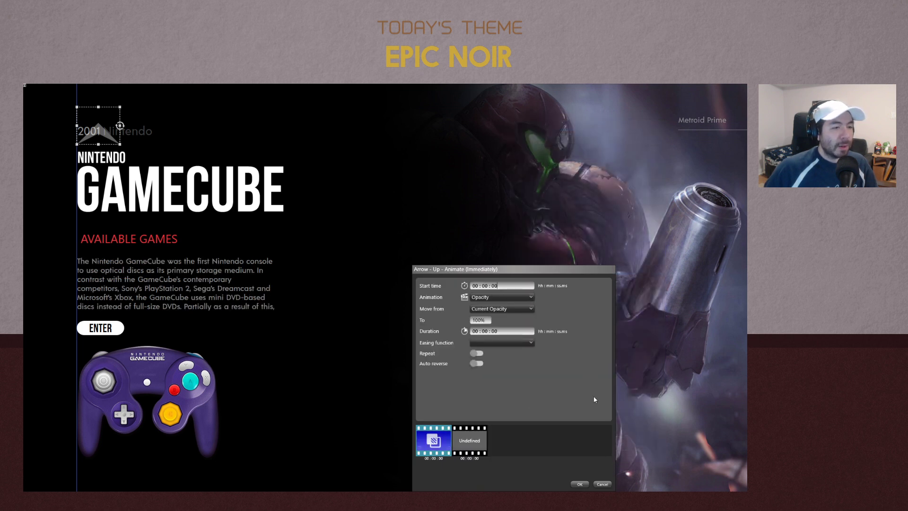
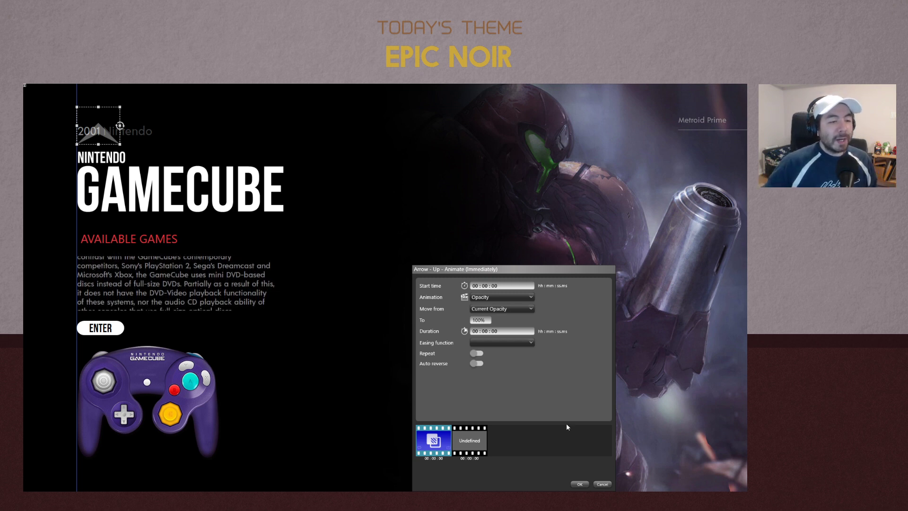
pyautogui.click(507, 333)
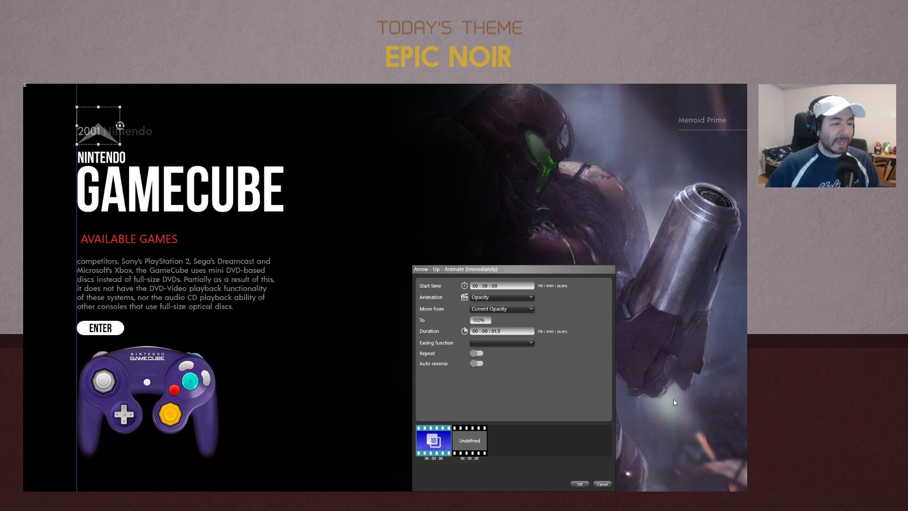
pyautogui.click(567, 401)
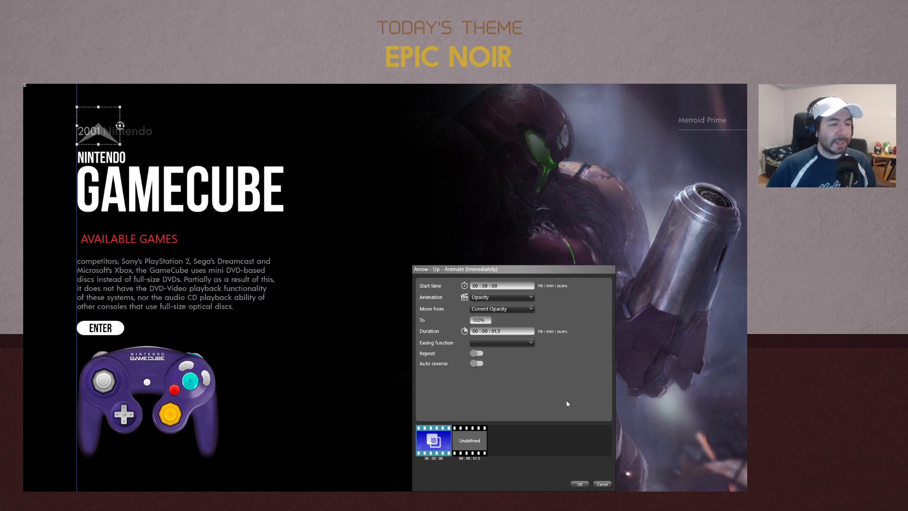
# Make the Immediately animation's Opacity clip start from a new opacity of 100% and end at 0%
pyautogui.click(492, 308)
pyautogui.click(487, 324)
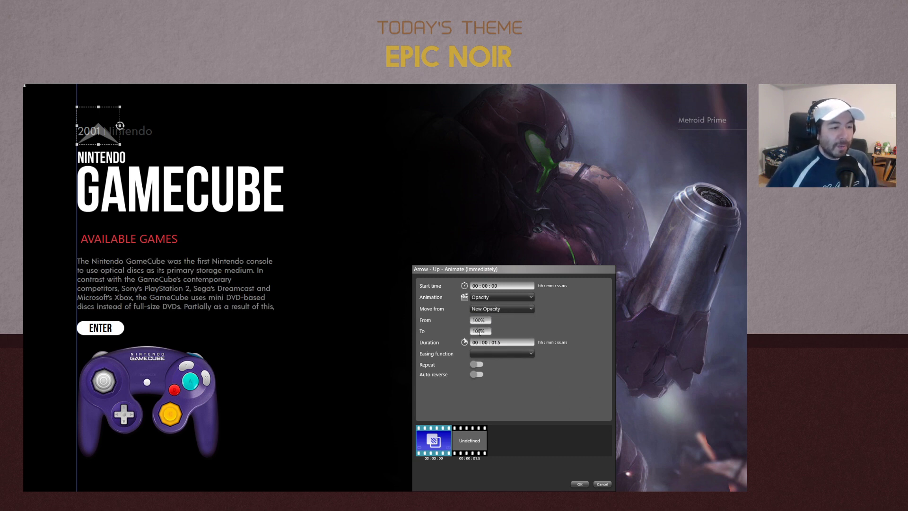
pyautogui.write('0')
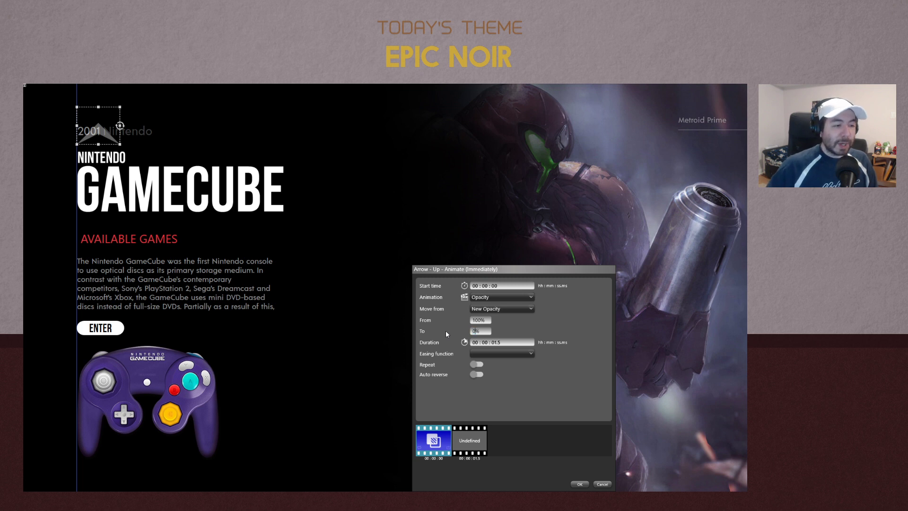
# Give the Opacity clip SineEase easing in EaseInOut mode, accept the animation and save the view
pyautogui.click(501, 353)
pyautogui.click(492, 455)
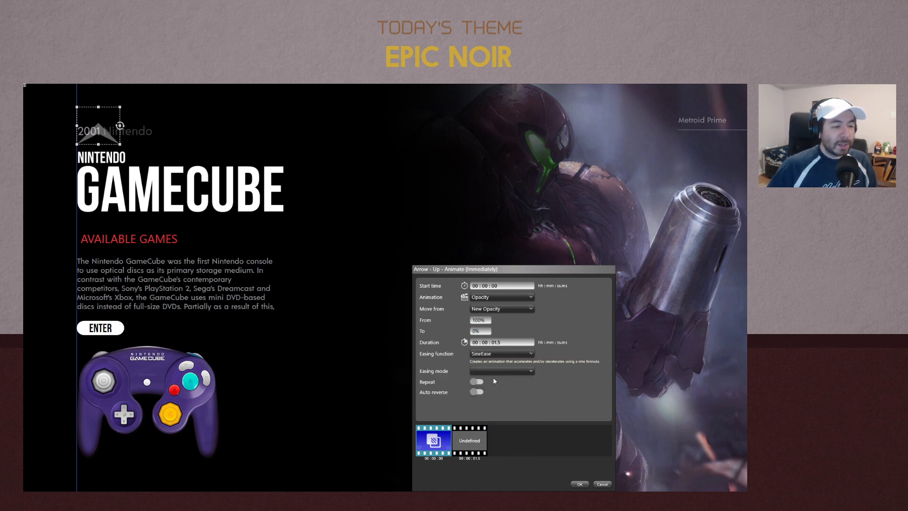
pyautogui.click(497, 371)
pyautogui.click(496, 405)
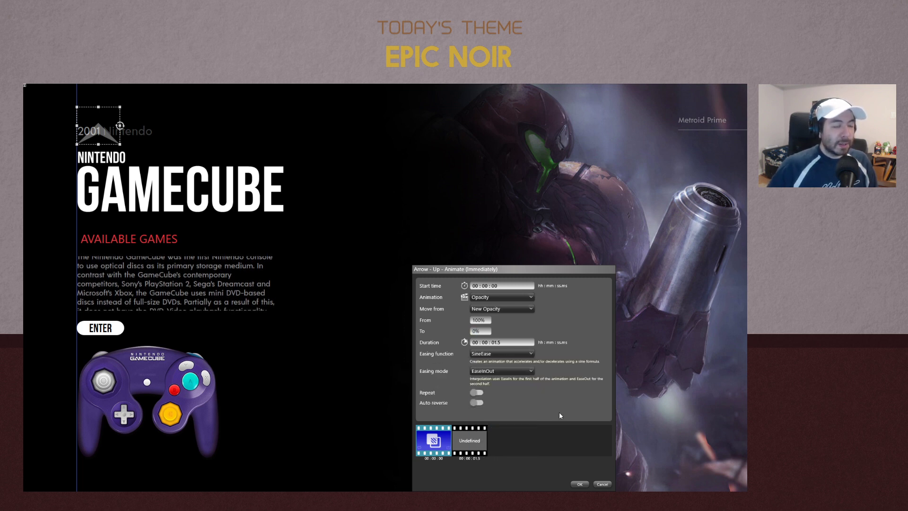
pyautogui.click(580, 484)
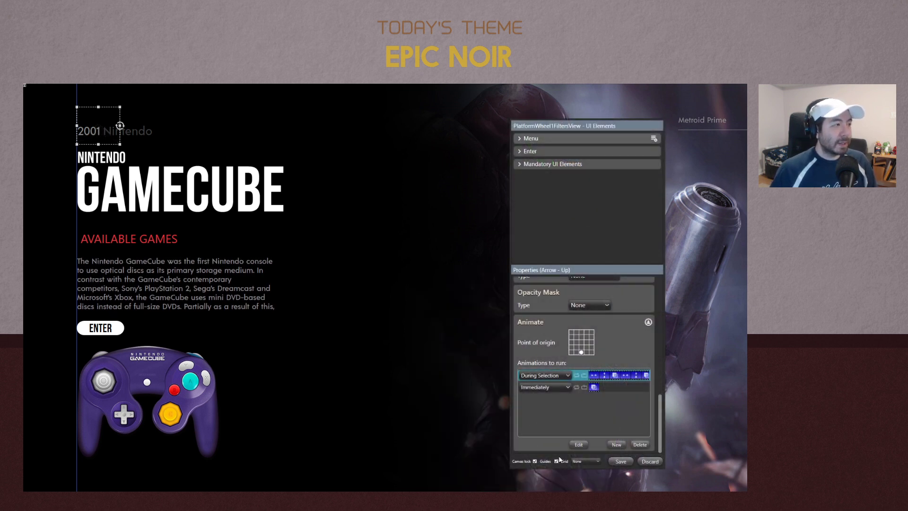
pyautogui.click(621, 461)
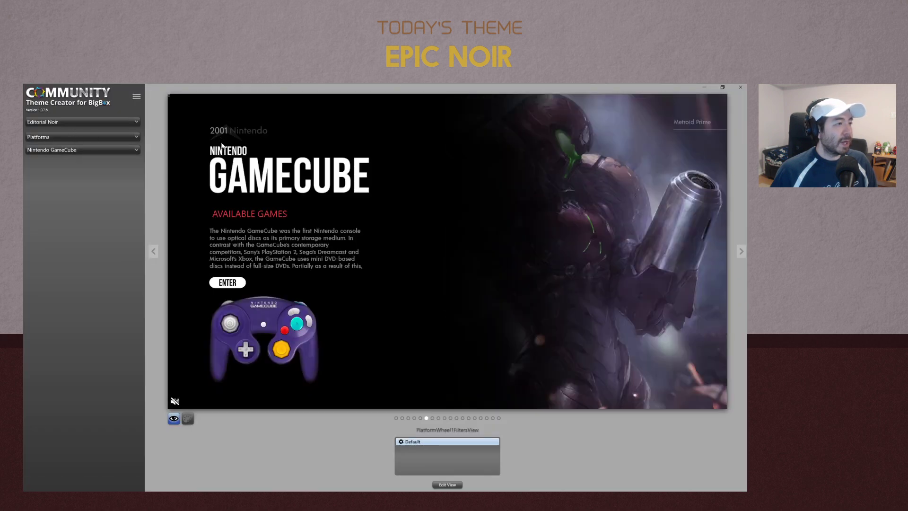
# Reopen the view for editing and set the end value of Arrow - Up's Immediately Opacity clip to 100%
pyautogui.click(446, 484)
pyautogui.scroll(-5, 652, 392)
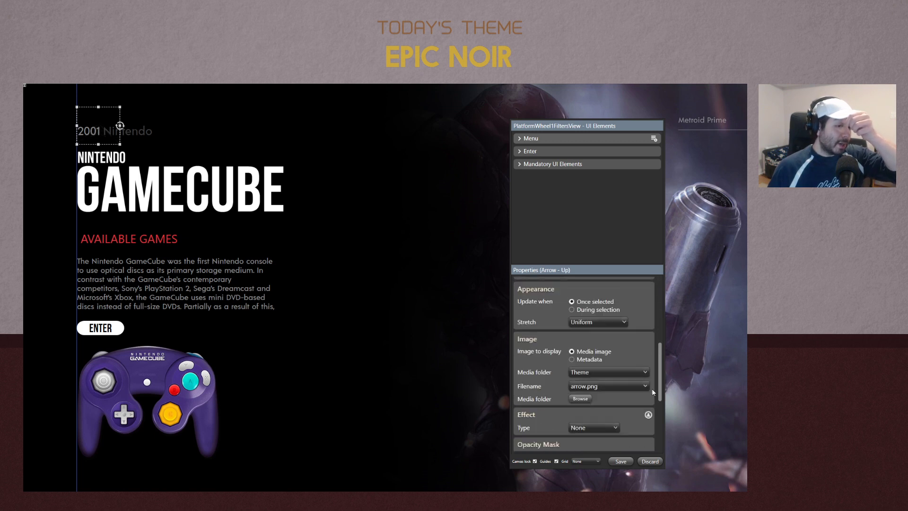
pyautogui.scroll(-3, 652, 390)
pyautogui.click(618, 413)
pyautogui.scroll(-1, 618, 414)
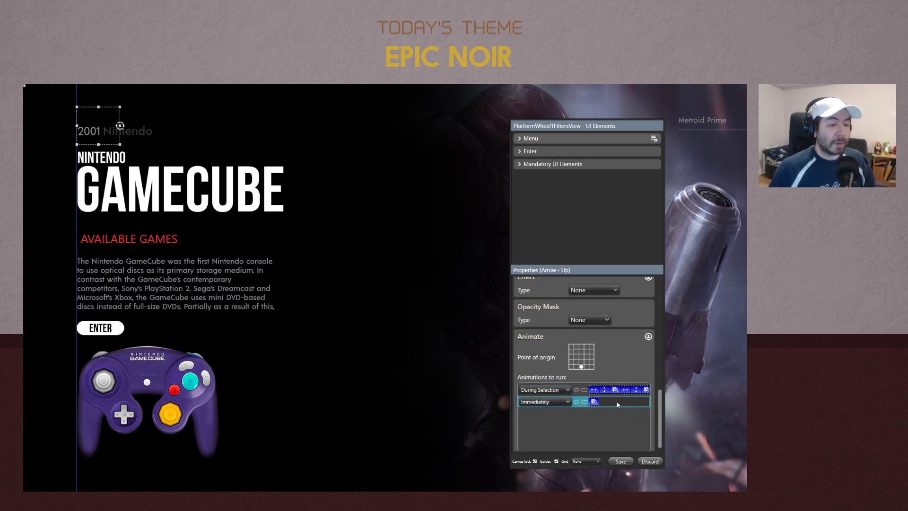
pyautogui.doubleClick(617, 401)
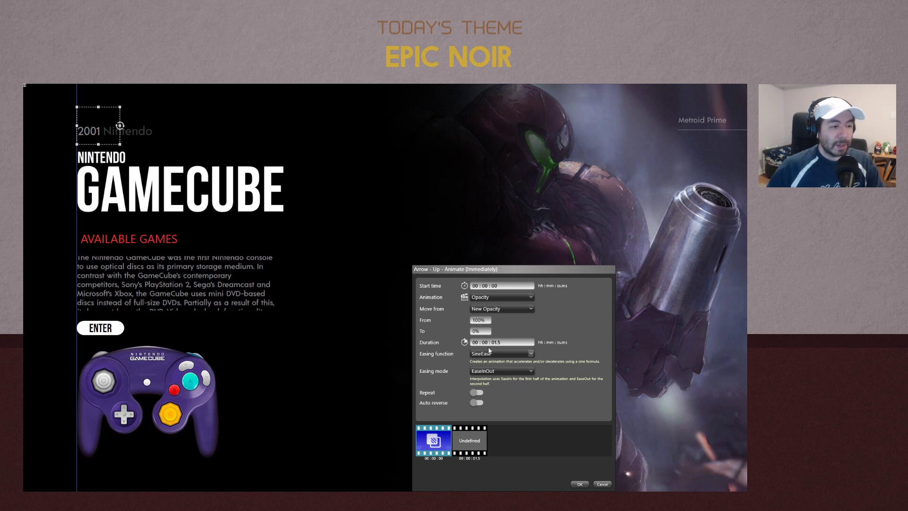
pyautogui.moveTo(482, 332); pyautogui.dragTo(461, 336)
pyautogui.write('10')
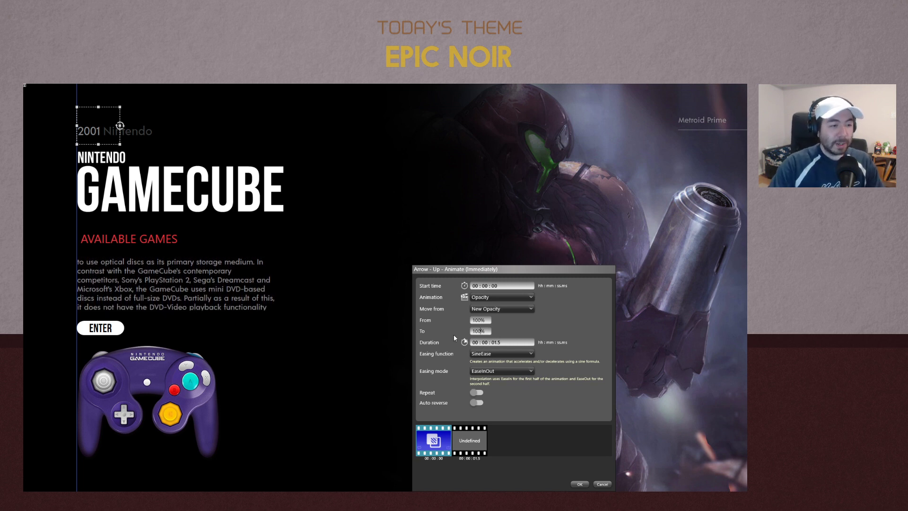
# Add a second Opacity clip at 1.5 seconds, from current opacity to 0%, with a 0.25-second duration
pyautogui.click(470, 441)
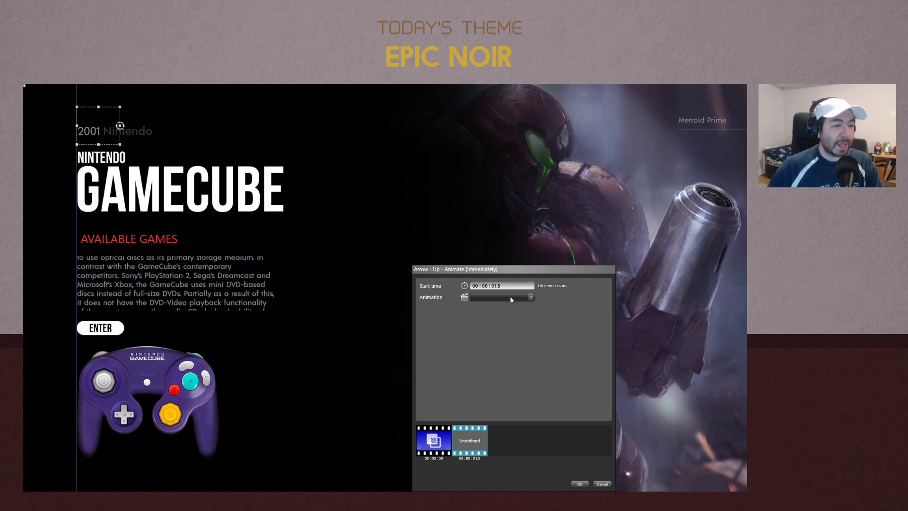
pyautogui.click(494, 297)
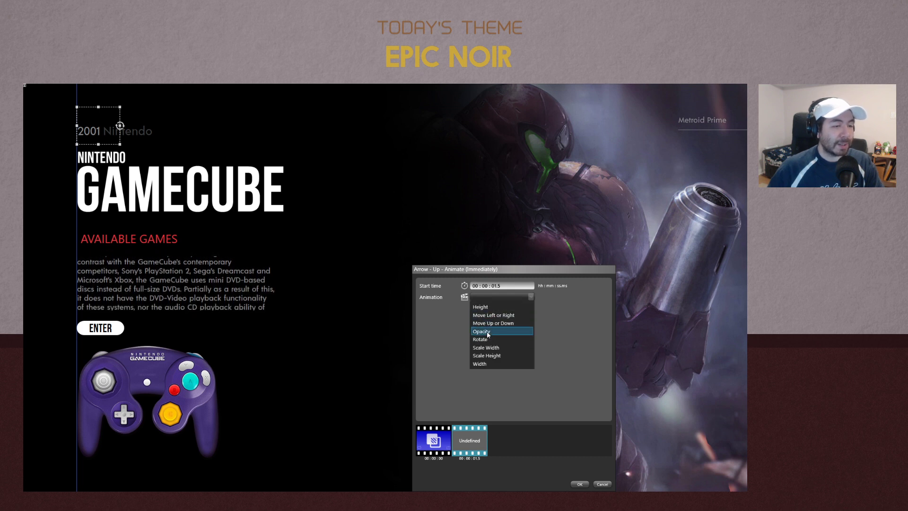
pyautogui.click(482, 332)
pyautogui.write('0')
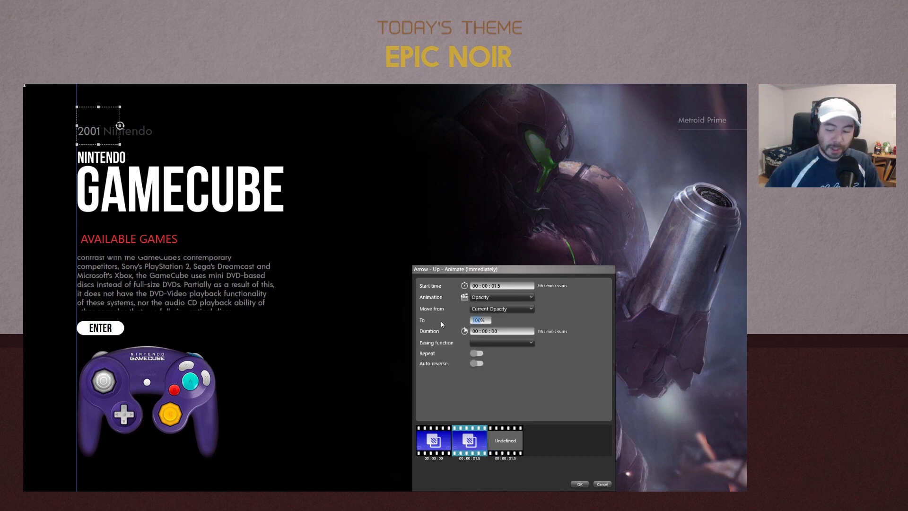
pyautogui.click(508, 332)
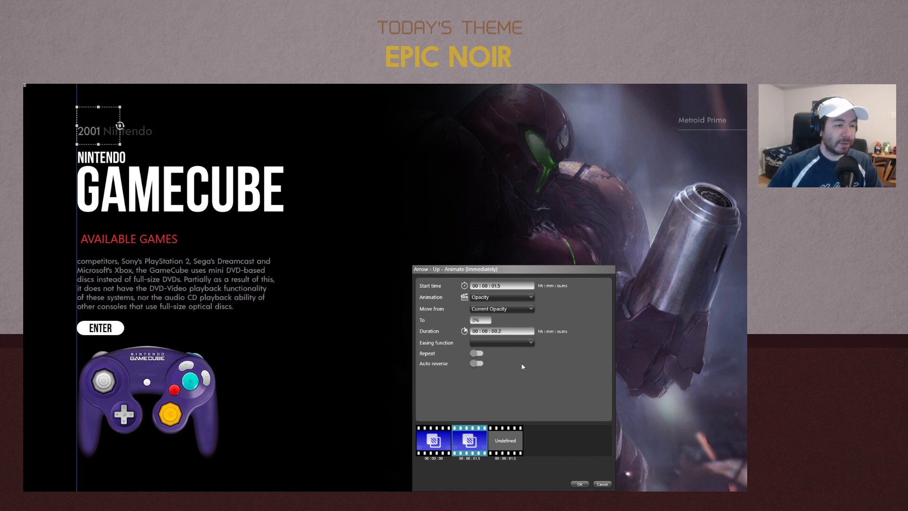
# Apply SineEase easing in EaseInOut mode to the second Opacity clip and accept the Immediately animation
pyautogui.click(516, 345)
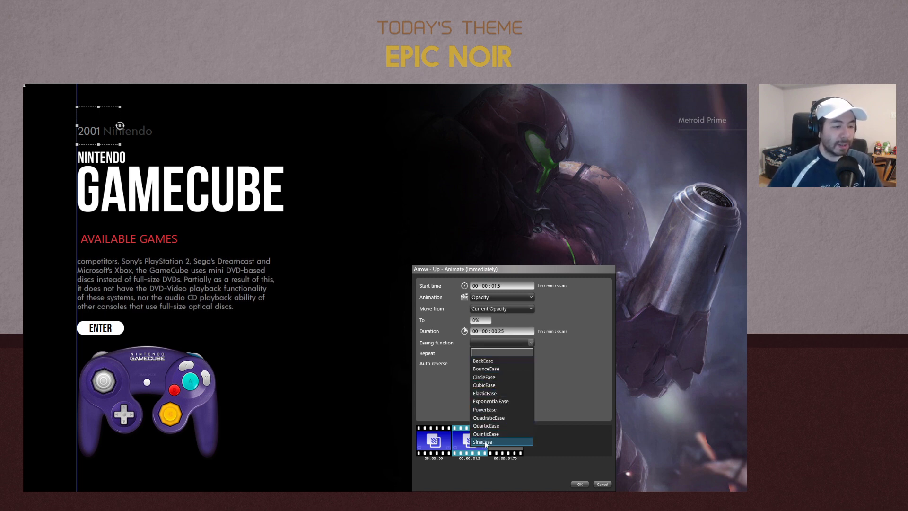
pyautogui.click(488, 440)
pyautogui.click(492, 359)
pyautogui.click(489, 394)
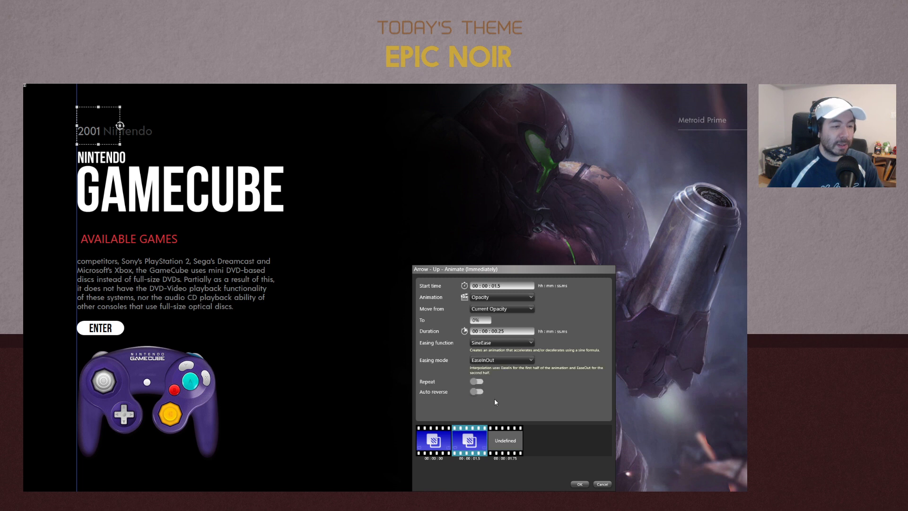
pyautogui.click(580, 484)
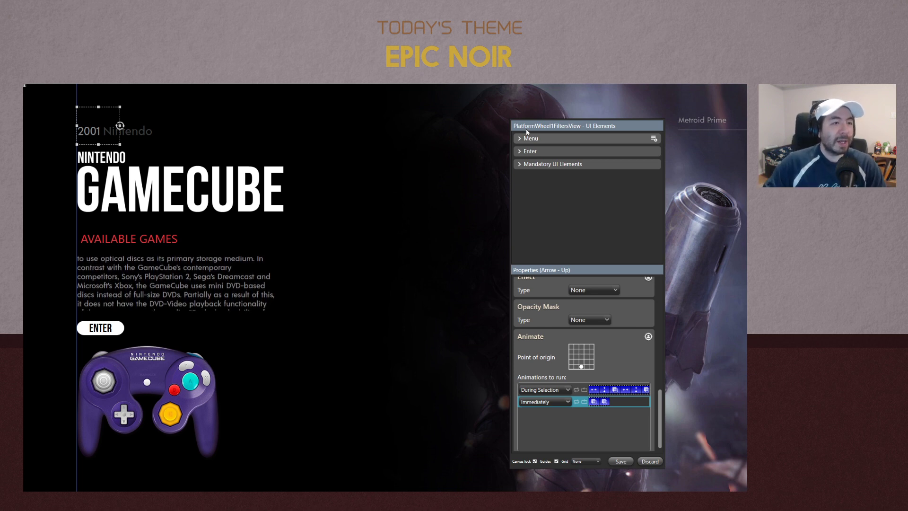
# Duplicate Arrow - Up within the Menu group and rename the copy Arrow - Down
pyautogui.click(519, 142)
pyautogui.rightClick(575, 153)
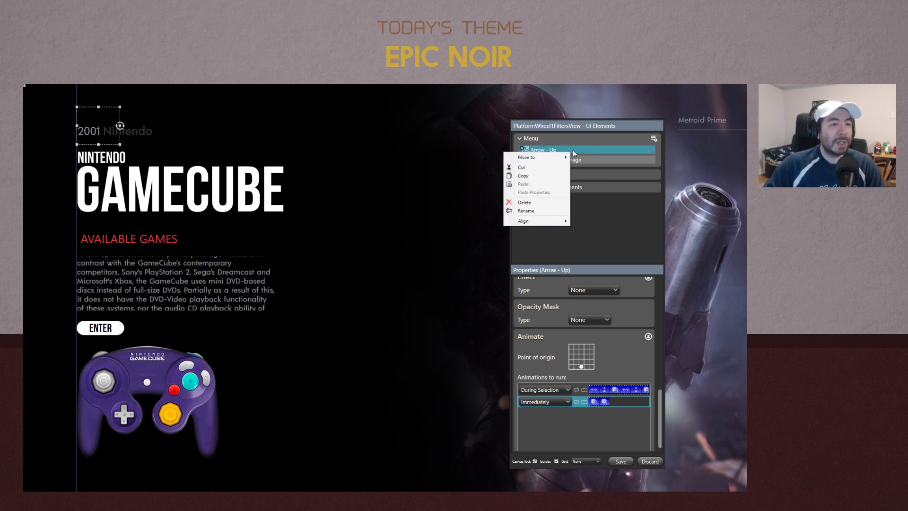
pyautogui.click(540, 181)
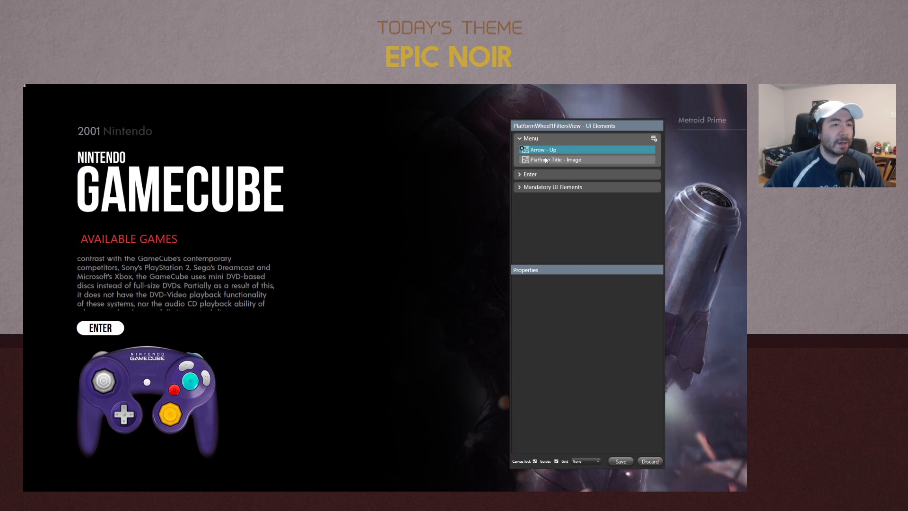
pyautogui.rightClick(579, 153)
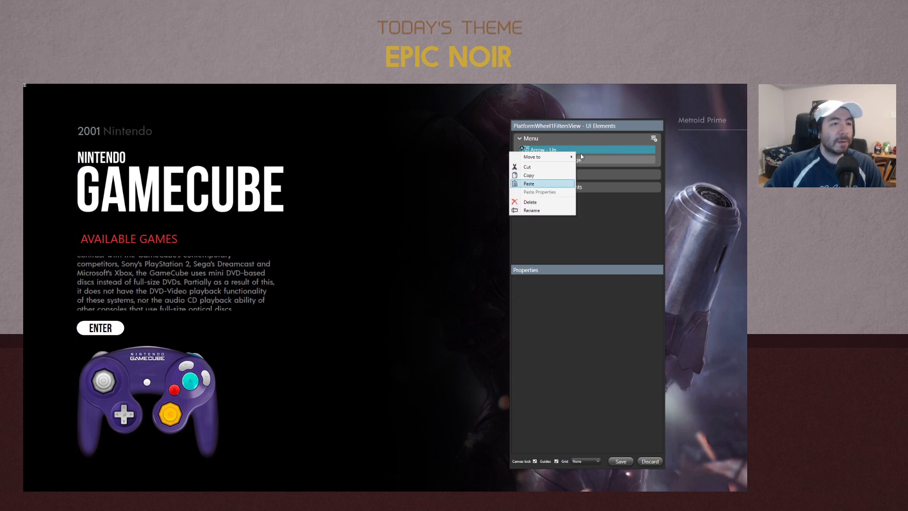
pyautogui.click(540, 184)
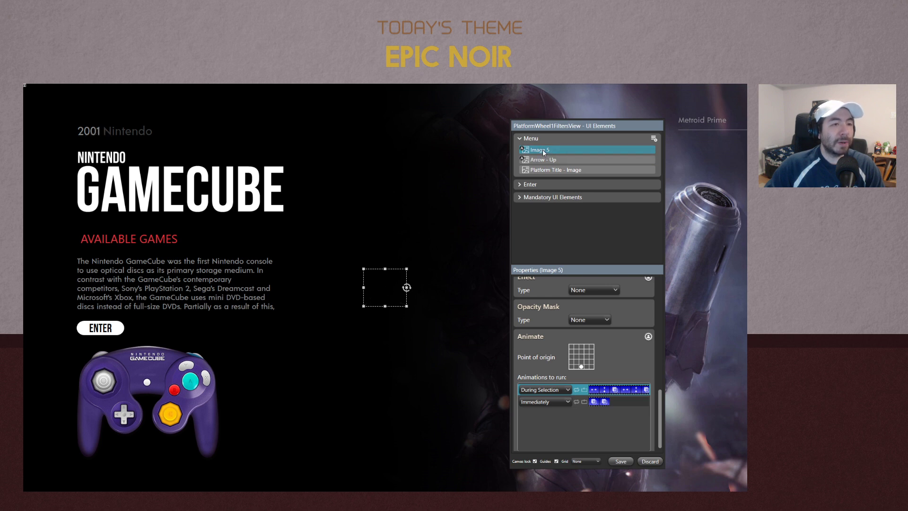
pyautogui.click(544, 150)
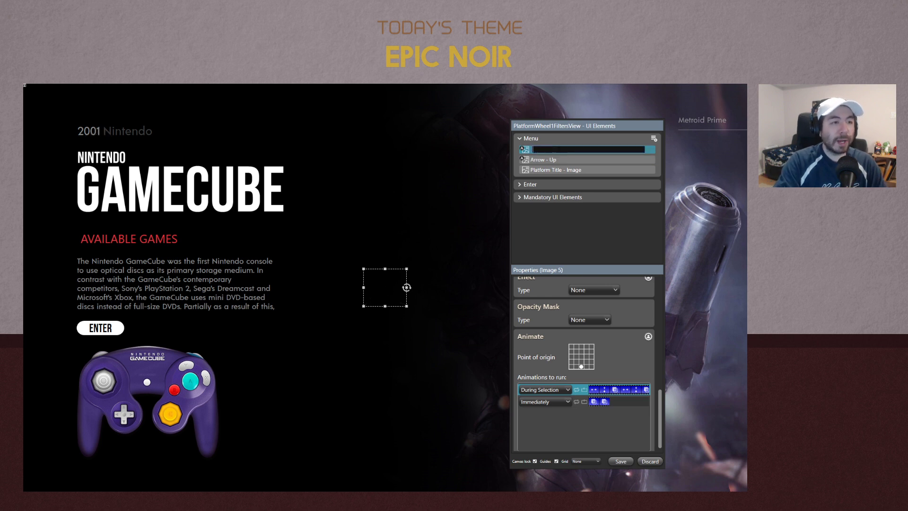
pyautogui.write('Arrow - Down')
pyautogui.press('Return')
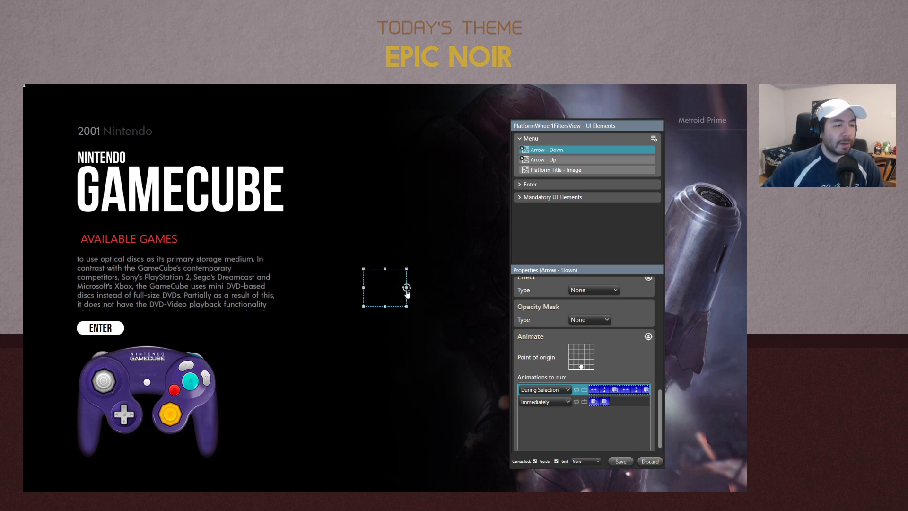
# Rotate Arrow - Down to 180 degrees and place it just below the platform title, aligned with its left edge at about X 144, Y 356
pyautogui.moveTo(407, 293); pyautogui.dragTo(356, 292)
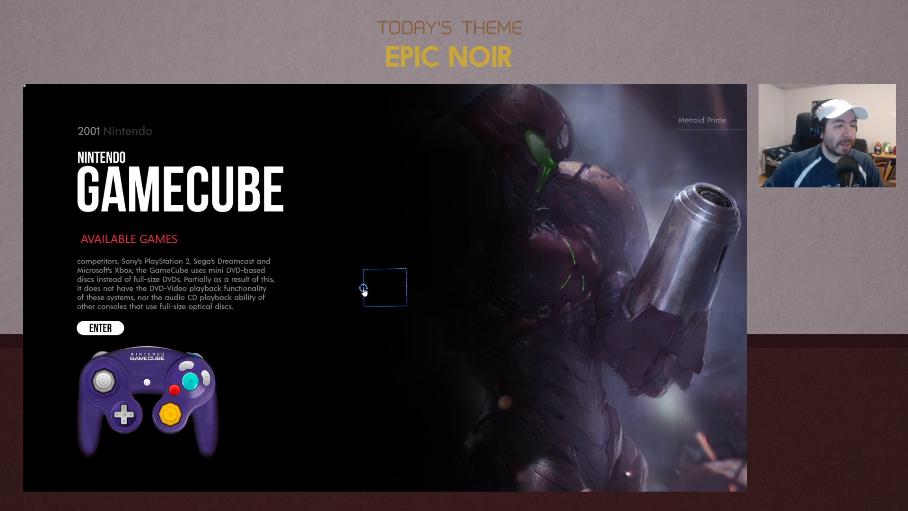
pyautogui.click(364, 290)
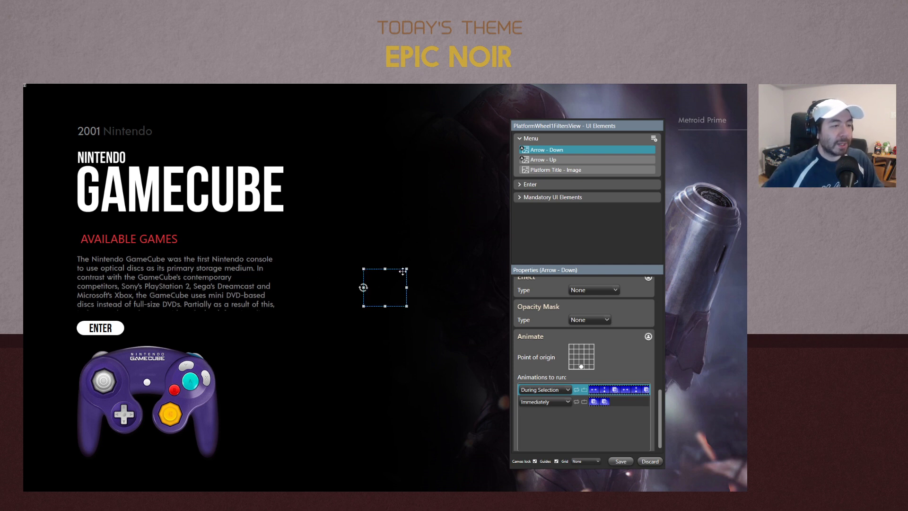
pyautogui.moveTo(369, 310); pyautogui.dragTo(79, 222)
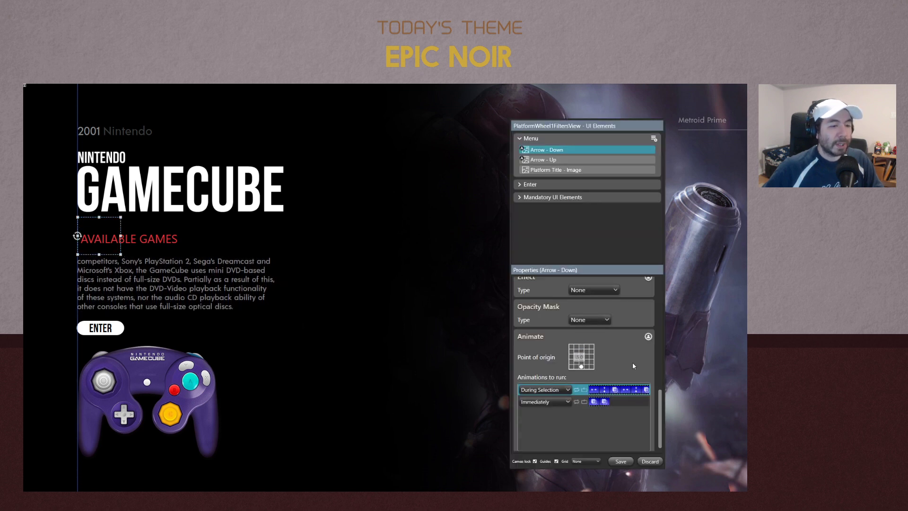
# Set Arrow - Down's animation point of origin to top centre and its vertical alignment to bottom, and save the view
pyautogui.click(582, 346)
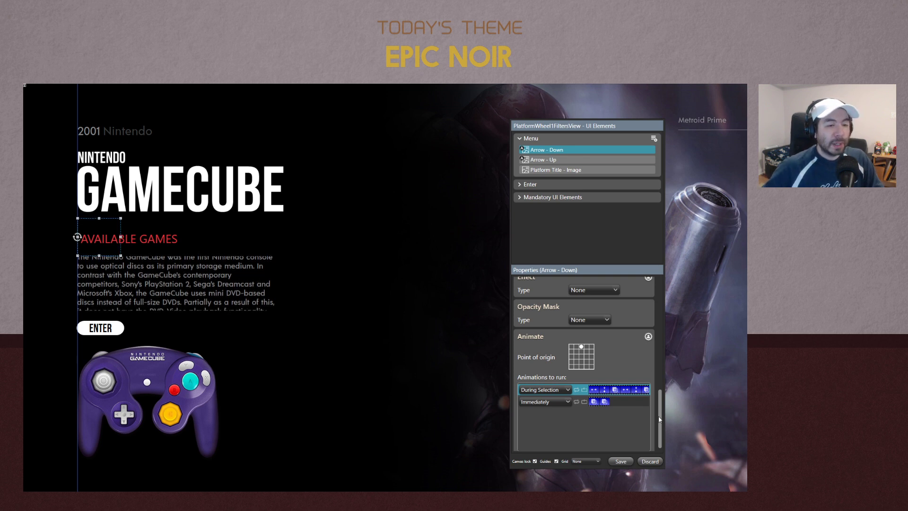
pyautogui.moveTo(660, 417); pyautogui.dragTo(654, 334)
pyautogui.click(575, 354)
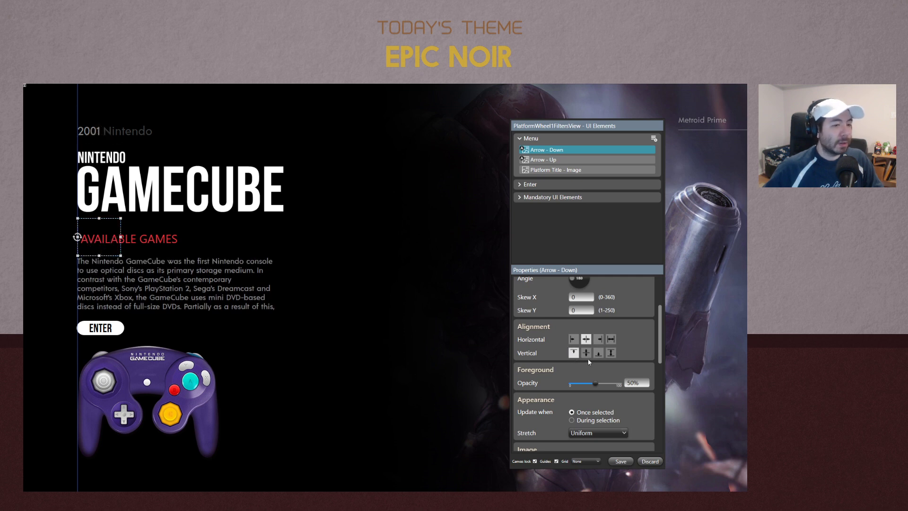
pyautogui.click(599, 353)
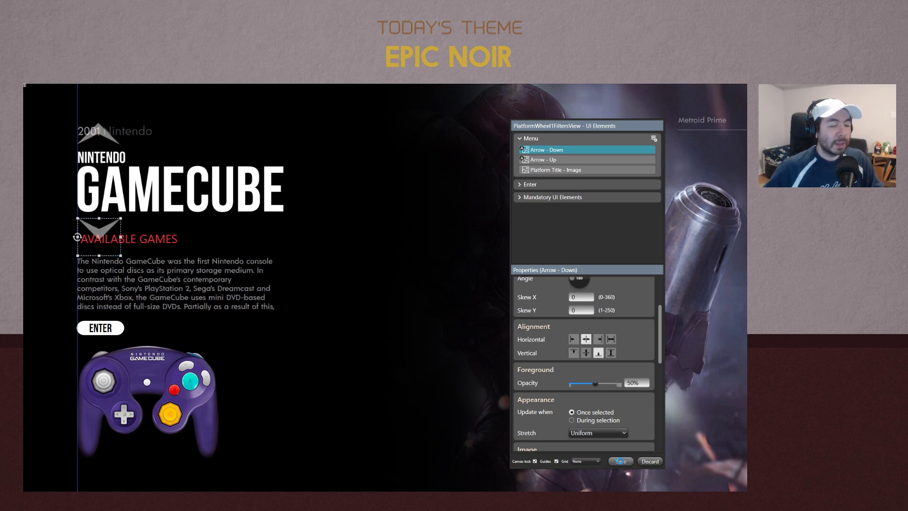
pyautogui.click(620, 461)
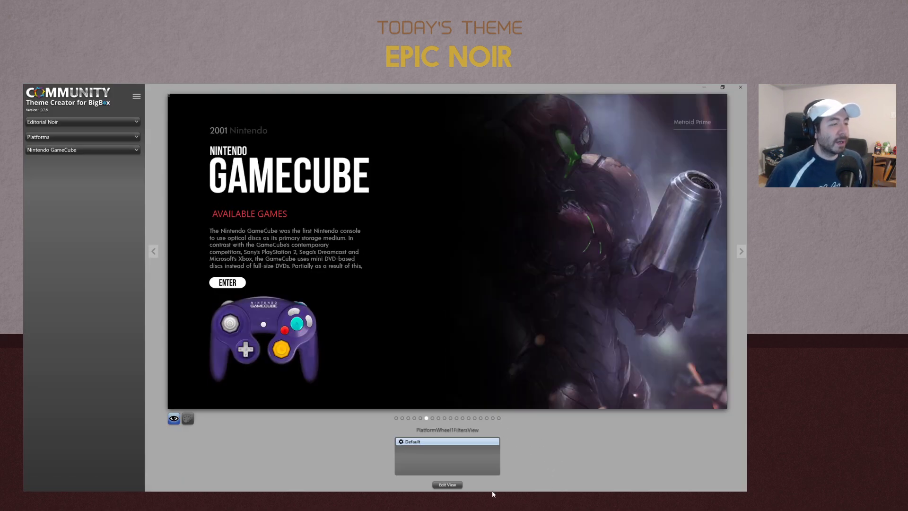
# Preview the arrow animations on Nintendo Wii U and Sega Genesis, and reopen the view for editing
pyautogui.click(61, 150)
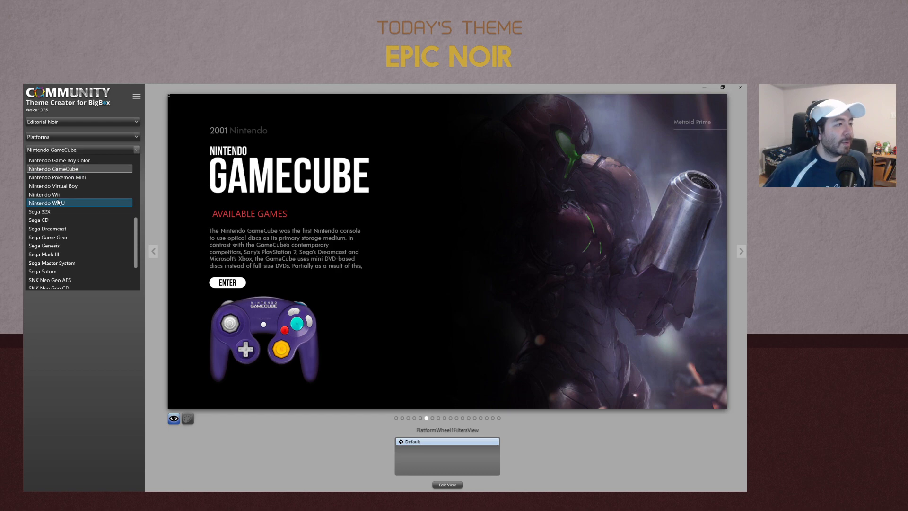
pyautogui.click(58, 203)
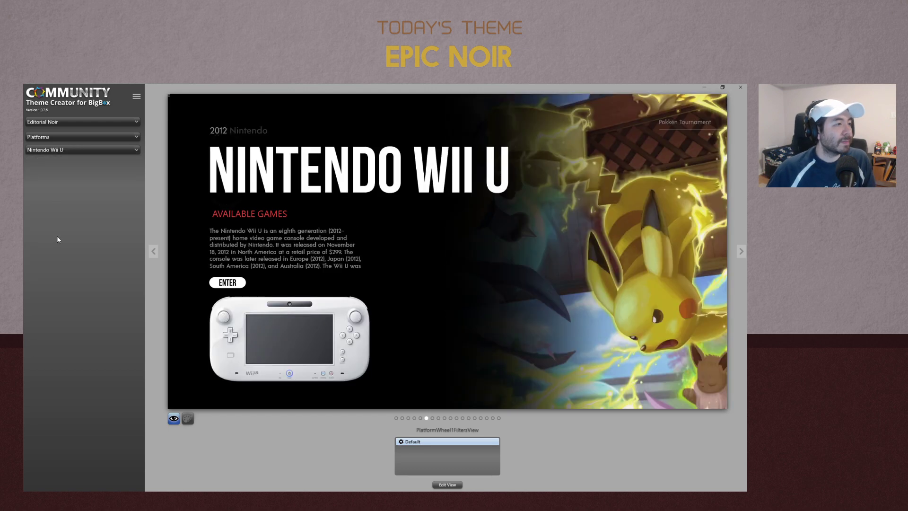
pyautogui.click(61, 150)
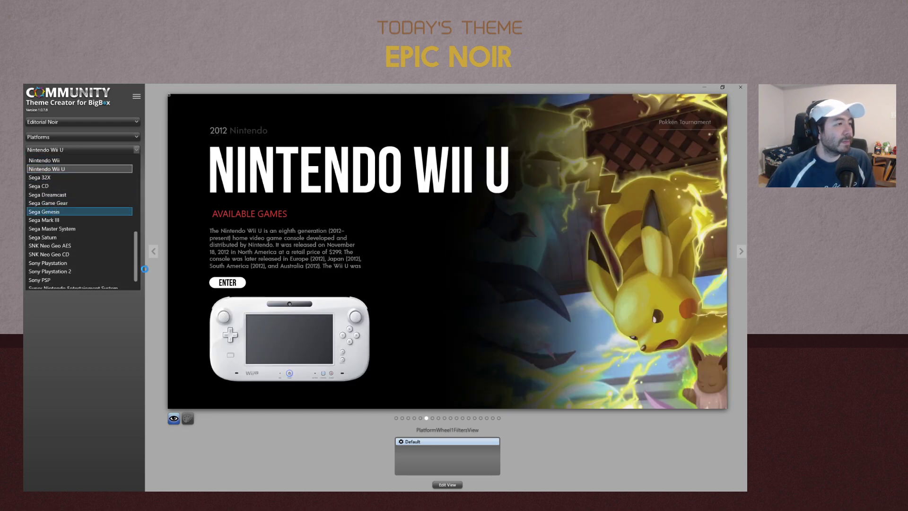
pyautogui.press('Return')
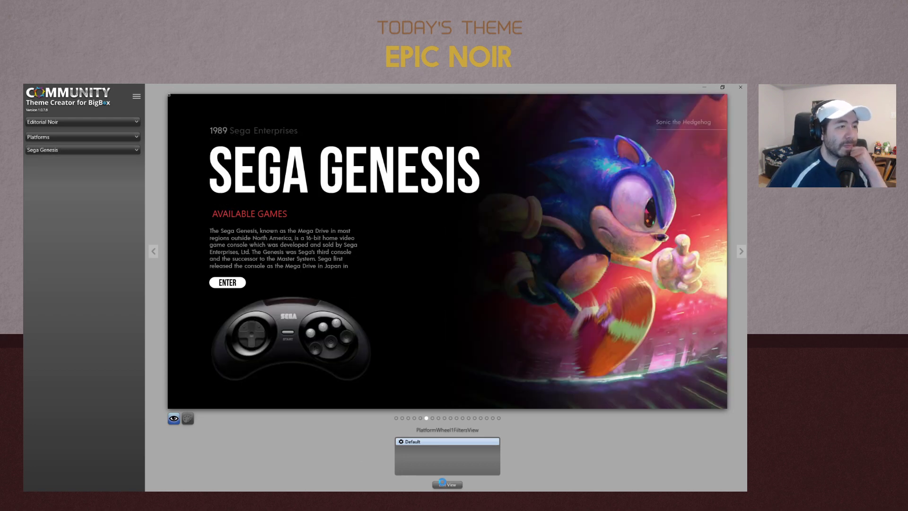
pyautogui.click(440, 483)
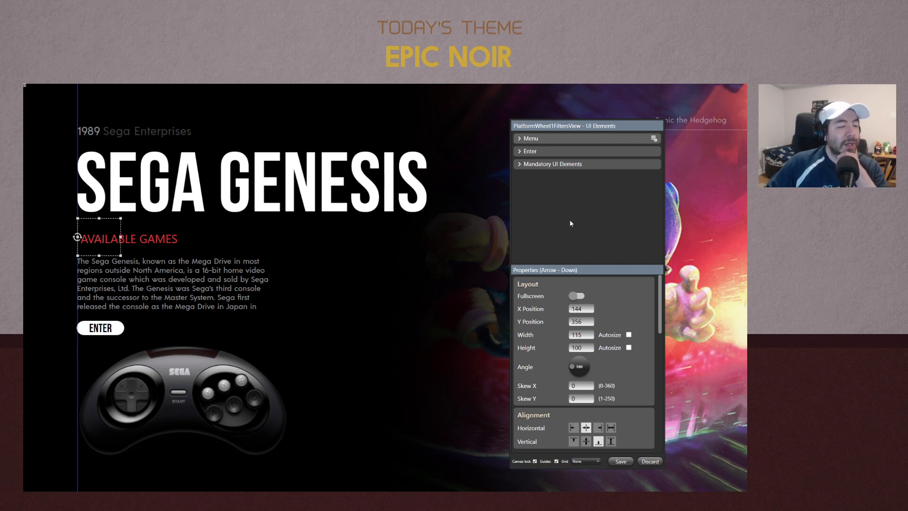
# Set the Platform Title - Image element to update during selection and save the view
pyautogui.click(520, 164)
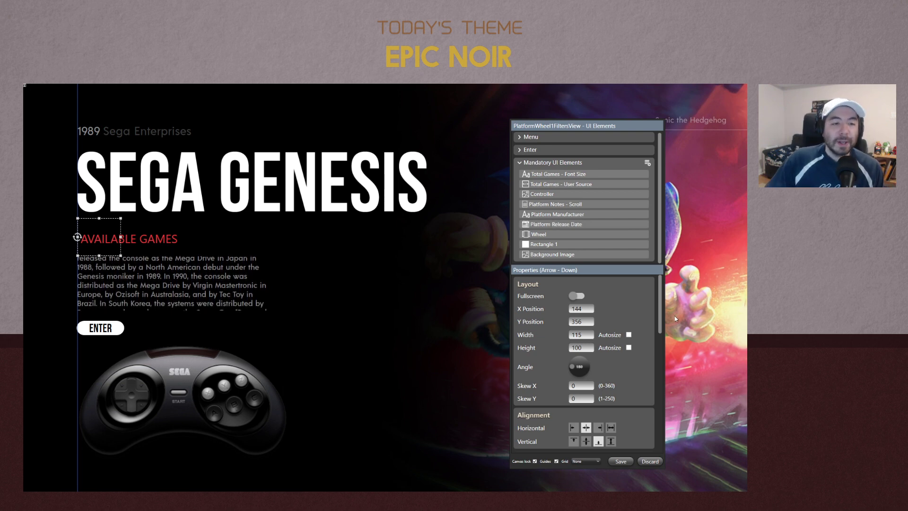
pyautogui.scroll(-1, 661, 297)
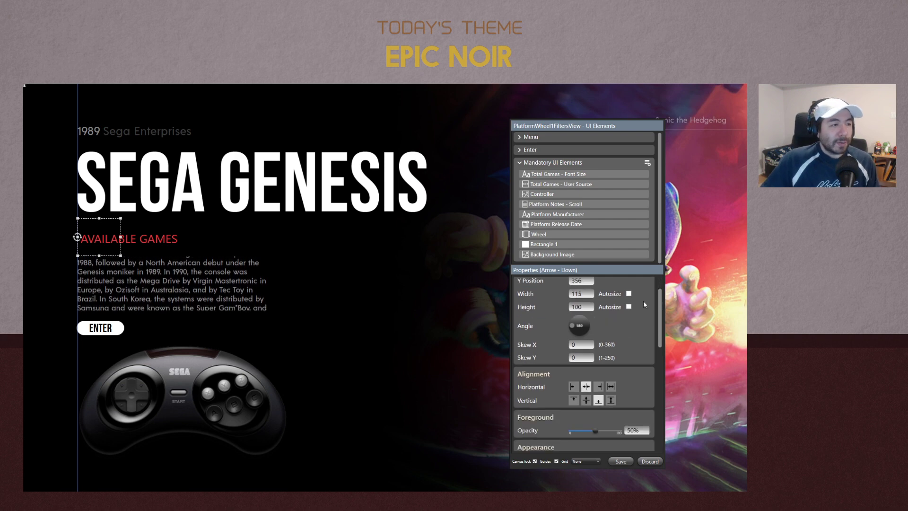
pyautogui.click(401, 177)
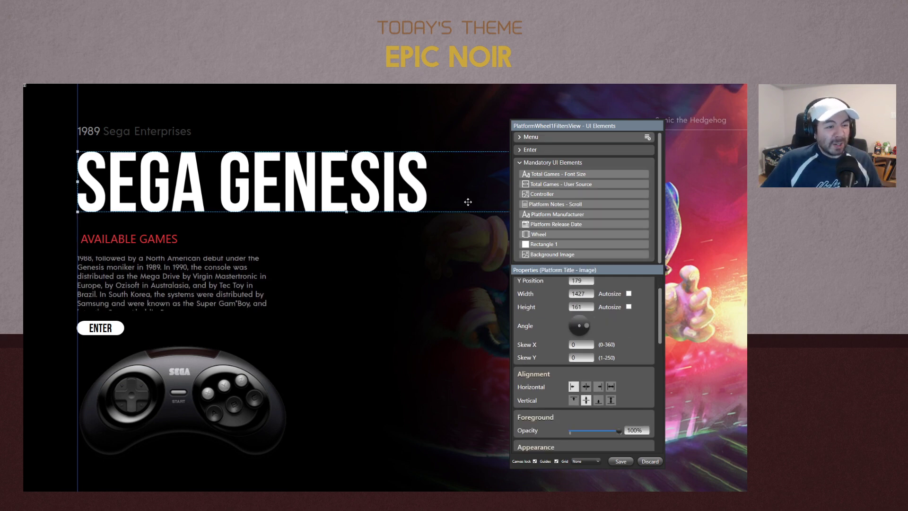
pyautogui.scroll(-3, 652, 368)
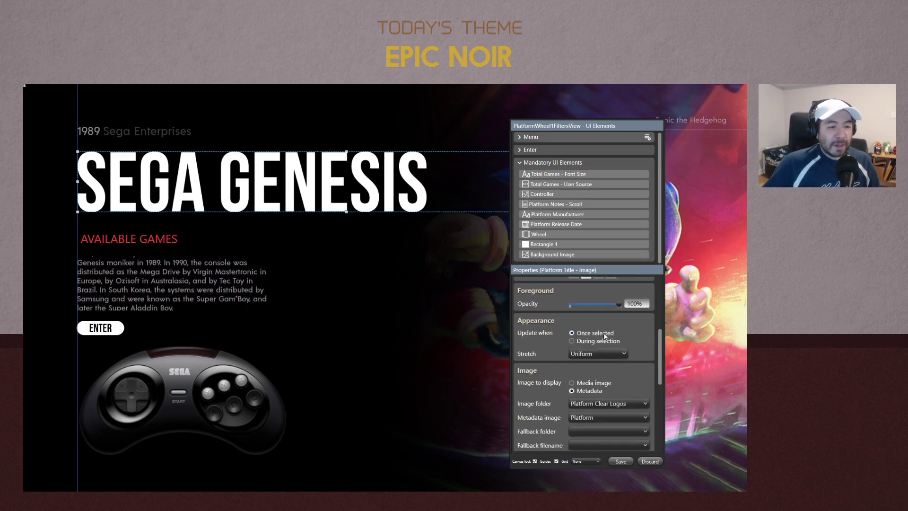
pyautogui.click(574, 342)
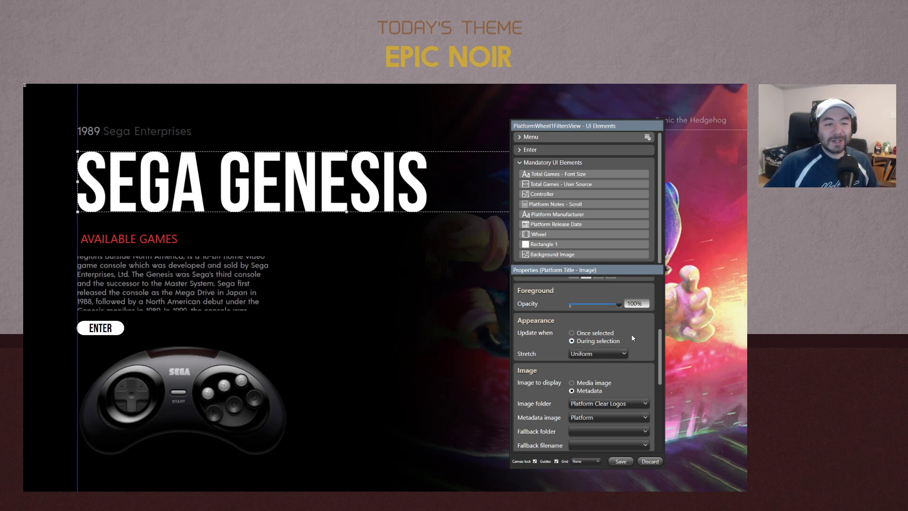
pyautogui.click(623, 462)
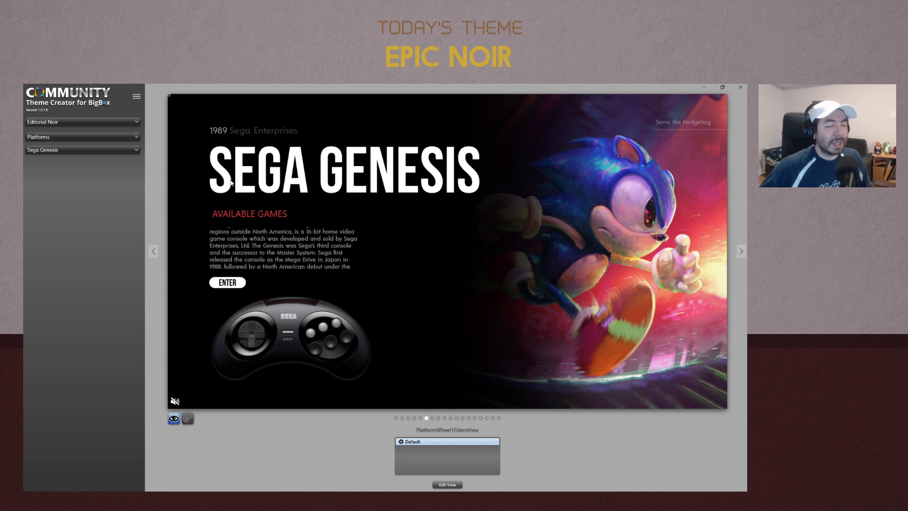
# Preview the title update and arrow animations on Sega CD, Nintendo Wii and Sega Master System
pyautogui.click(112, 150)
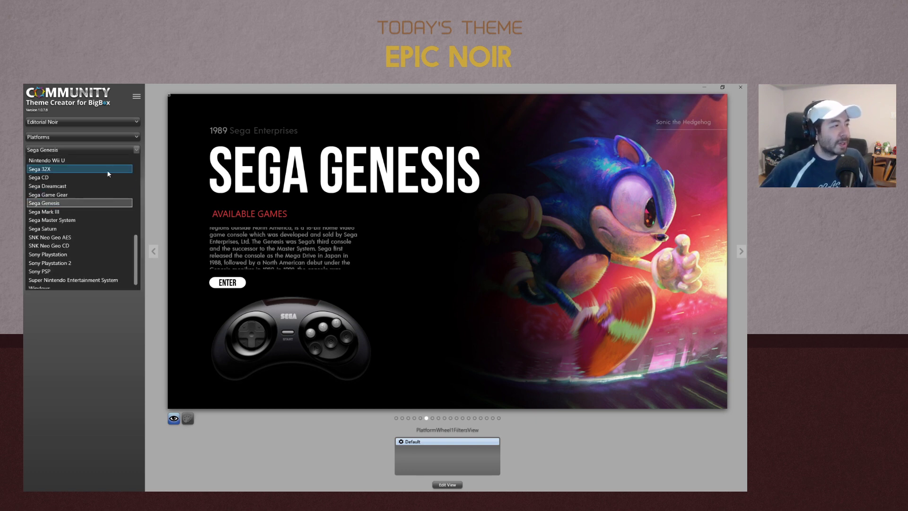
pyautogui.click(39, 177)
pyautogui.click(69, 150)
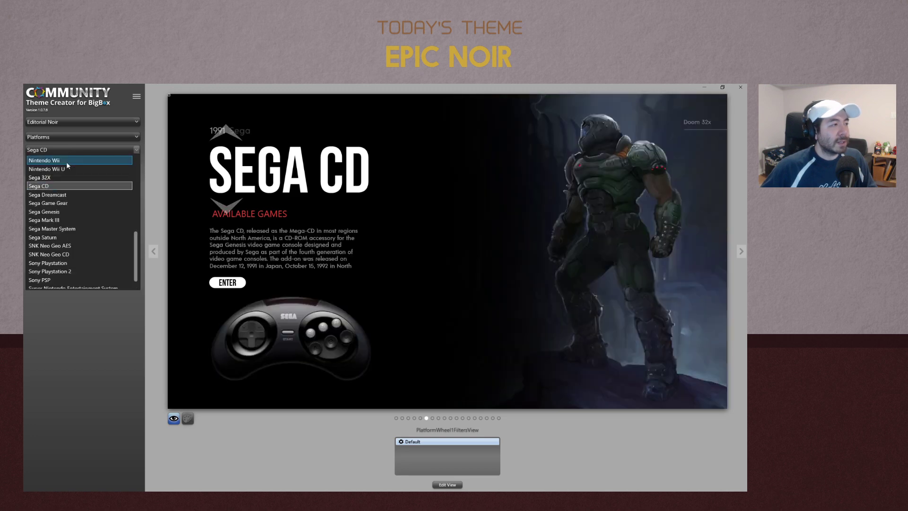
pyautogui.click(60, 164)
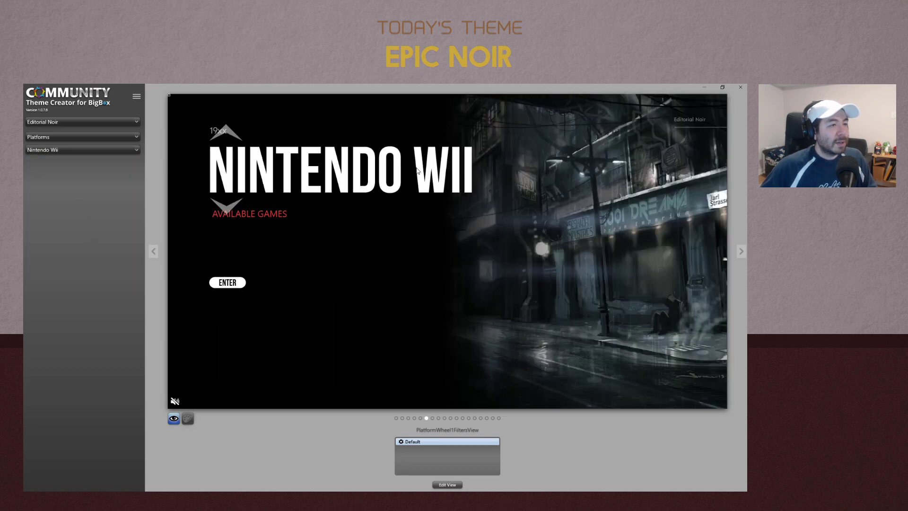
pyautogui.click(71, 150)
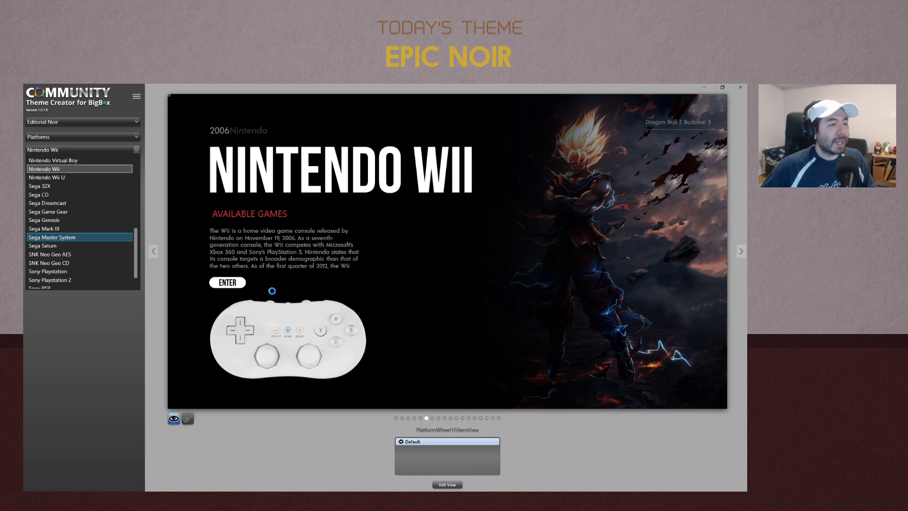
pyautogui.press('Return')
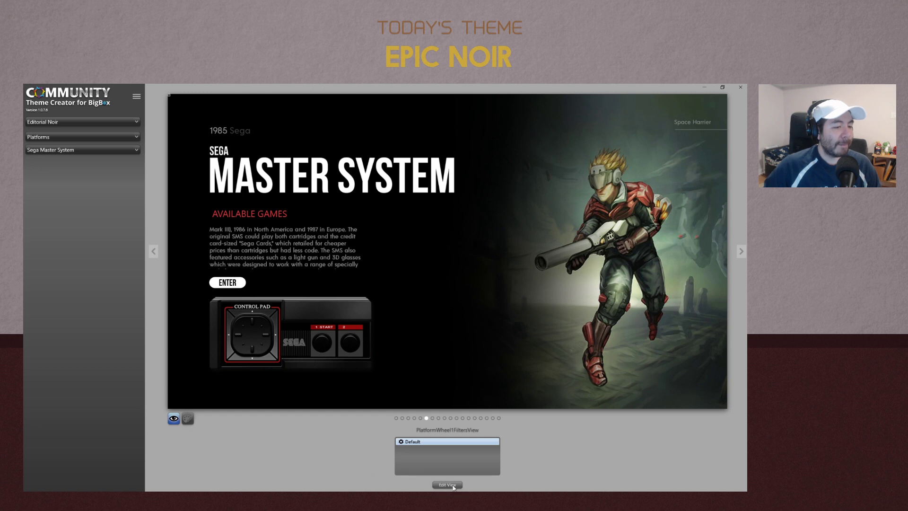
# Preview the view on Nintendo DS and ColecoVision, and reopen it for editing
pyautogui.click(67, 150)
pyautogui.scroll(5, 66, 159)
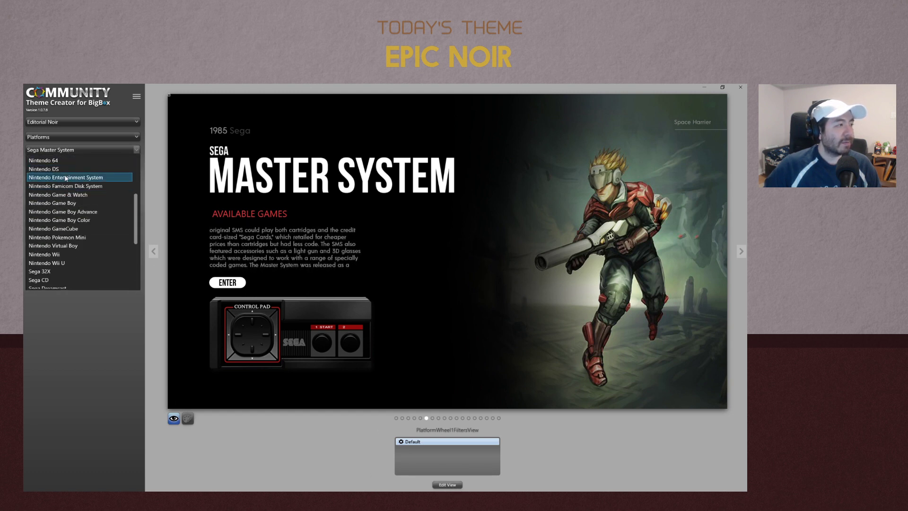
pyautogui.click(57, 170)
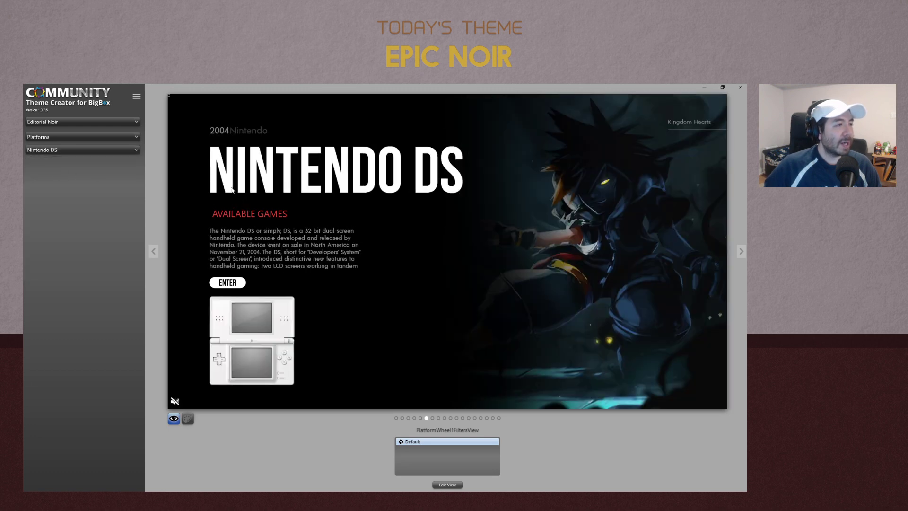
pyautogui.click(84, 148)
pyautogui.scroll(2, 56, 172)
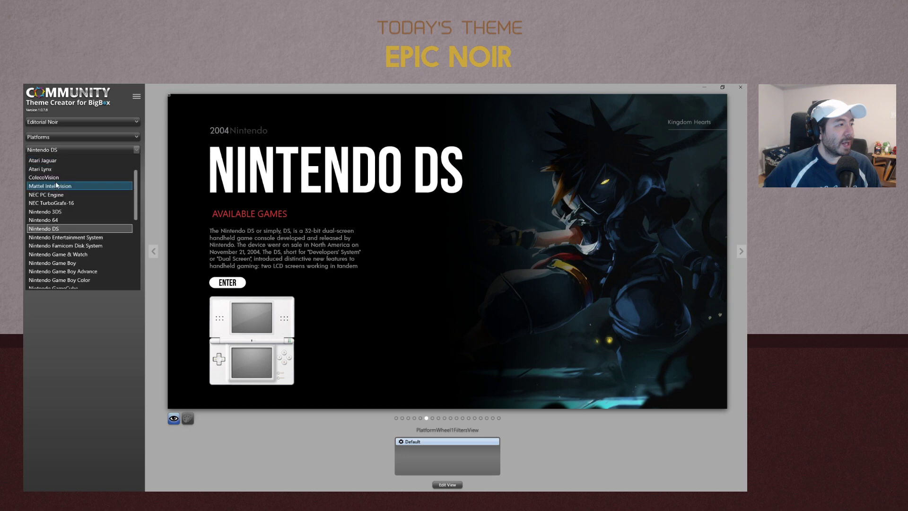
pyautogui.click(54, 176)
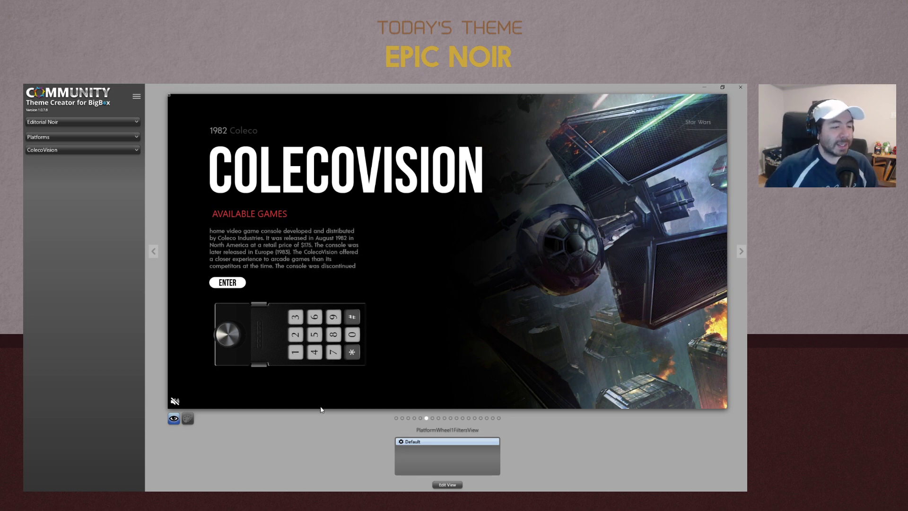
pyautogui.click(440, 483)
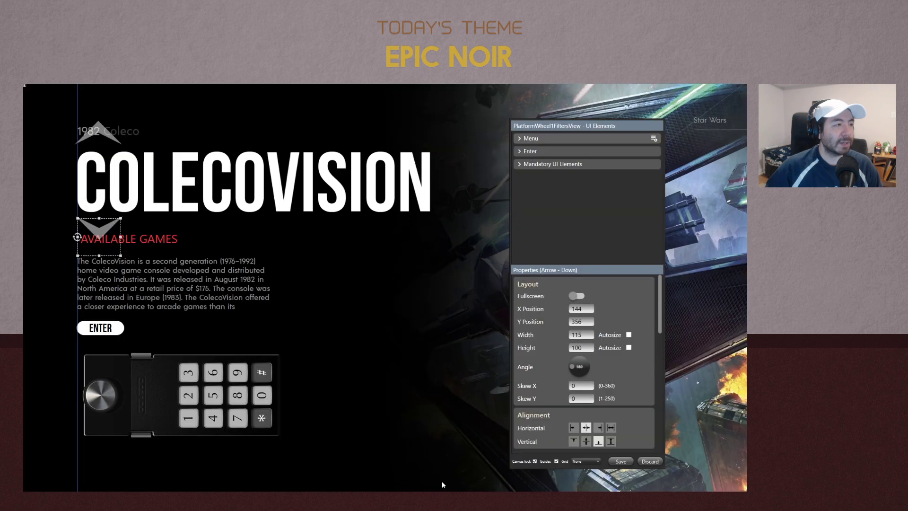
pyautogui.click(521, 152)
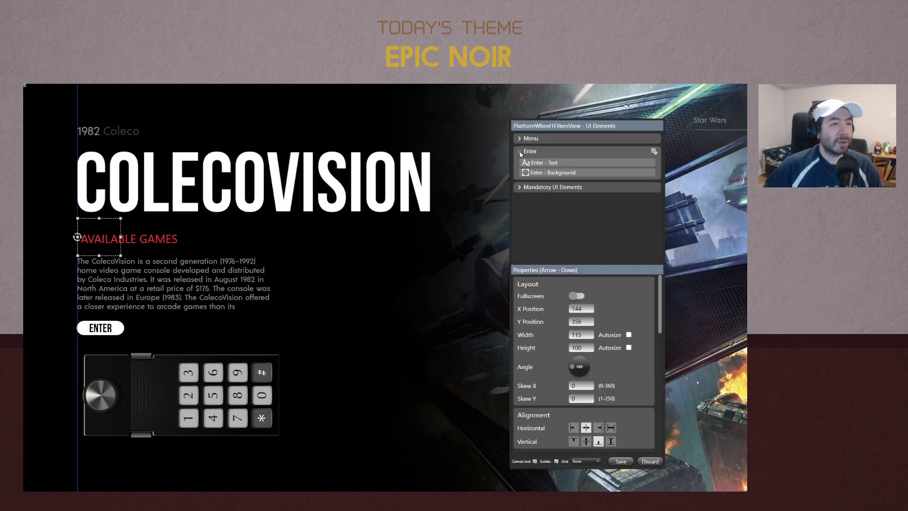
pyautogui.click(521, 152)
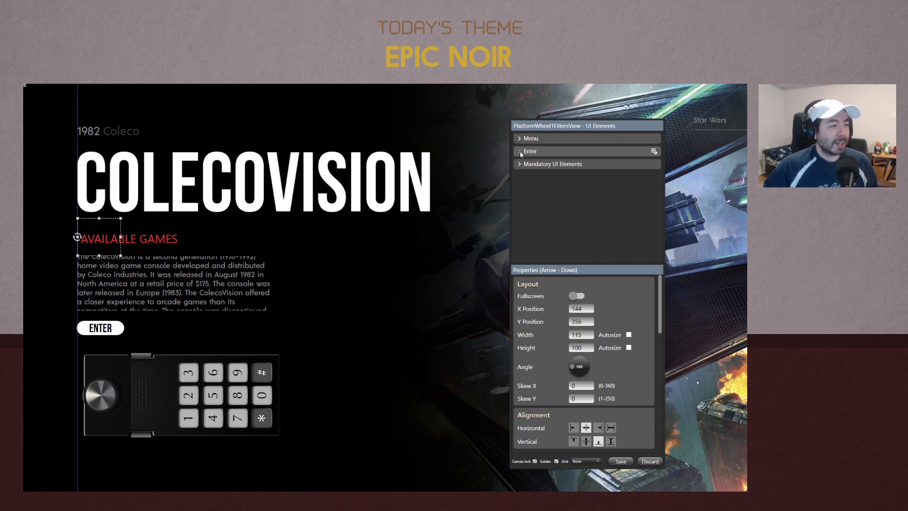
pyautogui.click(520, 151)
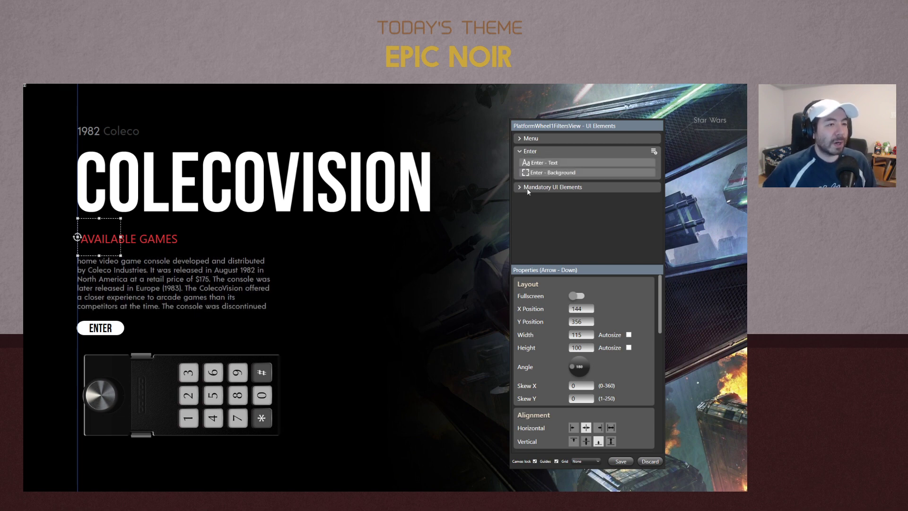
pyautogui.click(556, 187)
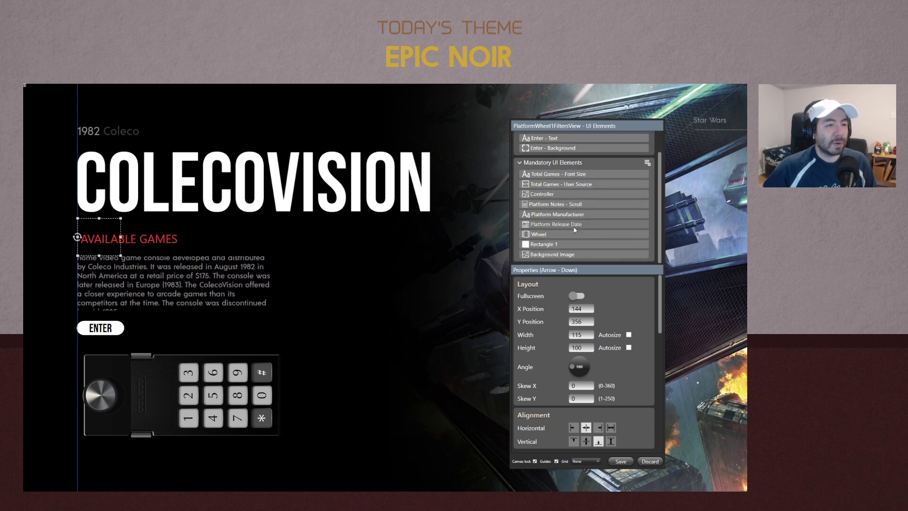
pyautogui.click(556, 194)
pyautogui.scroll(-2, 639, 369)
pyautogui.scroll(-6, 644, 368)
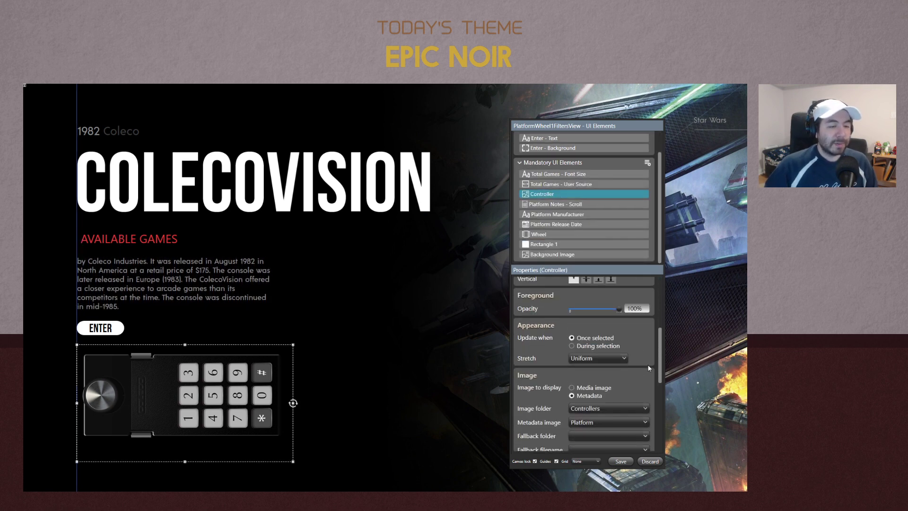
pyautogui.click(614, 443)
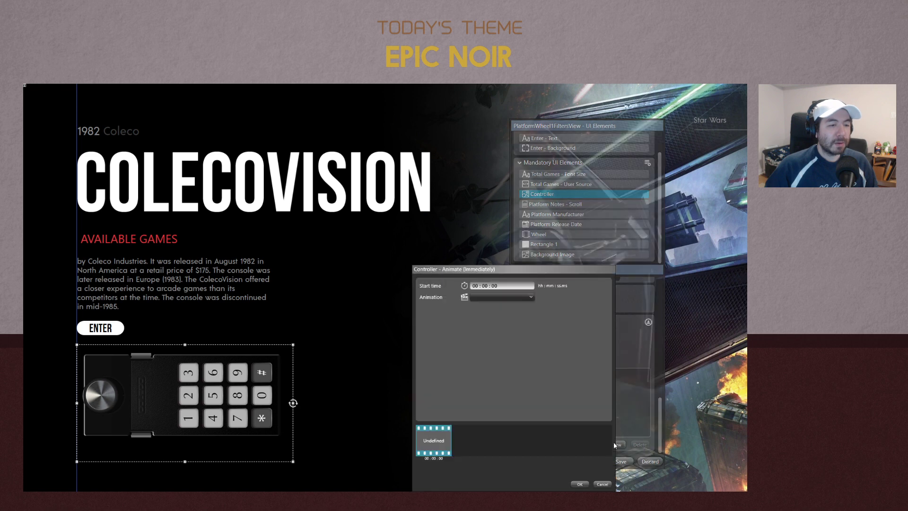
pyautogui.click(502, 297)
pyautogui.click(481, 332)
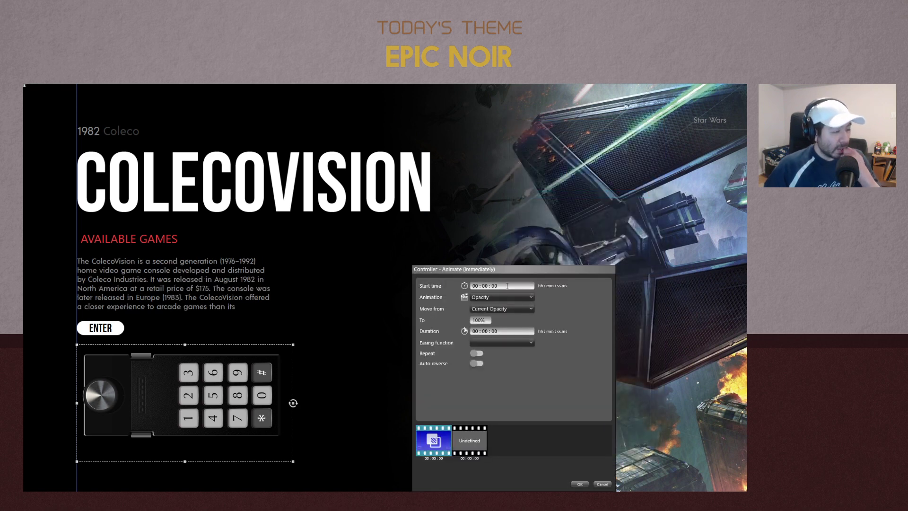
pyautogui.click(491, 308)
pyautogui.click(558, 311)
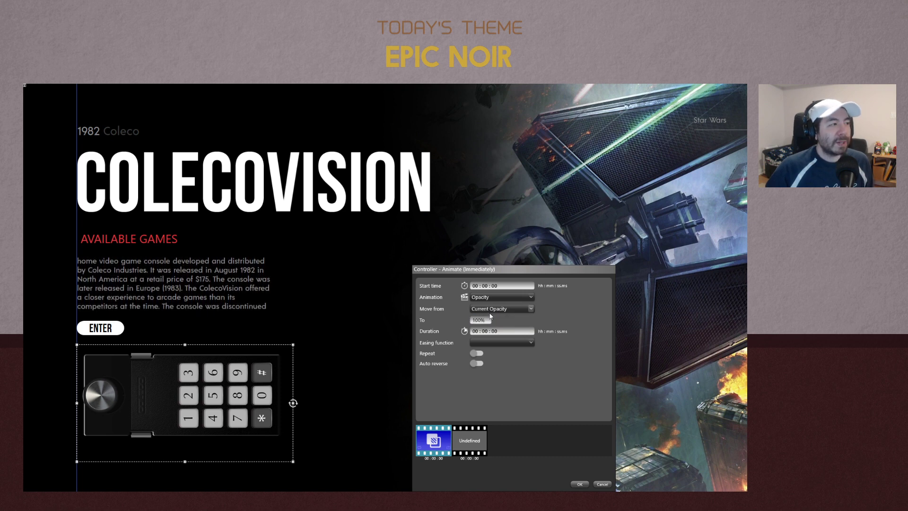
pyautogui.click(600, 485)
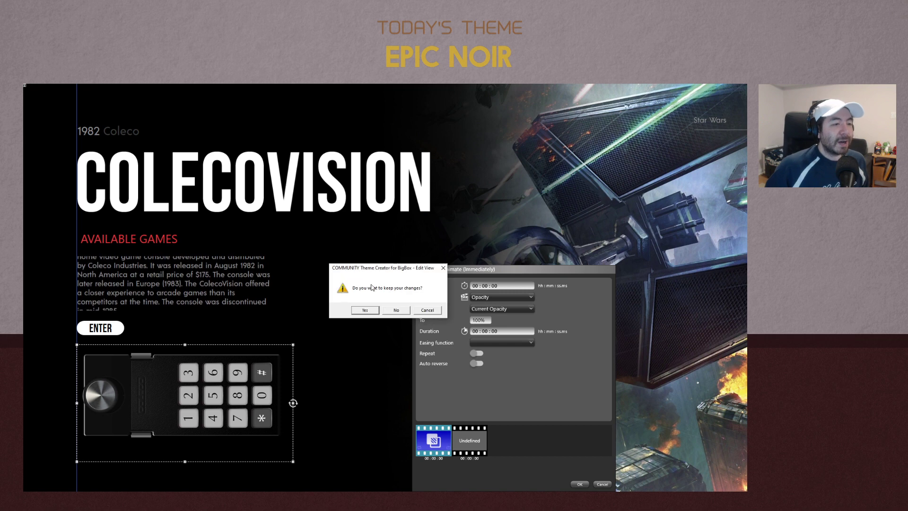
pyautogui.click(398, 310)
# Change the trigger of Arrow - Down's Immediately animation in the Menu group to During Selection
pyautogui.scroll(1, 549, 159)
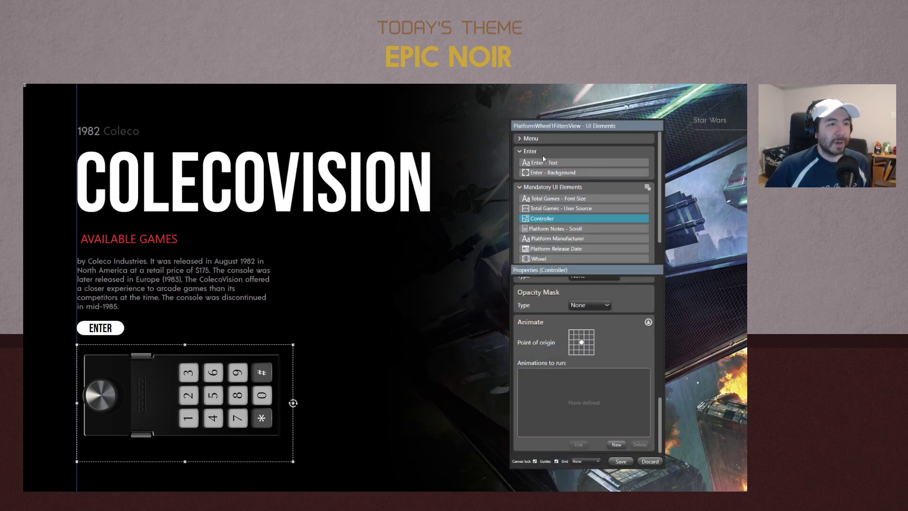
pyautogui.click(519, 141)
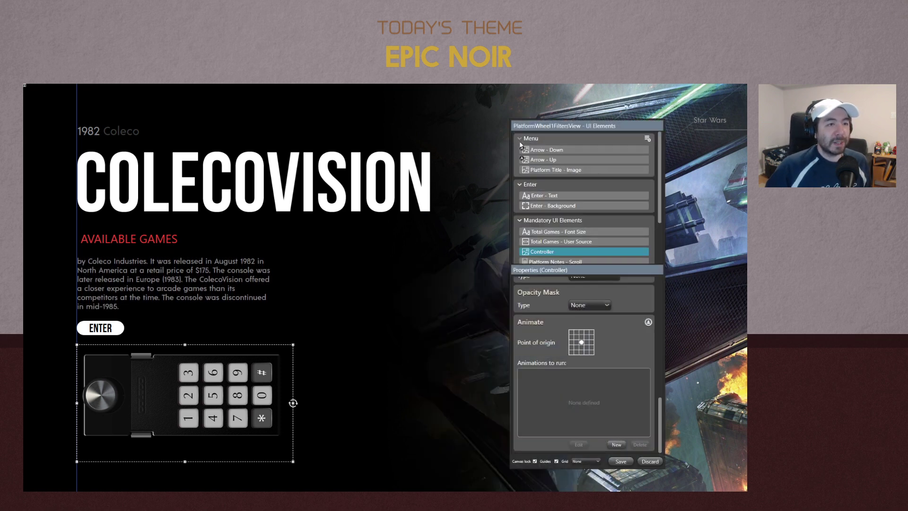
pyautogui.click(573, 150)
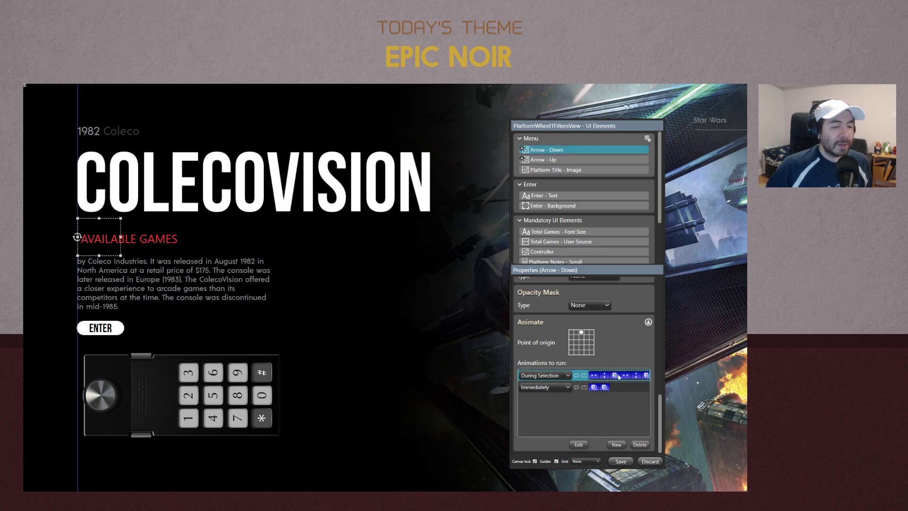
pyautogui.click(556, 388)
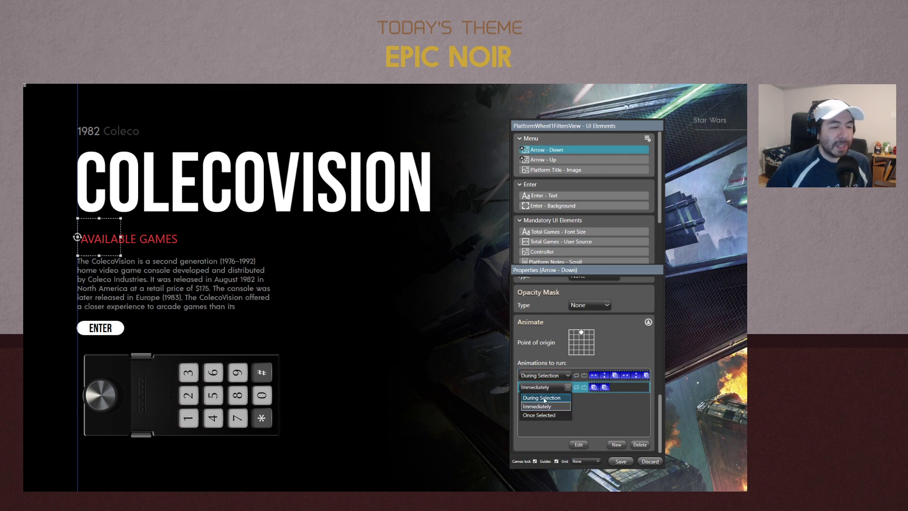
pyautogui.click(598, 411)
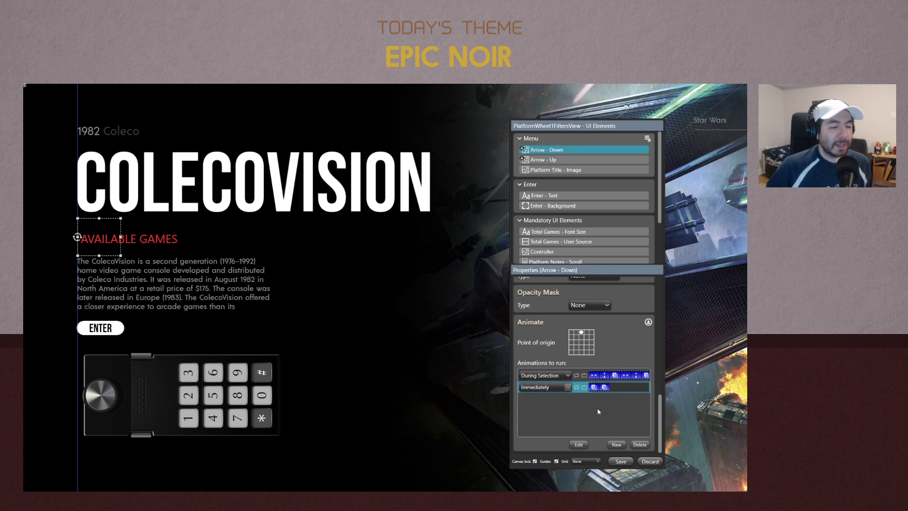
pyautogui.click(555, 394)
pyautogui.click(558, 398)
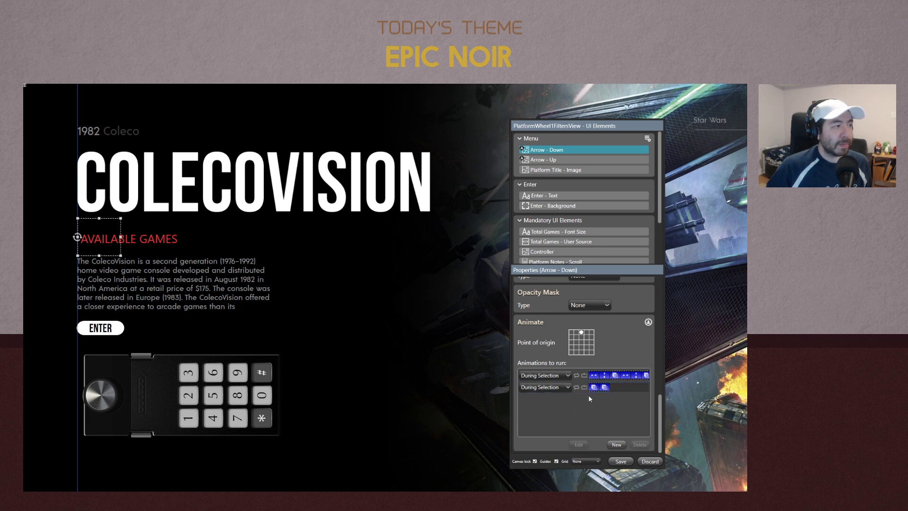
# Copy Arrow - Down's two-part opacity animation and paste it into the animations of the Controller element under Mandatory UI Elements
pyautogui.click(617, 387)
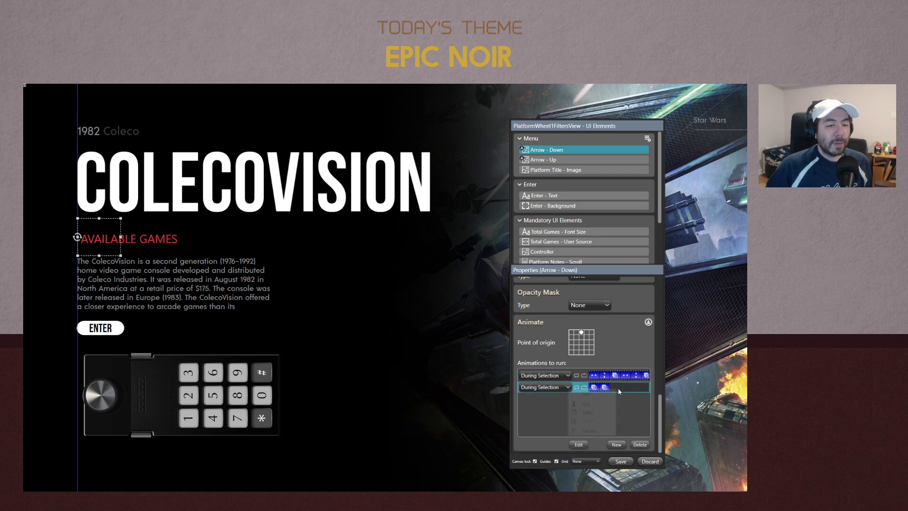
pyautogui.rightClick(617, 387)
pyautogui.click(593, 412)
pyautogui.scroll(-3, 559, 195)
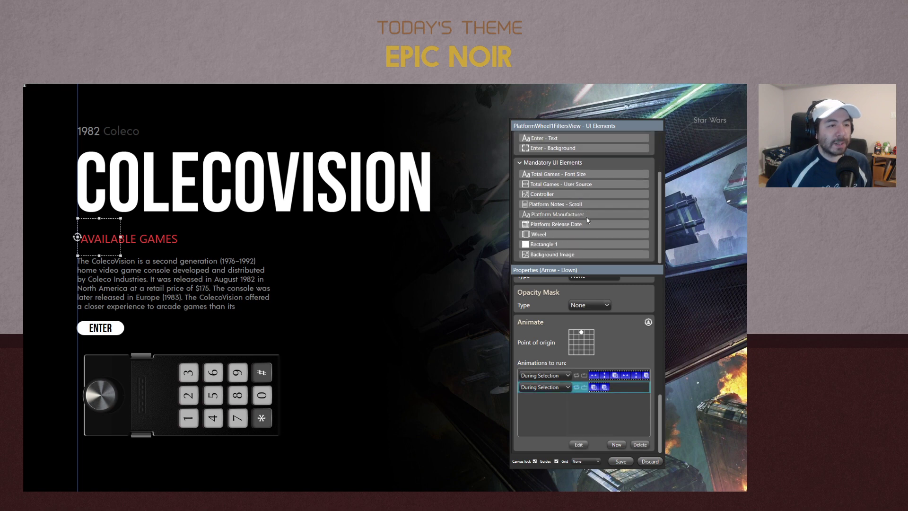
pyautogui.click(558, 194)
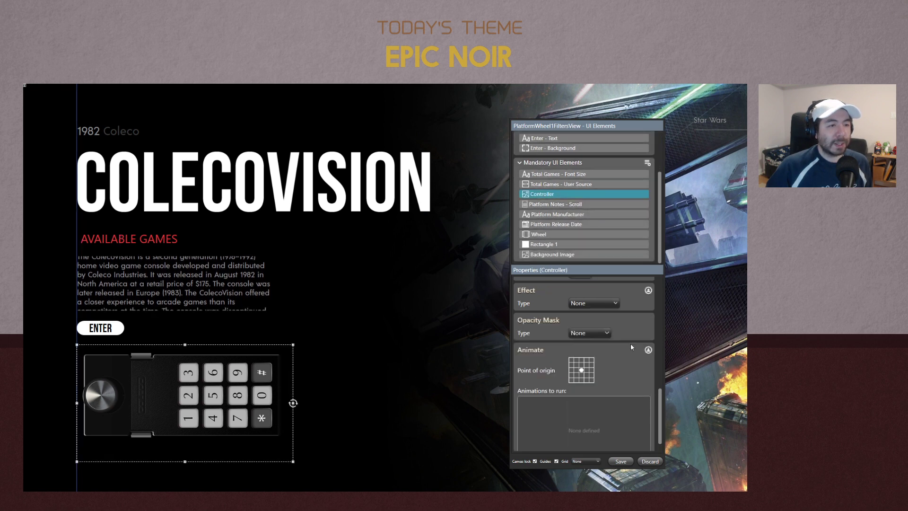
pyautogui.rightClick(545, 385)
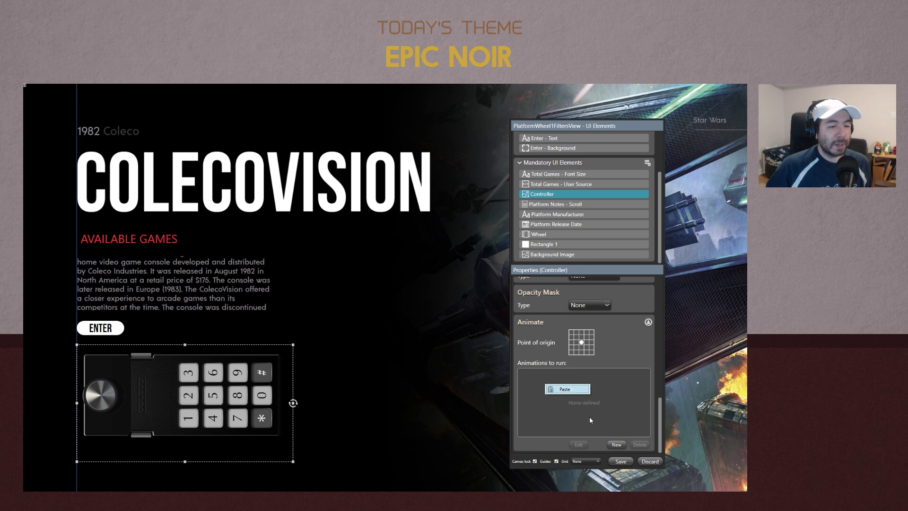
pyautogui.click(573, 389)
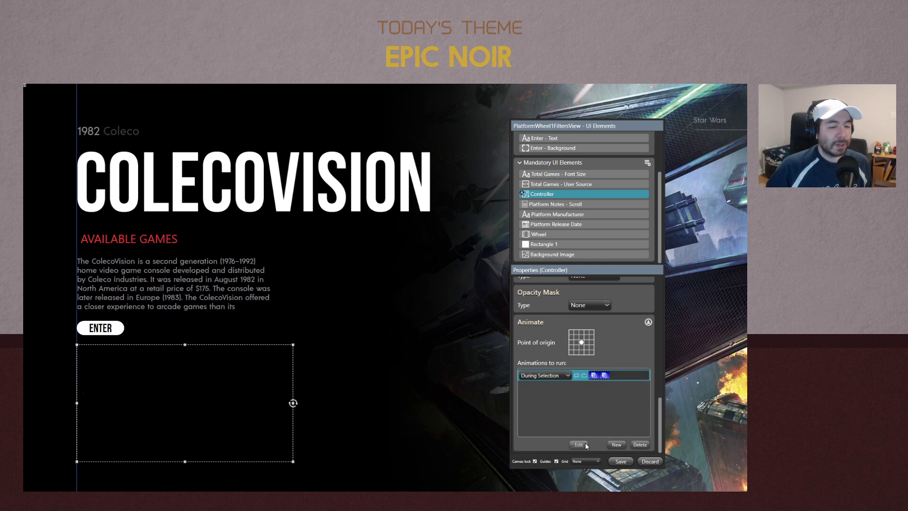
# Set the first opacity animation of the Controller to go from 0% to 0%, check the second one and confirm the sequence
pyautogui.doubleClick(621, 377)
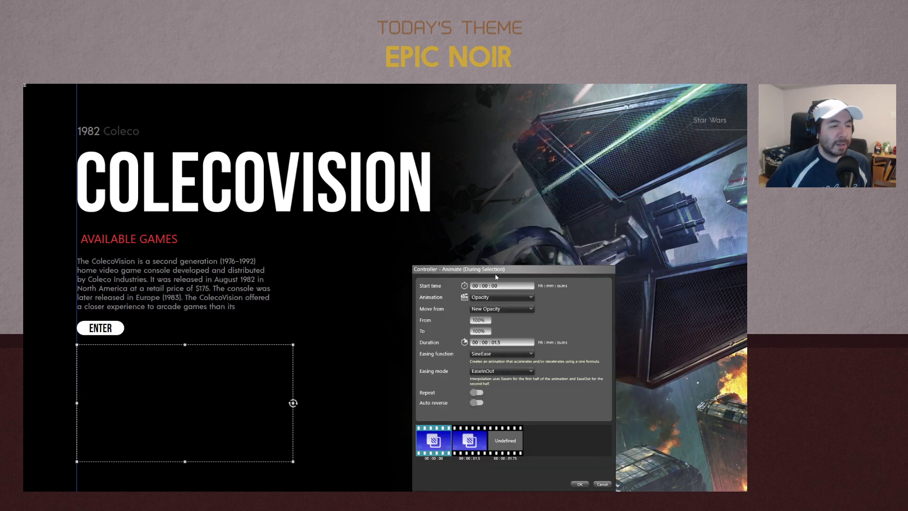
pyautogui.moveTo(495, 271); pyautogui.dragTo(509, 247)
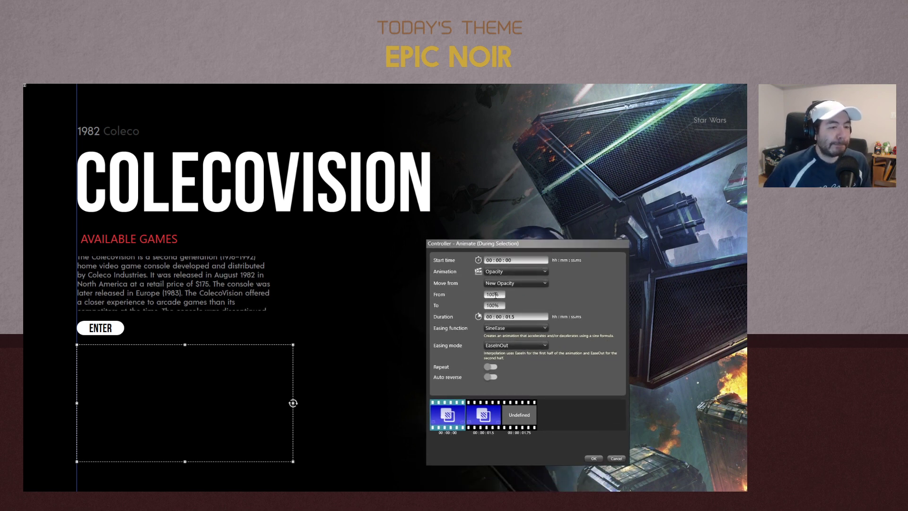
pyautogui.moveTo(495, 294); pyautogui.dragTo(465, 285)
pyautogui.write('0')
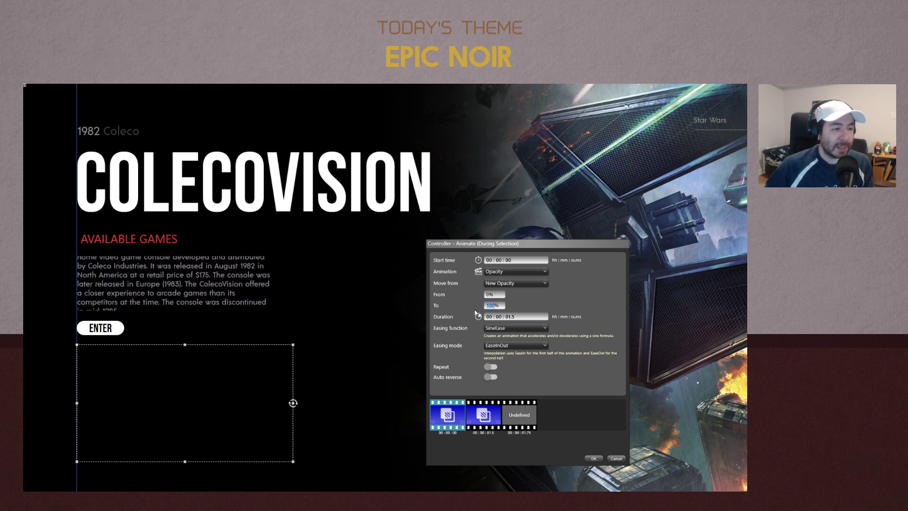
pyautogui.moveTo(496, 305); pyautogui.dragTo(466, 306)
pyautogui.write('0')
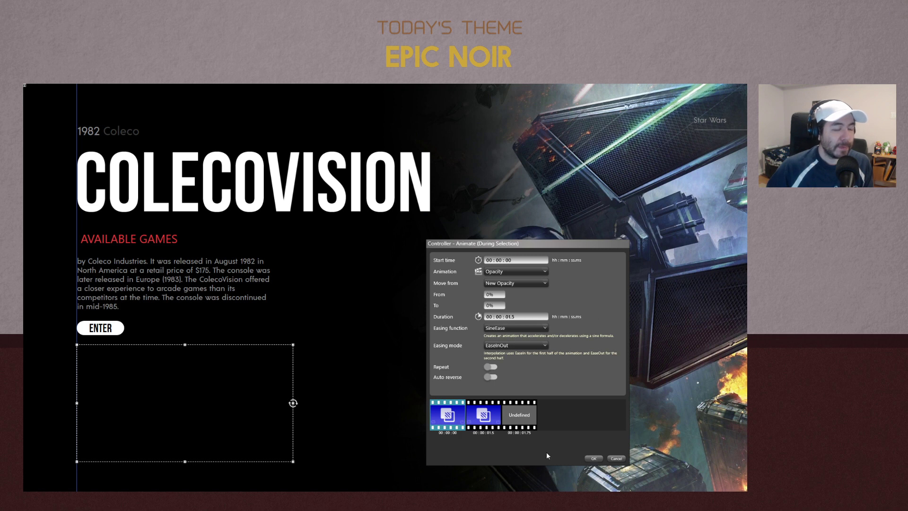
pyautogui.moveTo(481, 405)
pyautogui.click(480, 422)
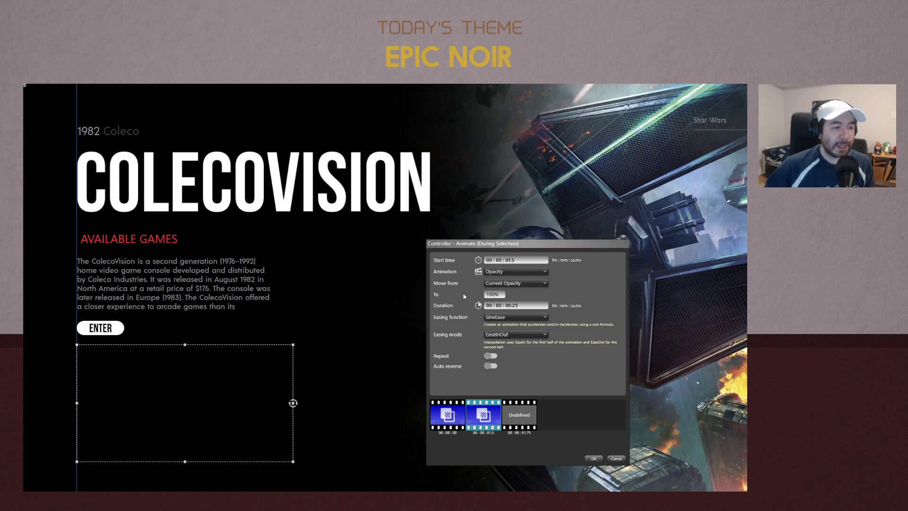
pyautogui.click(594, 458)
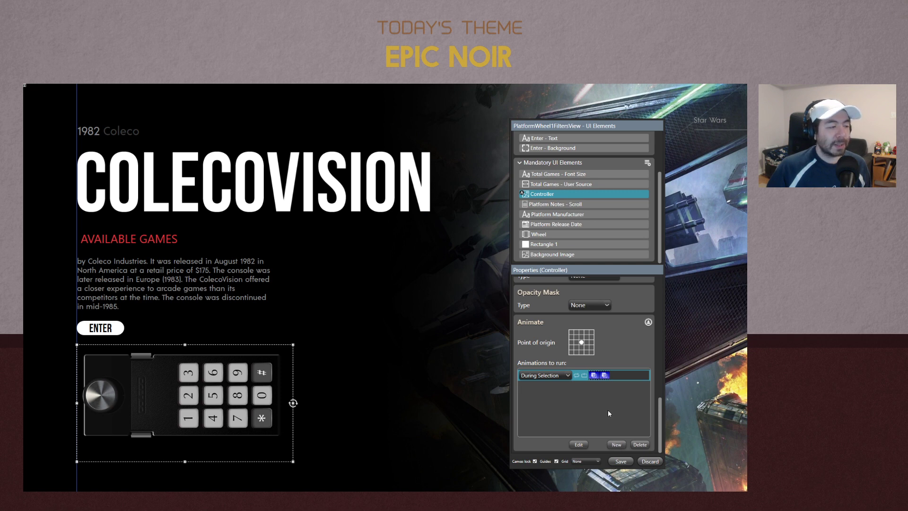
# Reopen the Controller's During Selection sequence and add a Move Up or Down animation after the two opacity animations
pyautogui.doubleClick(622, 376)
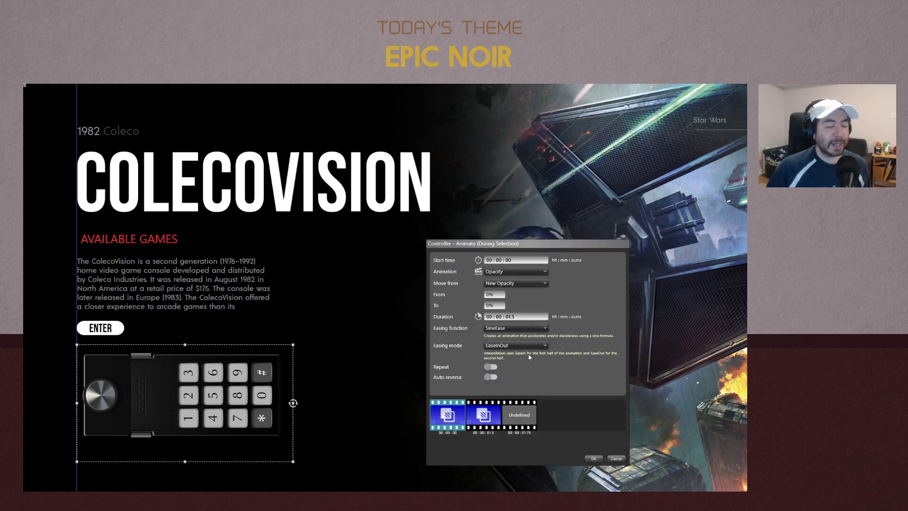
pyautogui.click(502, 272)
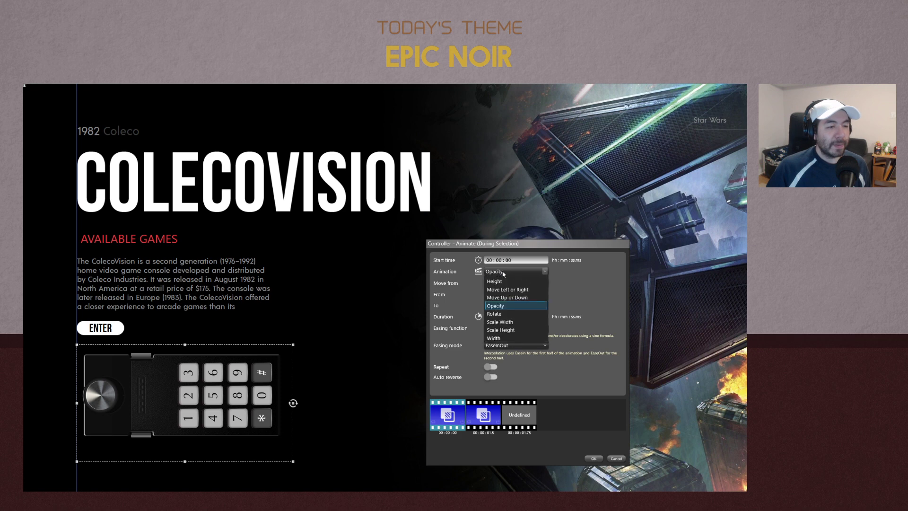
pyautogui.click(522, 403)
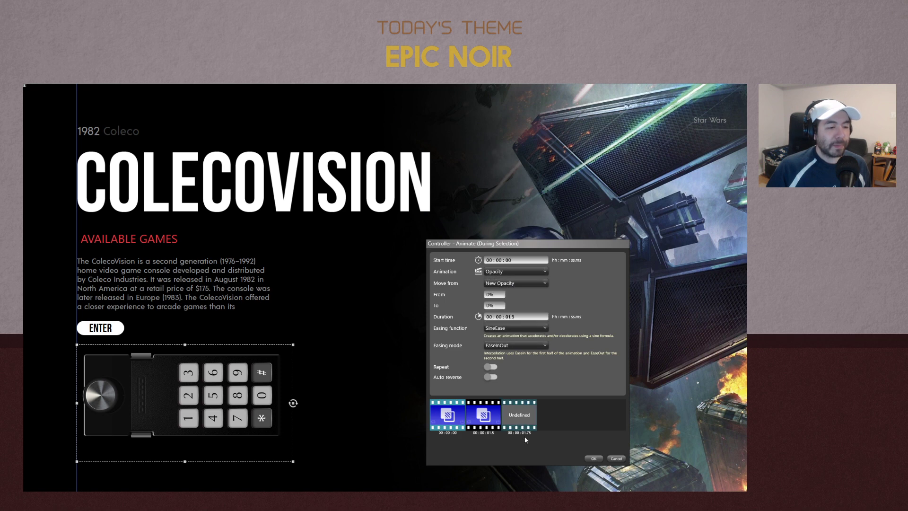
pyautogui.click(507, 271)
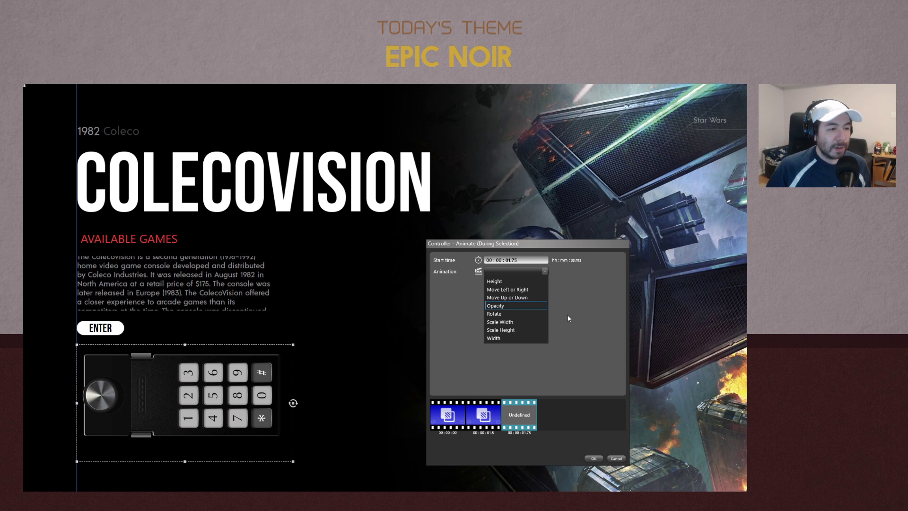
pyautogui.click(508, 298)
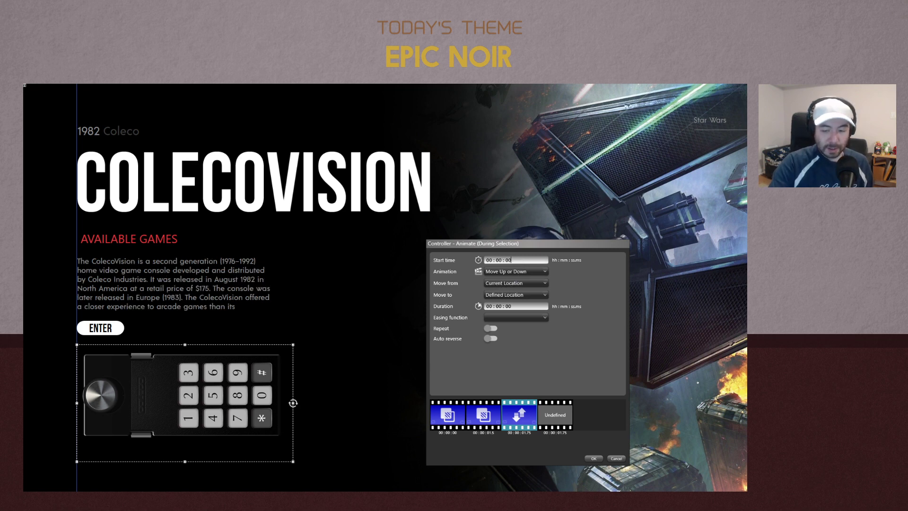
# Set the controller's Move Up or Down animation to start at 00:00:00 from Defined Location to Defined Location, lasting 1.3 seconds
pyautogui.press('Tab')
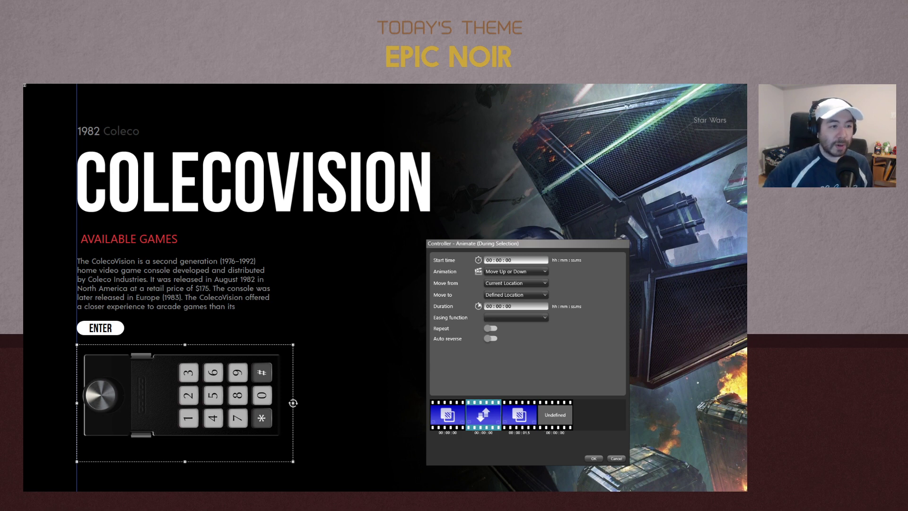
pyautogui.click(500, 284)
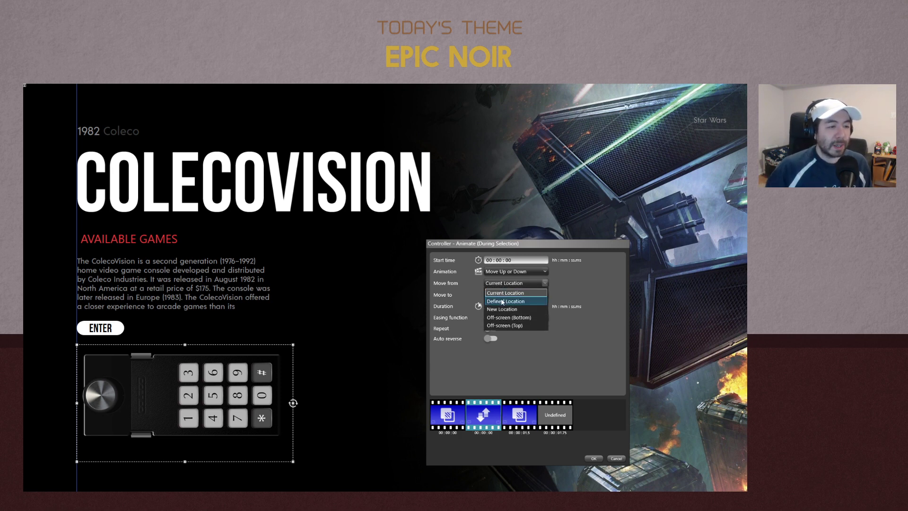
pyautogui.press('Escape')
pyautogui.click(504, 295)
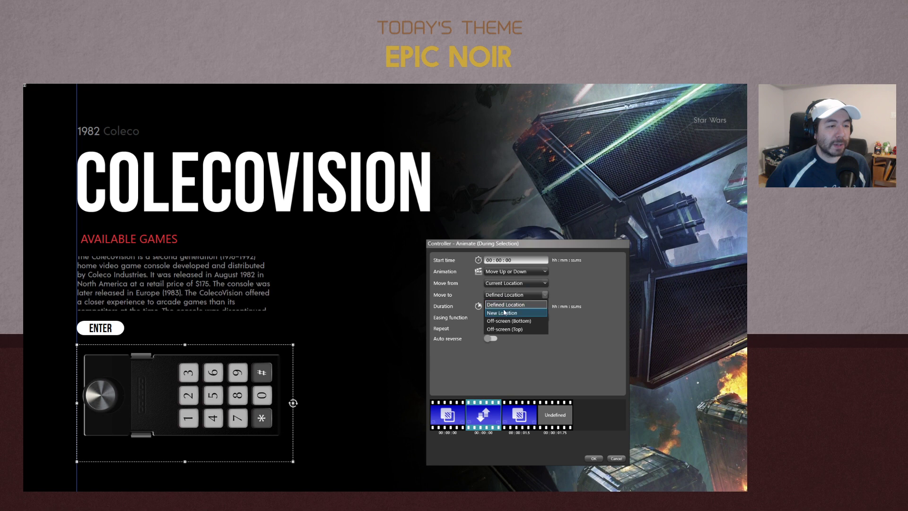
pyautogui.click(501, 296)
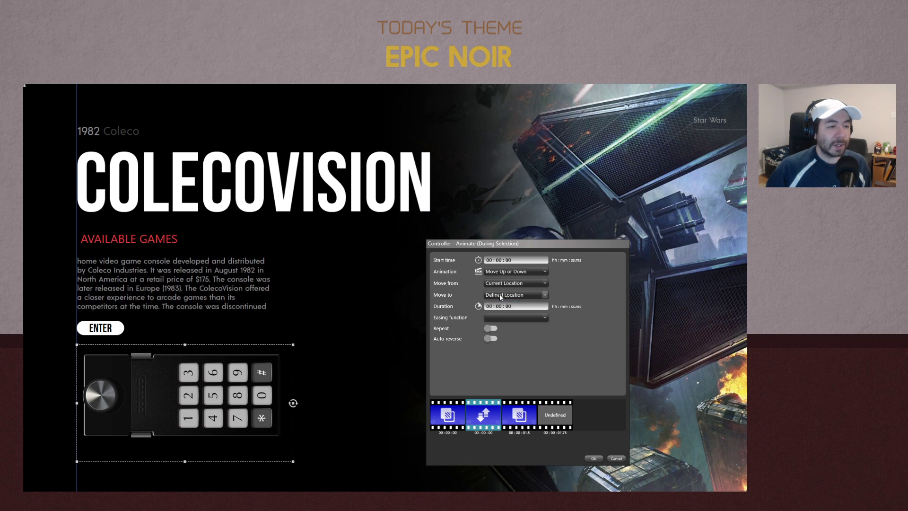
pyautogui.click(502, 283)
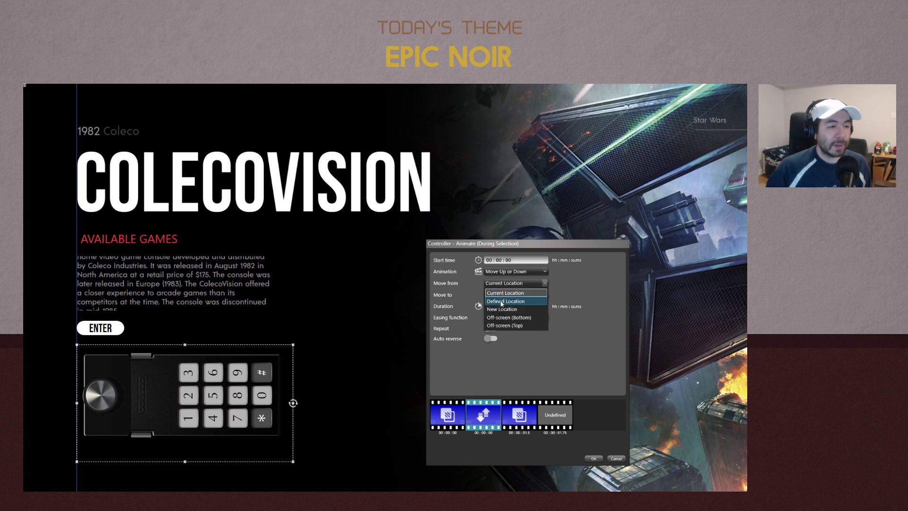
pyautogui.click(503, 302)
pyautogui.click(522, 305)
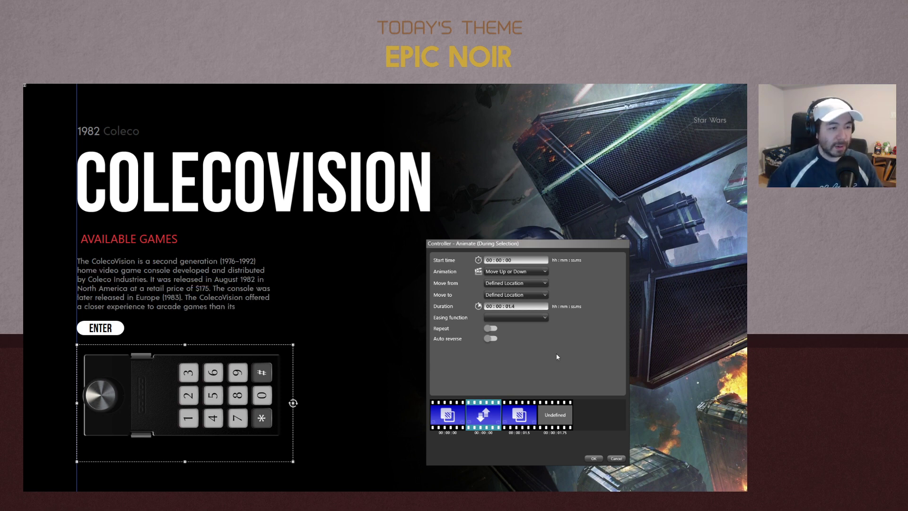
pyautogui.press('BackSpace')
pyautogui.press('BackSpace')
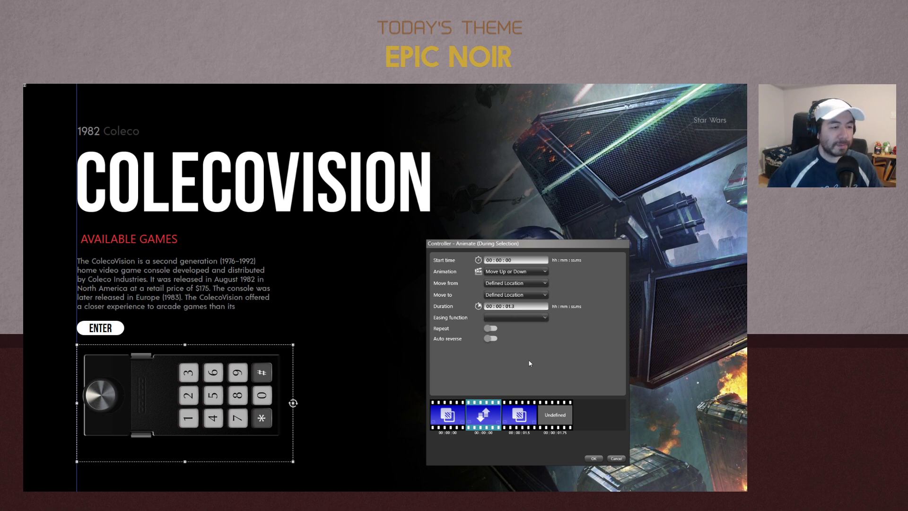
# Add a second Move Up or Down animation starting at 1.3 seconds, moving from Current Location to Defined Location
pyautogui.click(570, 426)
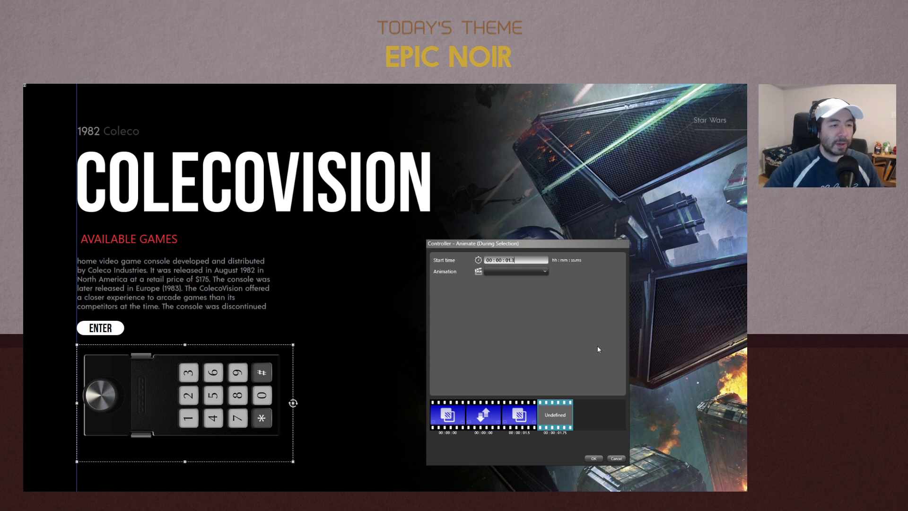
pyautogui.write('3')
pyautogui.click(511, 272)
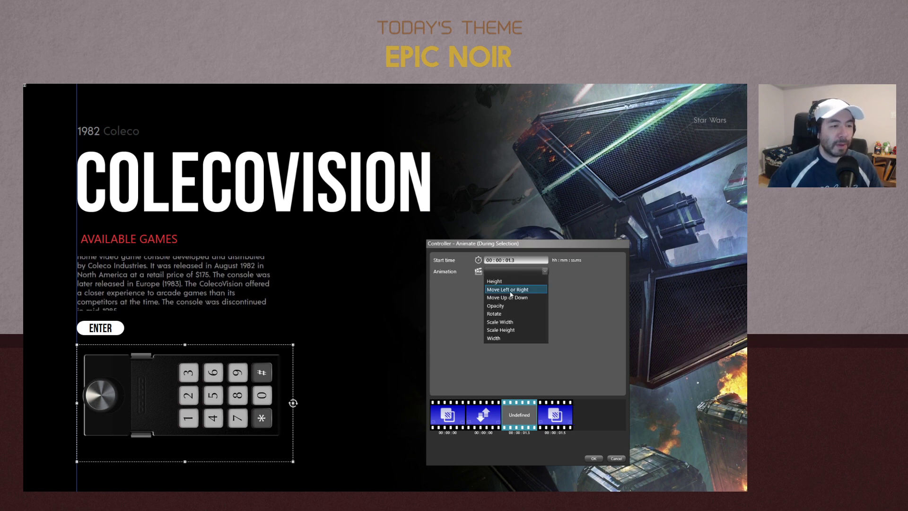
pyautogui.click(507, 297)
pyautogui.click(511, 287)
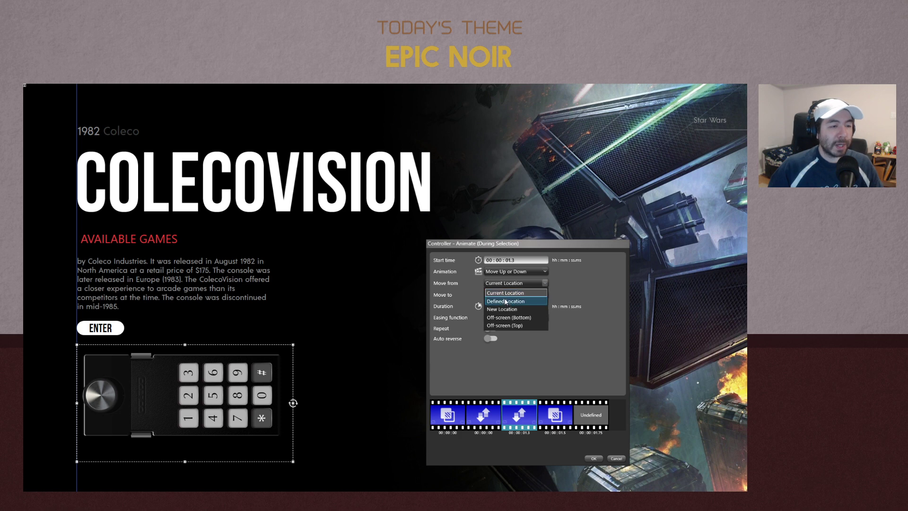
pyautogui.click(506, 302)
pyautogui.click(504, 283)
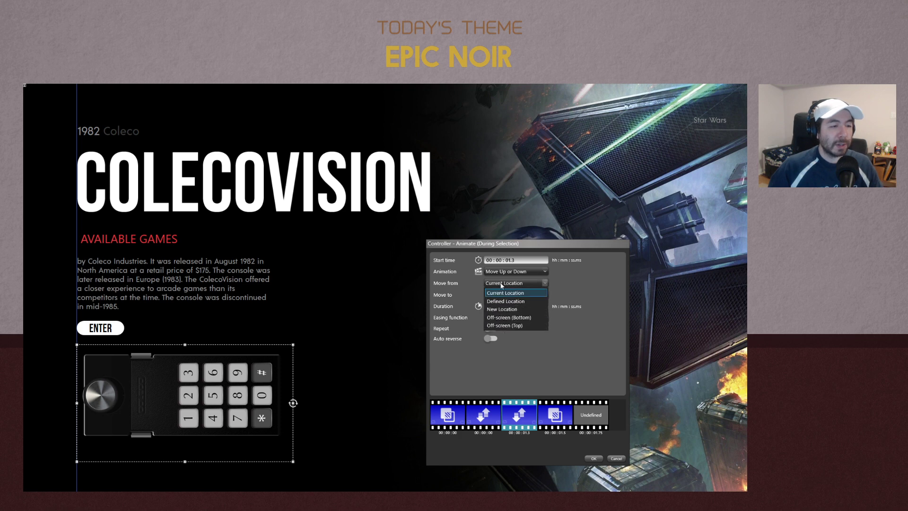
pyautogui.click(505, 302)
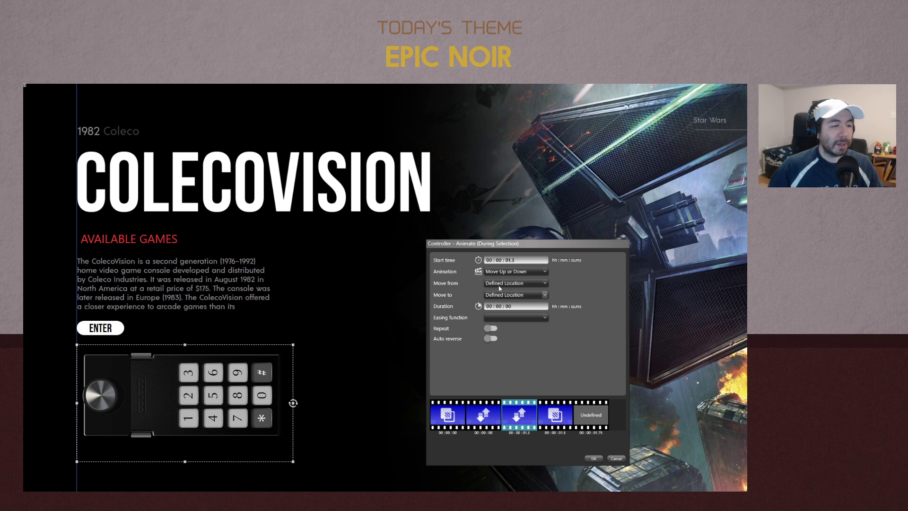
pyautogui.click(499, 286)
pyautogui.click(499, 293)
# Change the move animation starting at 00:00:00 to run from New Location 666 to New Location 666
pyautogui.click(483, 415)
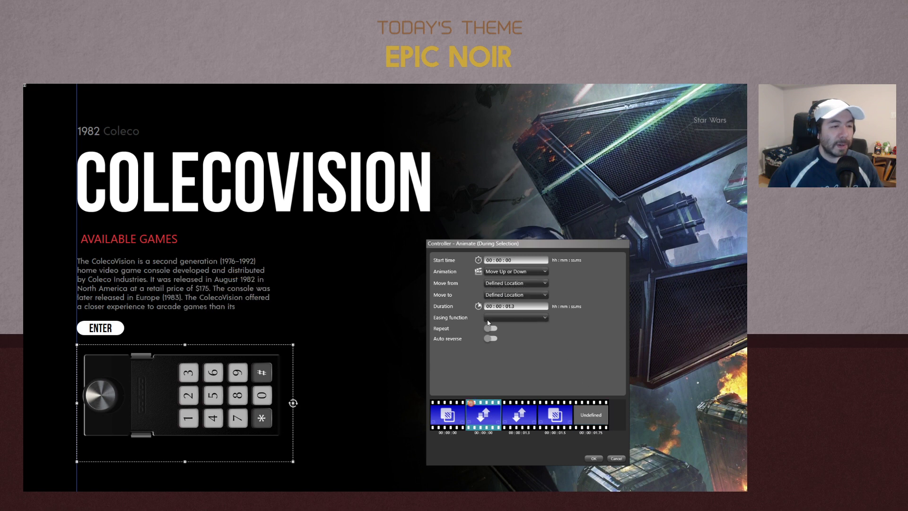
pyautogui.click(501, 287)
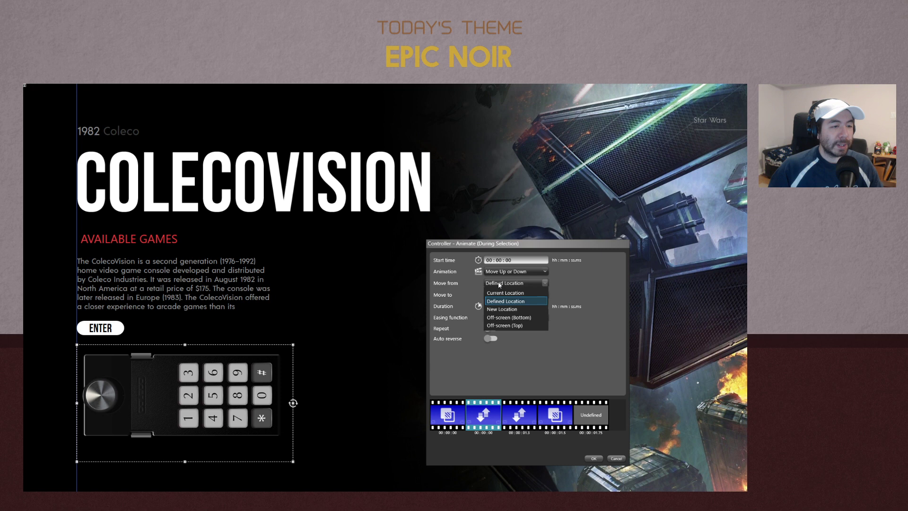
pyautogui.click(502, 309)
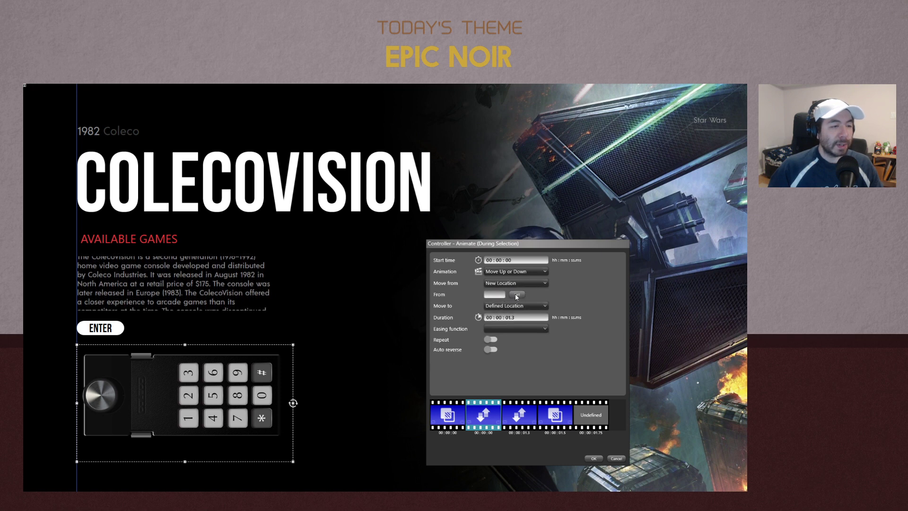
pyautogui.click(517, 294)
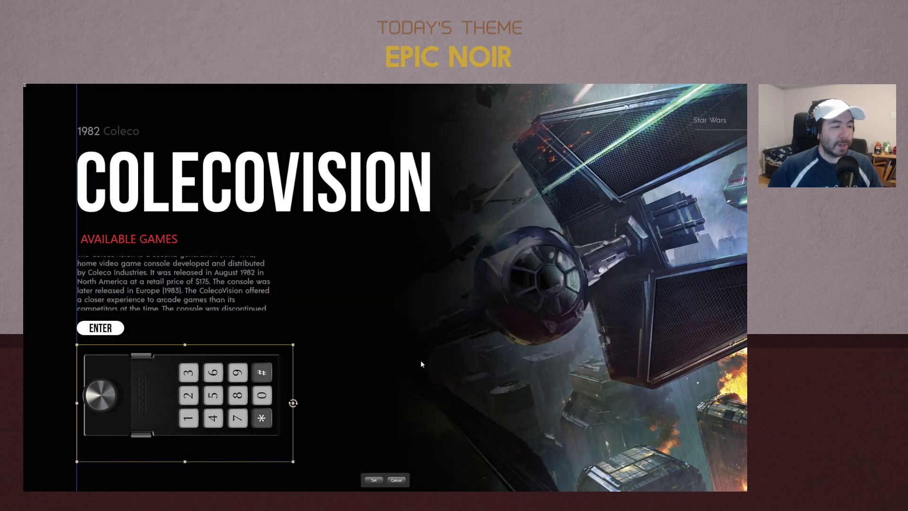
pyautogui.click(249, 394)
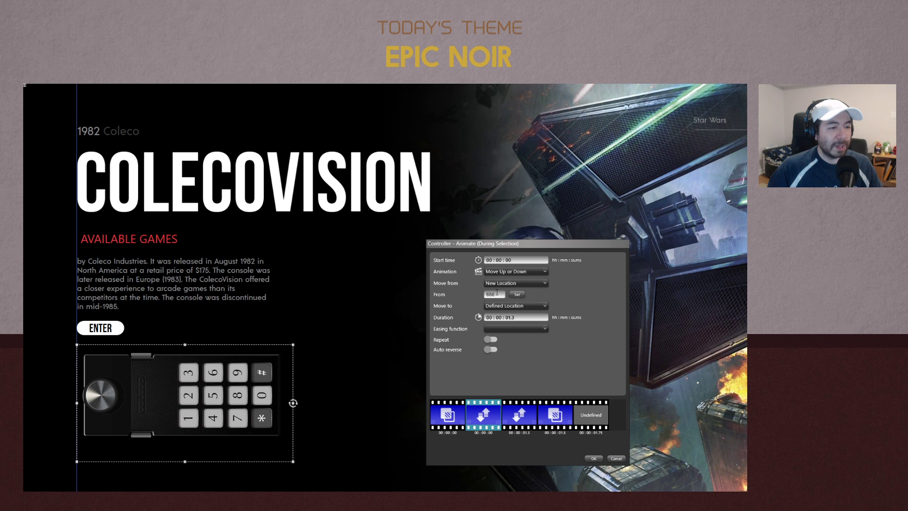
pyautogui.click(497, 308)
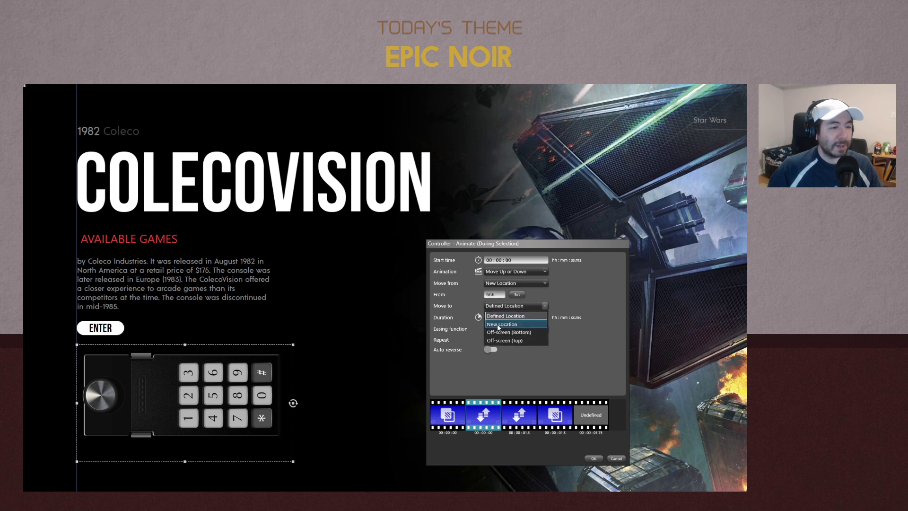
pyautogui.click(496, 320)
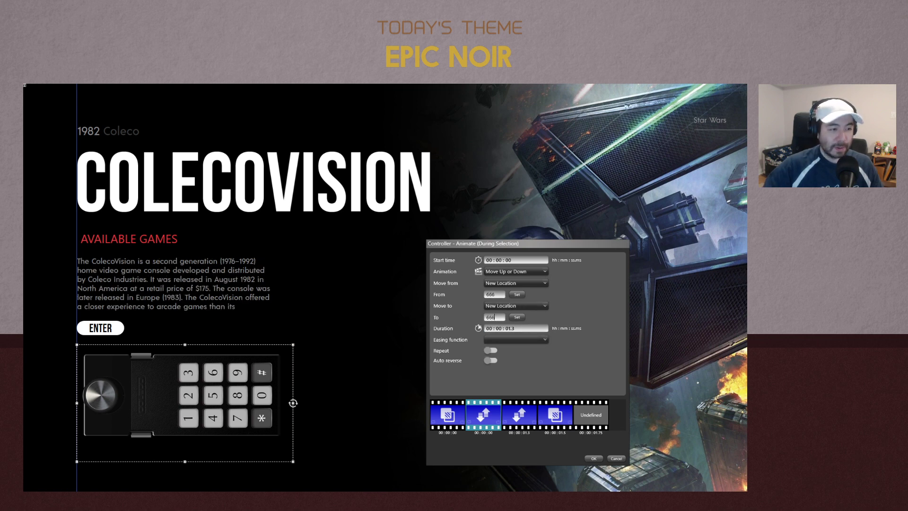
# Give the move starting at 1.3 seconds a 0.5-second duration with SineEase in EaseInOut mode, and save the view
pyautogui.click(523, 408)
pyautogui.click(506, 280)
pyautogui.click(504, 287)
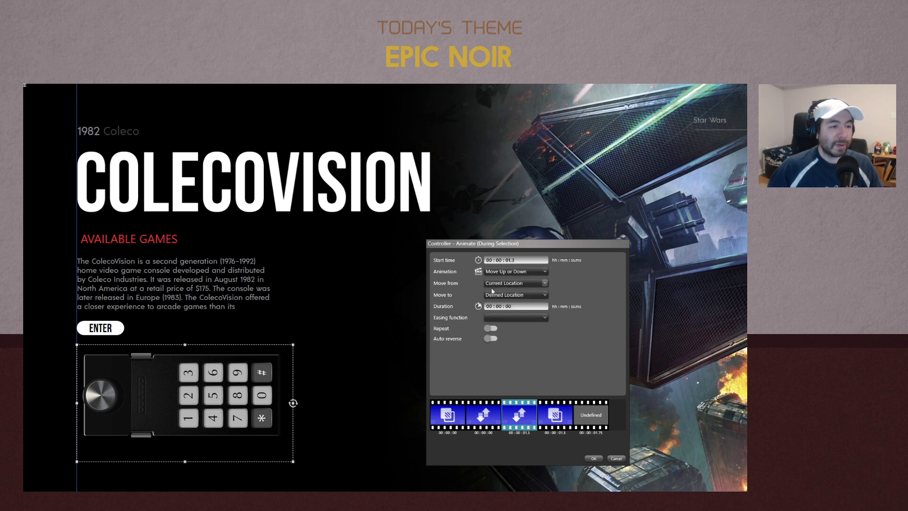
pyautogui.click(487, 412)
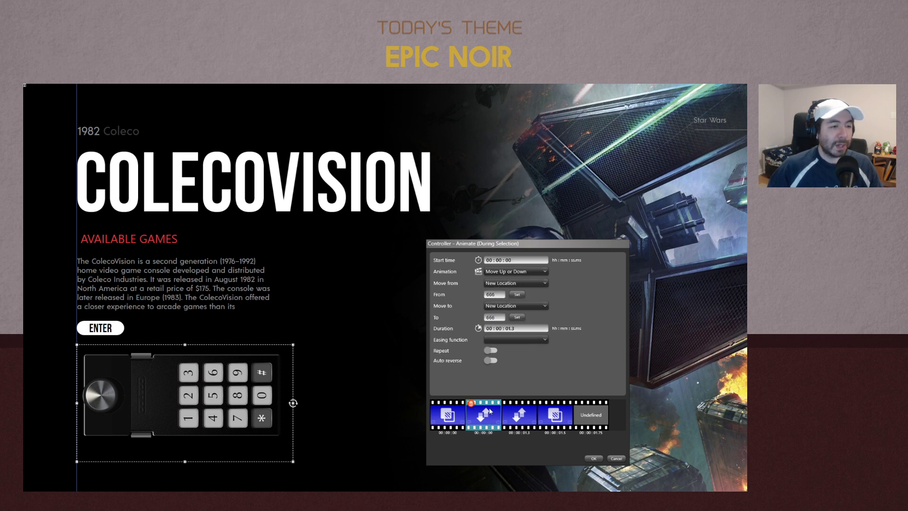
pyautogui.click(520, 414)
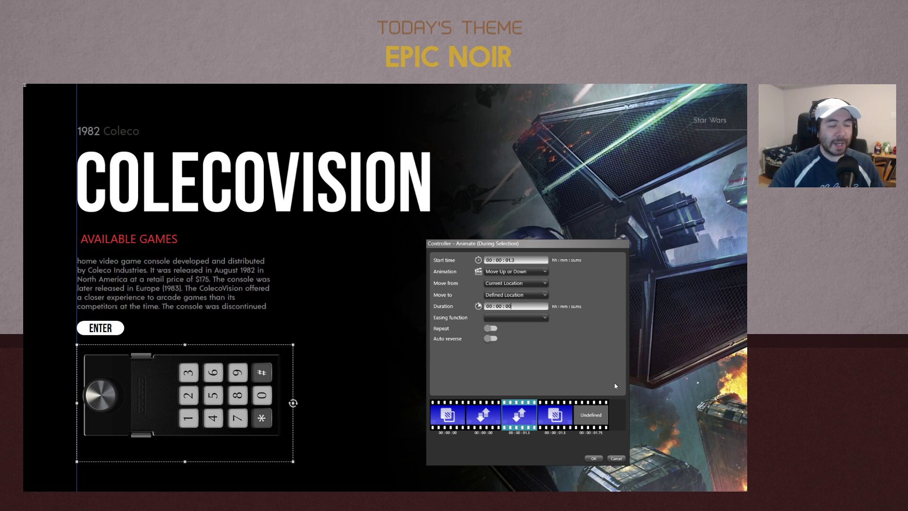
pyautogui.write('.5')
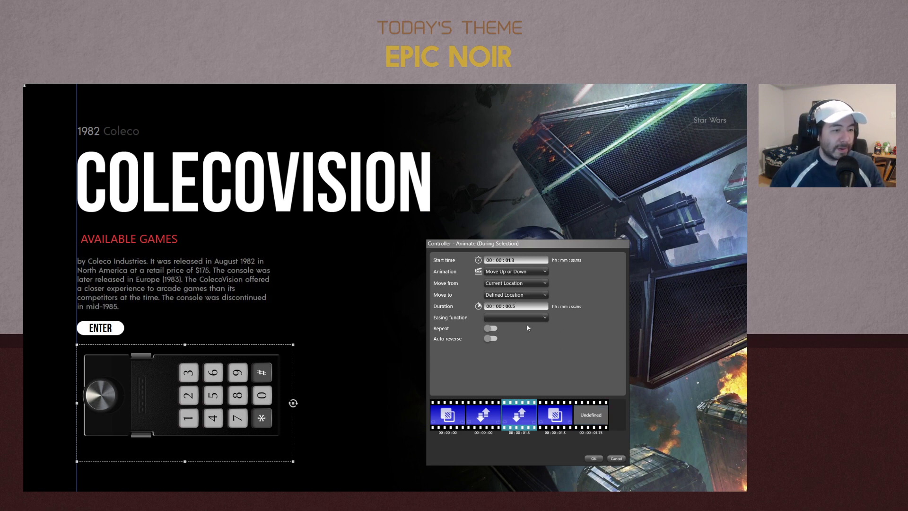
pyautogui.click(515, 317)
pyautogui.click(501, 418)
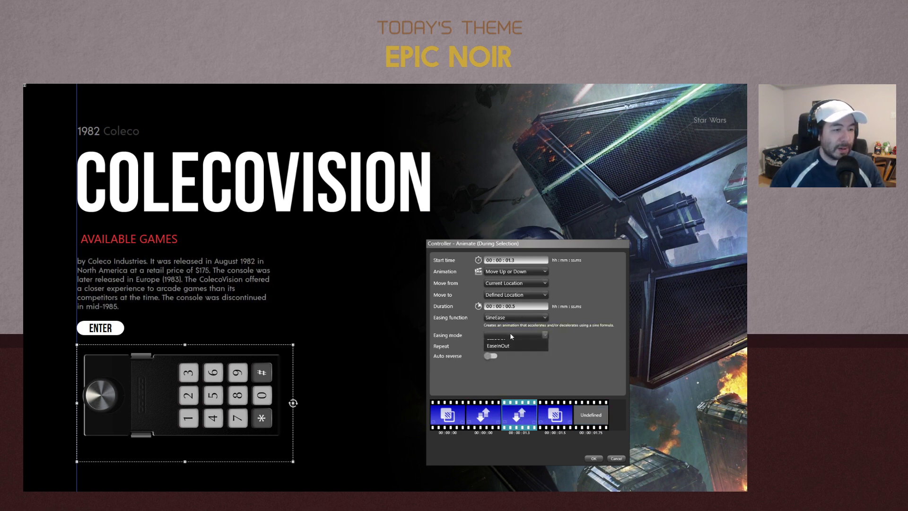
pyautogui.click(510, 334)
pyautogui.click(498, 370)
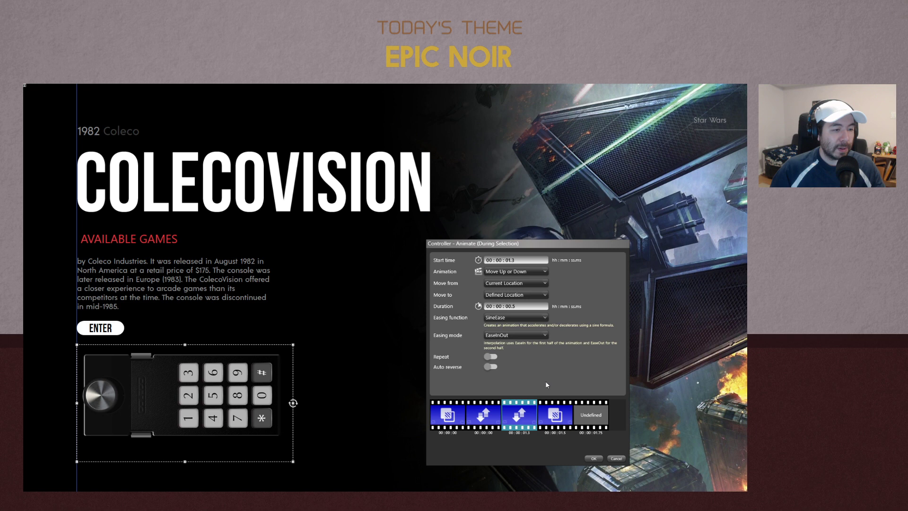
pyautogui.click(593, 458)
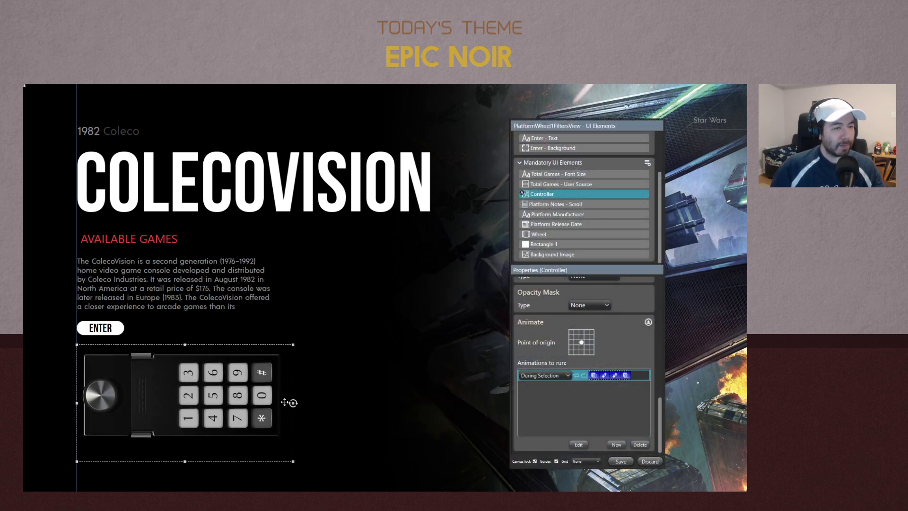
pyautogui.click(620, 463)
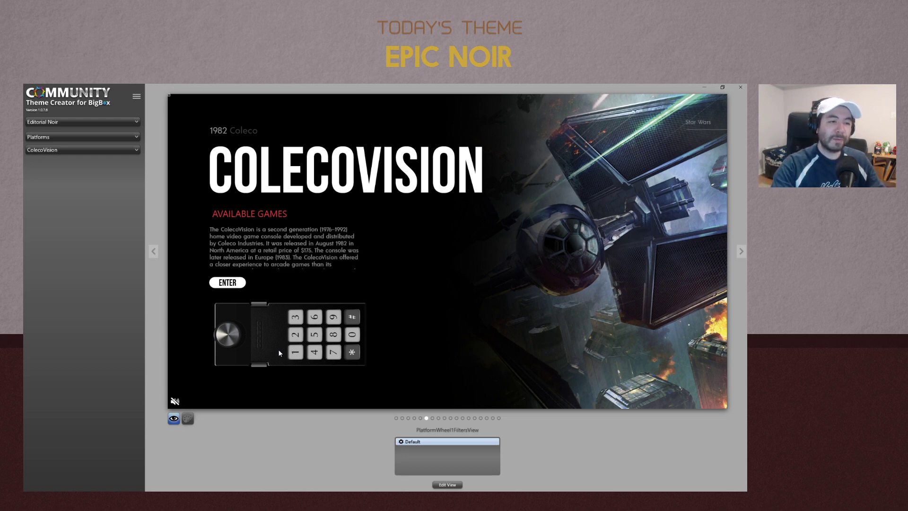
# Preview the Mattel Intellivision and Nintendo Entertainment System platforms, and open the Nintendo GameCube view for editing
pyautogui.click(82, 150)
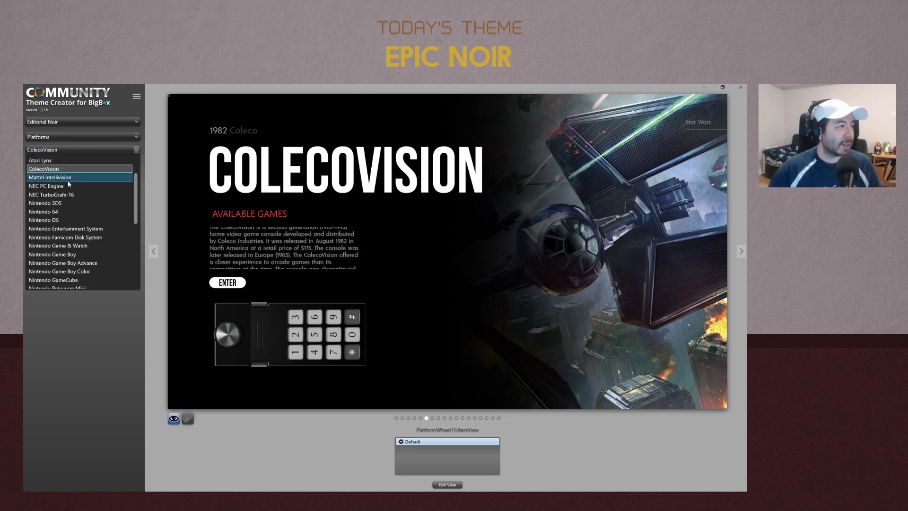
pyautogui.click(59, 178)
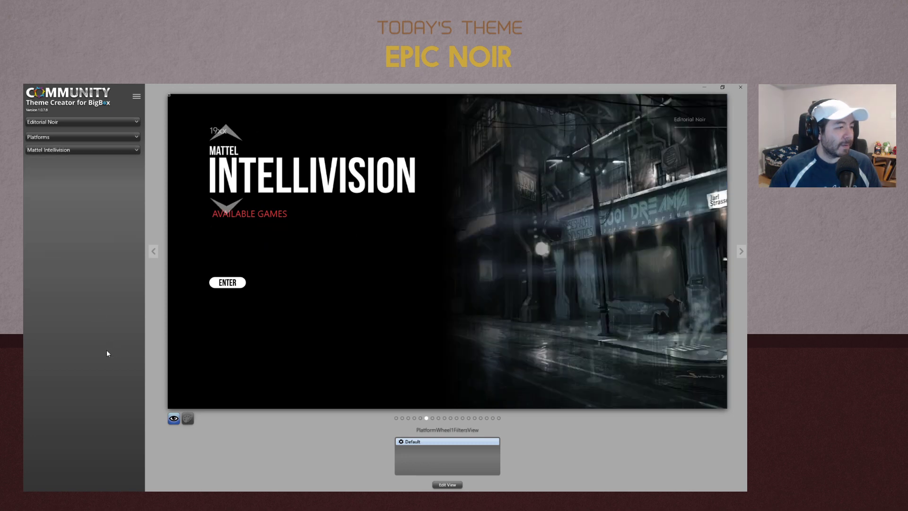
pyautogui.click(89, 151)
pyautogui.click(61, 220)
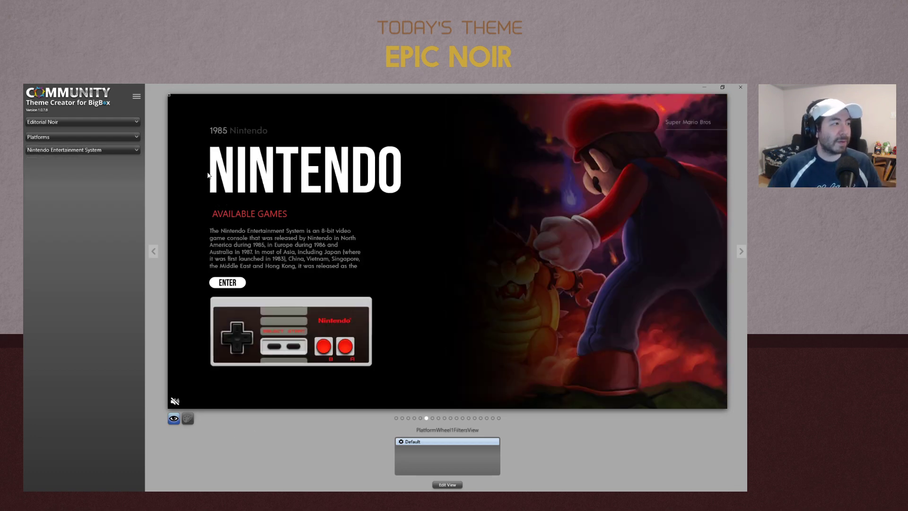
pyautogui.click(136, 149)
pyautogui.click(67, 220)
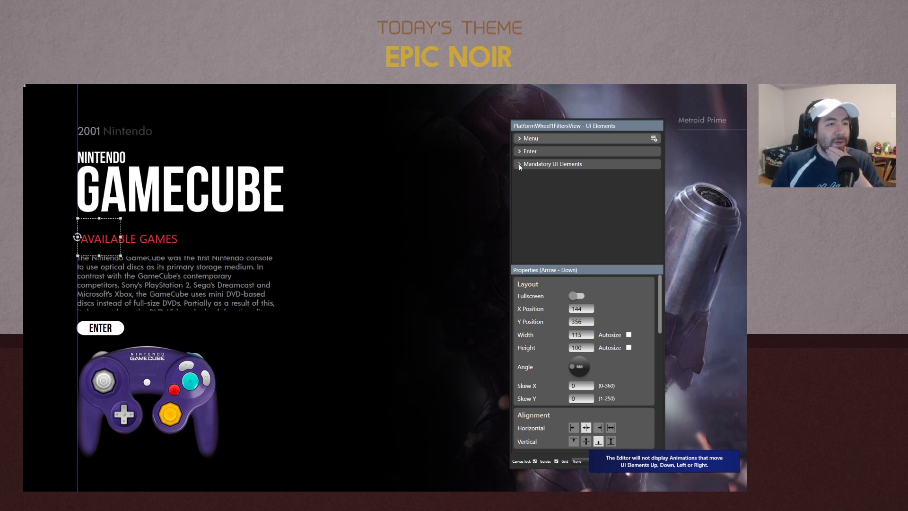
# Add a UI element group named Elements Below Title and place it between the Menu and Enter groups
pyautogui.click(554, 164)
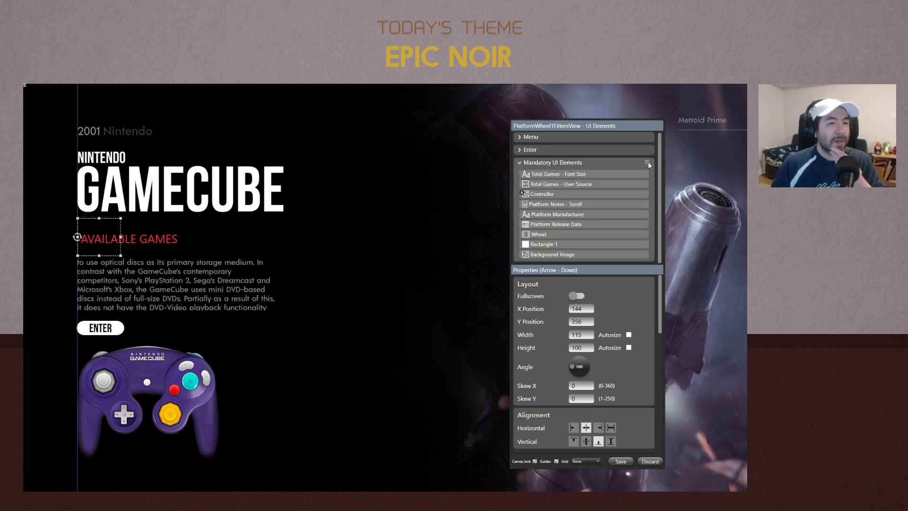
pyautogui.rightClick(573, 163)
pyautogui.click(557, 174)
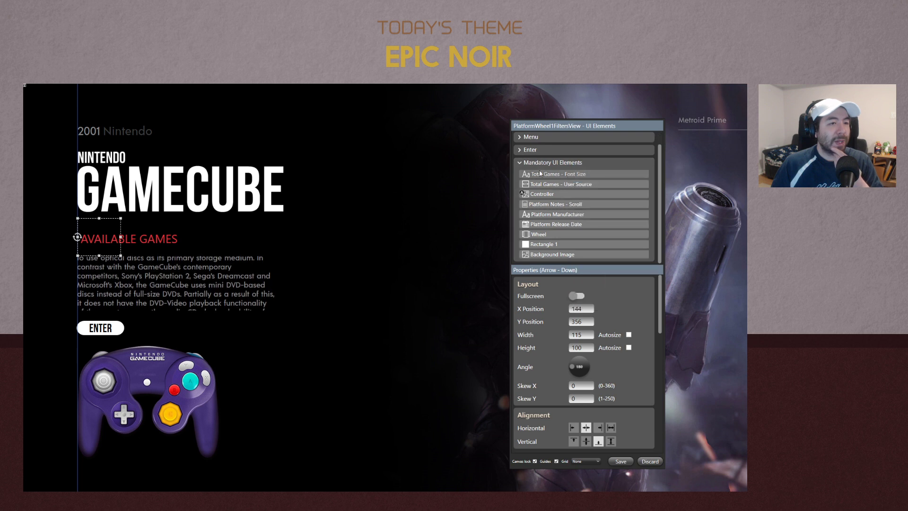
pyautogui.scroll(1, 583, 198)
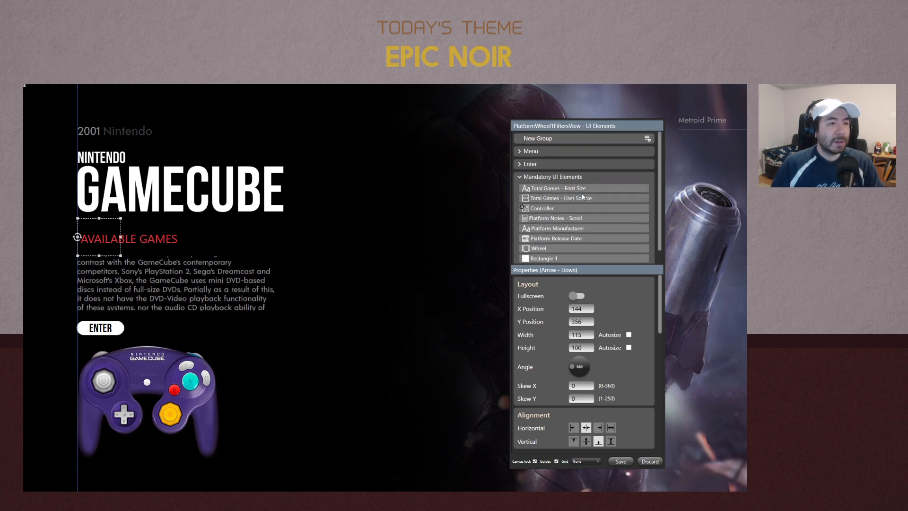
pyautogui.doubleClick(525, 138)
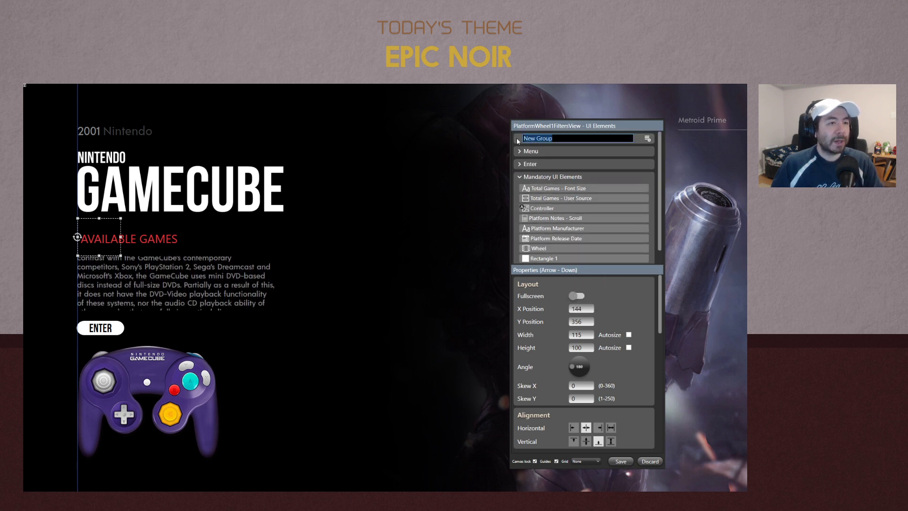
pyautogui.write('E')
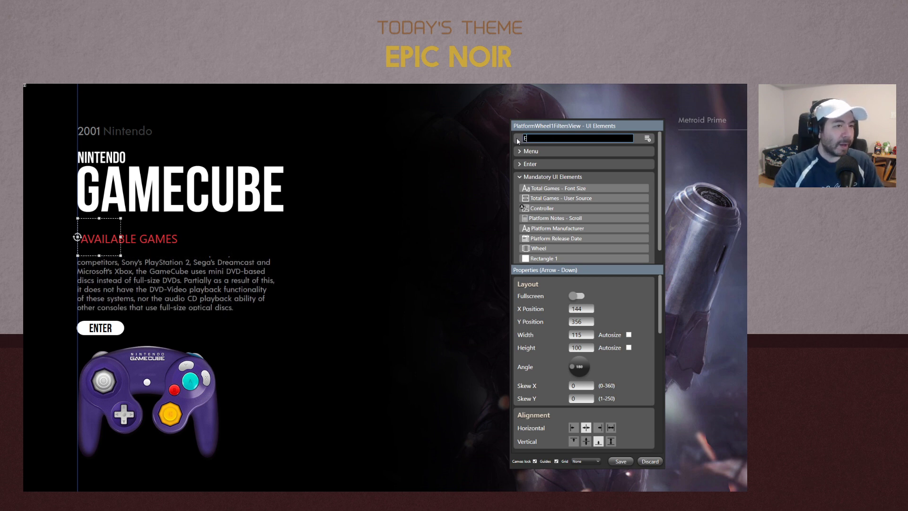
pyautogui.write('lements Below Ti')
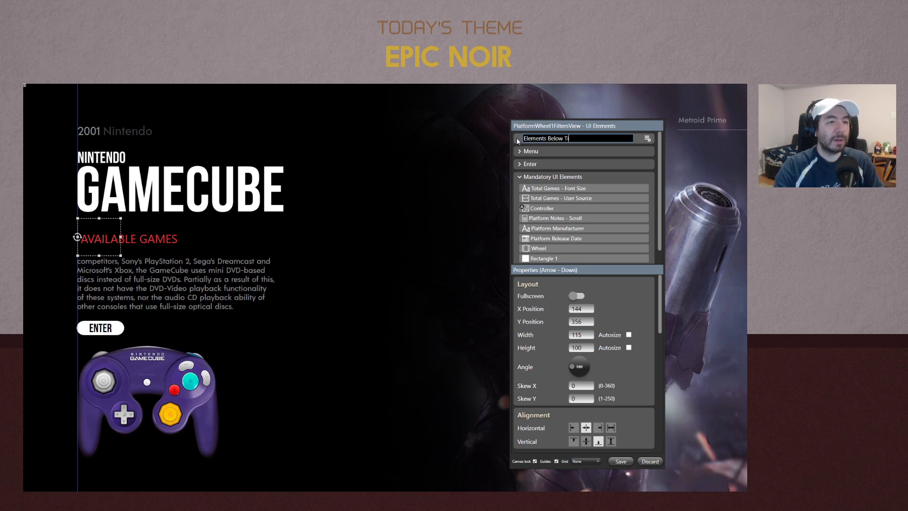
pyautogui.write('tle')
pyautogui.press('Return')
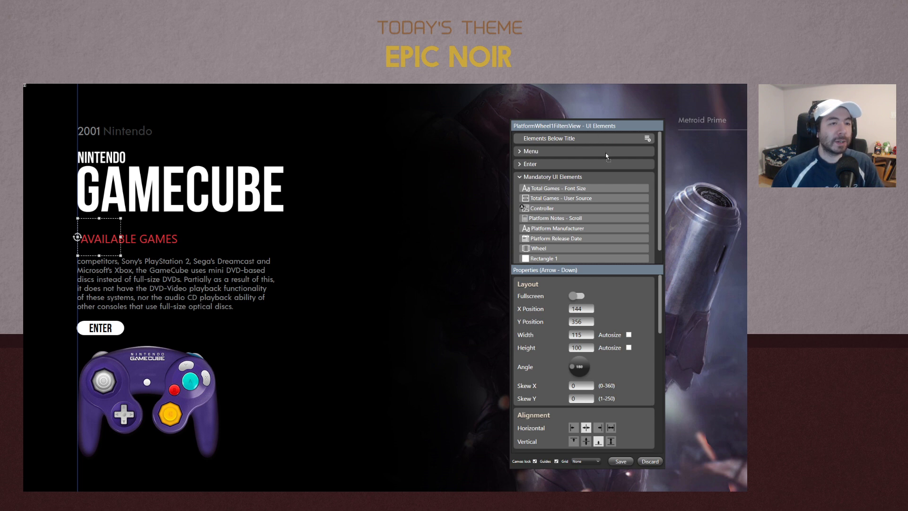
pyautogui.moveTo(606, 154); pyautogui.dragTo(603, 155)
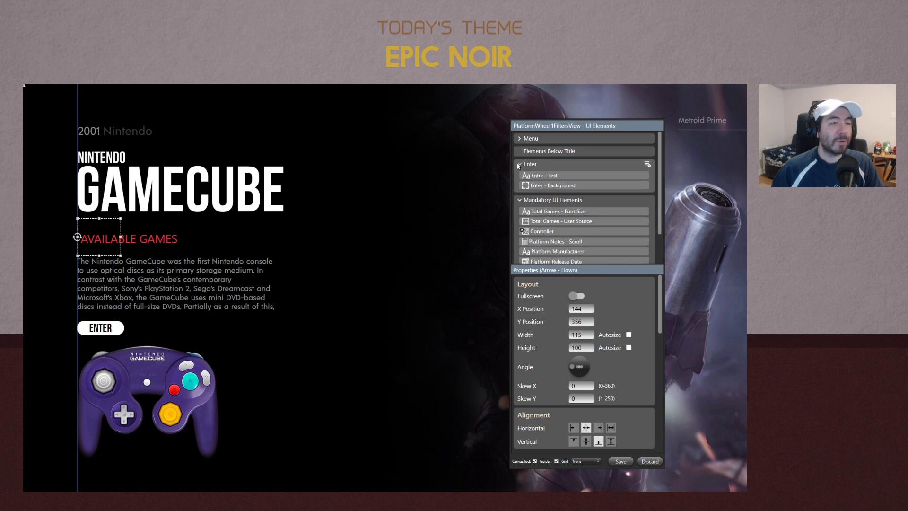
# Rename the Mandatory UI Elements group to Background
pyautogui.scroll(-1, 591, 219)
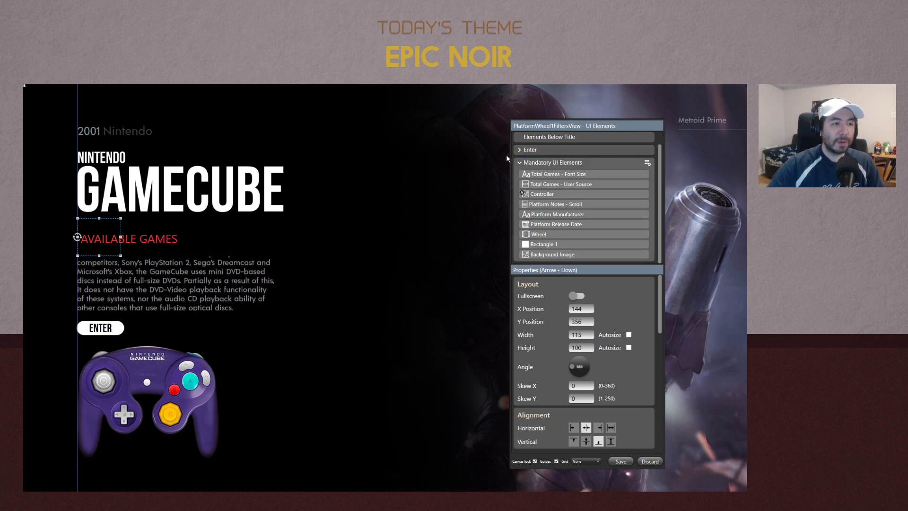
pyautogui.doubleClick(556, 163)
pyautogui.press('BackSpace')
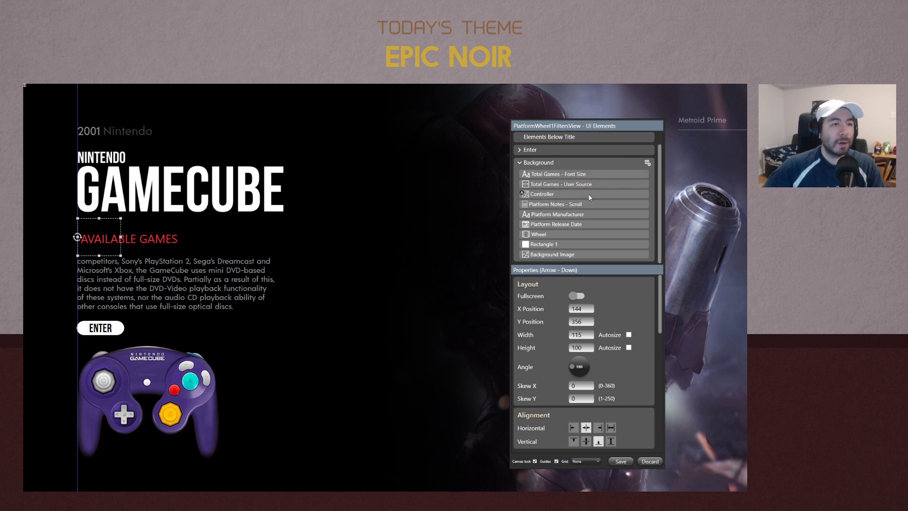
pyautogui.press('Return')
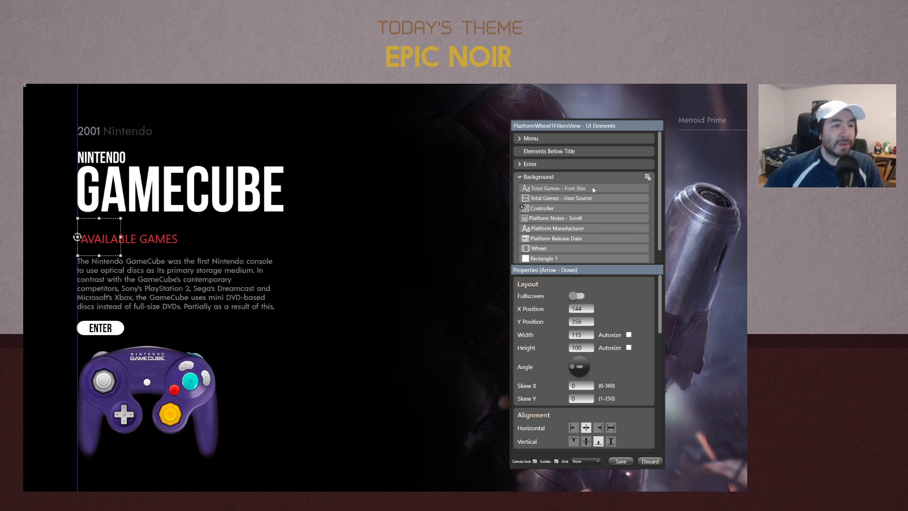
# Move the Total Games - User Source element from the Background group into the Elements Below Title group
pyautogui.click(594, 199)
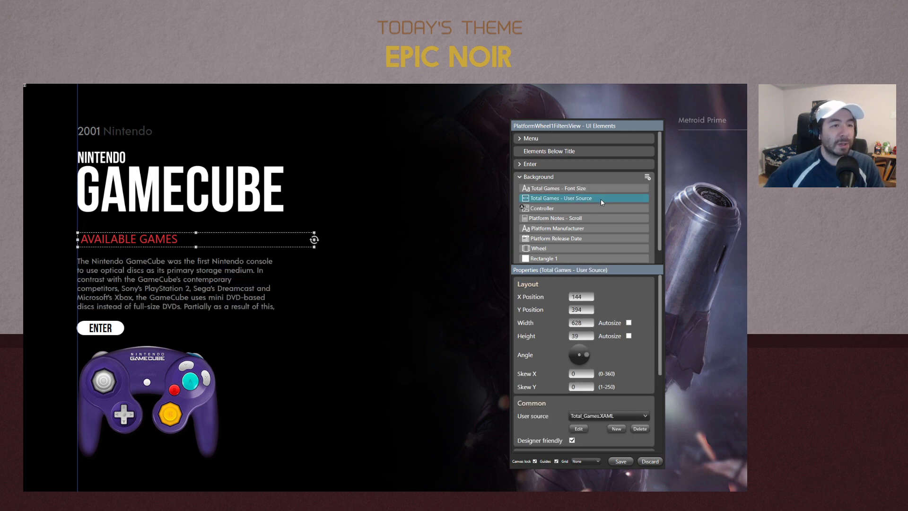
pyautogui.click(520, 164)
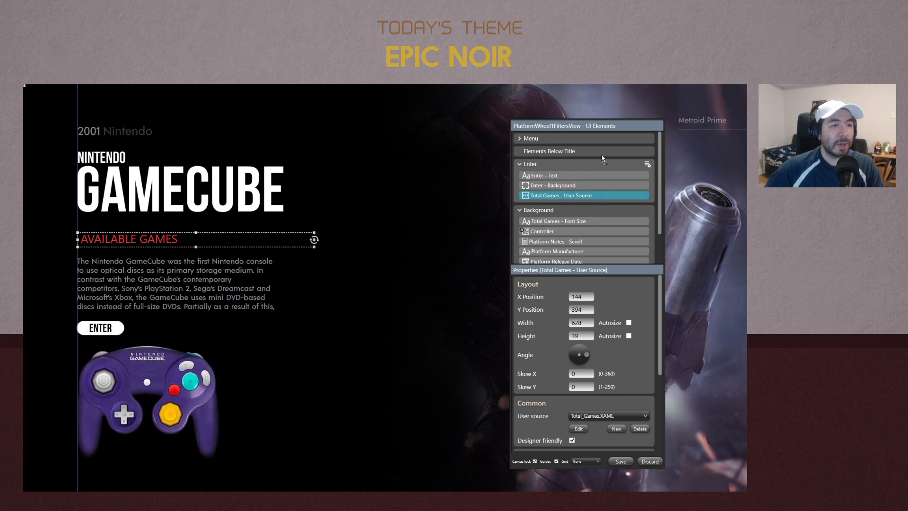
pyautogui.moveTo(605, 162); pyautogui.dragTo(605, 152)
# Move the Platform Notes - Scroll and Controller elements from Background into the Elements Below Title group
pyautogui.scroll(-3, 608, 211)
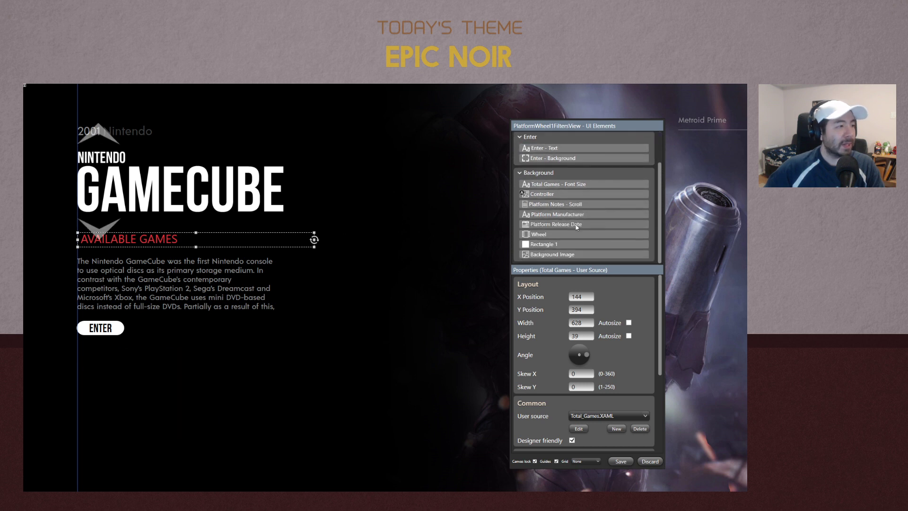
pyautogui.click(128, 277)
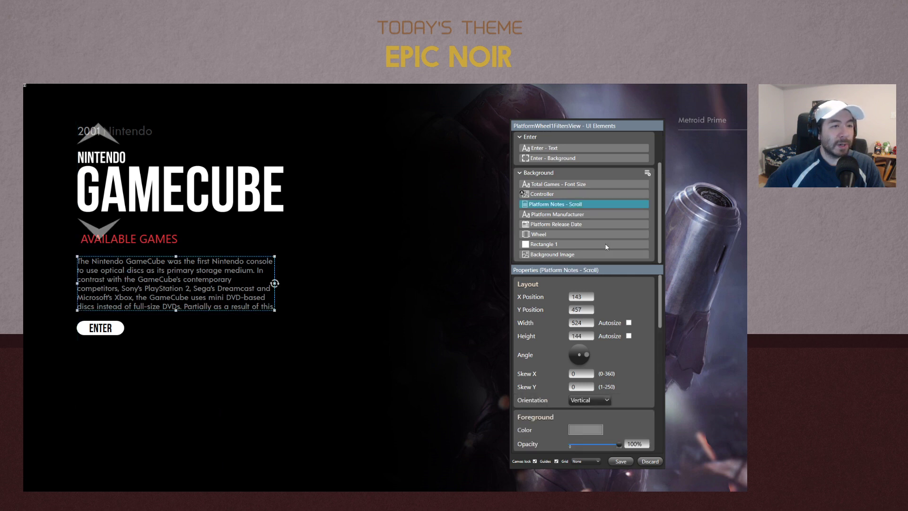
pyautogui.moveTo(600, 203); pyautogui.dragTo(606, 148)
pyautogui.scroll(-3, 610, 213)
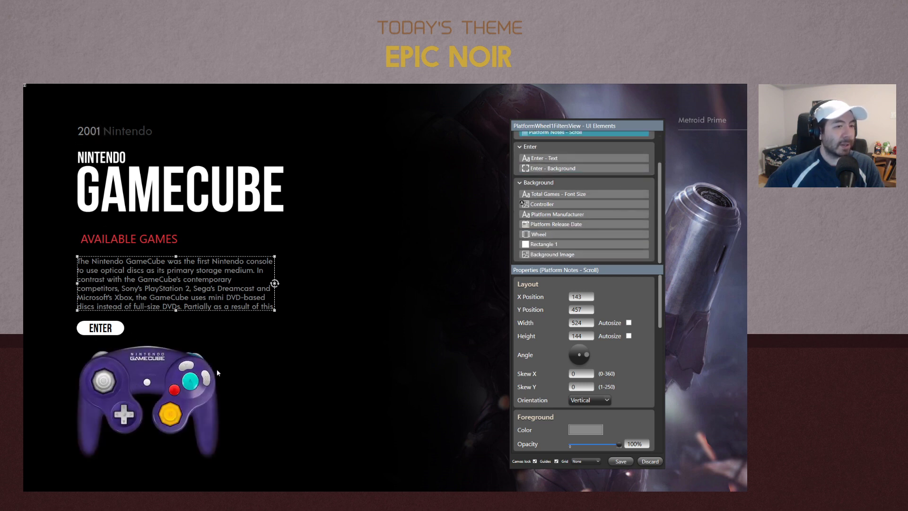
pyautogui.scroll(3, 589, 237)
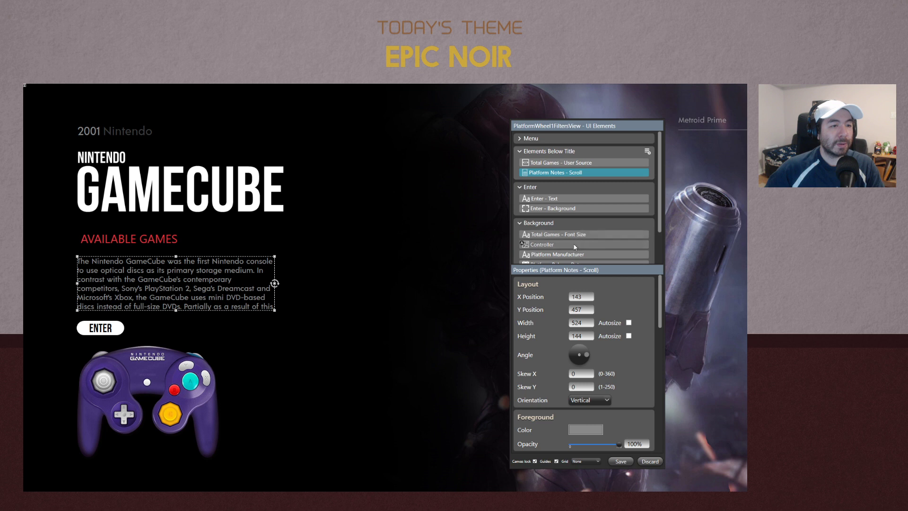
pyautogui.click(578, 244)
pyautogui.moveTo(637, 204); pyautogui.dragTo(601, 151)
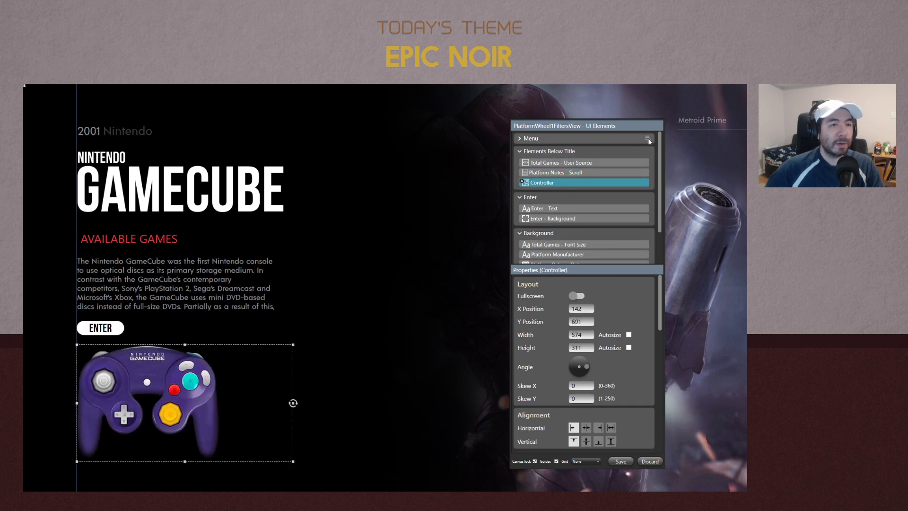
# Add another UI element group and name it Elements Above Title
pyautogui.click(648, 139)
pyautogui.click(618, 145)
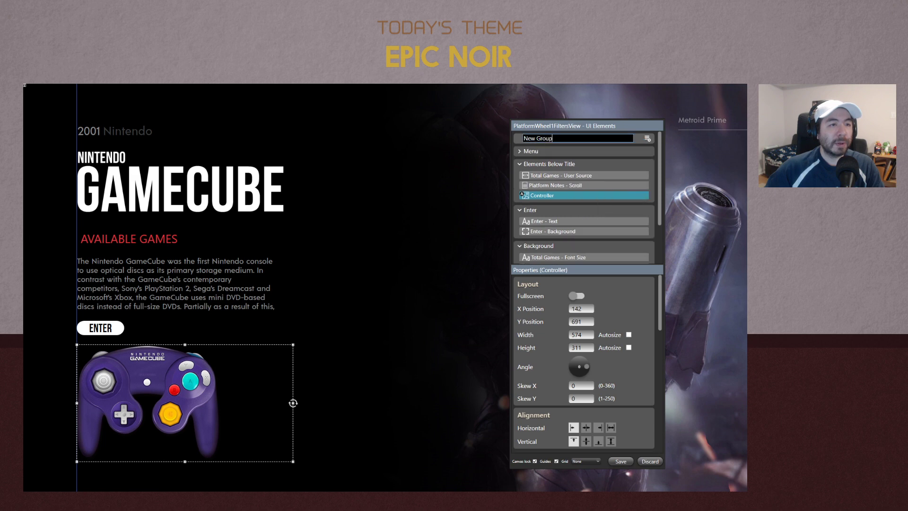
pyautogui.press('Return')
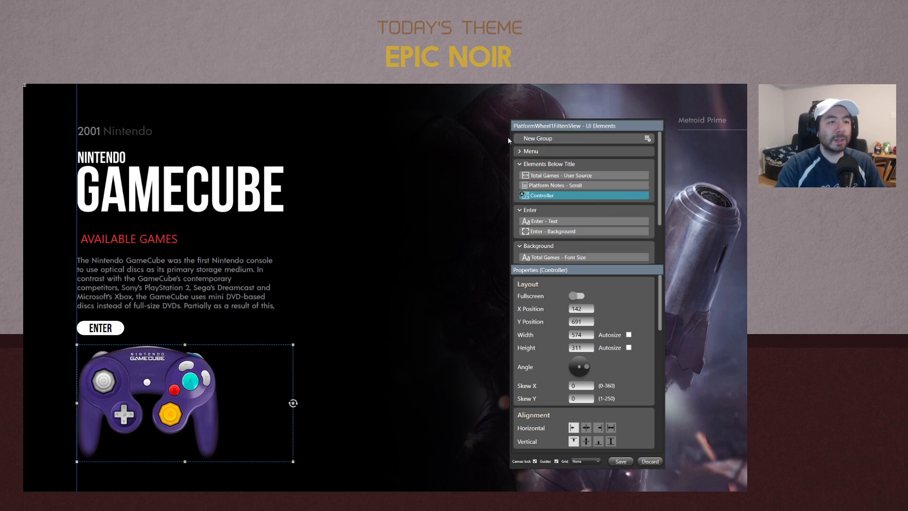
pyautogui.doubleClick(544, 139)
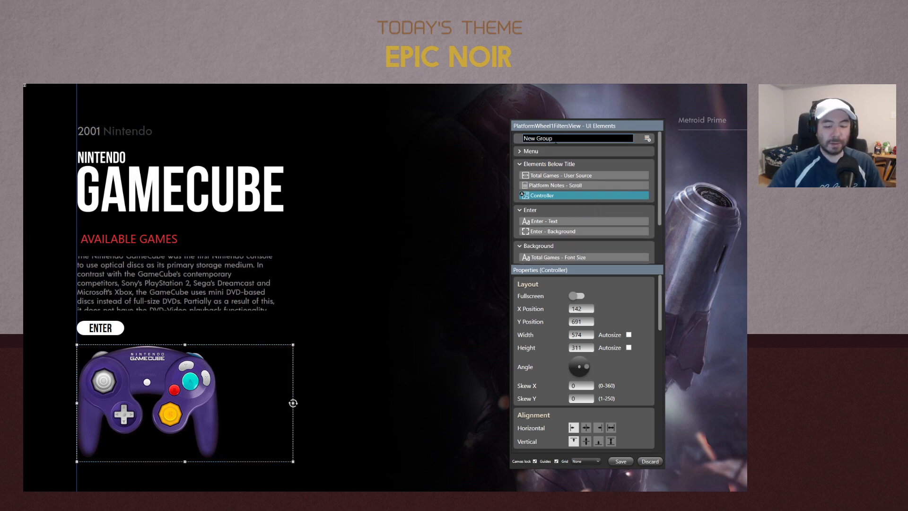
pyautogui.write('Elements ')
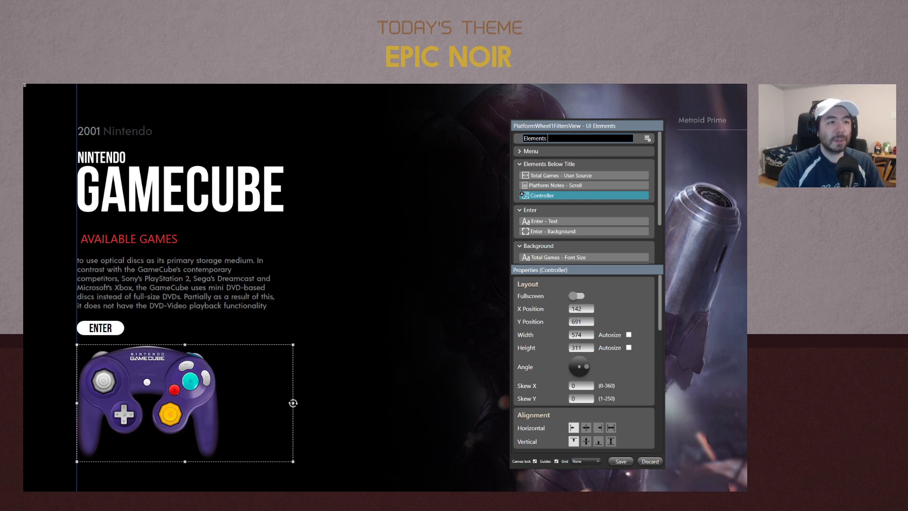
pyautogui.write('Above Title')
pyautogui.press('Return')
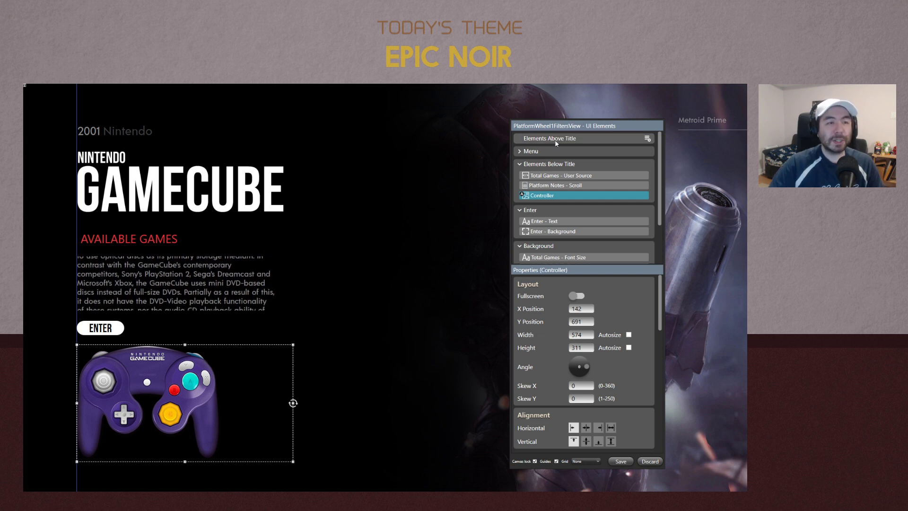
# Move the Platform Release Date and Platform Manufacturer elements from Background into the Elements Above Title group
pyautogui.scroll(-2, 575, 194)
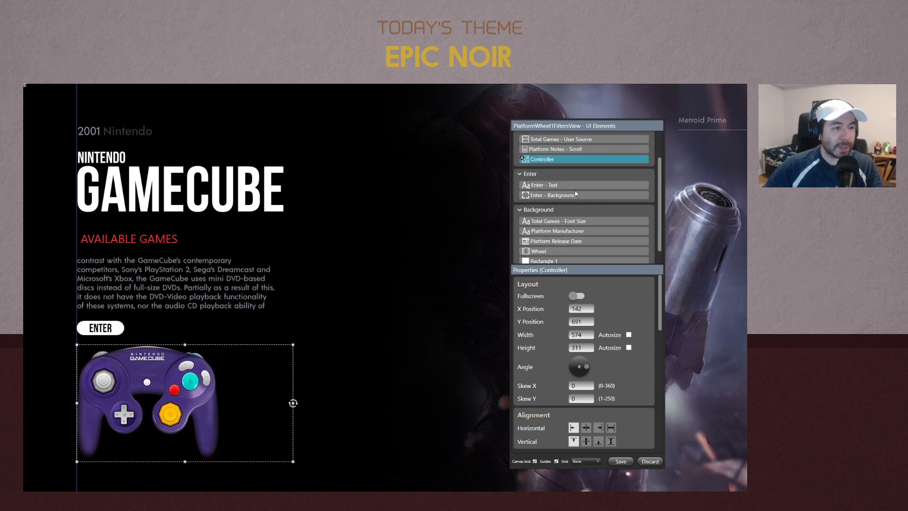
pyautogui.scroll(2, 585, 221)
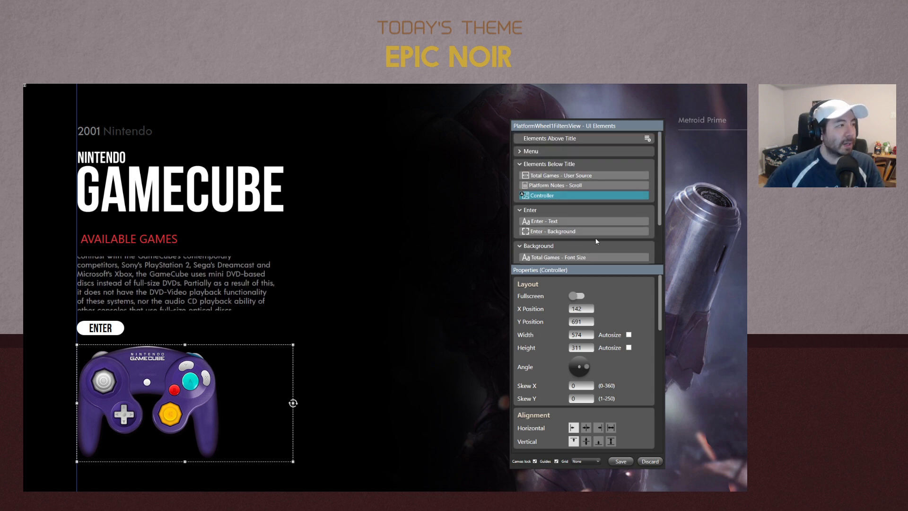
pyautogui.scroll(-2, 597, 234)
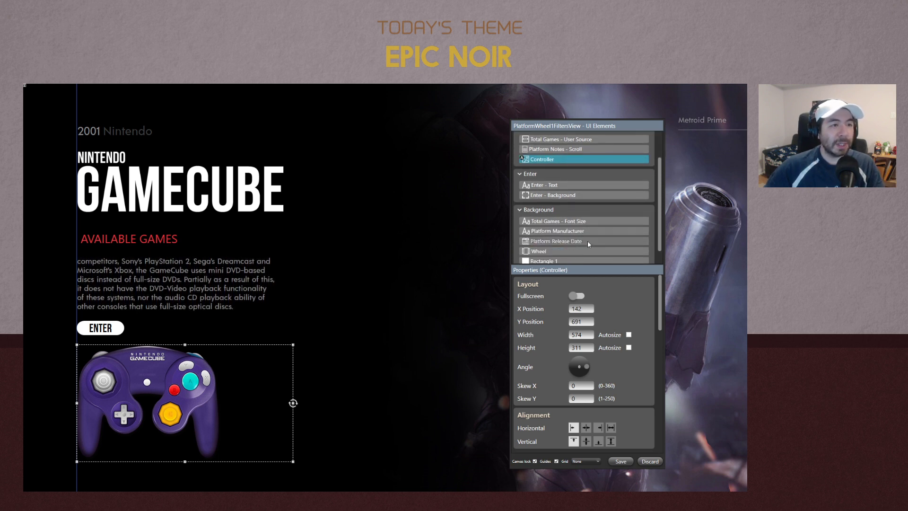
pyautogui.moveTo(587, 241); pyautogui.dragTo(598, 184)
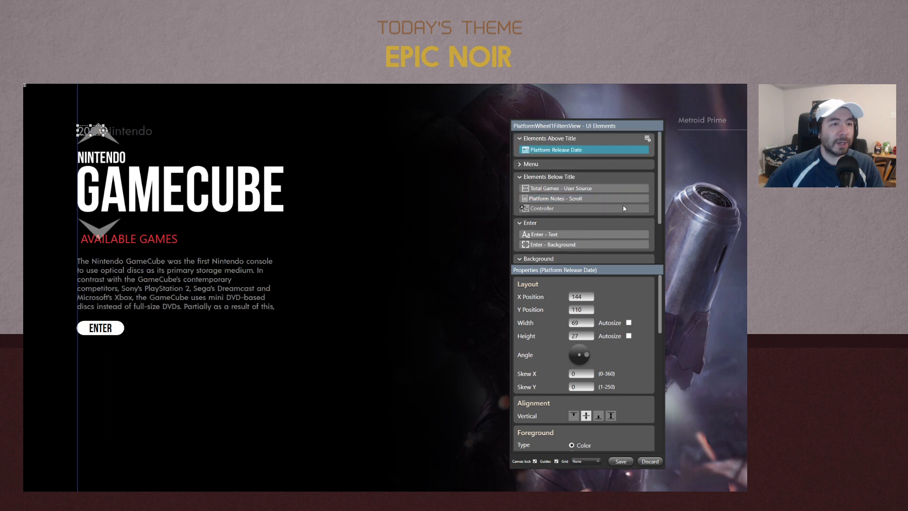
pyautogui.scroll(-2, 621, 208)
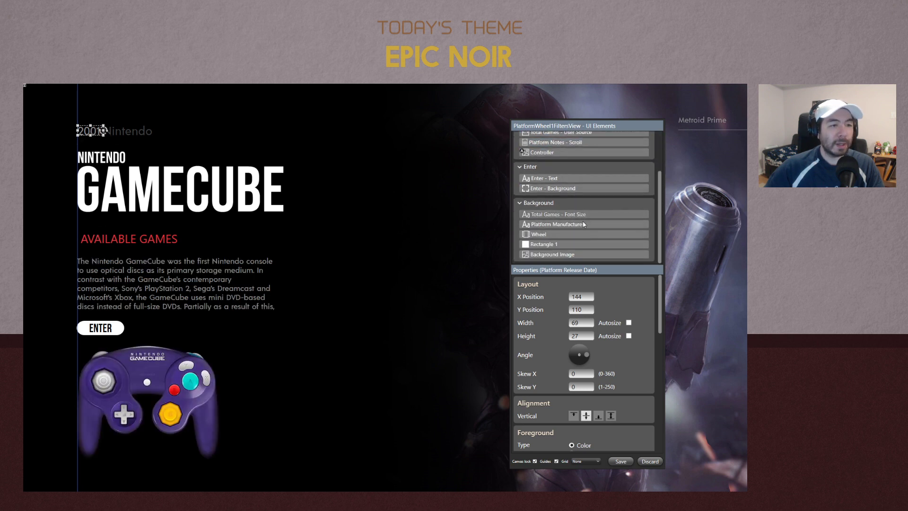
pyautogui.moveTo(597, 225); pyautogui.dragTo(615, 198)
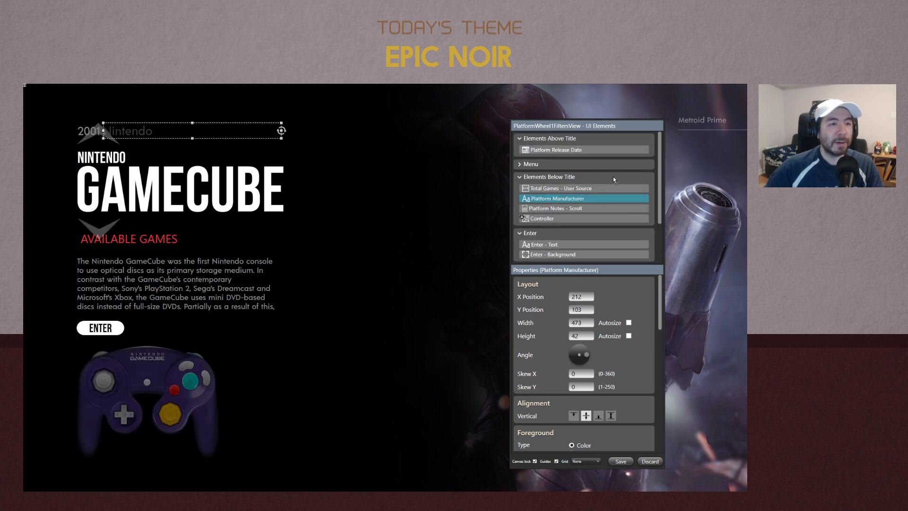
pyautogui.scroll(-3, 611, 154)
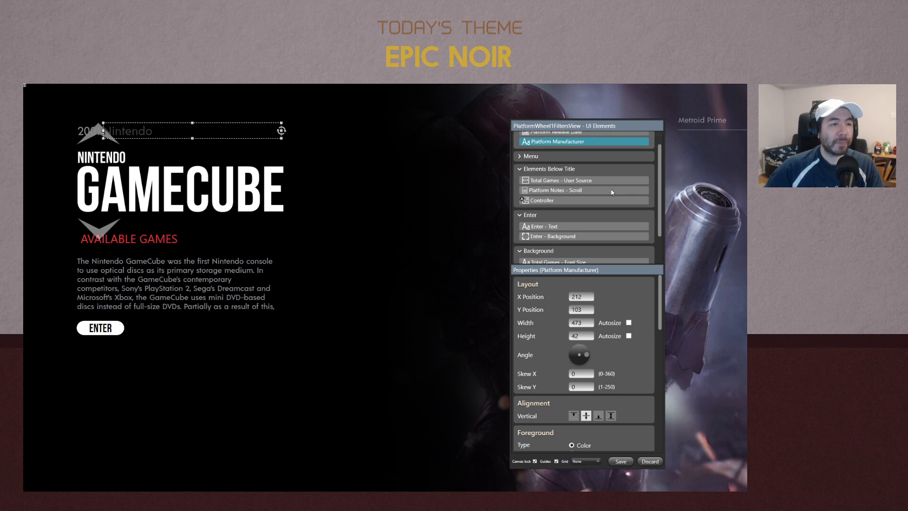
pyautogui.scroll(3, 610, 195)
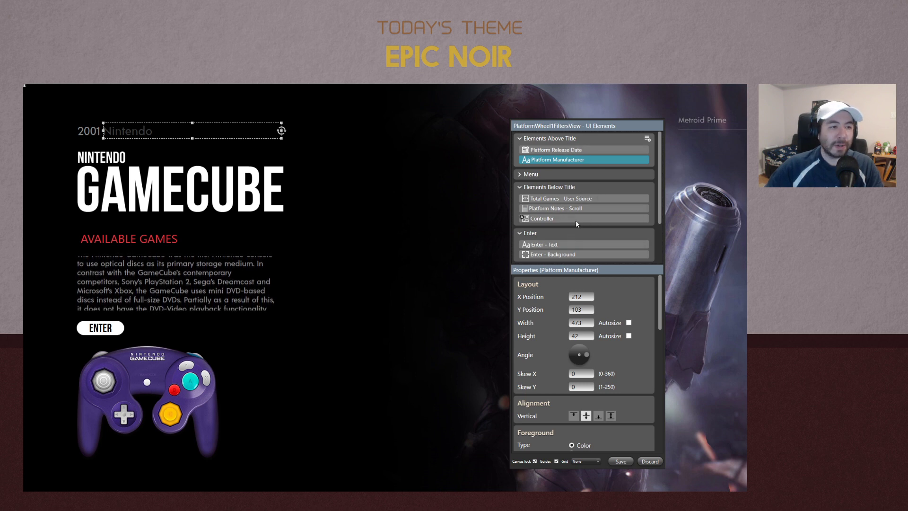
# Copy the Controller element and paste its Animate properties onto Platform Notes - Scroll and Total Games - User Source
pyautogui.rightClick(540, 218)
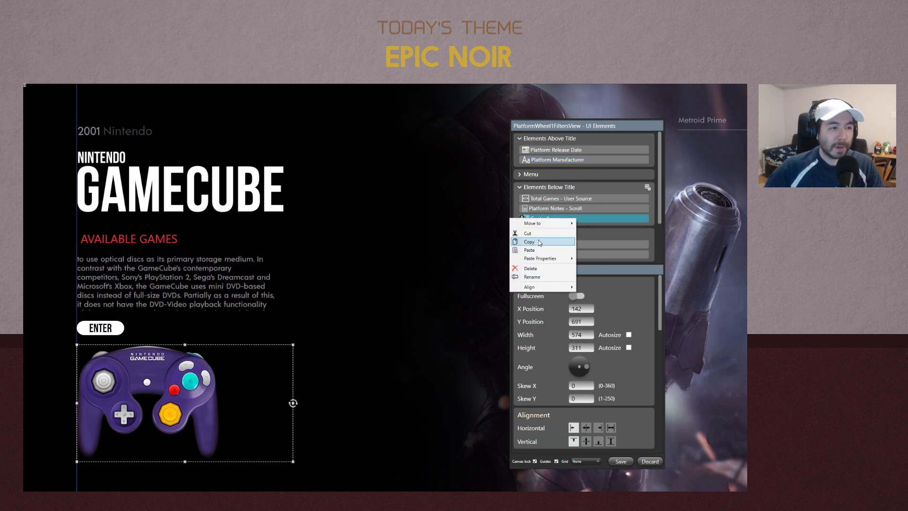
pyautogui.click(546, 244)
pyautogui.rightClick(595, 211)
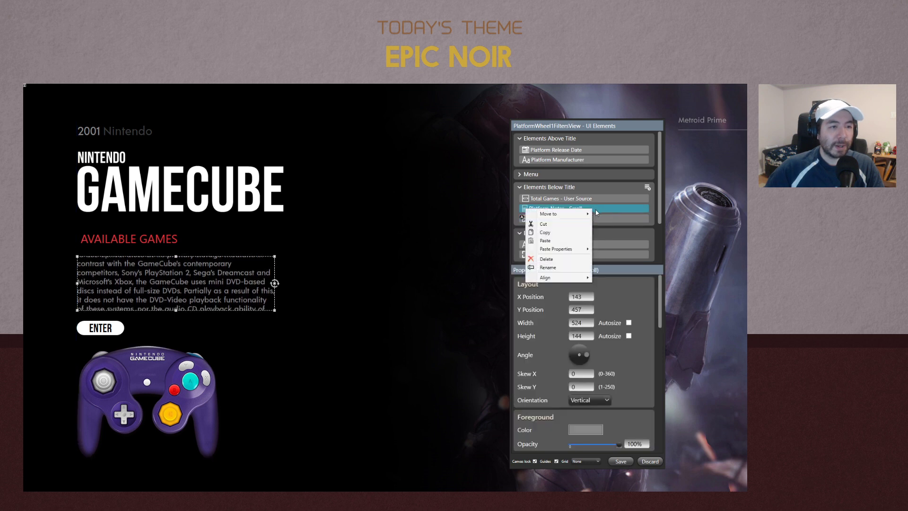
pyautogui.moveTo(553, 248)
pyautogui.click(505, 251)
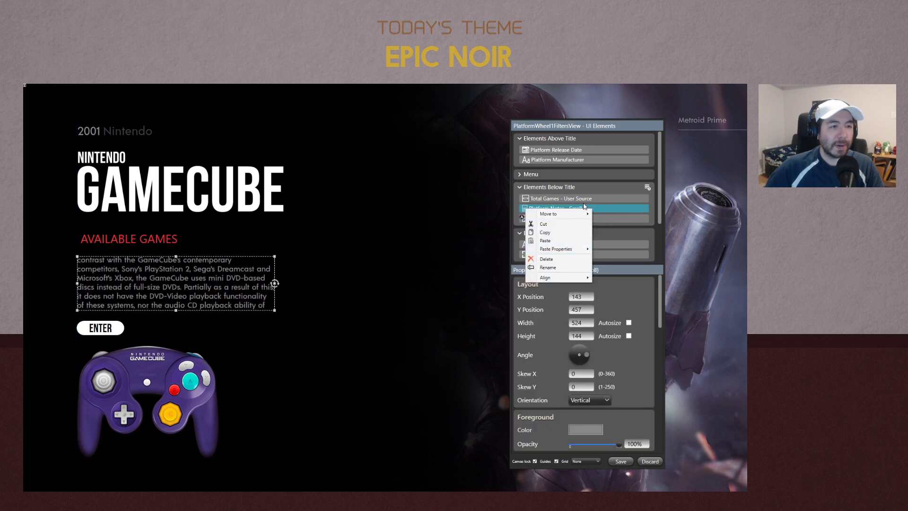
pyautogui.rightClick(597, 197)
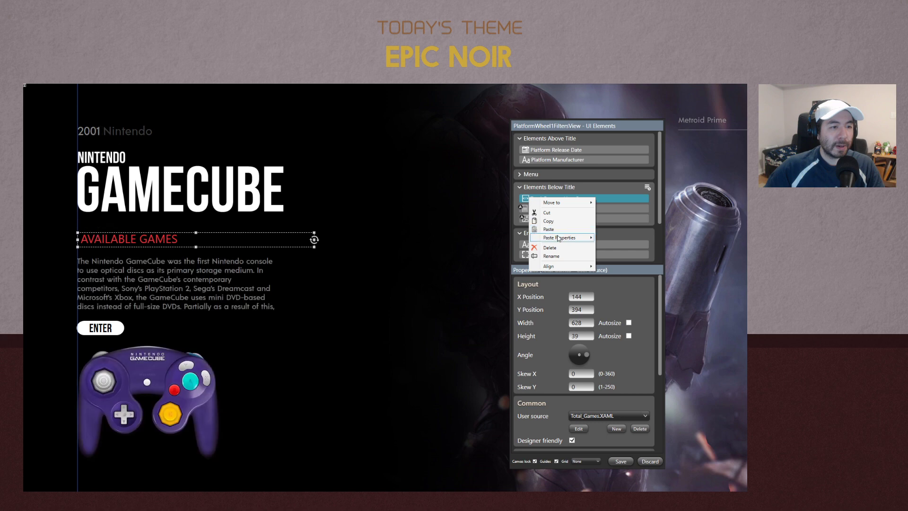
pyautogui.moveTo(558, 238)
pyautogui.click(507, 239)
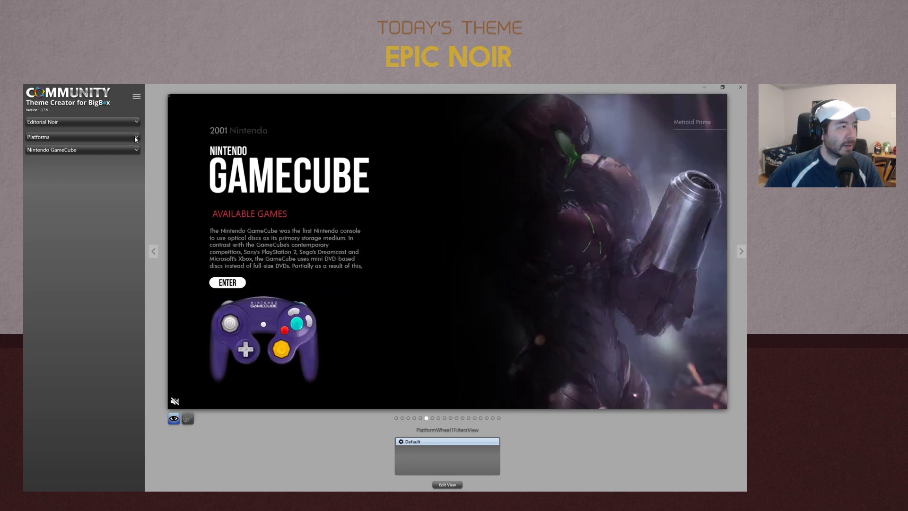
# Reopen the PlatformWheel1FiltersView of the Platforms section for editing
pyautogui.click(84, 150)
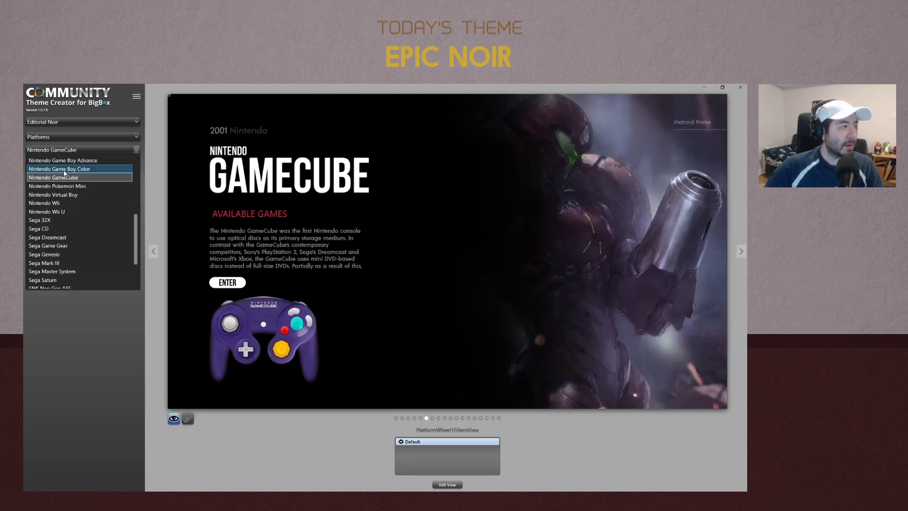
pyautogui.click(454, 482)
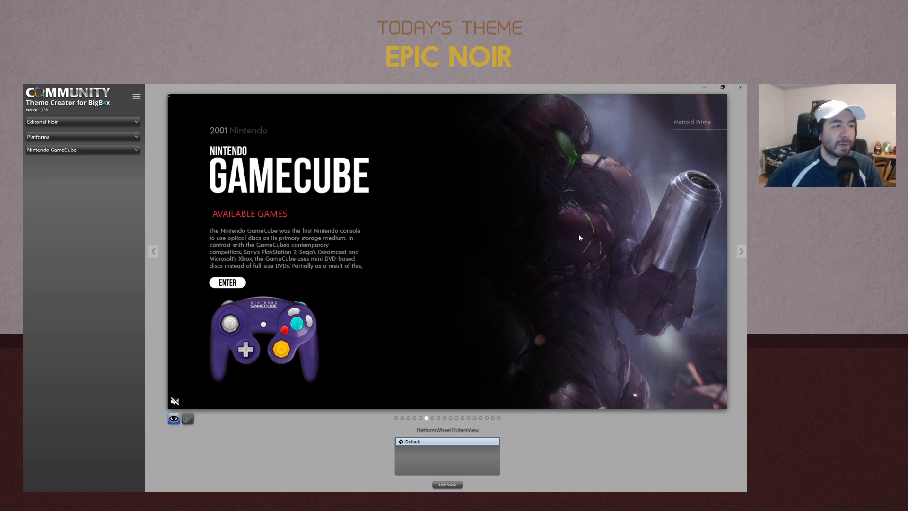
pyautogui.click(445, 485)
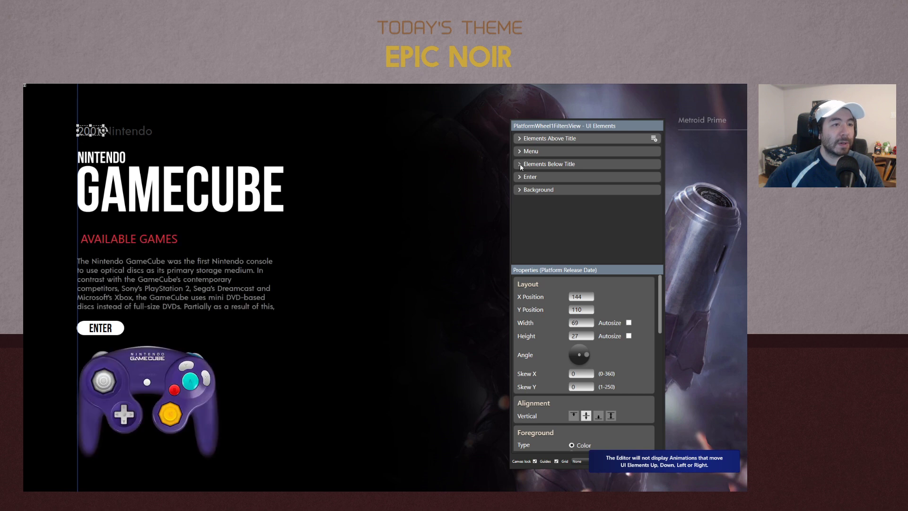
# Place the start location of the first Move Up or Down animation of Platform Notes - Scroll slightly above the notes text, at 434
pyautogui.click(520, 164)
pyautogui.click(566, 185)
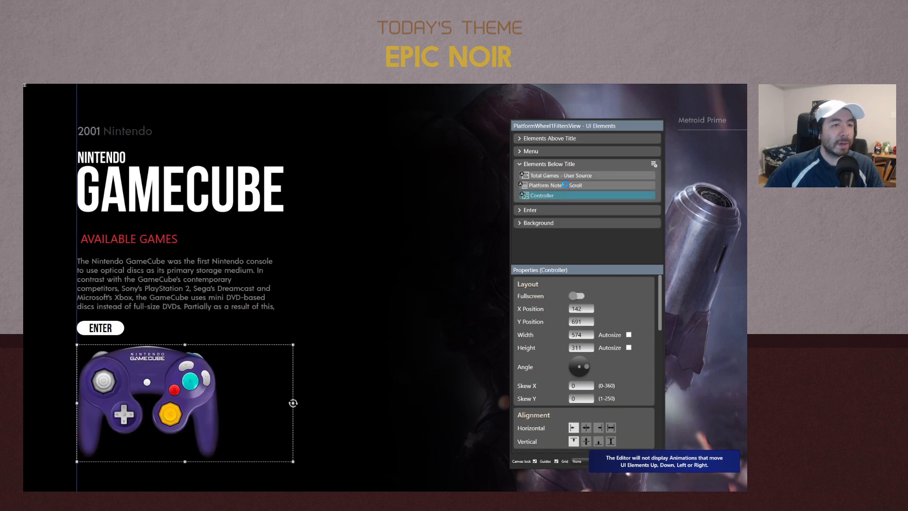
pyautogui.scroll(-5, 637, 366)
pyautogui.scroll(-5, 637, 370)
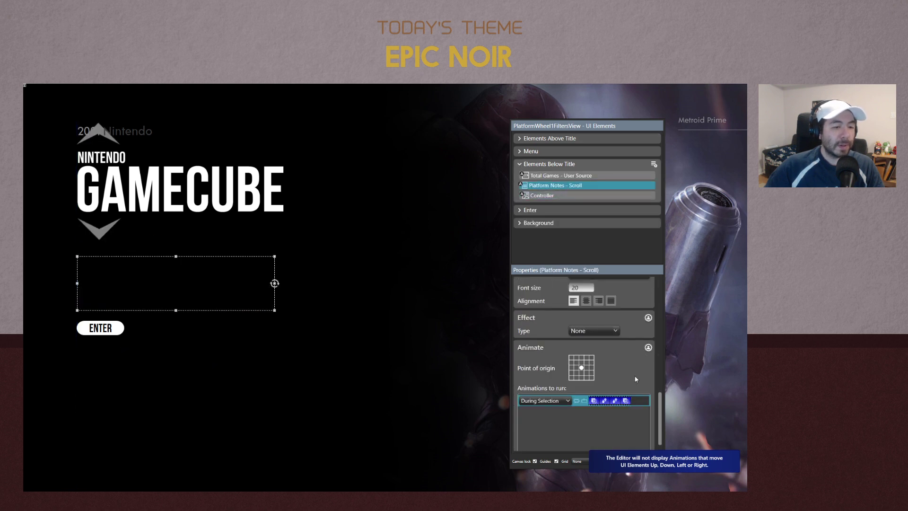
pyautogui.scroll(-1, 632, 402)
pyautogui.click(641, 391)
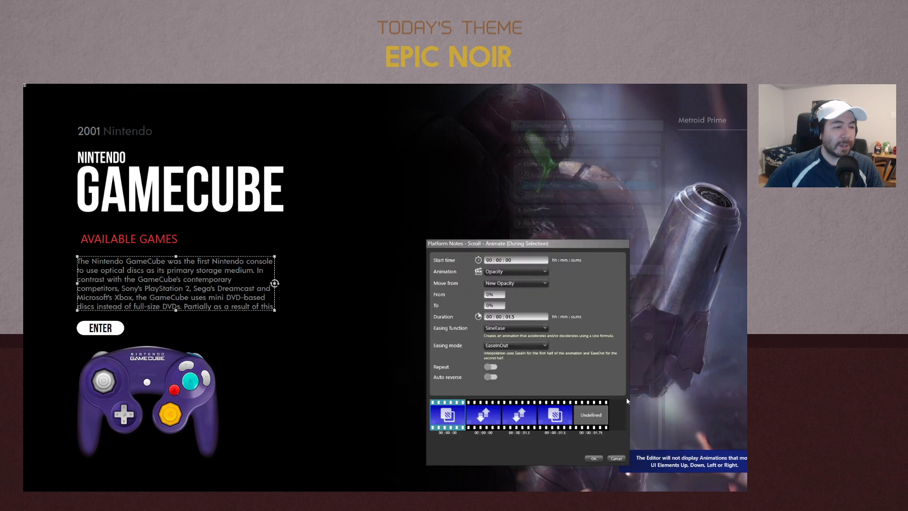
pyautogui.click(484, 415)
pyautogui.click(517, 295)
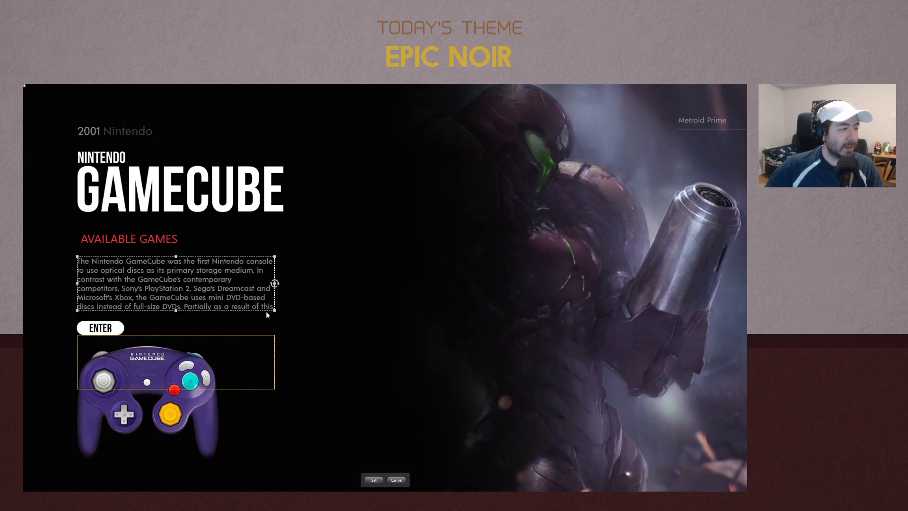
pyautogui.moveTo(196, 360); pyautogui.dragTo(205, 269)
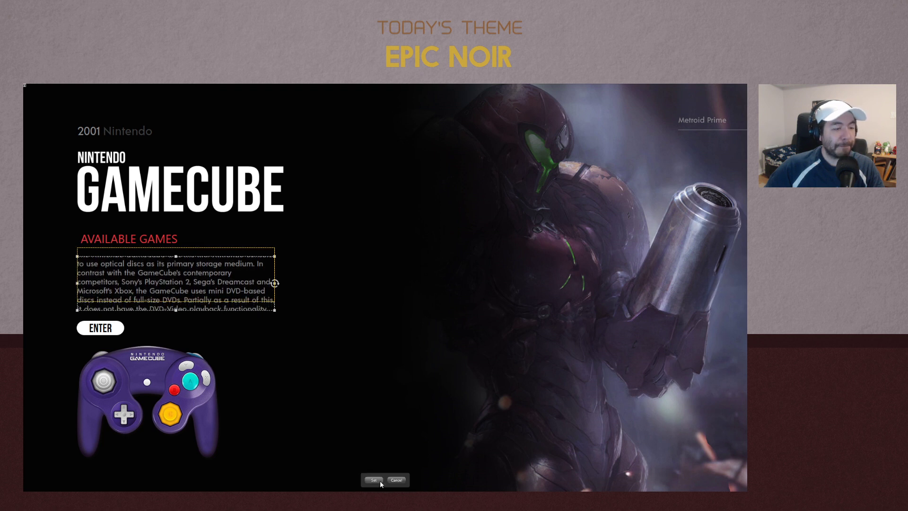
pyautogui.click(376, 479)
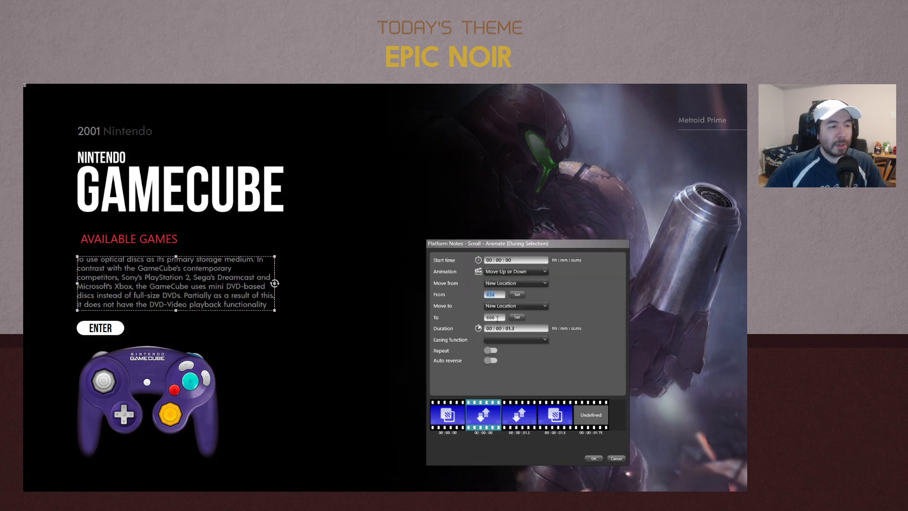
# Set the end location of the same Platform Notes - Scroll move to 434 and accept the animation changes
pyautogui.write('434')
pyautogui.click(520, 416)
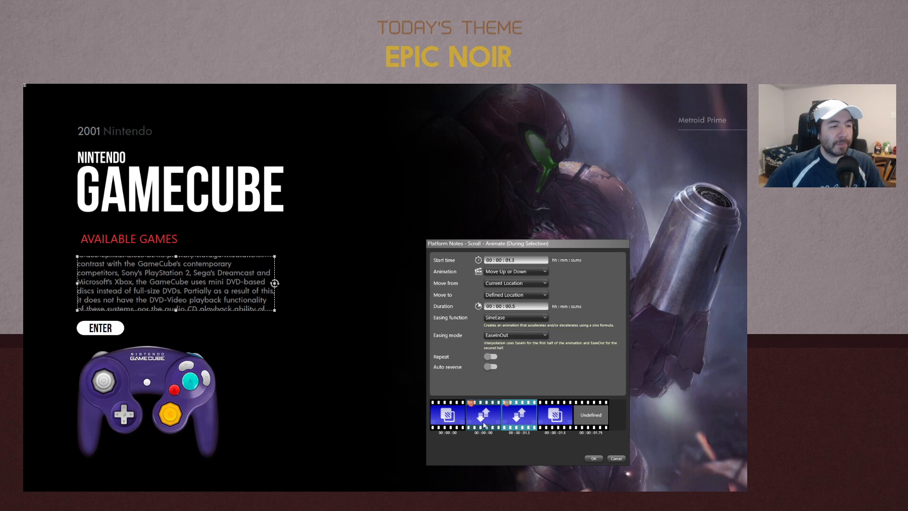
pyautogui.click(485, 417)
pyautogui.click(594, 458)
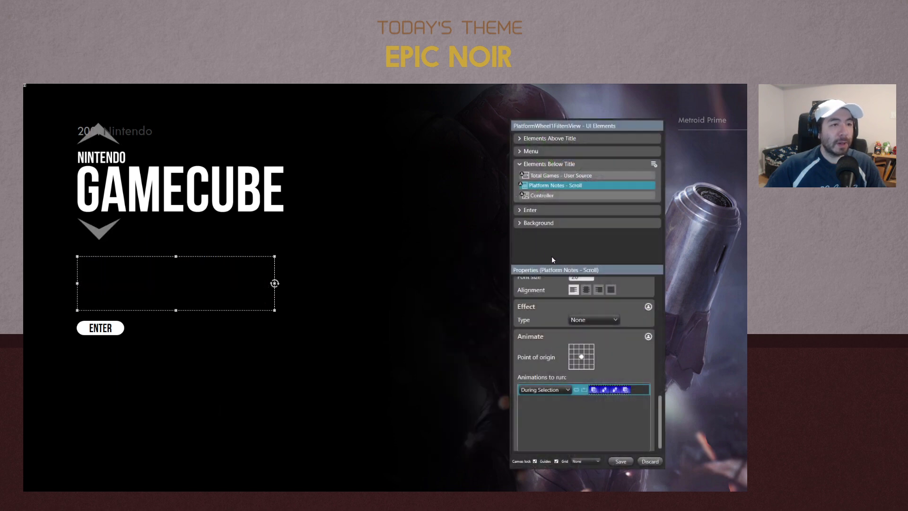
# Set both the start and end locations of the first Move Up or Down animation of Total Games - User Source to 376
pyautogui.click(580, 178)
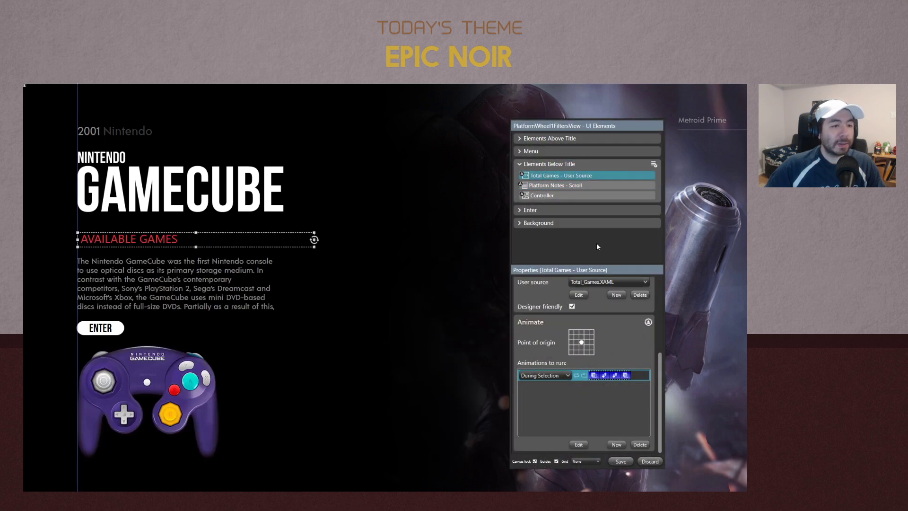
pyautogui.doubleClick(632, 376)
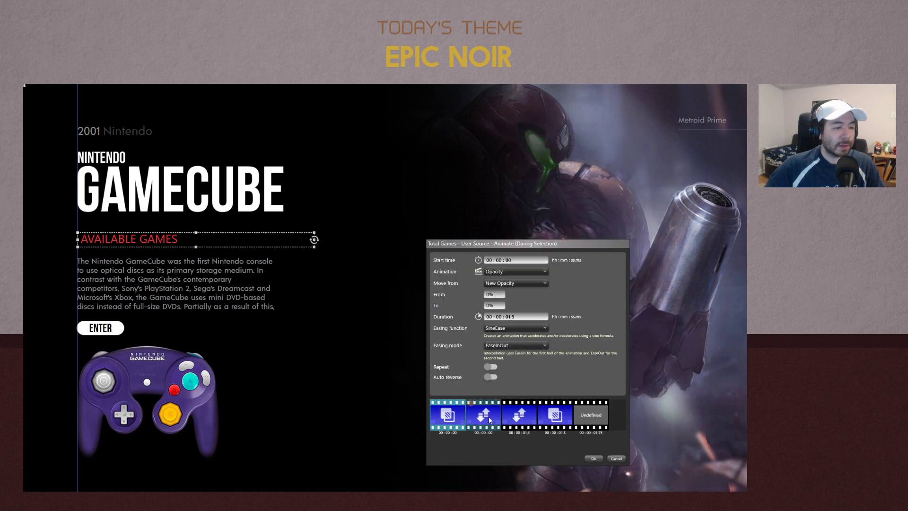
pyautogui.click(518, 295)
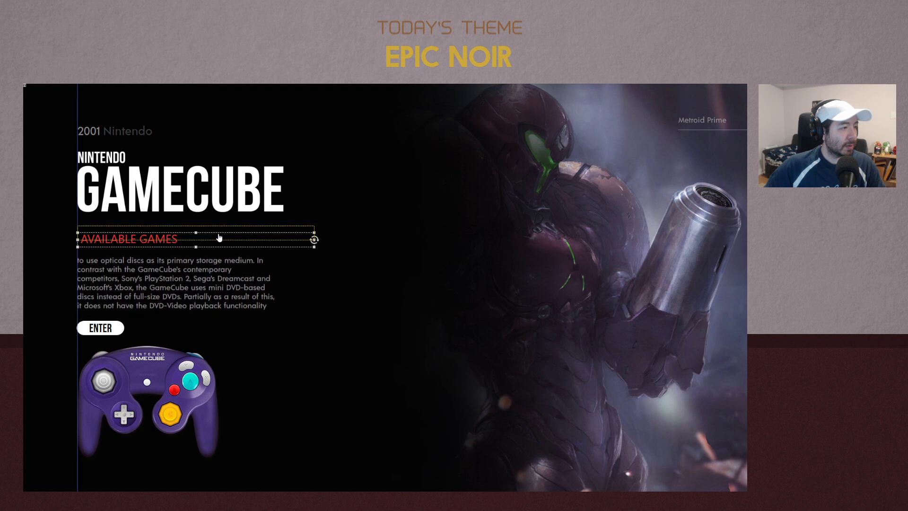
pyautogui.moveTo(219, 238); pyautogui.dragTo(219, 237)
pyautogui.click(379, 480)
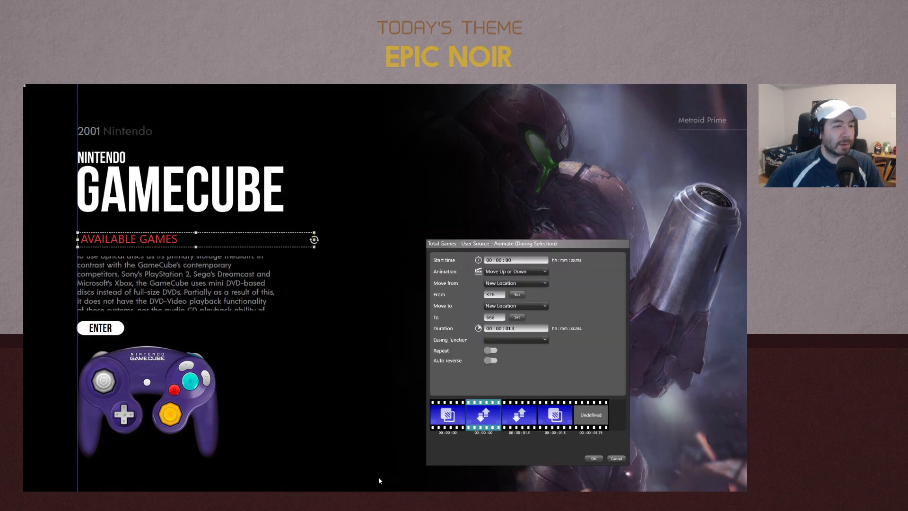
pyautogui.hotkey('ctrl', 'c')
pyautogui.moveTo(498, 295); pyautogui.dragTo(467, 314)
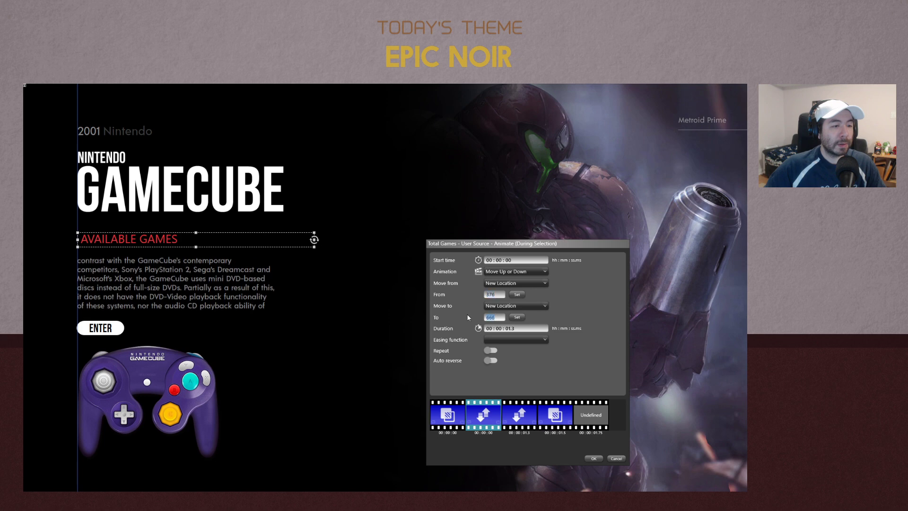
pyautogui.hotkey('ctrl', 'v')
pyautogui.click(593, 458)
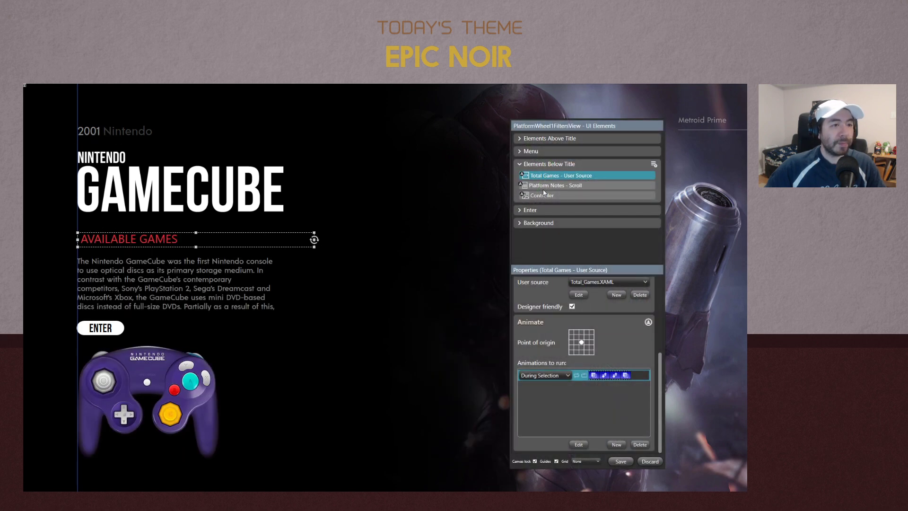
# Paste the Controller's Animate properties onto the Enter - Text element in the Enter group
pyautogui.click(520, 210)
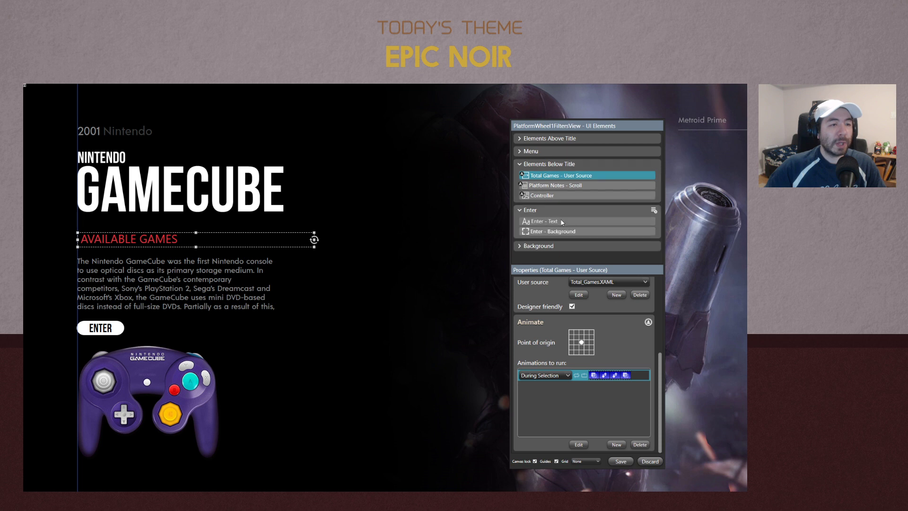
pyautogui.rightClick(586, 224)
pyautogui.moveTo(519, 260)
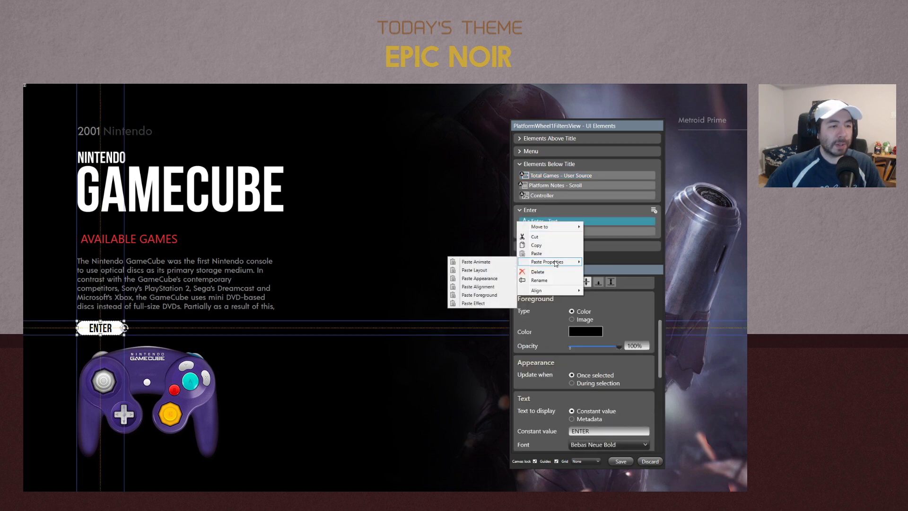
pyautogui.click(494, 262)
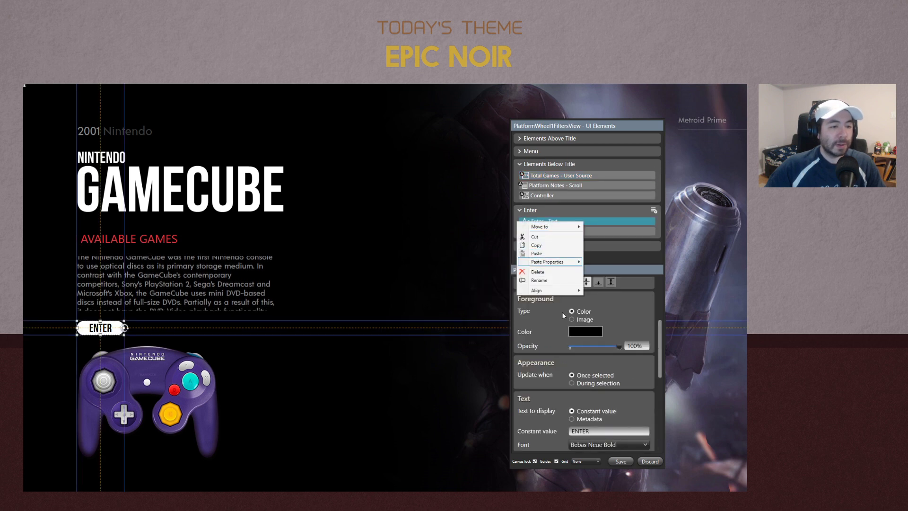
# Set the start and end locations of the first Move Up or Down animation of Enter - Text to 611, slightly above the label
pyautogui.scroll(-5, 661, 338)
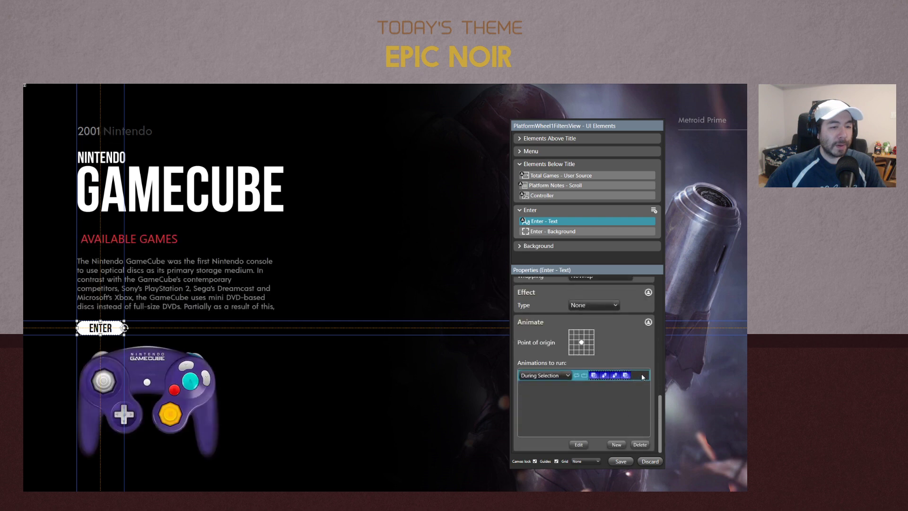
pyautogui.doubleClick(632, 376)
pyautogui.click(496, 406)
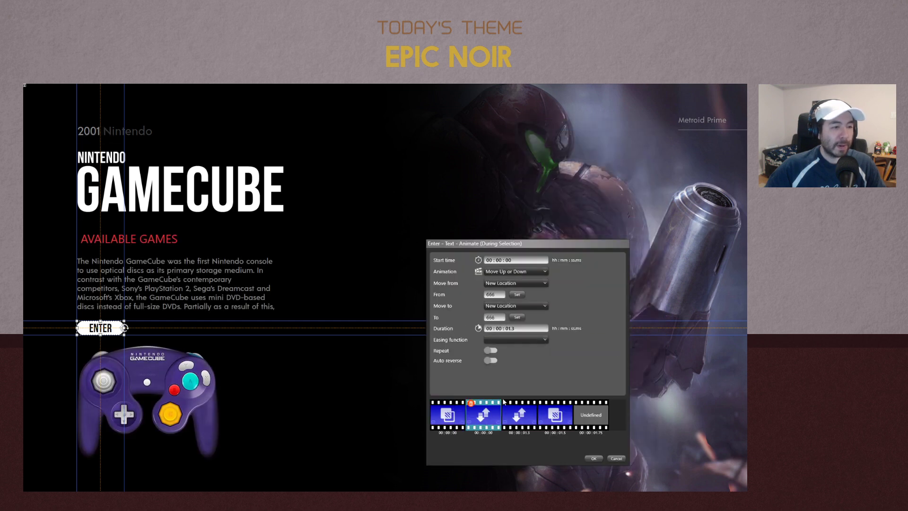
pyautogui.click(517, 295)
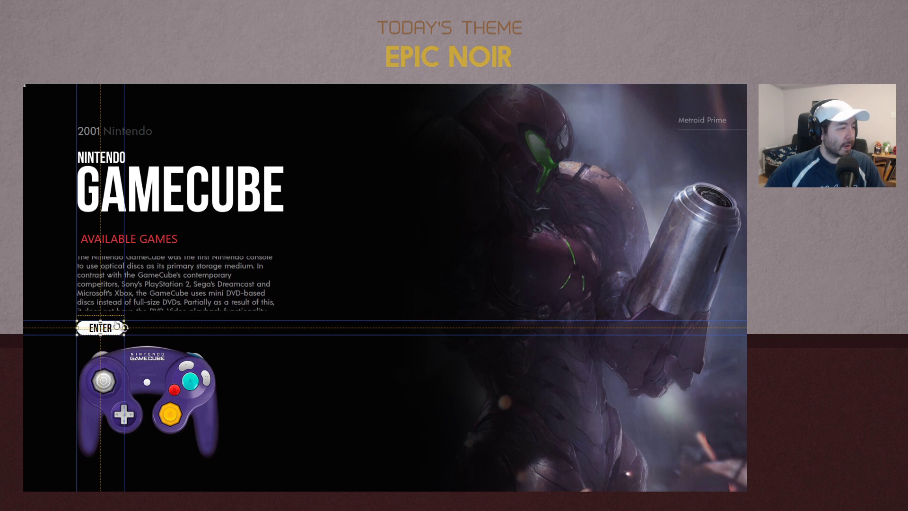
pyautogui.moveTo(115, 323); pyautogui.dragTo(116, 322)
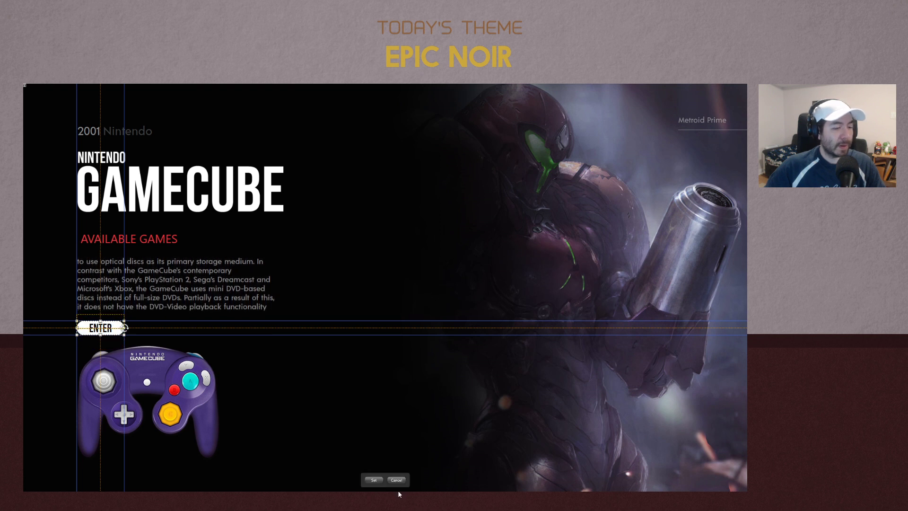
pyautogui.click(373, 480)
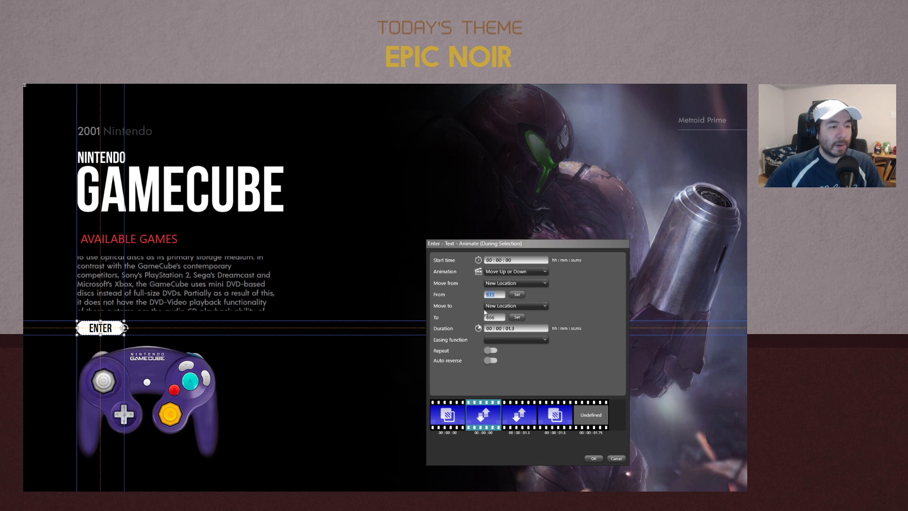
pyautogui.click(590, 458)
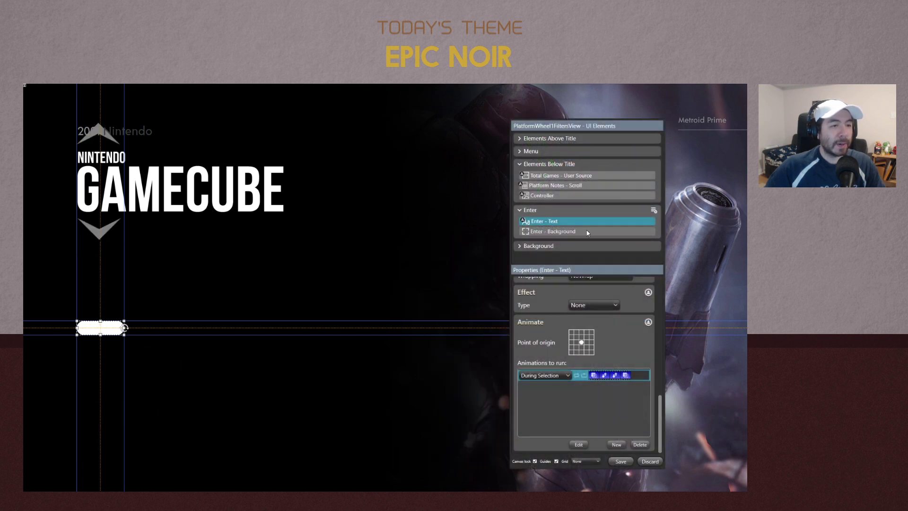
# Paste the Animate properties onto Enter - Background and set its first Move Up or Down animation's start and end locations to 611
pyautogui.rightClick(586, 232)
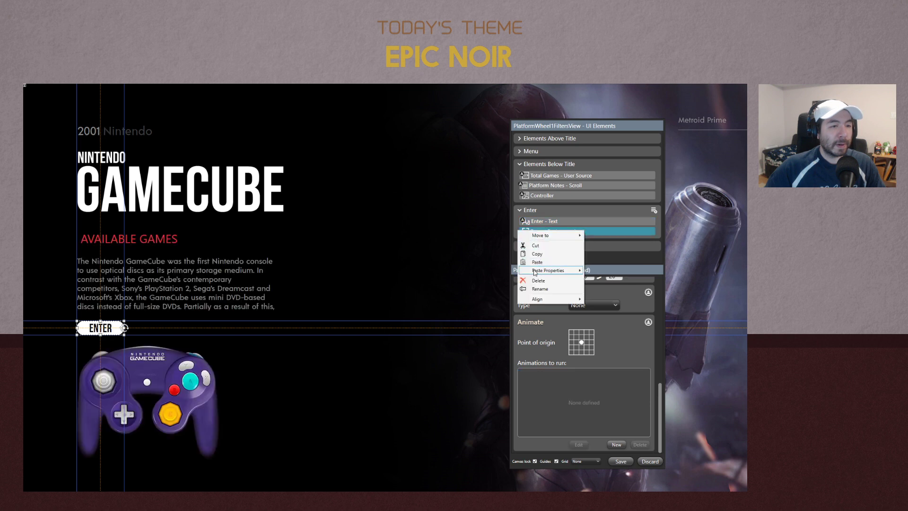
pyautogui.moveTo(549, 271)
pyautogui.click(500, 271)
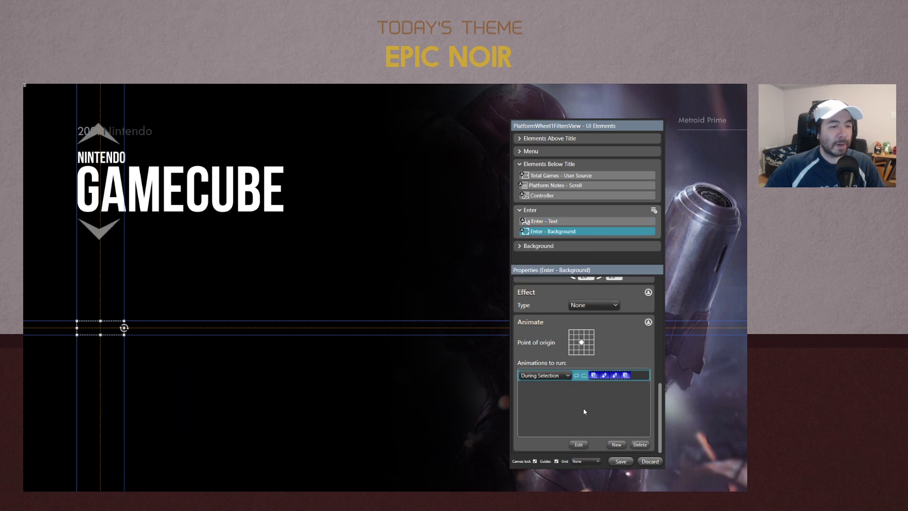
pyautogui.doubleClick(635, 377)
pyautogui.click(484, 415)
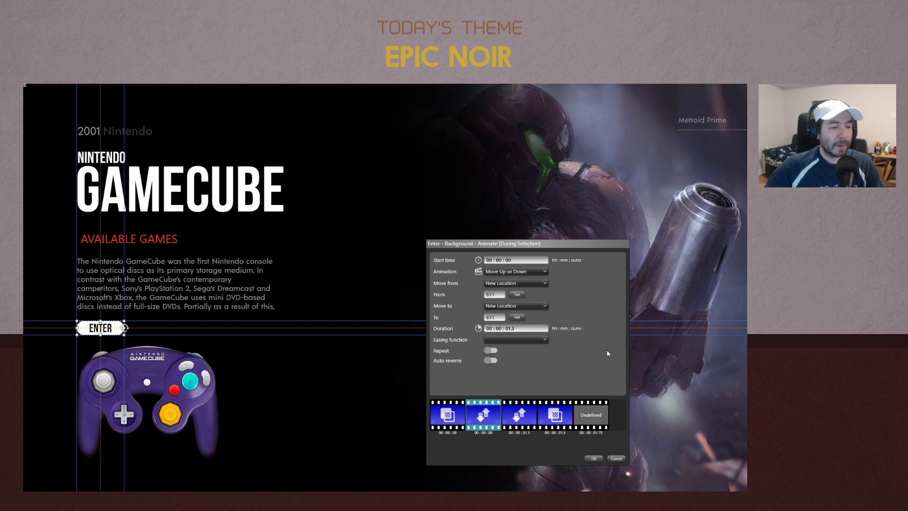
pyautogui.click(594, 458)
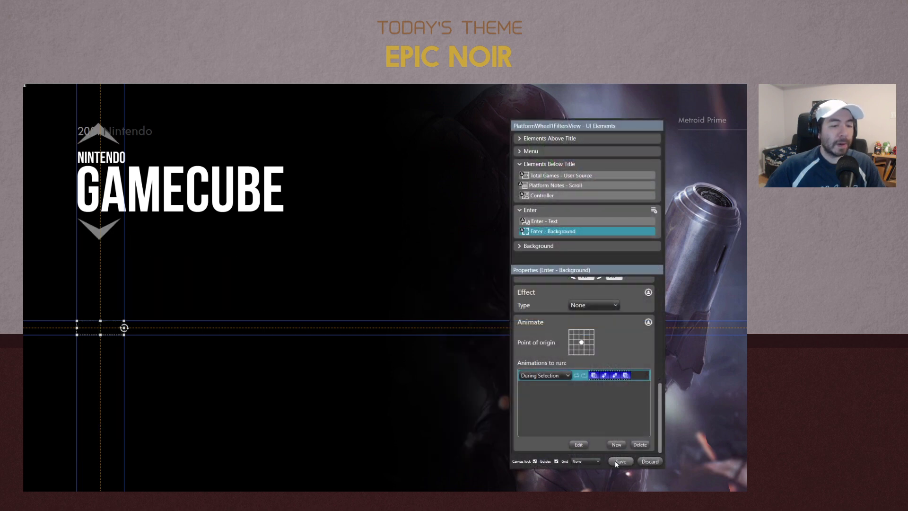
# Save the platform wheel view and preview it with Nintendo Wii U and Sega Genesis
pyautogui.click(616, 462)
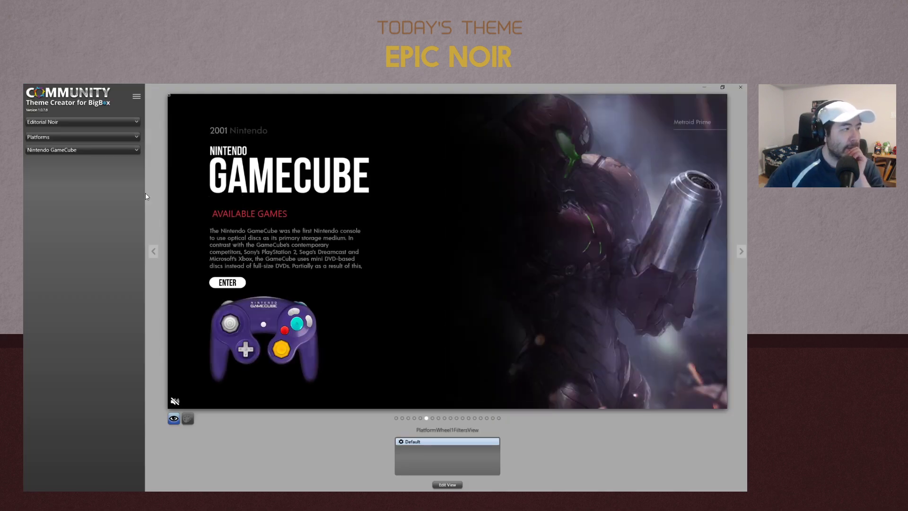
pyautogui.click(64, 150)
pyautogui.click(46, 204)
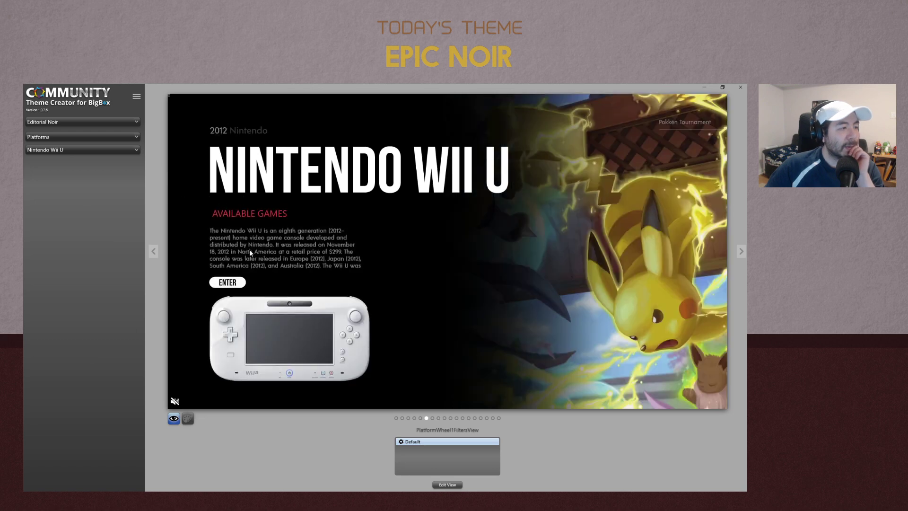
pyautogui.click(59, 147)
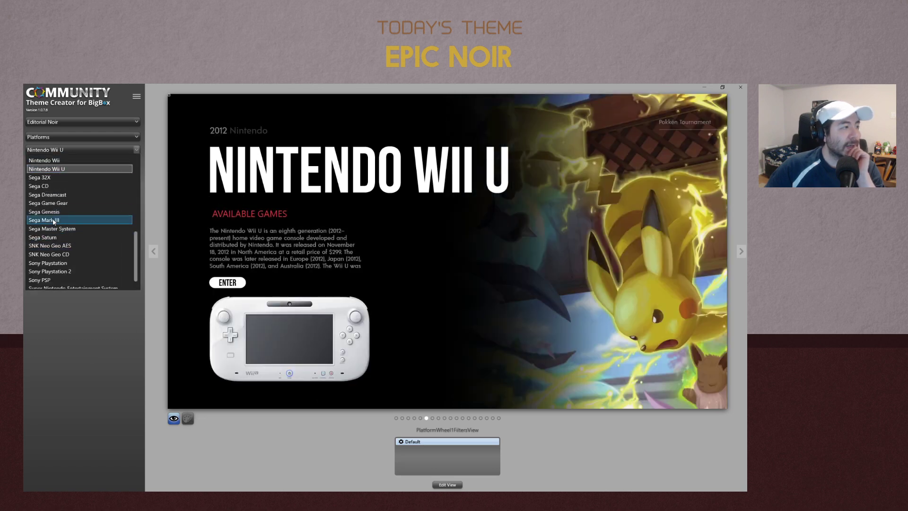
pyautogui.click(53, 218)
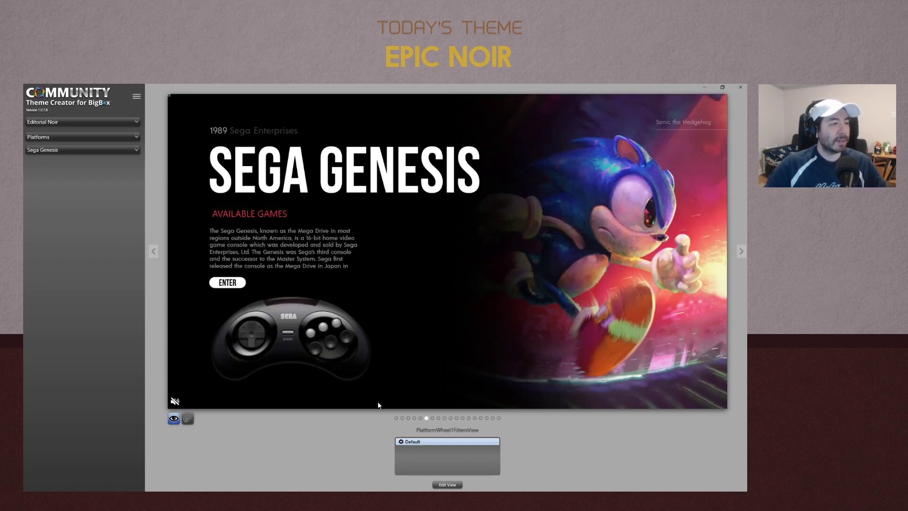
# Reopen the view for editing and paste the Animate properties onto Platform Release Date and Platform Manufacturer in the Elements Above Title group
pyautogui.click(445, 483)
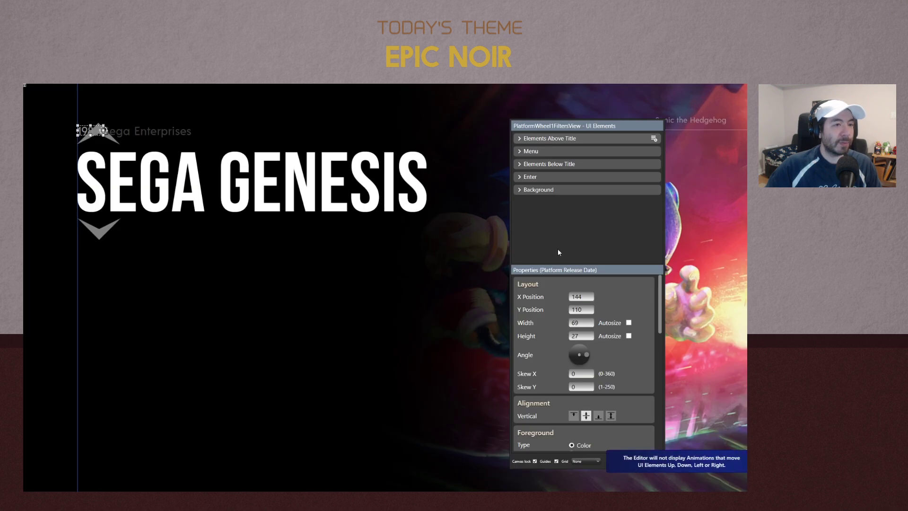
pyautogui.click(520, 139)
pyautogui.rightClick(590, 149)
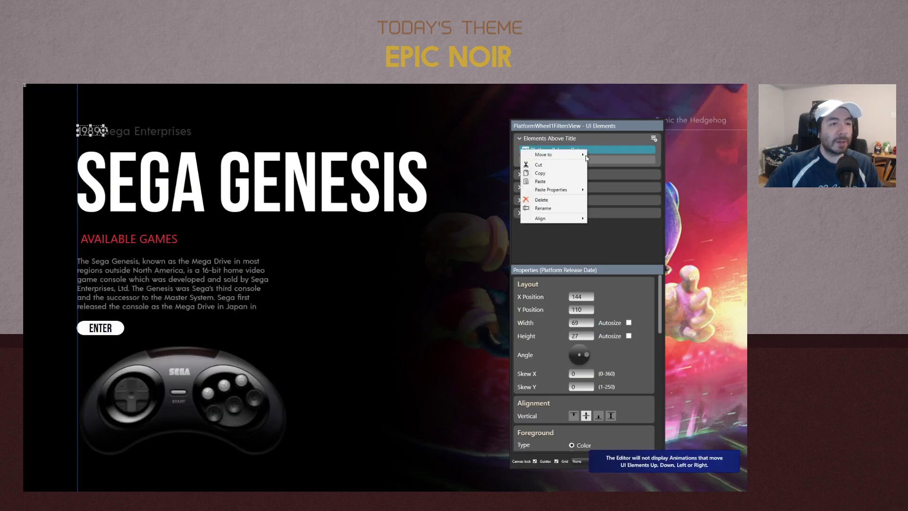
pyautogui.moveTo(559, 189)
pyautogui.click(500, 189)
pyautogui.rightClick(588, 161)
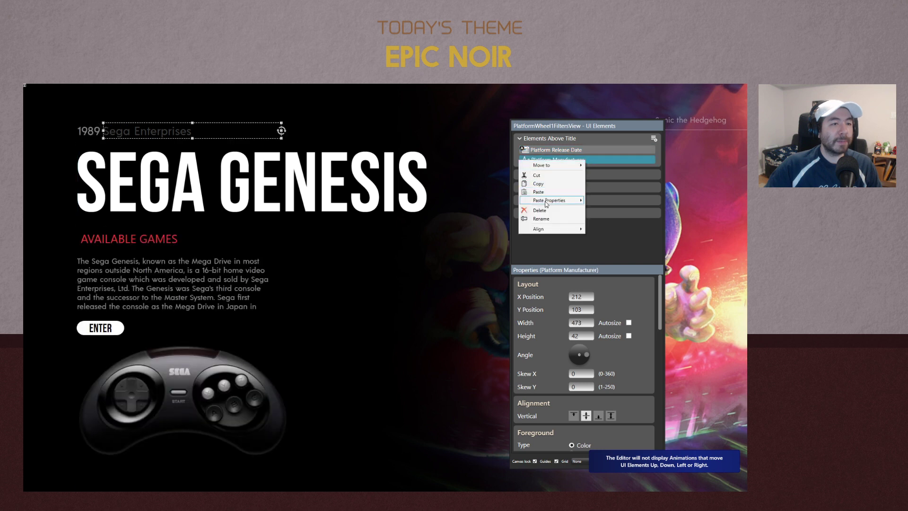
pyautogui.click(496, 199)
# Set both the start and end locations of the first Move Up or Down animation of Platform Release Date to 123, slightly below the label
pyautogui.click(593, 149)
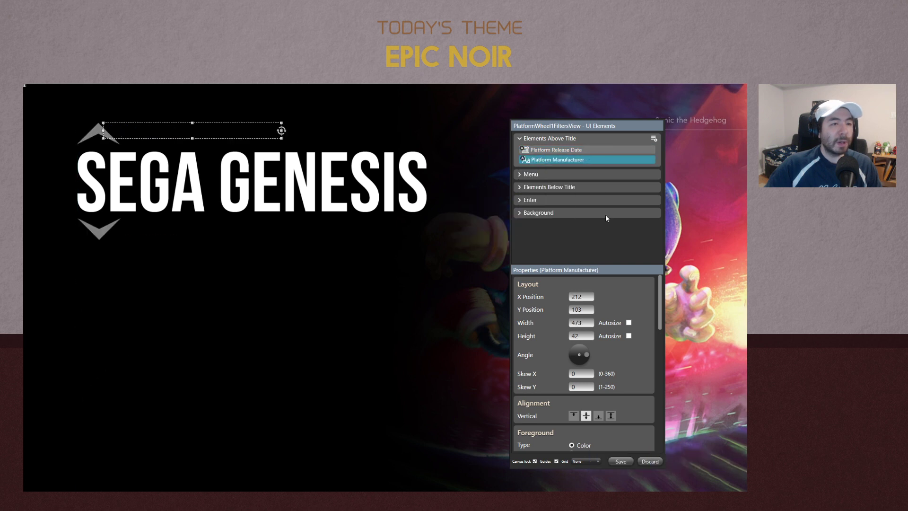
pyautogui.scroll(-10, 648, 334)
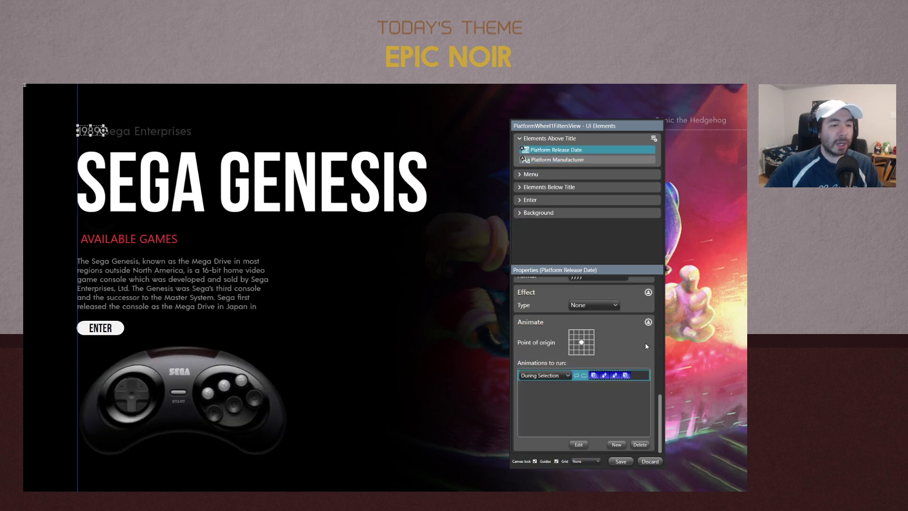
pyautogui.doubleClick(636, 377)
pyautogui.click(484, 415)
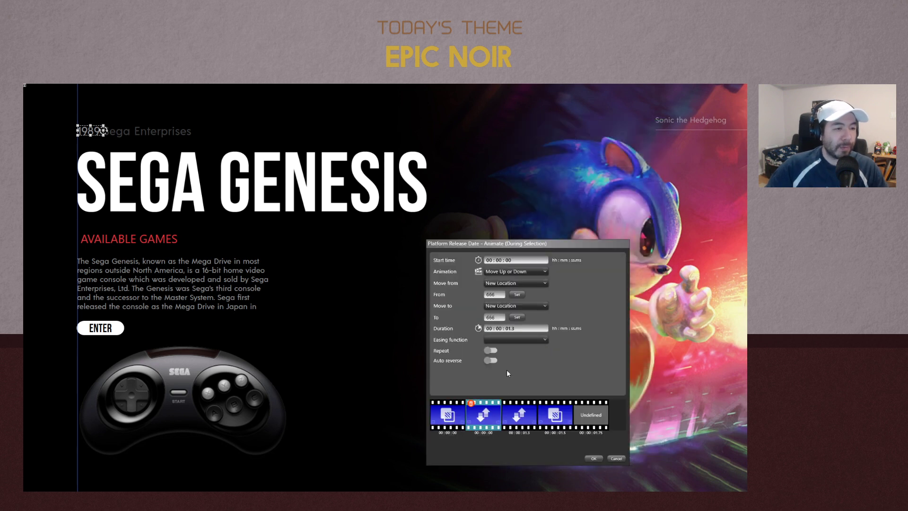
pyautogui.click(517, 294)
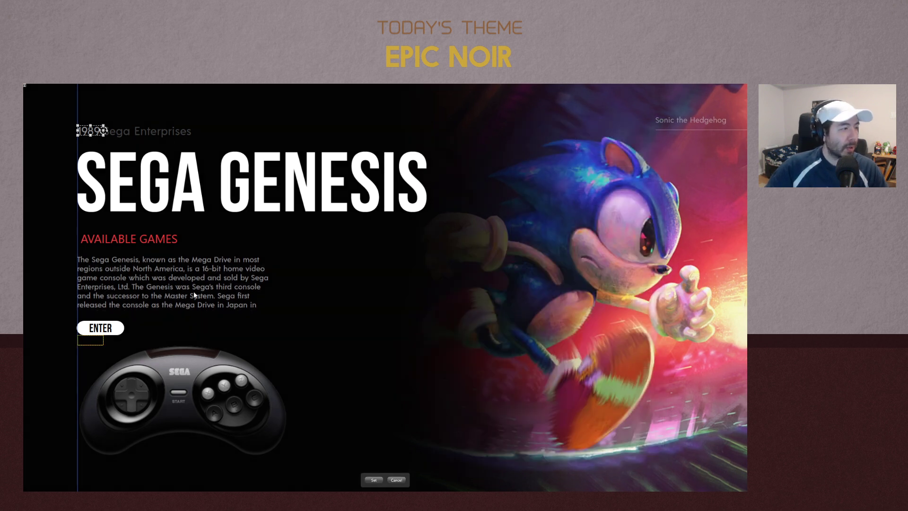
pyautogui.moveTo(93, 342); pyautogui.dragTo(95, 137)
pyautogui.click(374, 479)
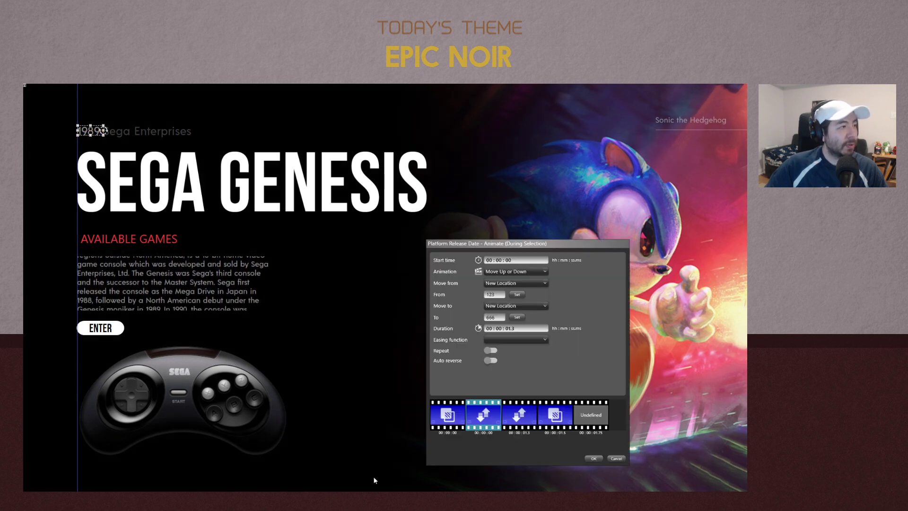
pyautogui.hotkey('ctrl', 'c')
pyautogui.moveTo(498, 294); pyautogui.dragTo(470, 314)
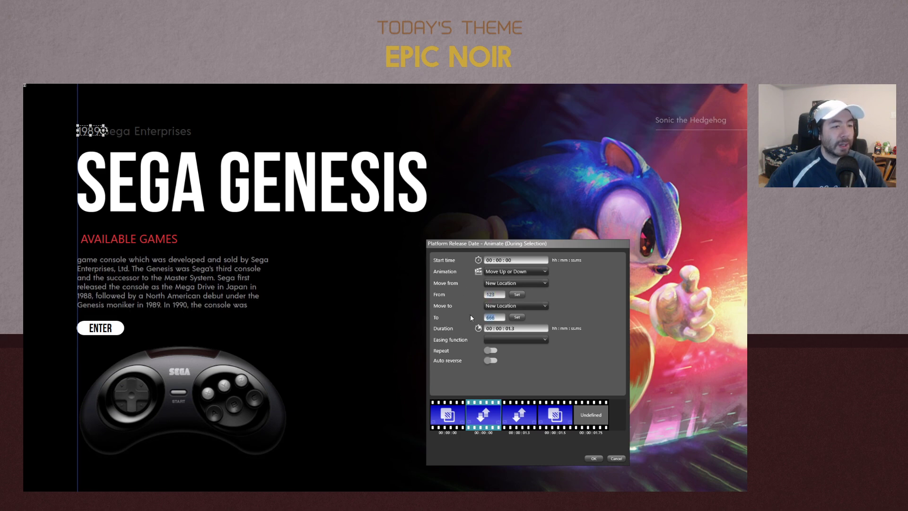
pyautogui.hotkey('ctrl', 'v')
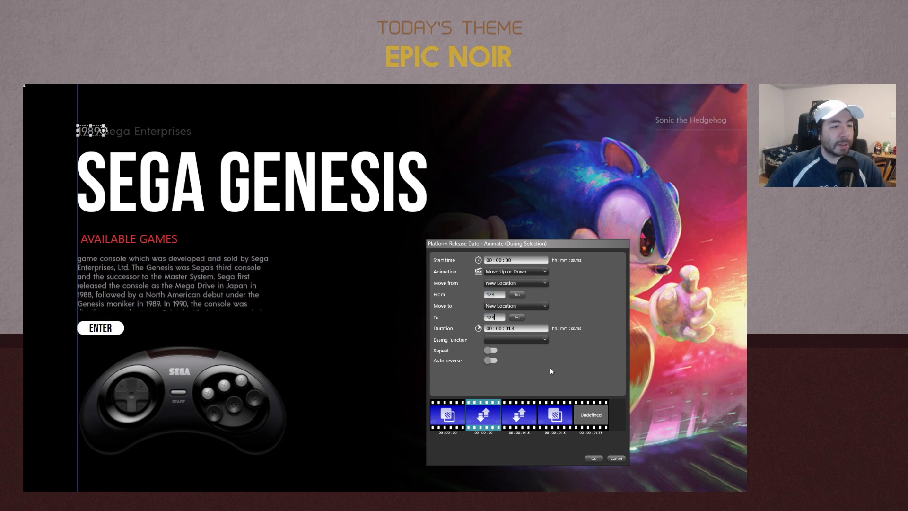
pyautogui.click(593, 459)
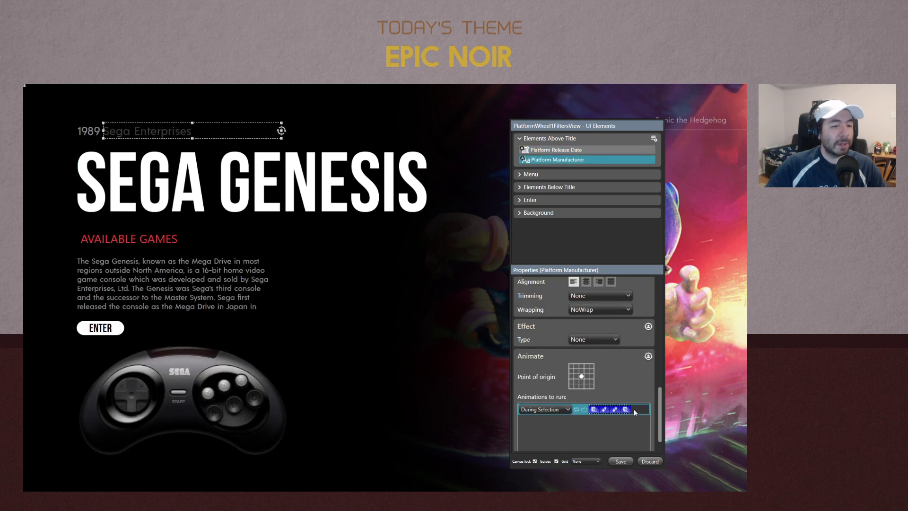
# Set both the start and end locations of the first Move Up or Down animation of Platform Manufacturer to 123
pyautogui.scroll(-1, 637, 411)
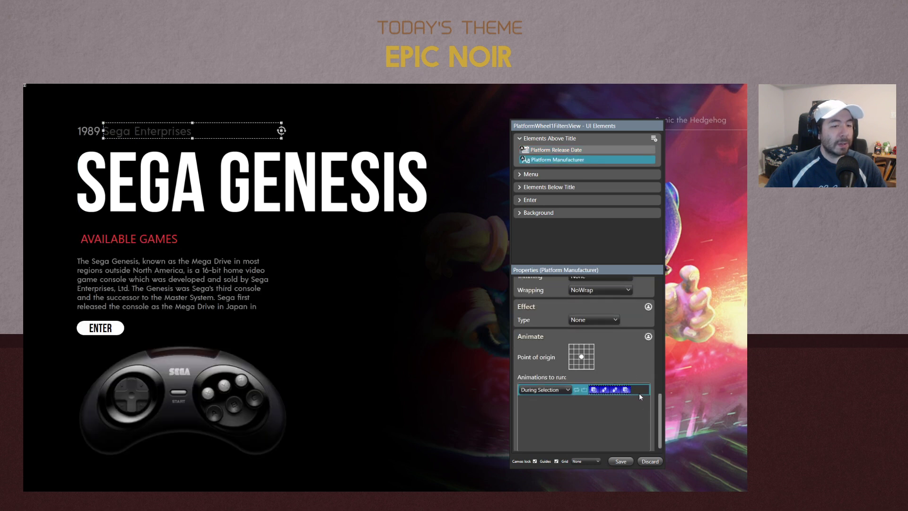
pyautogui.doubleClick(639, 394)
pyautogui.click(483, 415)
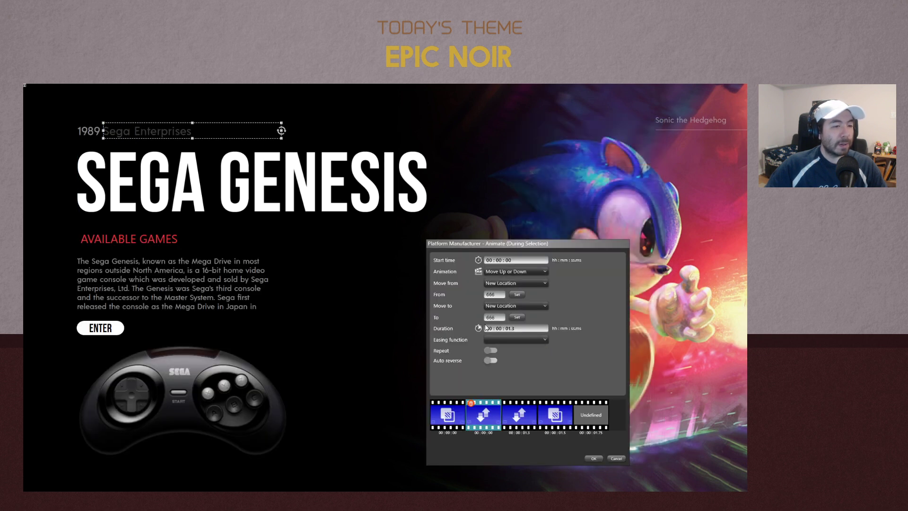
pyautogui.moveTo(494, 294); pyautogui.dragTo(453, 313)
pyautogui.write('123123')
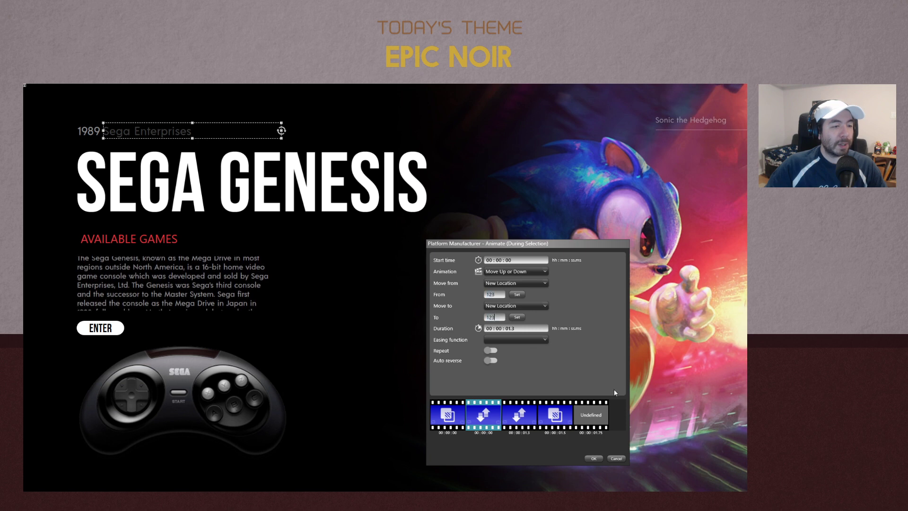
pyautogui.click(593, 458)
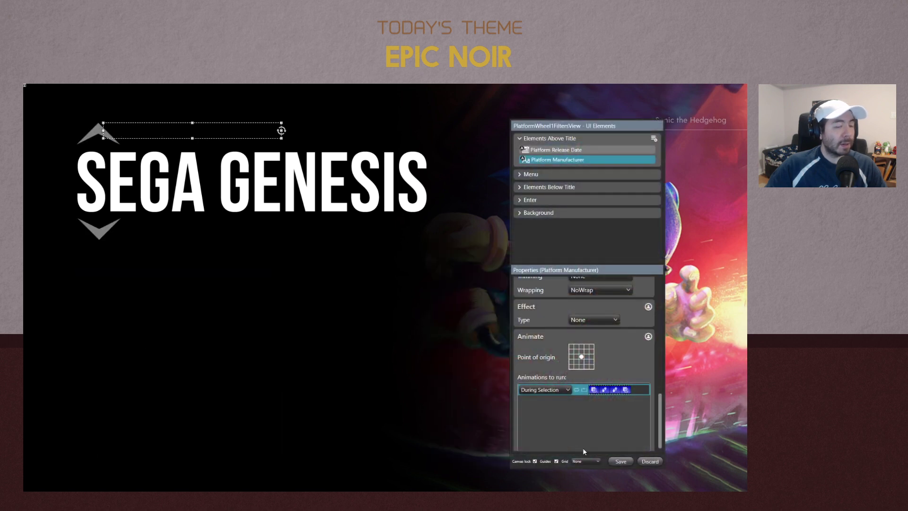
# Save the view changes and preview the view with Sega Dreamcast
pyautogui.click(619, 461)
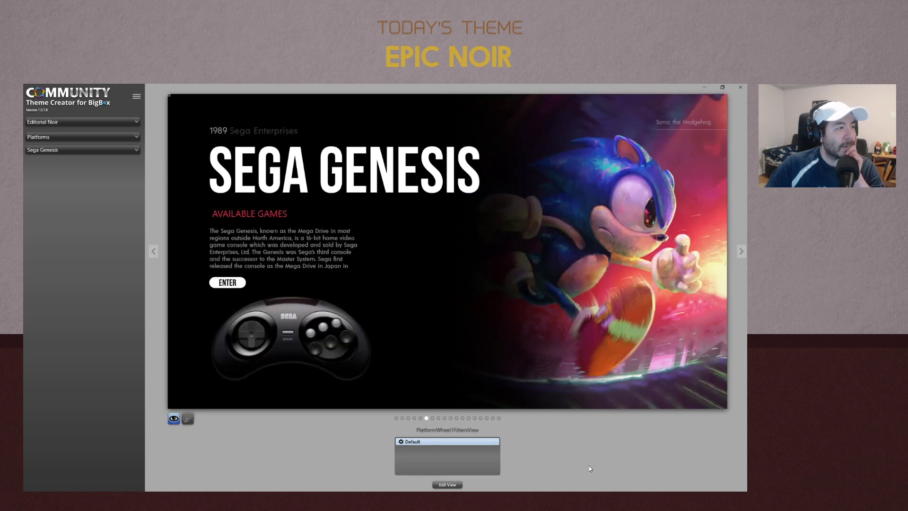
pyautogui.click(77, 150)
pyautogui.click(76, 198)
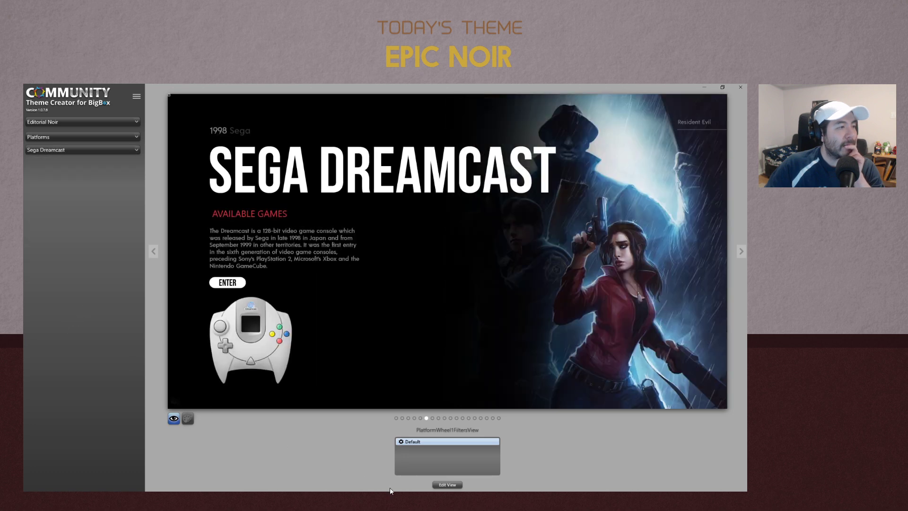
# Reopen the view for editing and check which animations are defined for Background Image and Platform Release Date
pyautogui.click(447, 484)
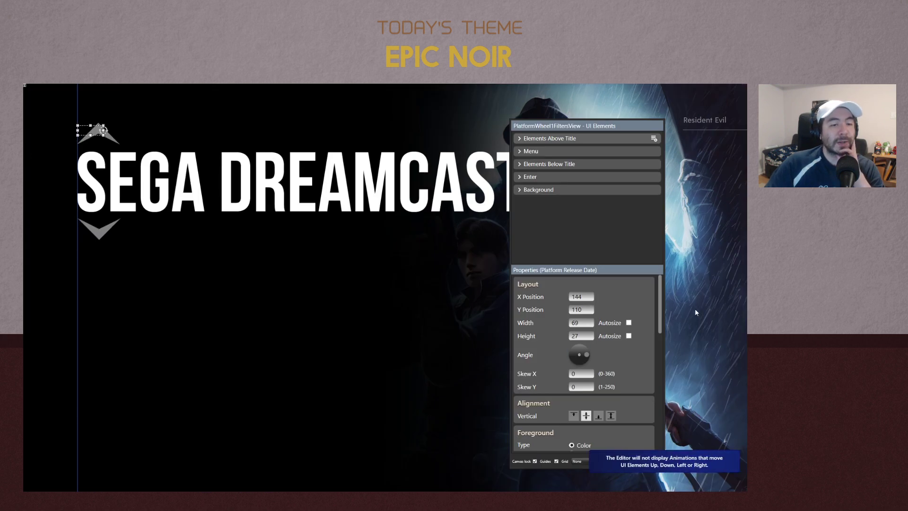
pyautogui.moveTo(563, 126); pyautogui.dragTo(341, 127)
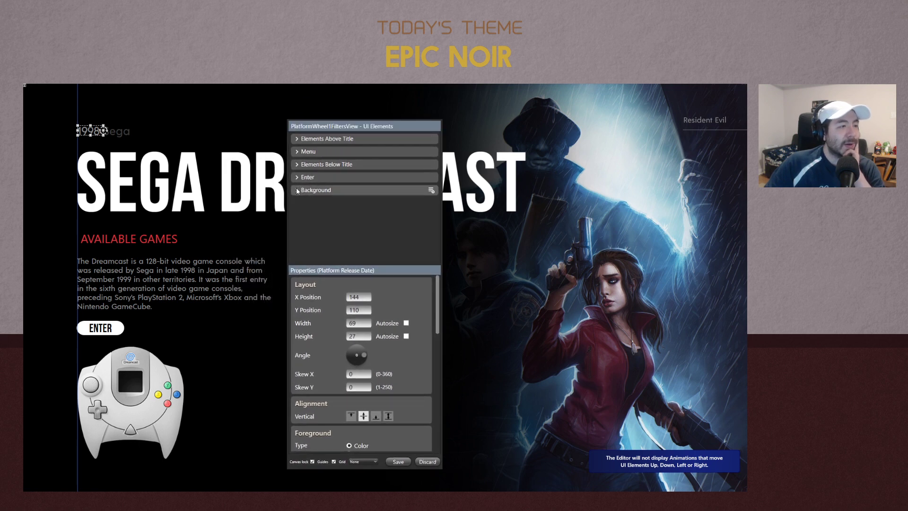
pyautogui.click(297, 190)
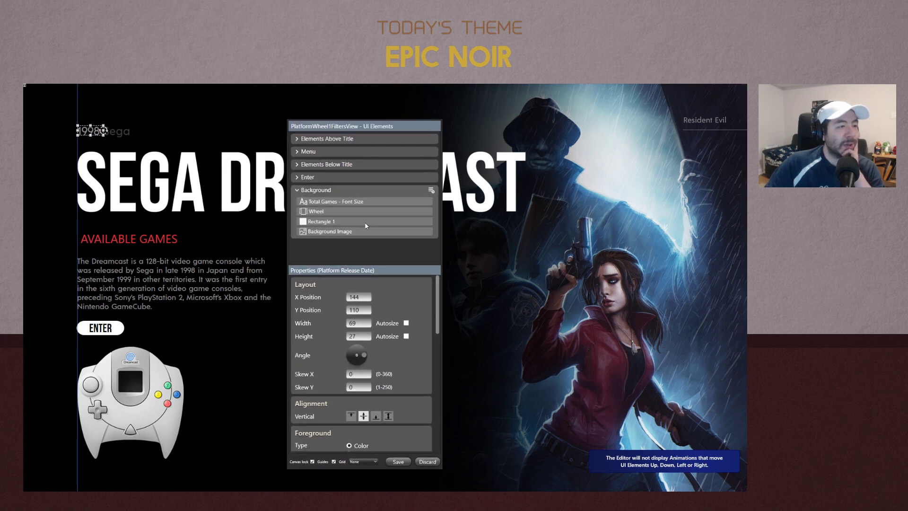
pyautogui.click(356, 231)
pyautogui.scroll(-3, 428, 348)
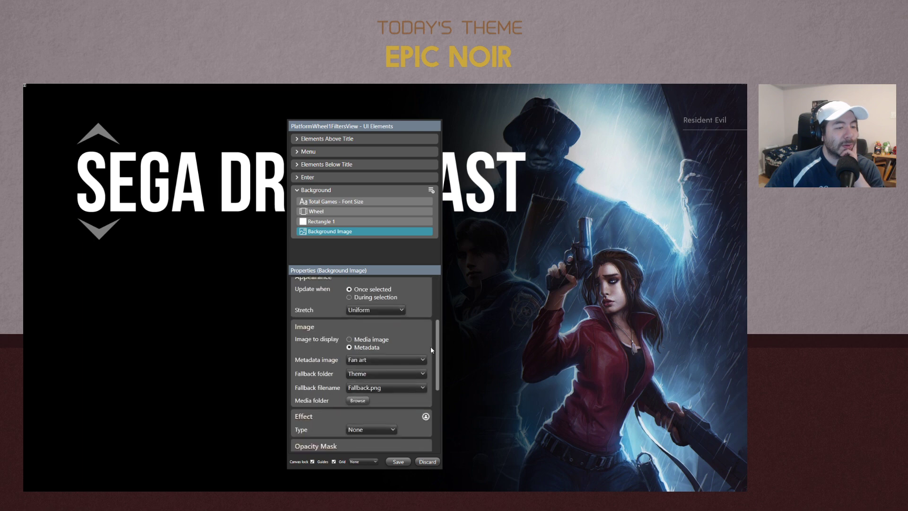
pyautogui.scroll(-2, 431, 347)
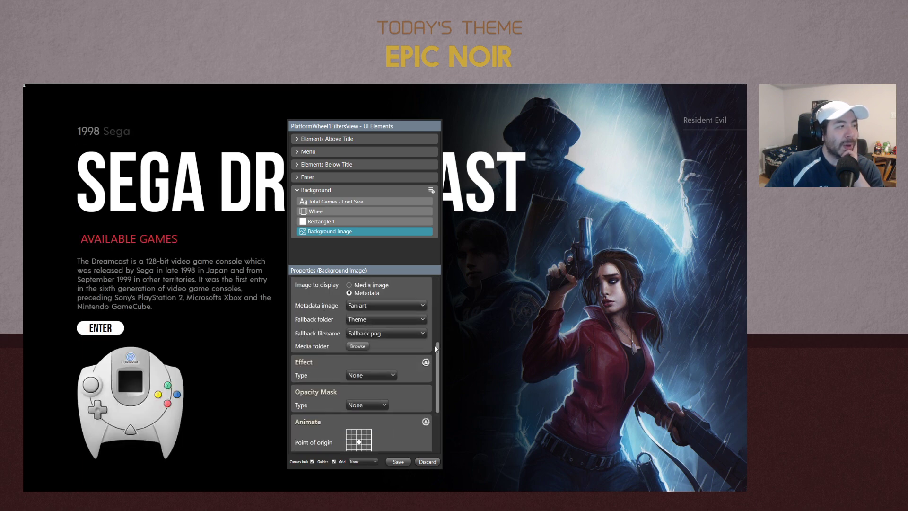
pyautogui.scroll(-3, 435, 348)
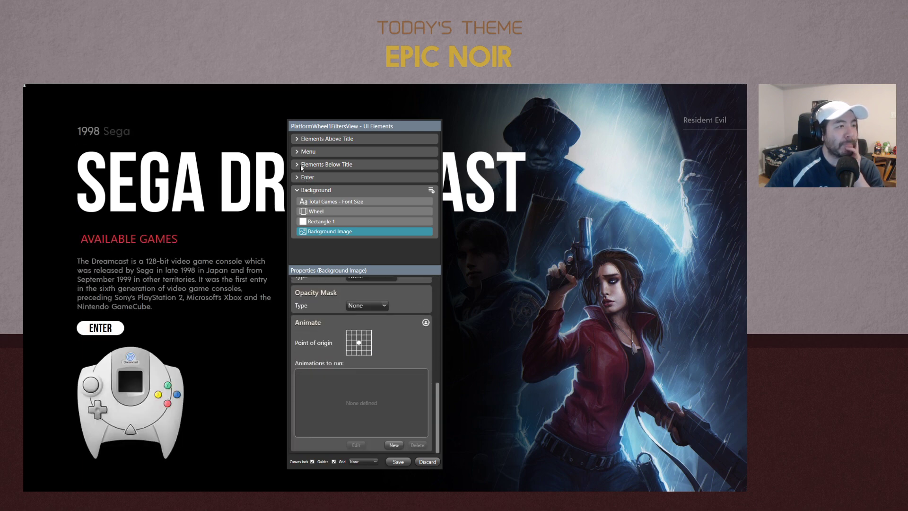
pyautogui.click(299, 139)
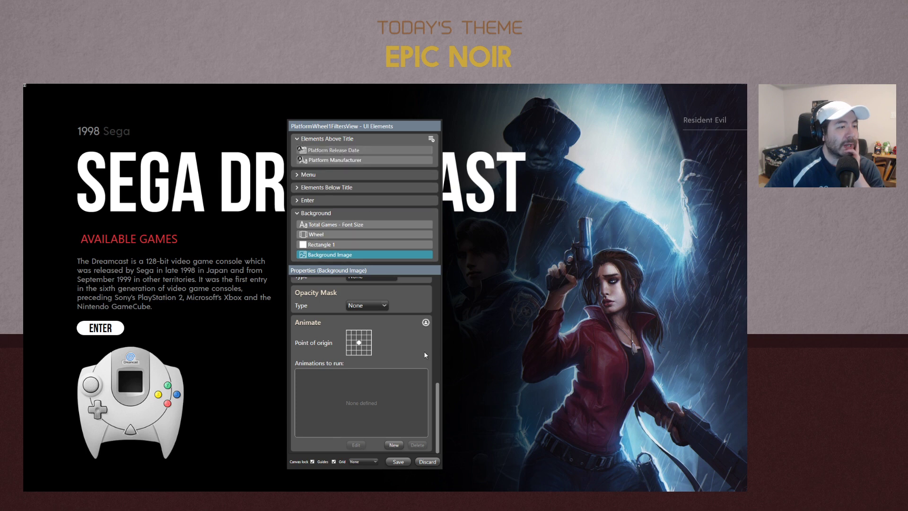
pyautogui.scroll(-3, 432, 369)
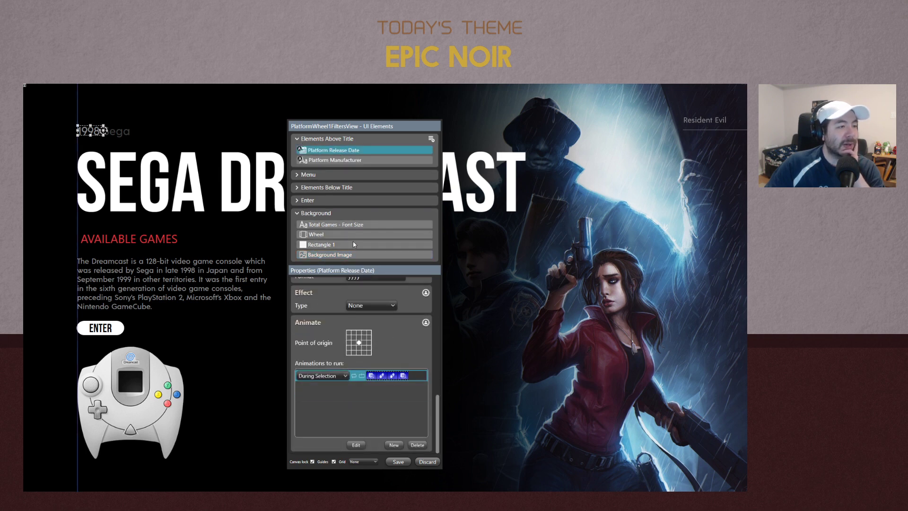
# Add a Move Left or Right animation to Background Image, moving from Off-screen (Right) to its Defined Location
pyautogui.click(354, 255)
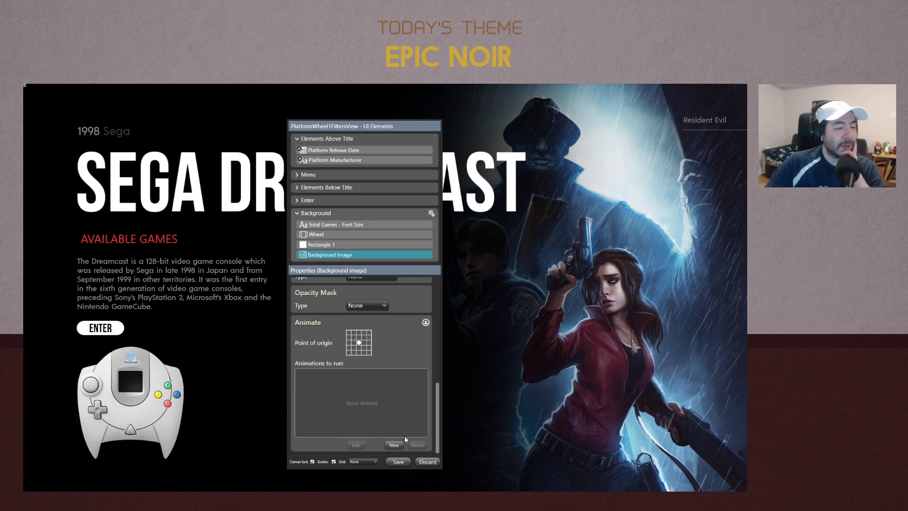
pyautogui.click(395, 445)
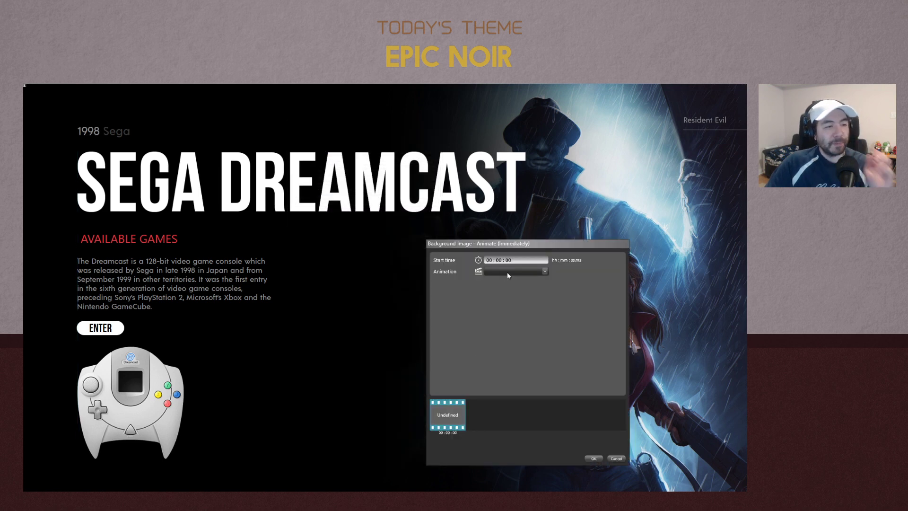
pyautogui.click(514, 276)
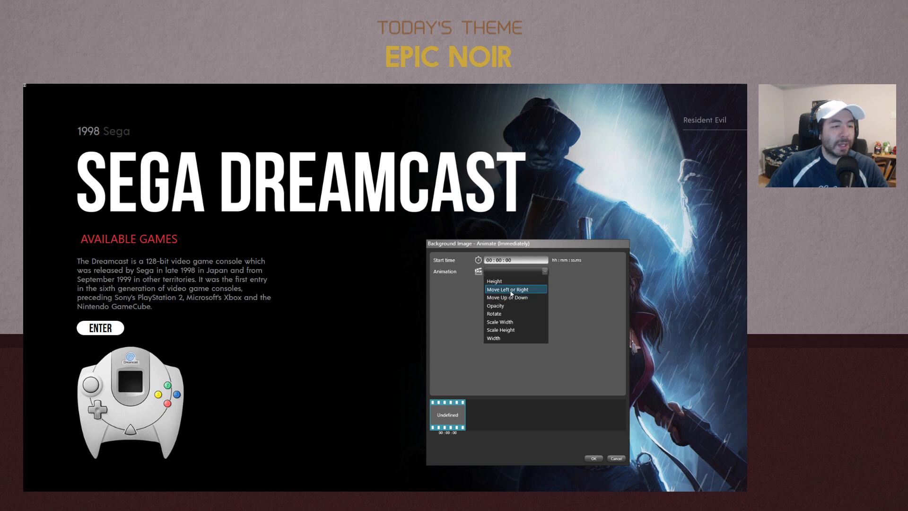
pyautogui.click(512, 290)
pyautogui.click(506, 284)
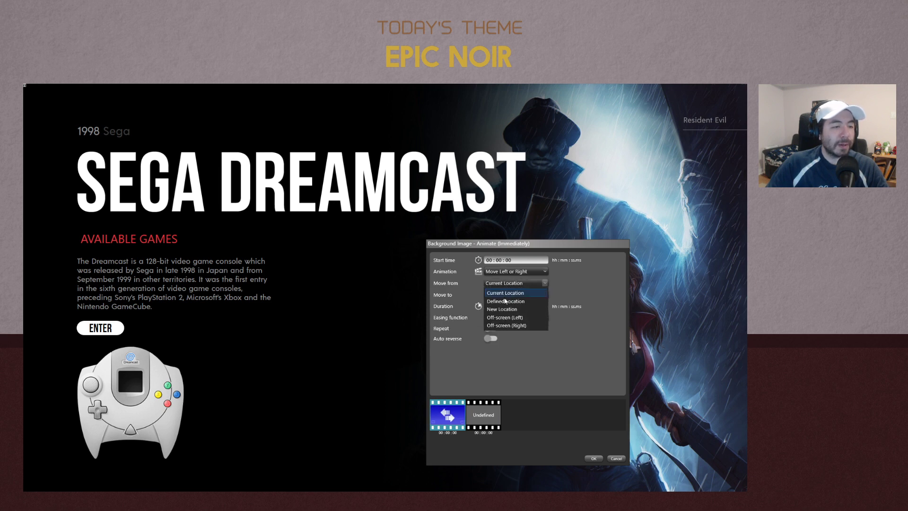
pyautogui.click(507, 326)
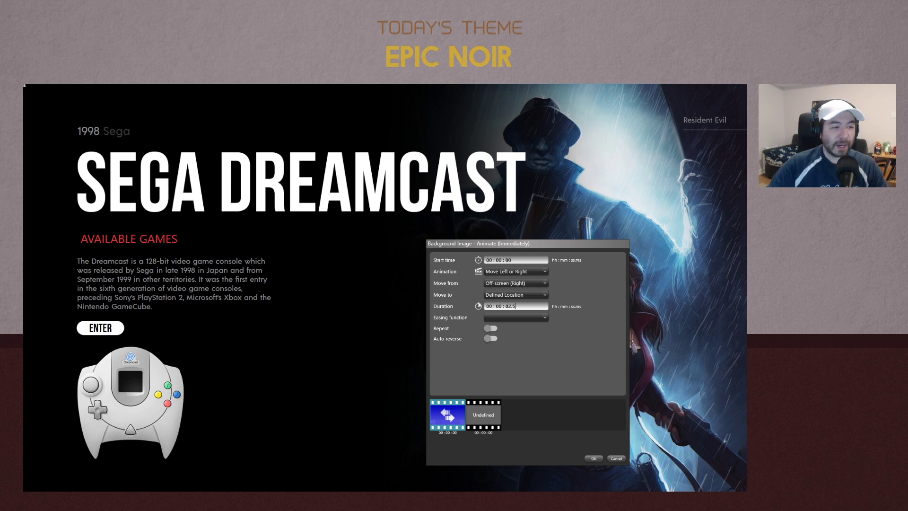
# Give the Background Image animation a 2.5-second duration with SineEase easing in EaseInOut mode, and accept it
pyautogui.write('.5')
pyautogui.click(524, 318)
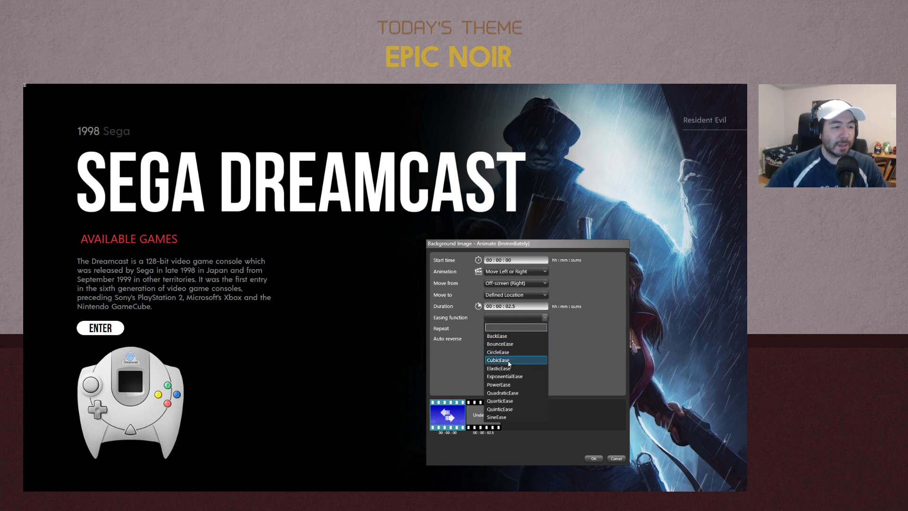
pyautogui.click(504, 417)
pyautogui.click(503, 370)
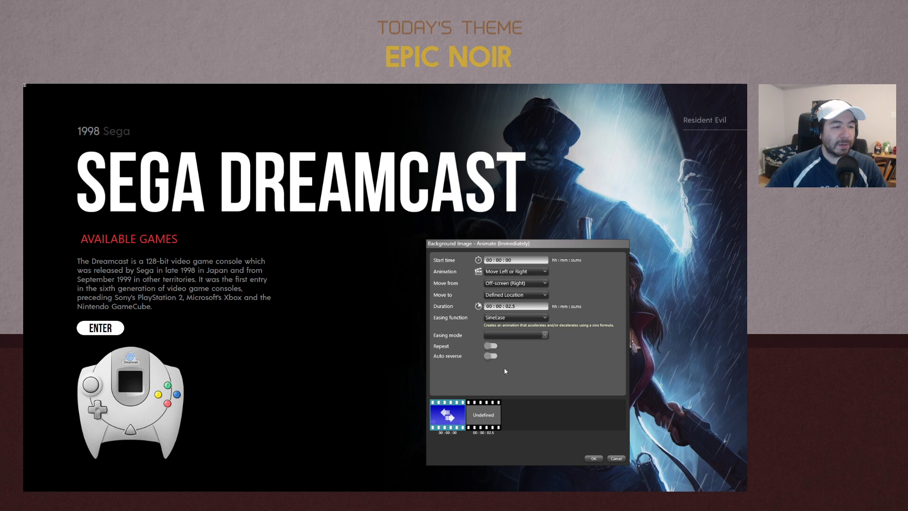
pyautogui.click(593, 459)
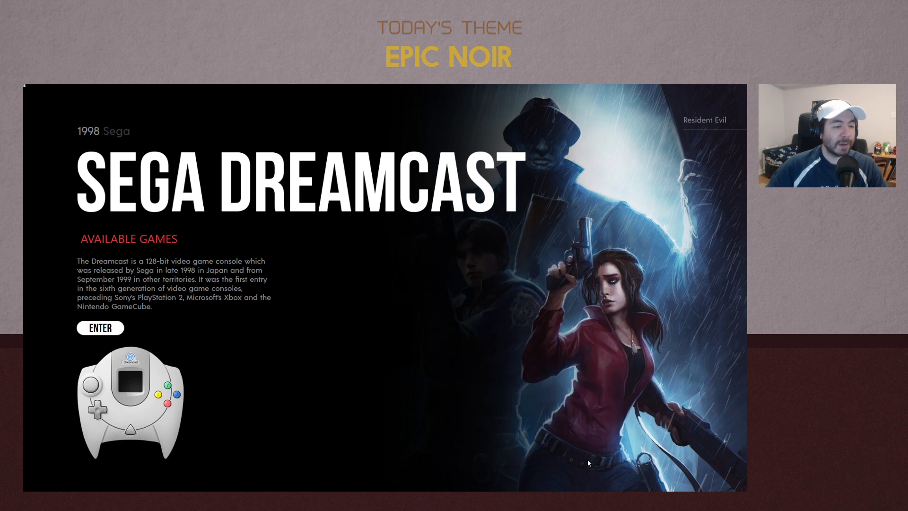
# Make the Background Image animation run Once Selected and save the view
pyautogui.click(323, 375)
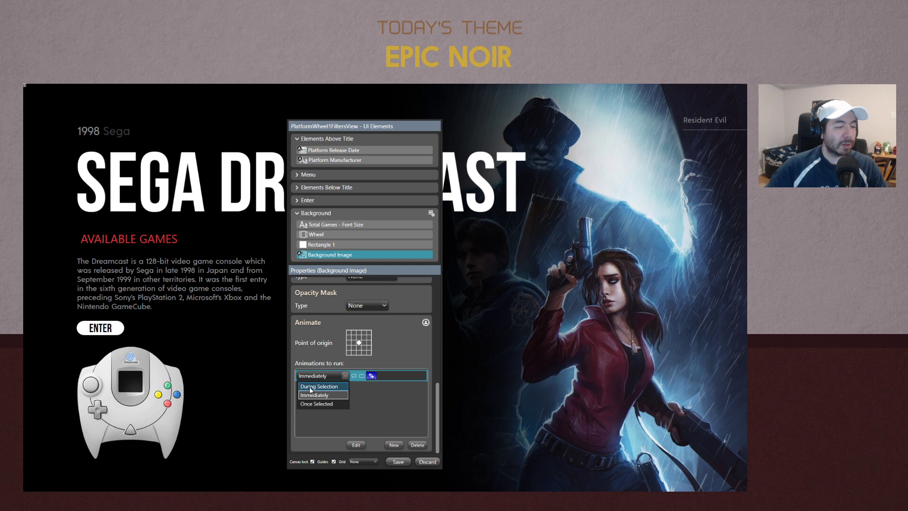
pyautogui.click(311, 403)
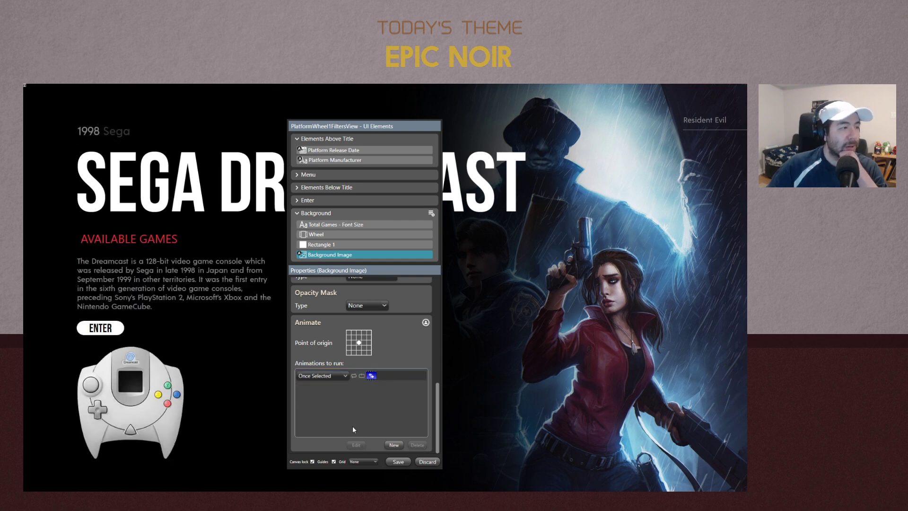
pyautogui.click(397, 462)
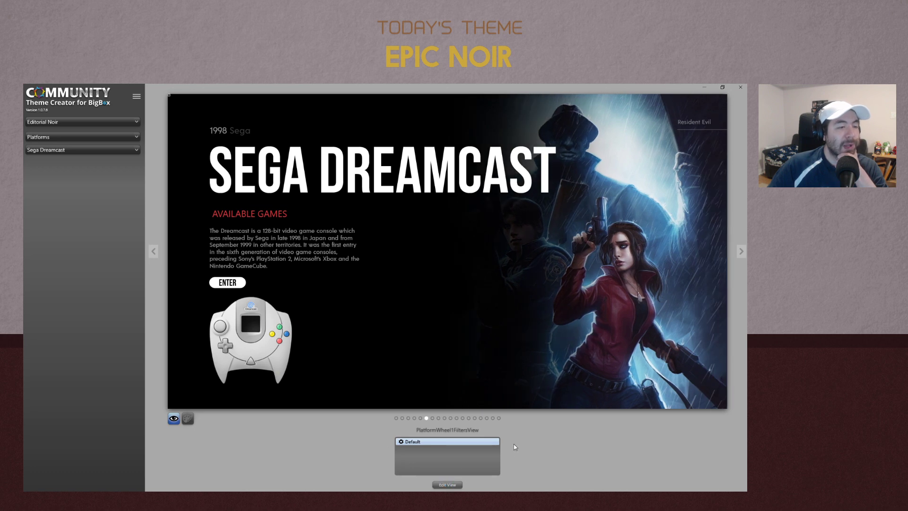
# Reopen the view, set the duration of the Background Image animation to 1 second, and save the view
pyautogui.click(453, 485)
pyautogui.scroll(-15, 375, 414)
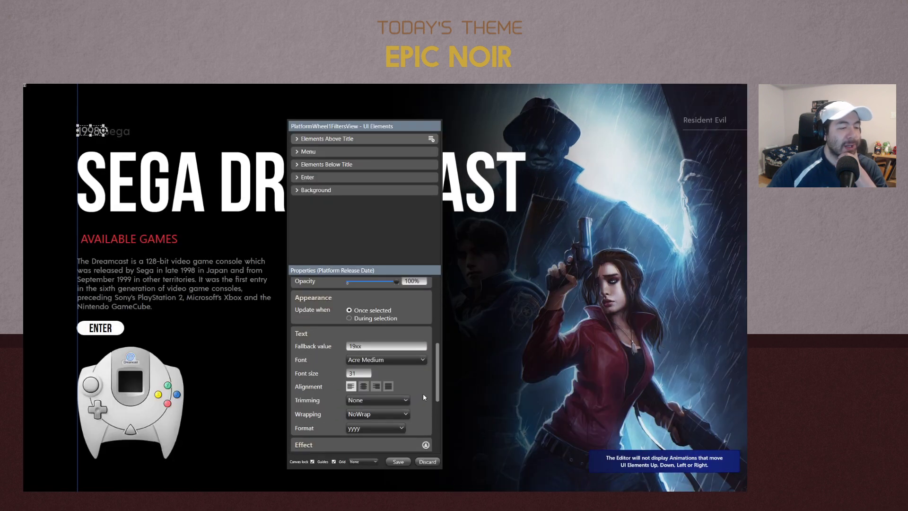
pyautogui.click(297, 191)
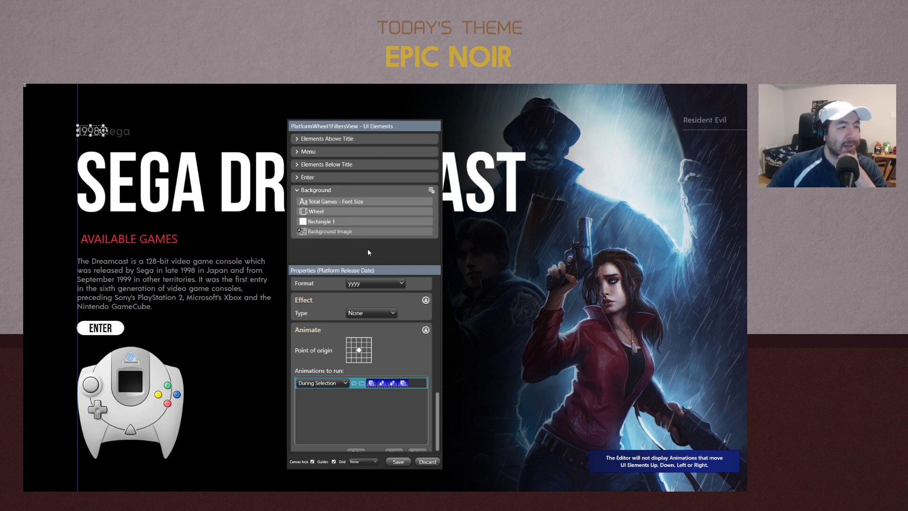
pyautogui.doubleClick(409, 374)
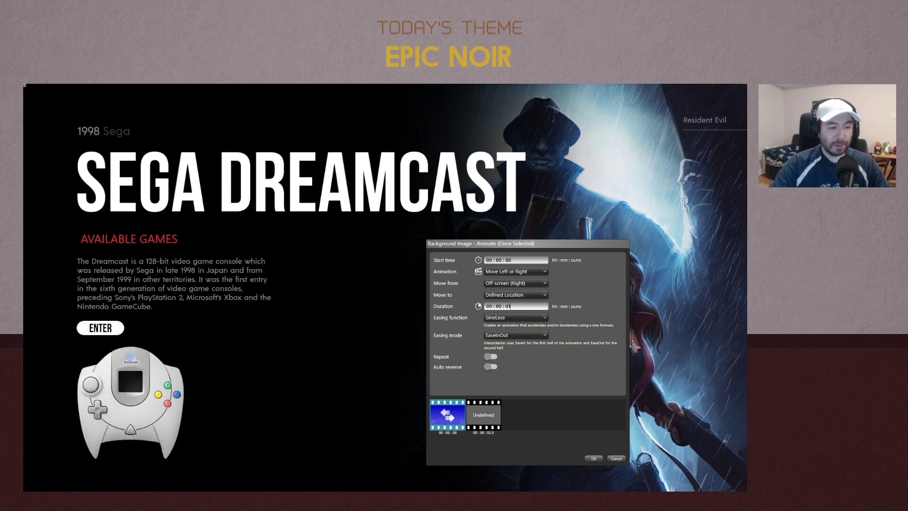
pyautogui.click(594, 459)
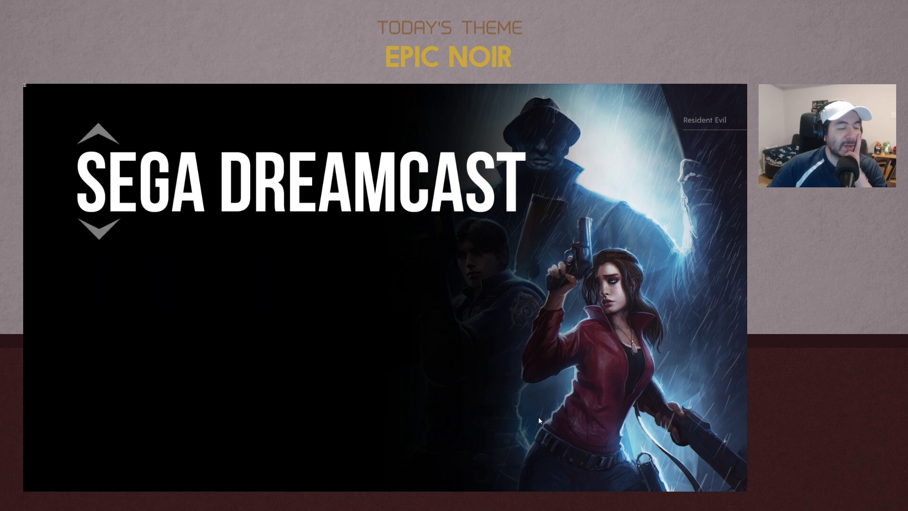
pyautogui.click(399, 462)
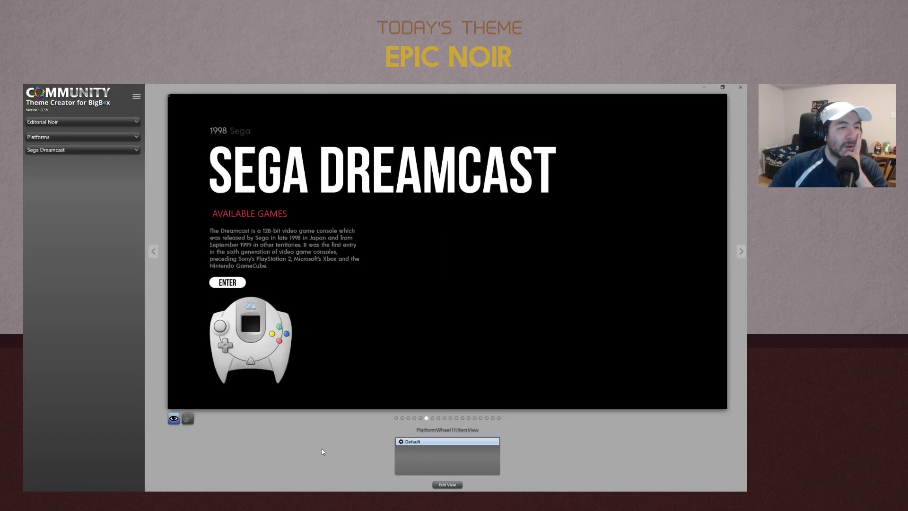
# Preview the view with Sega 32X, reopen it to check the Platform Release Date animations, and save it again
pyautogui.click(66, 150)
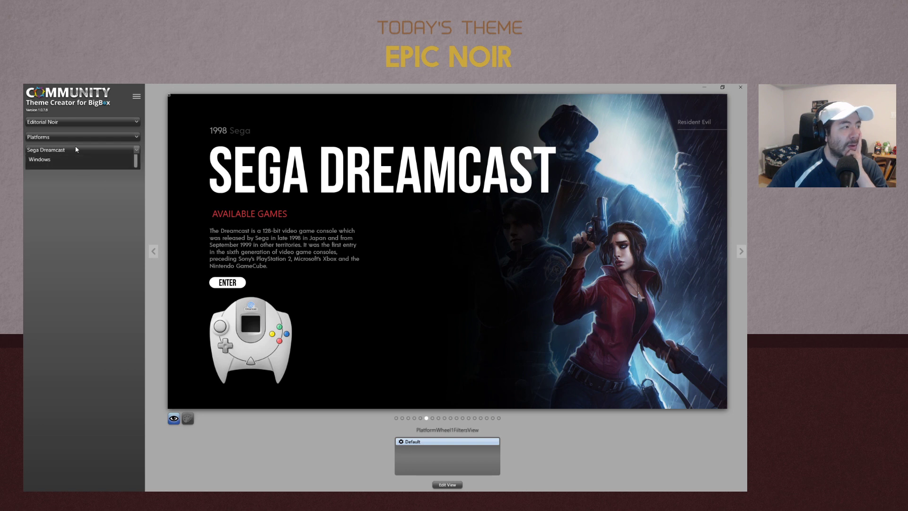
pyautogui.click(56, 169)
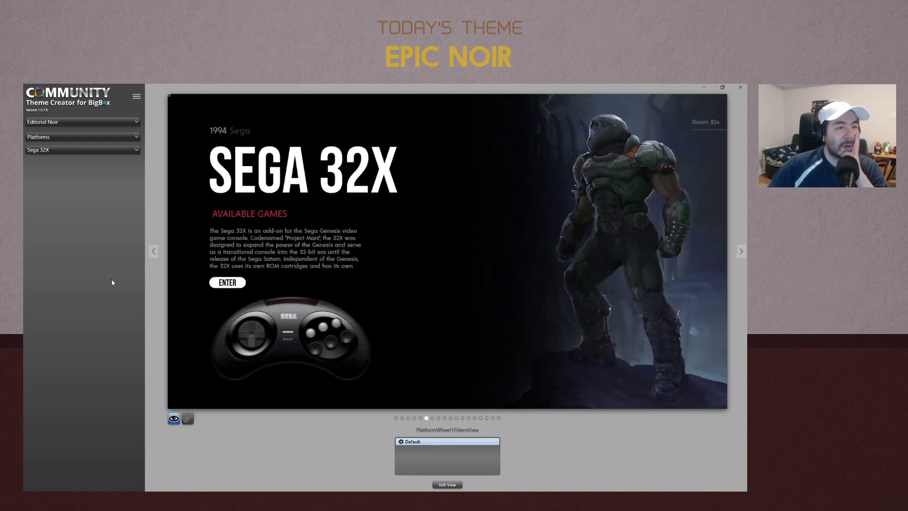
pyautogui.click(455, 485)
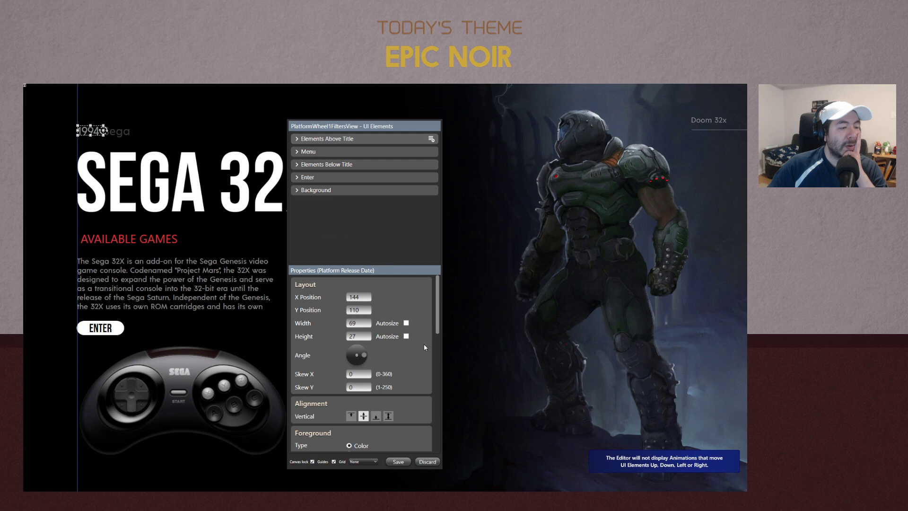
pyautogui.scroll(-3, 423, 344)
pyautogui.scroll(-5, 427, 353)
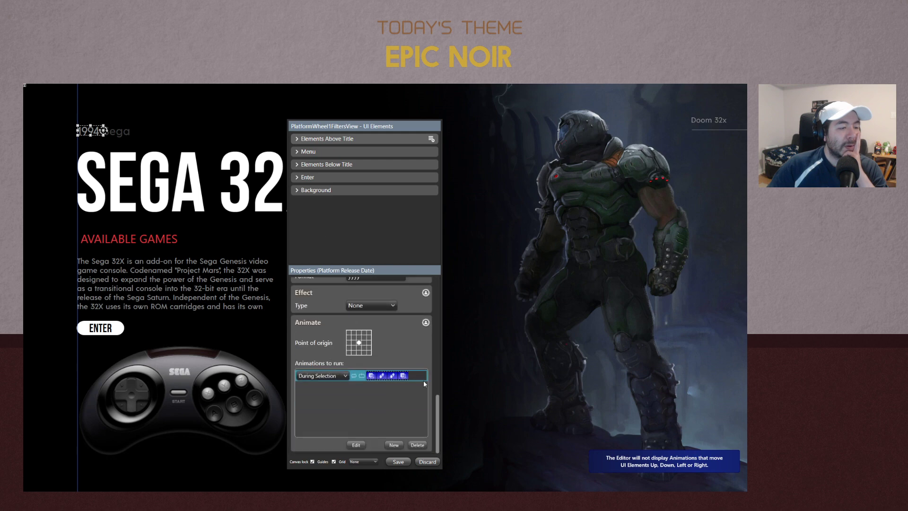
pyautogui.click(403, 461)
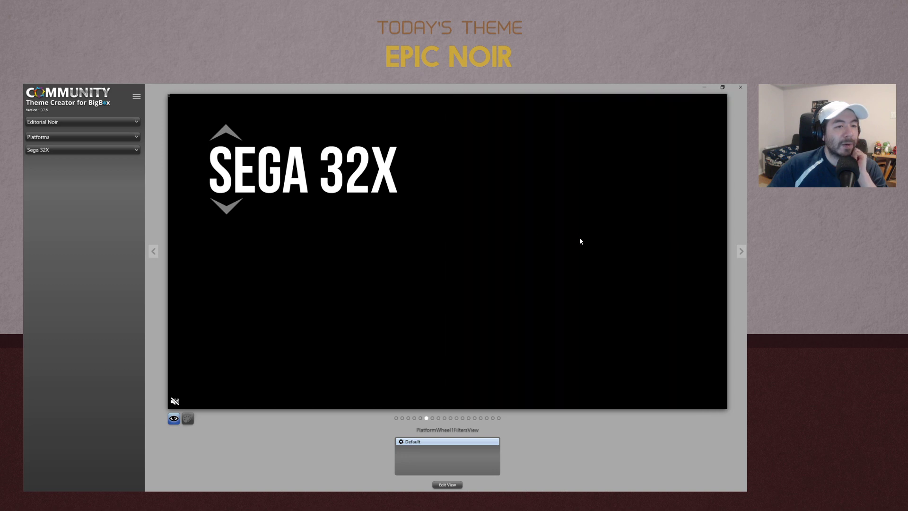
# Publish the Editorial Noir theme to BigBox
pyautogui.click(136, 98)
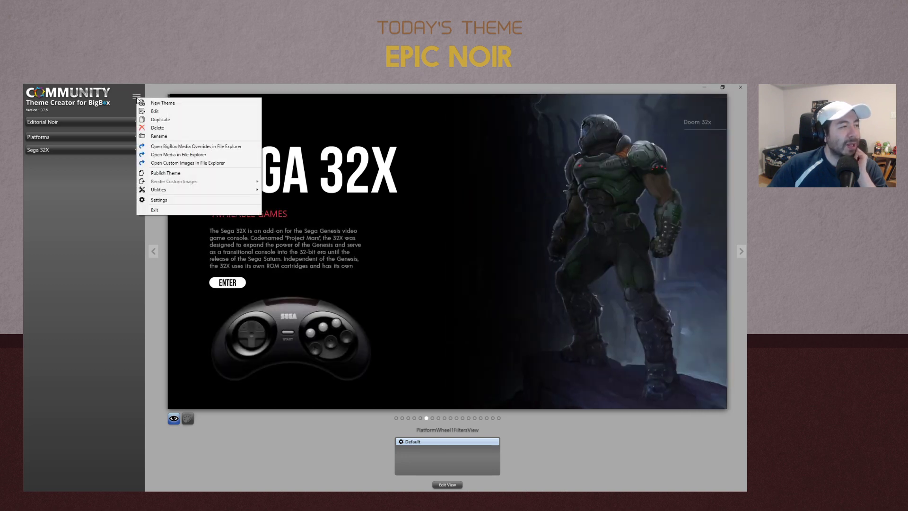
pyautogui.click(166, 173)
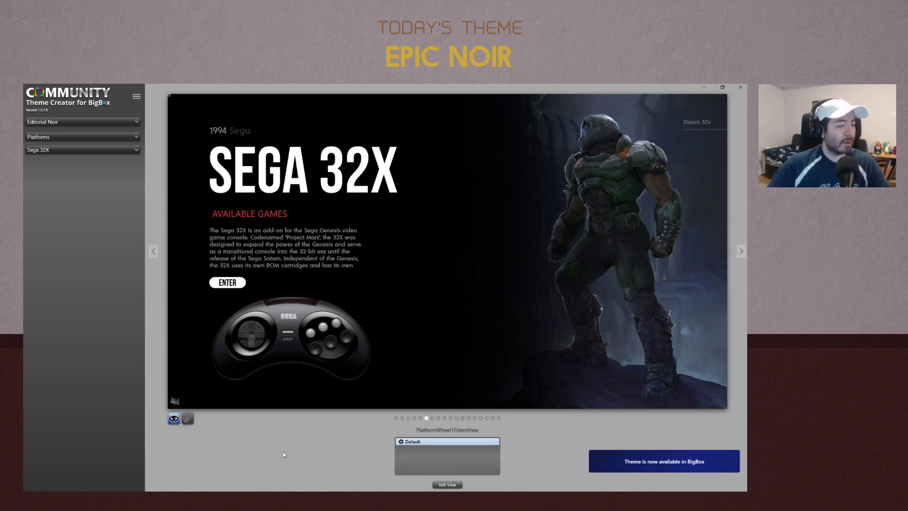
pyautogui.click(137, 97)
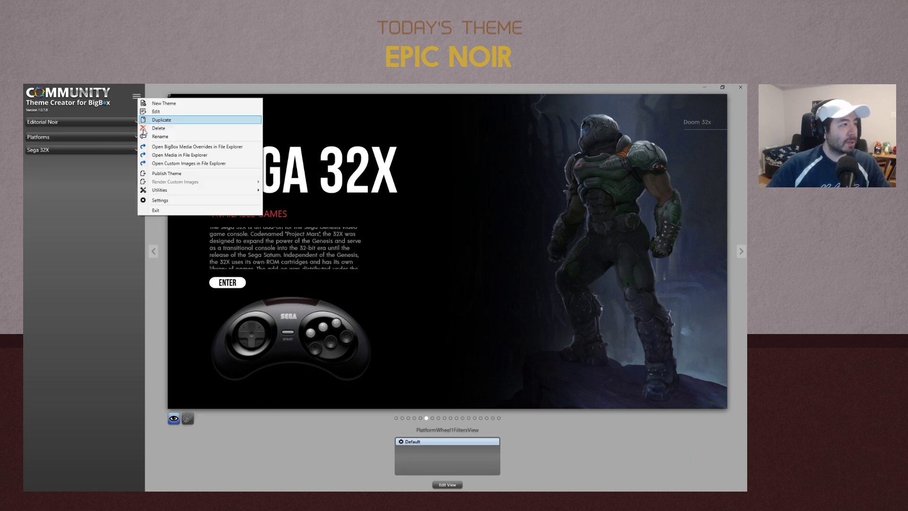
pyautogui.click(153, 175)
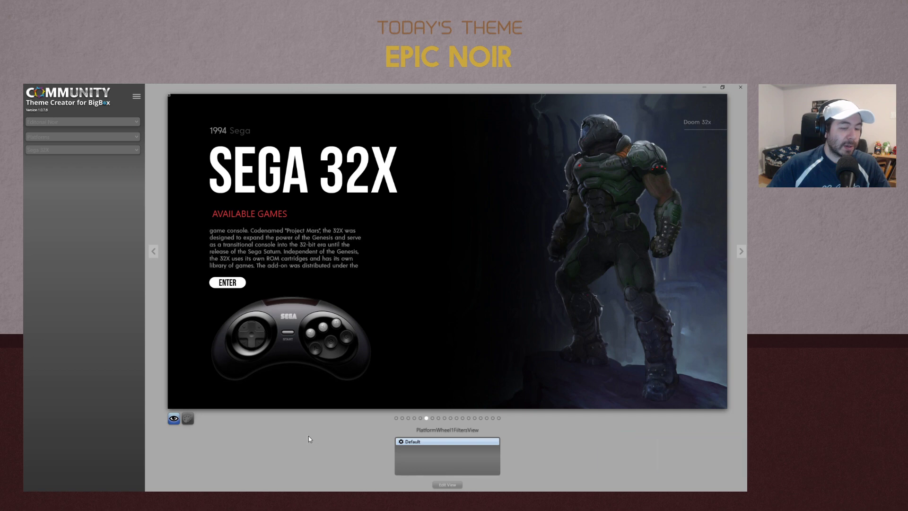
# Launch Big Box to test the published theme, close its error dialogs and exit it
pyautogui.press('super')
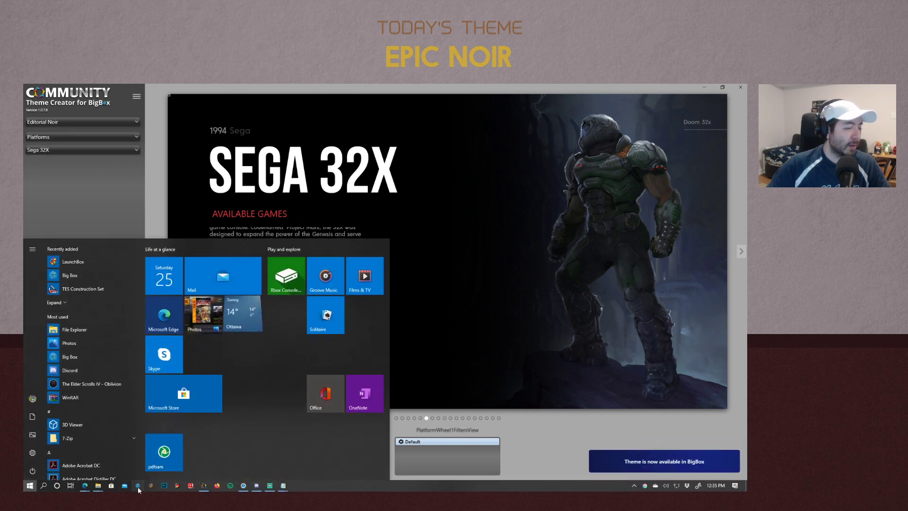
pyautogui.click(138, 487)
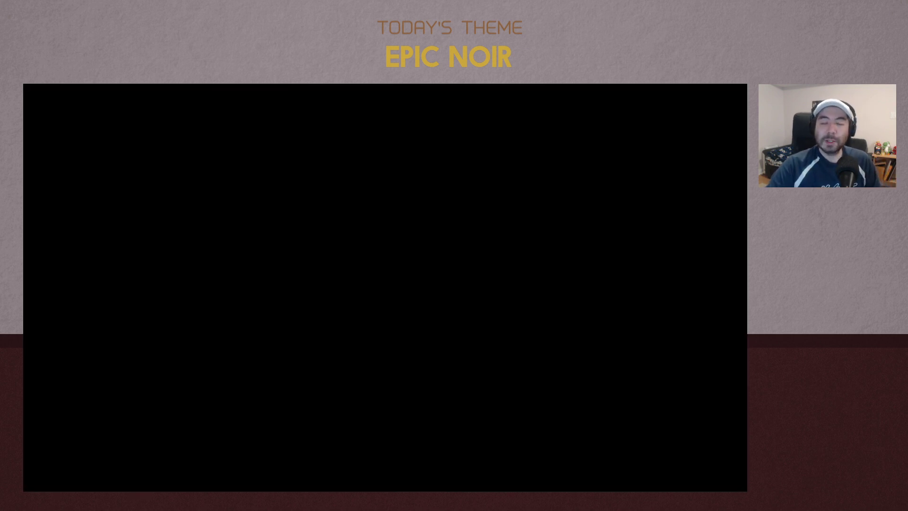
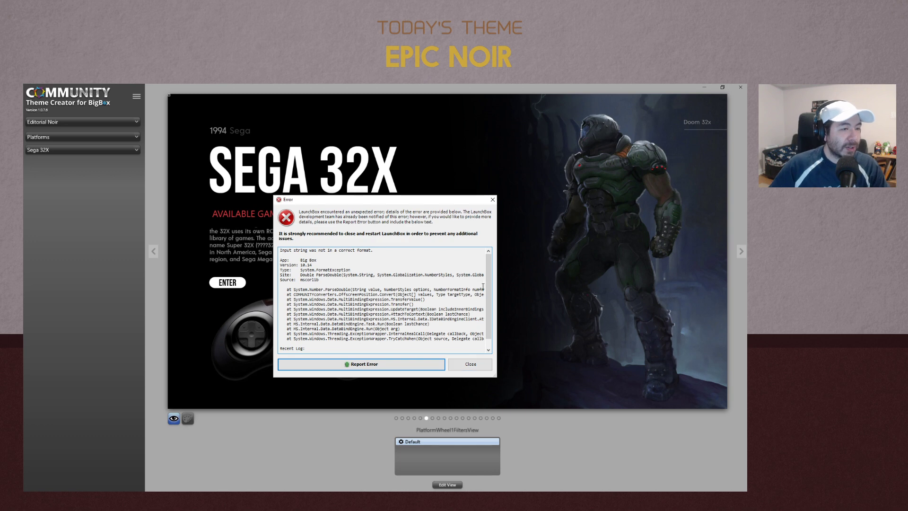
pyautogui.click(471, 364)
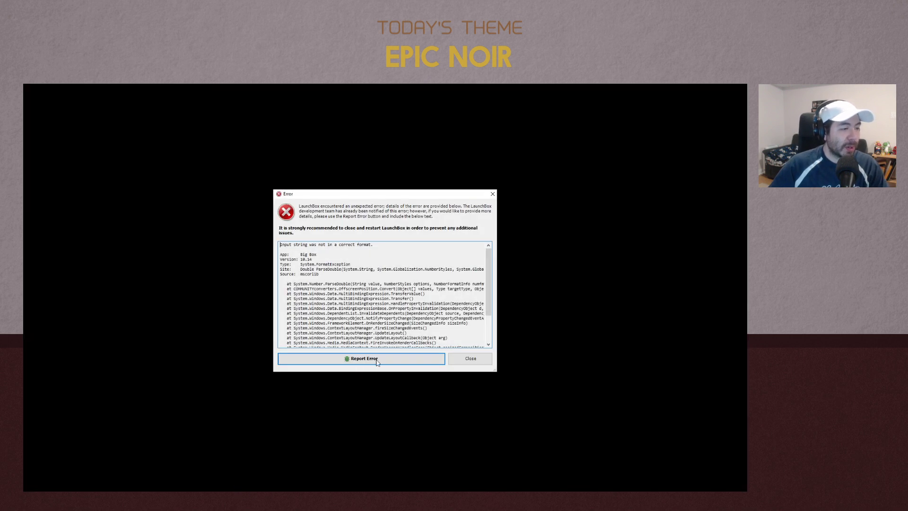
pyautogui.click(470, 360)
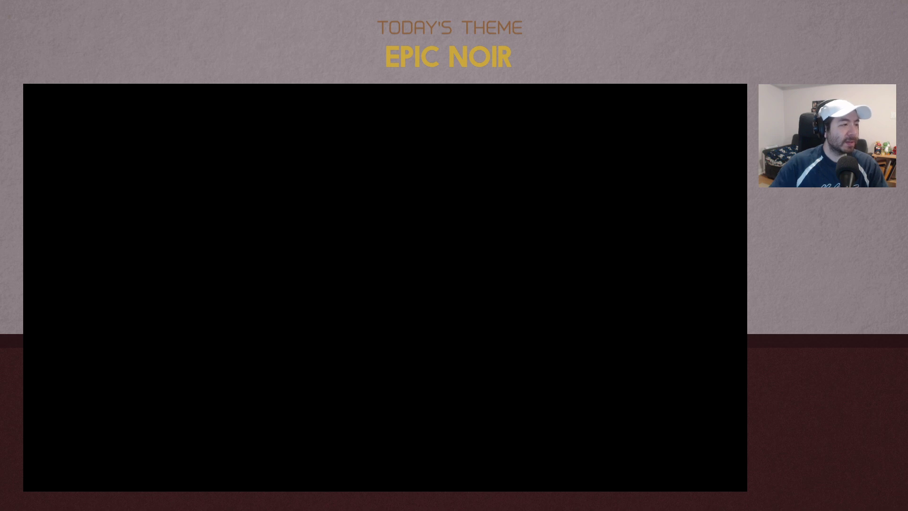
pyautogui.press('Escape')
pyautogui.press('Up')
pyautogui.press('Return')
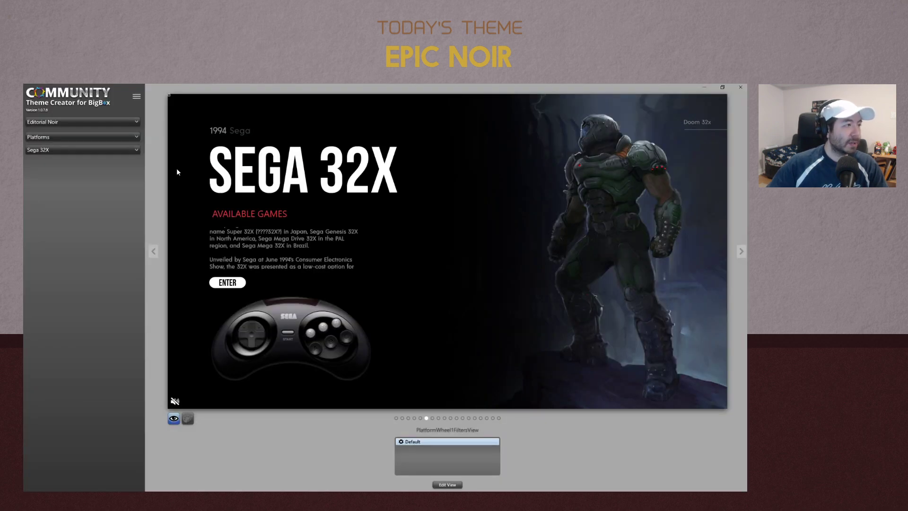
# Republish the Editorial Noir theme after leaving Big Box
pyautogui.click(136, 96)
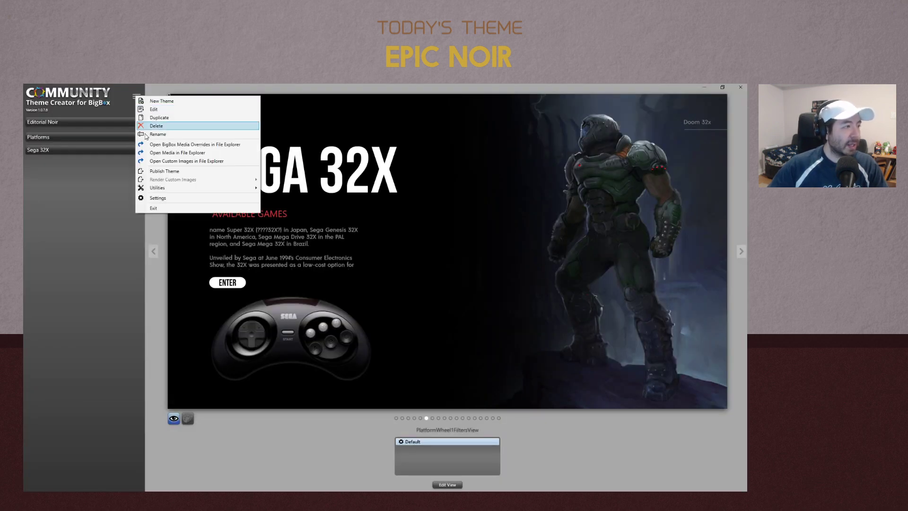
pyautogui.click(166, 173)
pyautogui.click(359, 305)
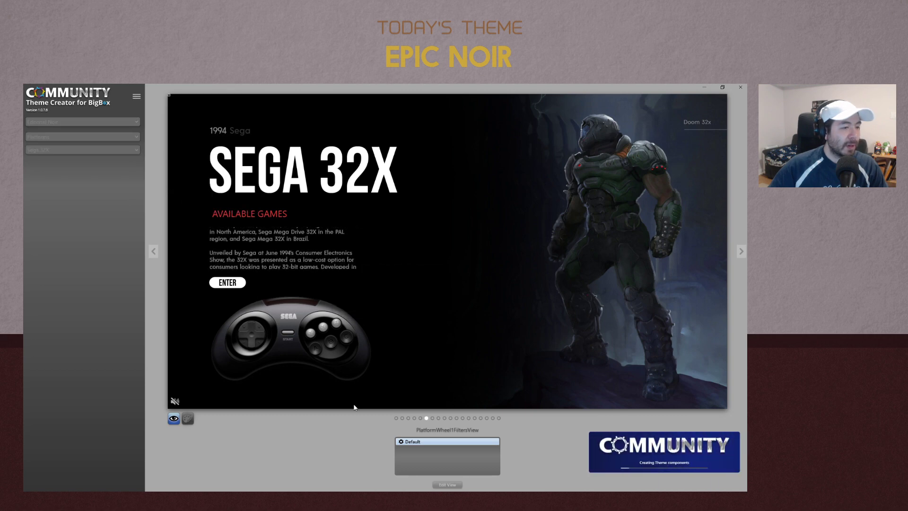
# Look through the running processes in Task Manager for leftover Big Box processes, and close Task Manager
pyautogui.press('super')
pyautogui.rightClick(464, 486)
pyautogui.click(482, 451)
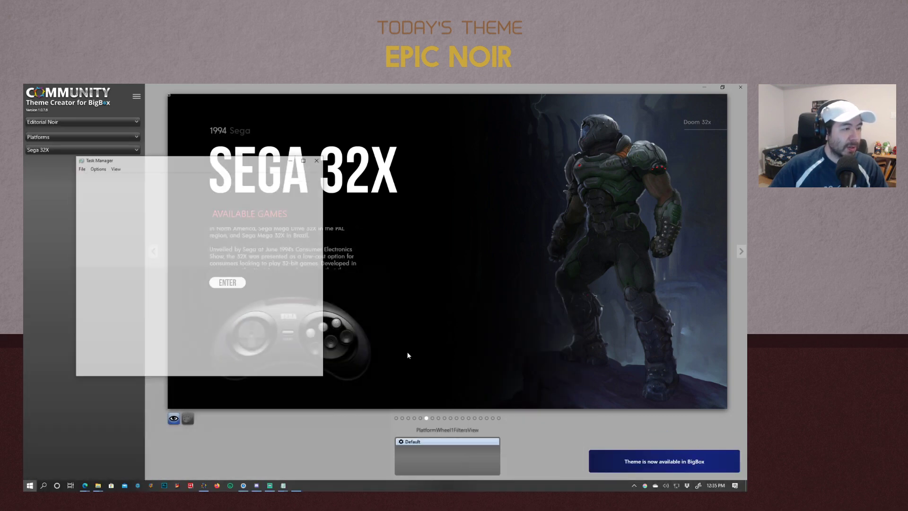
pyautogui.scroll(-2, 130, 297)
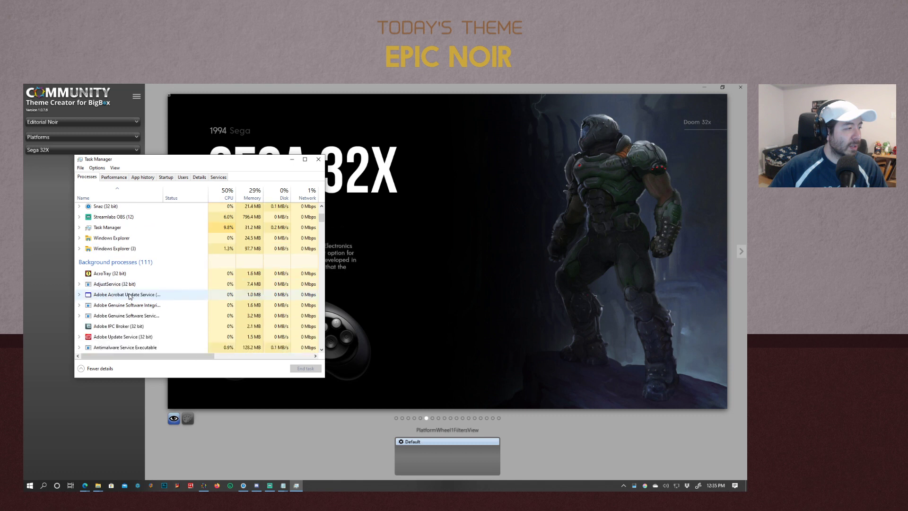
pyautogui.scroll(-6, 130, 297)
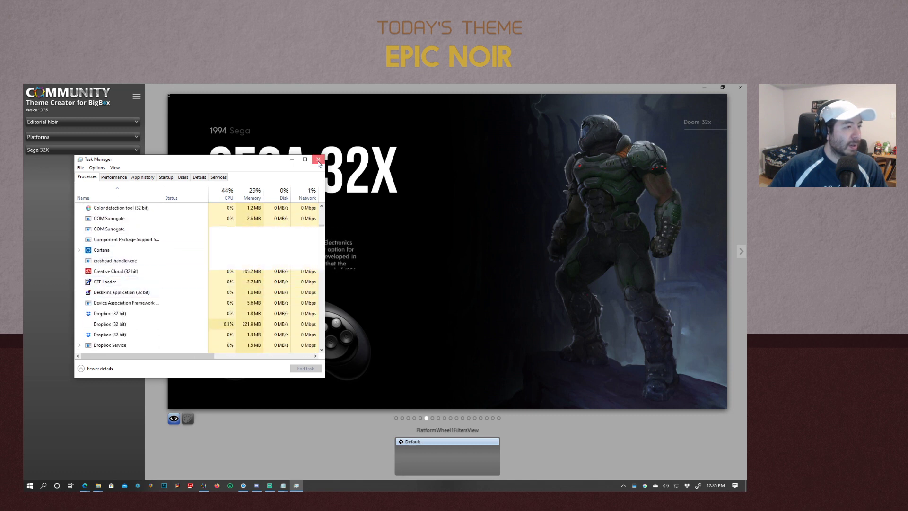
pyautogui.click(319, 159)
# Publish the Editorial Noir theme to BigBox once more
pyautogui.click(136, 96)
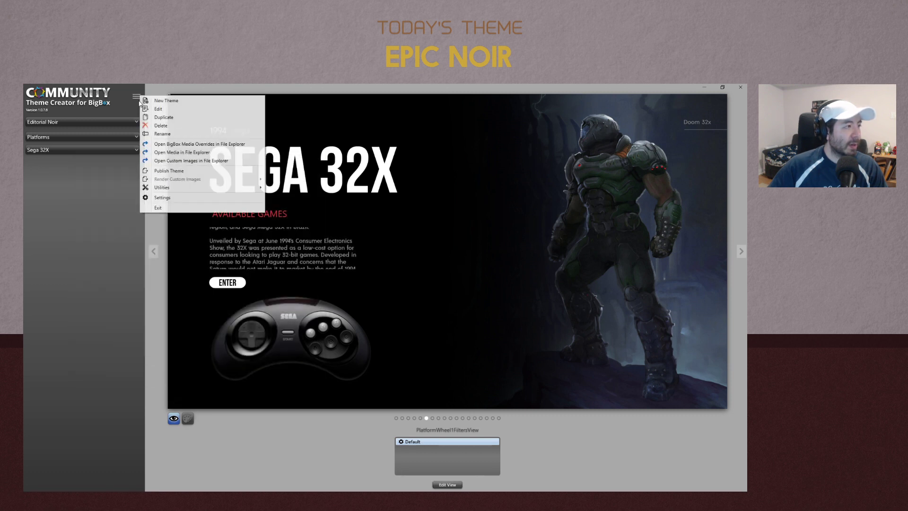
pyautogui.click(169, 172)
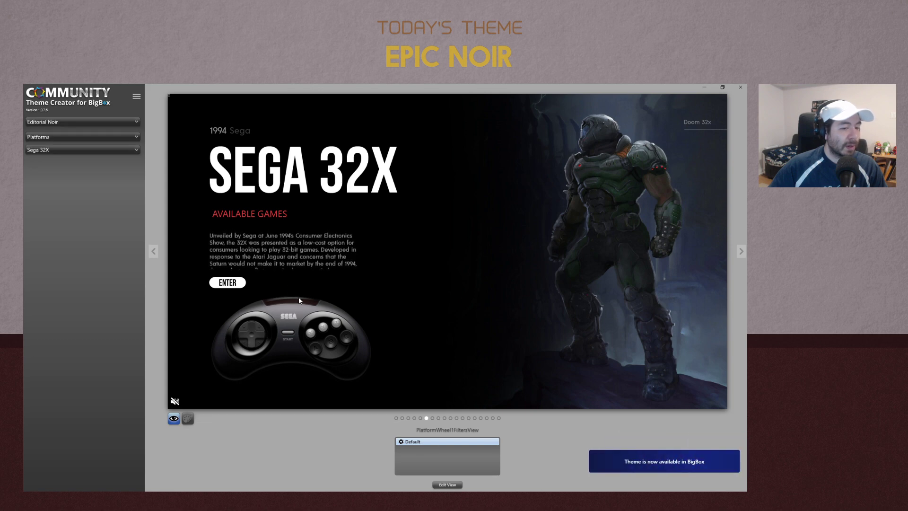
pyautogui.click(136, 96)
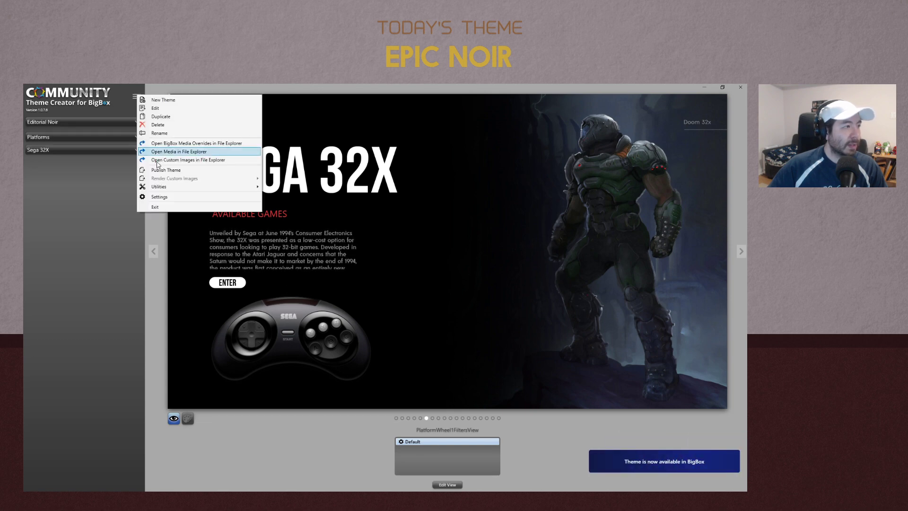
# Switch to File Explorer and open the Themes folder under D:\Launchbox\Launchbox
pyautogui.click(249, 482)
pyautogui.press('super+e')
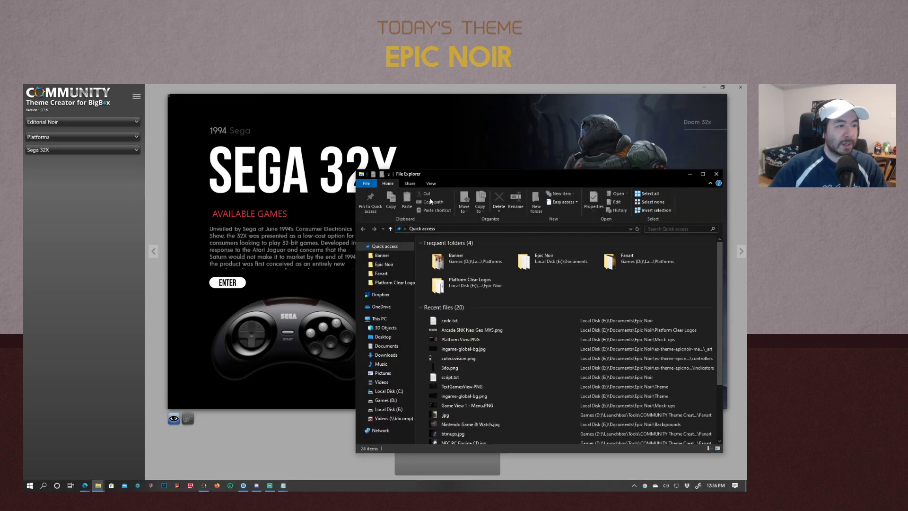
pyautogui.click(454, 229)
pyautogui.write('d:')
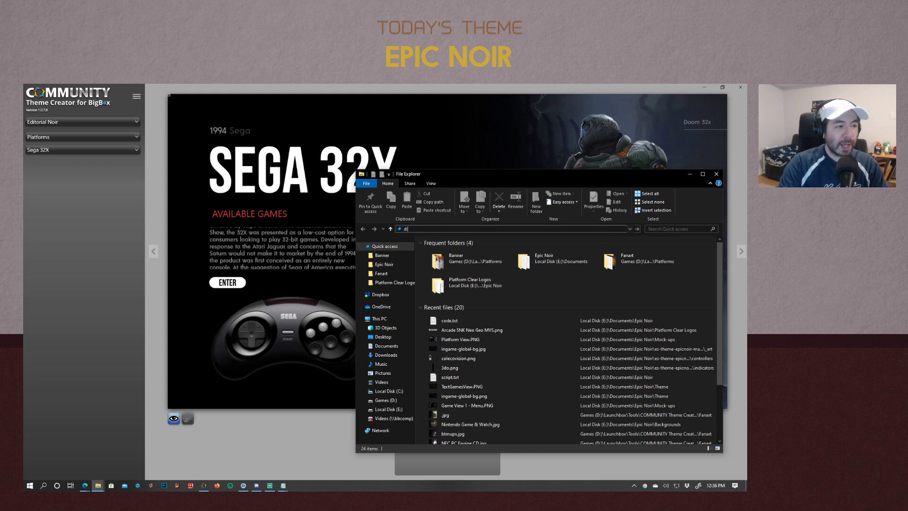
pyautogui.write('\\launchbox\\l')
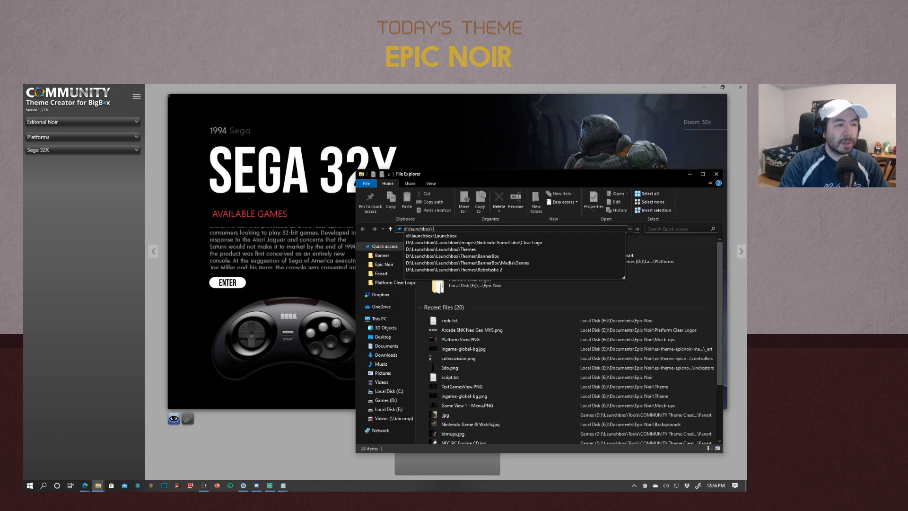
pyautogui.write('aunchbox')
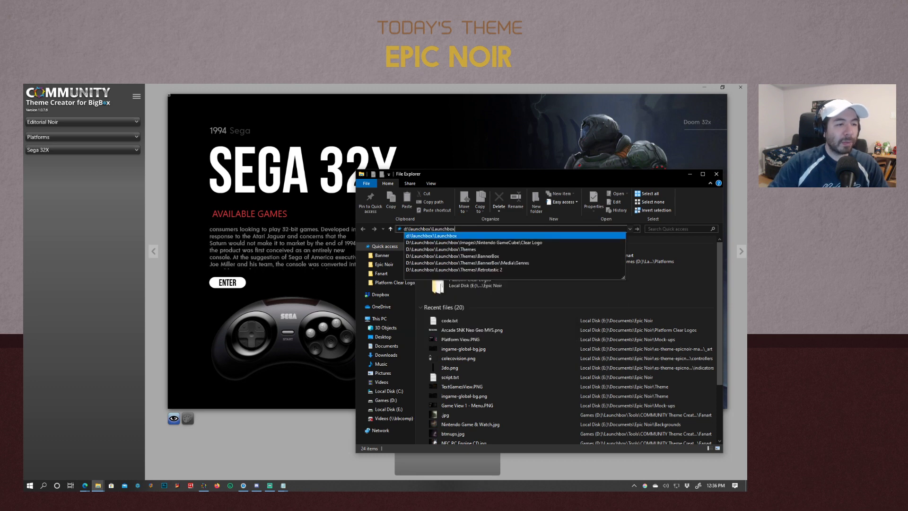
pyautogui.click(440, 250)
# Permanently delete the published Editorial Noir folder from the Themes folder
pyautogui.scroll(-1, 445, 354)
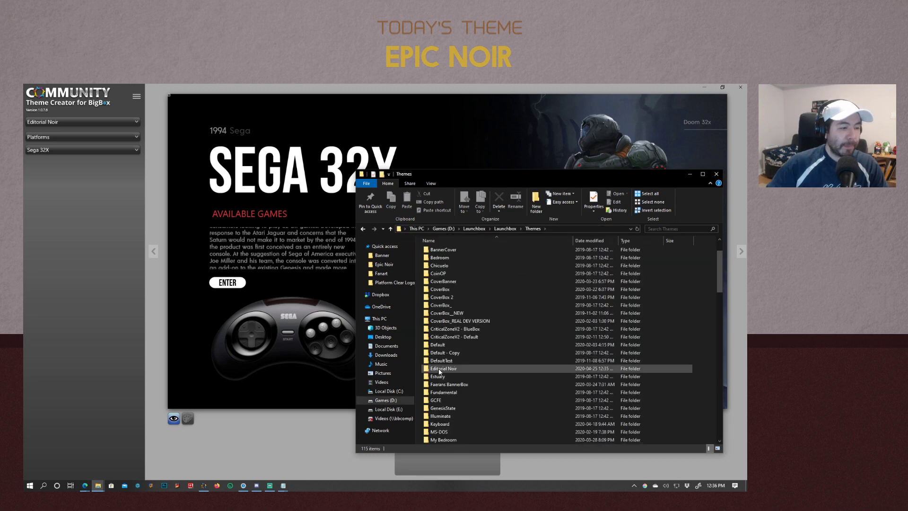
pyautogui.click(438, 370)
pyautogui.press('Delete')
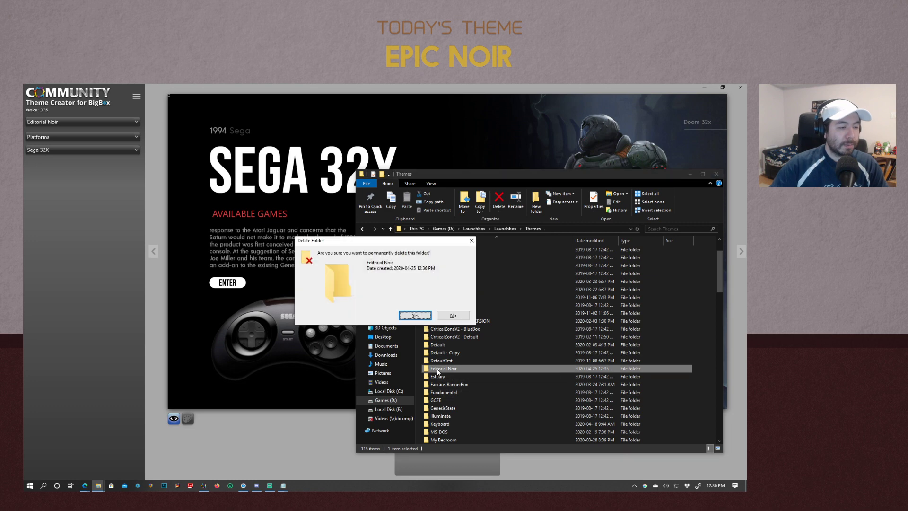
pyautogui.click(415, 316)
# Switch back to COMMUNITY Theme Creator and publish a fresh copy of the Editorial Noir theme
pyautogui.click(263, 87)
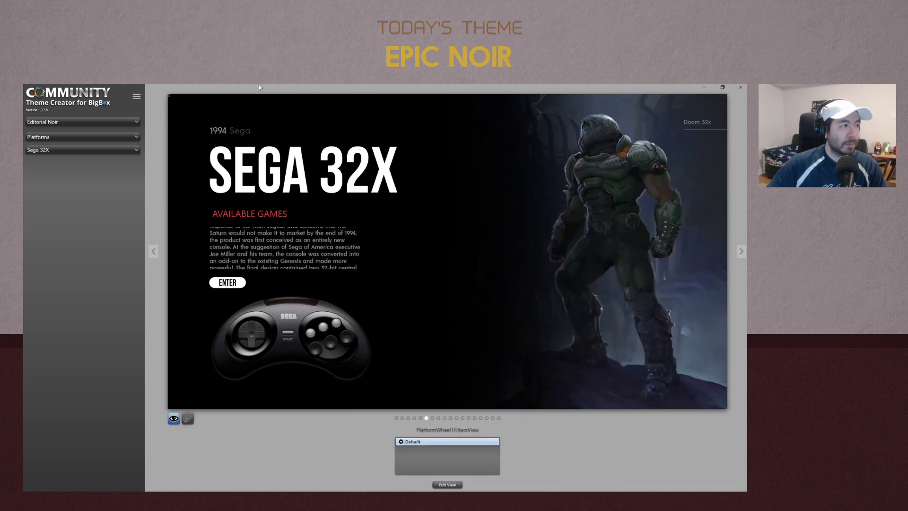
pyautogui.click(136, 98)
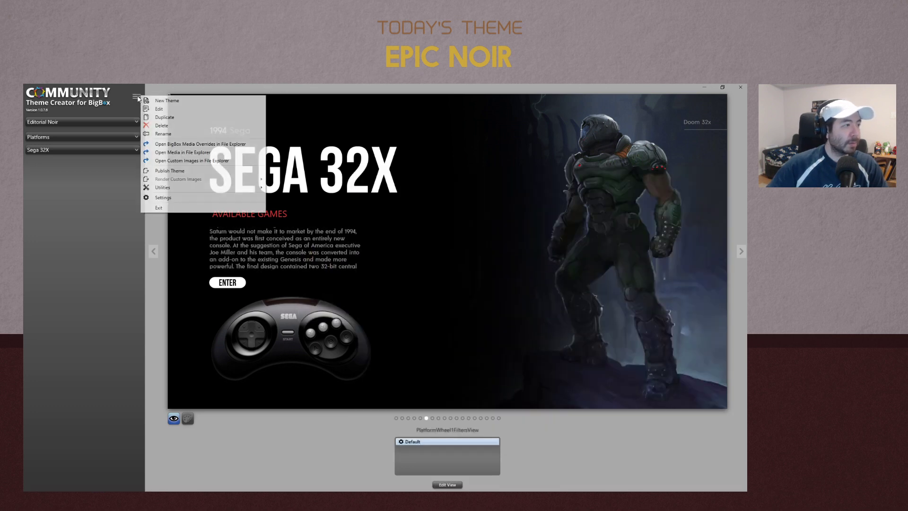
pyautogui.click(174, 172)
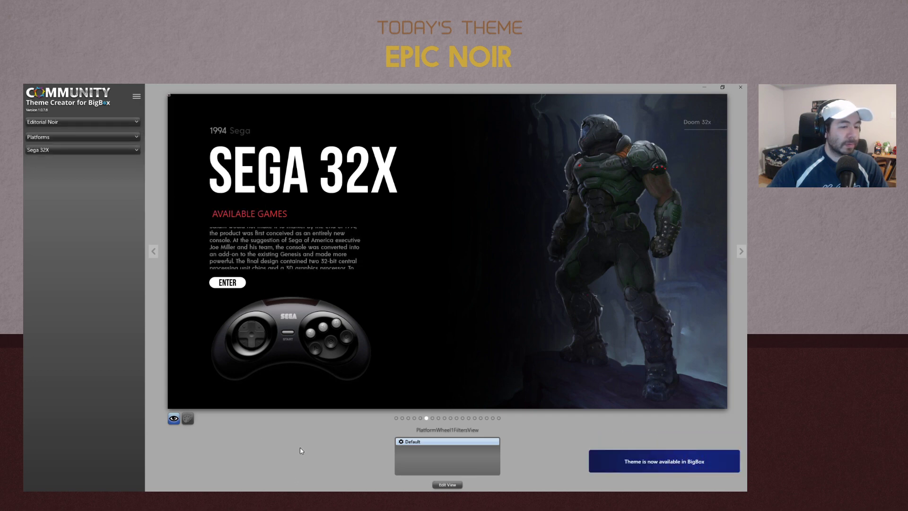
# Inspect the Background and Controllers media folders inside the newly published Editorial Noir theme in File Explorer
pyautogui.hotkey('alt', 'Tab')
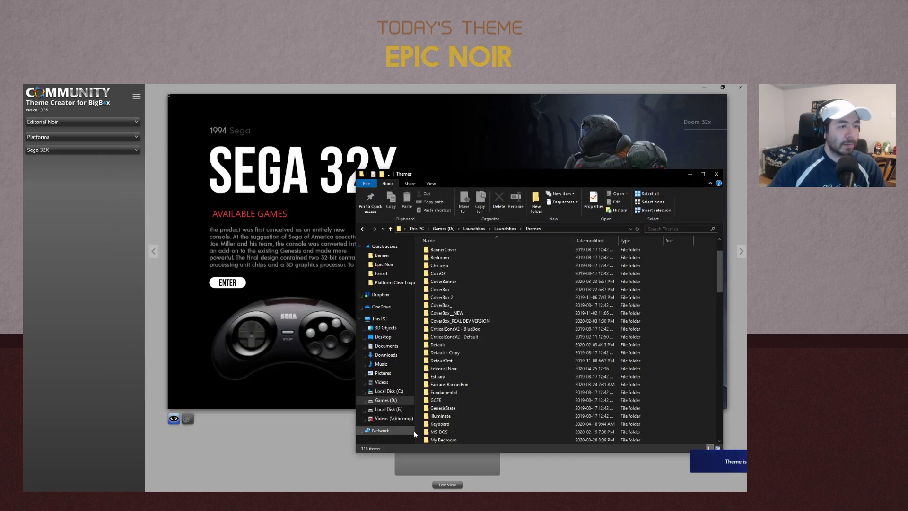
pyautogui.doubleClick(468, 370)
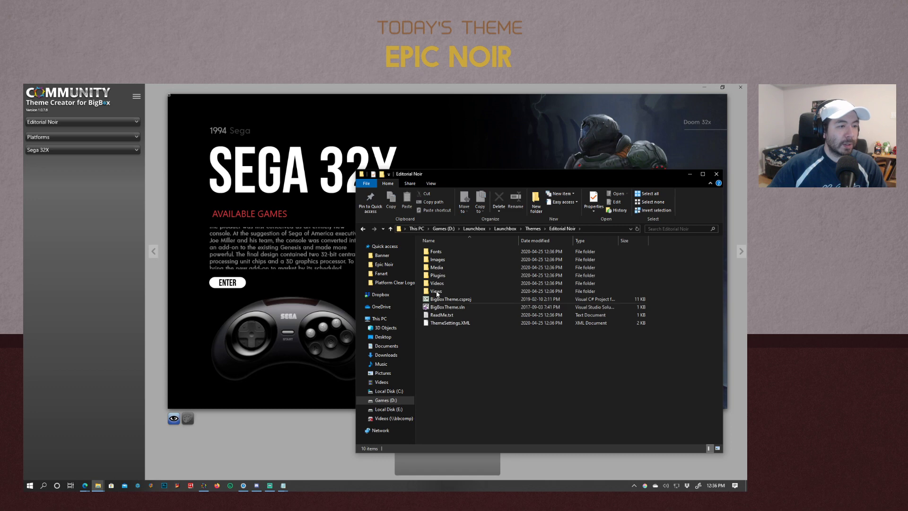
pyautogui.click(432, 268)
pyautogui.doubleClick(432, 268)
pyautogui.doubleClick(439, 252)
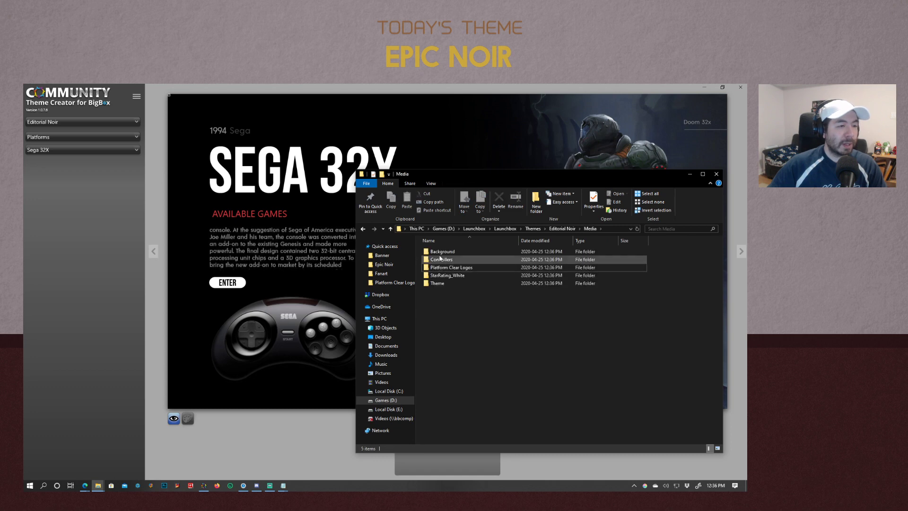
pyautogui.hotkey('alt', 'Up')
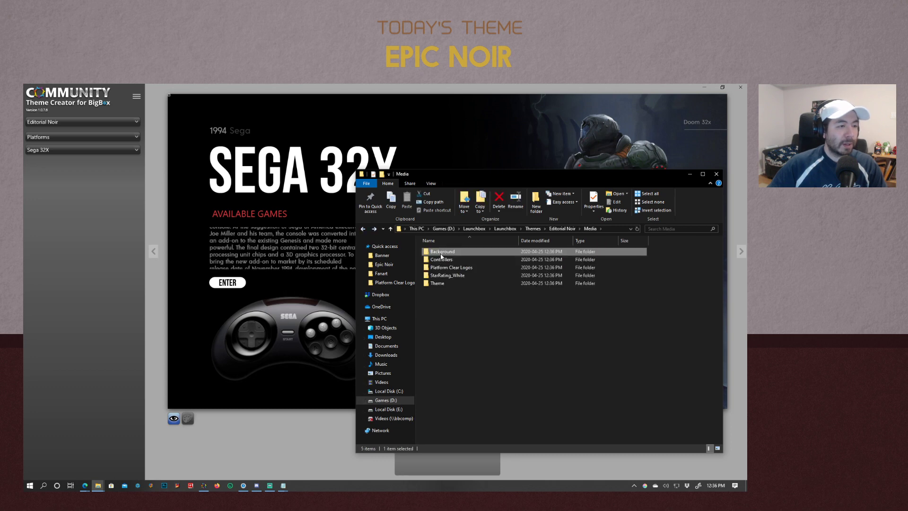
pyautogui.doubleClick(441, 260)
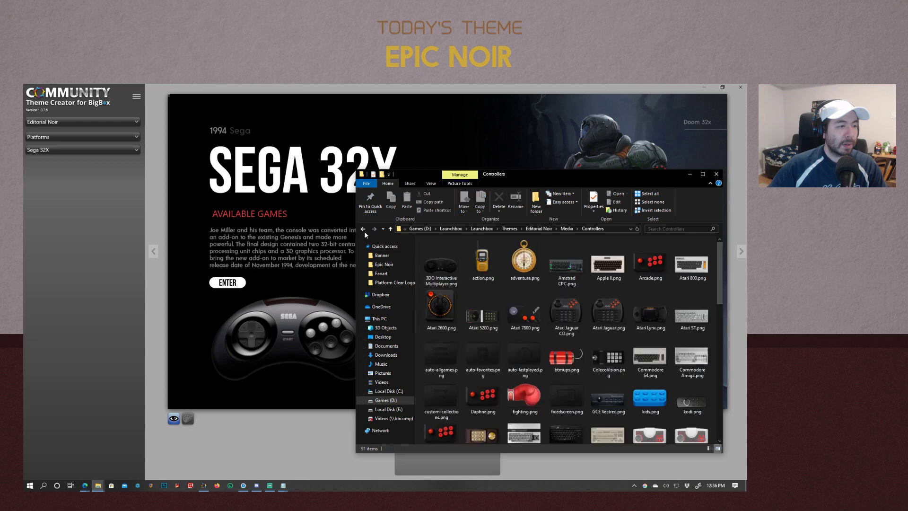
# Launch Big Box, bring its error dialogs to the front and close them
pyautogui.click(331, 129)
pyautogui.press('super')
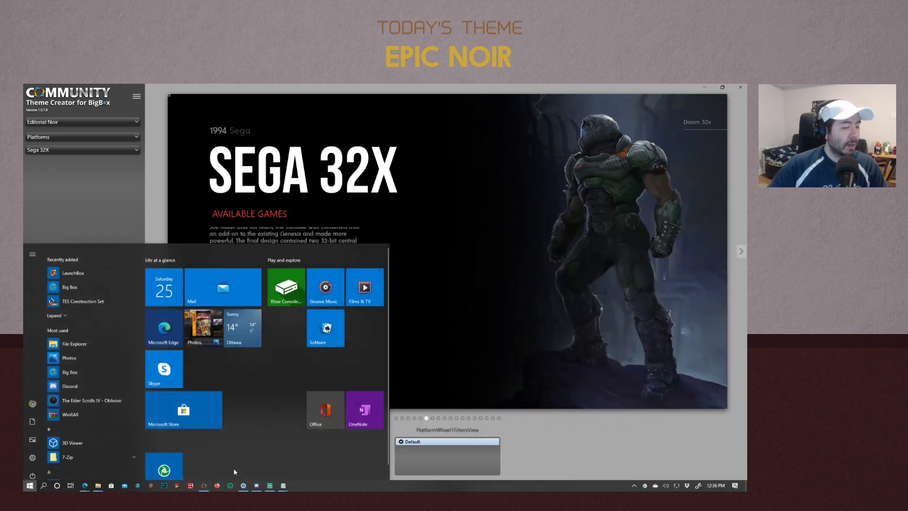
pyautogui.click(139, 487)
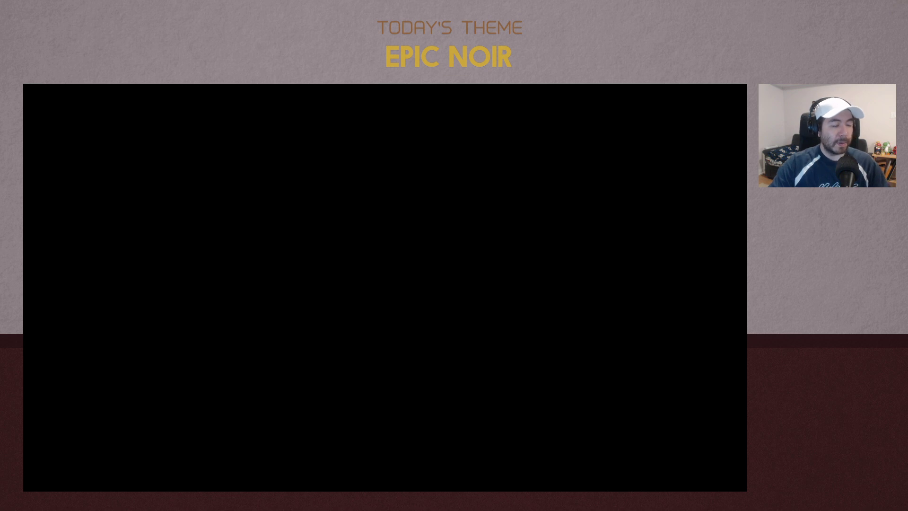
pyautogui.hotkey('alt', 'Tab')
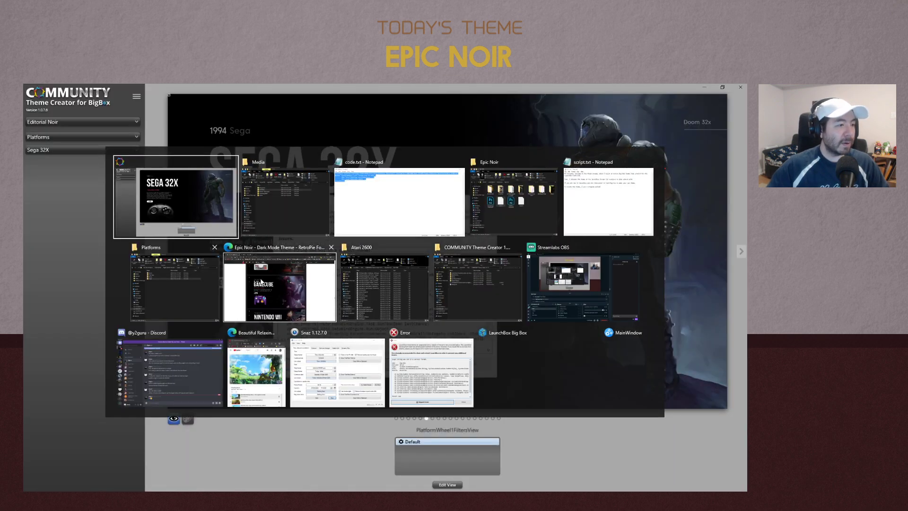
pyautogui.click(465, 386)
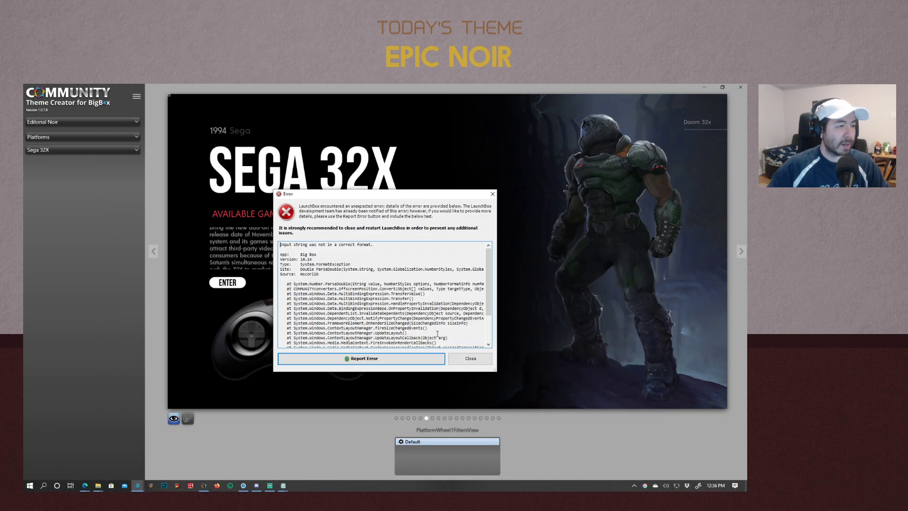
pyautogui.click(469, 360)
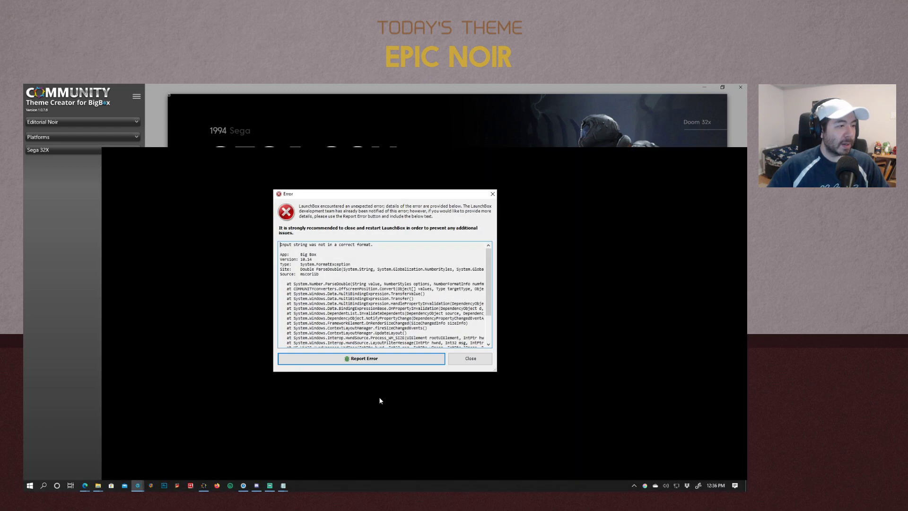
pyautogui.click(458, 363)
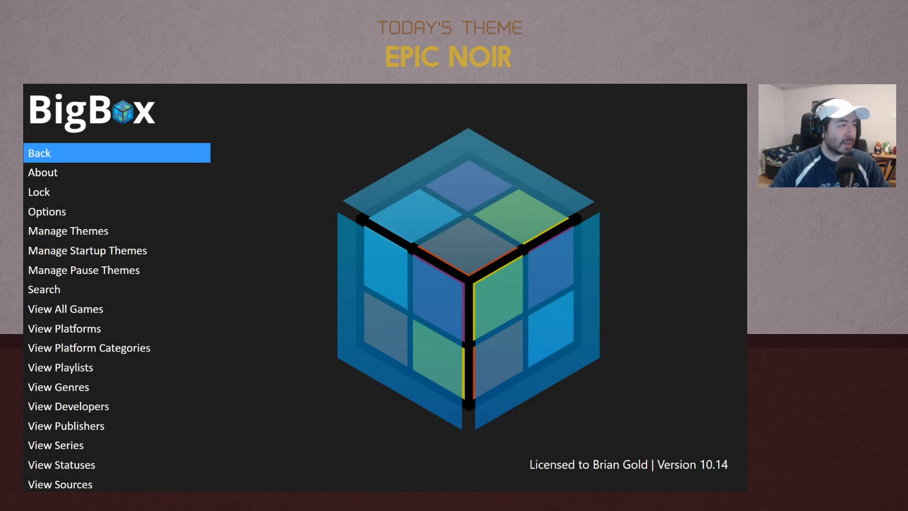
# Open theme management in Big Box and list all installed themes
pyautogui.press('Down')
pyautogui.press('Down')
pyautogui.press('Down')
pyautogui.press('Down')
pyautogui.press('Return')
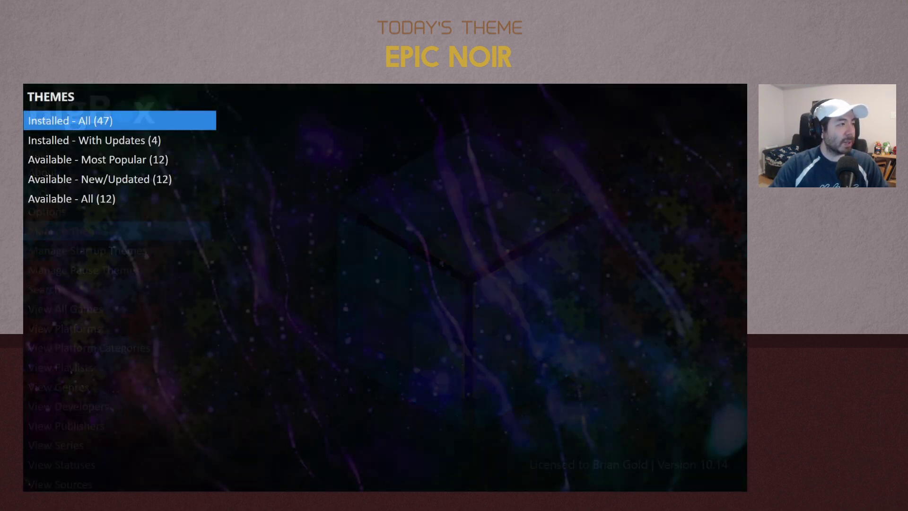
pyautogui.press('Return')
# Find CoverBox among the installed themes and apply it as the main theme
pyautogui.press('Down')
pyautogui.press('Down')
pyautogui.press('Down')
pyautogui.press('Down')
pyautogui.press('Down')
pyautogui.press('Down')
pyautogui.press('Down')
pyautogui.press('Down')
pyautogui.press('Down')
pyautogui.press('Down')
pyautogui.press('Down')
pyautogui.press('Down')
pyautogui.press('Down')
pyautogui.press('Down')
pyautogui.press('Down')
pyautogui.press('Down')
pyautogui.press('Down')
pyautogui.press('Down')
pyautogui.press('Down')
pyautogui.press('Down')
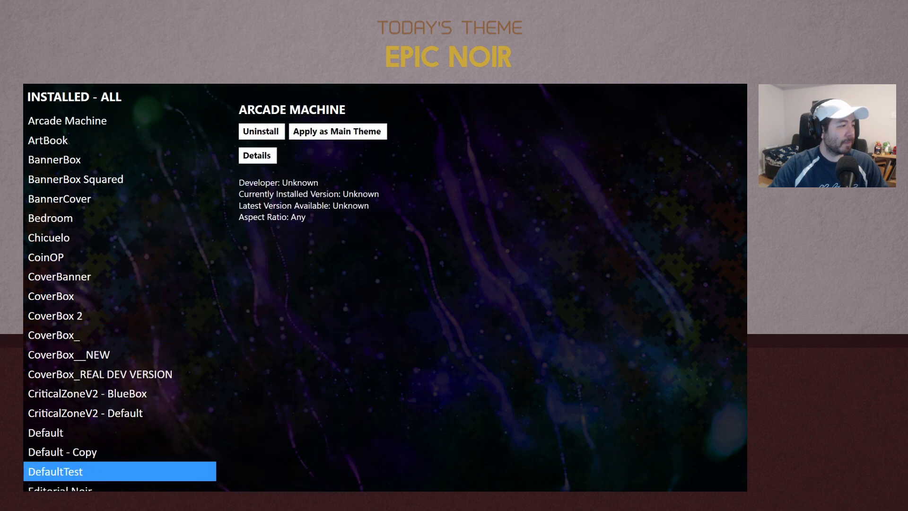
pyautogui.press('Up')
pyautogui.press('Up')
pyautogui.press('Up')
pyautogui.press('Up')
pyautogui.press('Up')
pyautogui.press('Up')
pyautogui.press('Up')
pyautogui.press('Up')
pyautogui.press('Up')
pyautogui.press('Up')
pyautogui.press('Up')
pyautogui.press('Down')
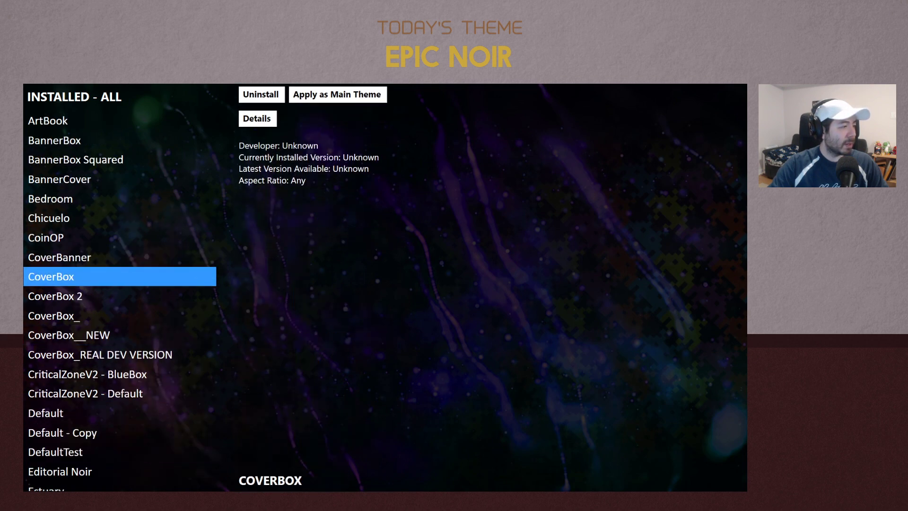
pyautogui.press('Right')
pyautogui.press('Right')
pyautogui.press('Right')
pyautogui.press('Right')
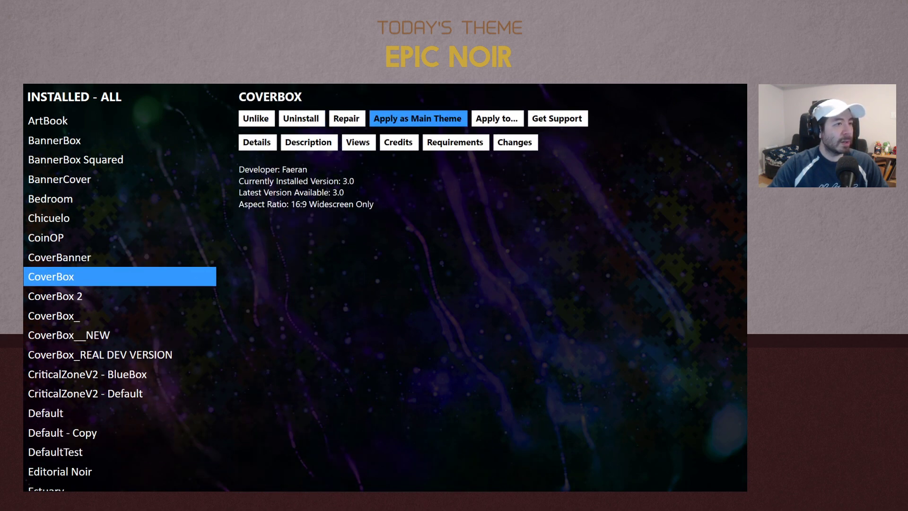
pyautogui.press('Return')
pyautogui.press('Left')
pyautogui.press('Return')
pyautogui.press('Return')
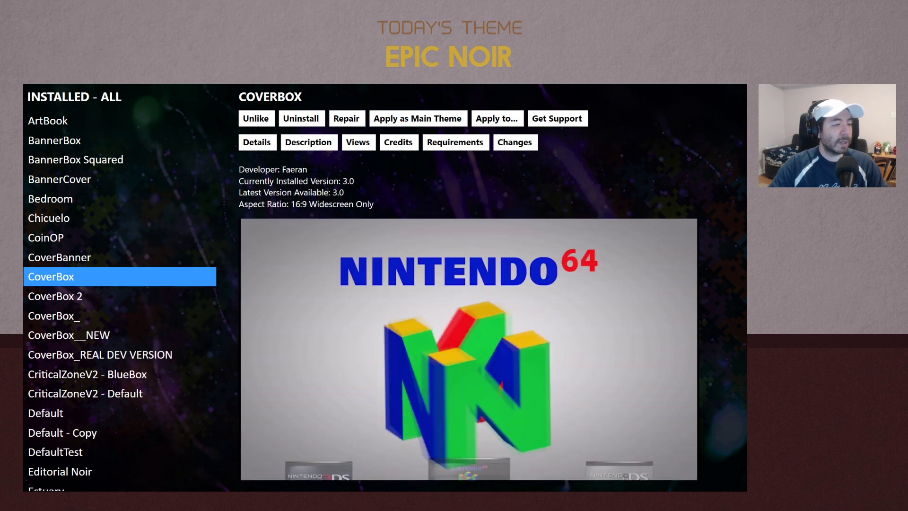
# Return to the platforms view and browse the platform wheel past Sony Playstation to check the CoverBox theme
pyautogui.press('Escape')
pyautogui.press('Escape')
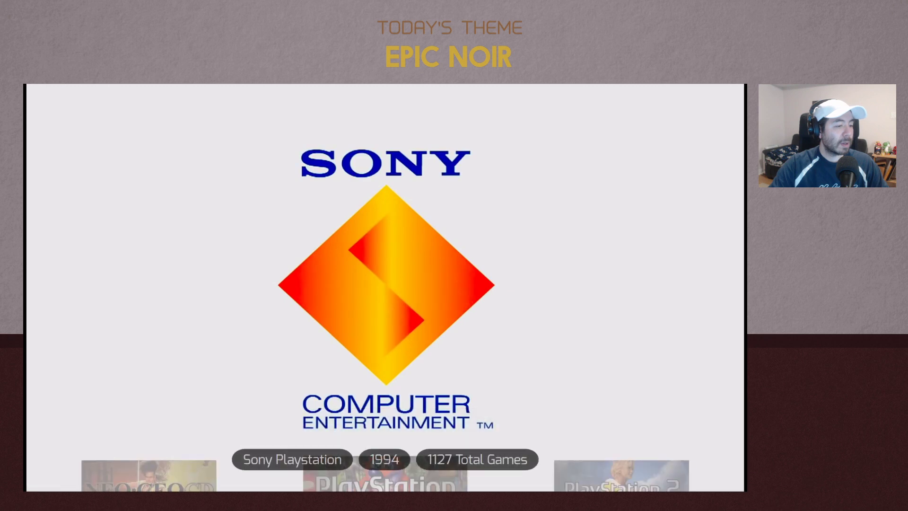
pyautogui.press('Right')
pyautogui.press('Right')
pyautogui.press('Right')
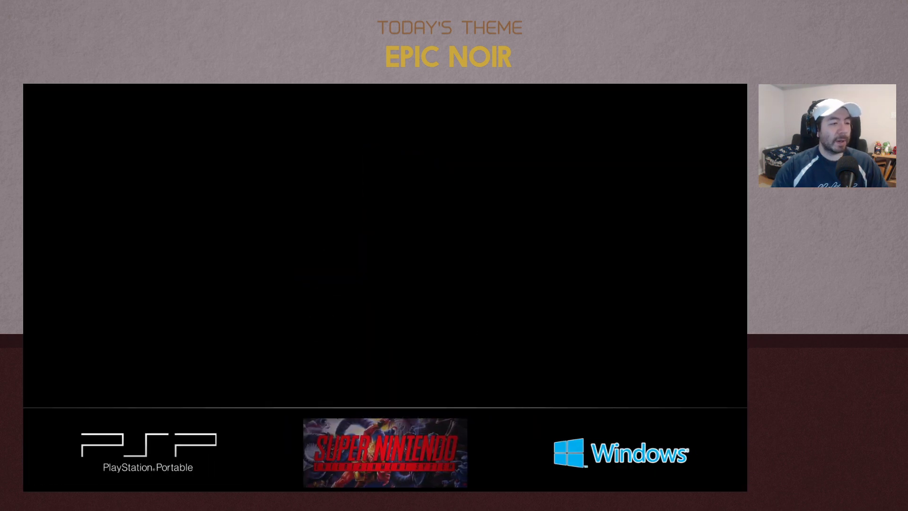
# Exit Big Box from its main menu and return to COMMUNITY Theme Creator
pyautogui.press('Escape')
pyautogui.press('Down')
pyautogui.press('Down')
pyautogui.press('Down')
pyautogui.press('Down')
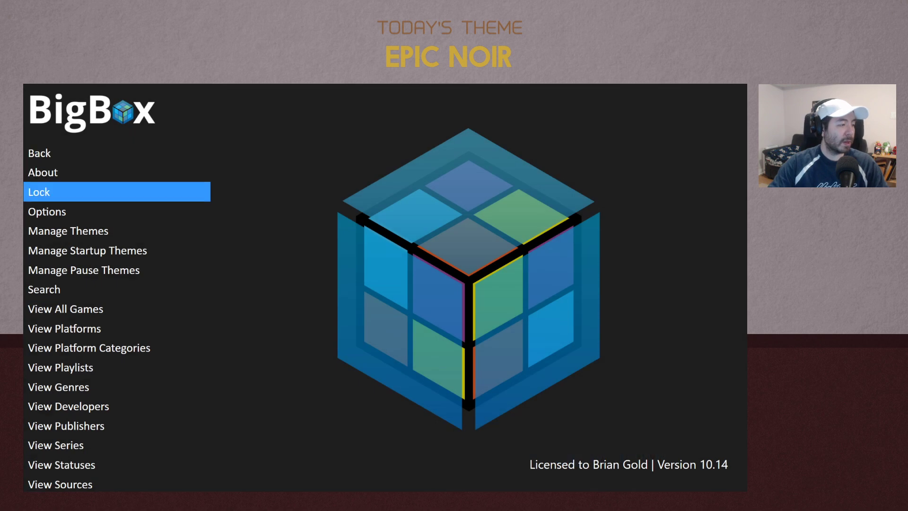
pyautogui.press('Up')
pyautogui.press('Up')
pyautogui.press('Up')
pyautogui.press('Up')
pyautogui.press('Up')
pyautogui.press('Return')
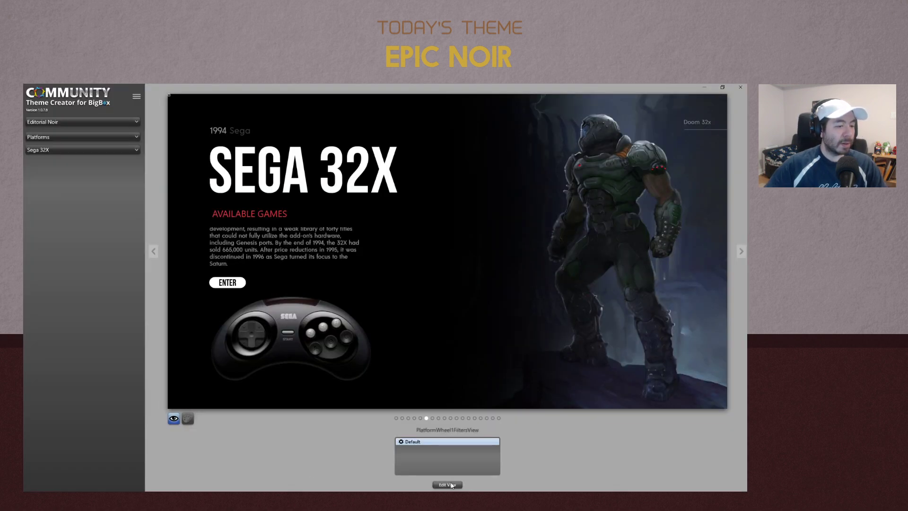
# Open PlatformWheel1FiltersView for editing, review the Background Image's source and animation settings, and save the view
pyautogui.click(447, 485)
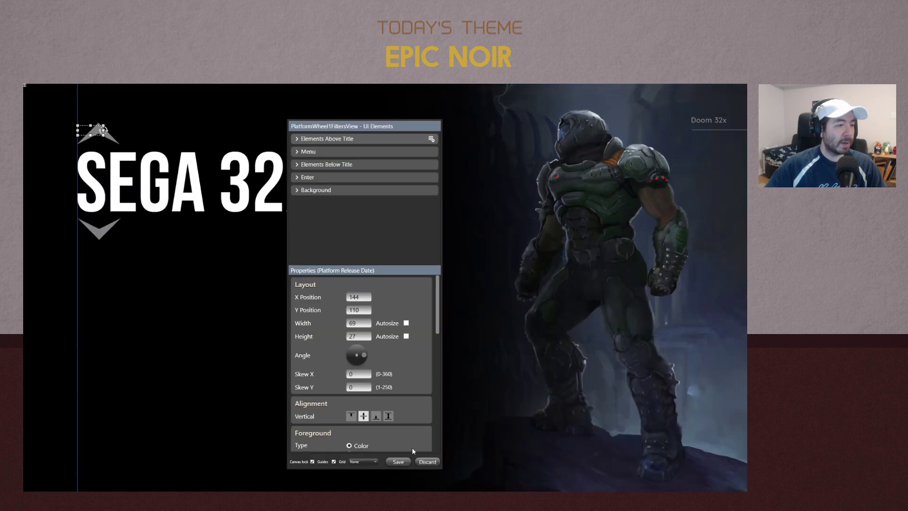
pyautogui.moveTo(335, 127); pyautogui.dragTo(452, 123)
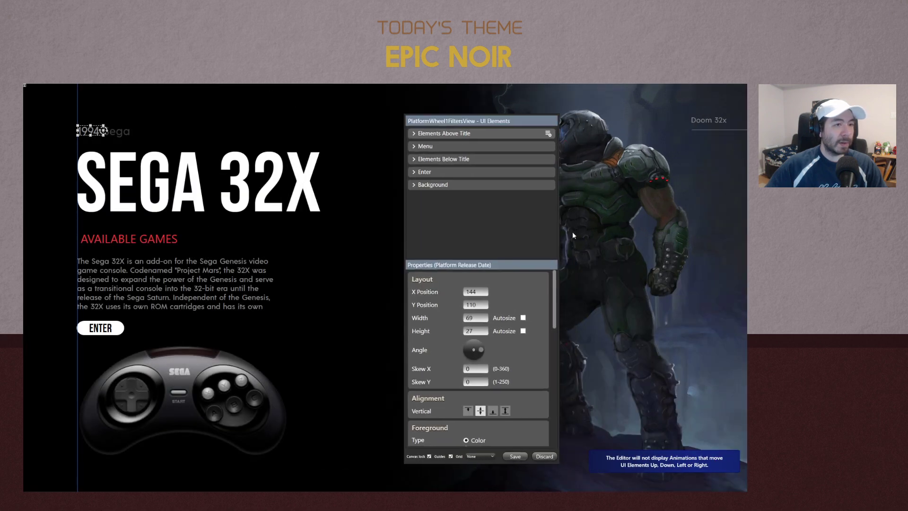
pyautogui.click(565, 291)
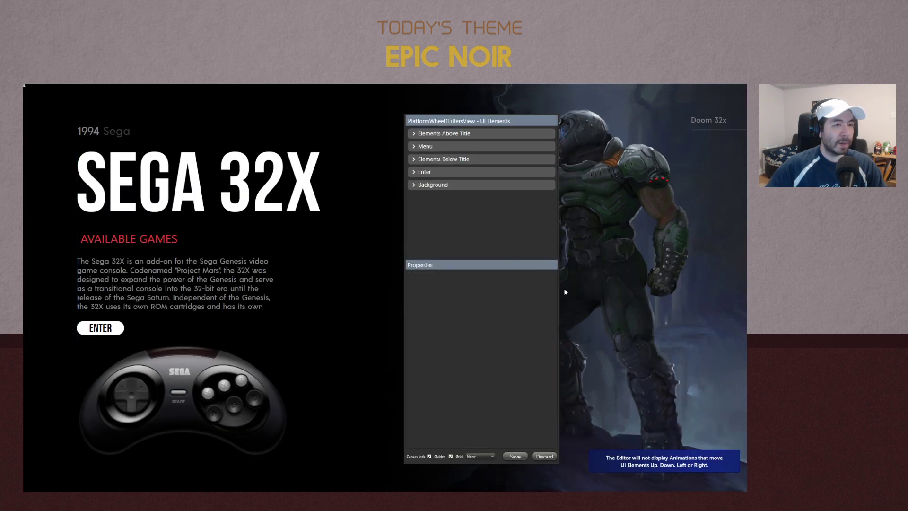
pyautogui.click(415, 186)
pyautogui.click(463, 227)
pyautogui.scroll(-6, 552, 341)
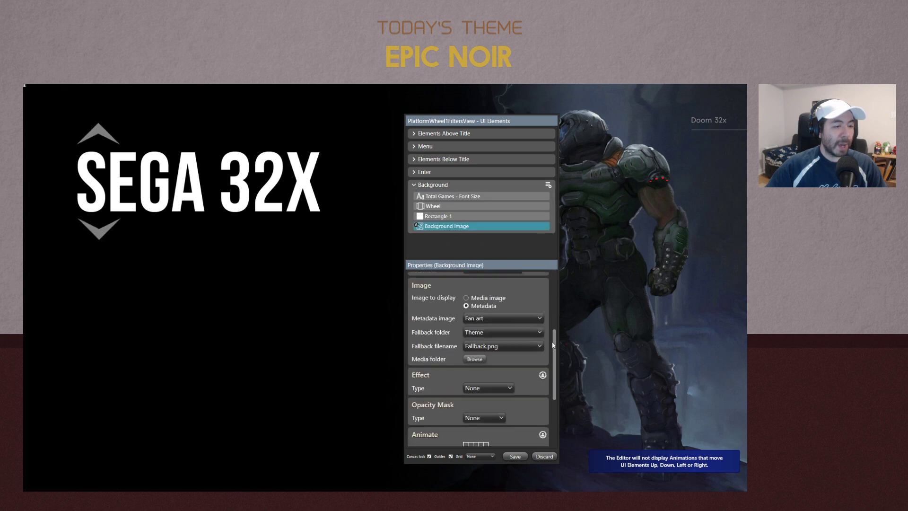
pyautogui.click(457, 371)
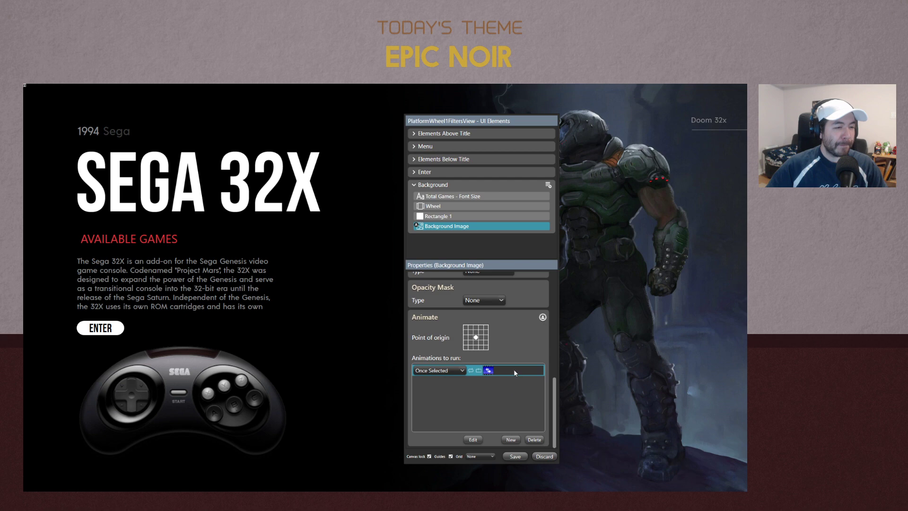
pyautogui.scroll(8, 521, 366)
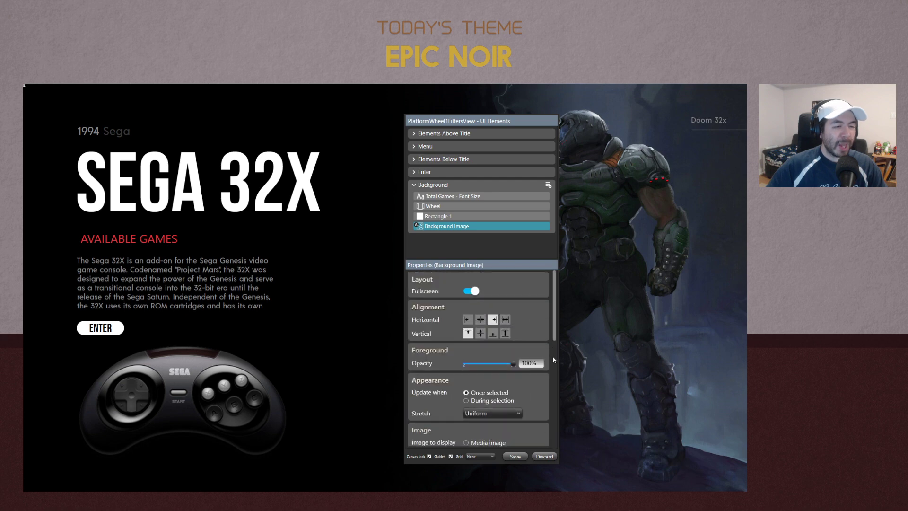
pyautogui.click(518, 456)
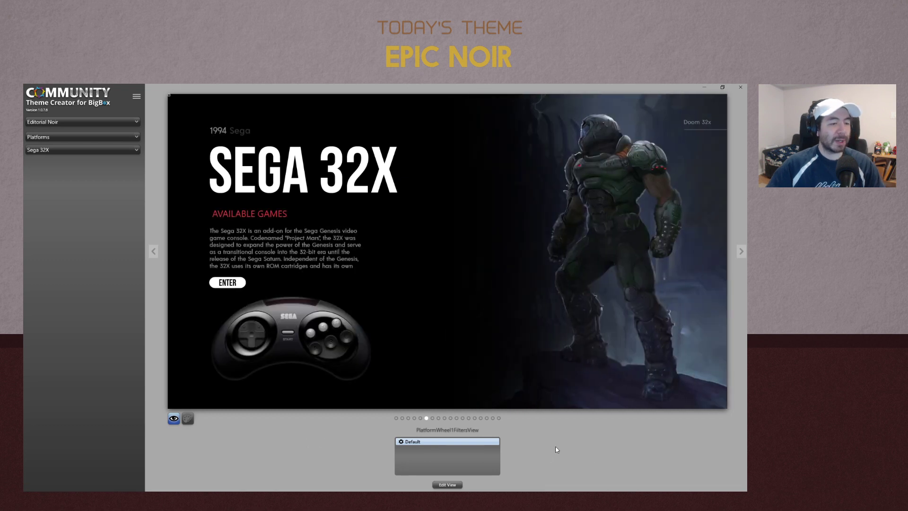
# Switch to the TextGamesView and open its Default layout for editing
pyautogui.click(461, 442)
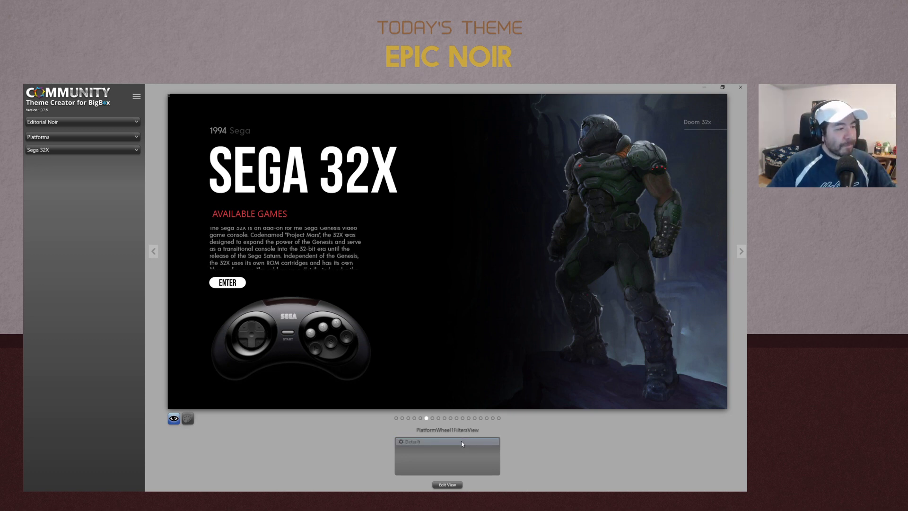
pyautogui.click(462, 441)
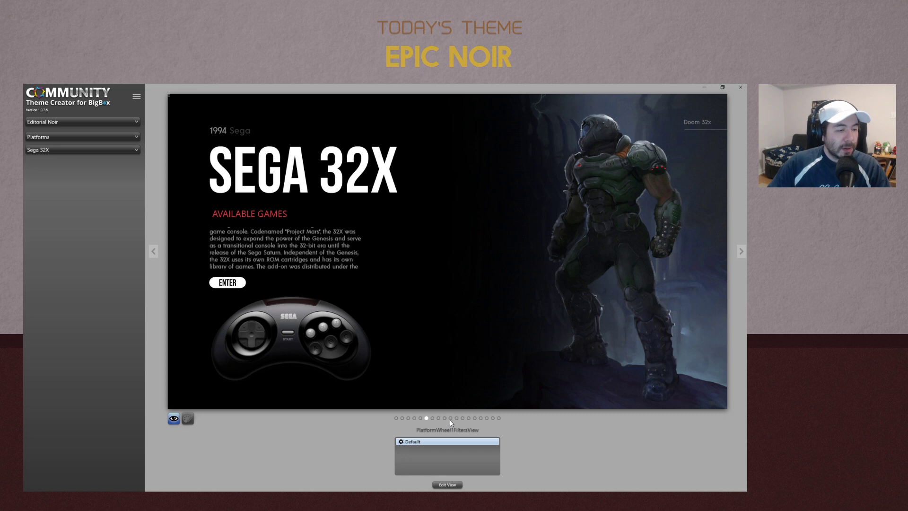
pyautogui.click(453, 430)
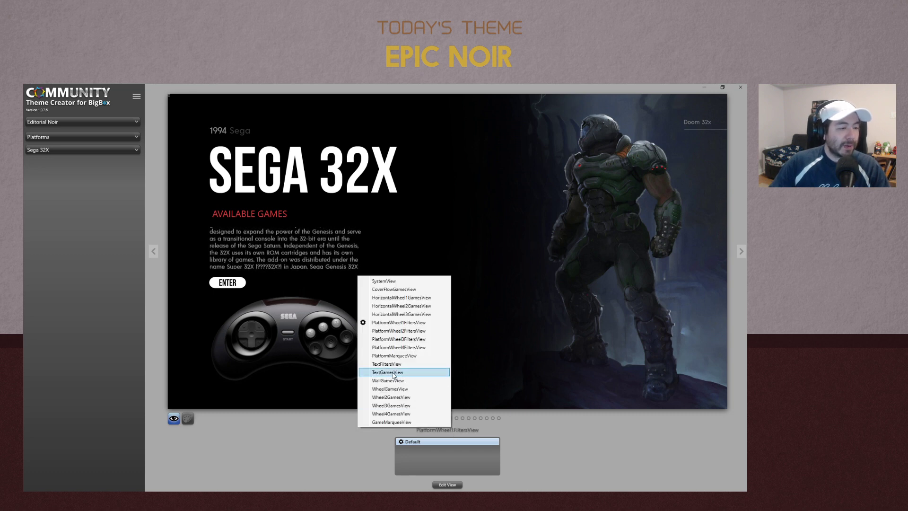
pyautogui.click(393, 373)
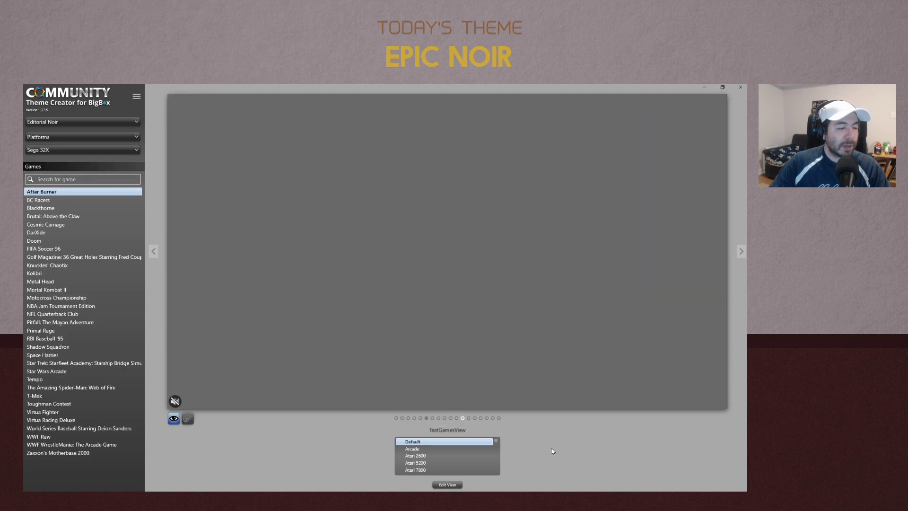
pyautogui.click(448, 484)
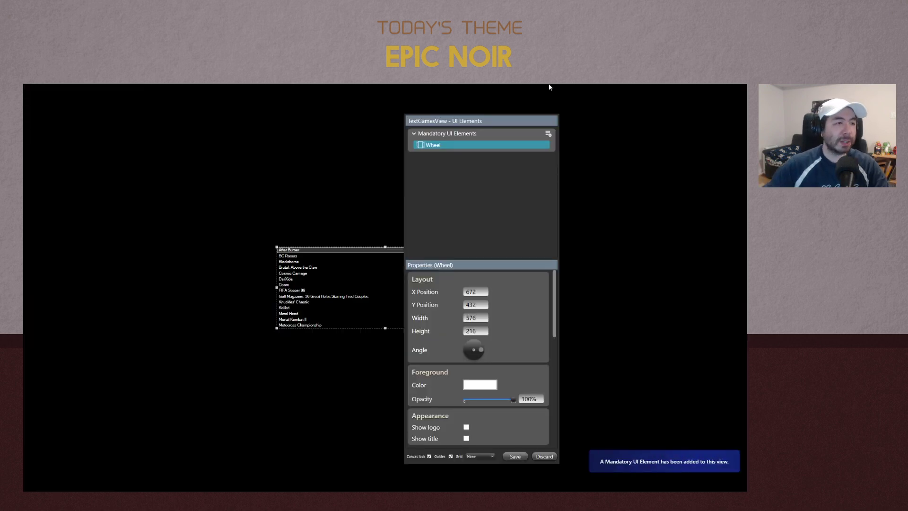
# Create a new element group below Mandatory UI Elements and name it Background
pyautogui.click(548, 134)
pyautogui.click(512, 139)
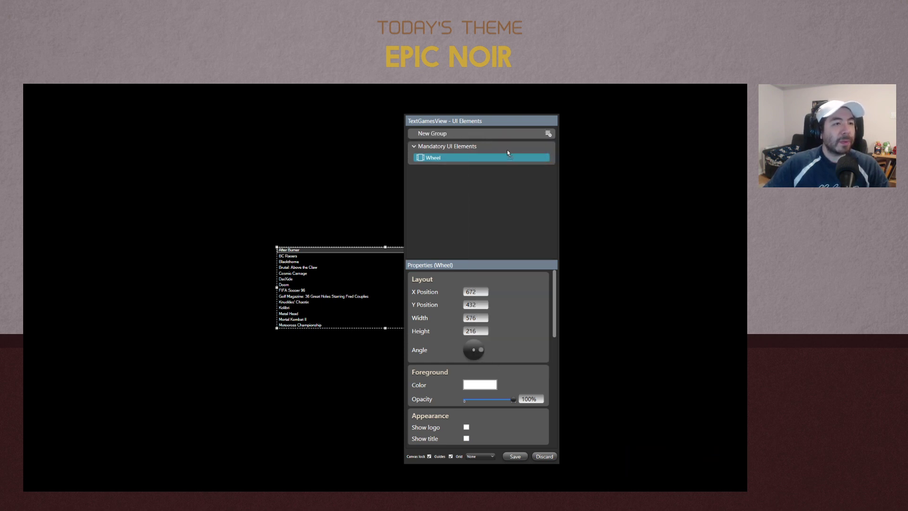
pyautogui.doubleClick(451, 159)
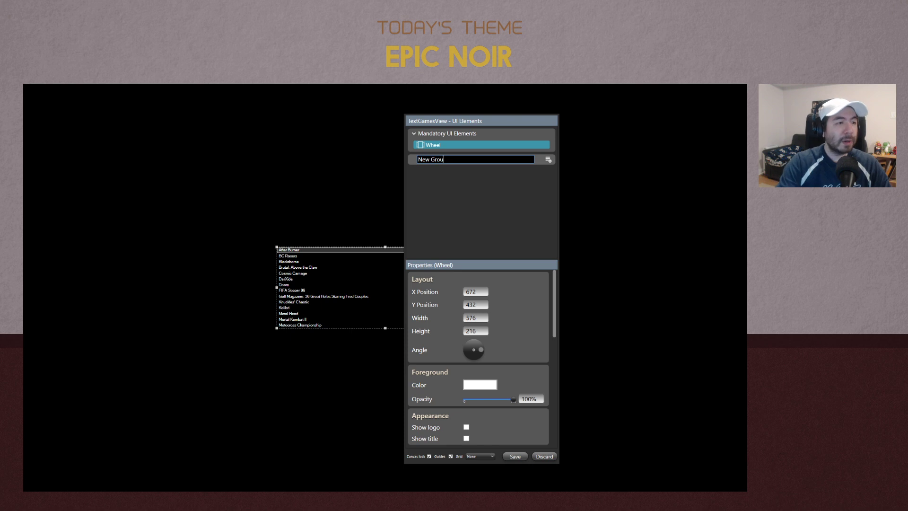
pyautogui.press('BackSpace')
pyautogui.press('BackSpace')
pyautogui.press('BackSpace')
pyautogui.press('BackSpace')
pyautogui.press('BackSpace')
pyautogui.press('BackSpace')
pyautogui.press('BackSpace')
pyautogui.press('BackSpace')
pyautogui.write('Background')
pyautogui.press('Return')
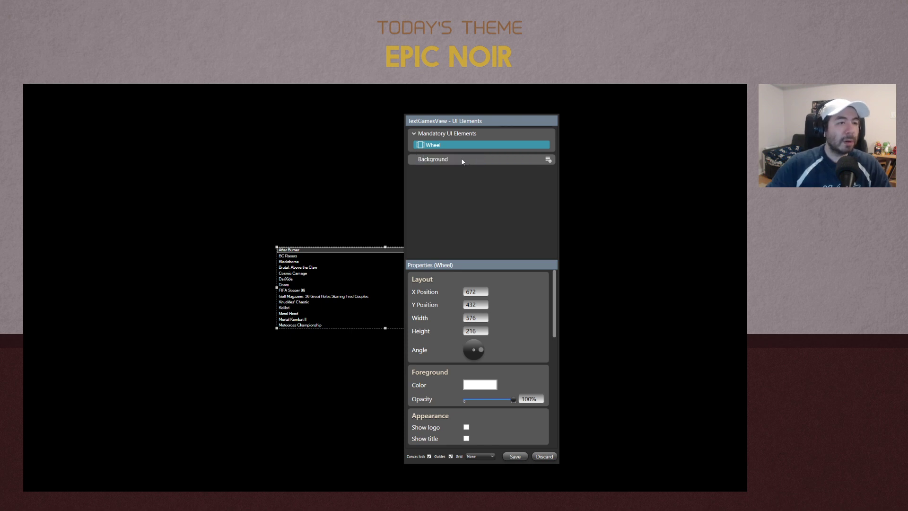
# Add an Image element to the Background group and make it fullscreen
pyautogui.click(549, 160)
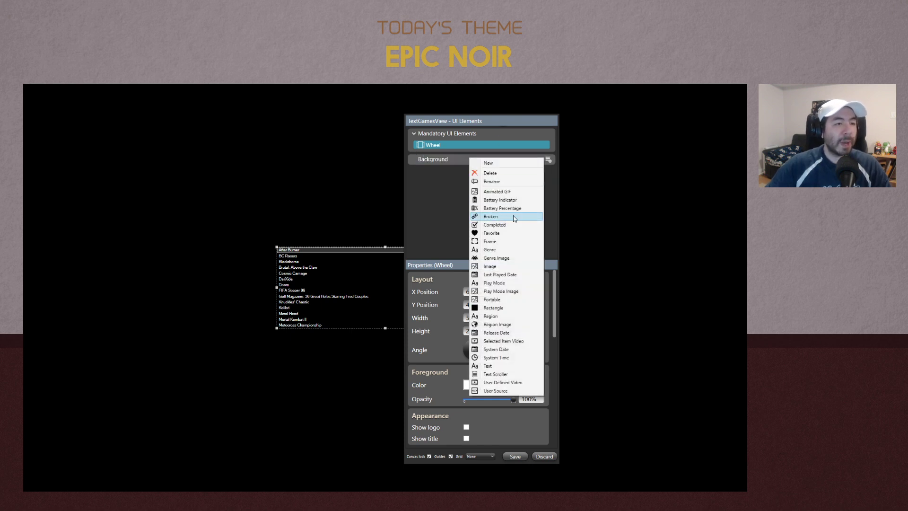
pyautogui.click(490, 266)
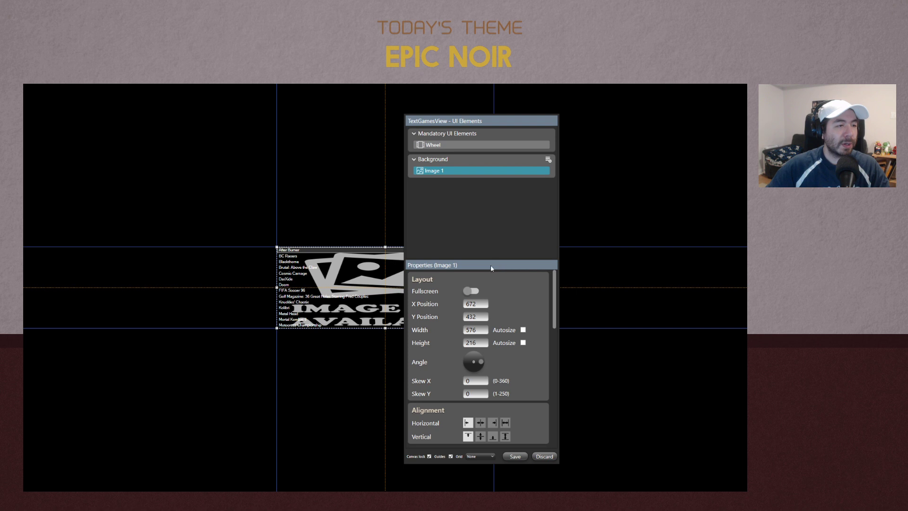
pyautogui.click(470, 292)
pyautogui.scroll(-5, 525, 370)
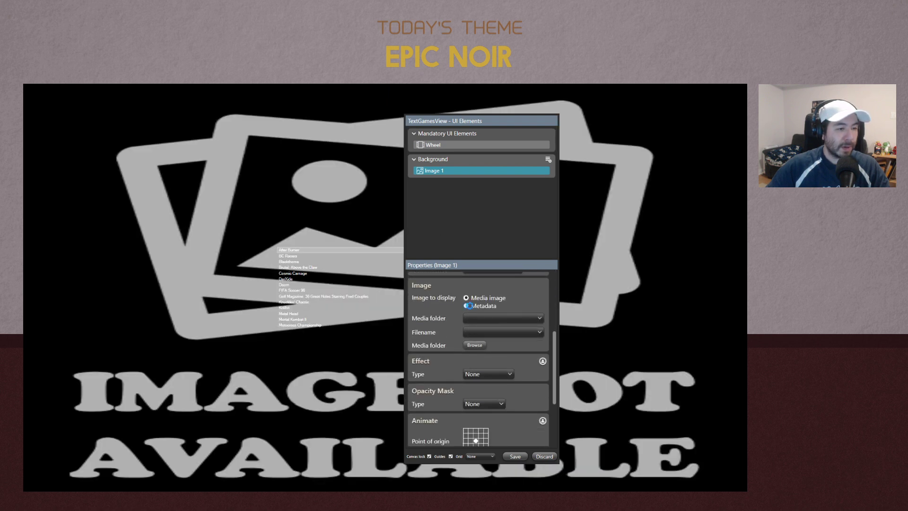
# Set the fullscreen image to display the media image ingame-global-bg.png from the Theme folder
pyautogui.click(467, 306)
pyautogui.click(466, 298)
pyautogui.click(504, 318)
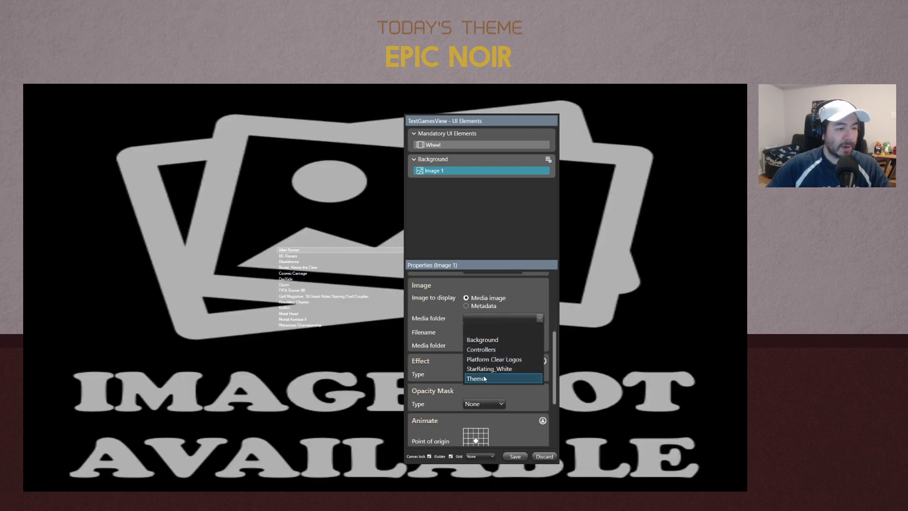
pyautogui.click(485, 378)
pyautogui.click(494, 332)
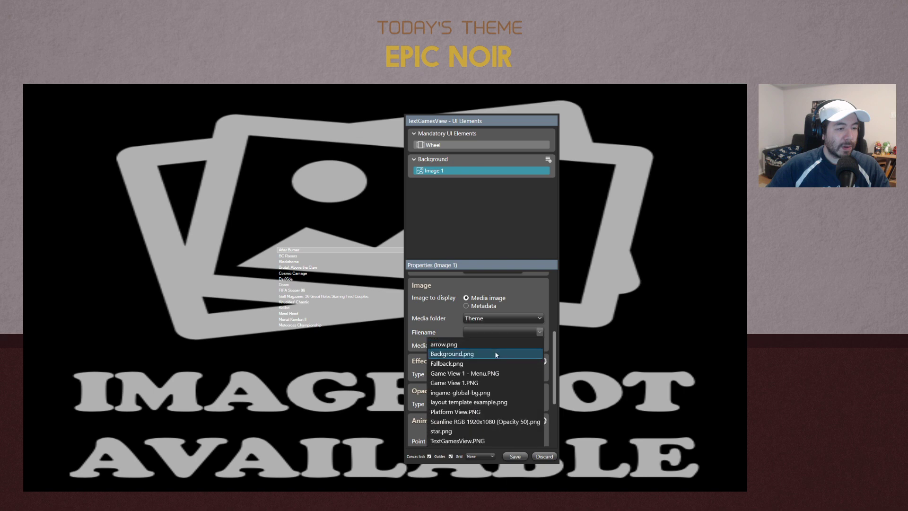
pyautogui.click(464, 403)
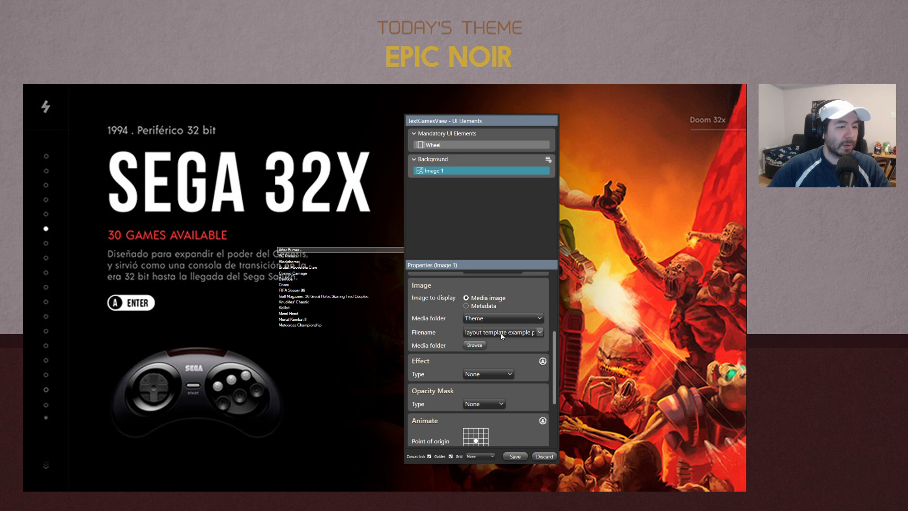
pyautogui.click(540, 332)
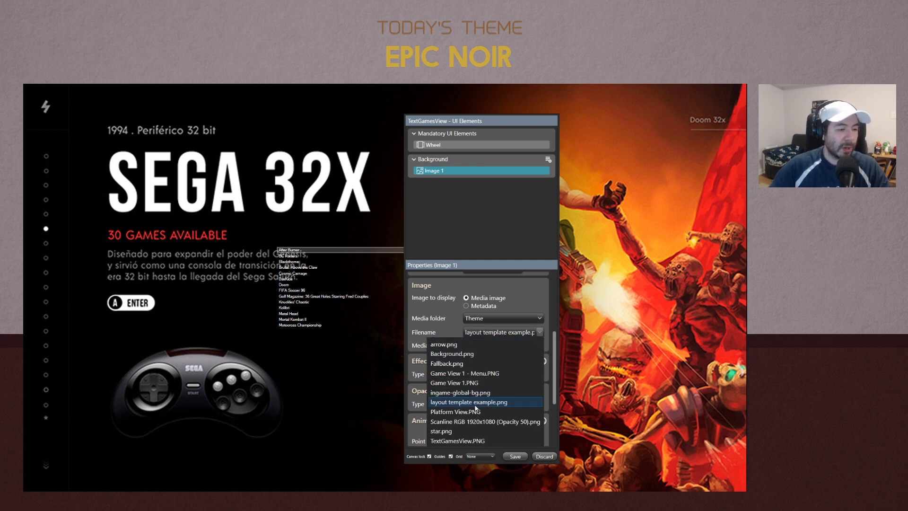
pyautogui.click(483, 393)
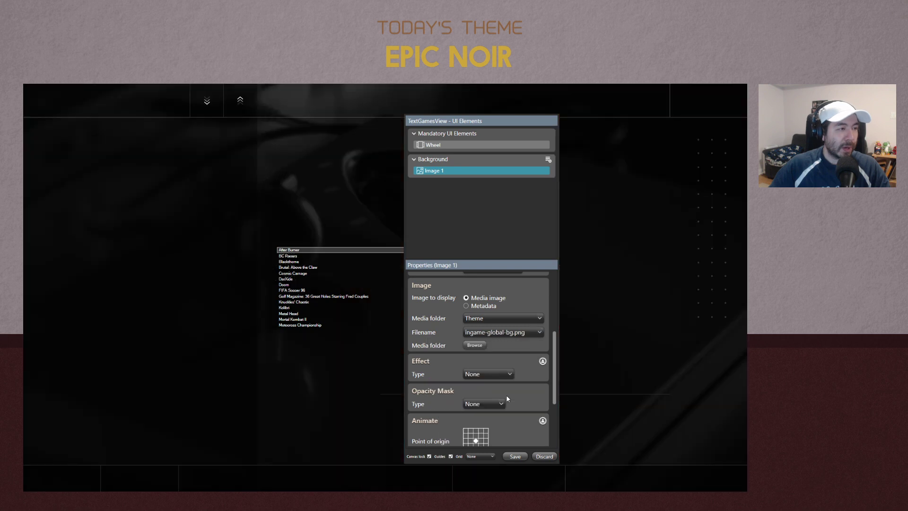
# Resize the game list wheel to fill the background's darker left column between the upper and lower divider lines
pyautogui.moveTo(448, 121); pyautogui.dragTo(529, 121)
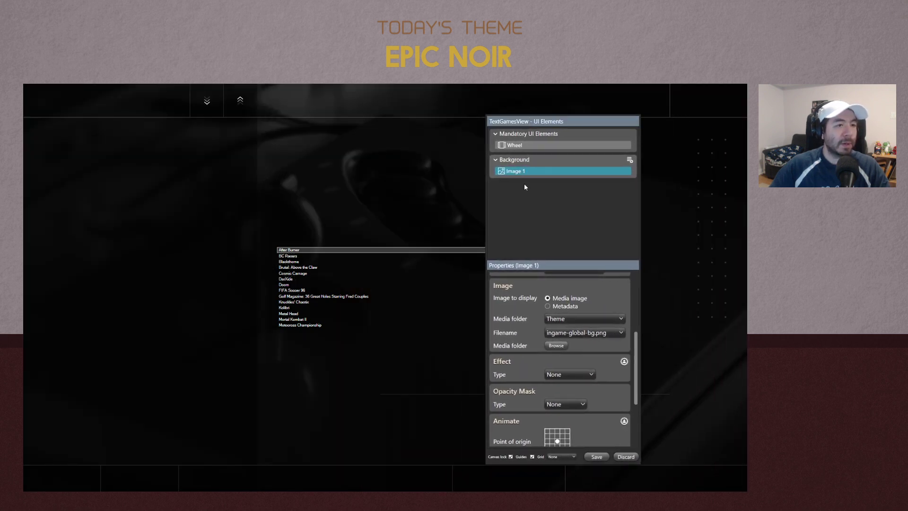
pyautogui.click(523, 145)
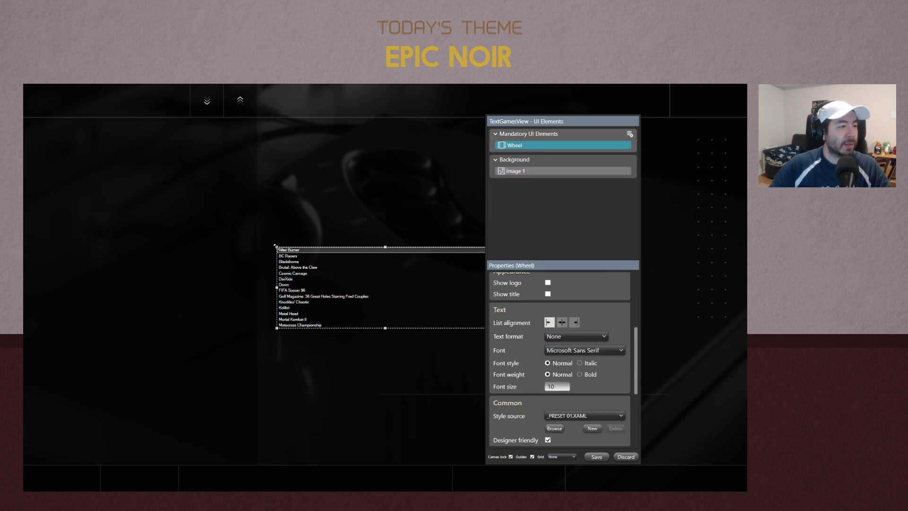
pyautogui.moveTo(277, 247); pyautogui.dragTo(22, 117)
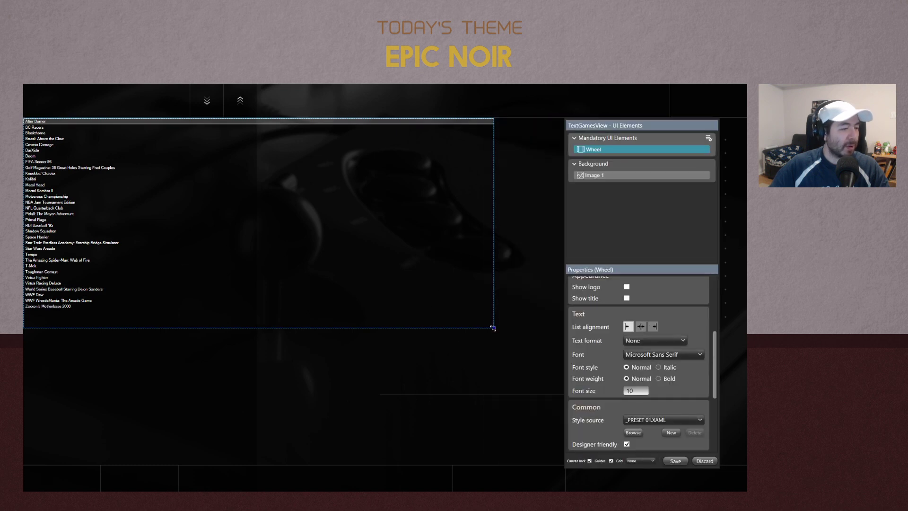
pyautogui.moveTo(494, 325); pyautogui.dragTo(257, 463)
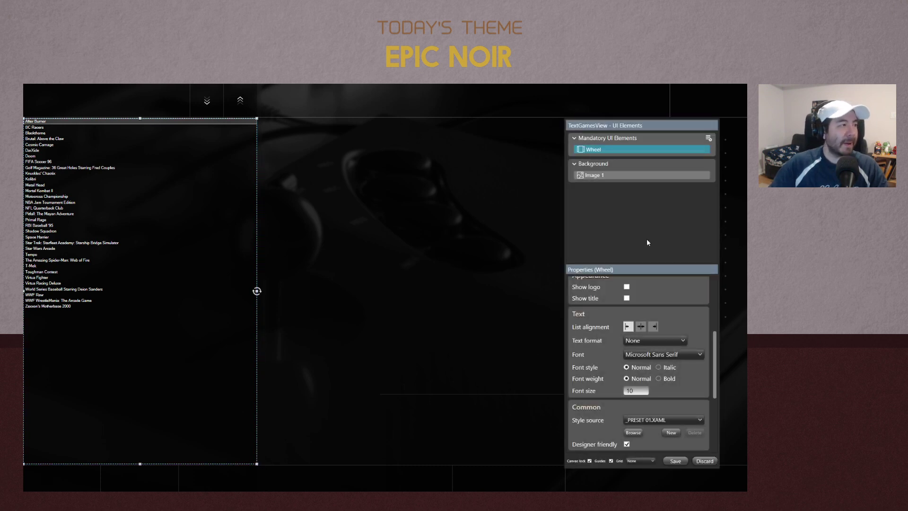
# Set the game list wheel's font to Acre Medium
pyautogui.scroll(-4, 700, 367)
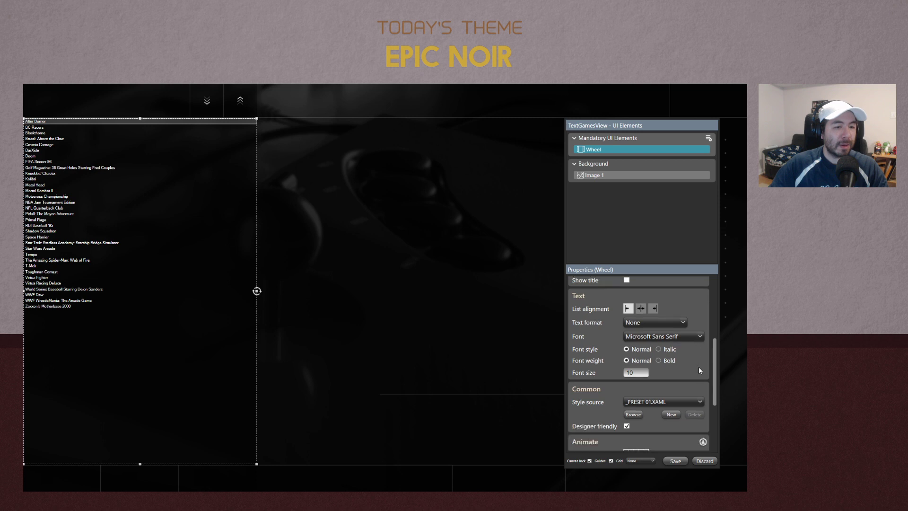
pyautogui.scroll(4, 700, 367)
pyautogui.scroll(1, 703, 365)
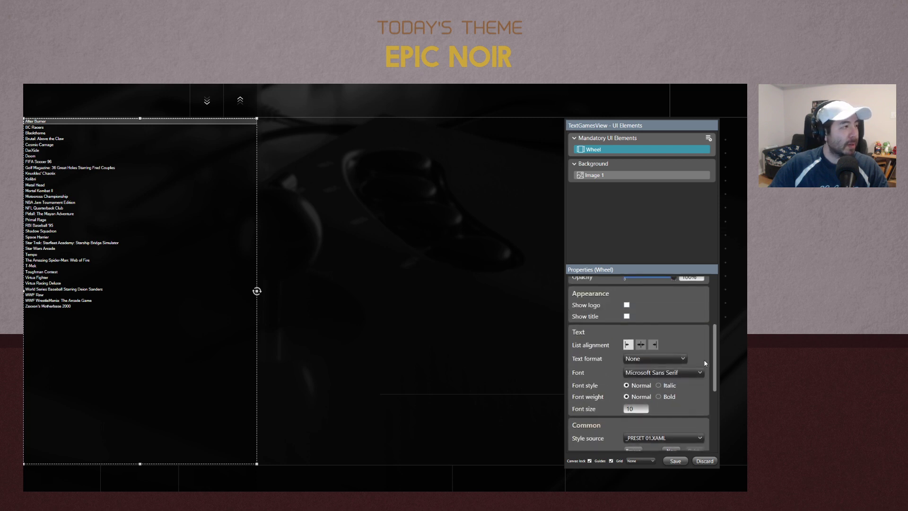
pyautogui.scroll(-2, 702, 365)
pyautogui.scroll(1, 694, 359)
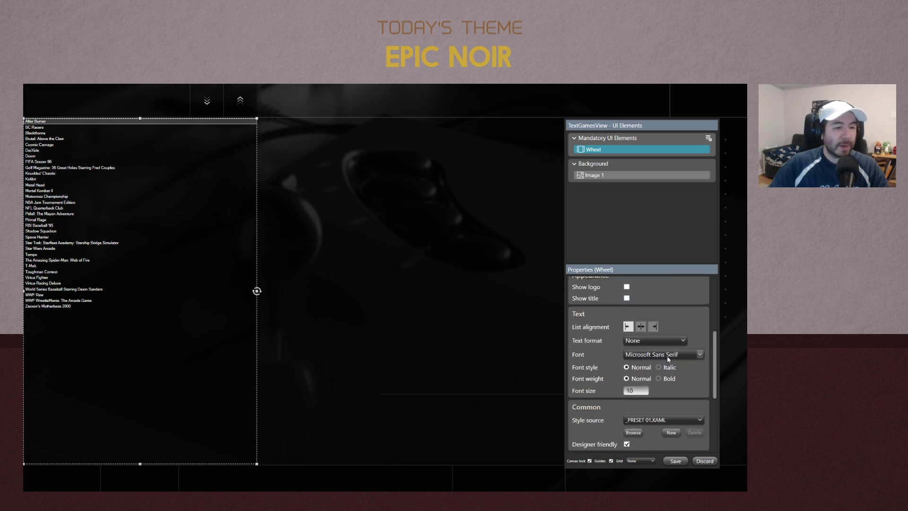
pyautogui.click(668, 356)
pyautogui.scroll(10, 646, 322)
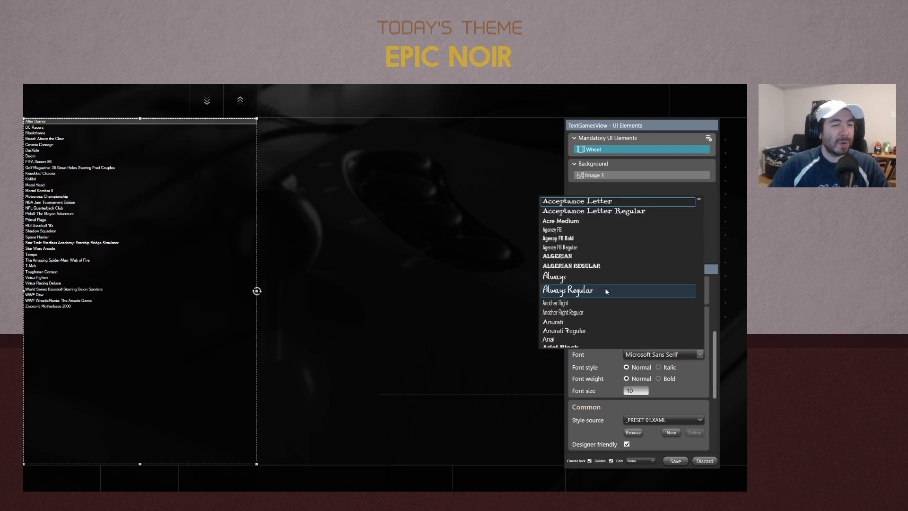
pyautogui.click(561, 220)
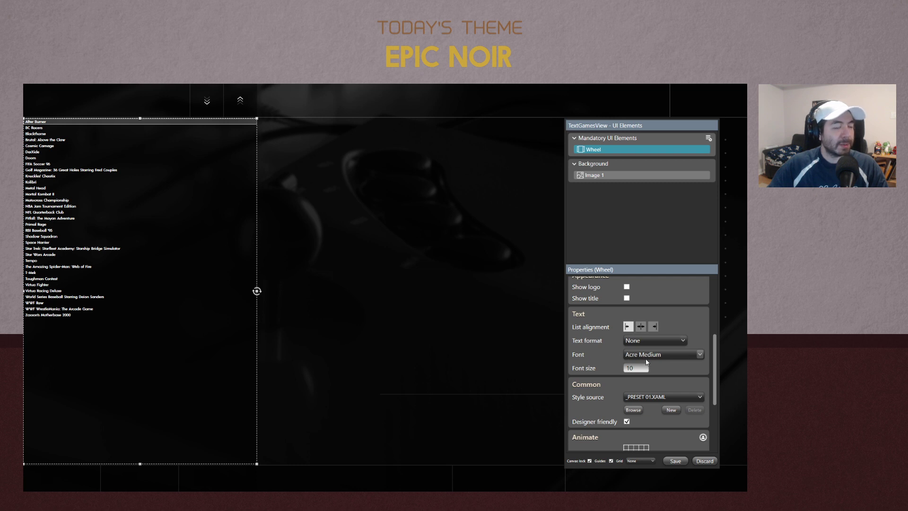
# Add a second Image element to the Background group
pyautogui.click(709, 138)
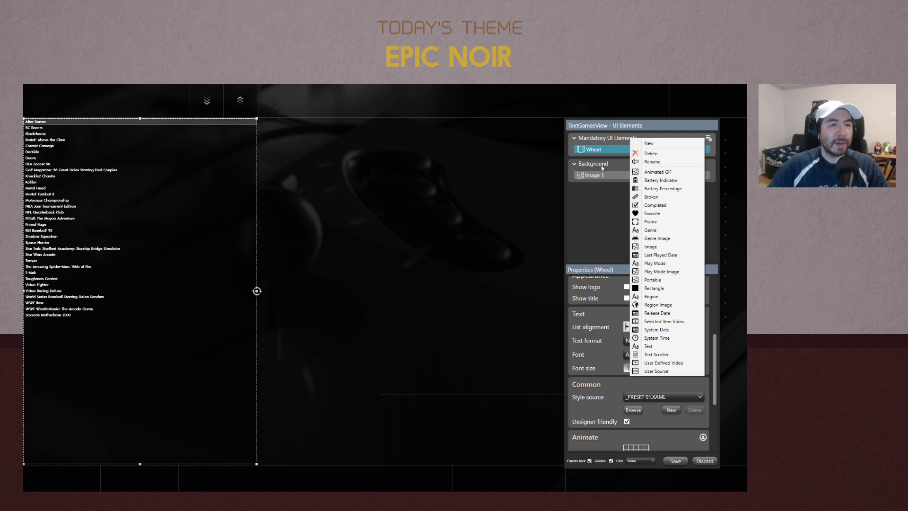
pyautogui.click(708, 163)
pyautogui.click(708, 163)
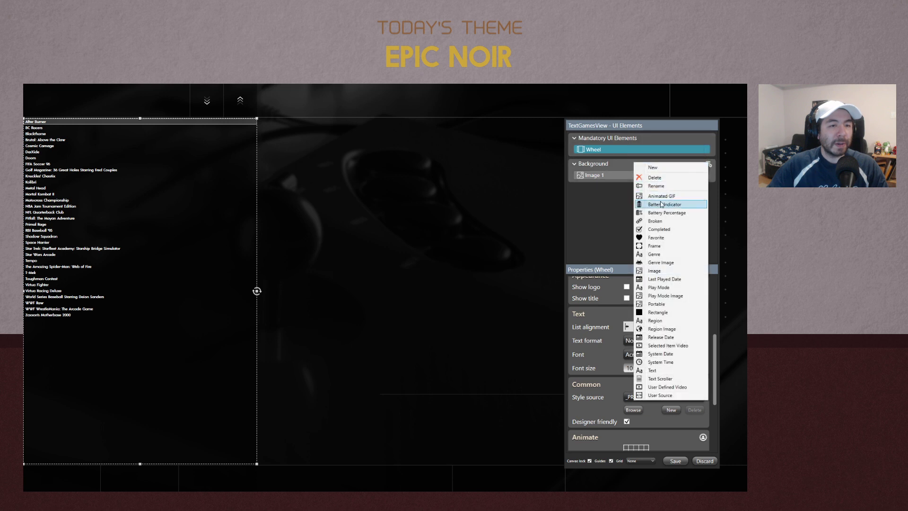
pyautogui.click(654, 270)
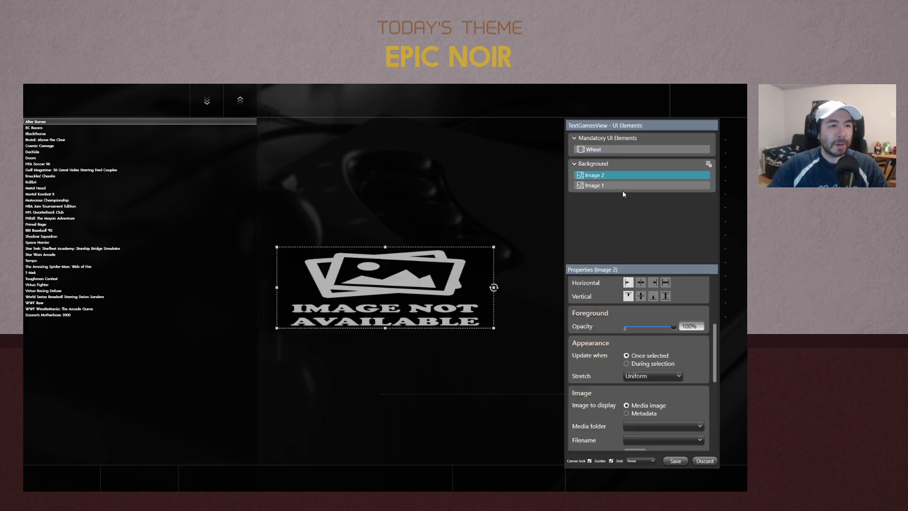
# Rename the Background group's Image 1 to Background and Image 2 to Reference
pyautogui.doubleClick(581, 185)
pyautogui.write('B')
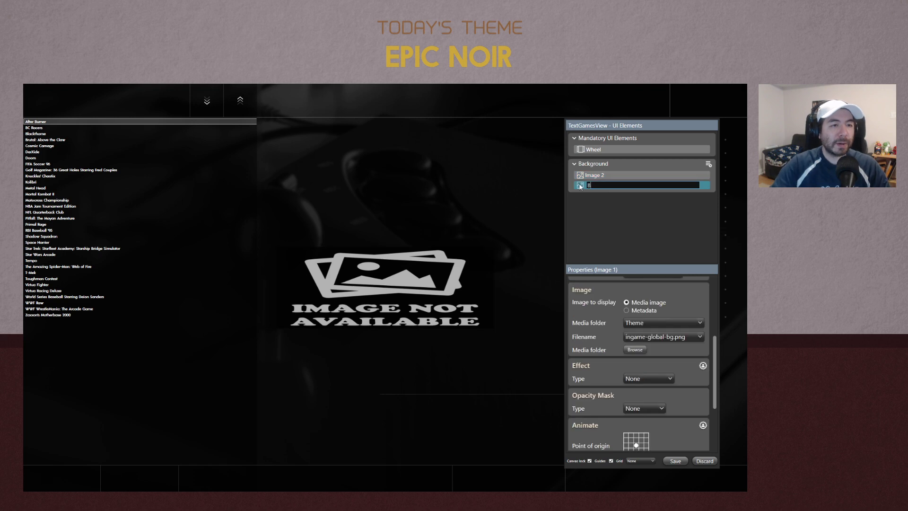
pyautogui.write('ackground')
pyautogui.press('Return')
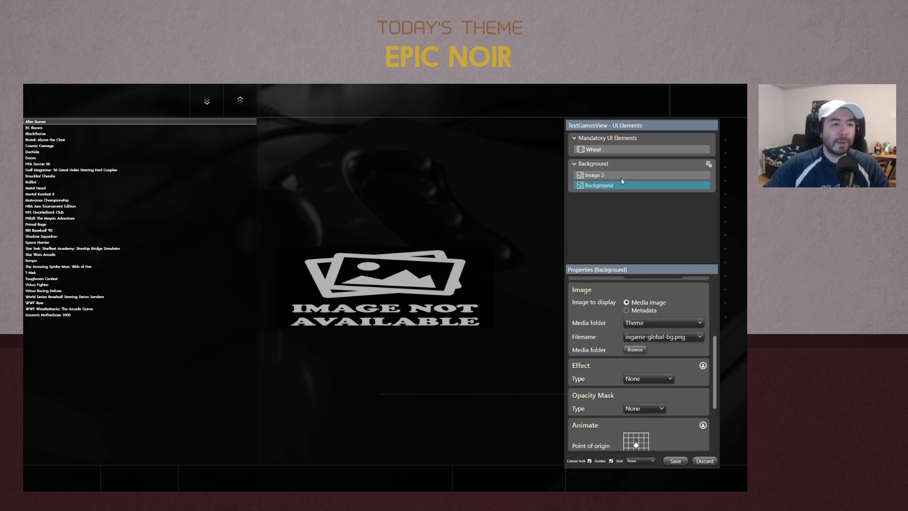
pyautogui.doubleClick(592, 176)
pyautogui.write('Re')
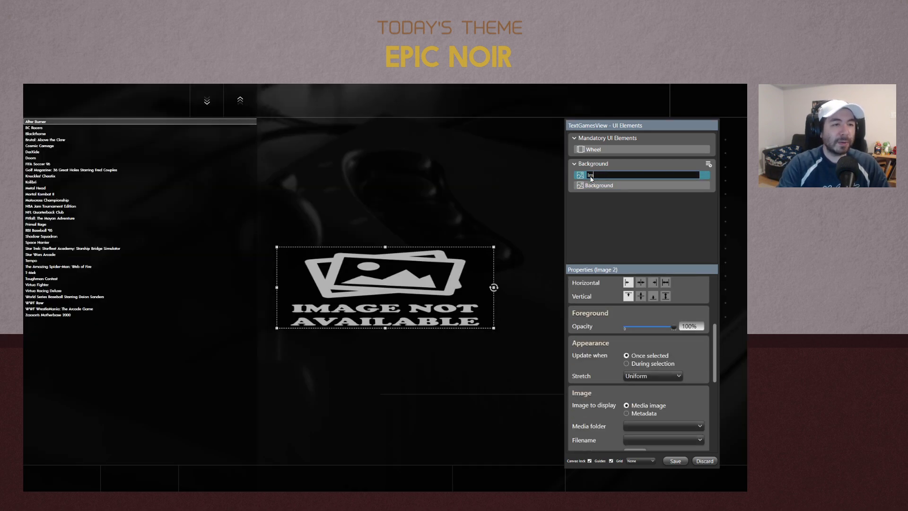
pyautogui.write('ference')
pyautogui.press('Return')
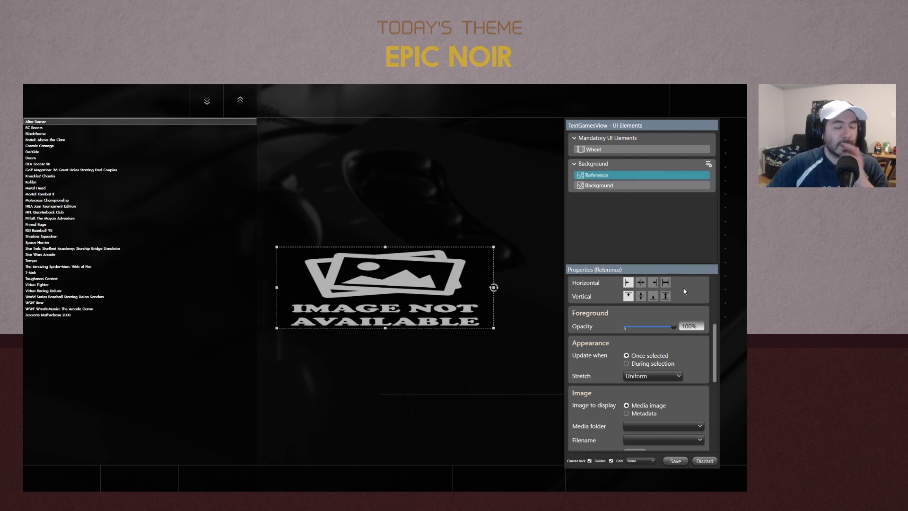
# Set the Reference image to display TextGamesView.PNG from the Theme media folder and make it fullscreen
pyautogui.scroll(-1, 698, 360)
pyautogui.scroll(-3, 698, 360)
pyautogui.click(648, 335)
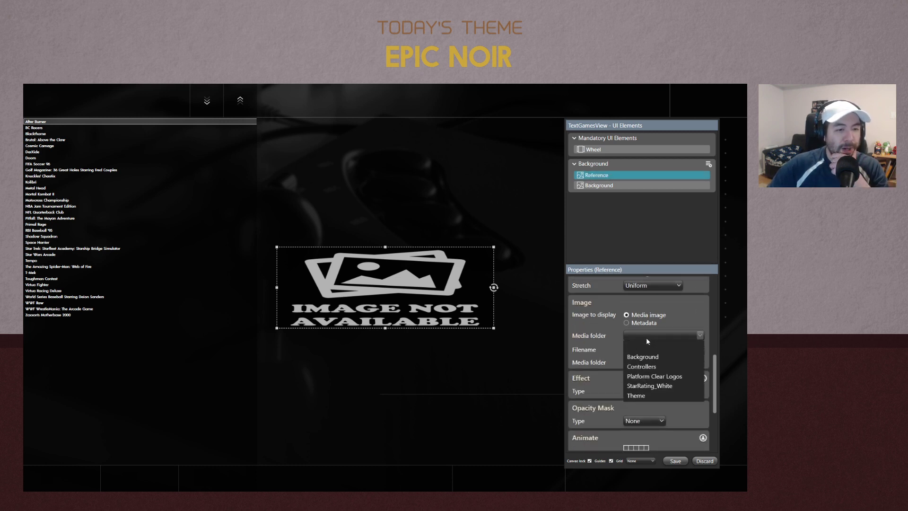
pyautogui.click(643, 398)
pyautogui.click(651, 348)
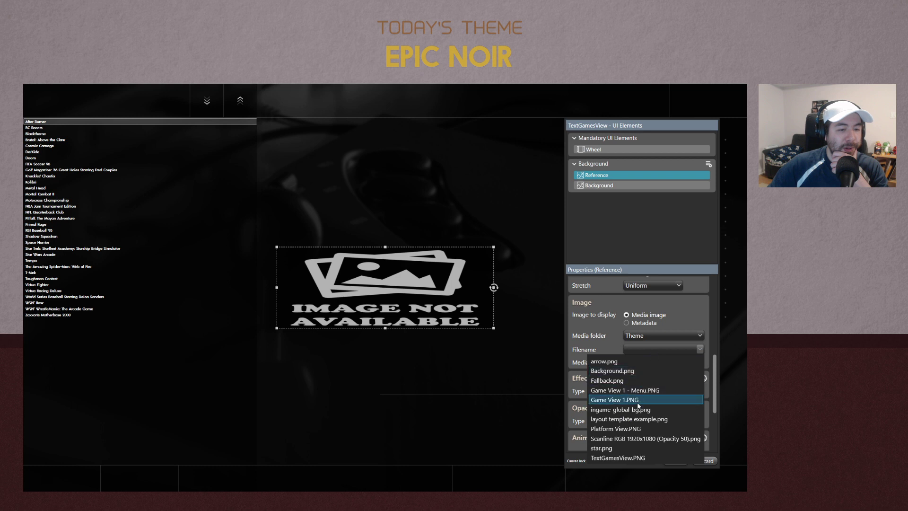
pyautogui.click(629, 458)
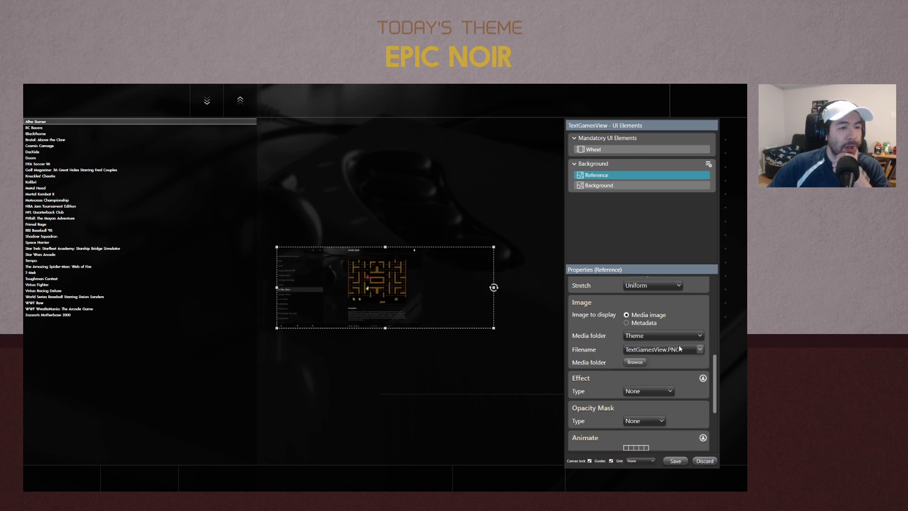
pyautogui.scroll(8, 680, 348)
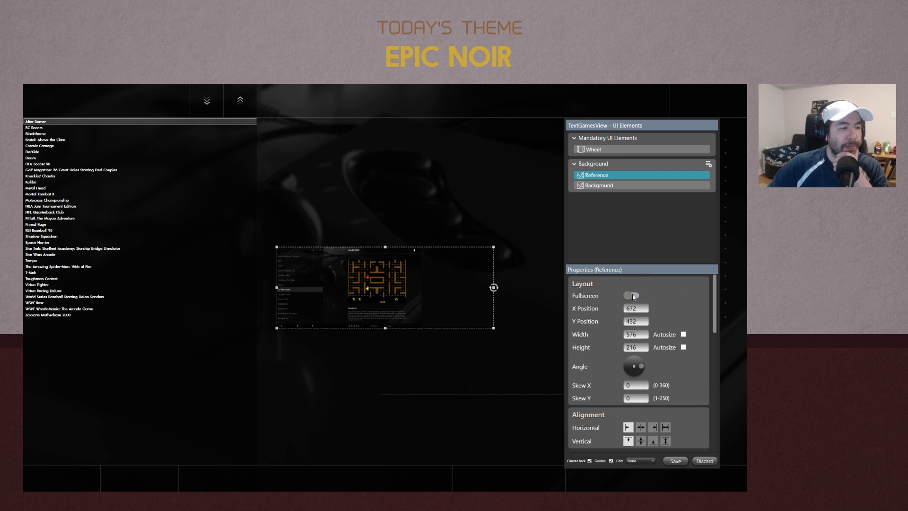
pyautogui.click(633, 296)
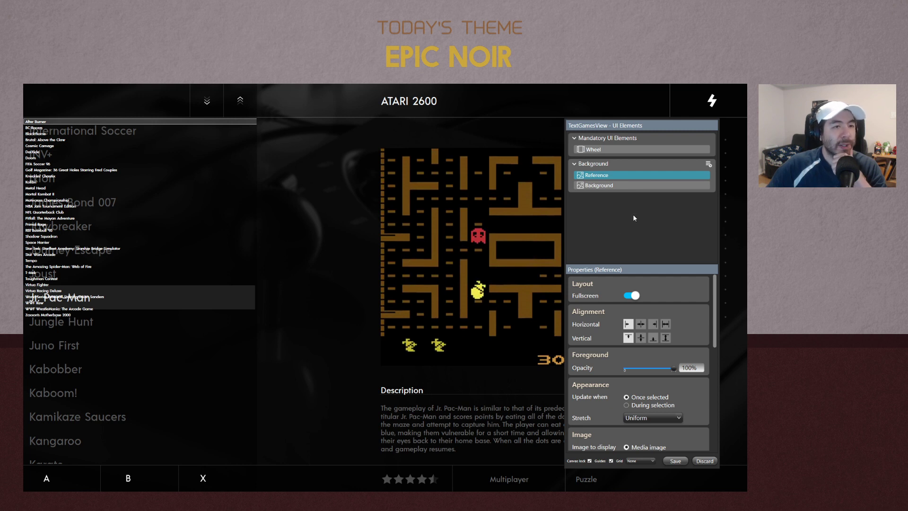
# Set the game list wheel's style source to _PRESET 03.XAML and copy all of its style code
pyautogui.click(611, 150)
pyautogui.scroll(-6, 714, 334)
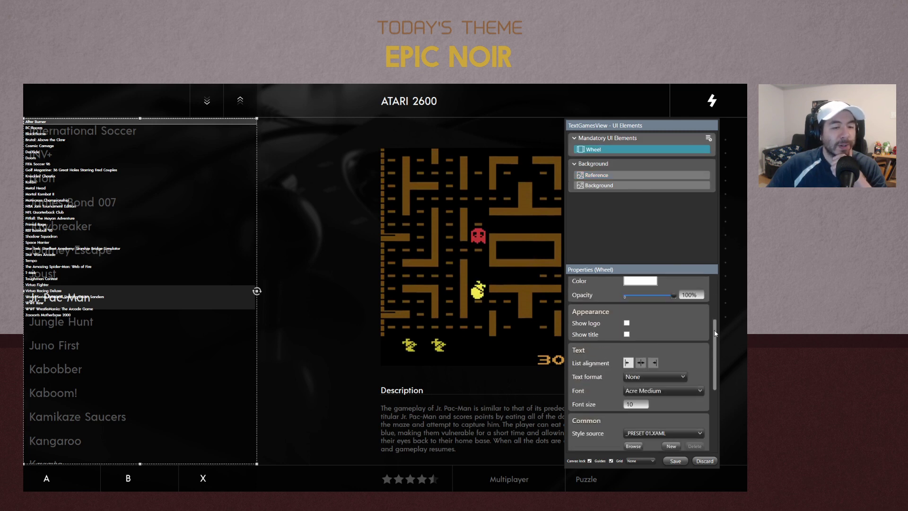
pyautogui.scroll(1, 656, 307)
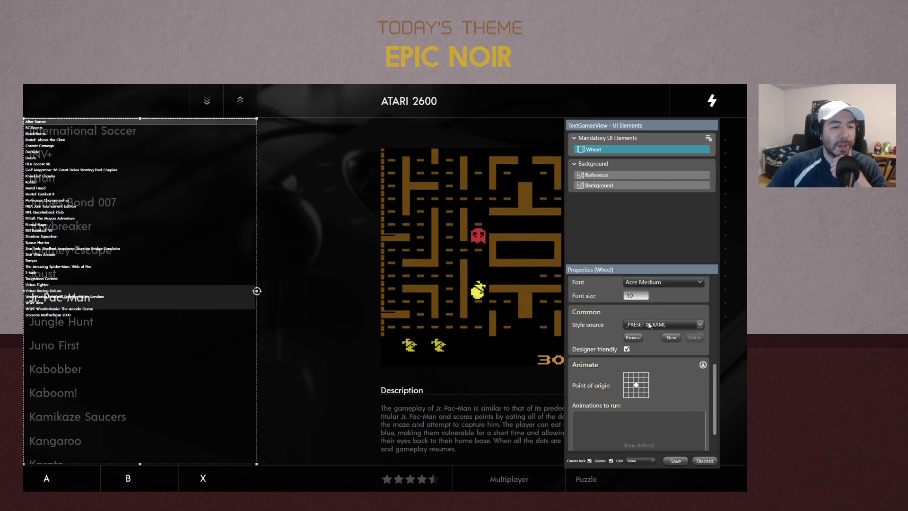
pyautogui.click(700, 325)
pyautogui.click(640, 352)
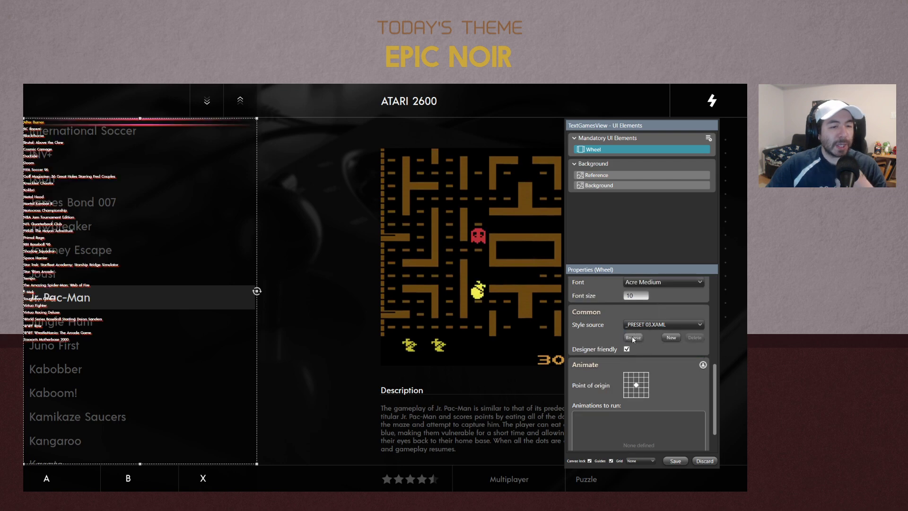
pyautogui.click(640, 340)
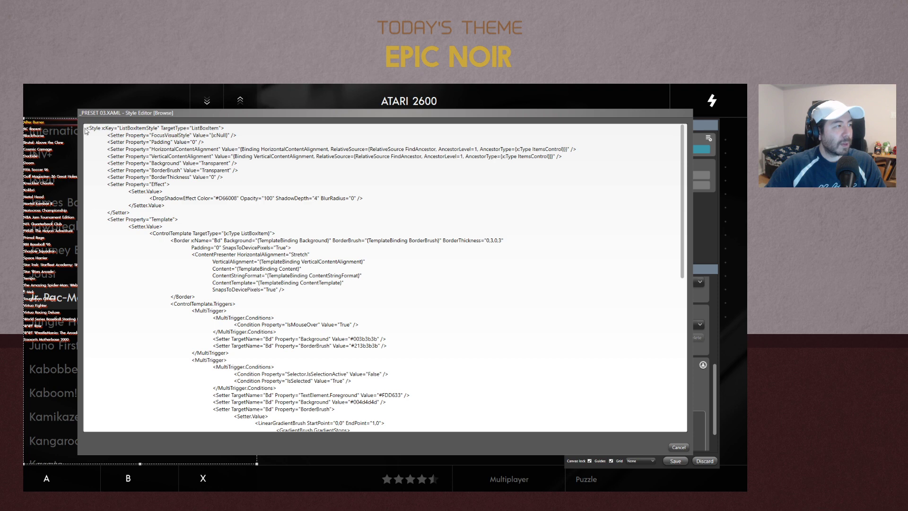
pyautogui.moveTo(86, 128); pyautogui.dragTo(345, 441)
pyautogui.click(687, 448)
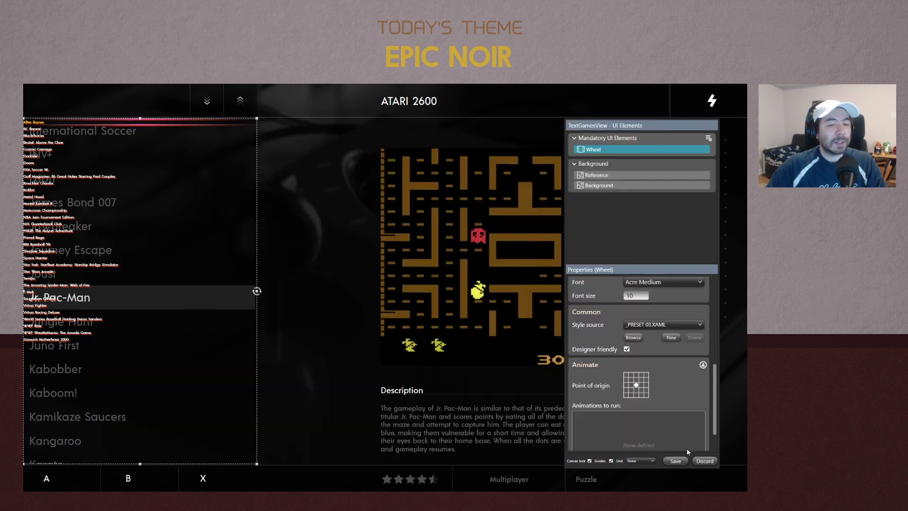
# Create a new wheel style file named TextGamesView containing the copied preset code
pyautogui.click(672, 337)
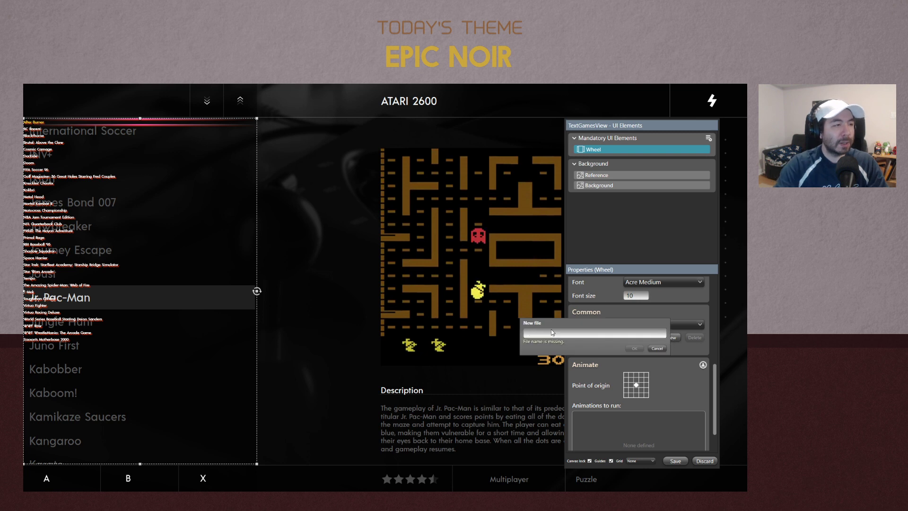
pyautogui.write('Te')
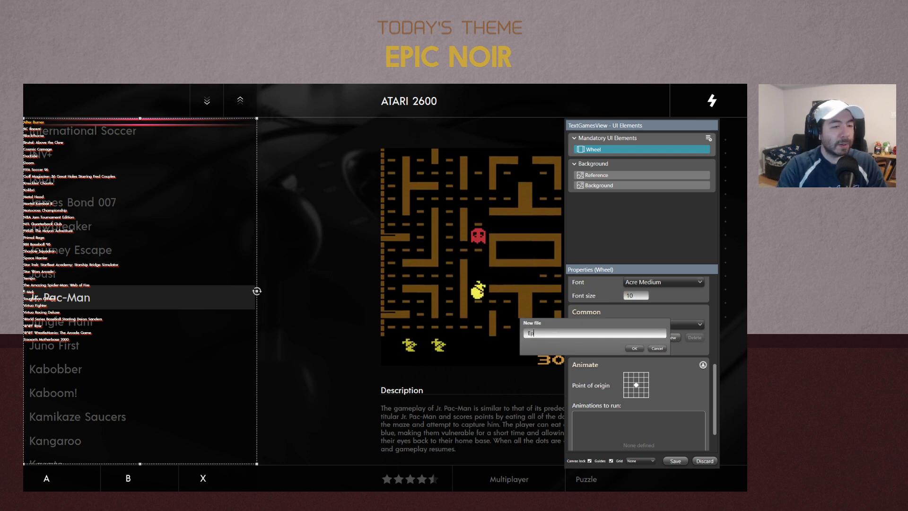
pyautogui.press('BackSpace')
pyautogui.press('BackSpace')
pyautogui.write('E')
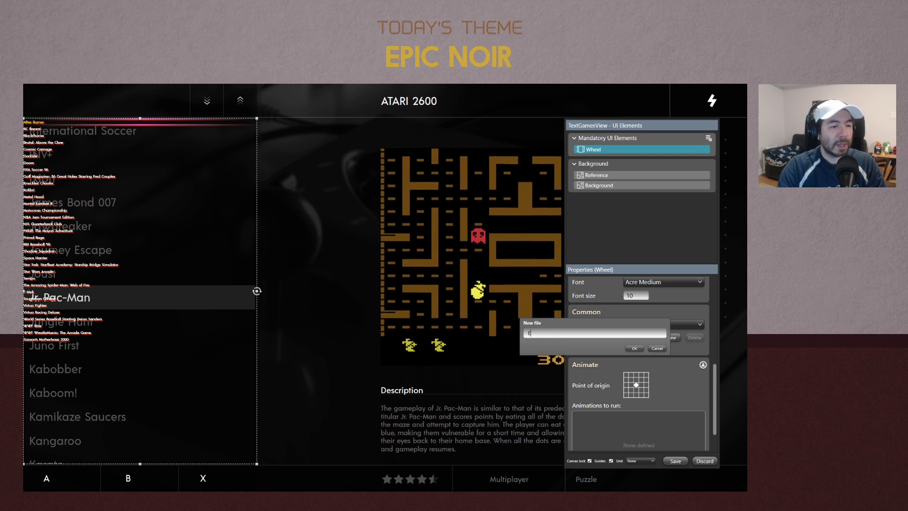
pyautogui.write('ditoria')
pyautogui.press('BackSpace')
pyautogui.press('BackSpace')
pyautogui.press('BackSpace')
pyautogui.press('BackSpace')
pyautogui.press('BackSpace')
pyautogui.press('BackSpace')
pyautogui.press('BackSpace')
pyautogui.press('BackSpace')
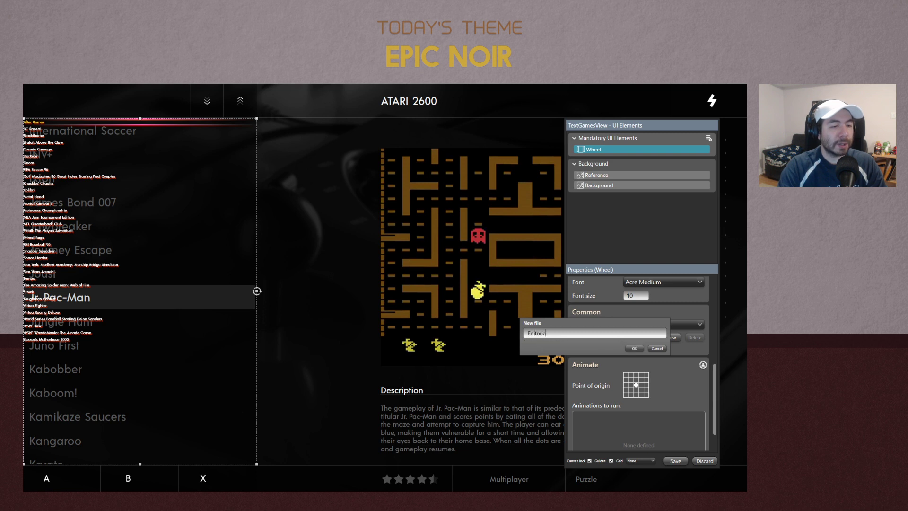
pyautogui.write('Gam')
pyautogui.press('BackSpace')
pyautogui.write('TextGames')
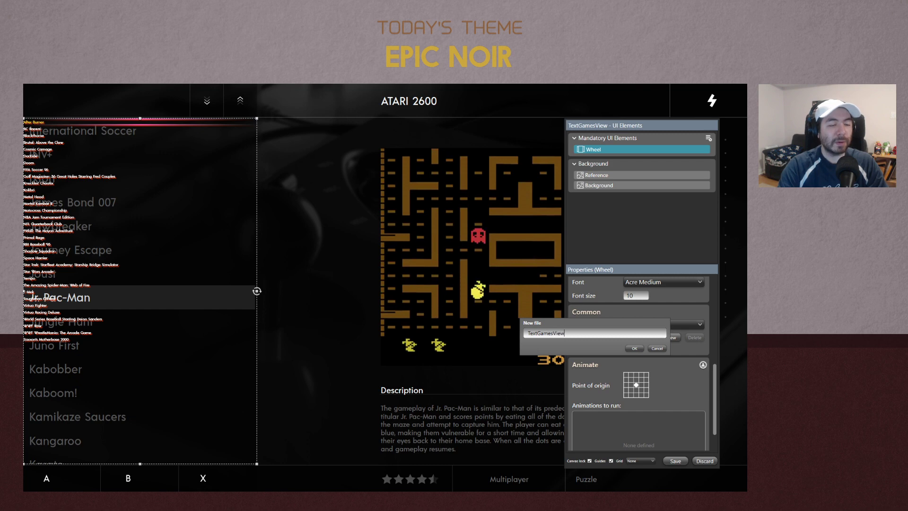
pyautogui.press('Return')
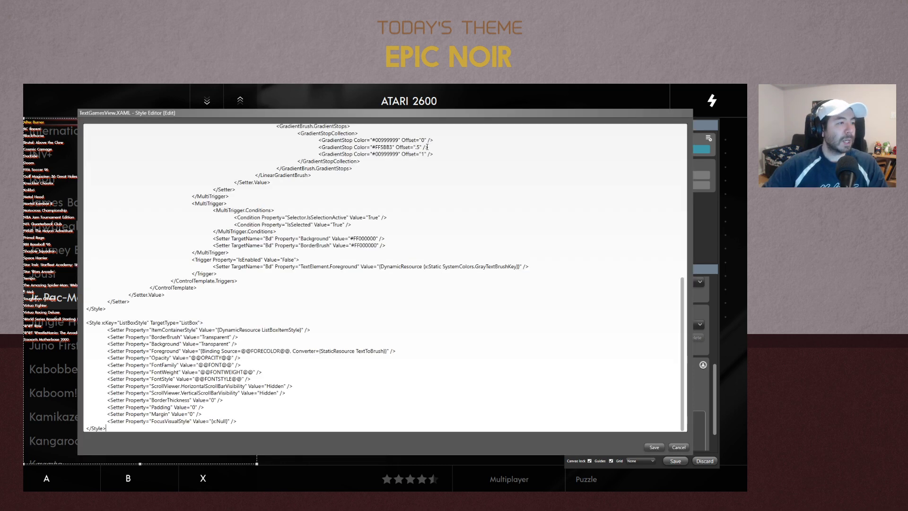
# Delete the drop shadow Effect setter from the style code and set the template Border's BorderThickness to 0
pyautogui.scroll(8, 396, 252)
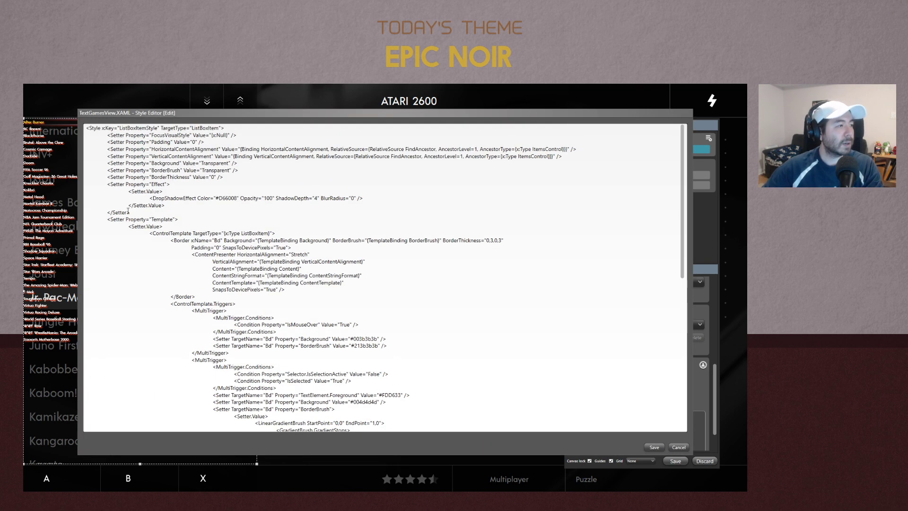
pyautogui.moveTo(134, 213); pyautogui.dragTo(73, 185)
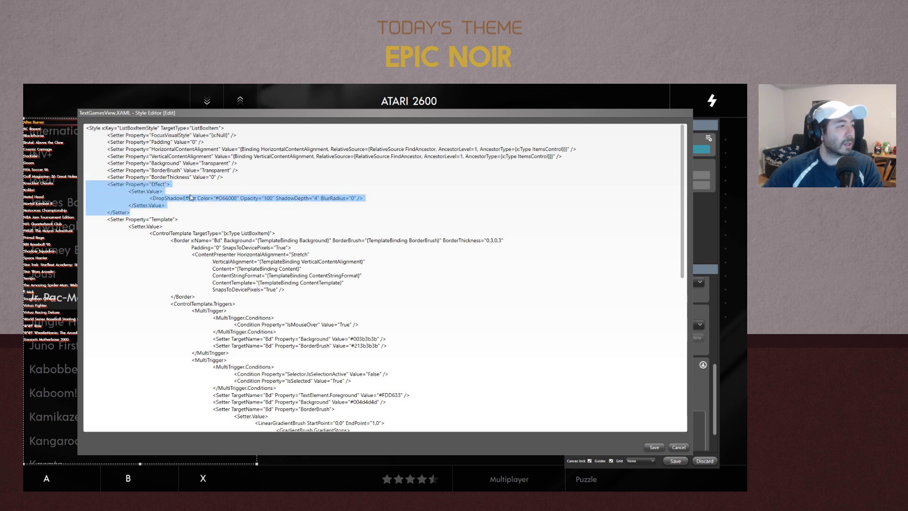
pyautogui.press('BackSpace')
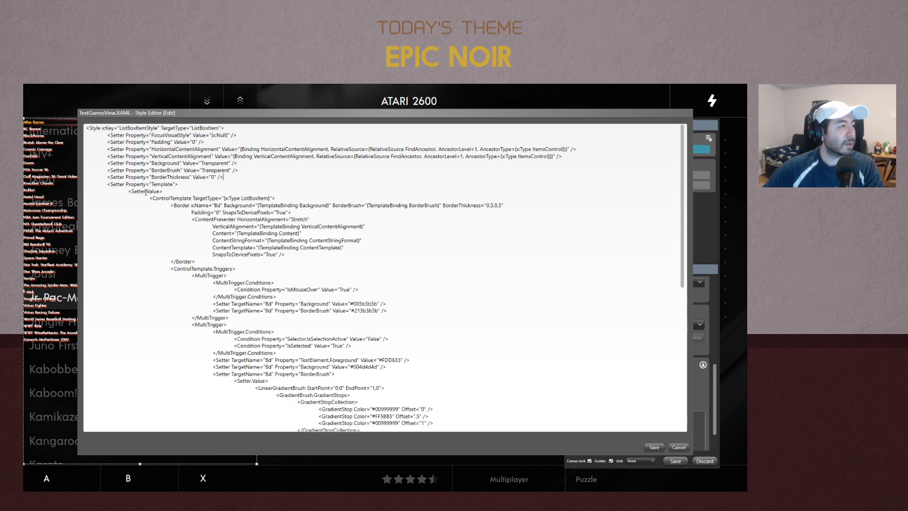
pyautogui.scroll(-2, 413, 271)
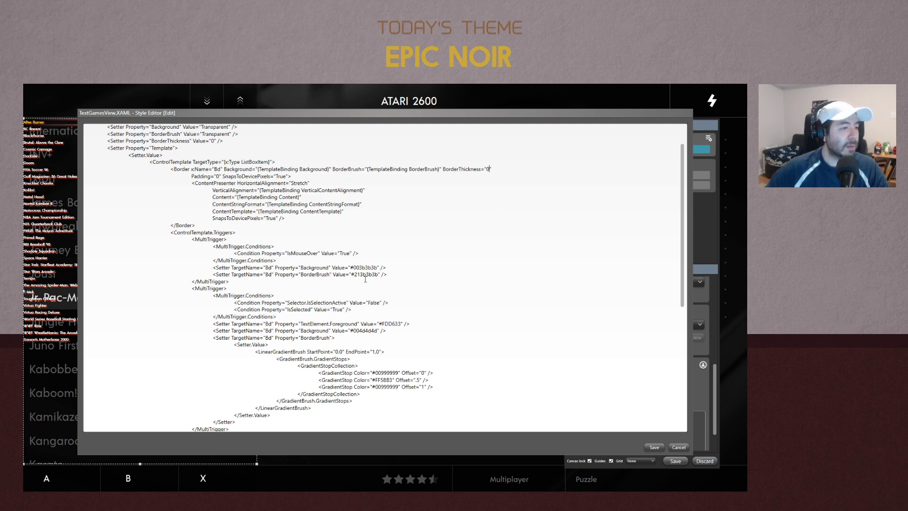
# Delete the gradient BorderBrush setter from the inactive-selection trigger and save the style
pyautogui.scroll(-4, 377, 289)
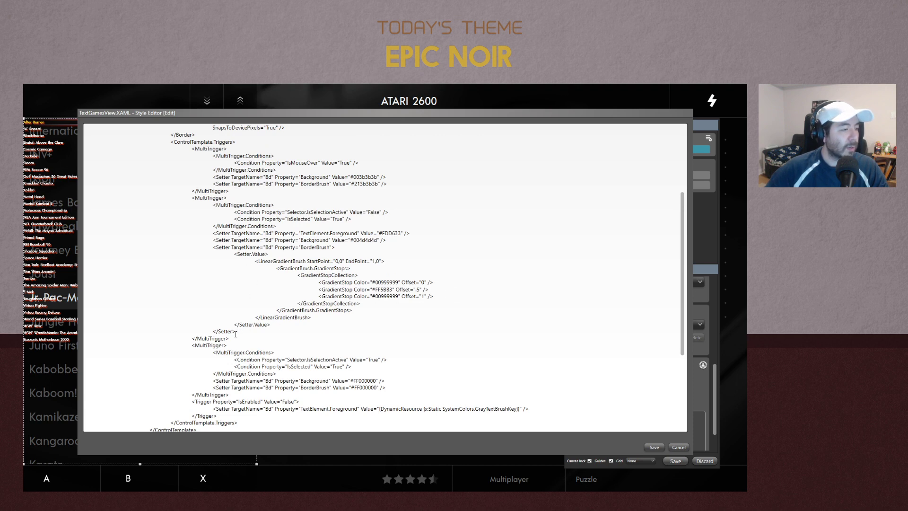
pyautogui.moveTo(239, 332); pyautogui.dragTo(63, 249)
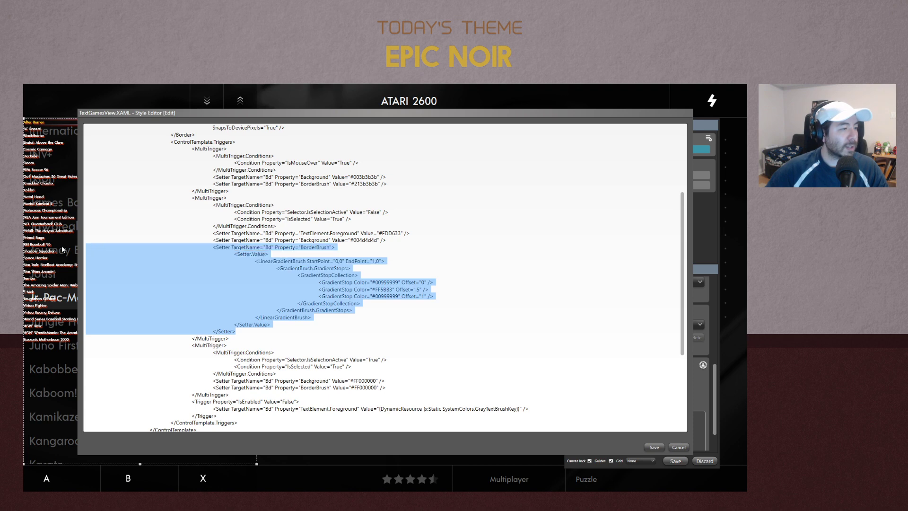
pyautogui.press('Delete')
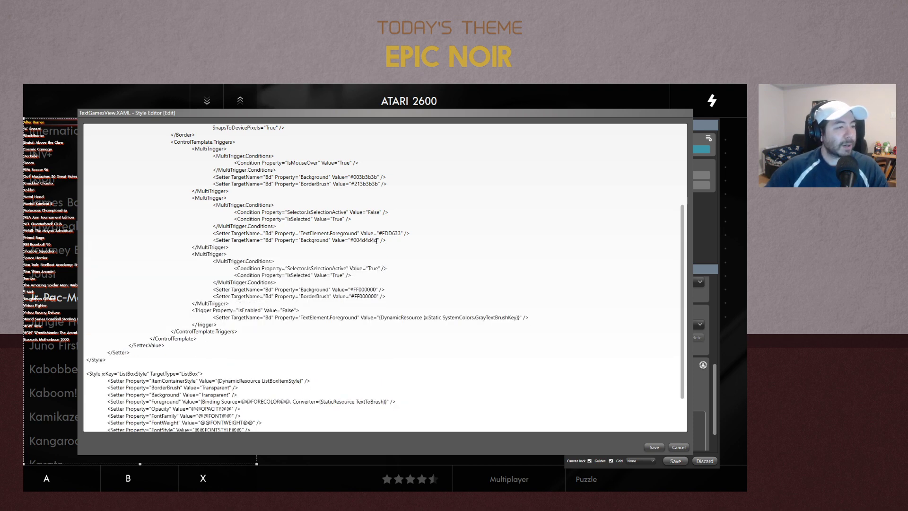
pyautogui.click(655, 447)
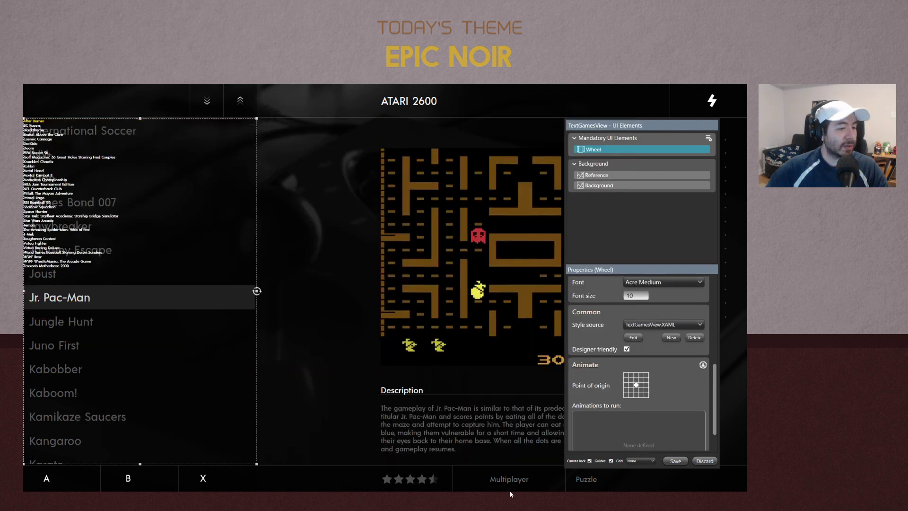
# Try to start the screen colour picker, cancel the new style file prompt, and save the TextGamesView layout
pyautogui.press('super')
pyautogui.press('Escape')
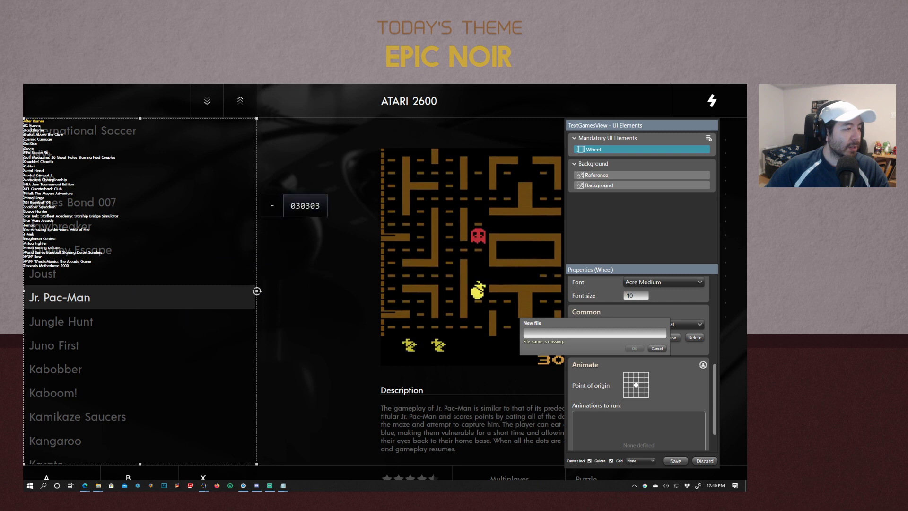
pyautogui.click(634, 486)
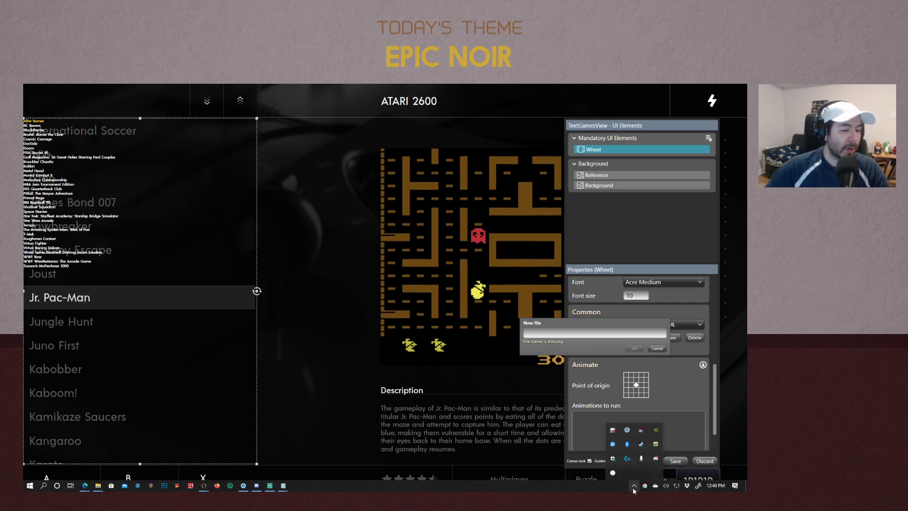
pyautogui.click(645, 487)
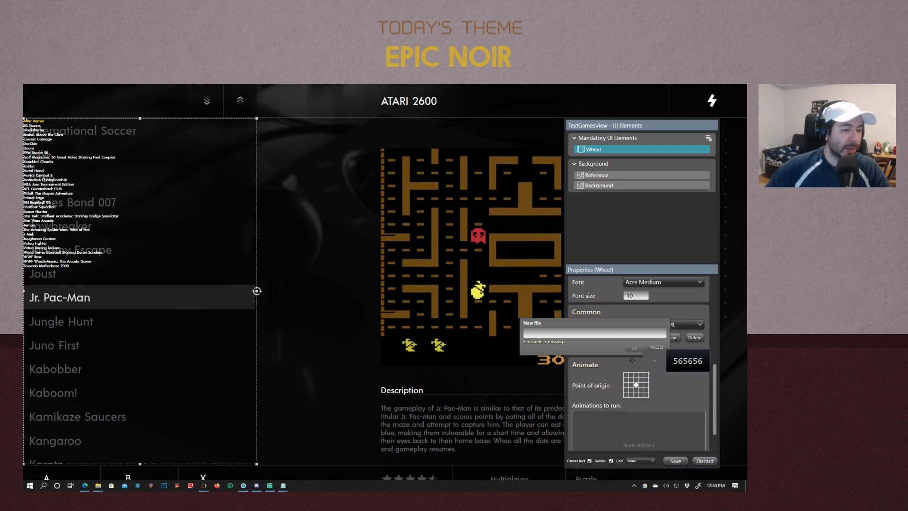
pyautogui.click(657, 349)
pyautogui.click(675, 462)
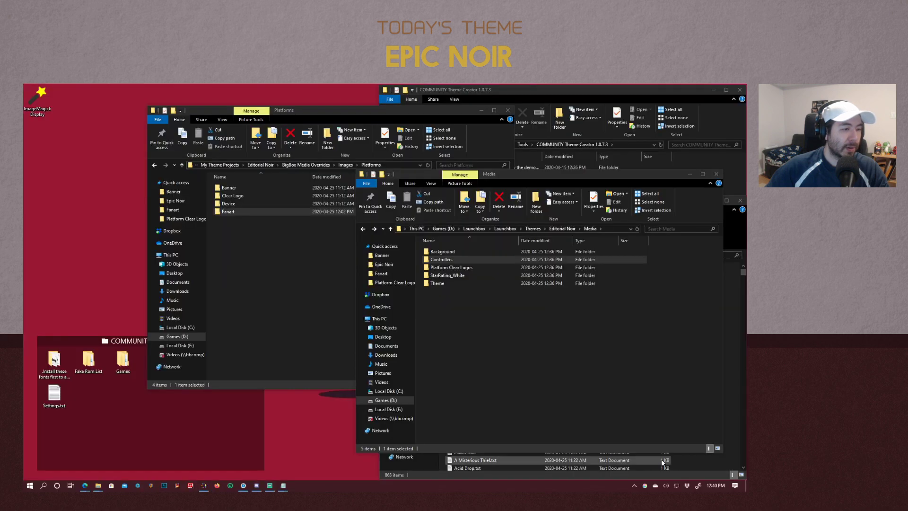
# Sample the colour of the Jr. Pac-Man highlight bar in the reference image with the screen colour picker
pyautogui.press('super')
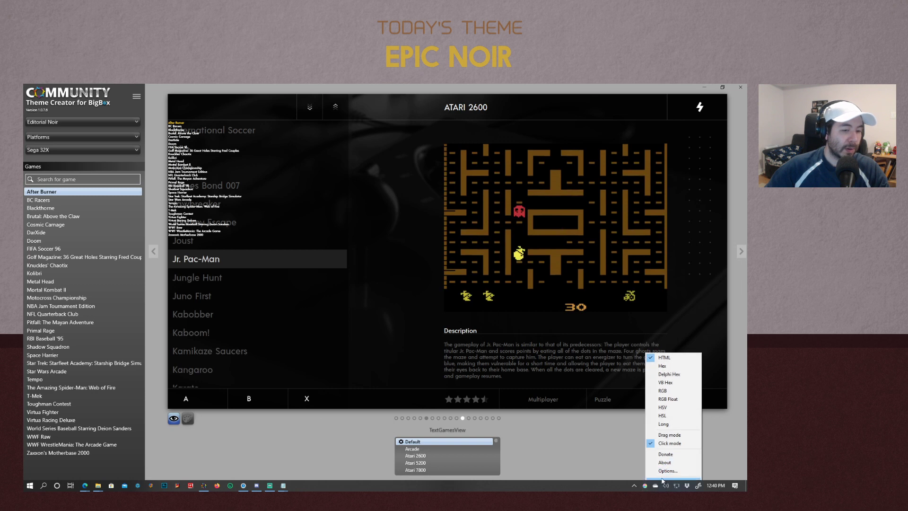
pyautogui.click(644, 487)
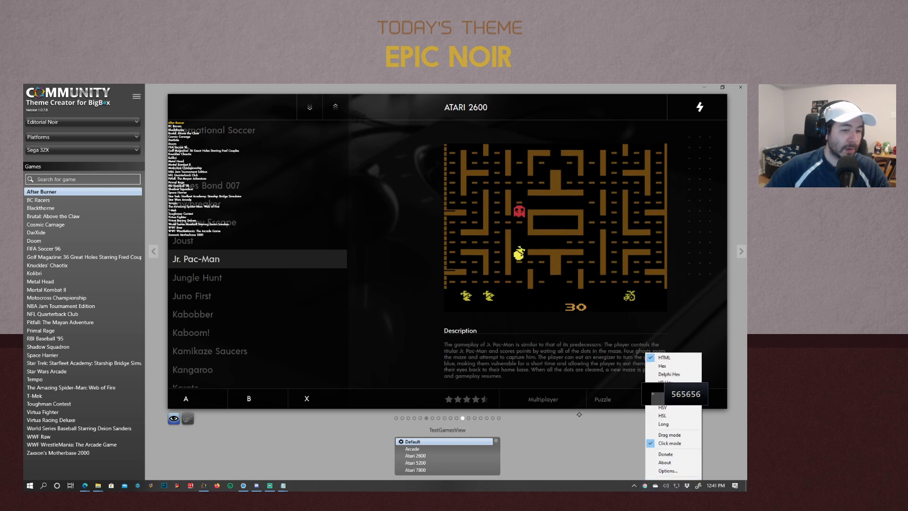
pyautogui.click(664, 470)
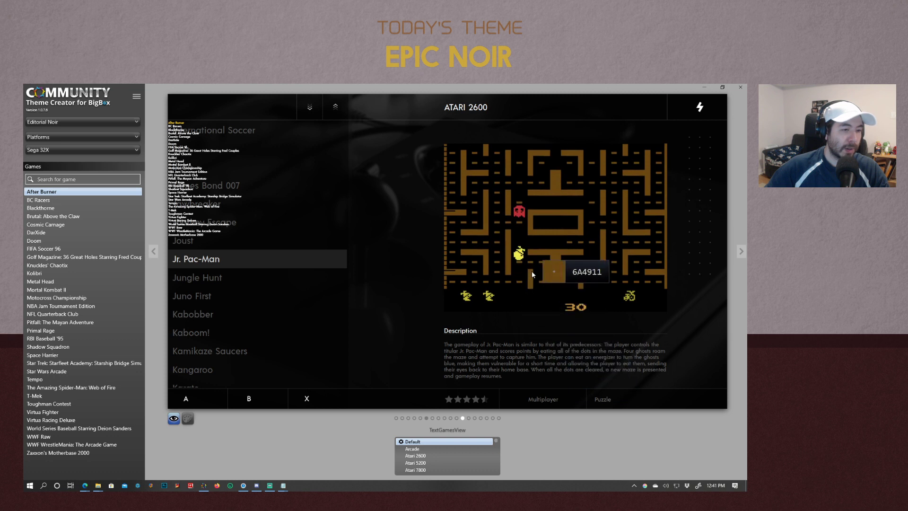
pyautogui.click(320, 257)
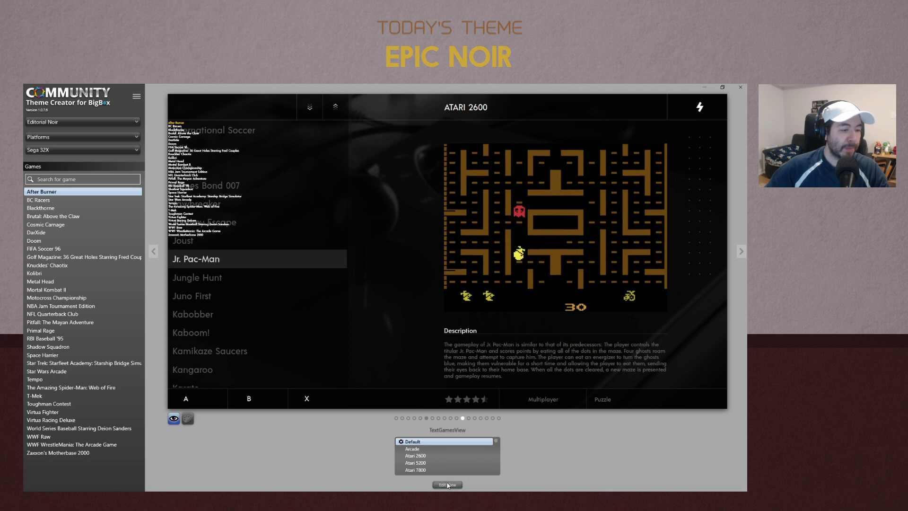
# Edit the TextGamesView layout and open the Wheel element's TextGamesView.XAML style code for editing
pyautogui.click(448, 485)
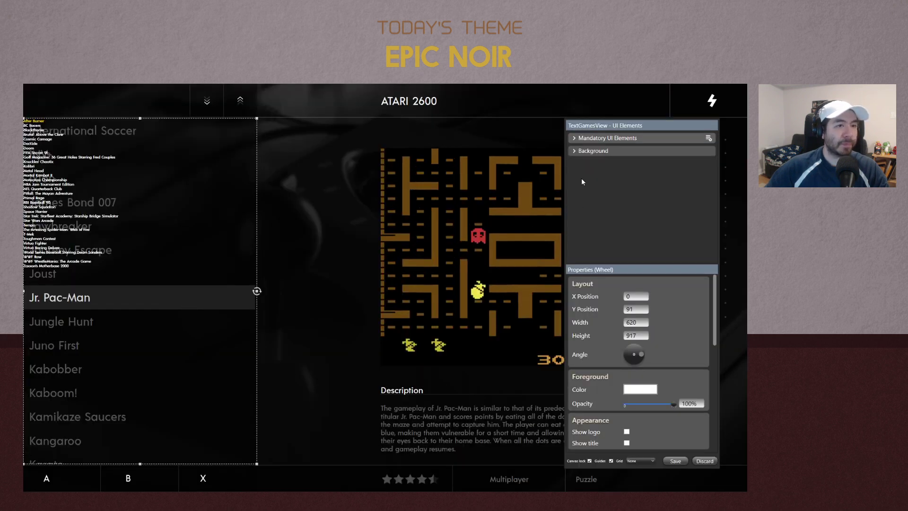
pyautogui.click(574, 151)
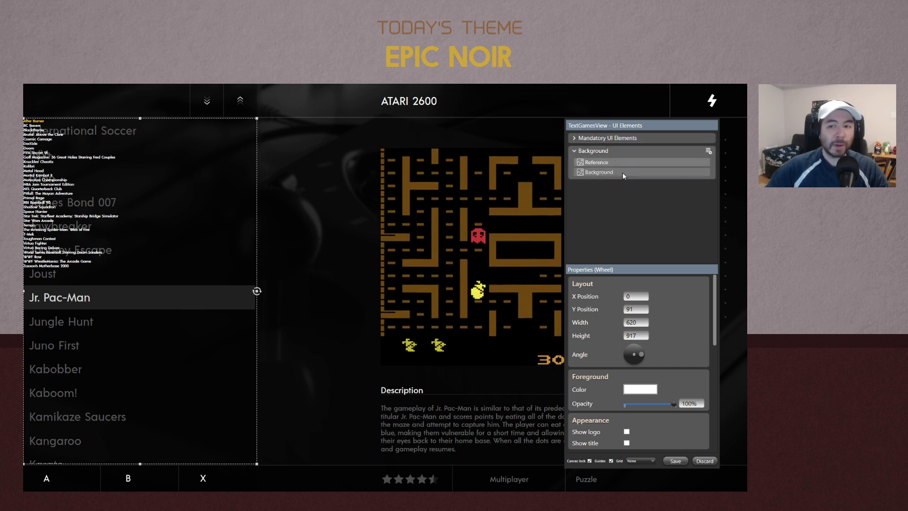
pyautogui.click(574, 138)
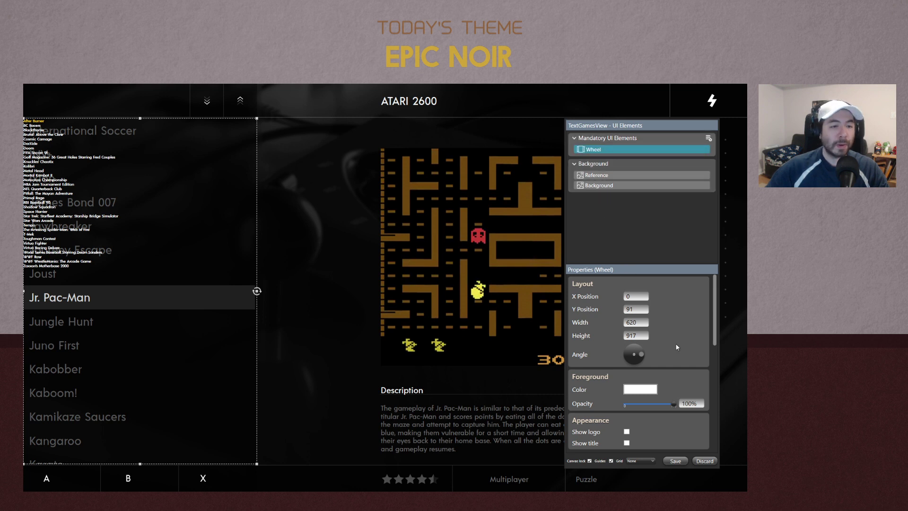
pyautogui.scroll(-3, 694, 347)
pyautogui.scroll(-1, 712, 353)
pyautogui.scroll(-2, 712, 350)
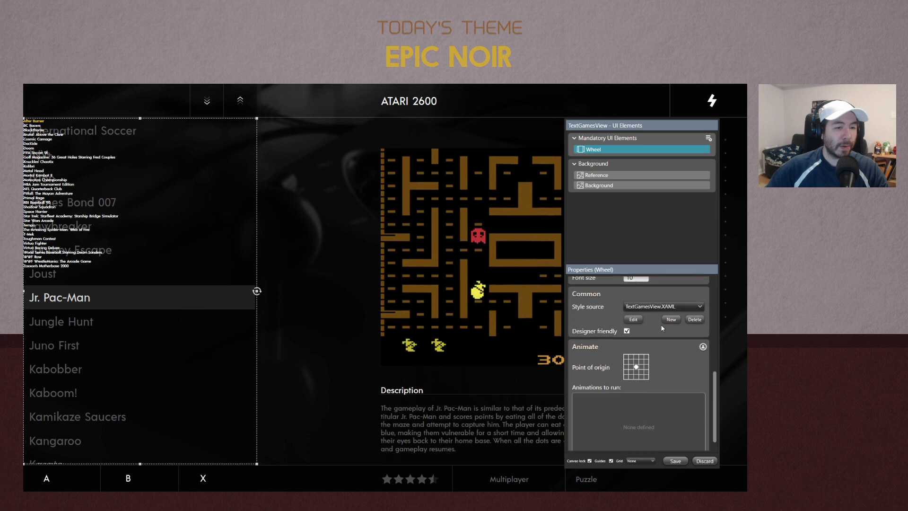
pyautogui.click(634, 320)
pyautogui.scroll(-2, 333, 314)
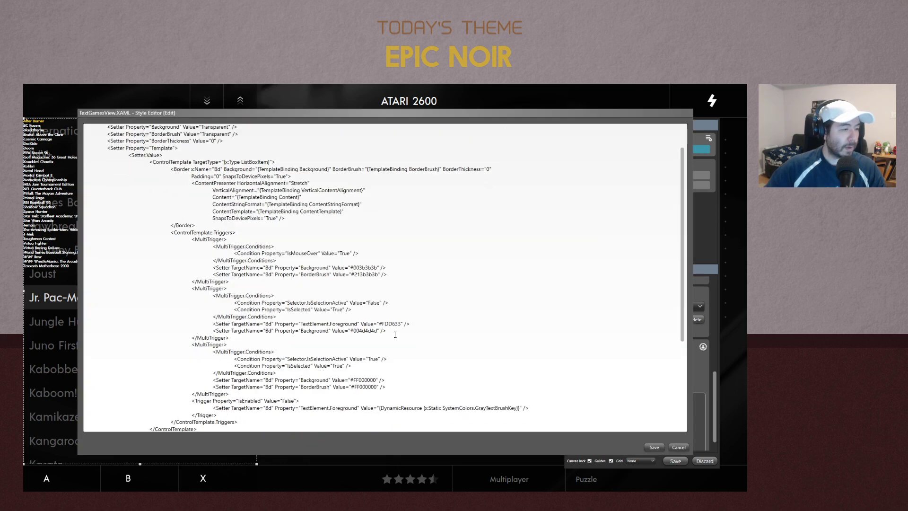
# Set the Background setter in the inactive-selection trigger of the style code to #1F1F1F
pyautogui.scroll(-2, 386, 336)
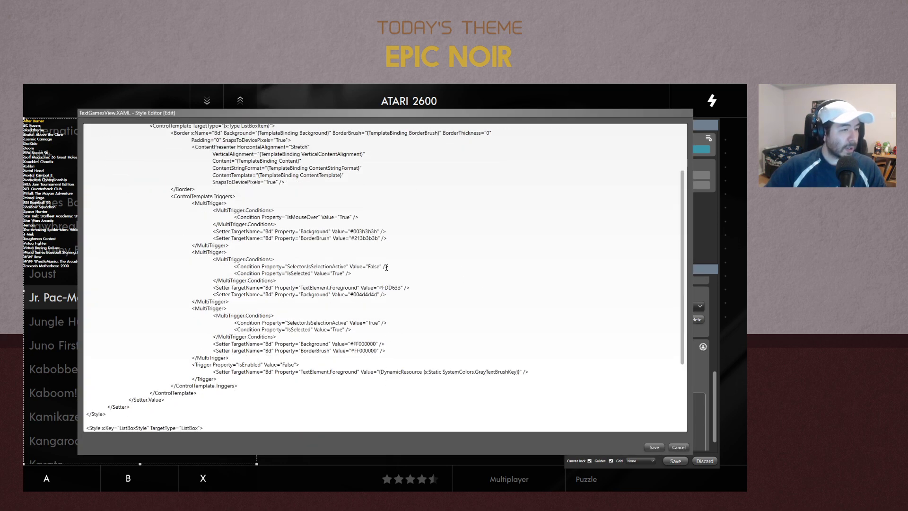
pyautogui.moveTo(311, 266); pyautogui.dragTo(377, 266)
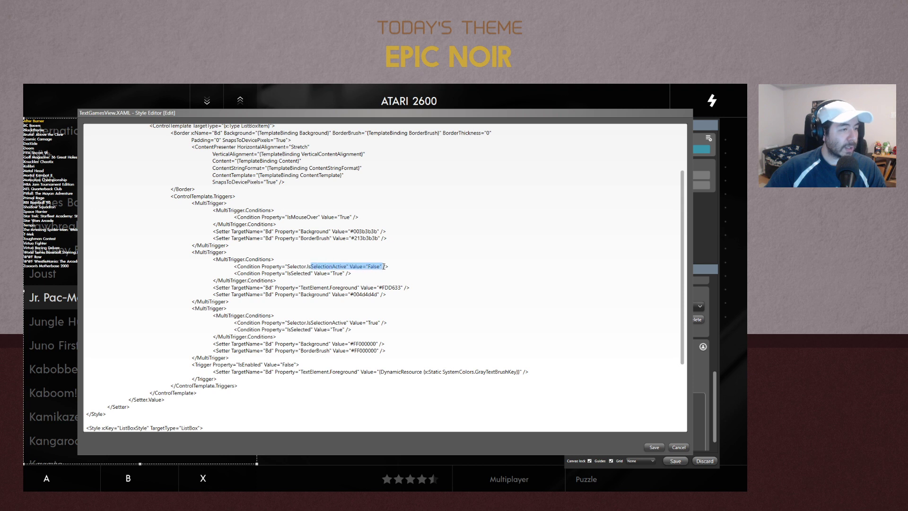
pyautogui.moveTo(300, 274); pyautogui.dragTo(354, 273)
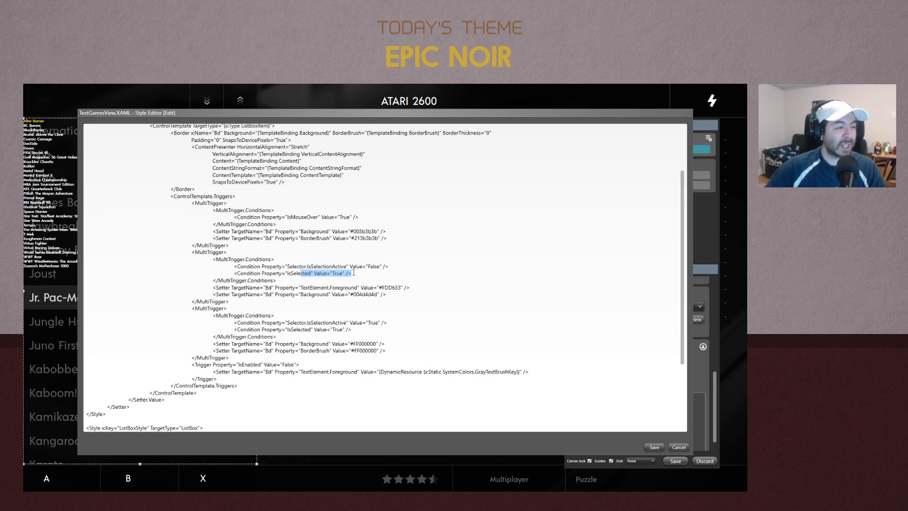
pyautogui.click(371, 294)
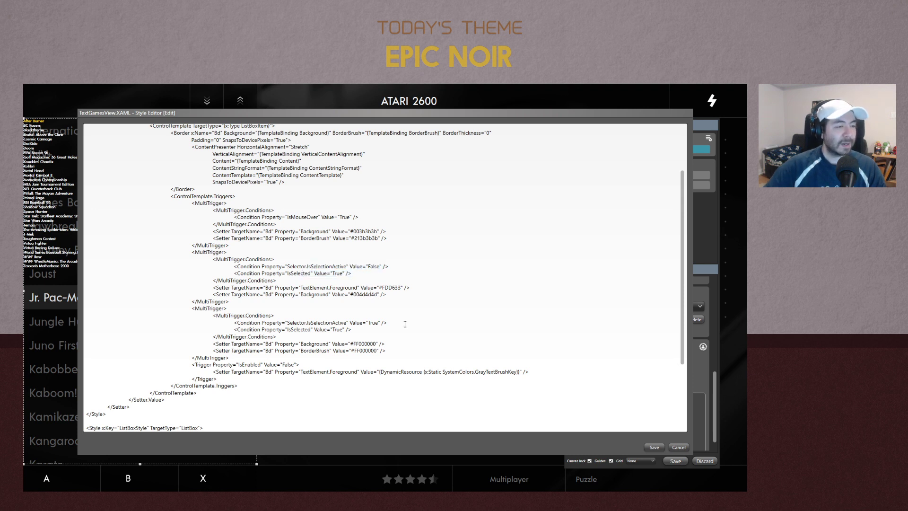
pyautogui.press('BackSpace')
pyautogui.press('BackSpace')
pyautogui.press('BackSpace')
pyautogui.press('BackSpace')
pyautogui.press('BackSpace')
pyautogui.press('BackSpace')
pyautogui.press('BackSpace')
pyautogui.press('BackSpace')
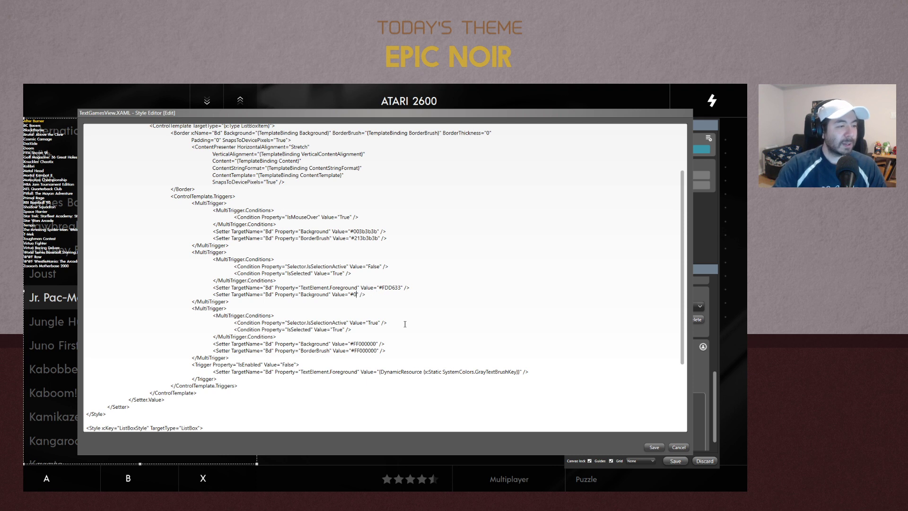
pyautogui.write('1F1F1F')
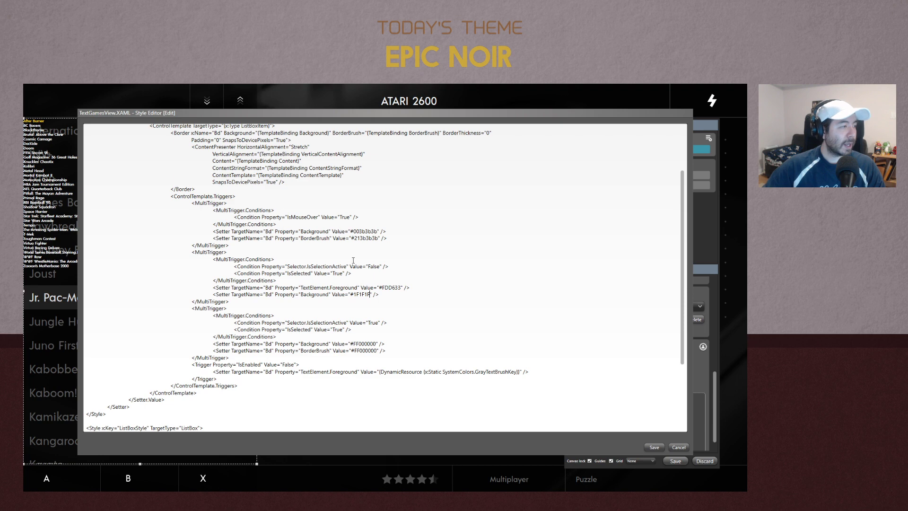
# Try to sample the selected game title's colour with the screen colour picker, and save the TextGamesView.XAML style
pyautogui.moveTo(259, 114); pyautogui.dragTo(359, 102)
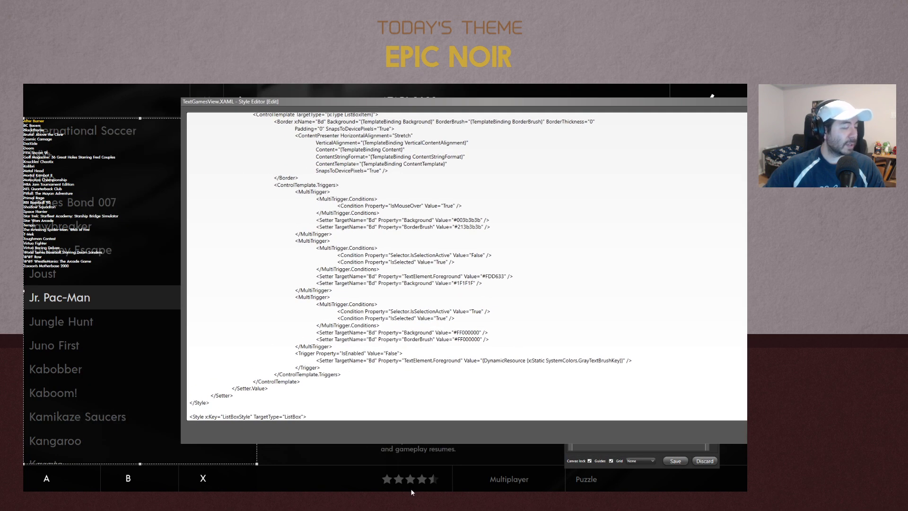
pyautogui.press('super')
pyautogui.click(645, 486)
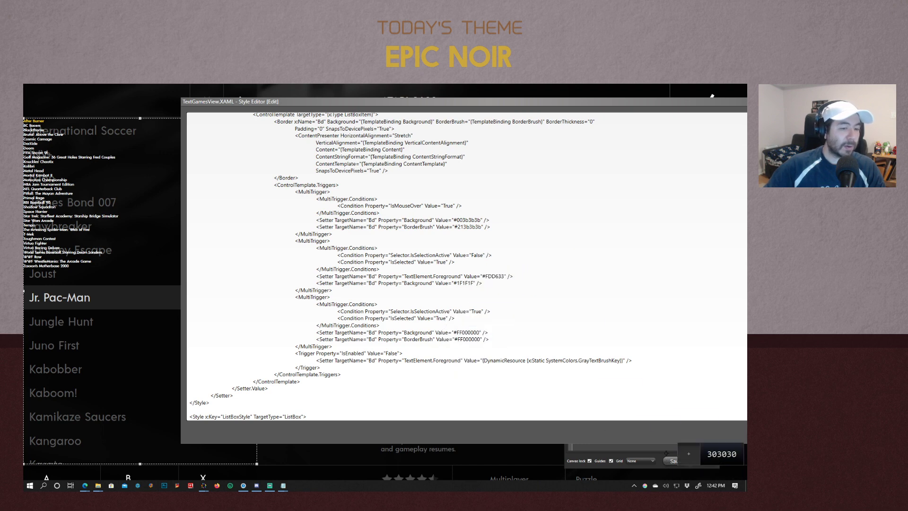
pyautogui.click(479, 102)
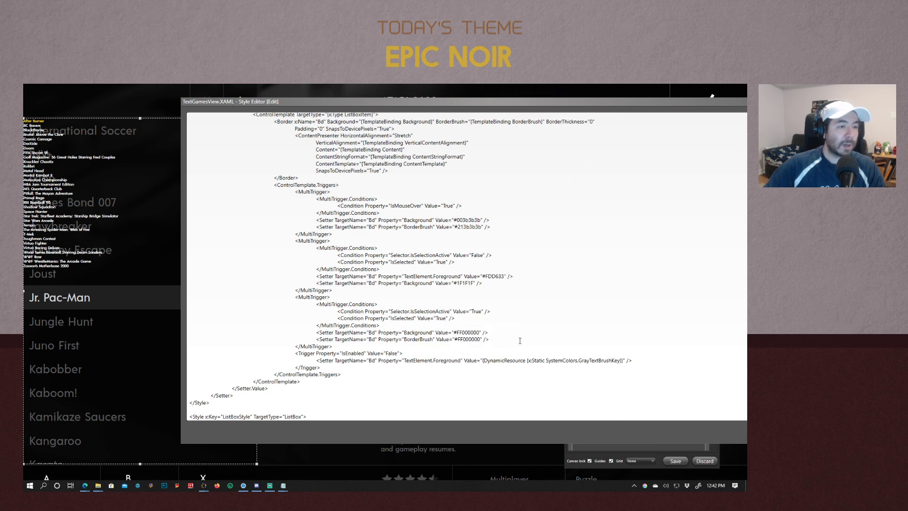
pyautogui.moveTo(493, 100); pyautogui.dragTo(406, 97)
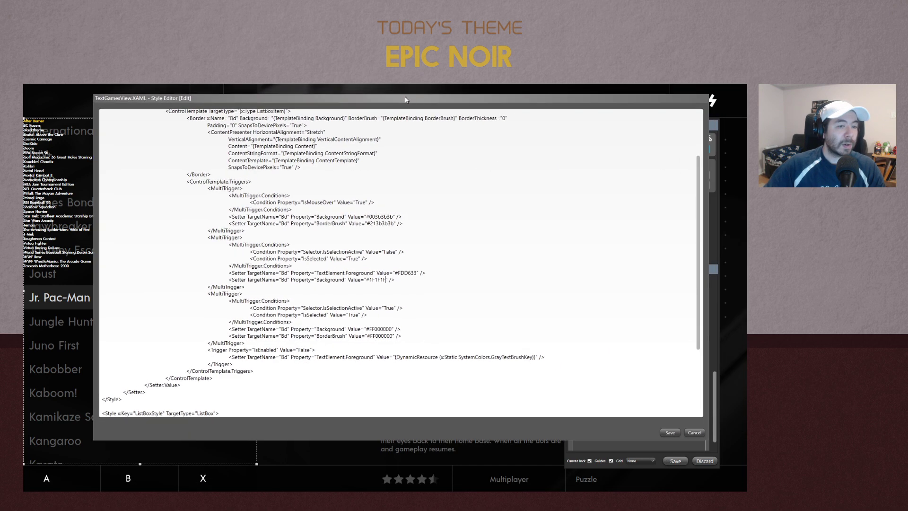
pyautogui.click(670, 432)
# Switch to Photoshop and open the TextGamesView.PNG reference image from the Epic Noir Theme folder
pyautogui.press('super')
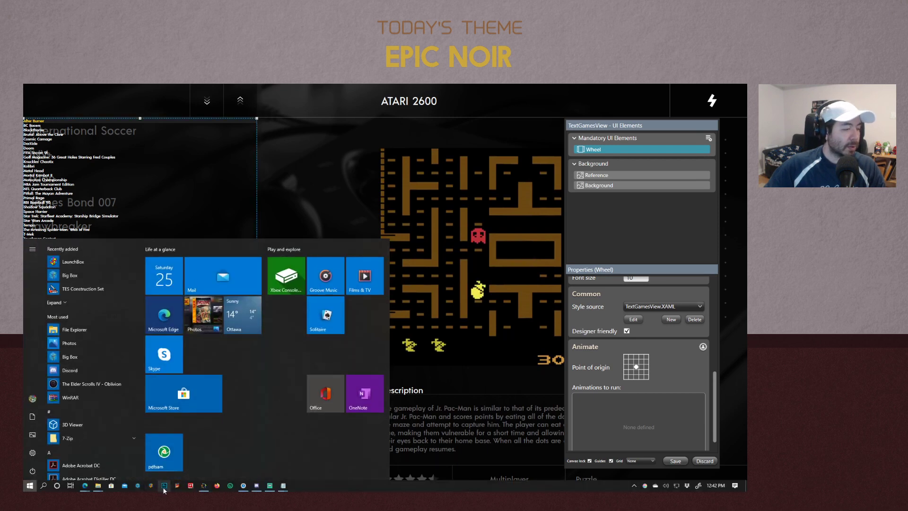
pyautogui.click(163, 487)
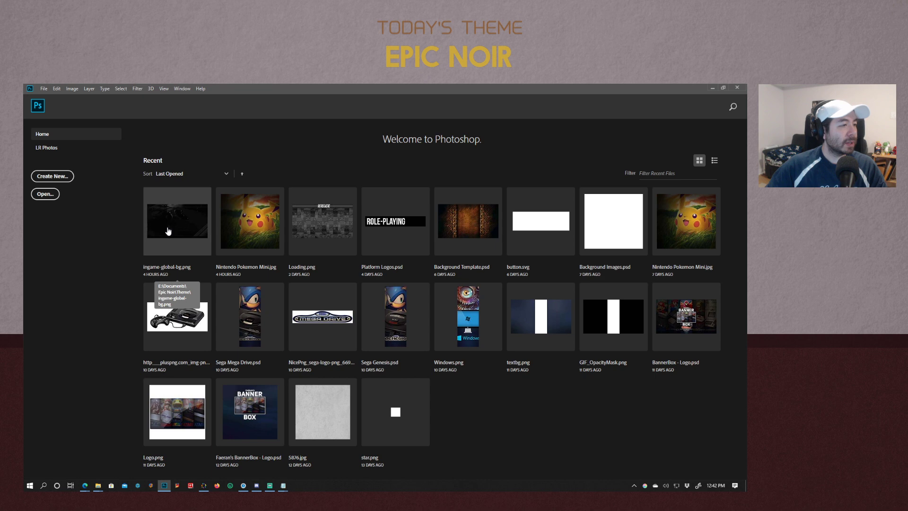
pyautogui.click(48, 196)
pyautogui.hotkey('alt', 'Tab')
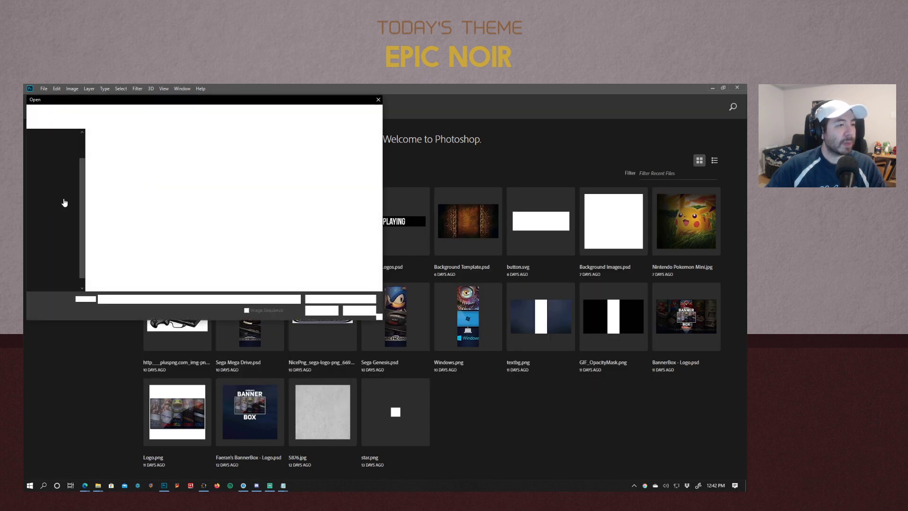
pyautogui.hotkey('alt', 'Tab')
pyautogui.hotkey('alt', 'Tab')
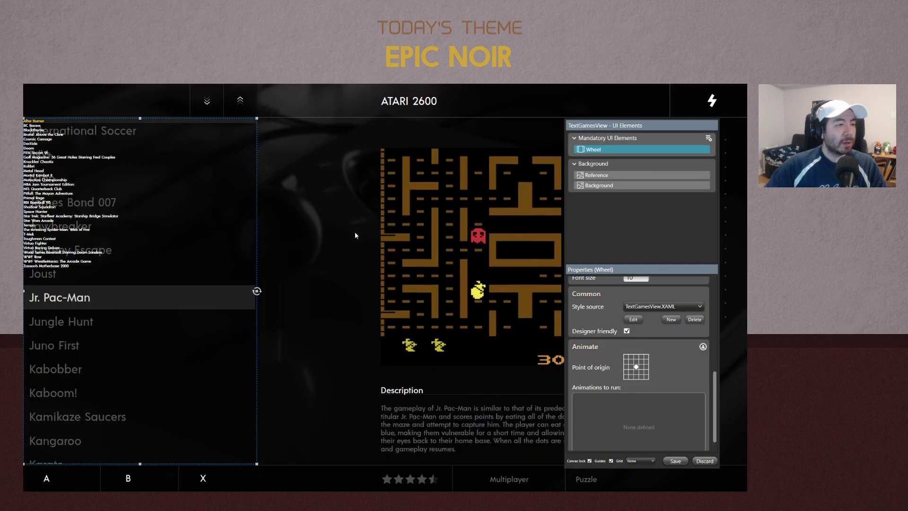
pyautogui.hotkey('alt', 'Tab')
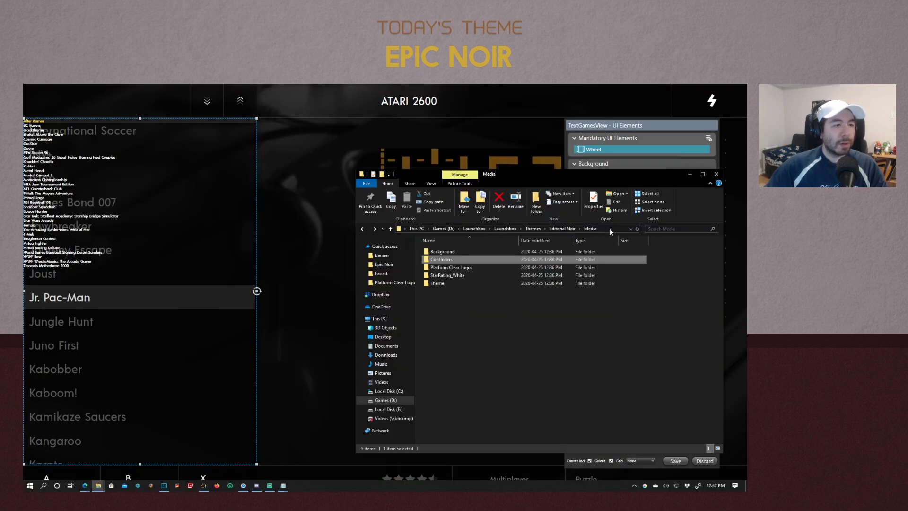
pyautogui.hotkey('alt', 'Tab')
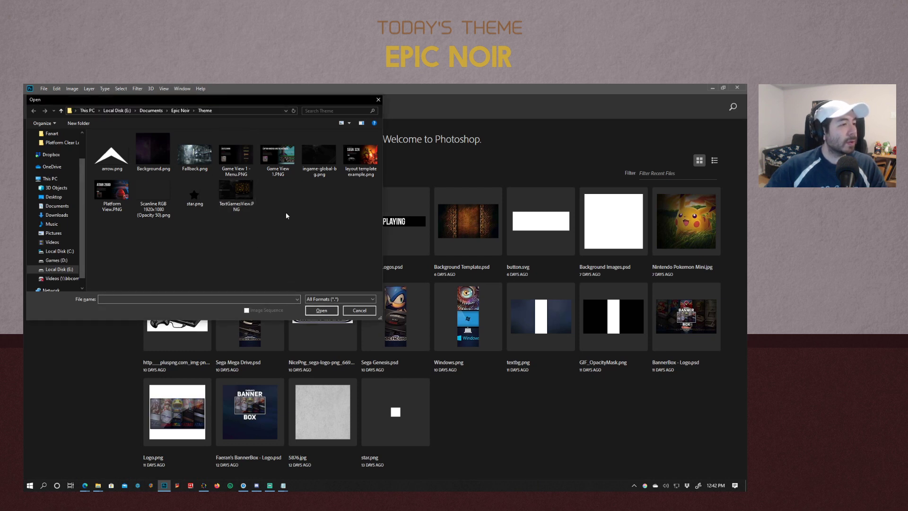
pyautogui.doubleClick(237, 193)
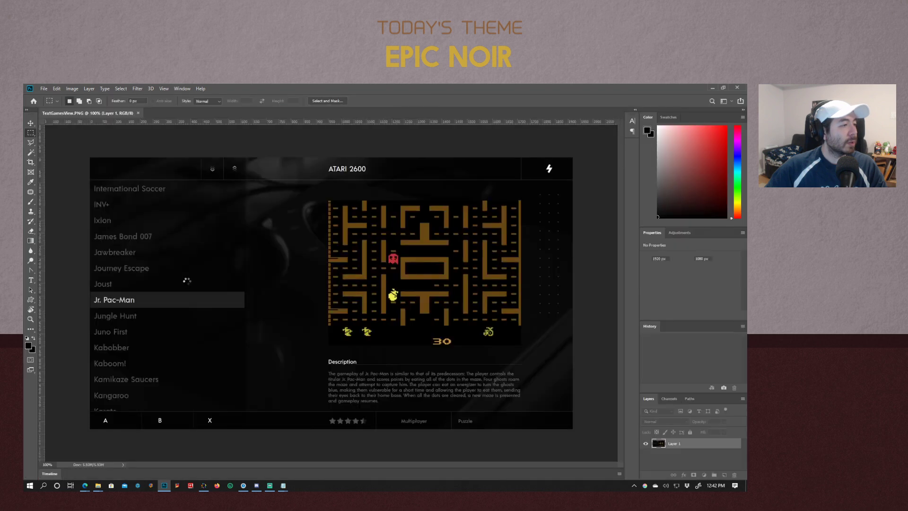
# Try to sample the Jr. Pac-Man title's text colour with the Eyedropper tool, and cancel the foreground colour change
pyautogui.scroll(5, 133, 300)
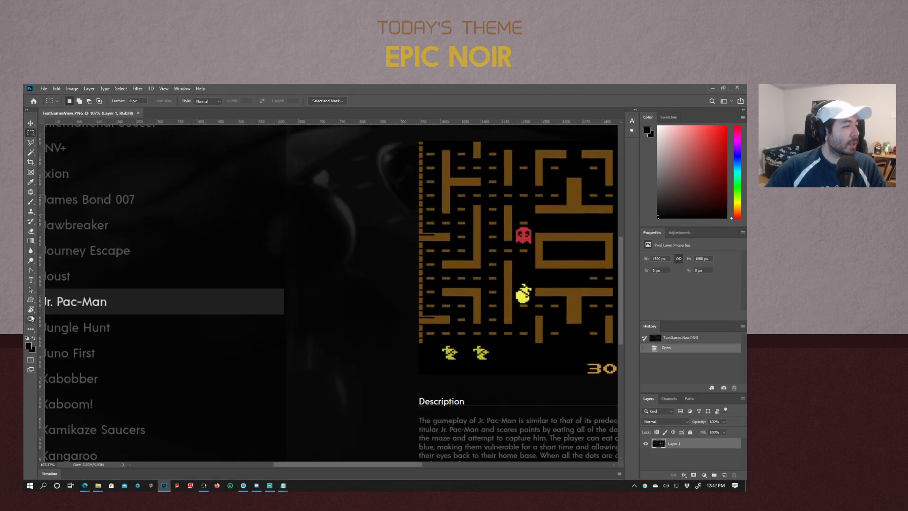
pyautogui.click(31, 181)
pyautogui.moveTo(89, 302); pyautogui.dragTo(82, 306)
pyautogui.click(29, 346)
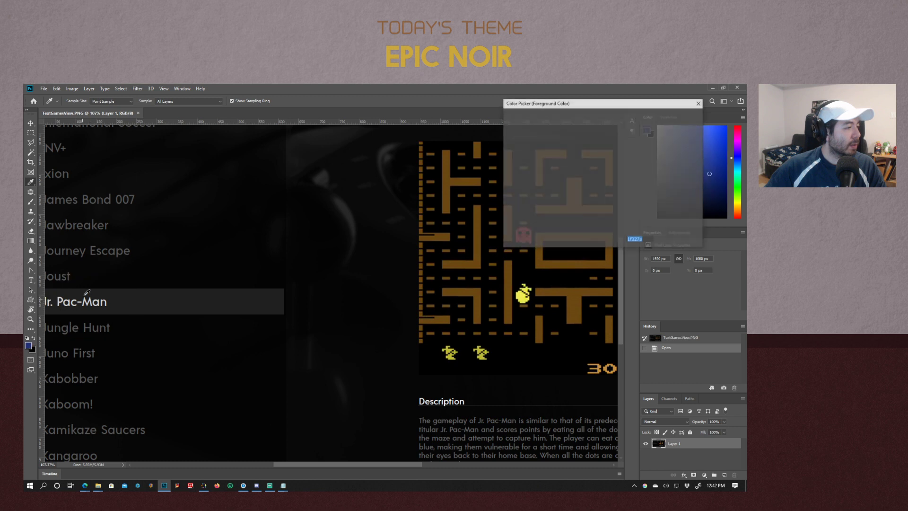
pyautogui.click(91, 299)
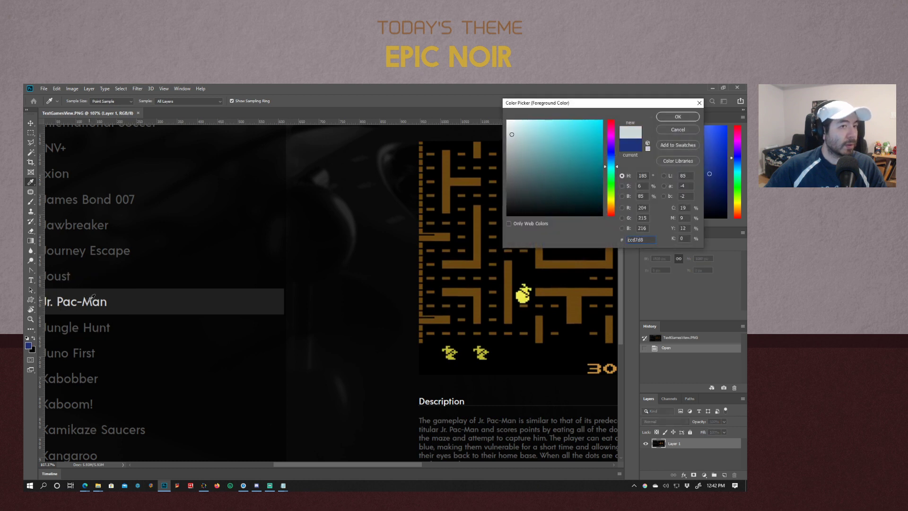
pyautogui.moveTo(91, 300); pyautogui.dragTo(92, 298)
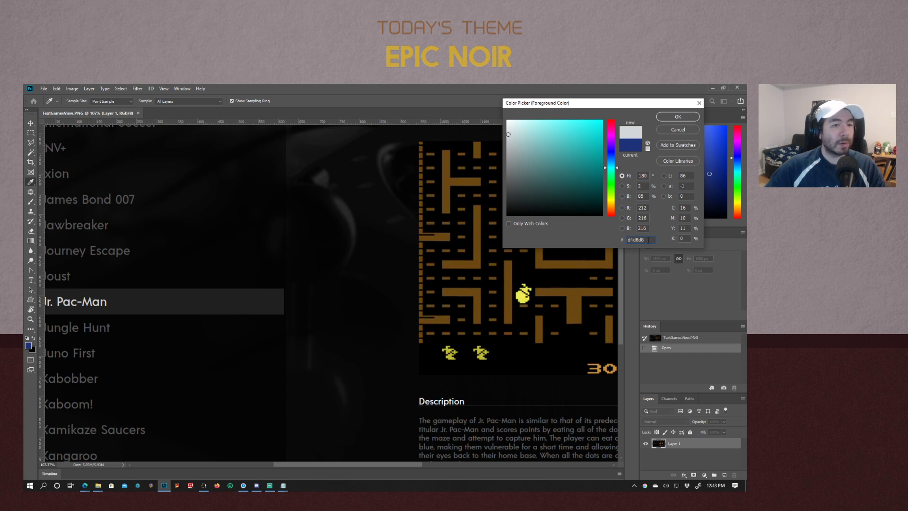
pyautogui.doubleClick(651, 240)
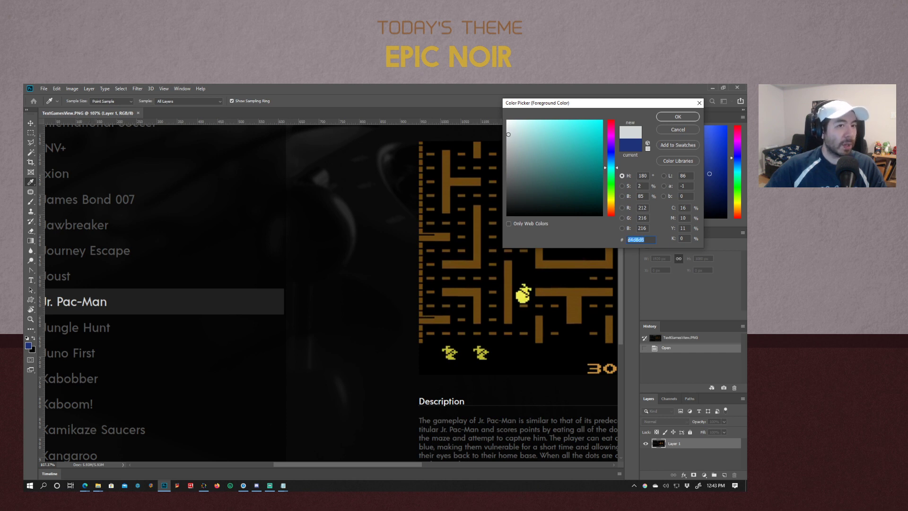
pyautogui.click(696, 130)
# Sample a light pixel inside the letter n of the Jr. Pac-Man title as foreground colour and bring up its hex code
pyautogui.scroll(8, 162, 290)
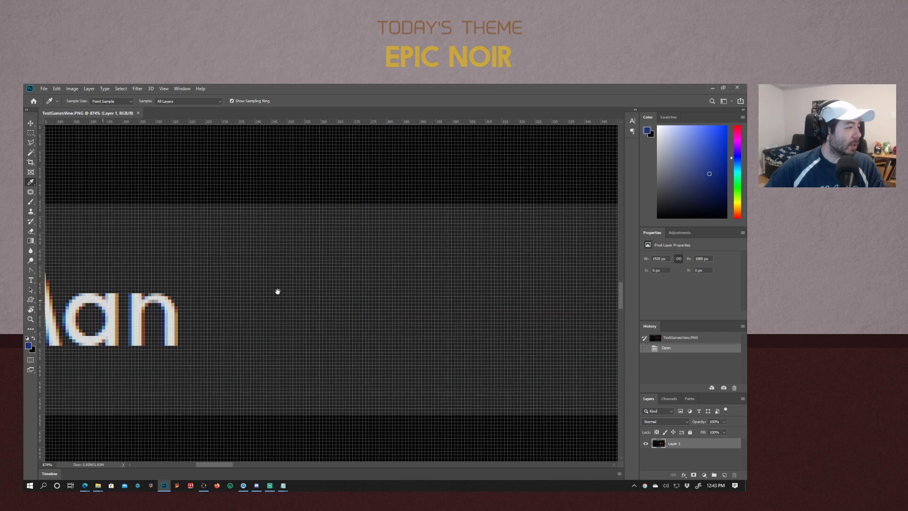
pyautogui.scroll(4, 360, 280)
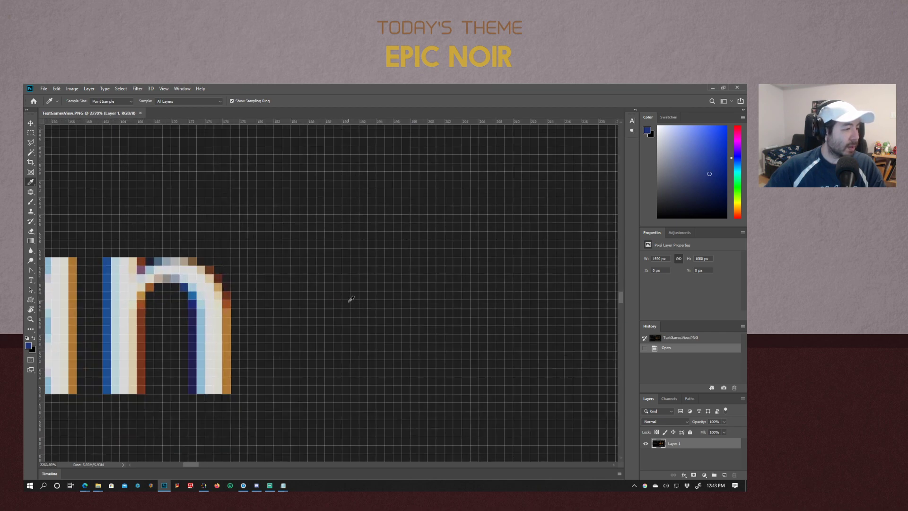
pyautogui.click(219, 311)
pyautogui.click(28, 346)
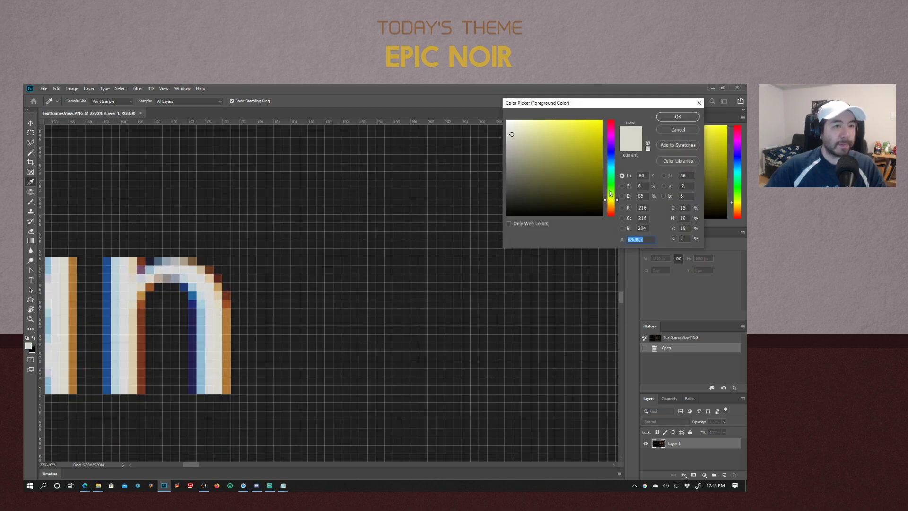
pyautogui.hotkey('alt', 'Tab')
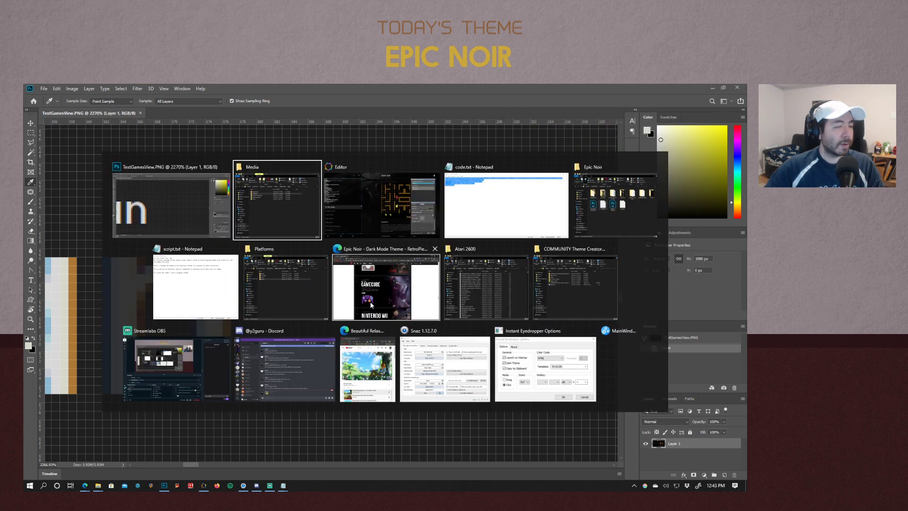
# Switch to the theme editor, set the selected item's TextElement.Foreground to #d8d8cc in the TextGamesView.XAML style, and save it
pyautogui.click(371, 302)
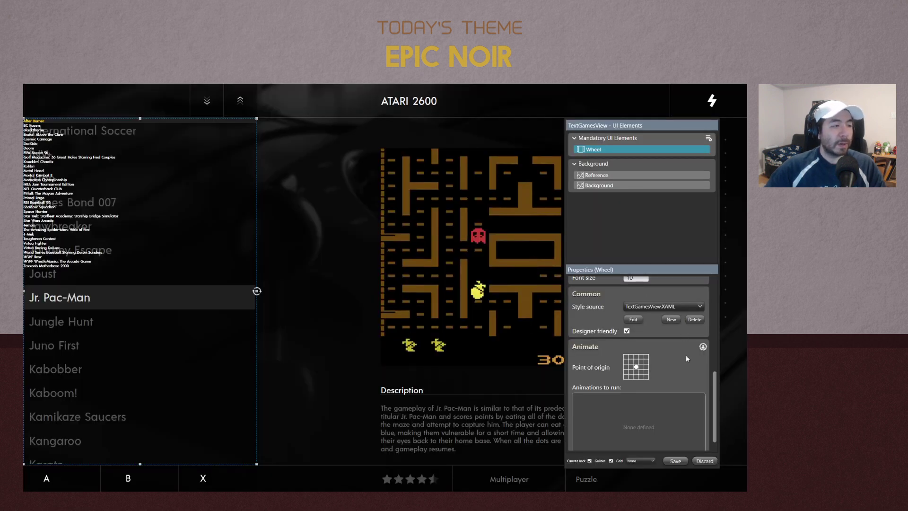
pyautogui.click(633, 319)
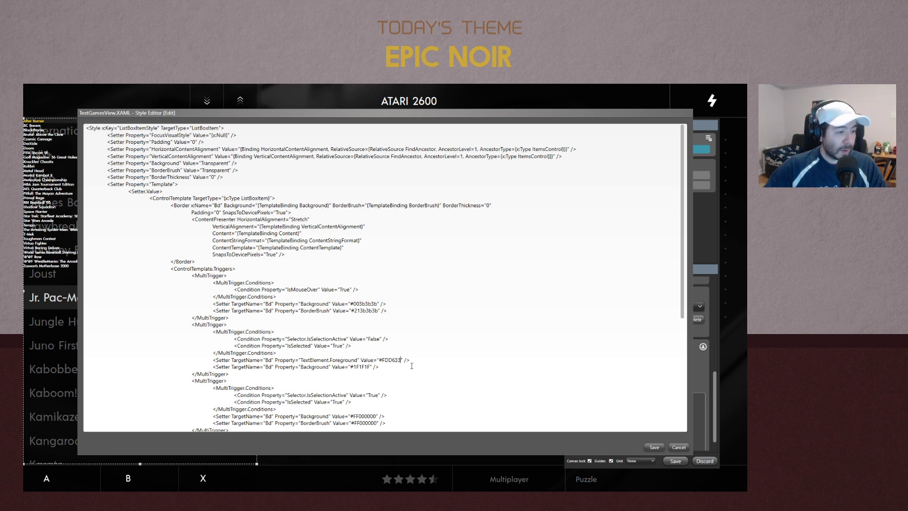
pyautogui.press('BackSpace')
pyautogui.press('BackSpace')
pyautogui.press('BackSpace')
pyautogui.press('BackSpace')
pyautogui.press('BackSpace')
pyautogui.press('BackSpace')
pyautogui.write('d8d8cc')
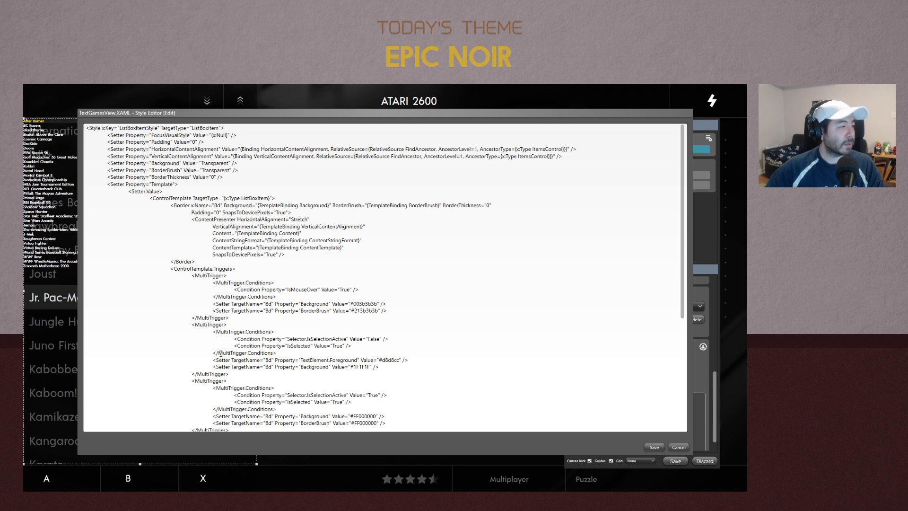
pyautogui.click(654, 447)
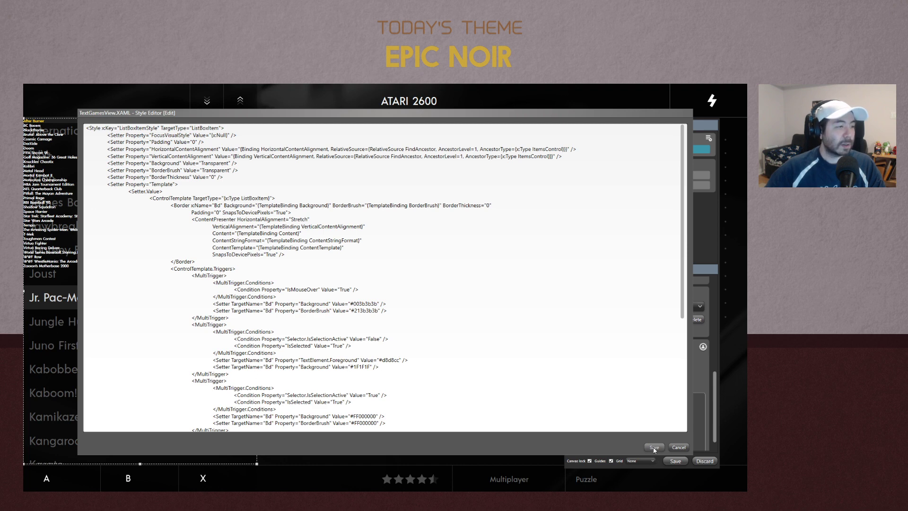
# Switch back to Photoshop, sample the grey text colour of the Joust title as foreground colour, and bring up its hex code
pyautogui.scroll(5, 699, 387)
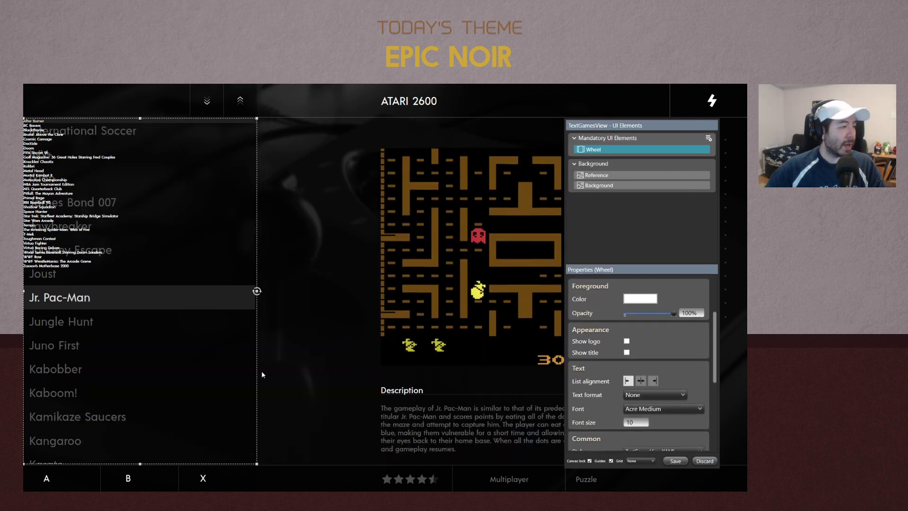
pyautogui.hotkey('alt', 'Tab')
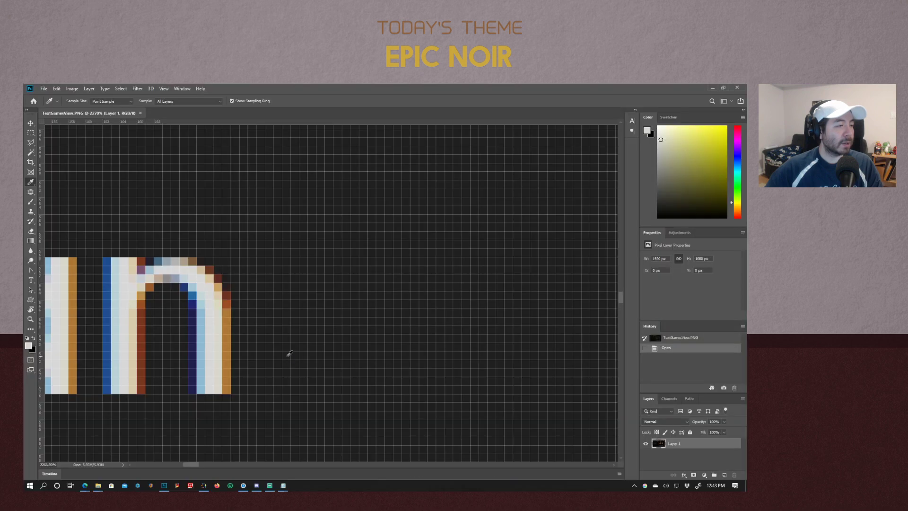
pyautogui.moveTo(142, 258); pyautogui.dragTo(440, 364)
pyautogui.moveTo(180, 283); pyautogui.dragTo(392, 374)
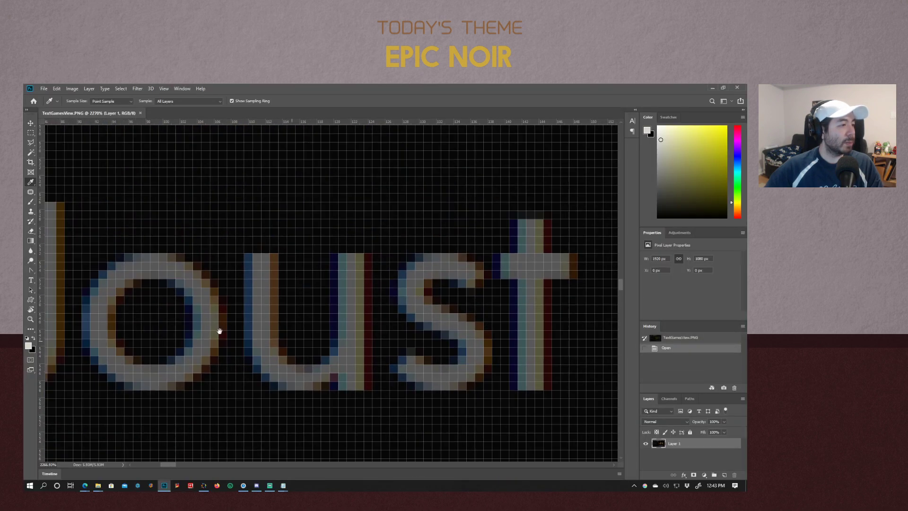
pyautogui.moveTo(219, 331); pyautogui.dragTo(243, 359)
pyautogui.click(218, 307)
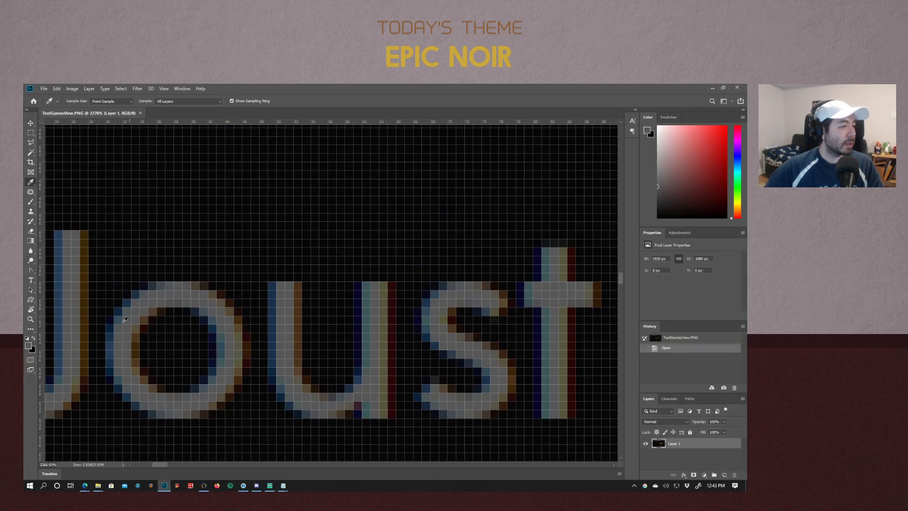
pyautogui.click(29, 346)
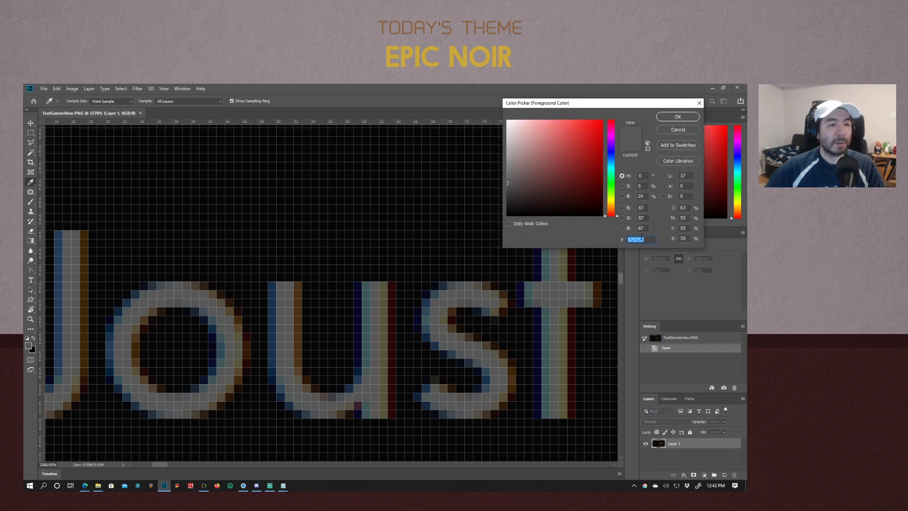
# Return to the theme editor and set the Wheel's foreground colour to hex 575757
pyautogui.hotkey('alt', 'Tab')
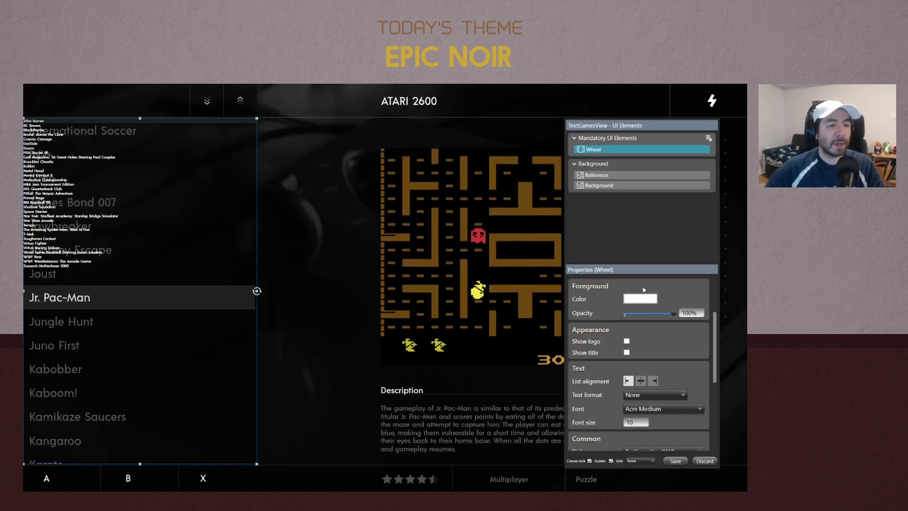
pyautogui.click(644, 299)
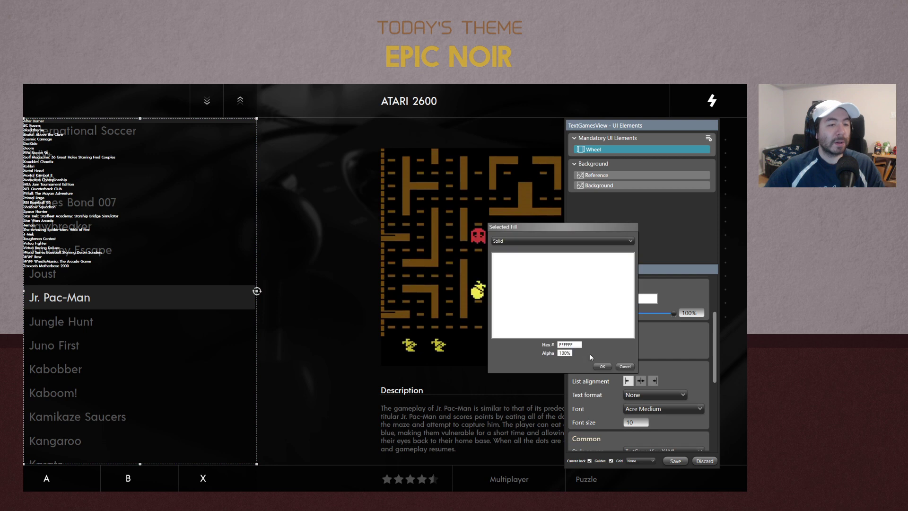
pyautogui.moveTo(578, 345); pyautogui.dragTo(543, 345)
pyautogui.write('575757')
pyautogui.click(603, 367)
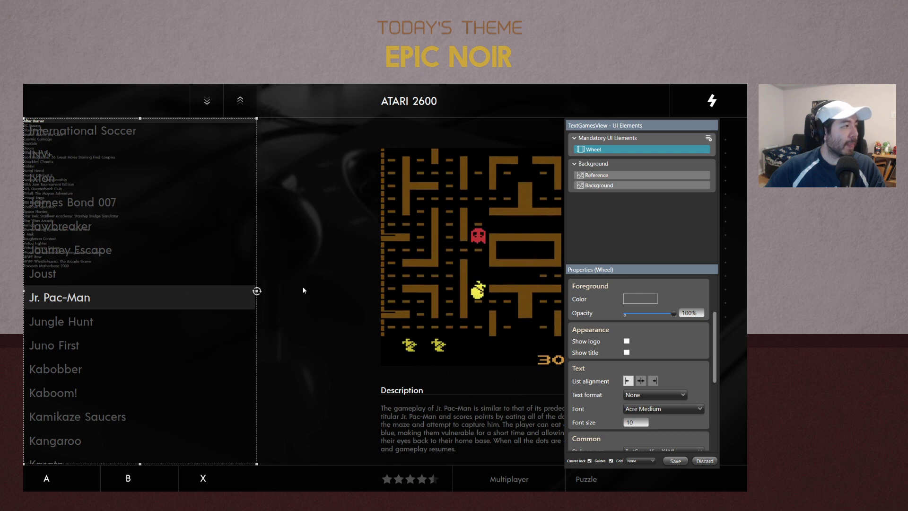
# Set the Wheel's text font size to 35
pyautogui.scroll(-2, 704, 365)
pyautogui.click(643, 387)
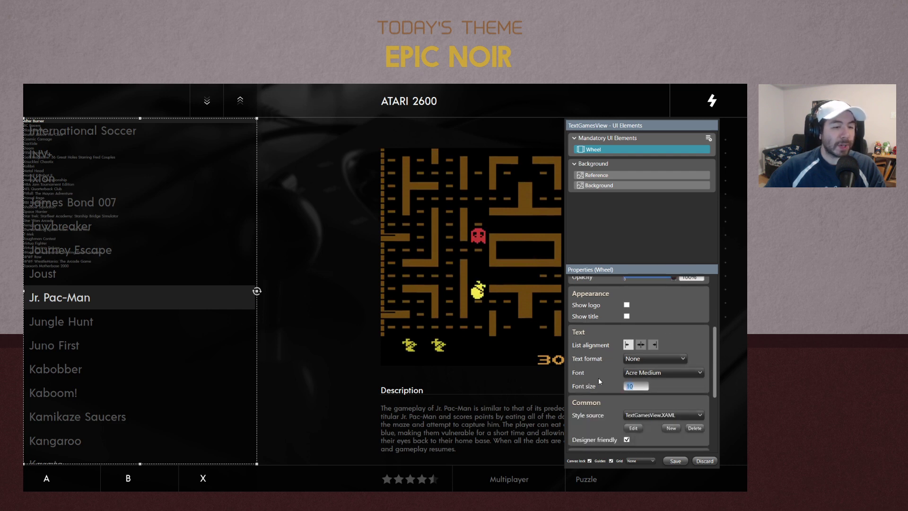
pyautogui.write('35')
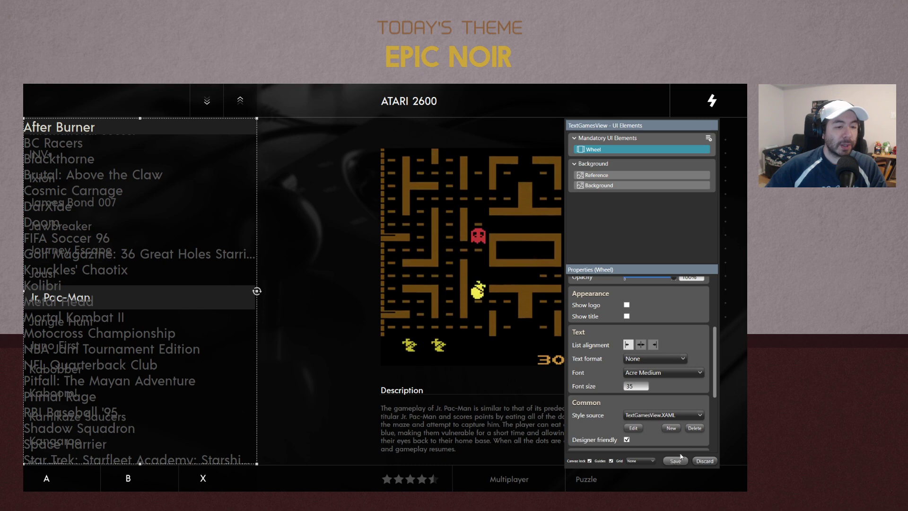
# Try the centre and right list alignments on the Wheel, and return the list to left alignment
pyautogui.scroll(2, 709, 390)
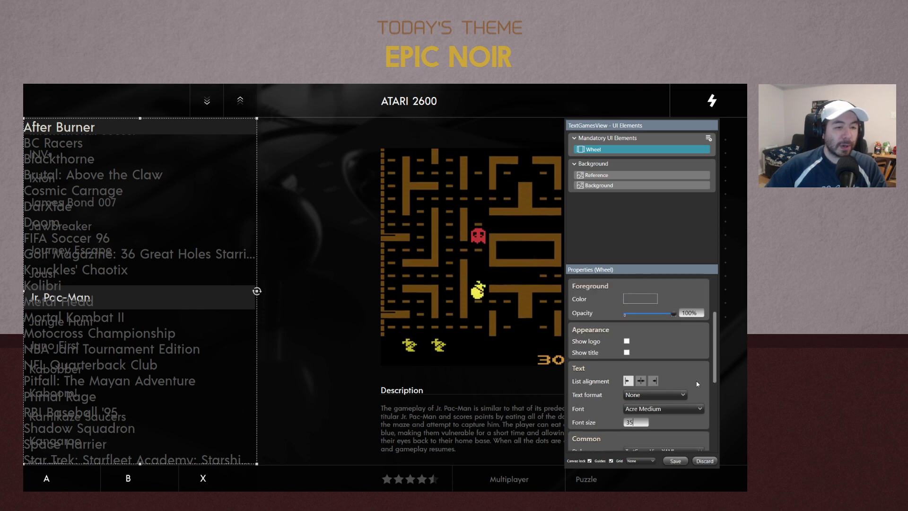
pyautogui.scroll(3, 697, 384)
pyautogui.scroll(-4, 690, 384)
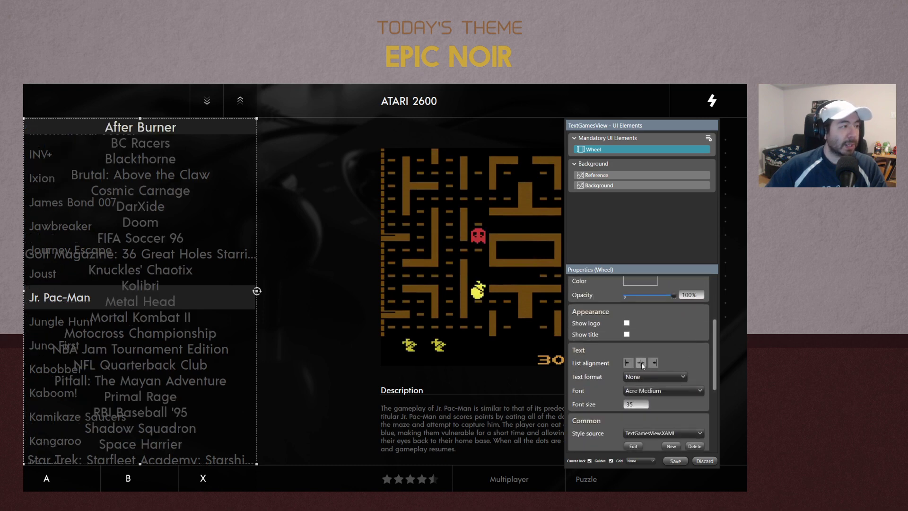
pyautogui.click(654, 363)
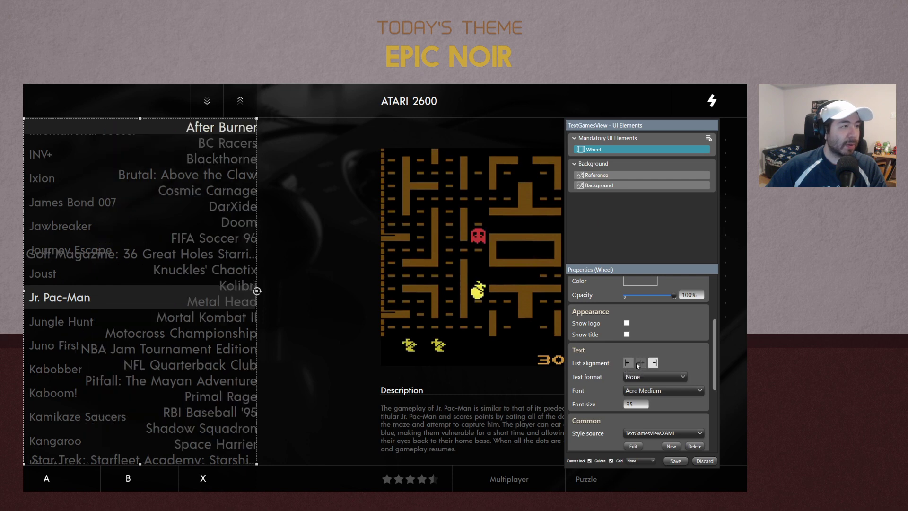
pyautogui.click(628, 363)
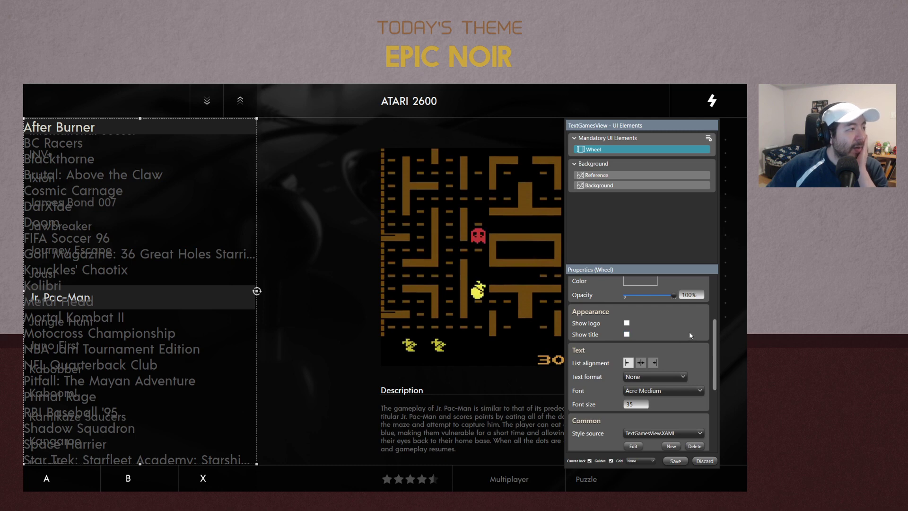
# Set the Border's Padding to 0,0,0,4 in the TextGamesView.XAML style and save the style
pyautogui.scroll(-1, 683, 403)
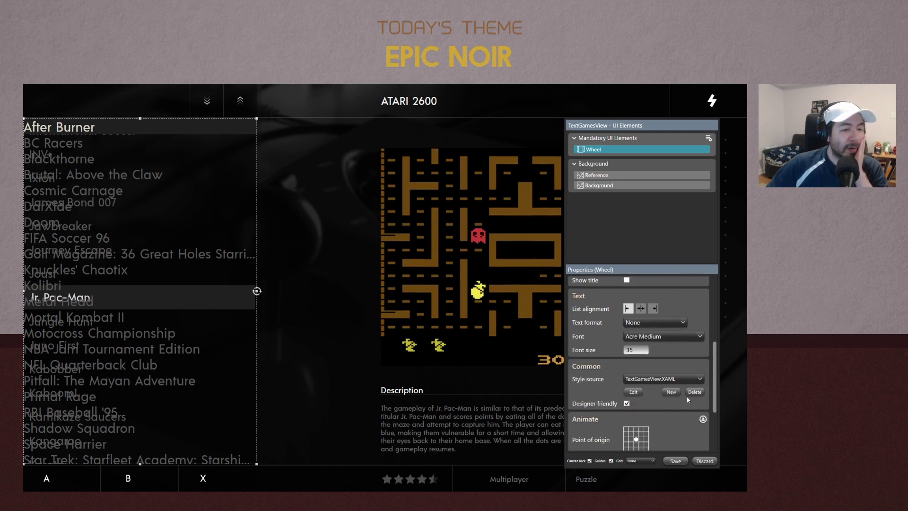
pyautogui.click(634, 392)
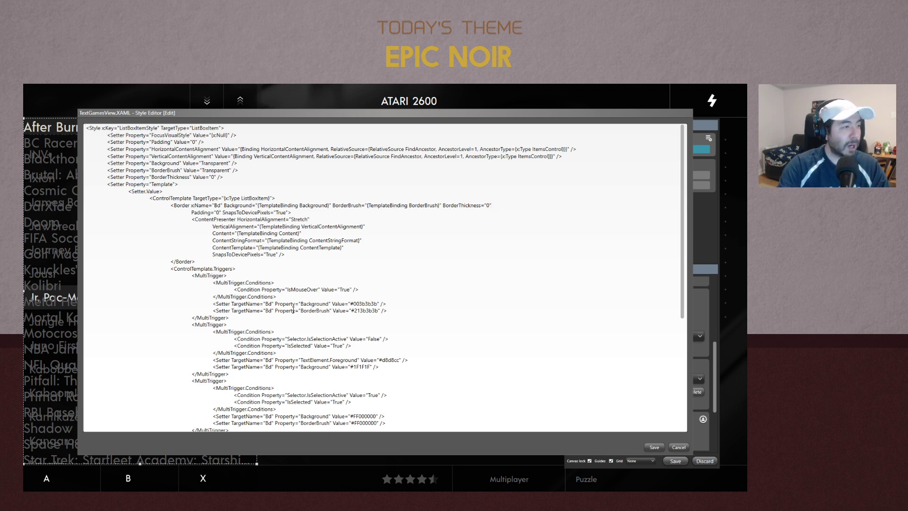
pyautogui.click(220, 213)
pyautogui.write(',0,0,4')
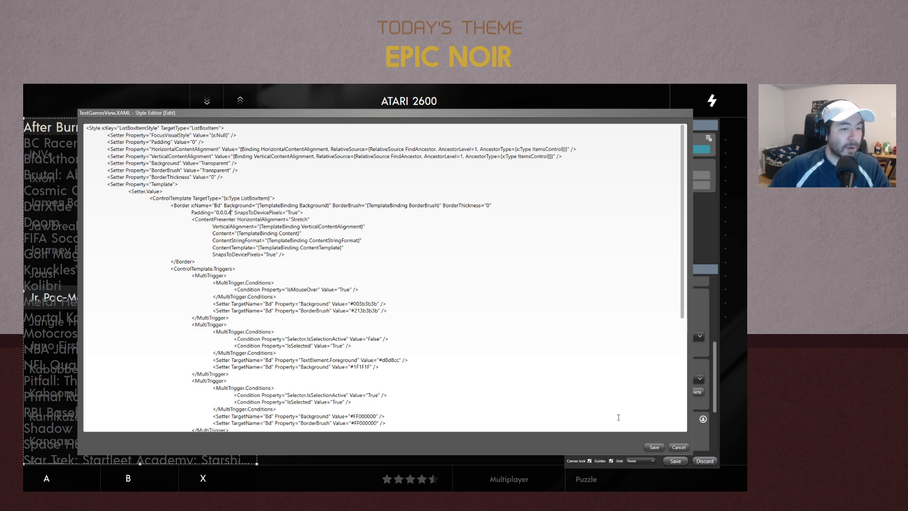
pyautogui.click(655, 447)
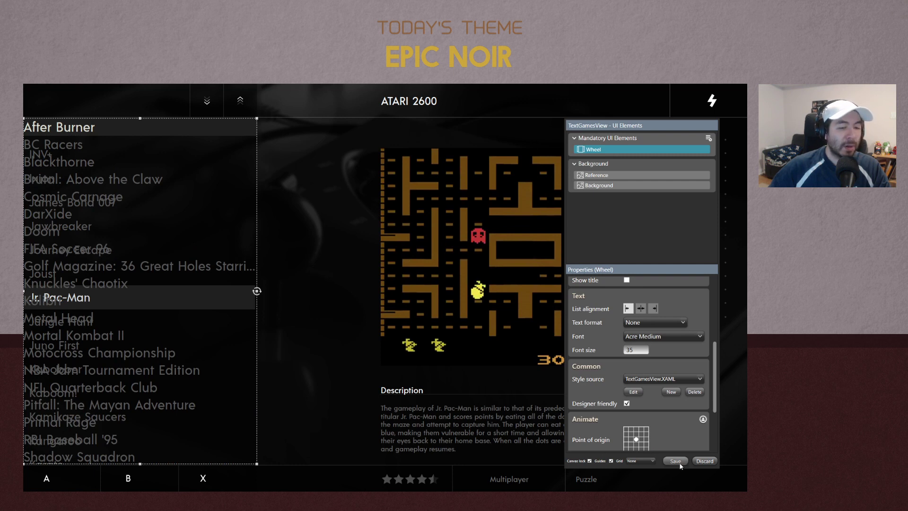
# Create a new UI element group named "Center game elements"
pyautogui.scroll(-2, 714, 378)
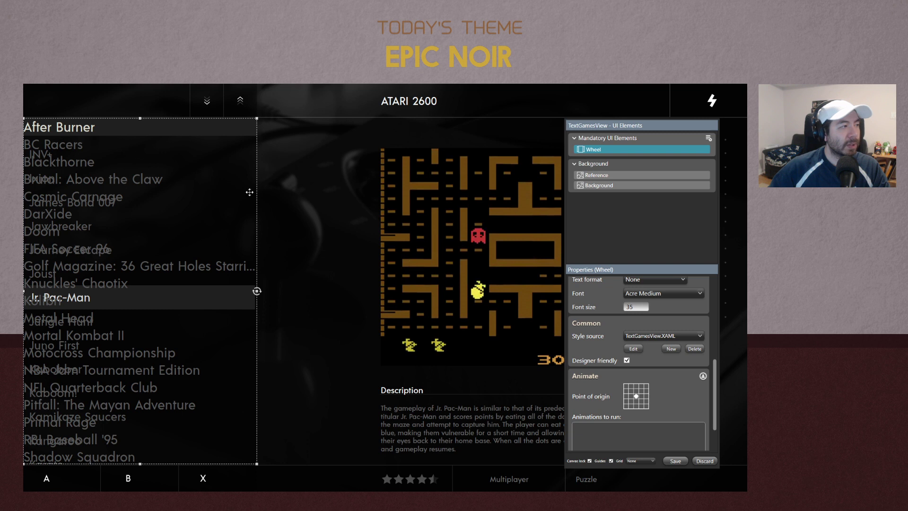
pyautogui.moveTo(715, 382); pyautogui.dragTo(676, 108)
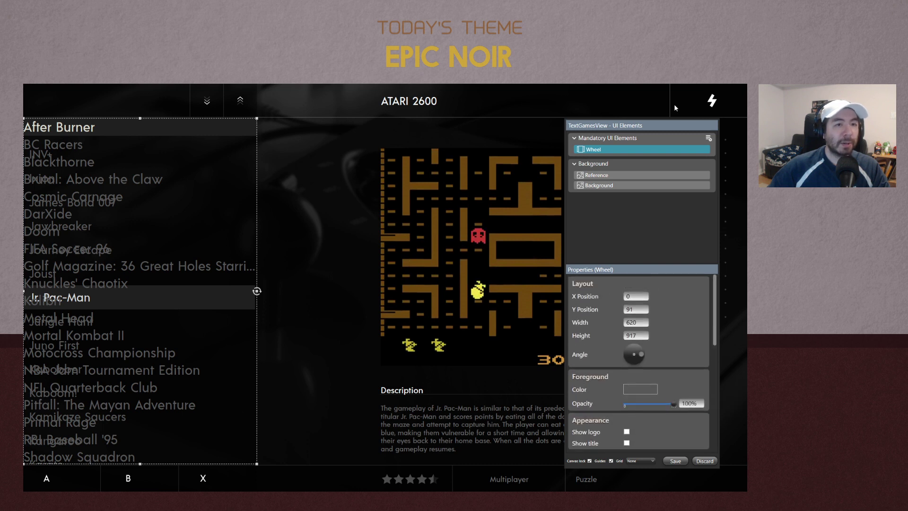
pyautogui.click(709, 138)
pyautogui.click(653, 141)
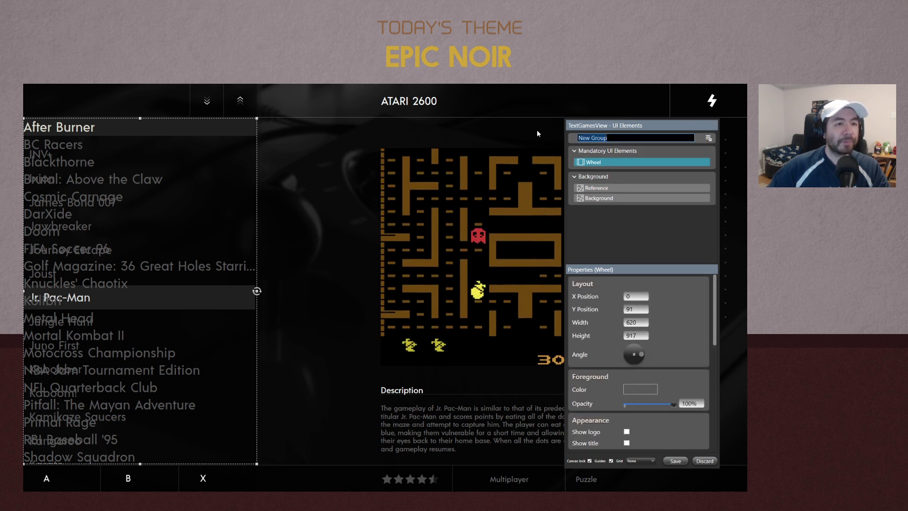
pyautogui.press('Return')
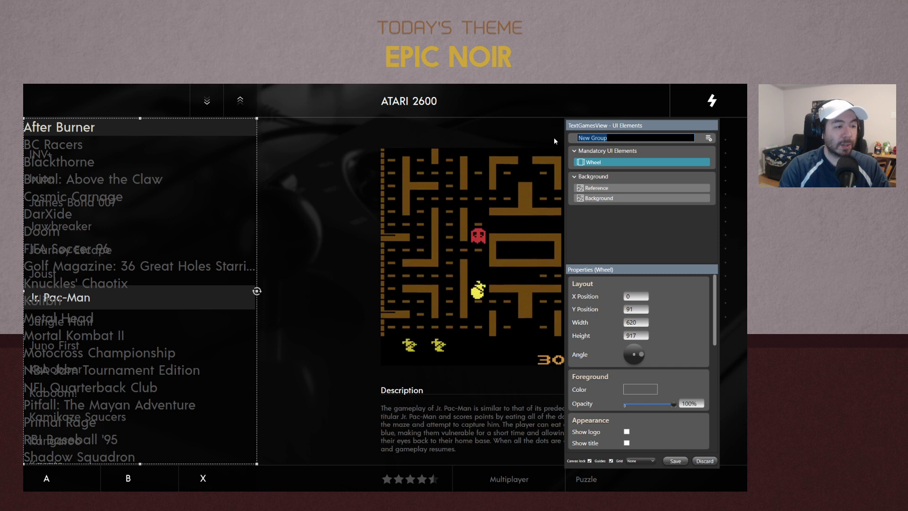
pyautogui.press('Return')
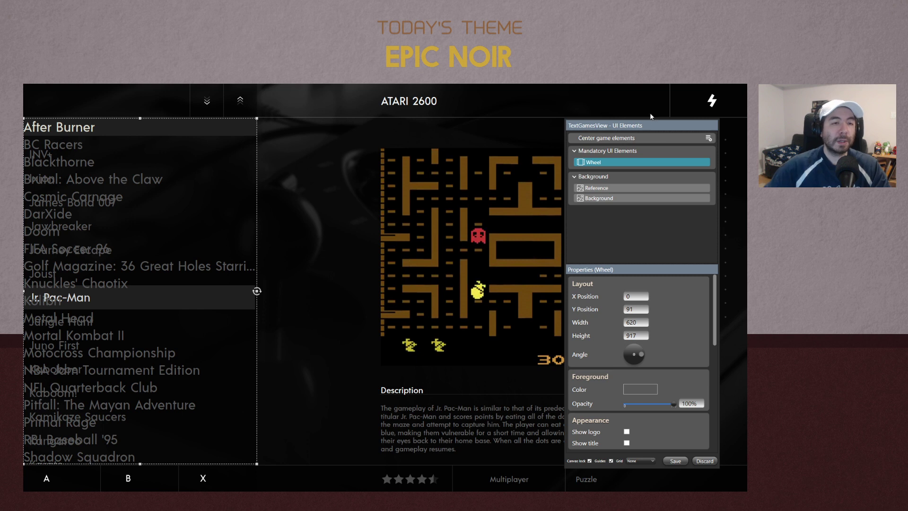
# Add a Selected Item Video to the Center game elements group, covering the reference video at about X 948, Y 171, sized about 765 × 575
pyautogui.click(708, 139)
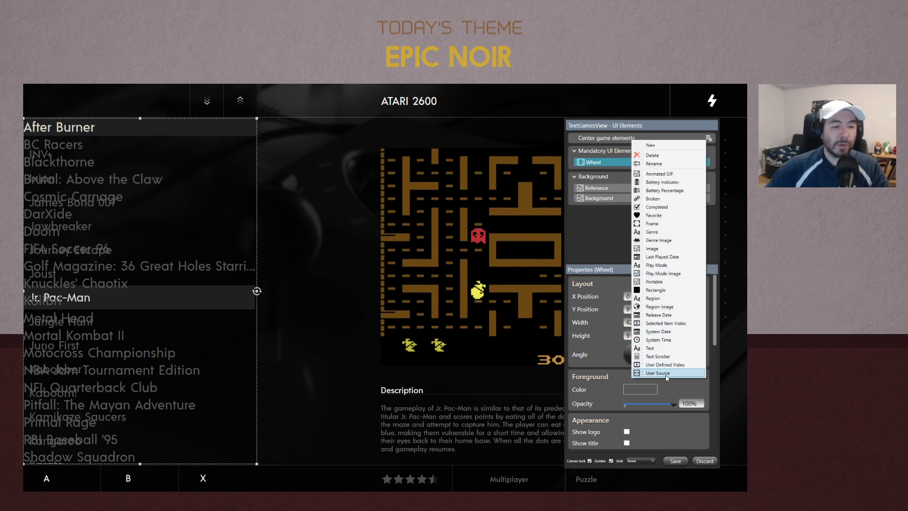
pyautogui.click(647, 325)
pyautogui.moveTo(352, 269); pyautogui.dragTo(456, 170)
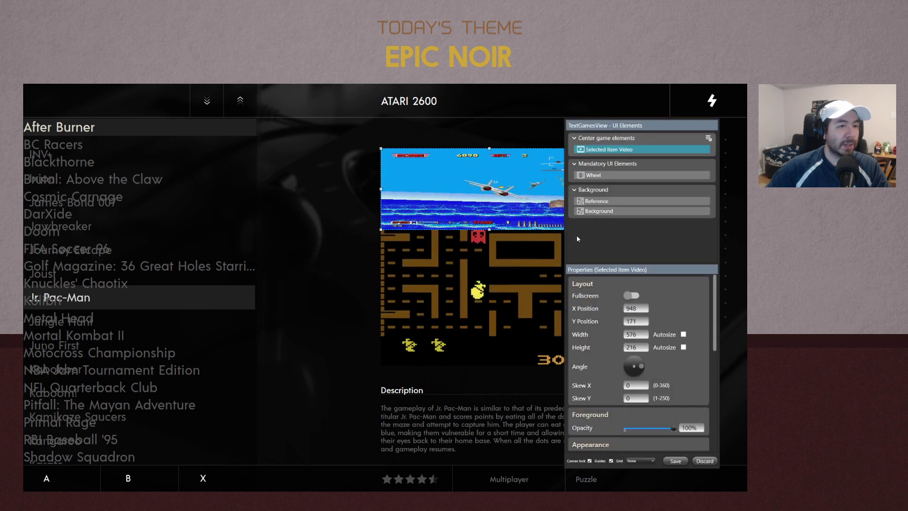
pyautogui.moveTo(607, 125); pyautogui.dragTo(212, 115)
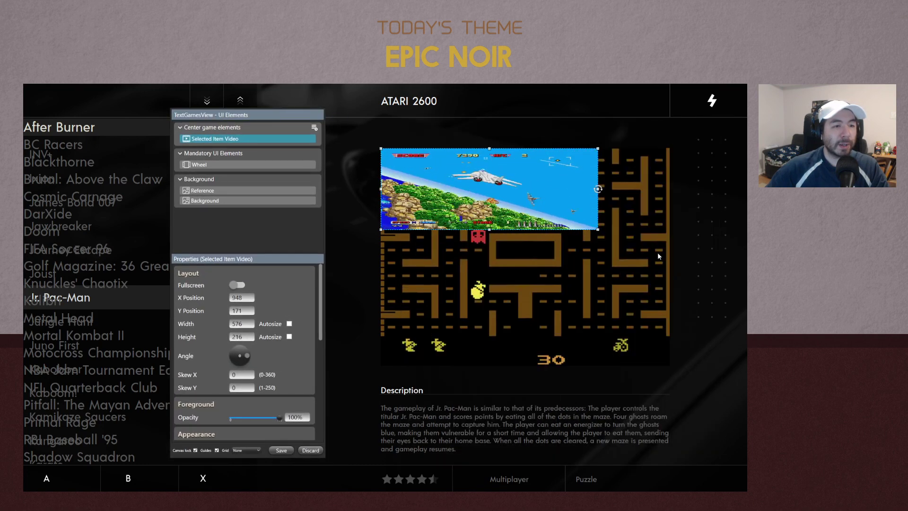
pyautogui.moveTo(598, 229); pyautogui.dragTo(669, 366)
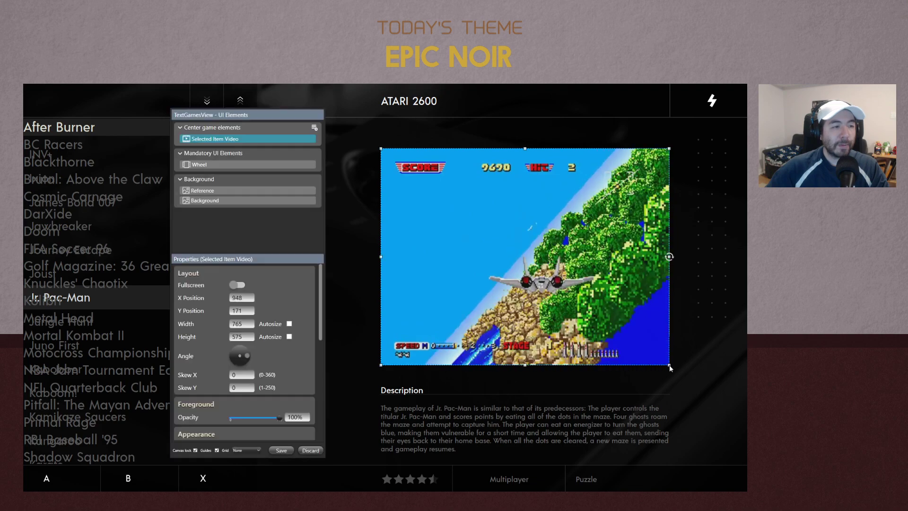
# Set the Selected Item Video's aspect ratio to Keep
pyautogui.scroll(-5, 303, 360)
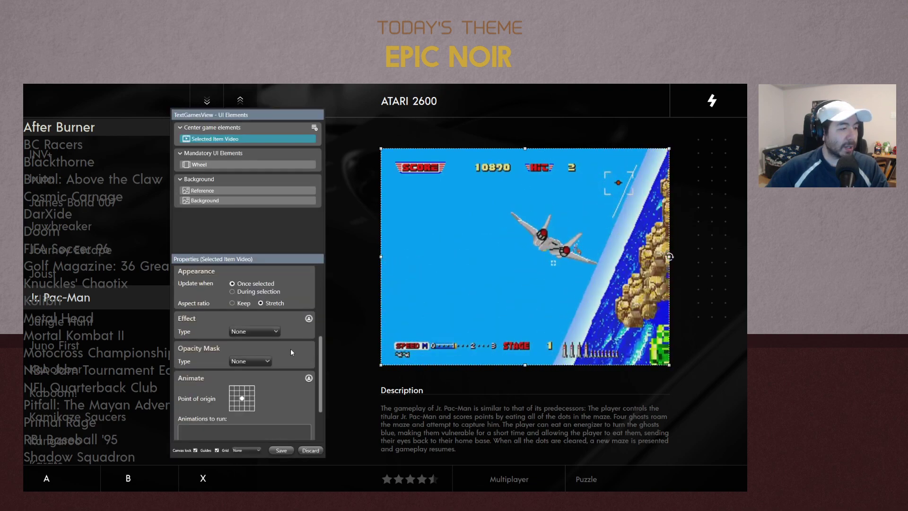
pyautogui.scroll(1, 291, 352)
pyautogui.click(232, 339)
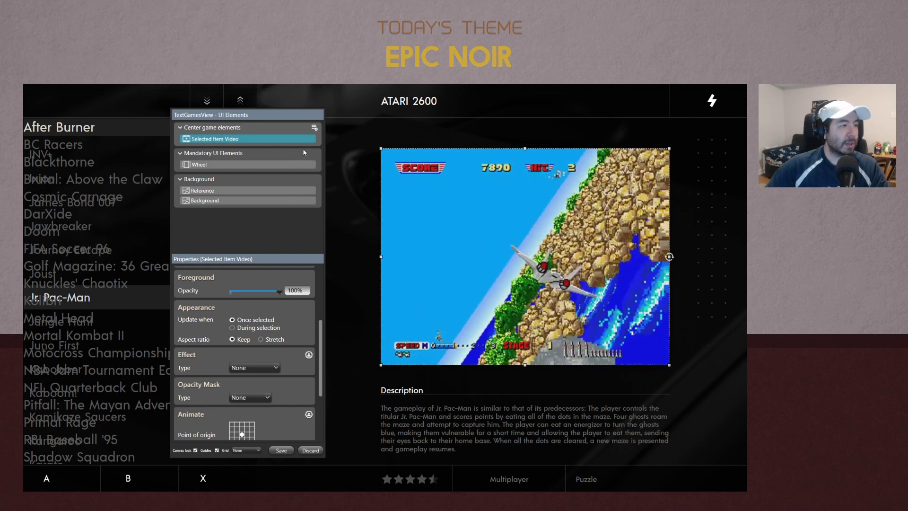
# Rename the Selected Item Video element as "Game Video"
pyautogui.click(314, 128)
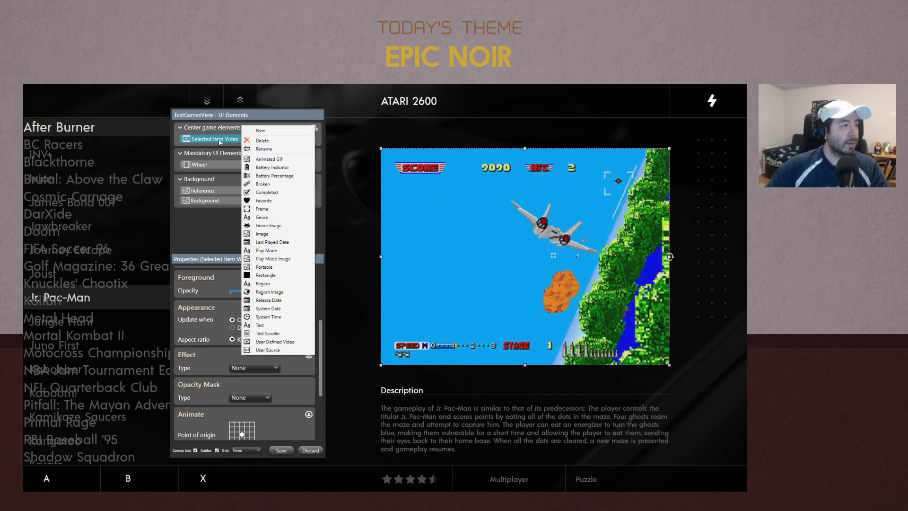
pyautogui.click(264, 149)
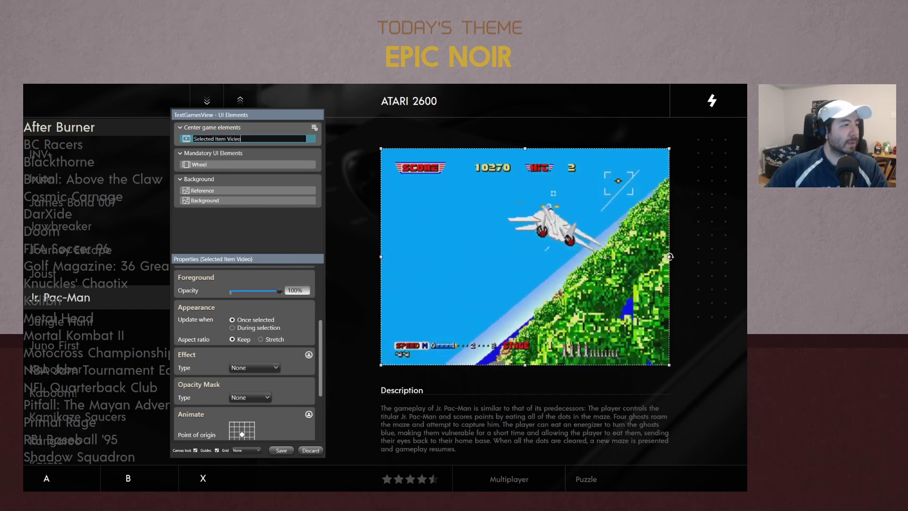
pyautogui.press('BackSpace')
pyautogui.press('BackSpace')
pyautogui.press('BackSpace')
pyautogui.press('BackSpace')
pyautogui.press('BackSpace')
pyautogui.press('BackSpace')
pyautogui.press('BackSpace')
pyautogui.press('BackSpace')
pyautogui.press('BackSpace')
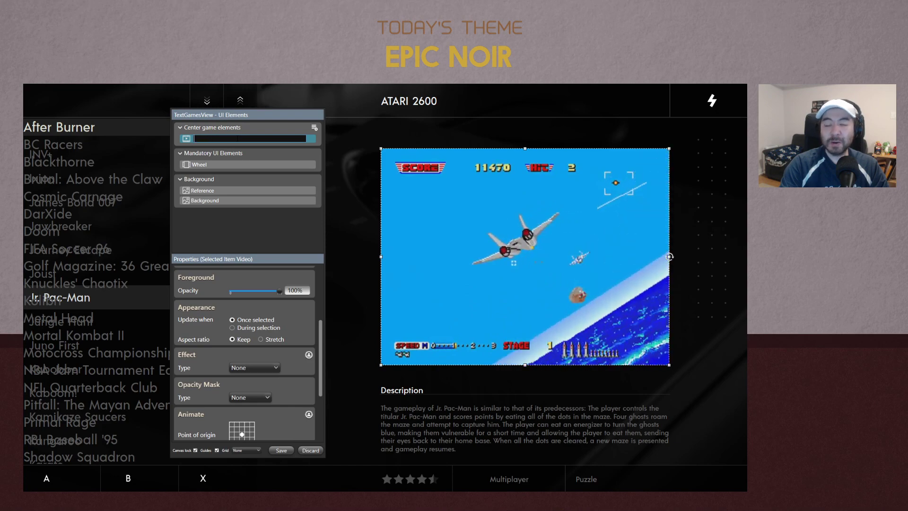
pyautogui.write('Game Video')
pyautogui.press('Return')
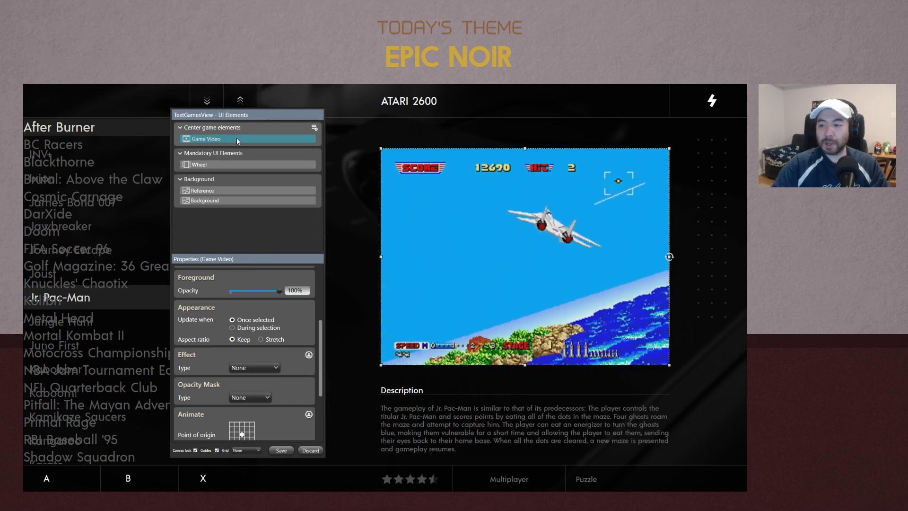
# Add a Text element named "Description" to the Center game elements group and fit it over the reference image's Description heading
pyautogui.click(315, 127)
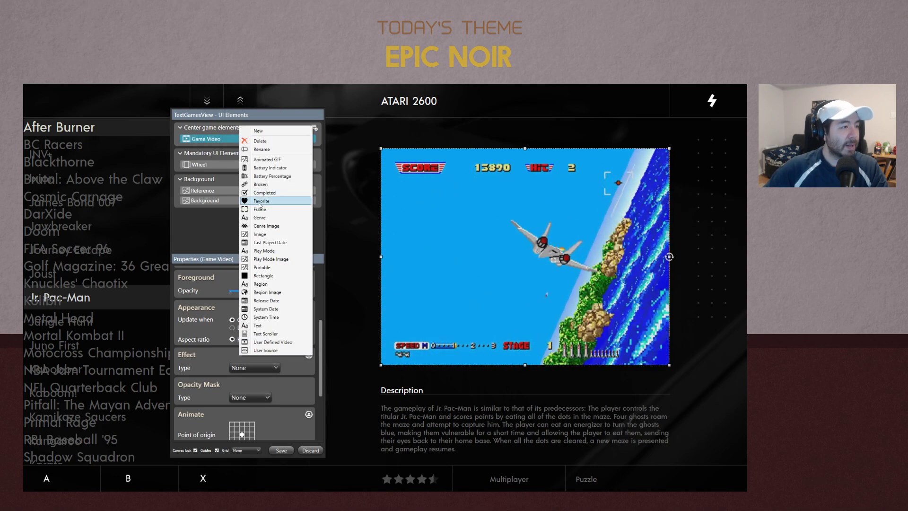
pyautogui.click(267, 326)
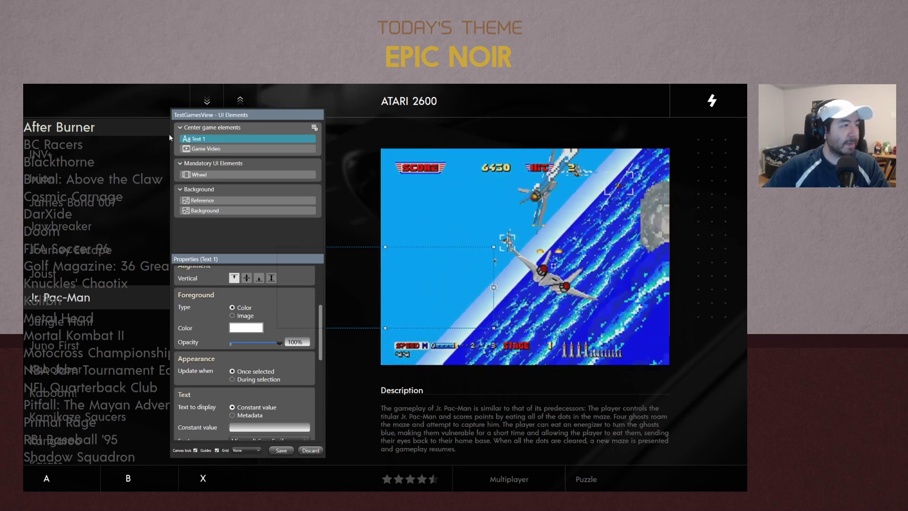
pyautogui.click(206, 139)
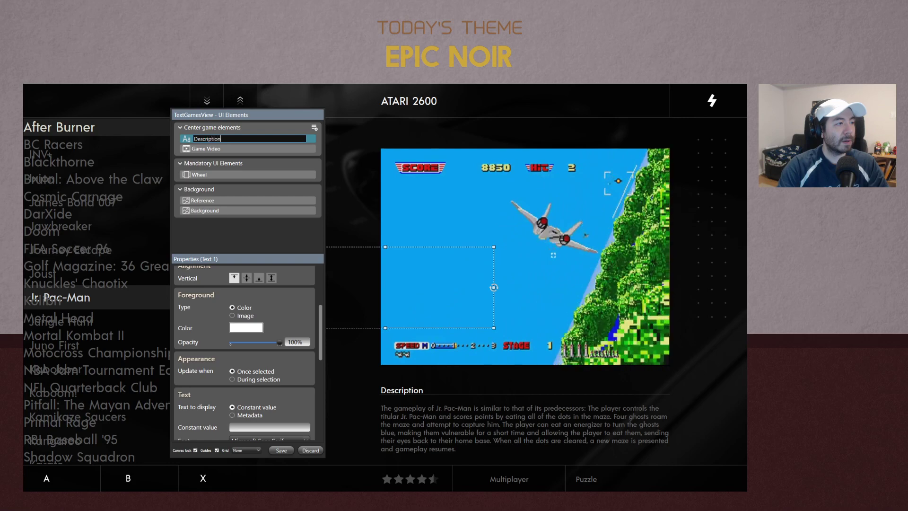
pyautogui.moveTo(357, 250); pyautogui.dragTo(460, 386)
pyautogui.moveTo(598, 465); pyautogui.dragTo(589, 418)
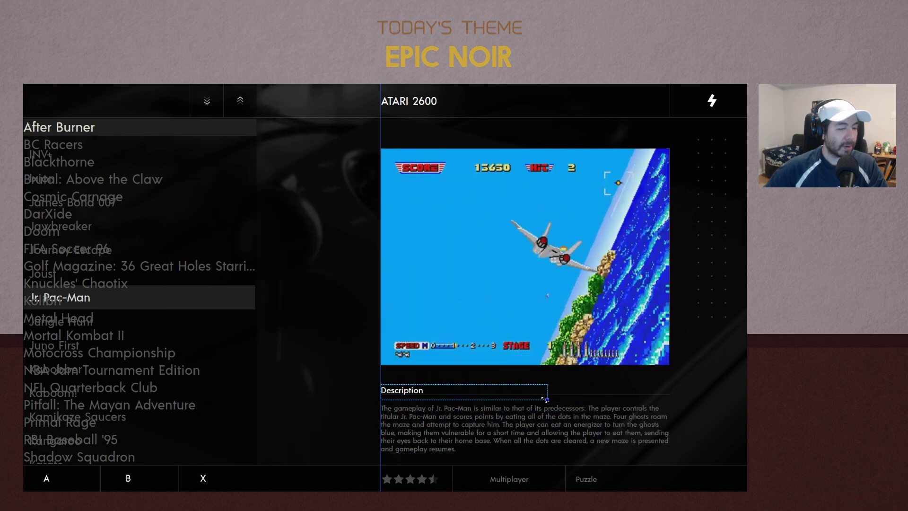
pyautogui.moveTo(511, 397); pyautogui.dragTo(511, 397)
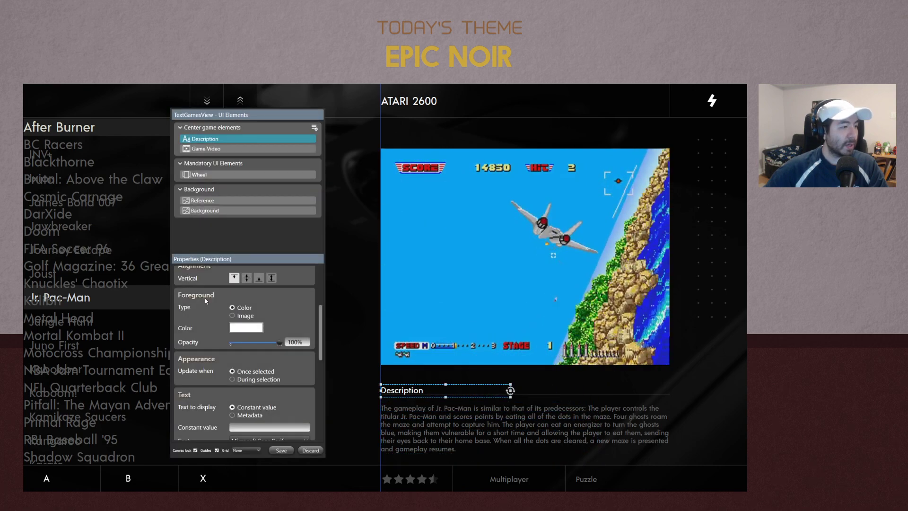
# Set the Description text's font to Acre Medium and its constant value to "Description"
pyautogui.scroll(-2, 287, 377)
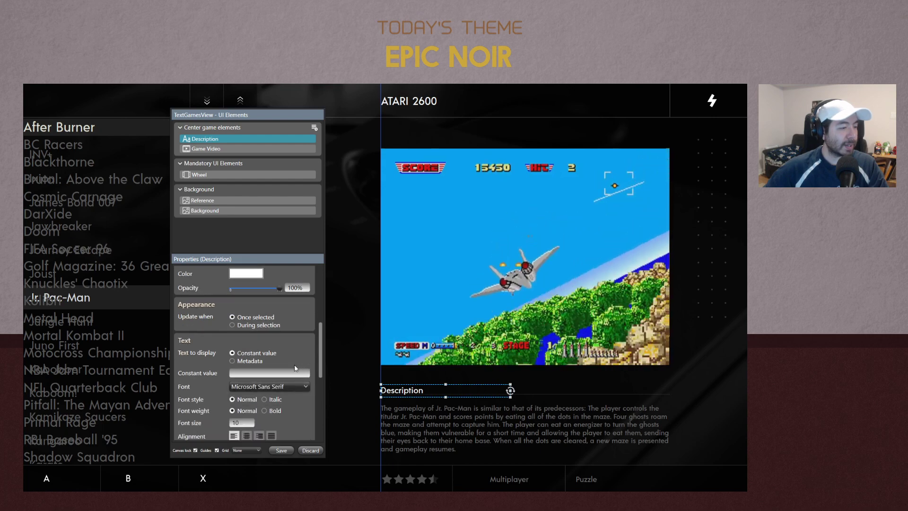
pyautogui.click(252, 387)
pyautogui.scroll(5, 233, 357)
pyautogui.click(174, 285)
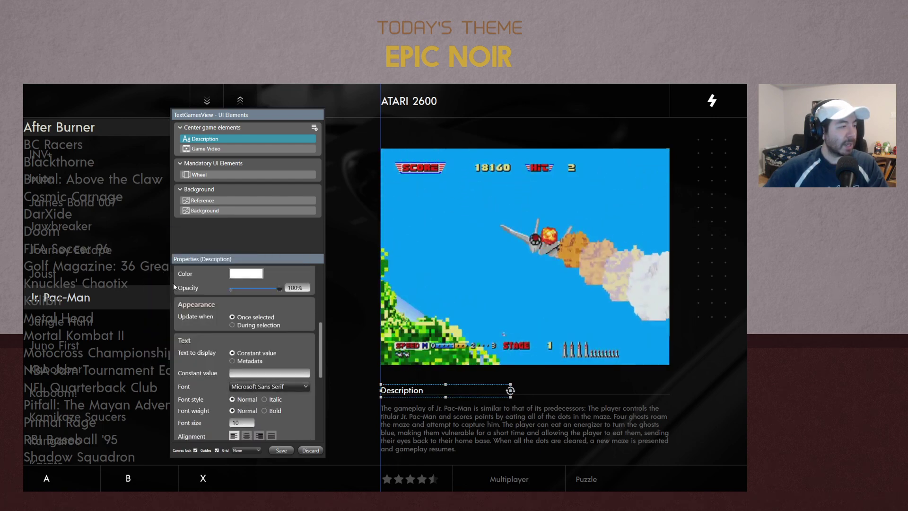
pyautogui.click(240, 387)
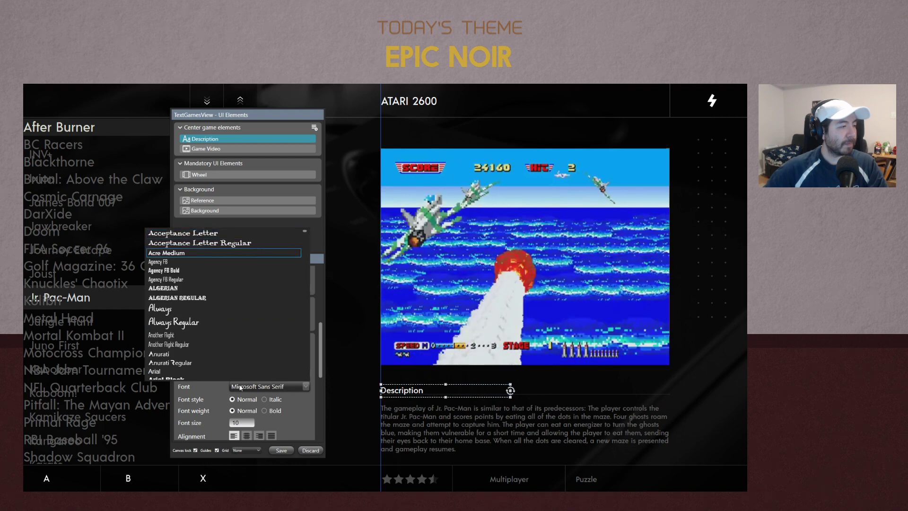
pyautogui.scroll(-1, 170, 251)
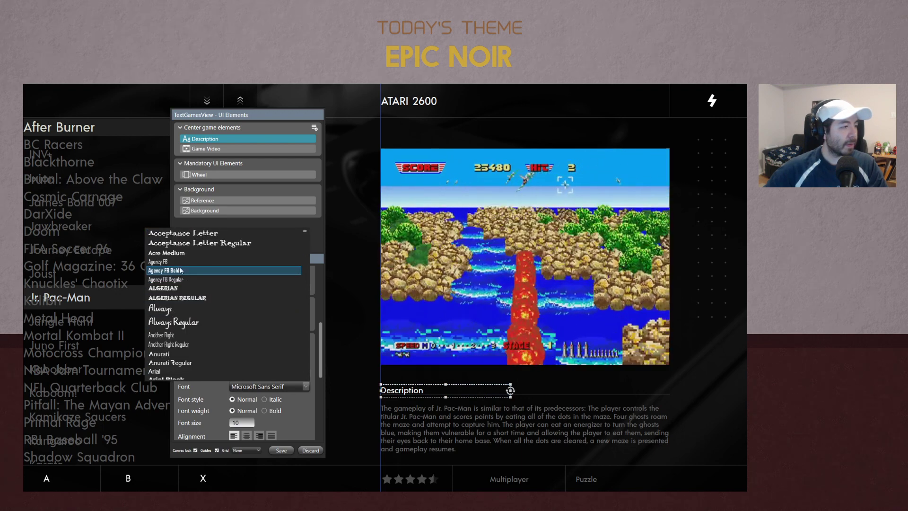
pyautogui.click(175, 254)
pyautogui.click(250, 372)
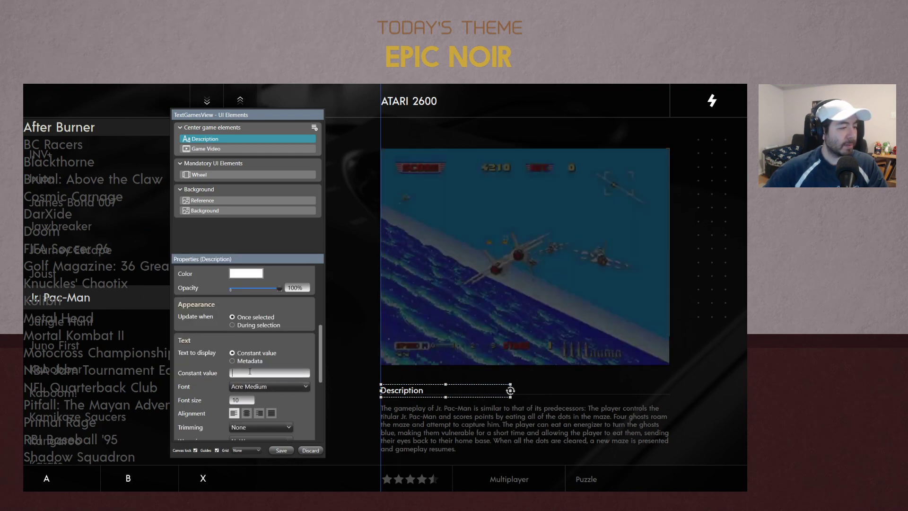
pyautogui.write('Description')
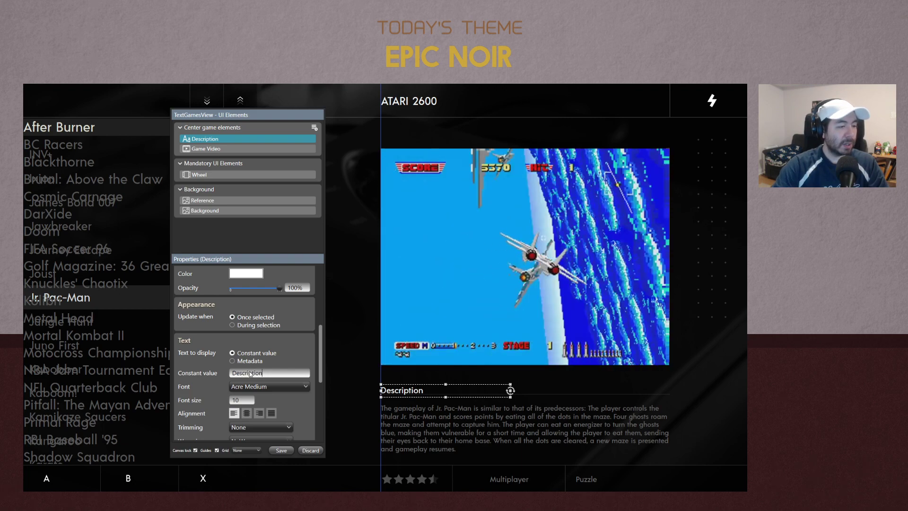
pyautogui.press('Tab')
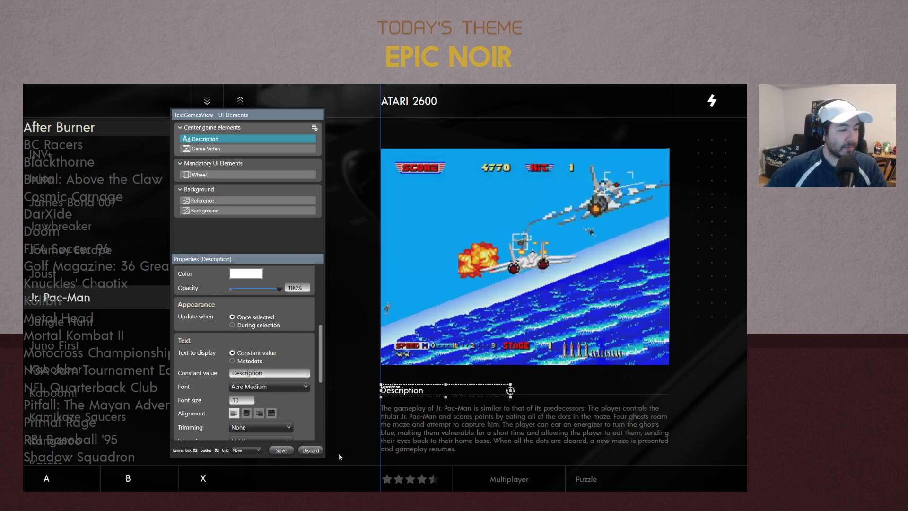
# Set the Description text's font size to 22 and nudge it down to line up with the reference heading
pyautogui.moveTo(245, 401); pyautogui.dragTo(173, 395)
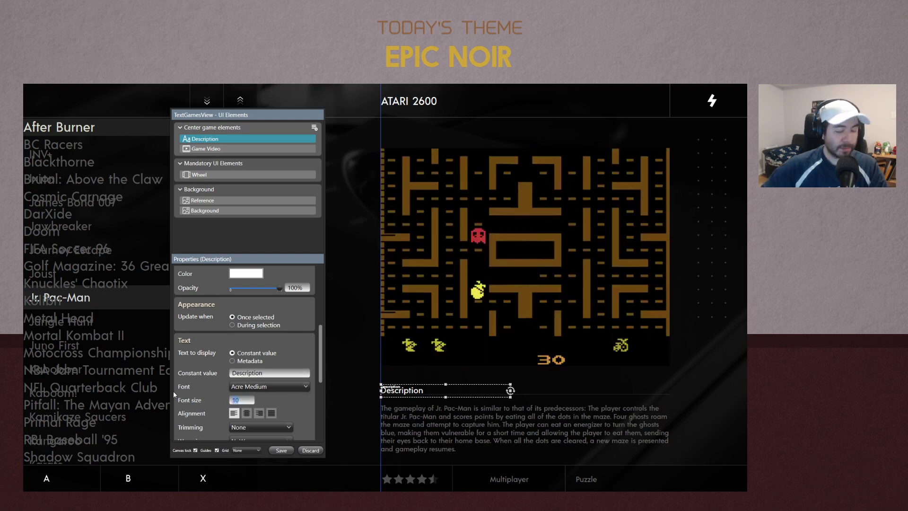
pyautogui.write('22')
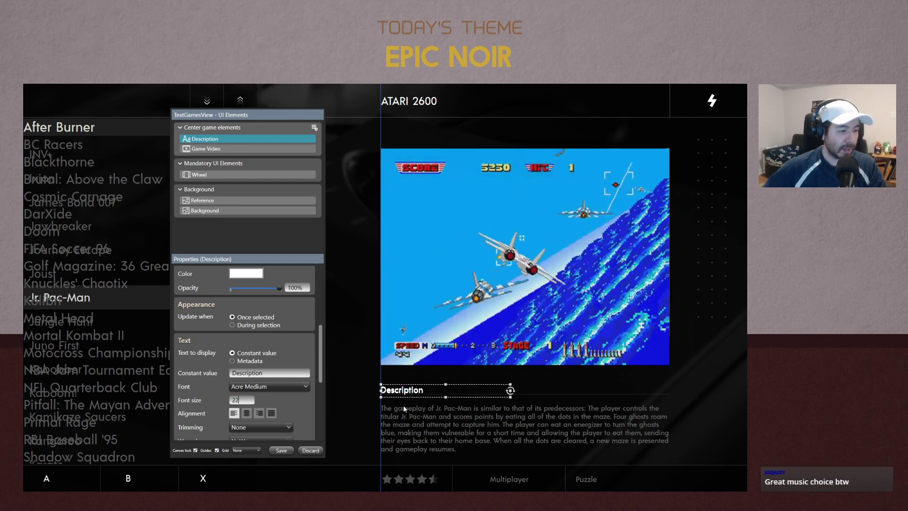
pyautogui.click(416, 393)
pyautogui.press('Down')
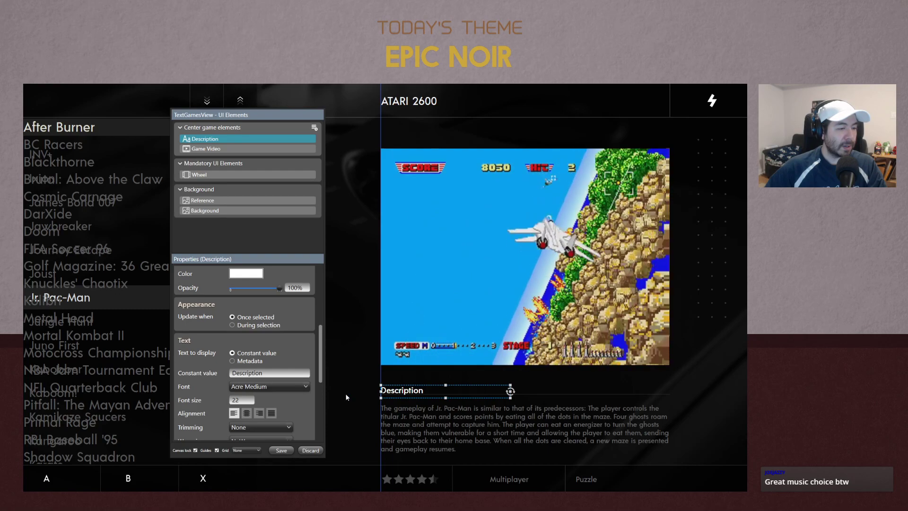
pyautogui.click(346, 396)
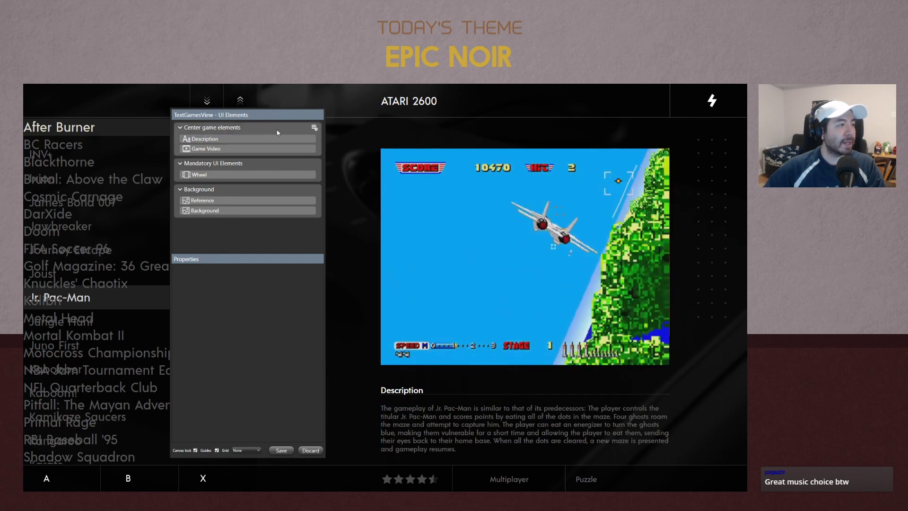
# Add a Frame element to the Center game elements group and name it "Description Line"
pyautogui.click(314, 127)
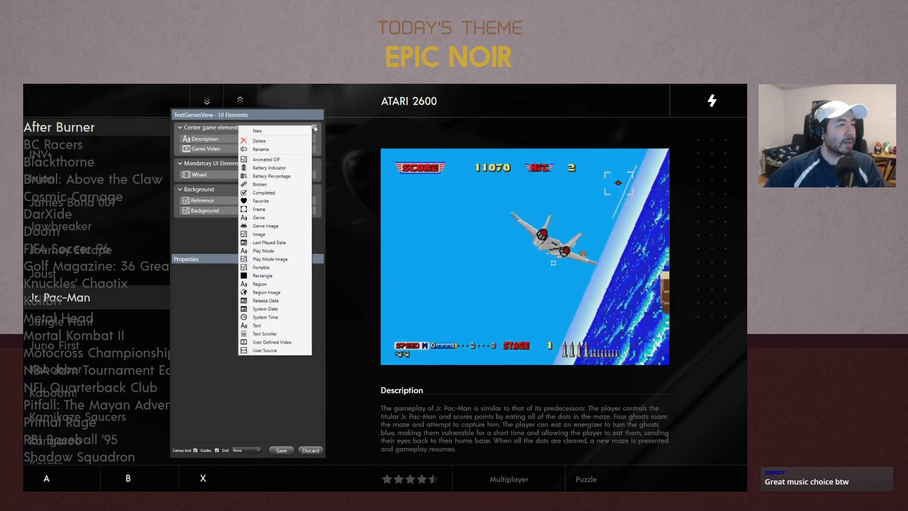
pyautogui.click(259, 209)
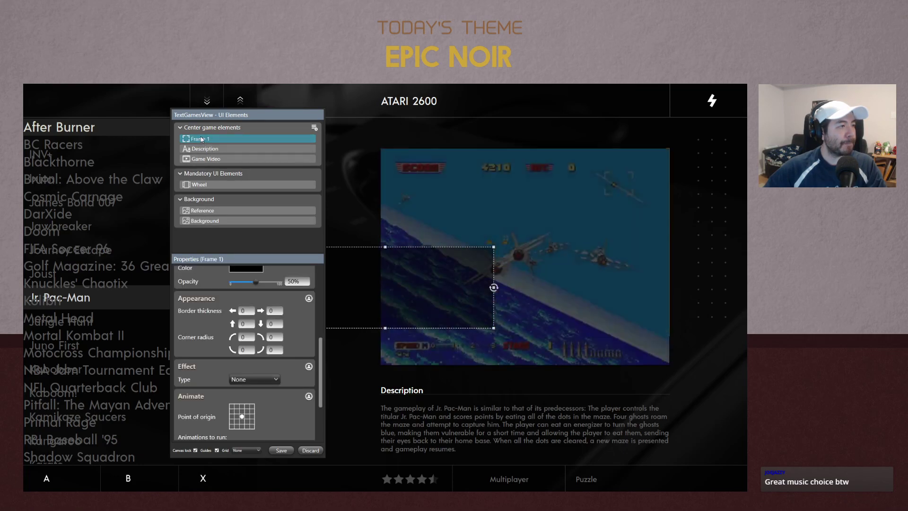
pyautogui.doubleClick(205, 139)
pyautogui.press('BackSpace')
pyautogui.press('BackSpace')
pyautogui.press('BackSpace')
pyautogui.press('BackSpace')
pyautogui.press('BackSpace')
pyautogui.press('BackSpace')
pyautogui.press('BackSpace')
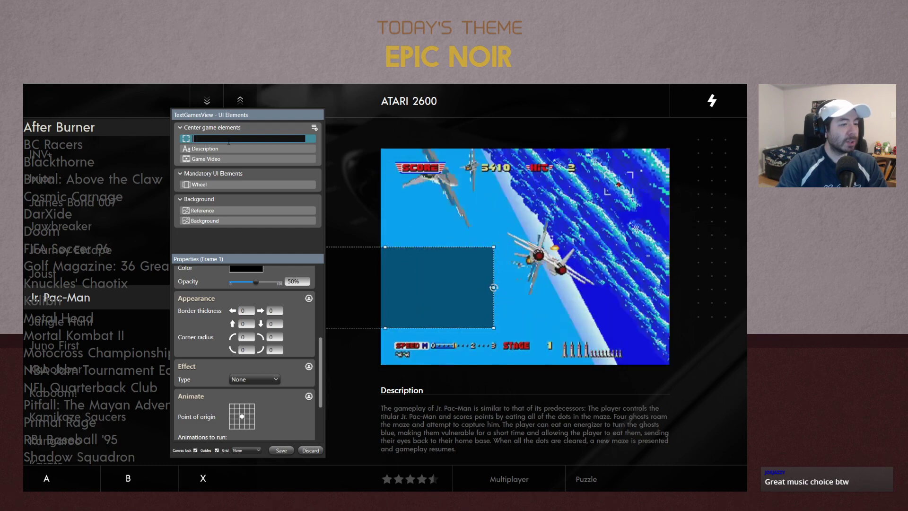
pyautogui.write('Top Lin')
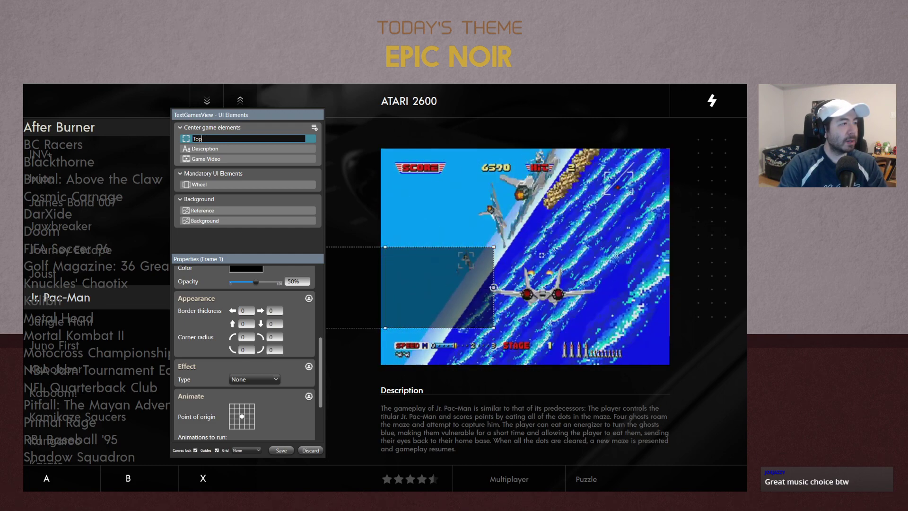
pyautogui.press('BackSpace')
pyautogui.press('BackSpace')
pyautogui.press('BackSpace')
pyautogui.press('BackSpace')
pyautogui.press('BackSpace')
pyautogui.press('BackSpace')
pyautogui.press('BackSpace')
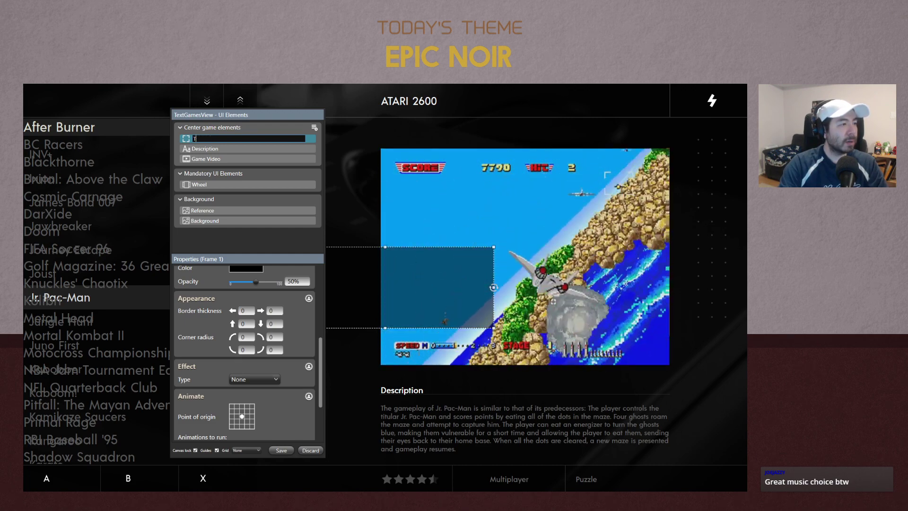
pyautogui.write('Description Line')
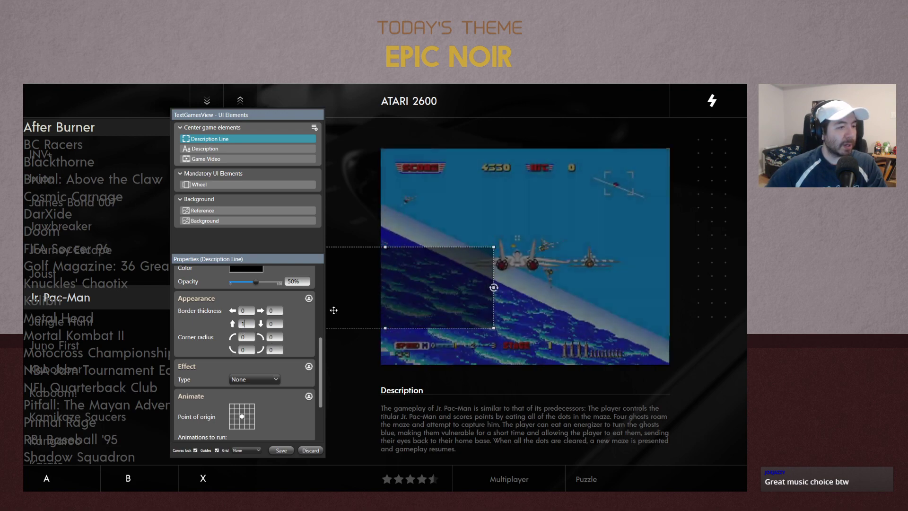
# Give the Description Line frame a top border thickness of 1 and a background opacity of 0%
pyautogui.scroll(2, 286, 301)
pyautogui.moveTo(256, 319); pyautogui.dragTo(201, 318)
pyautogui.scroll(2, 206, 306)
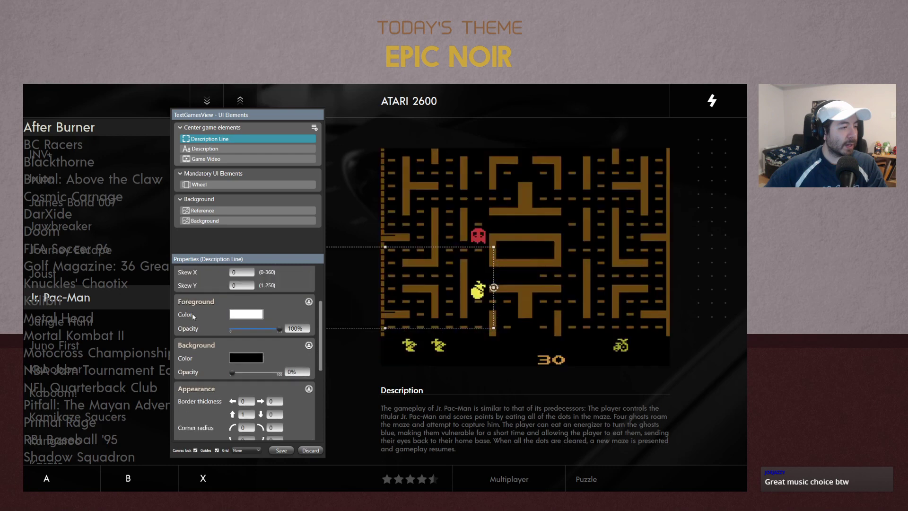
# Switch to Photoshop and sample the color of the thin line beside the Description heading in TextGamesView.PNG
pyautogui.hotkey('alt', 'Tab')
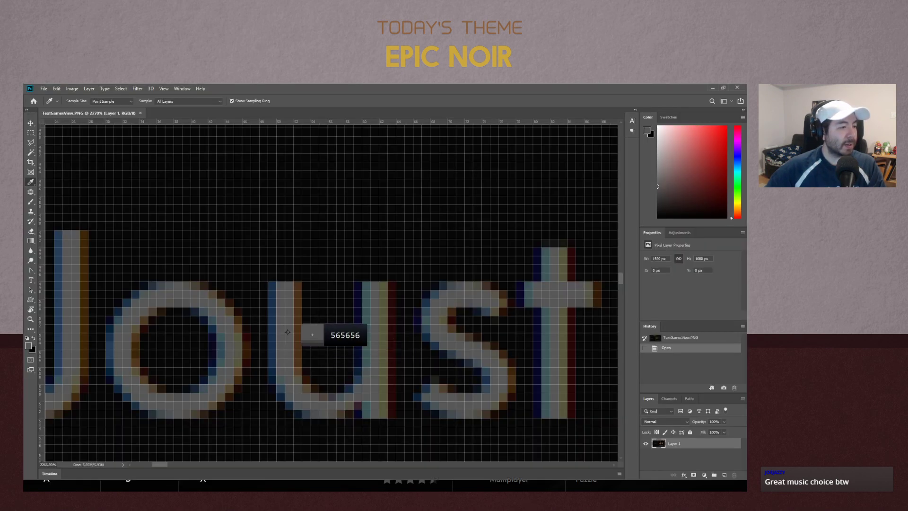
pyautogui.scroll(-10, 387, 320)
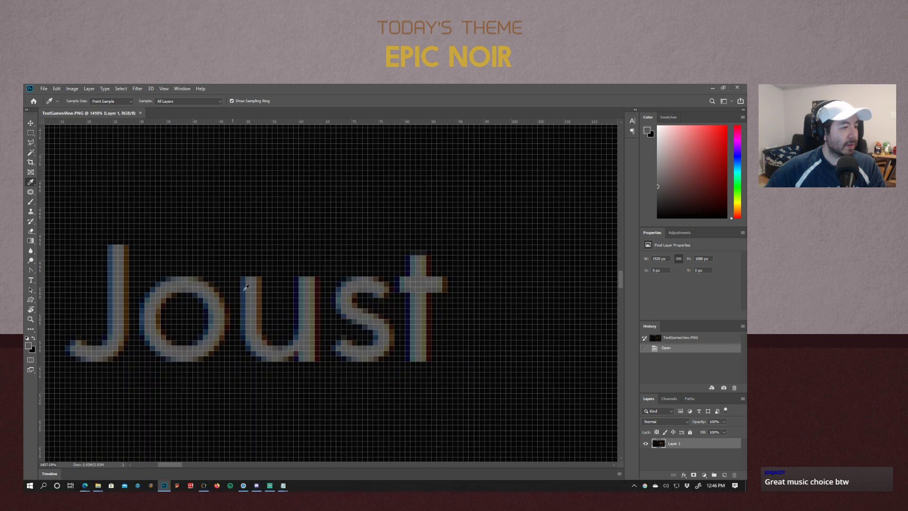
pyautogui.scroll(-4, 387, 320)
pyautogui.scroll(10, 375, 379)
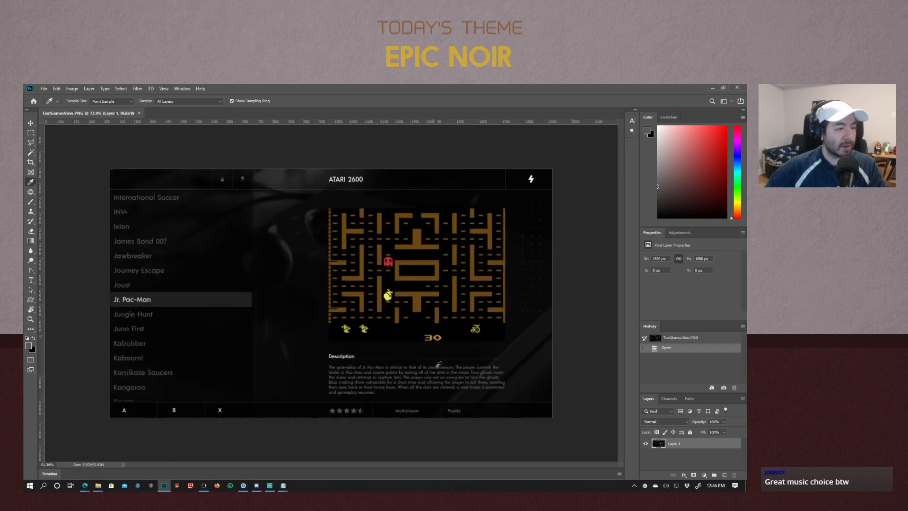
pyautogui.scroll(8, 374, 379)
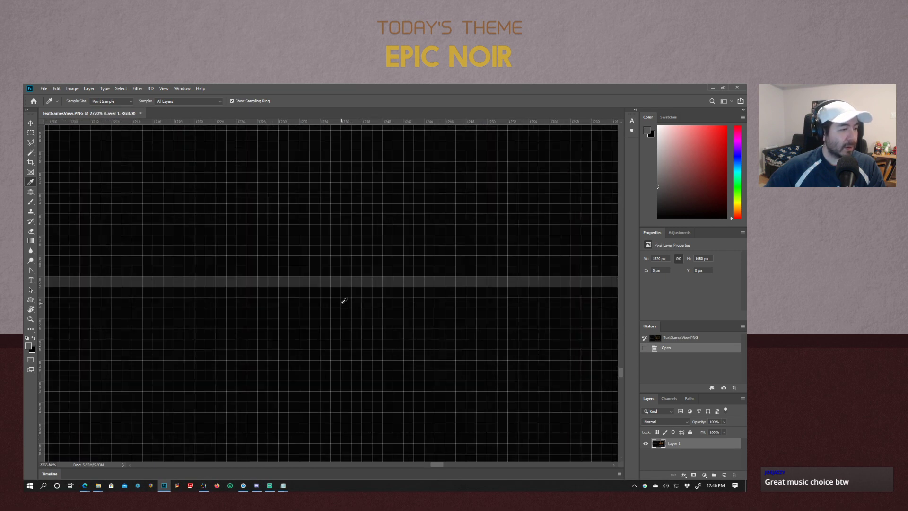
pyautogui.click(29, 346)
pyautogui.click(677, 130)
# Return to the theme editor and apply the sampled dark gray as the Description Line frame's solid foreground color
pyautogui.hotkey('alt', 'Tab')
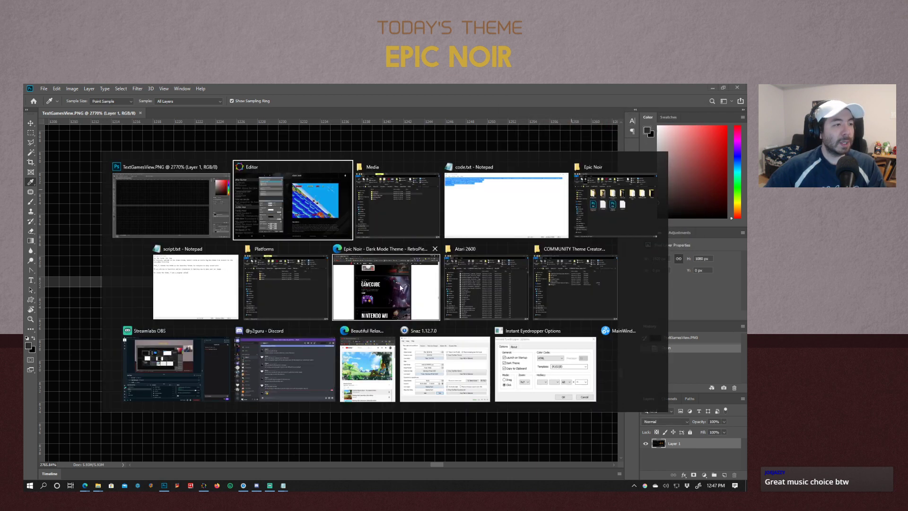
pyautogui.click(246, 315)
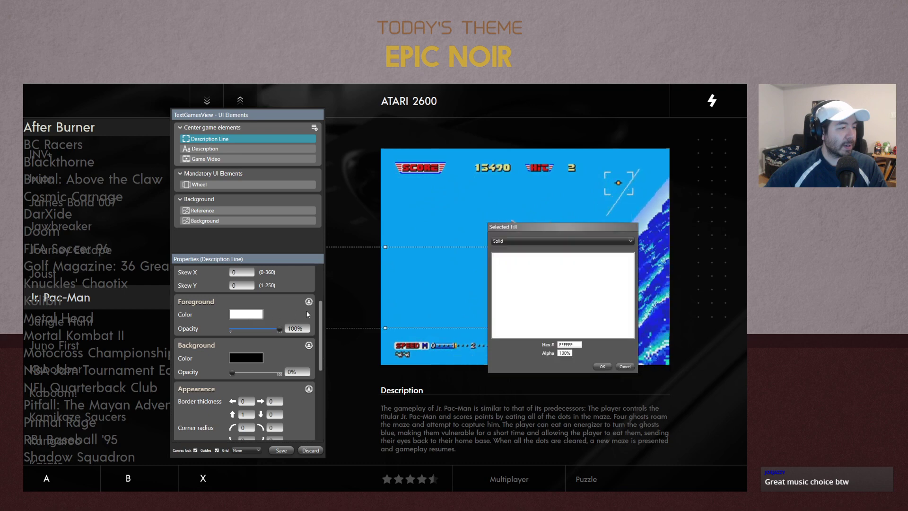
pyautogui.click(565, 354)
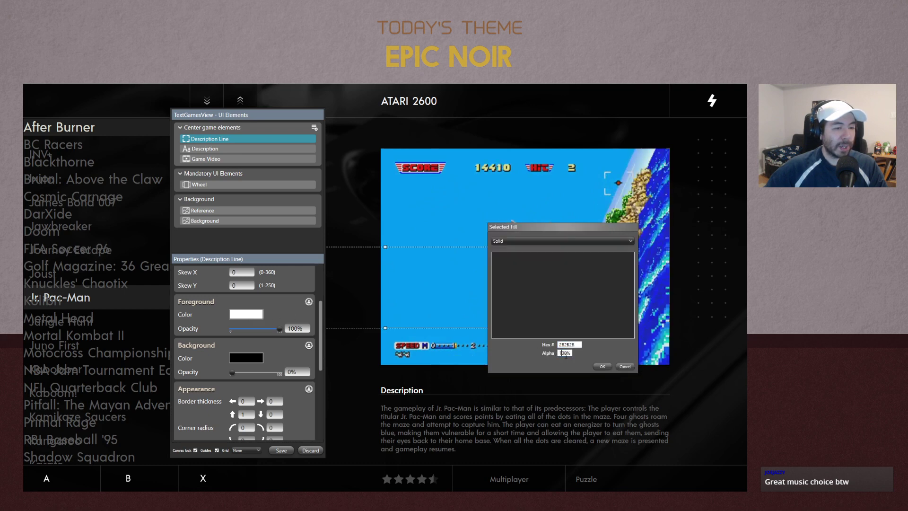
pyautogui.click(602, 367)
# Move the Description Line frame beneath the Description heading and shrink it to a thin strip spanning the description text's width
pyautogui.moveTo(361, 250); pyautogui.dragTo(466, 395)
pyautogui.moveTo(598, 434); pyautogui.dragTo(672, 428)
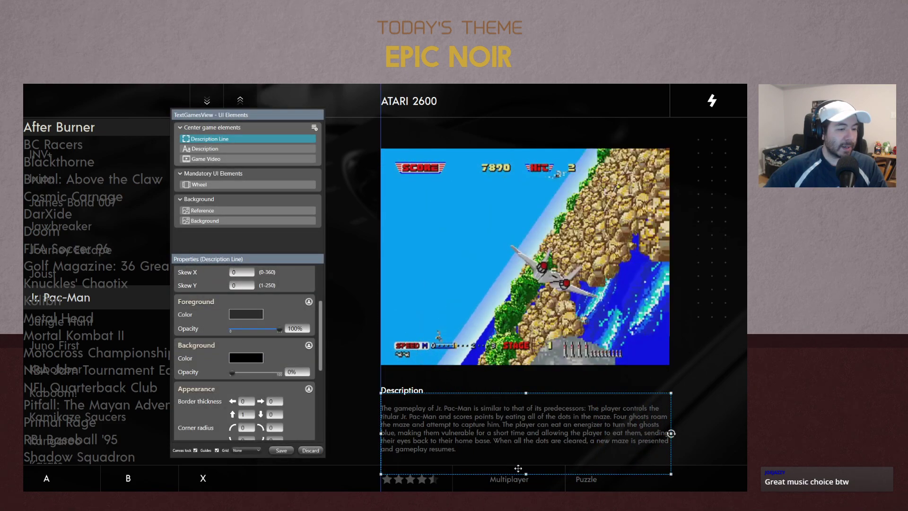
pyautogui.moveTo(528, 475); pyautogui.dragTo(530, 449)
pyautogui.moveTo(527, 406); pyautogui.dragTo(525, 397)
pyautogui.click(695, 413)
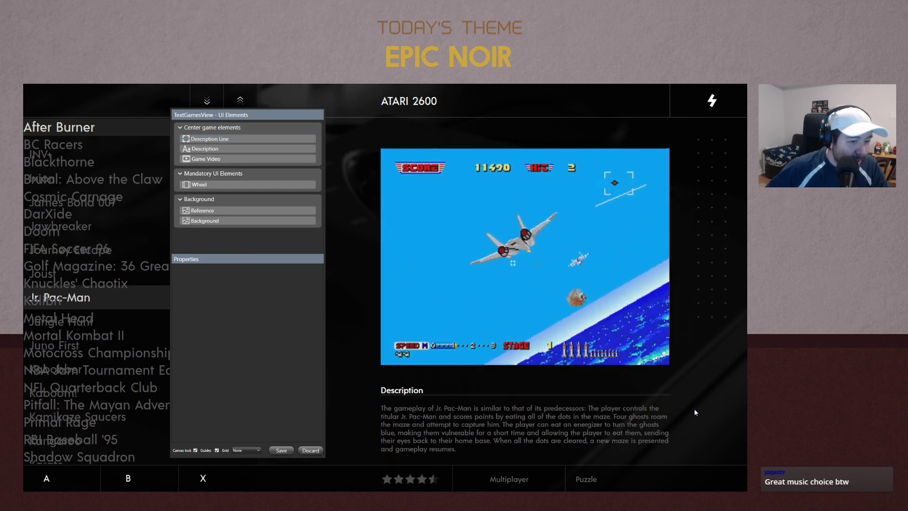
pyautogui.click(526, 399)
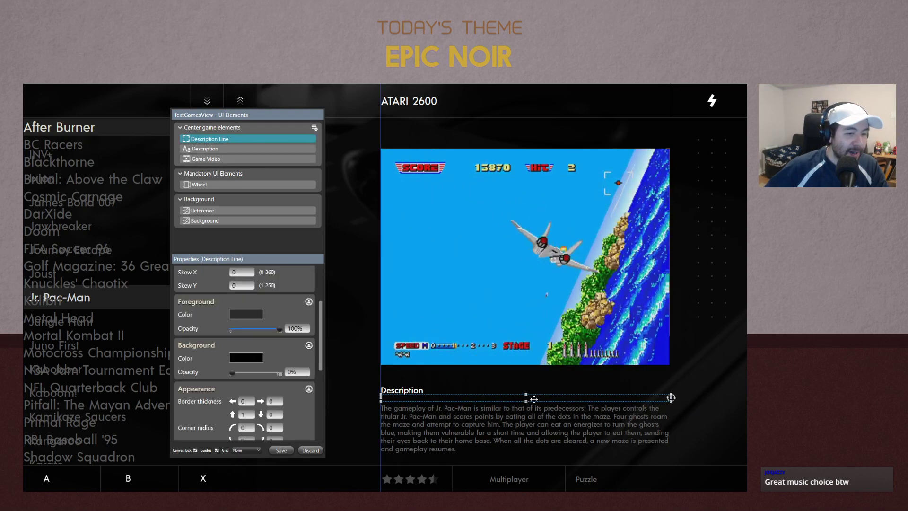
pyautogui.click(703, 418)
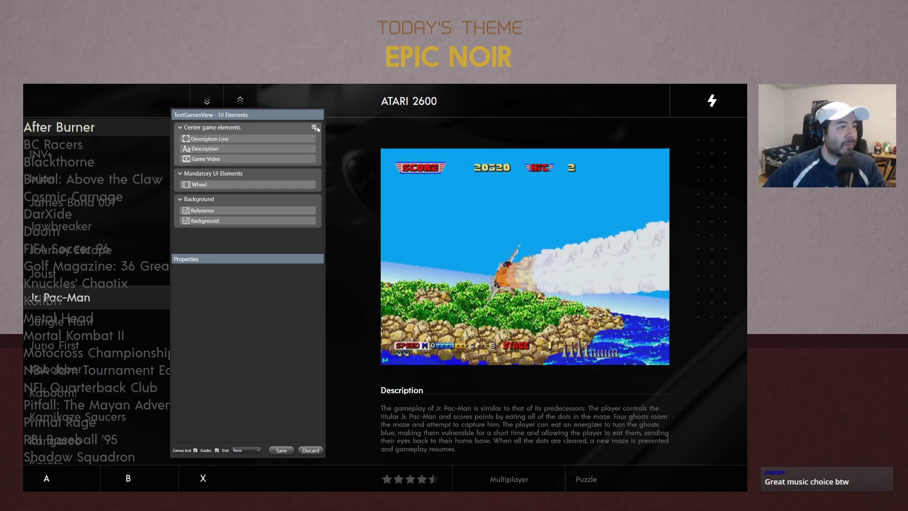
# Add a Text Scroller element to the Center game elements group and try to name it "Description"
pyautogui.click(315, 128)
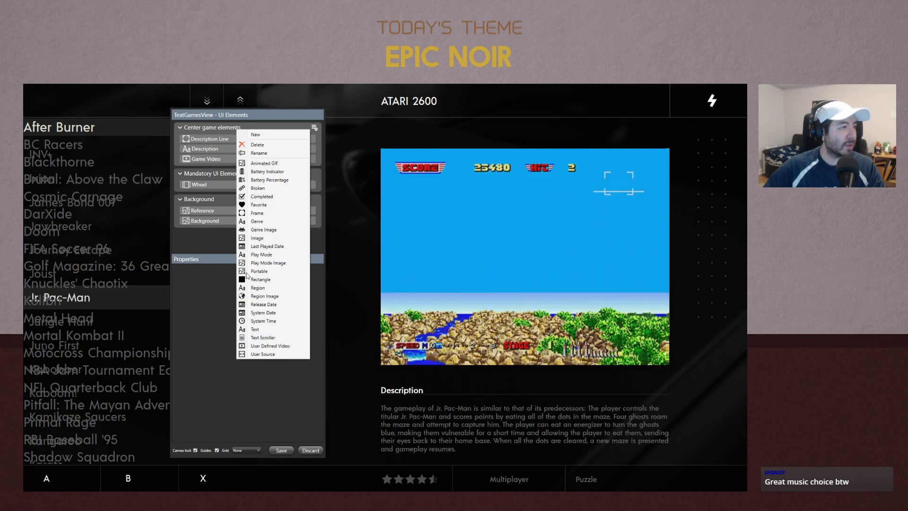
pyautogui.click(263, 338)
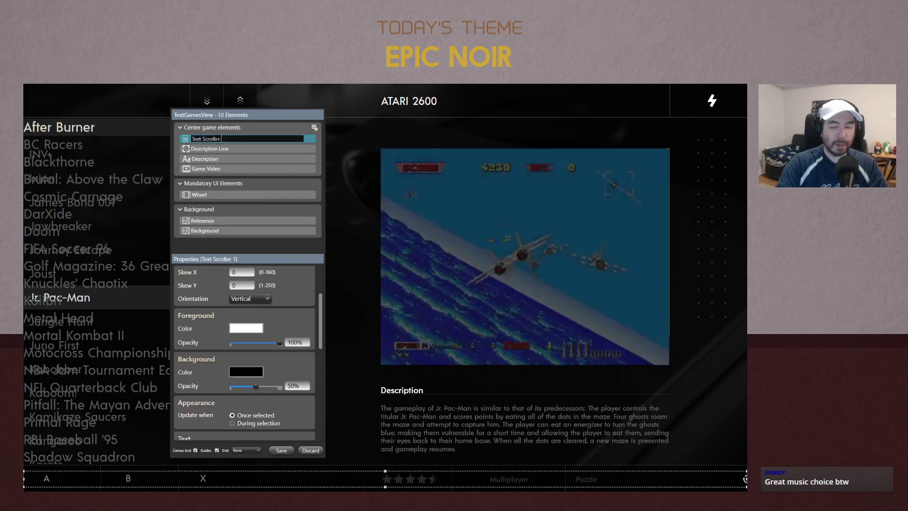
pyautogui.press('BackSpace')
pyautogui.press('BackSpace')
pyautogui.press('BackSpace')
pyautogui.press('BackSpace')
pyautogui.press('BackSpace')
pyautogui.press('BackSpace')
pyautogui.press('BackSpace')
pyautogui.press('BackSpace')
pyautogui.press('BackSpace')
pyautogui.press('BackSpace')
pyautogui.press('BackSpace')
pyautogui.press('BackSpace')
pyautogui.press('BackSpace')
pyautogui.press('BackSpace')
pyautogui.press('BackSpace')
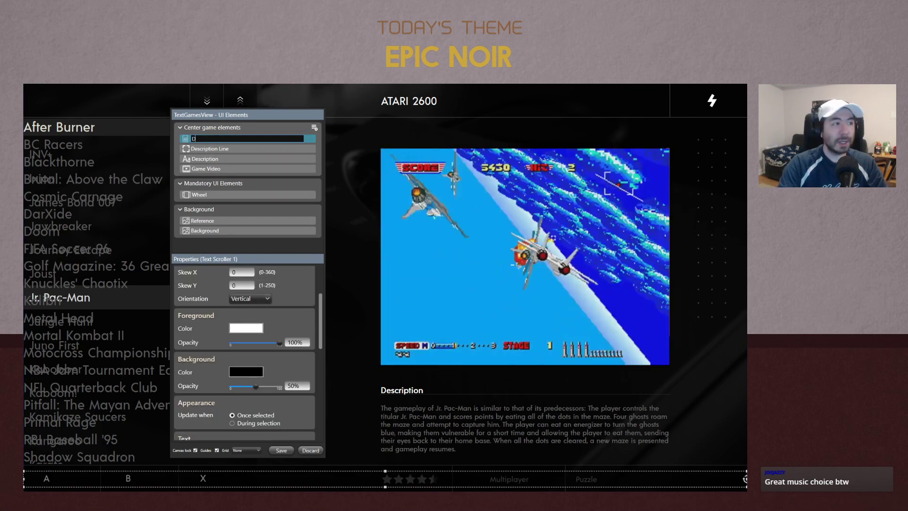
pyautogui.write('Description')
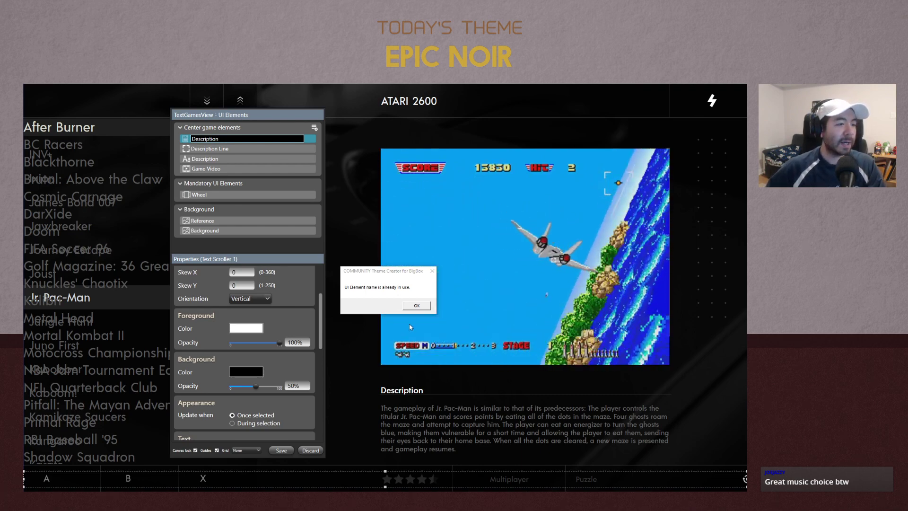
pyautogui.moveTo(397, 273); pyautogui.dragTo(362, 260)
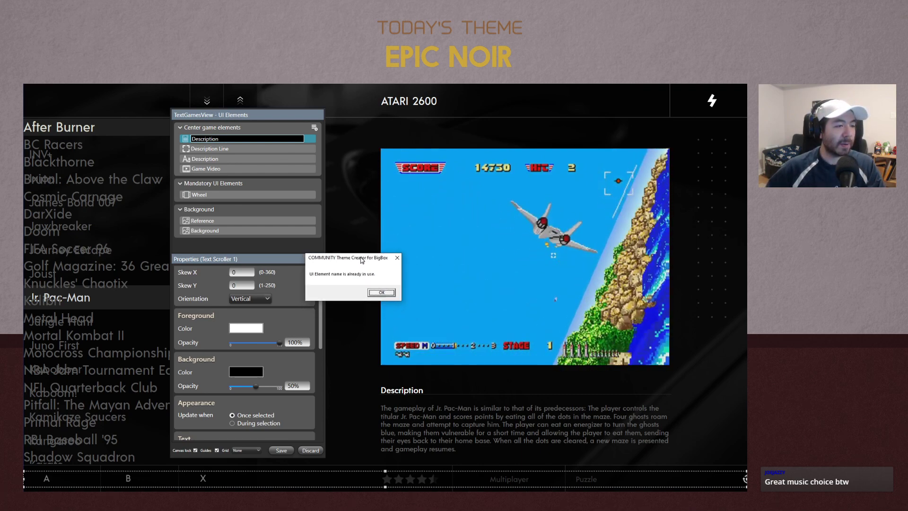
pyautogui.click(382, 293)
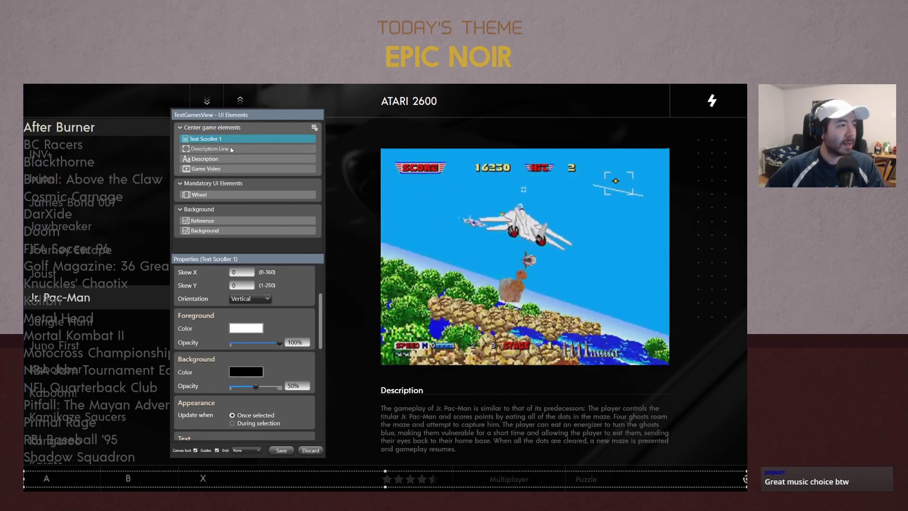
# Rename the Description text element as "Description - Text" and the new text scroller as "Description - Scroller"
pyautogui.click(209, 161)
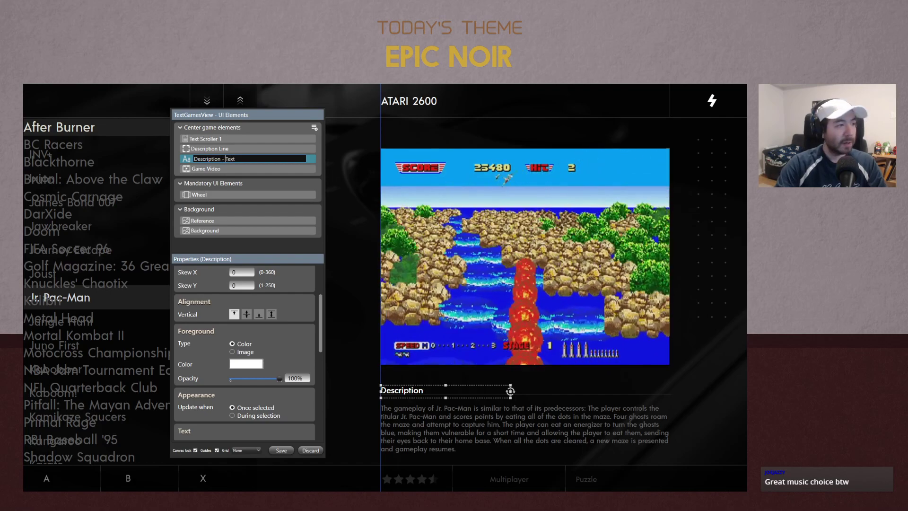
pyautogui.click(224, 139)
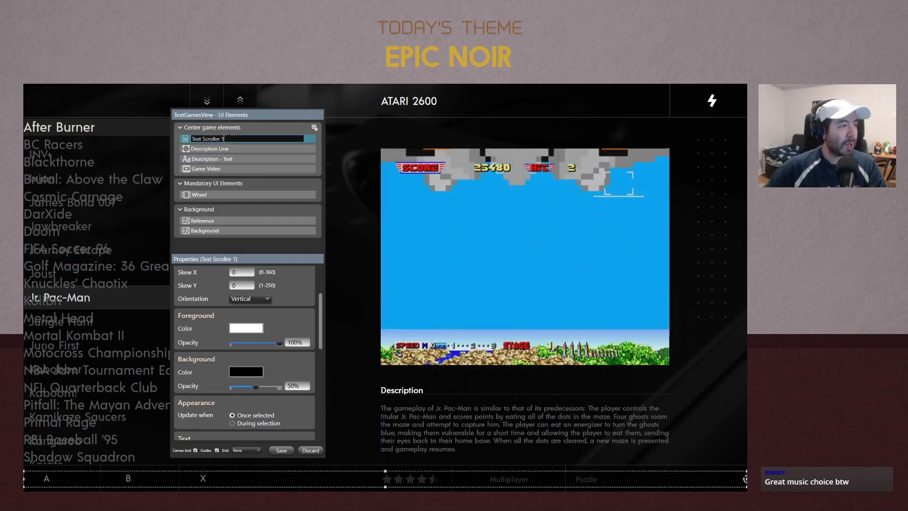
pyautogui.click(157, 138)
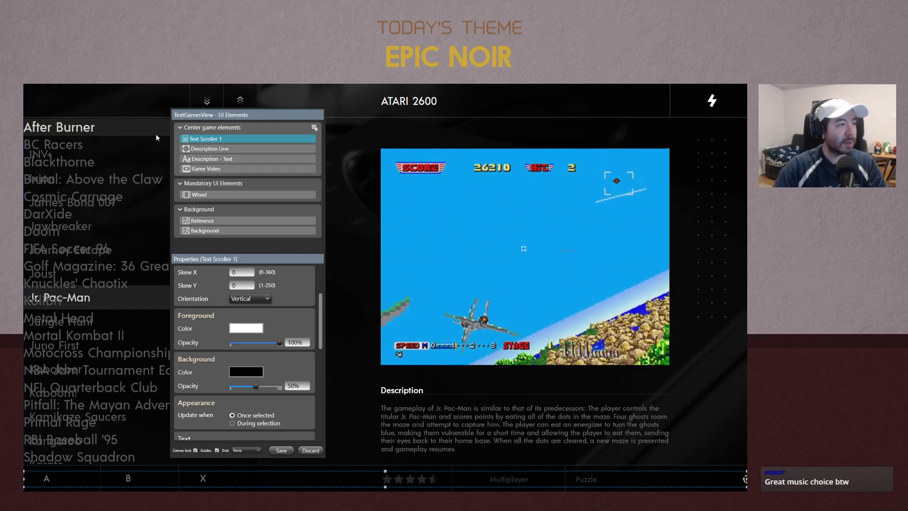
pyautogui.click(215, 138)
pyautogui.press('BackSpace')
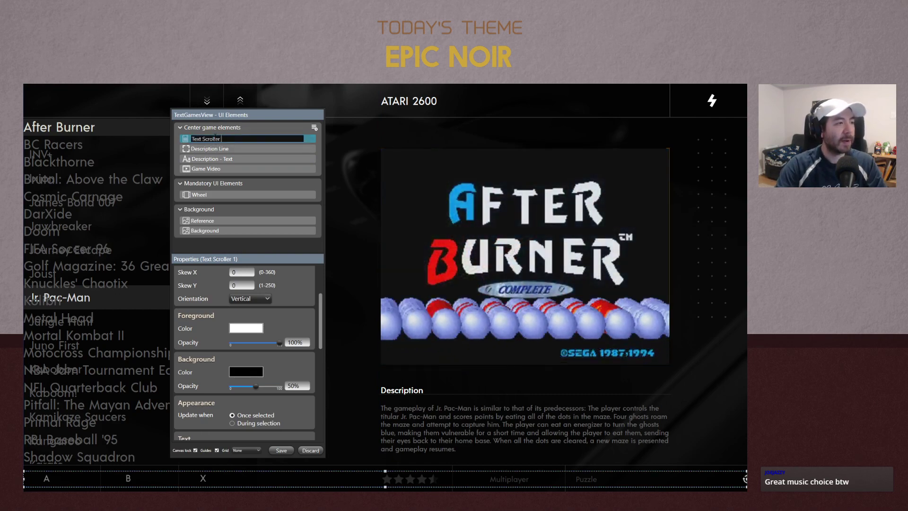
pyautogui.press('BackSpace')
pyautogui.press('BackSpace')
pyautogui.press('BackSpace')
pyautogui.press('BackSpace')
pyautogui.press('BackSpace')
pyautogui.press('BackSpace')
pyautogui.press('BackSpace')
pyautogui.press('BackSpace')
pyautogui.press('BackSpace')
pyautogui.press('BackSpace')
pyautogui.press('BackSpace')
pyautogui.press('BackSpace')
pyautogui.press('BackSpace')
pyautogui.press('BackSpace')
pyautogui.write('Descripti')
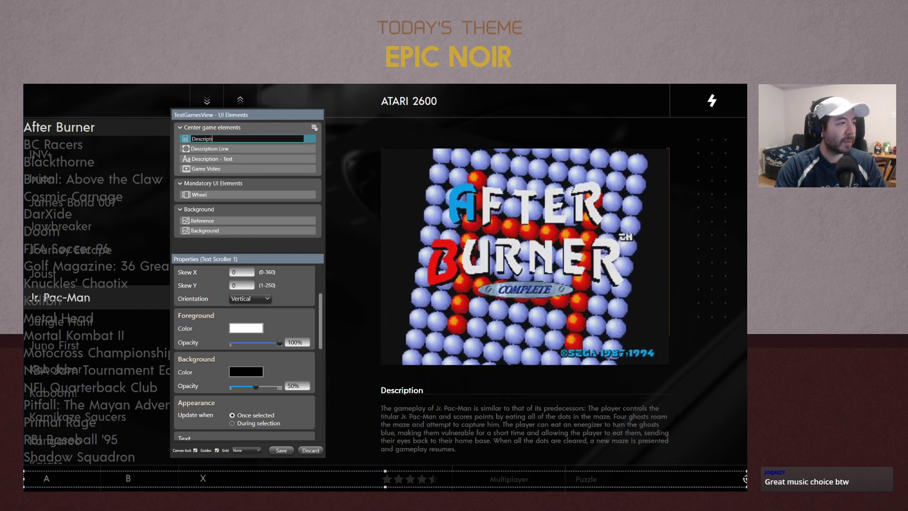
pyautogui.write('on -')
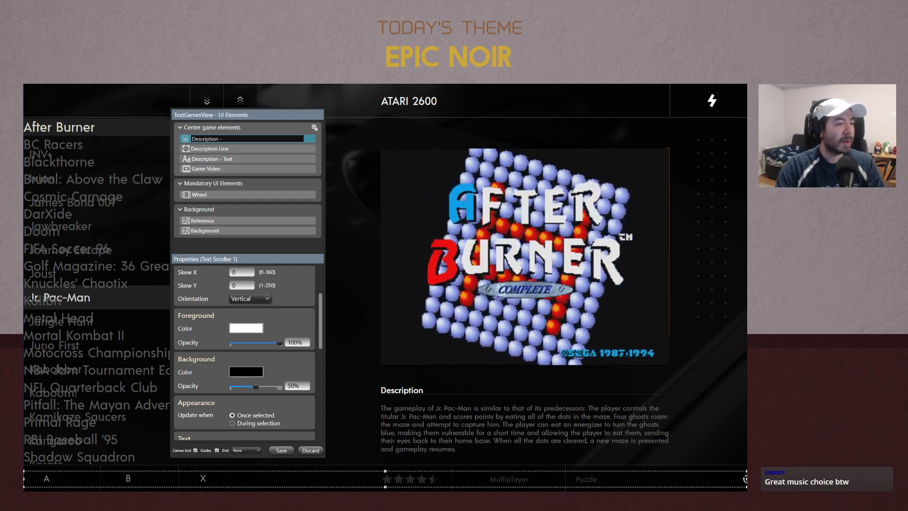
pyautogui.write(' S')
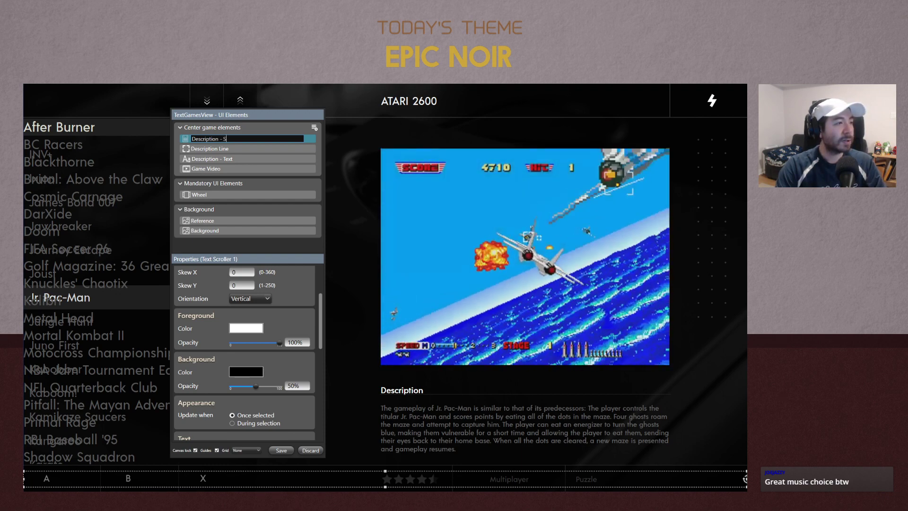
pyautogui.write('croller')
pyautogui.press('Return')
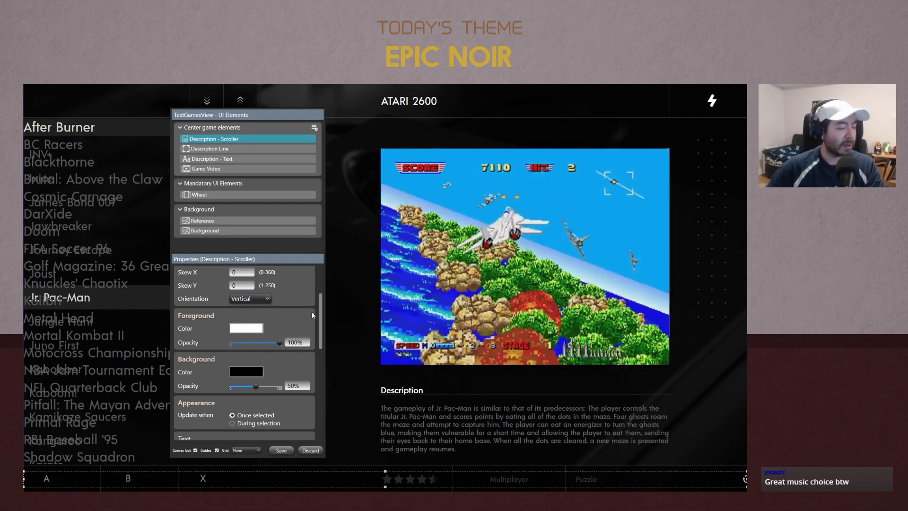
# Open the Description - Scroller's foreground color, and switch to Photoshop to locate the description paragraph's letter pixels in TextGamesView.PNG for color sampling
pyautogui.scroll(-1, 312, 315)
pyautogui.click(246, 292)
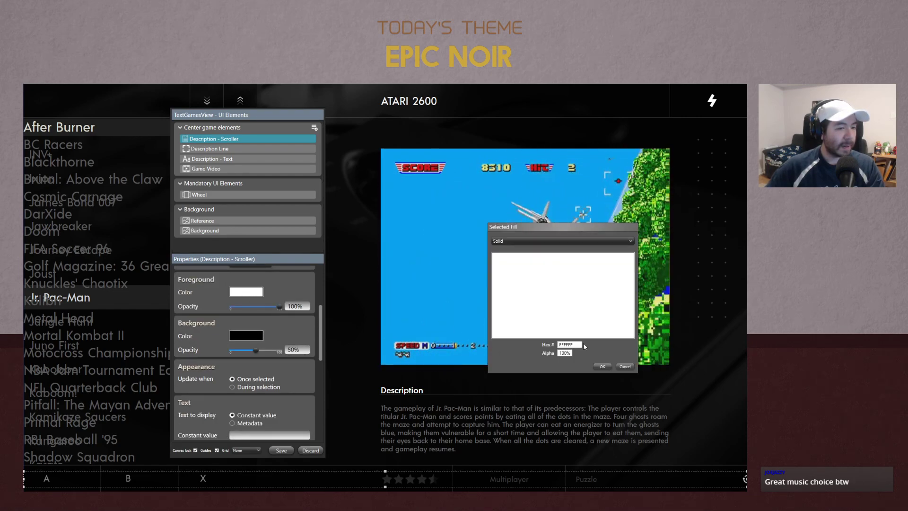
pyautogui.press('super+Tab')
pyautogui.click(337, 292)
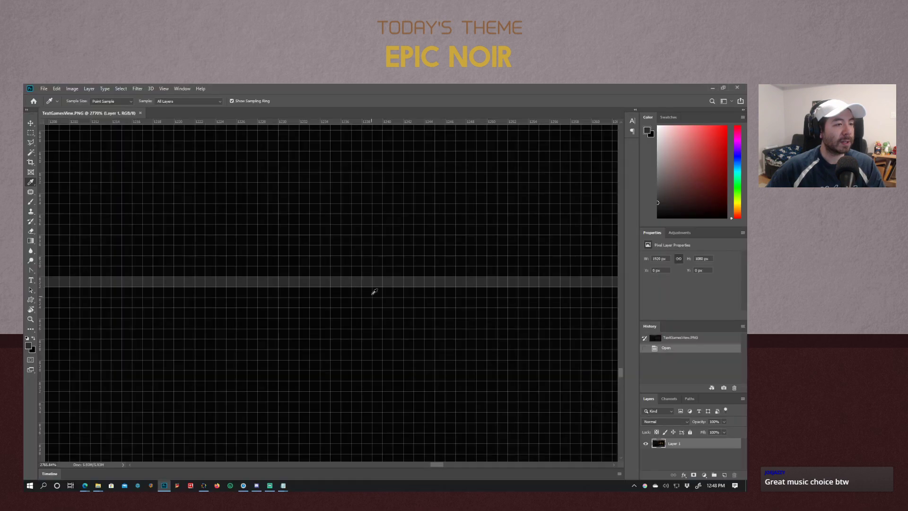
pyautogui.scroll(-3, 327, 320)
pyautogui.scroll(4, 307, 373)
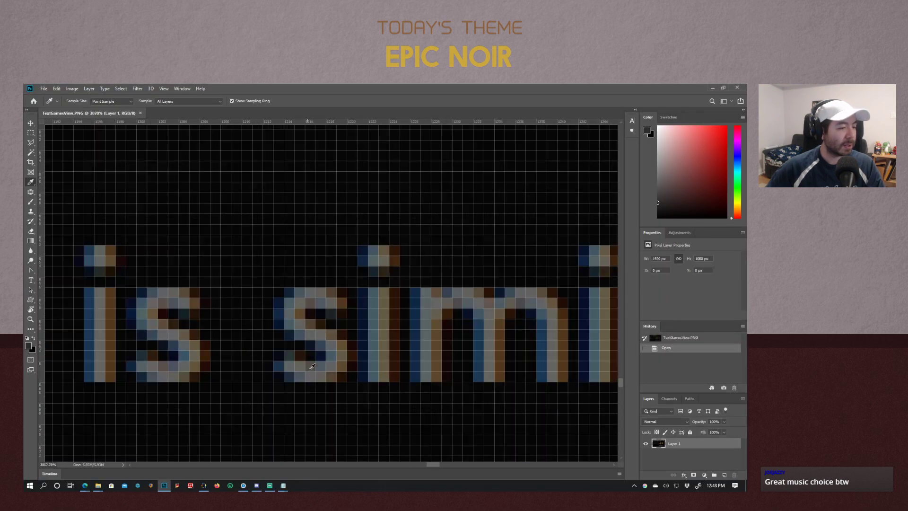
# Sample the grey from the first "s" in the enlarged description text and open the foreground colour's hex value
pyautogui.scroll(1, 312, 366)
pyautogui.click(105, 303)
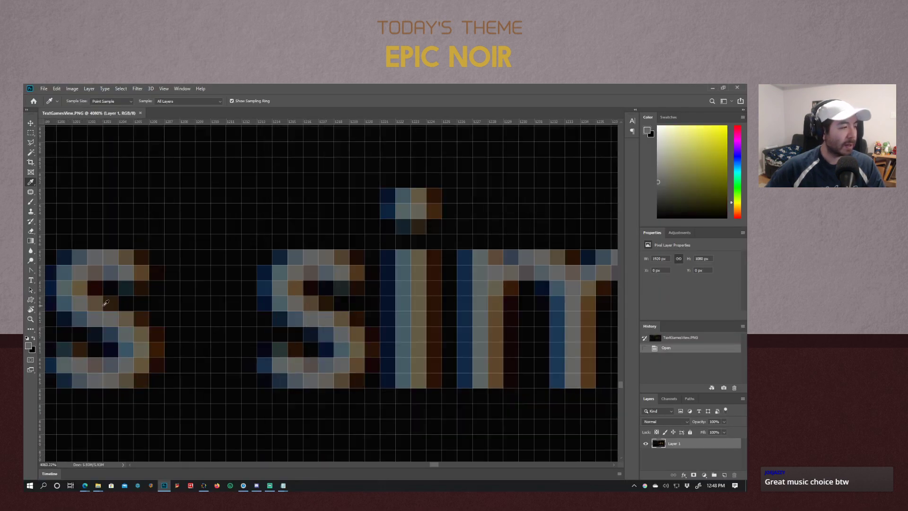
pyautogui.click(28, 346)
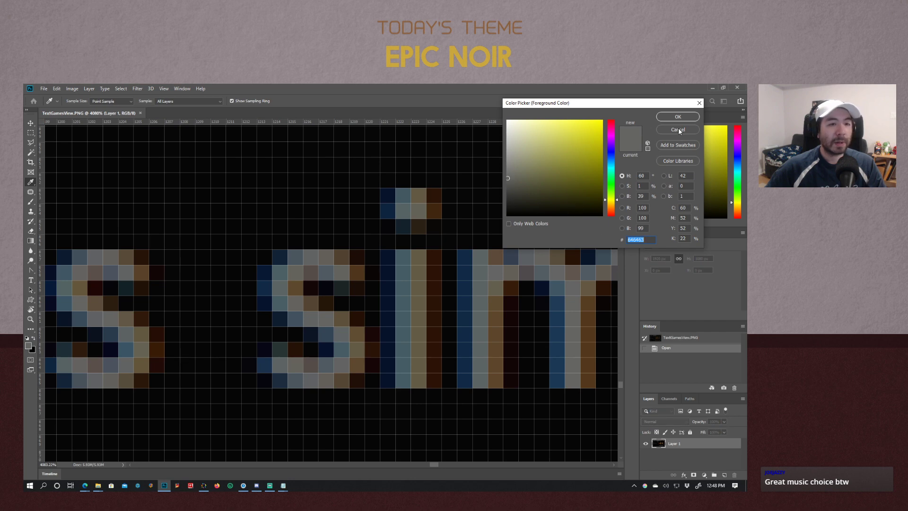
# Switch to the theme editor and set the Description - Scroller's foreground color to 646463 and its background opacity to 0%
pyautogui.hotkey('alt', 'Tab')
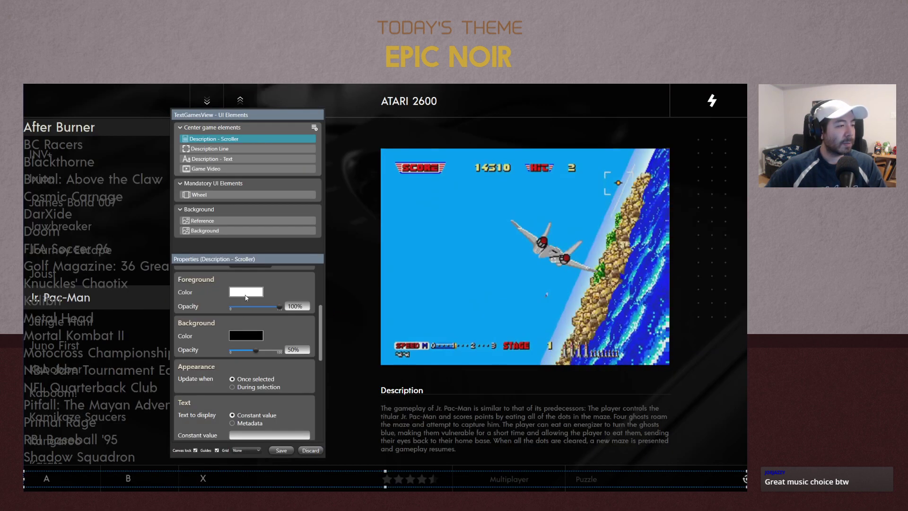
pyautogui.click(246, 294)
pyautogui.write('646463')
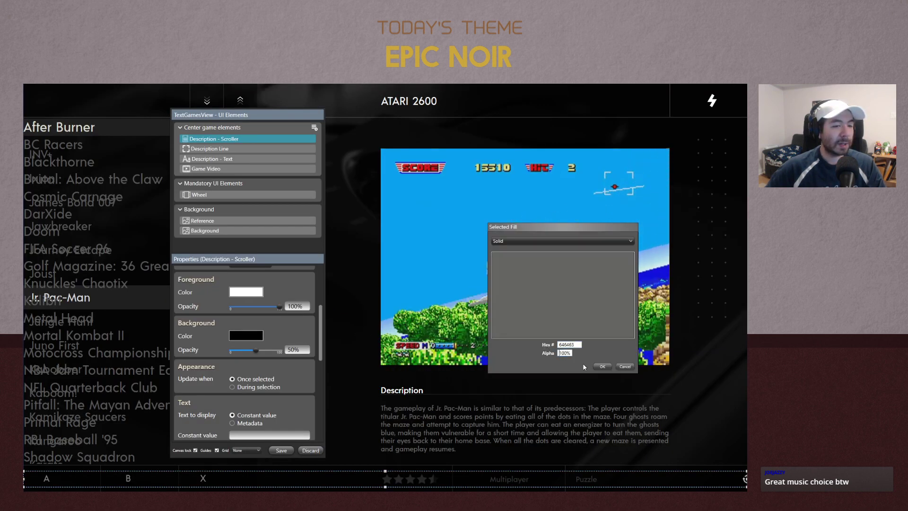
pyautogui.click(601, 367)
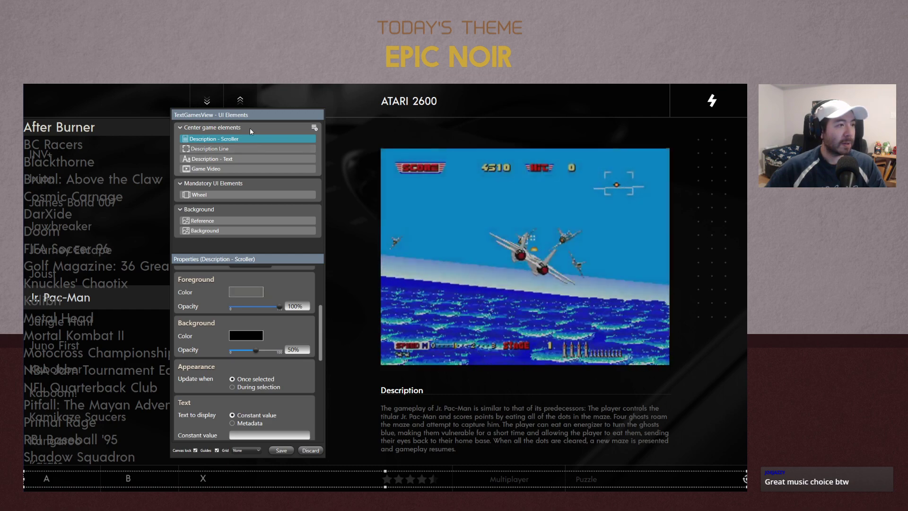
pyautogui.moveTo(262, 117); pyautogui.dragTo(187, 100)
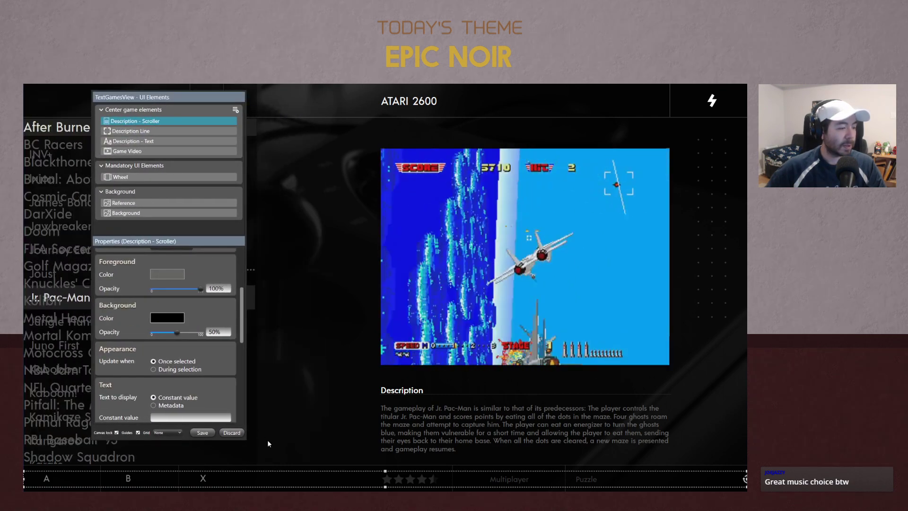
pyautogui.moveTo(184, 333); pyautogui.dragTo(150, 333)
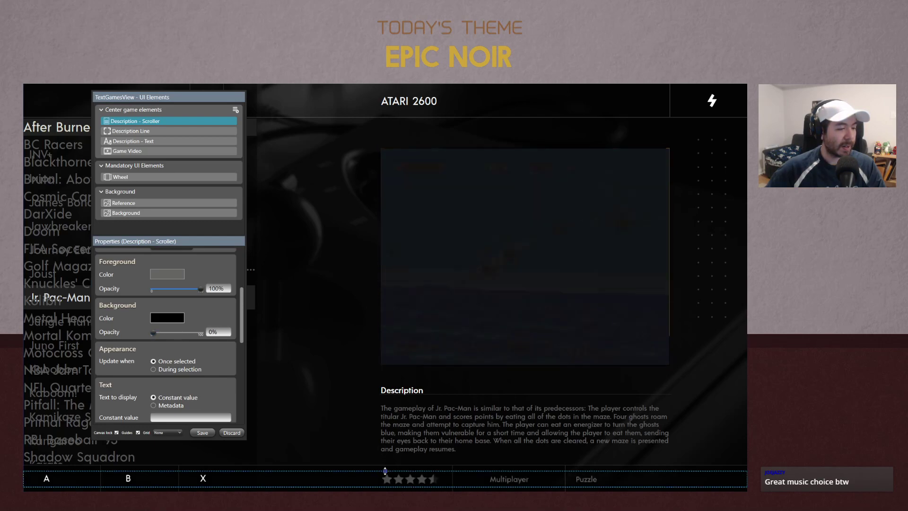
# Resize the description scroller box to fit over the reference paragraph under the Description heading, matching the game video's width
pyautogui.moveTo(387, 473); pyautogui.dragTo(385, 405)
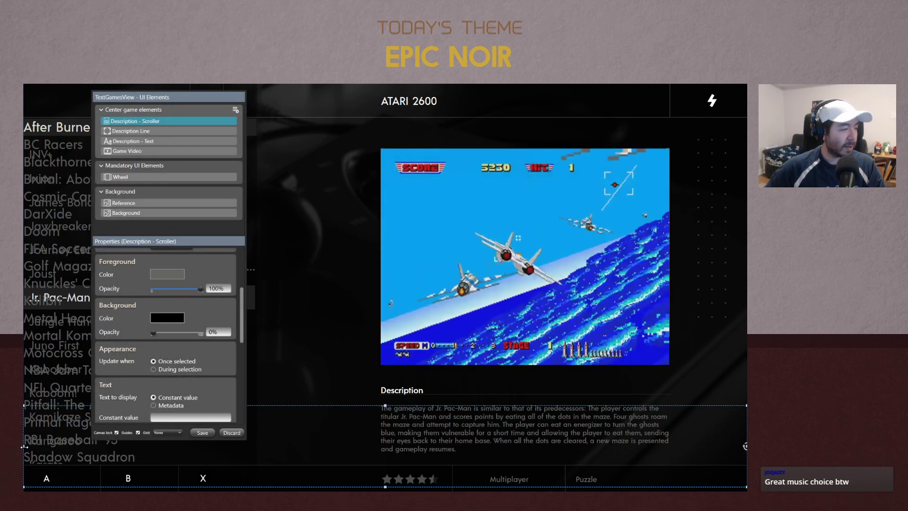
pyautogui.moveTo(23, 438); pyautogui.dragTo(381, 461)
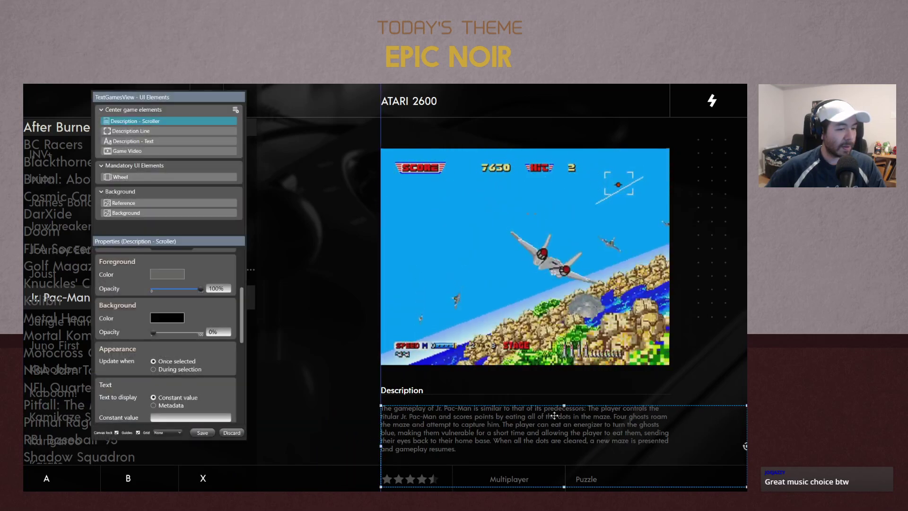
pyautogui.moveTo(565, 404); pyautogui.dragTo(565, 403)
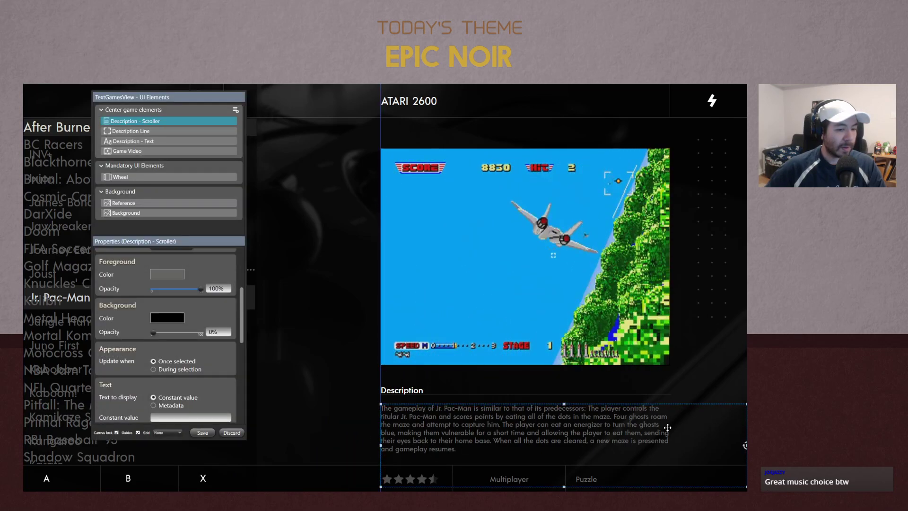
pyautogui.moveTo(746, 445); pyautogui.dragTo(681, 452)
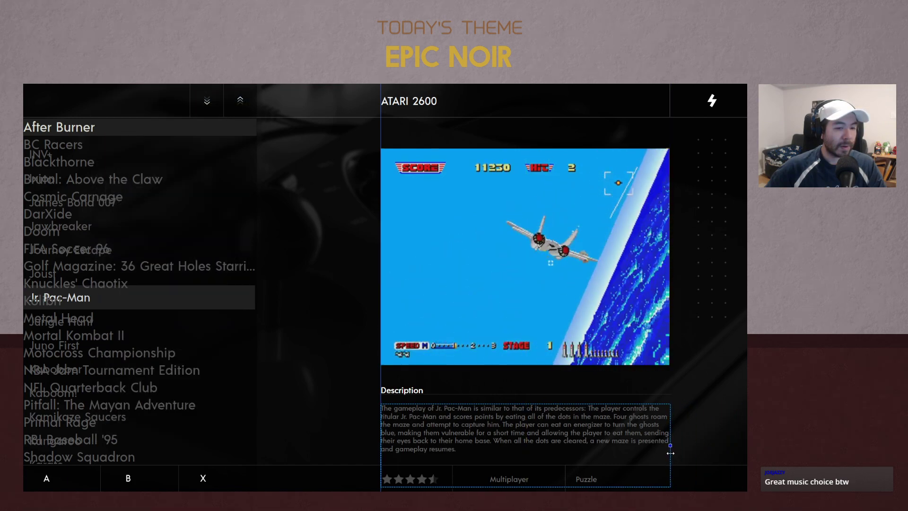
pyautogui.moveTo(669, 454); pyautogui.dragTo(670, 454)
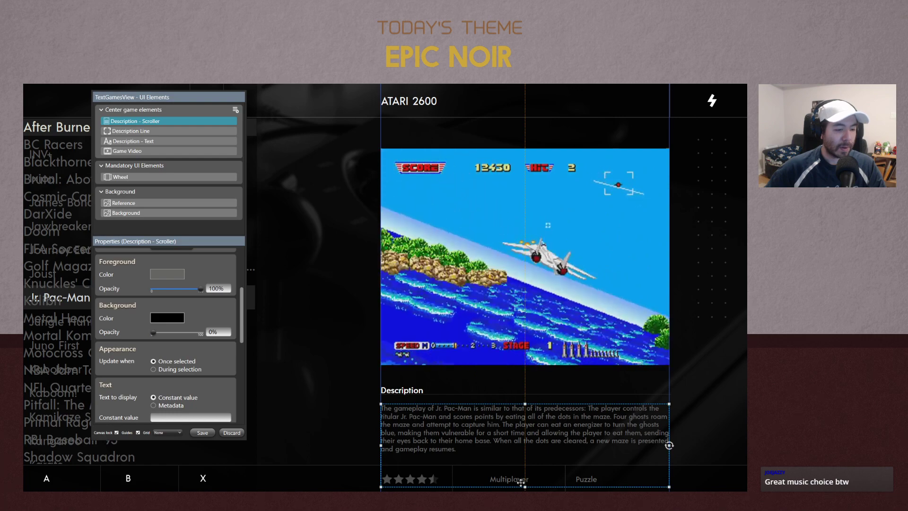
pyautogui.moveTo(526, 487); pyautogui.dragTo(522, 458)
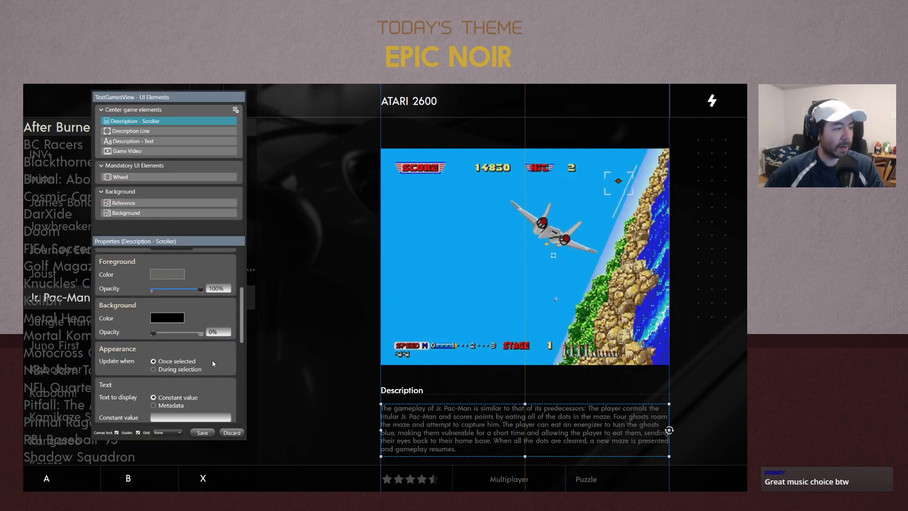
# Set the description scroller's font to Acre Medium
pyautogui.scroll(-3, 212, 363)
pyautogui.scroll(3, 235, 326)
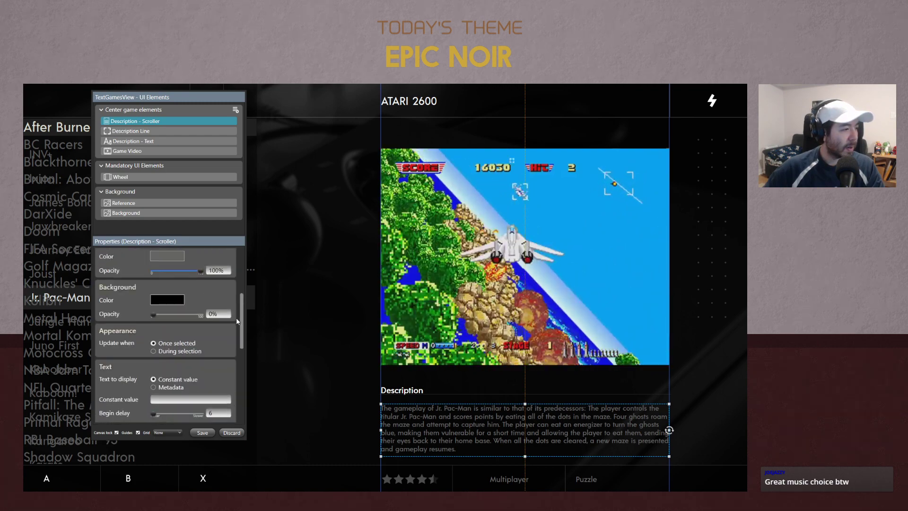
pyautogui.scroll(-5, 236, 333)
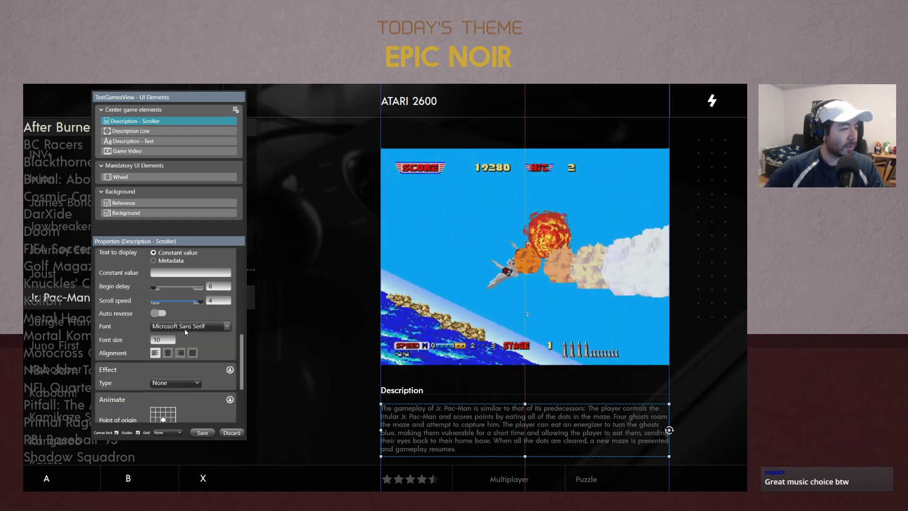
pyautogui.click(183, 327)
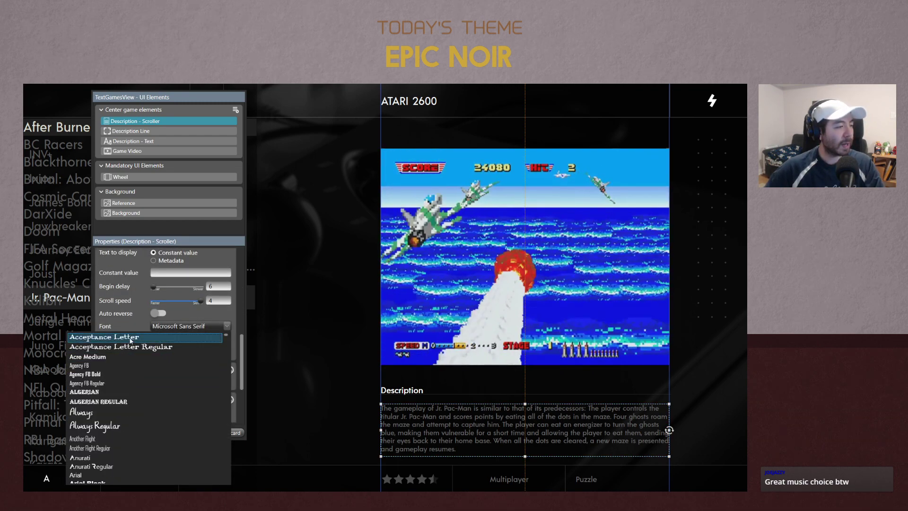
pyautogui.click(98, 357)
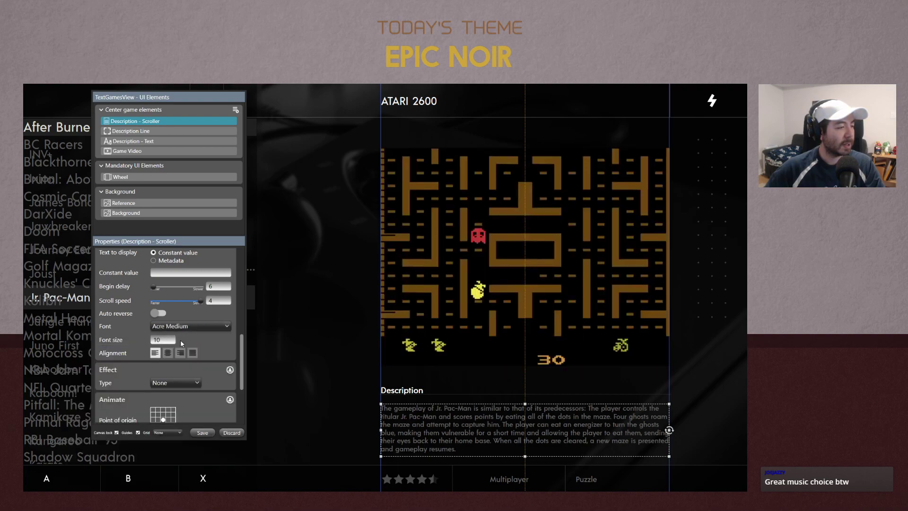
# Make the description scroller display metadata instead of a constant value, using the Game notes field
pyautogui.scroll(-3, 209, 348)
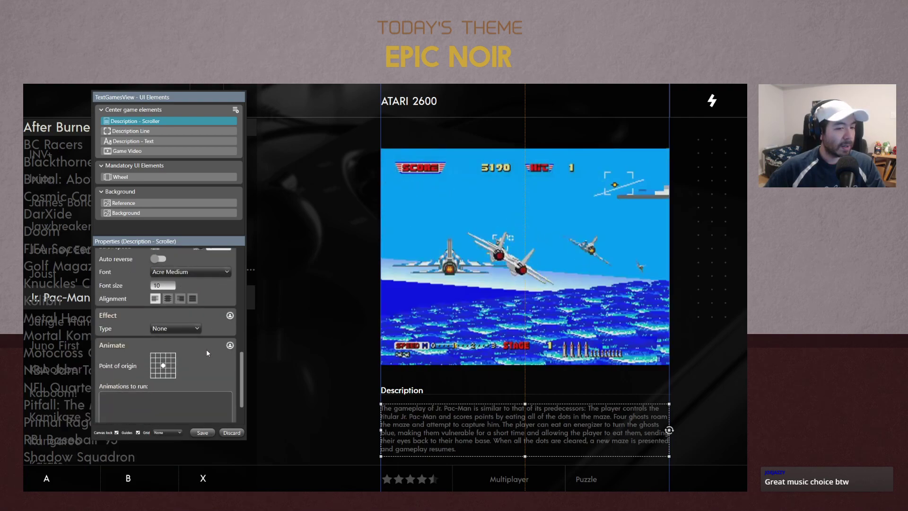
pyautogui.scroll(1, 200, 351)
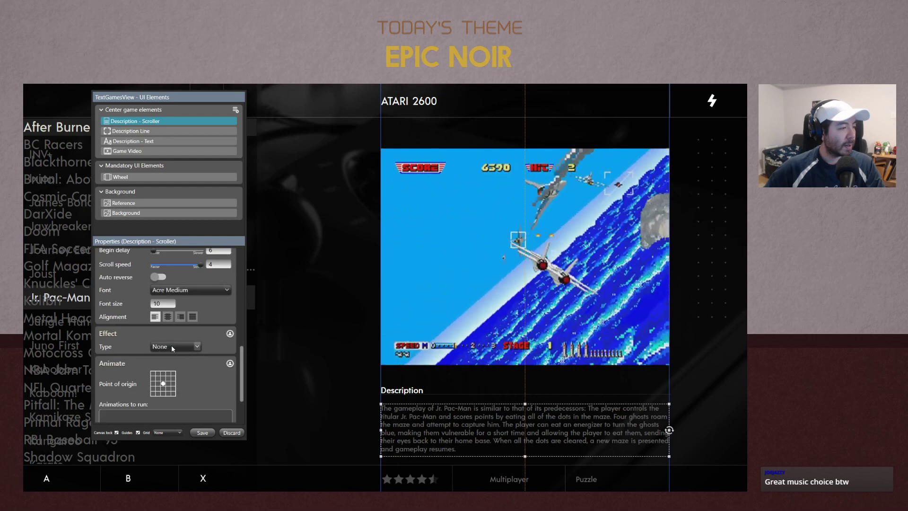
pyautogui.scroll(7, 214, 348)
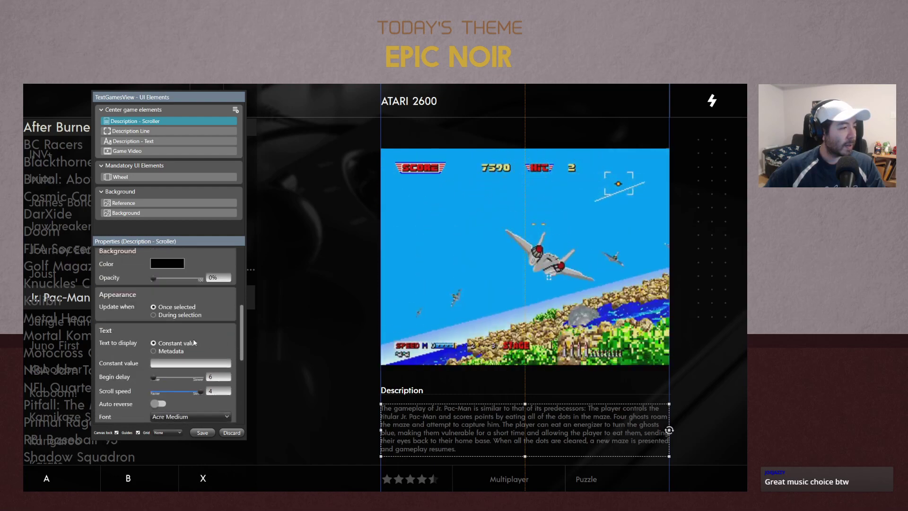
pyautogui.click(167, 351)
pyautogui.scroll(-2, 232, 338)
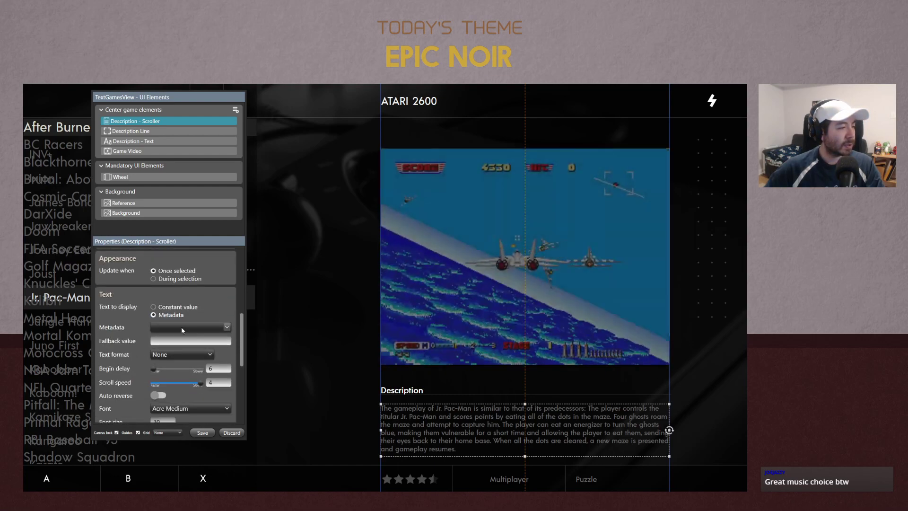
pyautogui.click(181, 327)
pyautogui.scroll(-1, 179, 355)
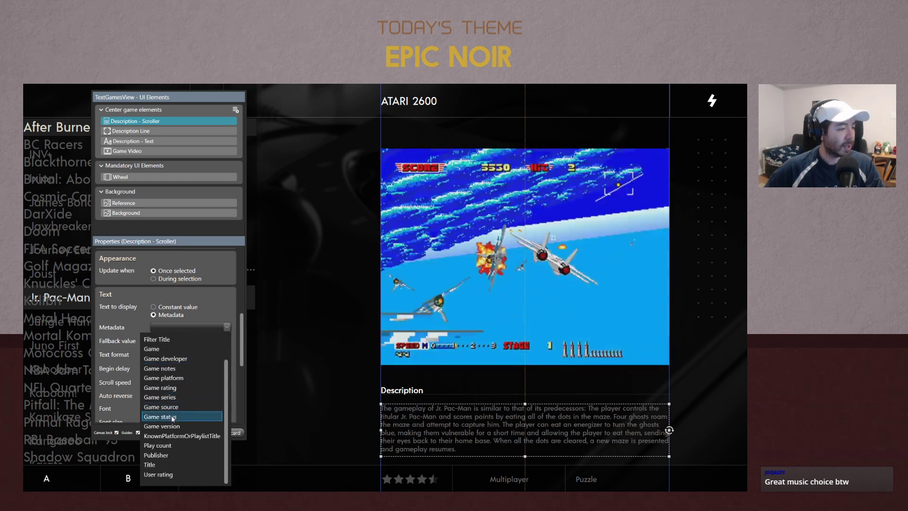
pyautogui.click(175, 368)
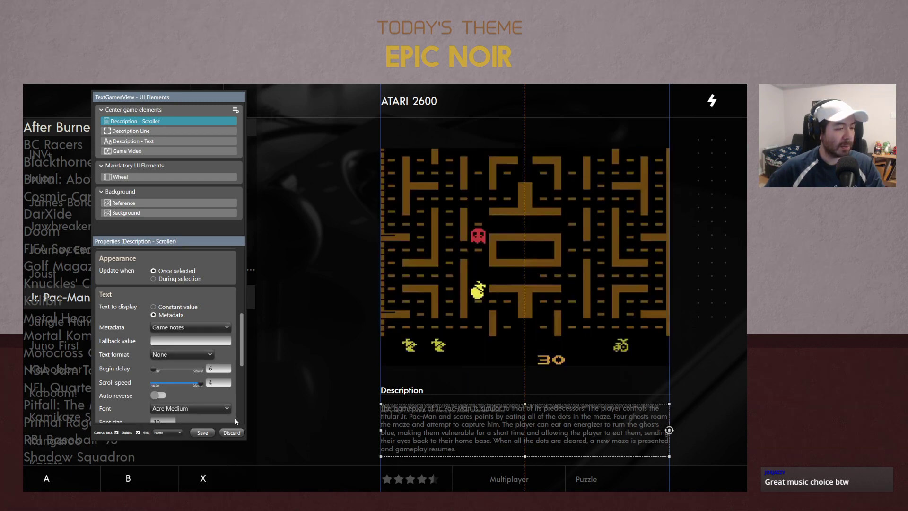
pyautogui.click(167, 340)
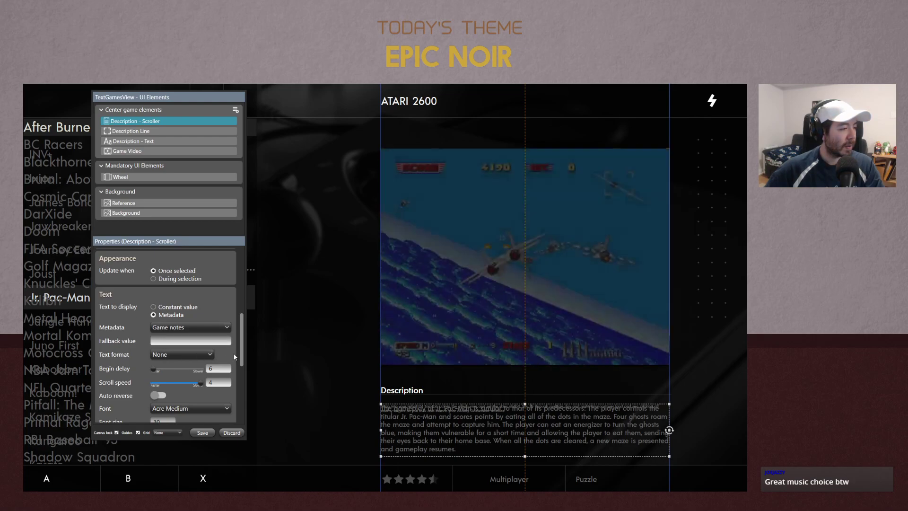
pyautogui.scroll(-1, 234, 353)
pyautogui.click(202, 339)
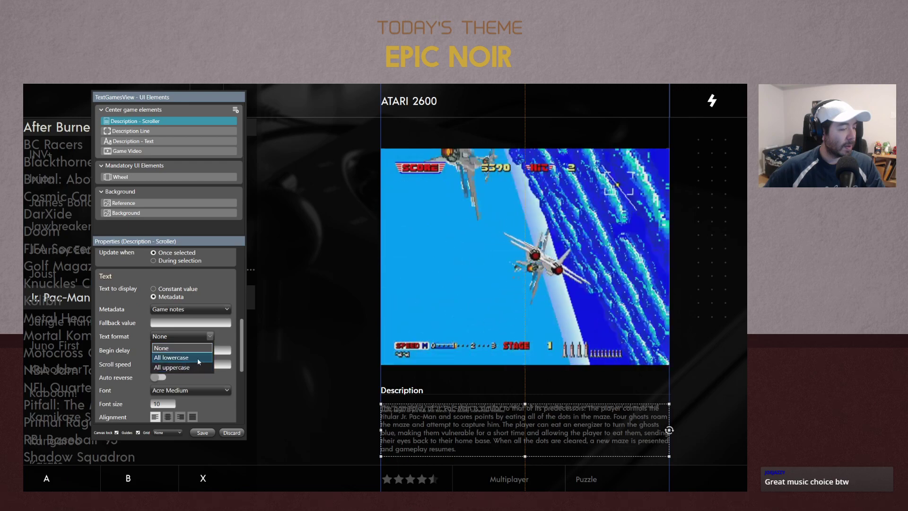
pyautogui.click(198, 338)
pyautogui.click(198, 338)
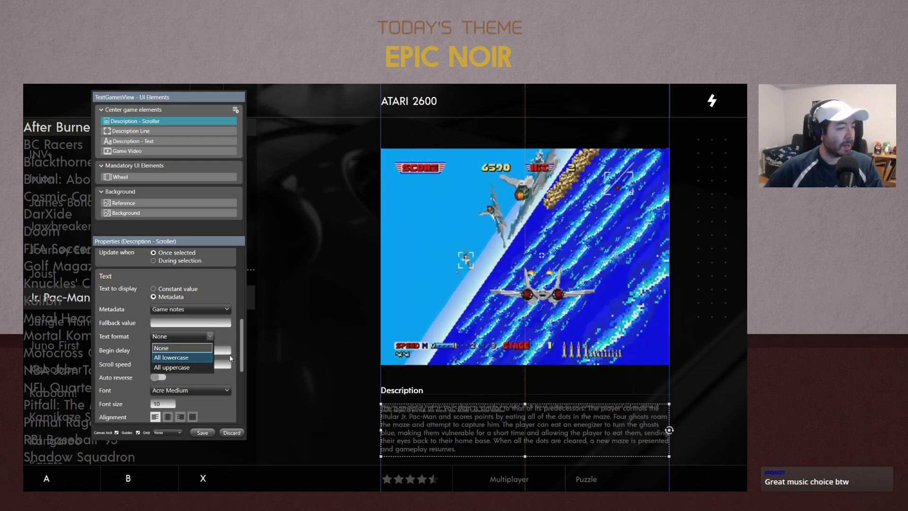
pyautogui.scroll(-3, 232, 350)
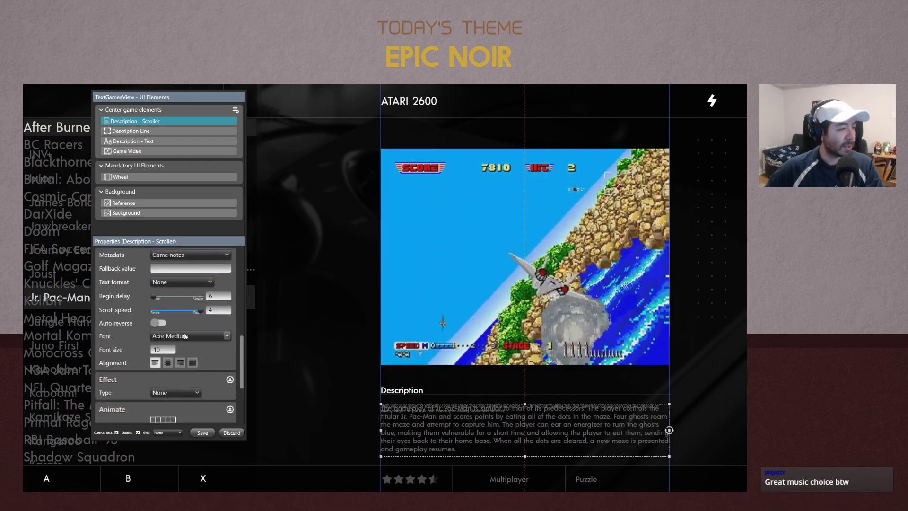
pyautogui.click(185, 337)
pyautogui.click(238, 354)
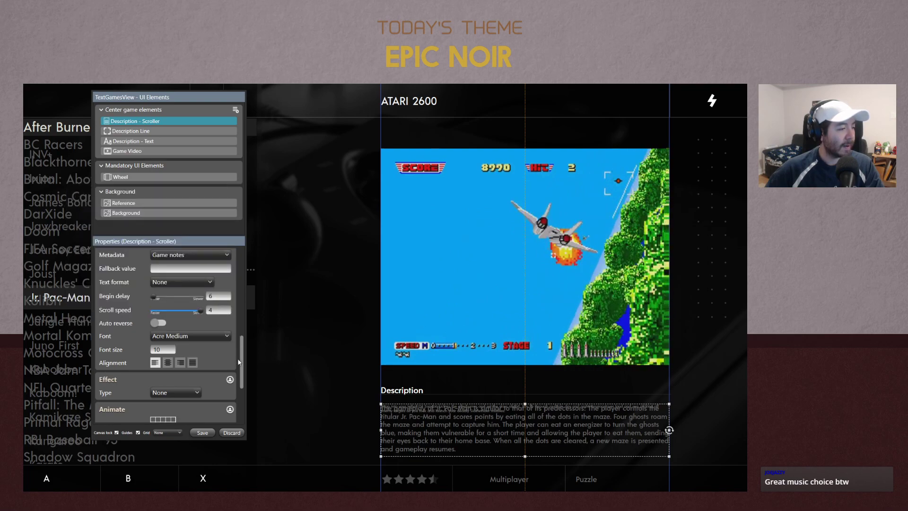
# Try font sizes 15 and 20 for the description scroller and settle on 18
pyautogui.scroll(-2, 246, 350)
pyautogui.scroll(4, 232, 347)
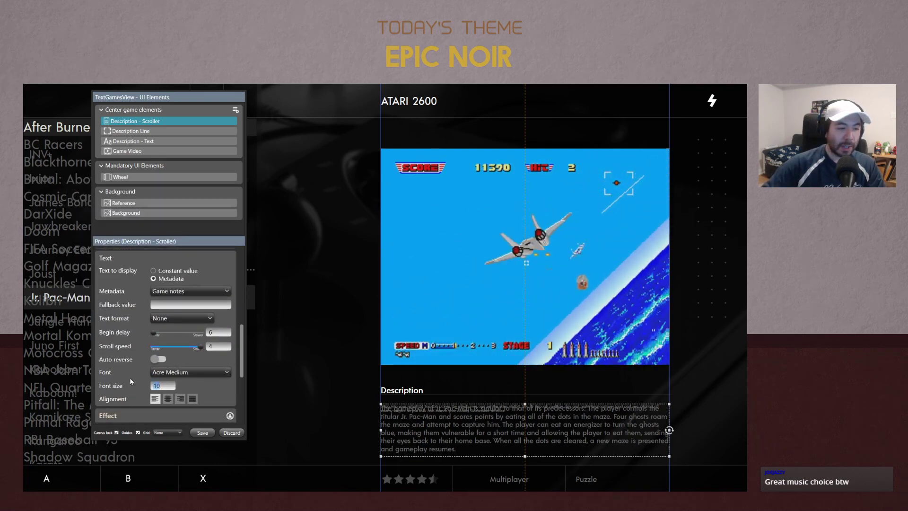
pyautogui.write('30')
pyautogui.press('BackSpace')
pyautogui.press('BackSpace')
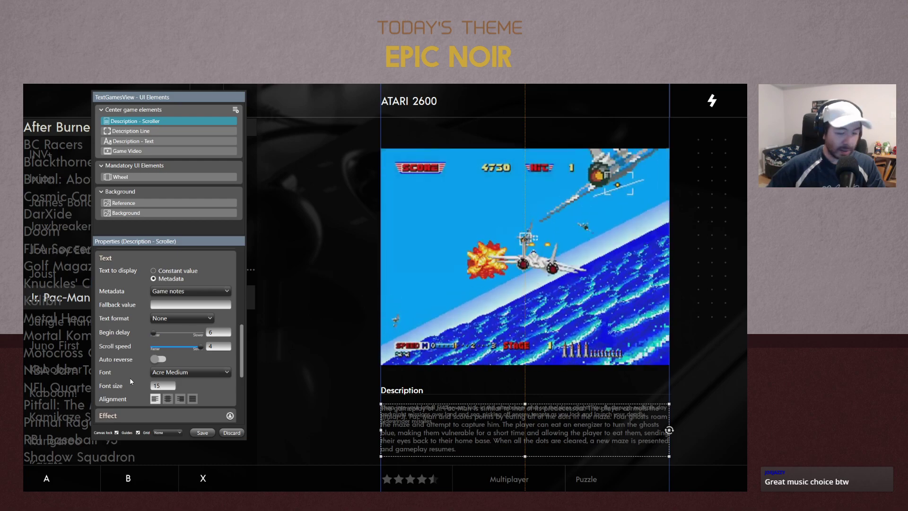
pyautogui.write('20')
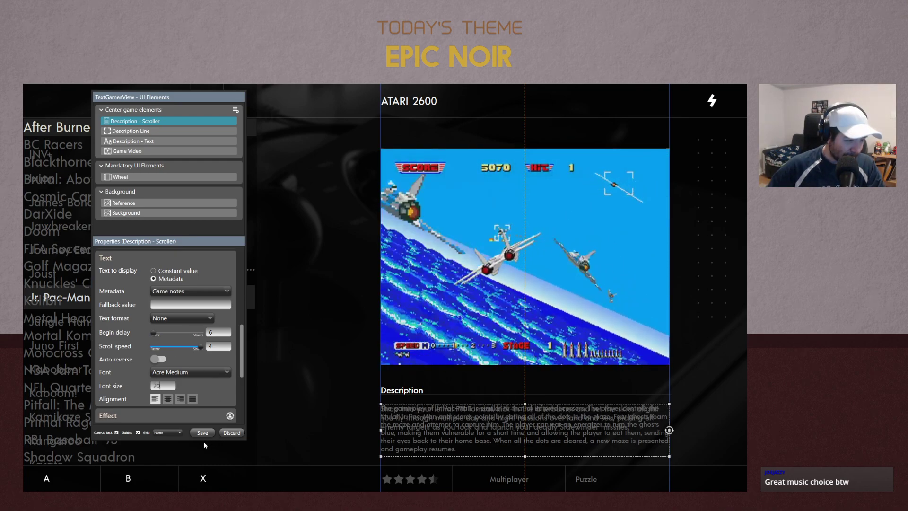
# Compare the scroller's text size with the reference paragraph by placing the box beside it and returning it over the paragraph
pyautogui.moveTo(446, 426); pyautogui.dragTo(156, 424)
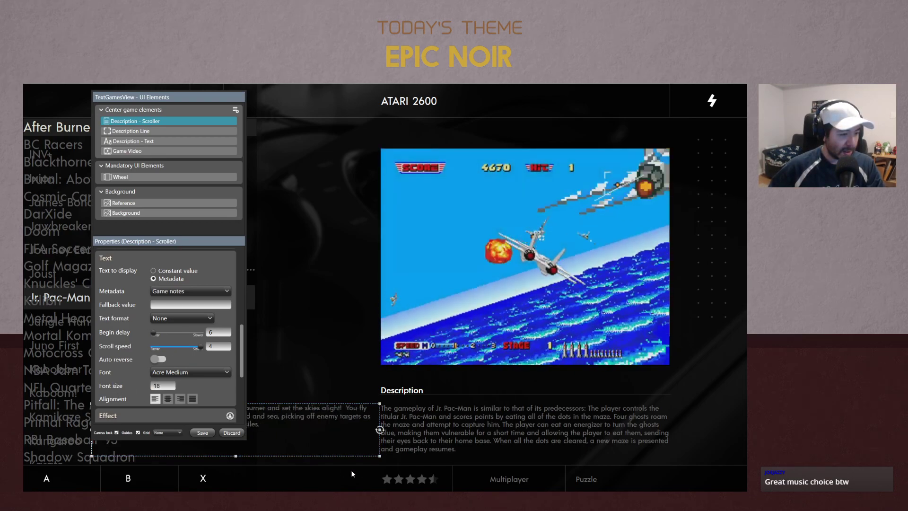
pyautogui.moveTo(305, 450); pyautogui.dragTo(594, 455)
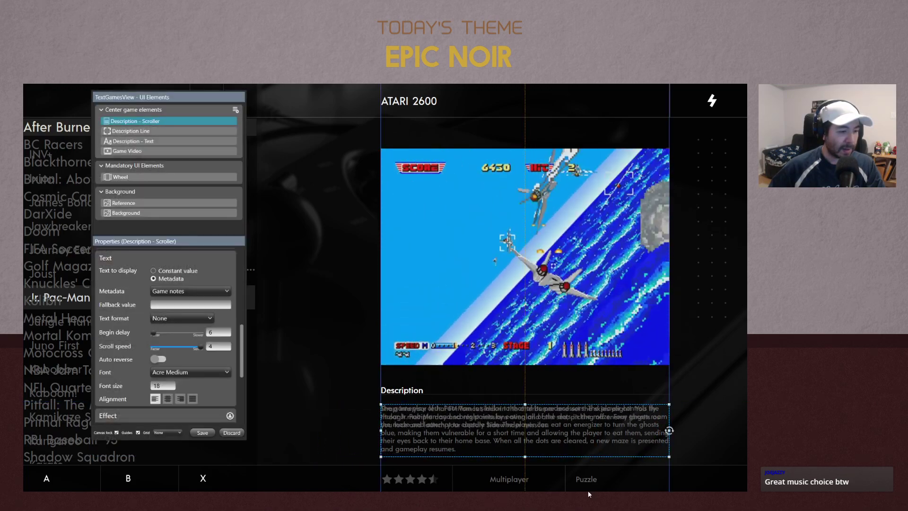
pyautogui.click(311, 442)
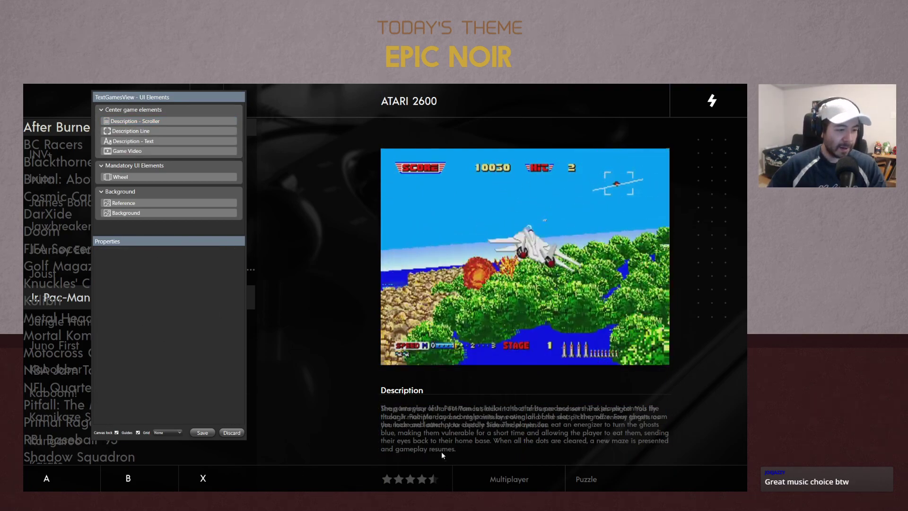
pyautogui.click(437, 424)
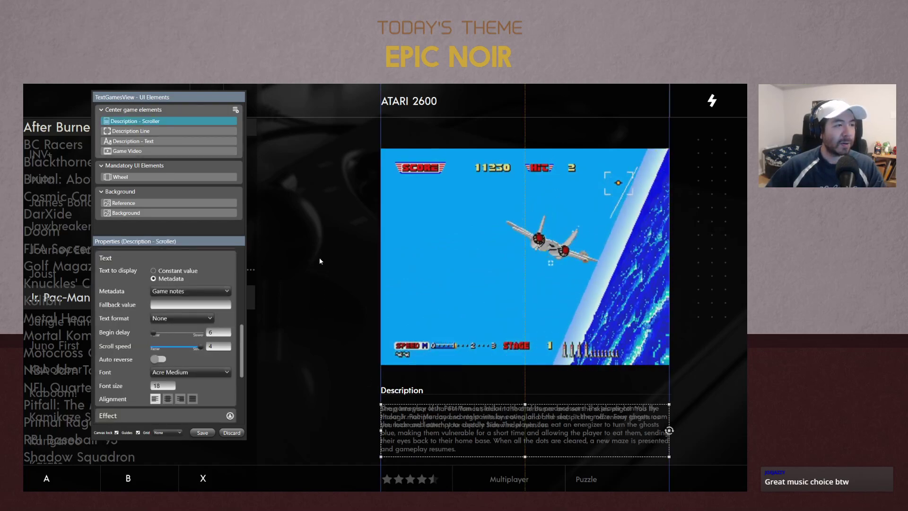
# Create a new element group at the top of the element list and name it Statistics
pyautogui.click(310, 323)
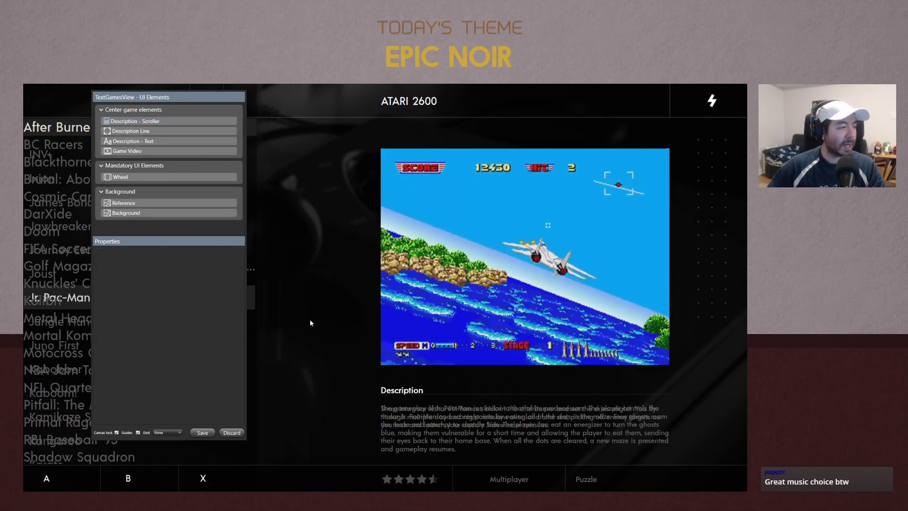
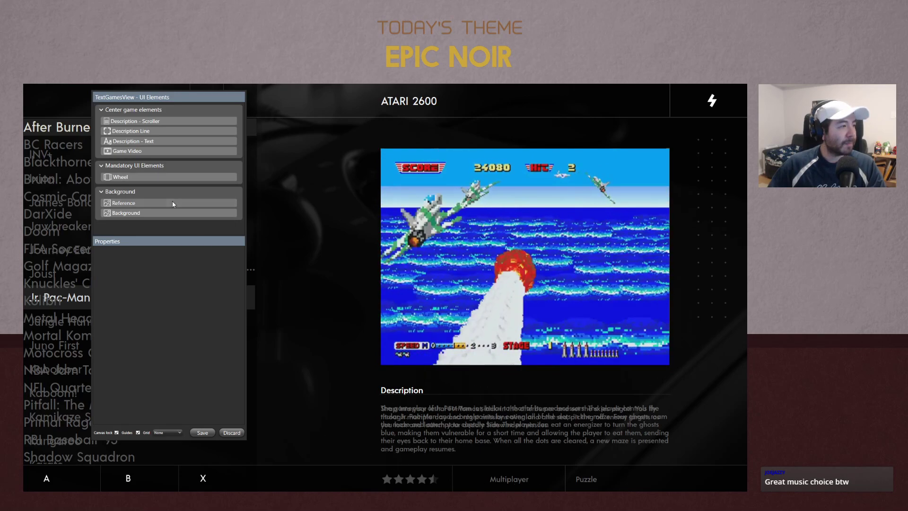
pyautogui.moveTo(169, 108)
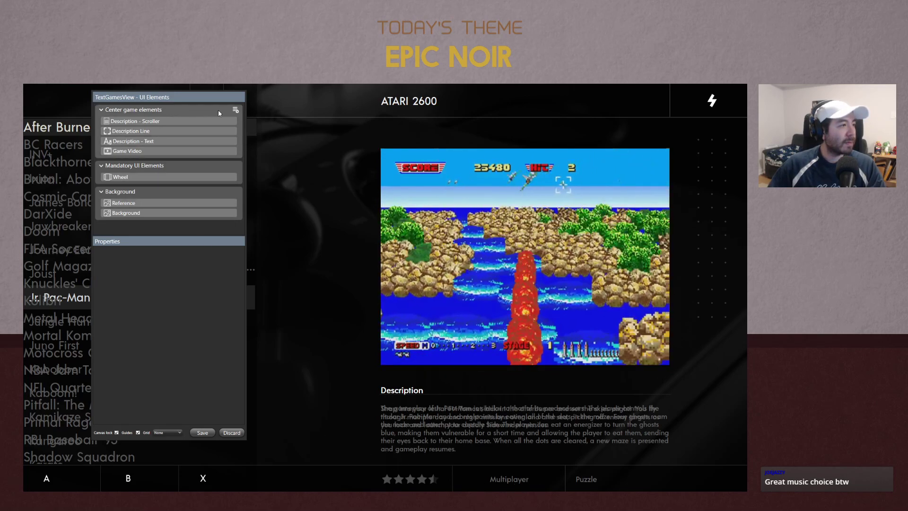
pyautogui.click(236, 110)
pyautogui.click(208, 117)
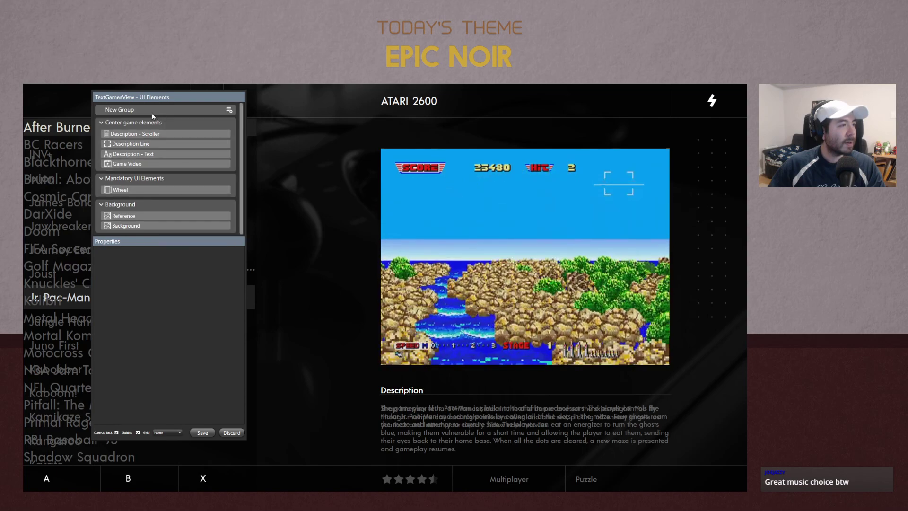
pyautogui.doubleClick(123, 111)
pyautogui.write('S')
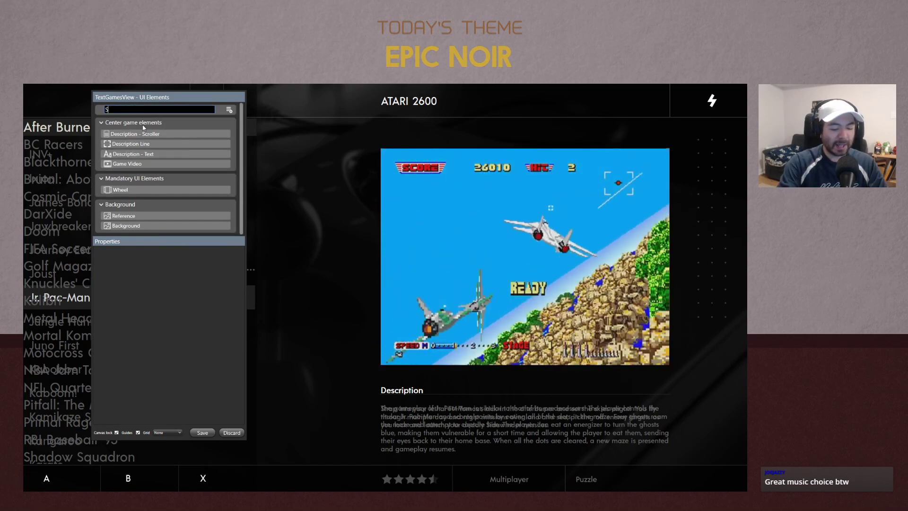
pyautogui.write('tatistics')
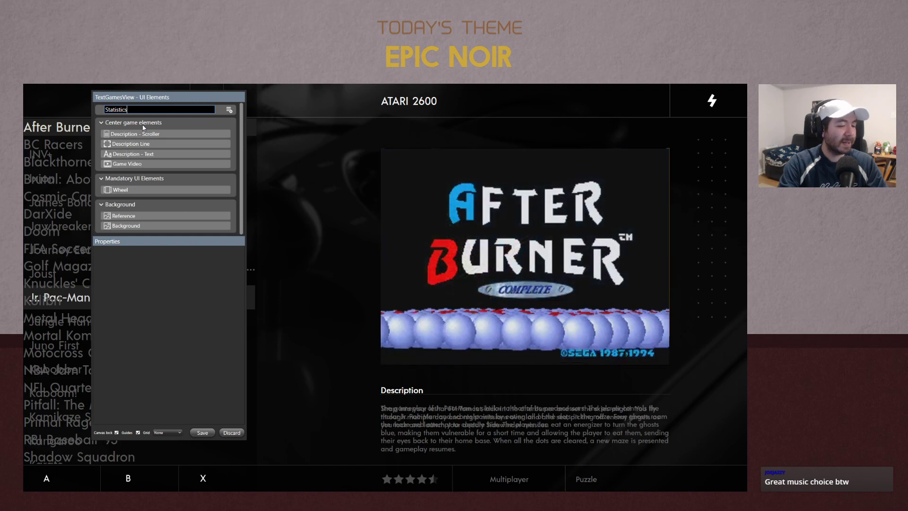
pyautogui.press('Return')
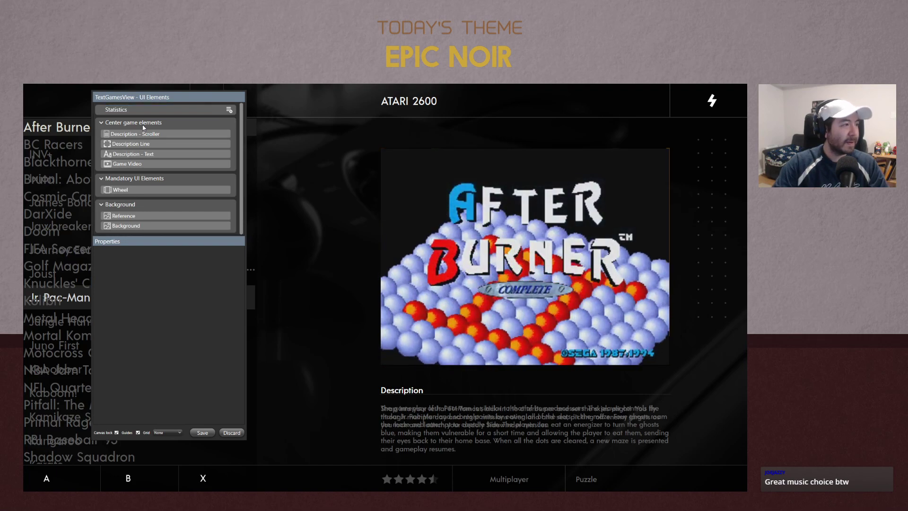
# Add an image element to the Statistics group and rename it Community Star Rating
pyautogui.click(229, 110)
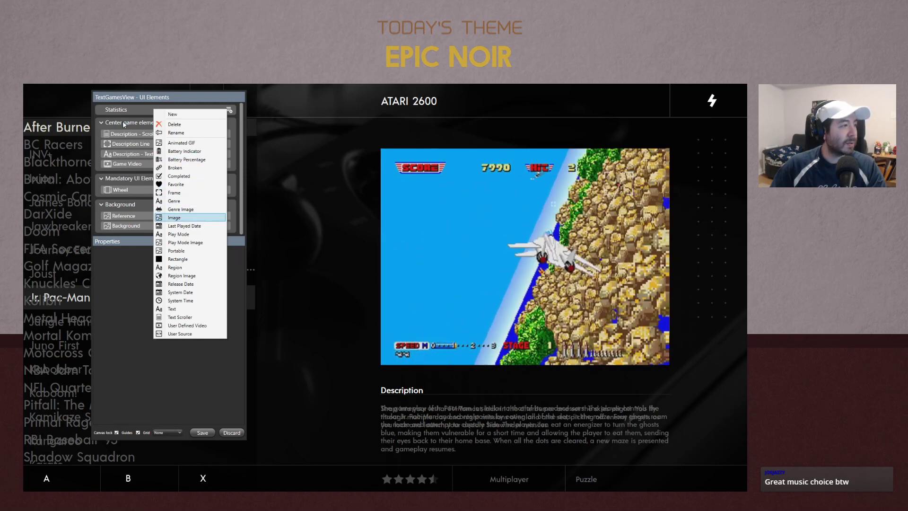
pyautogui.click(174, 218)
pyautogui.doubleClick(127, 123)
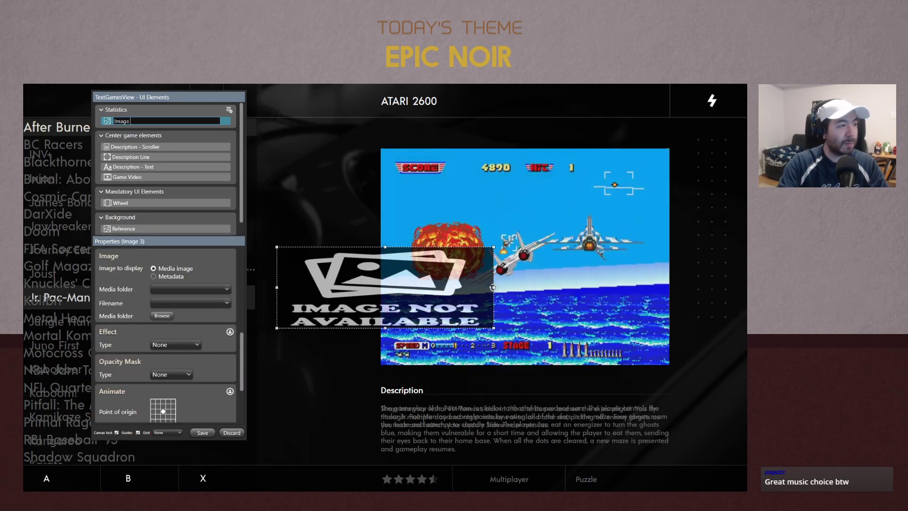
pyautogui.write('Communi')
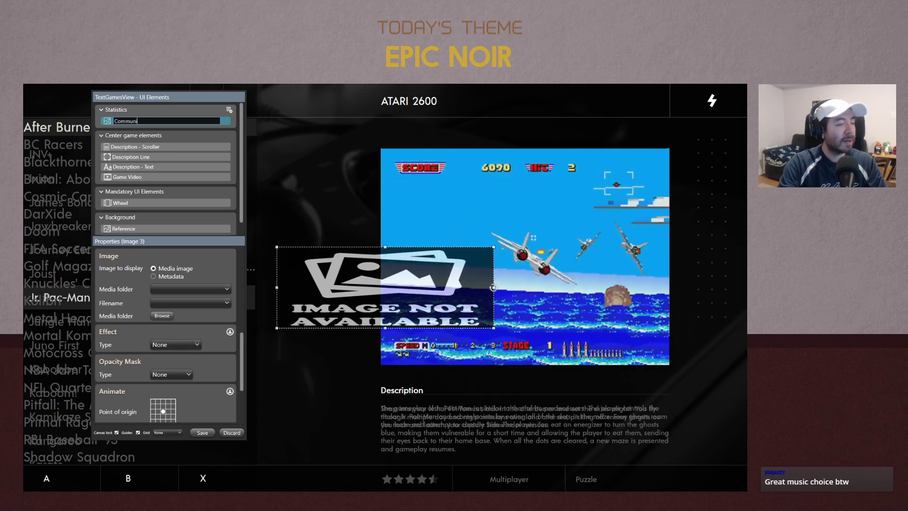
pyautogui.write('ty Star Rating')
pyautogui.press('Return')
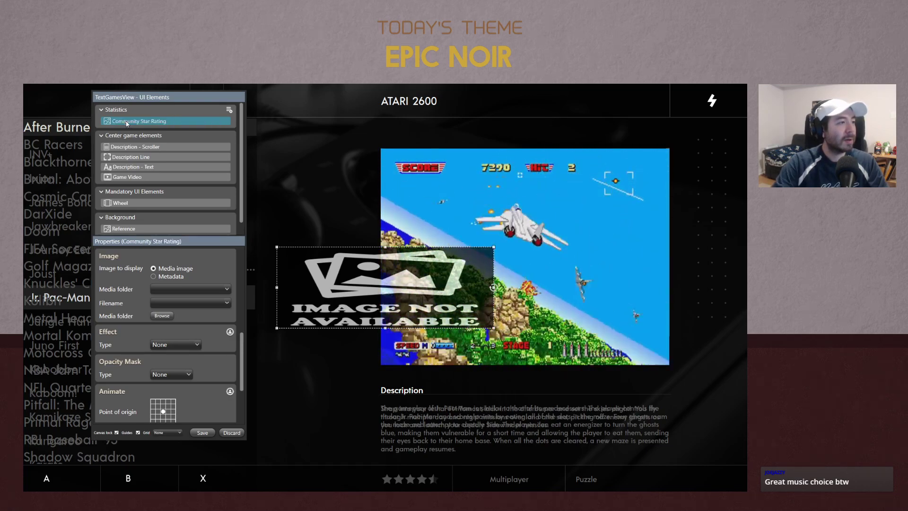
# Align the Community Star Rating image to the right horizontally and to the centre vertically
pyautogui.scroll(10, 229, 311)
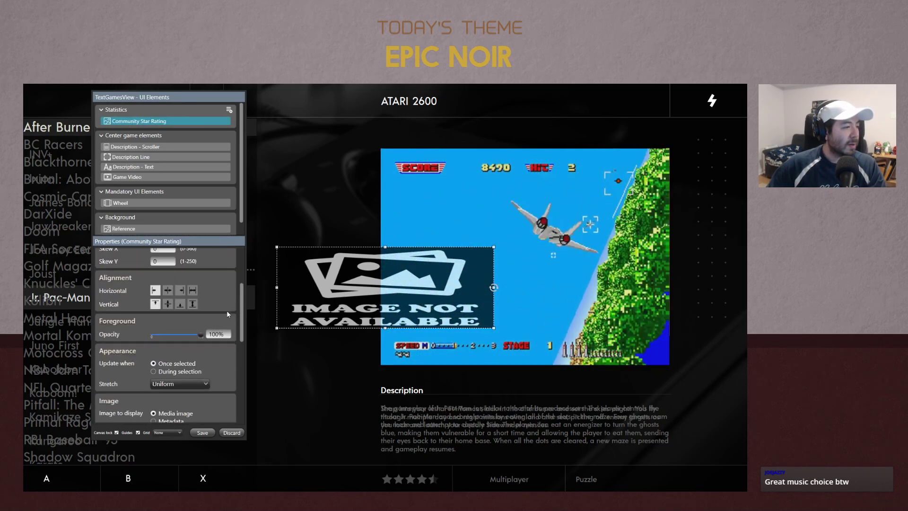
pyautogui.scroll(-2, 230, 314)
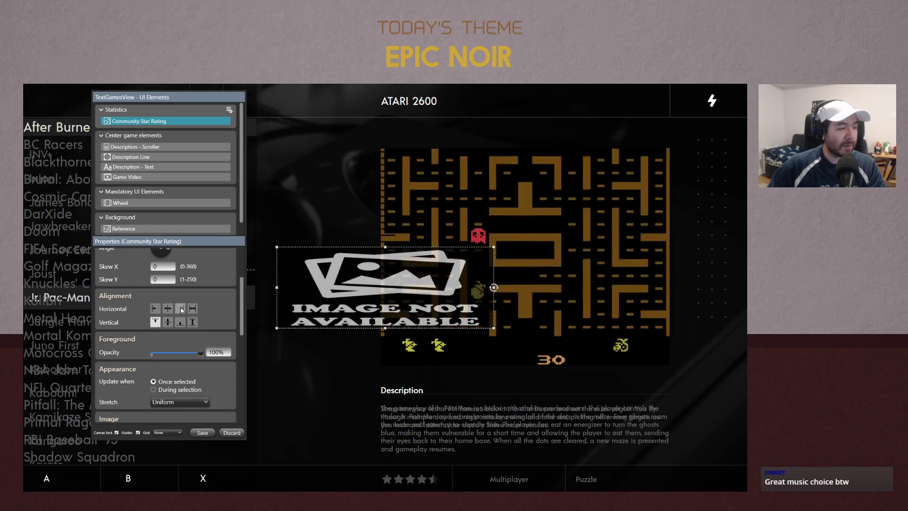
pyautogui.click(180, 308)
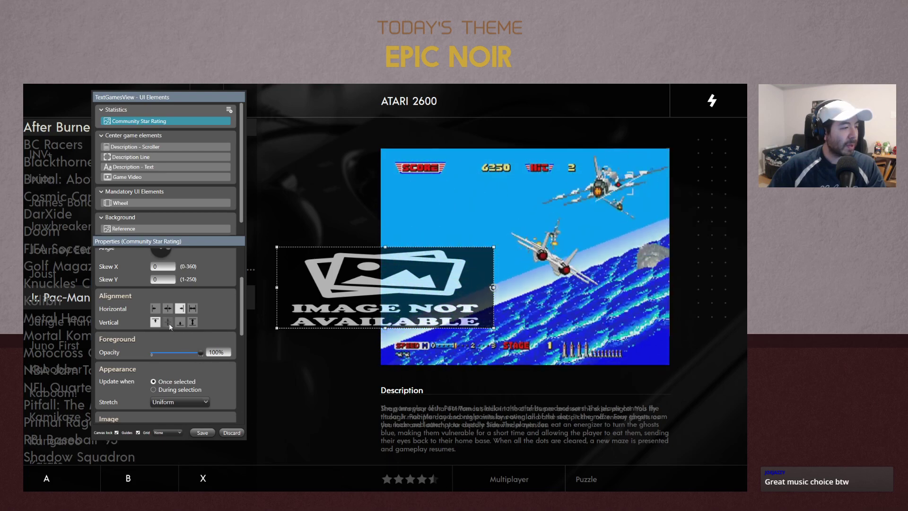
# Make the Community Star Rating image display metadata, using Community rating images from the StarRating_White folder
pyautogui.scroll(-5, 232, 320)
pyautogui.scroll(-1, 235, 320)
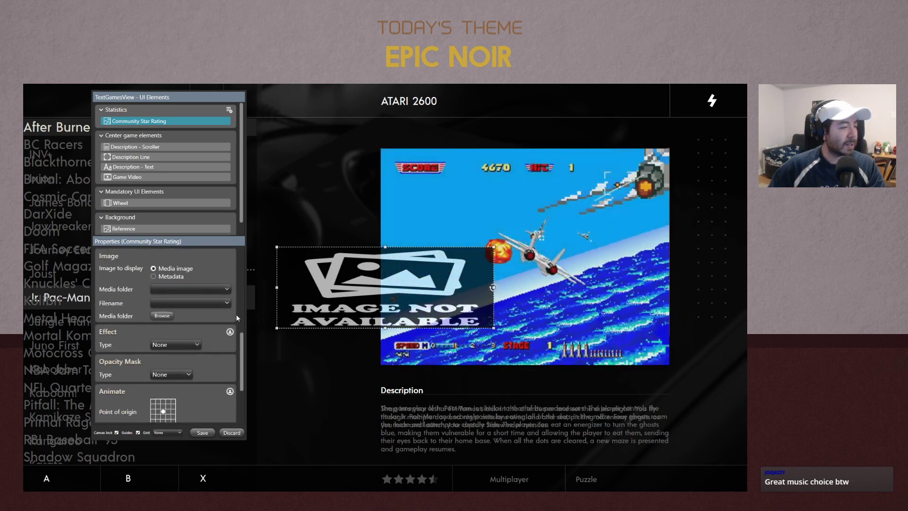
pyautogui.click(166, 277)
pyautogui.click(208, 290)
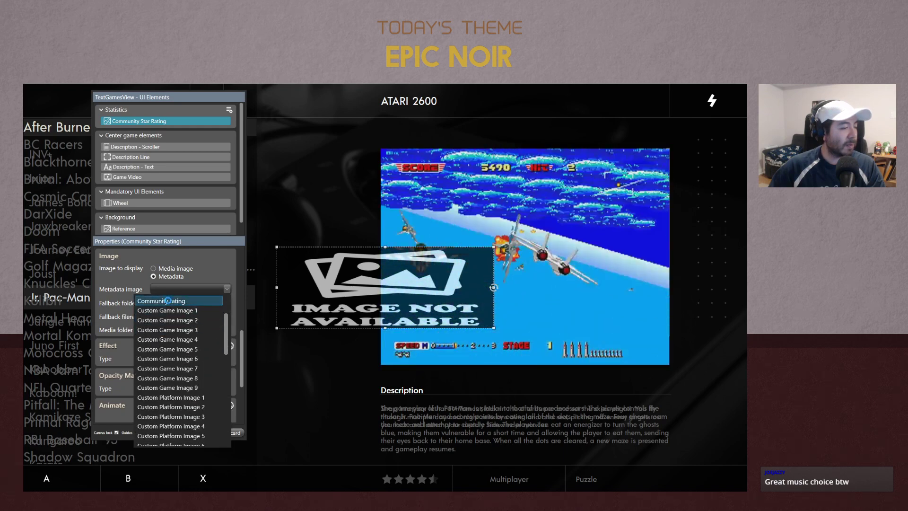
pyautogui.click(157, 303)
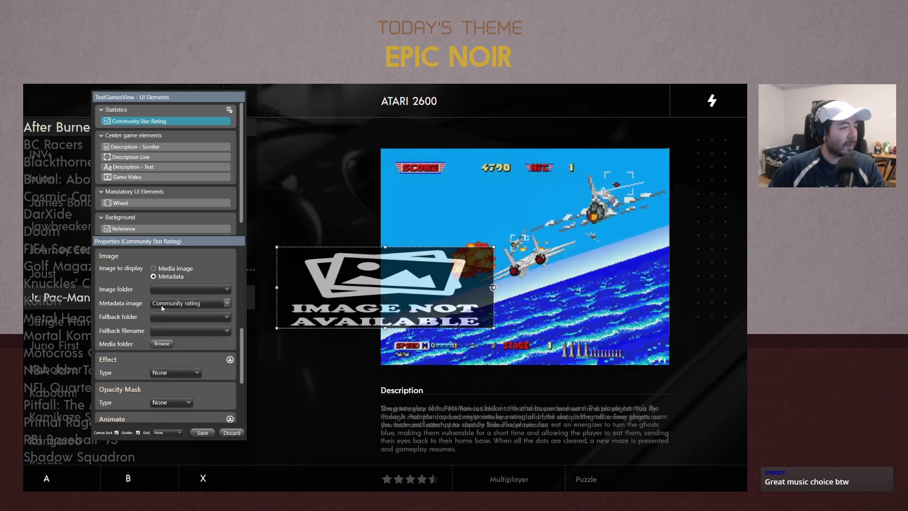
pyautogui.click(167, 289)
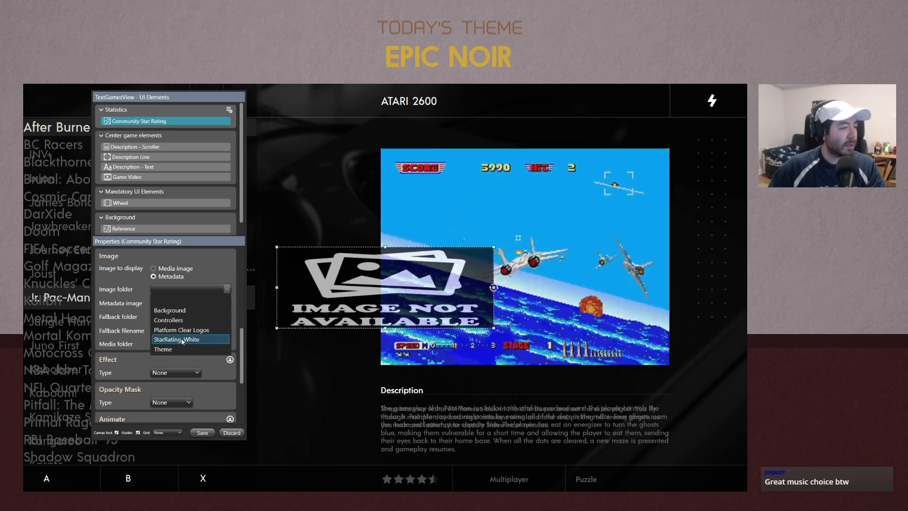
pyautogui.click(179, 341)
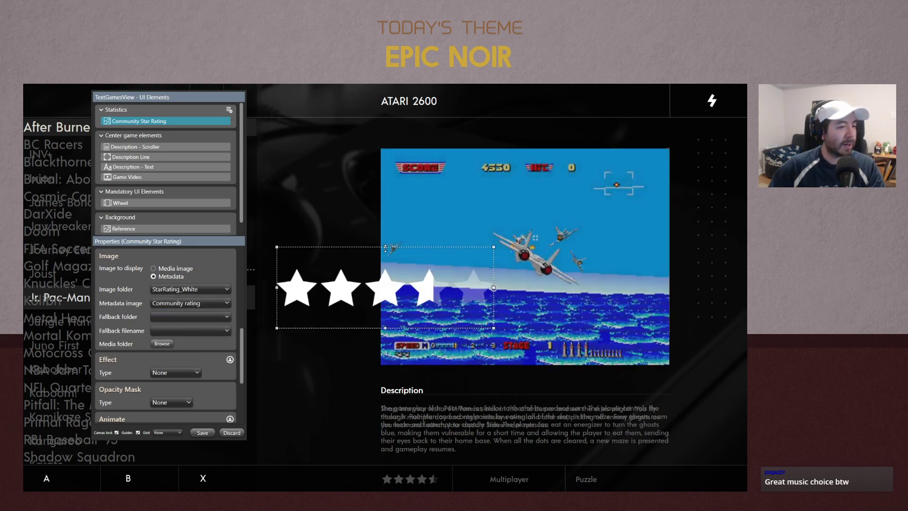
# Shrink the Community Star Rating image to the reference stars' height and move it until its stars lie exactly over them
pyautogui.moveTo(386, 247); pyautogui.dragTo(272, 474)
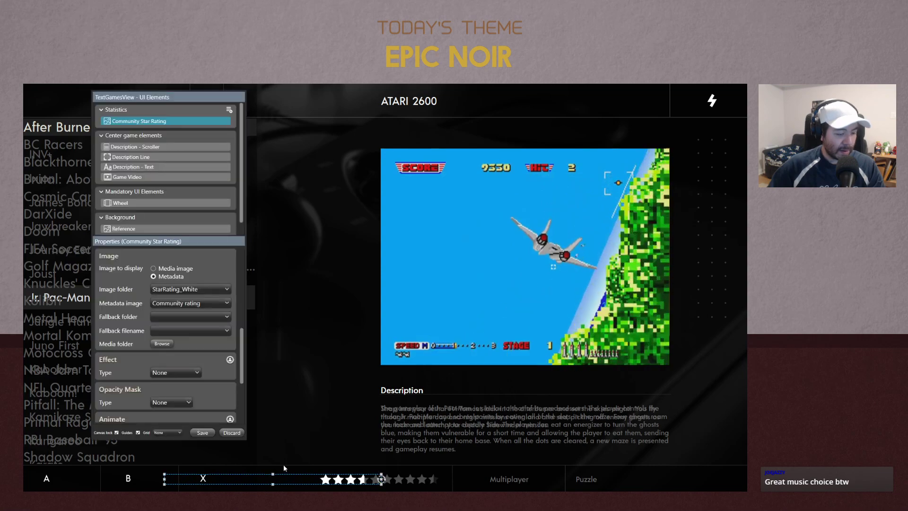
pyautogui.press('Right')
pyautogui.press('Right')
pyautogui.press('Right')
pyautogui.press('Right')
pyautogui.press('Right')
pyautogui.press('Right')
pyautogui.press('Right')
pyautogui.press('Right')
pyautogui.press('Right')
pyautogui.press('Right')
pyautogui.press('Right')
pyautogui.press('Right')
pyautogui.press('Right')
pyautogui.press('Right')
pyautogui.press('Right')
pyautogui.press('Right')
pyautogui.press('Right')
pyautogui.press('Right')
pyautogui.press('Right')
pyautogui.press('Right')
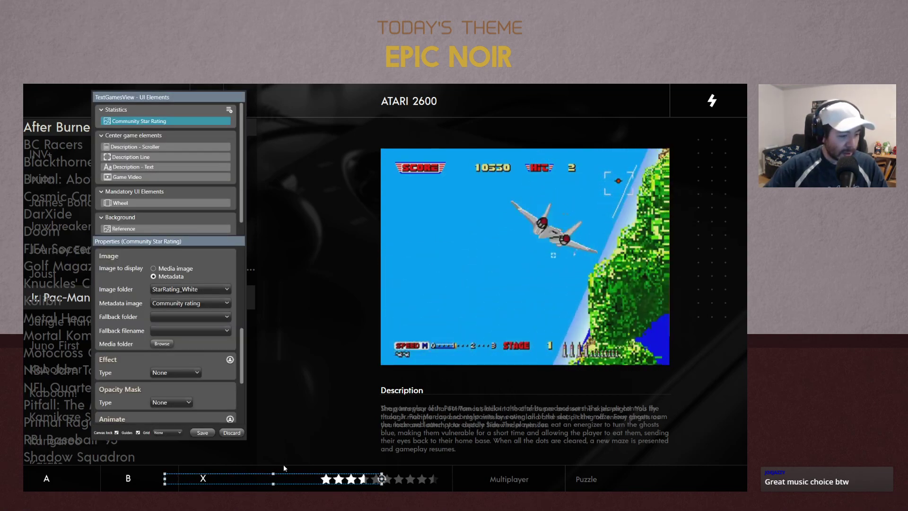
pyautogui.press('Right')
pyautogui.press('Right')
pyautogui.press('Right')
pyautogui.press('Right')
pyautogui.press('Right')
pyautogui.press('Right')
pyautogui.press('Right')
pyautogui.press('Right')
pyautogui.press('Right')
pyautogui.press('Right')
pyautogui.press('Right')
pyautogui.press('Right')
pyautogui.press('Right')
pyautogui.press('Right')
pyautogui.press('Right')
pyautogui.press('Right')
pyautogui.press('Right')
pyautogui.press('Right')
pyautogui.press('Right')
pyautogui.press('Right')
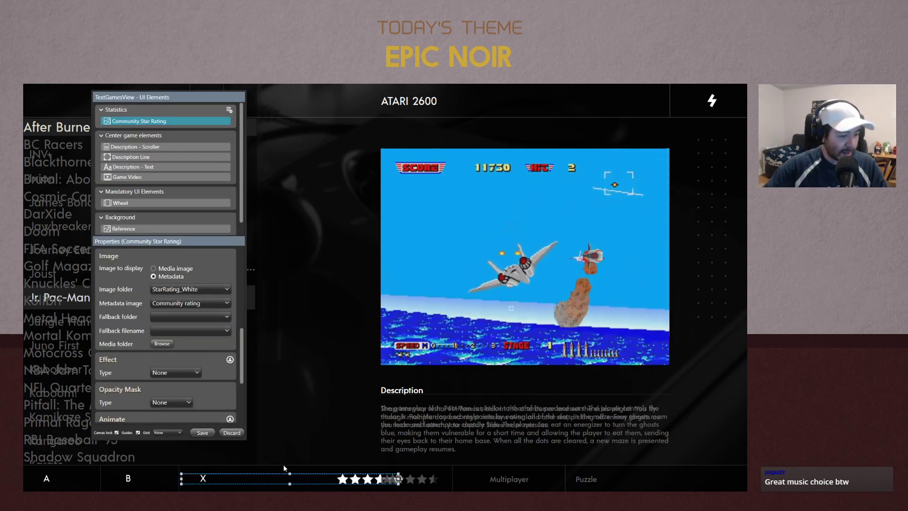
pyautogui.press('Right')
pyautogui.press('Right')
pyautogui.press('Right')
pyautogui.press('Right')
pyautogui.press('Right')
pyautogui.press('Right')
pyautogui.press('Right')
pyautogui.press('Right')
pyautogui.press('Right')
pyautogui.press('Right')
pyautogui.press('Right')
pyautogui.press('Right')
pyautogui.press('Right')
pyautogui.press('Right')
pyautogui.press('Right')
pyautogui.press('Right')
pyautogui.press('Right')
pyautogui.press('Right')
pyautogui.press('Right')
pyautogui.press('Right')
pyautogui.press('Right')
pyautogui.press('Right')
pyautogui.press('Right')
pyautogui.press('Right')
pyautogui.press('Right')
pyautogui.press('Right')
pyautogui.press('Right')
pyautogui.press('Right')
pyautogui.press('Right')
pyautogui.press('Right')
pyautogui.press('Right')
pyautogui.press('Right')
pyautogui.press('Right')
pyautogui.press('Right')
pyautogui.press('Right')
pyautogui.press('Right')
pyautogui.press('Right')
pyautogui.press('Right')
pyautogui.press('Right')
pyautogui.press('Right')
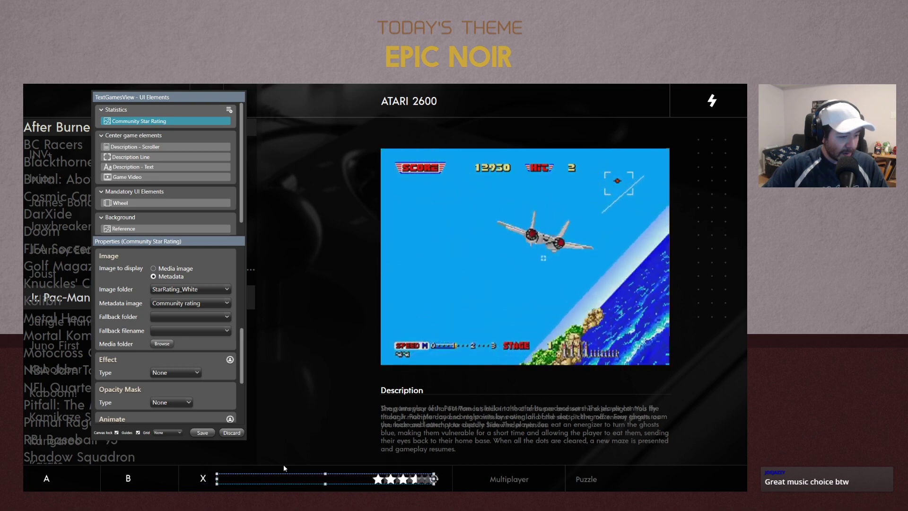
pyautogui.press('Right')
pyautogui.press('Right')
pyautogui.press('Right')
pyautogui.press('Right')
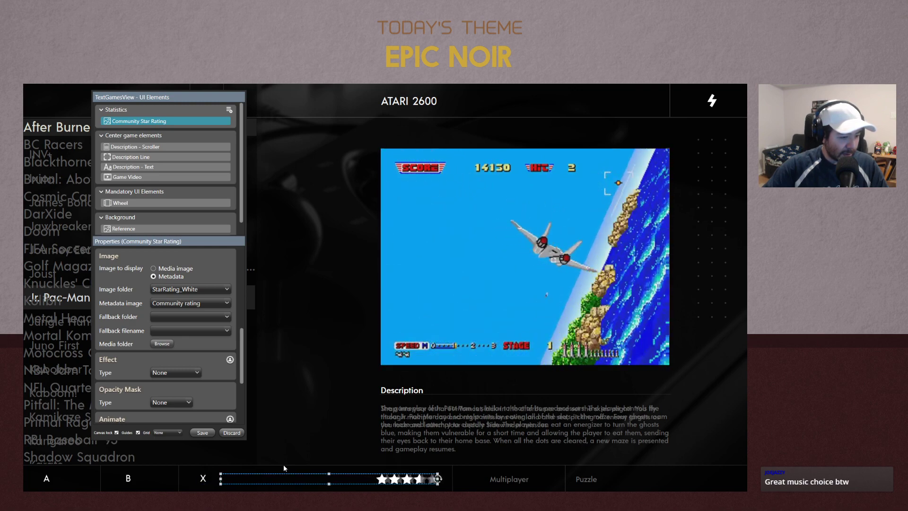
pyautogui.press('Right')
pyautogui.press('Right')
pyautogui.press('Right')
pyautogui.press('Right')
pyautogui.press('Right')
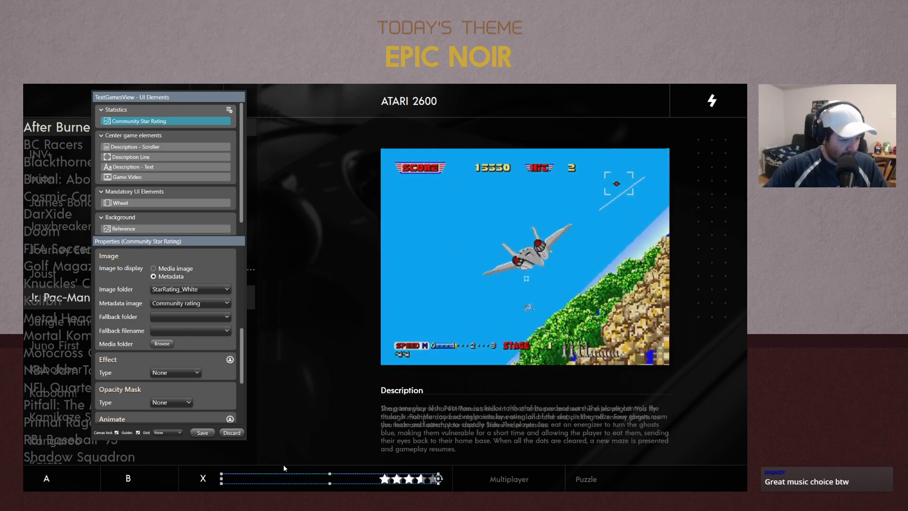
pyautogui.press('Right')
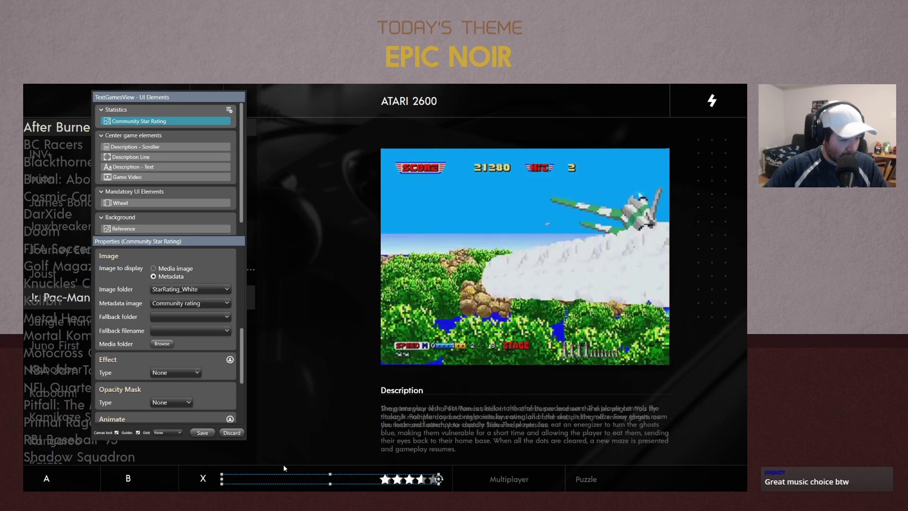
pyautogui.press('Right')
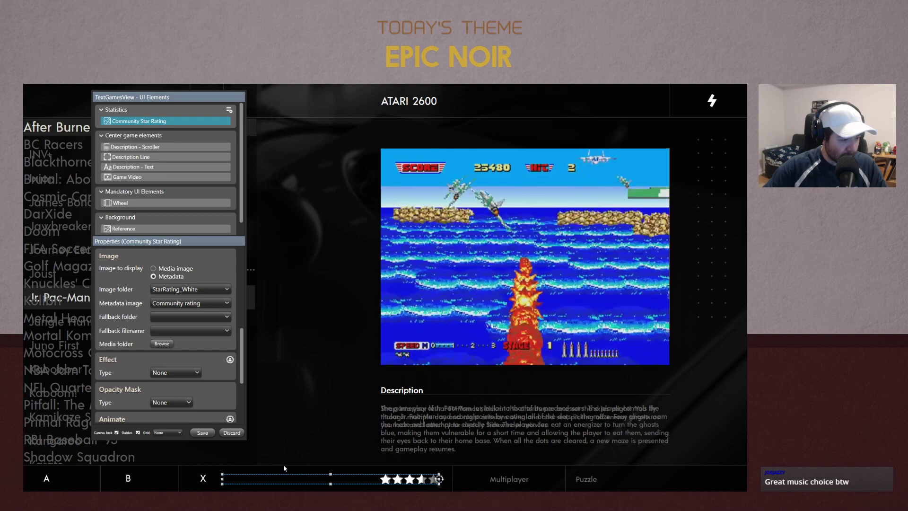
pyautogui.press('Right')
pyautogui.press('Right')
pyautogui.press('Right')
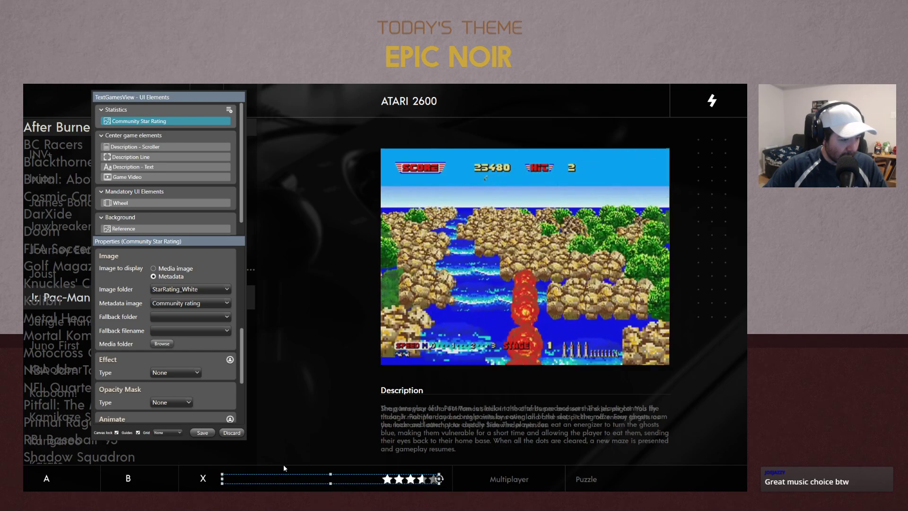
pyautogui.click(319, 433)
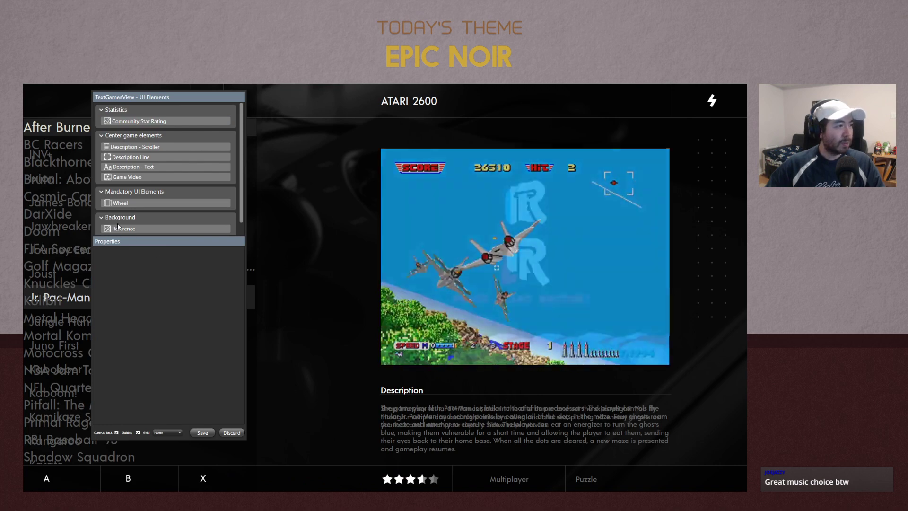
# Set the Community Star Rating image's opacity to 50%
pyautogui.click(163, 122)
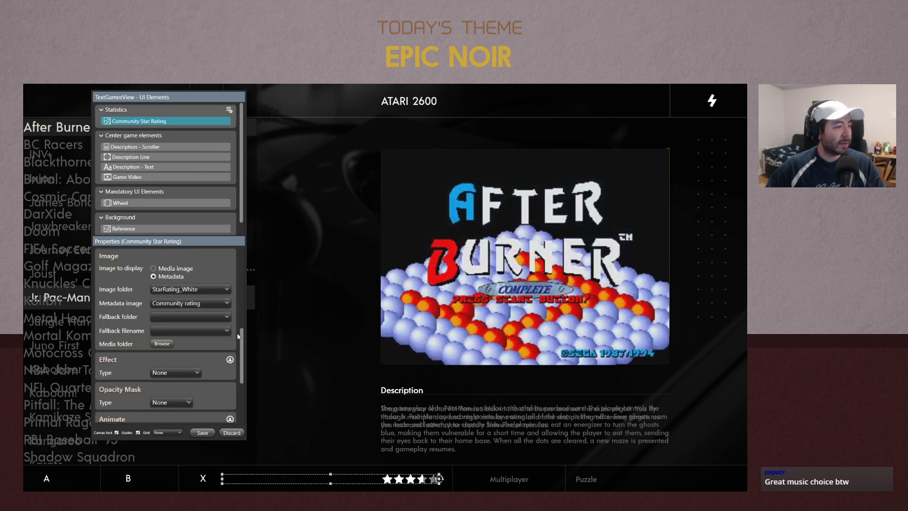
pyautogui.scroll(8, 239, 337)
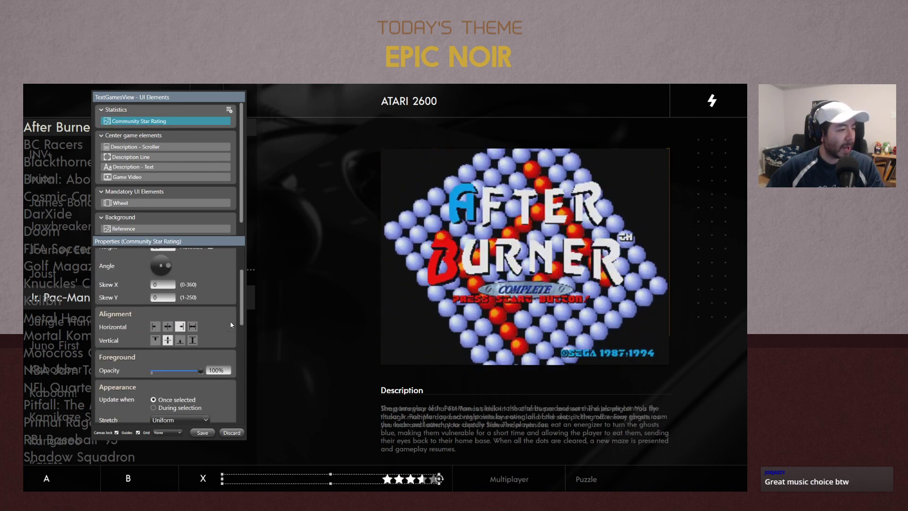
pyautogui.scroll(-2, 232, 327)
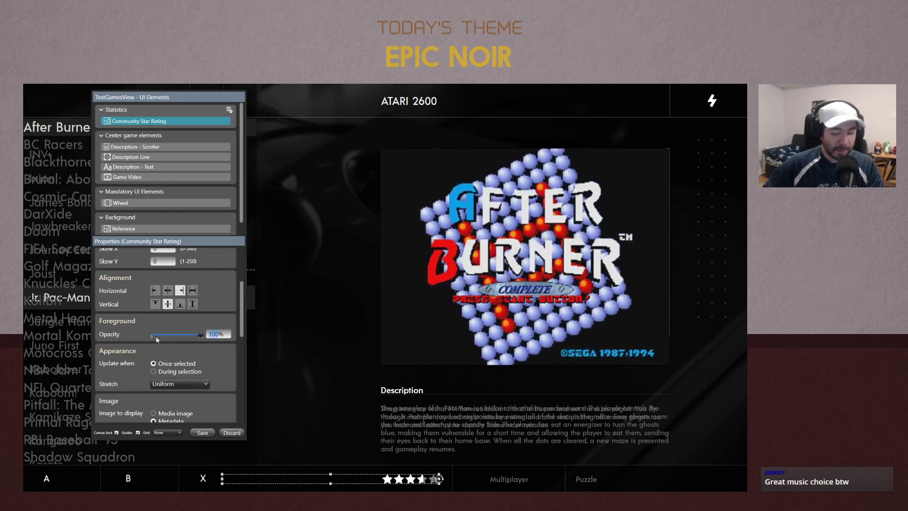
pyautogui.write('50')
pyautogui.press('Return')
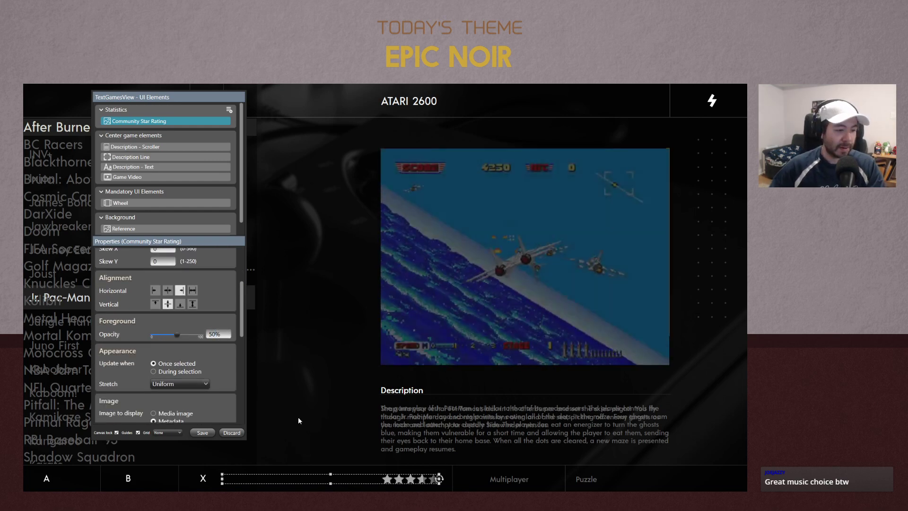
pyautogui.click(299, 420)
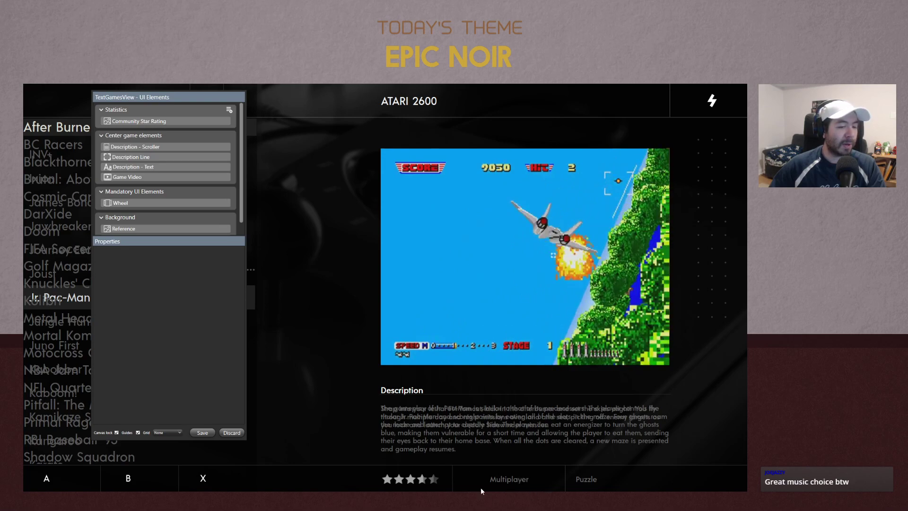
pyautogui.click(229, 109)
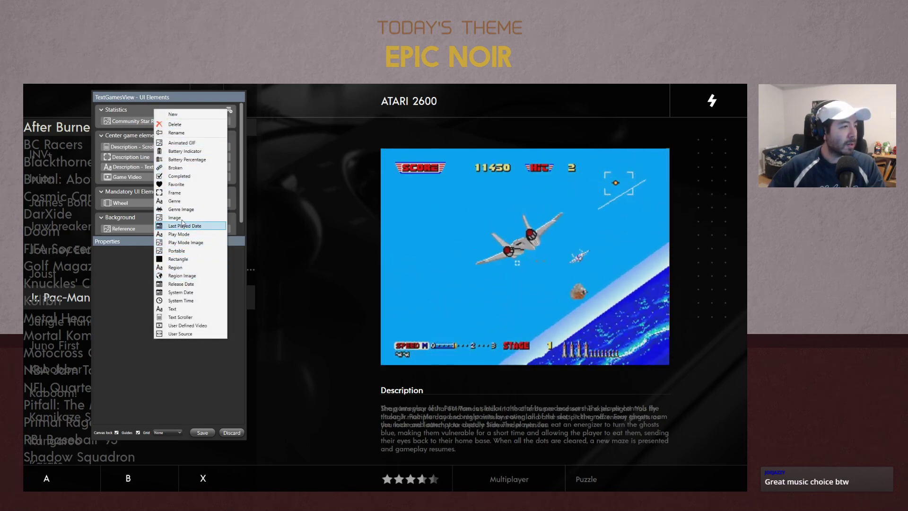
pyautogui.click(178, 308)
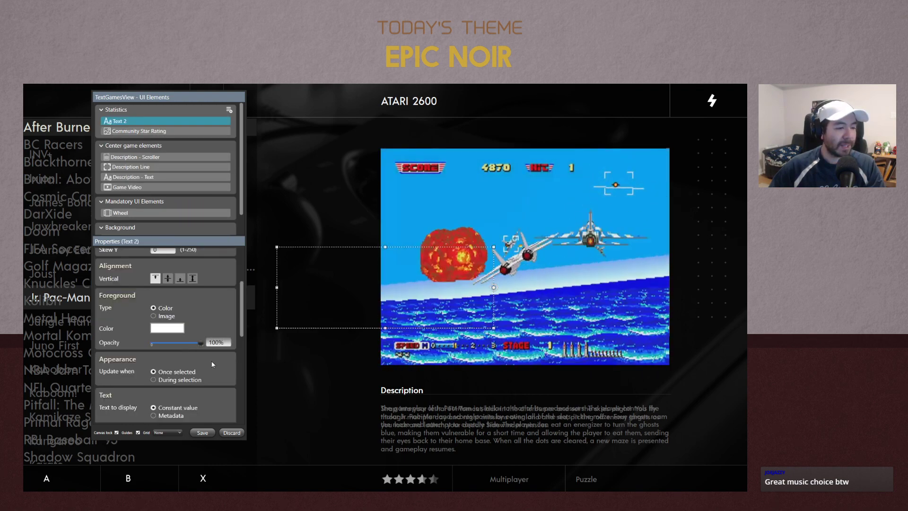
pyautogui.click(404, 392)
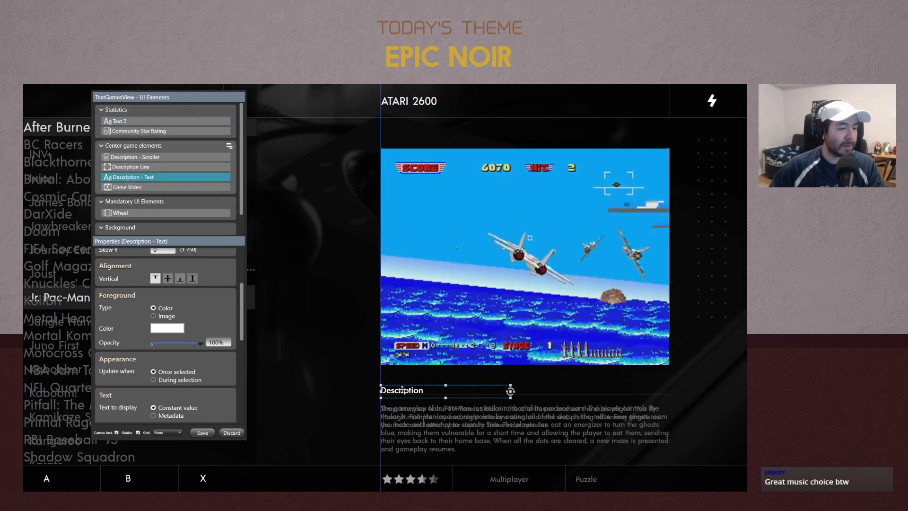
pyautogui.rightClick(400, 393)
pyautogui.click(364, 302)
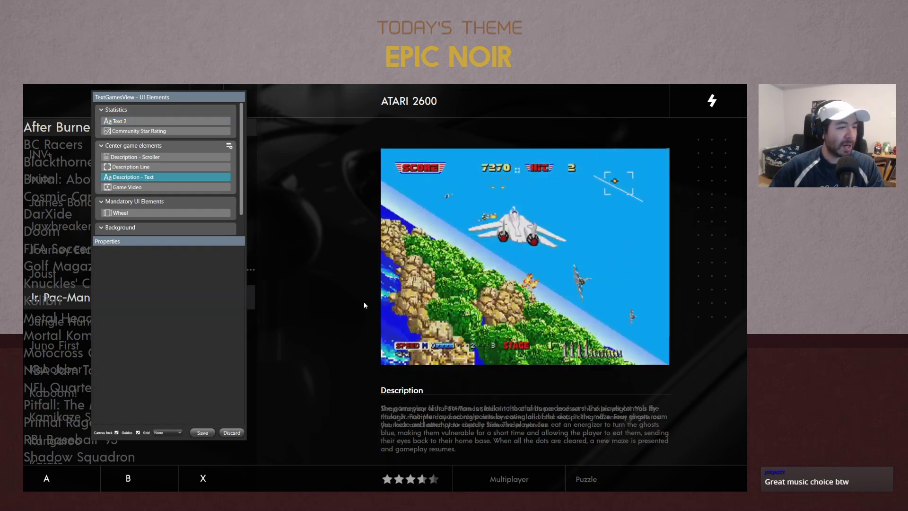
pyautogui.click(124, 122)
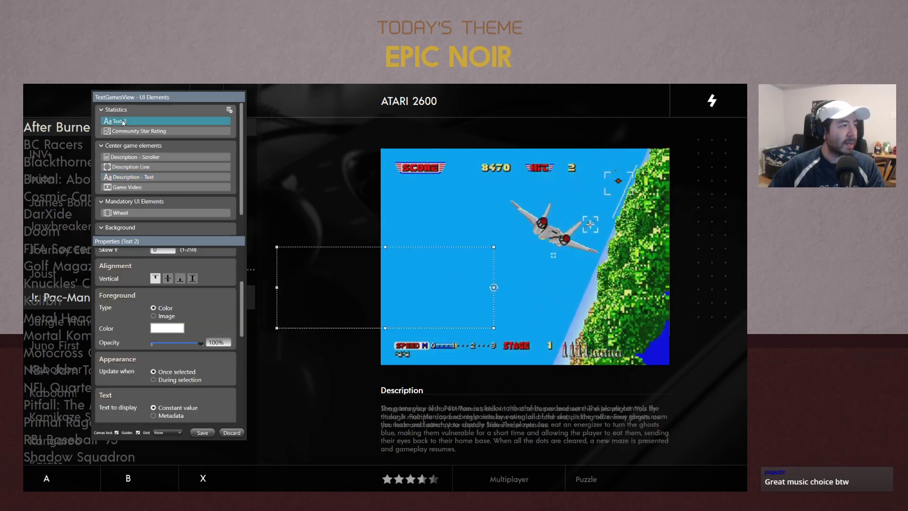
pyautogui.click(125, 122)
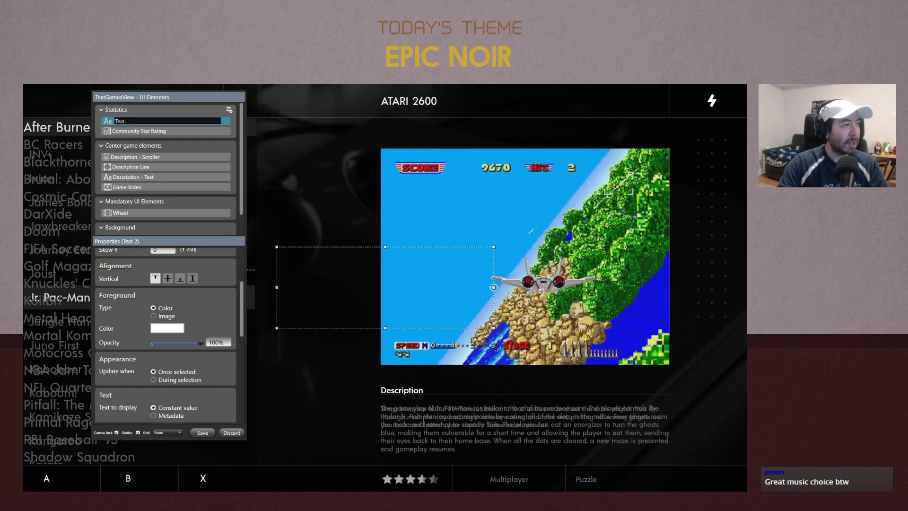
pyautogui.press('BackSpace')
pyautogui.press('BackSpace')
pyautogui.press('BackSpace')
pyautogui.press('BackSpace')
pyautogui.press('BackSpace')
pyautogui.click(167, 110)
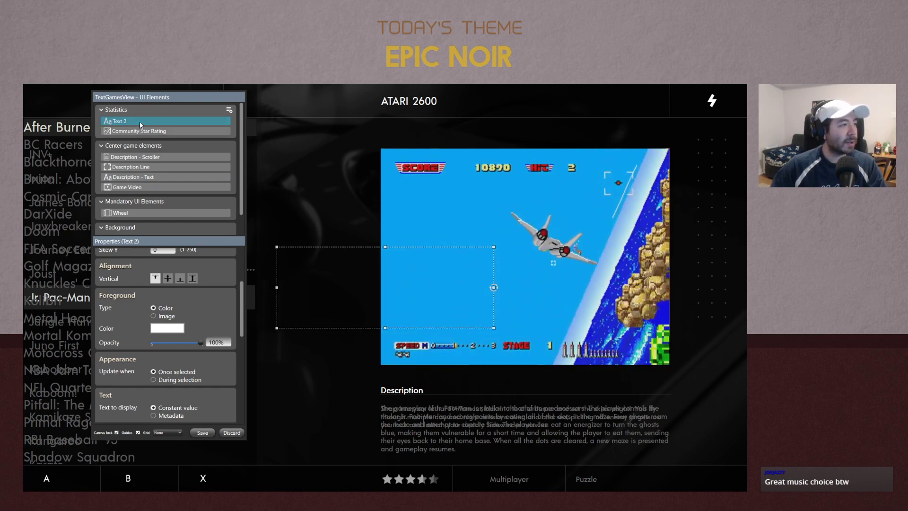
# Add a Play Mode element to the Statistics group and delete the unneeded Text 2 element
pyautogui.click(229, 111)
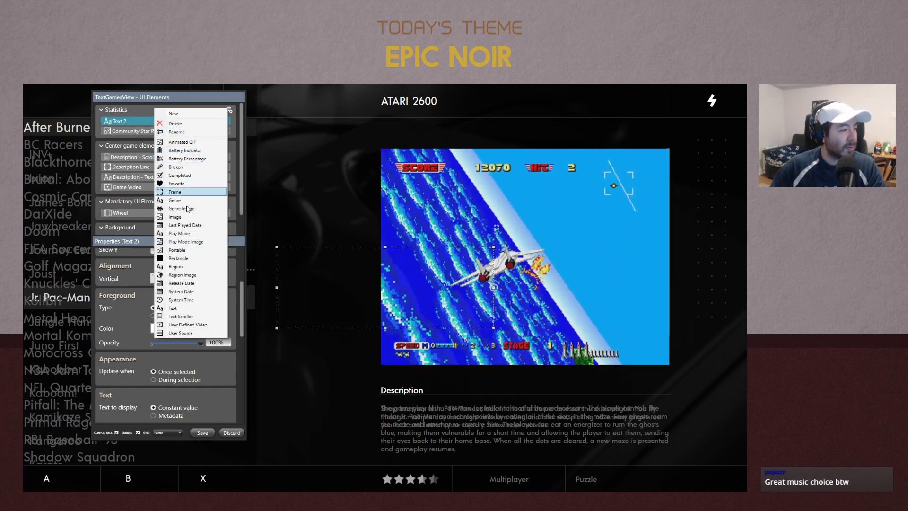
pyautogui.click(179, 233)
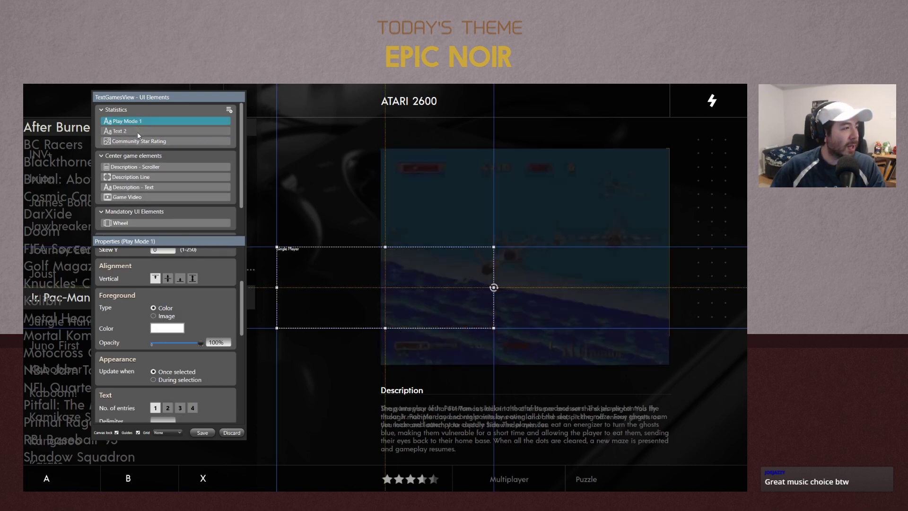
pyautogui.rightClick(137, 132)
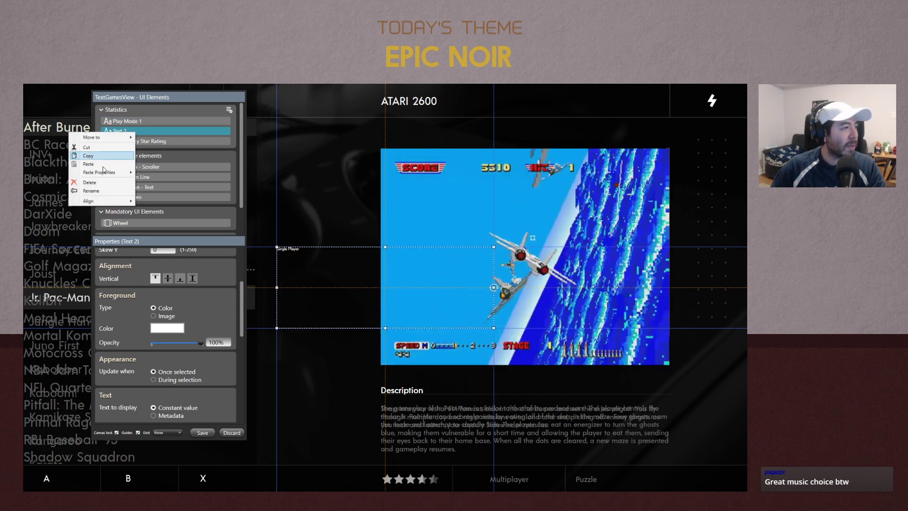
pyautogui.click(91, 183)
# Rename the new play mode element in the Statistics group as Play Mode
pyautogui.doubleClick(132, 122)
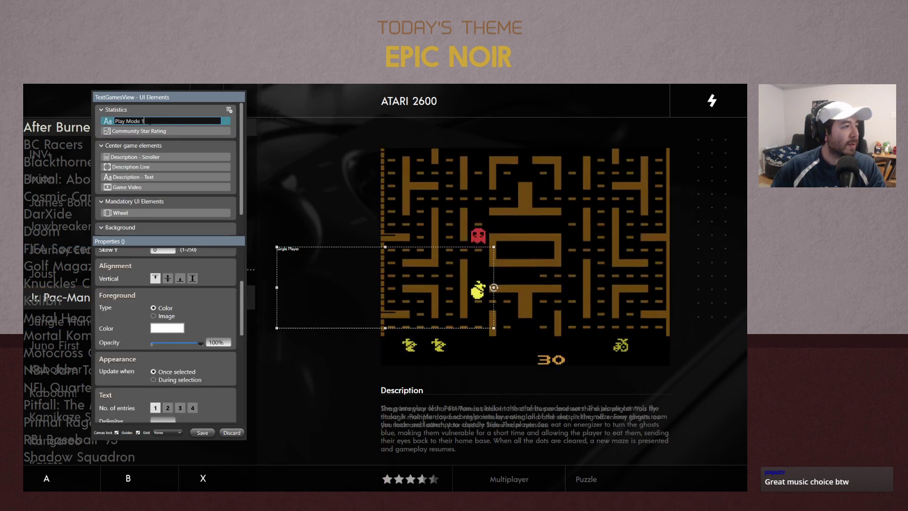
pyautogui.click(150, 123)
pyautogui.press('BackSpace')
pyautogui.press('BackSpace')
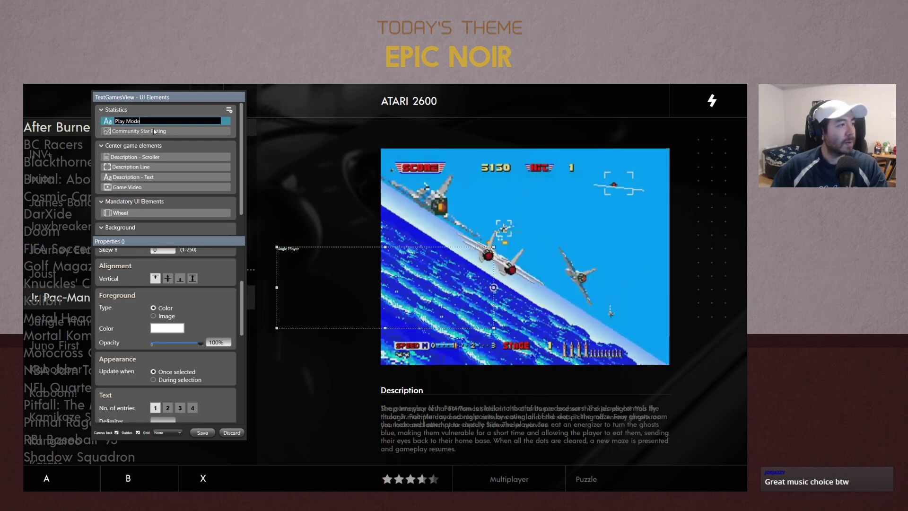
pyautogui.press('Return')
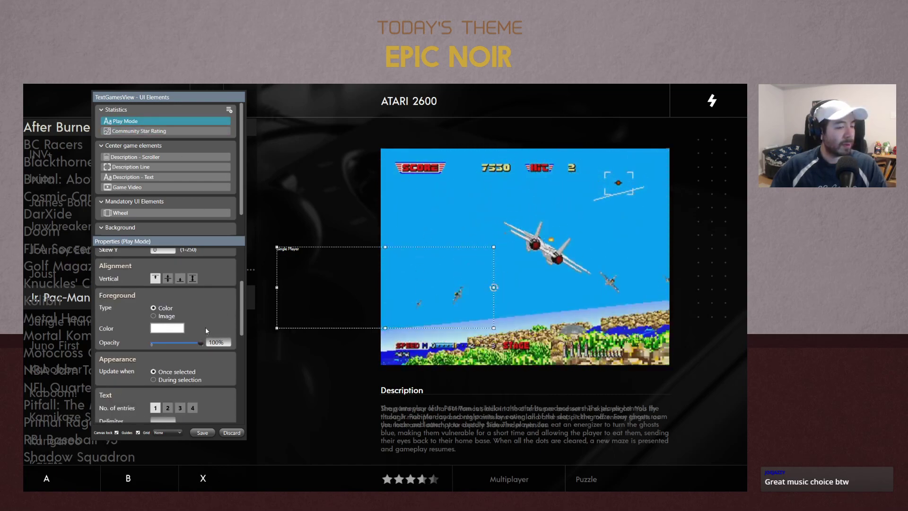
# Switch to Photoshop and examine the pixel colours of the Multiplayer label in the TextGamesView.PNG reference
pyautogui.hotkey('alt', 'Tab')
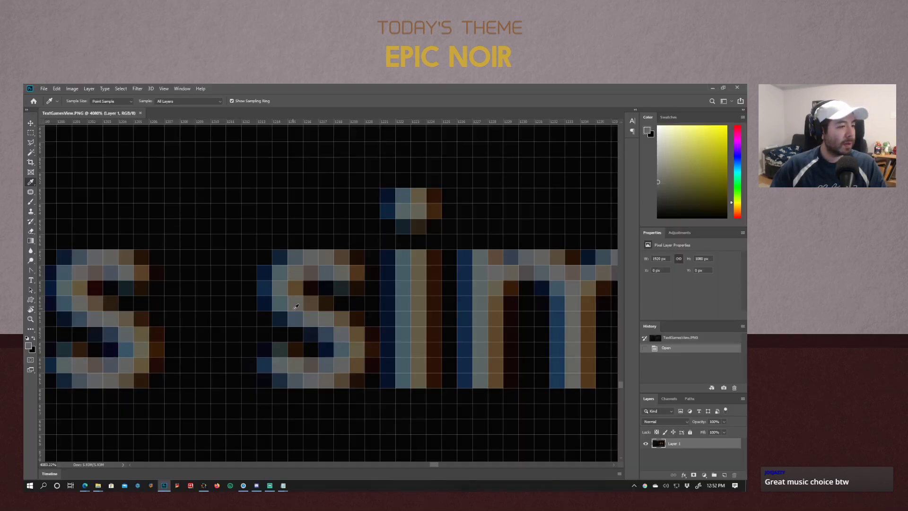
pyautogui.scroll(-10, 316, 316)
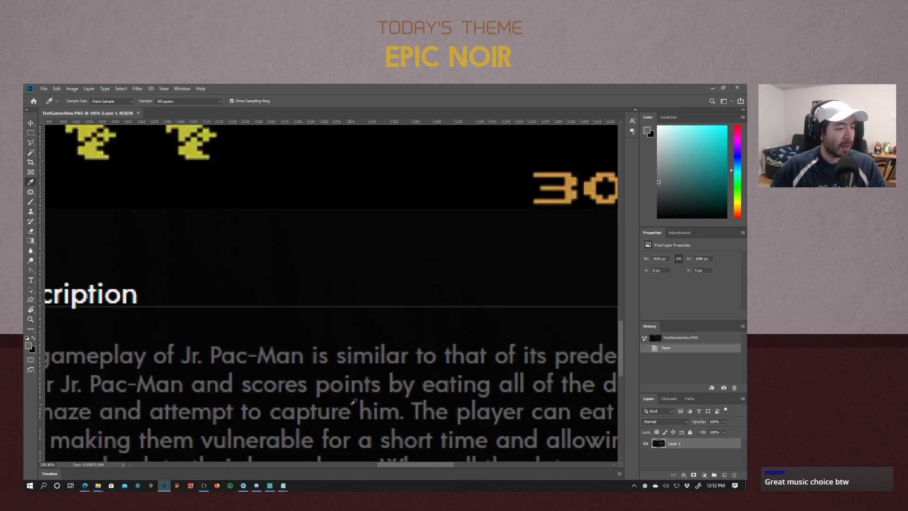
pyautogui.scroll(-3, 351, 404)
pyautogui.moveTo(369, 430); pyautogui.dragTo(354, 305)
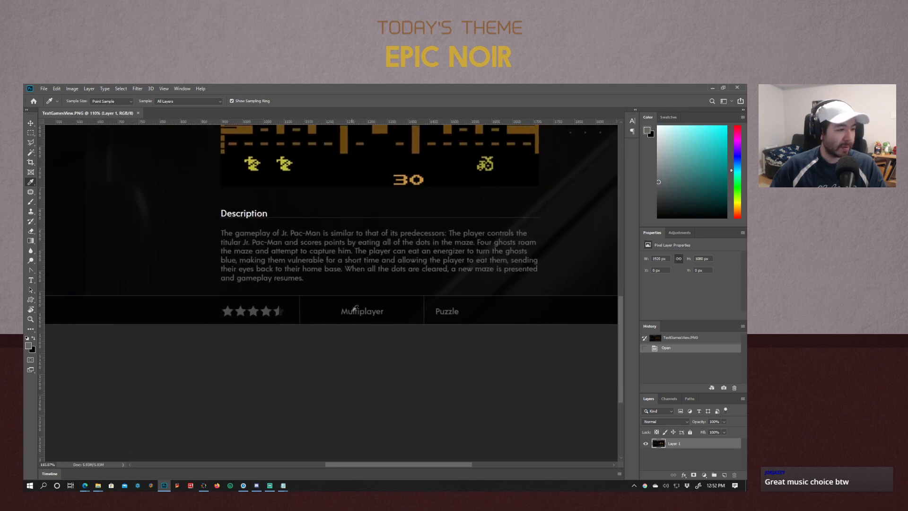
pyautogui.scroll(3, 354, 305)
pyautogui.scroll(10, 356, 302)
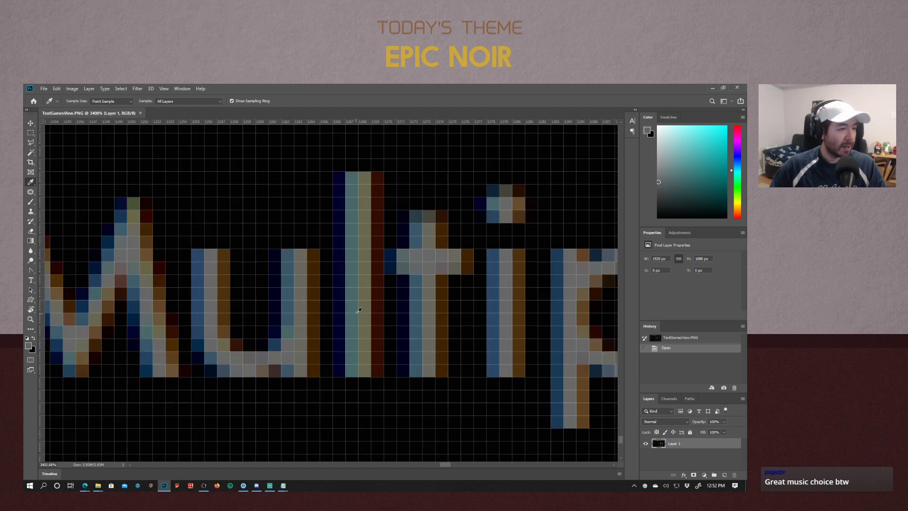
pyautogui.scroll(-10, 304, 348)
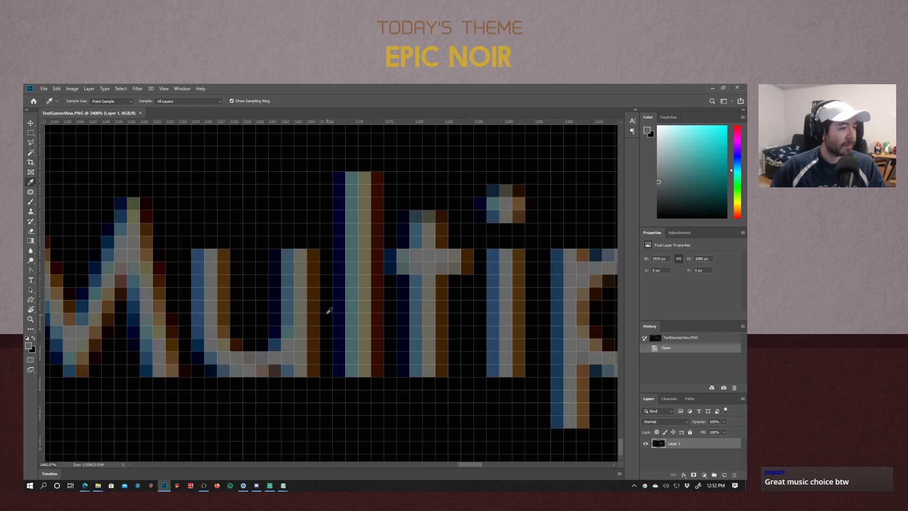
# Return to the theme editor and set the Play Mode text's foreground to the solid colour 646463
pyautogui.hotkey('alt', 'Tab')
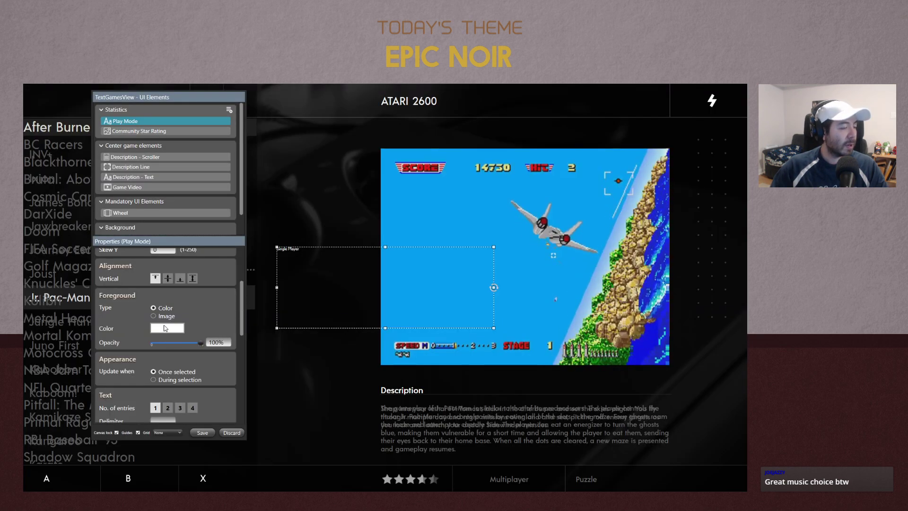
pyautogui.doubleClick(568, 344)
pyautogui.write('646463')
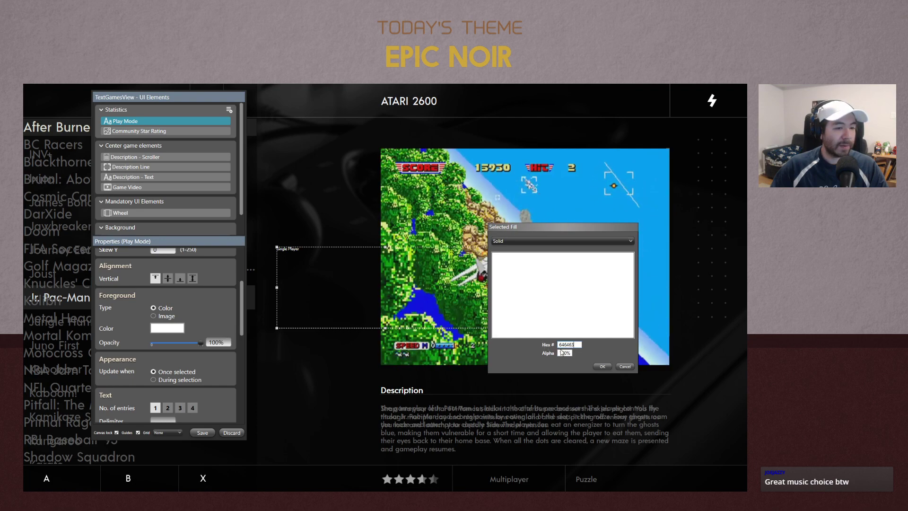
pyautogui.click(567, 354)
pyautogui.click(602, 367)
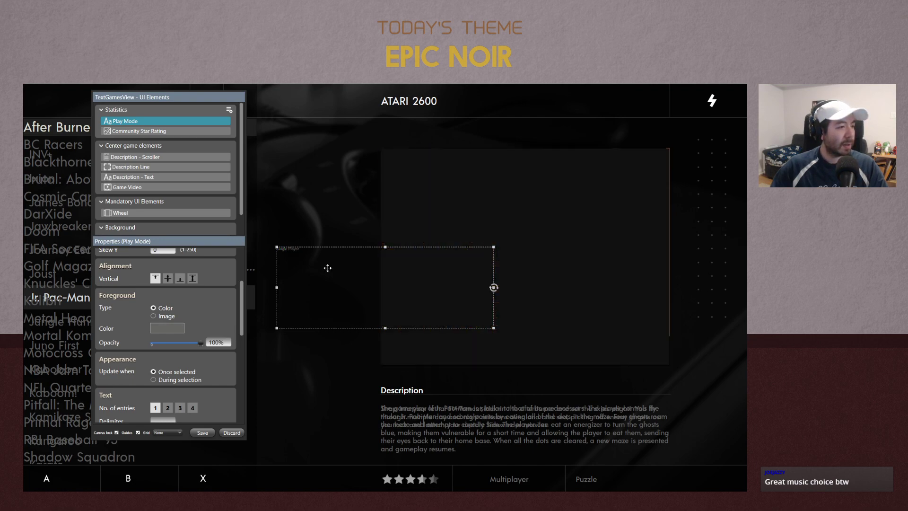
# Reduce the Play Mode box's height from its upper edge and set its fallback value to Unknown
pyautogui.moveTo(386, 248); pyautogui.dragTo(385, 271)
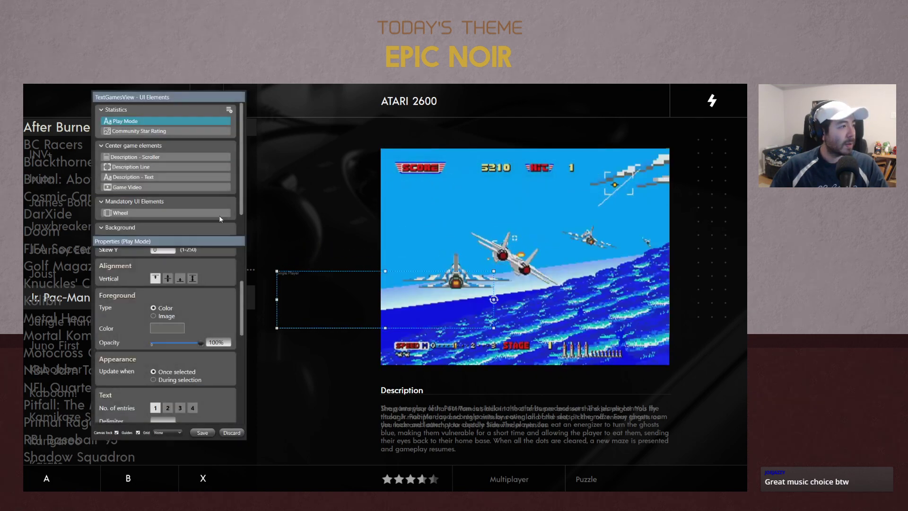
pyautogui.scroll(-3, 228, 289)
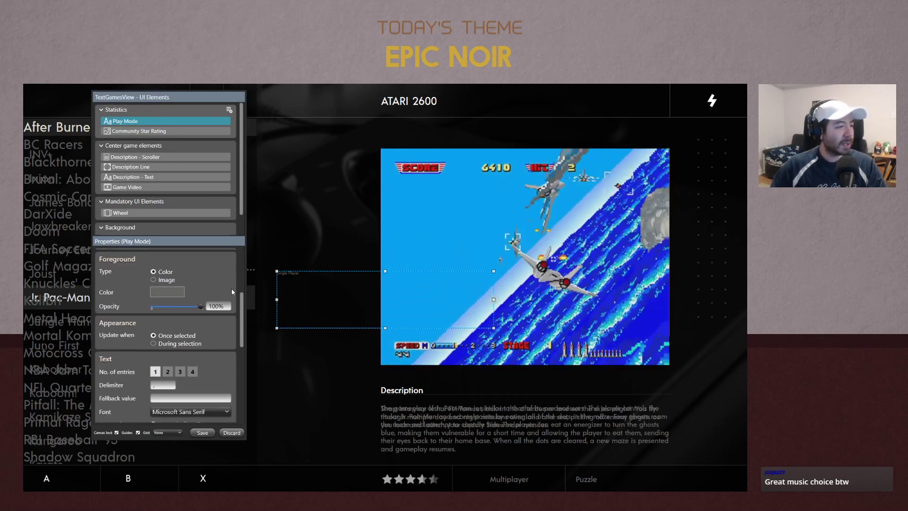
pyautogui.scroll(-1, 232, 292)
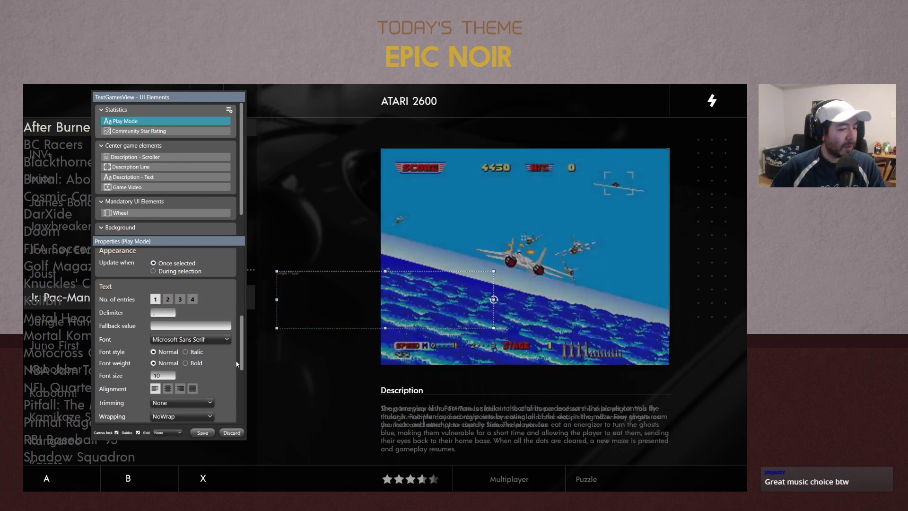
pyautogui.scroll(-1, 245, 332)
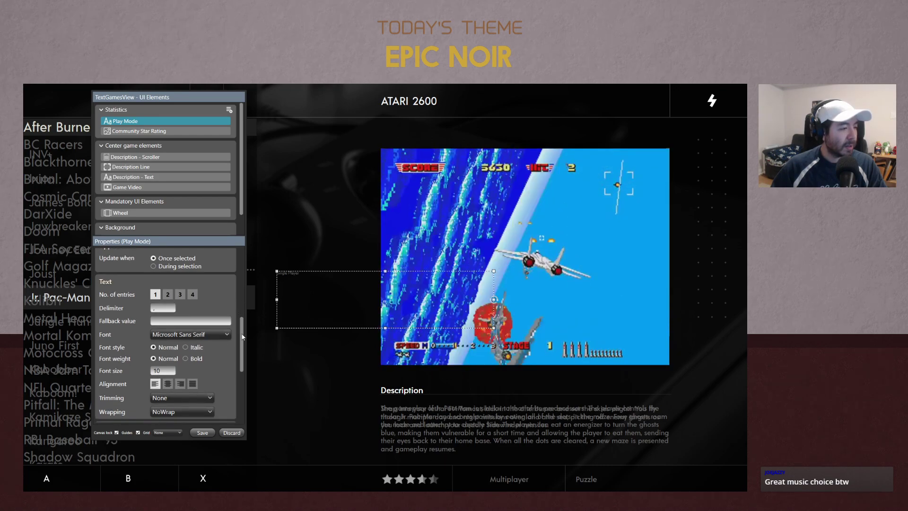
pyautogui.scroll(1, 245, 332)
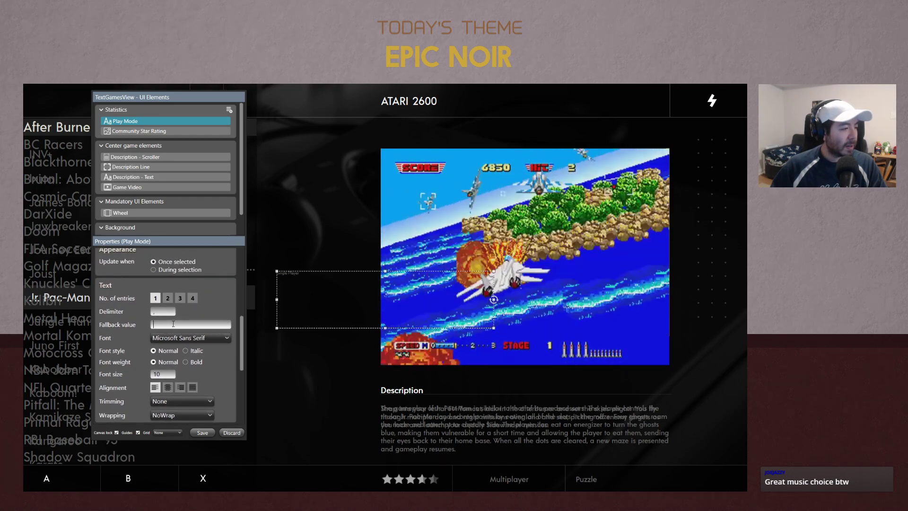
pyautogui.click(173, 322)
pyautogui.write('Unknown')
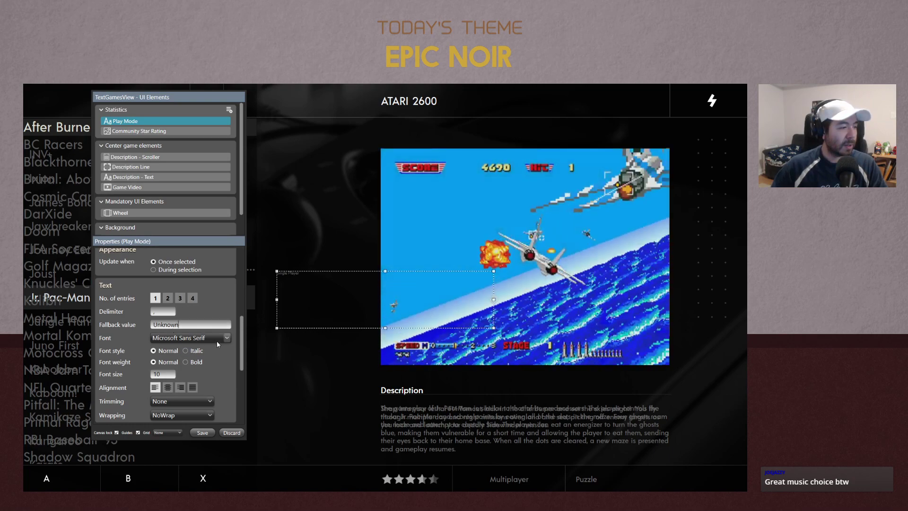
# Set the Play Mode text's font to Acre Medium at size 20
pyautogui.click(217, 337)
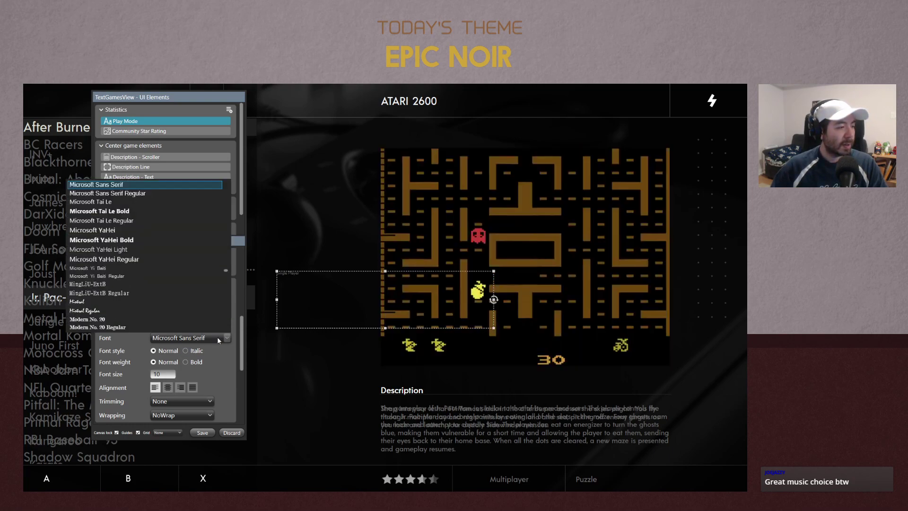
pyautogui.scroll(-1, 112, 228)
pyautogui.scroll(1, 117, 215)
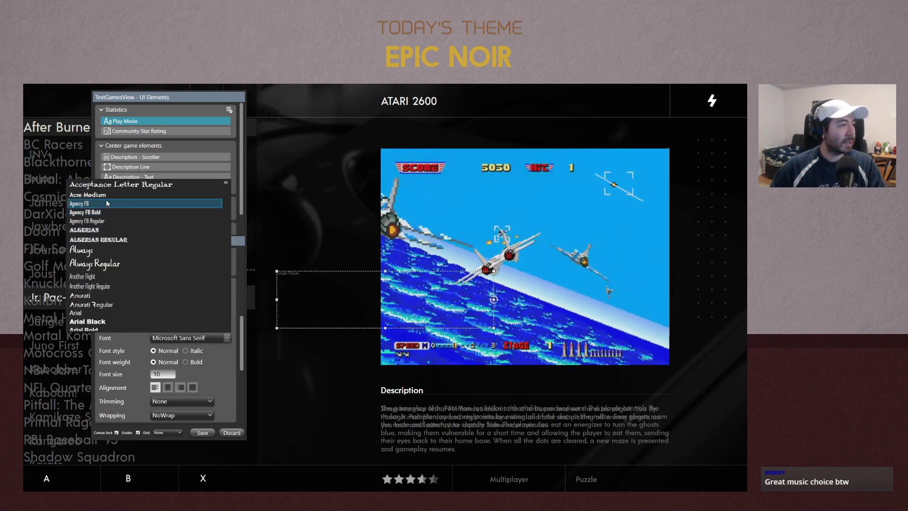
pyautogui.click(98, 195)
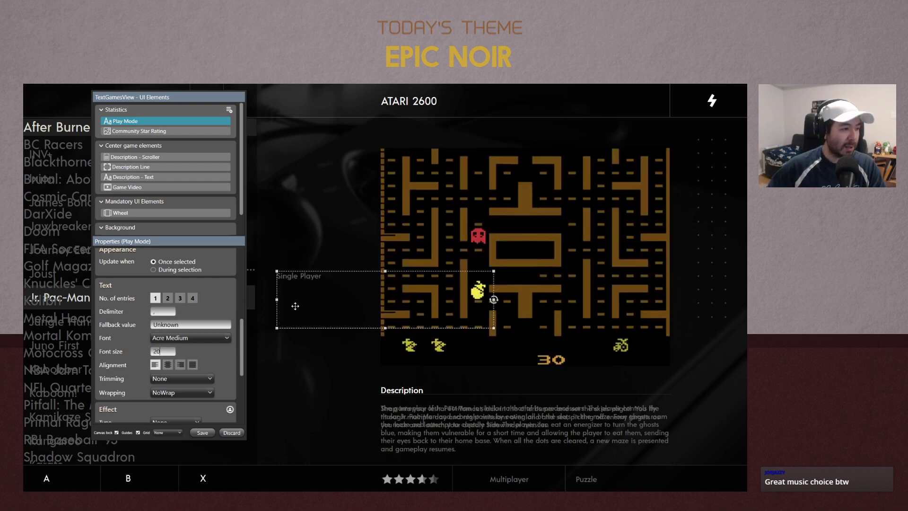
# Shrink the Play Mode box to about 383 by 51 over the reference's Multiplayer label and centre its text horizontally and vertically
pyautogui.moveTo(276, 271); pyautogui.dragTo(436, 454)
pyautogui.scroll(-1, 233, 321)
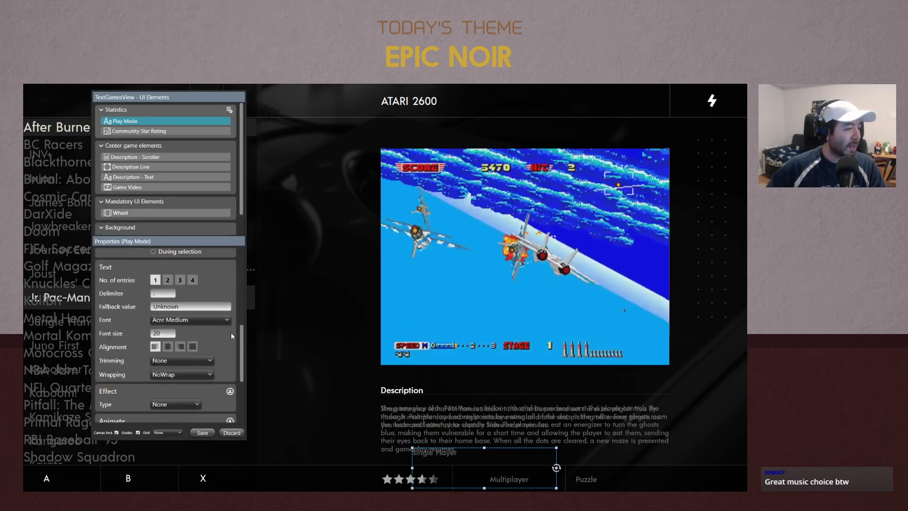
pyautogui.click(167, 347)
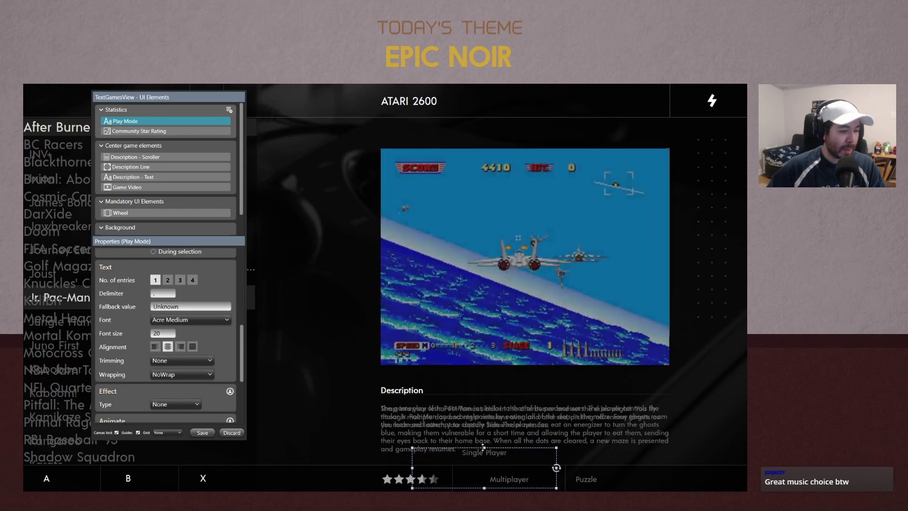
pyautogui.moveTo(483, 447); pyautogui.dragTo(500, 479)
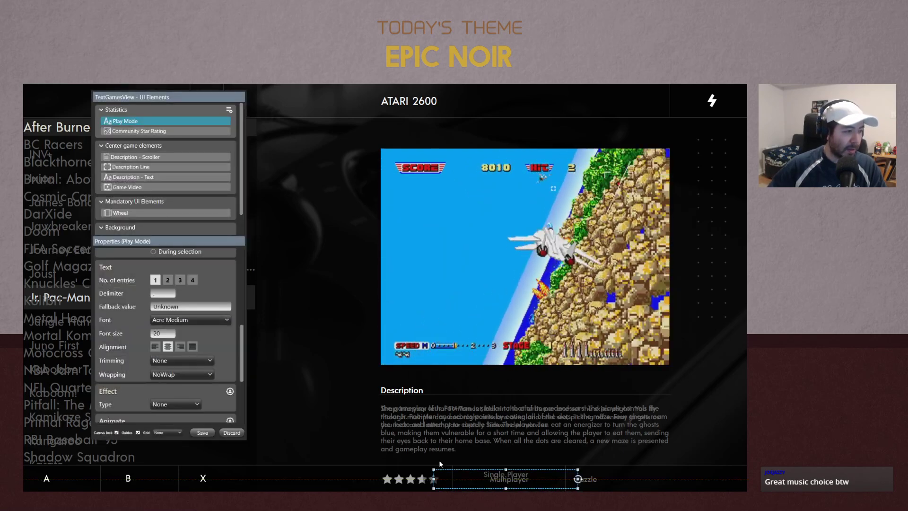
pyautogui.scroll(5, 232, 346)
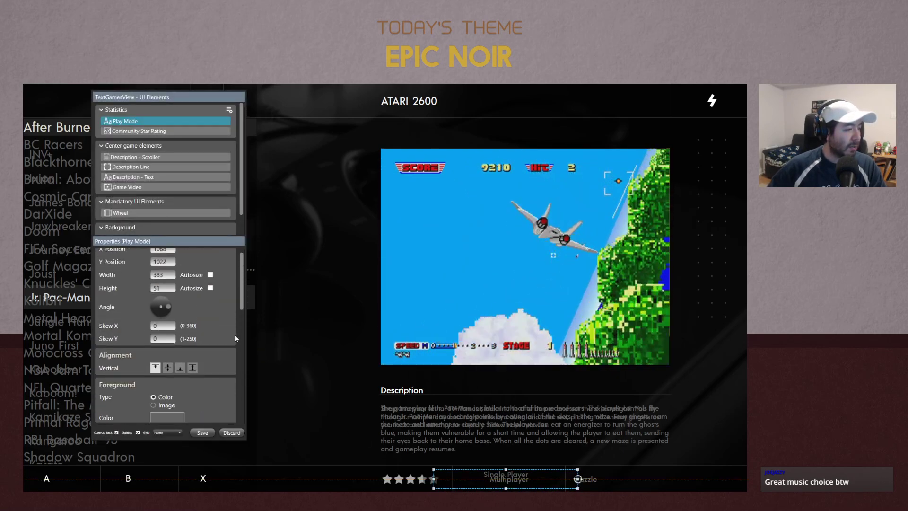
pyautogui.click(172, 369)
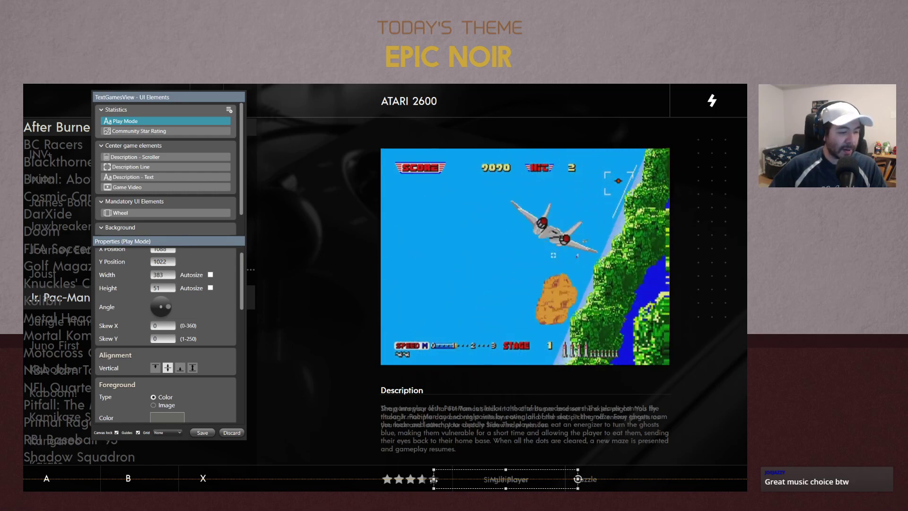
# Narrow the Play Mode box from both sides to about 279 by 51 around the reference's Multiplayer label
pyautogui.moveTo(434, 480); pyautogui.dragTo(457, 478)
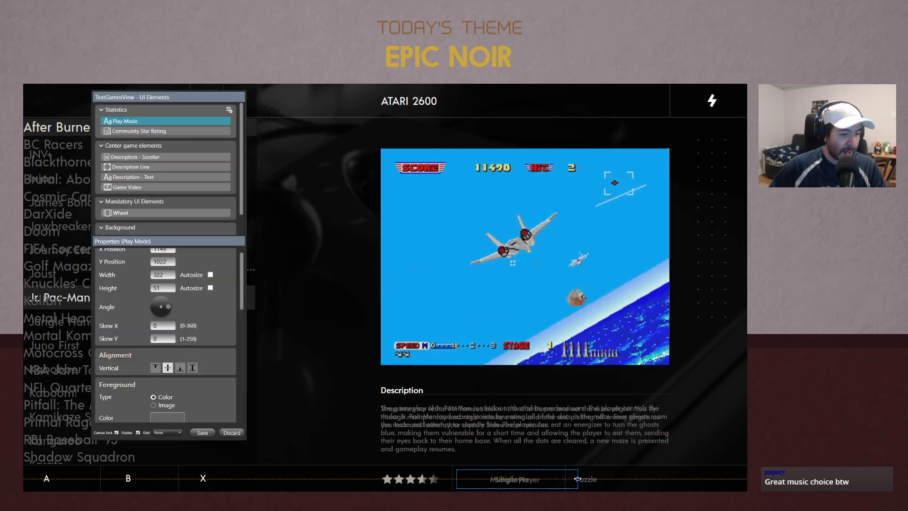
pyautogui.moveTo(578, 479); pyautogui.dragTo(561, 480)
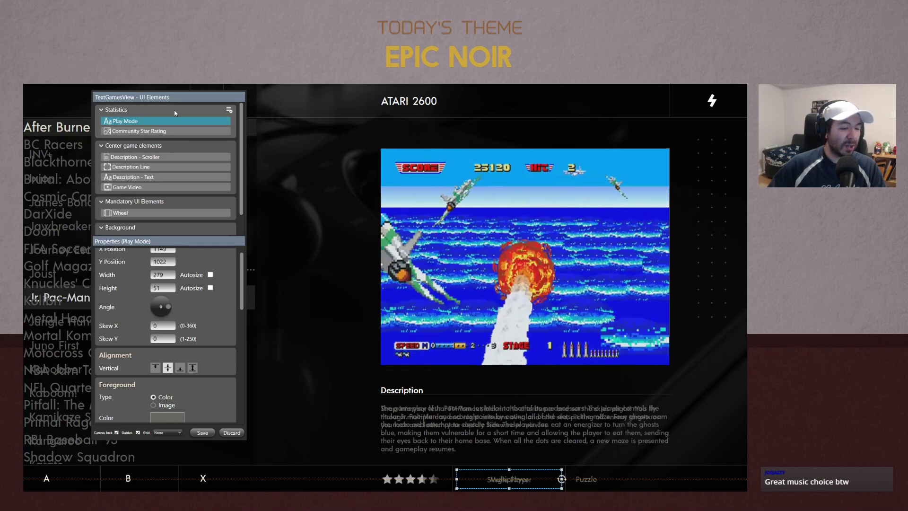
# Add a Genre element to the Statistics group and paste the Play Mode text's foreground onto it
pyautogui.click(229, 110)
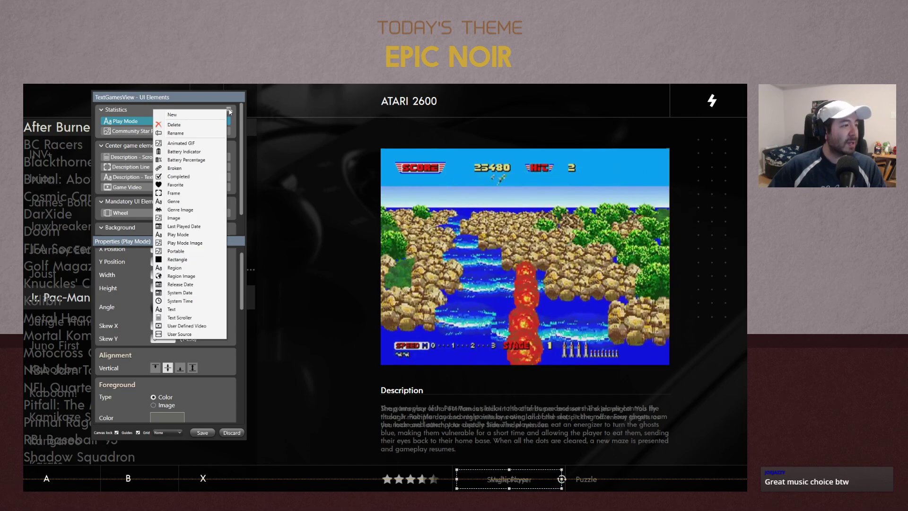
pyautogui.click(173, 201)
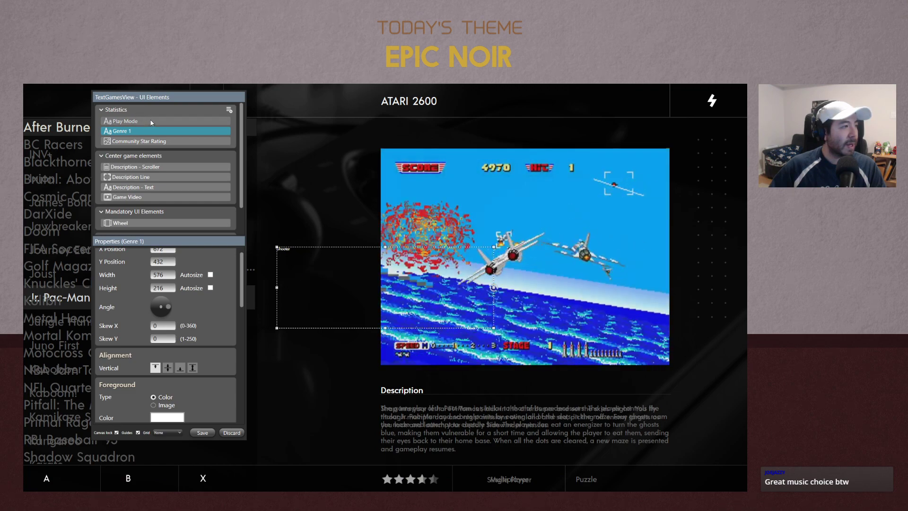
pyautogui.click(150, 121)
pyautogui.rightClick(151, 122)
pyautogui.click(112, 145)
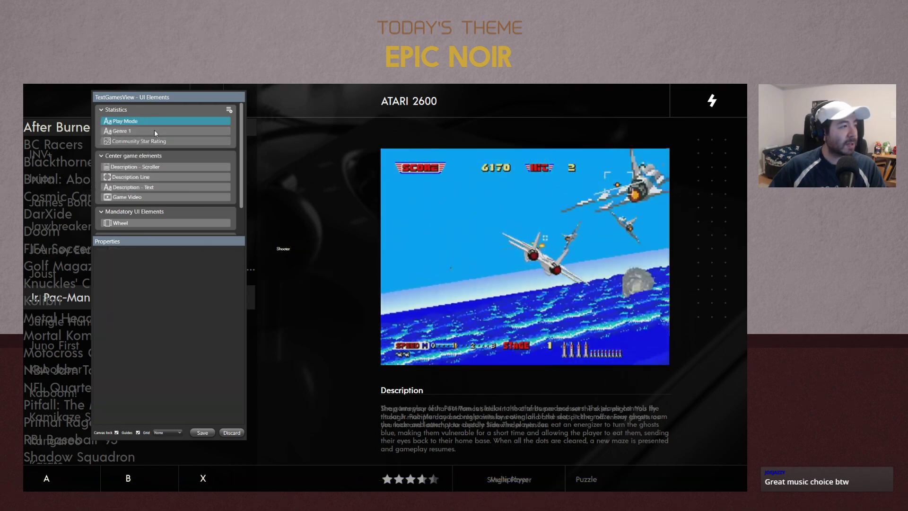
pyautogui.click(154, 131)
pyautogui.rightClick(154, 131)
pyautogui.moveTo(140, 174)
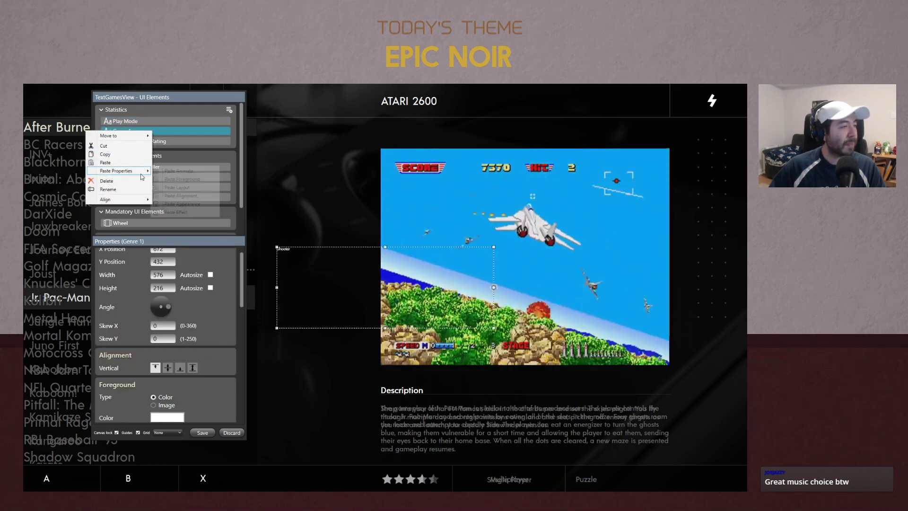
# Paste the Play Mode text's layout and alignment properties onto the Genre element
pyautogui.rightClick(151, 131)
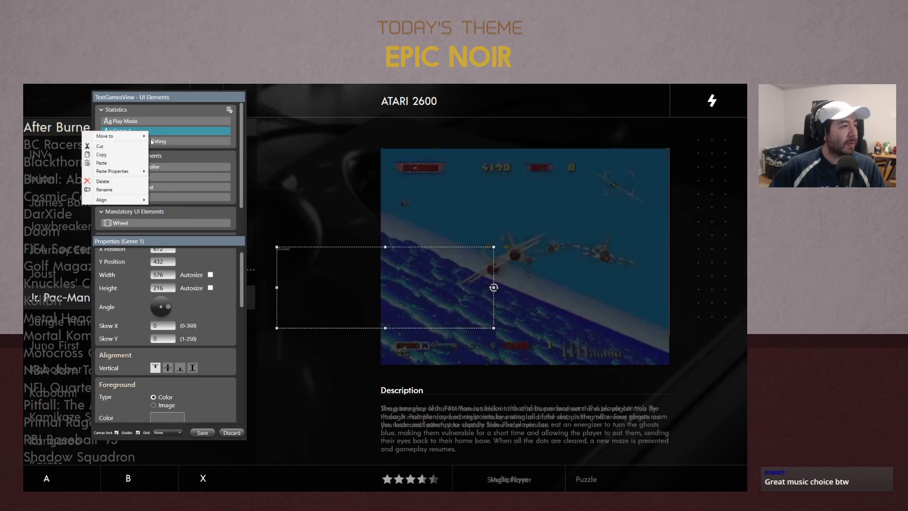
pyautogui.moveTo(130, 171)
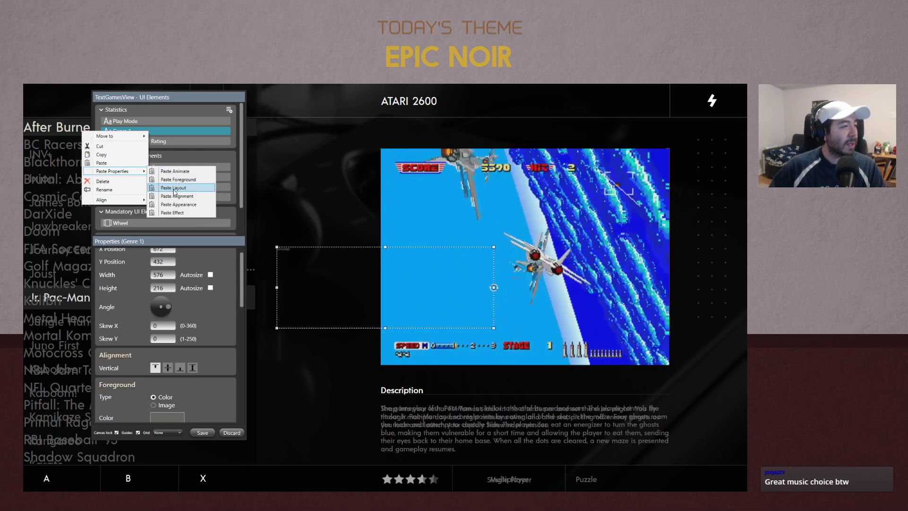
pyautogui.click(173, 189)
pyautogui.rightClick(161, 132)
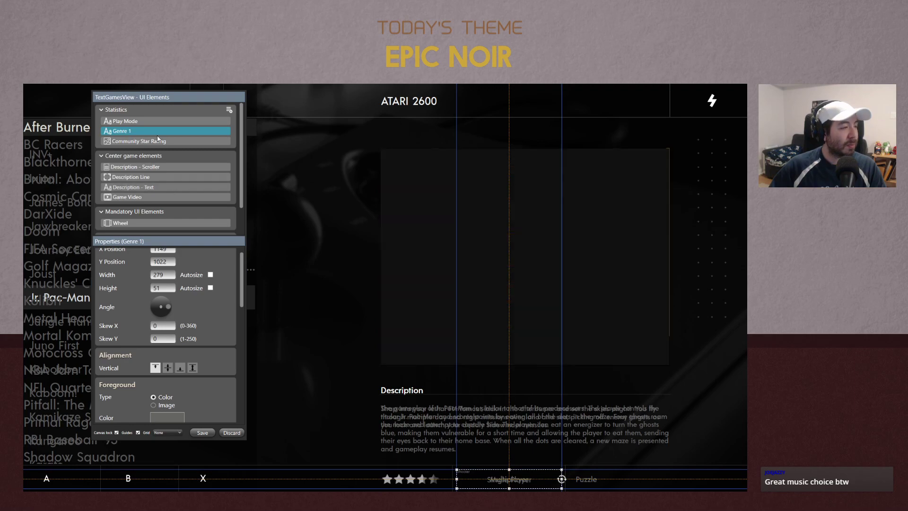
pyautogui.moveTo(145, 174)
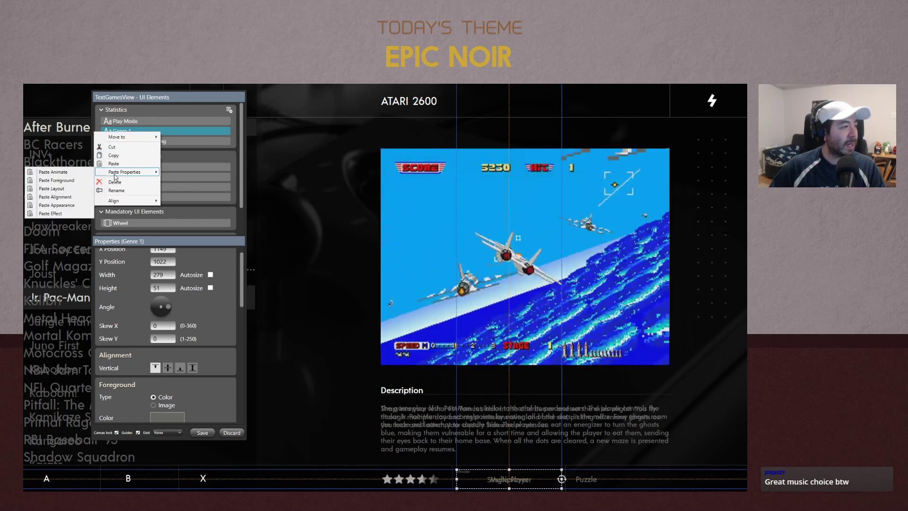
pyautogui.click(64, 198)
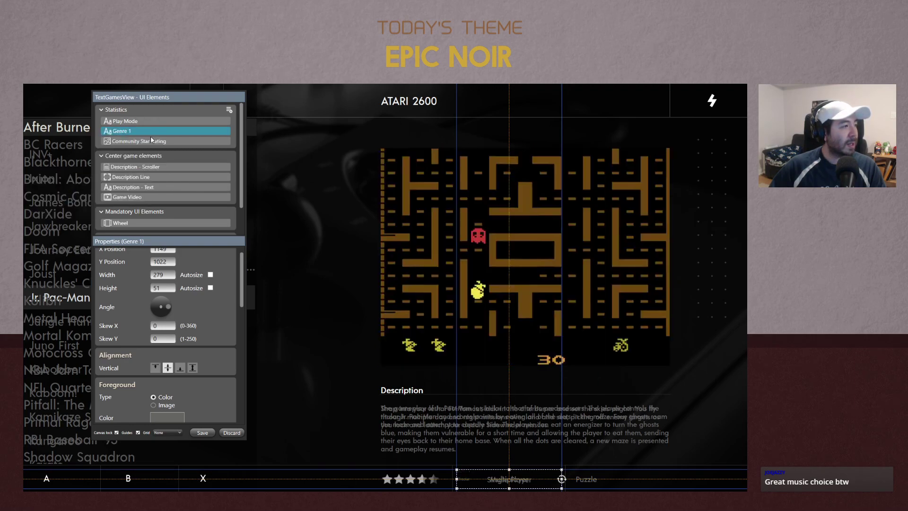
pyautogui.rightClick(147, 132)
pyautogui.moveTo(81, 172)
pyautogui.click(176, 179)
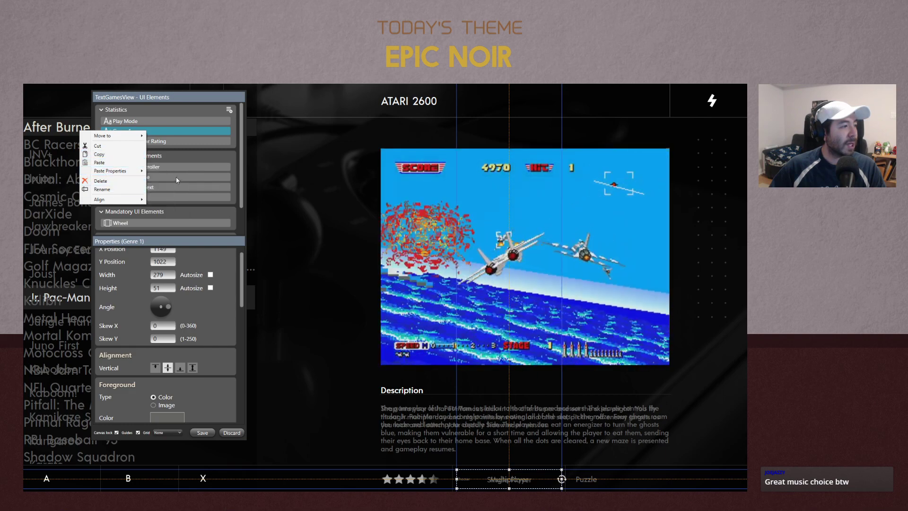
pyautogui.moveTo(134, 174)
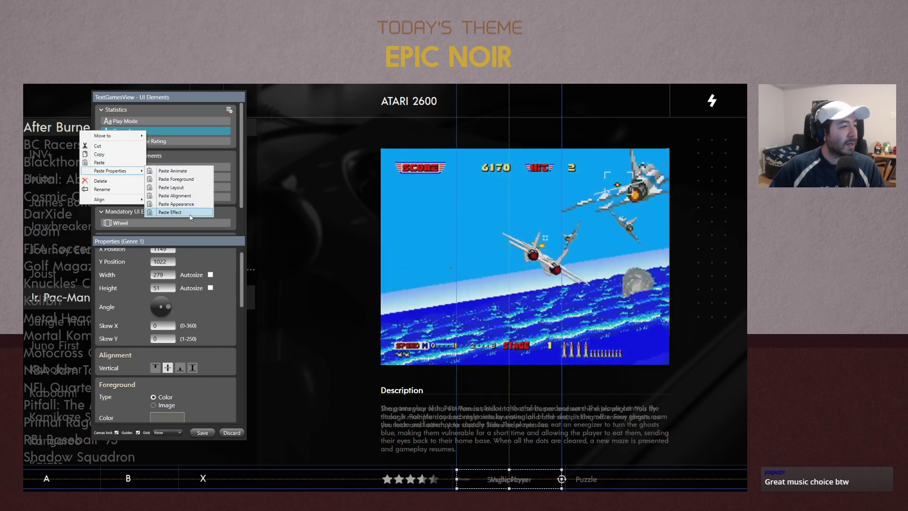
pyautogui.click(241, 215)
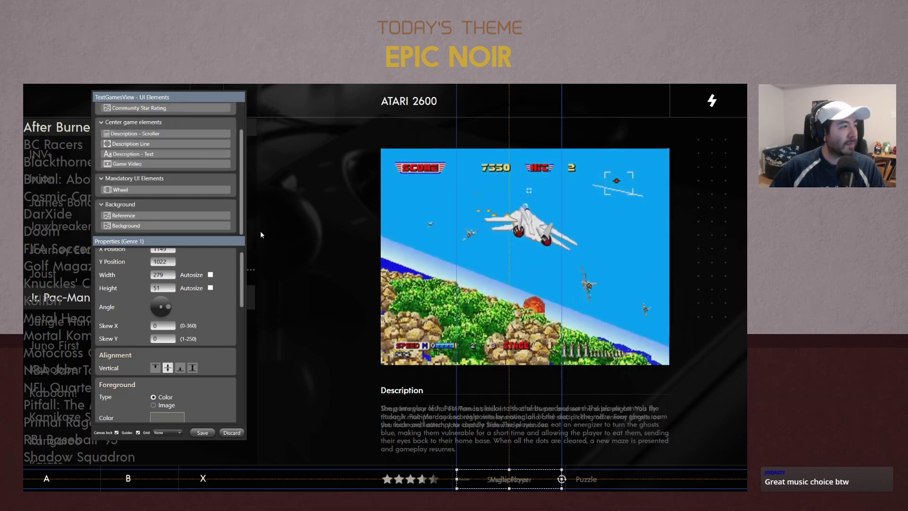
pyautogui.scroll(2, 207, 120)
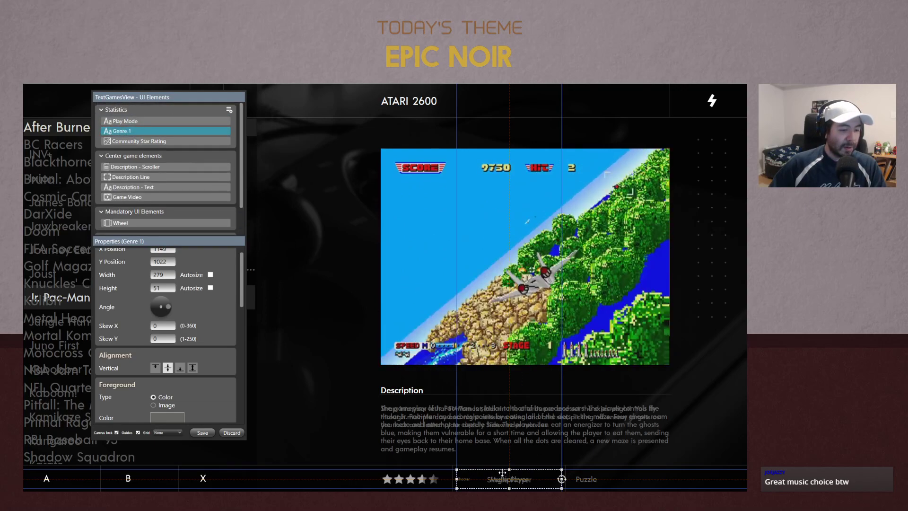
# Move the Genre box right to the start of the reference's Puzzle label and widen it to about 437
pyautogui.hotkey('shift', 'Right')
pyautogui.hotkey('shift', 'Right')
pyautogui.hotkey('shift', 'Right')
pyautogui.hotkey('shift', 'Right')
pyautogui.hotkey('shift', 'Right')
pyautogui.hotkey('shift', 'Right')
pyautogui.hotkey('shift', 'Right')
pyautogui.hotkey('shift', 'Right')
pyautogui.hotkey('shift', 'Right')
pyautogui.hotkey('shift', 'Right')
pyautogui.hotkey('shift', 'Right')
pyautogui.hotkey('shift', 'Right')
pyautogui.hotkey('shift', 'Right')
pyautogui.hotkey('shift', 'Right')
pyautogui.hotkey('shift', 'Right')
pyautogui.hotkey('shift', 'Right')
pyautogui.hotkey('shift', 'Right')
pyautogui.hotkey('shift', 'Right')
pyautogui.hotkey('shift', 'Right')
pyautogui.hotkey('shift', 'Right')
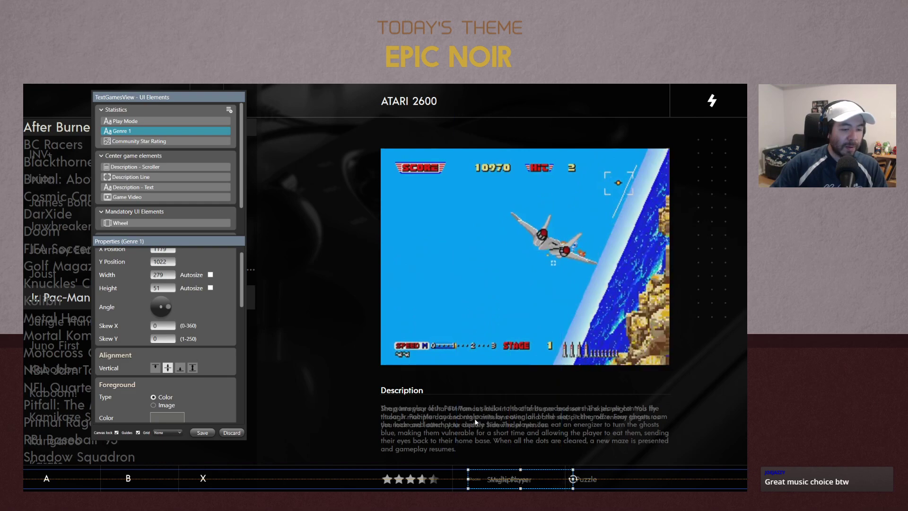
pyautogui.hotkey('shift', 'Right')
pyautogui.hotkey('shift', 'Right')
pyautogui.hotkey('shift', 'Right')
pyautogui.hotkey('shift', 'Right')
pyautogui.hotkey('shift', 'Right')
pyautogui.hotkey('shift', 'Right')
pyautogui.hotkey('shift', 'Right')
pyautogui.hotkey('shift', 'Right')
pyautogui.hotkey('shift', 'Right')
pyautogui.hotkey('shift', 'Right')
pyautogui.hotkey('shift', 'Right')
pyautogui.hotkey('shift', 'Right')
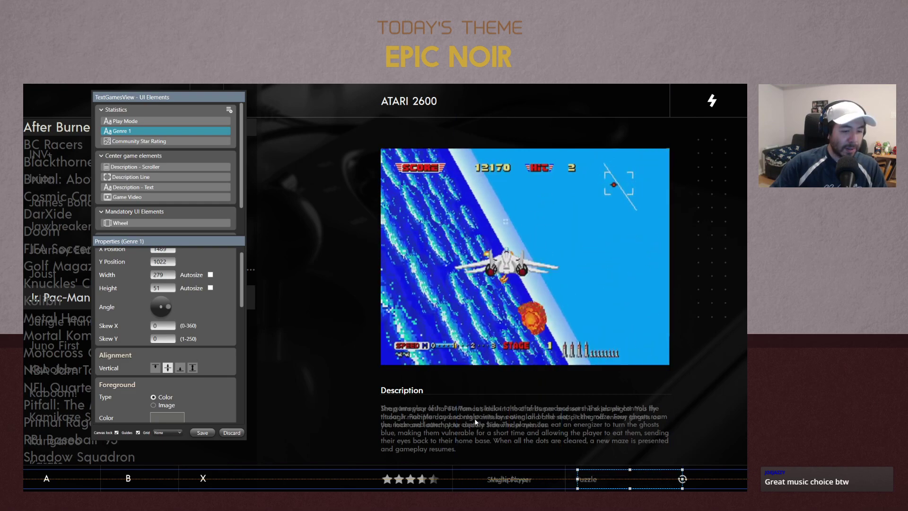
pyautogui.press('Left')
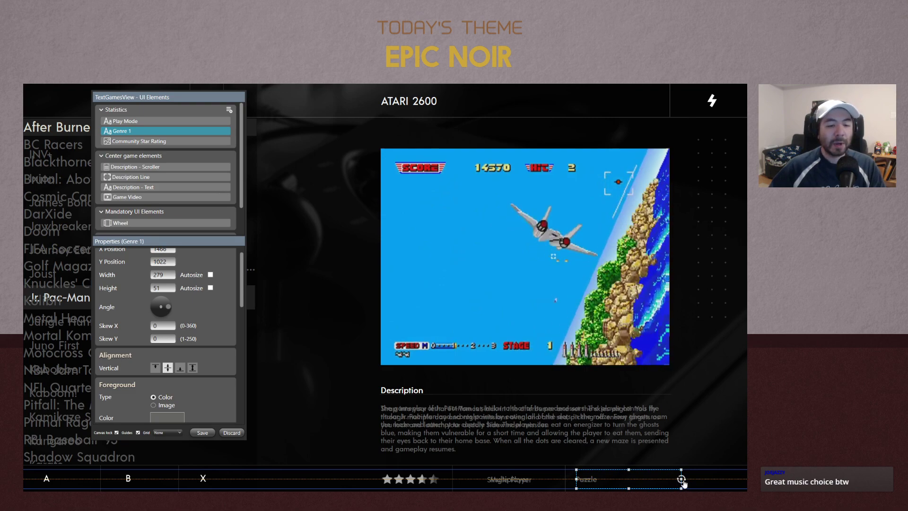
pyautogui.moveTo(681, 479); pyautogui.dragTo(739, 483)
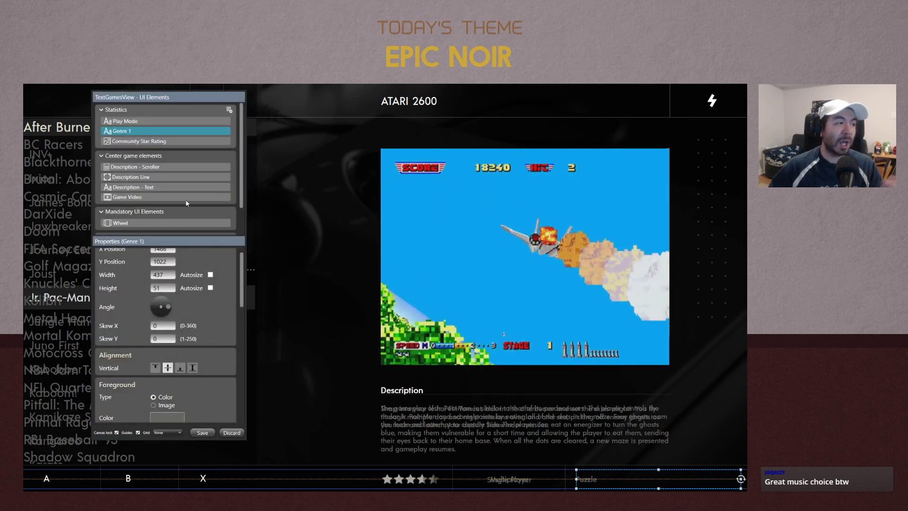
# Set the Genre text's font to Acre Medium at size 20
pyautogui.scroll(-6, 229, 326)
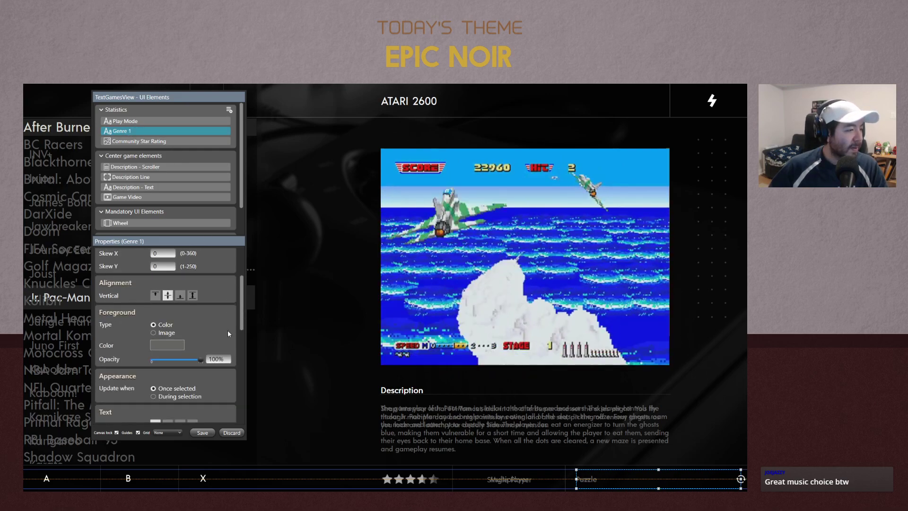
pyautogui.scroll(-3, 235, 332)
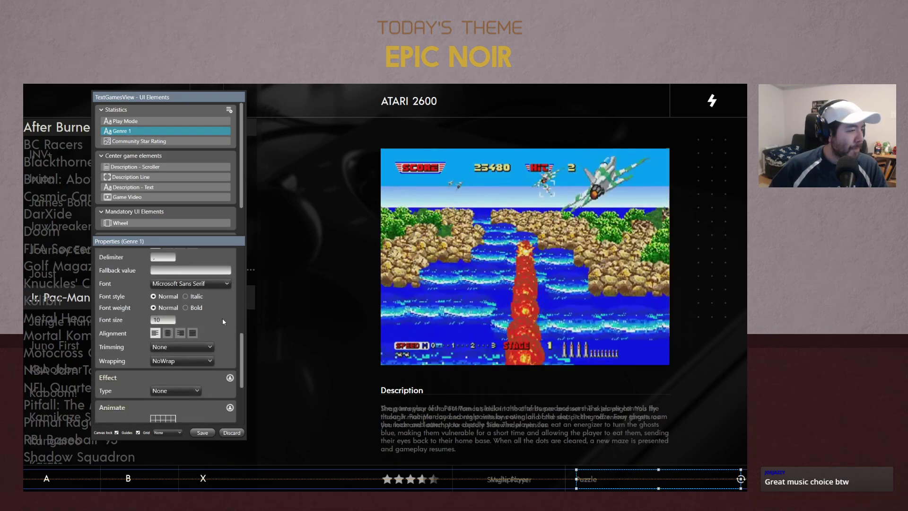
pyautogui.click(199, 284)
pyautogui.scroll(15, 99, 316)
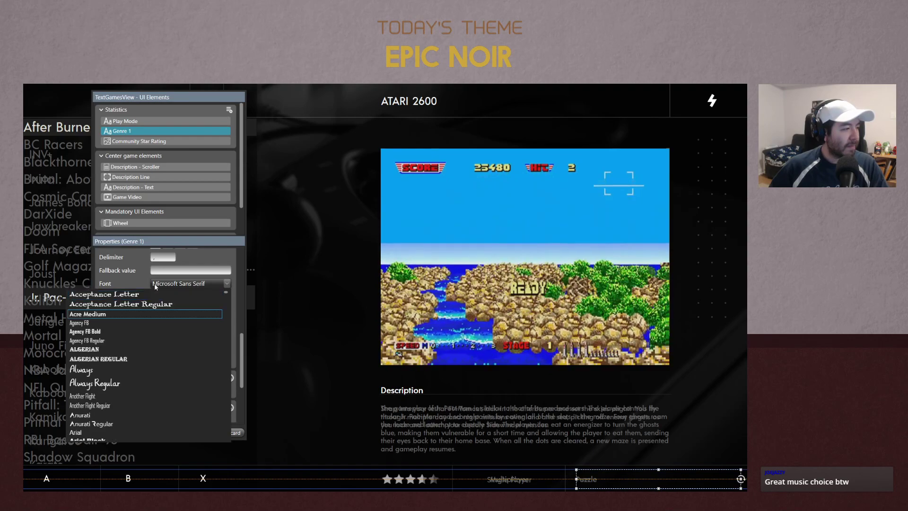
pyautogui.click(97, 316)
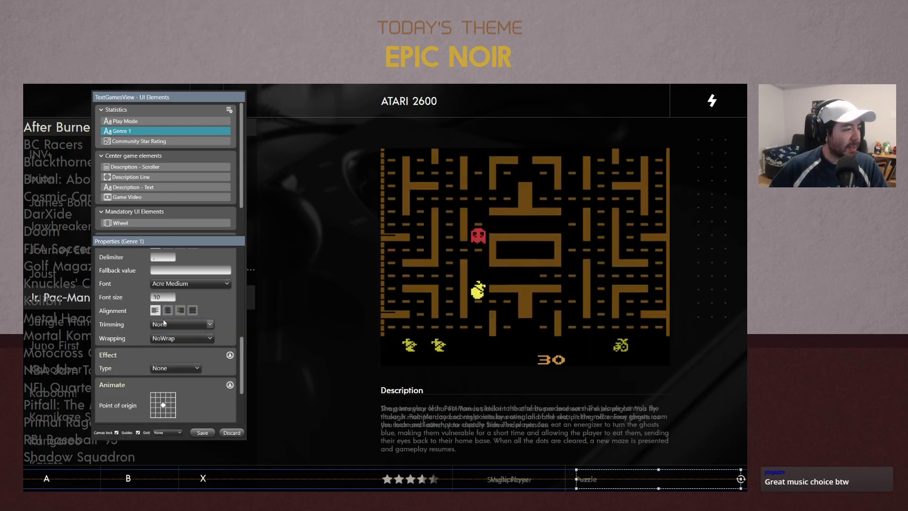
pyautogui.write('20')
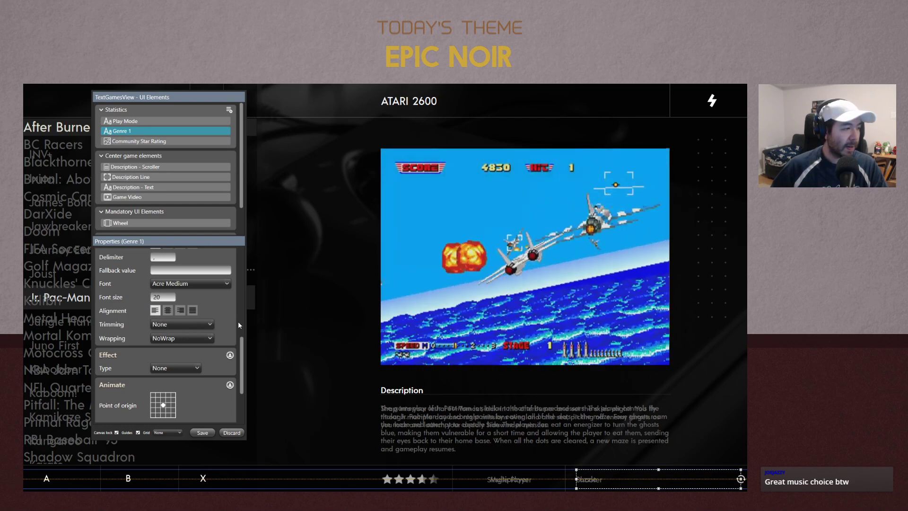
# Review the Genre element's alignment, foreground, text, effect and animation properties, and deselect it
pyautogui.scroll(5, 230, 326)
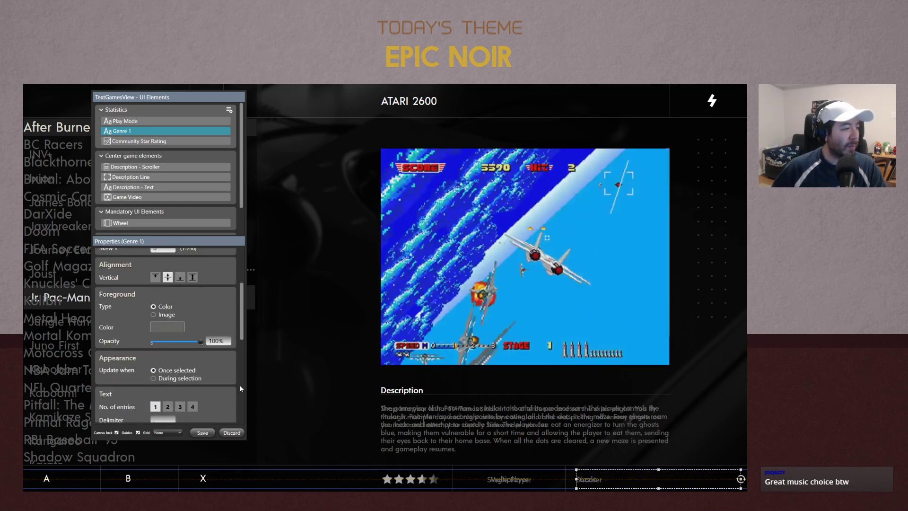
pyautogui.scroll(3, 239, 379)
pyautogui.scroll(-4, 234, 370)
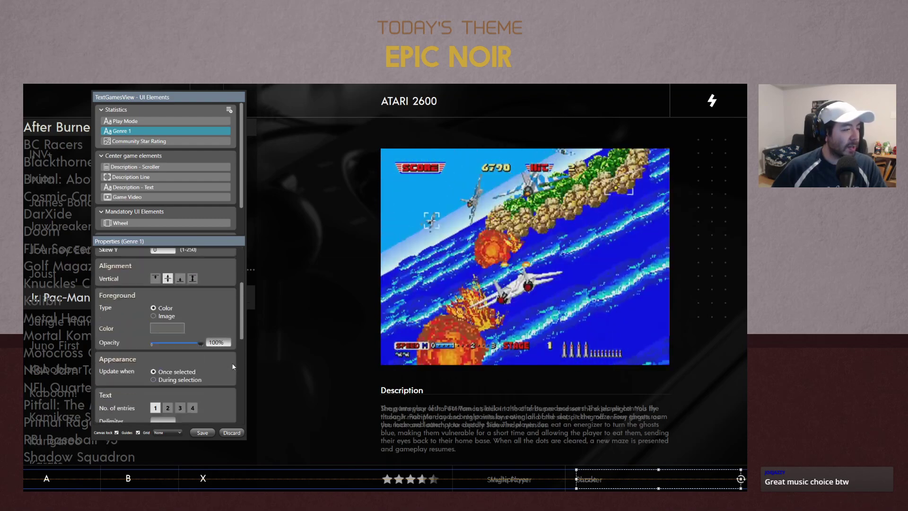
pyautogui.scroll(-5, 231, 363)
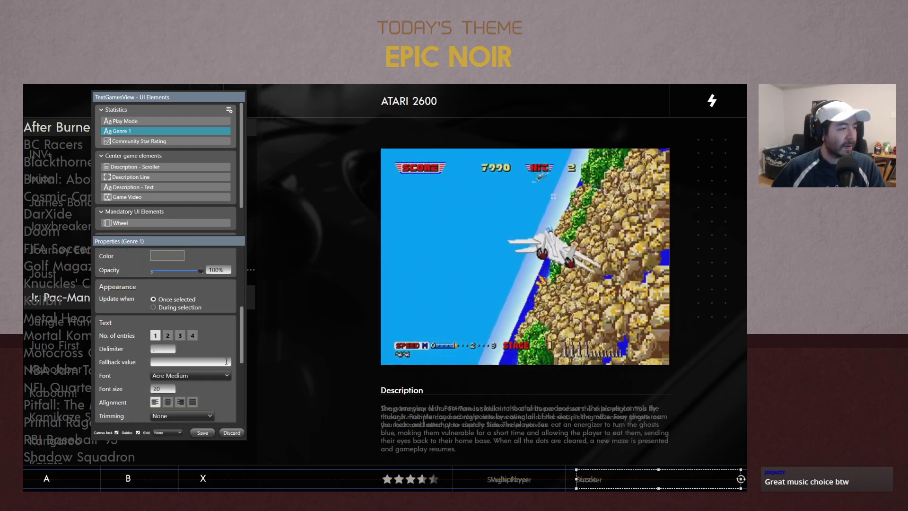
pyautogui.scroll(-3, 232, 358)
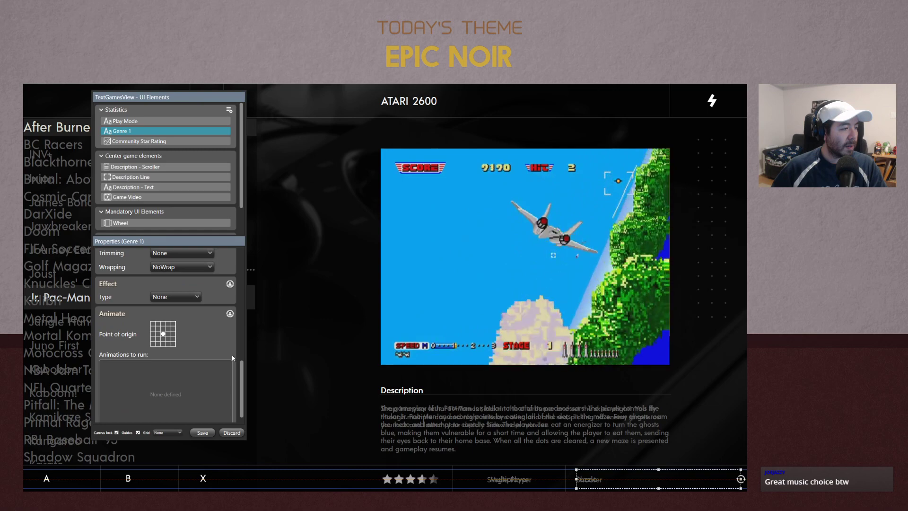
pyautogui.scroll(-1, 234, 357)
pyautogui.scroll(4, 235, 356)
pyautogui.click(288, 390)
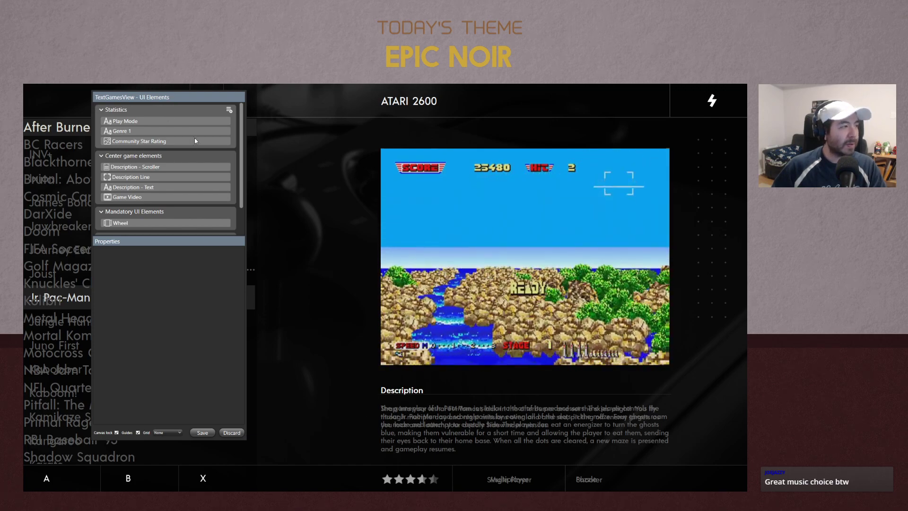
# Add a Release Date element to the Statistics group and set its date format to yyyy
pyautogui.click(229, 109)
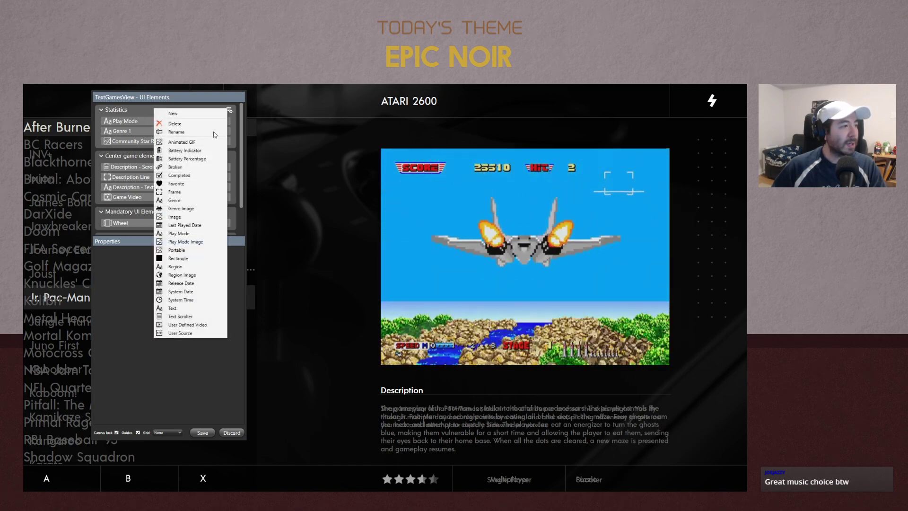
pyautogui.click(184, 284)
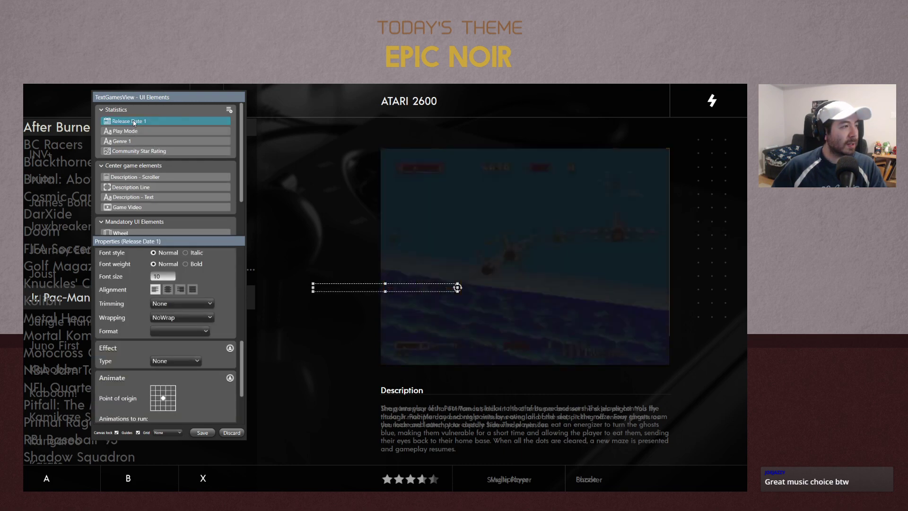
pyautogui.scroll(-1, 214, 327)
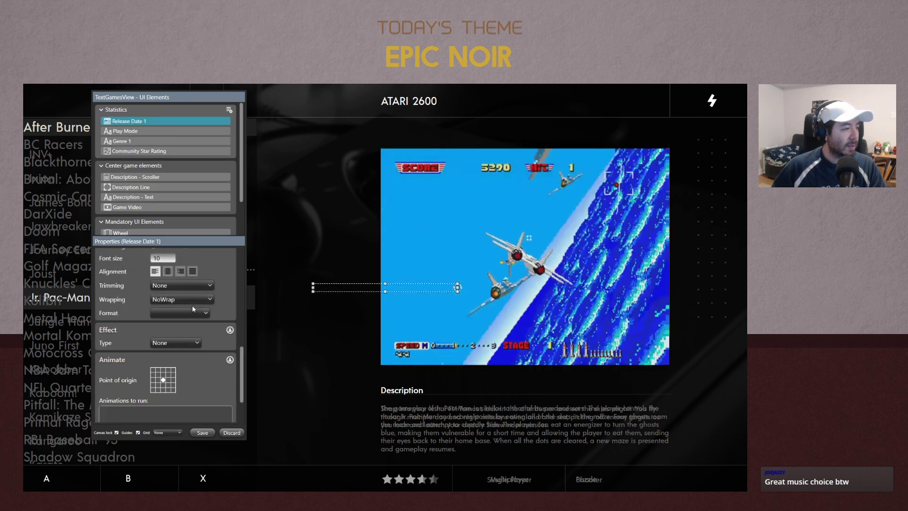
pyautogui.click(181, 311)
pyautogui.click(180, 311)
pyautogui.click(180, 312)
pyautogui.scroll(-1, 177, 331)
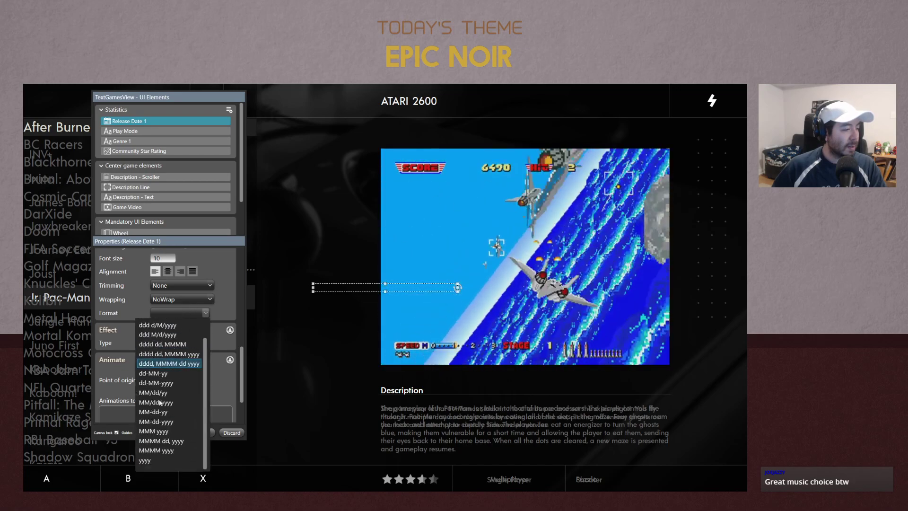
pyautogui.click(149, 461)
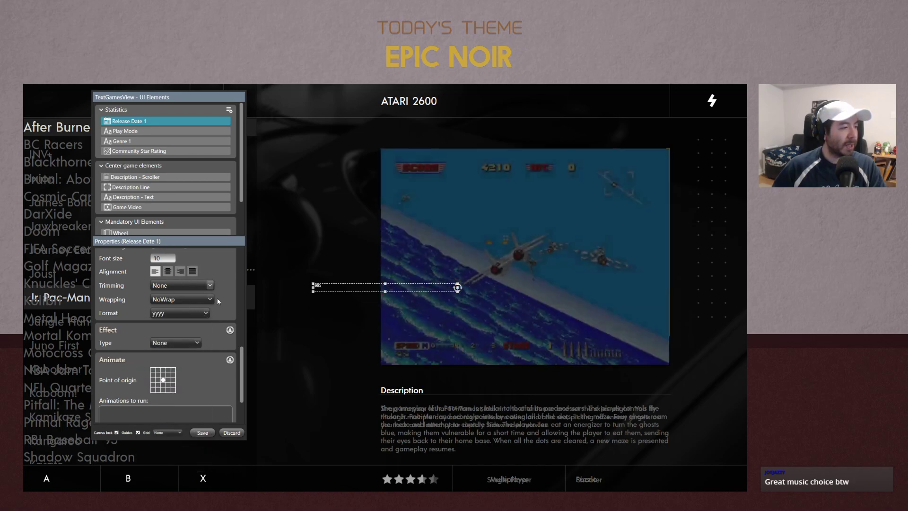
pyautogui.scroll(3, 225, 303)
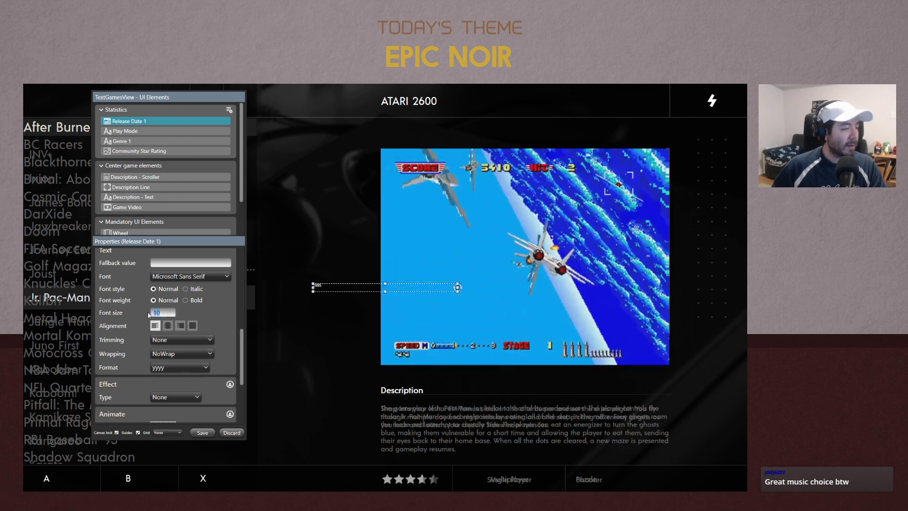
# Copy the Description text element and move Release Date 1 into the Center game elements group, between Description Line and Description - Text
pyautogui.click(399, 392)
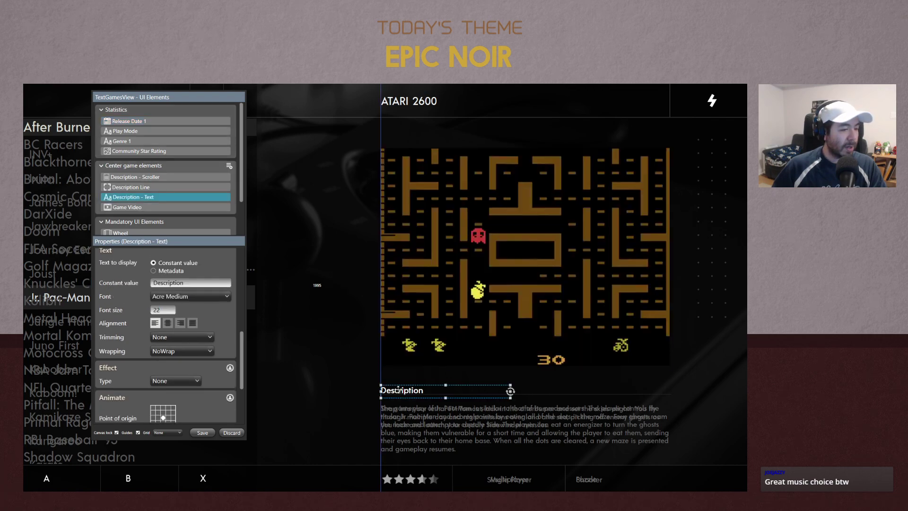
pyautogui.rightClick(399, 391)
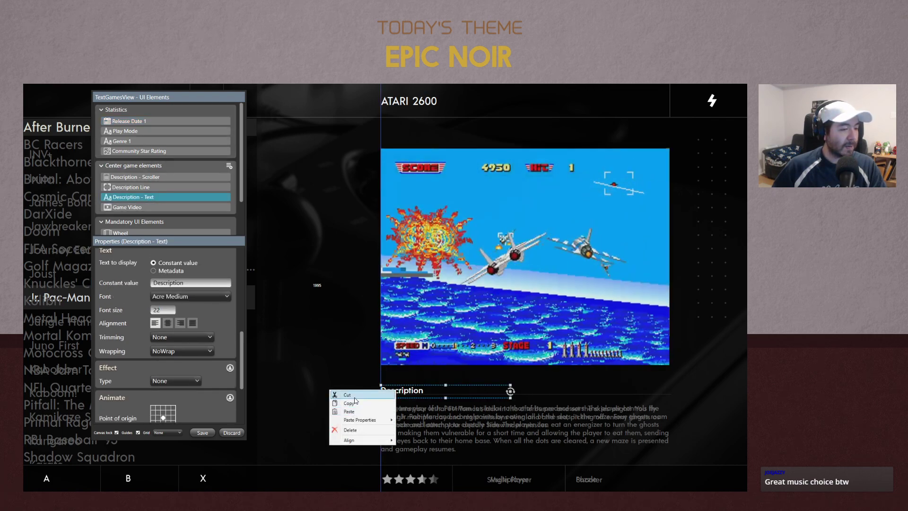
pyautogui.click(350, 404)
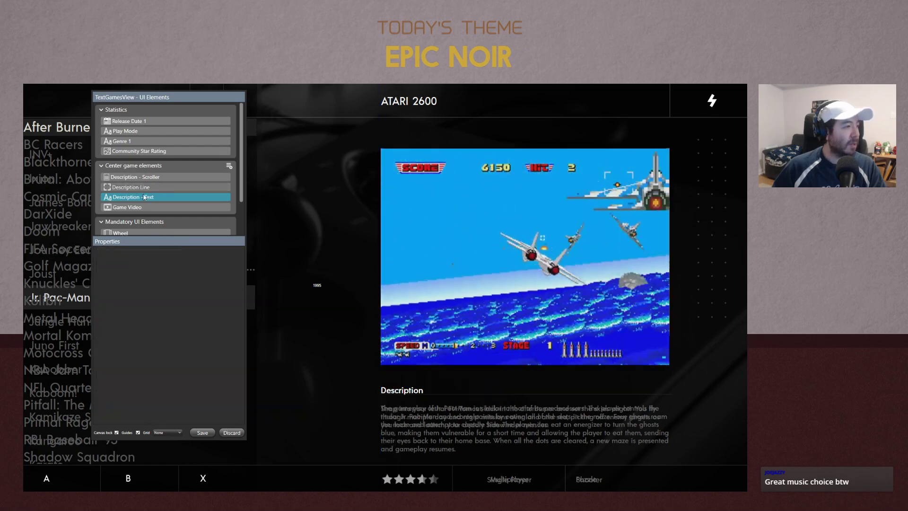
pyautogui.rightClick(164, 122)
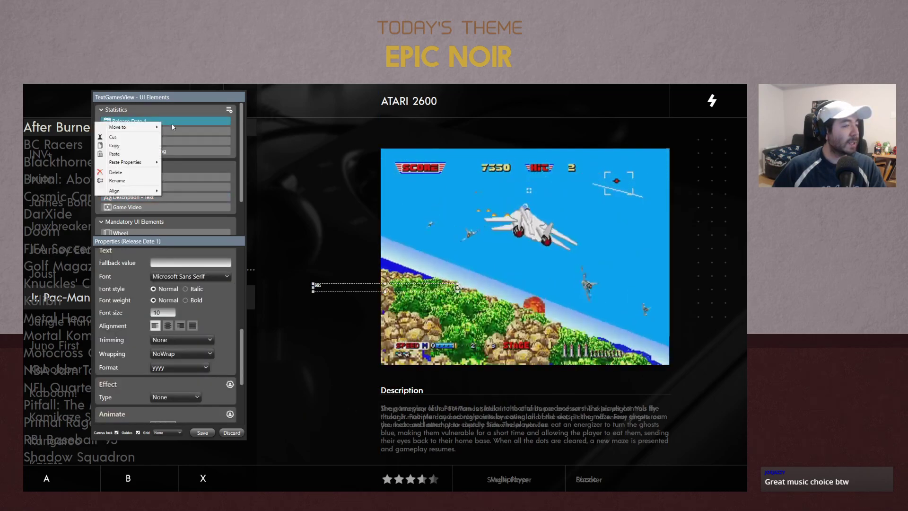
pyautogui.click(169, 121)
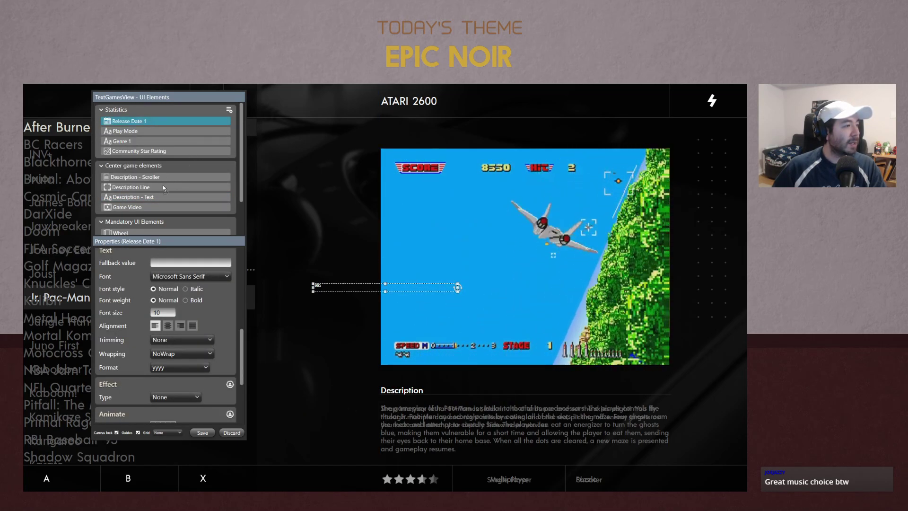
pyautogui.moveTo(171, 195); pyautogui.dragTo(154, 211)
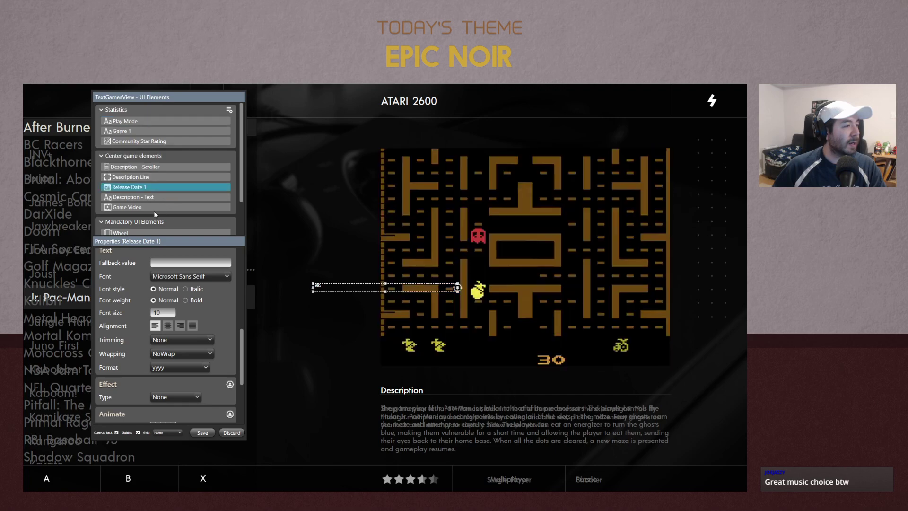
# Paste the Description text's layout and foreground properties onto the Release Date element
pyautogui.rightClick(163, 188)
pyautogui.moveTo(128, 229)
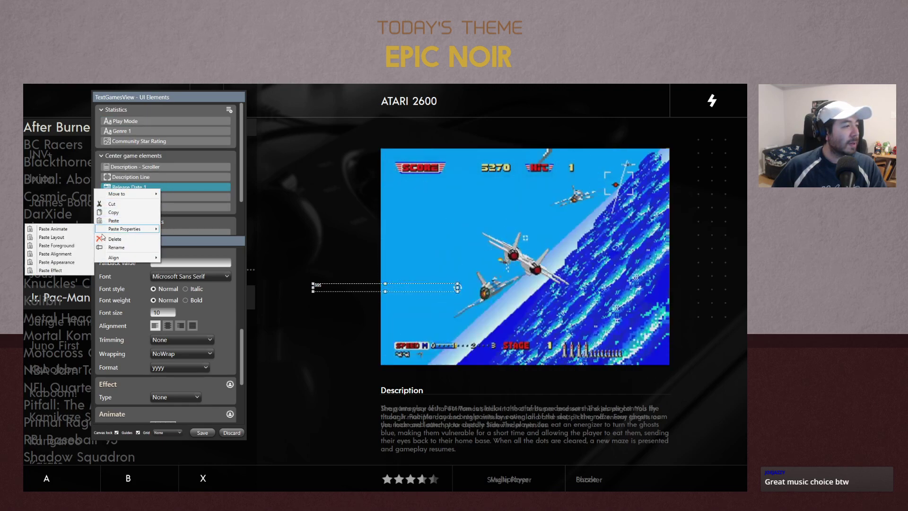
pyautogui.click(52, 237)
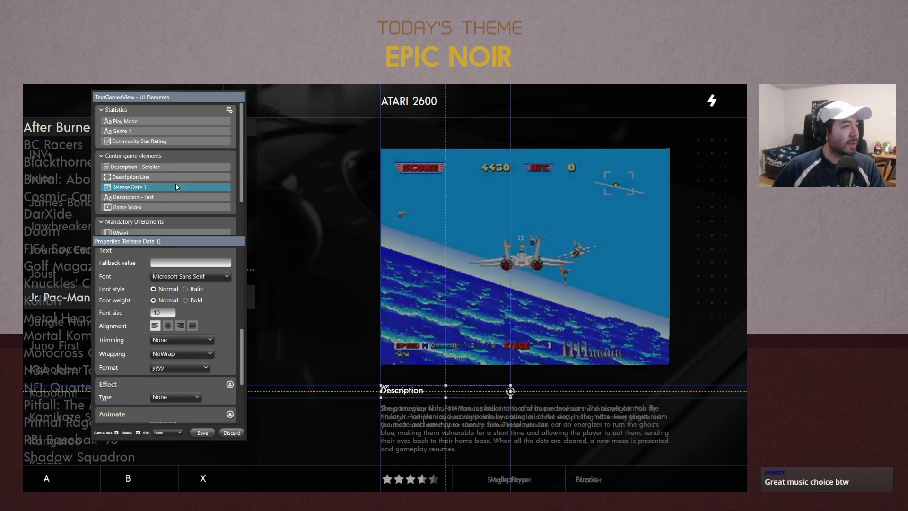
pyautogui.rightClick(176, 186)
pyautogui.moveTo(137, 226)
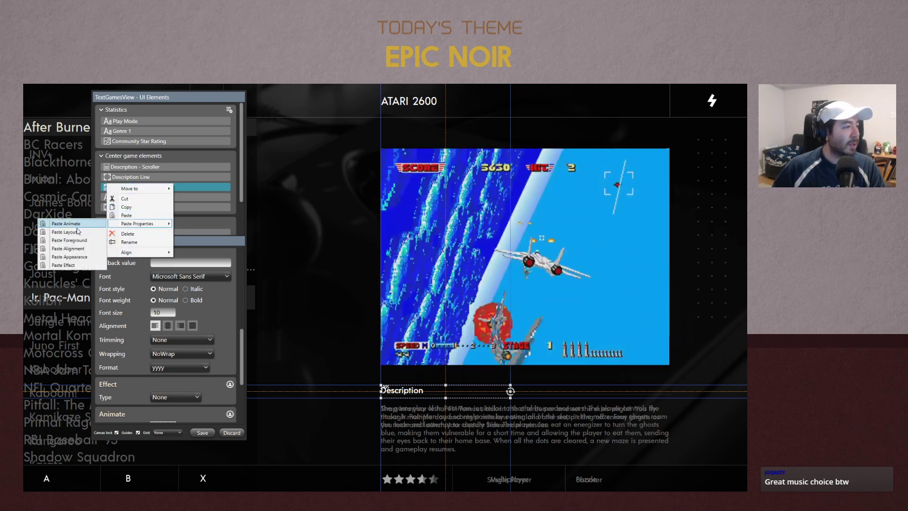
pyautogui.click(84, 244)
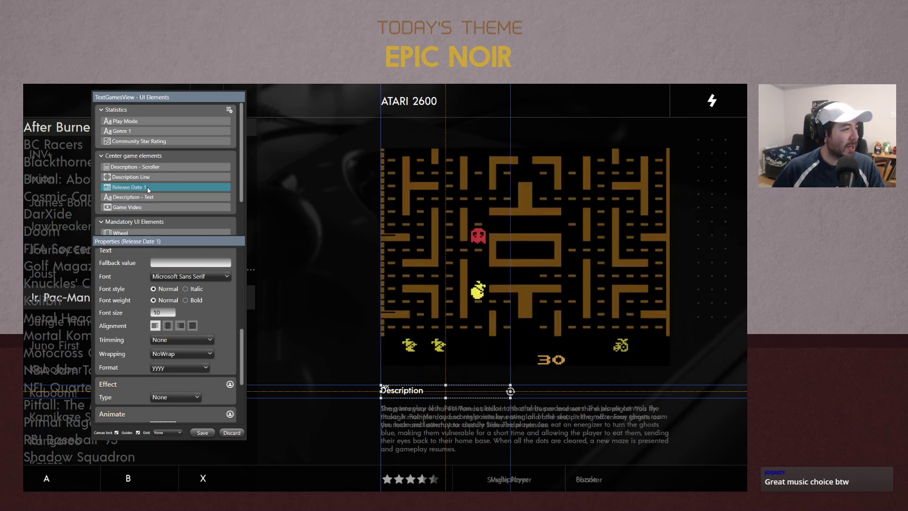
pyautogui.rightClick(161, 191)
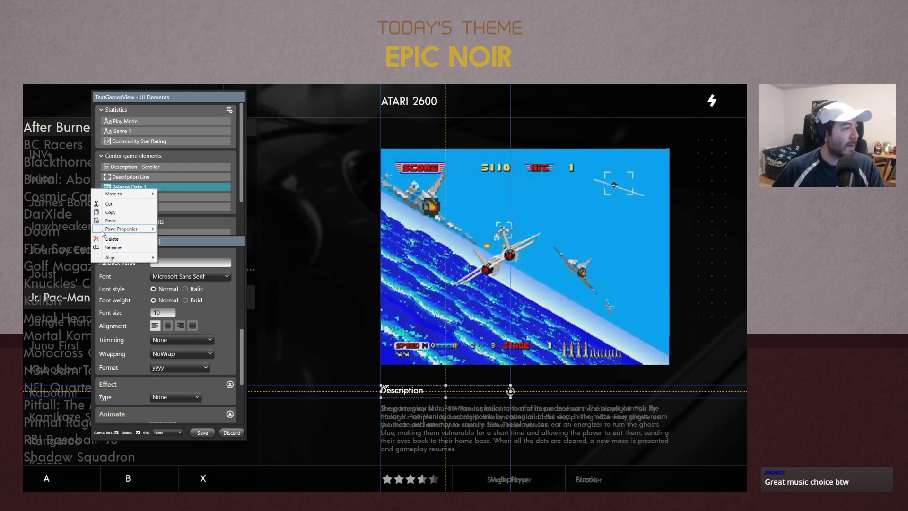
pyautogui.moveTo(142, 230)
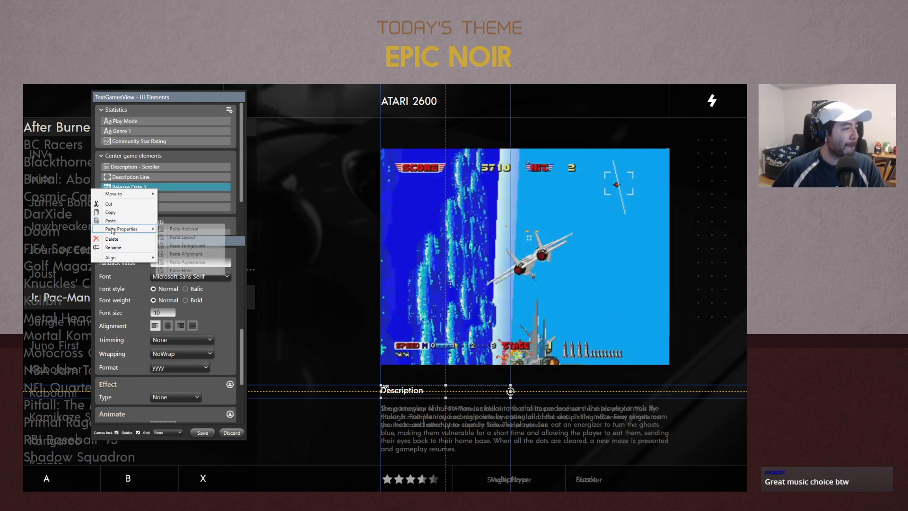
pyautogui.click(180, 254)
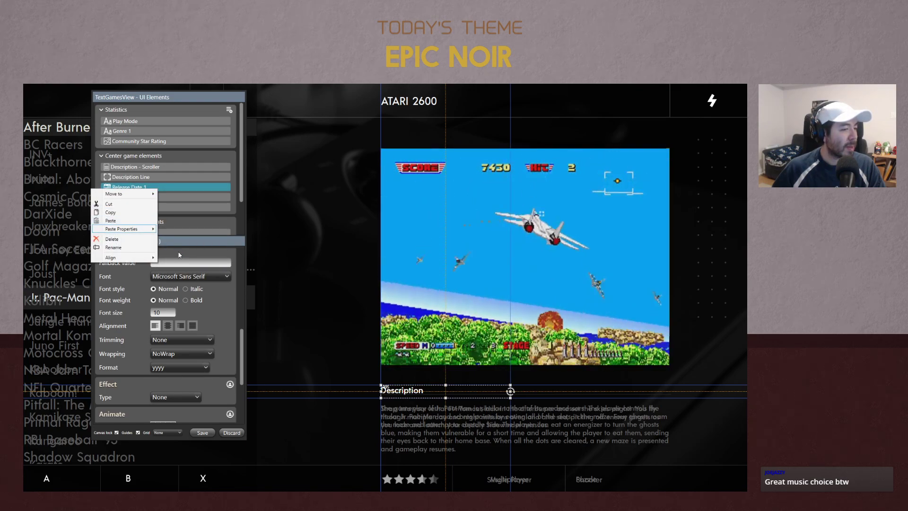
# Set the Release Date's font to Acre Medium and its fallback value to xxxx
pyautogui.click(212, 277)
pyautogui.scroll(10, 148, 315)
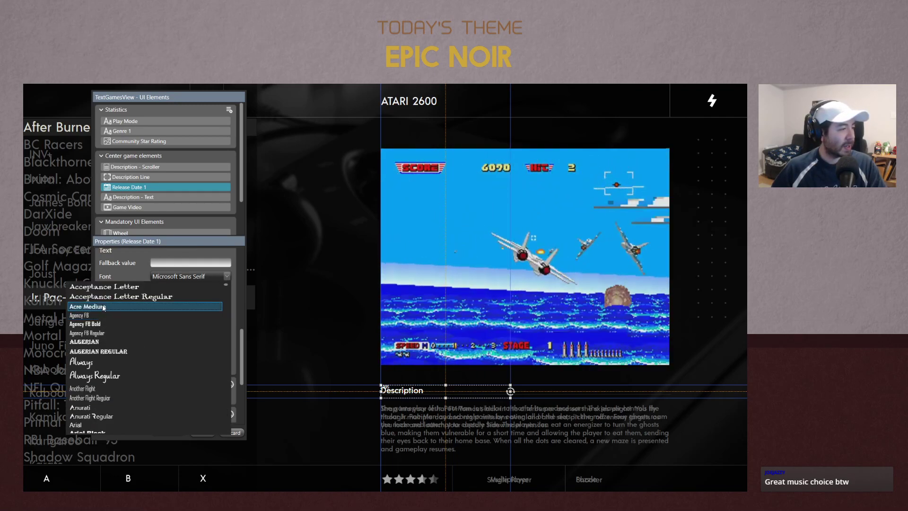
pyautogui.click(104, 307)
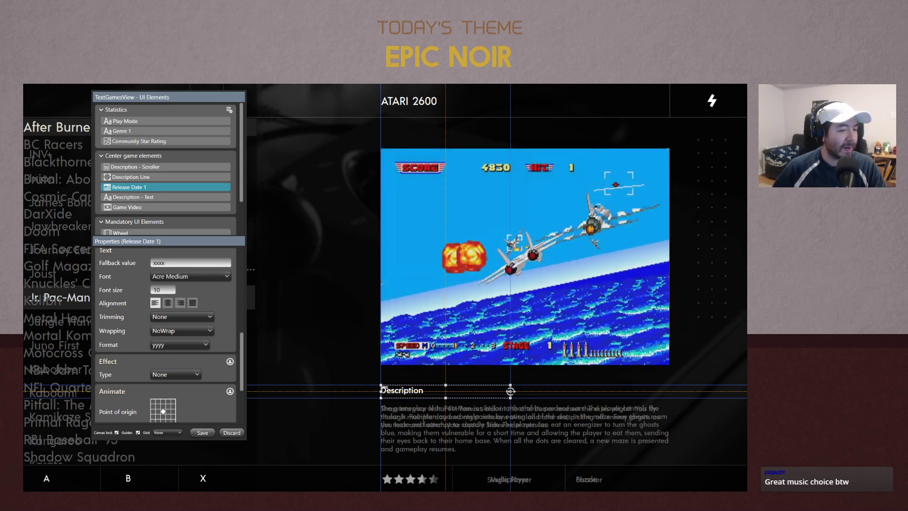
# Resize the Release Date box to end at the game video's right edge and start well past the Description label, and right-align its text
pyautogui.moveTo(510, 392); pyautogui.dragTo(670, 392)
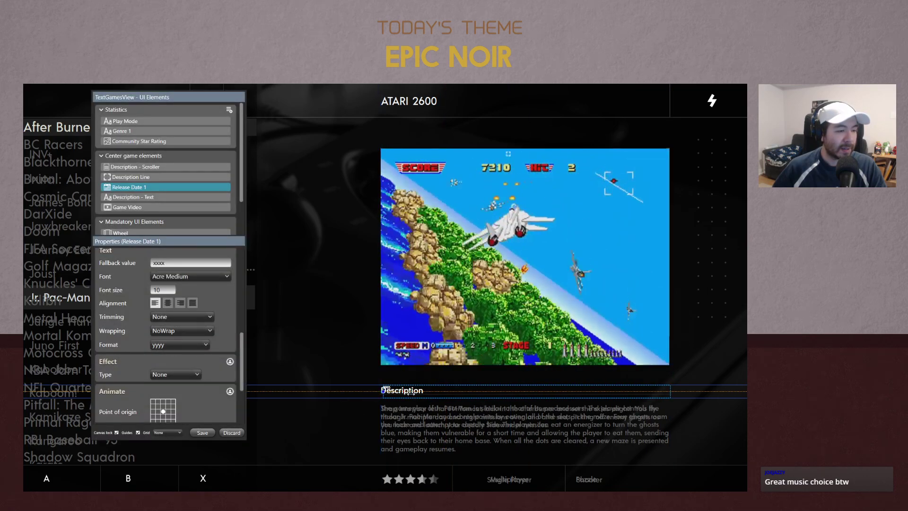
pyautogui.moveTo(383, 391); pyautogui.dragTo(578, 401)
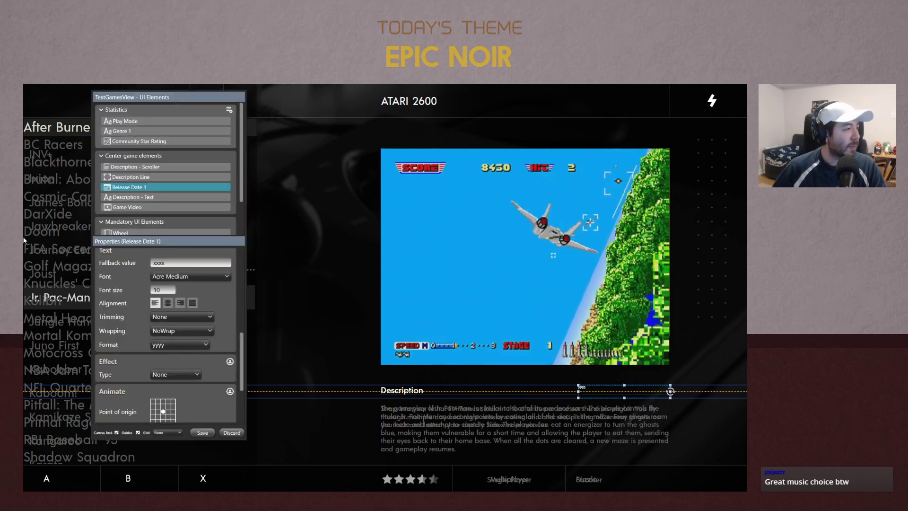
pyautogui.click(181, 303)
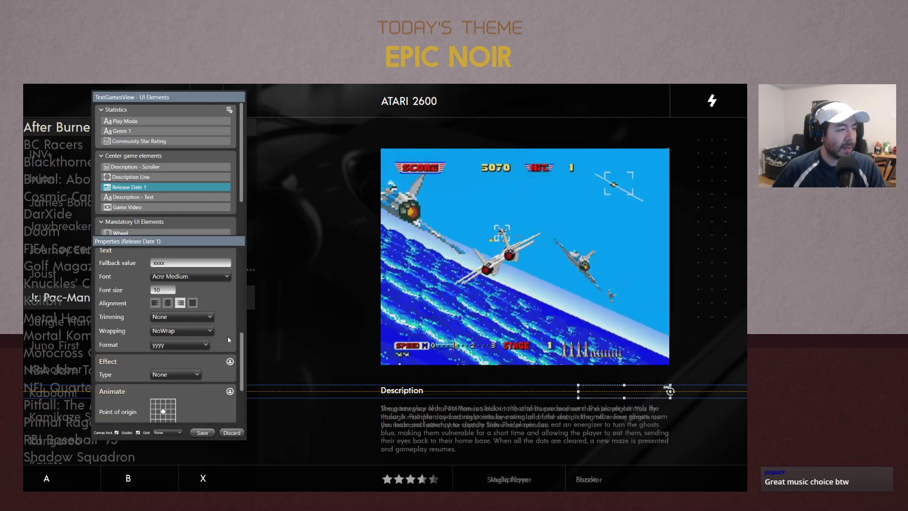
# Match the Release Date's font size to the Description text by setting it to 22, and deselect the element
pyautogui.scroll(1, 229, 335)
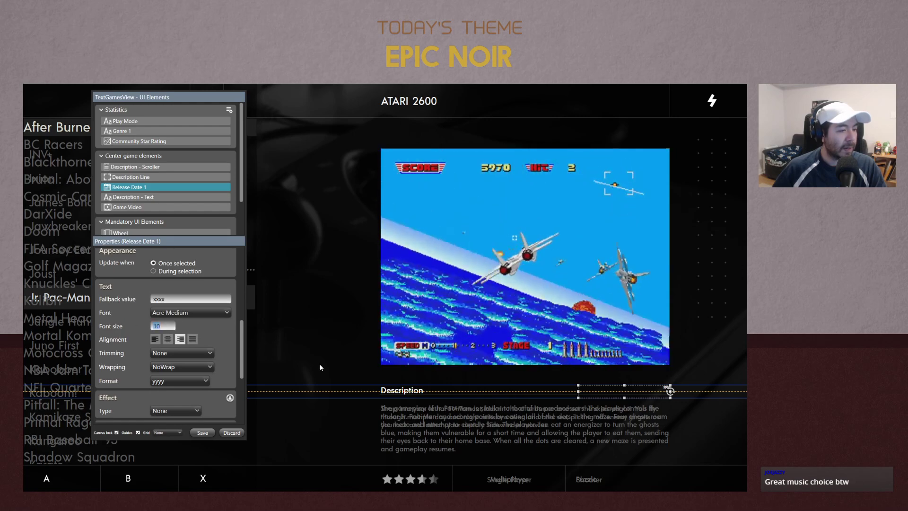
pyautogui.click(401, 392)
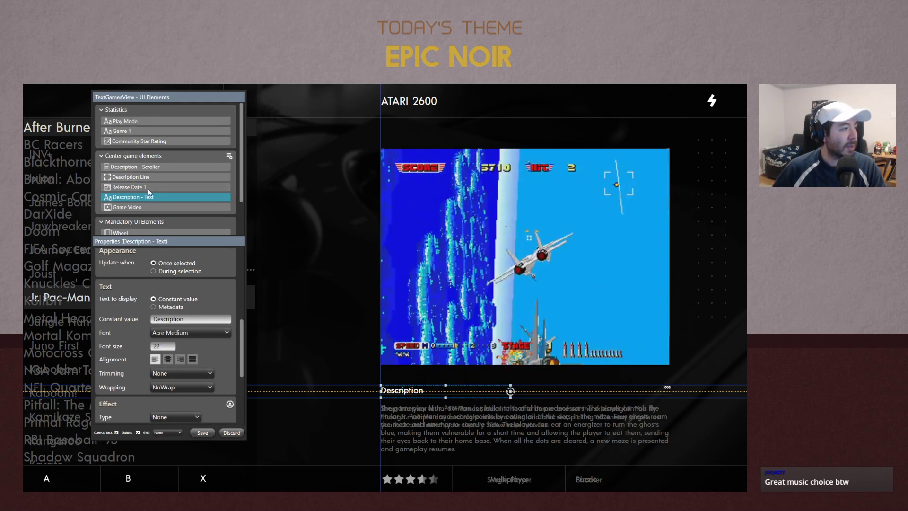
pyautogui.click(144, 186)
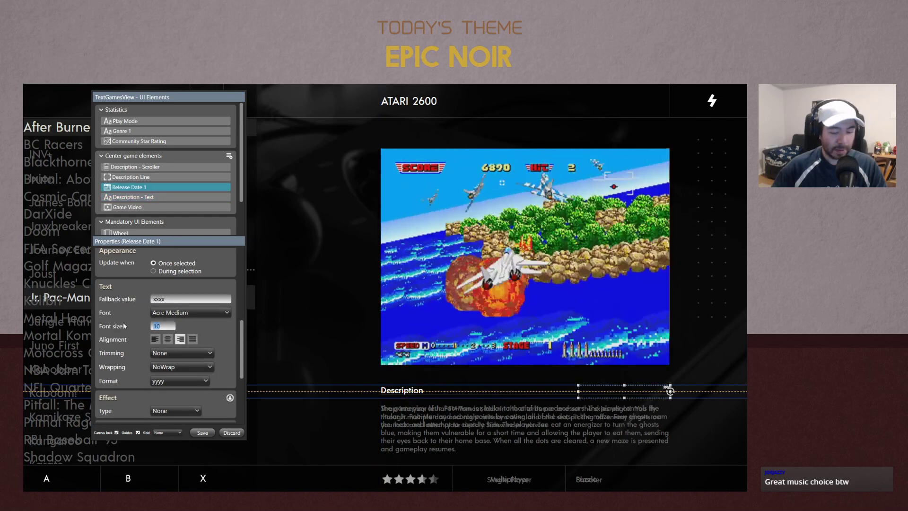
pyautogui.write('22')
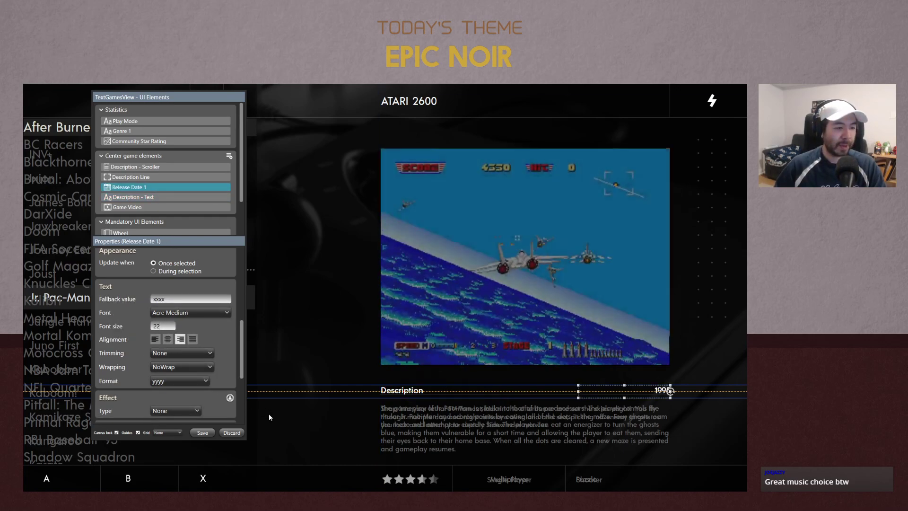
pyautogui.click(308, 452)
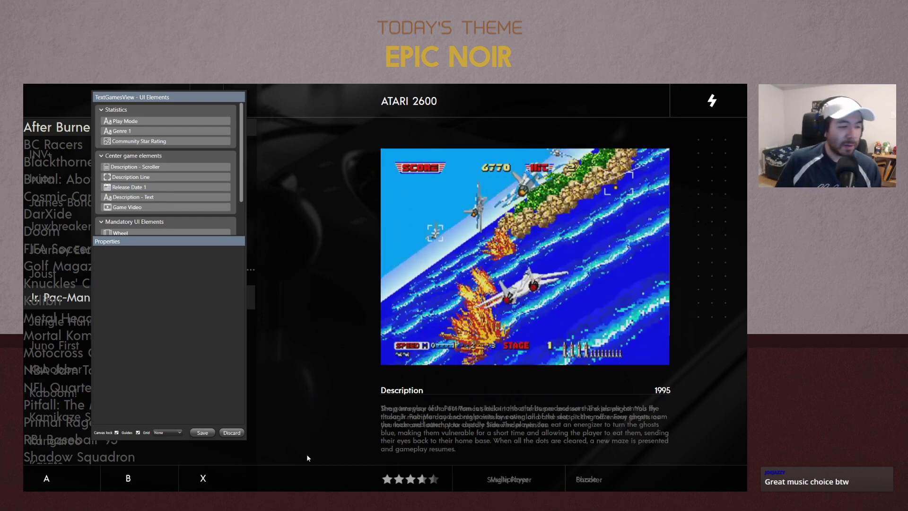
pyautogui.click(659, 390)
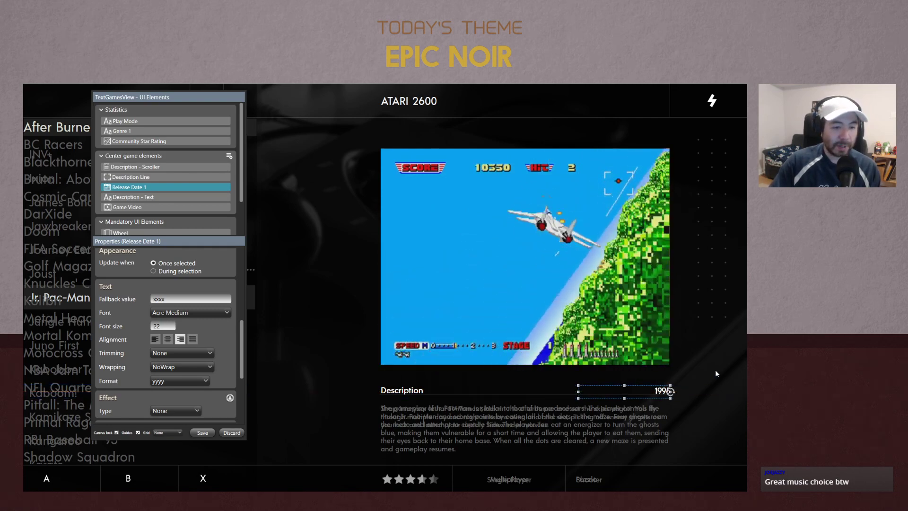
pyautogui.click(700, 424)
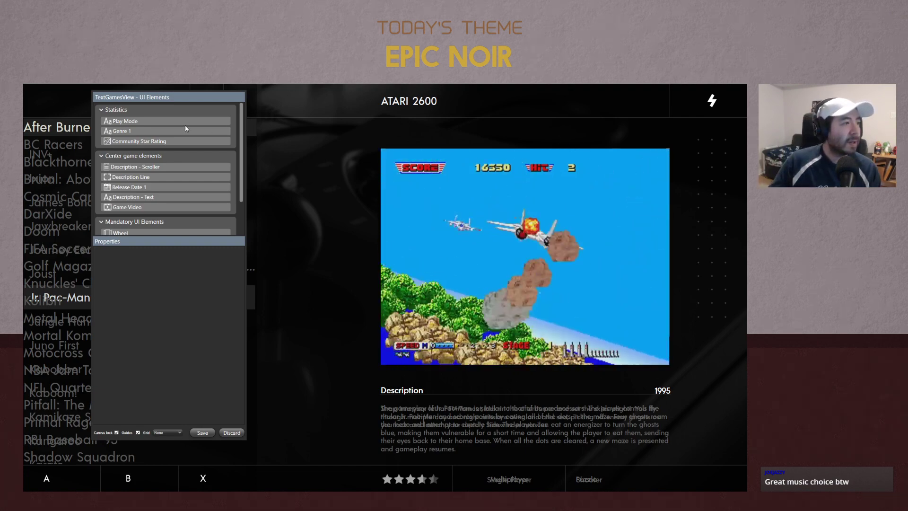
# Add a text element named Platform Name to the Statistics group and move its box over the ATARI 2600 label
pyautogui.click(229, 111)
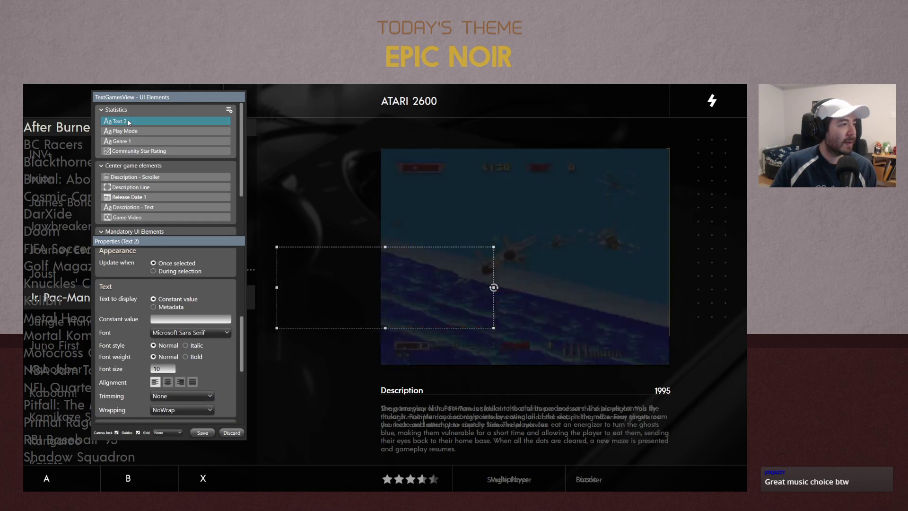
pyautogui.write('Platf')
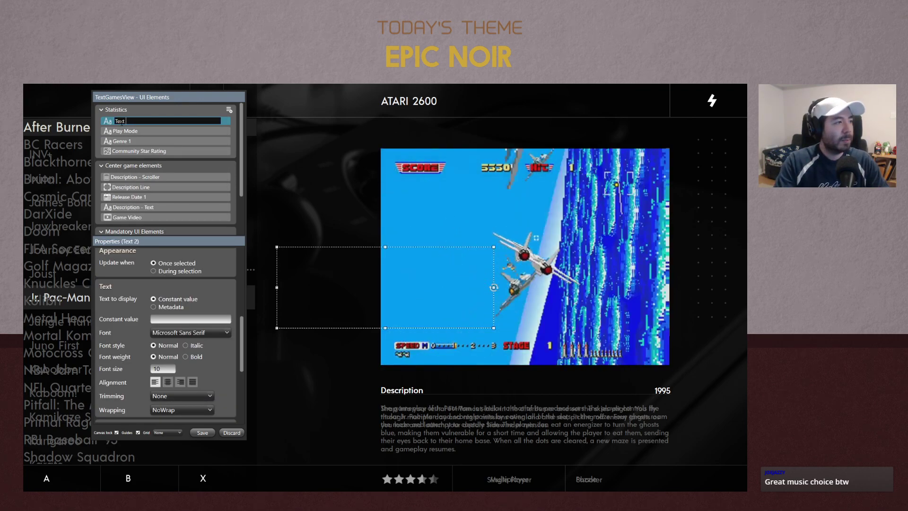
pyautogui.write('orm Name')
pyautogui.press('Return')
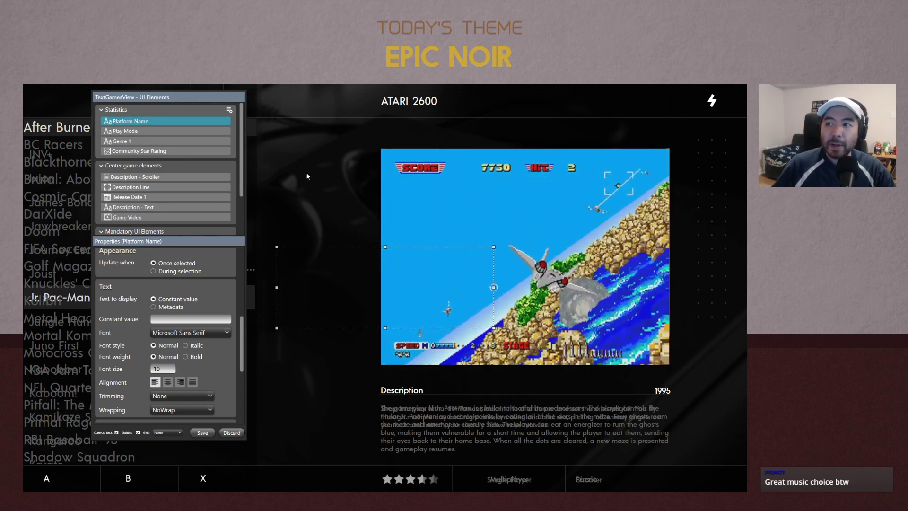
pyautogui.moveTo(328, 254); pyautogui.dragTo(422, 94)
pyautogui.scroll(-1, 215, 334)
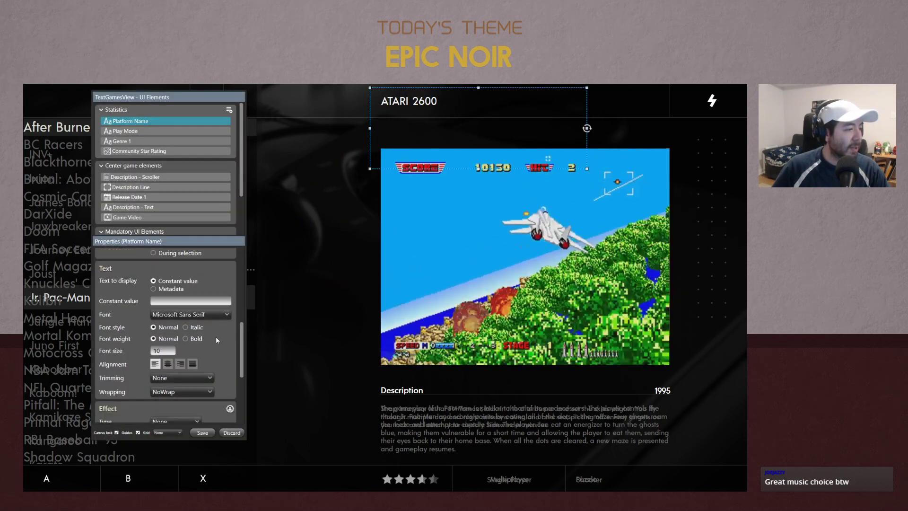
pyautogui.click(205, 314)
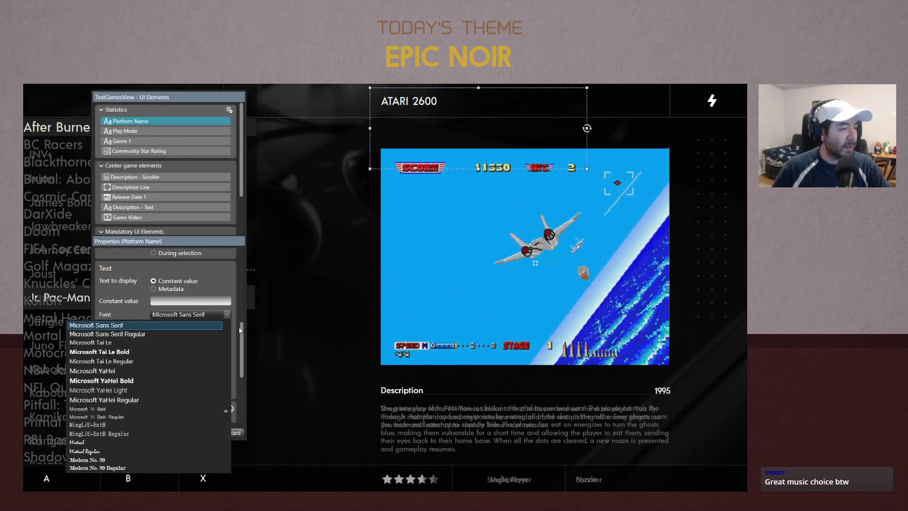
pyautogui.click(239, 334)
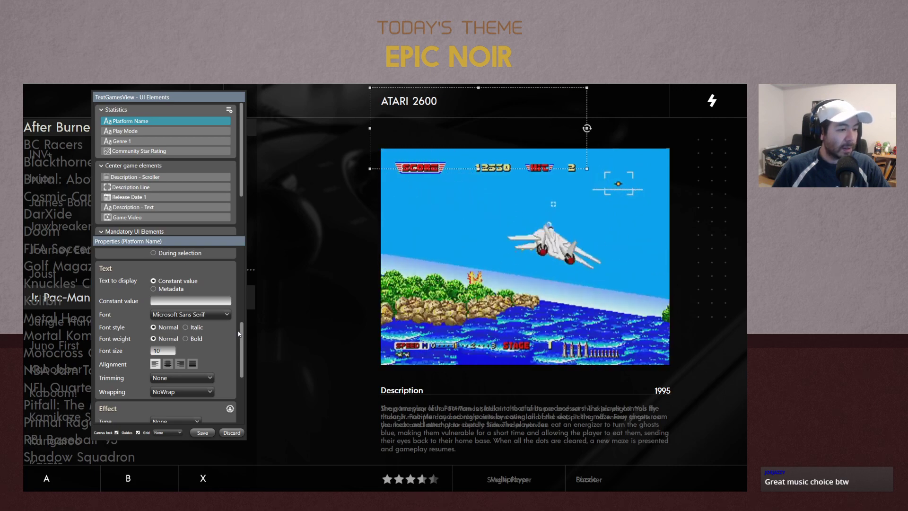
# Copy the Description text element and paste its text properties onto the Platform Name element
pyautogui.rightClick(403, 391)
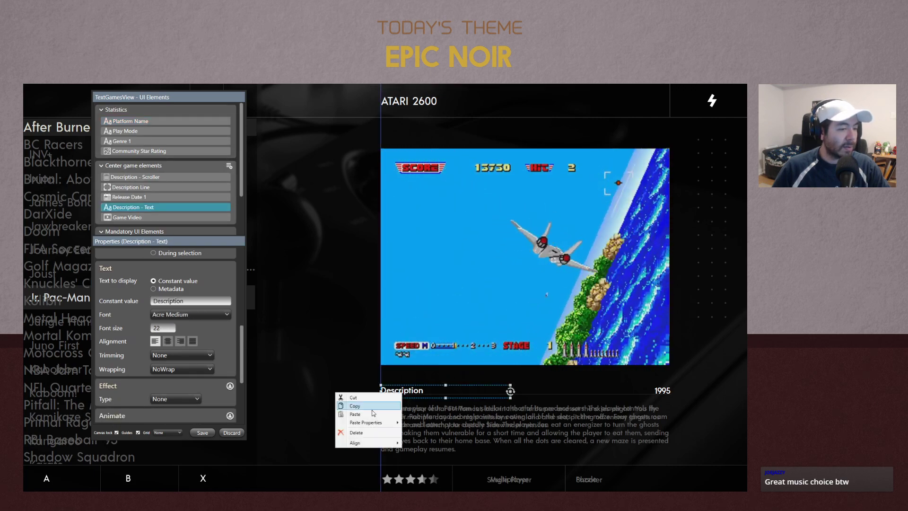
pyautogui.click(353, 393)
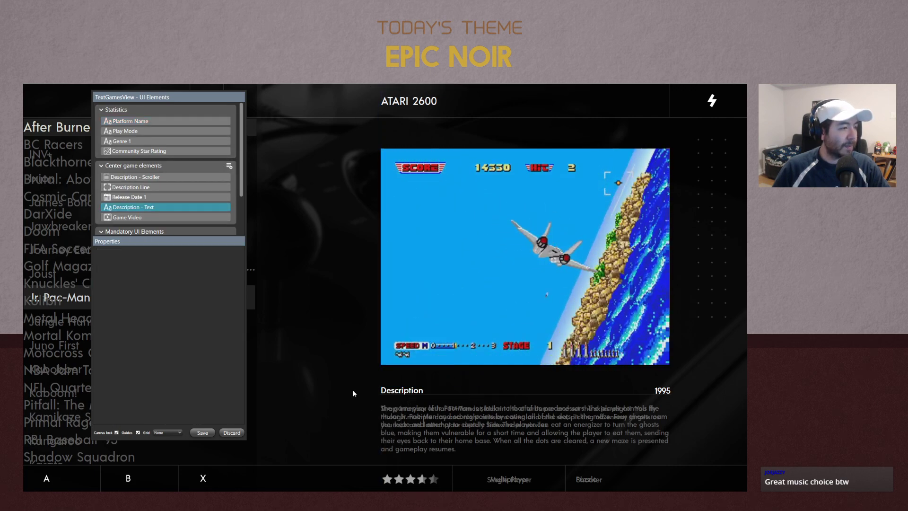
pyautogui.click(153, 121)
pyautogui.rightClick(142, 121)
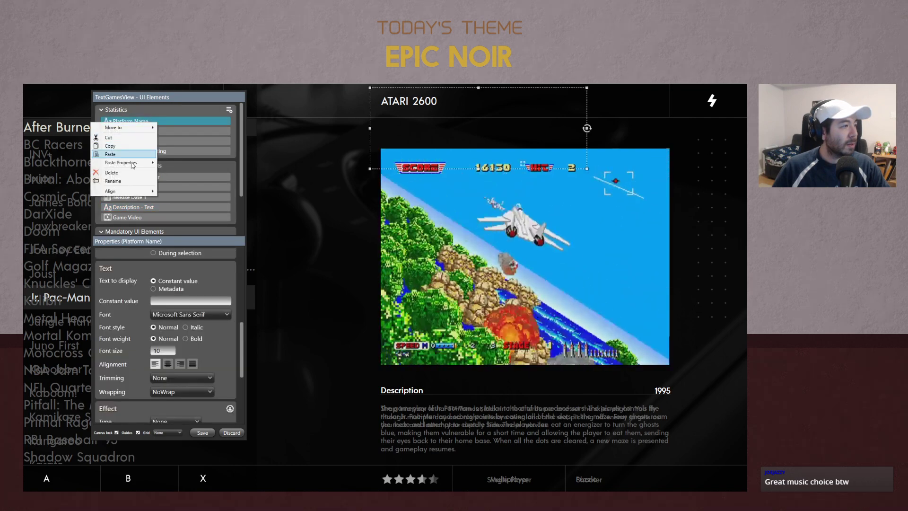
pyautogui.moveTo(131, 163)
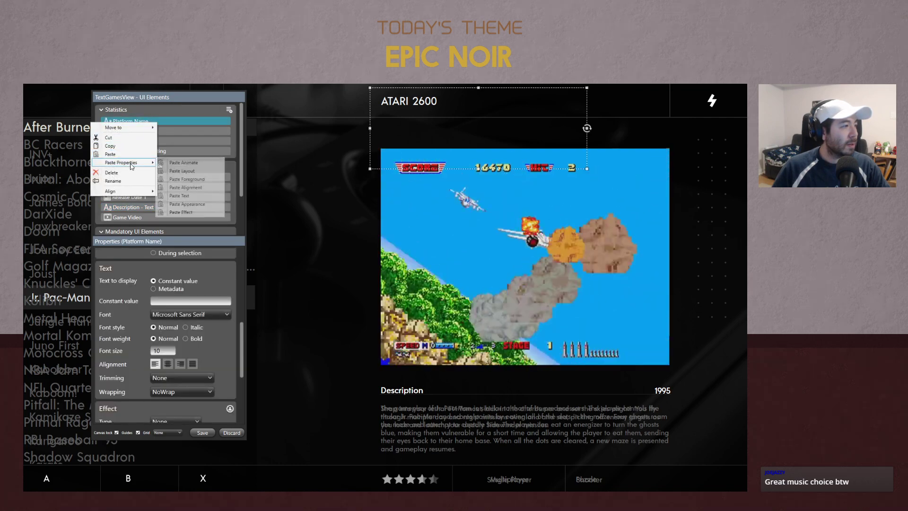
pyautogui.click(182, 171)
pyautogui.rightClick(162, 120)
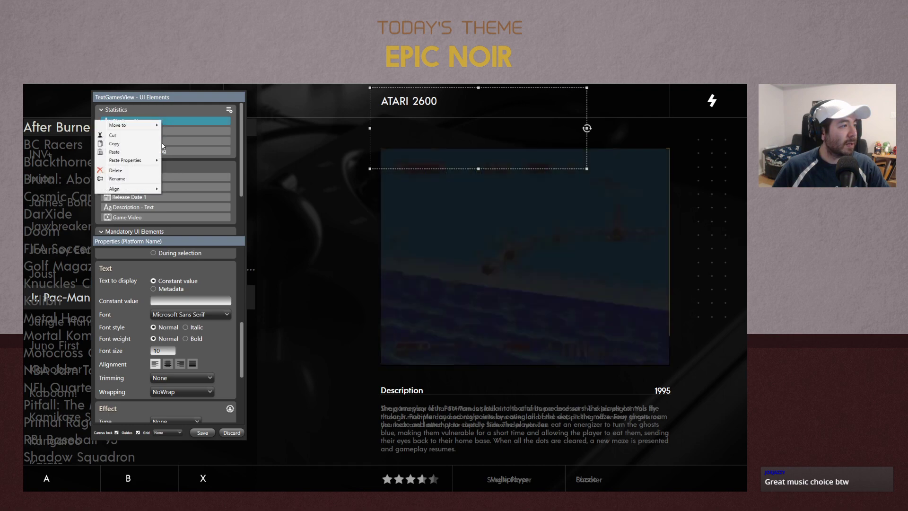
pyautogui.moveTo(153, 162)
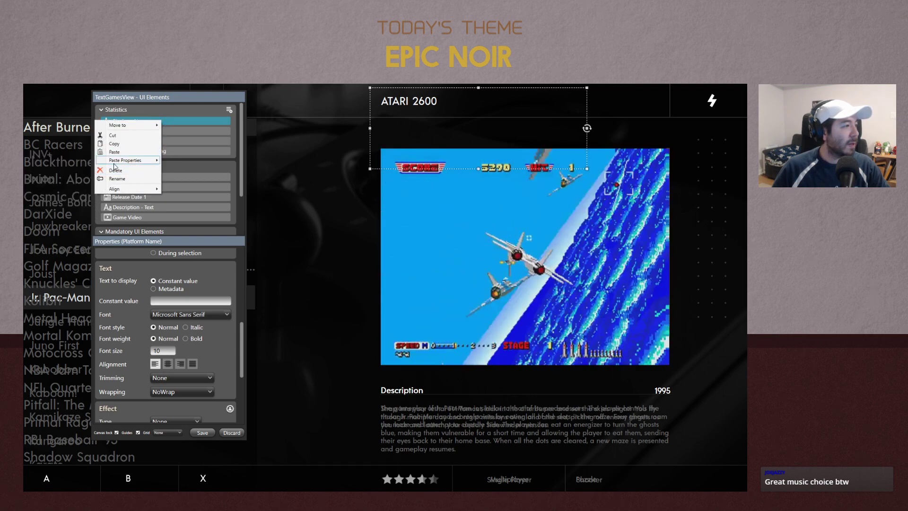
pyautogui.click(67, 194)
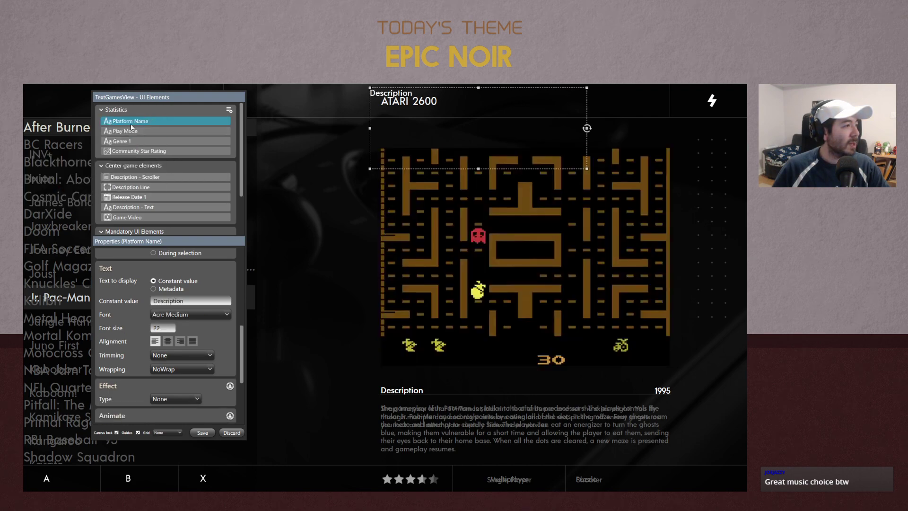
pyautogui.rightClick(164, 122)
pyautogui.moveTo(142, 160)
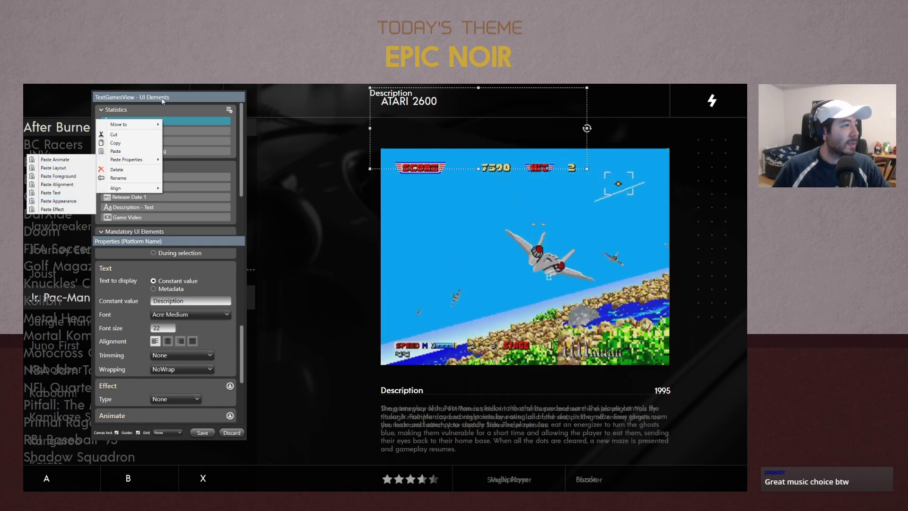
pyautogui.click(215, 110)
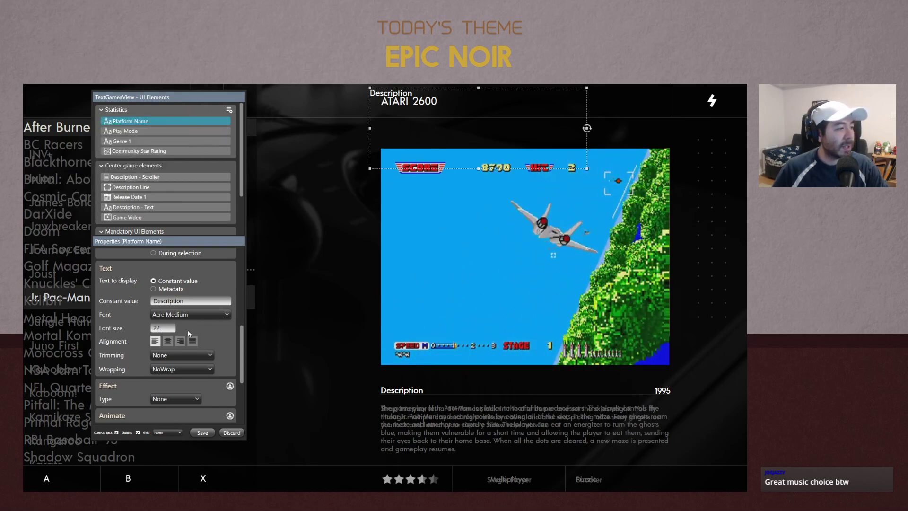
# Clear the Platform Name's constant value and make it display the Game platform metadata instead
pyautogui.scroll(-4, 189, 333)
pyautogui.scroll(6, 227, 338)
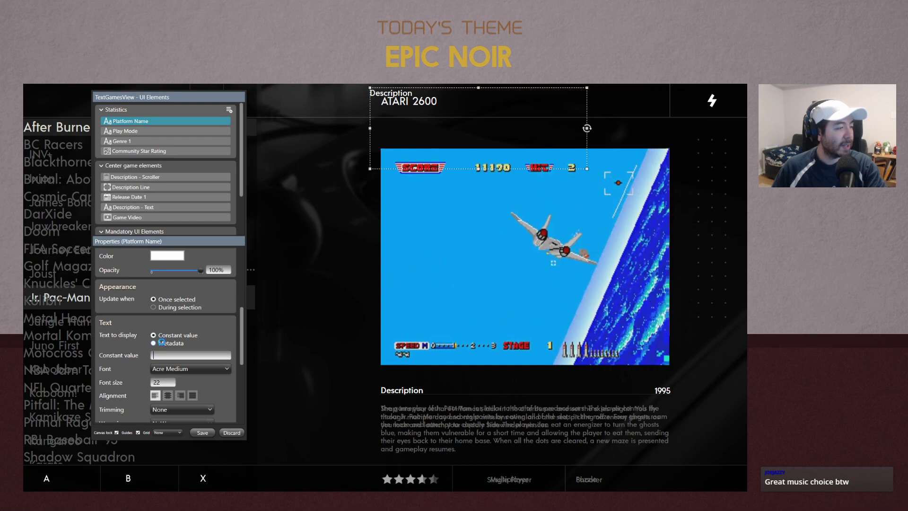
pyautogui.click(188, 355)
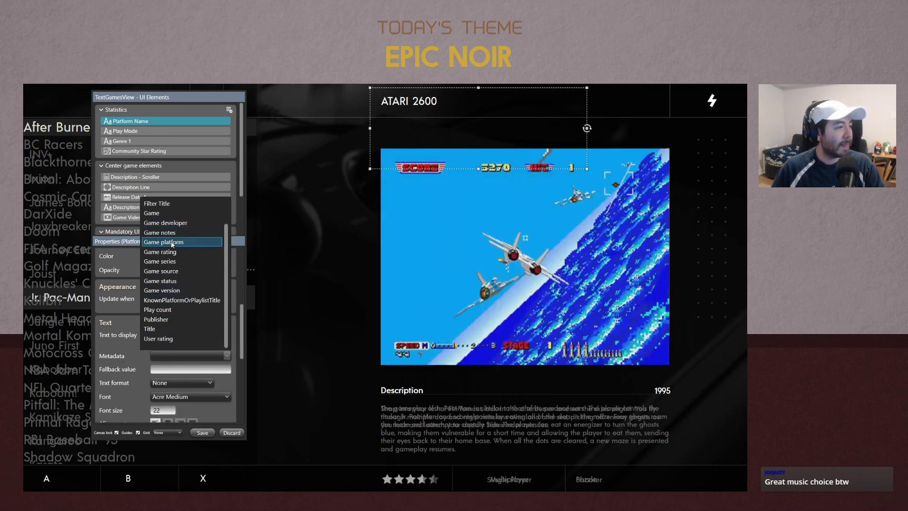
pyautogui.click(164, 242)
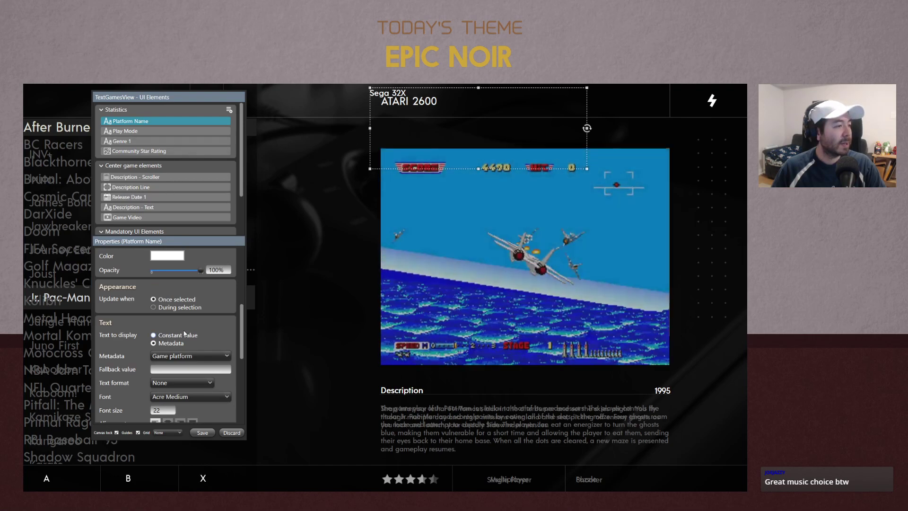
# Enlarge the Platform Name text by trying font size 25 and settling on 30
pyautogui.scroll(-1, 194, 362)
pyautogui.moveTo(167, 392); pyautogui.dragTo(110, 391)
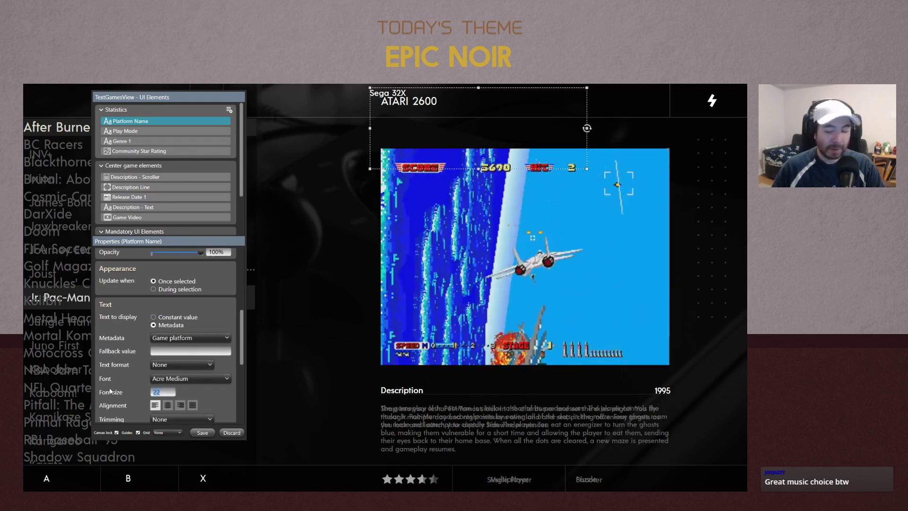
pyautogui.write('2')
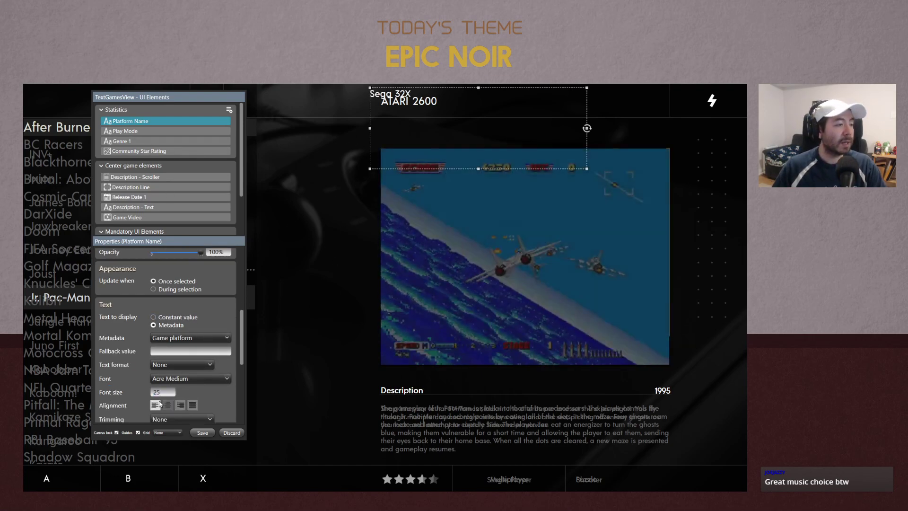
pyautogui.moveTo(167, 393); pyautogui.dragTo(115, 388)
pyautogui.write('3')
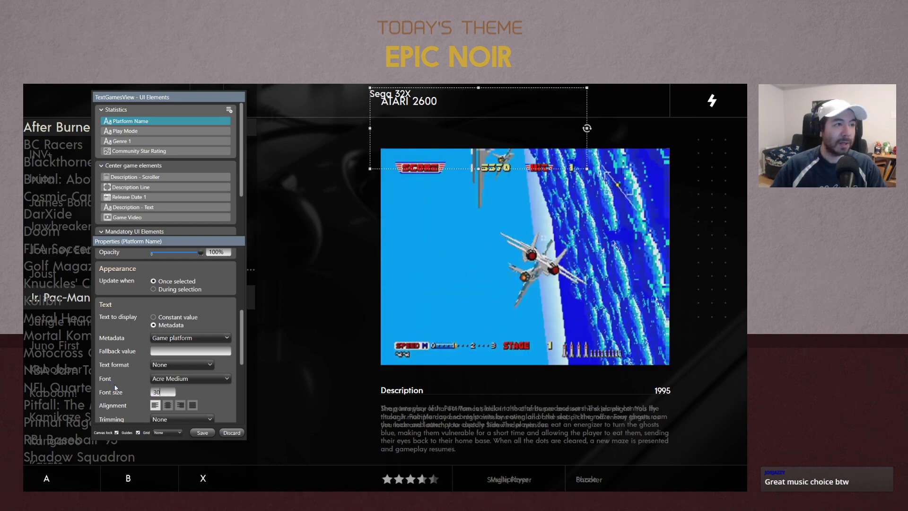
pyautogui.write('0')
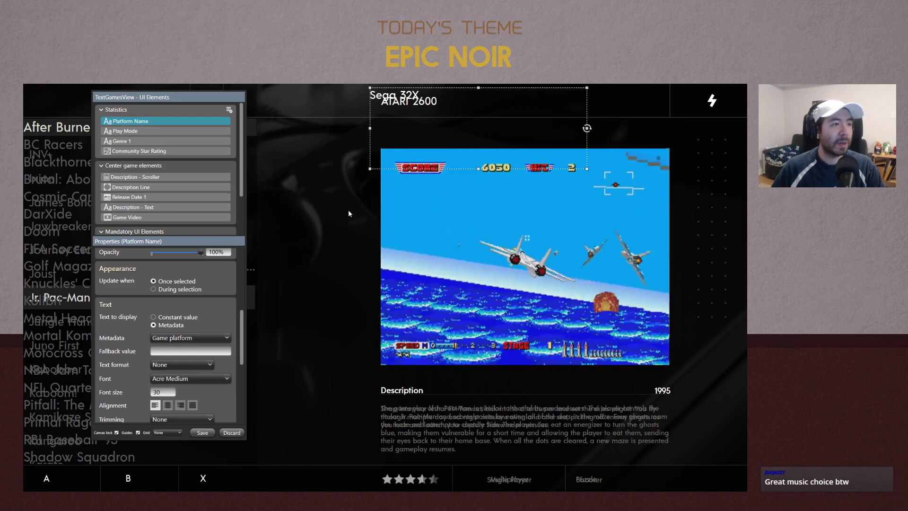
# Shrink the Platform Name box to a height of about 54, center its text vertically, and align it over the ATARI 2600 label
pyautogui.moveTo(479, 169); pyautogui.dragTo(477, 108)
pyautogui.moveTo(426, 96); pyautogui.dragTo(438, 100)
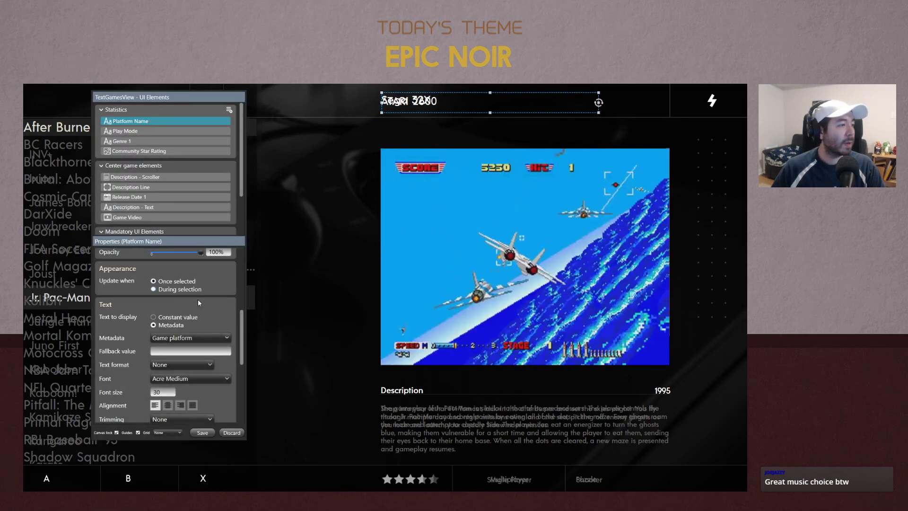
pyautogui.scroll(10, 198, 300)
pyautogui.click(168, 370)
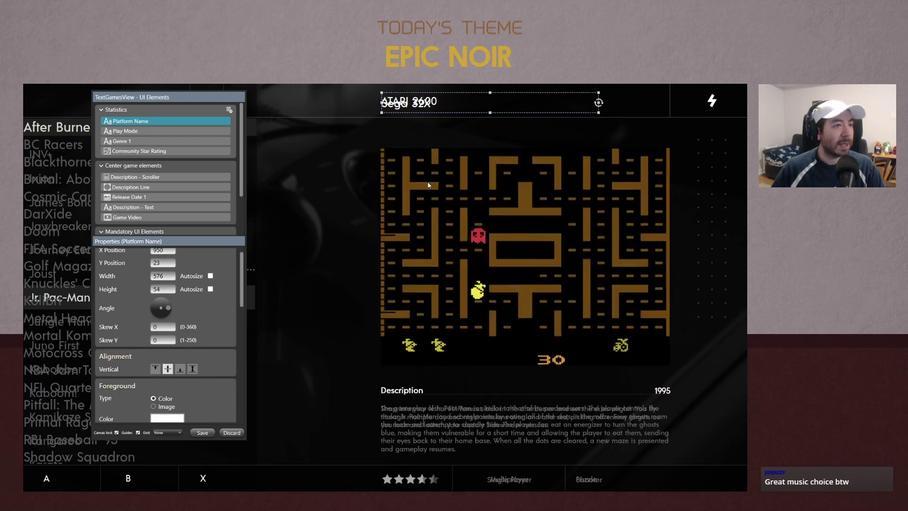
pyautogui.moveTo(486, 105); pyautogui.dragTo(483, 105)
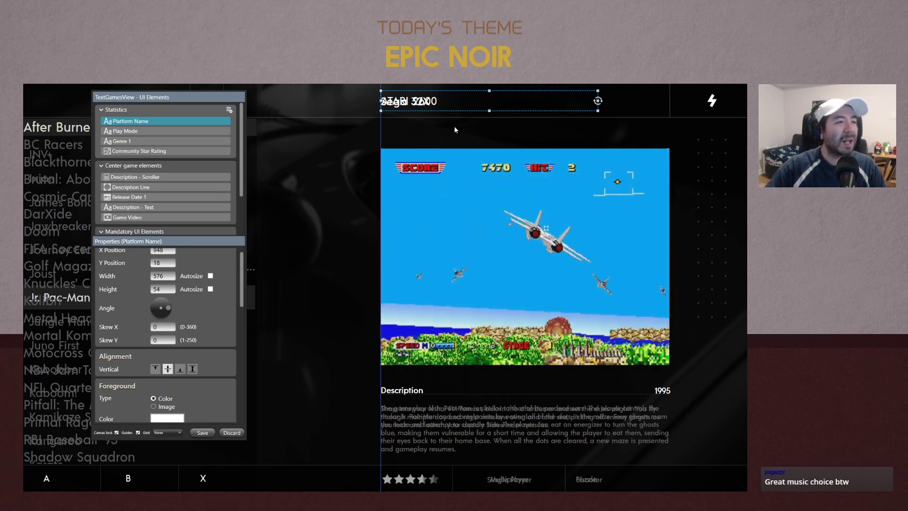
pyautogui.press('Up')
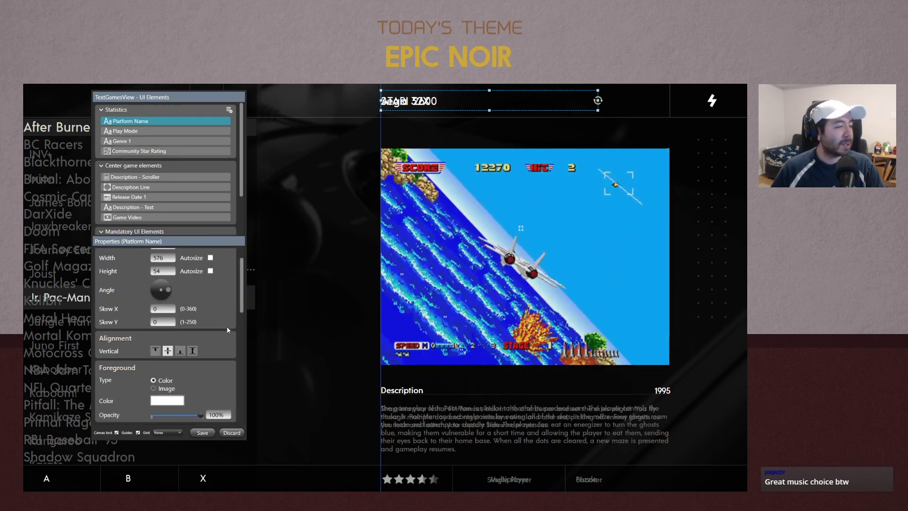
# Set the Platform Name's text format to All uppercase and widen its box to just before the header divider, leaving it deselected
pyautogui.scroll(-5, 226, 325)
pyautogui.scroll(-2, 228, 325)
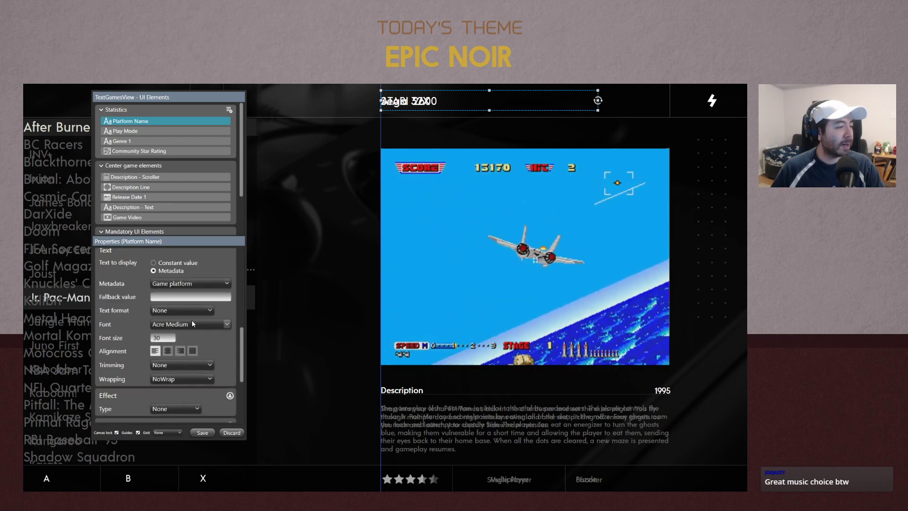
pyautogui.click(169, 309)
pyautogui.click(169, 342)
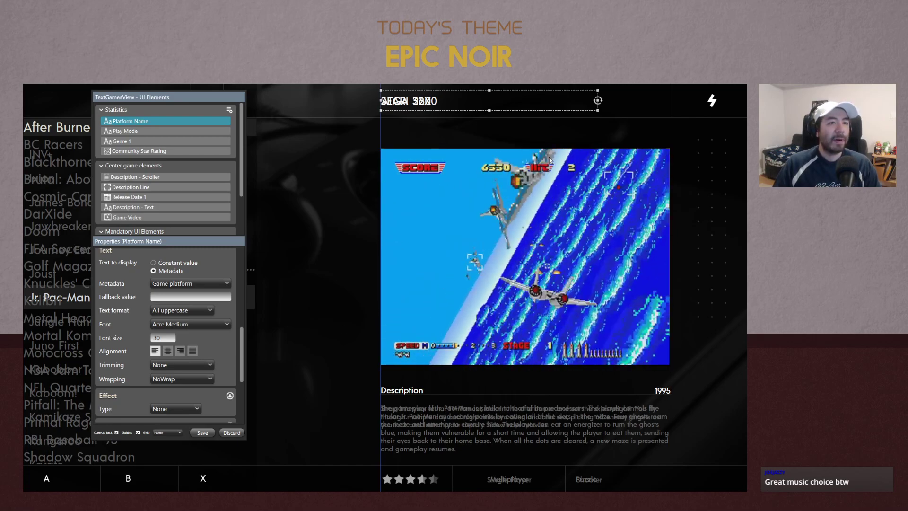
pyautogui.moveTo(599, 100); pyautogui.dragTo(654, 101)
pyautogui.click(323, 152)
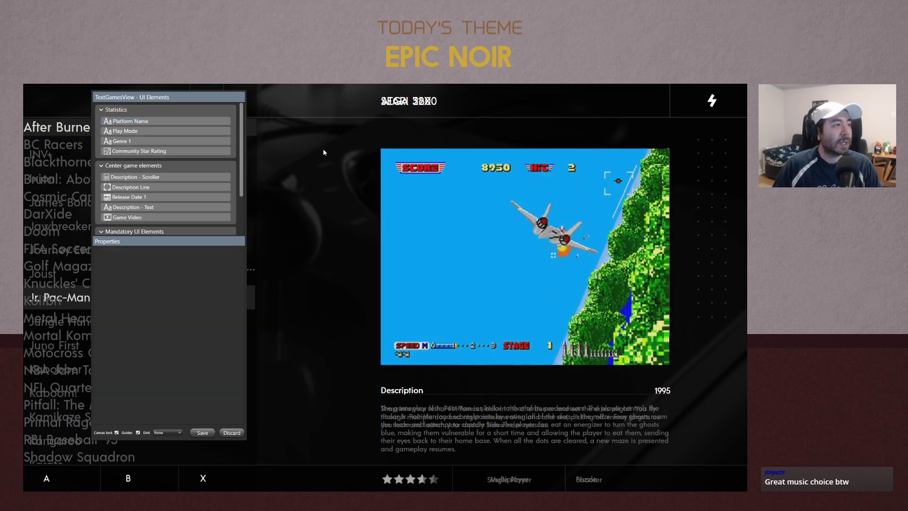
# Move the UI Elements window clear of the platform name and delete the Reference image from the Background group
pyautogui.moveTo(172, 99); pyautogui.dragTo(339, 105)
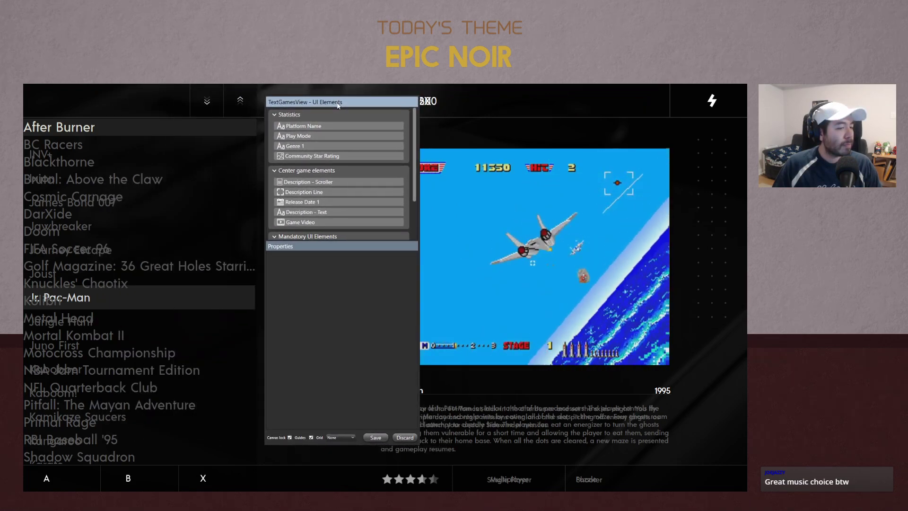
pyautogui.moveTo(339, 105); pyautogui.dragTo(292, 102)
pyautogui.scroll(-3, 283, 203)
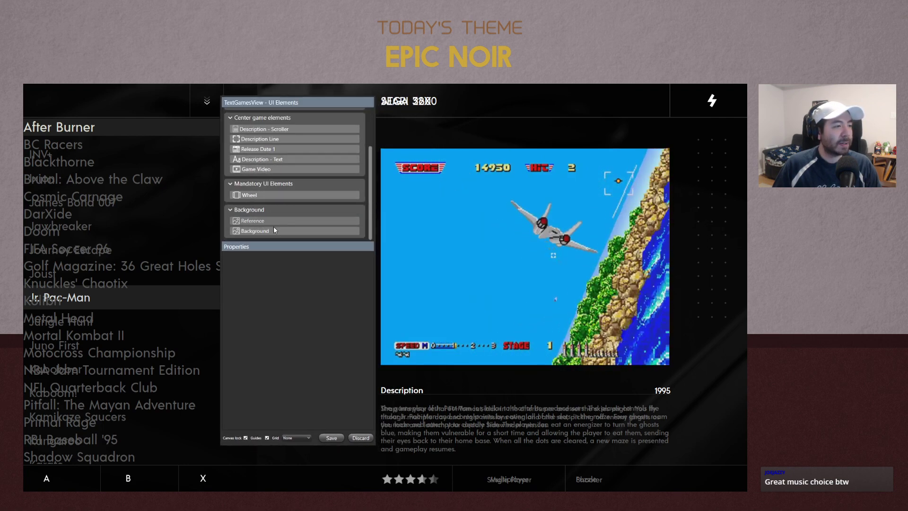
pyautogui.rightClick(274, 222)
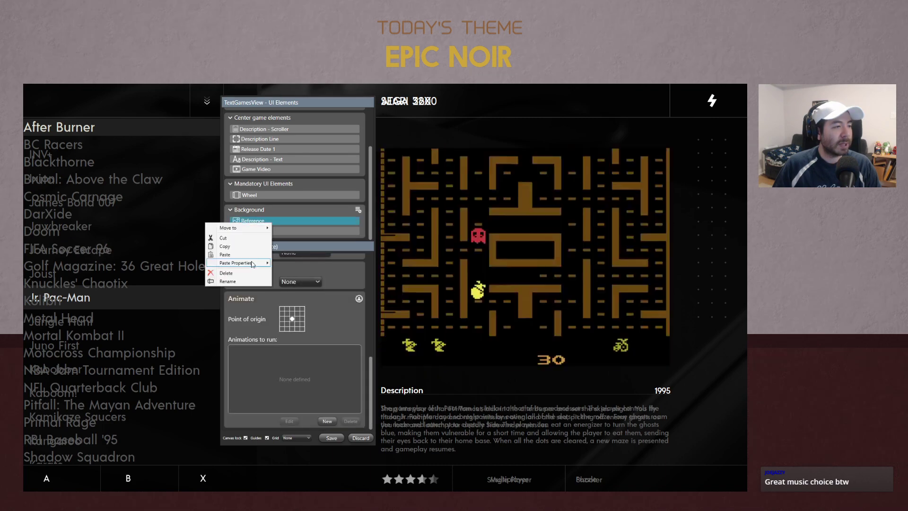
pyautogui.click(237, 273)
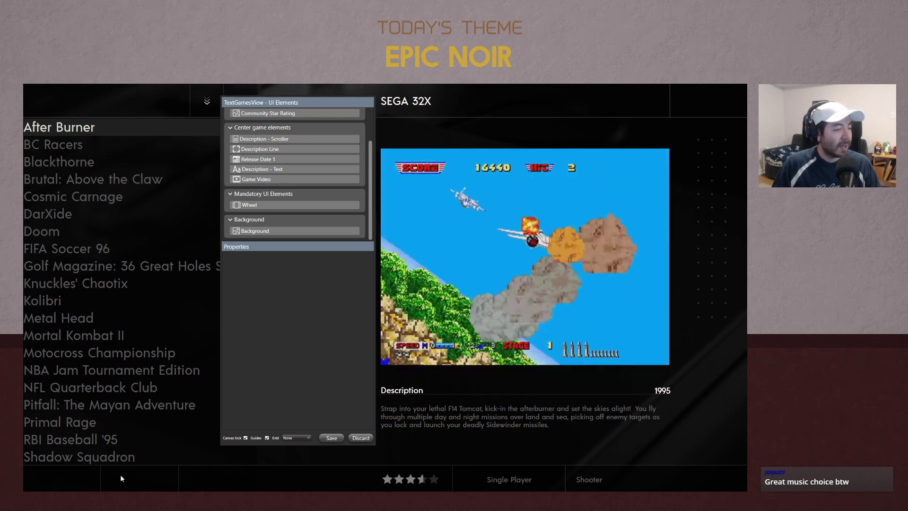
# Add a System Time element to the Statistics group
pyautogui.scroll(2, 333, 122)
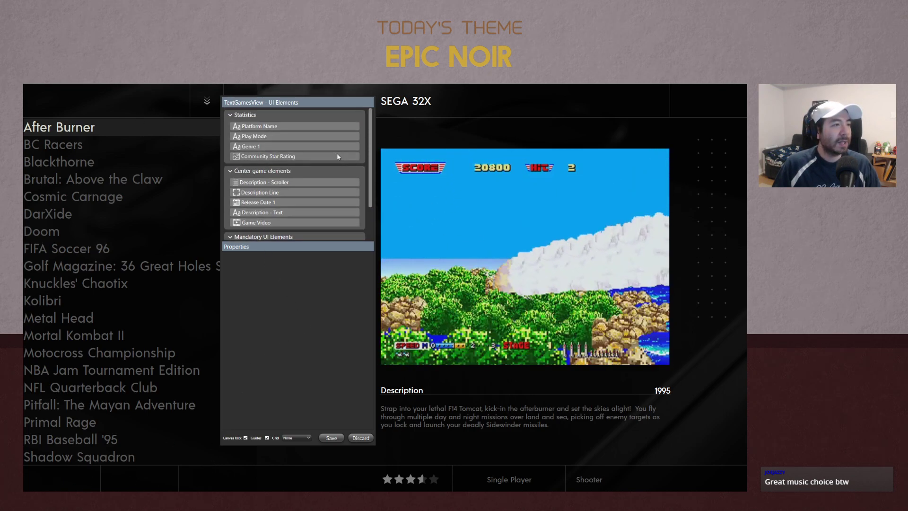
pyautogui.click(358, 115)
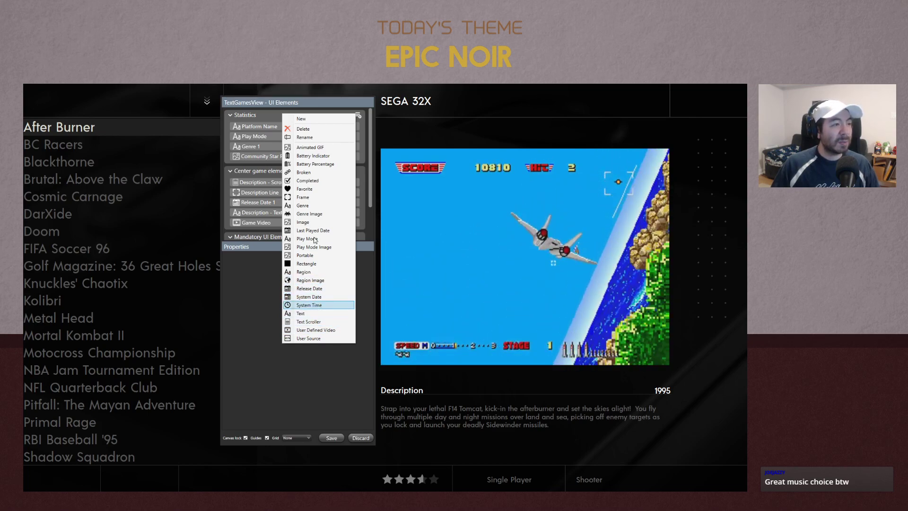
pyautogui.click(309, 305)
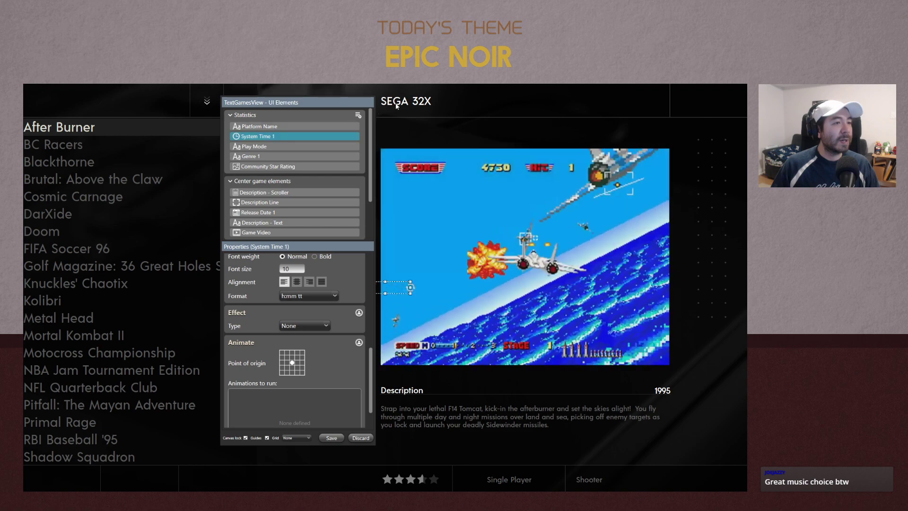
# Copy the Platform Name element and try to paste its text properties onto the System Time element
pyautogui.click(396, 105)
pyautogui.rightClick(397, 102)
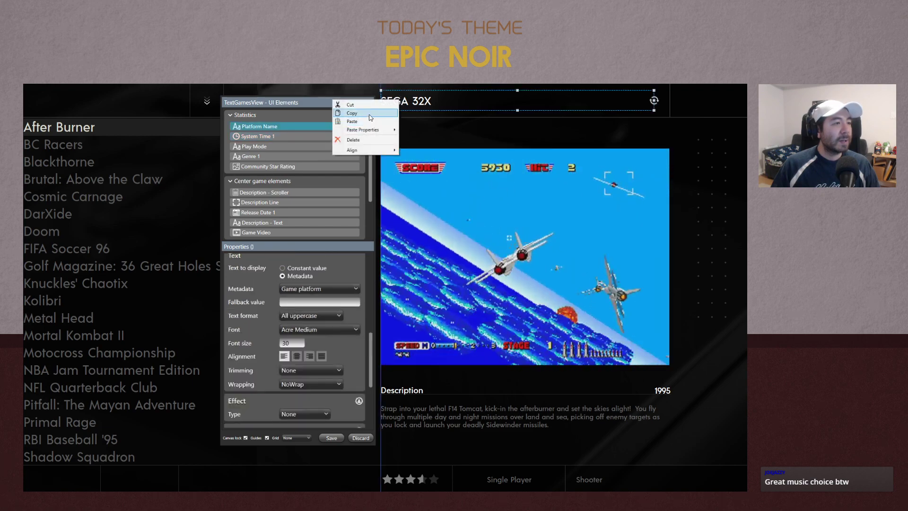
pyautogui.click(370, 115)
pyautogui.click(280, 135)
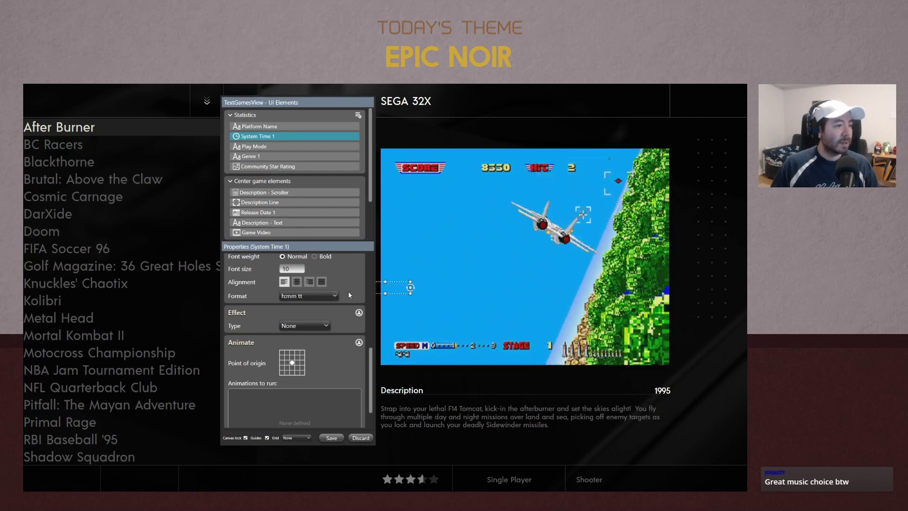
pyautogui.scroll(3, 355, 322)
pyautogui.click(336, 305)
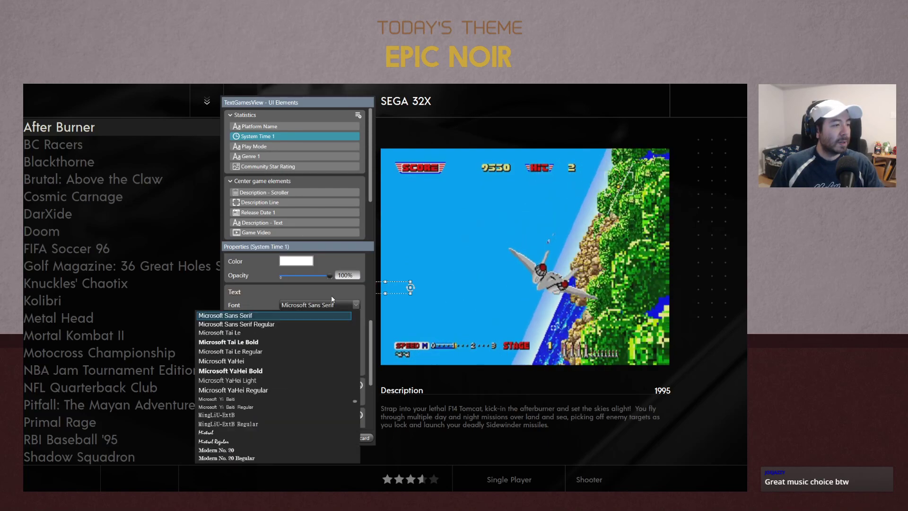
pyautogui.click(332, 304)
pyautogui.rightClick(251, 136)
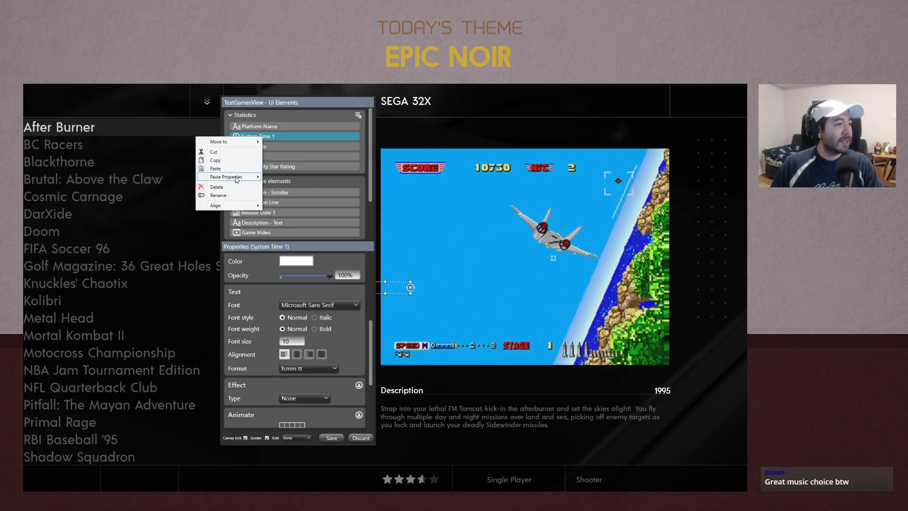
pyautogui.moveTo(211, 180)
# Set the System Time's font to Acre Medium and its font size to 30
pyautogui.click(345, 307)
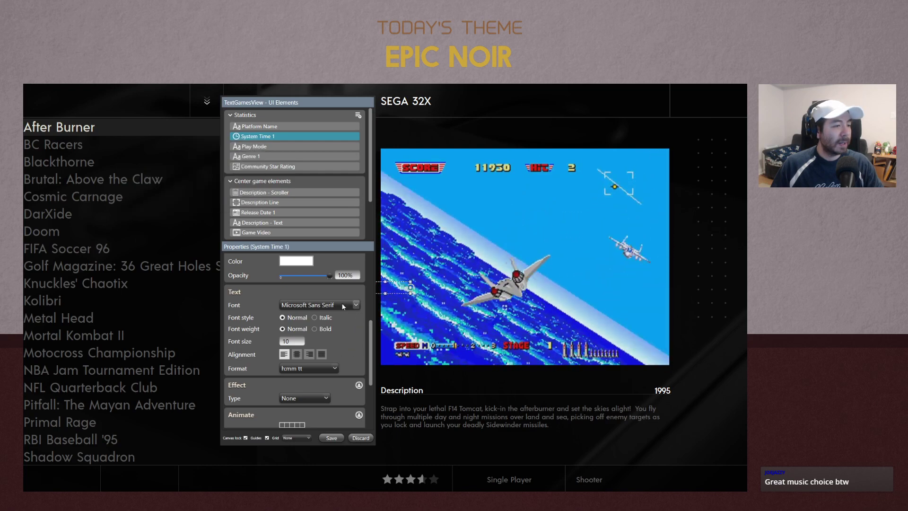
pyautogui.click(344, 306)
pyautogui.press('a')
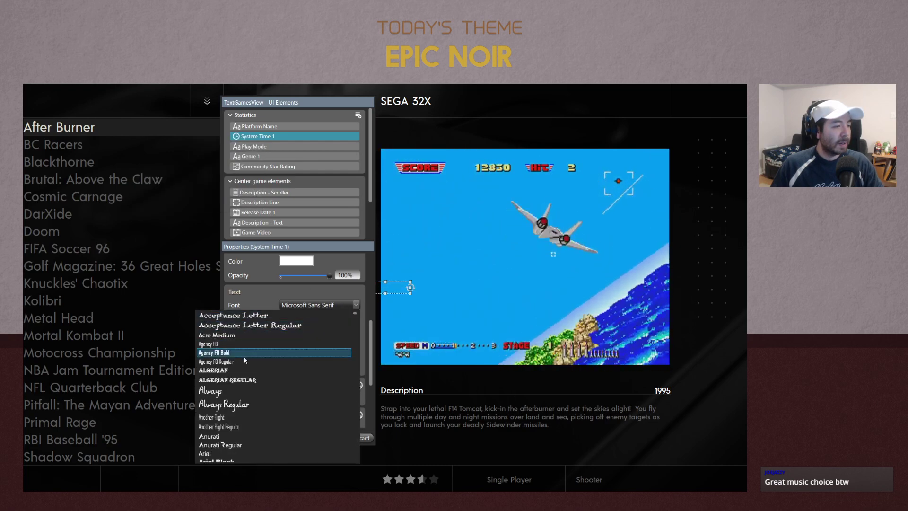
pyautogui.click(220, 336)
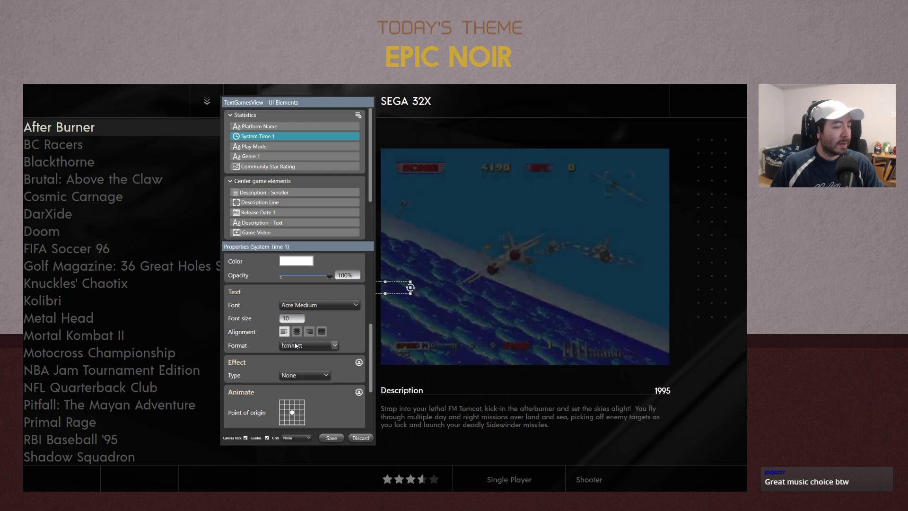
pyautogui.moveTo(296, 318); pyautogui.dragTo(256, 313)
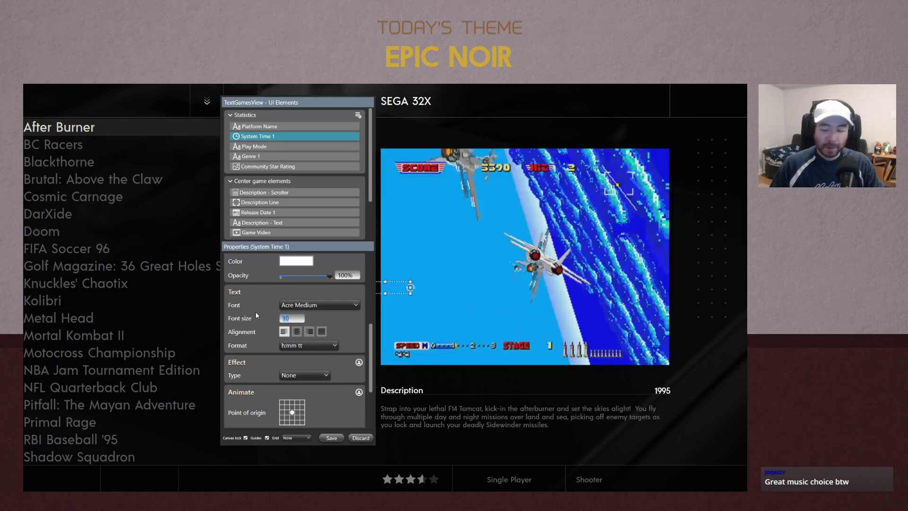
pyautogui.write('30')
# Move the UI Elements window clear of the canvas centre and place the System Time in the header's last cell, nudging it into position
pyautogui.moveTo(289, 104); pyautogui.dragTo(215, 112)
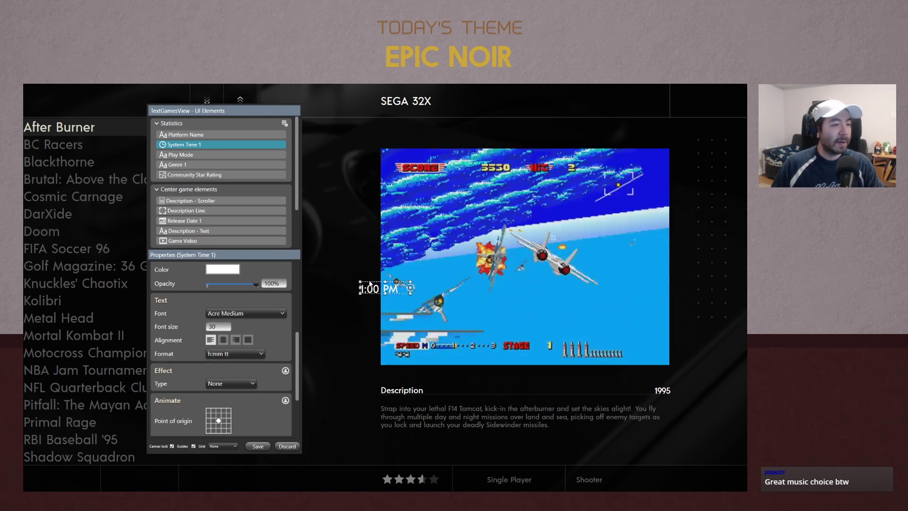
pyautogui.moveTo(369, 283); pyautogui.dragTo(690, 99)
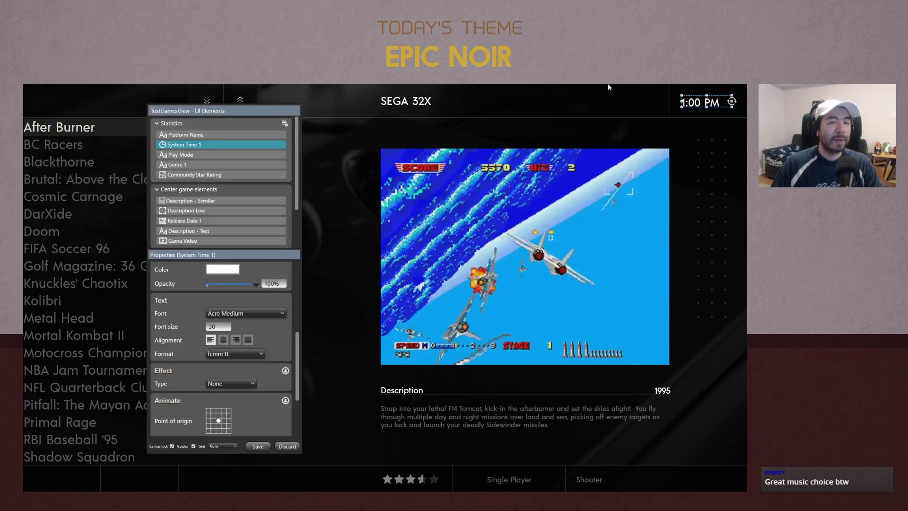
pyautogui.press('Up')
pyautogui.press('Up')
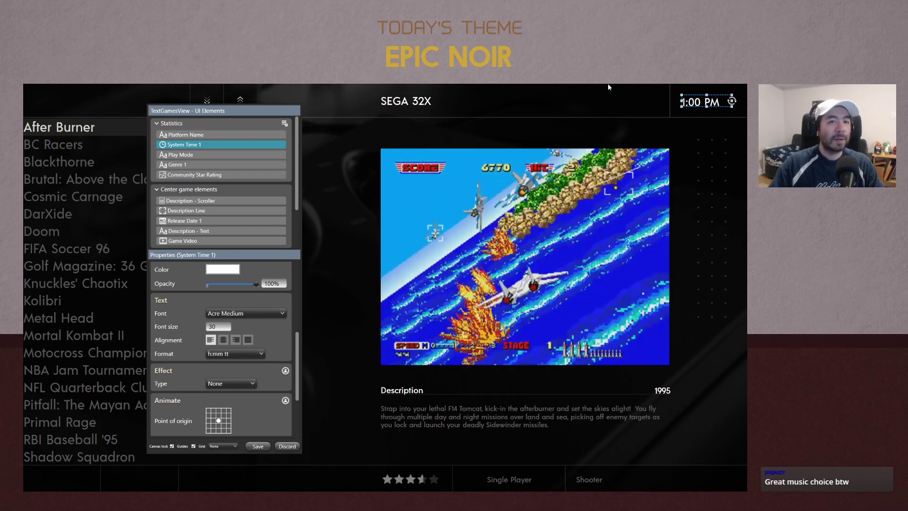
pyautogui.press('Right')
pyautogui.press('Right')
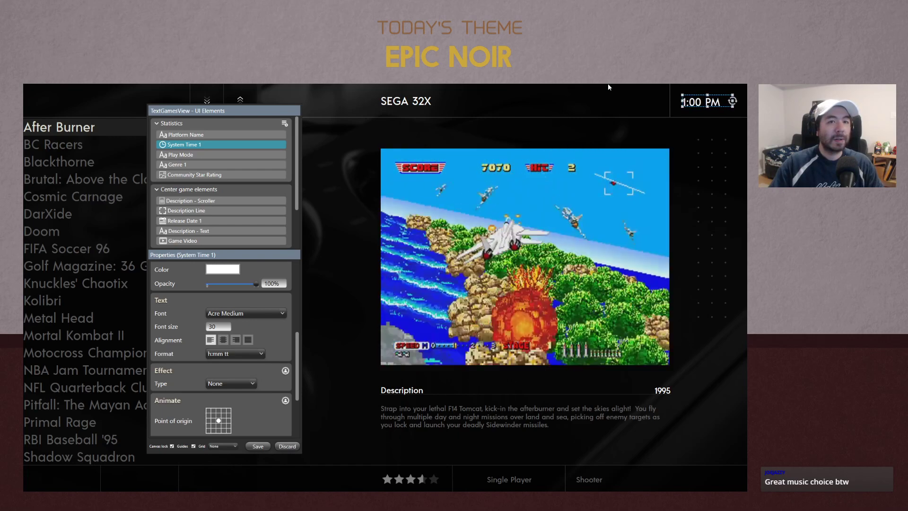
# Centre the System Time text horizontally and widen its box to about 183 so it spans the header cell
pyautogui.click(223, 341)
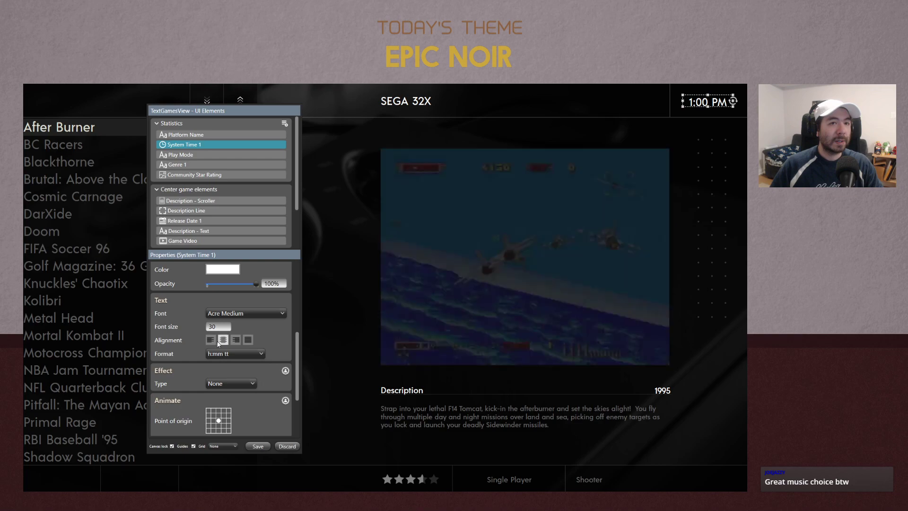
pyautogui.scroll(3, 287, 350)
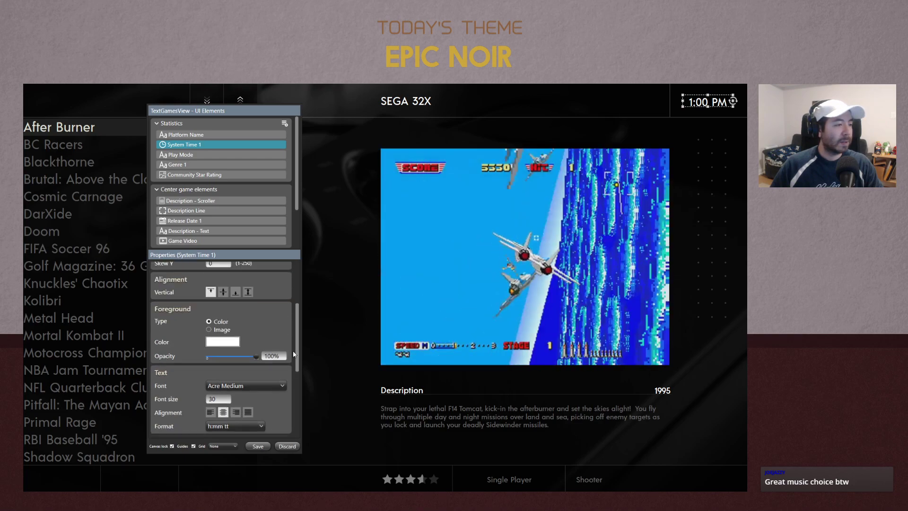
pyautogui.scroll(1, 287, 353)
pyautogui.moveTo(683, 101); pyautogui.dragTo(675, 102)
pyautogui.moveTo(733, 101); pyautogui.dragTo(744, 102)
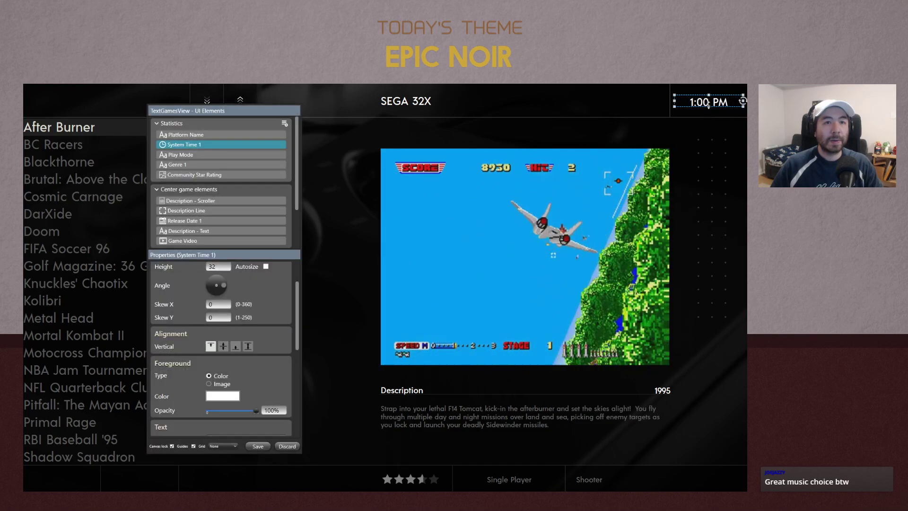
# Set the System Time's vertical alignment to centre and deselect the element
pyautogui.scroll(1, 280, 321)
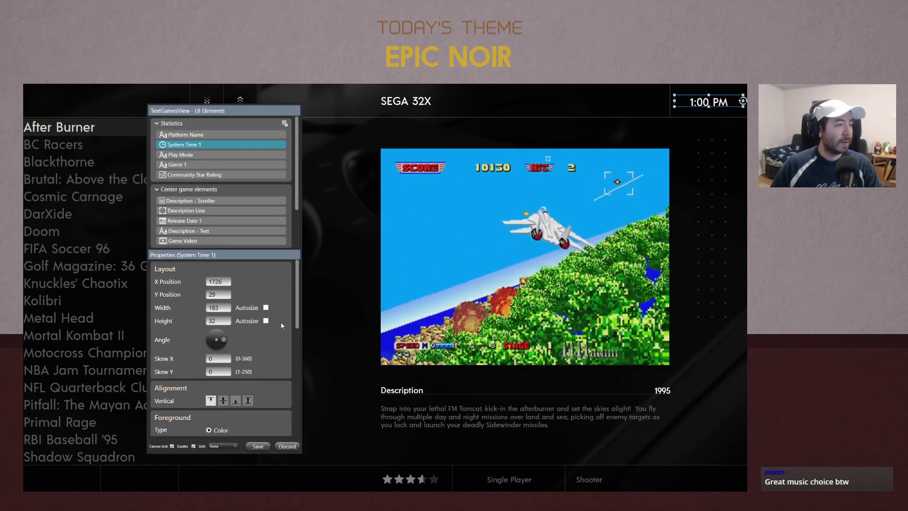
pyautogui.scroll(-1, 278, 325)
pyautogui.scroll(-1, 278, 323)
pyautogui.click(223, 328)
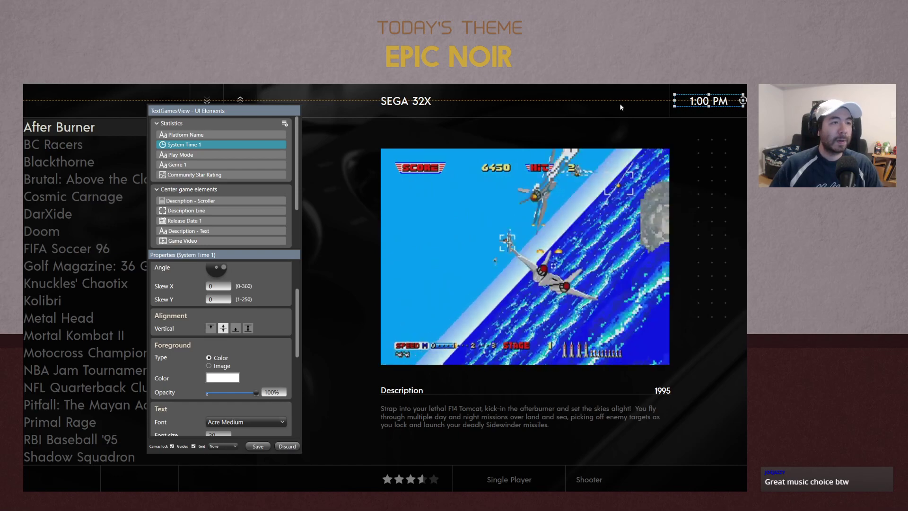
pyautogui.click(556, 138)
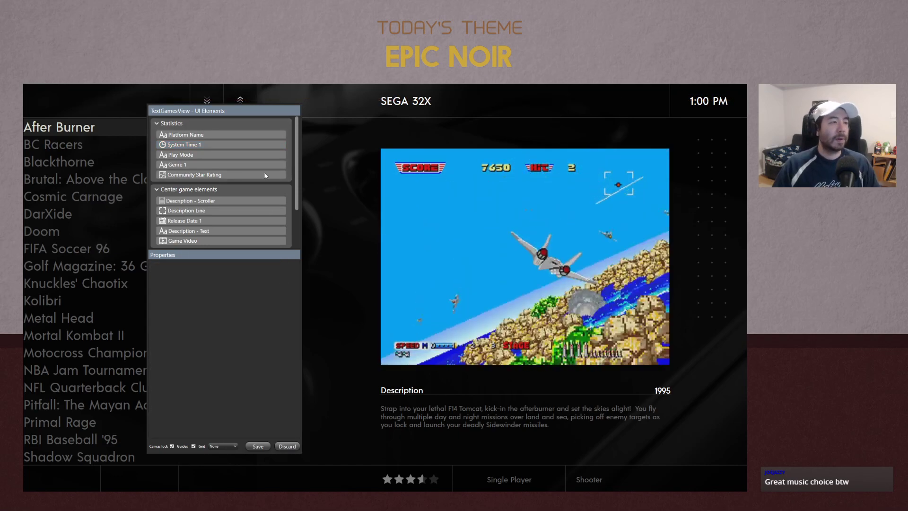
# Move the UI Elements window off the game list, check the element types available for the Statistics group, and save the view
pyautogui.moveTo(216, 113); pyautogui.dragTo(349, 116)
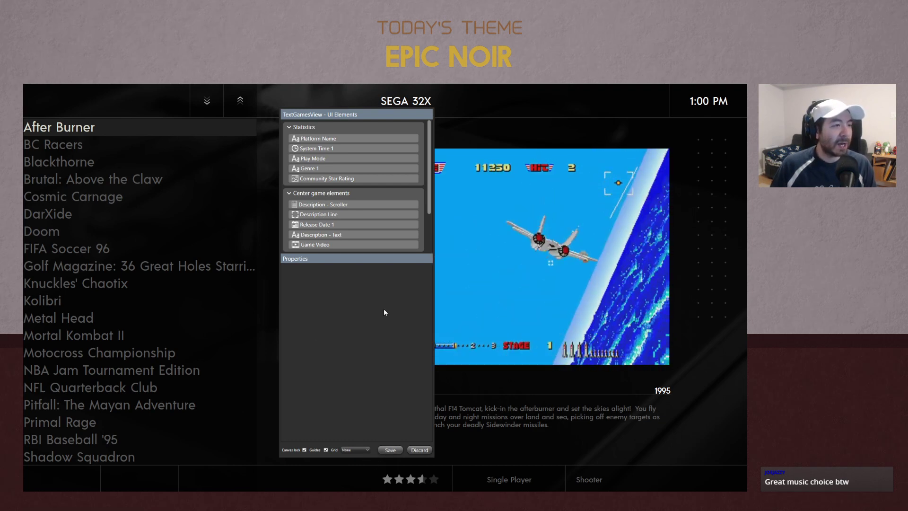
pyautogui.click(419, 129)
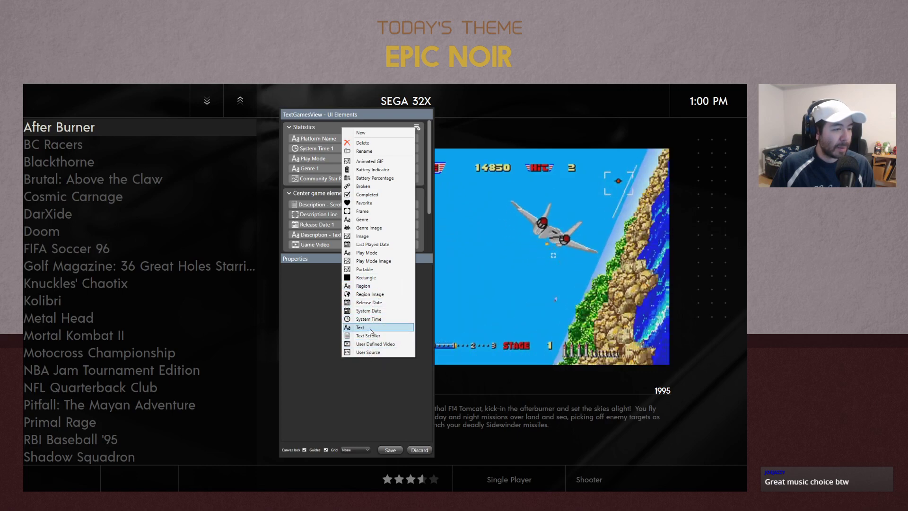
pyautogui.click(308, 360)
pyautogui.click(390, 449)
pyautogui.hotkey('alt', 'Tab')
pyautogui.hotkey('alt', 'Tab')
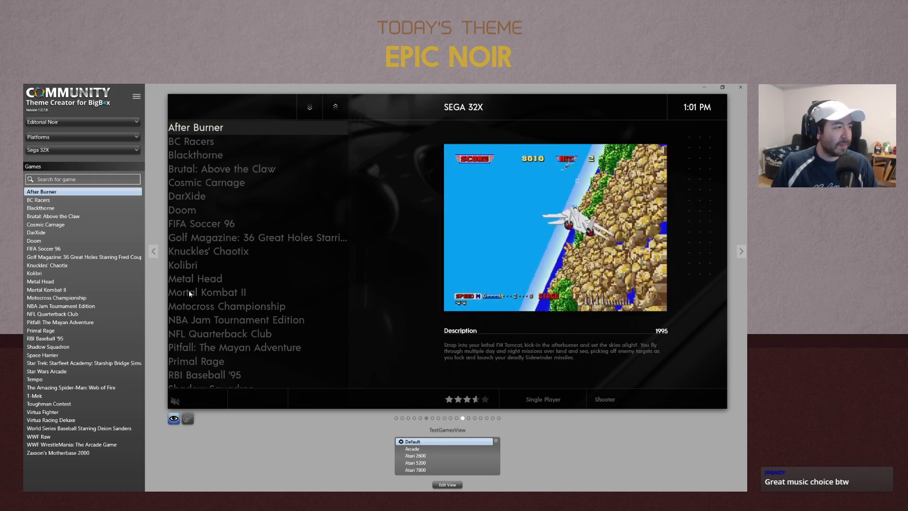
# Preview the text games view with DarXide, and on Nintendo Wii U with Captain Toad, Mario Kart 8 and New Super Mario Bros. U
pyautogui.click(44, 232)
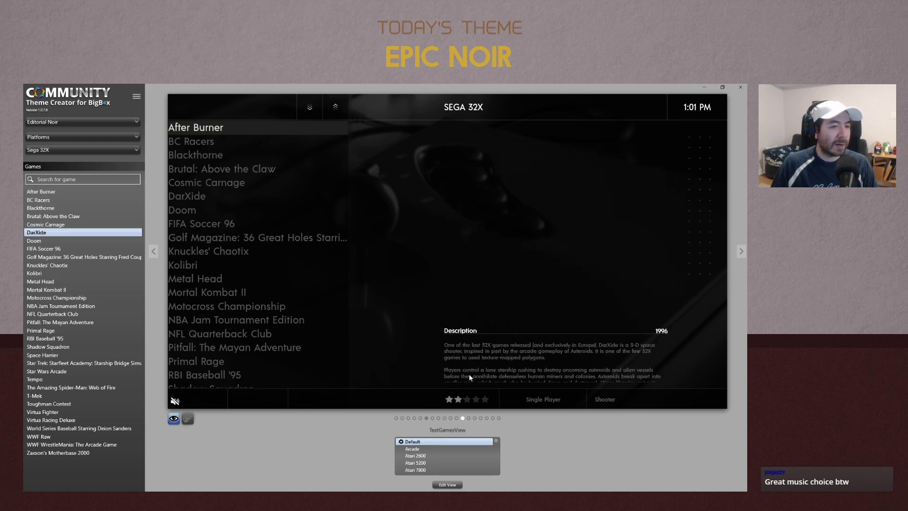
pyautogui.click(63, 151)
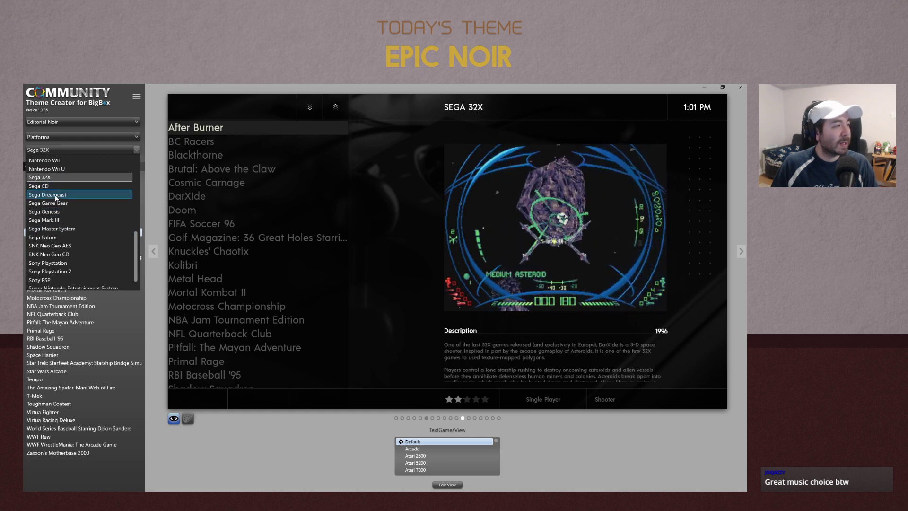
pyautogui.scroll(-1, 62, 222)
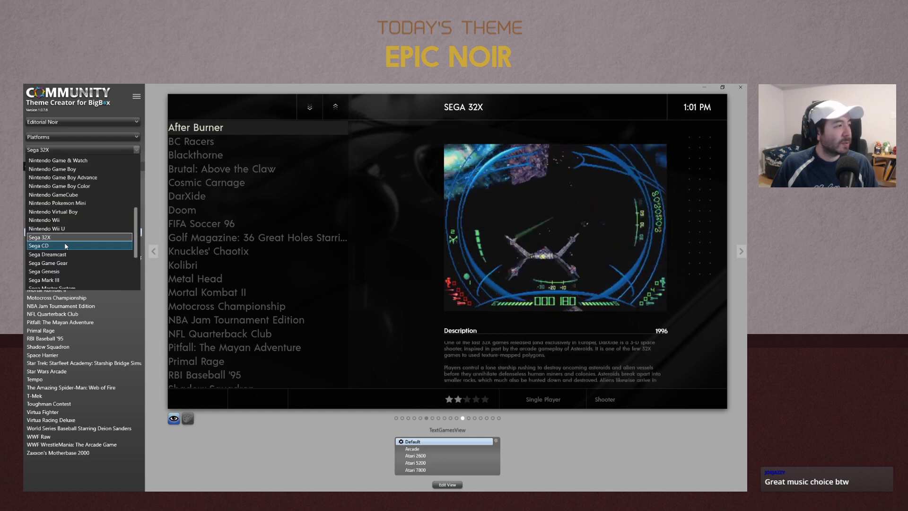
pyautogui.scroll(3, 66, 245)
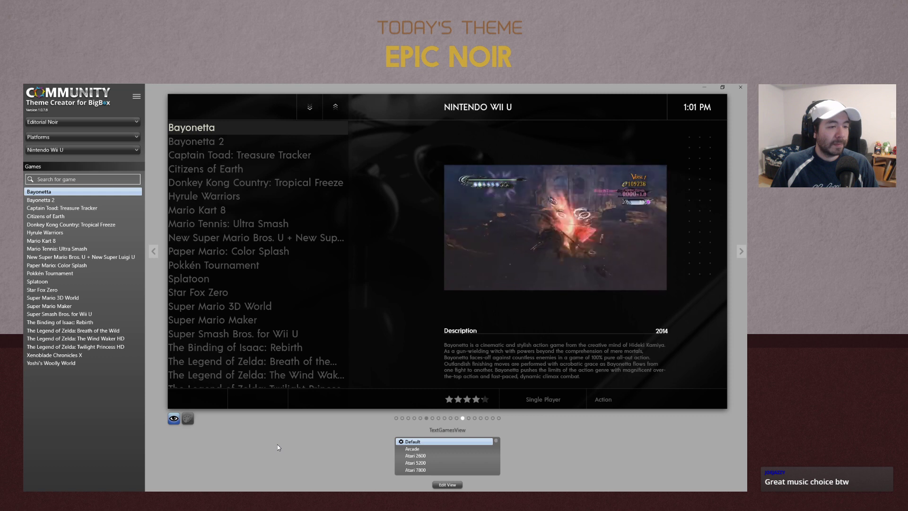
pyautogui.click(64, 208)
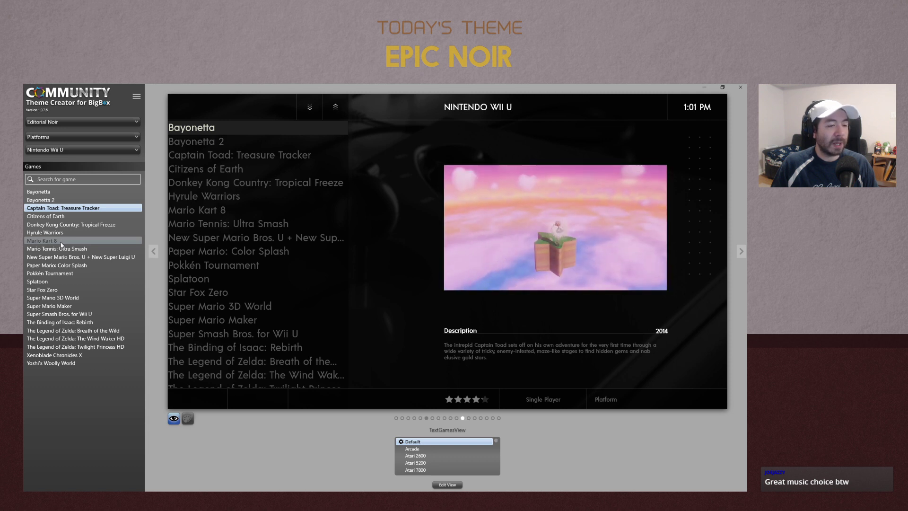
pyautogui.click(61, 241)
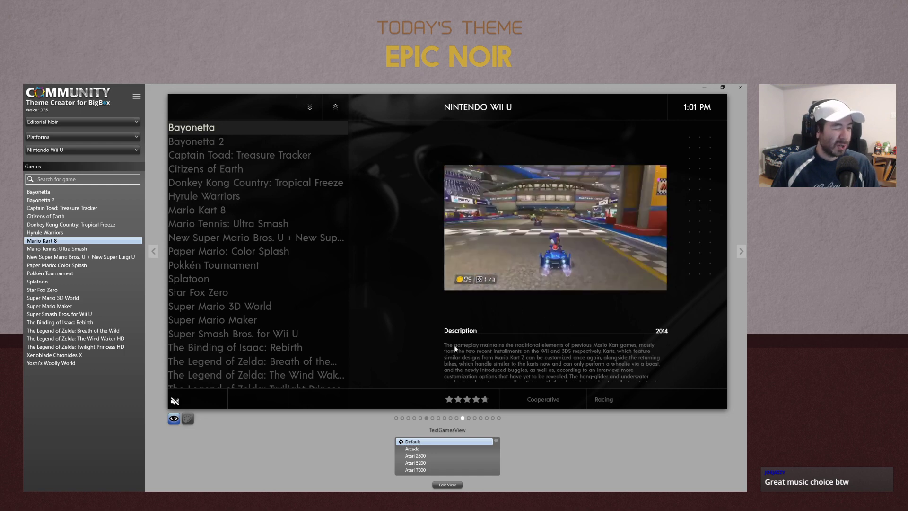
pyautogui.click(71, 257)
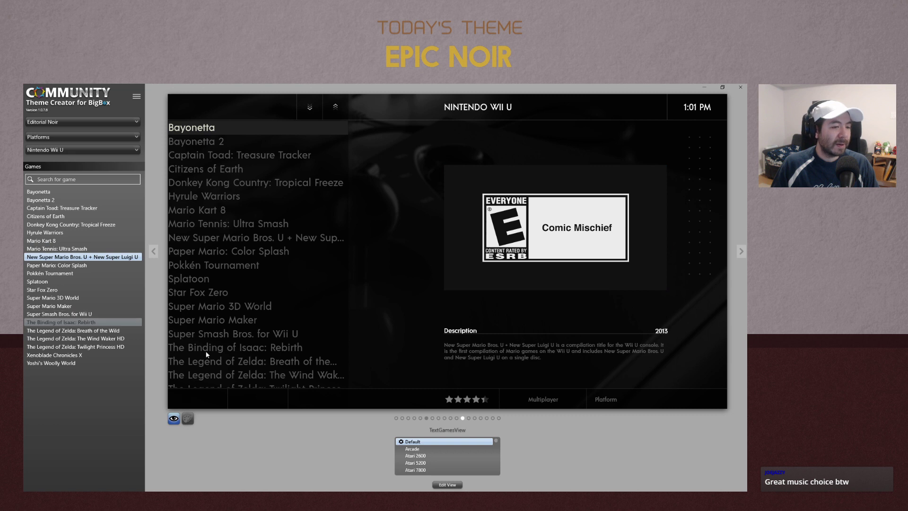
# Compare the text games view with PlatformWheel1FiltersView, using the NEC PC Engine and Nintendo 64 platforms
pyautogui.click(78, 149)
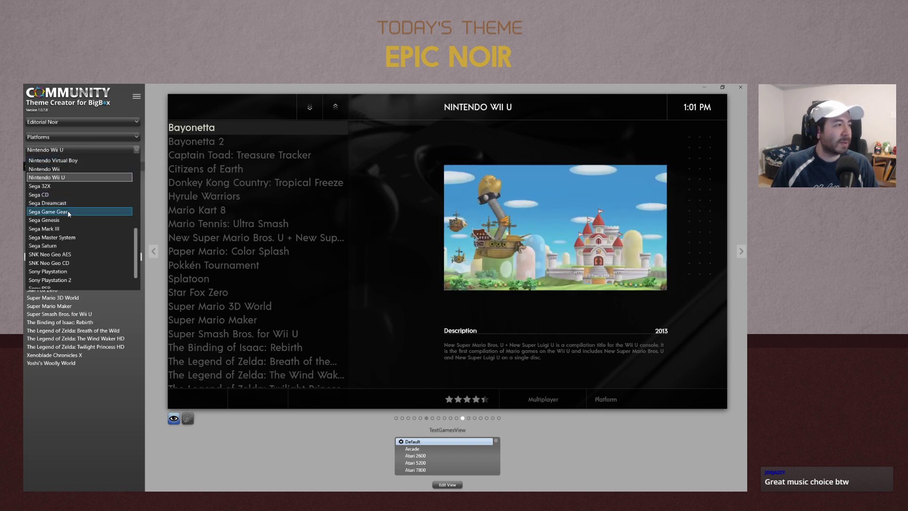
pyautogui.scroll(5, 76, 213)
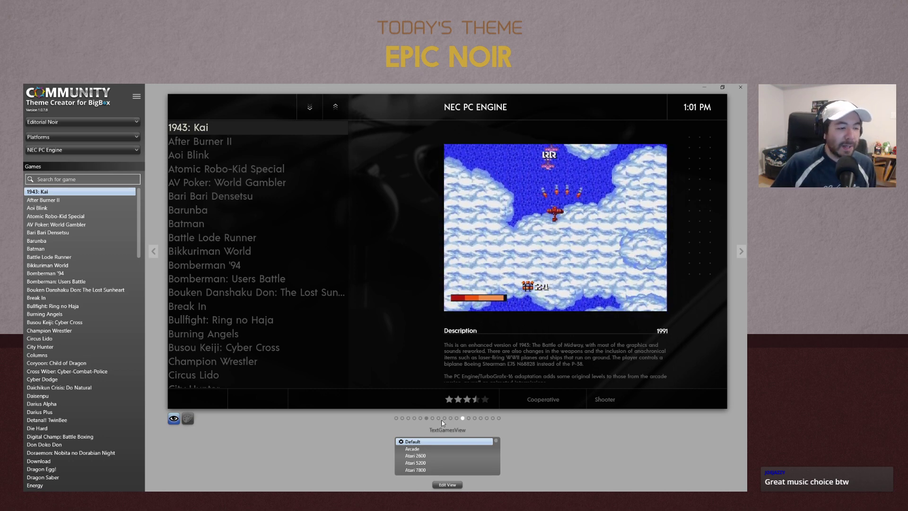
pyautogui.click(426, 418)
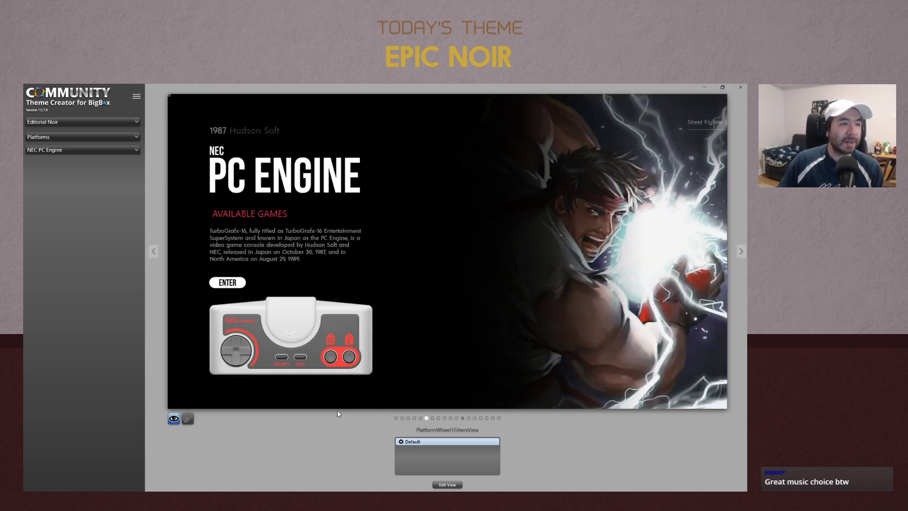
pyautogui.click(56, 151)
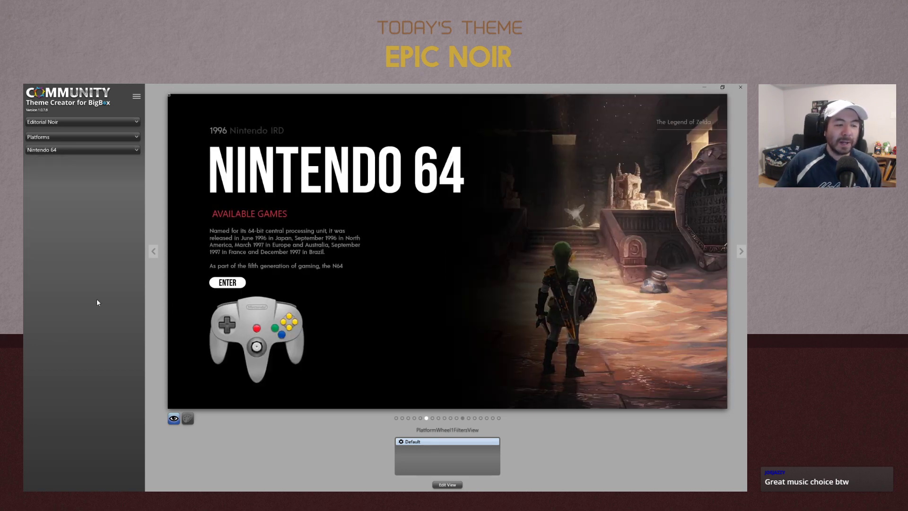
pyautogui.click(465, 419)
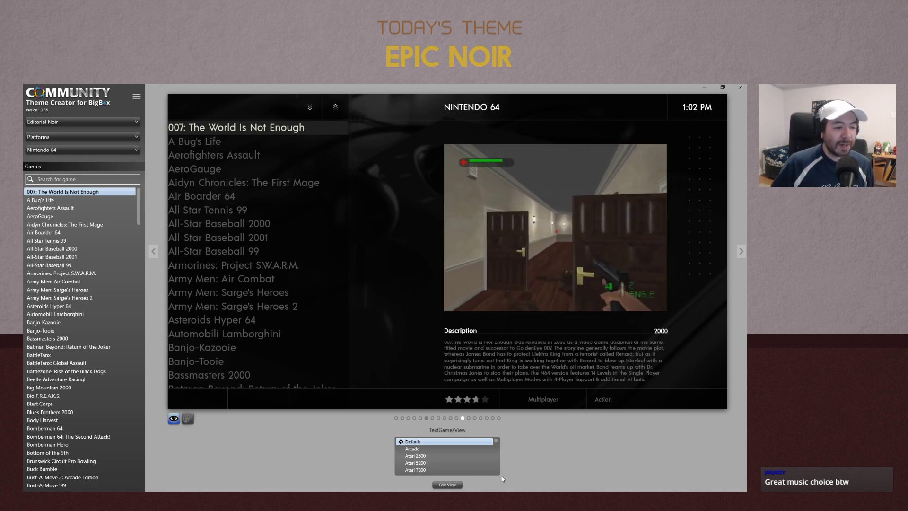
# Copy the default PlatformWheel1FiltersView and paste it over the default WheelGamesView
pyautogui.click(427, 418)
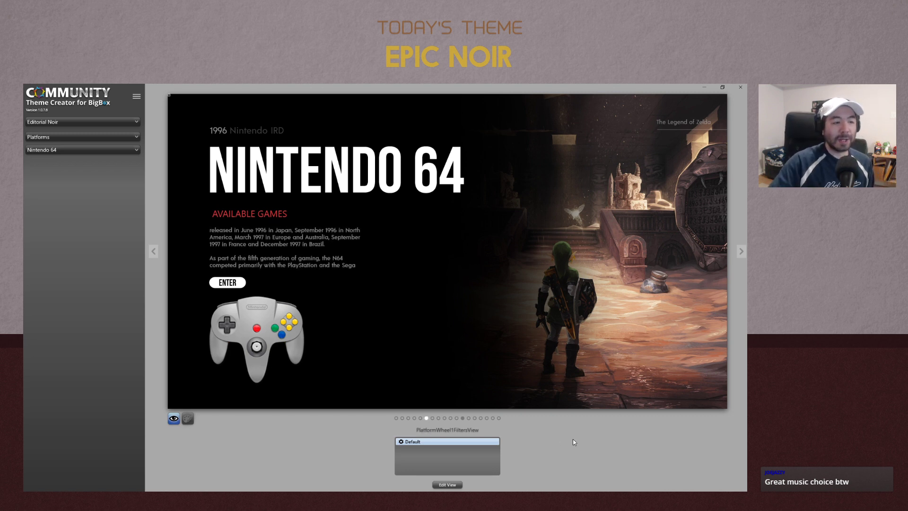
pyautogui.rightClick(414, 444)
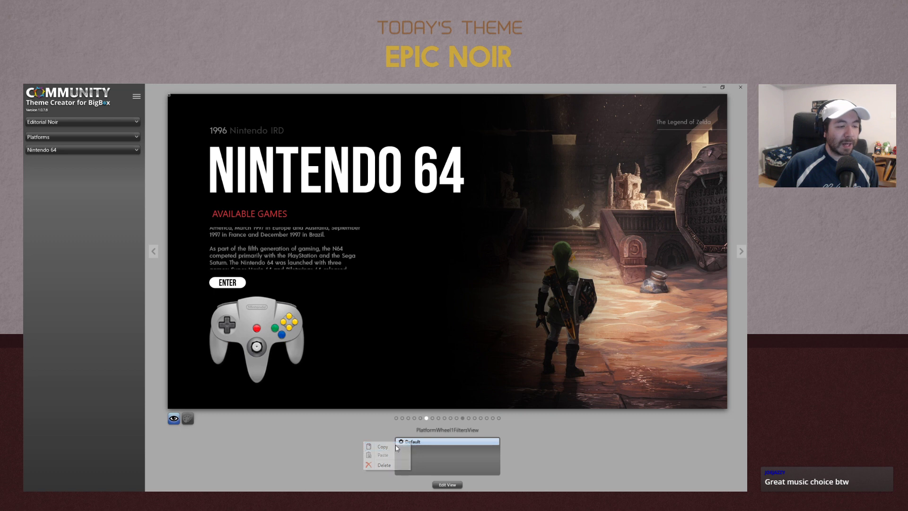
pyautogui.click(475, 418)
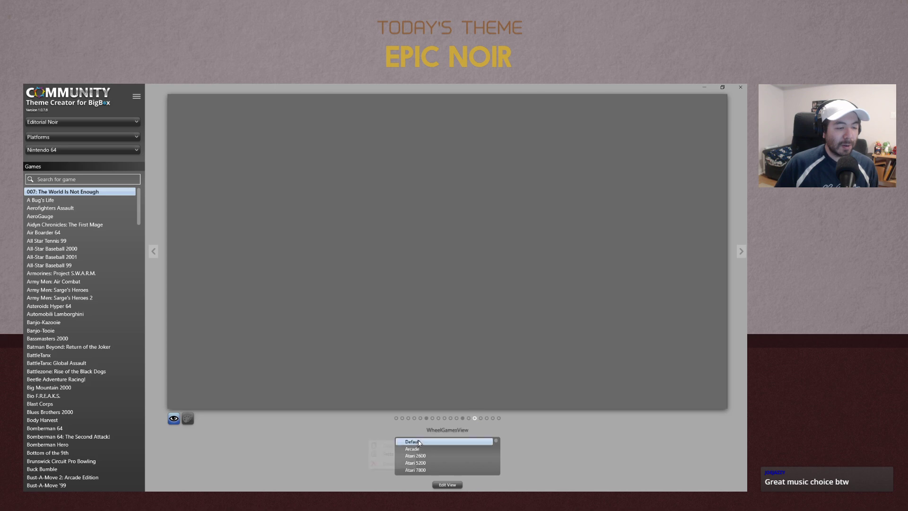
pyautogui.click(391, 454)
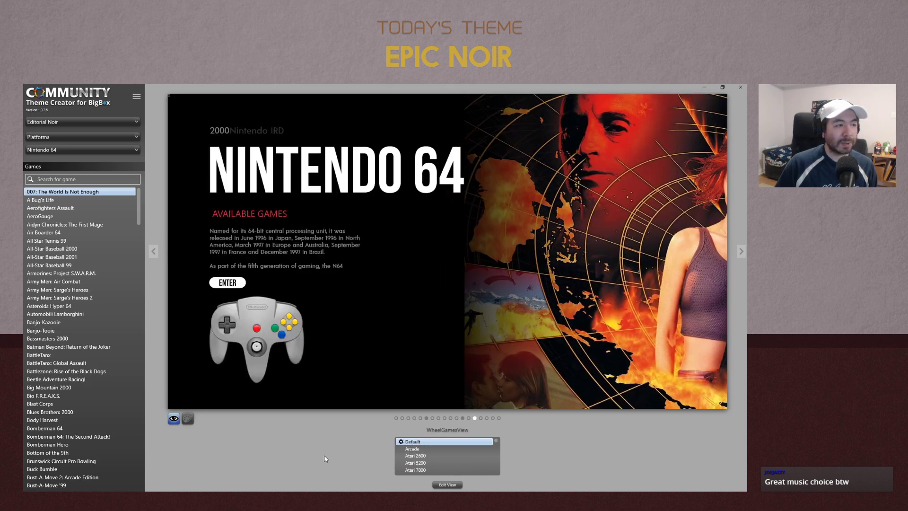
# Open the default WheelGamesView for editing, shift the UI Elements window slightly and expand the Background group
pyautogui.click(448, 485)
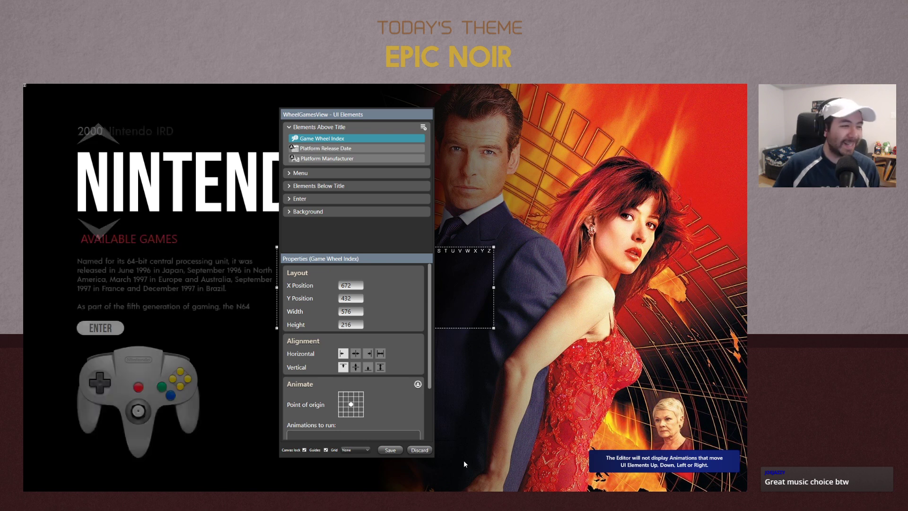
pyautogui.moveTo(336, 115); pyautogui.dragTo(315, 118)
pyautogui.click(269, 215)
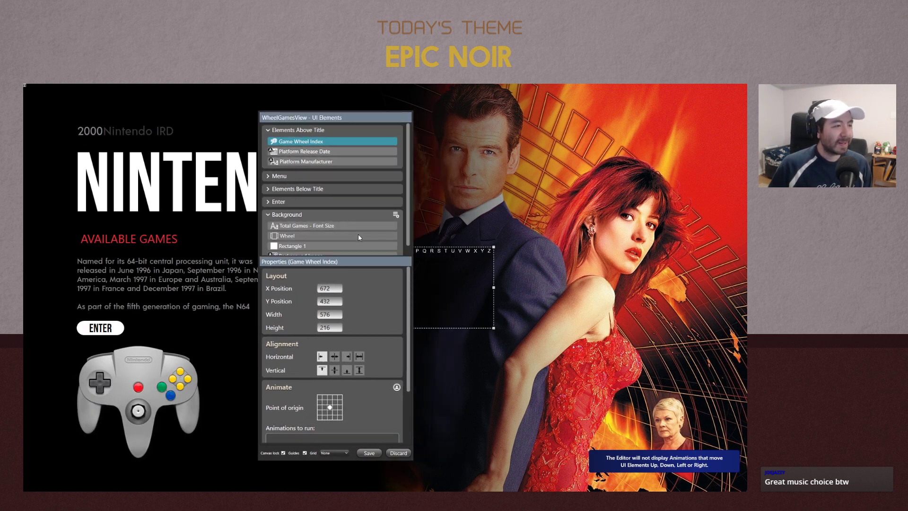
# Add an image element above Rectangle 1 in the Background group and name it Reference
pyautogui.scroll(-1, 358, 237)
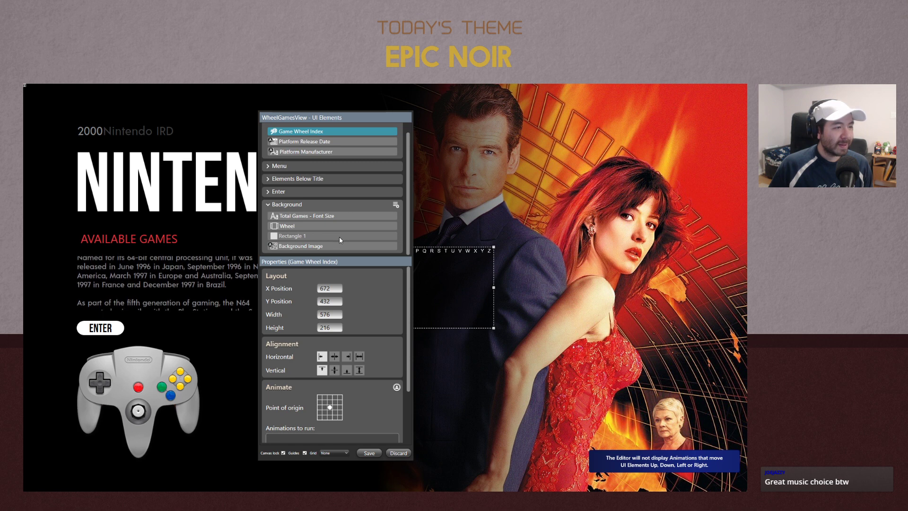
pyautogui.click(338, 234)
pyautogui.click(392, 206)
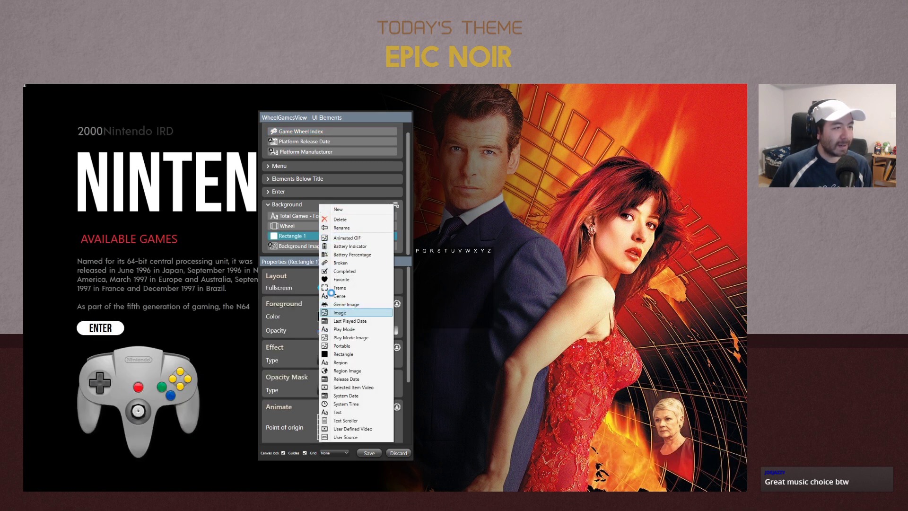
pyautogui.click(340, 313)
pyautogui.moveTo(339, 243); pyautogui.dragTo(293, 239)
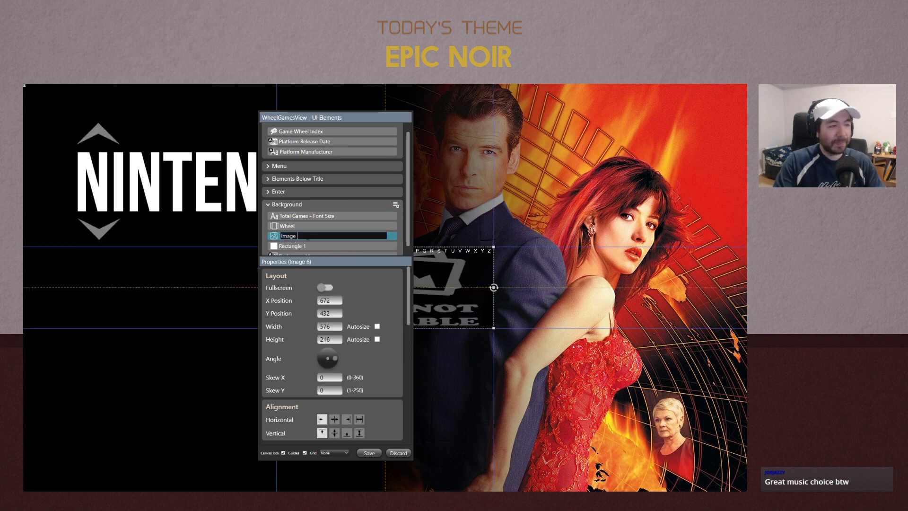
pyautogui.press('BackSpace')
pyautogui.press('BackSpace')
pyautogui.press('BackSpace')
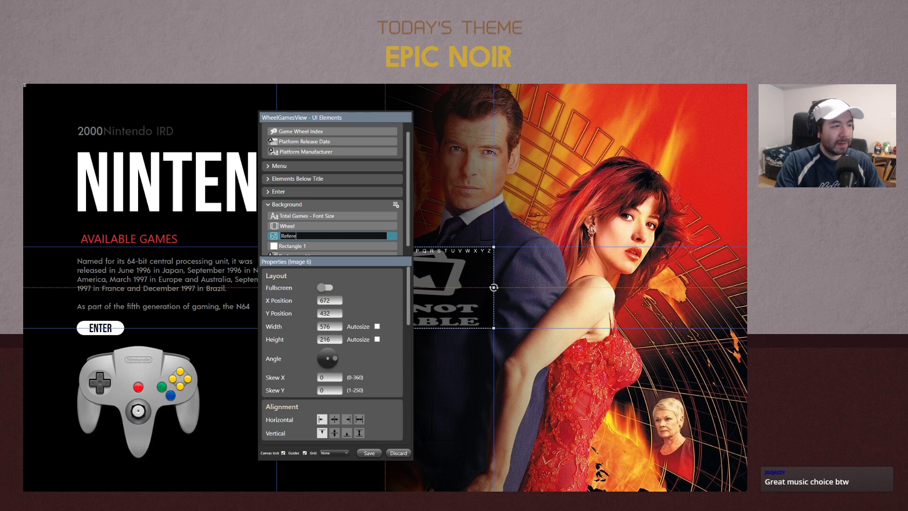
# Make the Reference image fullscreen
pyautogui.scroll(-3, 405, 360)
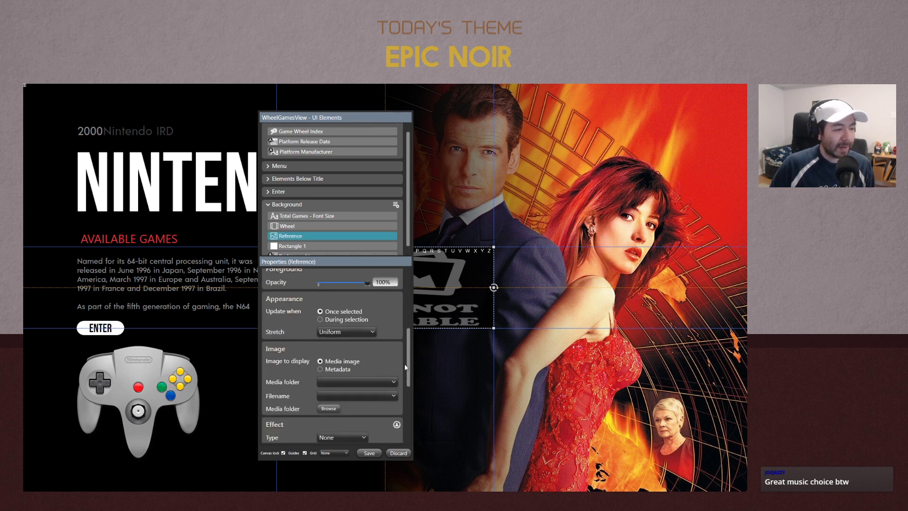
pyautogui.scroll(3, 404, 354)
pyautogui.click(324, 288)
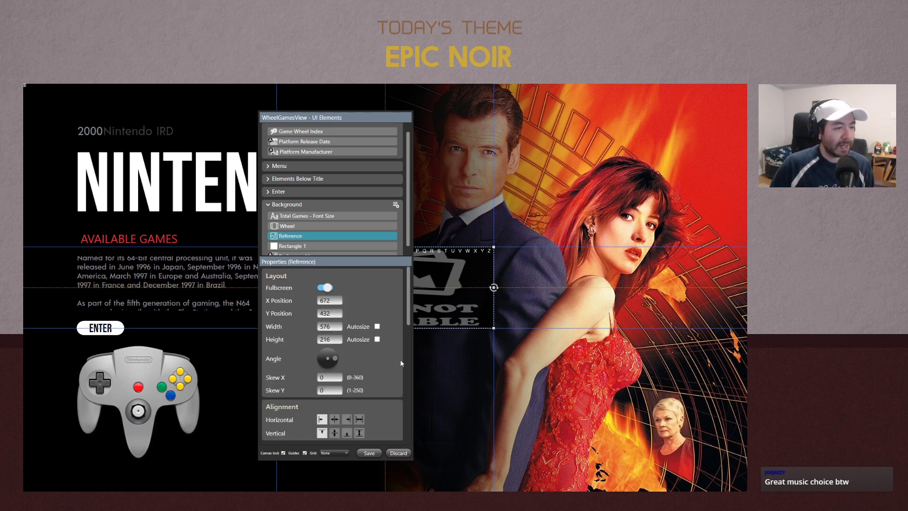
# Try Game View 1 - Menu.PNG from the Theme media folder for the Reference image, and settle on Game View 1.PNG
pyautogui.scroll(-8, 400, 362)
pyautogui.click(350, 368)
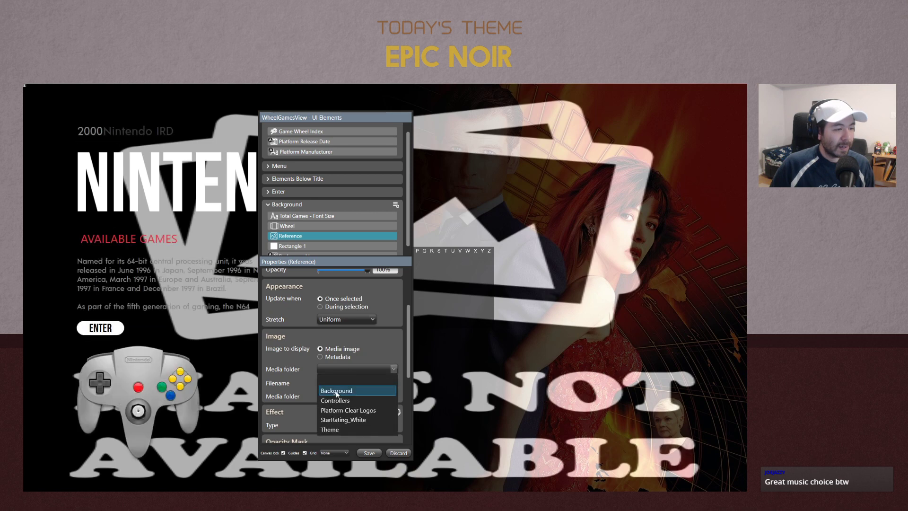
pyautogui.click(338, 392)
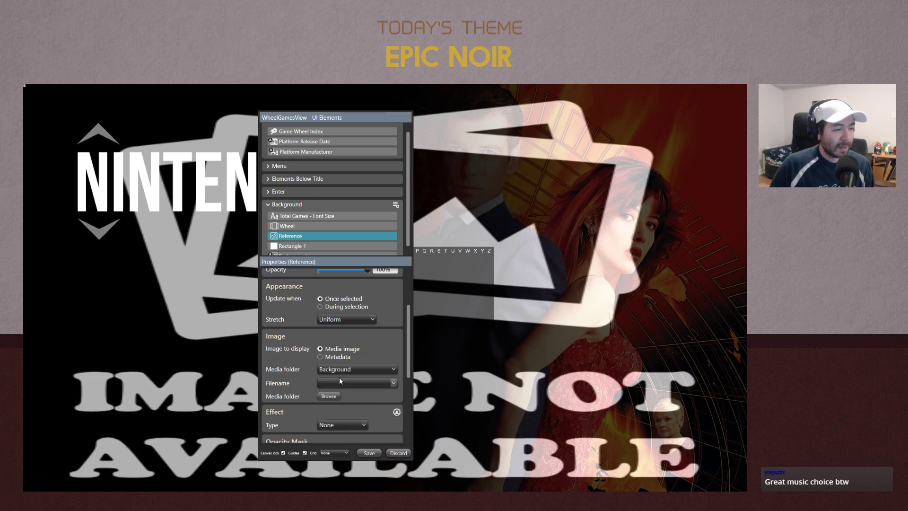
pyautogui.click(347, 382)
pyautogui.click(348, 383)
pyautogui.click(353, 369)
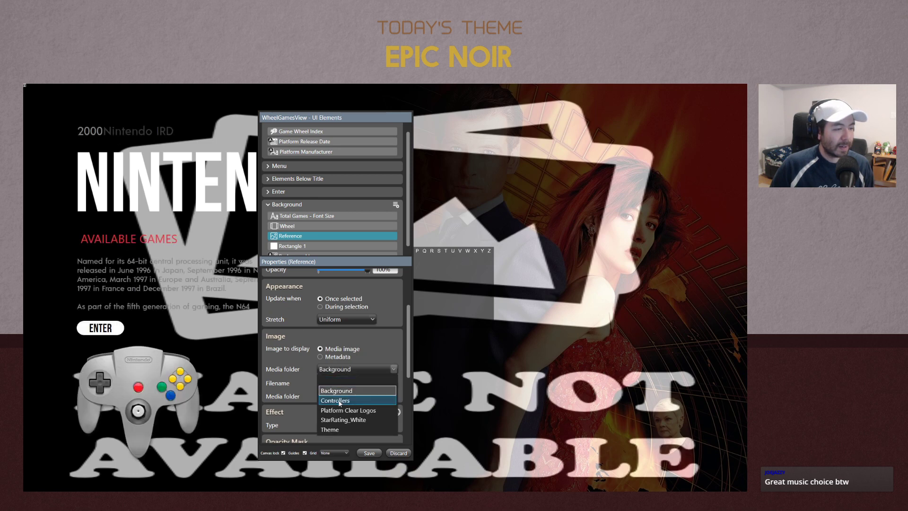
pyautogui.click(338, 431)
pyautogui.click(348, 385)
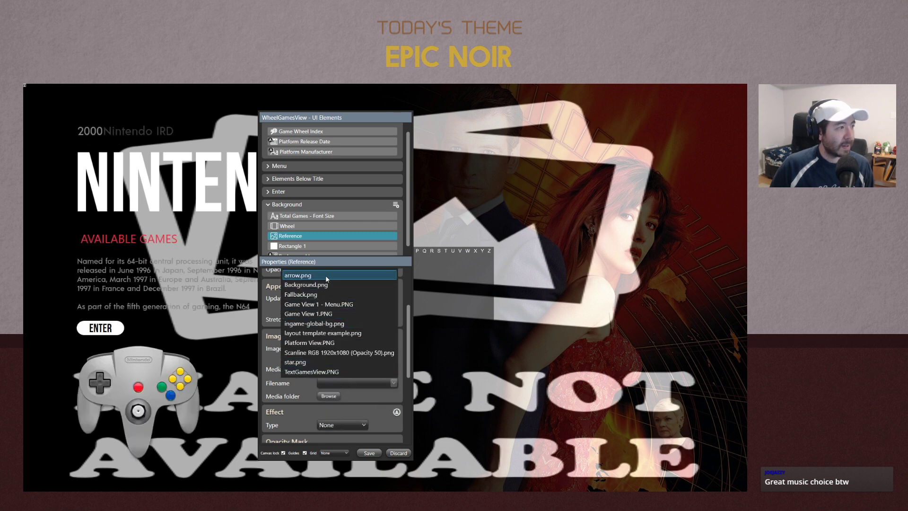
pyautogui.click(332, 307)
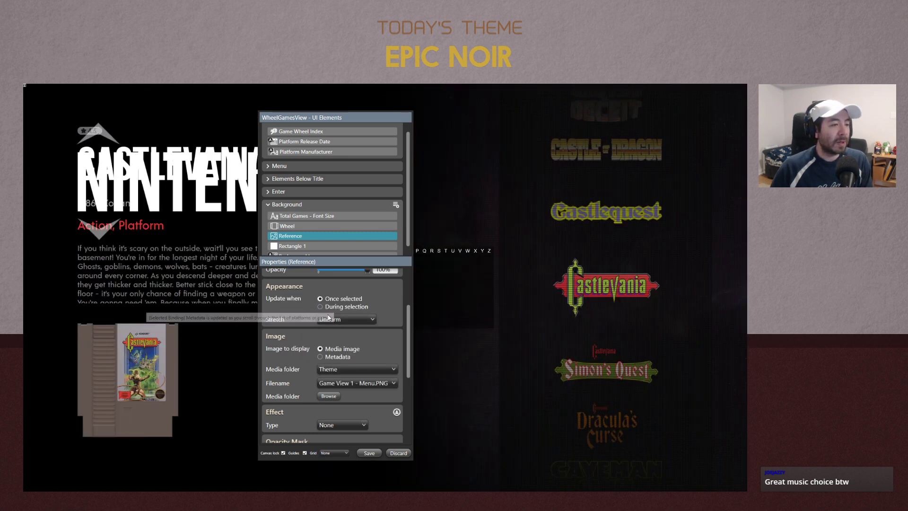
pyautogui.click(339, 384)
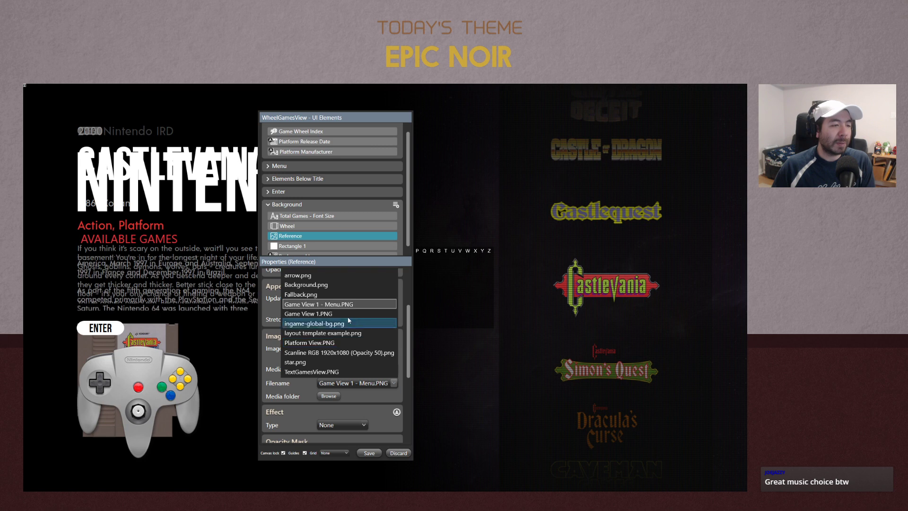
pyautogui.click(316, 314)
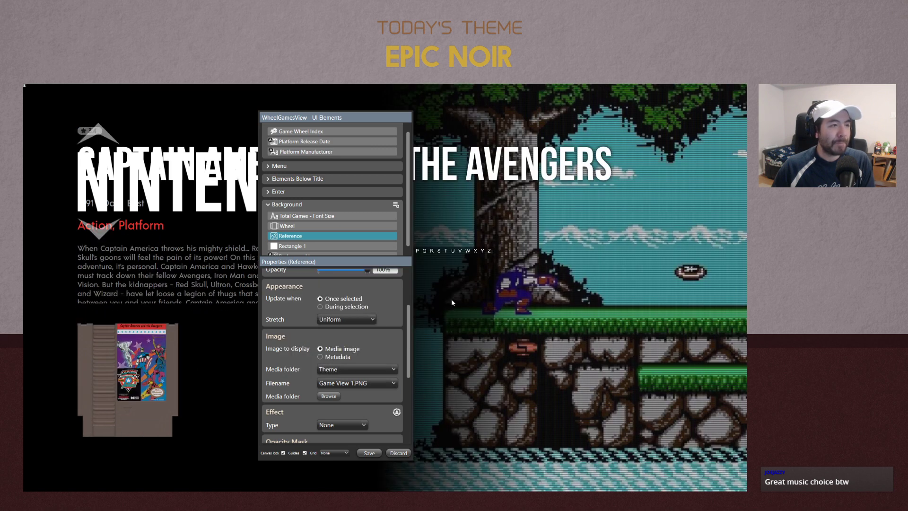
# Move the UI Elements window clear of the game details and delete the ENTER label and its white button shape
pyautogui.moveTo(348, 118); pyautogui.dragTo(247, 373)
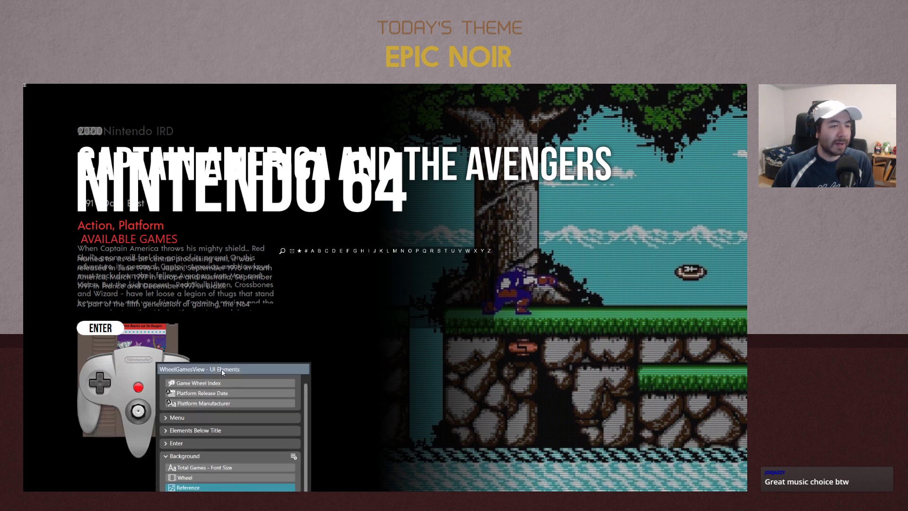
pyautogui.moveTo(221, 369); pyautogui.dragTo(373, 133)
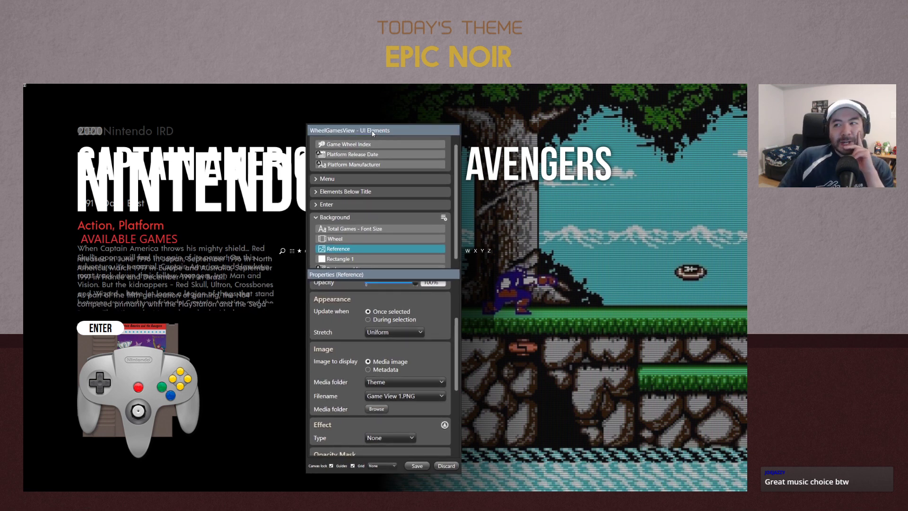
pyautogui.moveTo(367, 132); pyautogui.dragTo(438, 137)
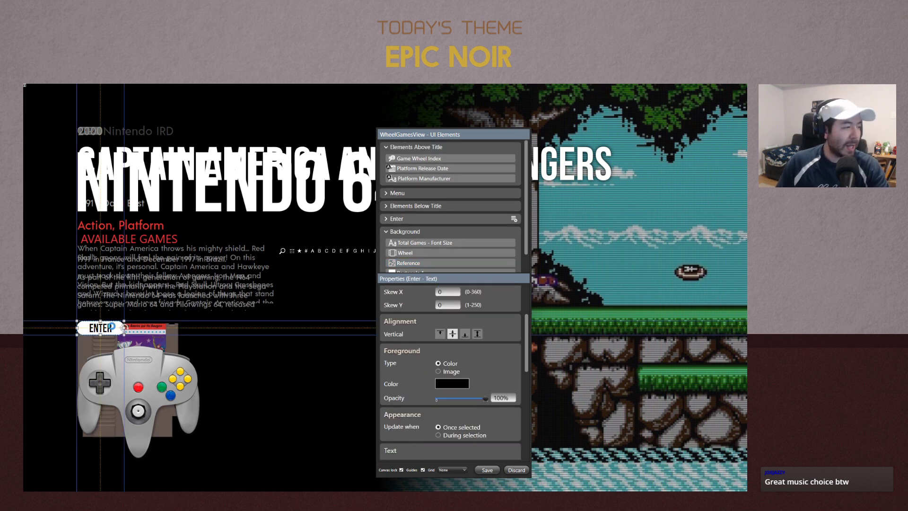
pyautogui.click(106, 331)
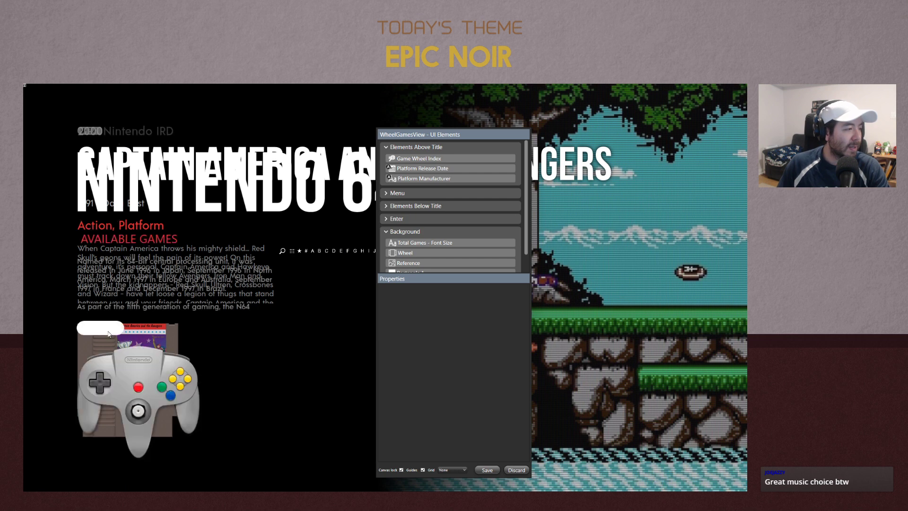
pyautogui.click(105, 330)
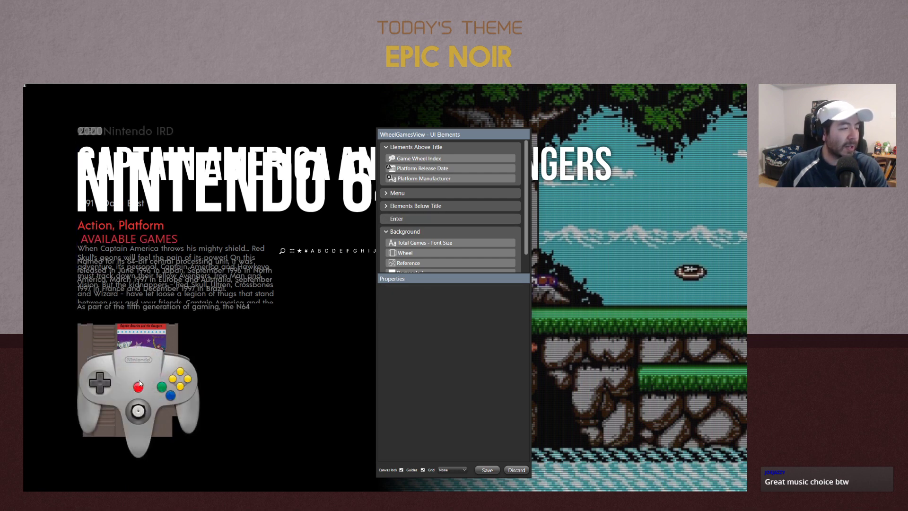
# Switch the Controller image's metadata image to Game cart front
pyautogui.click(140, 383)
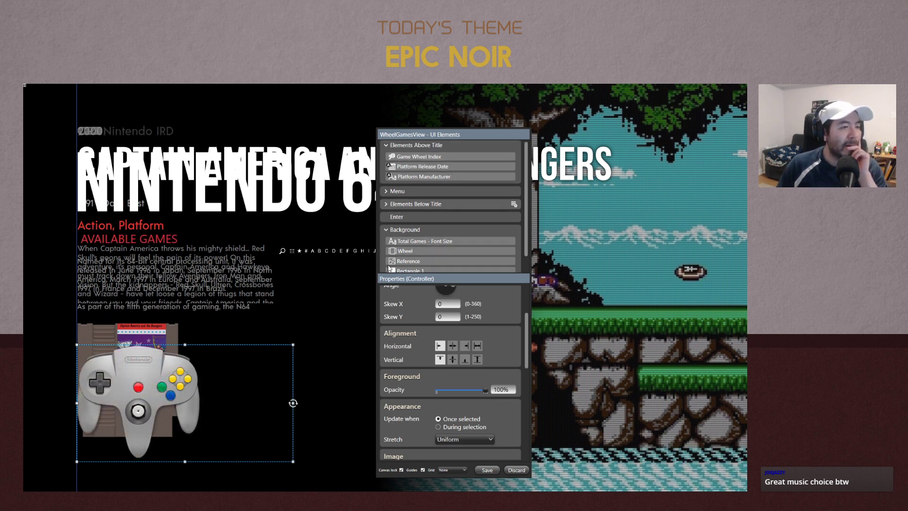
pyautogui.click(386, 205)
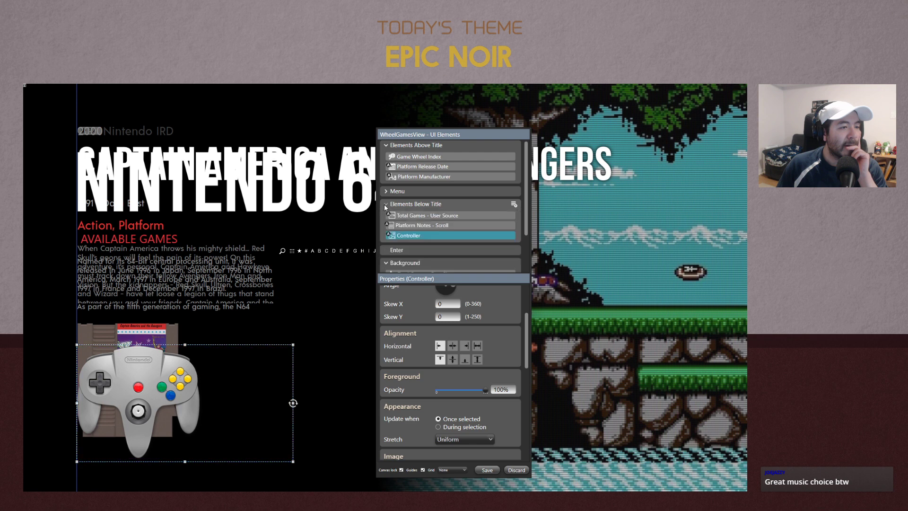
pyautogui.scroll(-5, 516, 344)
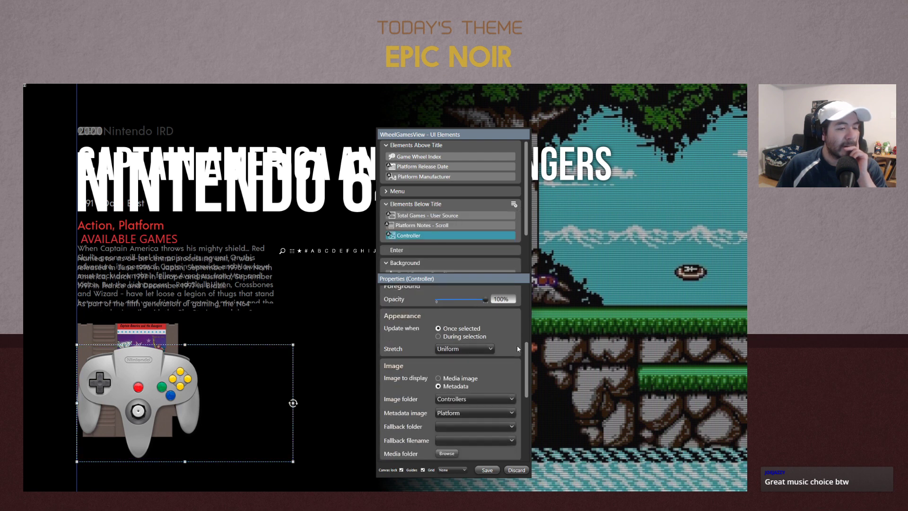
pyautogui.click(457, 344)
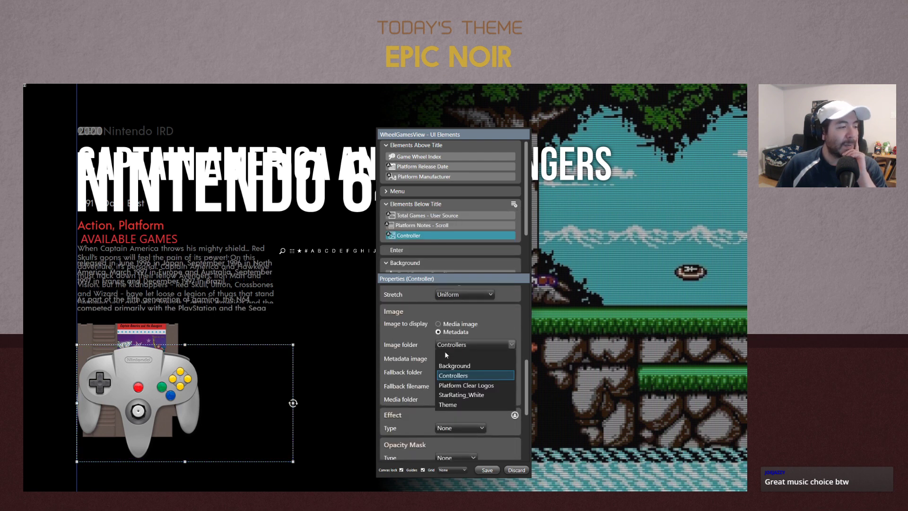
pyautogui.click(465, 348)
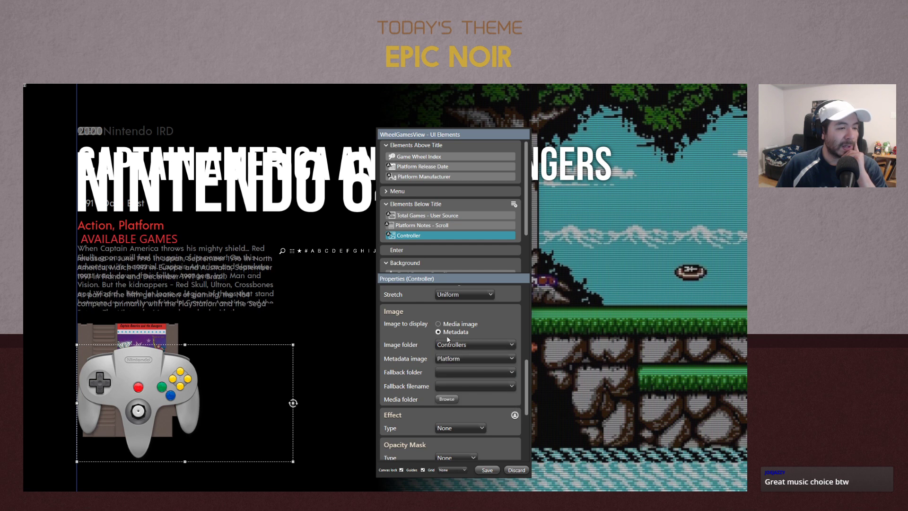
pyautogui.click(452, 360)
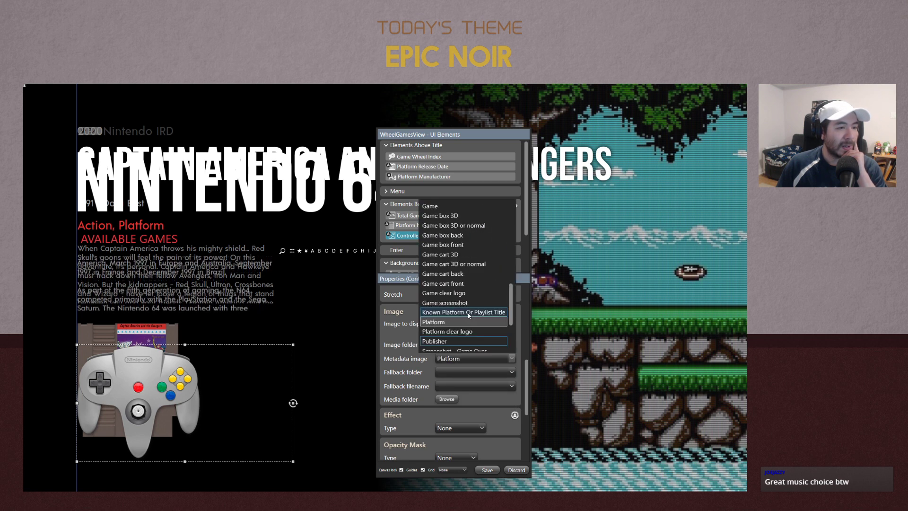
pyautogui.click(449, 283)
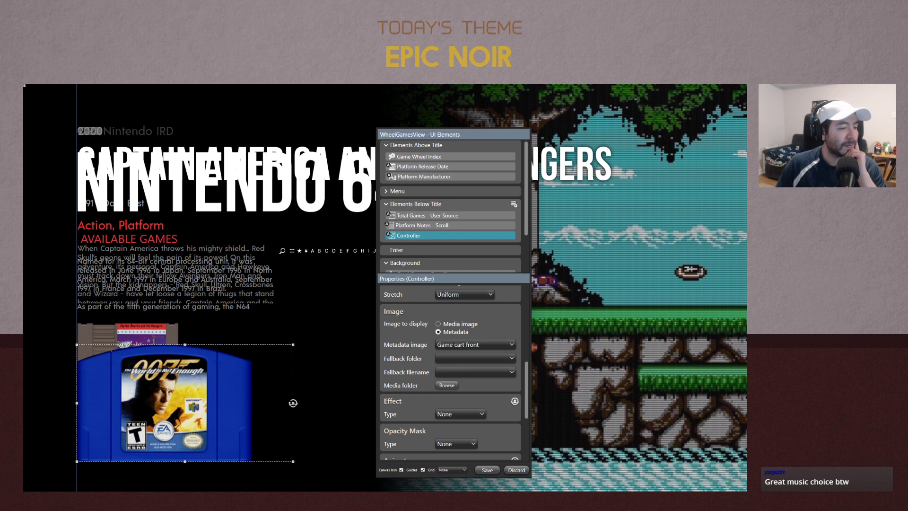
# Narrow the cart image box, align its upper edge with the reference cartridge, and extend the box slightly downward
pyautogui.moveTo(293, 403); pyautogui.dragTo(212, 402)
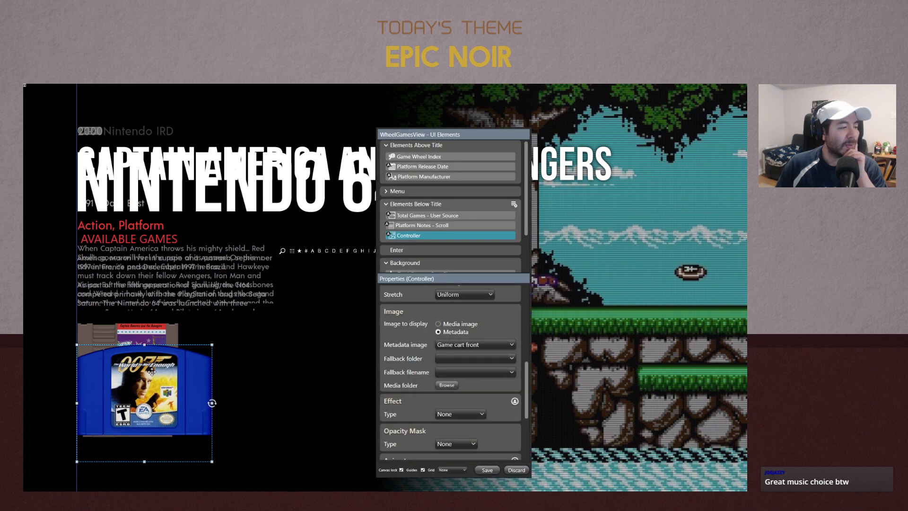
pyautogui.moveTo(151, 371); pyautogui.dragTo(147, 360)
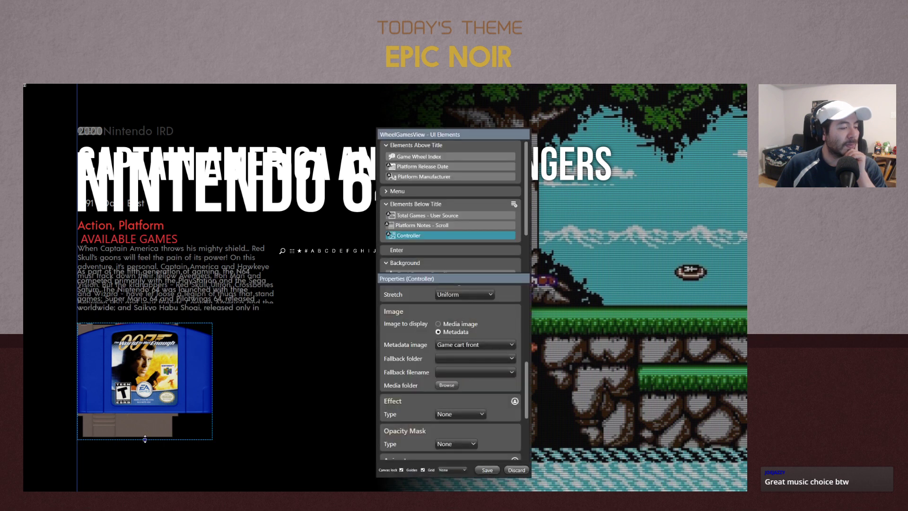
pyautogui.moveTo(145, 439); pyautogui.dragTo(143, 462)
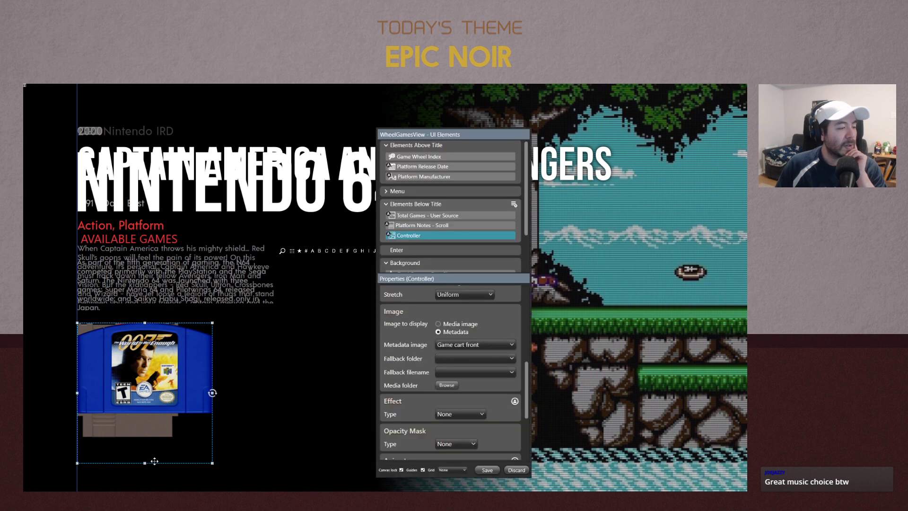
pyautogui.scroll(2, 512, 343)
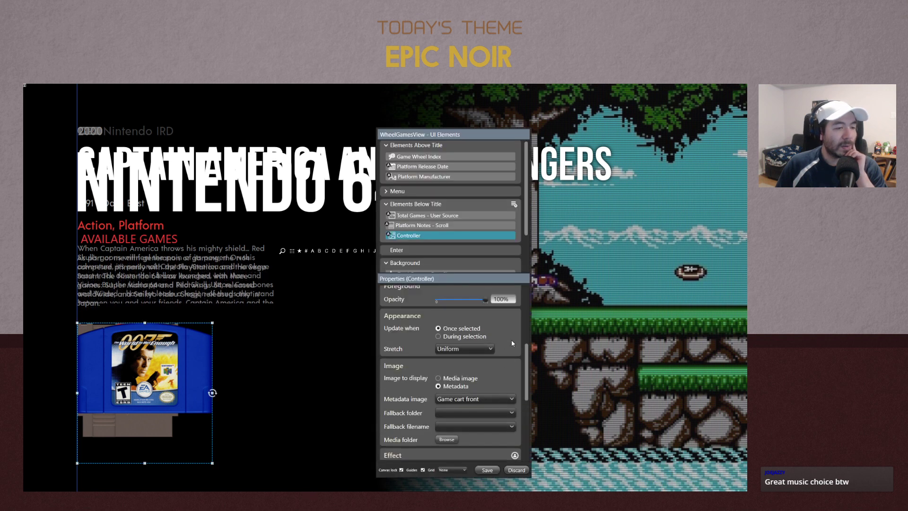
pyautogui.scroll(3, 512, 343)
pyautogui.click(304, 397)
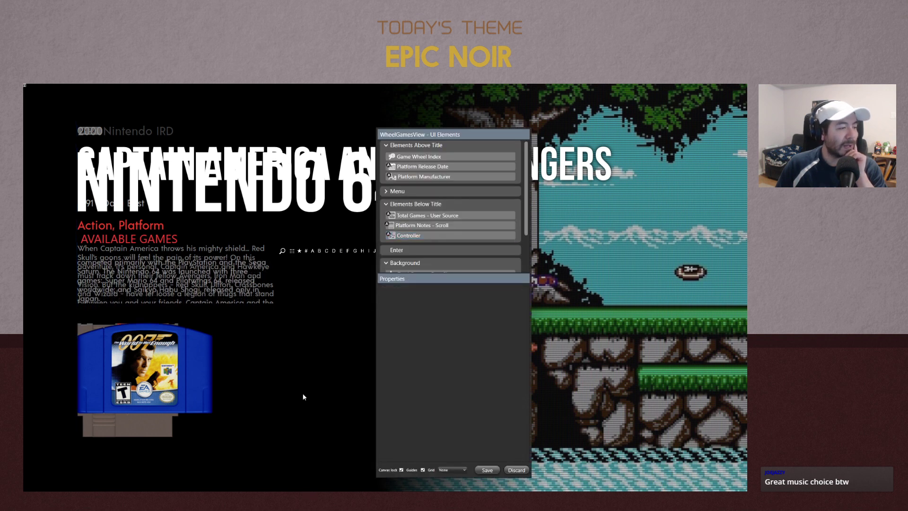
# Set the metadata of the Platform Notes - Scroll text to Game notes
pyautogui.click(219, 271)
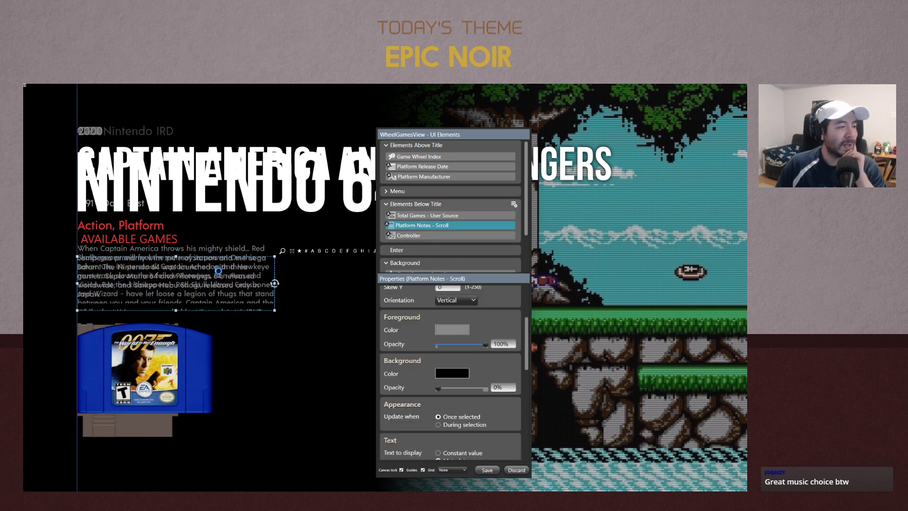
pyautogui.scroll(-8, 524, 373)
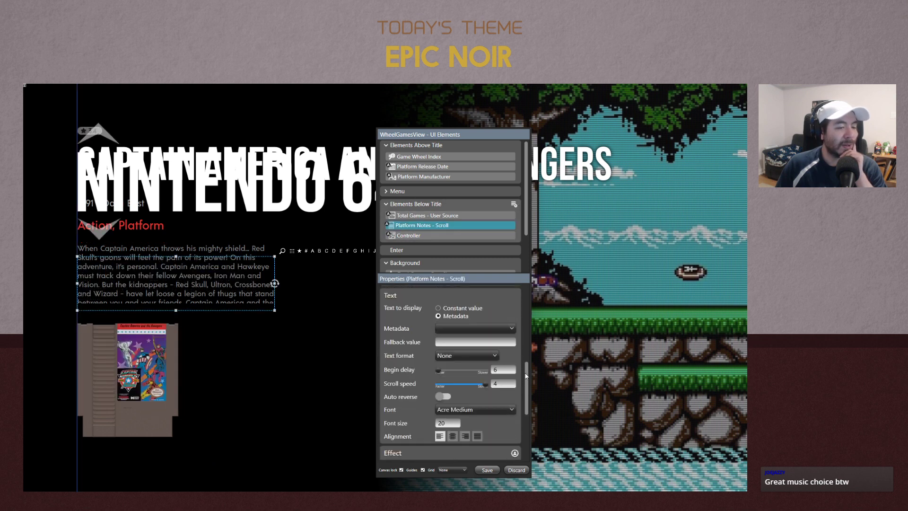
pyautogui.scroll(5, 523, 372)
pyautogui.scroll(-5, 524, 371)
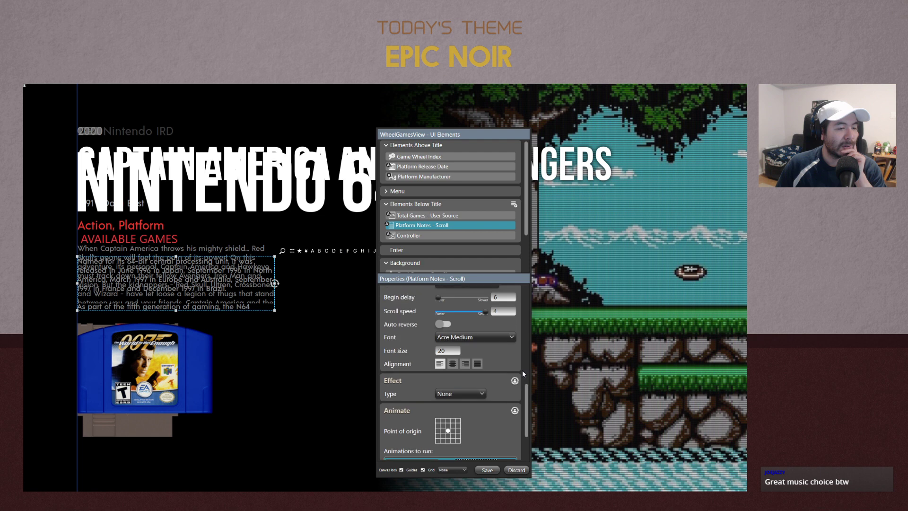
pyautogui.scroll(1, 523, 375)
pyautogui.click(454, 345)
pyautogui.scroll(-3, 460, 325)
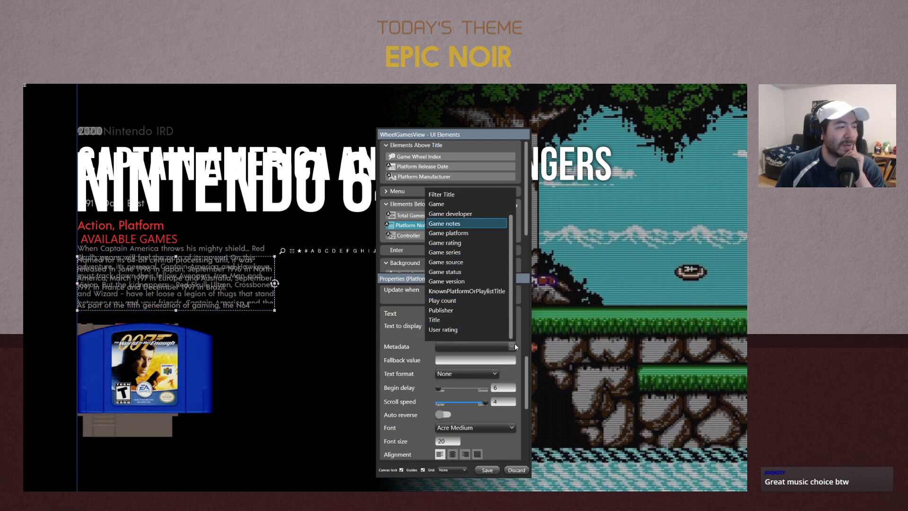
pyautogui.click(444, 224)
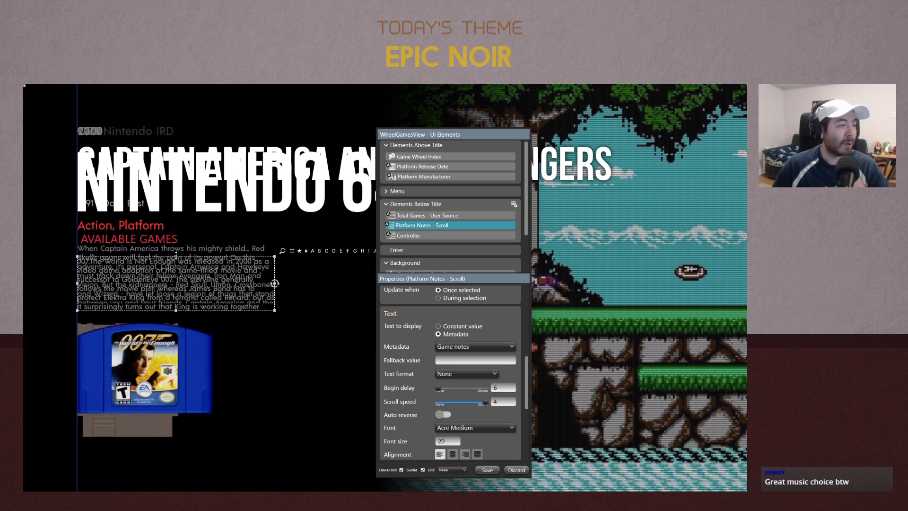
# Move the Platform Notes - Scroll text up over the reference description and extend its box slightly downward
pyautogui.moveTo(192, 287); pyautogui.dragTo(188, 270)
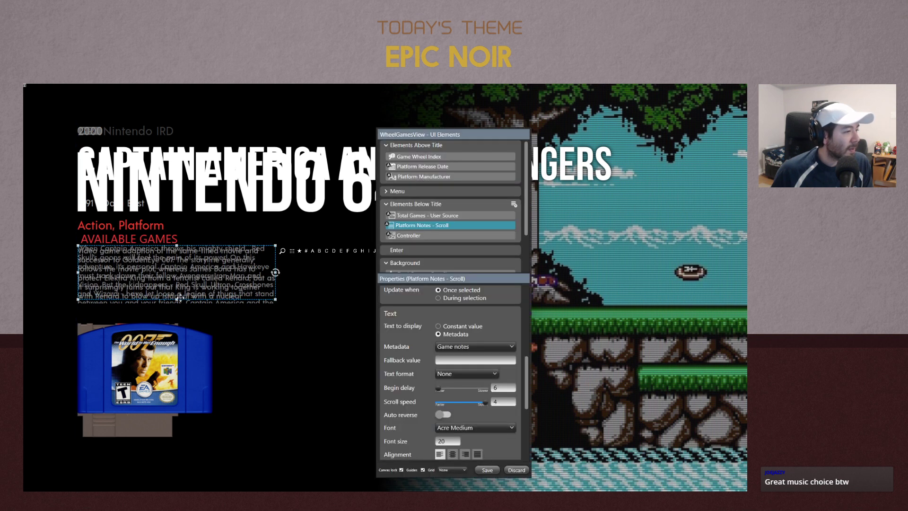
pyautogui.moveTo(176, 299); pyautogui.dragTo(176, 305)
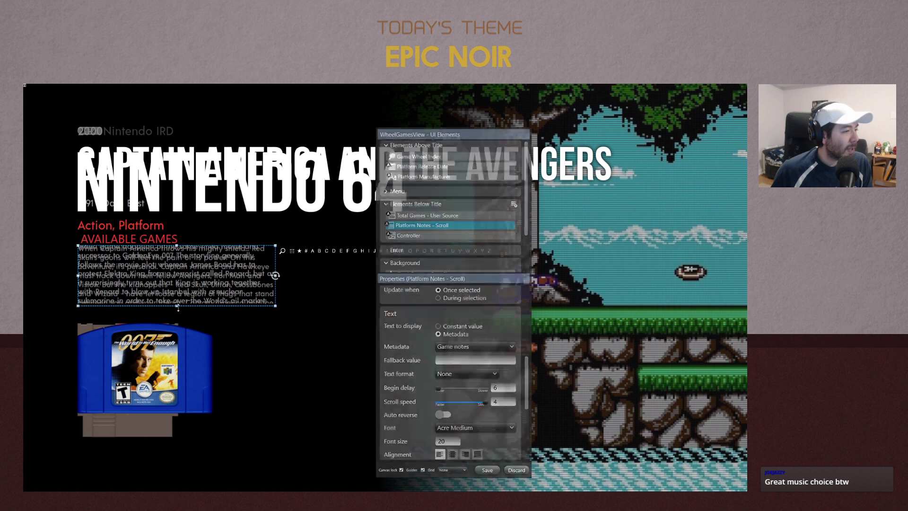
# Delete the Total Games - User Source element showing AVAILABLE GAMES
pyautogui.click(132, 227)
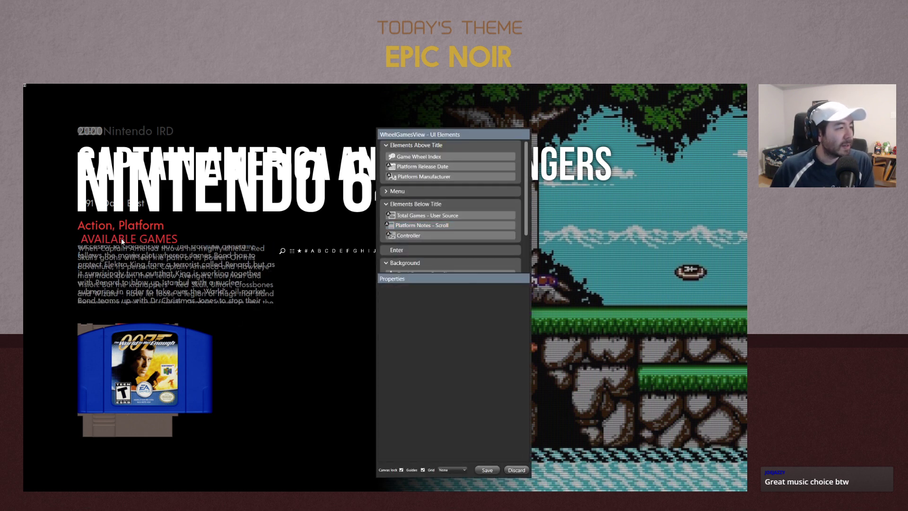
pyautogui.click(129, 241)
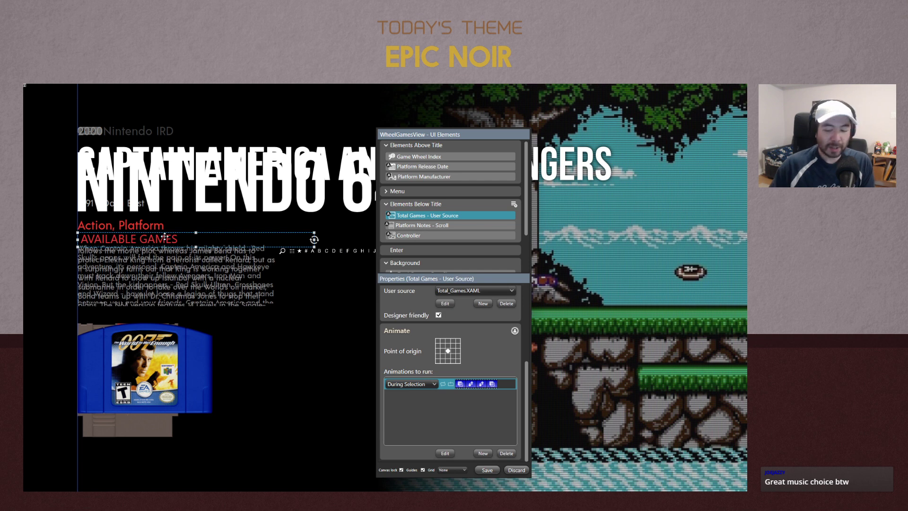
pyautogui.press('Delete')
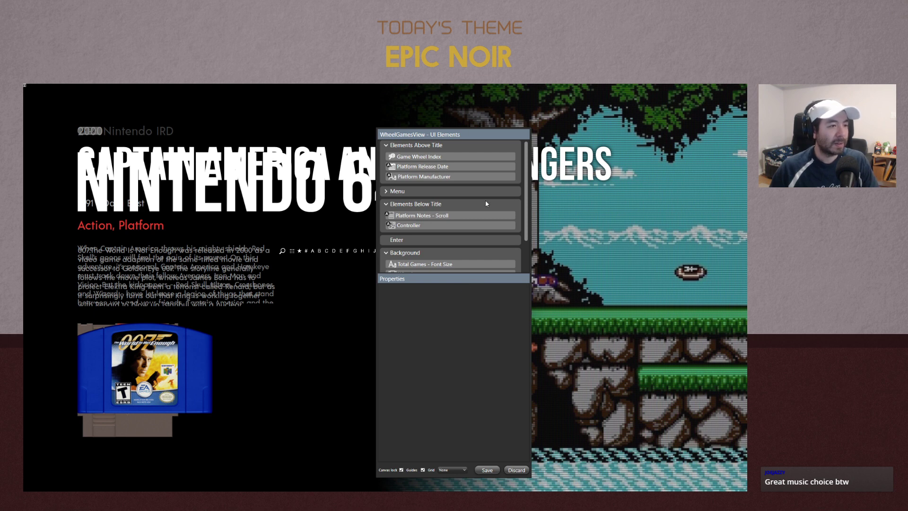
# Add a Genre text element to the Elements Below Title group and select it
pyautogui.moveTo(527, 192)
pyautogui.mouseDown()
pyautogui.moveTo(526, 205)
pyautogui.moveTo(524, 190)
pyautogui.mouseUp()
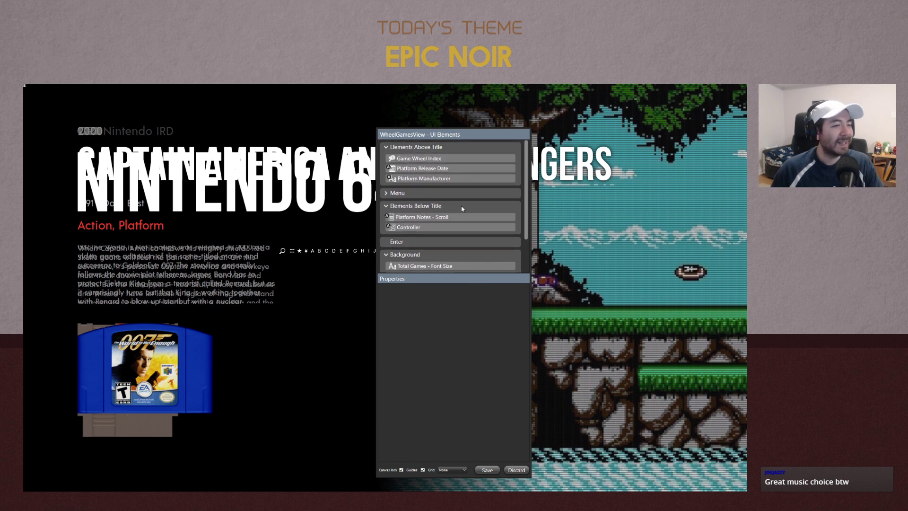
pyautogui.click(513, 206)
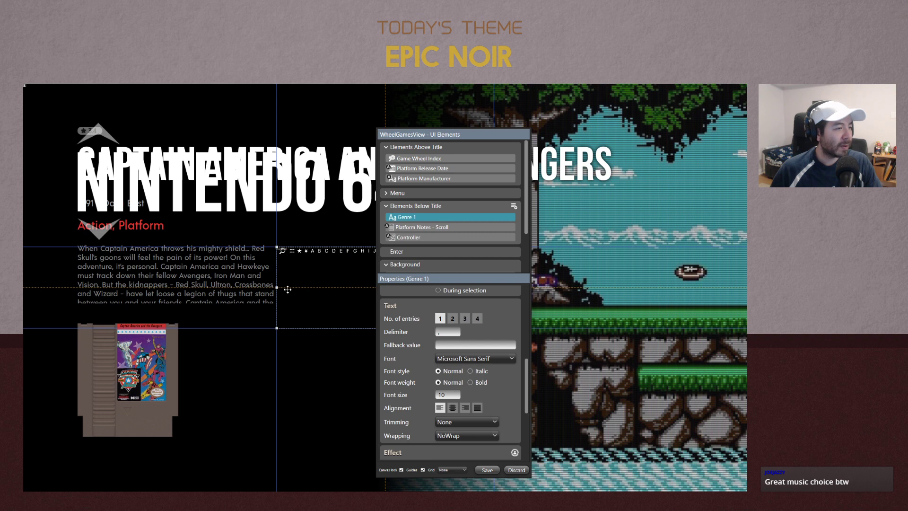
pyautogui.click(297, 316)
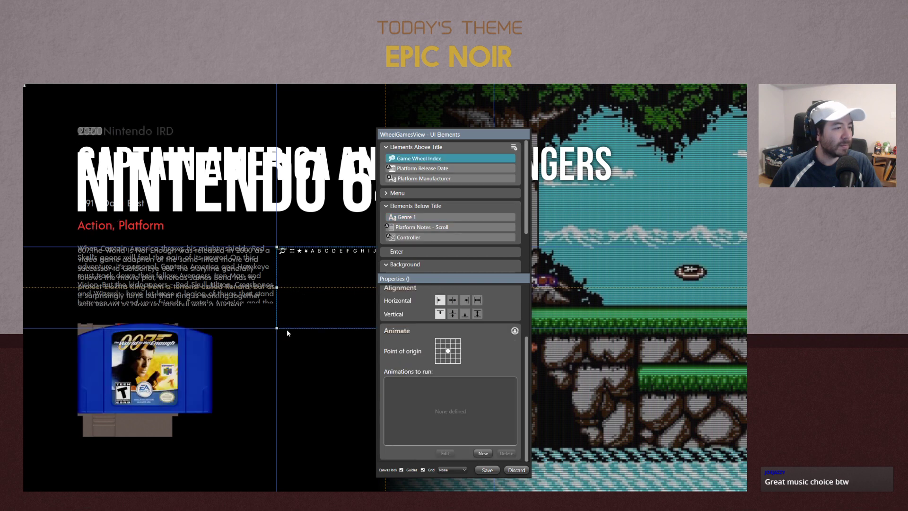
pyautogui.click(427, 218)
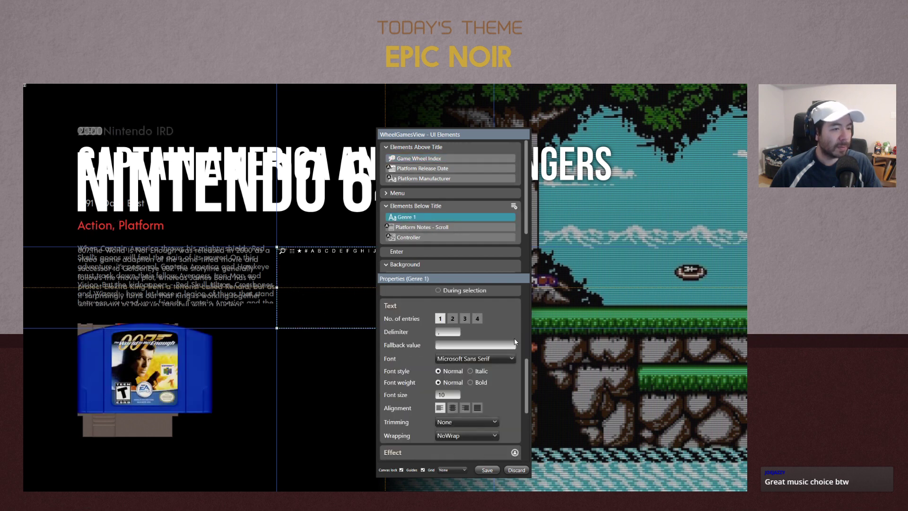
# Set the Genre text's number of entries to 3 and move the UI Elements window away from the game text
pyautogui.click(452, 319)
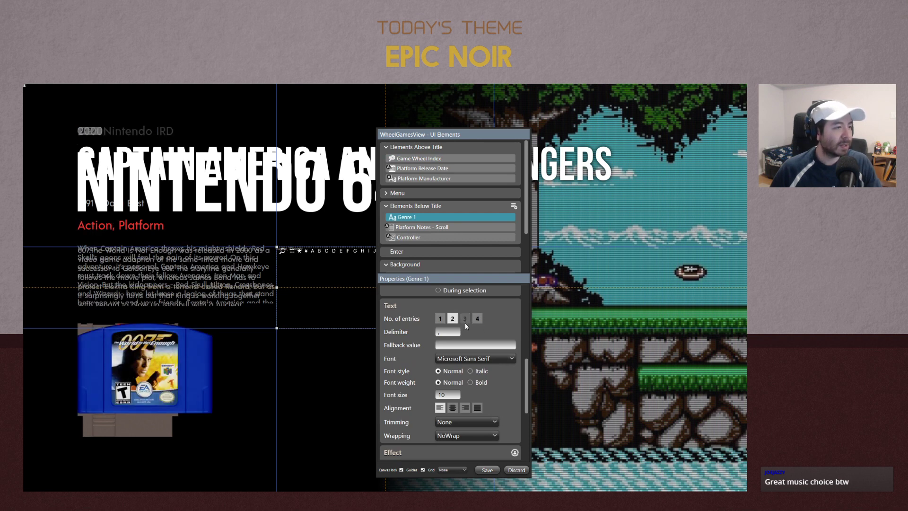
pyautogui.moveTo(455, 135); pyautogui.dragTo(527, 135)
pyautogui.click(537, 322)
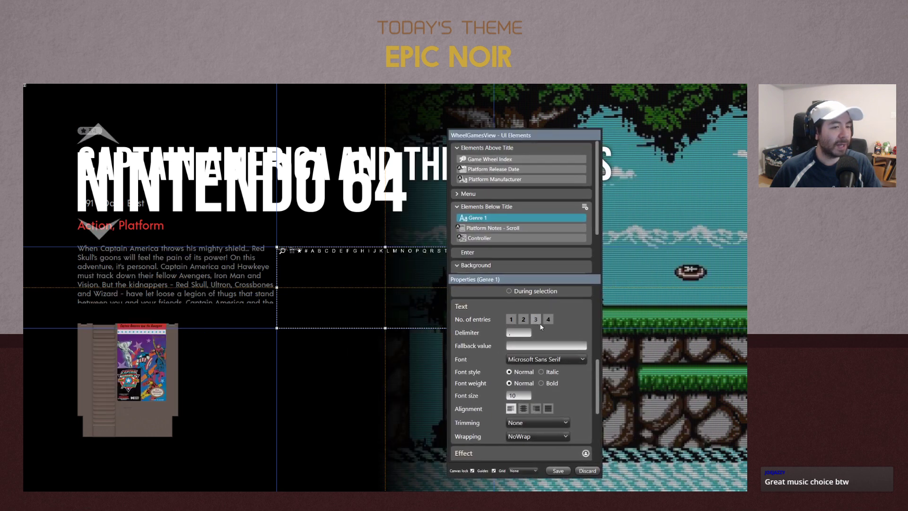
pyautogui.scroll(-3, 586, 386)
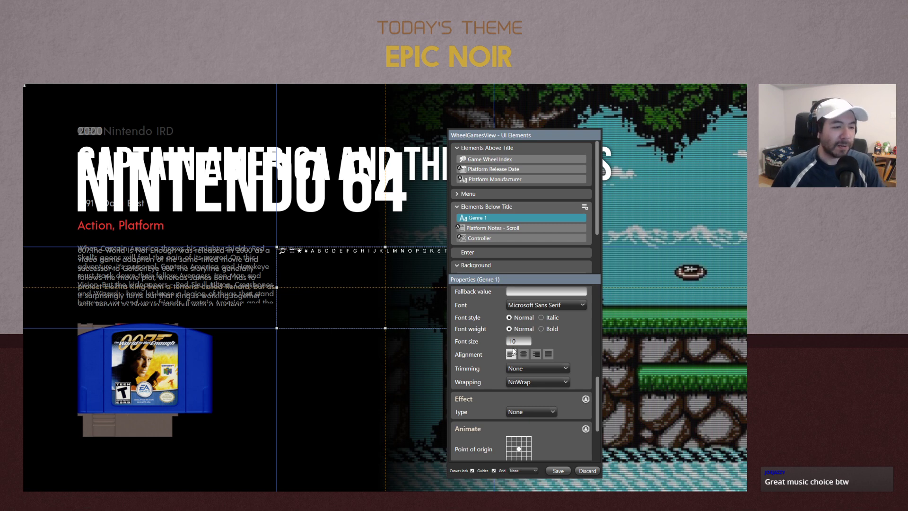
pyautogui.scroll(4, 577, 373)
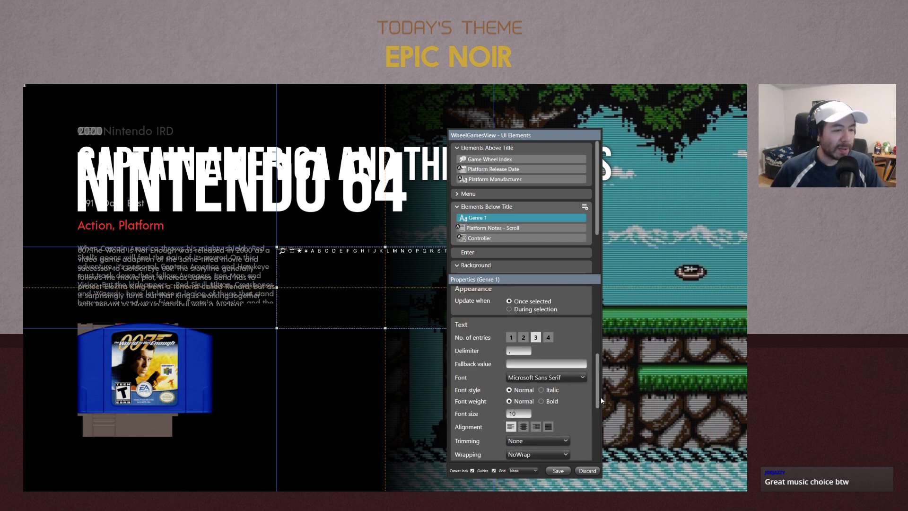
pyautogui.scroll(-4, 597, 394)
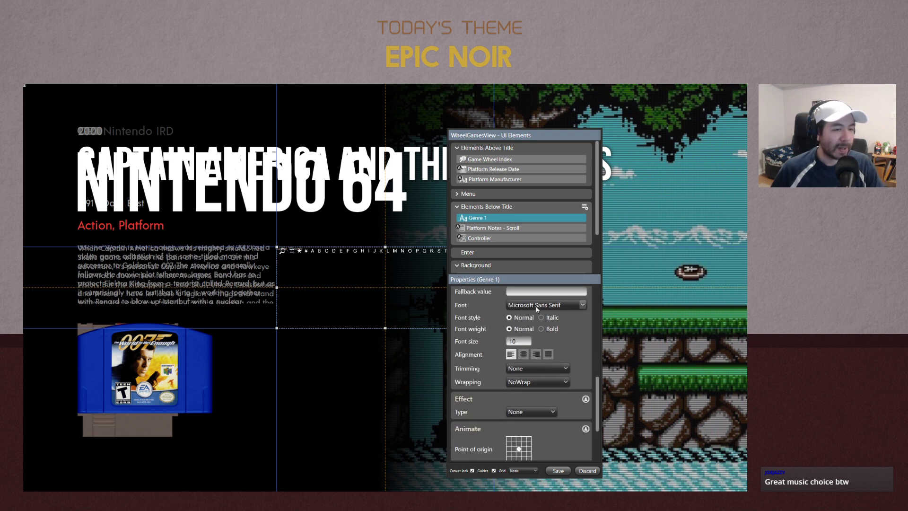
# Set the Genre text's font to Acre Medium and its font size to 30
pyautogui.click(537, 309)
pyautogui.scroll(15, 492, 324)
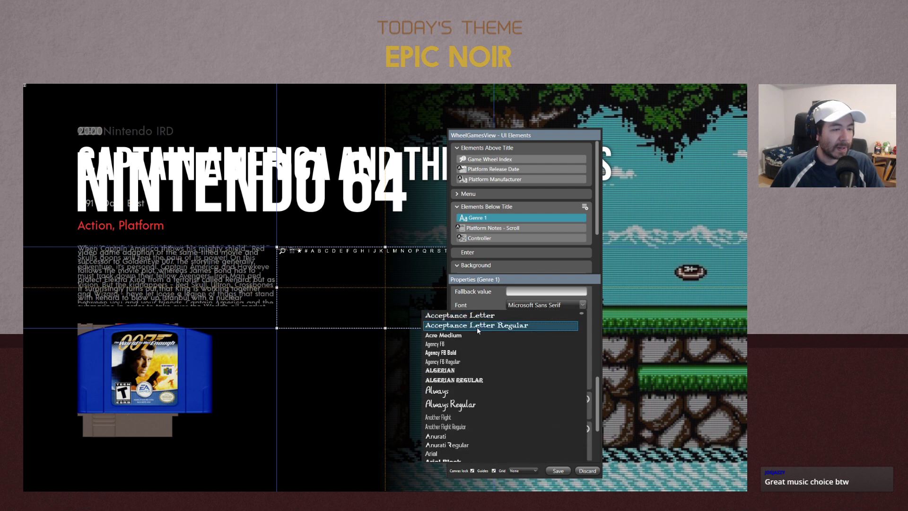
pyautogui.click(444, 336)
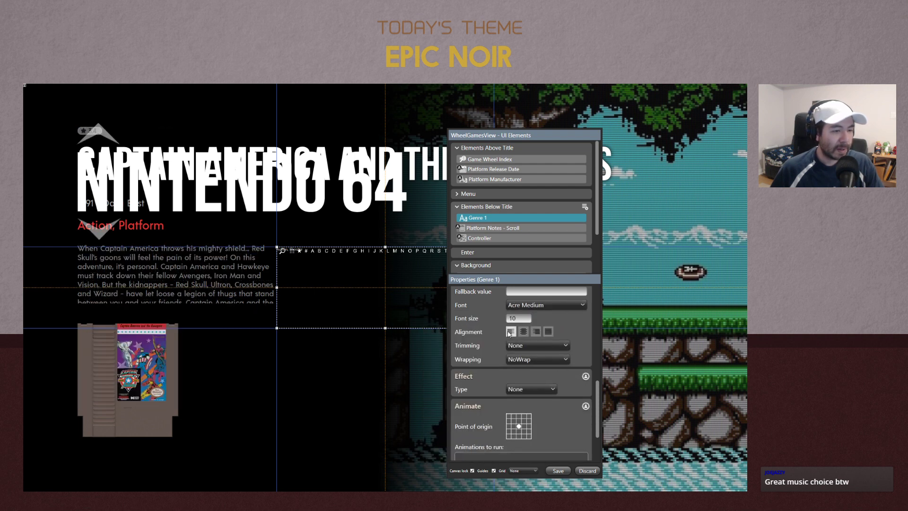
pyautogui.moveTo(521, 319); pyautogui.dragTo(466, 310)
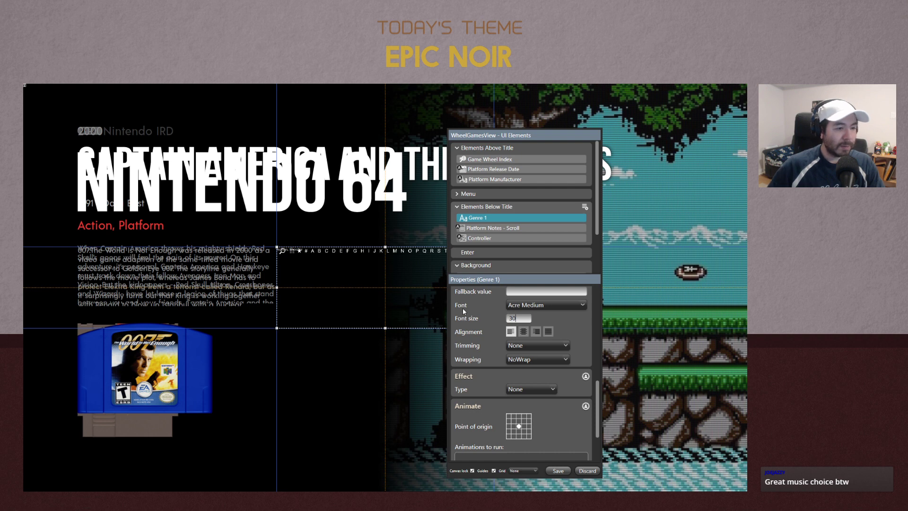
pyautogui.press('Tab')
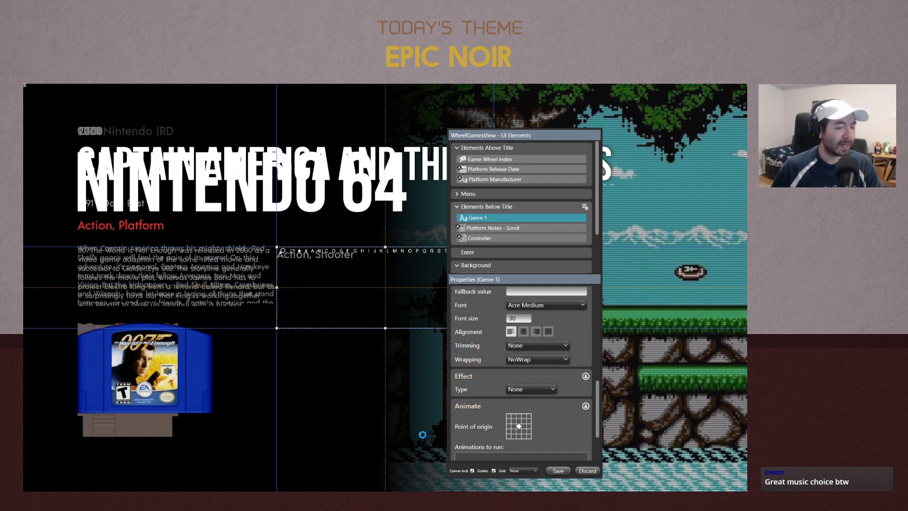
# Change the Genre text's foreground color to the red of the reference genre line
pyautogui.press('super')
pyautogui.moveTo(644, 486); pyautogui.dragTo(163, 226)
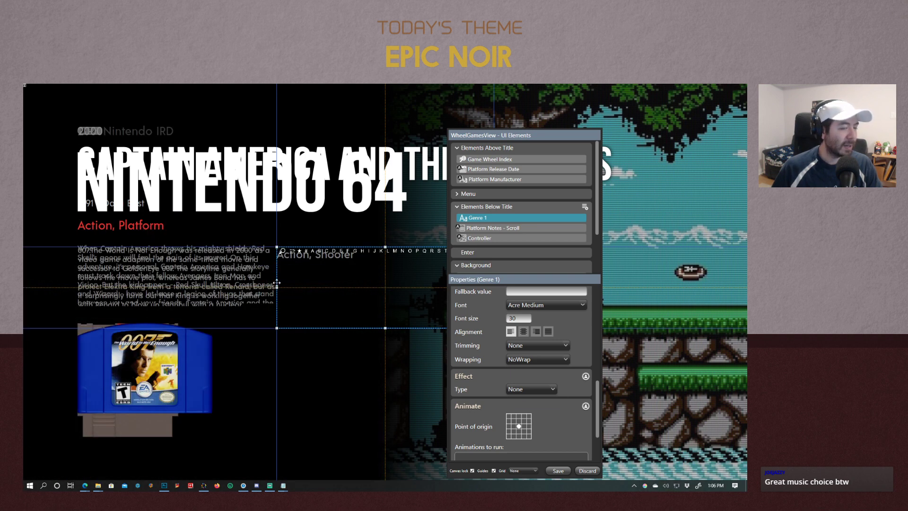
pyautogui.scroll(4, 578, 367)
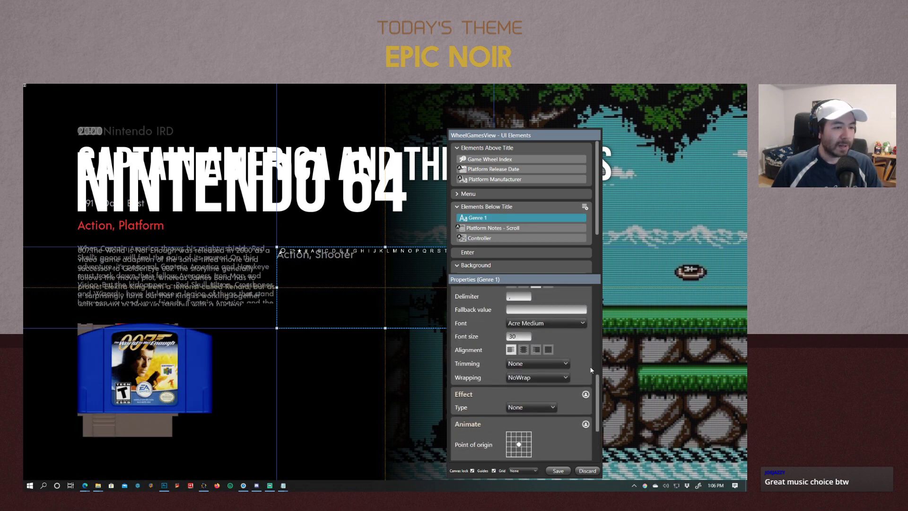
pyautogui.click(510, 347)
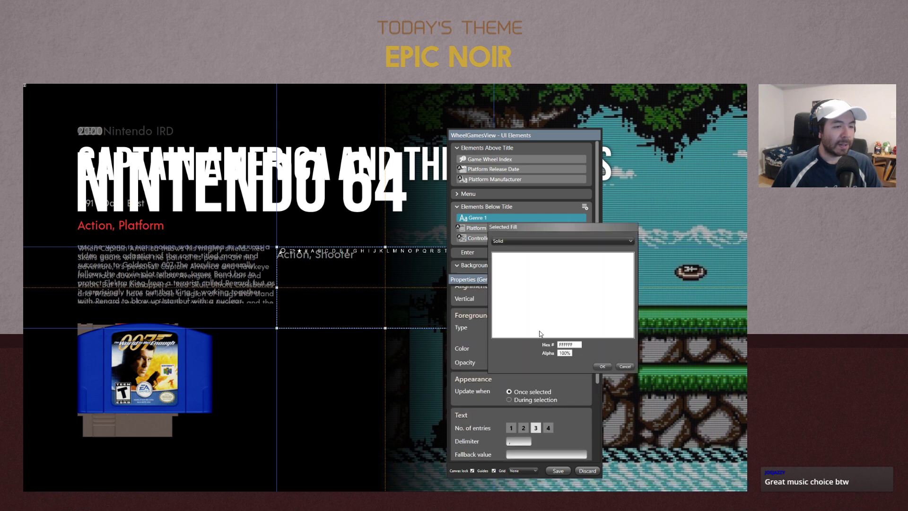
pyautogui.click(566, 353)
pyautogui.click(602, 367)
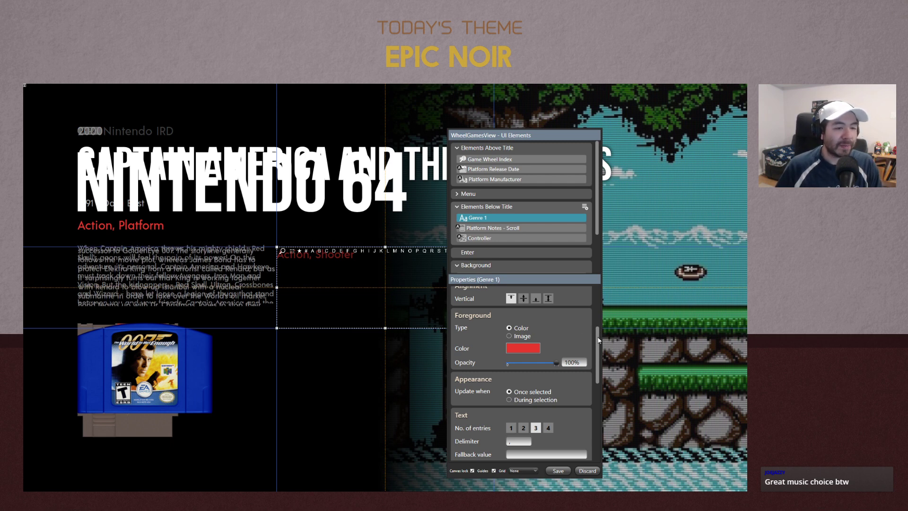
# Enlarge the Genre text to size 35, place it over the reference genre line, and reduce its box height to one line
pyautogui.moveTo(600, 334); pyautogui.dragTo(611, 394)
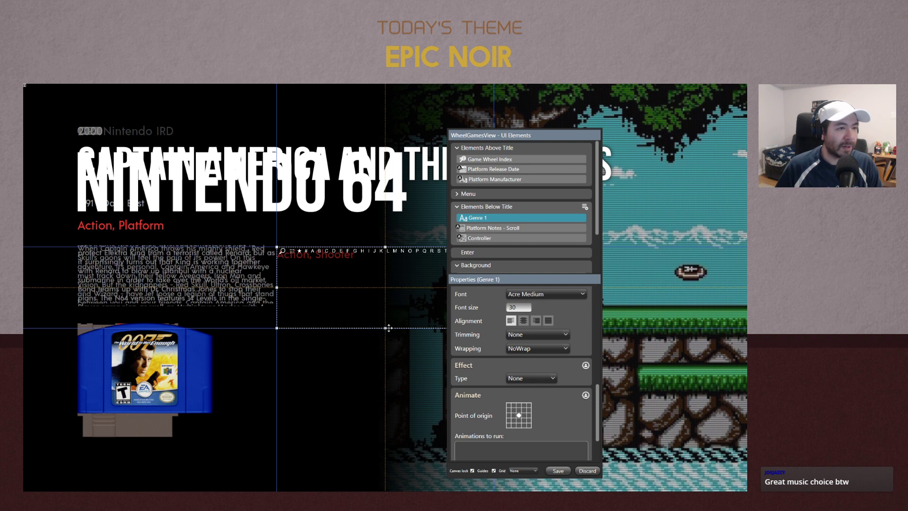
pyautogui.click(386, 370)
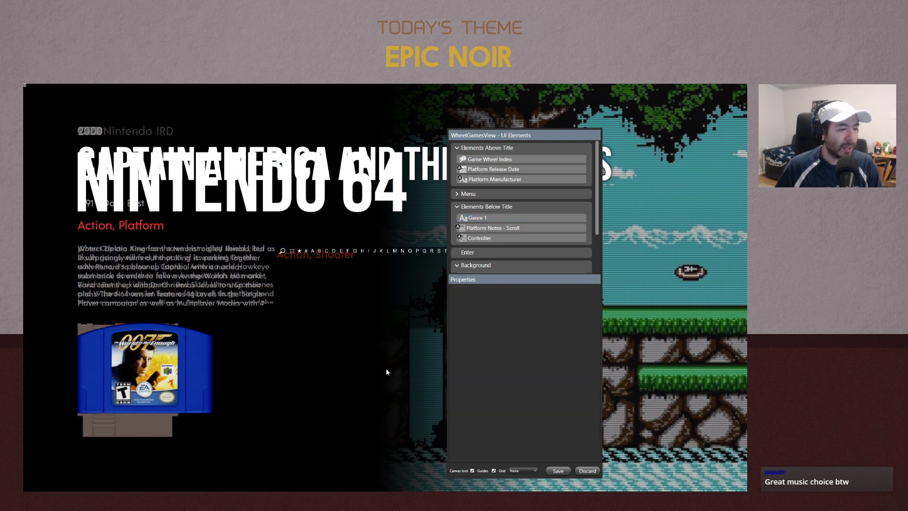
pyautogui.click(365, 318)
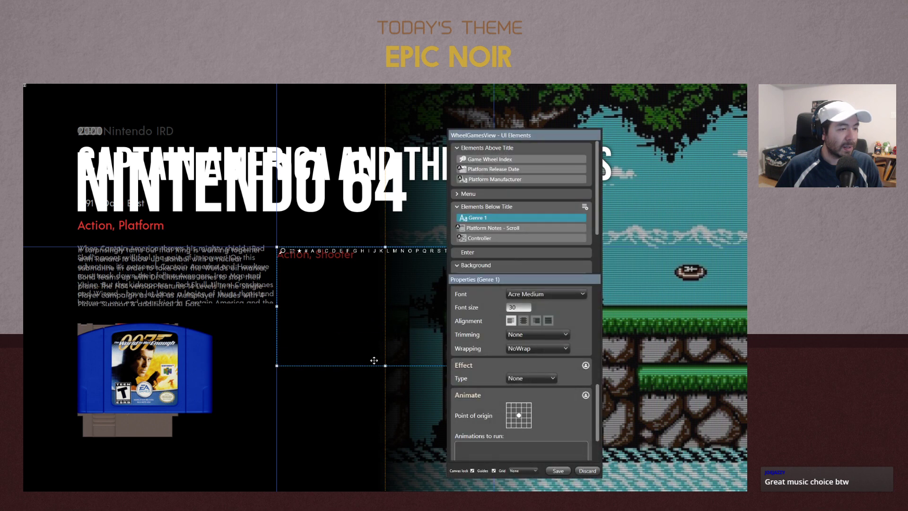
pyautogui.moveTo(374, 361); pyautogui.dragTo(263, 333)
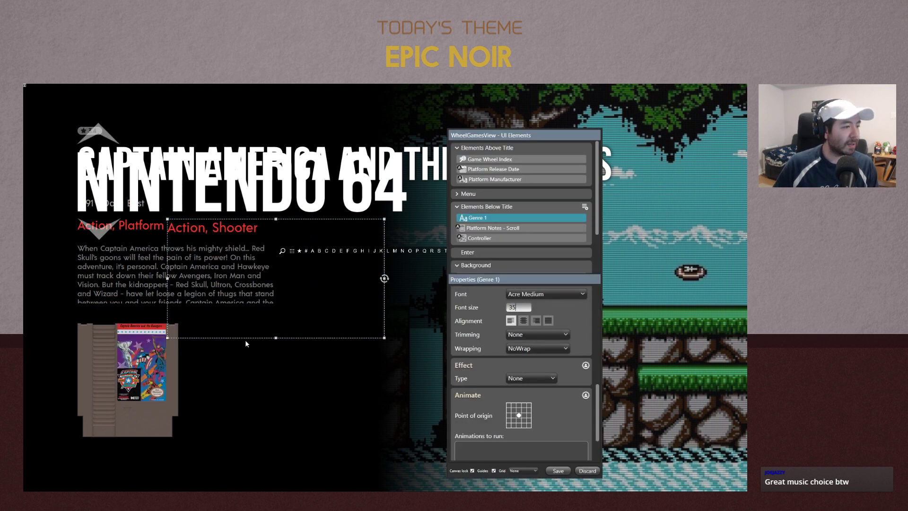
pyautogui.moveTo(246, 337); pyautogui.dragTo(175, 238)
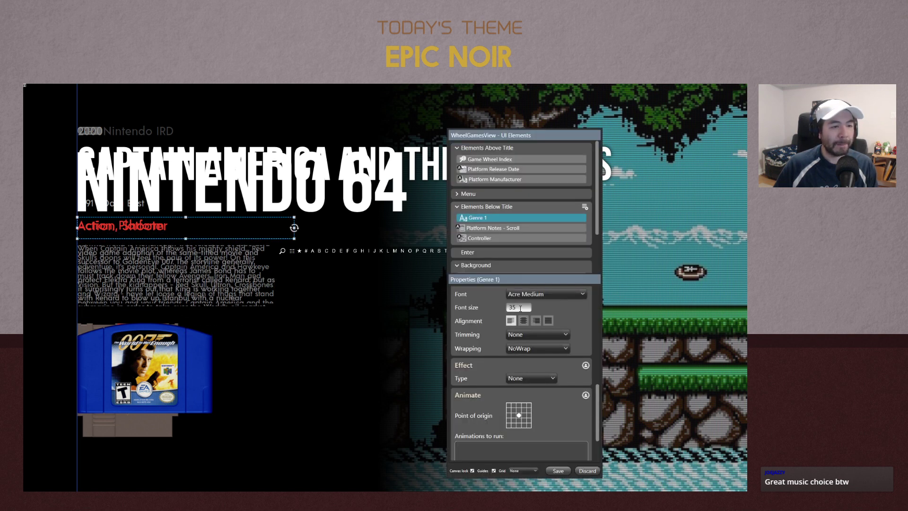
# Set the Genre text's font size to 33, widen its box toward the end of the title, and trim its lower edge
pyautogui.write('33')
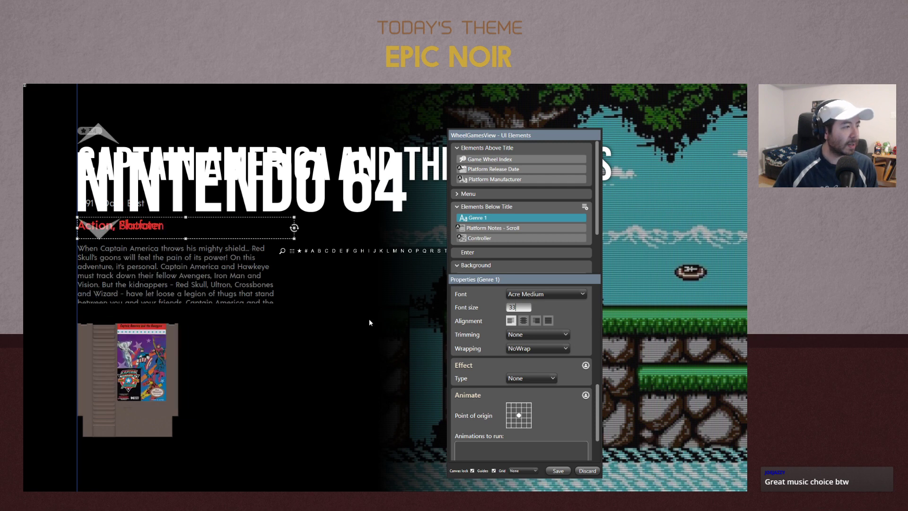
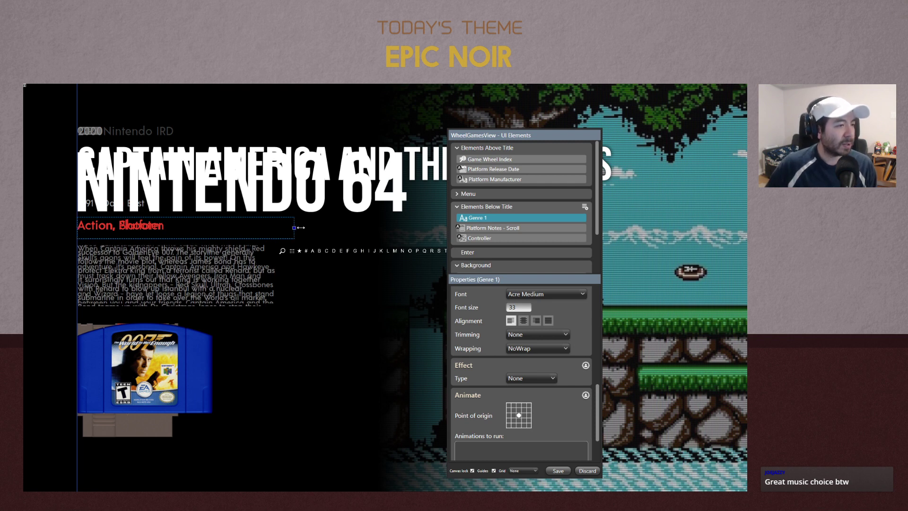
pyautogui.moveTo(301, 228); pyautogui.dragTo(403, 228)
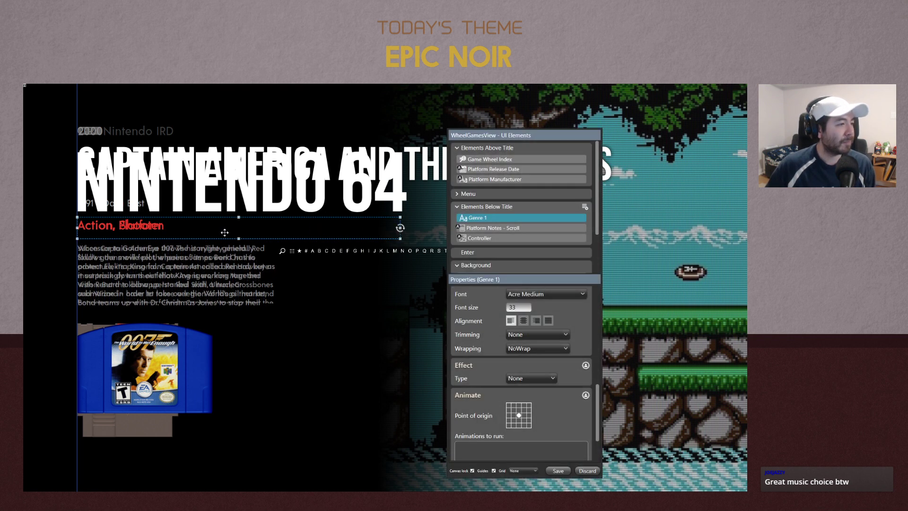
pyautogui.moveTo(240, 239); pyautogui.dragTo(239, 234)
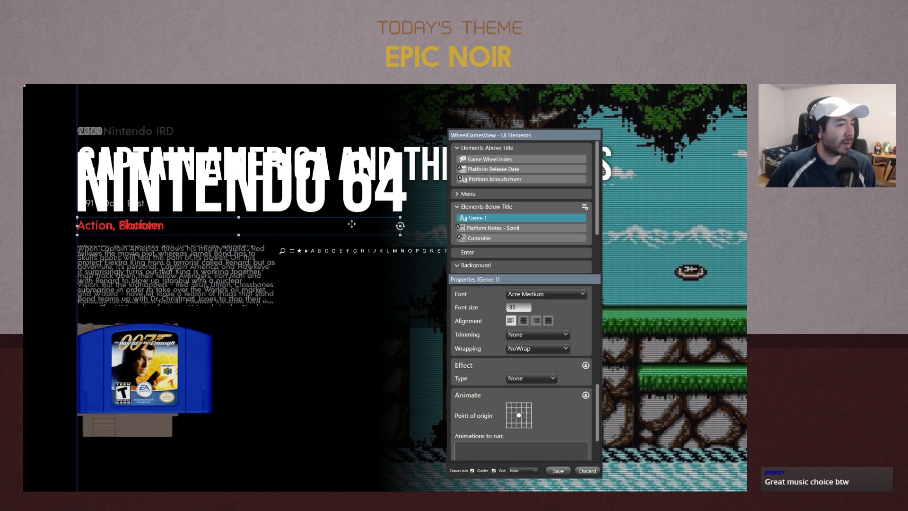
pyautogui.moveTo(399, 226); pyautogui.dragTo(367, 225)
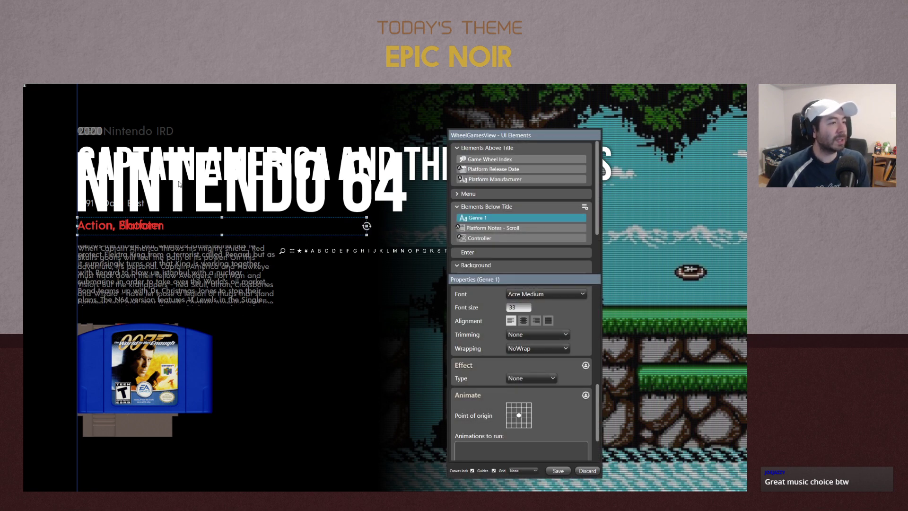
# Add a new text element to the Menu group and order it directly after Arrow - Up, ahead of Platform Title - Image
pyautogui.click(223, 164)
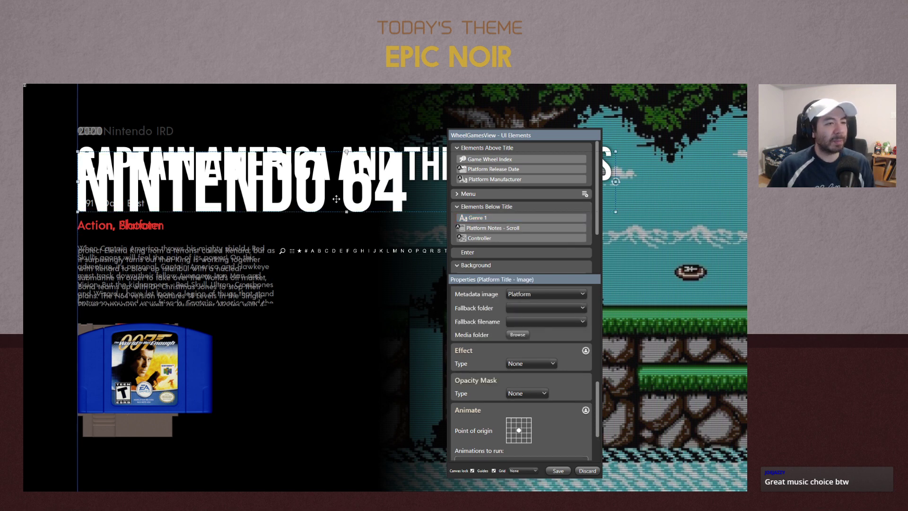
pyautogui.scroll(-2, 555, 234)
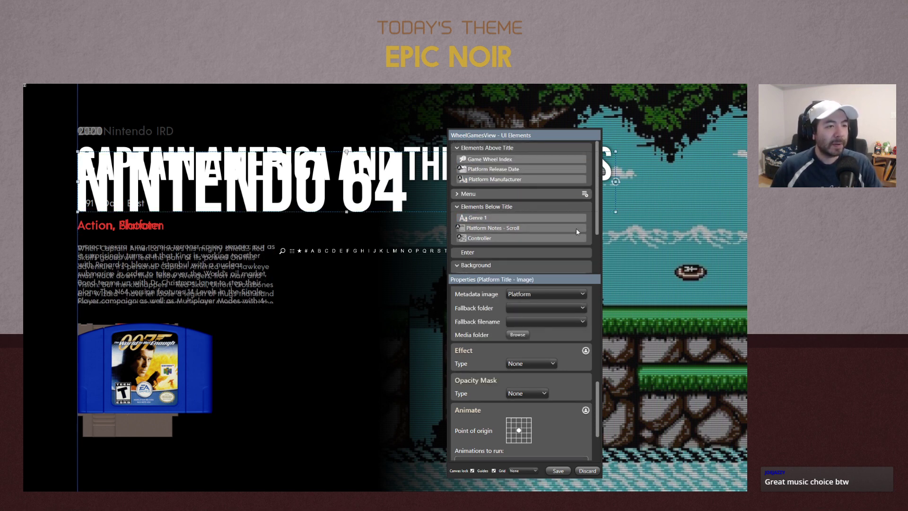
pyautogui.click(457, 177)
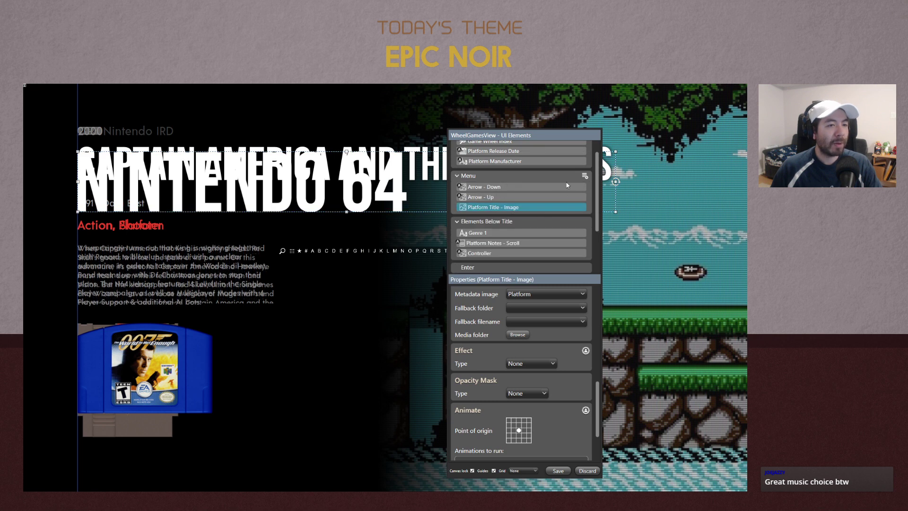
pyautogui.click(585, 176)
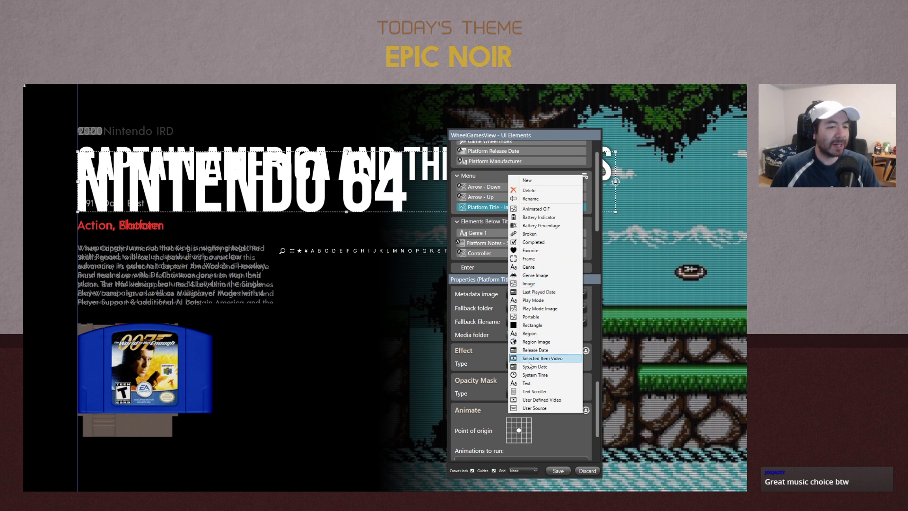
pyautogui.click(526, 383)
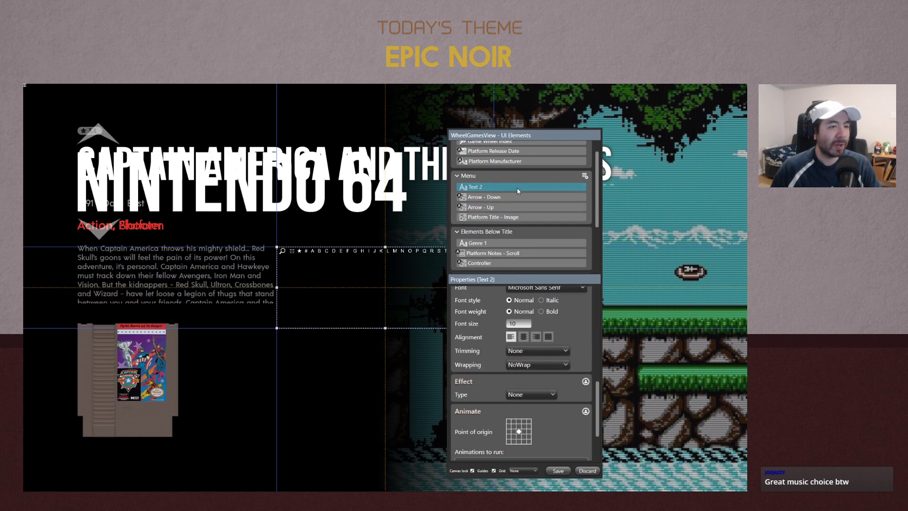
pyautogui.moveTo(529, 207); pyautogui.dragTo(527, 209)
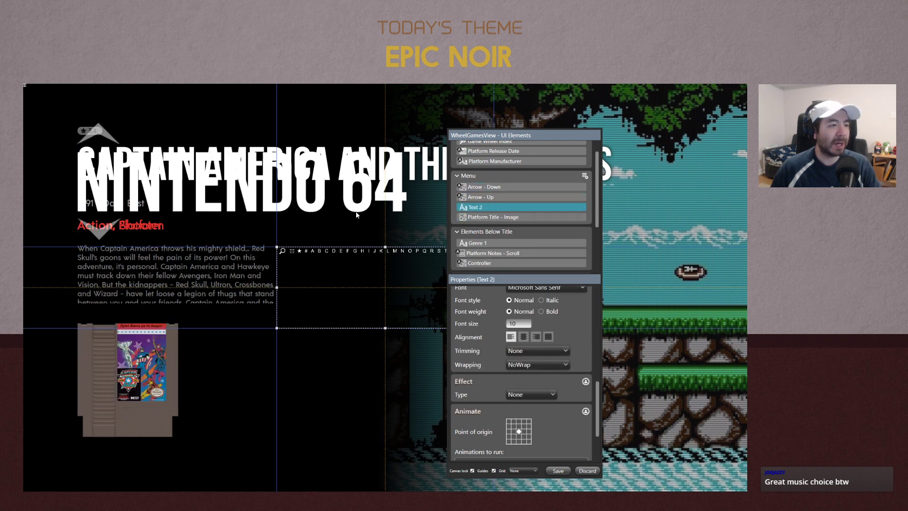
# Delete the Platform Title - Image element from the Menu group
pyautogui.click(215, 205)
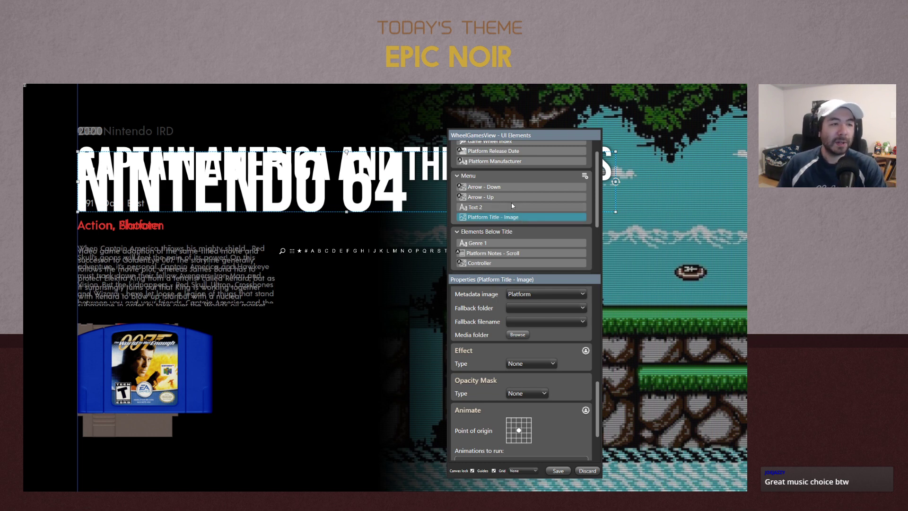
pyautogui.click(494, 207)
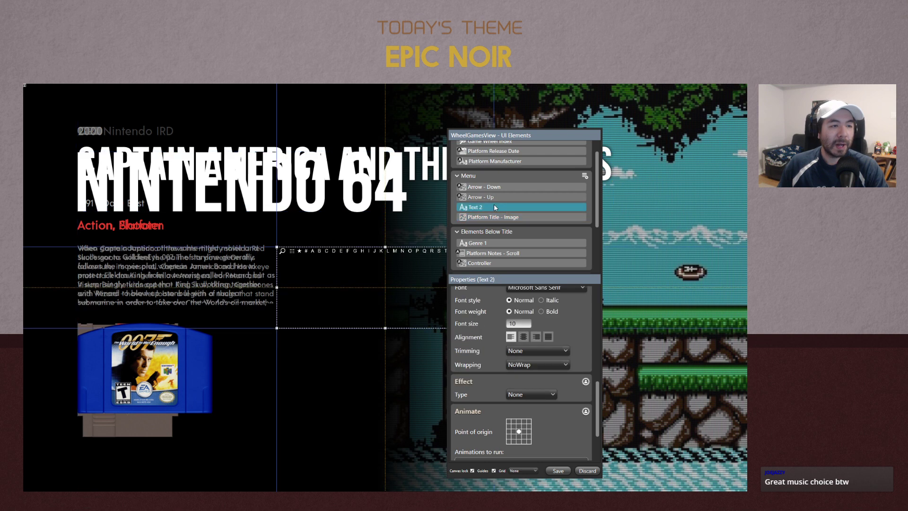
pyautogui.click(523, 218)
pyautogui.rightClick(532, 219)
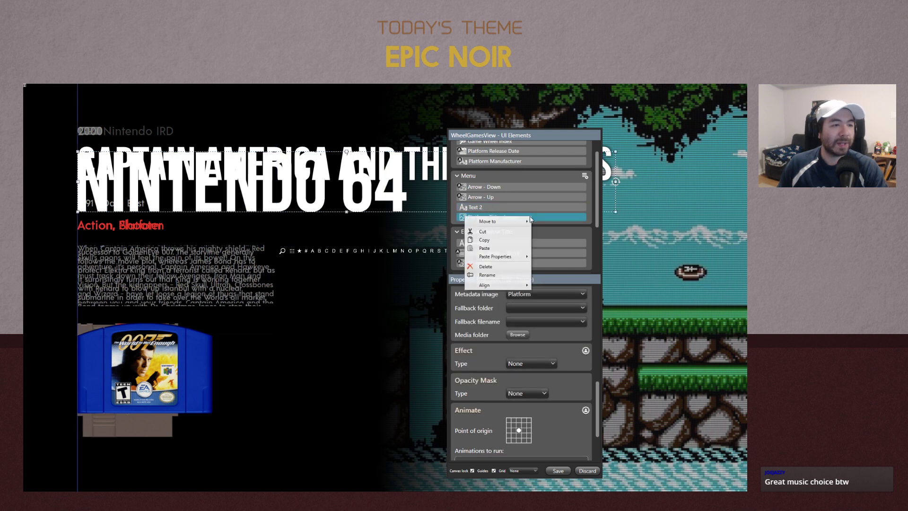
pyautogui.moveTo(512, 224)
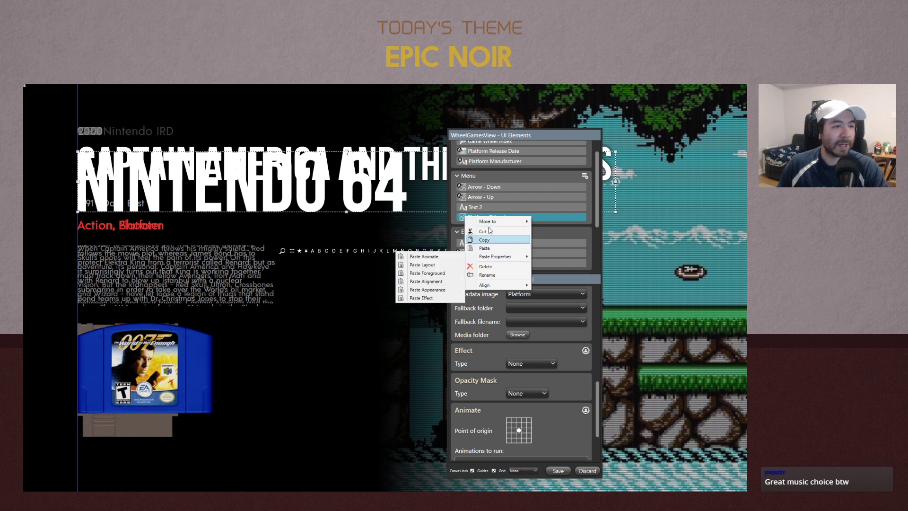
pyautogui.moveTo(493, 257)
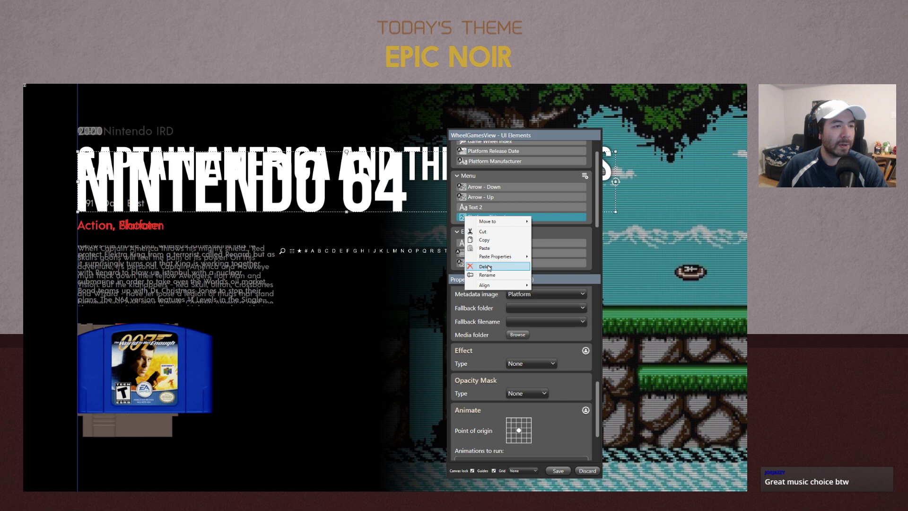
pyautogui.click(490, 268)
# Rename the new text element in the Menu group as Platform Title
pyautogui.click(487, 208)
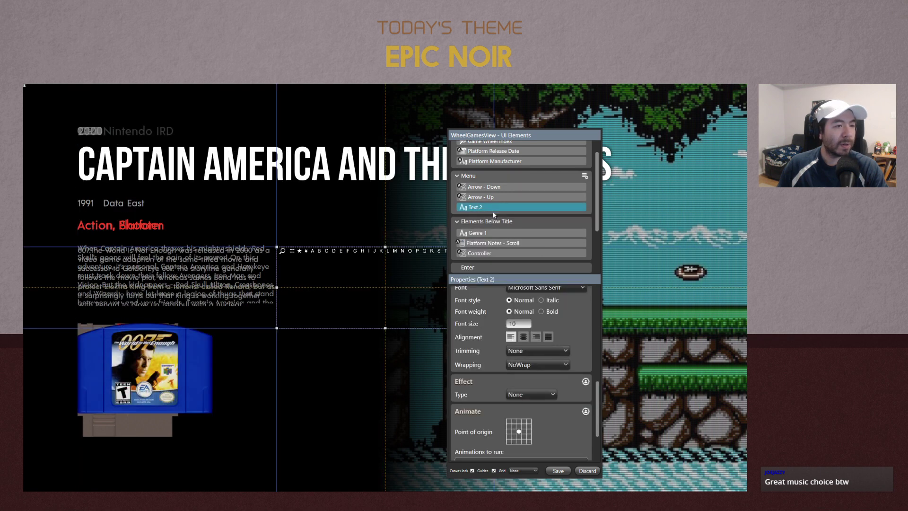
pyautogui.click(479, 208)
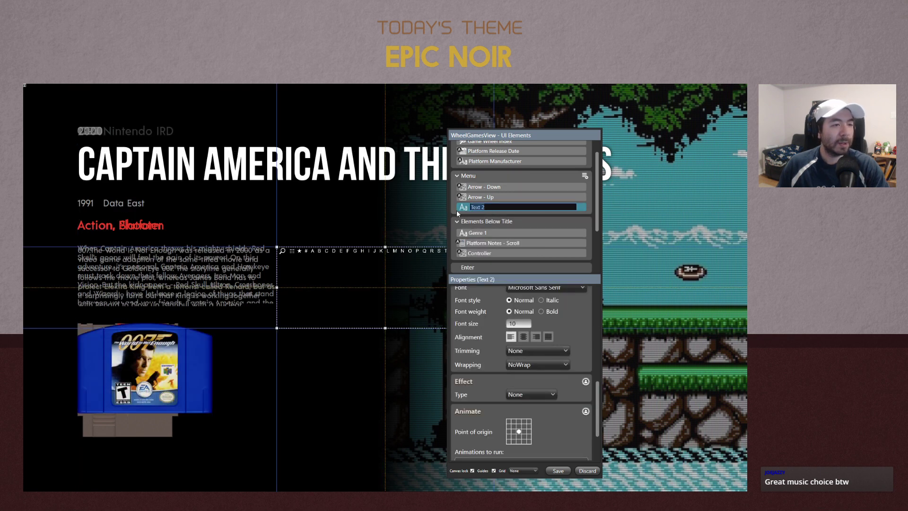
pyautogui.write('Platform T')
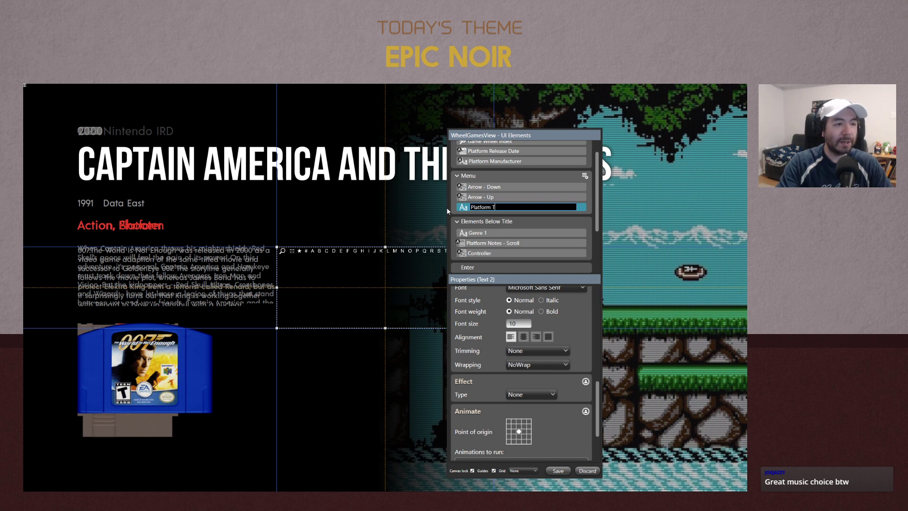
pyautogui.write('itle')
pyautogui.press('Return')
# Set the Platform Title text's font to Bebas Neue Bold
pyautogui.scroll(3, 578, 340)
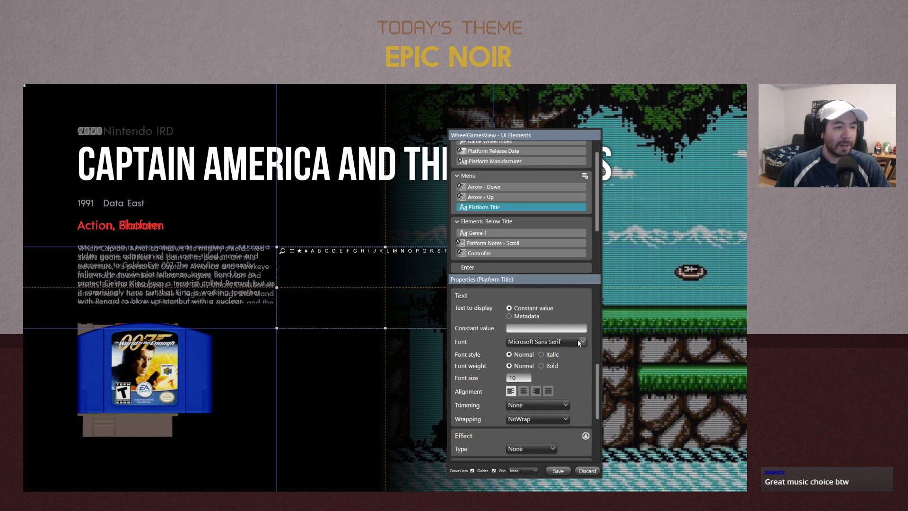
pyautogui.scroll(1, 578, 340)
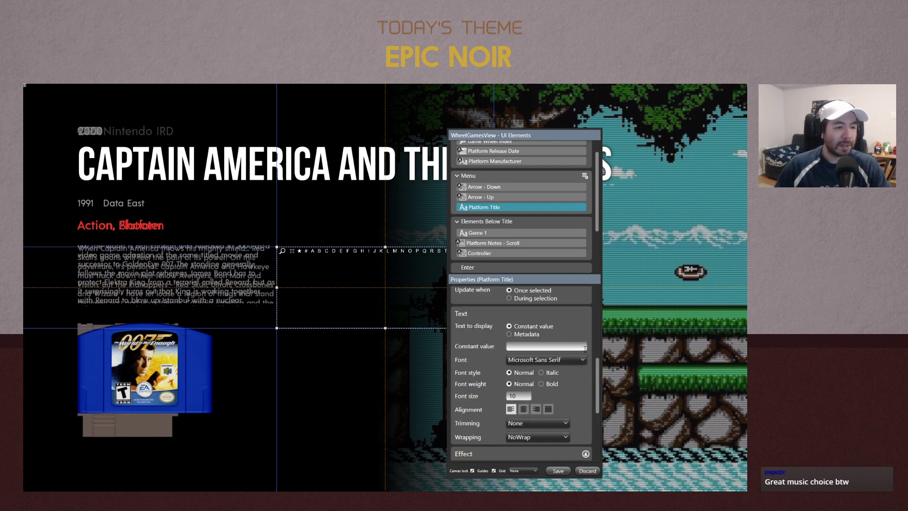
pyautogui.click(559, 360)
pyautogui.scroll(10, 483, 331)
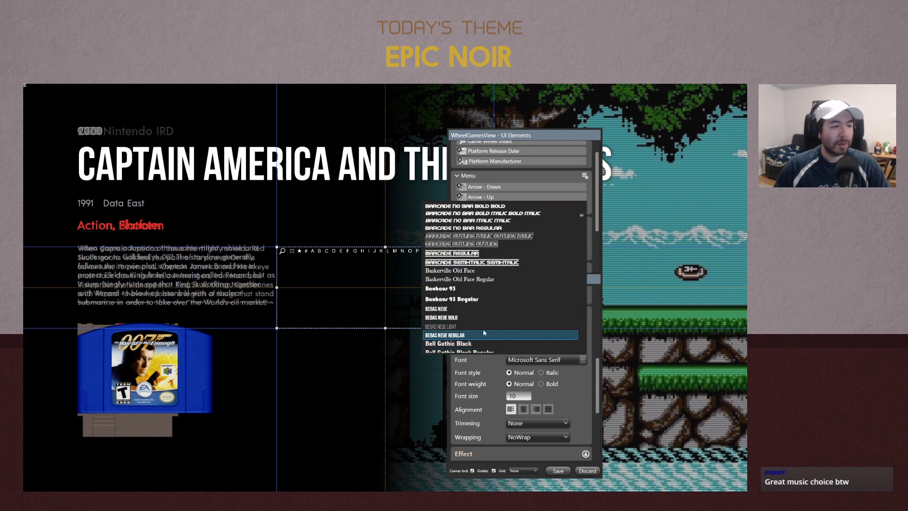
pyautogui.click(484, 317)
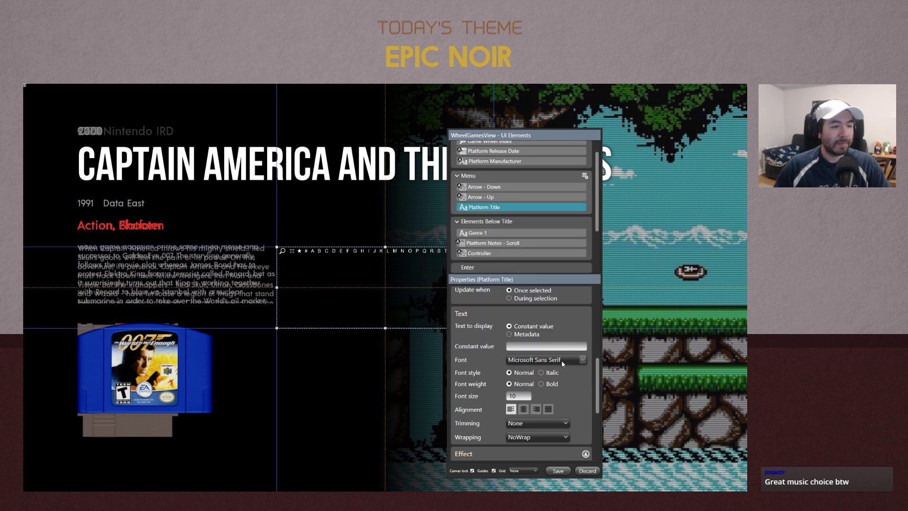
# Make the Platform Title text display the Game metadata and set its font size to 50
pyautogui.click(525, 334)
pyautogui.click(532, 345)
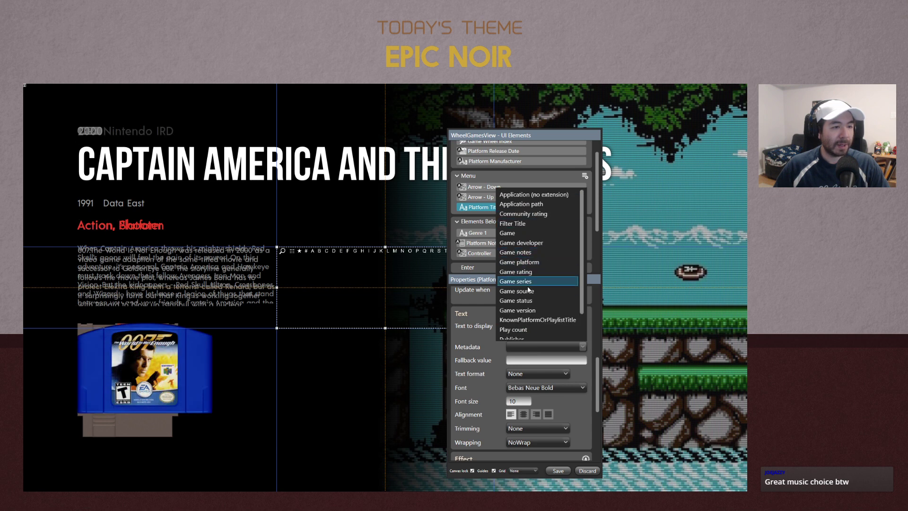
pyautogui.scroll(-1, 532, 308)
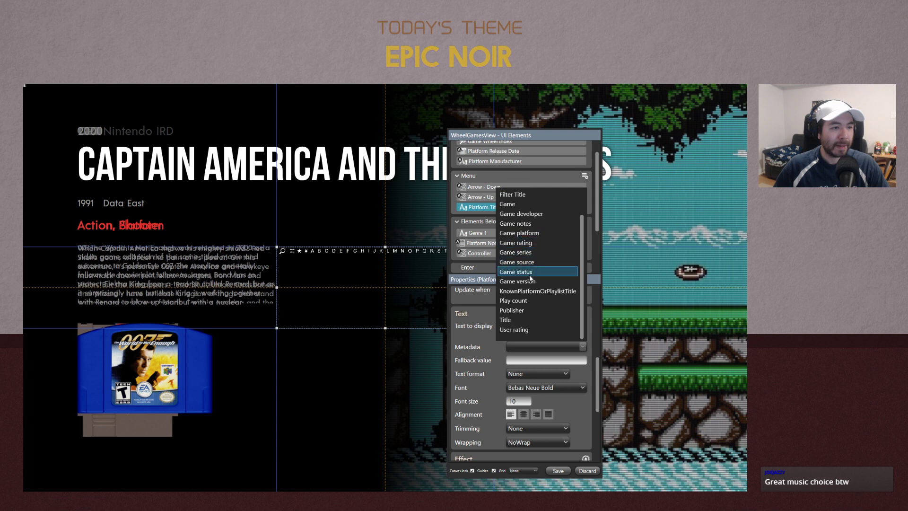
pyautogui.click(510, 205)
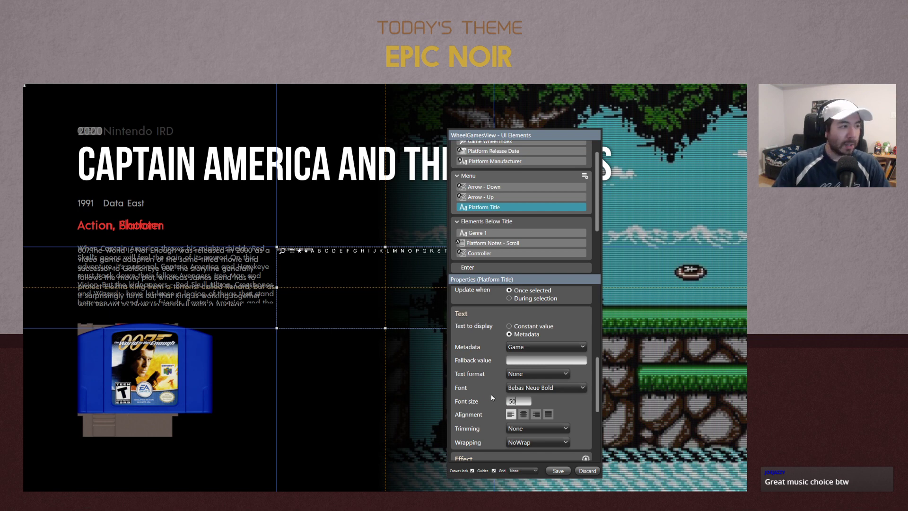
pyautogui.write('50')
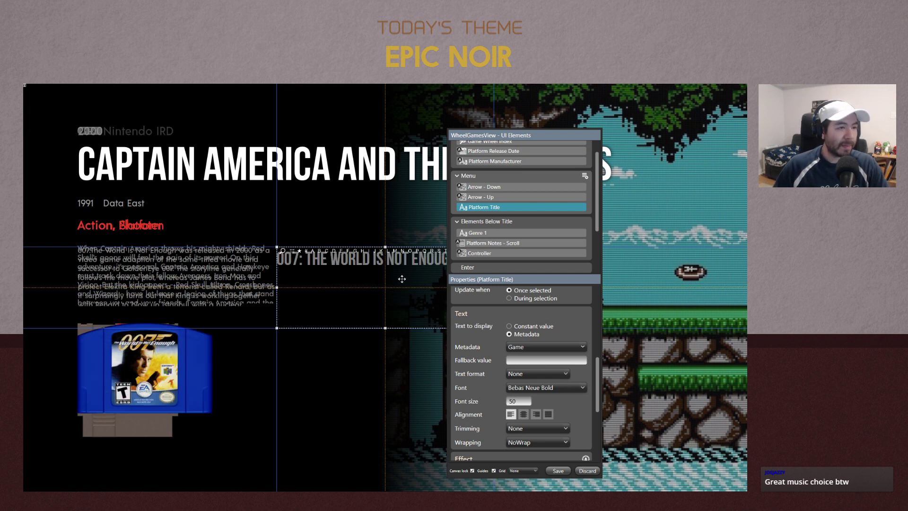
# Move the Game Wheel Index into the lower part of the view, reduce its box height, and widen it across most of the canvas
pyautogui.scroll(1, 518, 177)
pyautogui.click(492, 160)
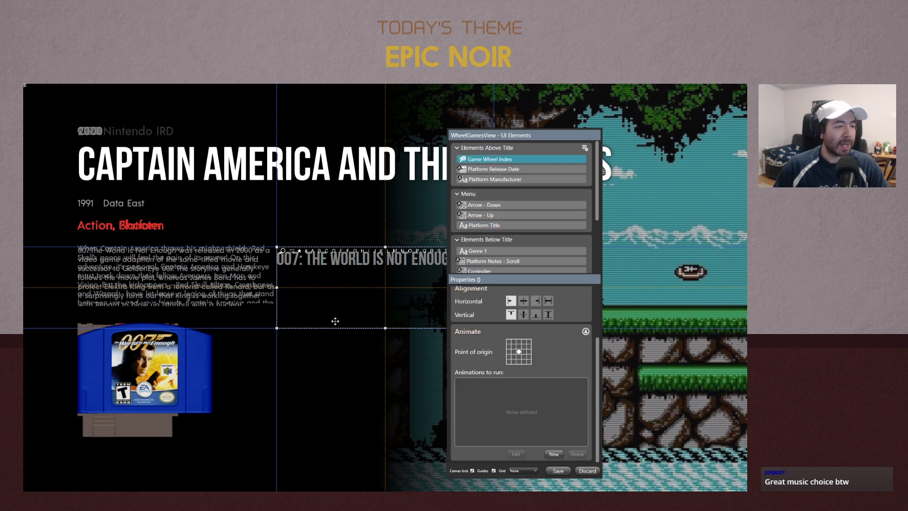
pyautogui.moveTo(347, 318); pyautogui.dragTo(347, 444)
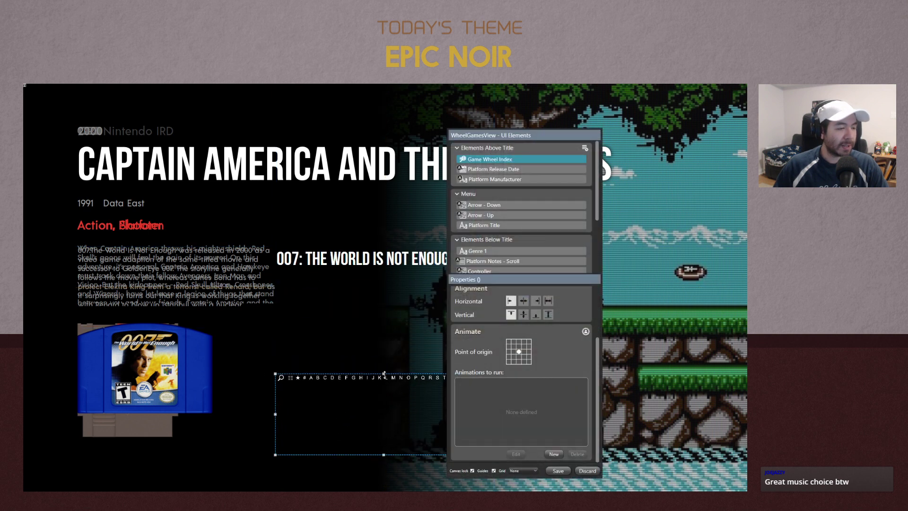
pyautogui.moveTo(384, 374); pyautogui.dragTo(375, 442)
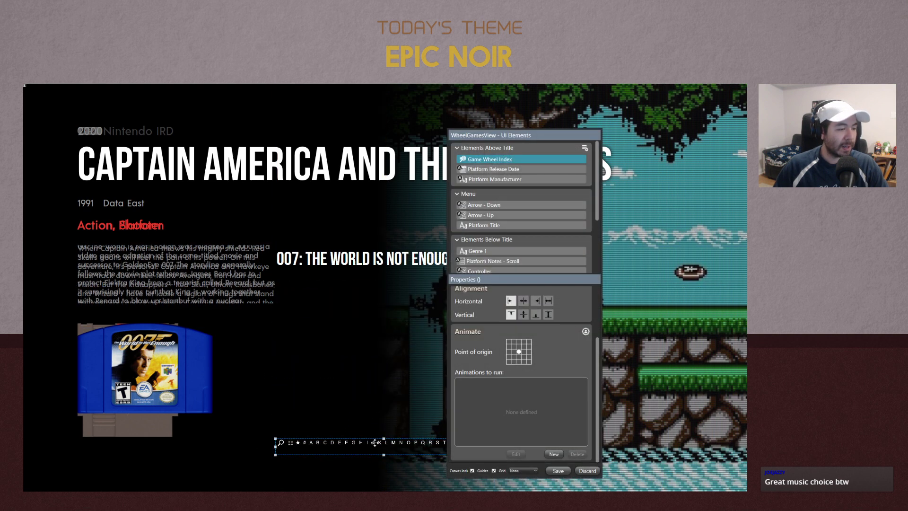
pyautogui.moveTo(275, 447); pyautogui.dragTo(85, 439)
pyautogui.moveTo(276, 445); pyautogui.dragTo(411, 402)
pyautogui.moveTo(615, 421); pyautogui.dragTo(662, 421)
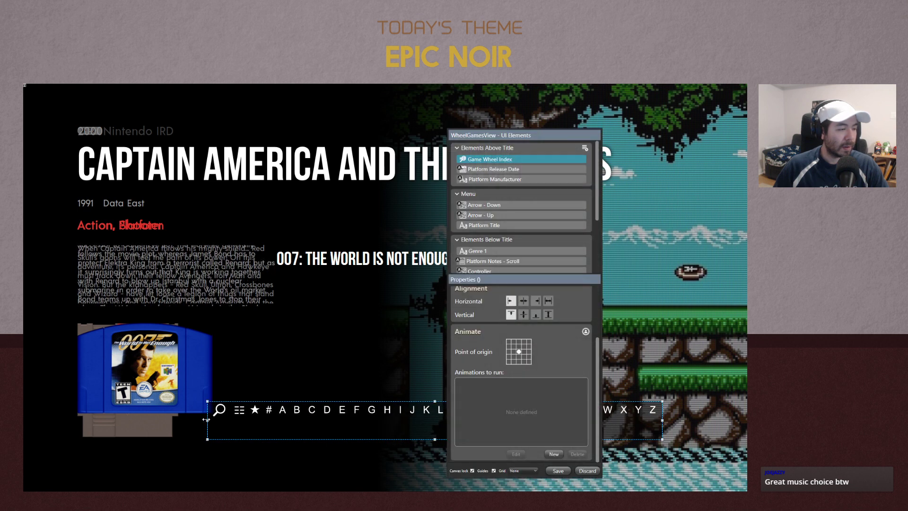
pyautogui.moveTo(206, 420); pyautogui.dragTo(146, 420)
# Align the Game Wheel Index to the horizontal centre of the canvas
pyautogui.rightClick(290, 416)
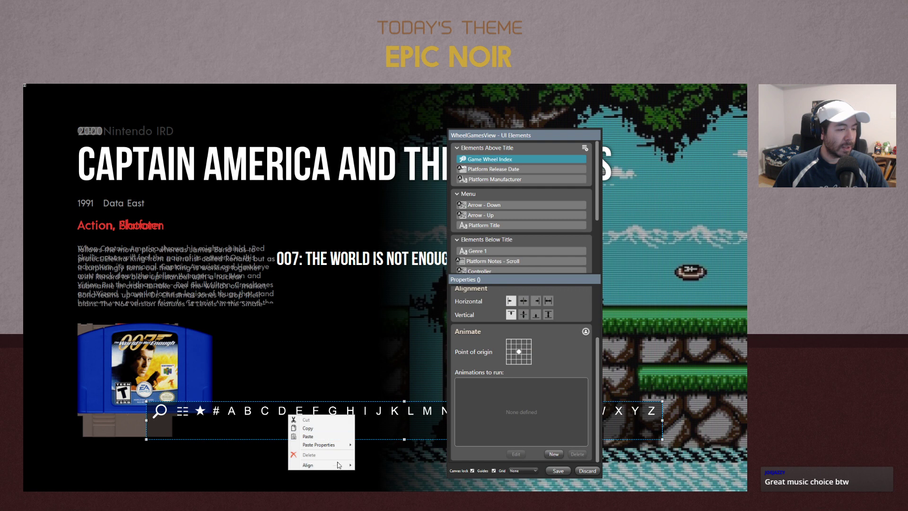
pyautogui.moveTo(339, 465)
pyautogui.click(255, 429)
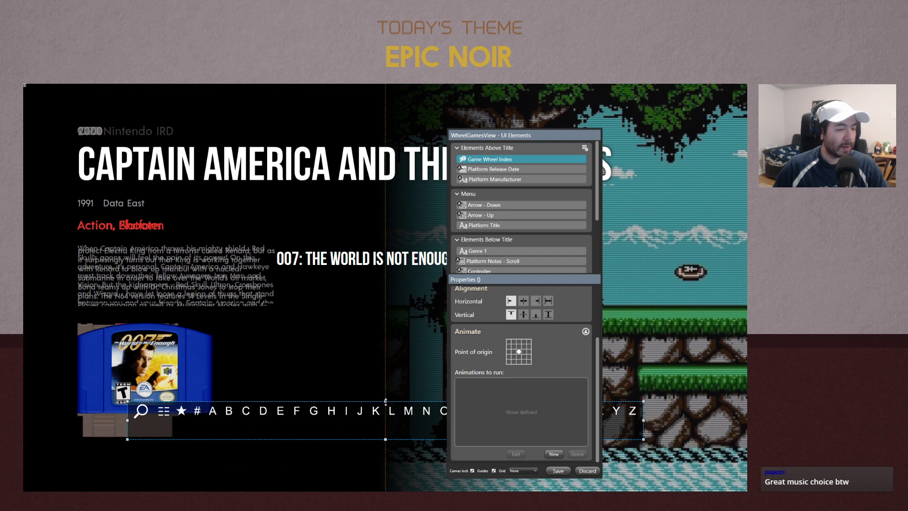
# Trim the Game Wheel Index box to the height of its letters and nudge it down near the canvas's lower edge
pyautogui.moveTo(386, 401); pyautogui.dragTo(385, 419)
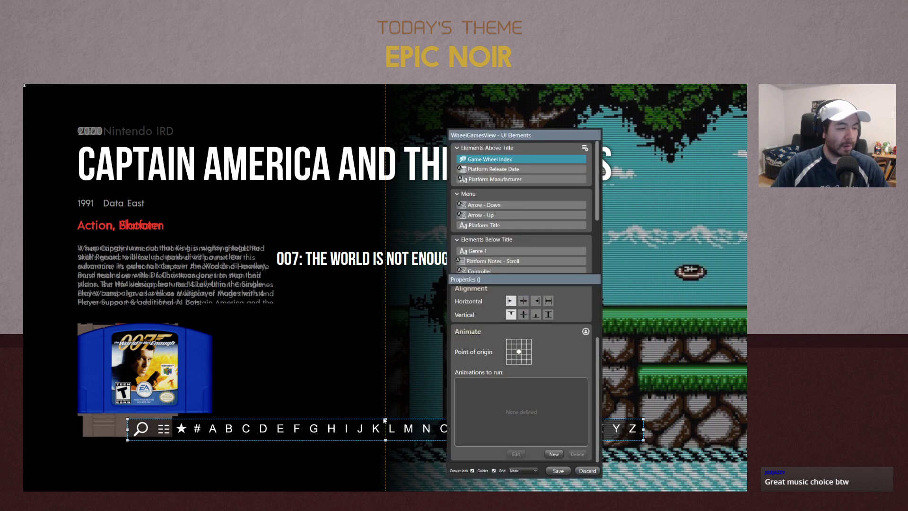
pyautogui.press('Down')
pyautogui.press('Down')
pyautogui.press('Down')
pyautogui.press('Down')
pyautogui.press('Down')
pyautogui.press('Down')
pyautogui.press('Down')
pyautogui.press('Down')
pyautogui.press('Down')
pyautogui.press('Down')
pyautogui.press('Down')
pyautogui.press('Down')
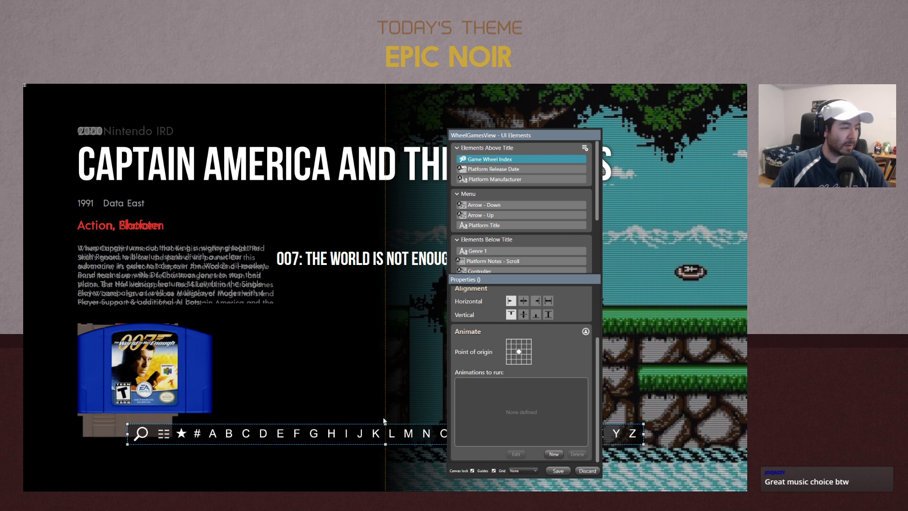
pyautogui.press('Down')
pyautogui.press('Down')
pyautogui.press('Down')
pyautogui.press('Down')
pyautogui.press('Down')
pyautogui.press('Down')
pyautogui.press('Down')
pyautogui.press('Down')
pyautogui.press('Down')
pyautogui.press('Down')
pyautogui.press('Down')
pyautogui.press('Down')
pyautogui.press('Down')
pyautogui.press('Down')
pyautogui.press('Down')
pyautogui.press('Down')
pyautogui.press('Down')
pyautogui.press('Down')
pyautogui.press('Down')
pyautogui.press('Down')
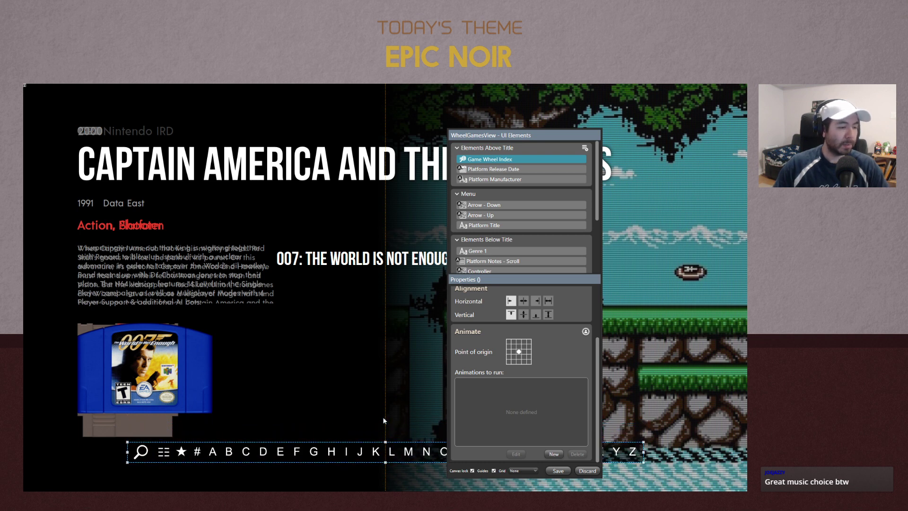
# Place the Platform Title text over the reference game title, aligned with its starting edge
pyautogui.click(333, 389)
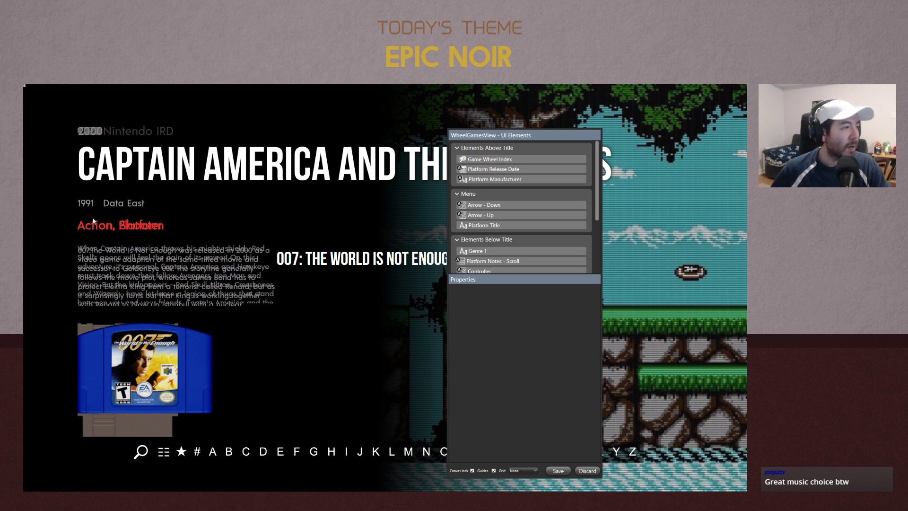
pyautogui.click(341, 266)
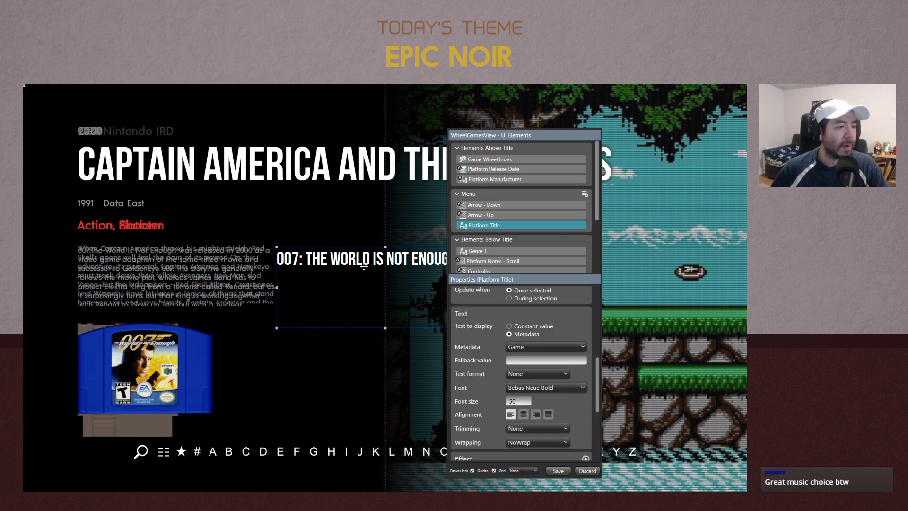
pyautogui.moveTo(341, 267); pyautogui.dragTo(165, 164)
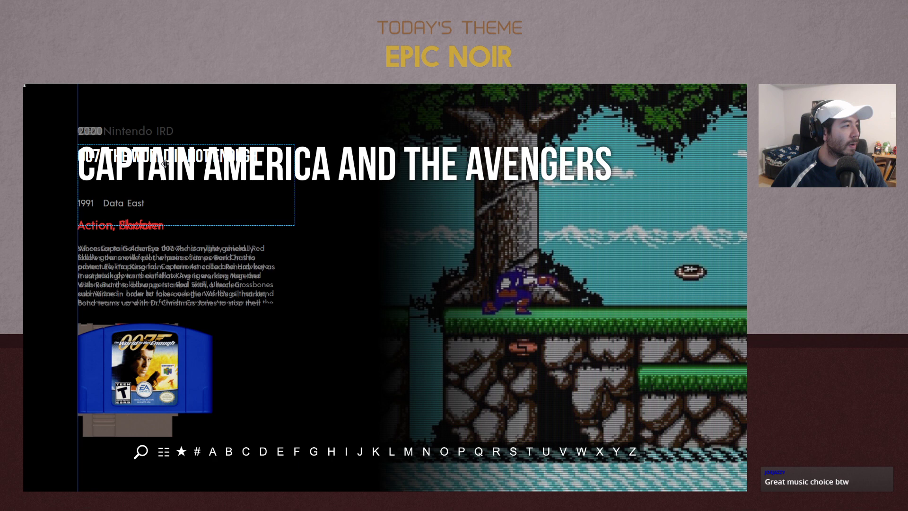
pyautogui.moveTo(165, 163); pyautogui.dragTo(165, 165)
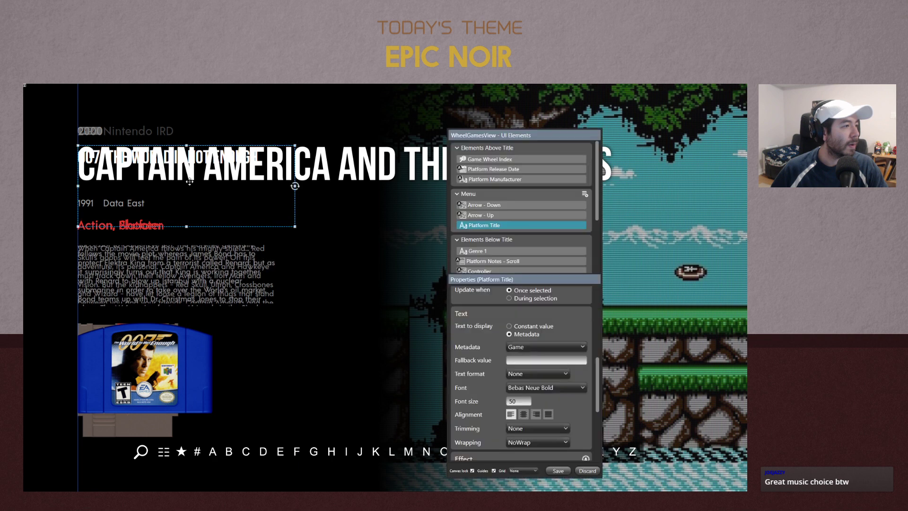
# Stretch the Platform Title box around the full reference title, set its font size to 100, and centre its text vertically
pyautogui.moveTo(295, 226); pyautogui.dragTo(639, 184)
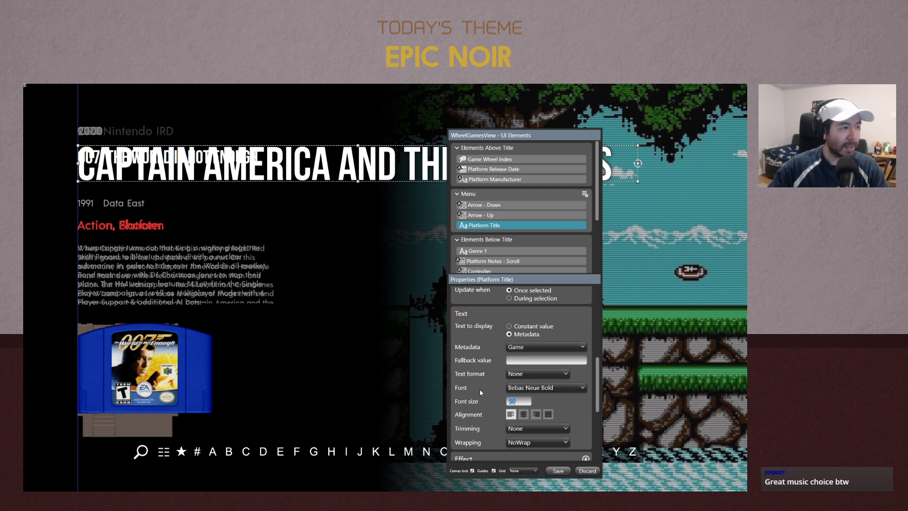
pyautogui.write('100')
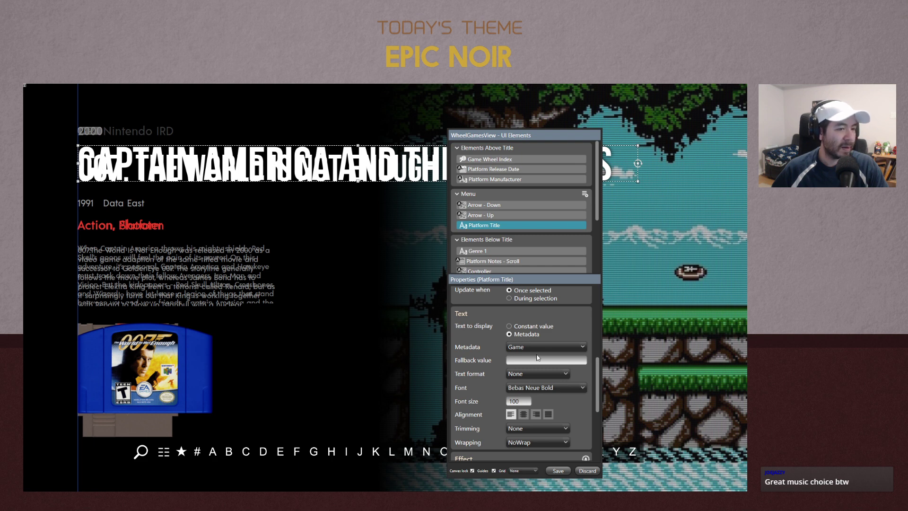
pyautogui.scroll(5, 591, 407)
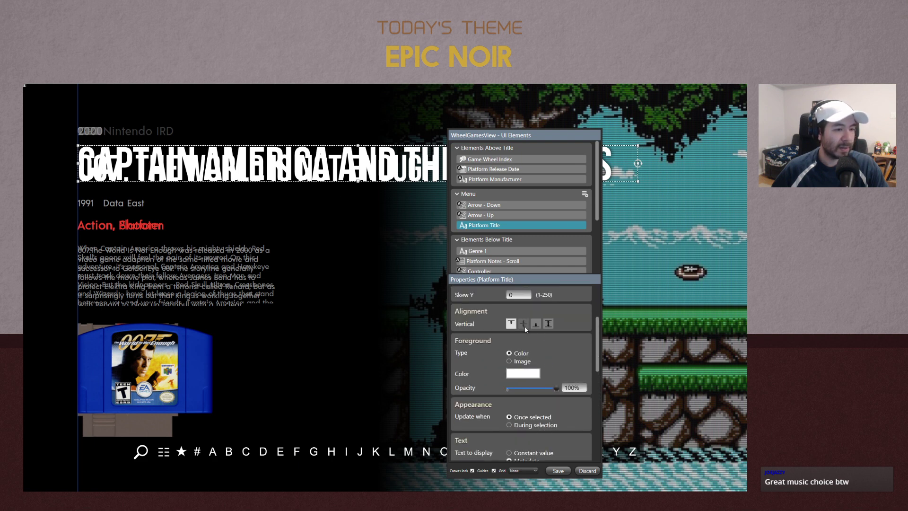
pyautogui.click(522, 324)
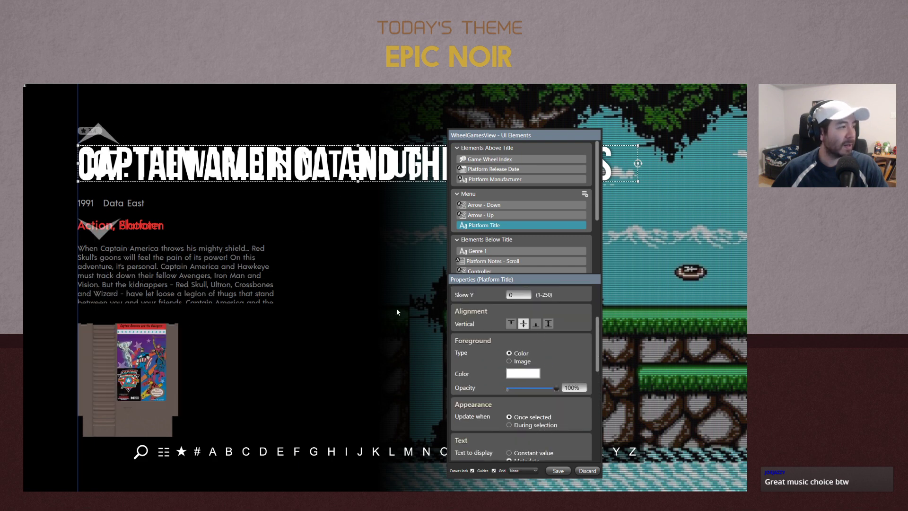
# Set the Platform Title's font size to 125 and fine-tune the lower edge of its box against the reference title
pyautogui.scroll(-4, 567, 368)
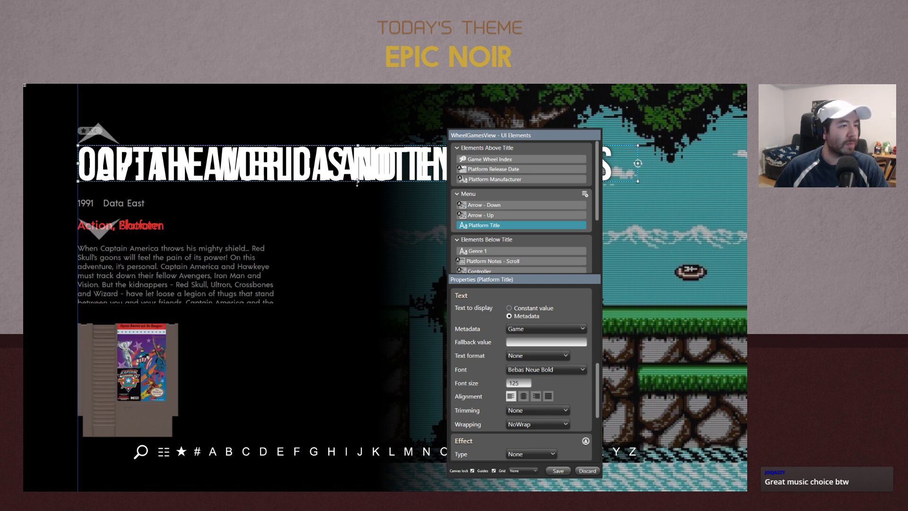
pyautogui.moveTo(358, 181); pyautogui.dragTo(358, 183)
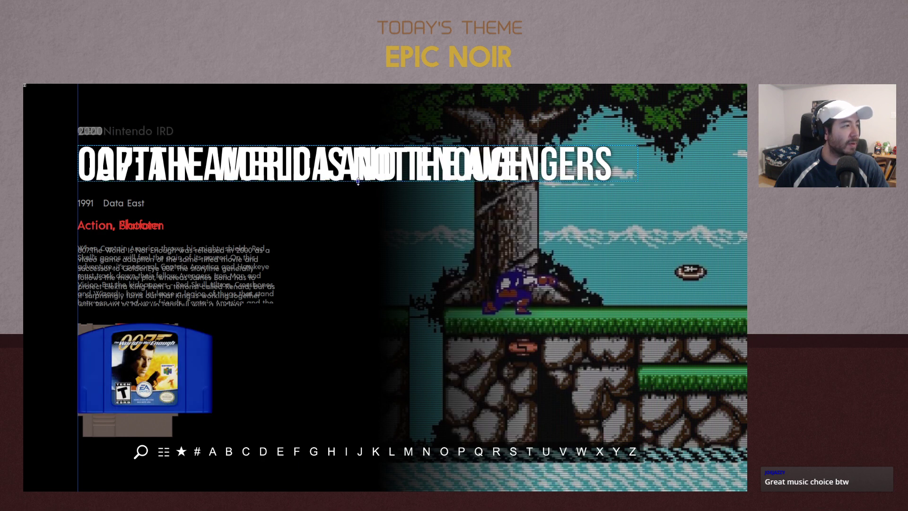
pyautogui.moveTo(359, 181); pyautogui.dragTo(358, 182)
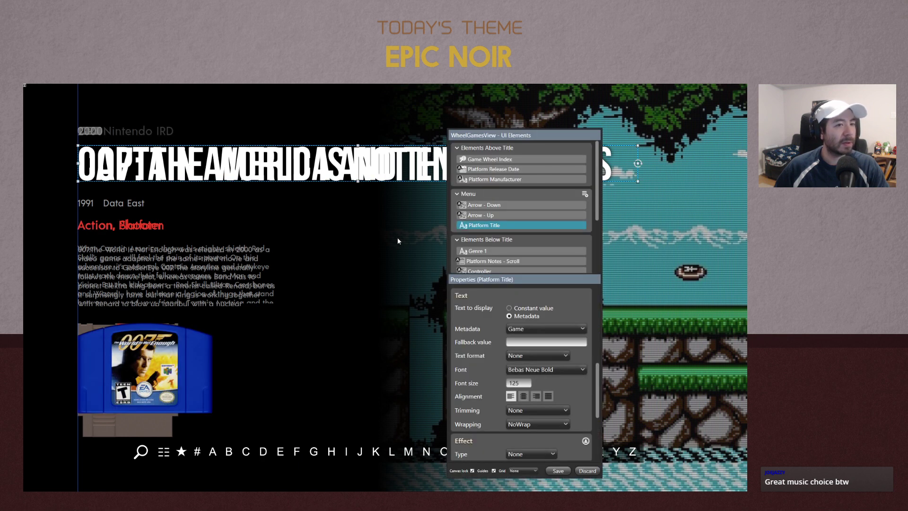
pyautogui.click(397, 237)
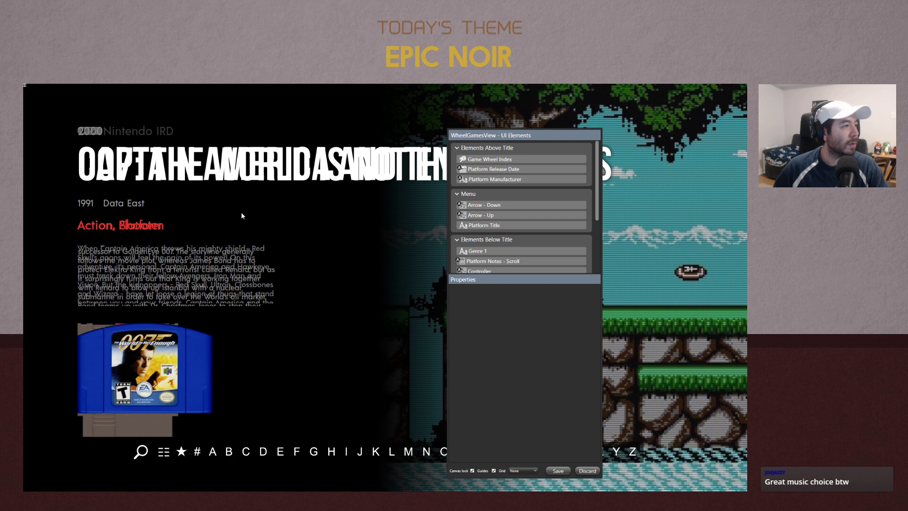
# Review the Platform Release Date's settings and add another Release Date element to the Elements Above Title group
pyautogui.click(89, 132)
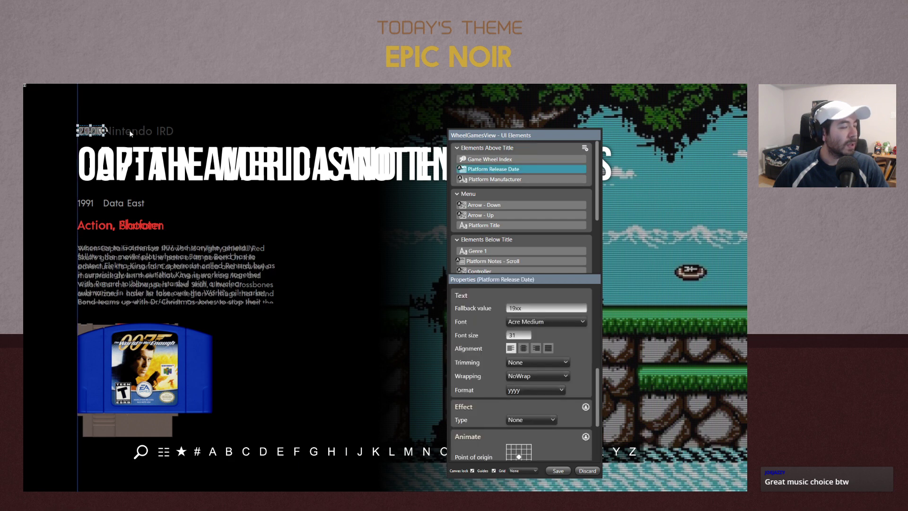
pyautogui.rightClick(523, 169)
pyautogui.click(589, 157)
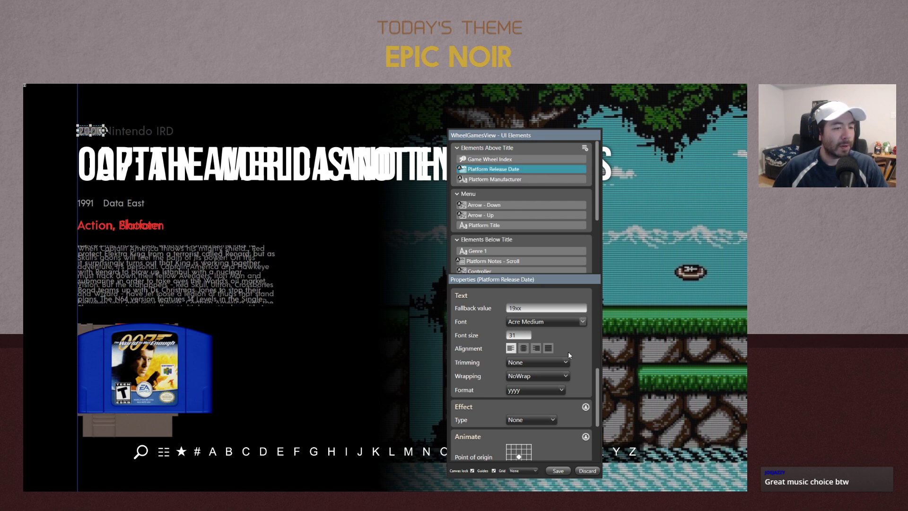
pyautogui.scroll(-5, 591, 326)
pyautogui.scroll(-8, 601, 314)
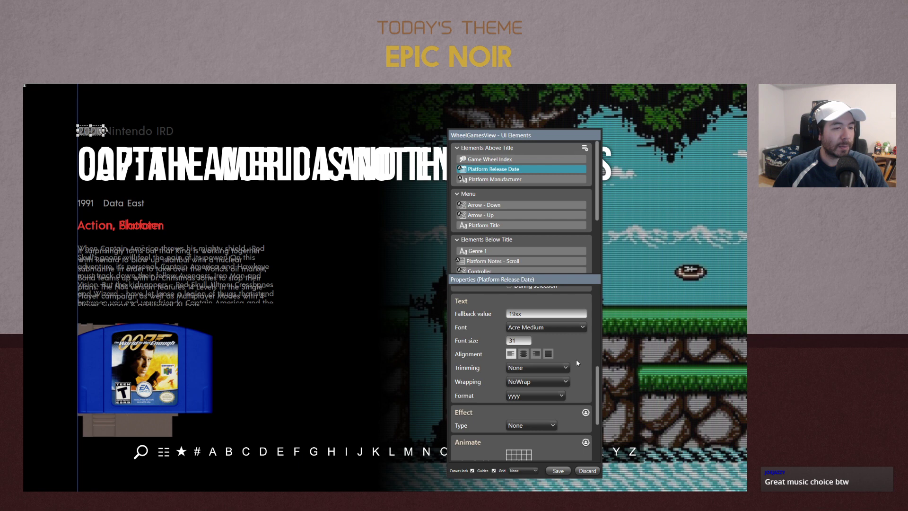
pyautogui.scroll(10, 577, 361)
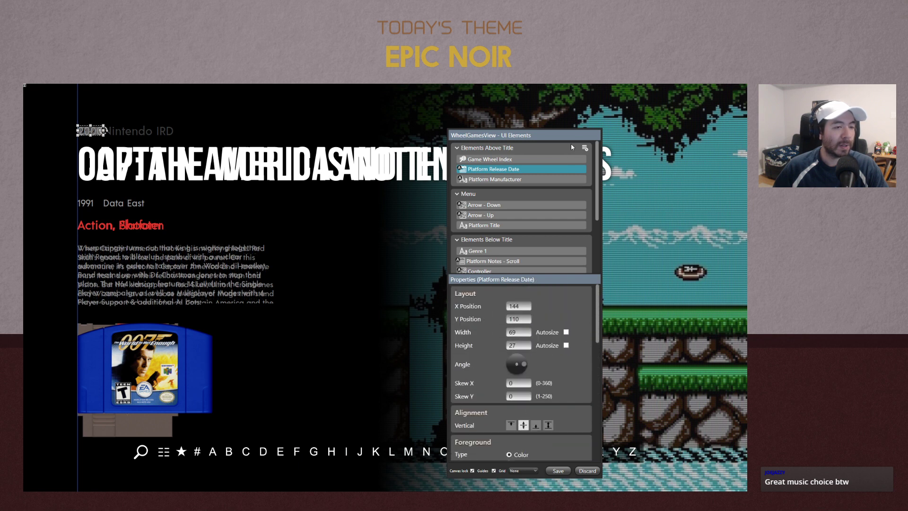
pyautogui.click(585, 148)
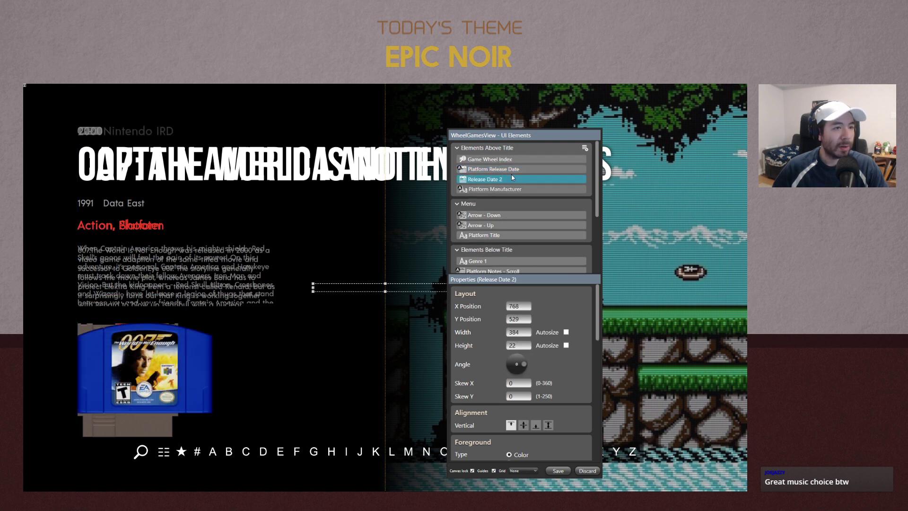
# Copy the Platform Release Date and paste only its text properties onto Release Date 2
pyautogui.rightClick(527, 169)
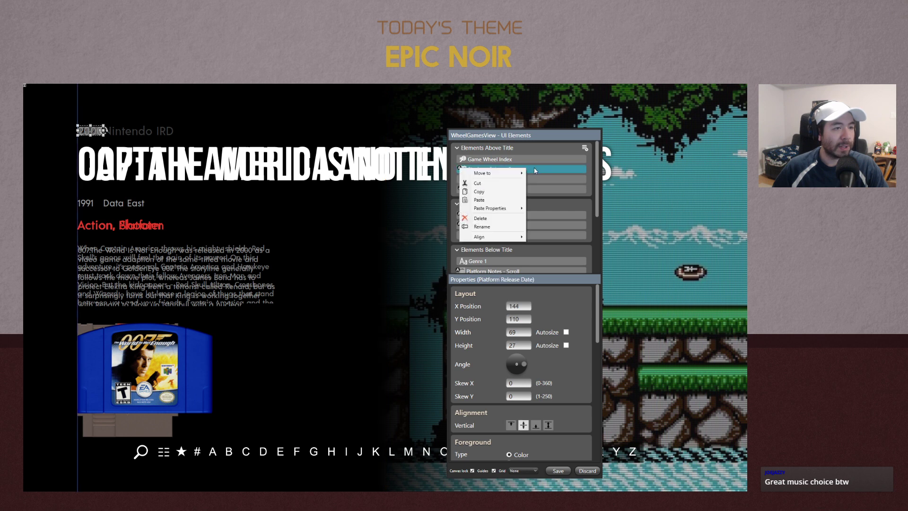
pyautogui.click(499, 192)
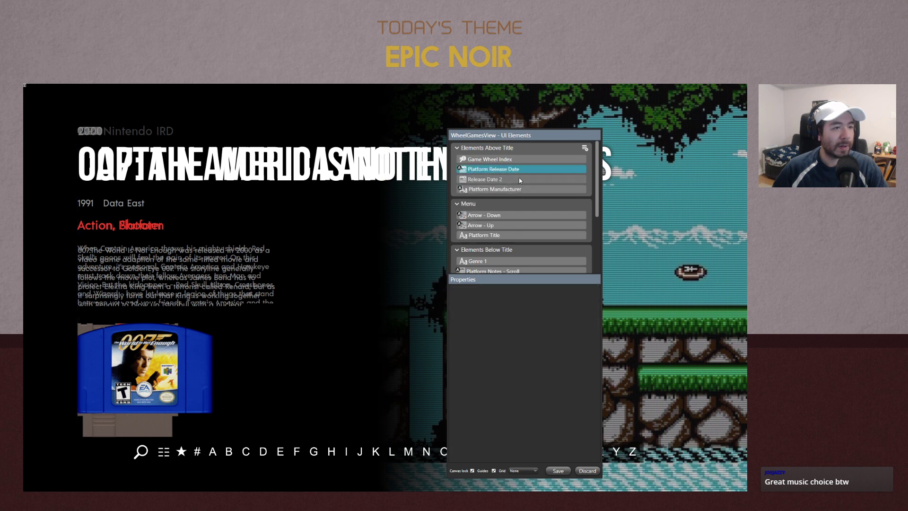
pyautogui.rightClick(520, 180)
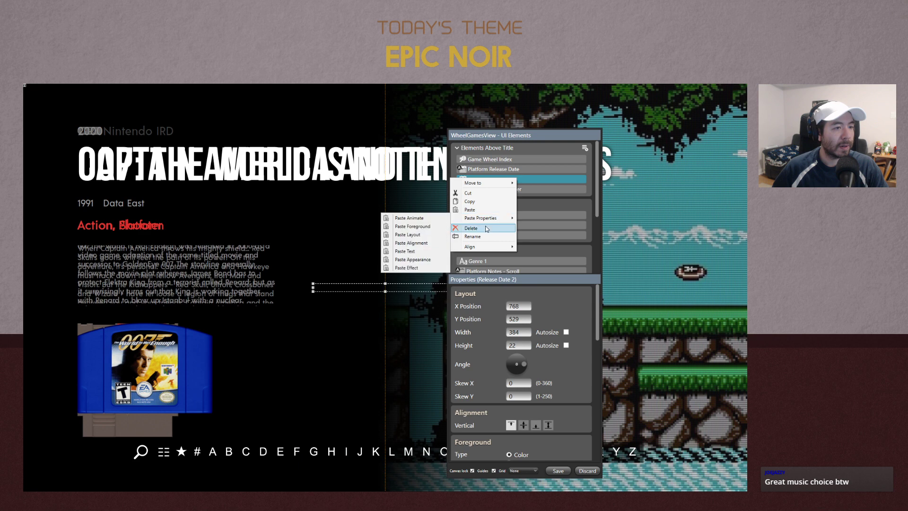
pyautogui.click(407, 251)
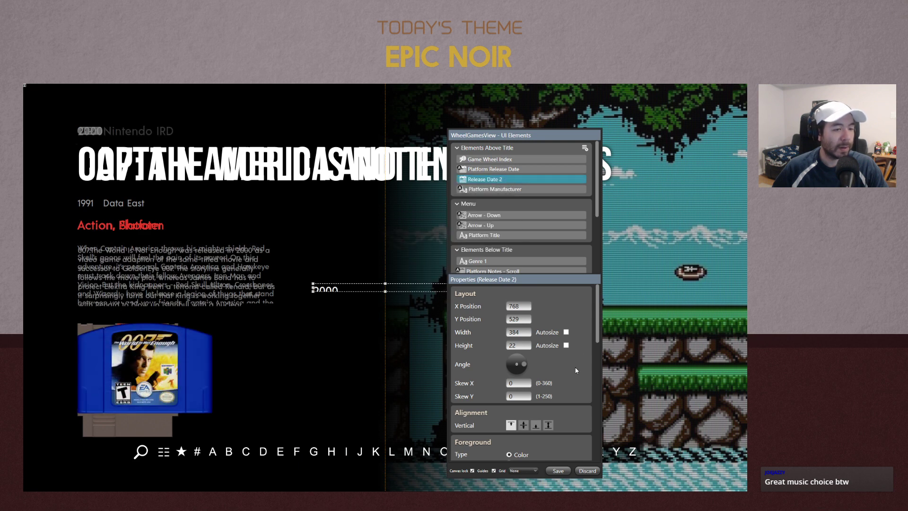
pyautogui.scroll(-5, 583, 362)
pyautogui.scroll(-2, 592, 354)
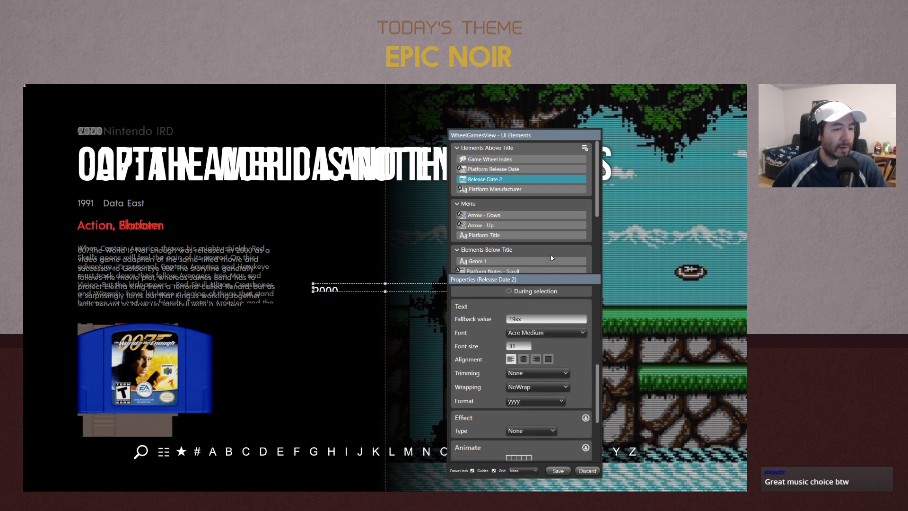
# Paste the copied foreground properties onto Release Date 2 so it takes the Platform Release Date's grey colour
pyautogui.rightClick(510, 181)
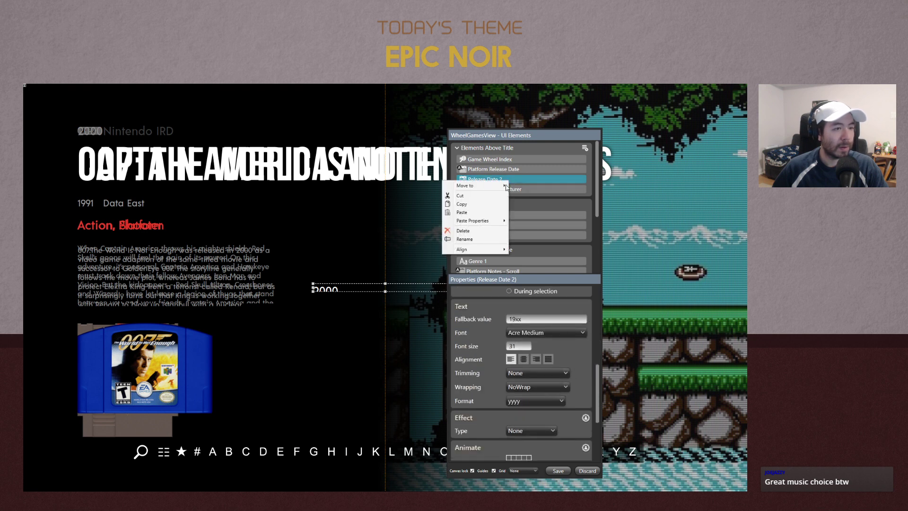
pyautogui.moveTo(475, 222)
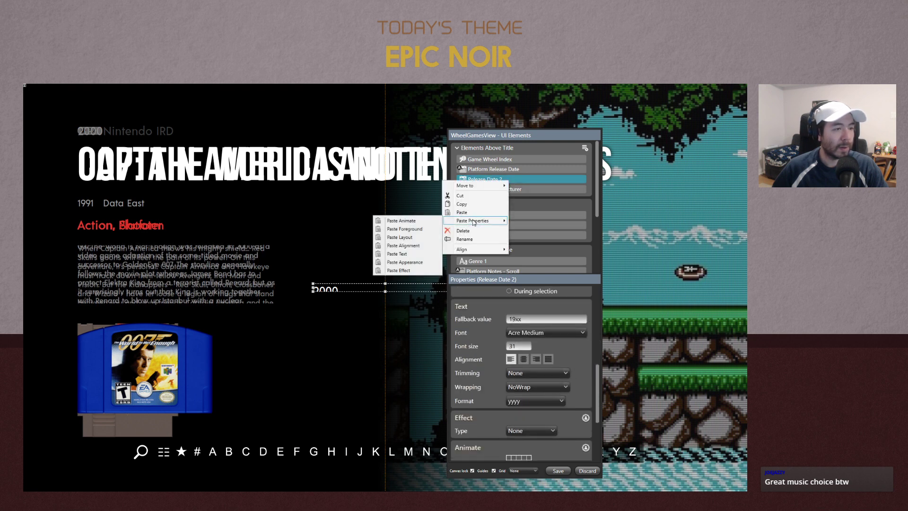
pyautogui.click(528, 182)
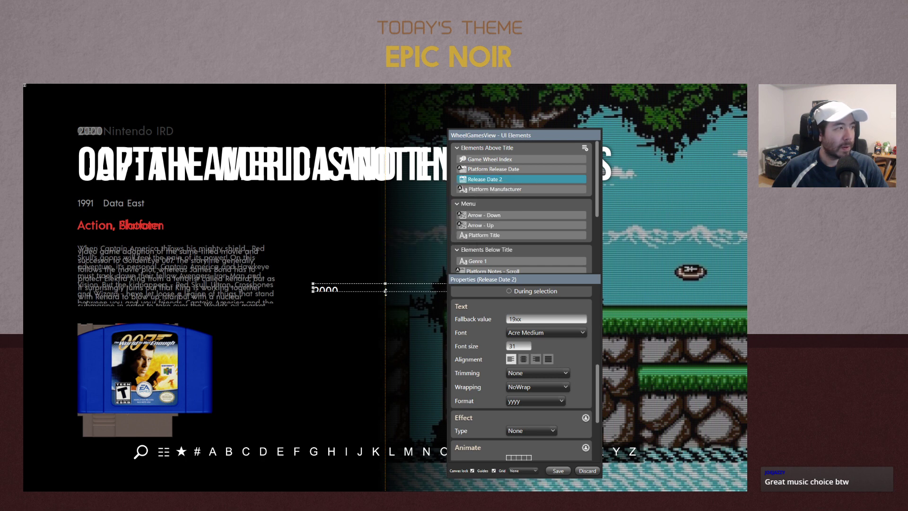
pyautogui.scroll(3, 579, 354)
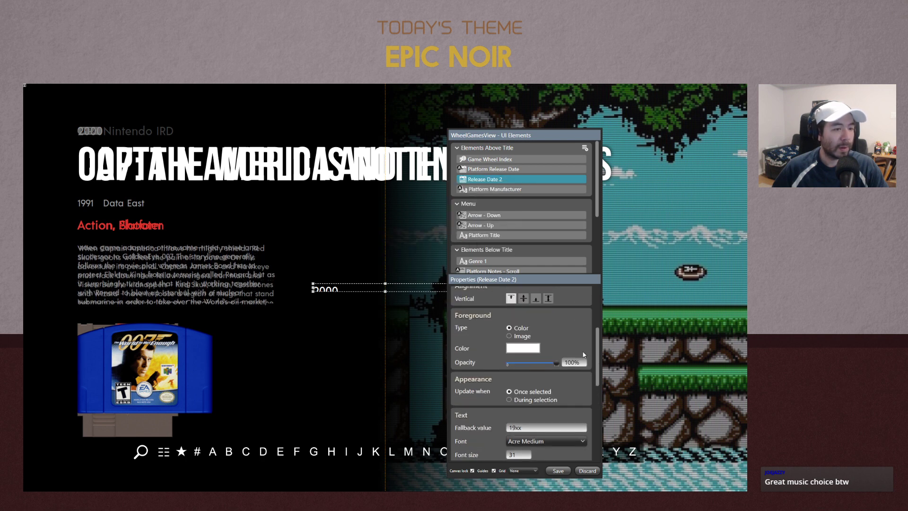
pyautogui.rightClick(360, 287)
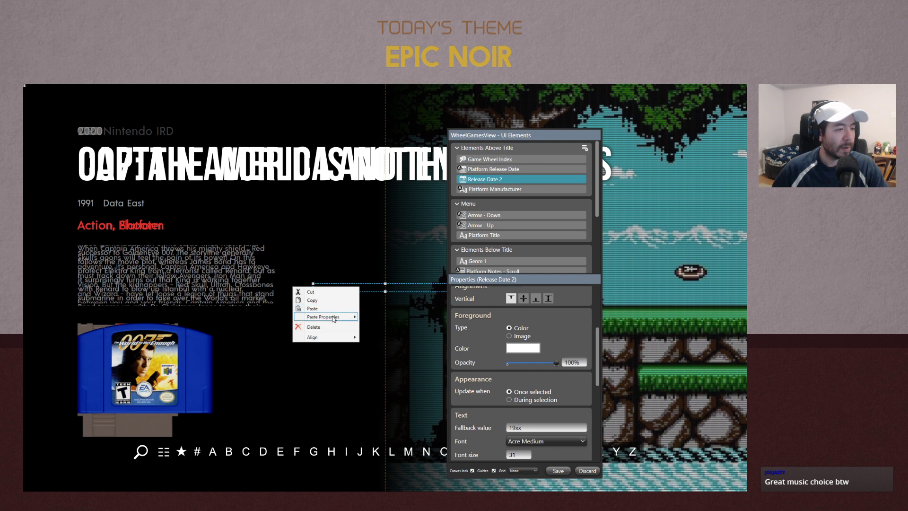
pyautogui.moveTo(333, 317)
pyautogui.click(248, 324)
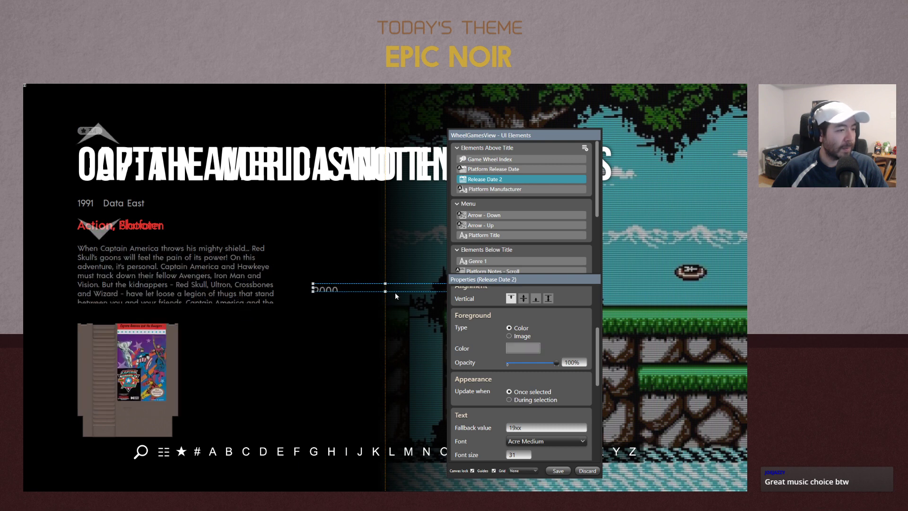
# Heighten Release Date 2 and place it over the reference game's release year below the title, with font size 25
pyautogui.moveTo(385, 290)
pyautogui.mouseDown()
pyautogui.moveTo(382, 309)
pyautogui.moveTo(382, 299)
pyautogui.mouseUp()
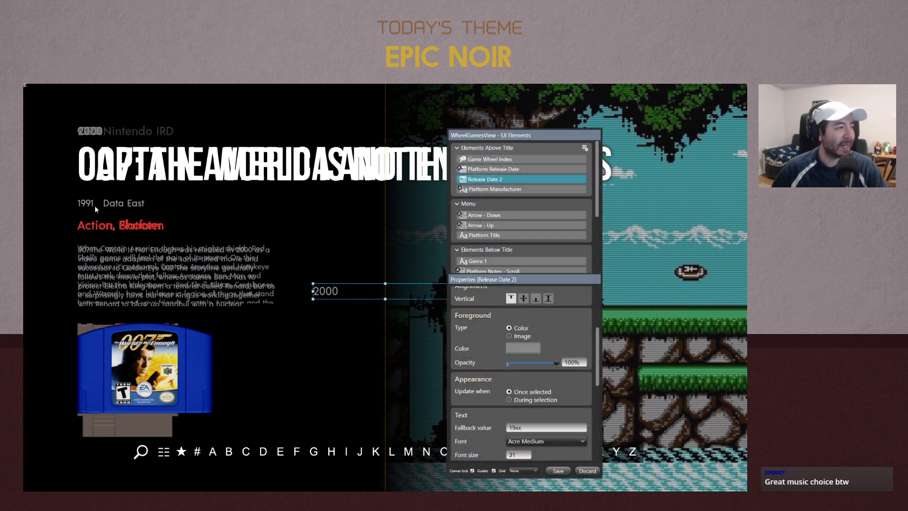
pyautogui.moveTo(345, 293); pyautogui.dragTo(122, 206)
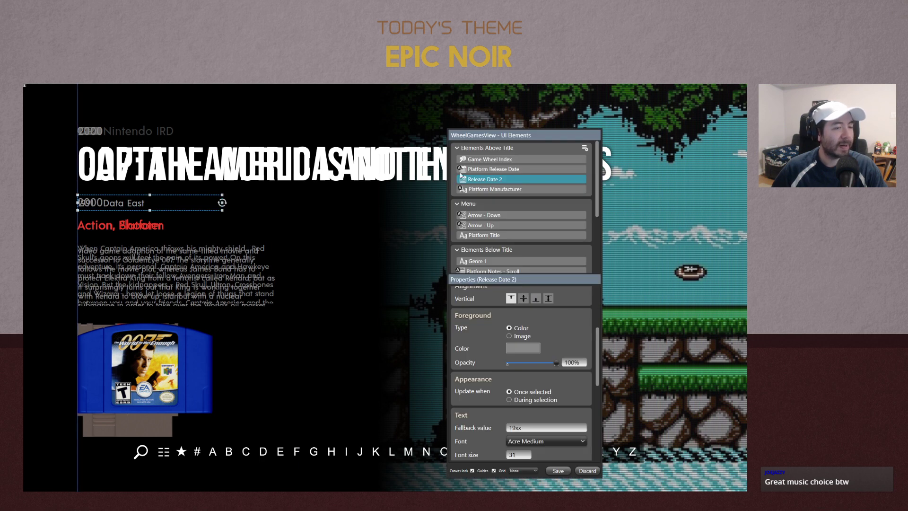
pyautogui.scroll(-4, 579, 369)
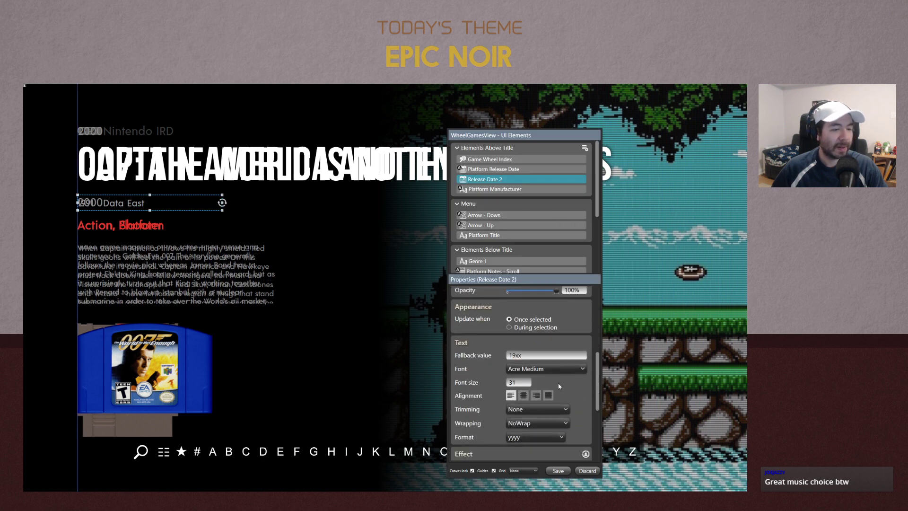
pyautogui.moveTo(519, 381); pyautogui.dragTo(486, 377)
pyautogui.write('25')
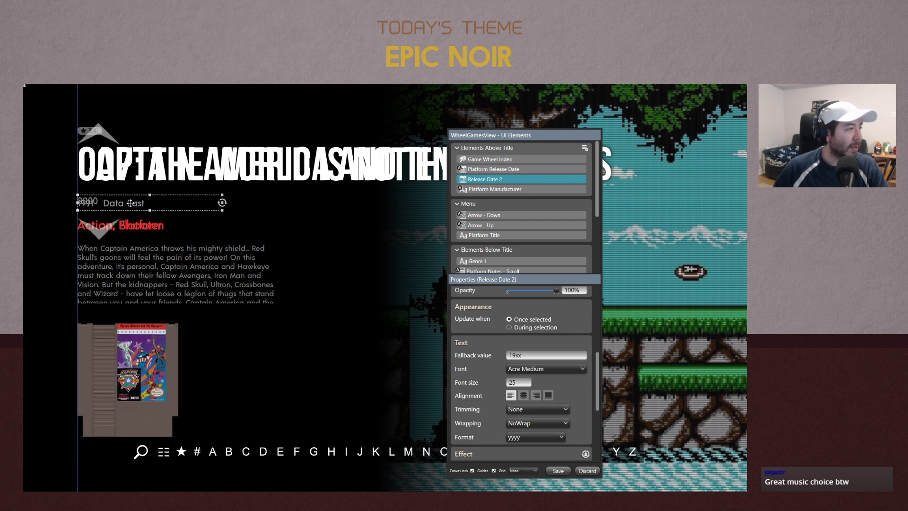
# Nudge Release Date 2 into line with the reference year and narrow its box to the width of four digits
pyautogui.moveTo(131, 203)
pyautogui.mouseDown()
pyautogui.moveTo(150, 208)
pyautogui.moveTo(132, 208)
pyautogui.mouseUp()
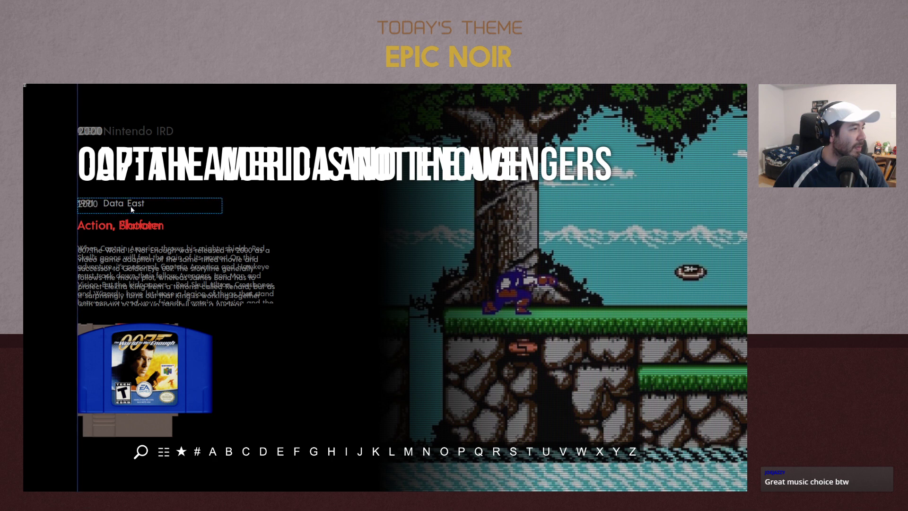
pyautogui.moveTo(131, 209); pyautogui.dragTo(132, 207)
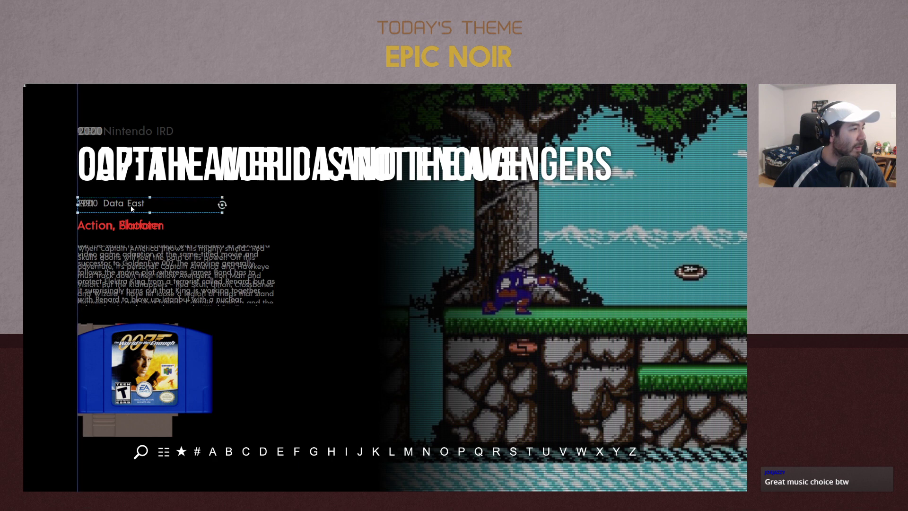
pyautogui.moveTo(222, 211); pyautogui.dragTo(90, 210)
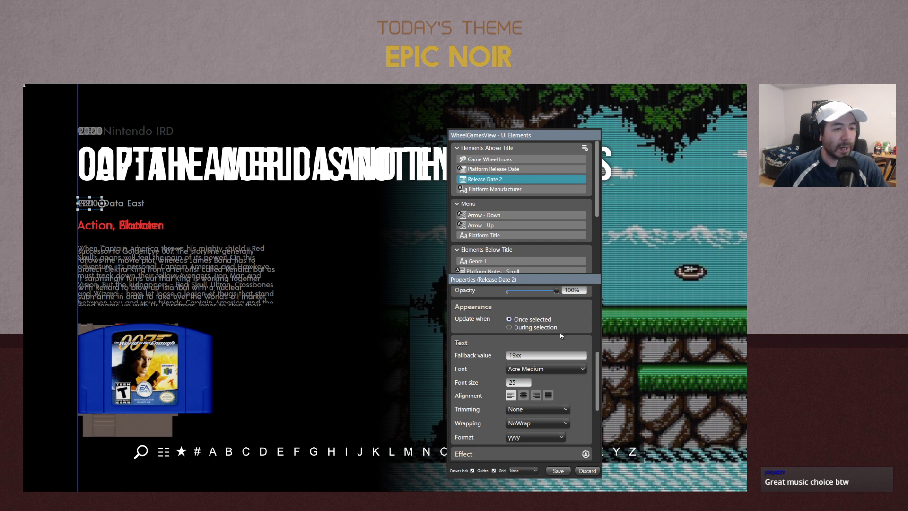
# Copy Release Date 2 and add a new Text element to the Elements Above Title group
pyautogui.scroll(5, 588, 342)
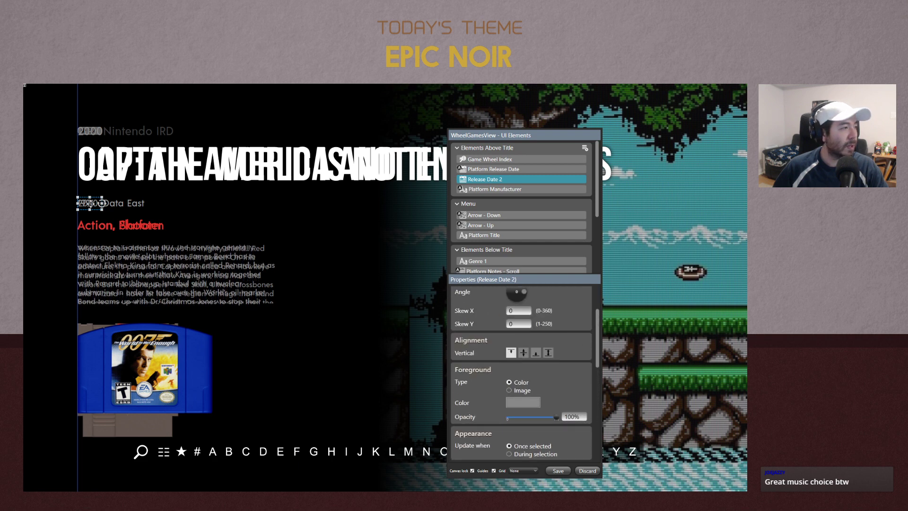
pyautogui.rightClick(91, 205)
pyautogui.click(111, 218)
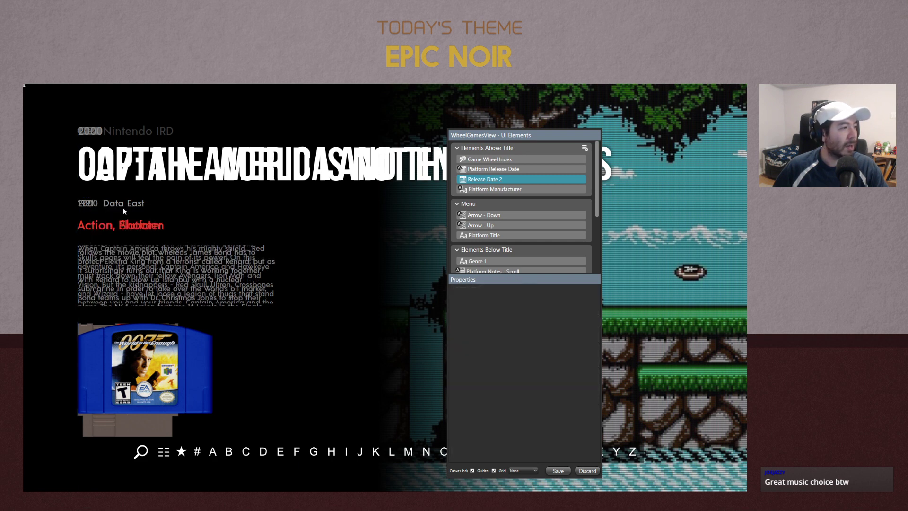
pyautogui.click(585, 148)
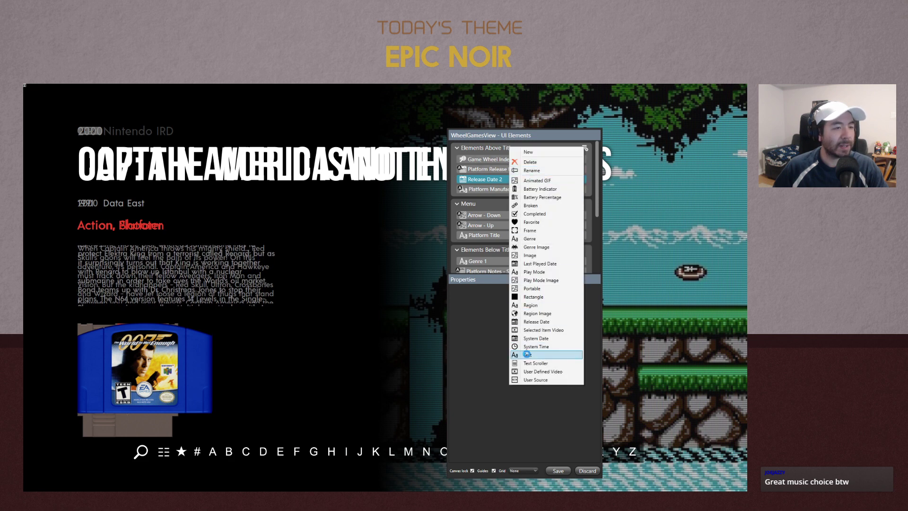
pyautogui.click(436, 351)
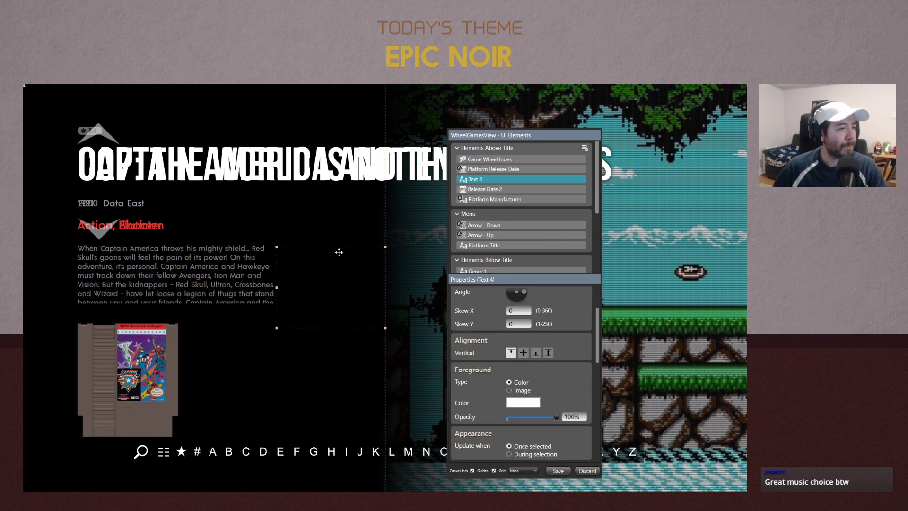
# Move the new Text 4 element closer to the release year line beside the game details and rename it Publisher
pyautogui.moveTo(306, 207); pyautogui.dragTo(268, 201)
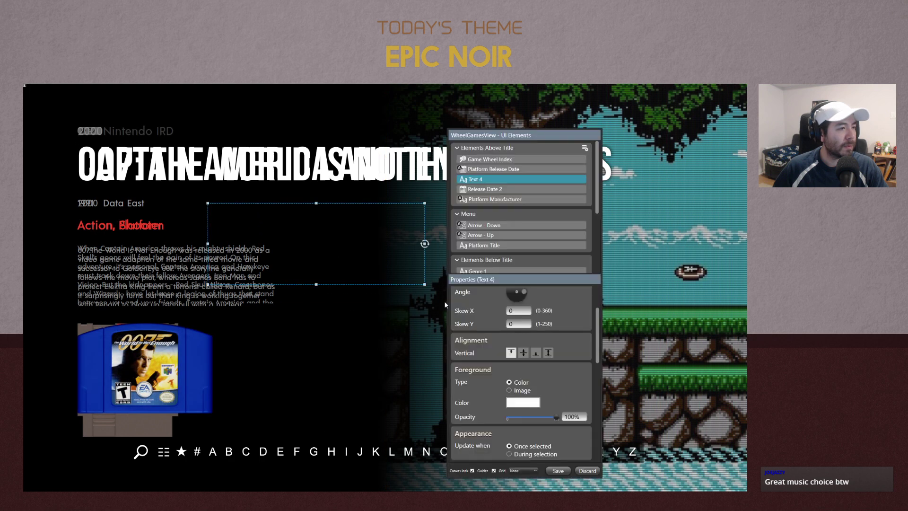
pyautogui.doubleClick(476, 179)
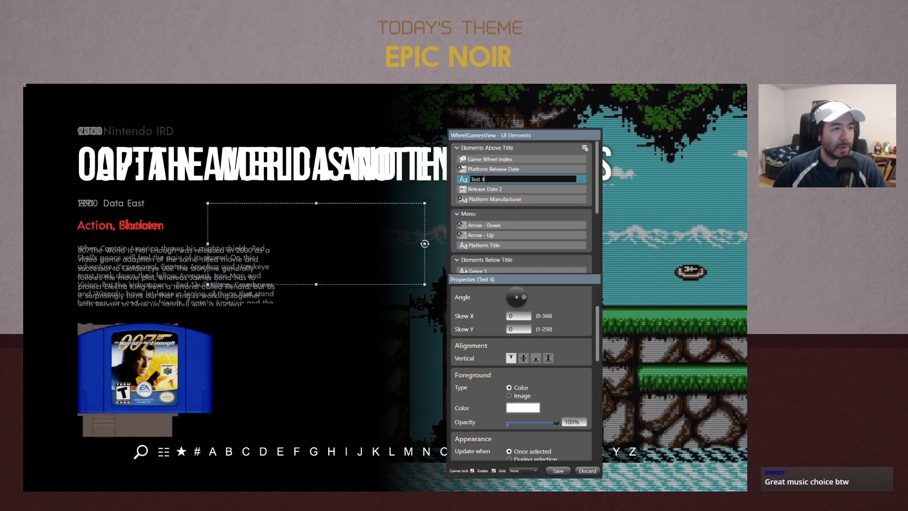
pyautogui.write('Publisher')
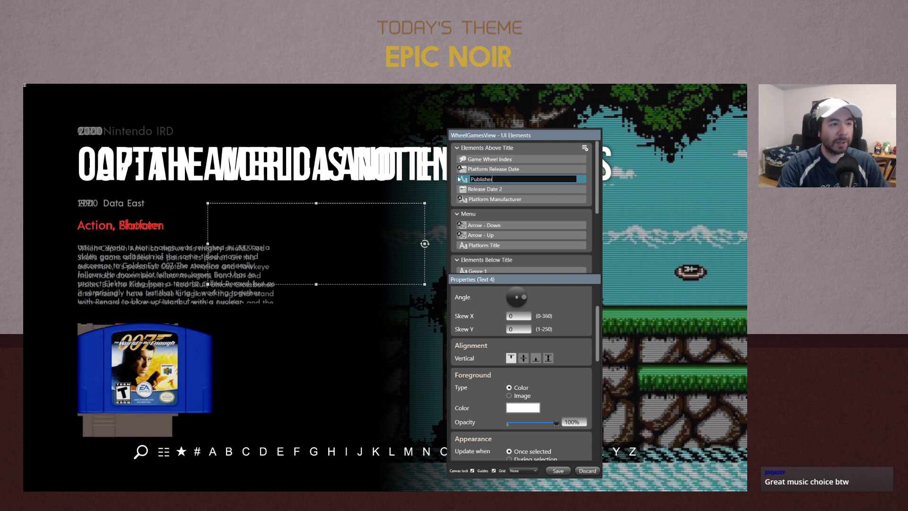
pyautogui.press('Return')
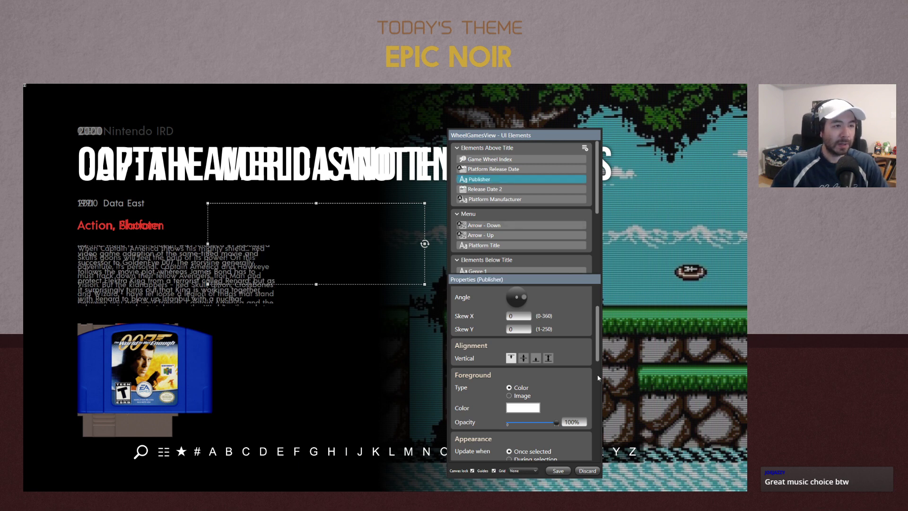
# Make the Publisher text element display metadata instead of a constant value, with Publisher as the metadata field
pyautogui.scroll(-6, 595, 376)
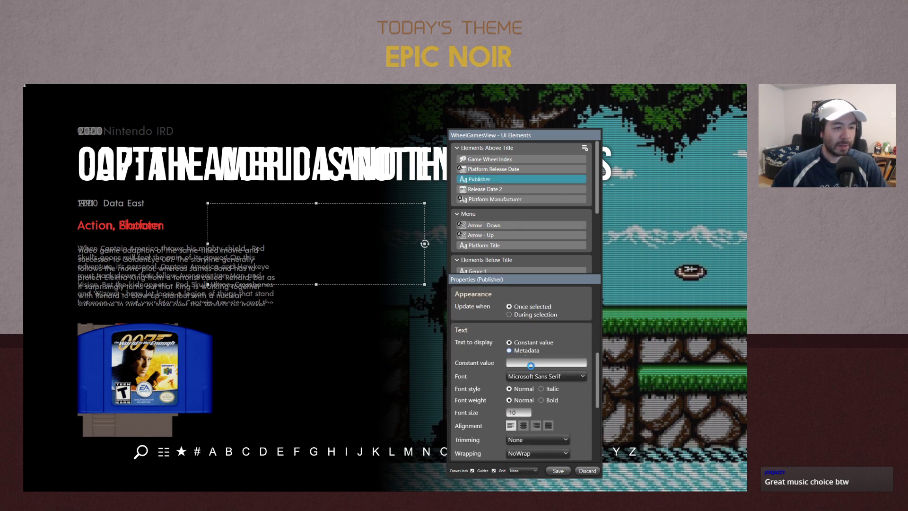
pyautogui.click(536, 364)
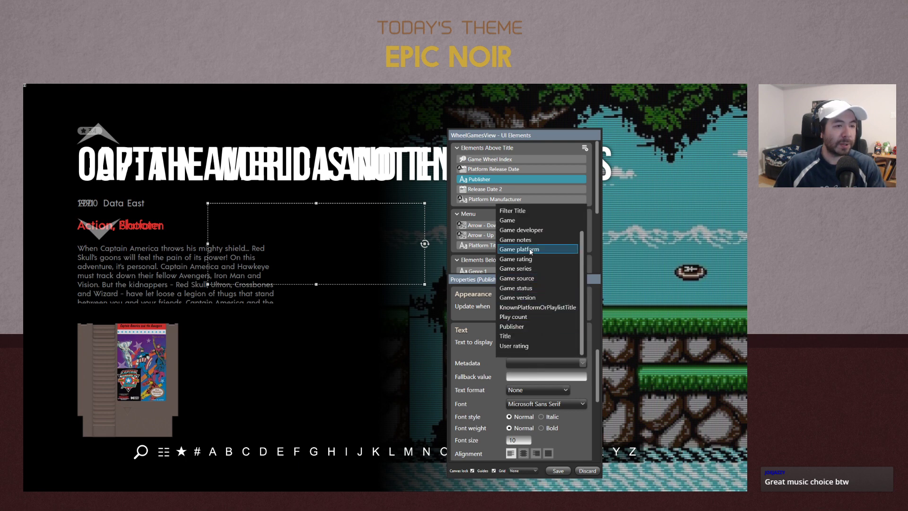
pyautogui.scroll(1, 546, 296)
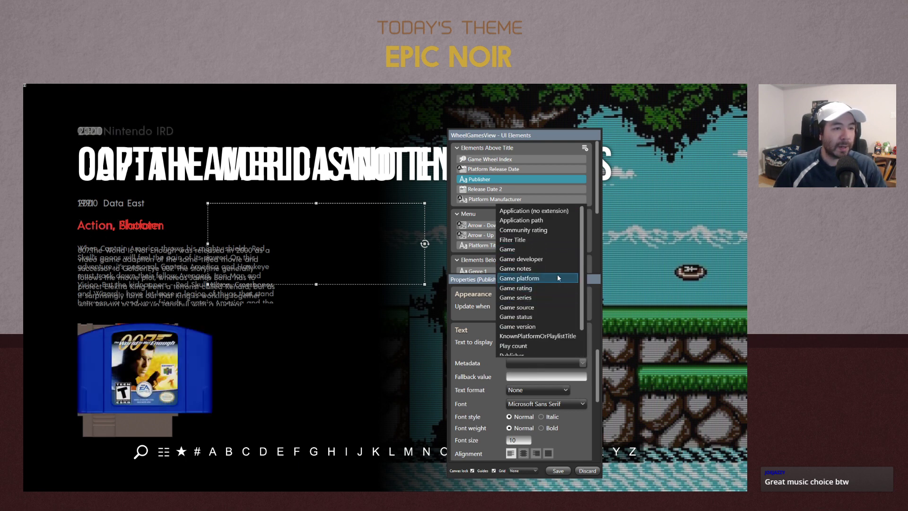
pyautogui.scroll(-1, 549, 309)
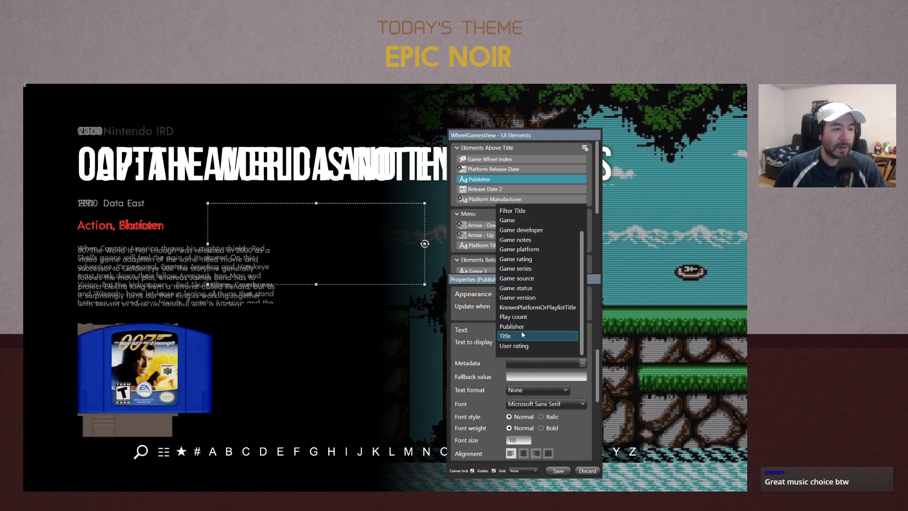
pyautogui.click(520, 327)
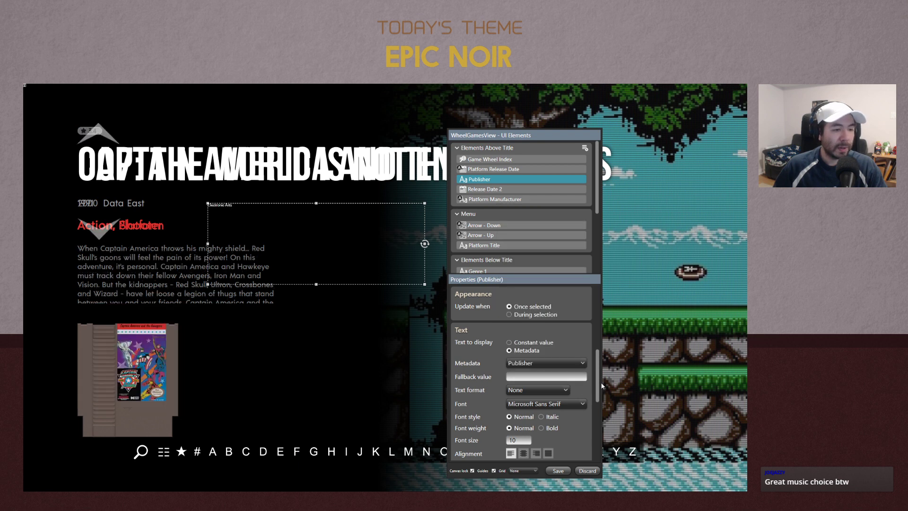
# Change the Publisher text element's font to Acre Medium
pyautogui.scroll(-2, 542, 344)
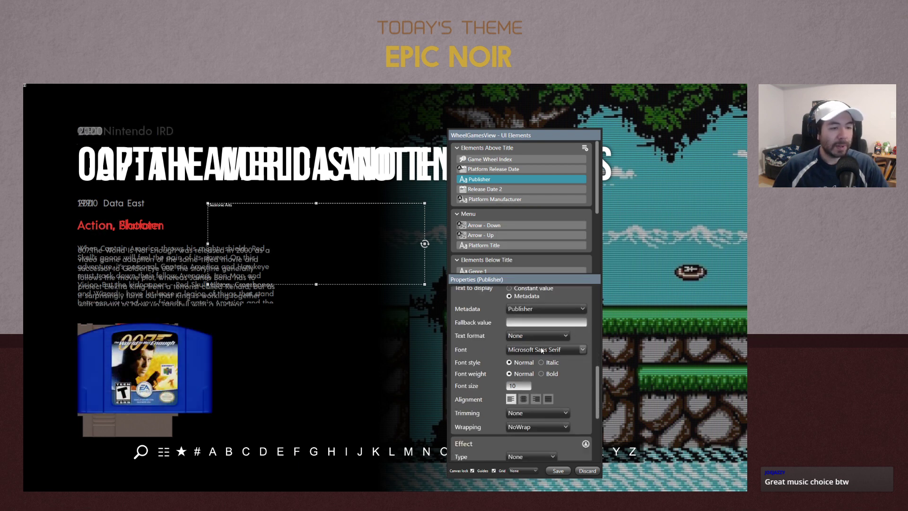
pyautogui.click(540, 349)
pyautogui.press('a')
pyautogui.click(446, 215)
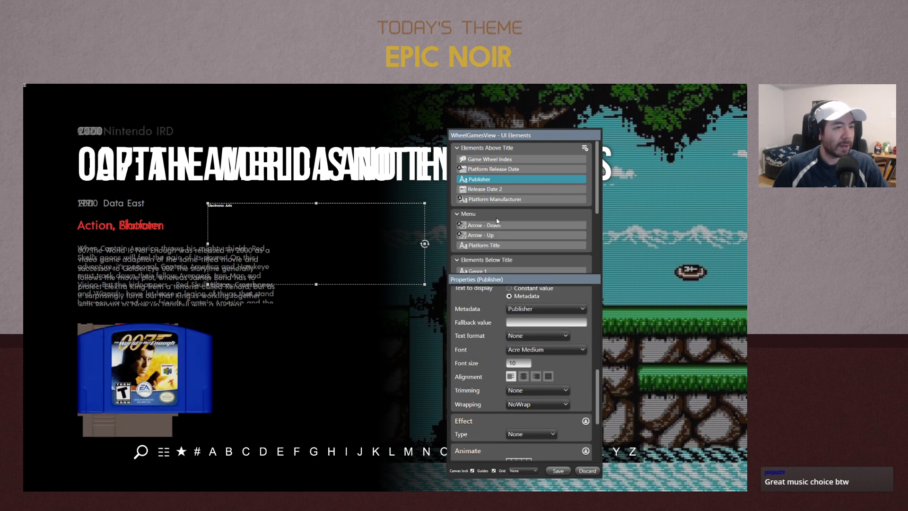
# Copy the foreground colour 888888 from Release Date 2 and apply it to the Publisher text
pyautogui.click(501, 188)
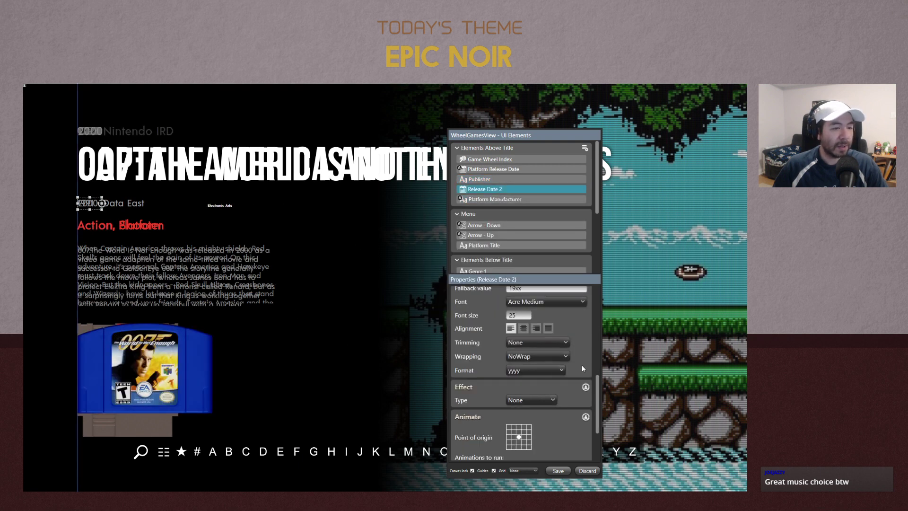
pyautogui.scroll(5, 582, 365)
pyautogui.scroll(1, 578, 348)
pyautogui.click(523, 338)
pyautogui.doubleClick(570, 344)
pyautogui.hotkey('ctrl', 'c')
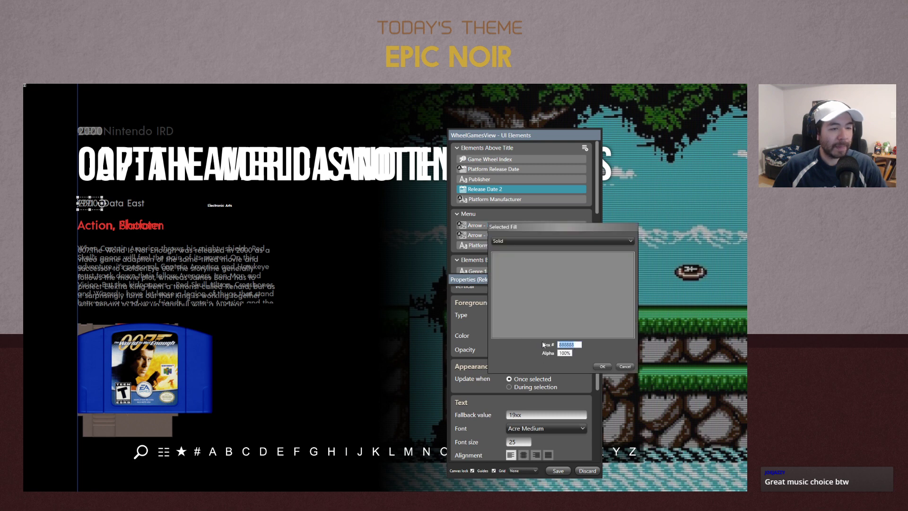
pyautogui.click(625, 367)
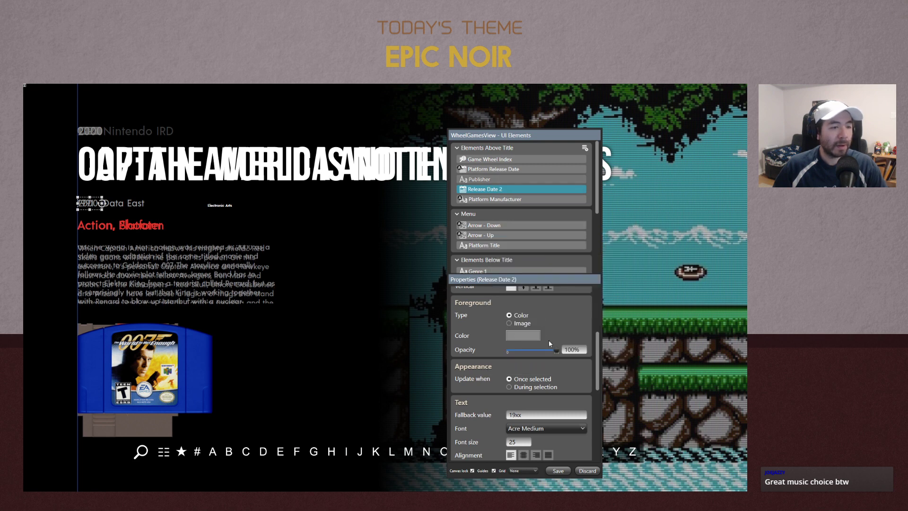
pyautogui.click(480, 179)
pyautogui.click(523, 337)
pyautogui.doubleClick(570, 345)
pyautogui.hotkey('ctrl', 'v')
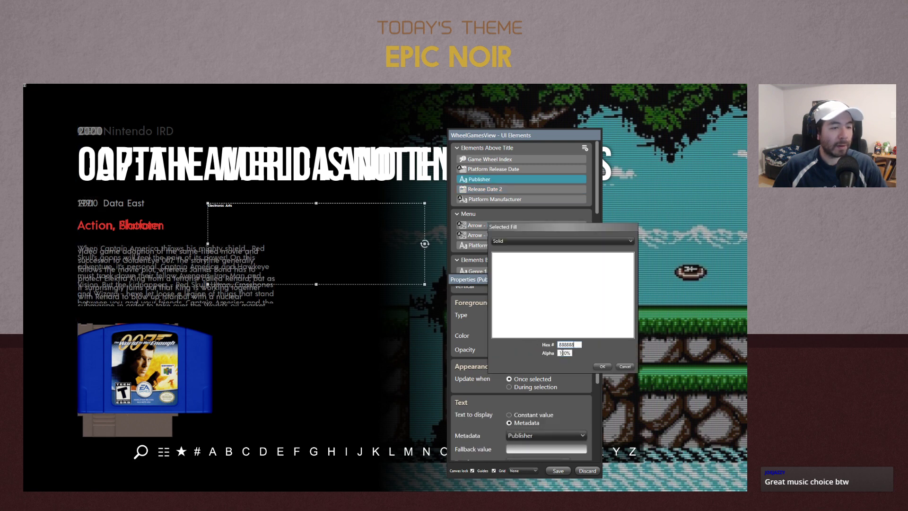
pyautogui.press('Return')
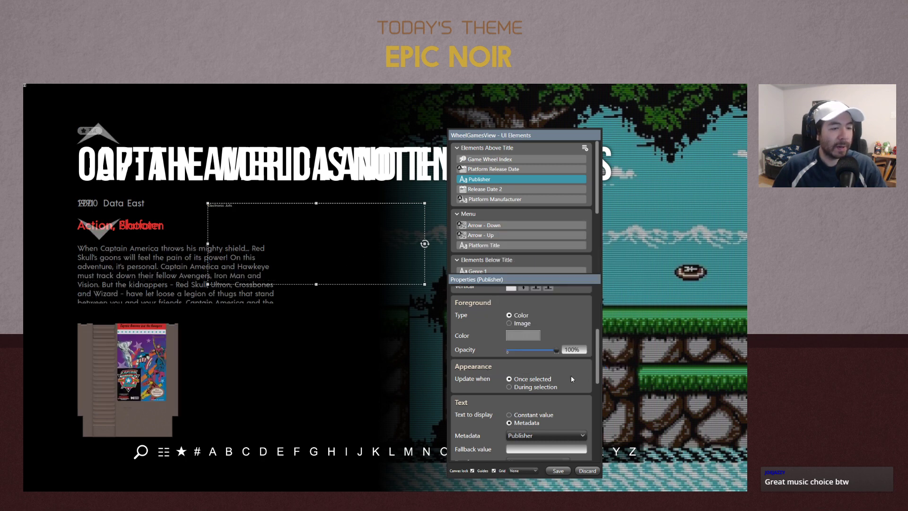
# Set the Publisher's font size to 25, matching Release Date 2, and shrink its box to one line of text
pyautogui.scroll(-3, 590, 385)
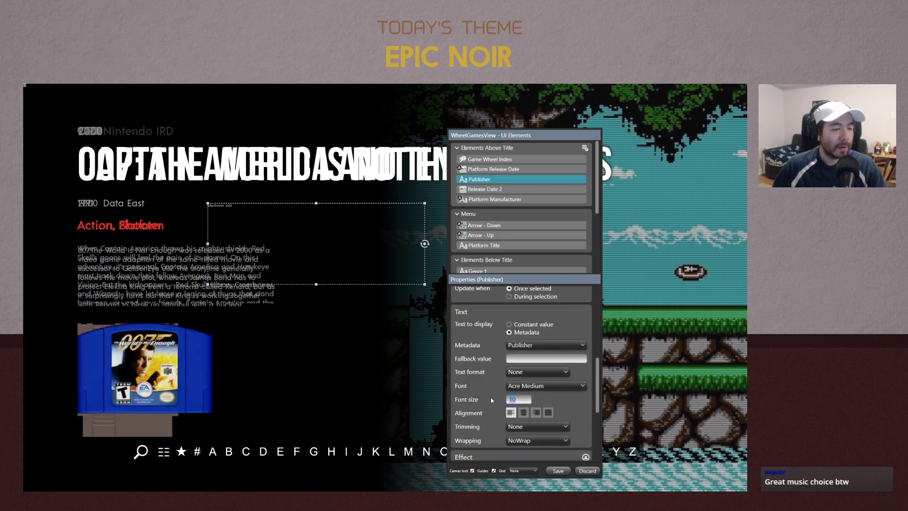
pyautogui.click(89, 204)
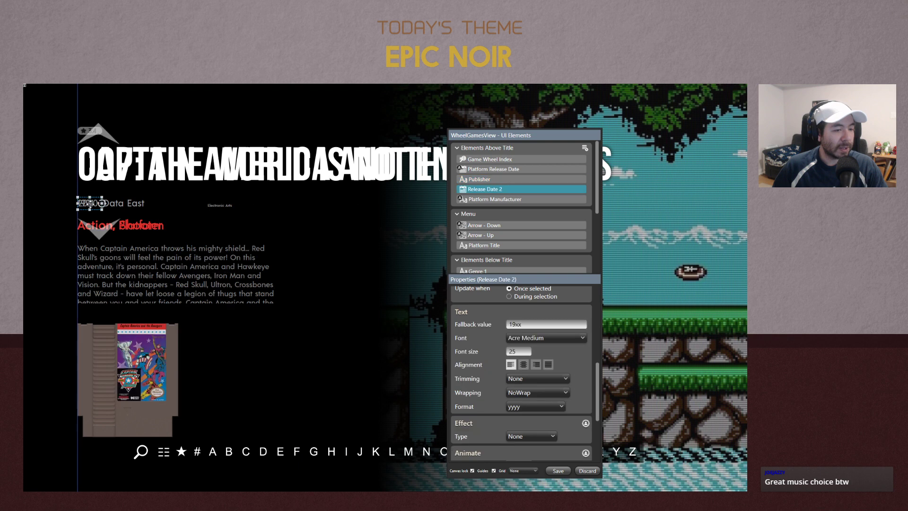
pyautogui.click(231, 206)
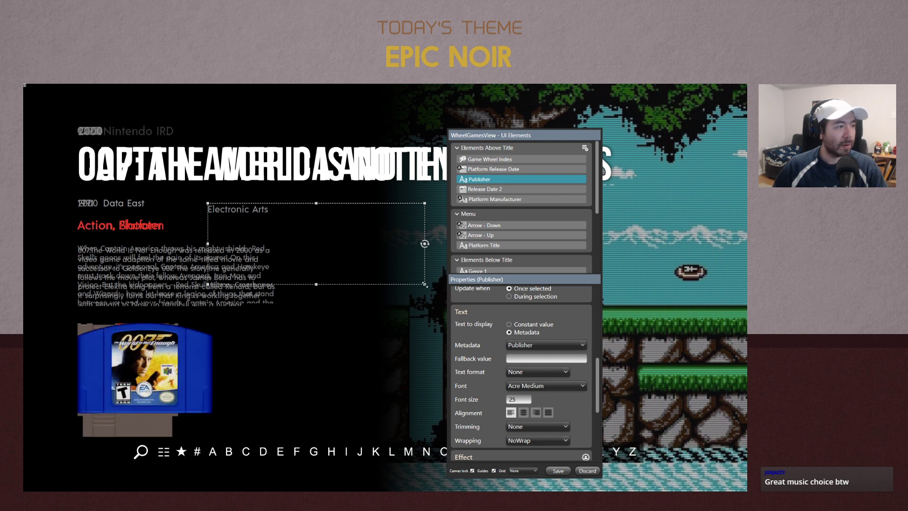
pyautogui.moveTo(425, 285); pyautogui.dragTo(381, 215)
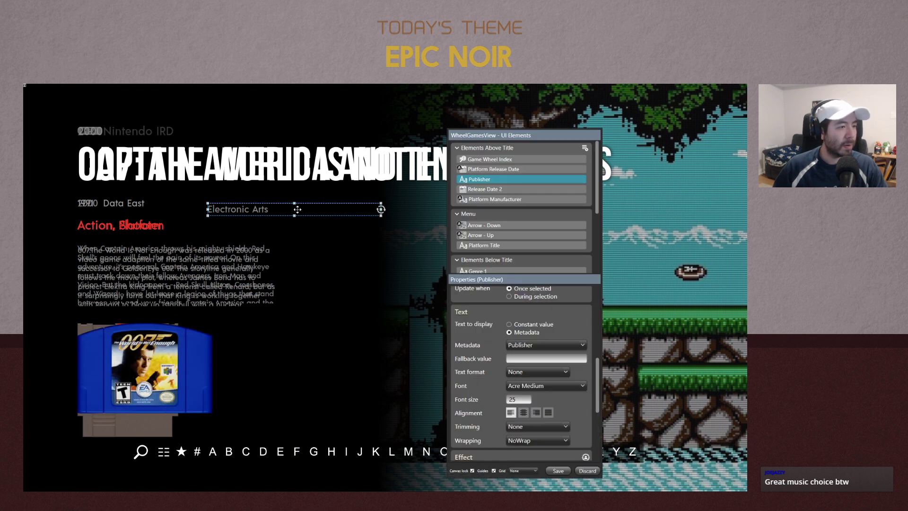
# Paste Release Date 2's layout onto the Publisher and widen its box to fit a full publisher name
pyautogui.rightClick(298, 209)
pyautogui.moveTo(289, 243)
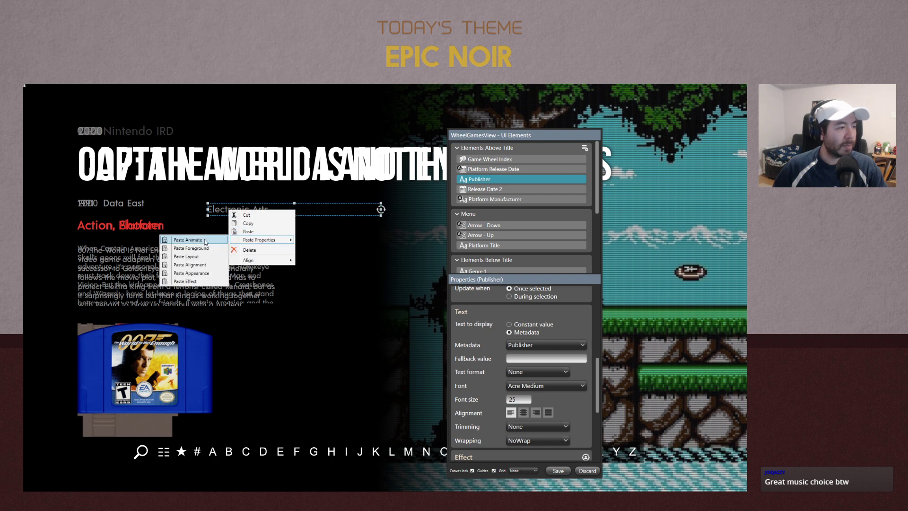
pyautogui.click(182, 257)
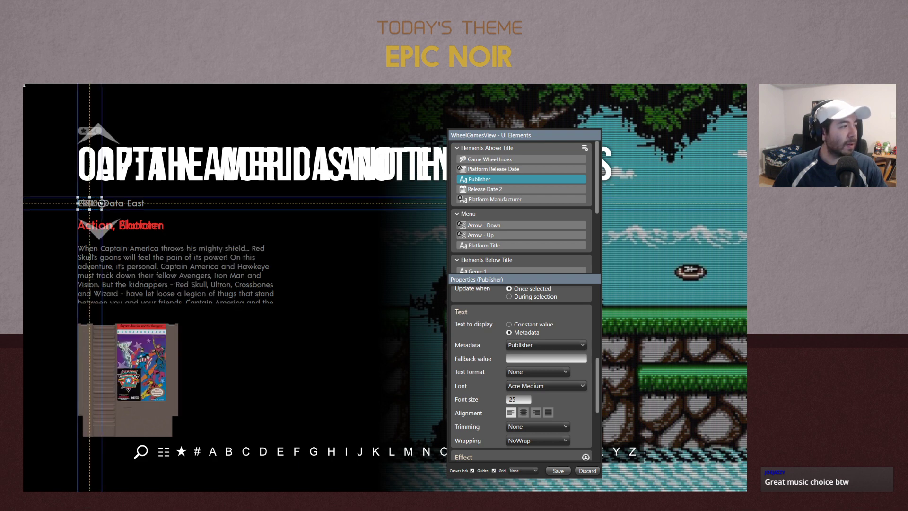
pyautogui.moveTo(101, 203); pyautogui.dragTo(260, 204)
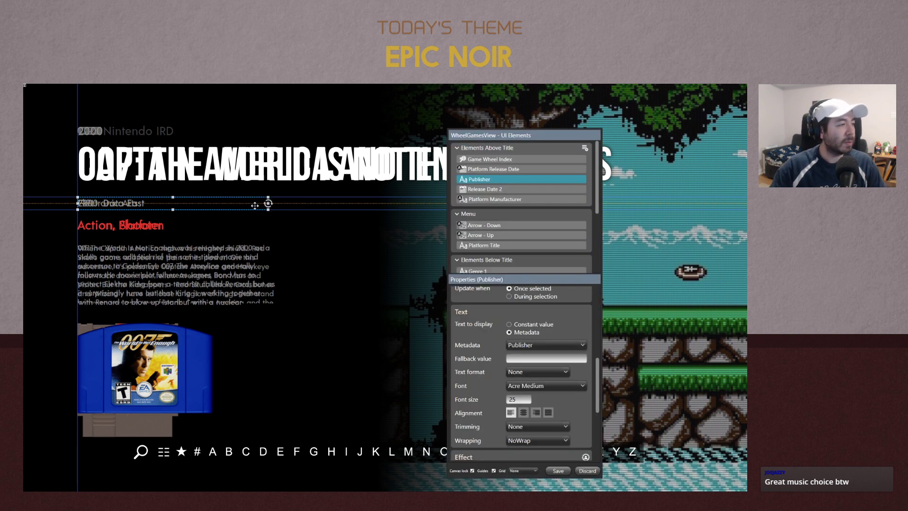
# Nudge the Publisher right along the date line until it starts just after the release year
pyautogui.hotkey('shift', 'Right')
pyautogui.hotkey('shift', 'Right')
pyautogui.hotkey('shift', 'Right')
pyautogui.hotkey('shift', 'Right')
pyautogui.hotkey('shift', 'Right')
pyautogui.hotkey('shift', 'Right')
pyautogui.hotkey('shift', 'Right')
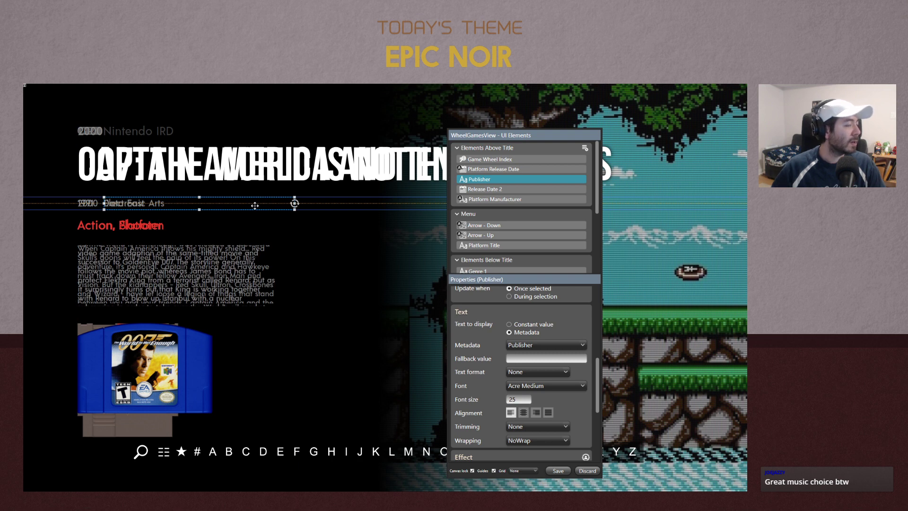
pyautogui.click(378, 264)
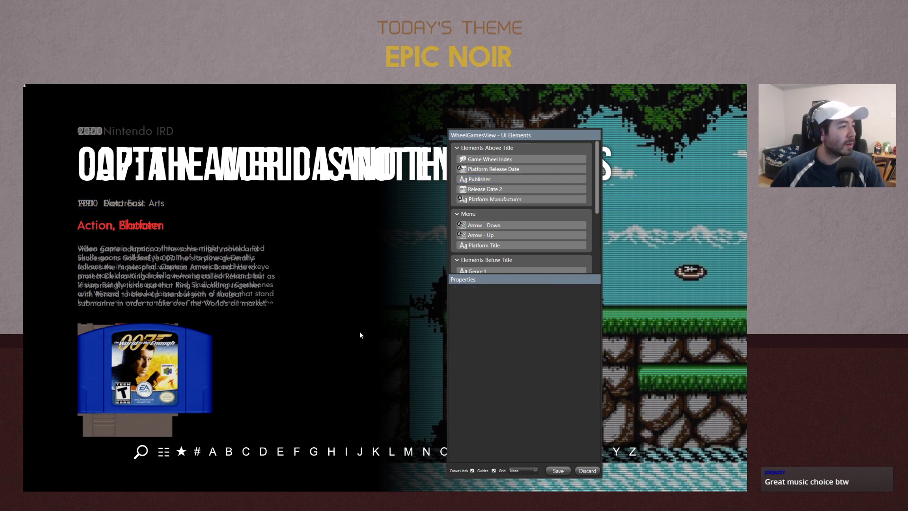
# Set the Publisher's text colour to 3A3A3A, matching the Platform Manufacturer's colour, and save the view
pyautogui.click(150, 204)
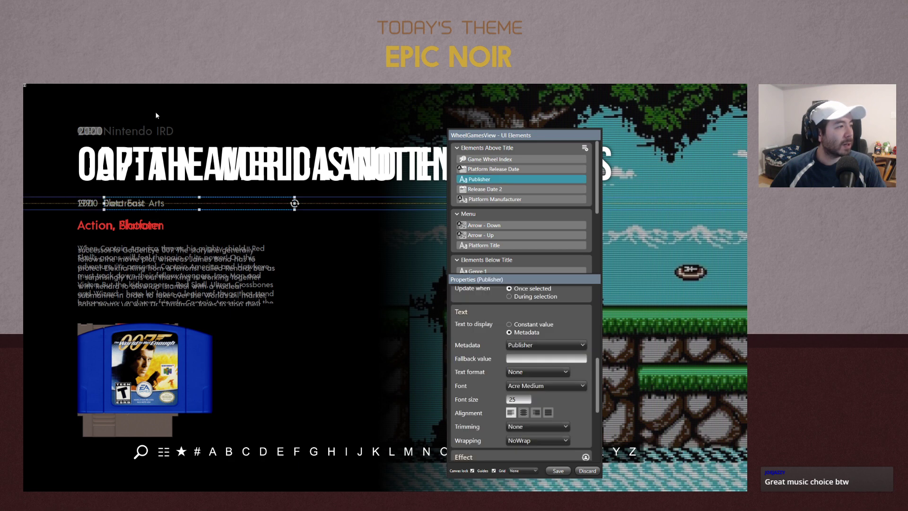
pyautogui.click(149, 132)
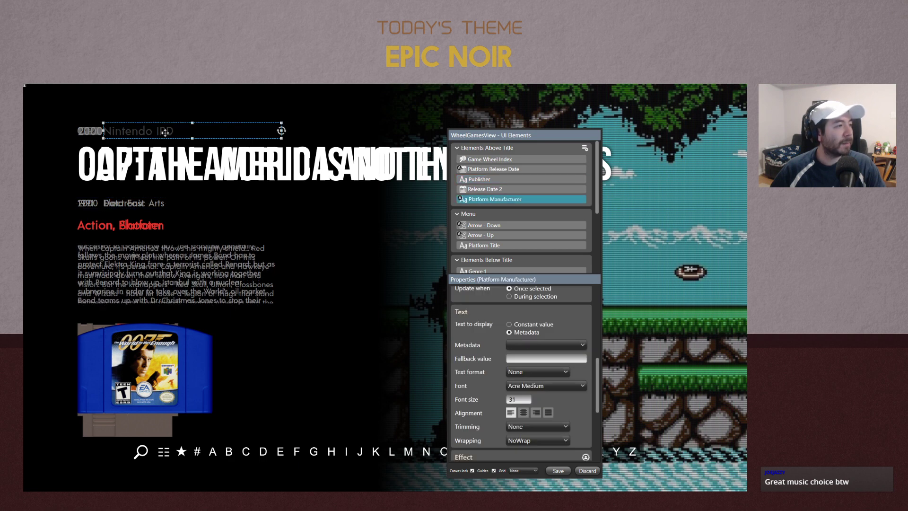
pyautogui.scroll(3, 572, 341)
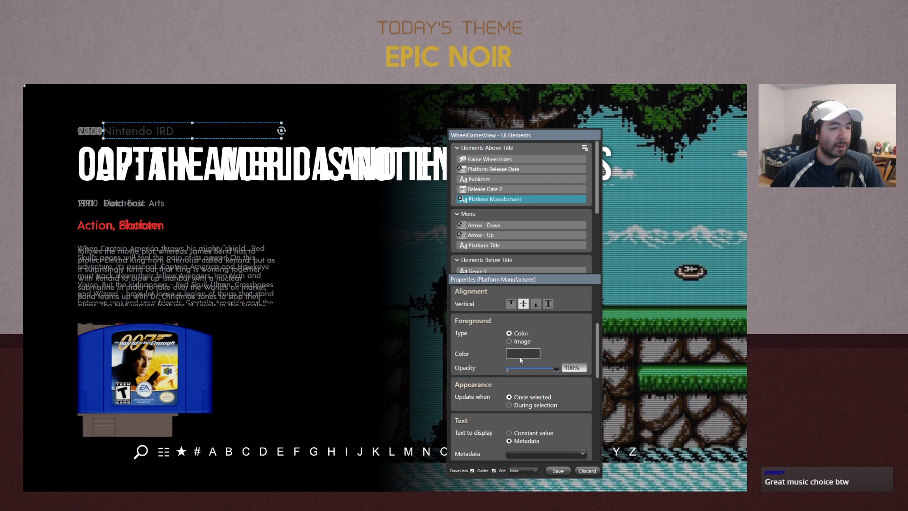
pyautogui.click(521, 358)
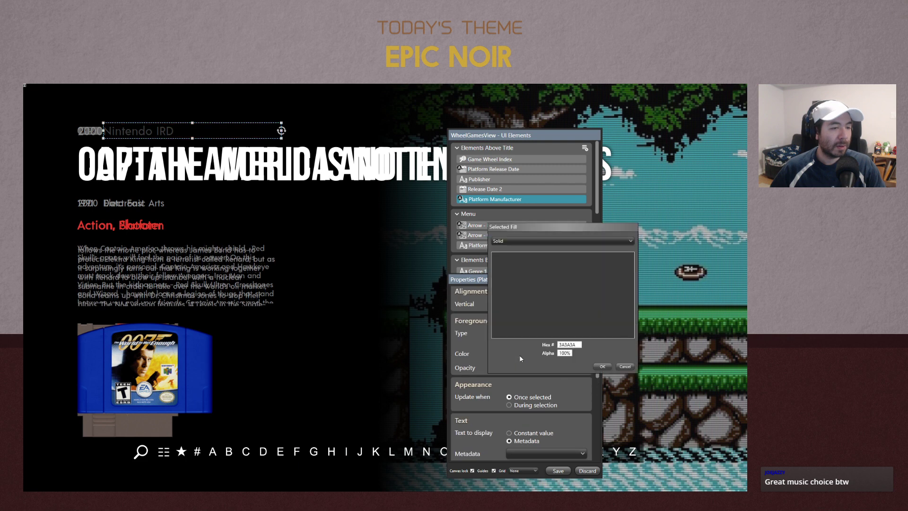
pyautogui.click(622, 367)
pyautogui.click(144, 203)
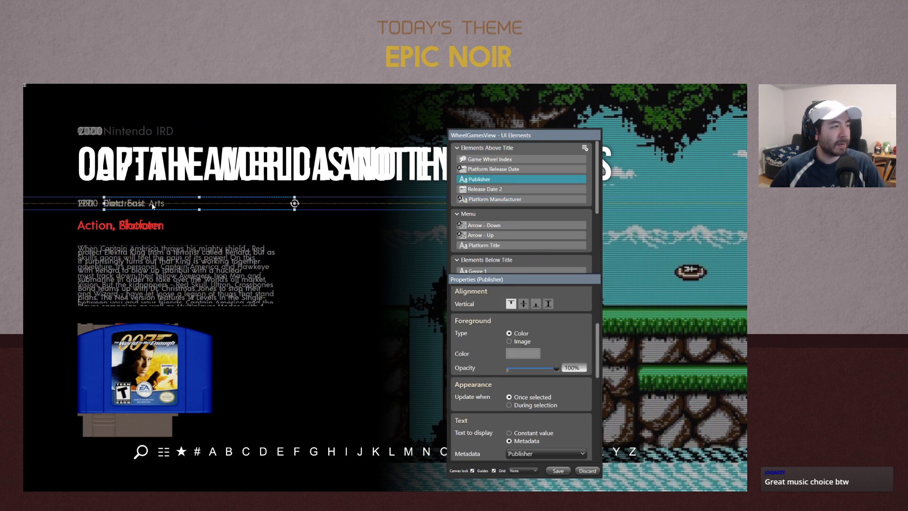
pyautogui.click(522, 353)
pyautogui.doubleClick(569, 345)
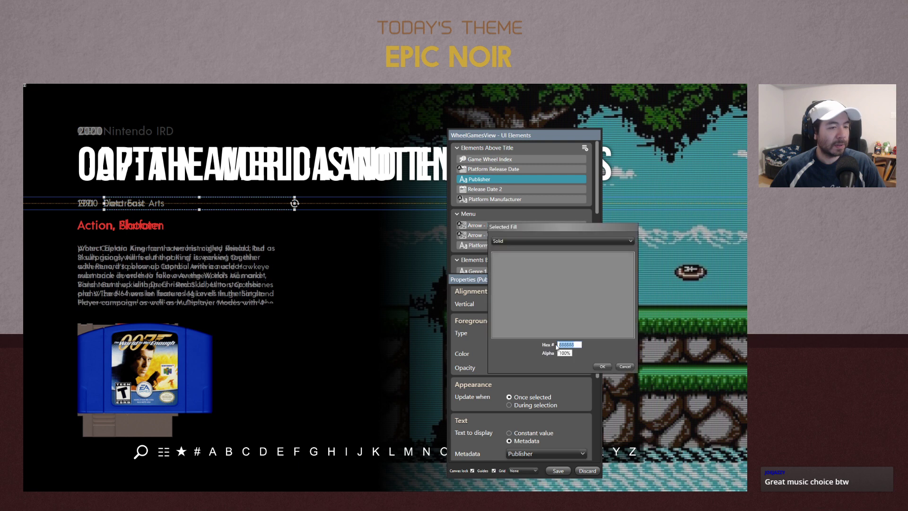
pyautogui.write('3A3A3A')
pyautogui.click(602, 367)
pyautogui.click(563, 472)
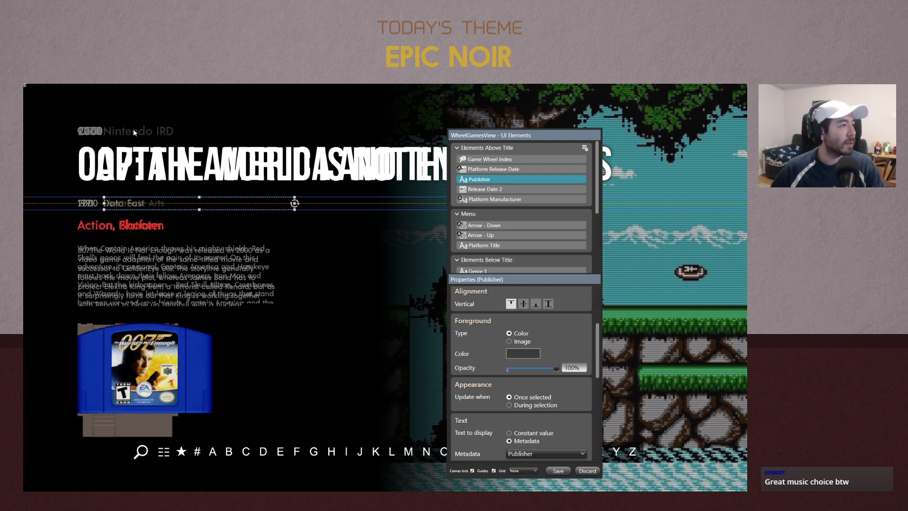
# Delete the Platform Manufacturer and Platform Release Date elements above the game title
pyautogui.click(133, 131)
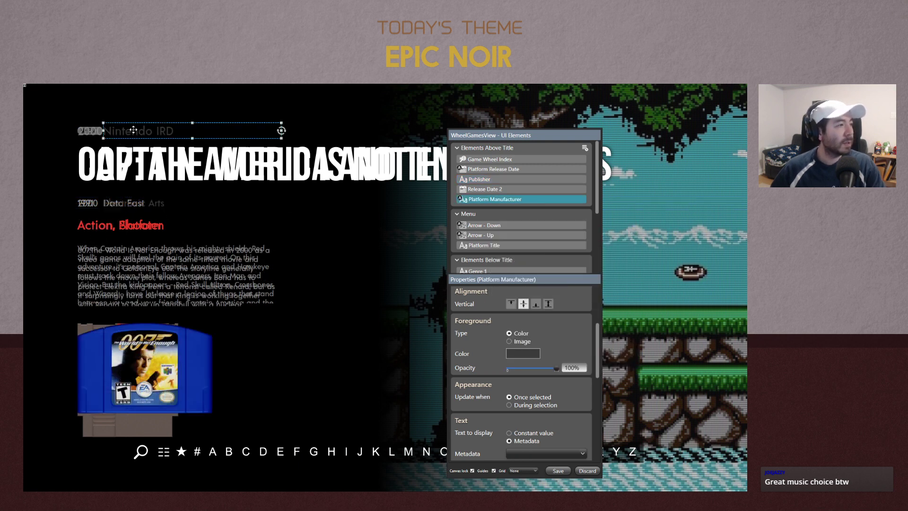
pyautogui.press('Delete')
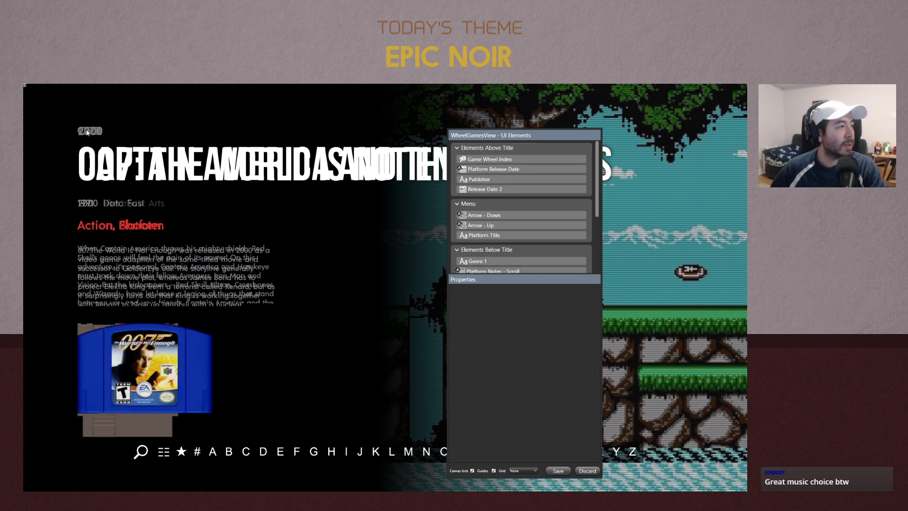
pyautogui.click(87, 132)
pyautogui.press('Delete')
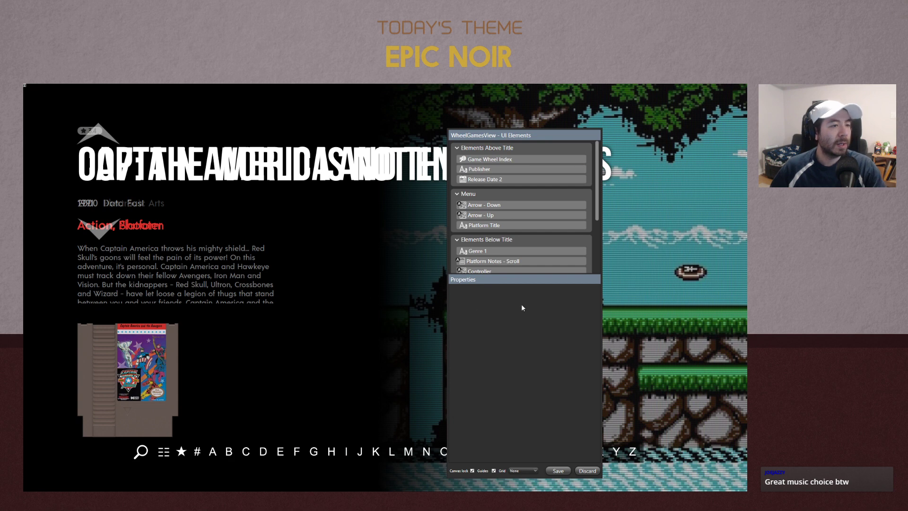
pyautogui.scroll(-2, 522, 223)
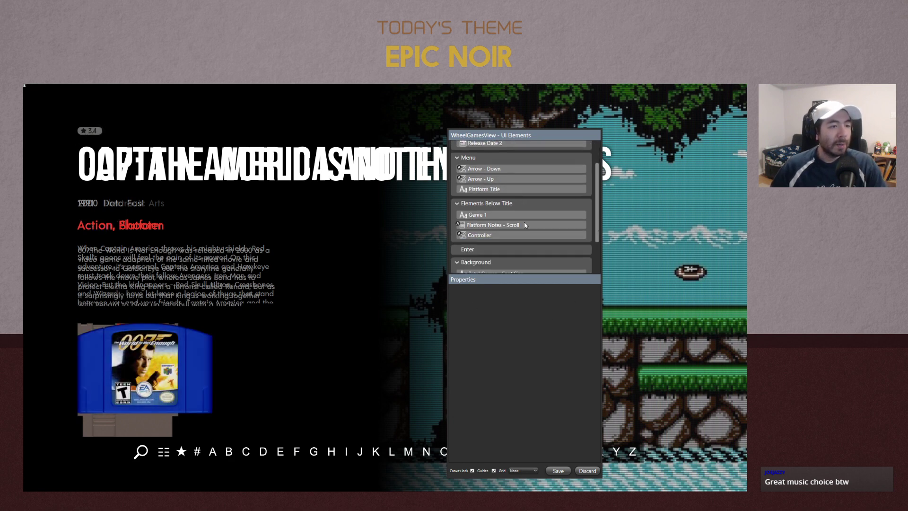
pyautogui.scroll(2, 524, 222)
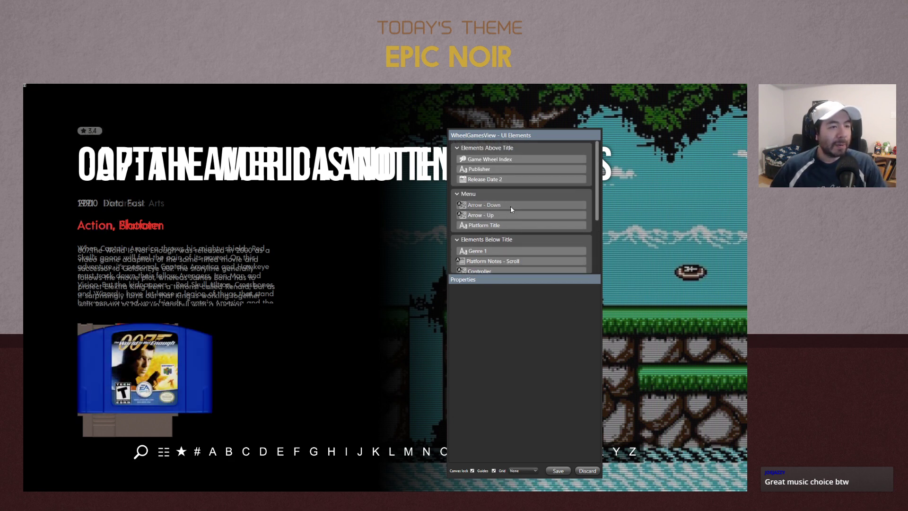
pyautogui.click(510, 206)
pyautogui.scroll(2, 521, 230)
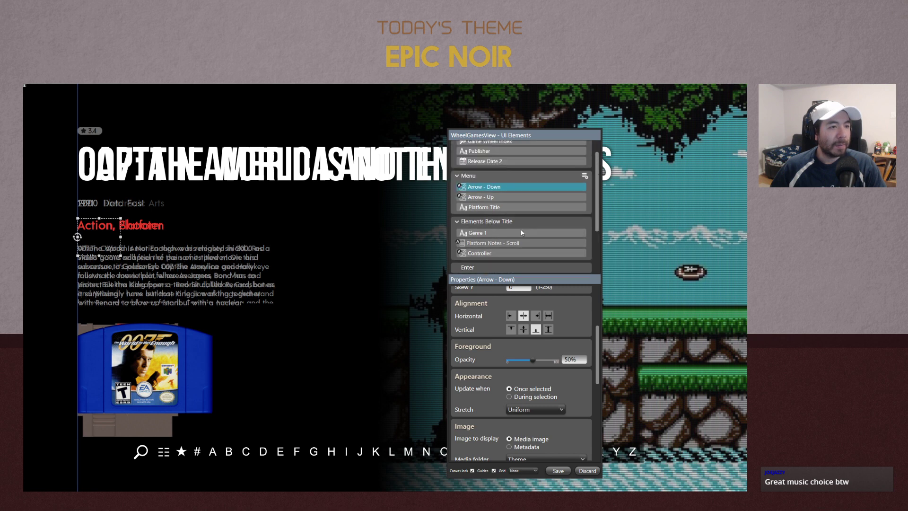
pyautogui.scroll(-2, 519, 240)
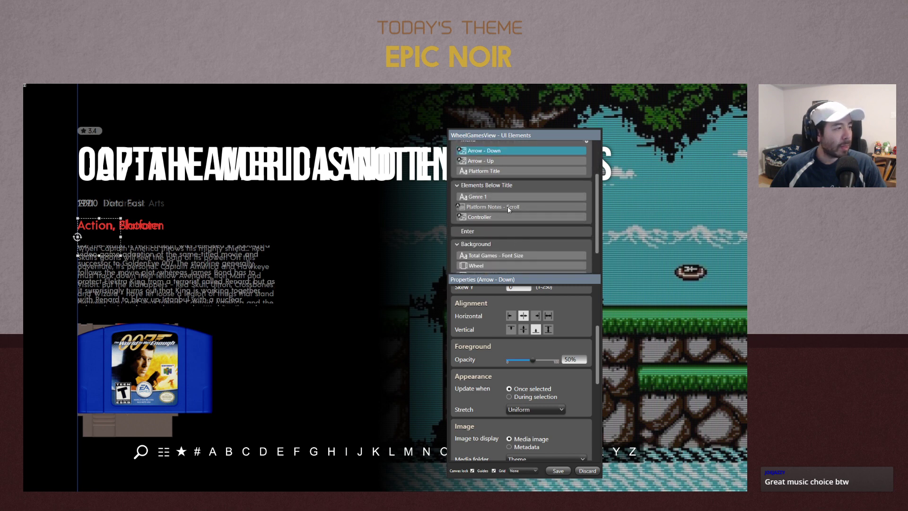
# Copy the Platform Notes - Scroll element and paste its animation properties onto Genre 1
pyautogui.click(509, 208)
pyautogui.rightClick(450, 206)
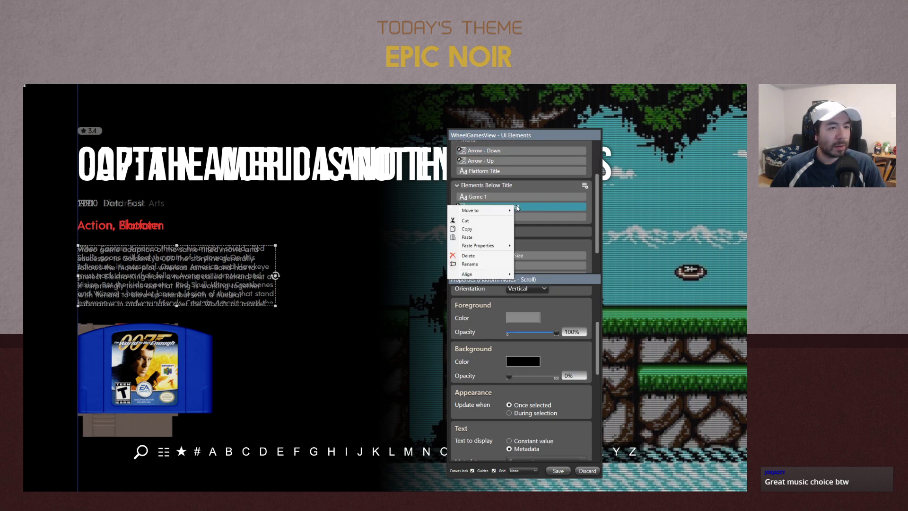
pyautogui.click(482, 230)
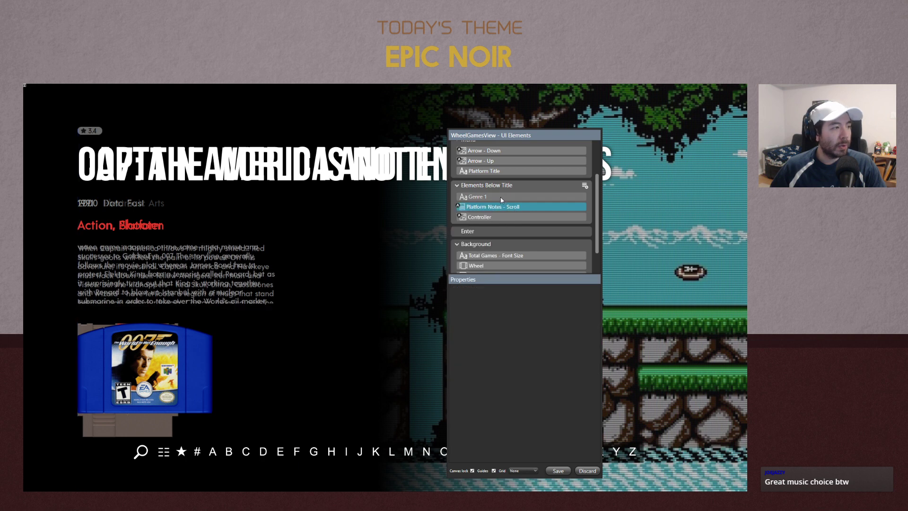
pyautogui.click(501, 196)
pyautogui.rightClick(502, 198)
pyautogui.moveTo(469, 237)
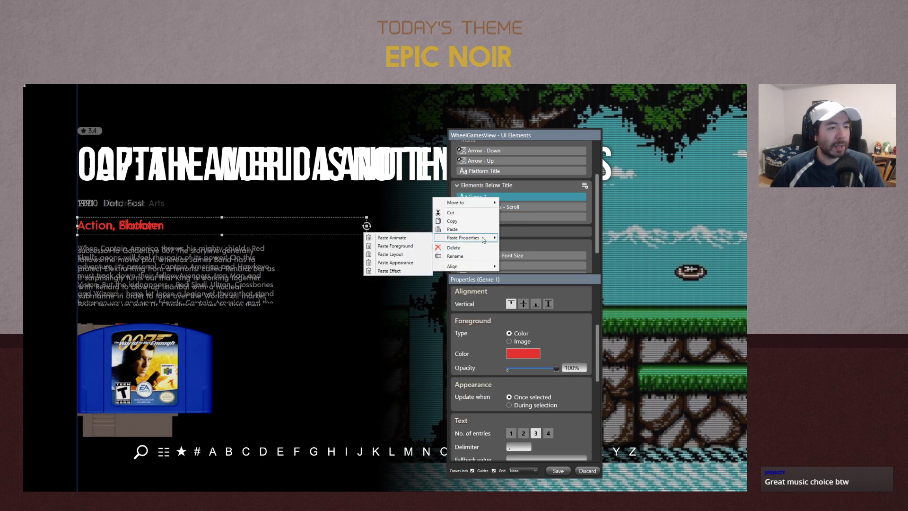
pyautogui.click(414, 239)
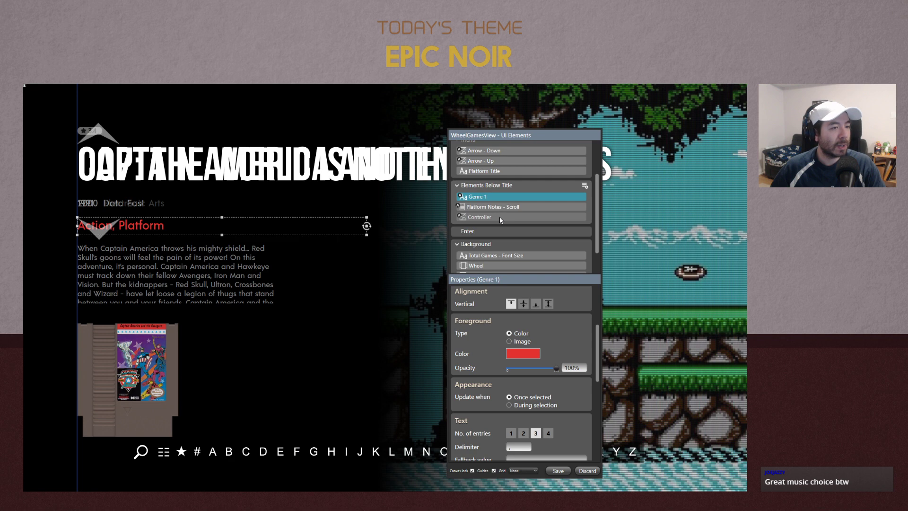
pyautogui.scroll(-1, 517, 230)
pyautogui.scroll(1, 491, 227)
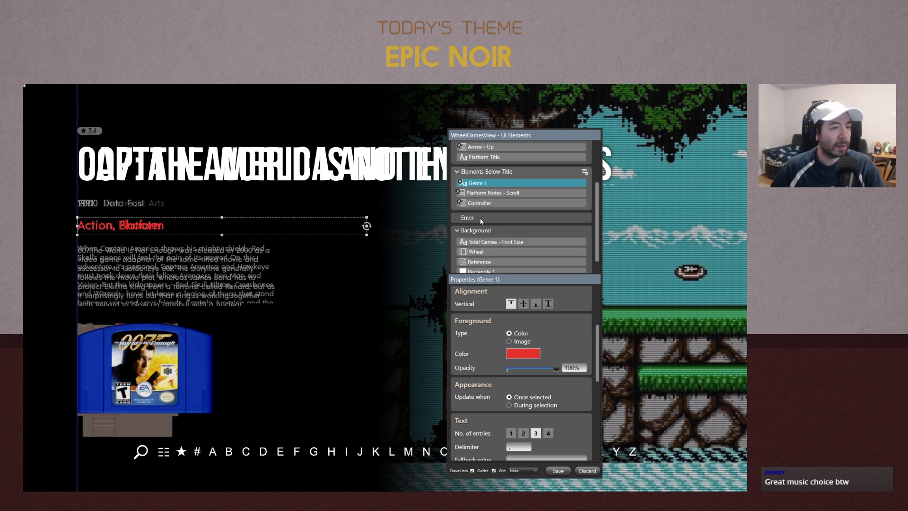
# Delete the empty Enter group and the Total Games - Font Size element from the Background group
pyautogui.click(585, 218)
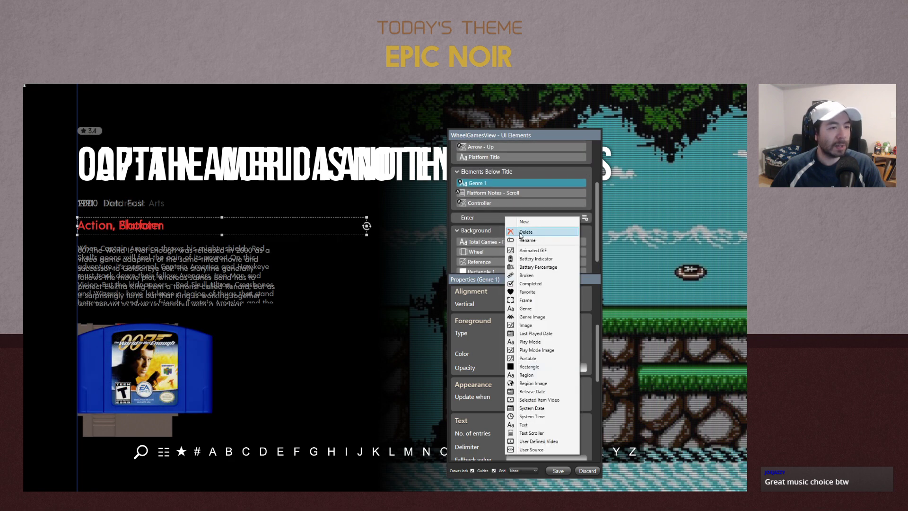
pyautogui.click(521, 233)
pyautogui.scroll(-1, 530, 239)
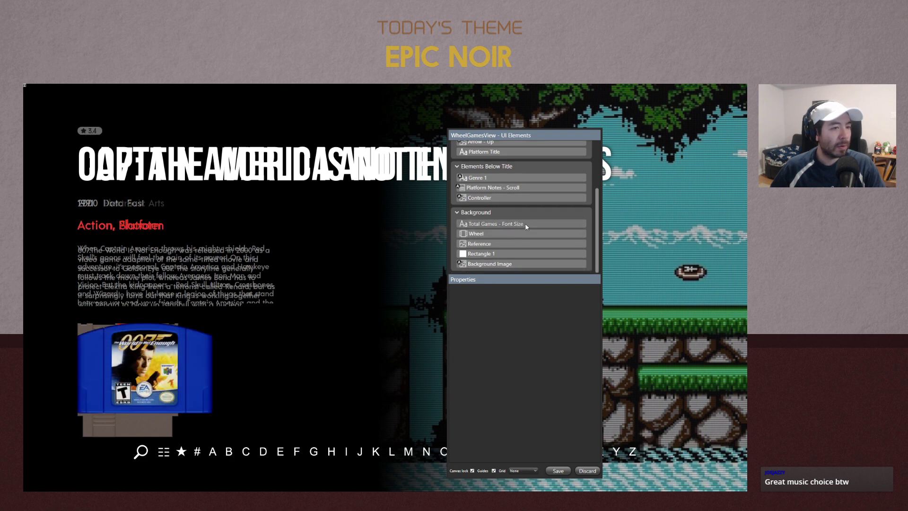
pyautogui.click(528, 224)
pyautogui.rightClick(460, 224)
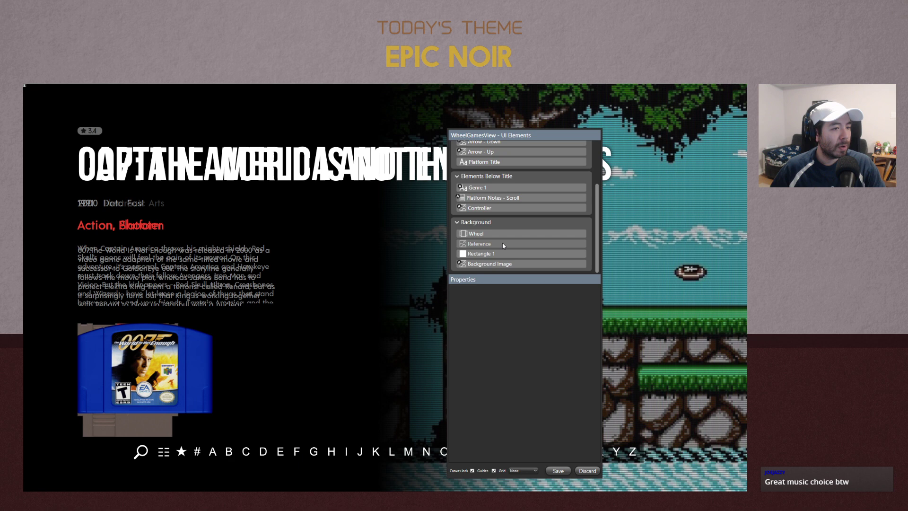
# Set the Wheel element's image type to Custom Images 9
pyautogui.click(501, 242)
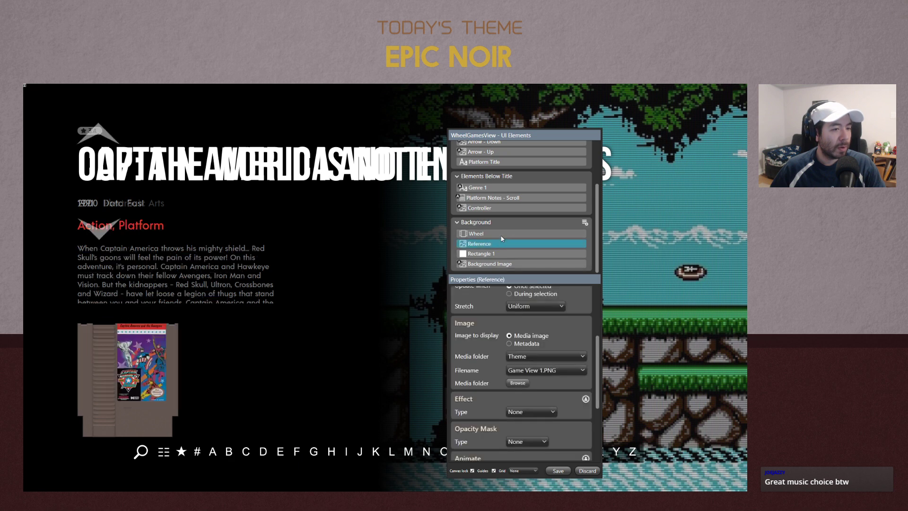
pyautogui.click(502, 235)
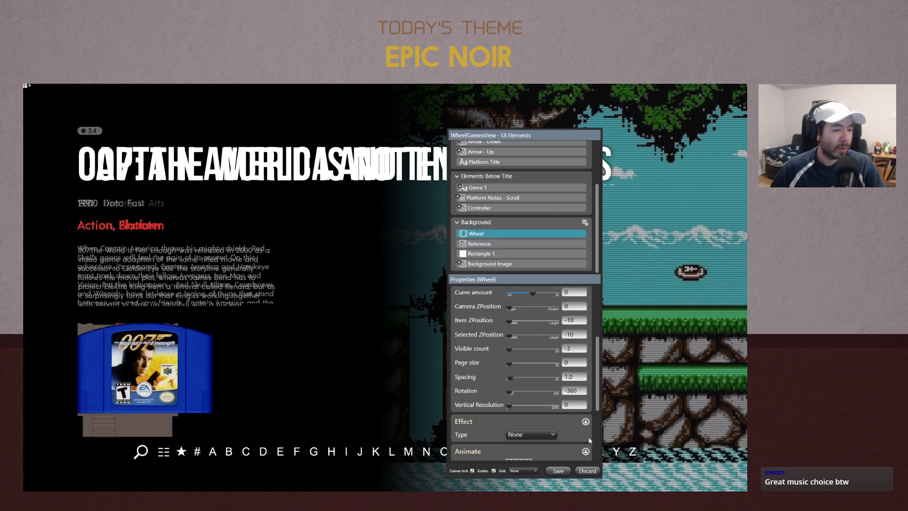
pyautogui.moveTo(598, 401); pyautogui.dragTo(603, 335)
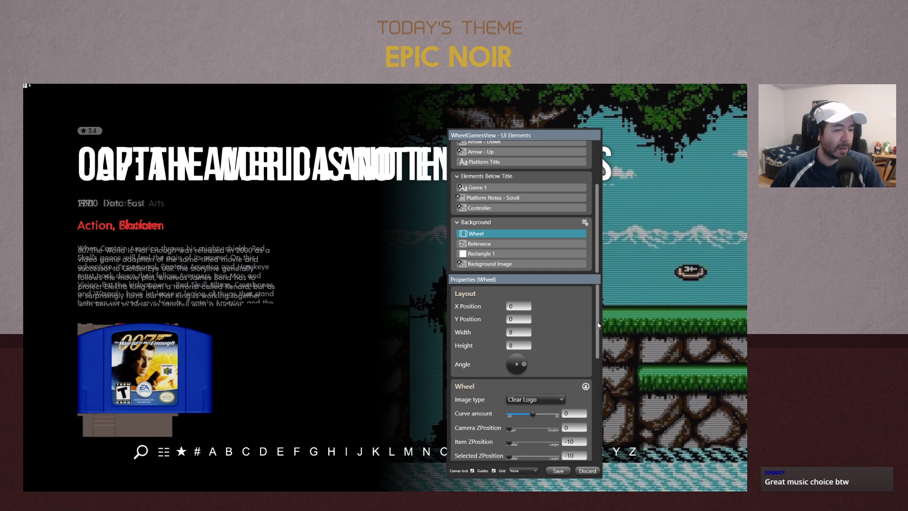
pyautogui.moveTo(599, 326); pyautogui.dragTo(607, 348)
pyautogui.scroll(1, 578, 342)
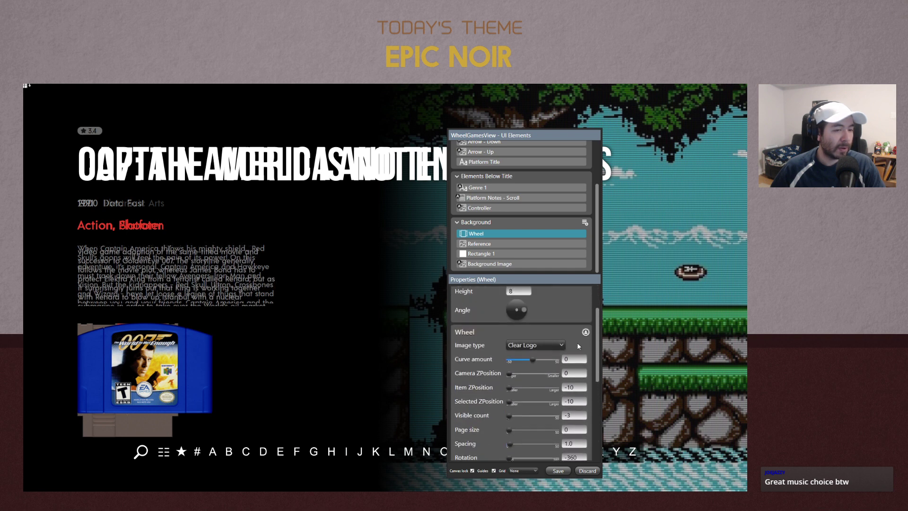
pyautogui.click(547, 347)
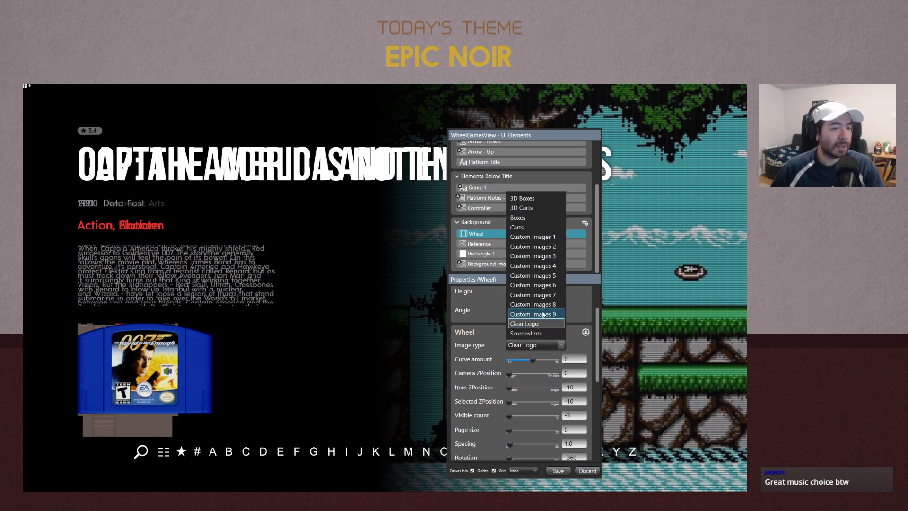
pyautogui.click(553, 345)
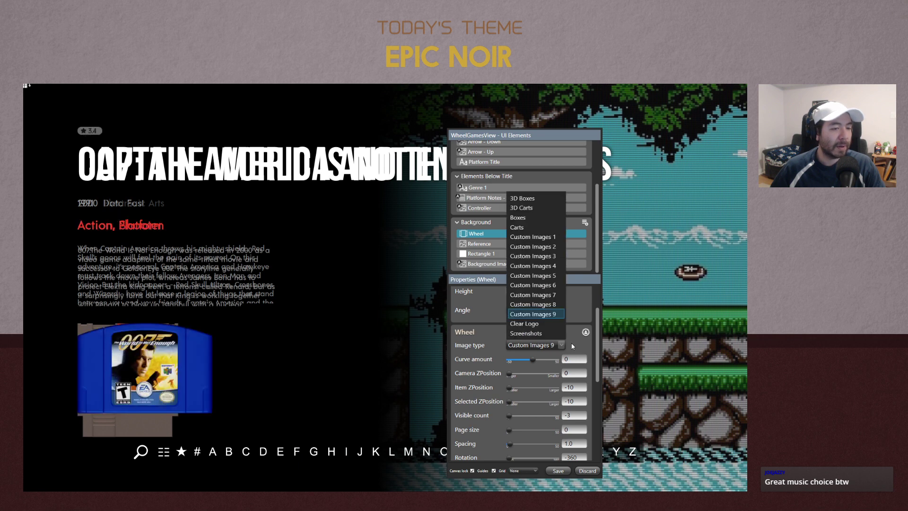
pyautogui.click(572, 345)
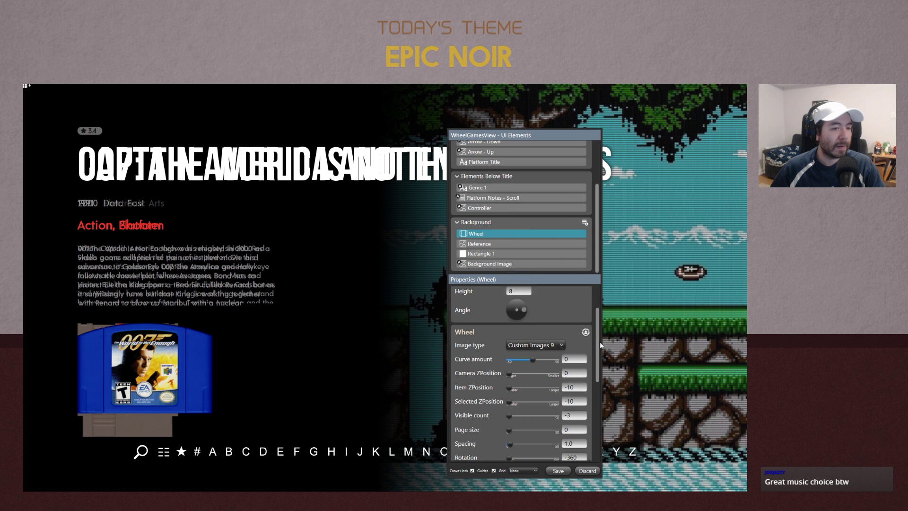
pyautogui.scroll(2, 600, 342)
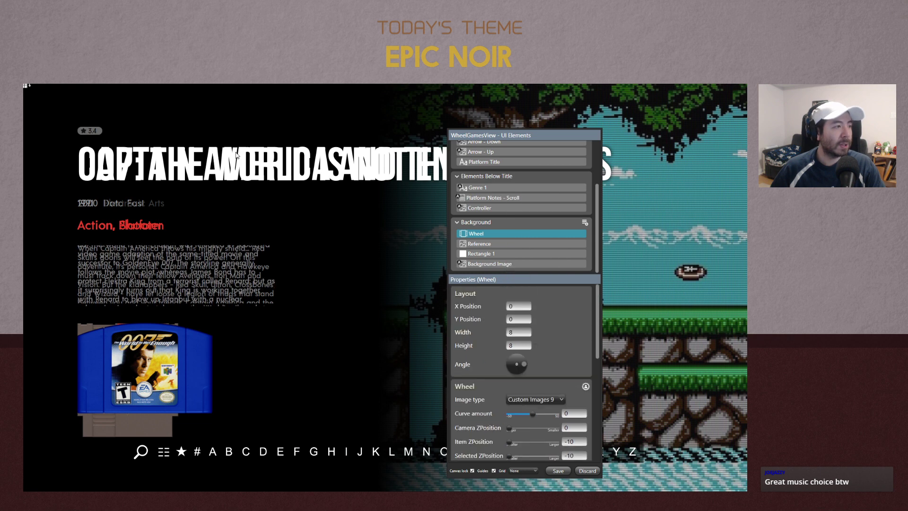
# Set the Platform Title to update during selection
pyautogui.click(172, 165)
pyautogui.scroll(-6, 584, 381)
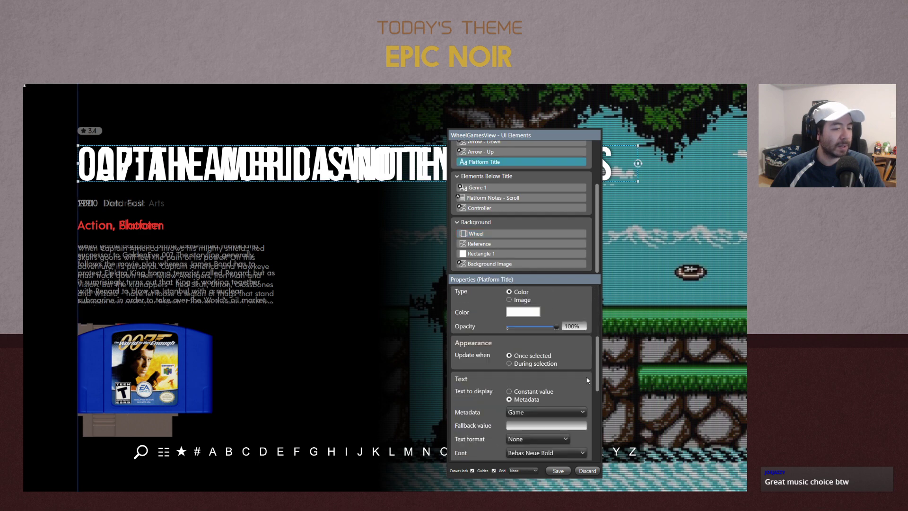
pyautogui.scroll(3, 586, 379)
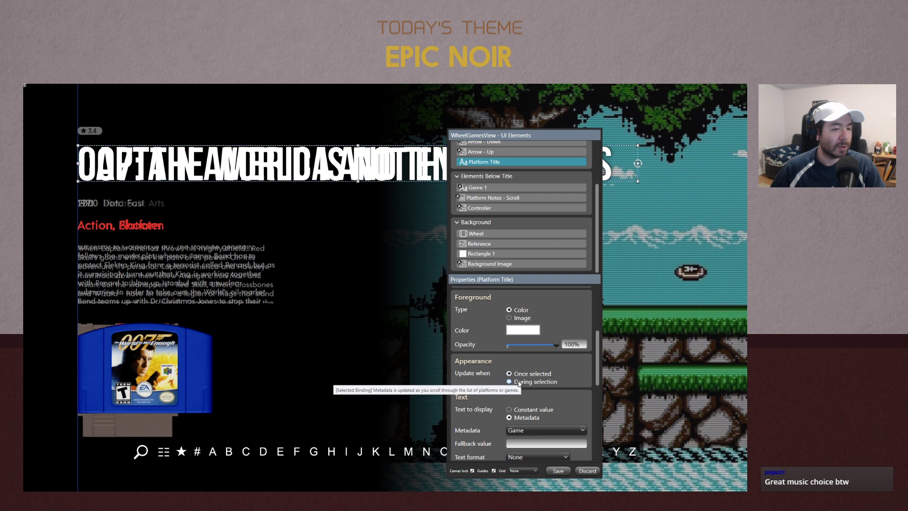
pyautogui.click(511, 382)
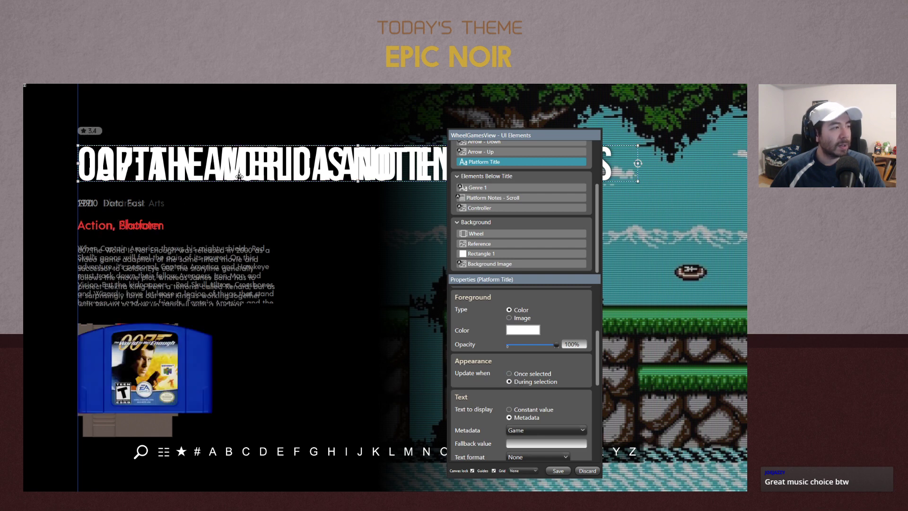
# Add a Frame element to the Elements Above Title group
pyautogui.click(90, 134)
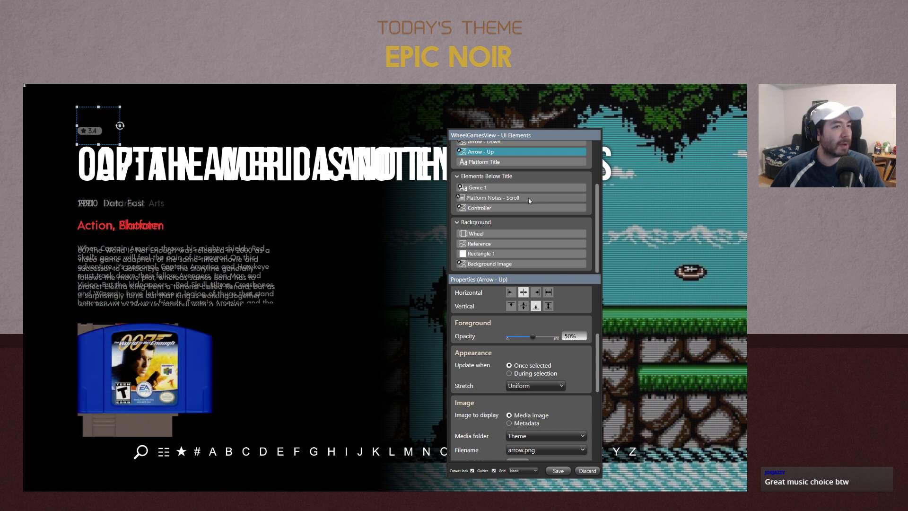
pyautogui.scroll(3, 597, 181)
pyautogui.scroll(2, 598, 170)
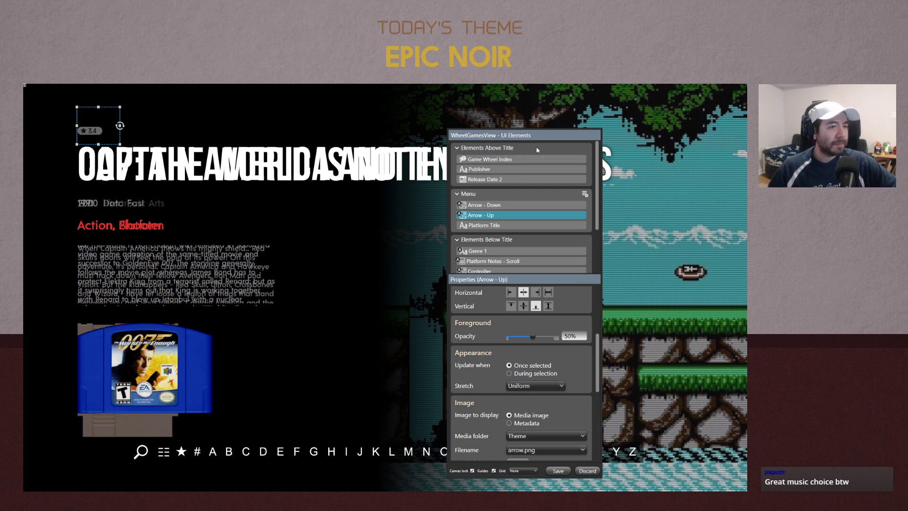
pyautogui.click(585, 148)
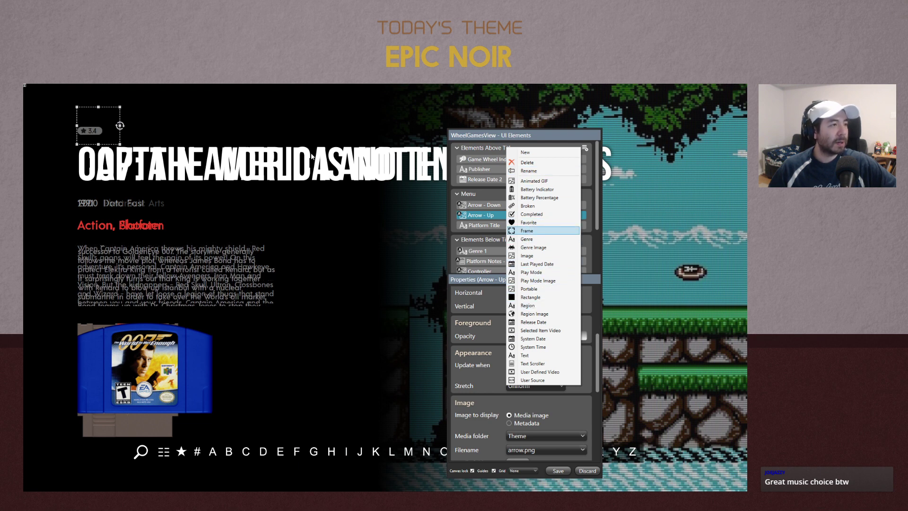
pyautogui.click(526, 230)
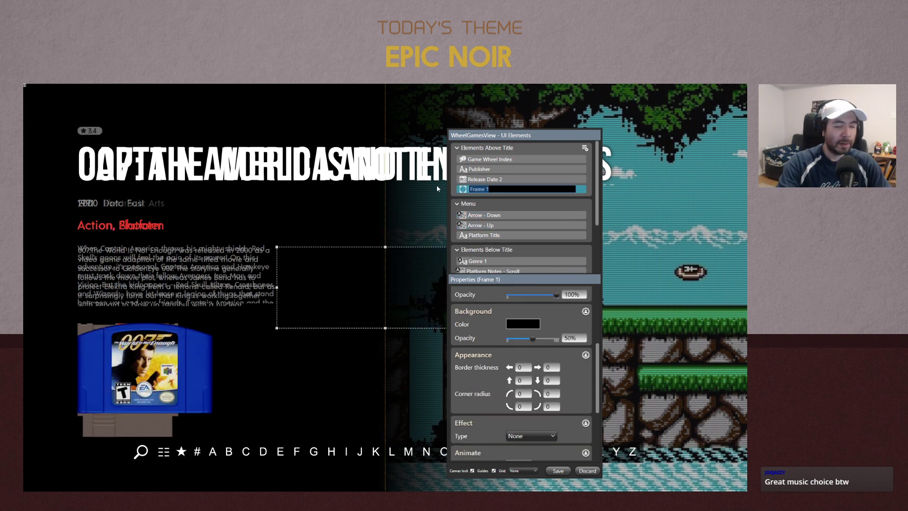
# Name the new frame Star Rating - Background
pyautogui.doubleClick(481, 192)
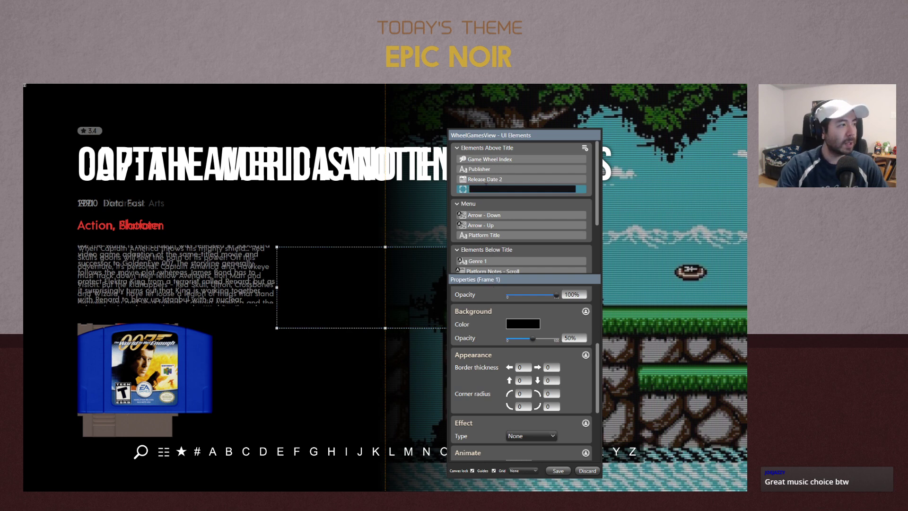
pyautogui.press('BackSpace')
pyautogui.press('BackSpace')
pyautogui.press('BackSpace')
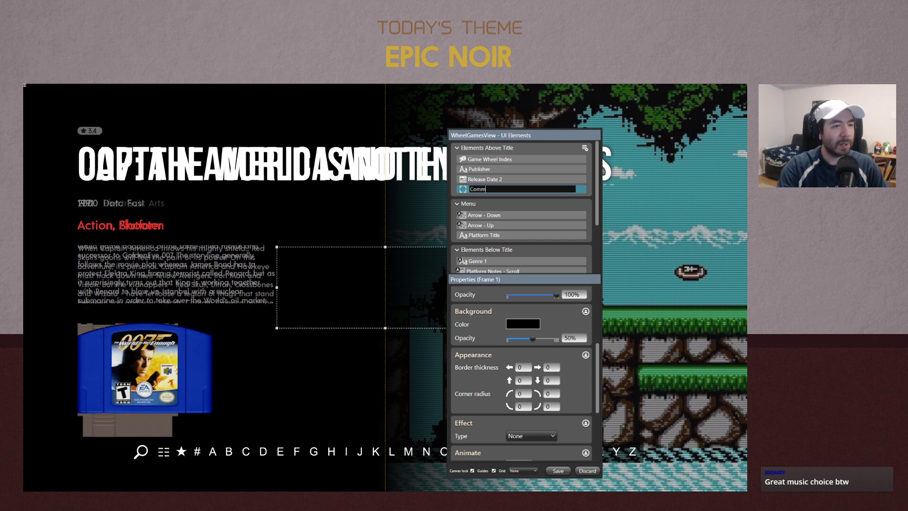
pyautogui.press('BackSpace')
pyautogui.press('BackSpace')
pyautogui.press('BackSpace')
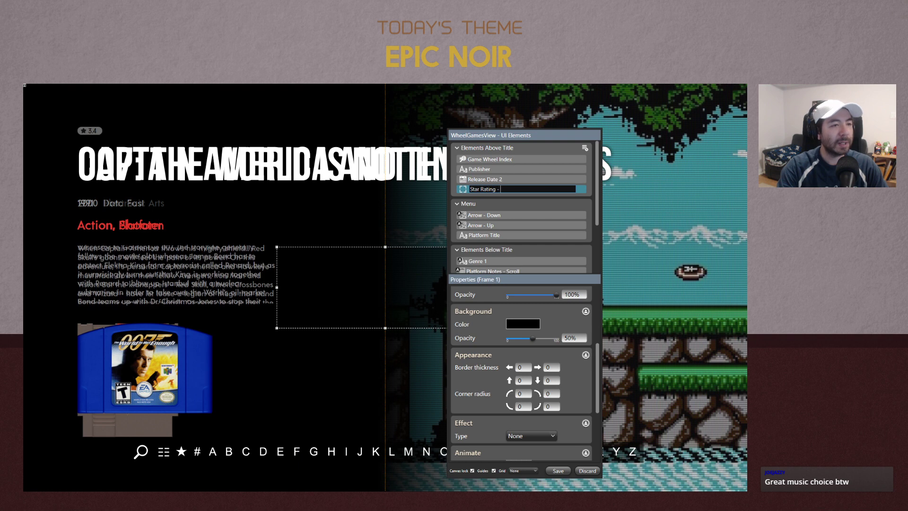
pyautogui.write('ackground')
pyautogui.press('Return')
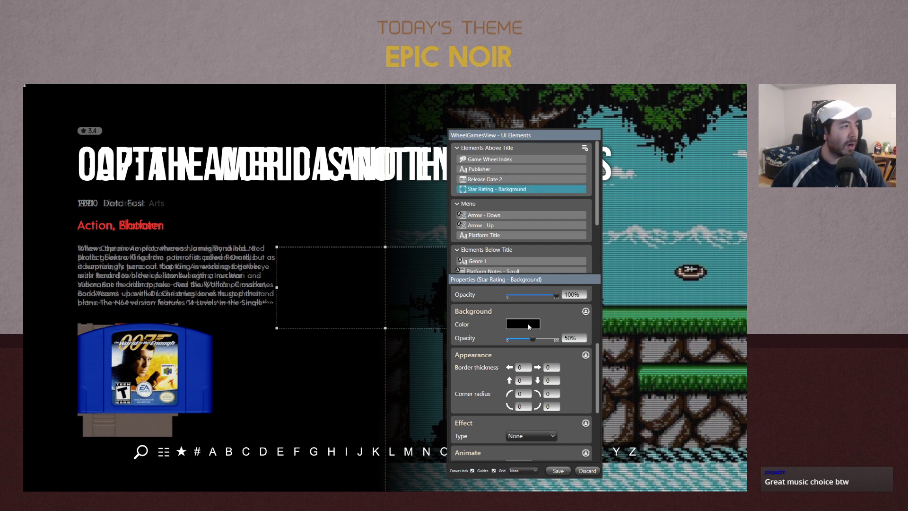
# Give the Star Rating - Background frame the grey sampled from the reference rating badge, at 100% background opacity
pyautogui.press('super')
pyautogui.moveTo(645, 486); pyautogui.dragTo(100, 132)
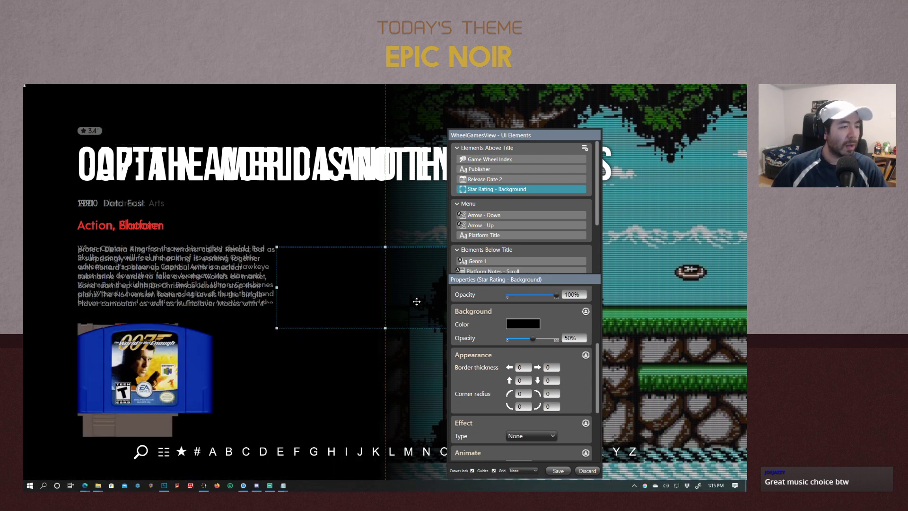
pyautogui.click(523, 325)
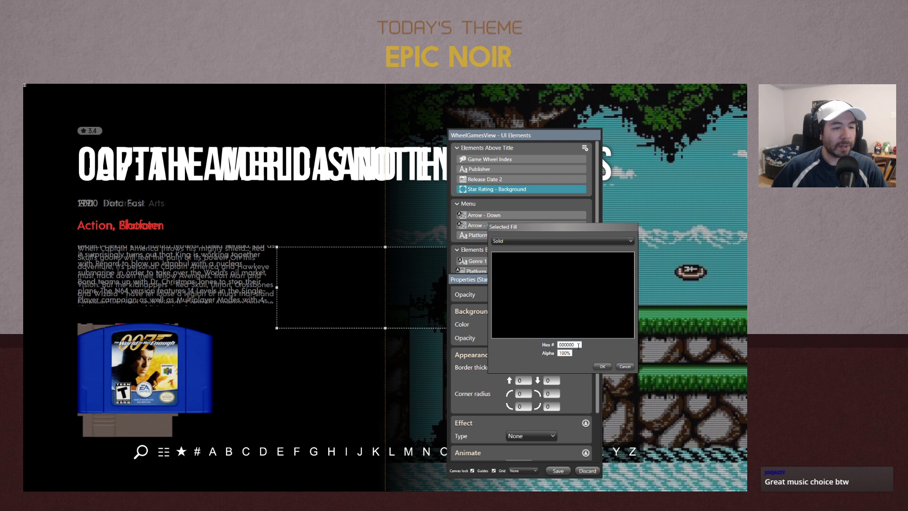
pyautogui.moveTo(579, 346); pyautogui.dragTo(552, 348)
pyautogui.hotkey('ctrl', 'v')
pyautogui.click(603, 366)
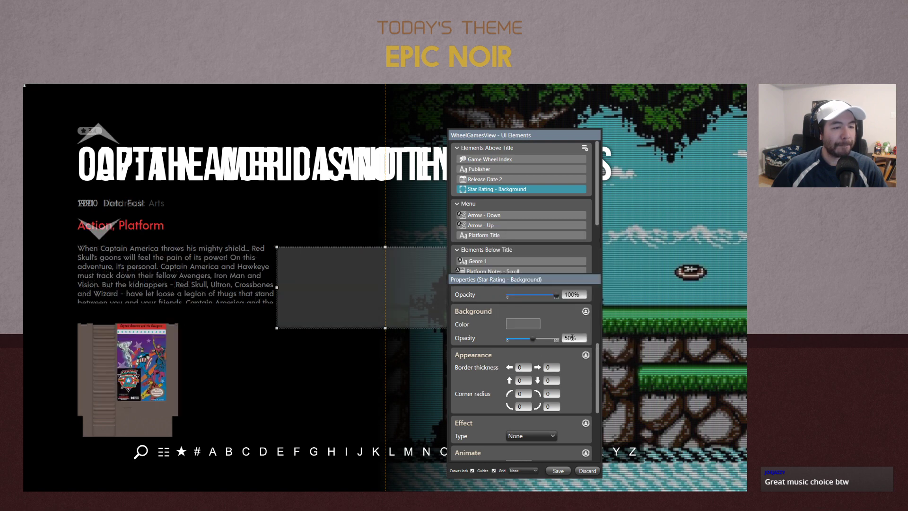
pyautogui.moveTo(534, 340); pyautogui.dragTo(559, 341)
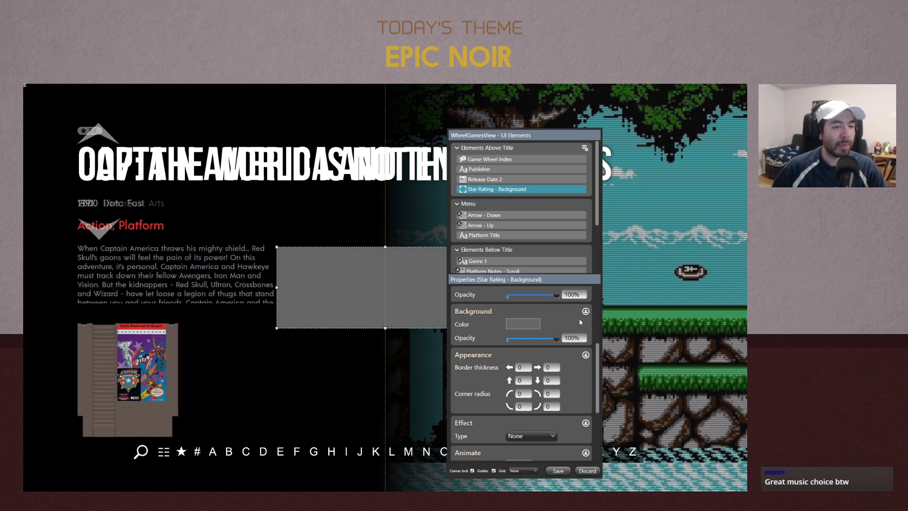
# Set all four corner radii of the Star Rating - Background frame to 10
pyautogui.scroll(-1, 579, 331)
pyautogui.click(520, 375)
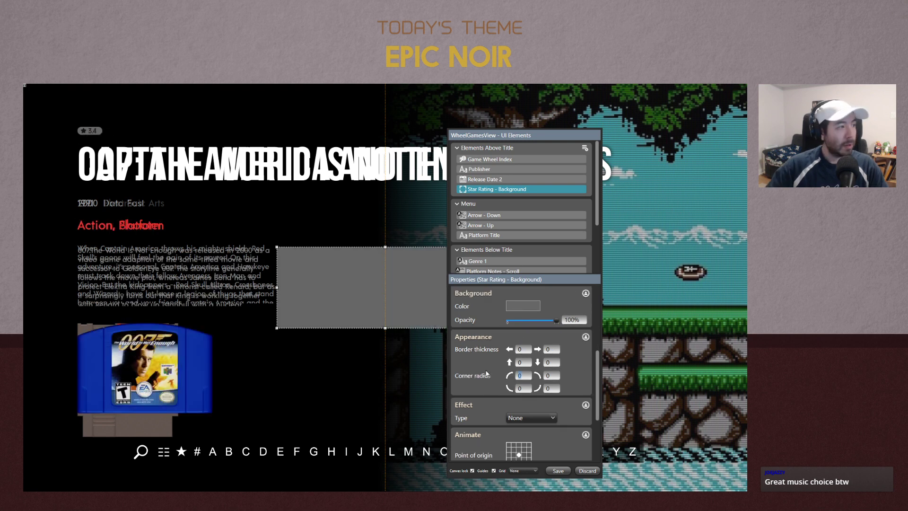
pyautogui.write('10')
pyautogui.press('Tab')
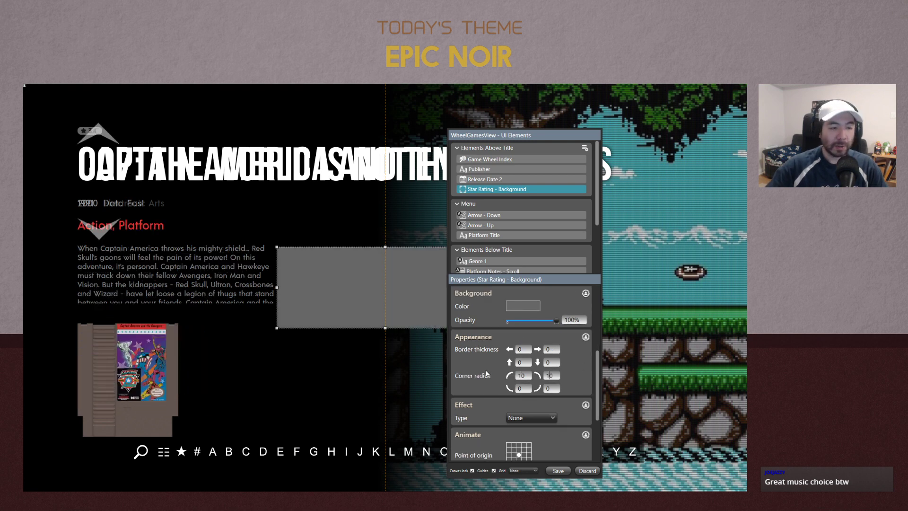
pyautogui.write('10')
pyautogui.press('Tab')
pyautogui.write('10')
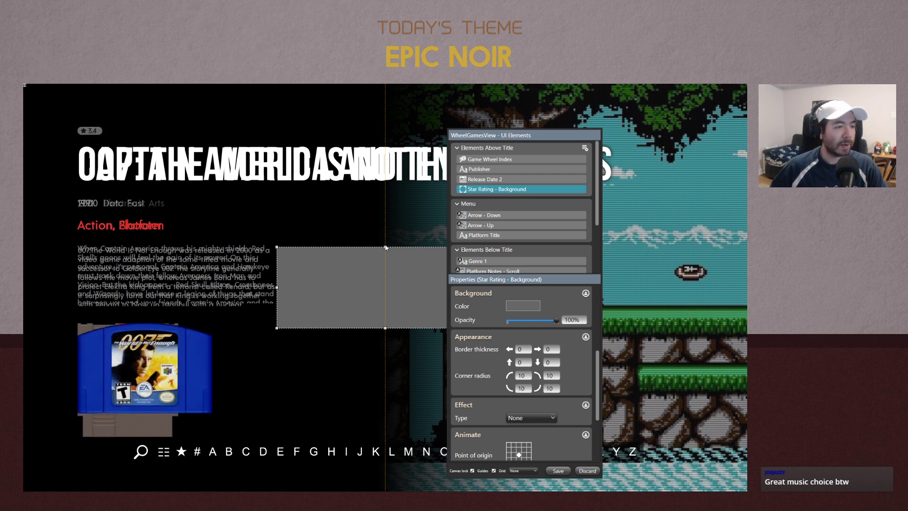
# Move the frame above the game title and shrink it to a small pill beside the reference rating badge, matching its size
pyautogui.moveTo(385, 247); pyautogui.dragTo(213, 135)
pyautogui.click(364, 136)
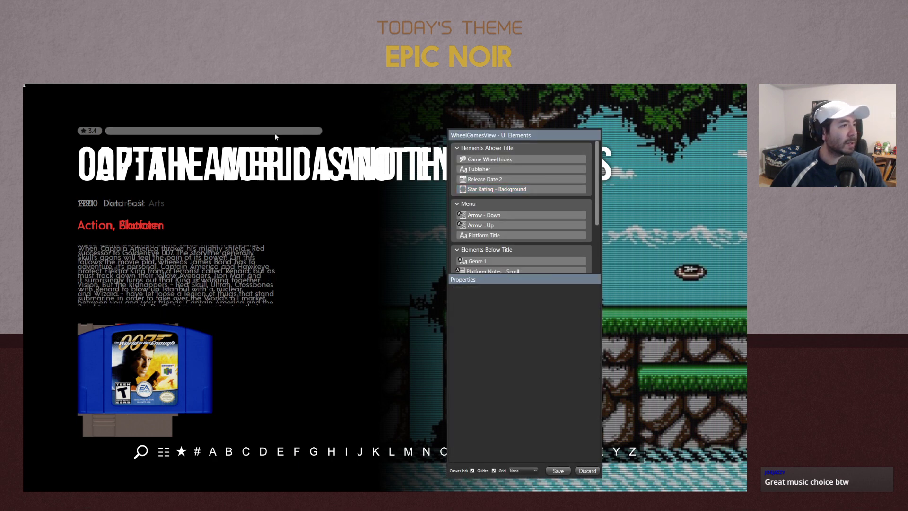
pyautogui.click(320, 132)
pyautogui.moveTo(322, 131); pyautogui.dragTo(134, 130)
pyautogui.click(196, 134)
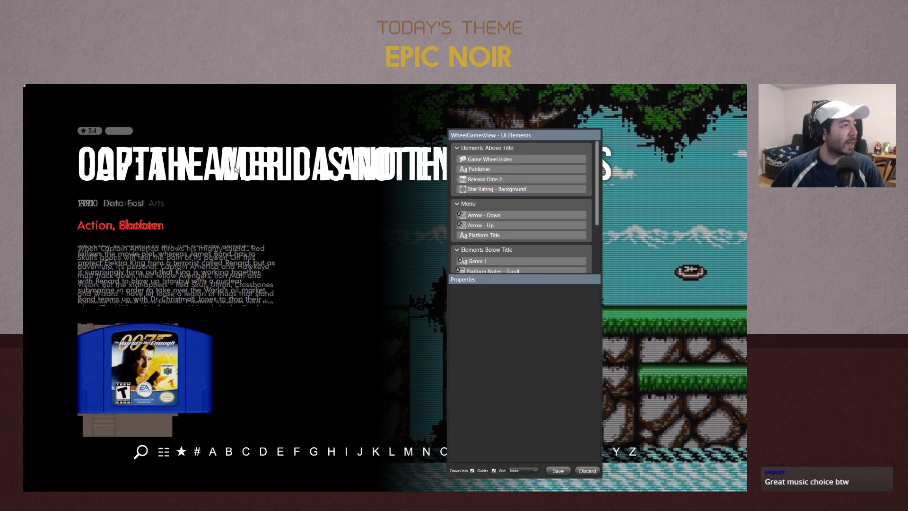
# Shift the Star Rating - Background pill slightly right, leaving a wider gap from the reference rating badge
pyautogui.click(121, 131)
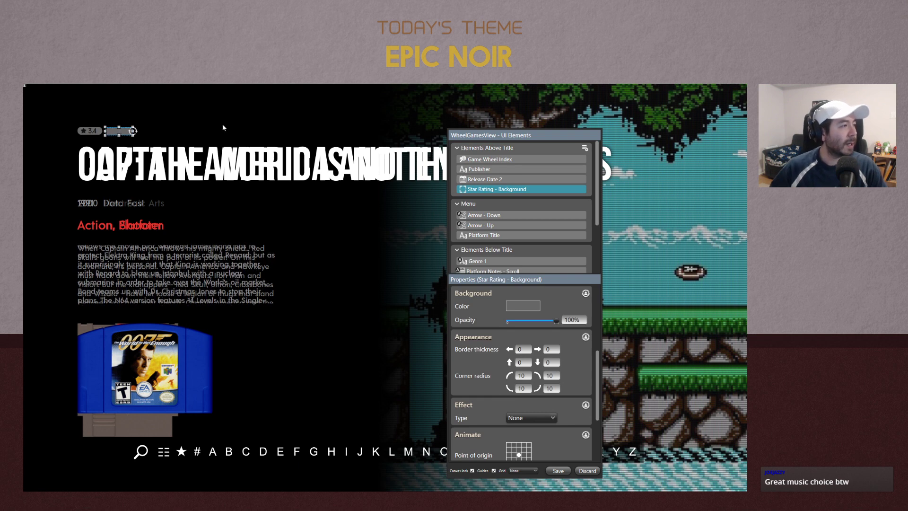
pyautogui.click(222, 124)
pyautogui.click(122, 134)
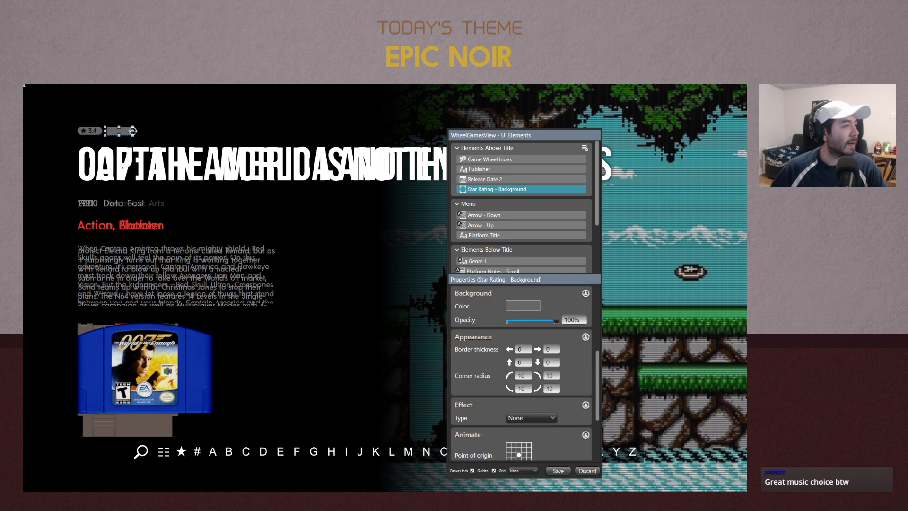
pyautogui.click(221, 133)
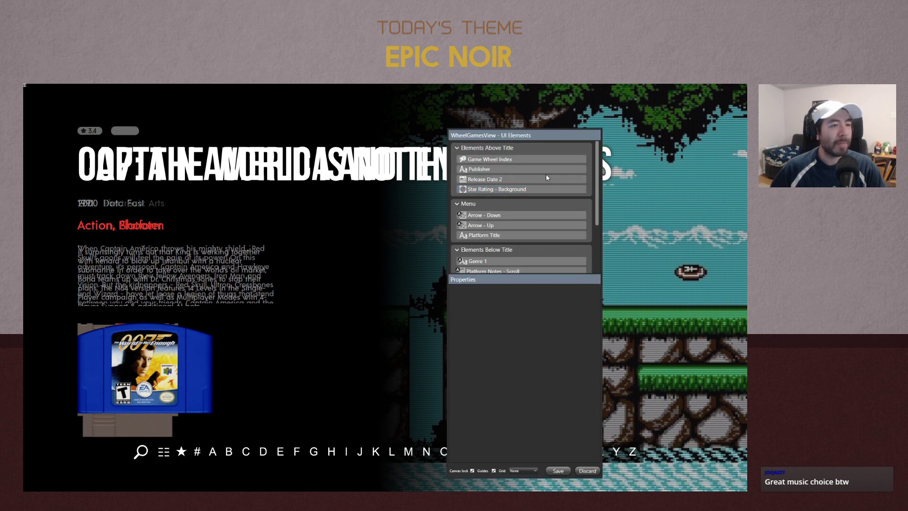
pyautogui.click(525, 188)
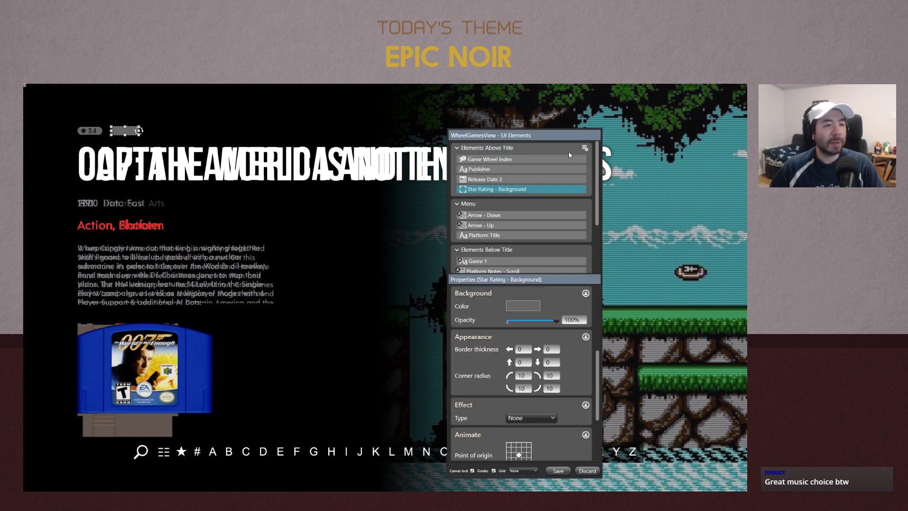
# Add an image element to the Elements Above Title group and name it Star
pyautogui.click(585, 149)
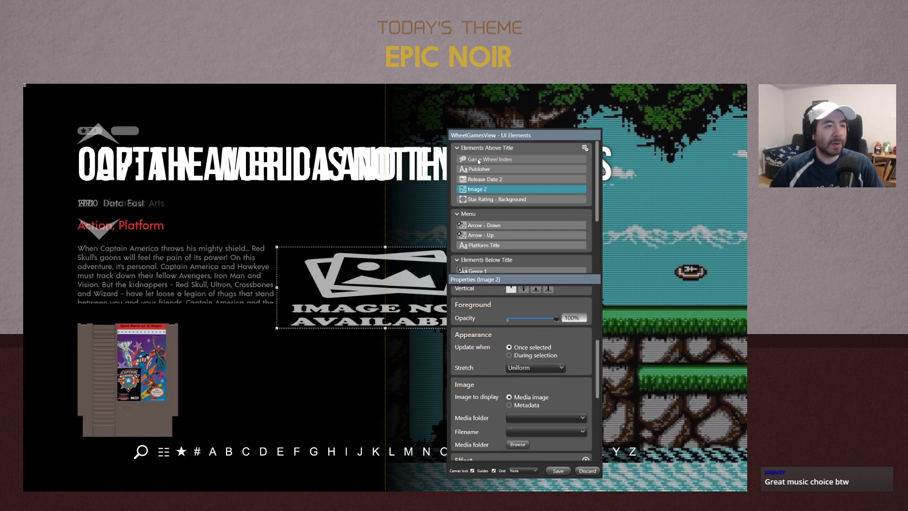
pyautogui.write('Star')
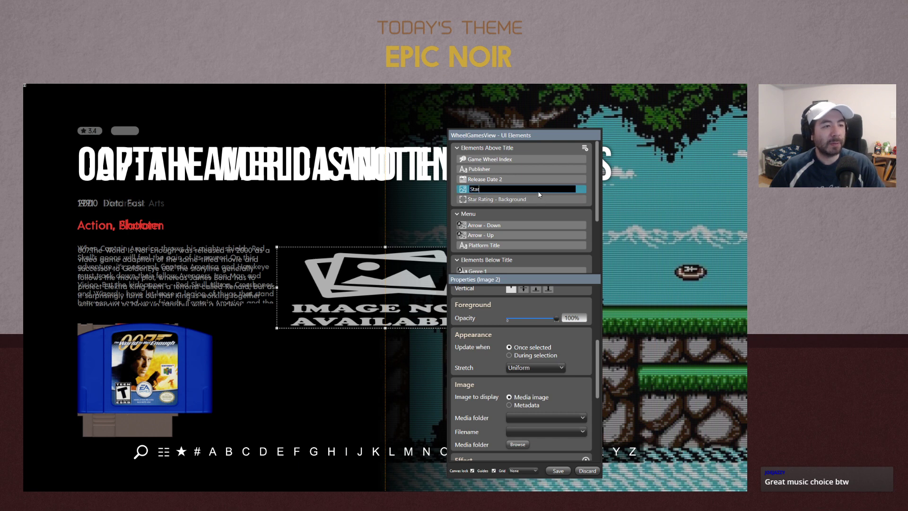
pyautogui.press('Return')
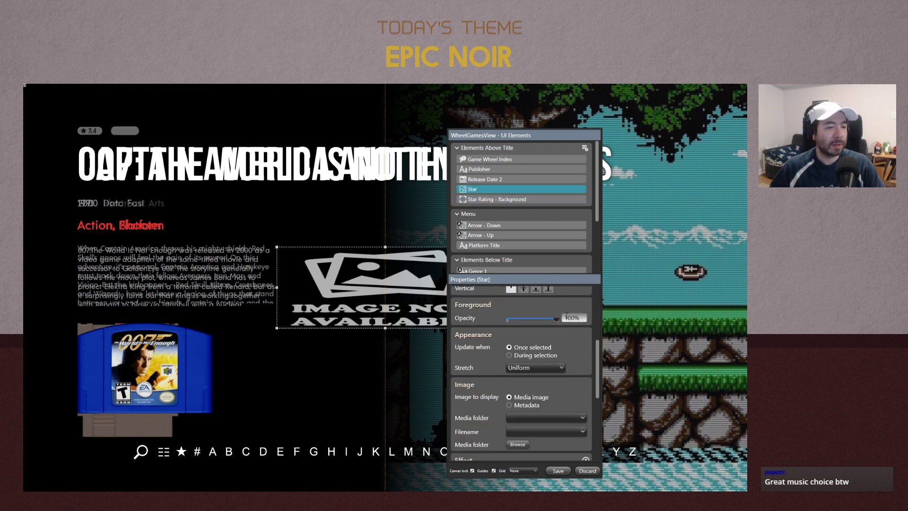
# Set the Star image's source to star.png from the Theme media folder
pyautogui.scroll(-3, 559, 350)
pyautogui.click(526, 345)
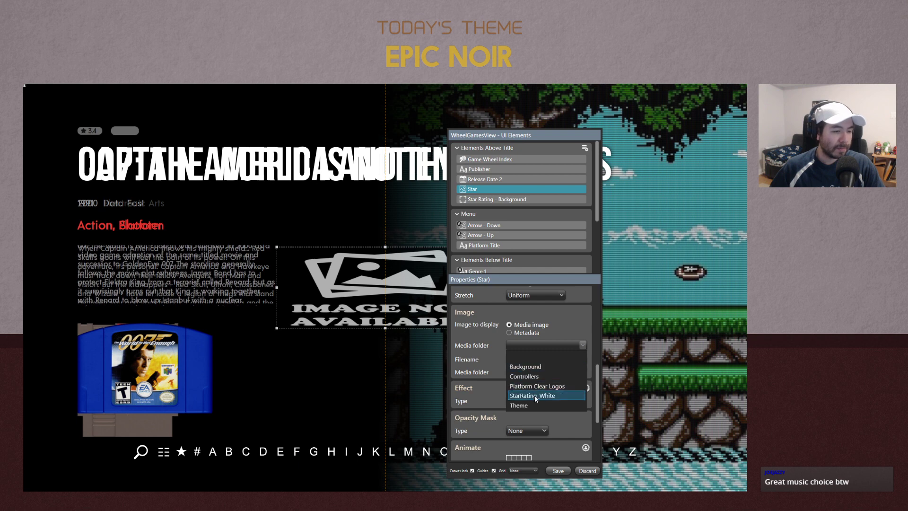
pyautogui.click(529, 405)
pyautogui.click(523, 359)
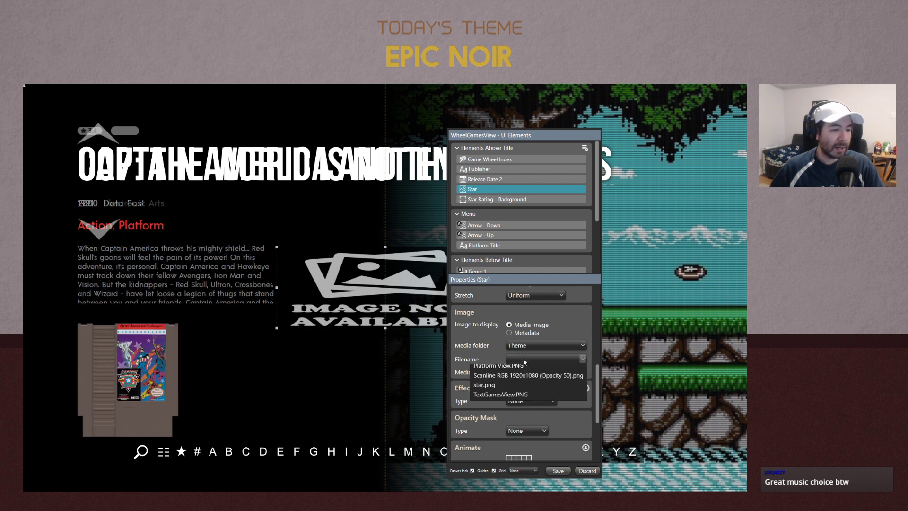
pyautogui.click(491, 457)
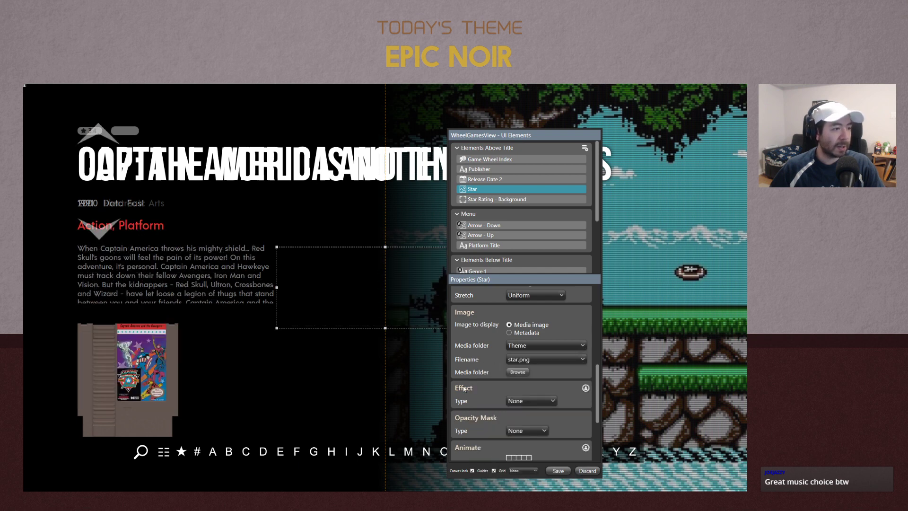
# Copy the Star Rating - Background element and paste only its layout onto the Star image
pyautogui.rightClick(488, 200)
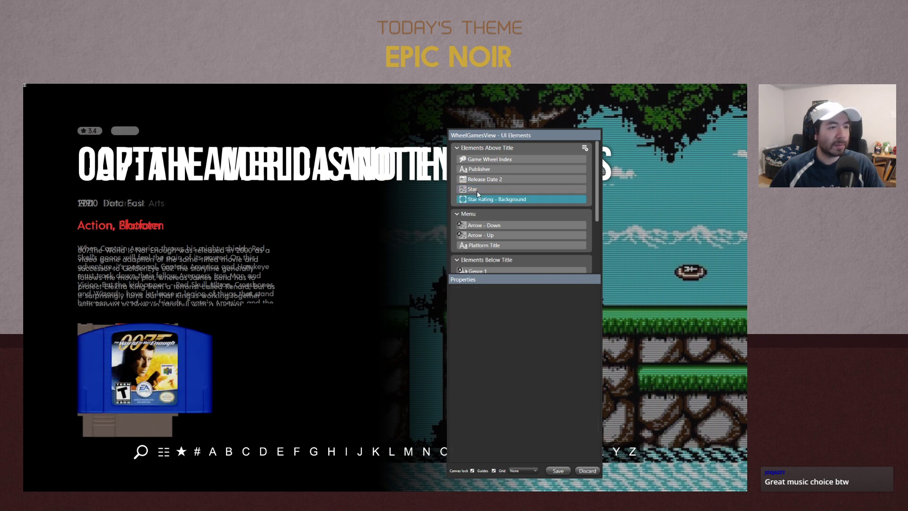
pyautogui.rightClick(484, 189)
pyautogui.moveTo(454, 229)
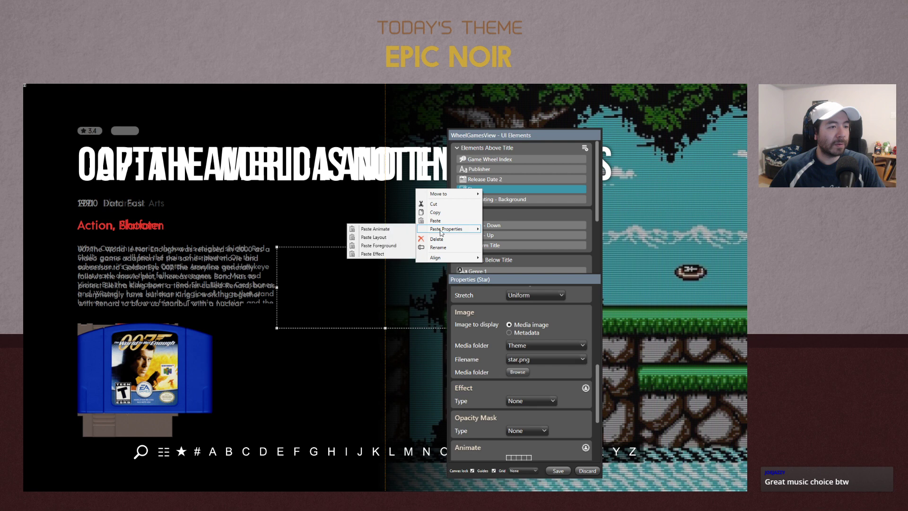
pyautogui.click(378, 238)
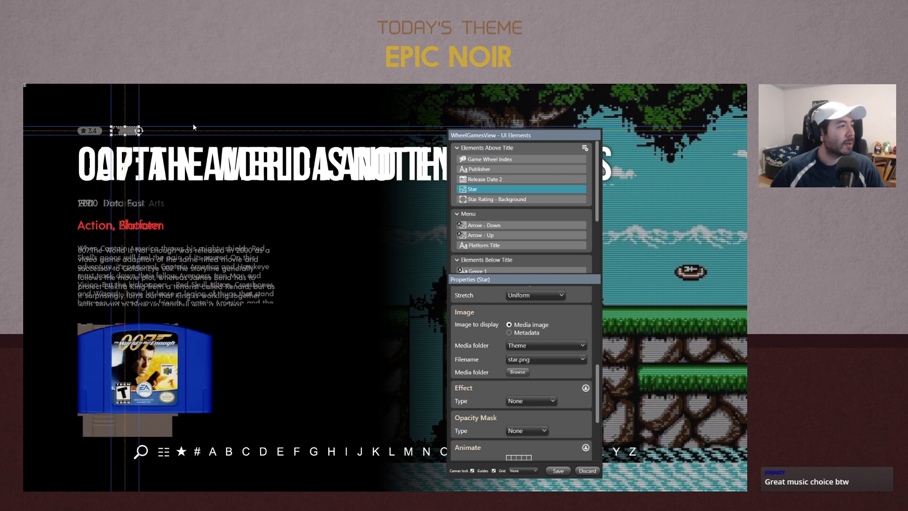
# Nudge the Star image slightly right and fine-tune its height until it is vertically centred on the grey pill
pyautogui.click(129, 126)
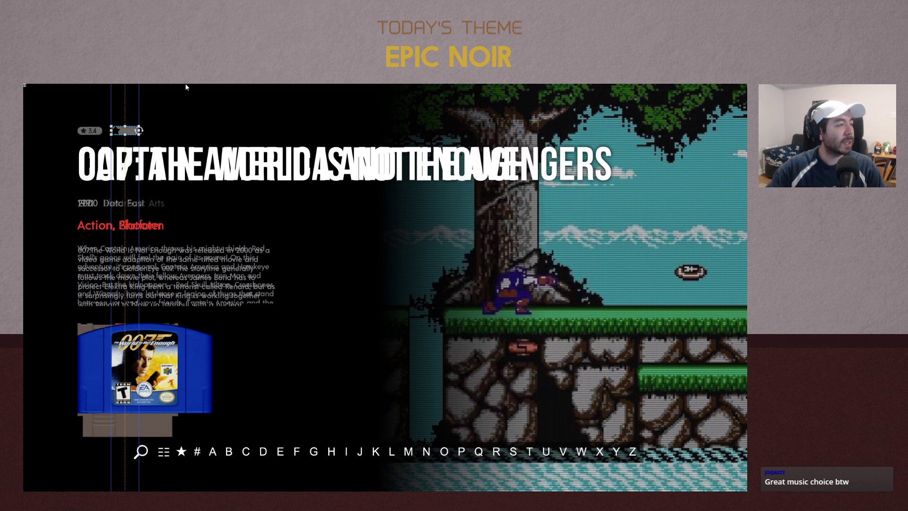
pyautogui.press('Right')
pyautogui.press('Right')
pyautogui.press('Right')
pyautogui.press('Right')
pyautogui.press('Up')
pyautogui.press('Up')
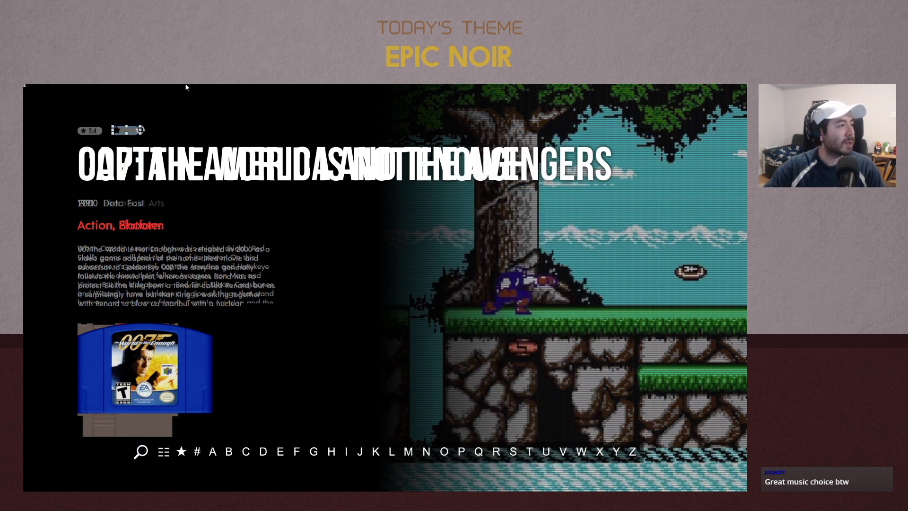
pyautogui.press('Down')
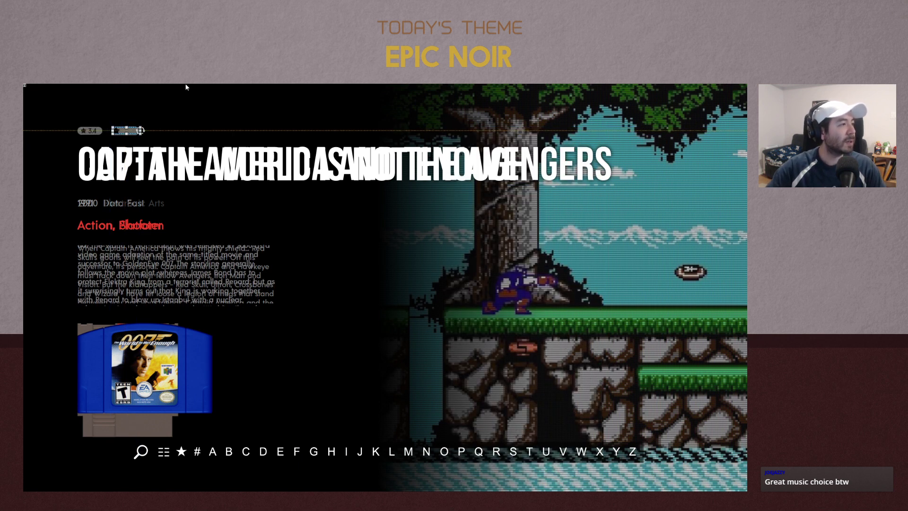
pyautogui.press('Down')
pyautogui.press('Up')
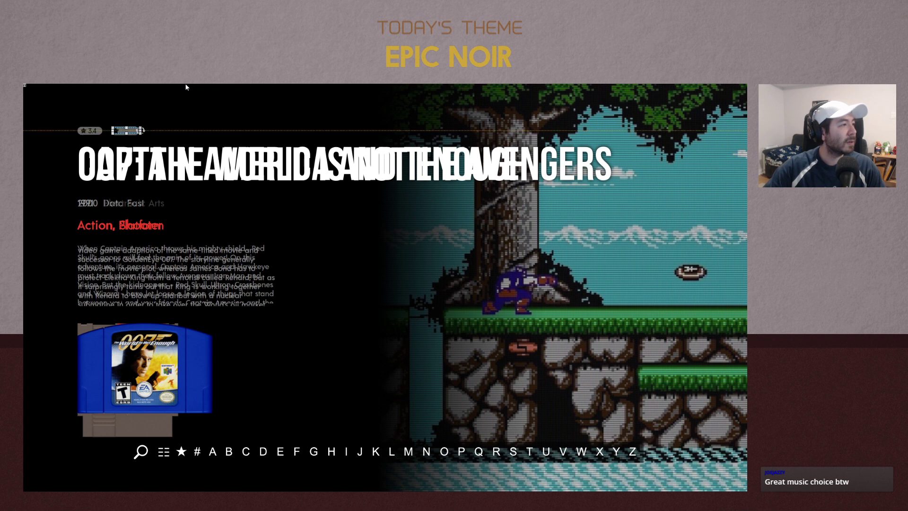
pyautogui.press('Down')
pyautogui.press('Down')
pyautogui.press('Up')
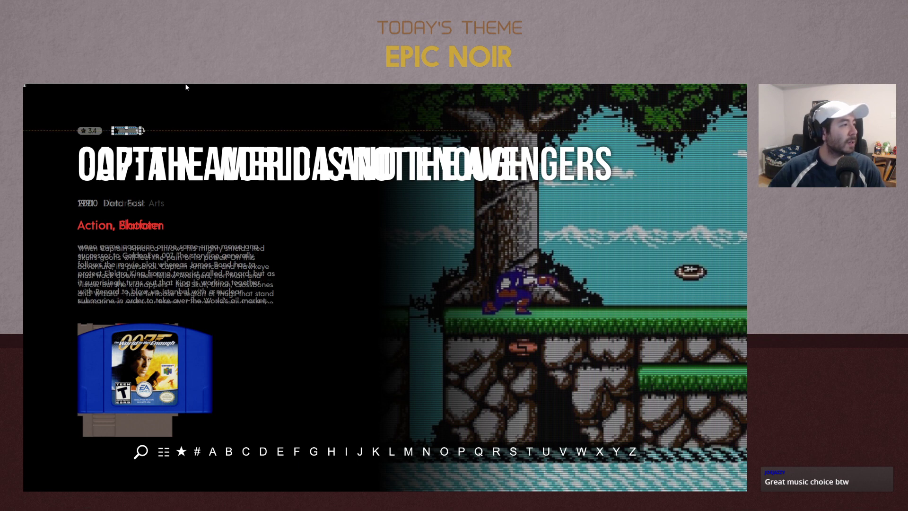
# Narrow the Star image's box from its right edge so the star sits at the left end of the pill
pyautogui.moveTo(140, 131); pyautogui.dragTo(121, 131)
pyautogui.click(238, 117)
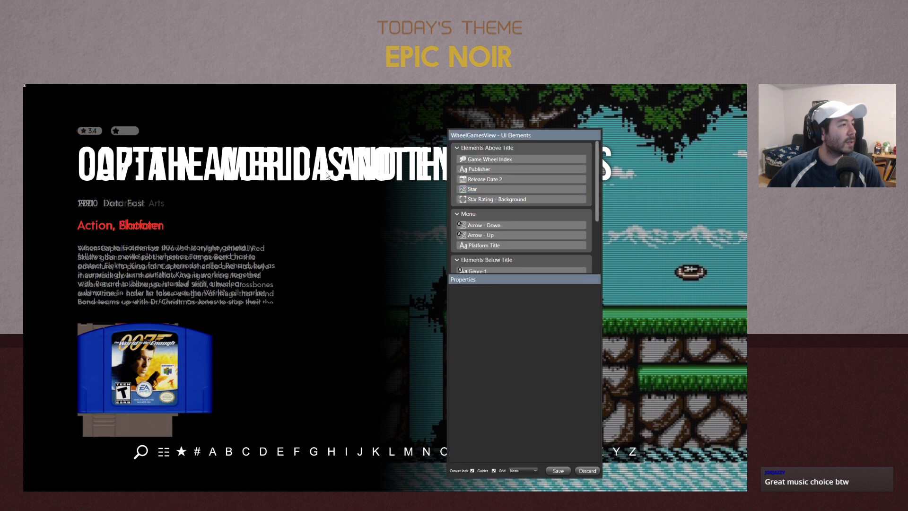
pyautogui.click(117, 130)
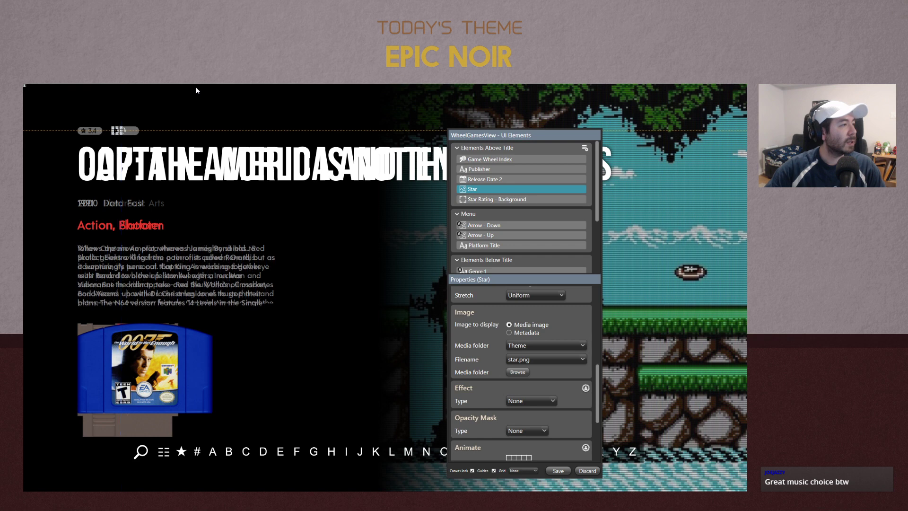
pyautogui.click(202, 122)
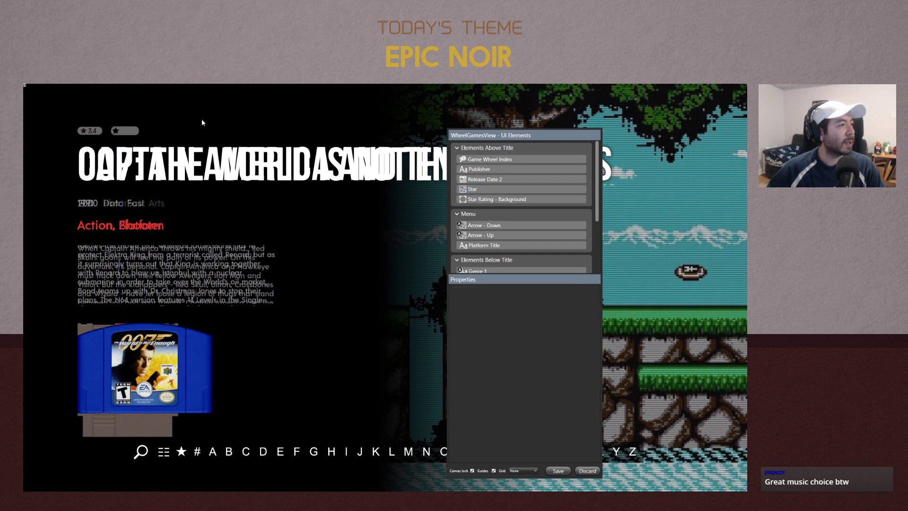
# Nudge the Star image slightly right inside the pill to match the star's inset in the reference badge
pyautogui.click(117, 134)
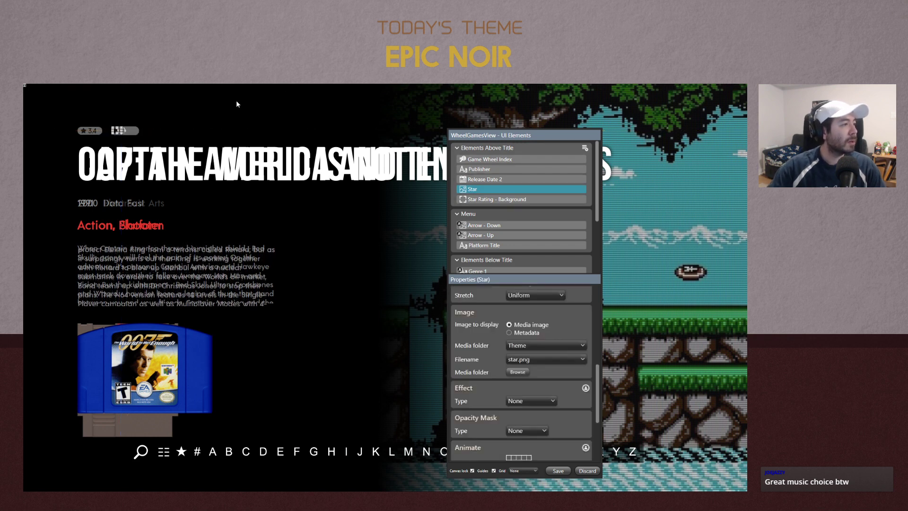
pyautogui.press('Right')
pyautogui.press('Right')
pyautogui.press('Right')
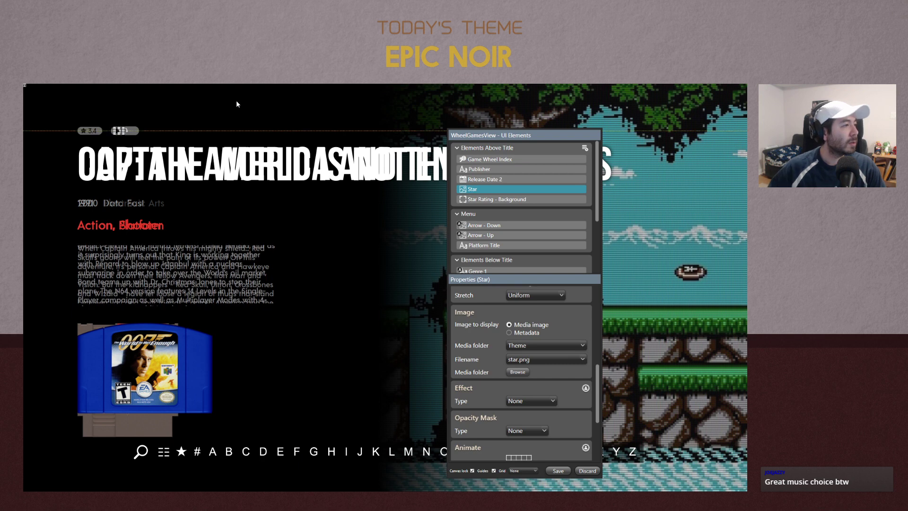
pyautogui.click(237, 101)
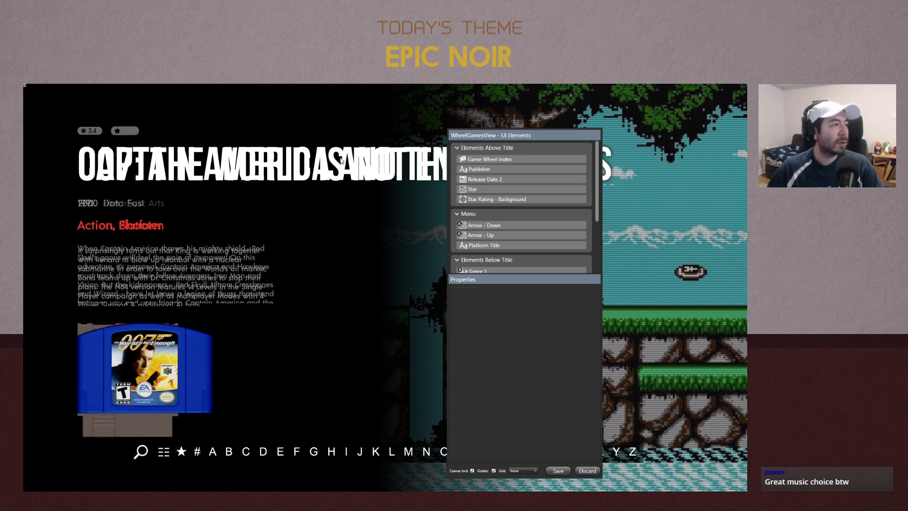
pyautogui.click(119, 133)
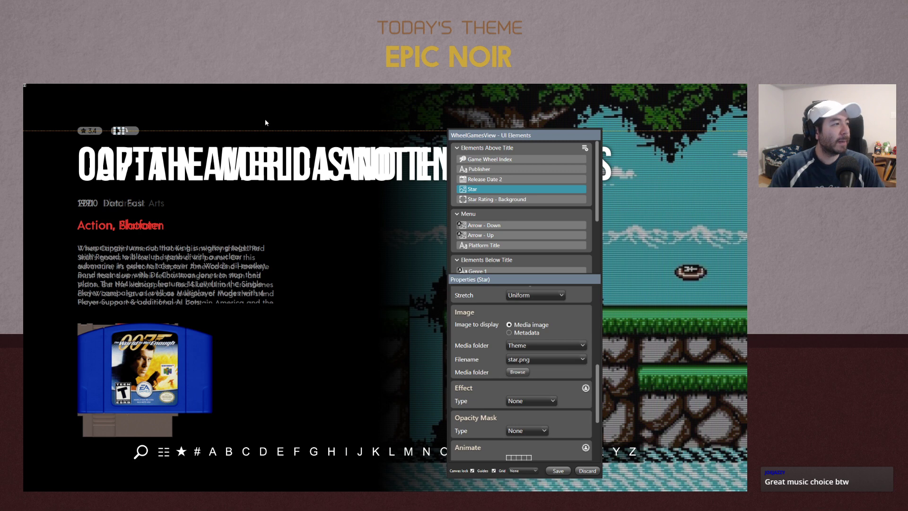
pyautogui.click(265, 118)
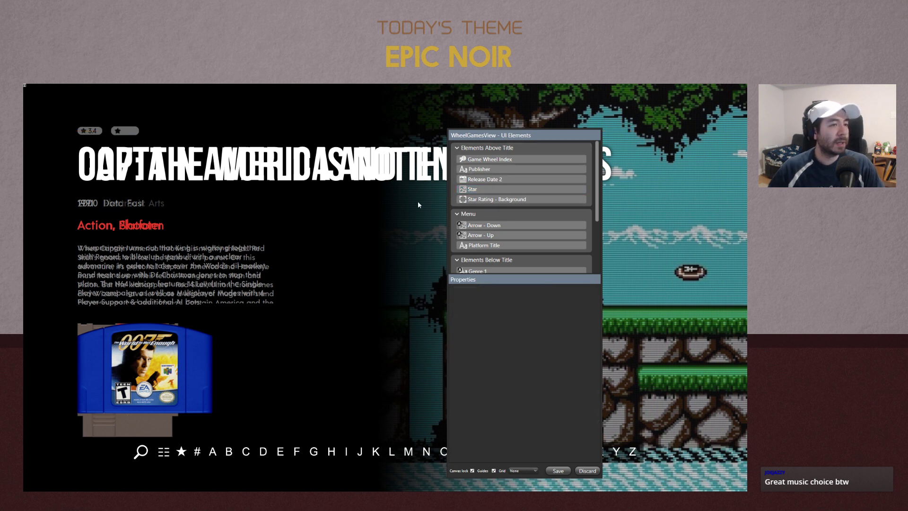
# Add a text element to the Elements Above Title group and name it Star Rating - Text
pyautogui.moveTo(573, 151)
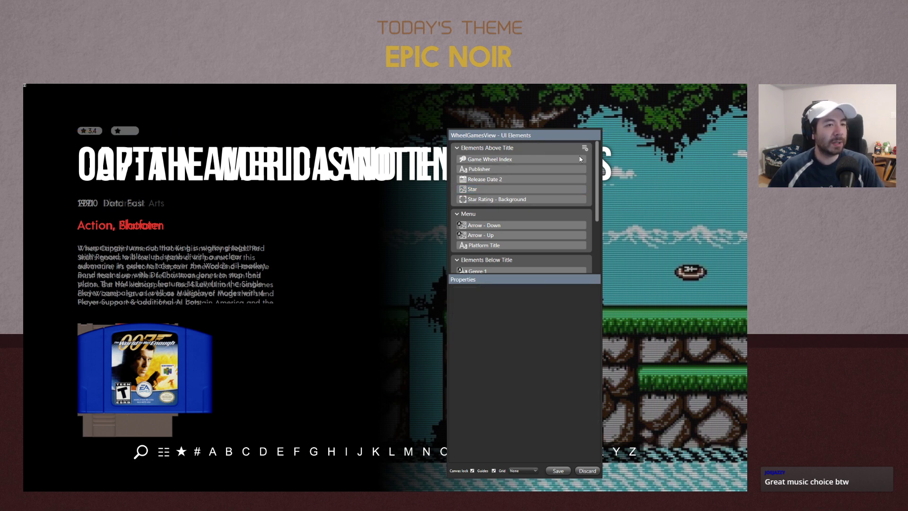
pyautogui.click(585, 147)
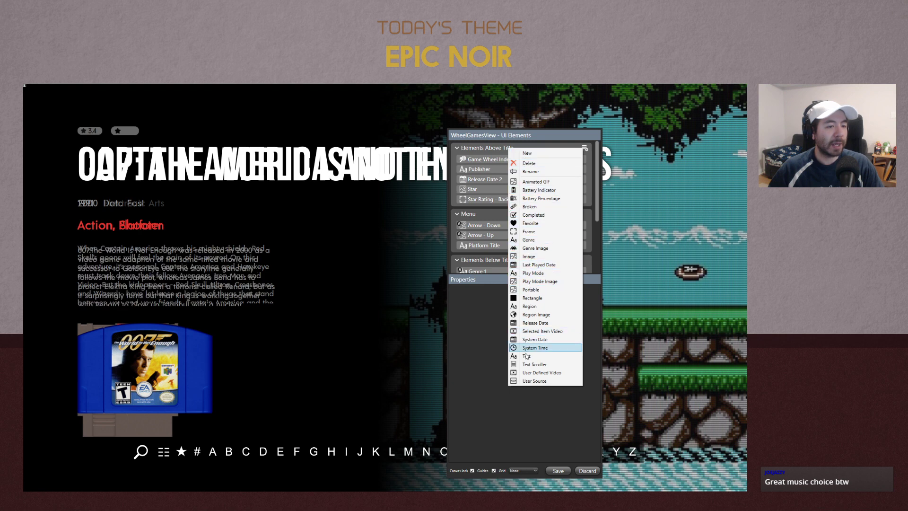
pyautogui.click(497, 166)
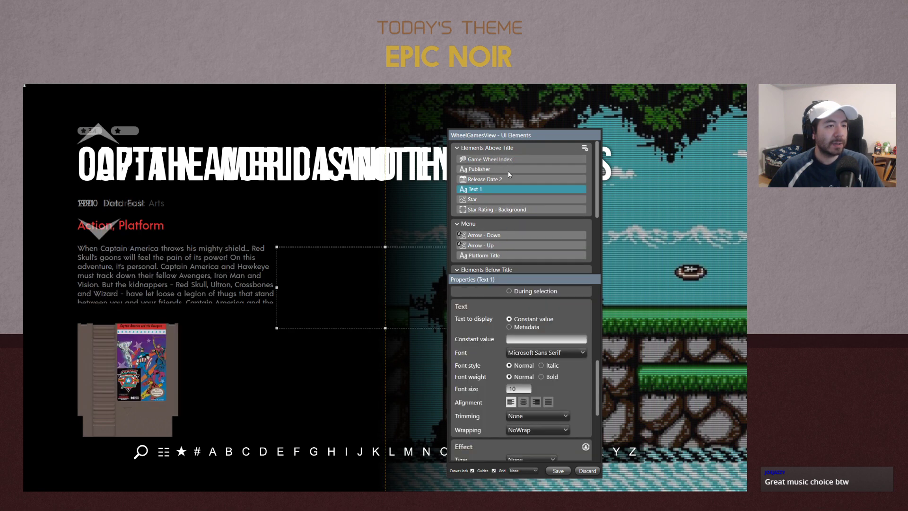
pyautogui.click(484, 190)
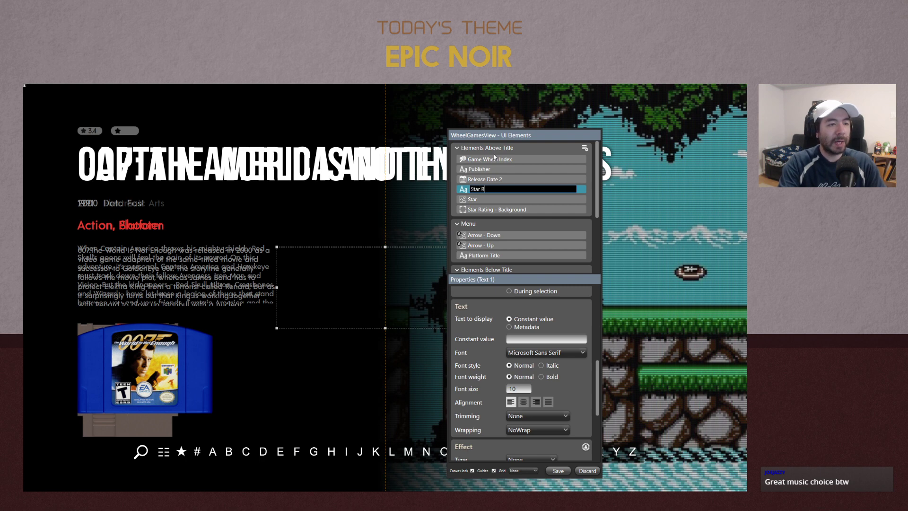
pyautogui.write('Star Rating - Text')
pyautogui.press('Return')
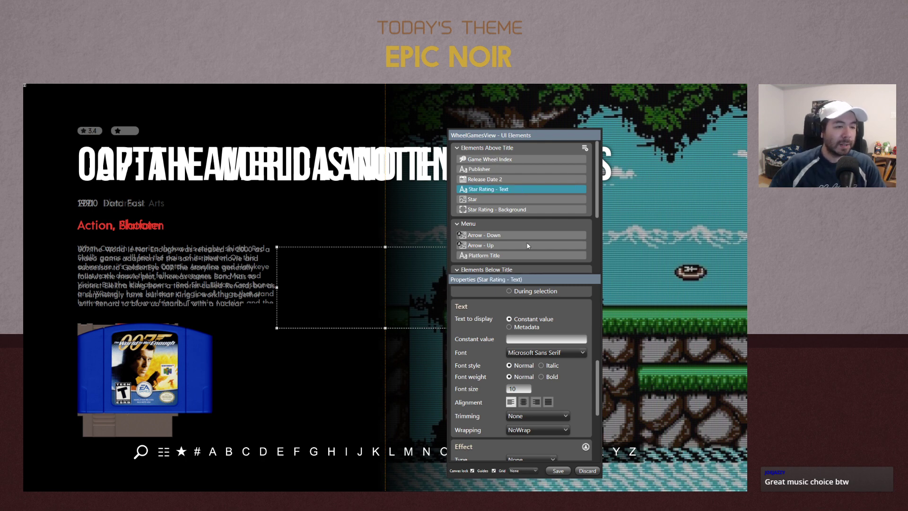
# Make Star Rating - Text display the Community rating metadata, with a fallback value of 0.0
pyautogui.click(522, 327)
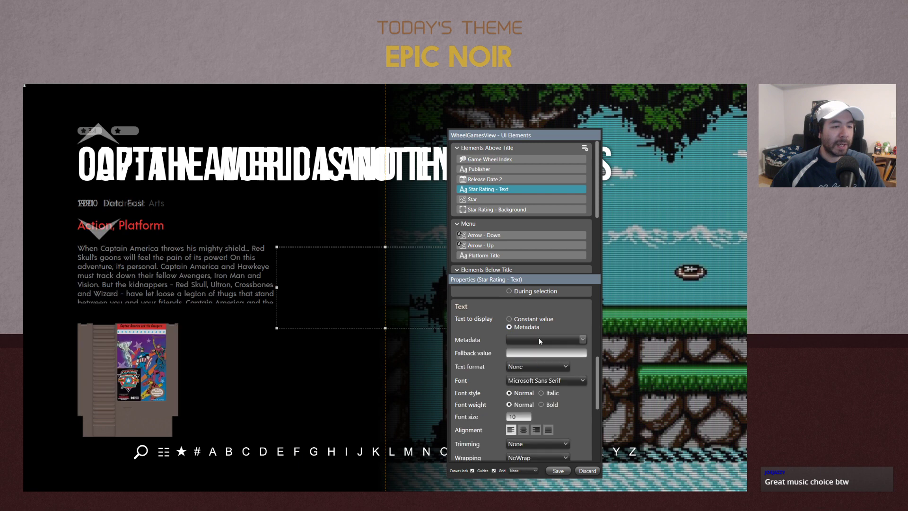
pyautogui.click(539, 338)
pyautogui.scroll(1, 535, 292)
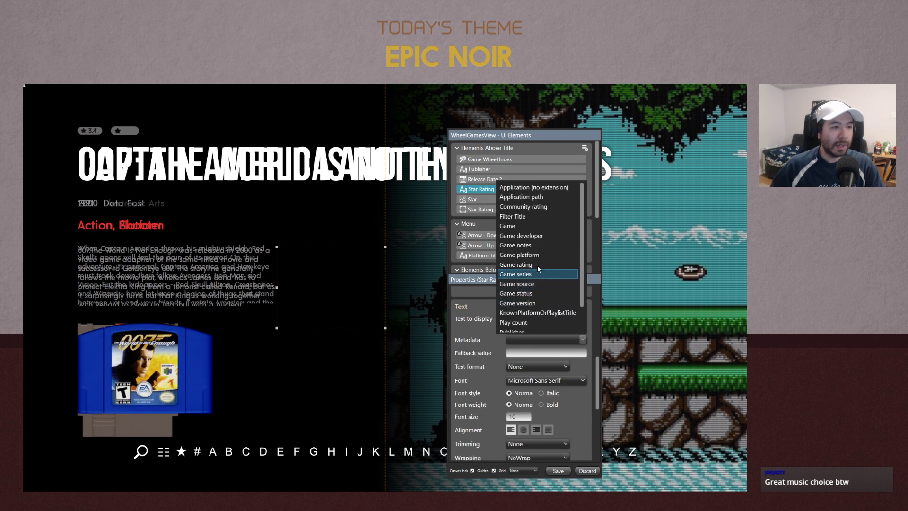
pyautogui.click(526, 206)
pyautogui.click(526, 354)
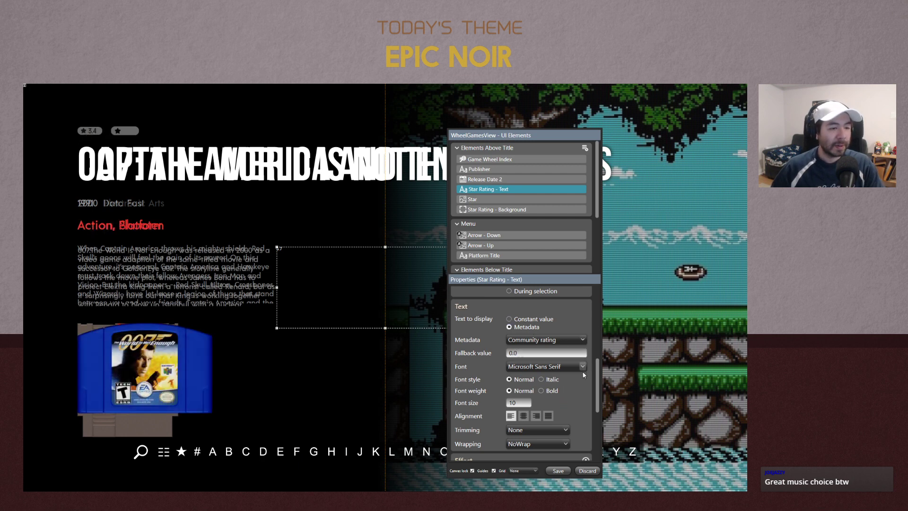
# Set the font of Star Rating - Text to Acre Medium
pyautogui.scroll(-1, 572, 369)
pyautogui.click(558, 350)
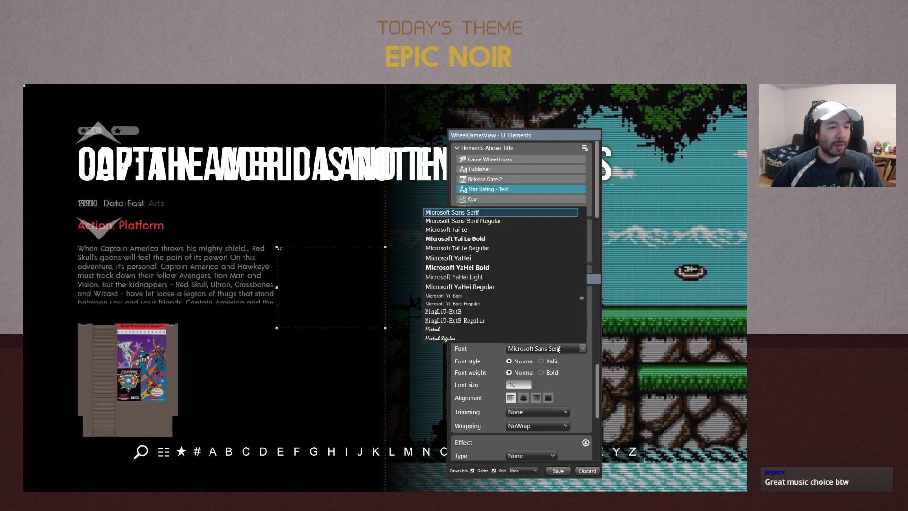
pyautogui.scroll(15, 520, 310)
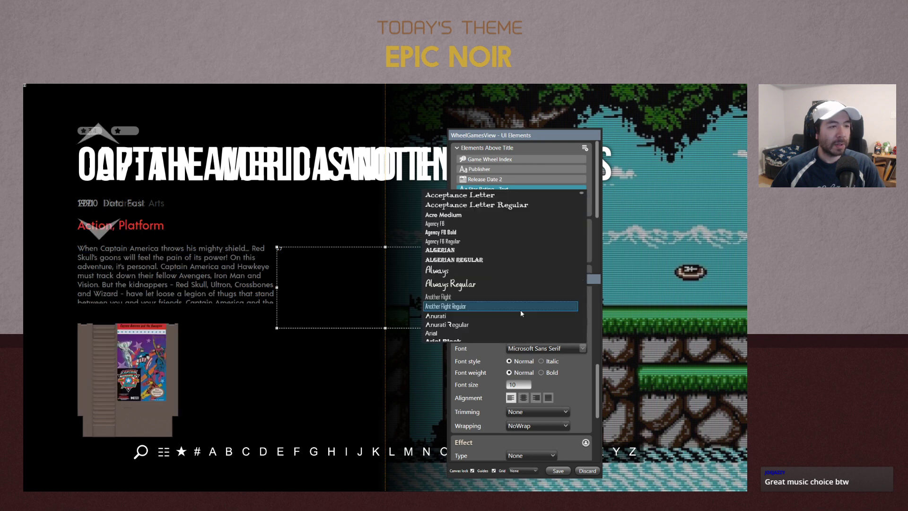
pyautogui.click(442, 216)
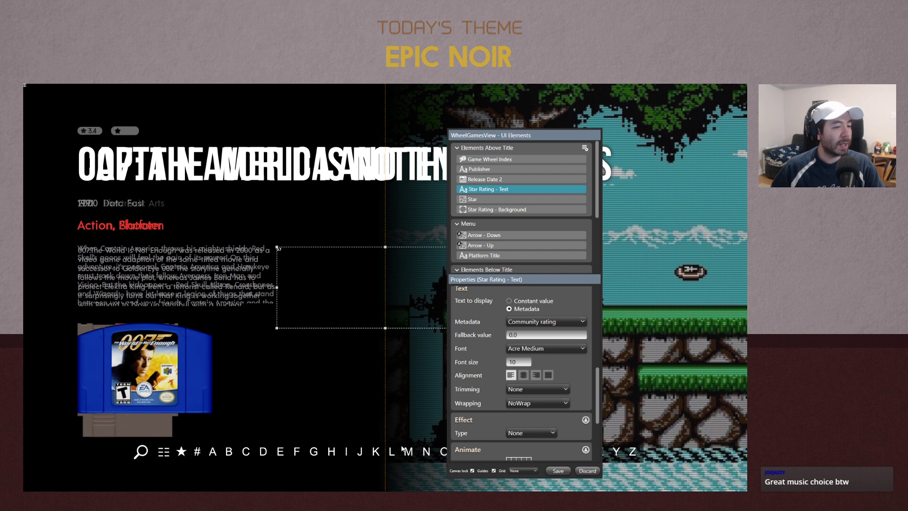
# Set the foreground color of Star Rating - Text to solid black, hex 000000
pyautogui.press('super')
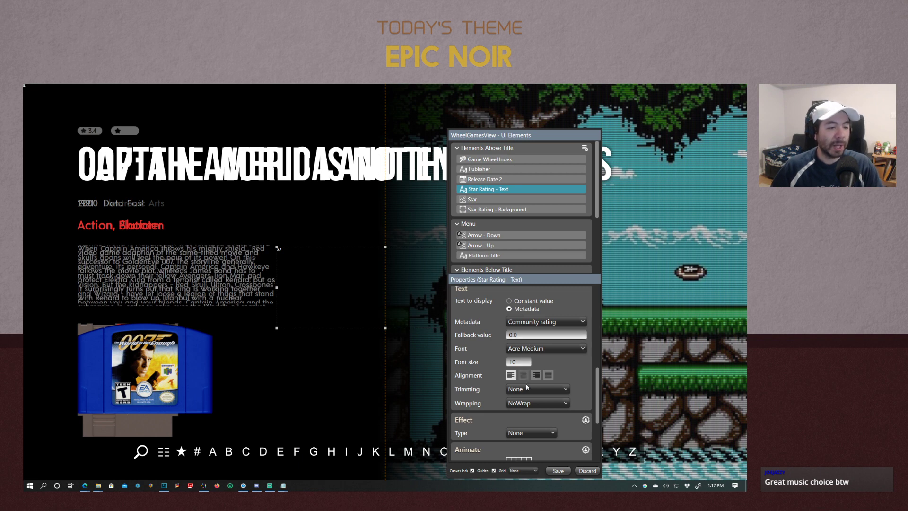
pyautogui.scroll(3, 523, 340)
pyautogui.scroll(1, 517, 298)
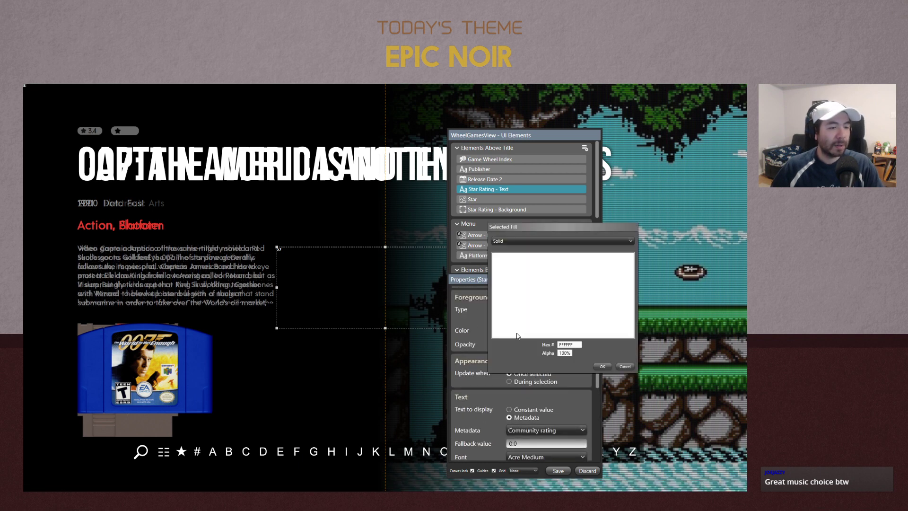
pyautogui.click(522, 330)
pyautogui.click(527, 290)
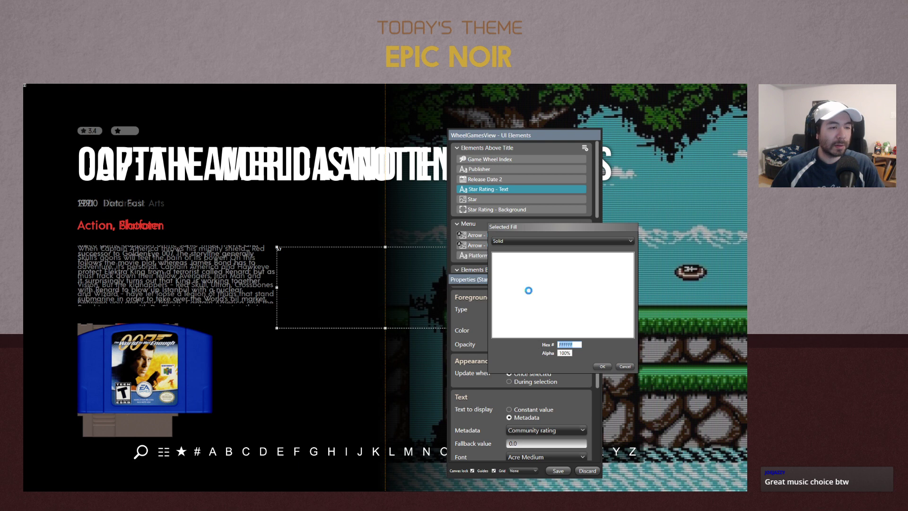
pyautogui.click(308, 240)
pyautogui.click(315, 289)
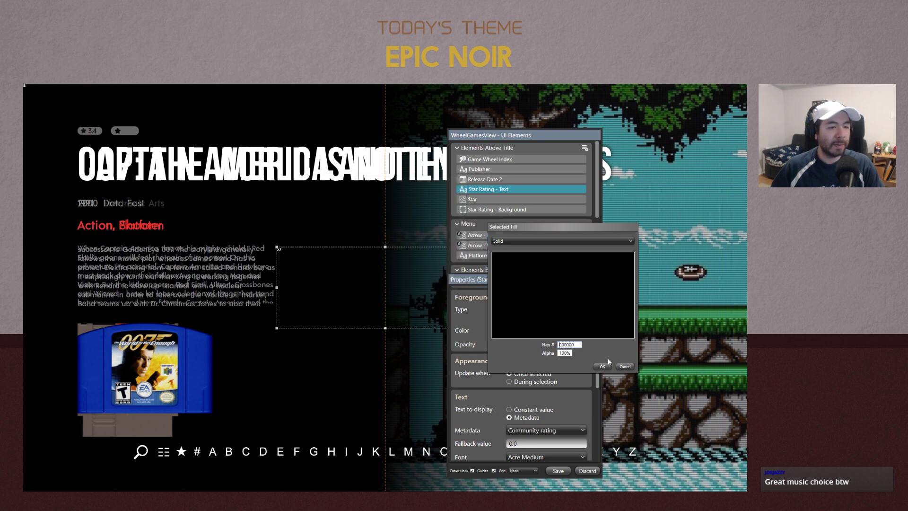
pyautogui.click(603, 366)
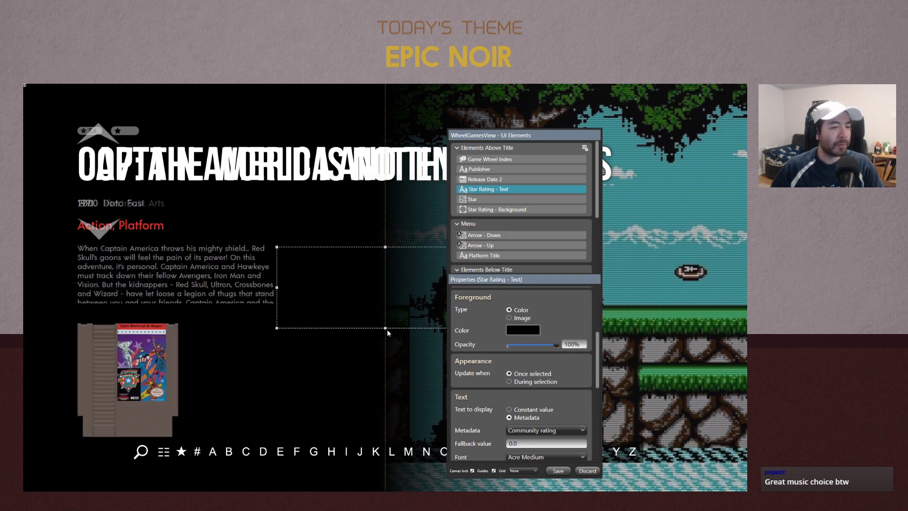
# Copy Star Rating - Background and paste its size and position properties onto Star Rating - Text
pyautogui.scroll(-2, 588, 406)
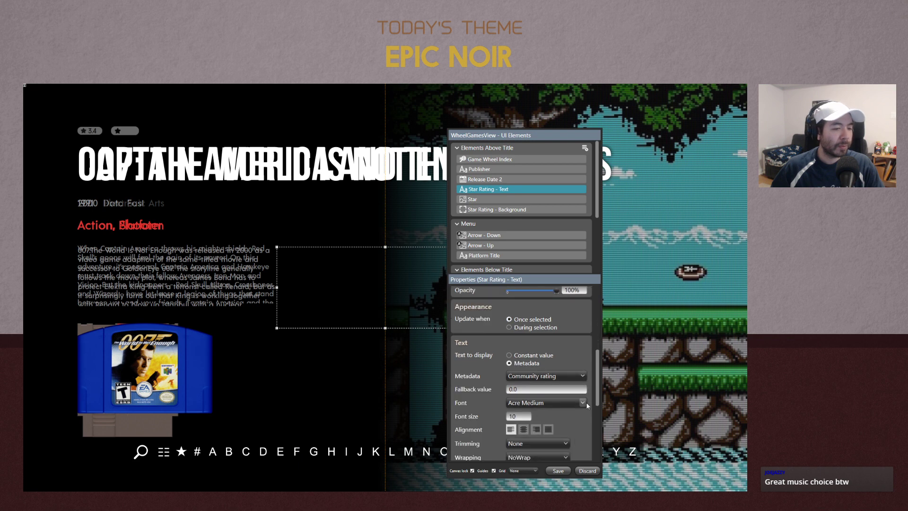
pyautogui.scroll(-1, 588, 406)
pyautogui.moveTo(386, 327); pyautogui.dragTo(389, 254)
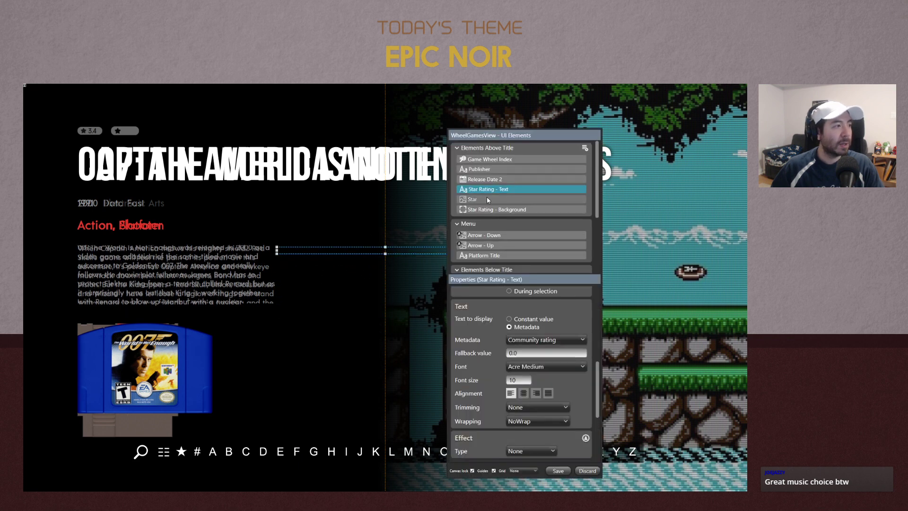
pyautogui.rightClick(498, 210)
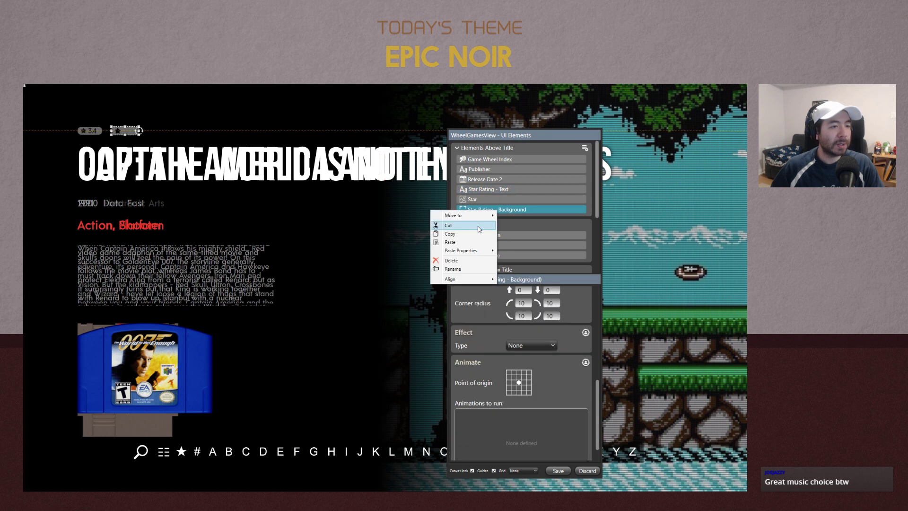
pyautogui.rightClick(493, 188)
pyautogui.rightClick(492, 188)
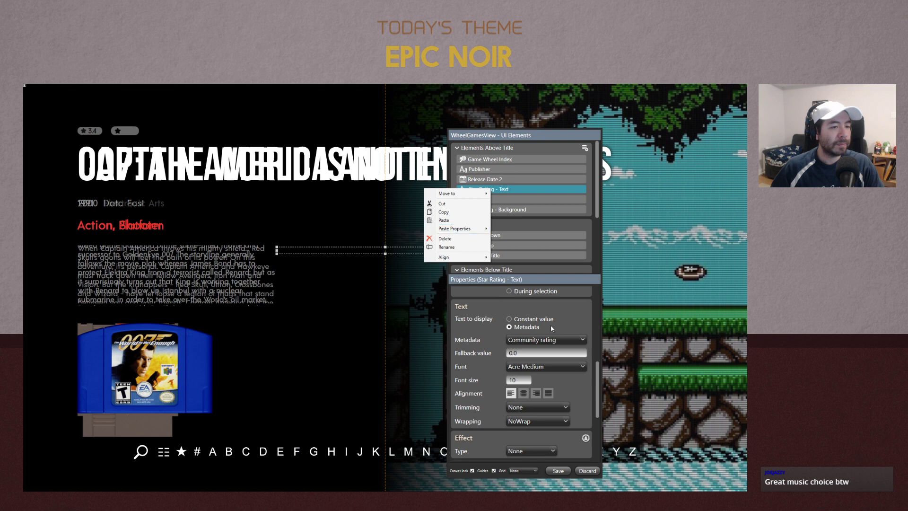
pyautogui.click(580, 379)
# Narrow the Star Rating - Text box so it starts just past the star, and align its text to the vertical center
pyautogui.scroll(2, 580, 376)
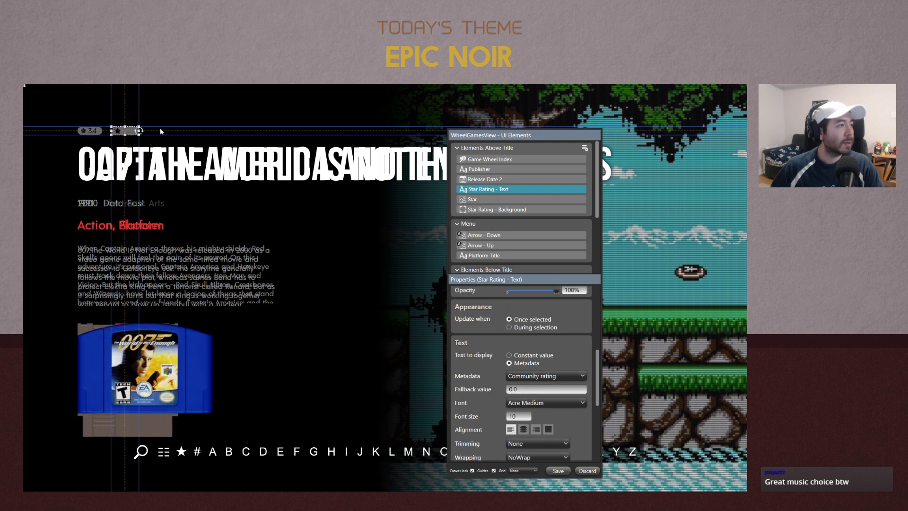
pyautogui.moveTo(124, 128); pyautogui.dragTo(125, 128)
pyautogui.scroll(3, 581, 358)
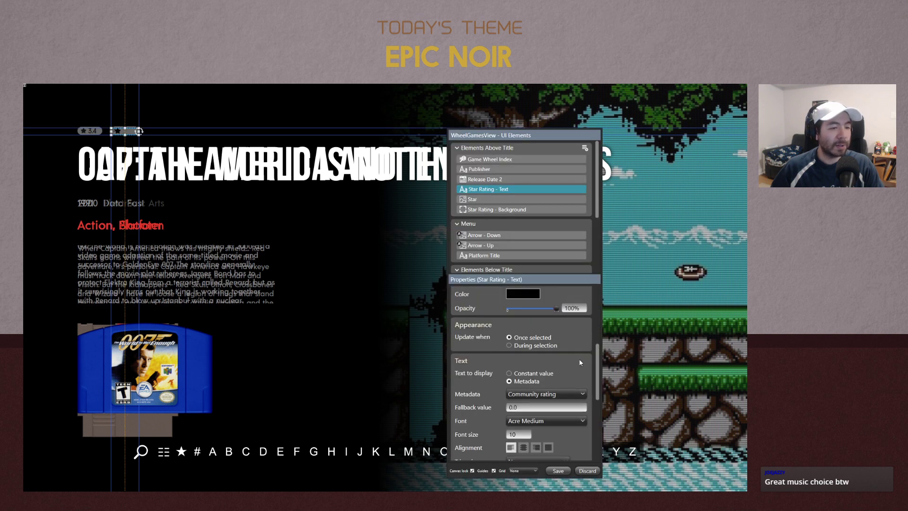
pyautogui.scroll(2, 578, 359)
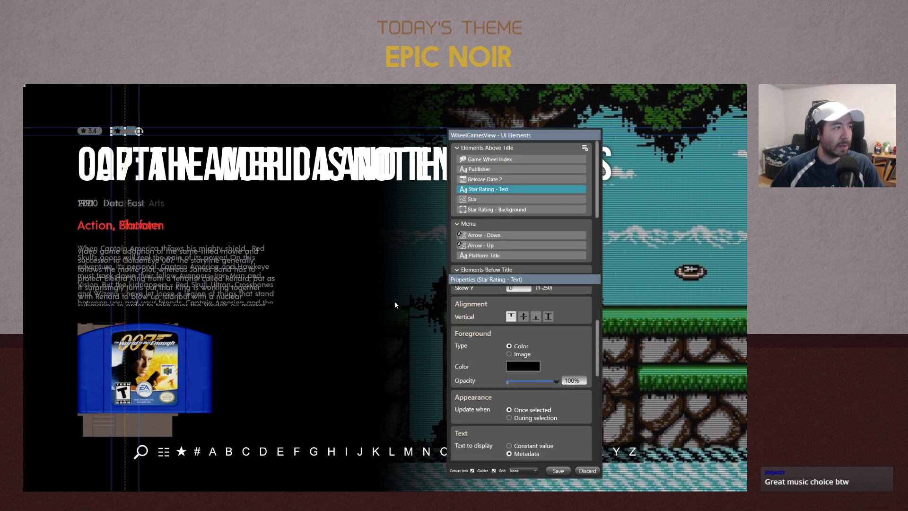
pyautogui.click(523, 317)
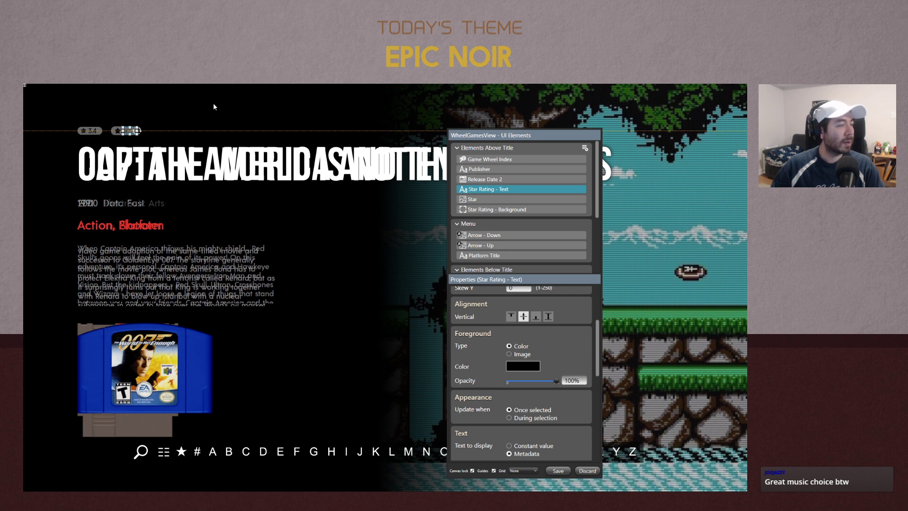
# Try font sizes 15 and 20 on Star Rating - Text and compare each with the reference badge
pyautogui.scroll(-4, 578, 363)
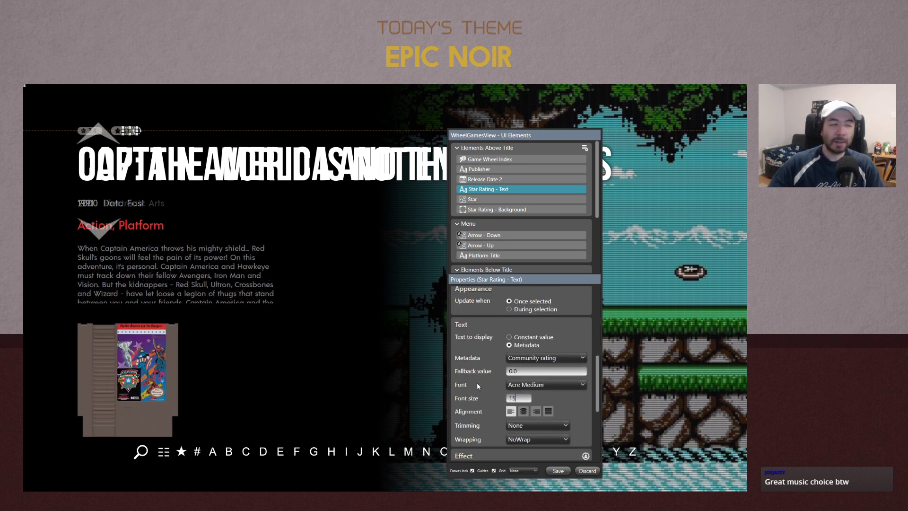
pyautogui.write('15')
pyautogui.click(377, 87)
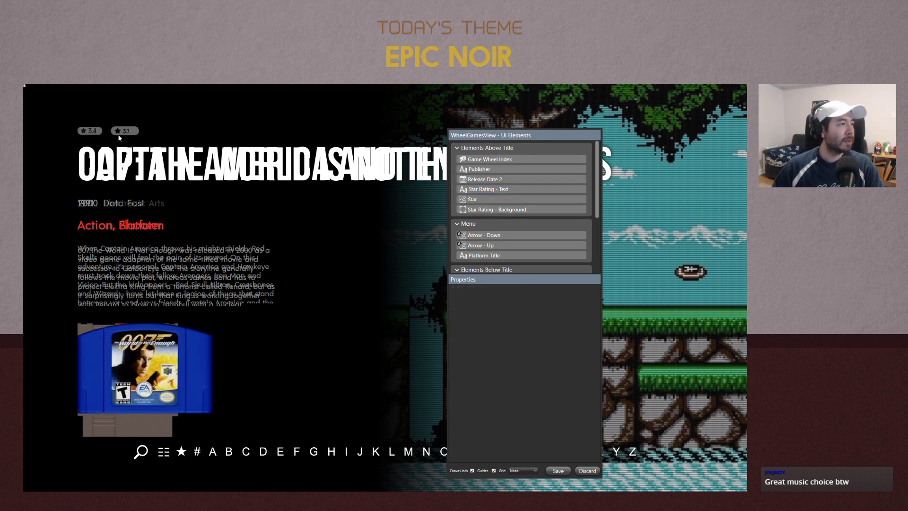
pyautogui.click(126, 129)
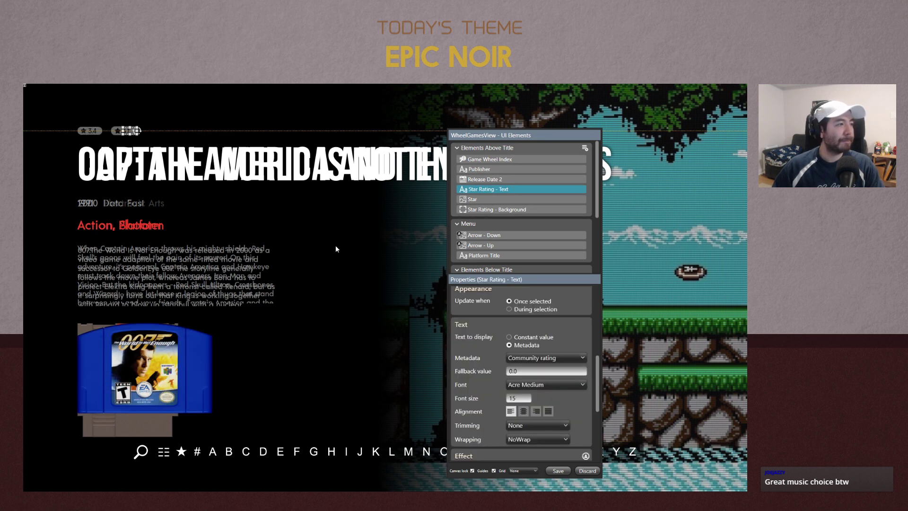
pyautogui.doubleClick(518, 397)
pyautogui.write('20')
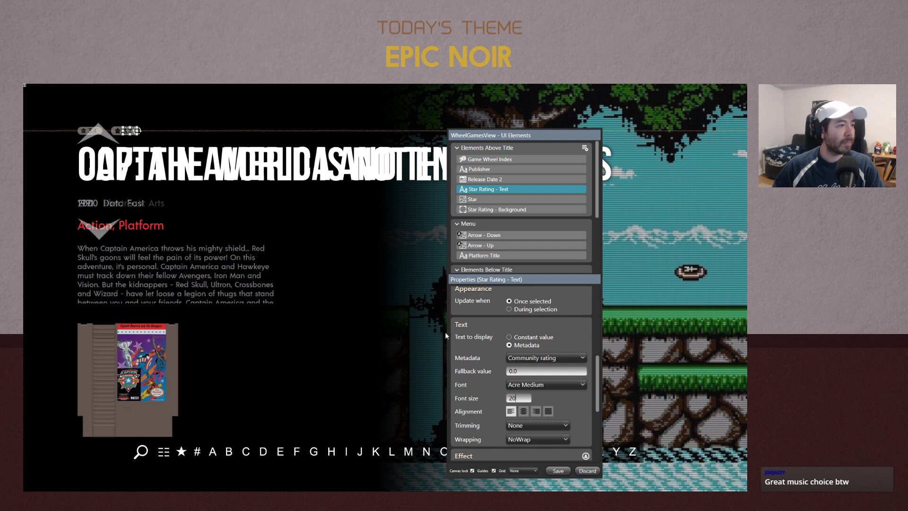
pyautogui.click(342, 270)
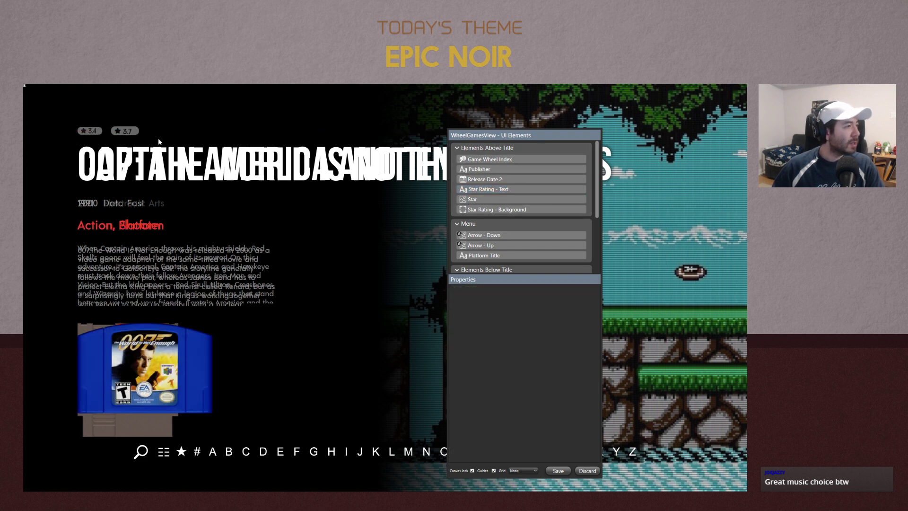
# Set the font size of Star Rating - Text to 18
pyautogui.click(127, 131)
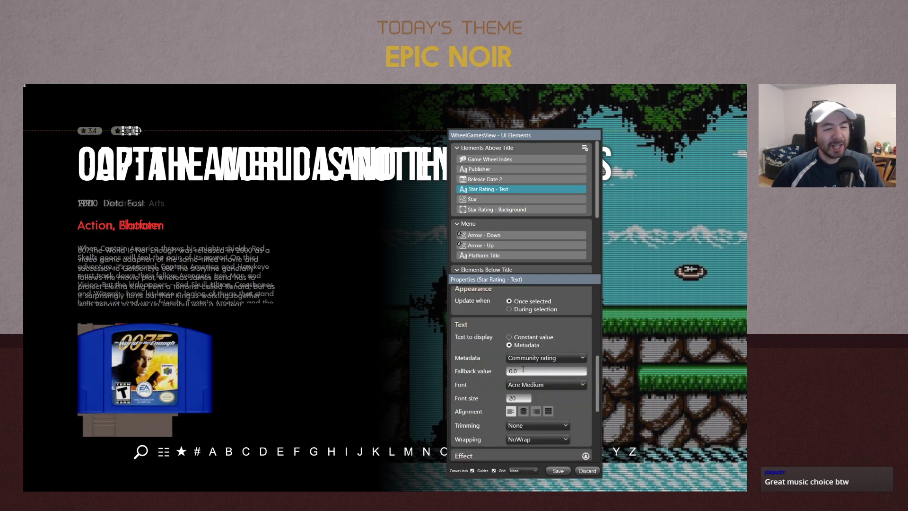
pyautogui.doubleClick(518, 398)
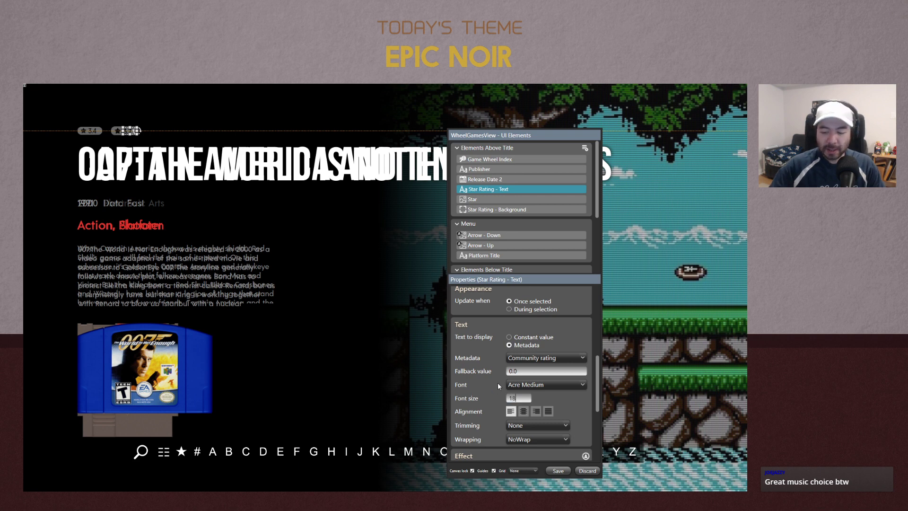
pyautogui.write('18')
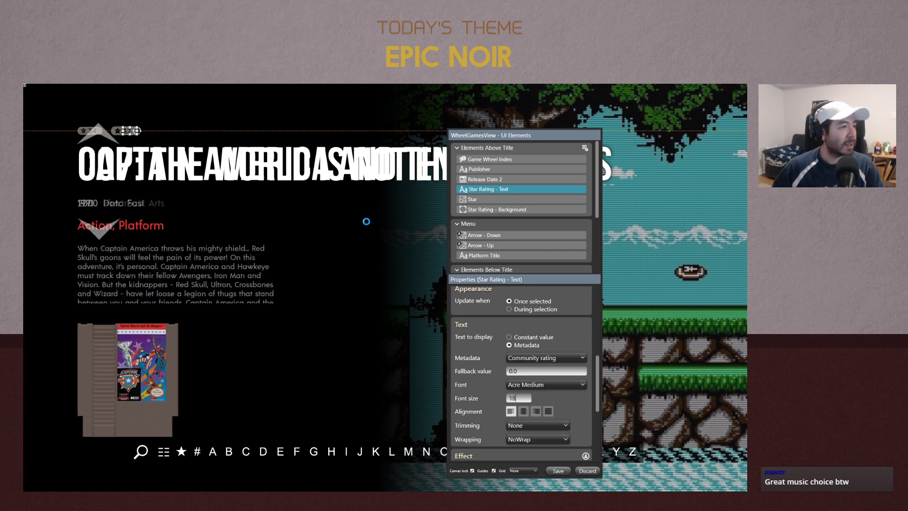
pyautogui.click(401, 263)
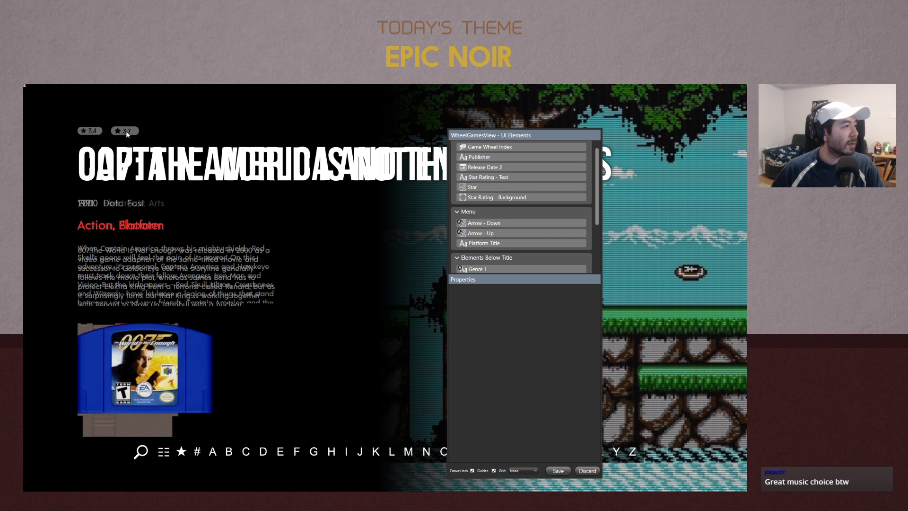
# Fine-tune the position of Star Rating - Text inside the pill so the rating lines up with the star
pyautogui.click(126, 131)
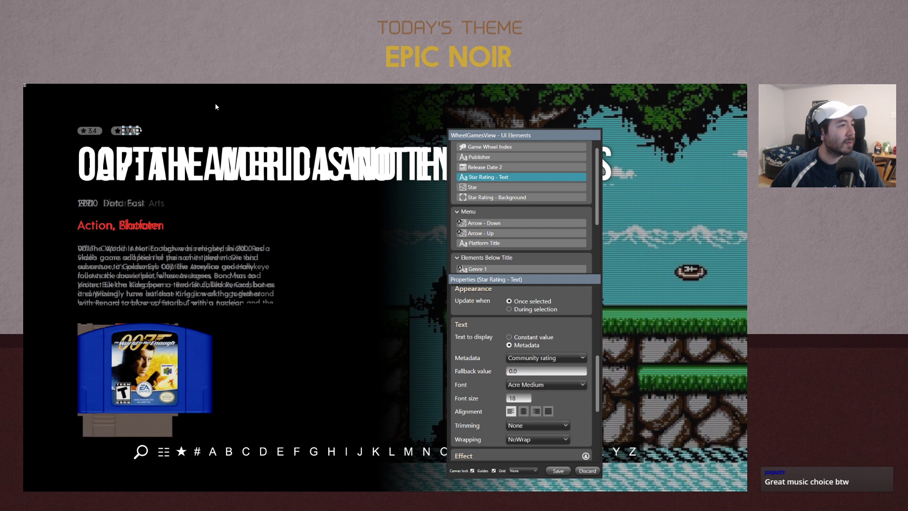
pyautogui.click(293, 122)
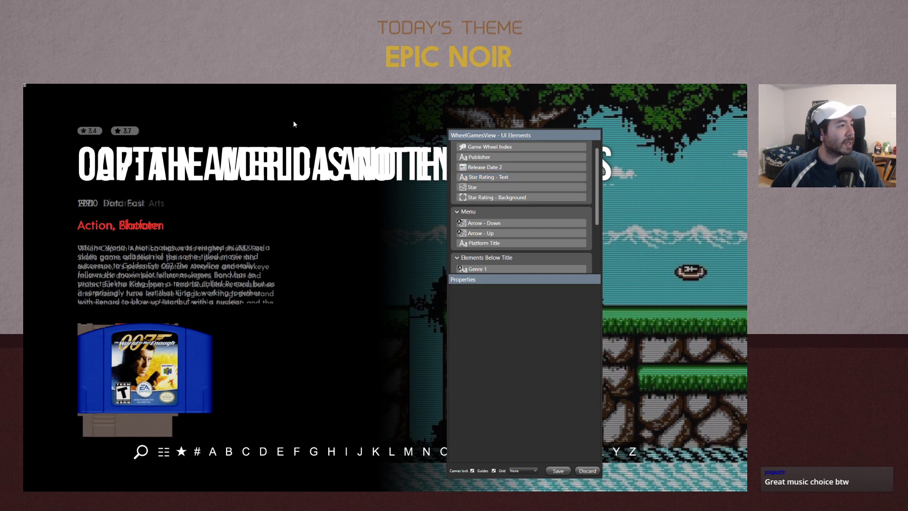
pyautogui.click(134, 130)
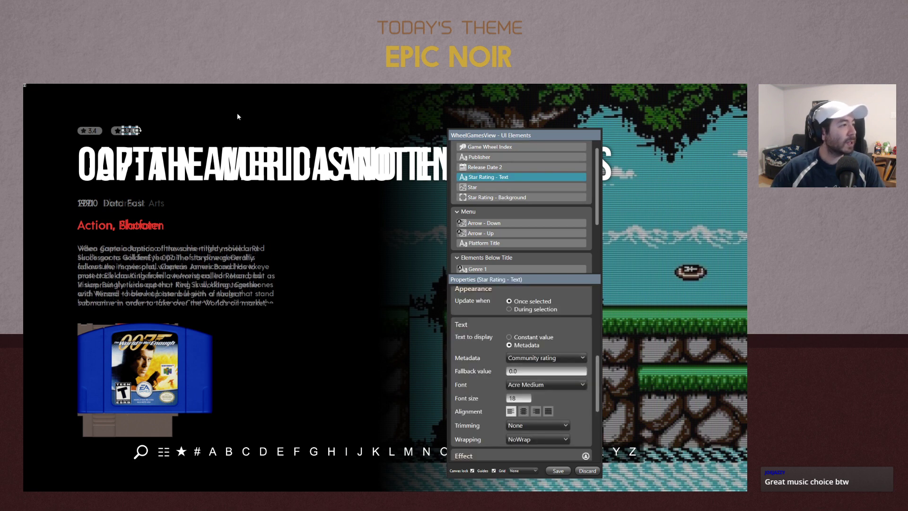
pyautogui.click(225, 112)
# Shorten Star Rating - Background slightly from its right end to fit the star and rating more tightly
pyautogui.click(138, 134)
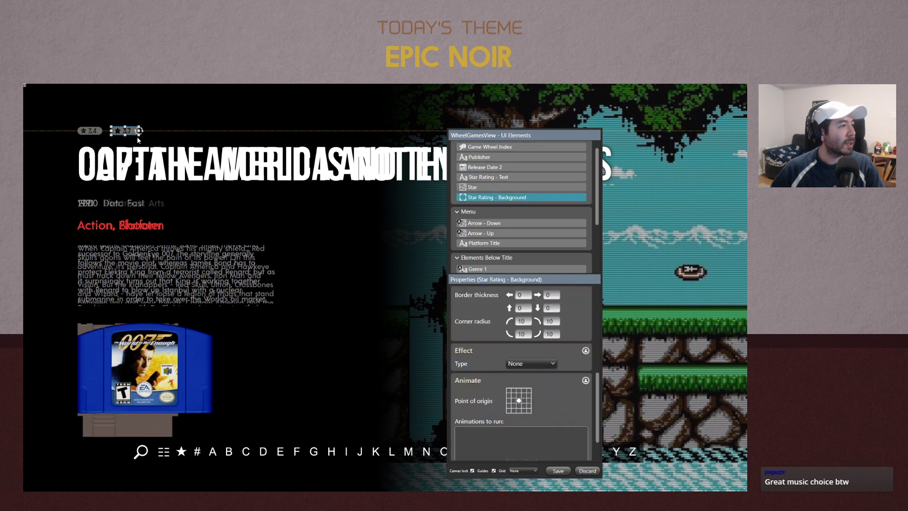
pyautogui.moveTo(139, 131); pyautogui.dragTo(137, 131)
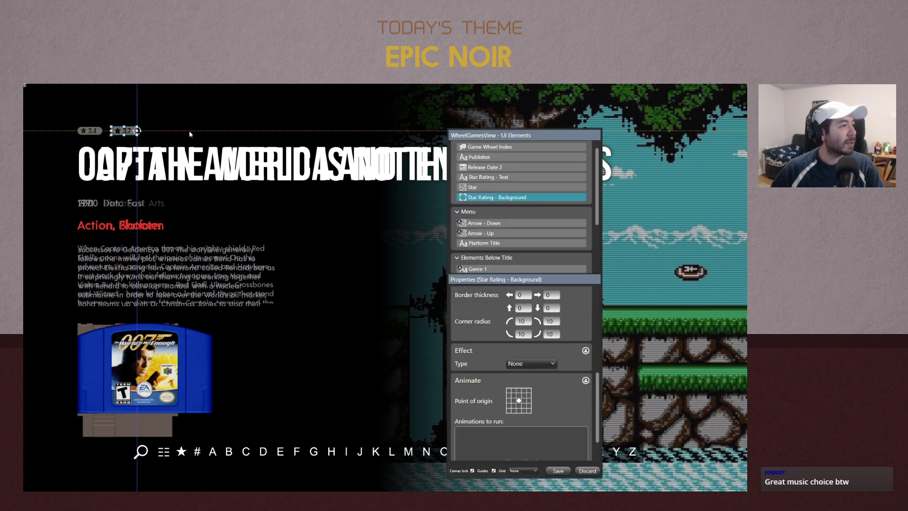
pyautogui.click(192, 129)
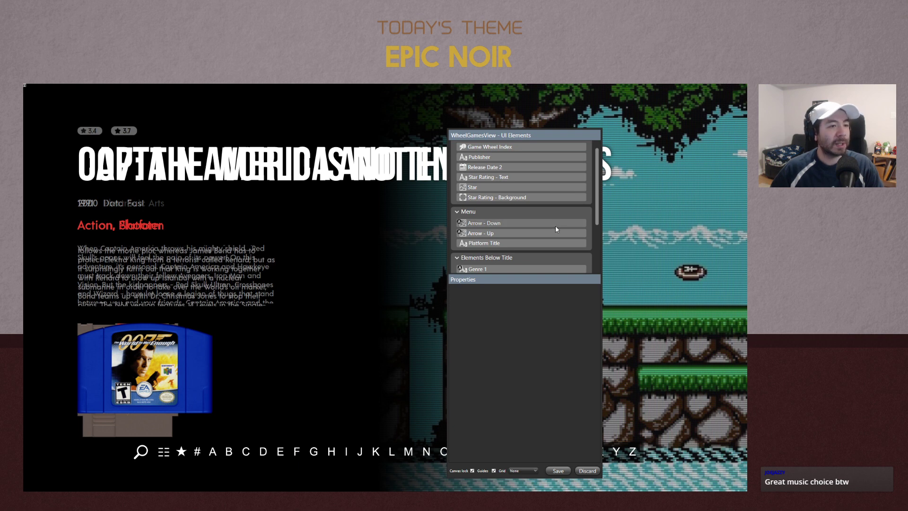
# Move Star Rating - Background left over the reference badge until its left edge aligns with the game title
pyautogui.scroll(1, 527, 228)
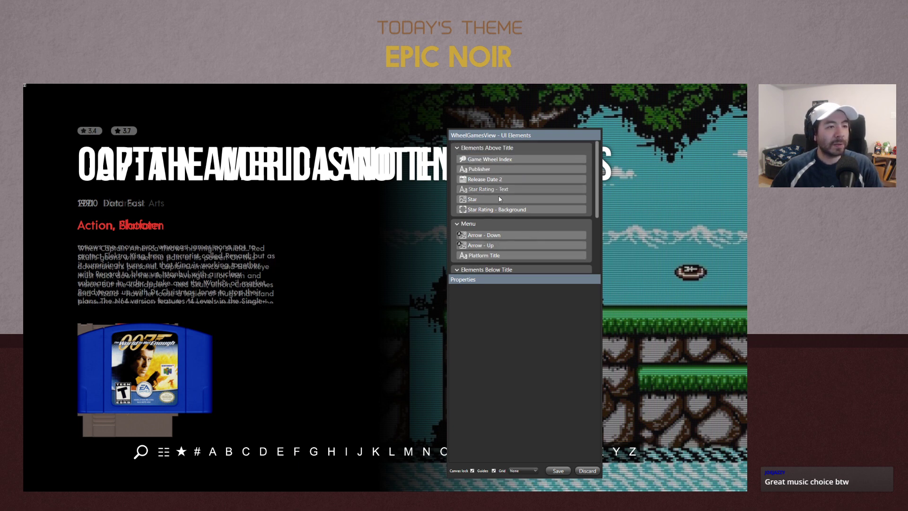
pyautogui.click(515, 210)
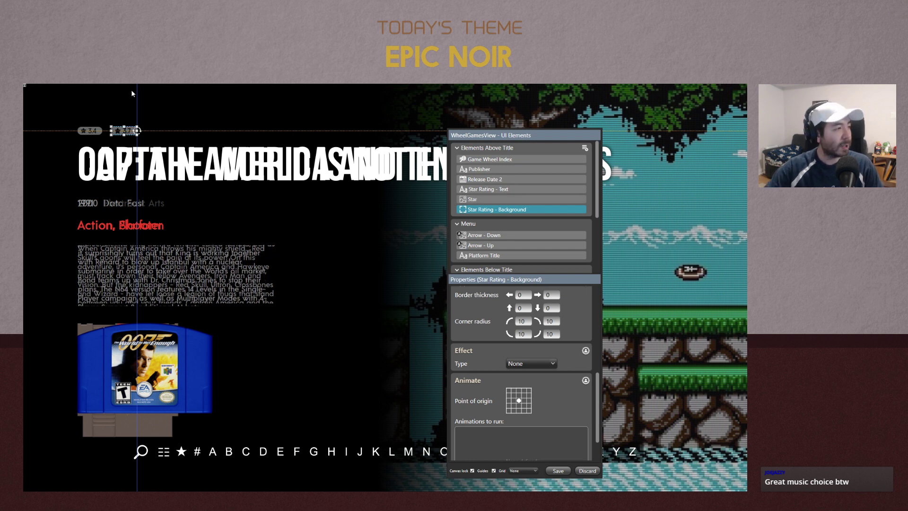
pyautogui.press('Left')
pyautogui.press('Left')
pyautogui.press('Left')
pyautogui.press('Left')
pyautogui.press('Left')
pyautogui.press('Left')
pyautogui.press('Left')
pyautogui.press('Left')
pyautogui.press('Left')
pyautogui.press('Left')
pyautogui.press('Left')
pyautogui.press('Left')
pyautogui.press('Left')
pyautogui.press('Left')
pyautogui.press('Left')
pyautogui.press('Left')
pyautogui.press('Left')
pyautogui.press('Left')
pyautogui.press('Left')
pyautogui.press('Left')
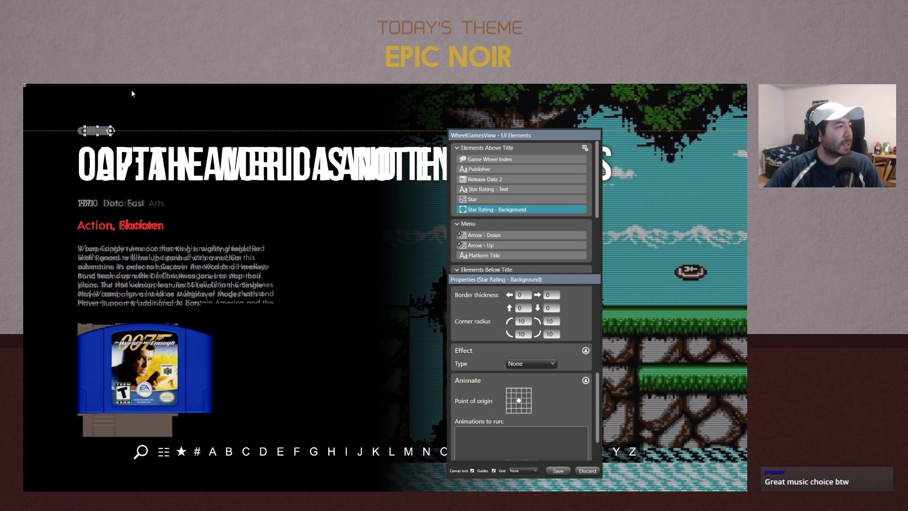
pyautogui.press('Left')
pyautogui.press('Left')
pyautogui.press('Left')
pyautogui.press('Left')
pyautogui.press('Left')
pyautogui.press('Left')
pyautogui.press('Left')
pyautogui.press('Left')
pyautogui.press('Left')
pyautogui.press('Left')
pyautogui.press('Left')
pyautogui.press('Left')
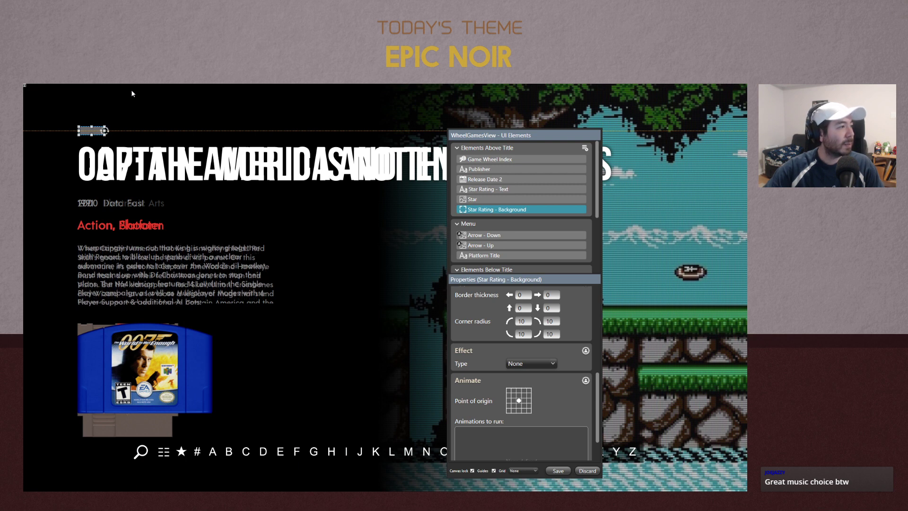
pyautogui.press('Left')
pyautogui.press('Left')
pyautogui.press('Left')
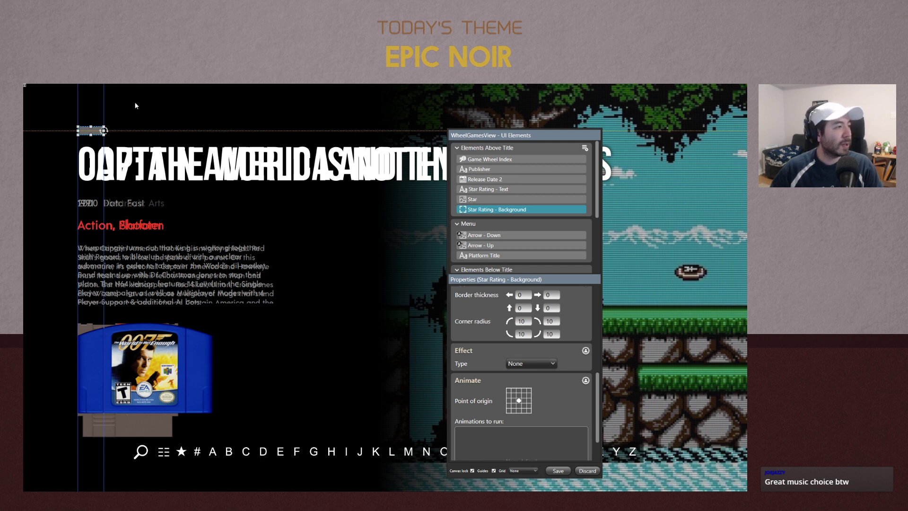
# Move the Star image left to its inset inside the repositioned pill
pyautogui.click(525, 199)
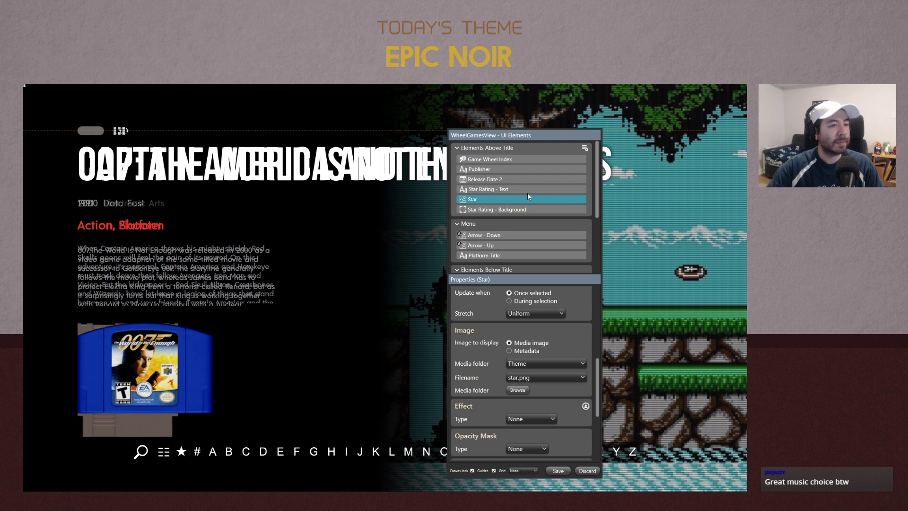
pyautogui.click(156, 84)
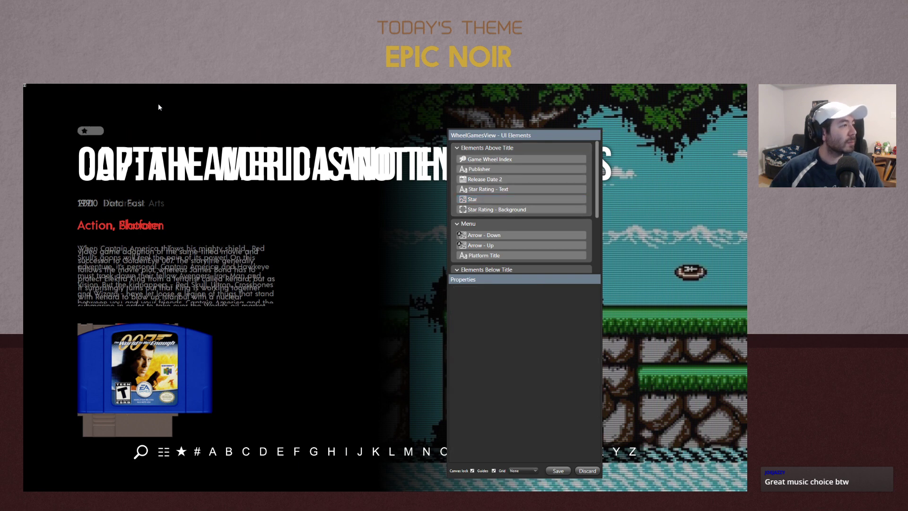
# Move Star Rating - Text left into the repositioned pill beside the star
pyautogui.click(495, 189)
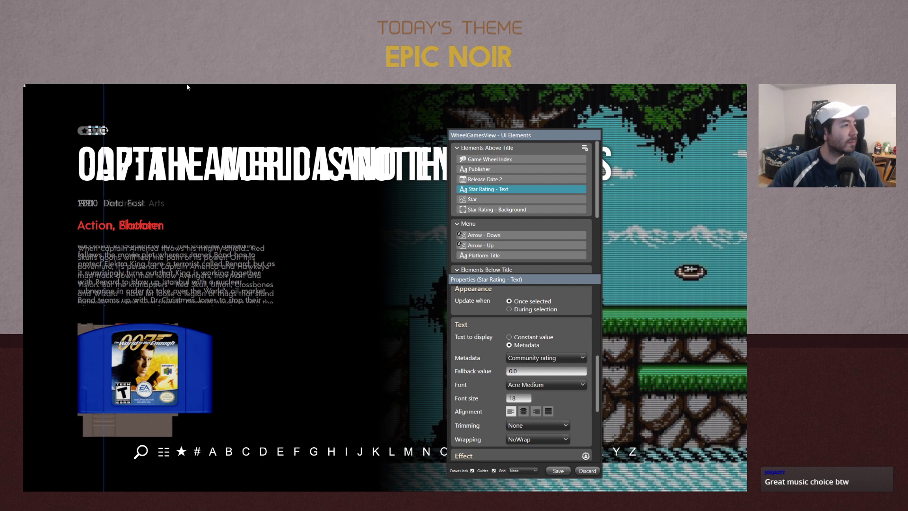
pyautogui.click(222, 112)
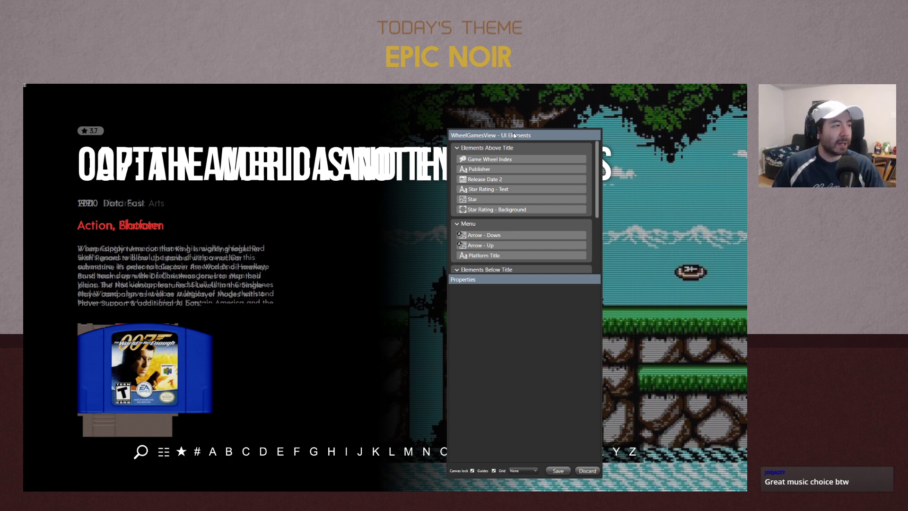
# Set the opacity of the Reference image in the Background group to 0%
pyautogui.scroll(-4, 549, 200)
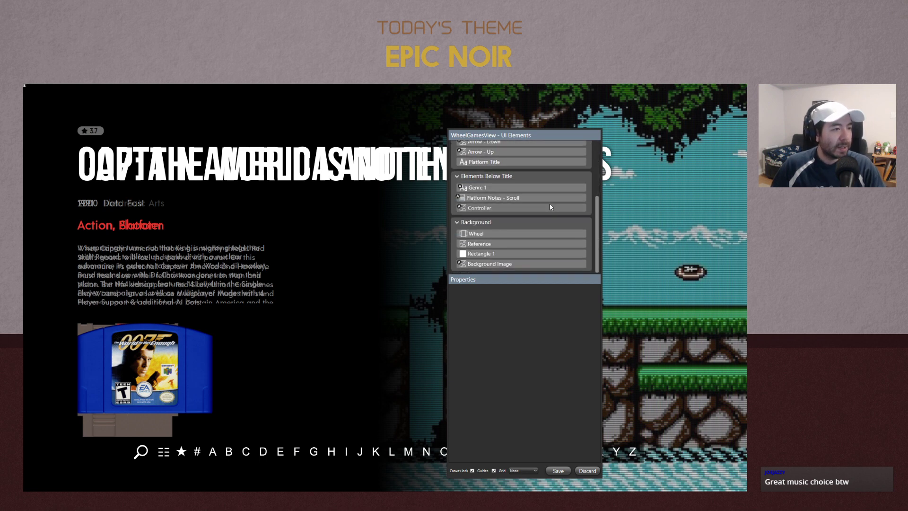
pyautogui.scroll(4, 551, 202)
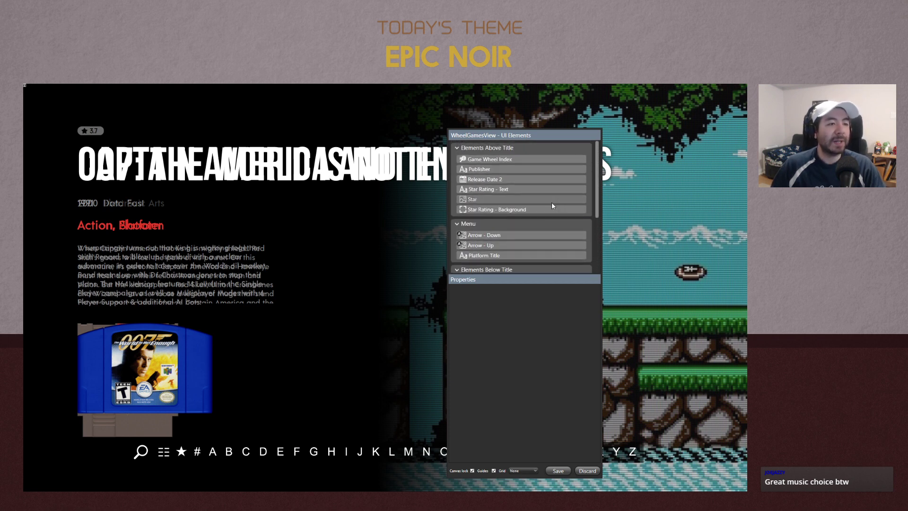
pyautogui.scroll(-4, 552, 204)
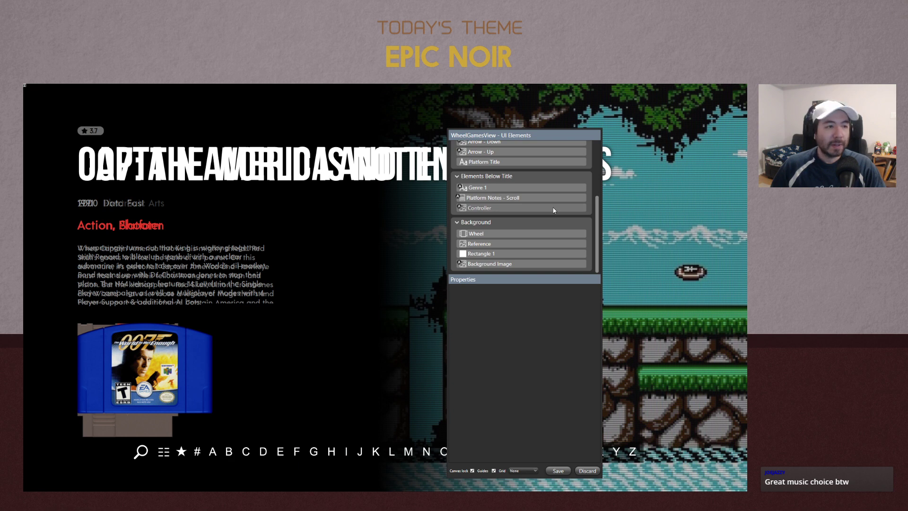
pyautogui.click(511, 244)
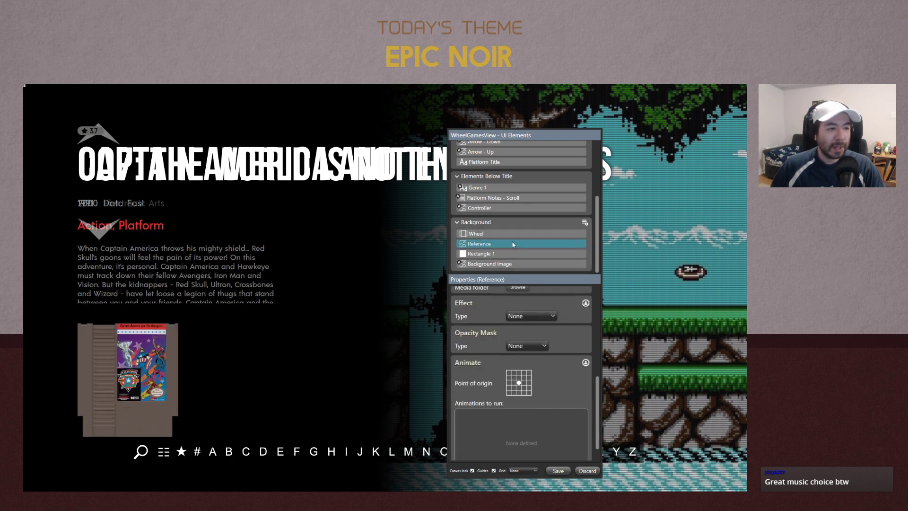
pyautogui.scroll(5, 585, 357)
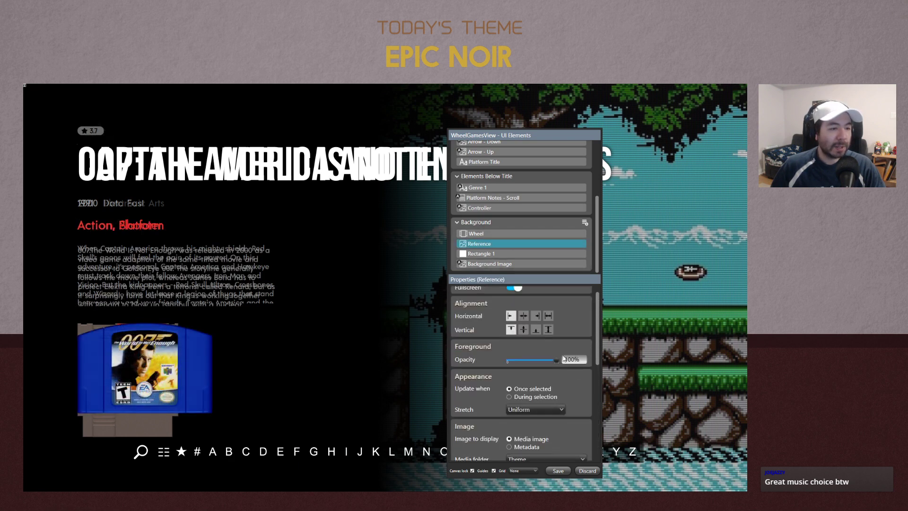
pyautogui.moveTo(557, 360); pyautogui.dragTo(452, 359)
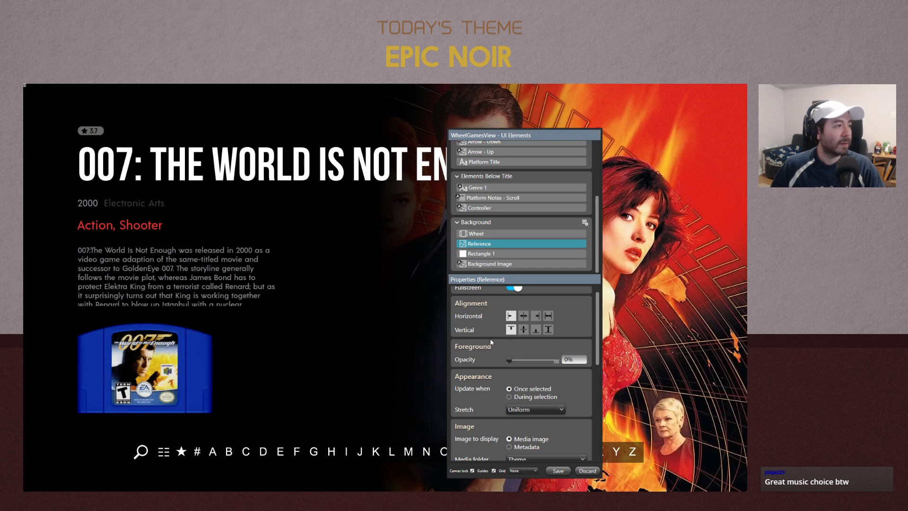
# In Genre 1's During Selection animation, move the first Move Up or Down start location up to 333, near the genre line
pyautogui.scroll(5, 526, 203)
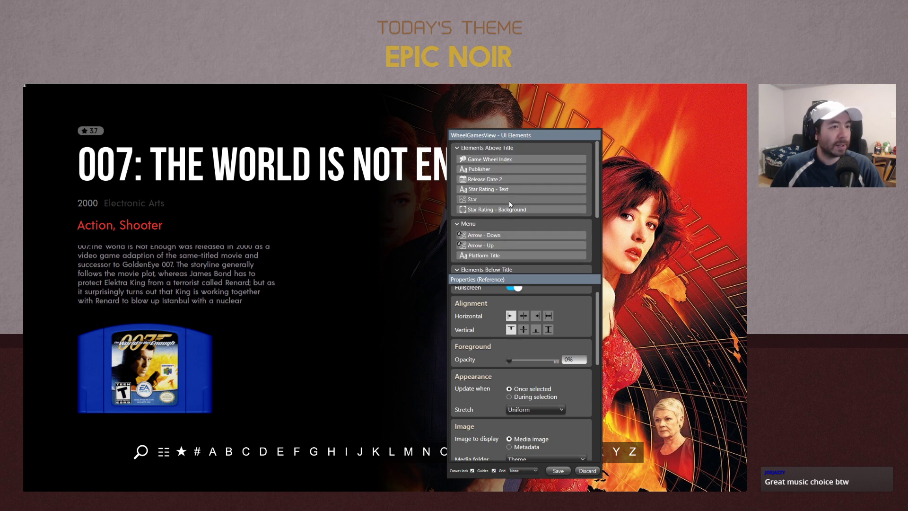
pyautogui.scroll(-3, 517, 209)
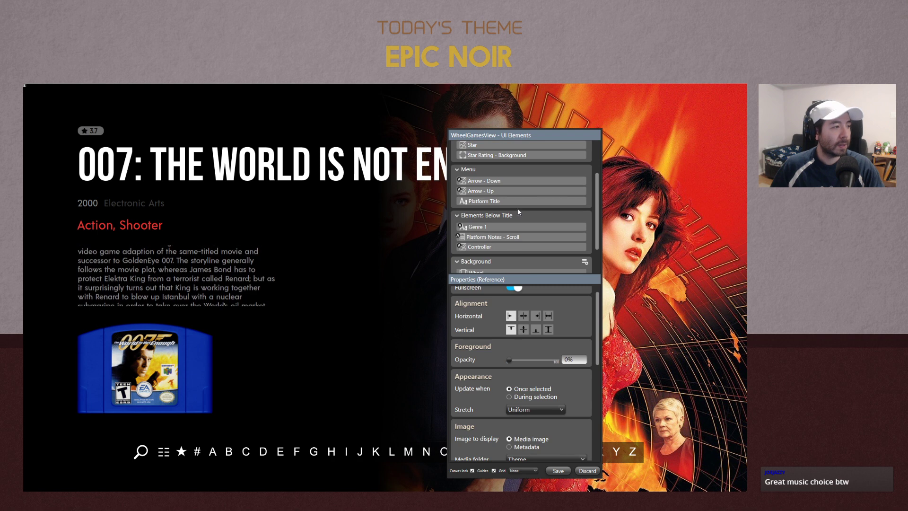
pyautogui.click(506, 238)
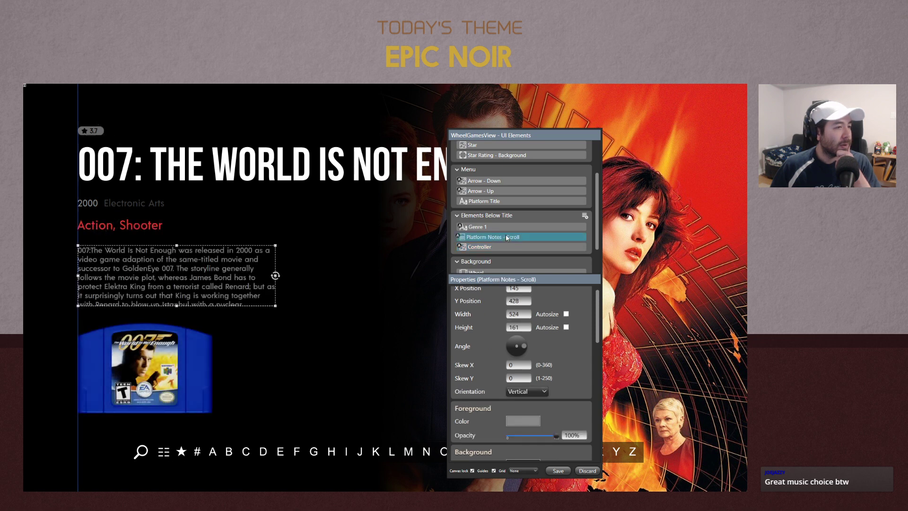
pyautogui.click(506, 227)
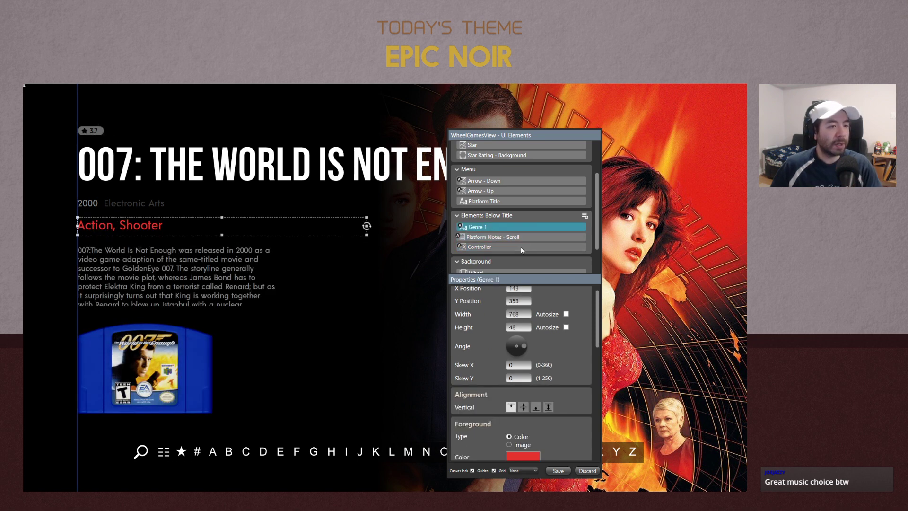
pyautogui.scroll(-3, 585, 375)
pyautogui.scroll(-5, 584, 379)
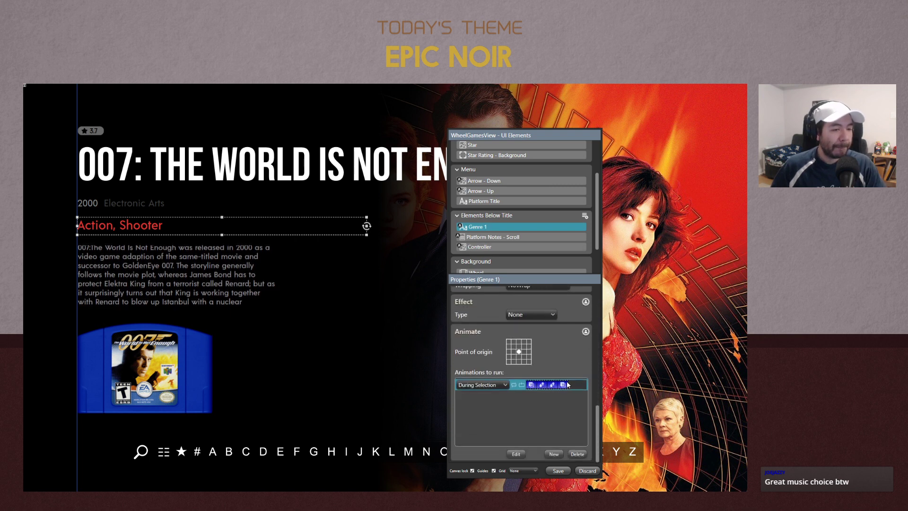
pyautogui.click(572, 382)
pyautogui.click(485, 415)
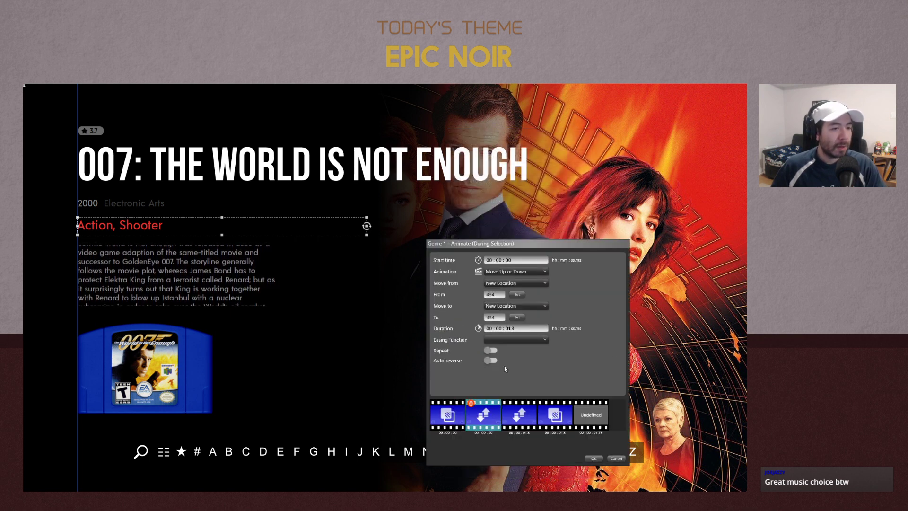
pyautogui.click(516, 294)
pyautogui.moveTo(184, 256); pyautogui.dragTo(184, 219)
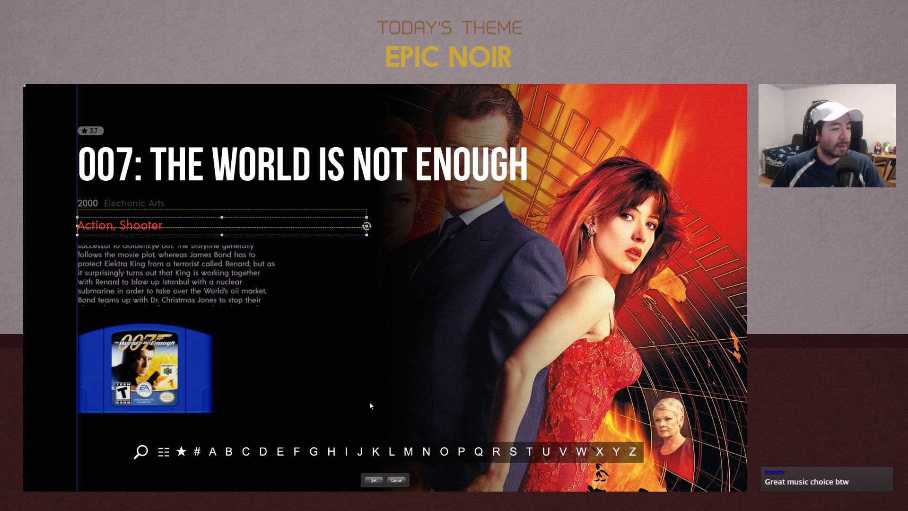
pyautogui.click(374, 480)
# Match the end location of Genre 1's first Move Up or Down animation to its start at 333 and confirm
pyautogui.doubleClick(490, 295)
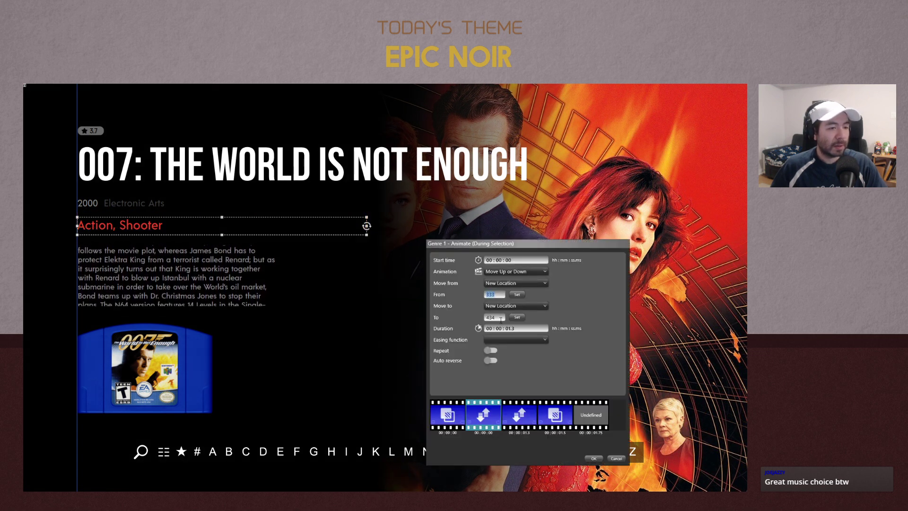
pyautogui.hotkey('ctrl', 'c')
pyautogui.doubleClick(492, 318)
pyautogui.hotkey('ctrl', 'v')
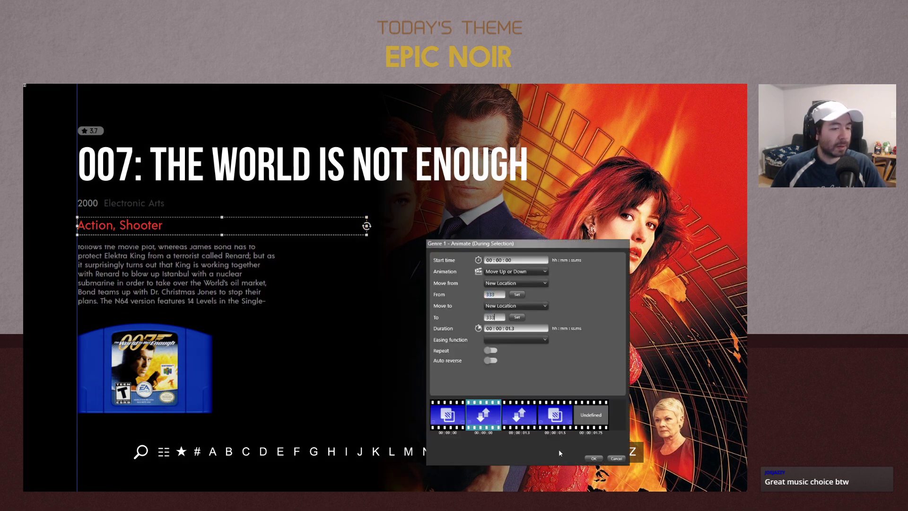
pyautogui.click(594, 458)
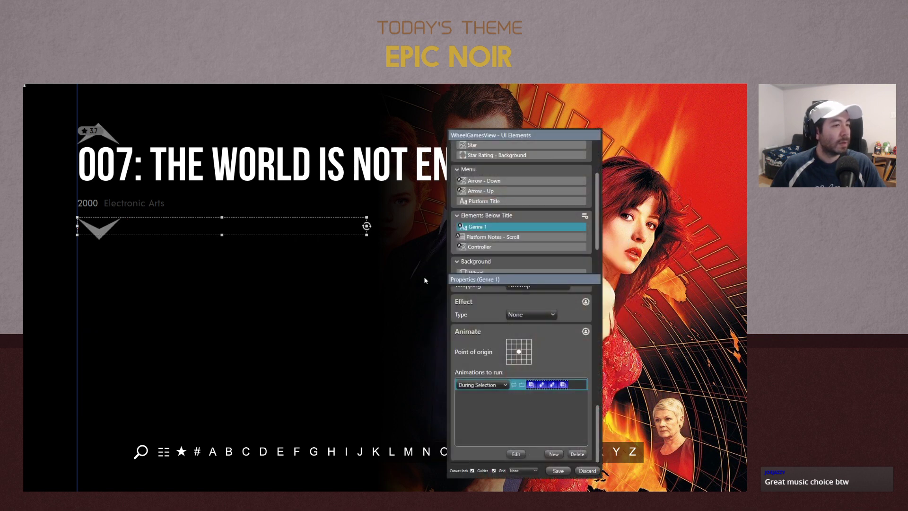
# Copy Genre 1's animations onto Release Date 2 and Publisher
pyautogui.rightClick(536, 231)
pyautogui.click(496, 256)
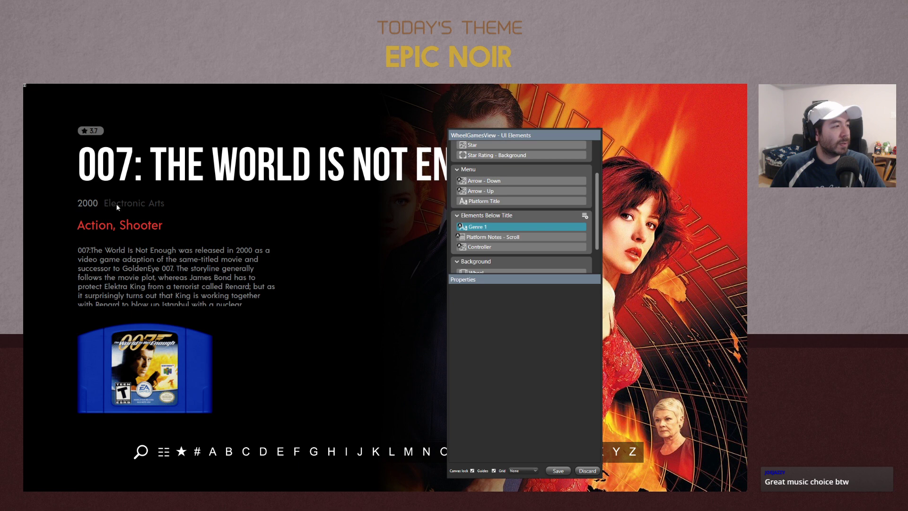
pyautogui.scroll(3, 546, 198)
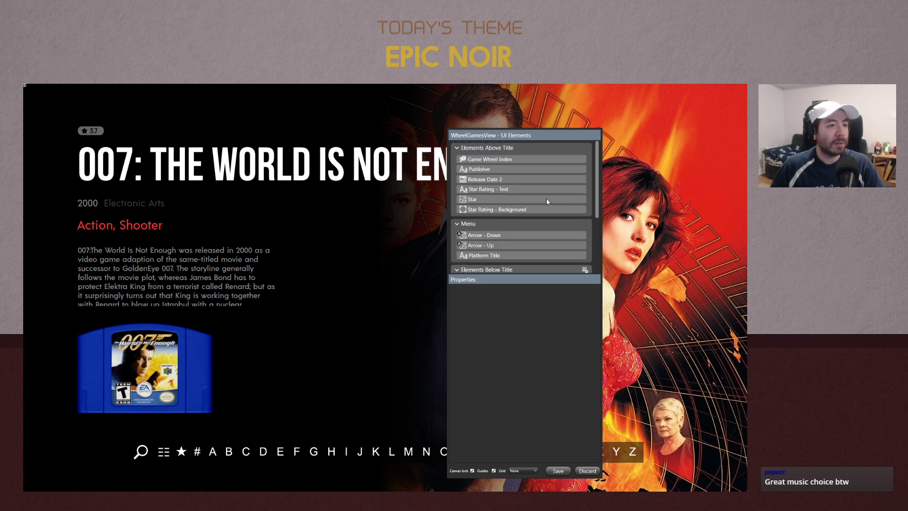
pyautogui.click(509, 180)
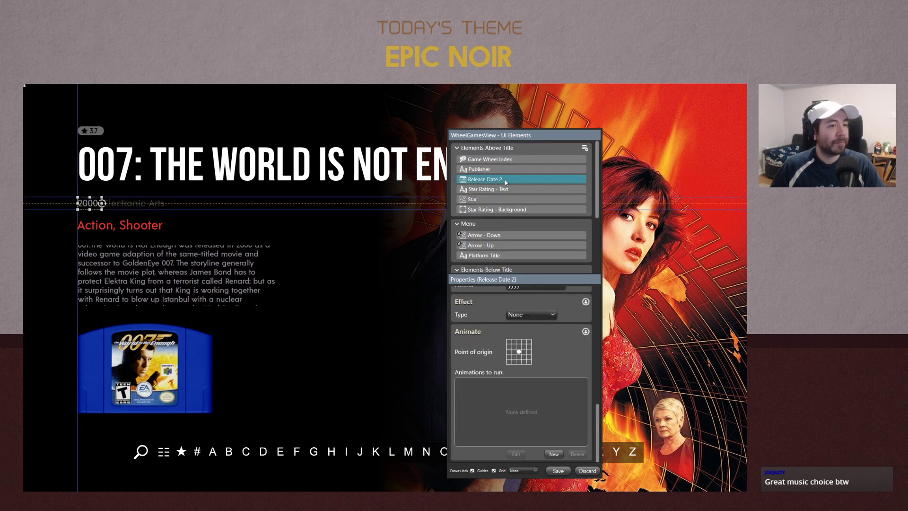
pyautogui.rightClick(515, 183)
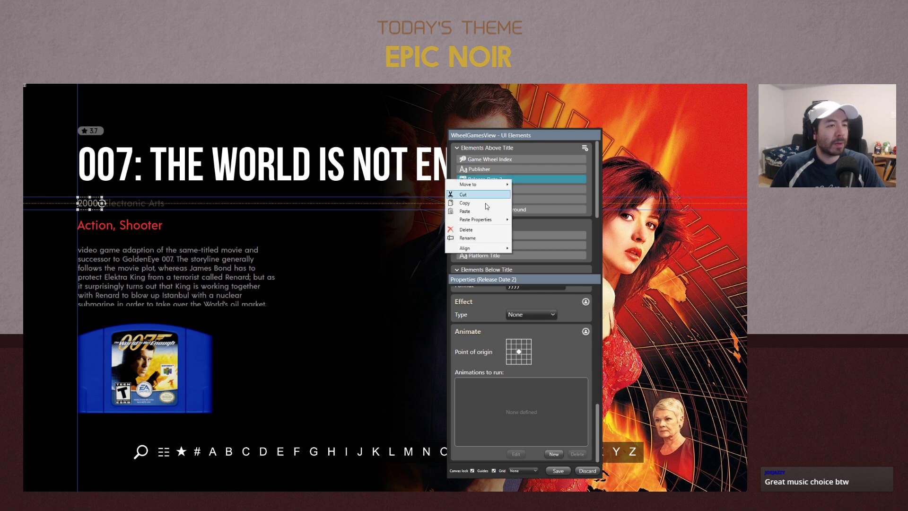
pyautogui.click(493, 179)
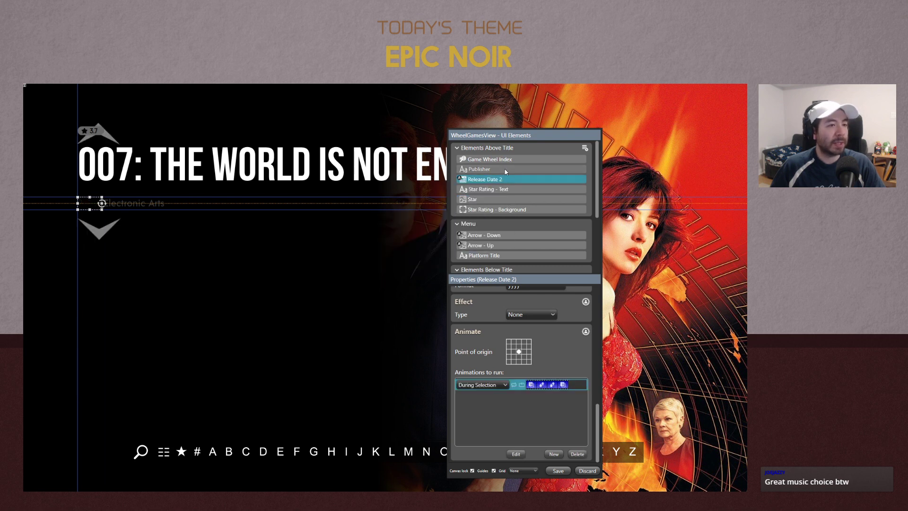
pyautogui.rightClick(505, 170)
pyautogui.moveTo(469, 210)
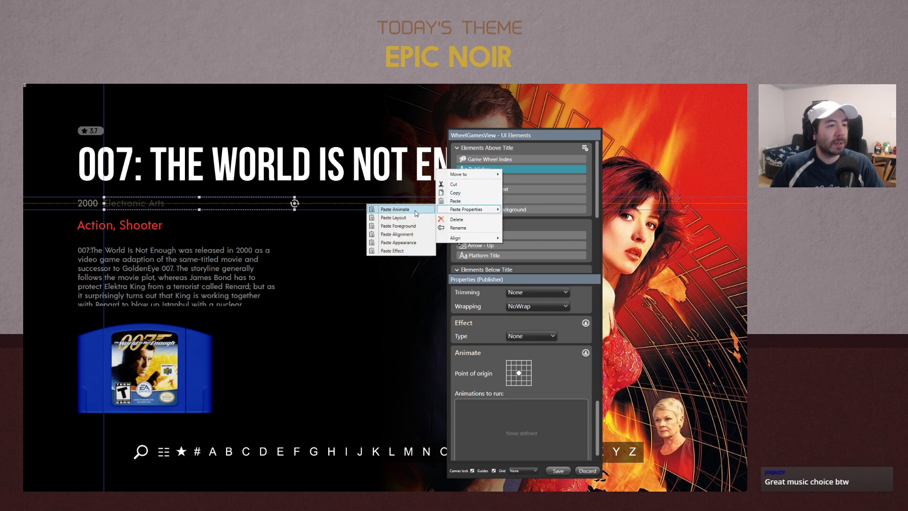
pyautogui.click(416, 211)
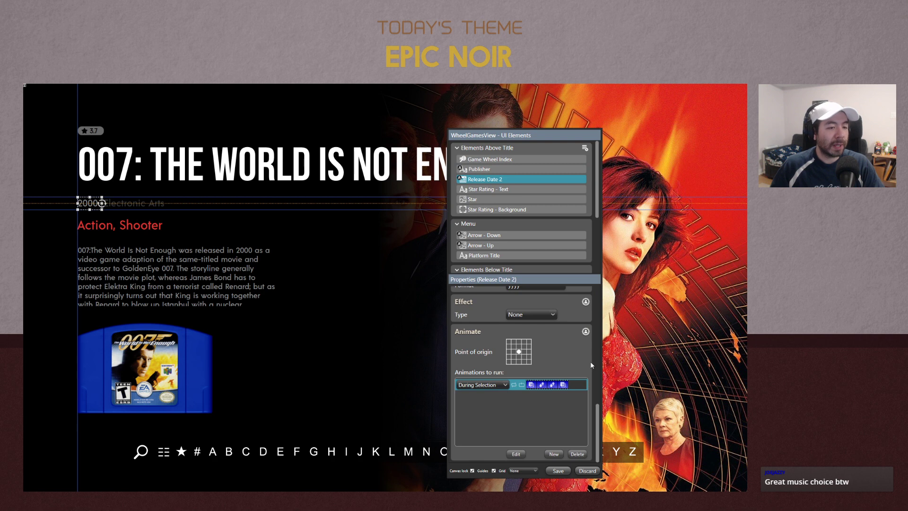
# Set both the start and end locations of Release Date 2's first Move Up or Down animation to 285
pyautogui.doubleClick(576, 387)
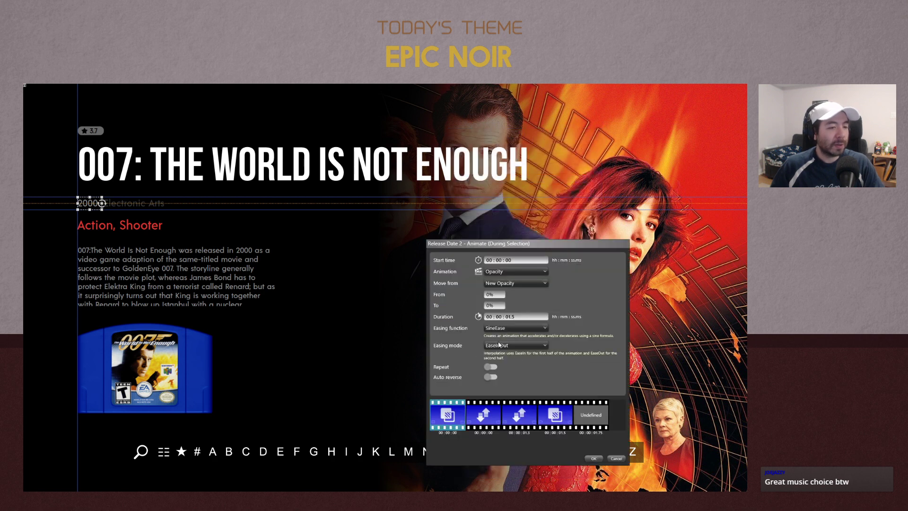
pyautogui.click(483, 413)
pyautogui.click(516, 294)
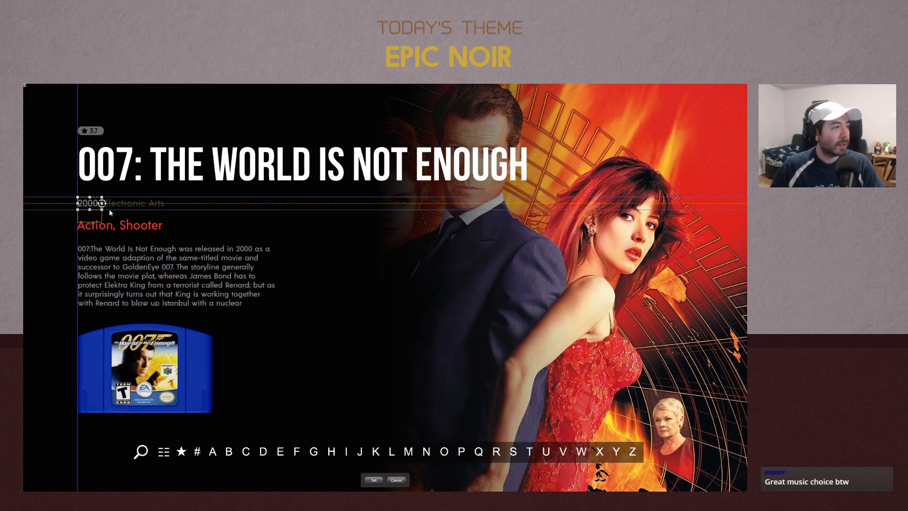
pyautogui.moveTo(96, 208); pyautogui.dragTo(97, 203)
pyautogui.click(373, 480)
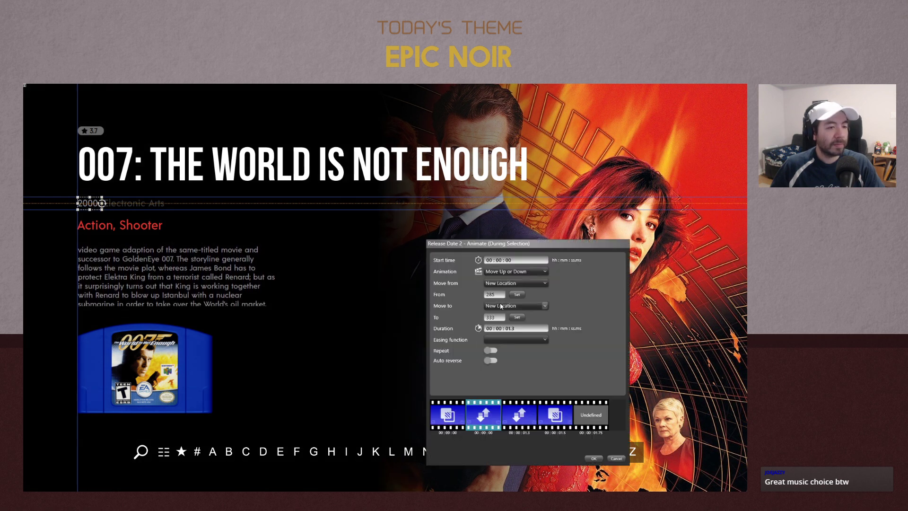
pyautogui.hotkey('ctrl', 'c')
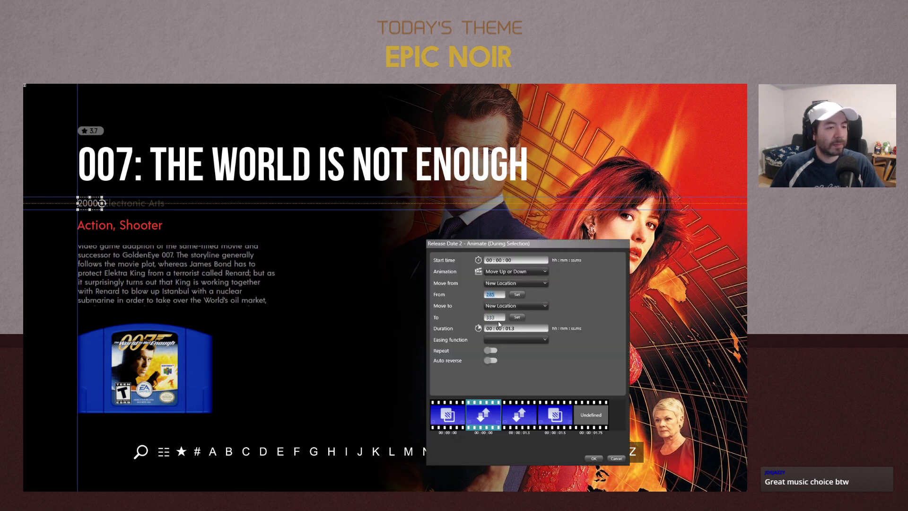
pyautogui.moveTo(498, 317); pyautogui.dragTo(477, 319)
pyautogui.hotkey('ctrl', 'v')
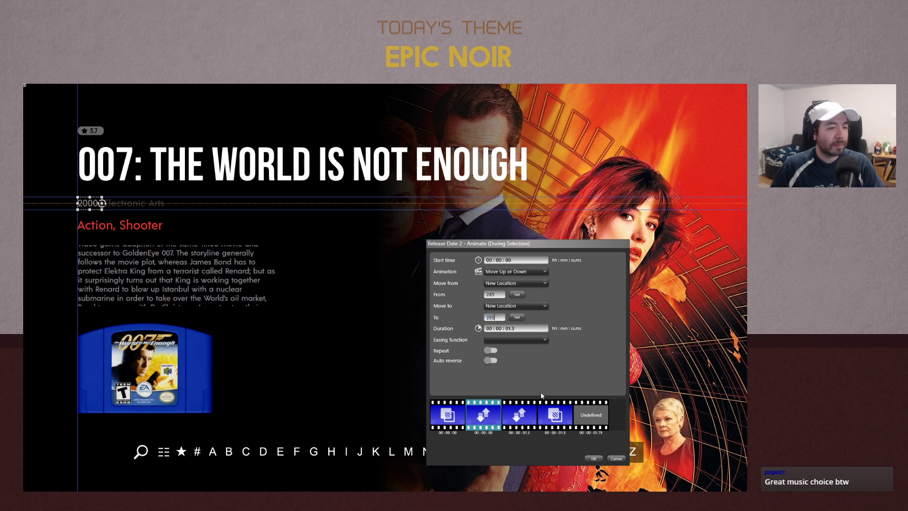
pyautogui.click(593, 458)
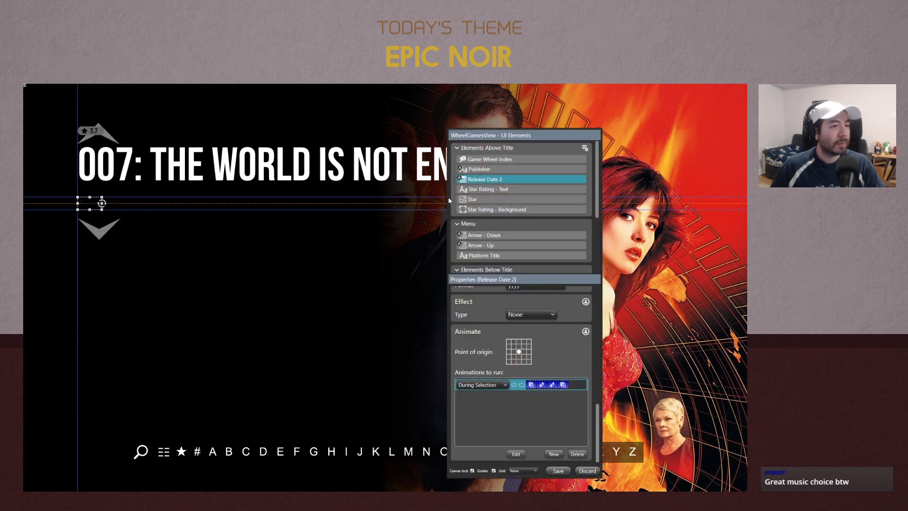
# Copy the adjusted Release Date 2 animations onto Publisher
pyautogui.rightClick(515, 178)
pyautogui.click(482, 204)
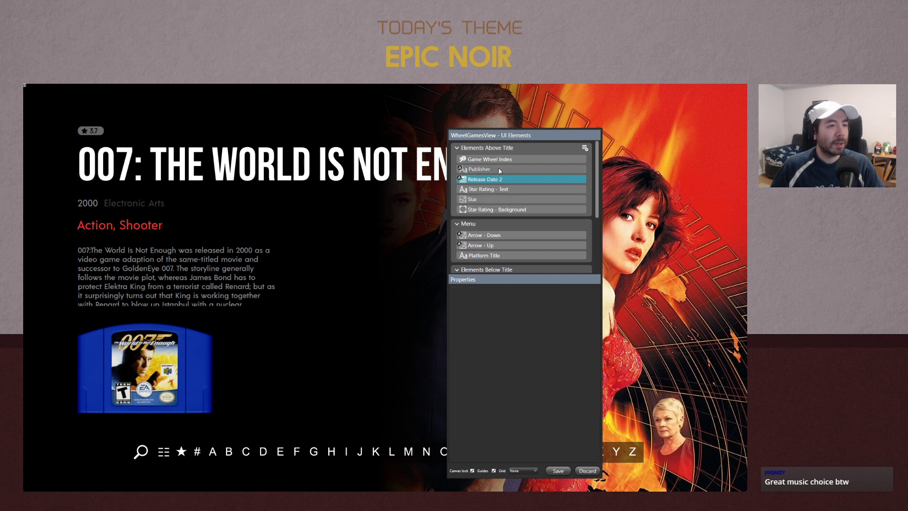
pyautogui.rightClick(499, 170)
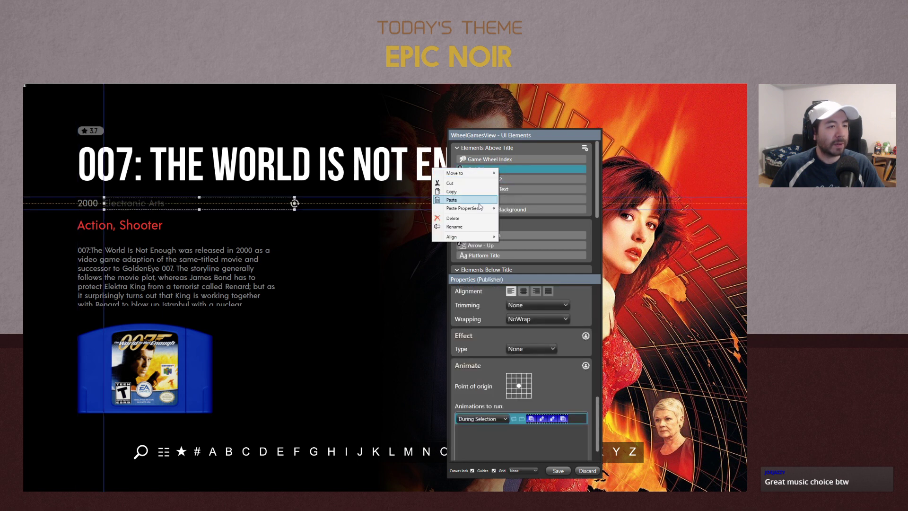
pyautogui.moveTo(473, 208)
pyautogui.click(416, 209)
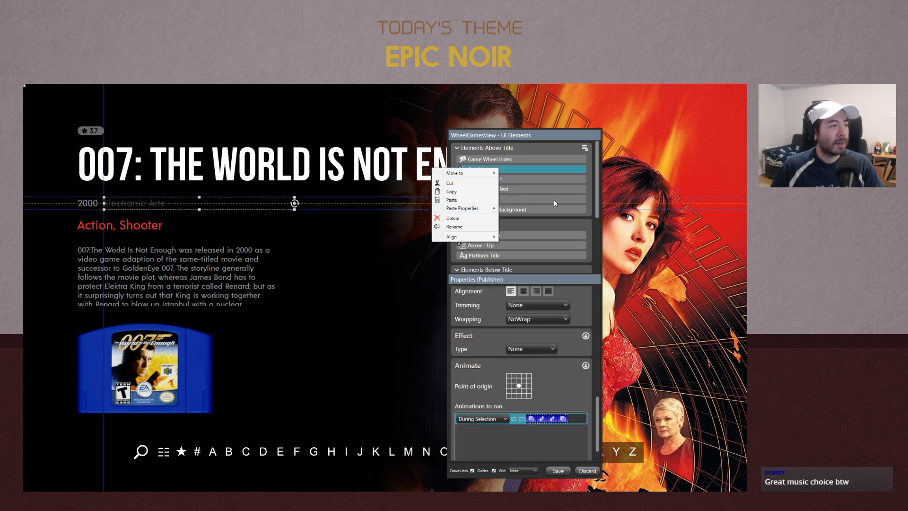
# Paste the copied animations onto the Star Rating - Text element
pyautogui.click(512, 190)
pyautogui.rightClick(514, 191)
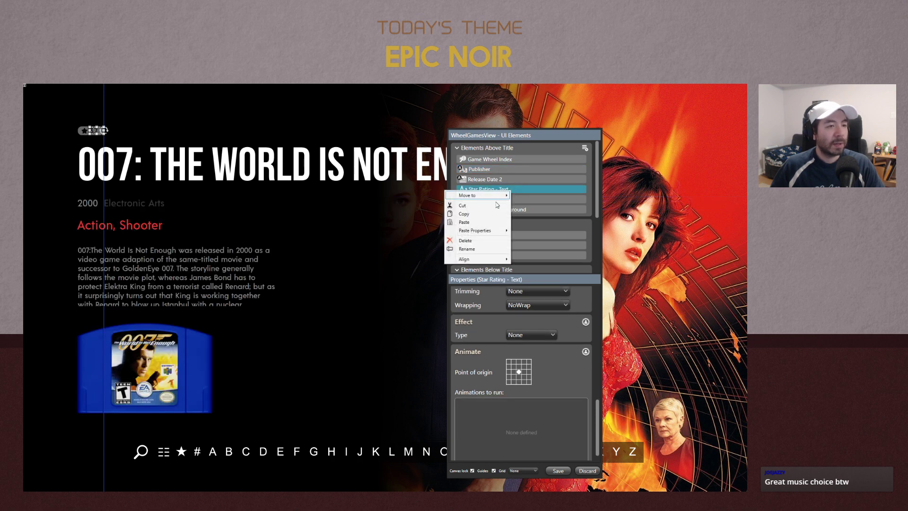
pyautogui.moveTo(484, 232)
pyautogui.click(411, 231)
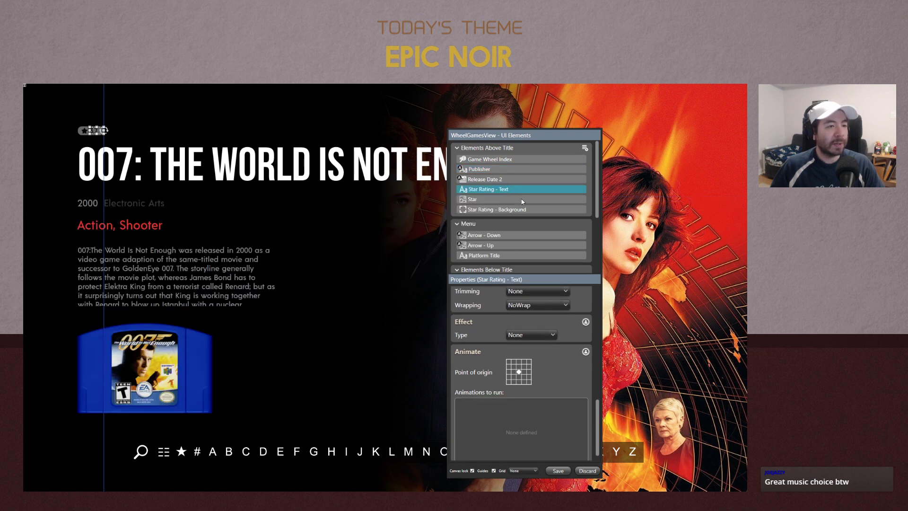
# Set the start location of Star Rating - Text's first Move Up or Down animation to the element's current canvas position and confirm
pyautogui.click(578, 405)
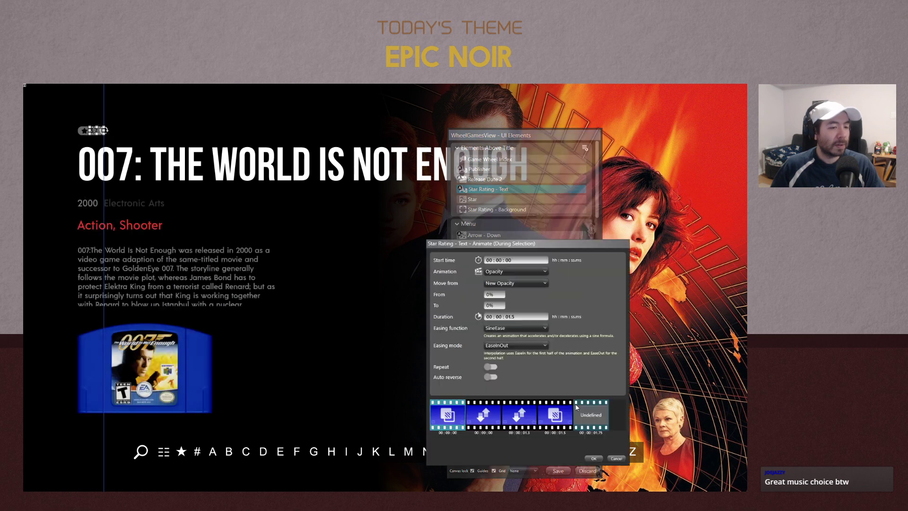
pyautogui.click(484, 422)
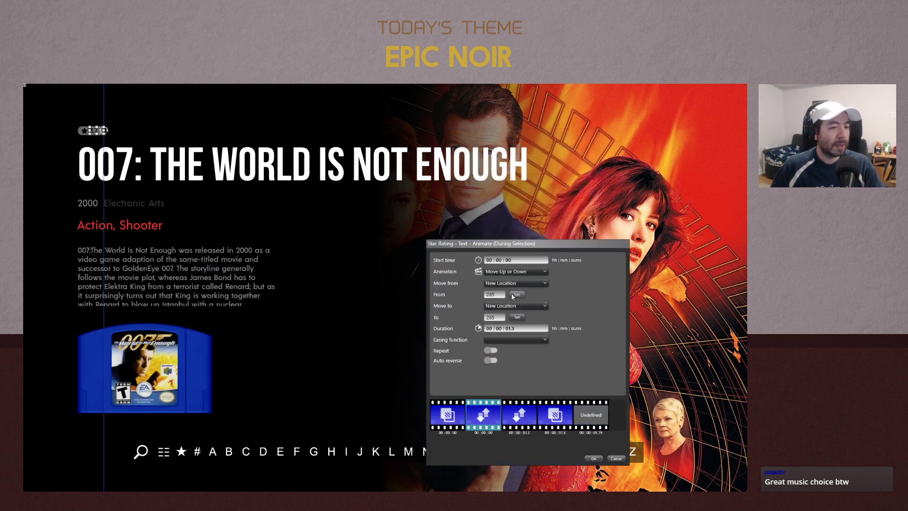
pyautogui.click(513, 295)
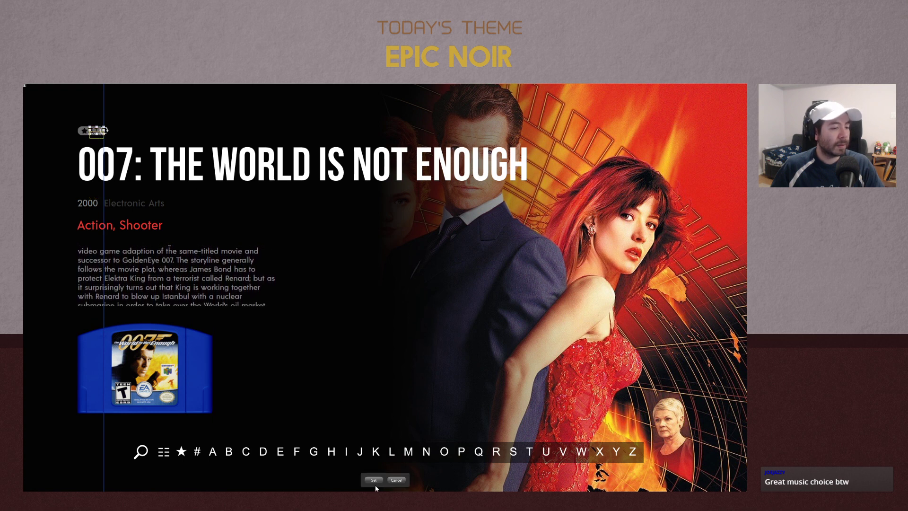
pyautogui.click(374, 480)
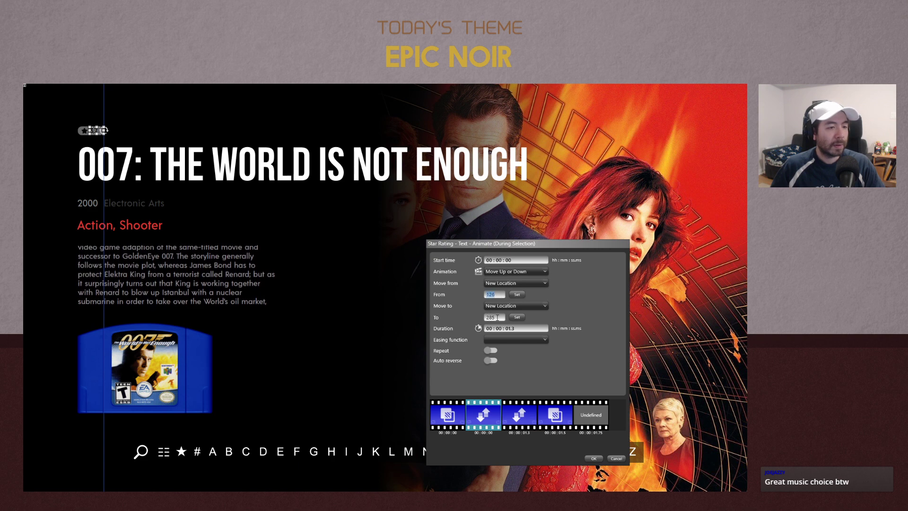
pyautogui.click(593, 459)
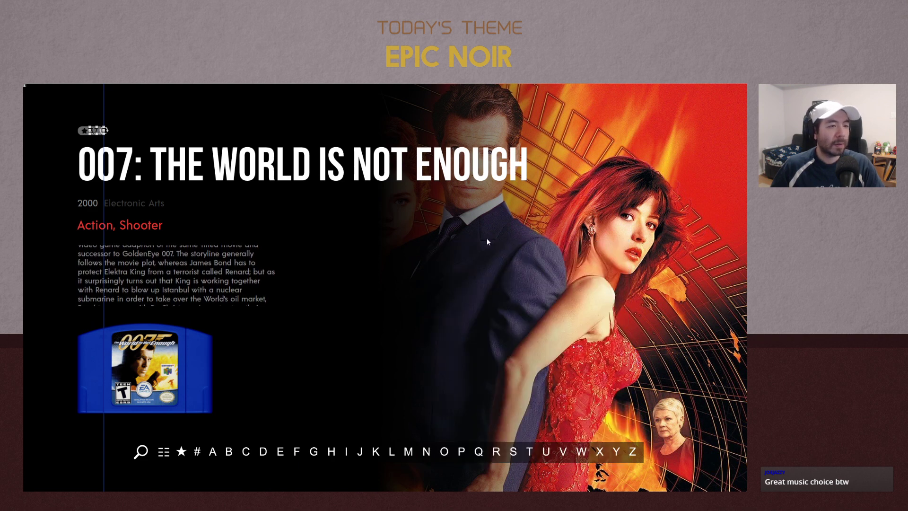
# Copy Star Rating - Text's animations onto Star and Star Rating - Background, and save the view
pyautogui.rightClick(521, 190)
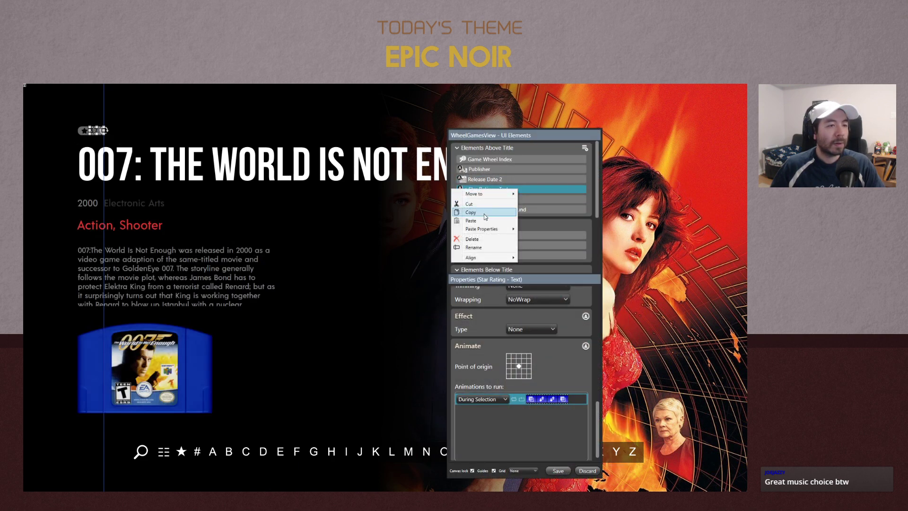
pyautogui.click(484, 214)
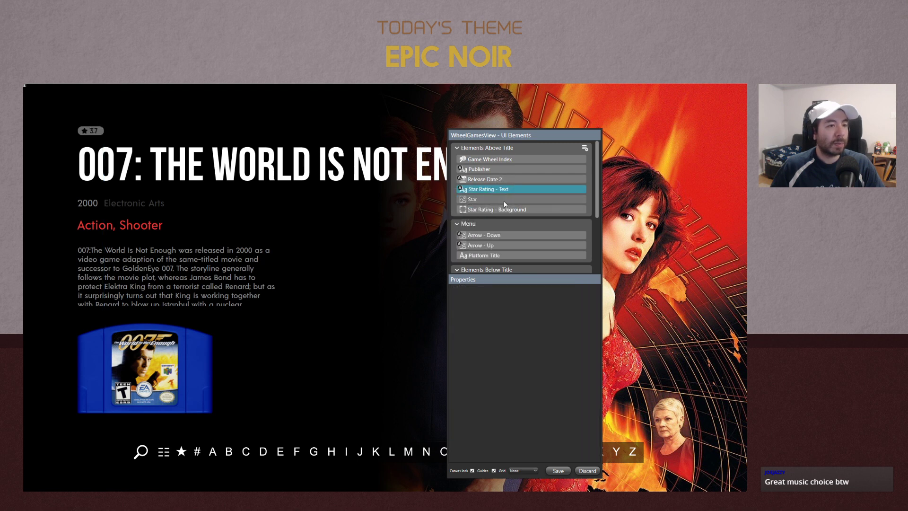
pyautogui.rightClick(504, 201)
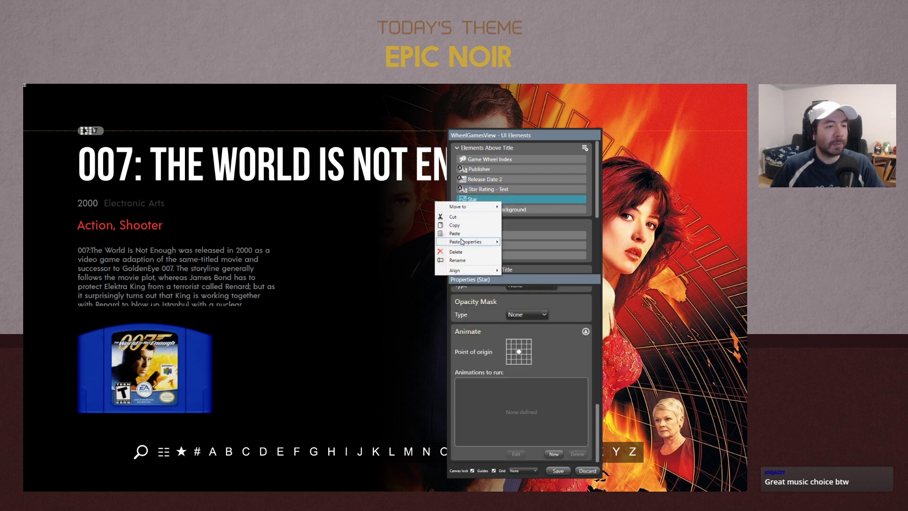
pyautogui.moveTo(462, 242)
pyautogui.click(413, 242)
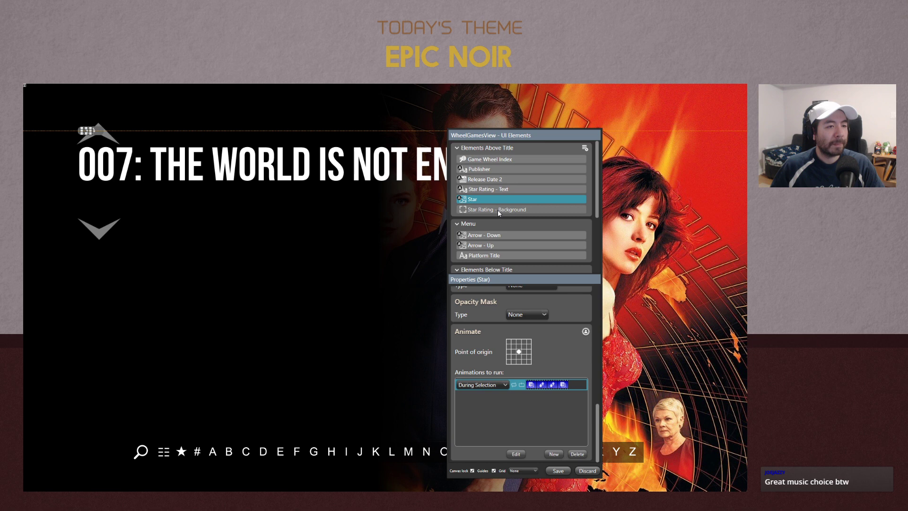
pyautogui.rightClick(501, 211)
pyautogui.moveTo(457, 249)
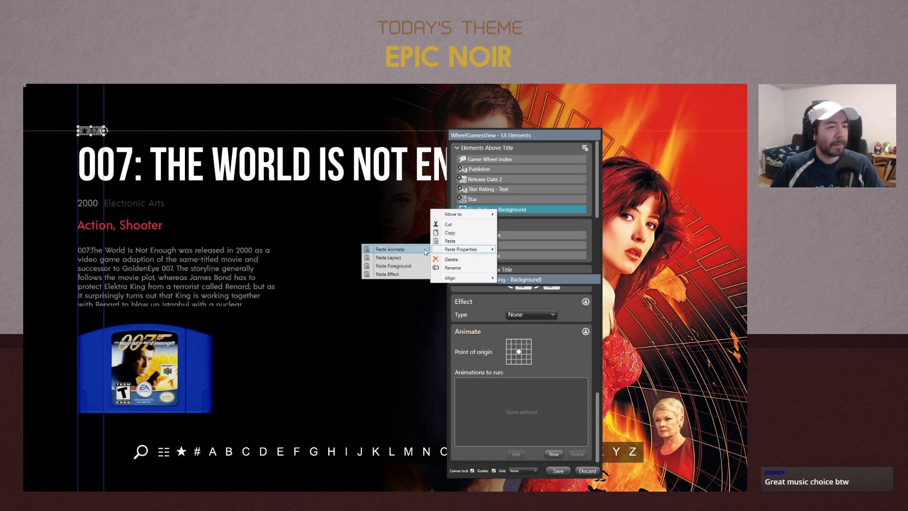
pyautogui.click(406, 246)
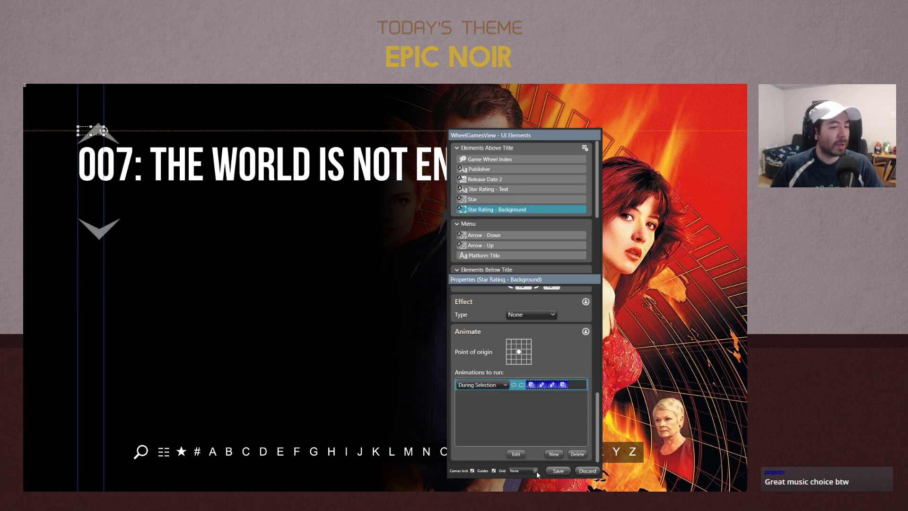
pyautogui.click(552, 470)
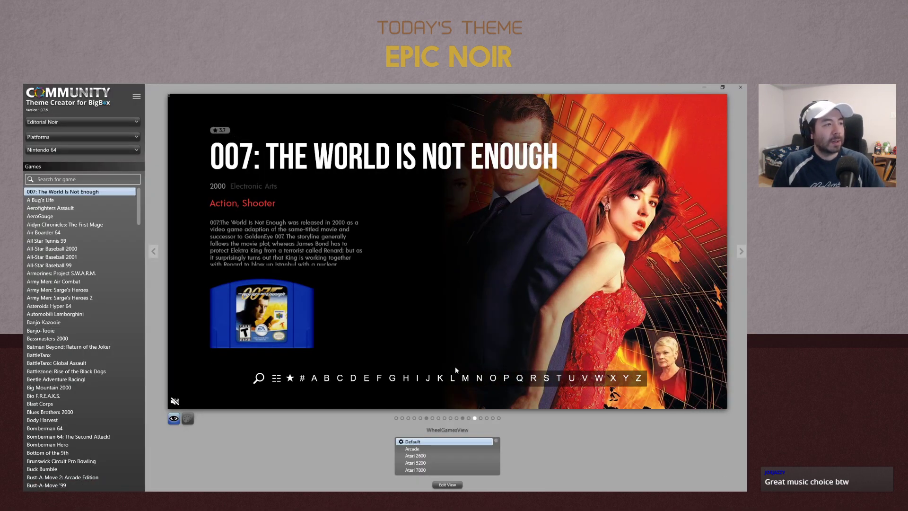
# Move the Arrow - Down element up to Y position 277 in the WheelGamesView editor
pyautogui.hotkey('alt', 'Tab')
pyautogui.hotkey('alt', 'Tab')
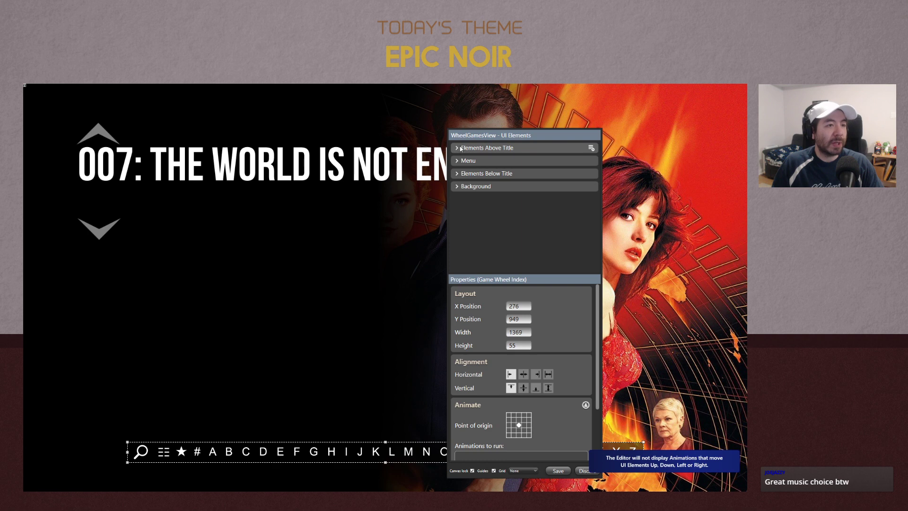
pyautogui.click(460, 148)
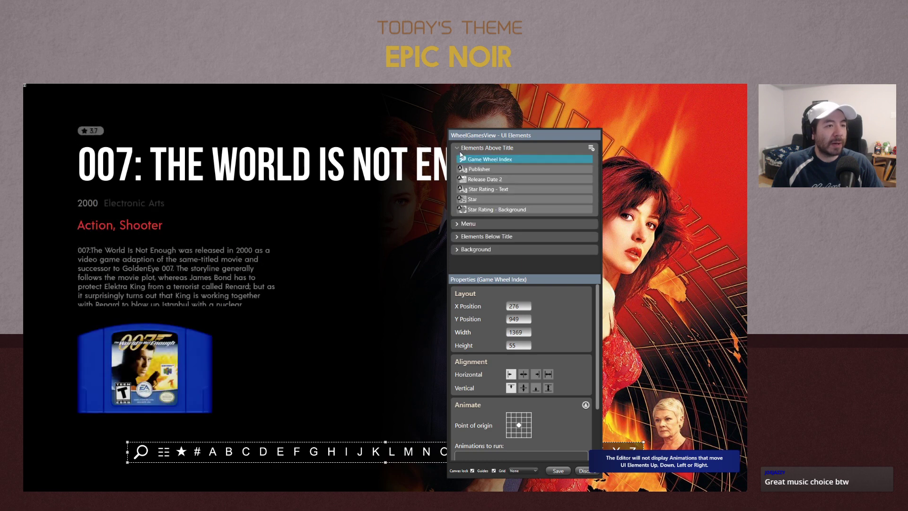
pyautogui.click(461, 225)
pyautogui.click(487, 235)
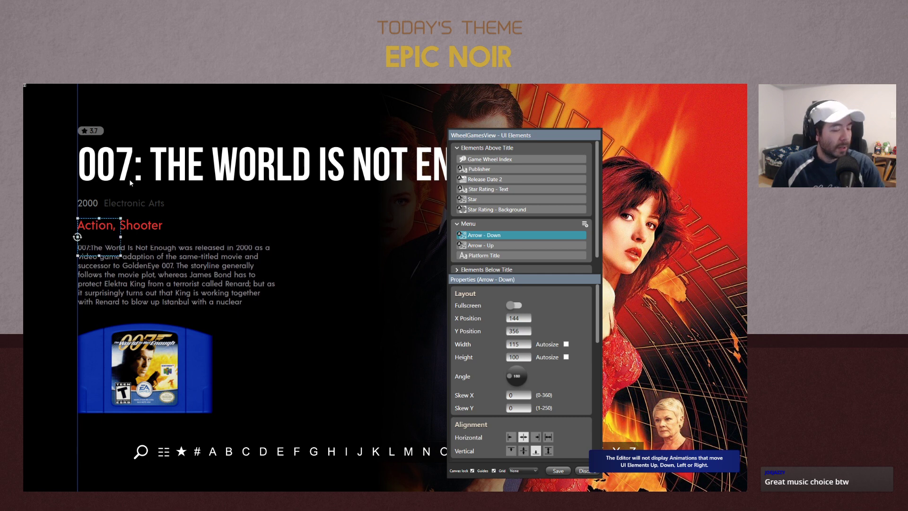
pyautogui.press('Up')
pyautogui.press('Up')
pyautogui.press('Up')
pyautogui.press('Up')
pyautogui.press('Up')
pyautogui.press('Up')
pyautogui.press('Up')
pyautogui.press('Up')
pyautogui.press('Up')
pyautogui.press('Up')
pyautogui.press('Up')
pyautogui.press('Up')
pyautogui.press('Up')
pyautogui.press('Up')
pyautogui.press('Up')
pyautogui.press('Up')
pyautogui.press('Up')
pyautogui.press('Up')
pyautogui.press('Up')
pyautogui.press('Up')
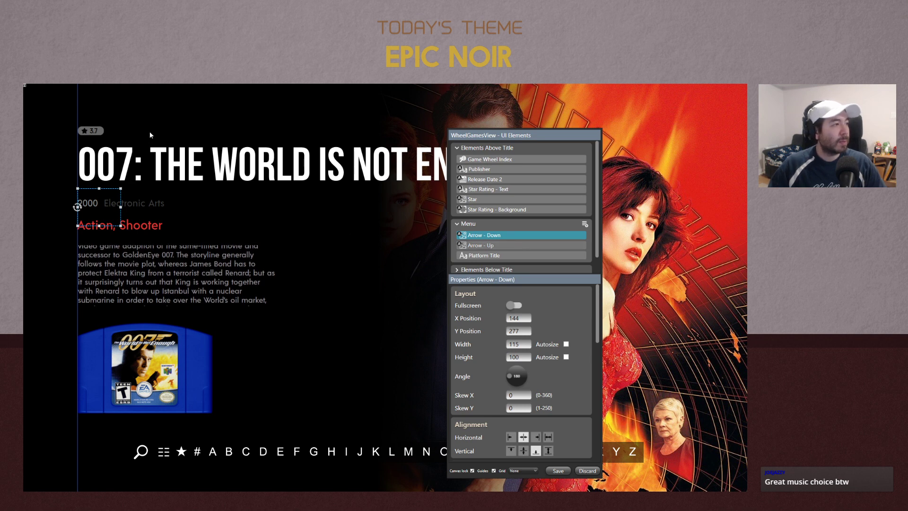
# Move the Arrow - Up element up to Y position 53 and save the view
pyautogui.click(111, 136)
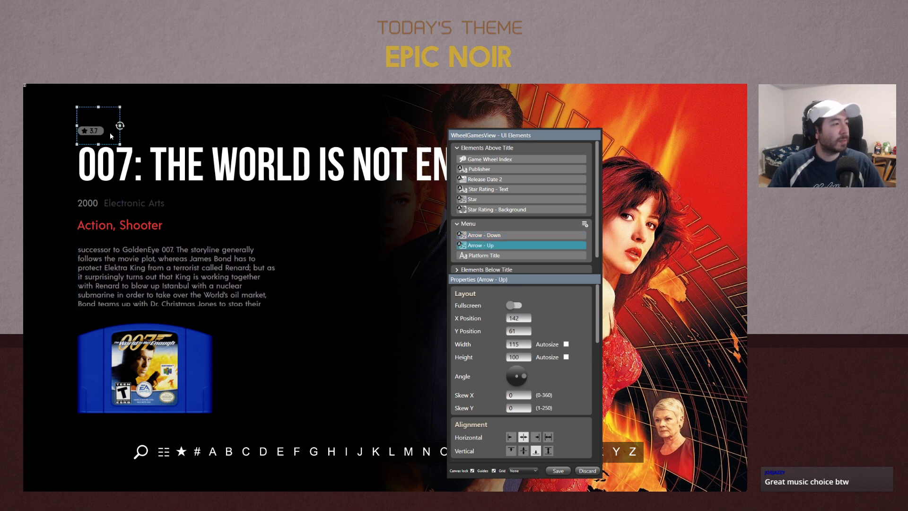
pyautogui.moveTo(111, 136); pyautogui.dragTo(110, 132)
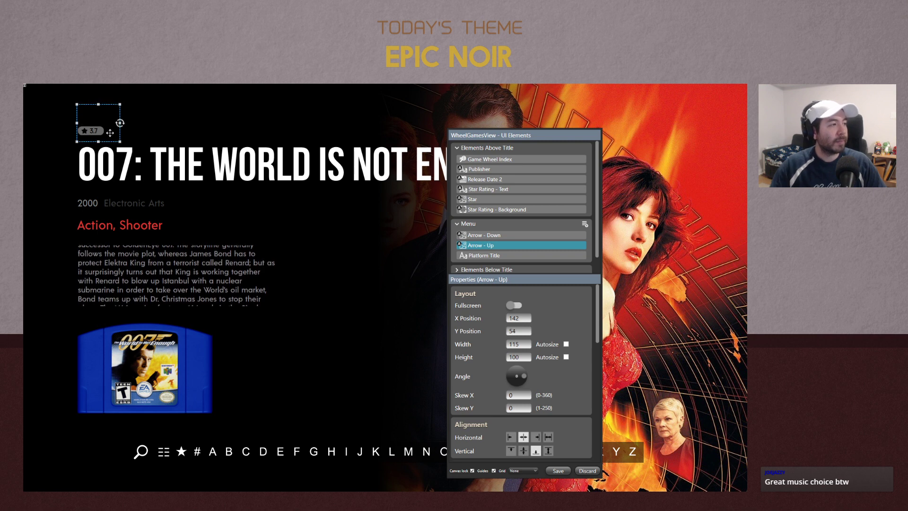
pyautogui.click(557, 471)
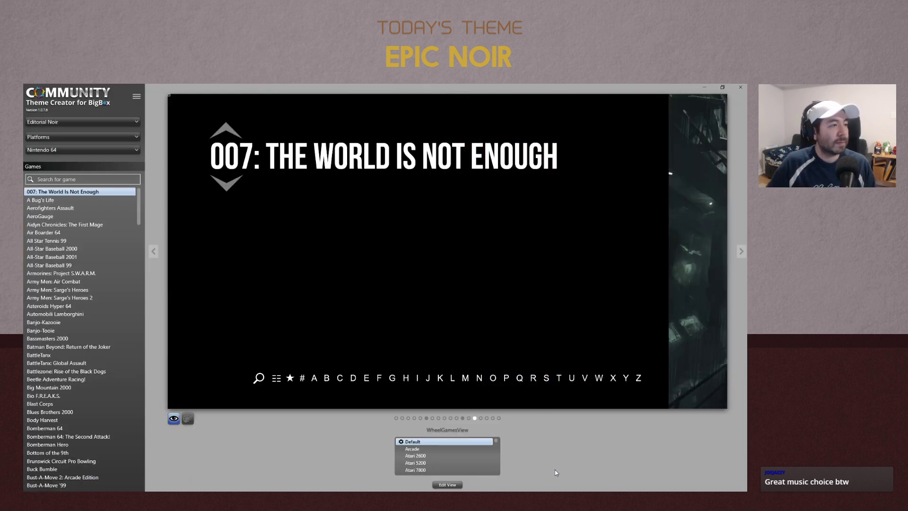
# Edit the WheelGamesView again, raise Arrow - Up to Y position 47, and save
pyautogui.click(452, 485)
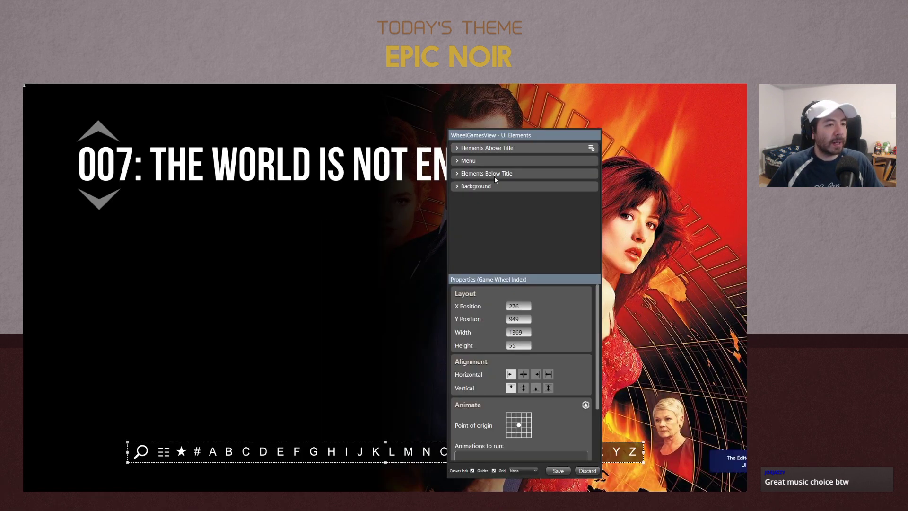
pyautogui.click(457, 161)
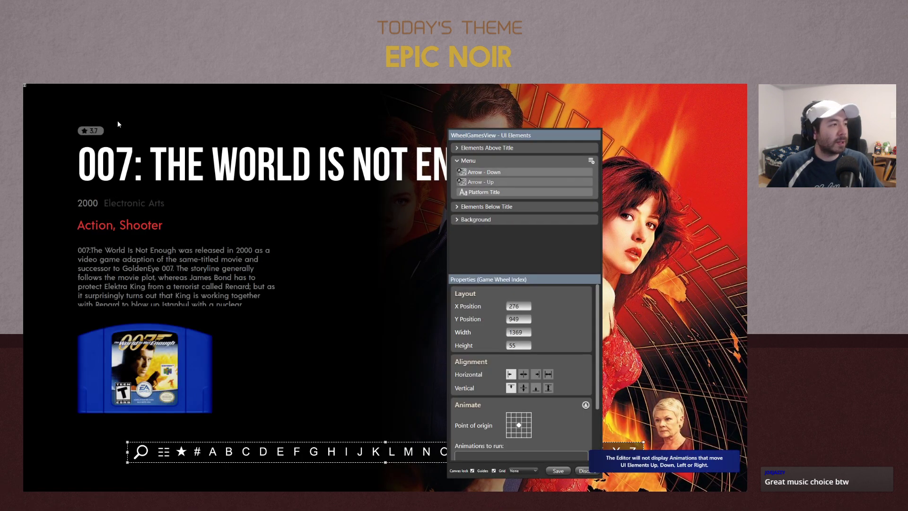
pyautogui.click(114, 136)
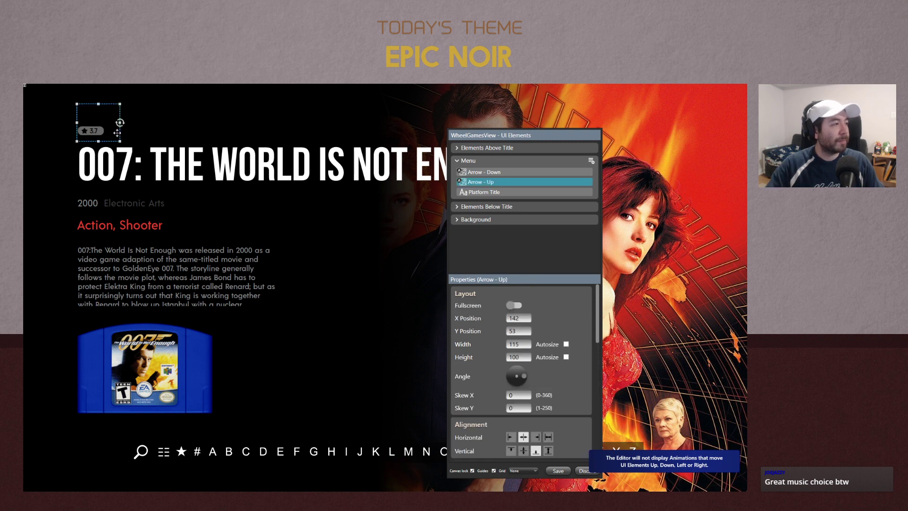
pyautogui.click(556, 472)
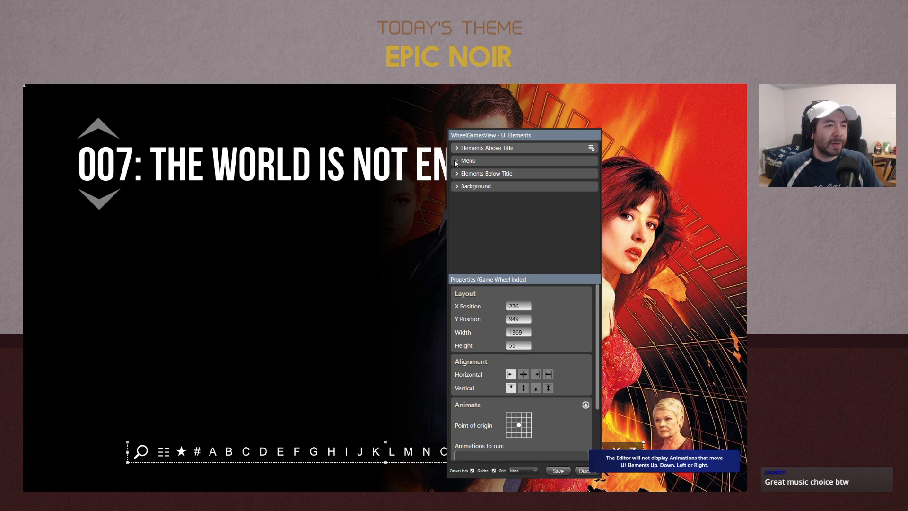
# Lower the Arrow - Down element to Y position 280 and save the view
pyautogui.click(457, 161)
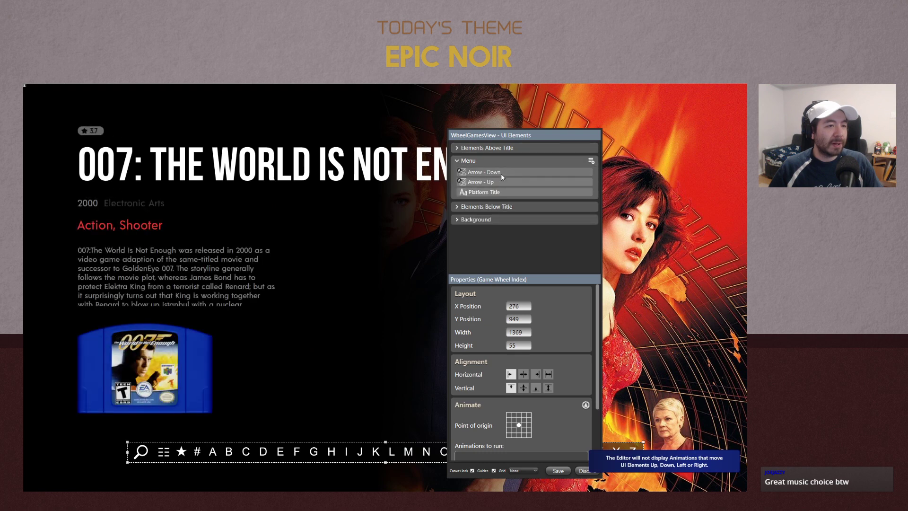
pyautogui.click(104, 202)
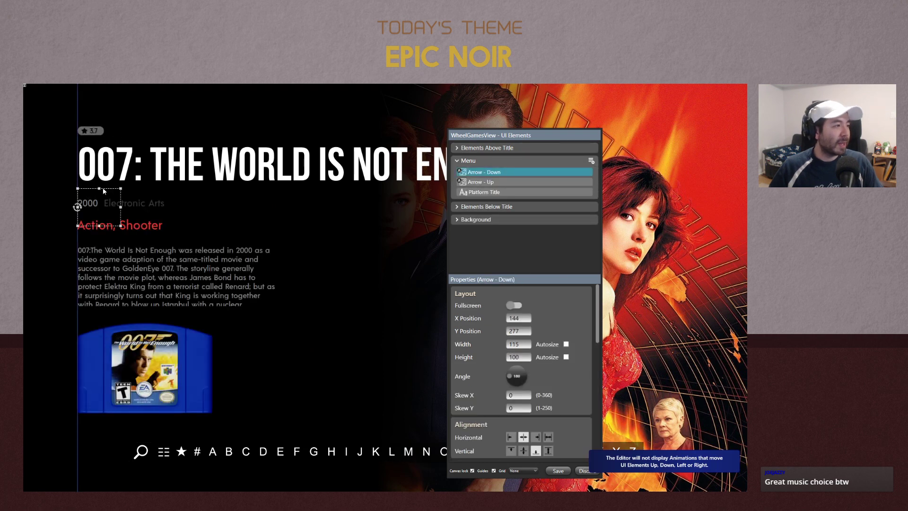
pyautogui.click(105, 189)
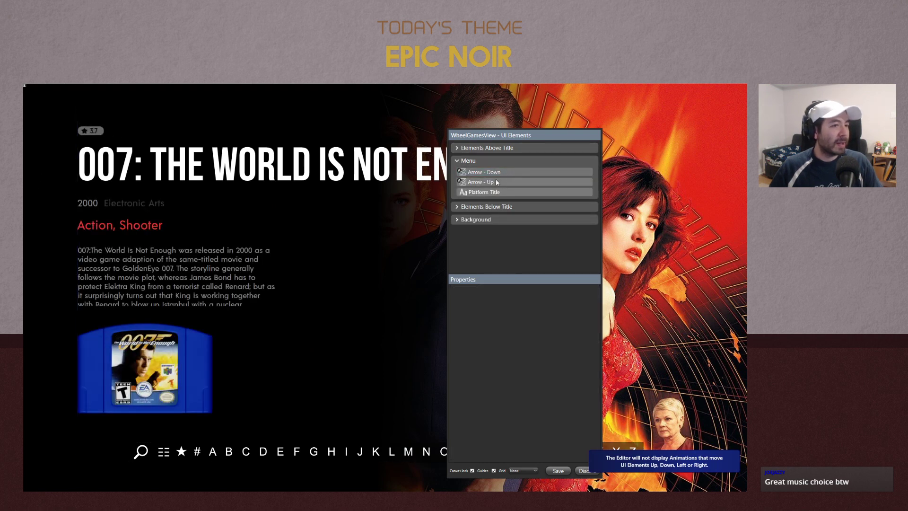
pyautogui.click(109, 207)
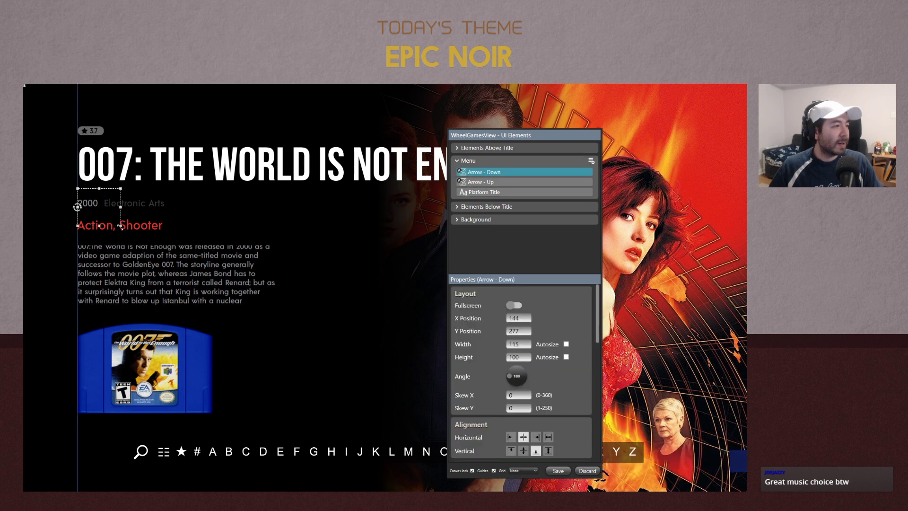
pyautogui.press('Down')
pyautogui.press('Down')
pyautogui.press('Down')
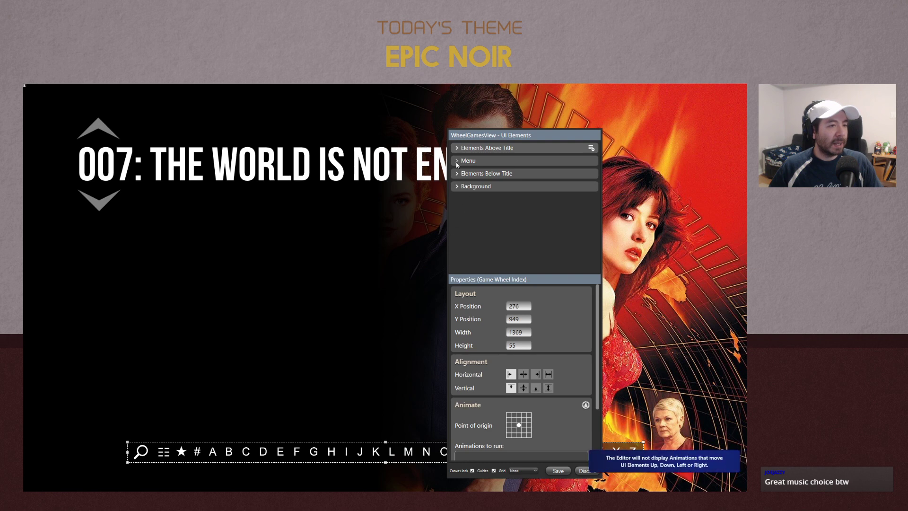
# Lower the Arrow - Down element further to Y position 285
pyautogui.click(458, 163)
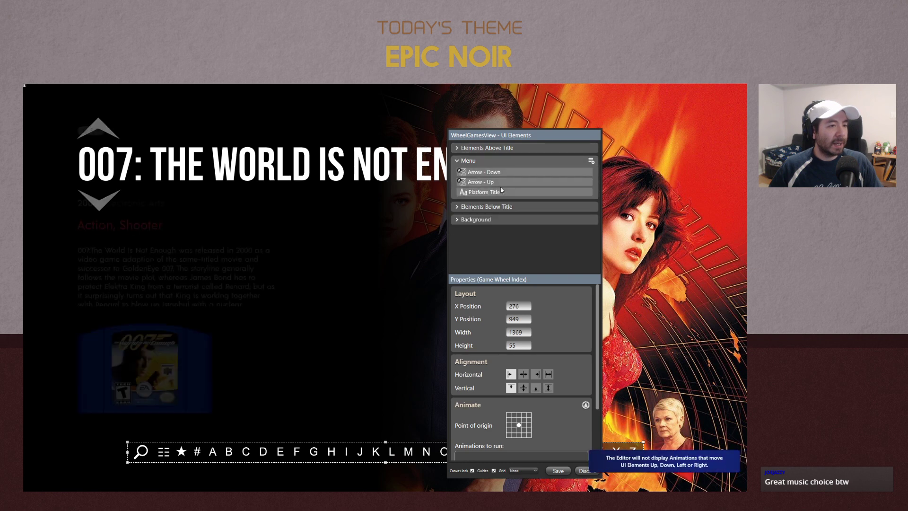
pyautogui.click(466, 172)
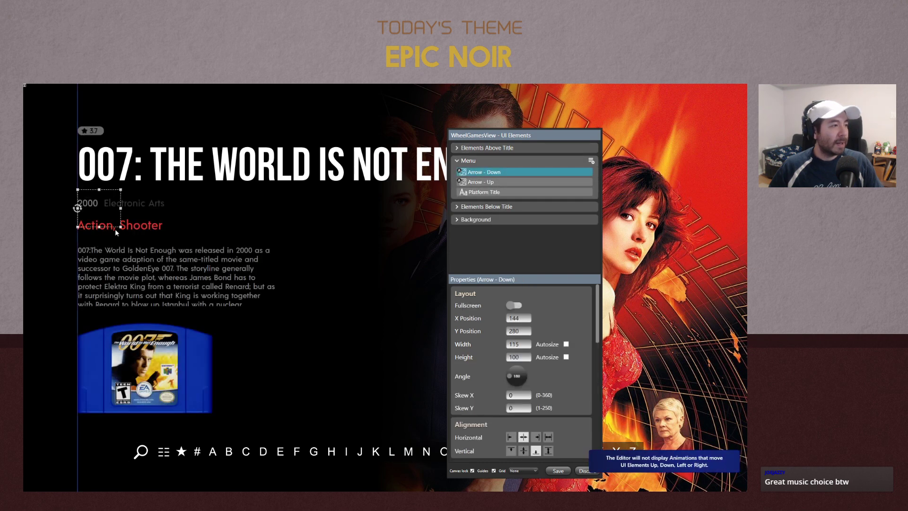
pyautogui.press('Down')
pyautogui.press('Down')
pyautogui.press('Down')
pyautogui.press('Down')
pyautogui.press('Down')
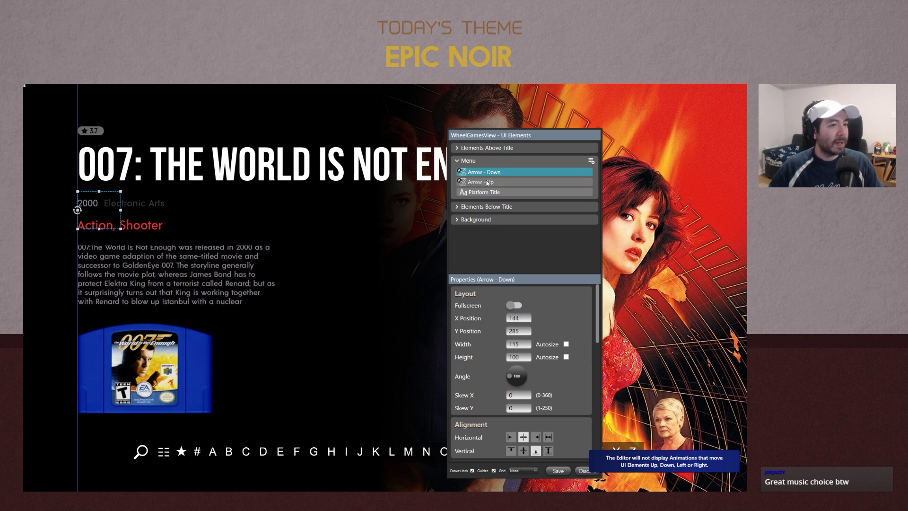
# Raise the Arrow - Up element to Y position 44
pyautogui.click(120, 123)
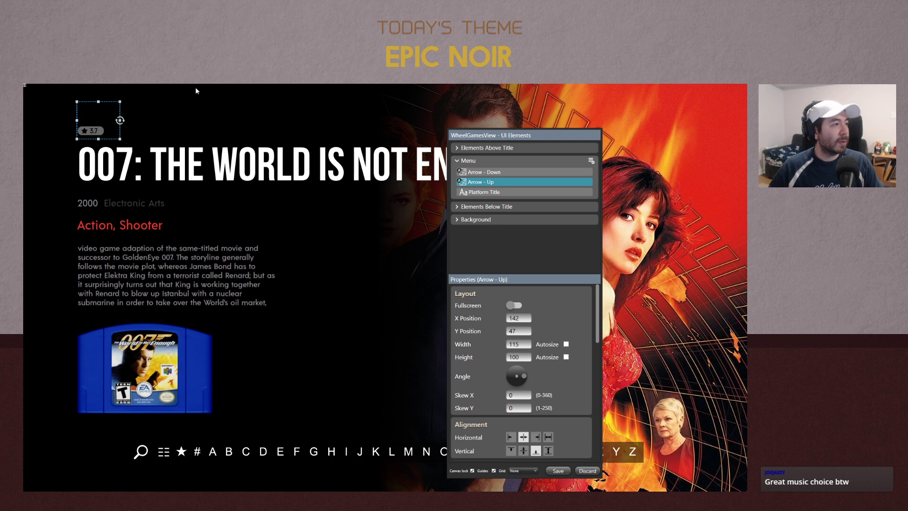
pyautogui.press('Up')
pyautogui.press('Up')
pyautogui.press('Up')
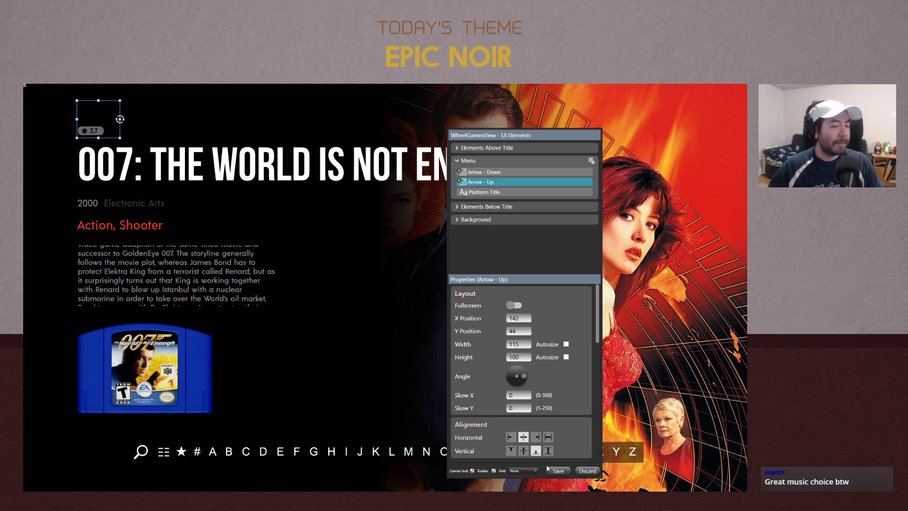
# Save the WheelGamesView and reopen it for editing
pyautogui.click(557, 471)
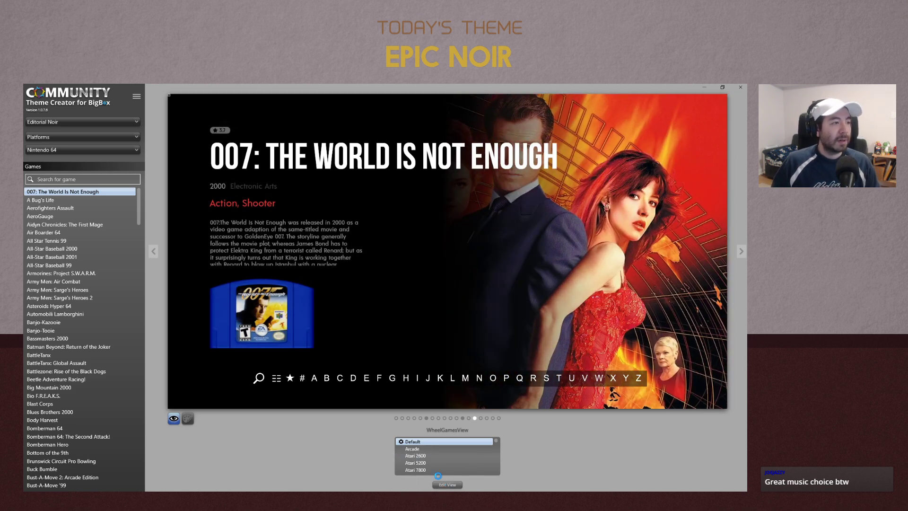
pyautogui.click(447, 485)
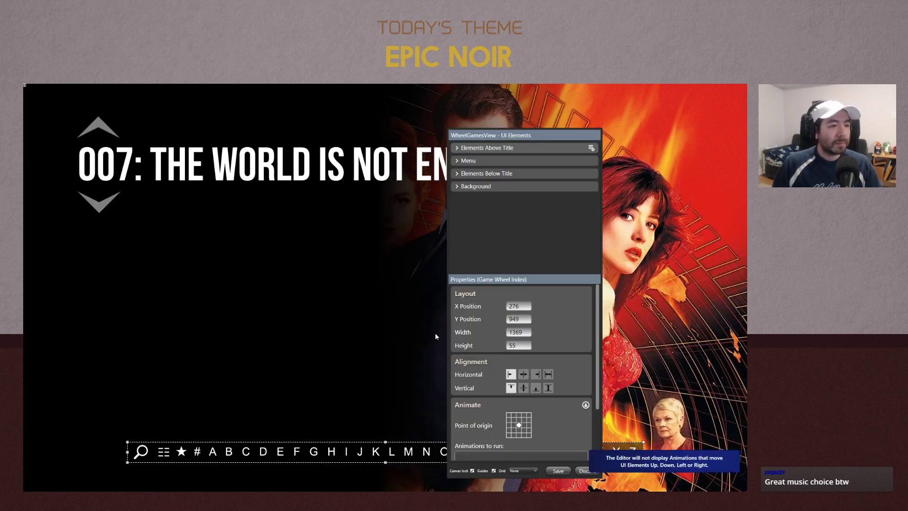
# Add a Selected Item Video element to the Background group of the WheelGamesView
pyautogui.click(457, 187)
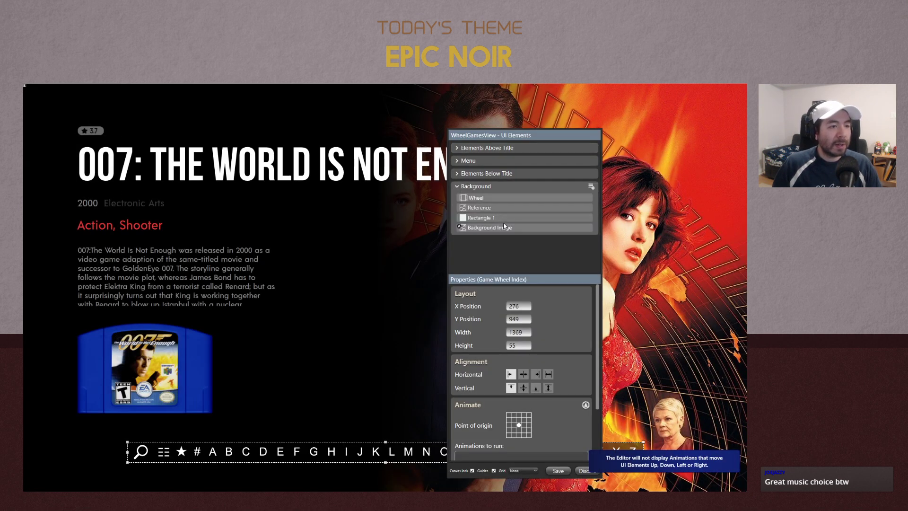
pyautogui.click(502, 228)
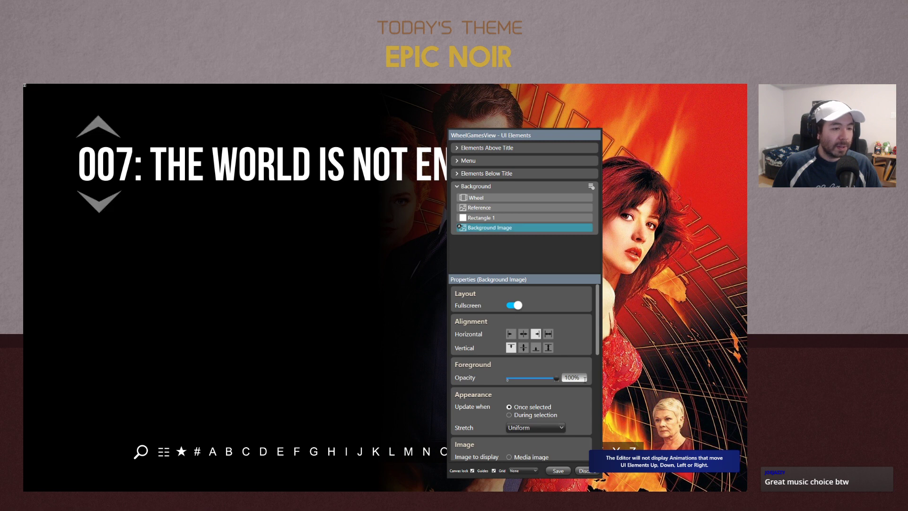
pyautogui.scroll(-3, 567, 374)
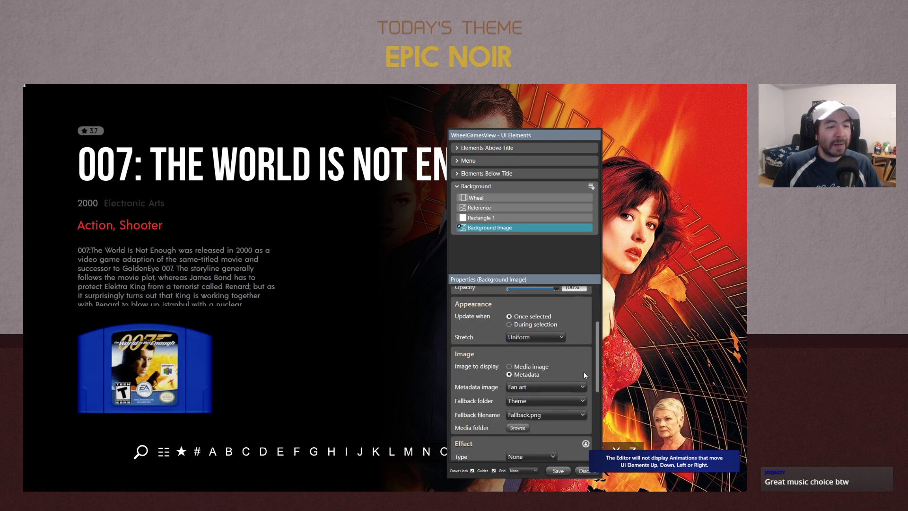
pyautogui.scroll(-1, 591, 364)
pyautogui.scroll(-3, 591, 359)
pyautogui.scroll(8, 586, 360)
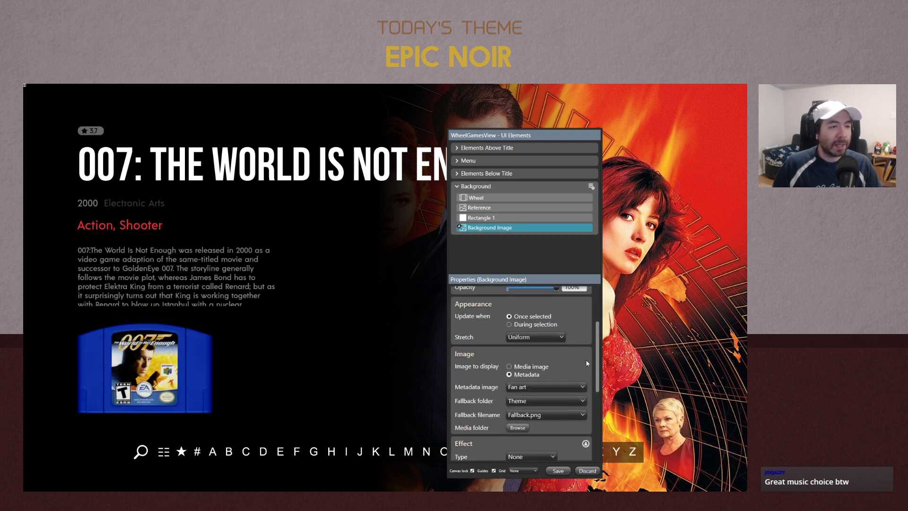
pyautogui.click(591, 187)
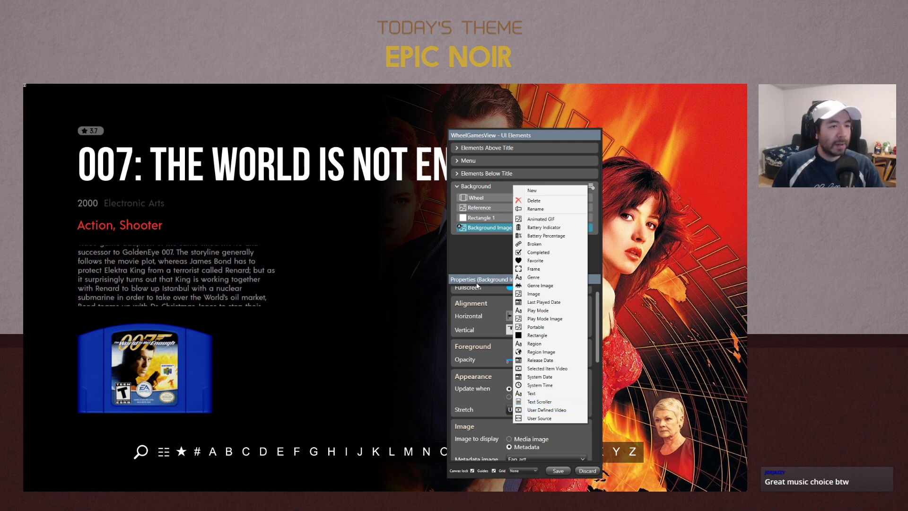
pyautogui.click(482, 256)
pyautogui.moveTo(497, 137); pyautogui.dragTo(106, 126)
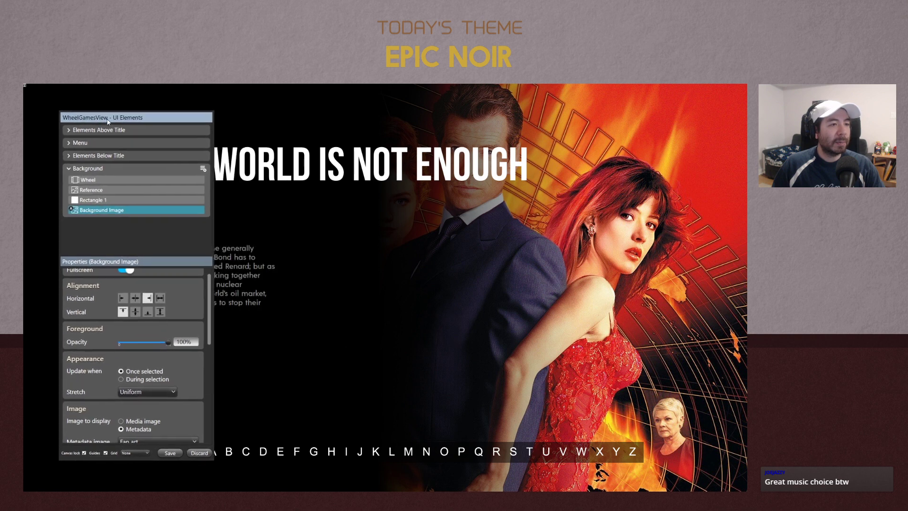
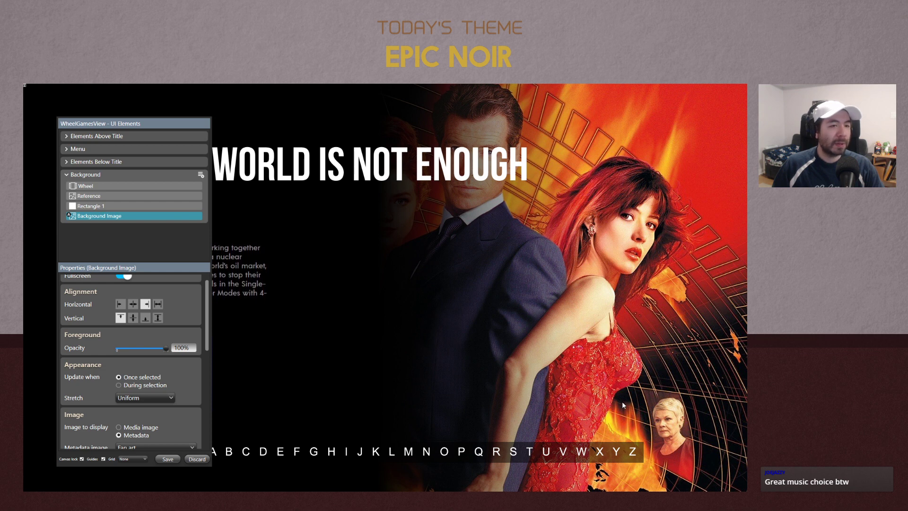
pyautogui.moveTo(144, 125); pyautogui.dragTo(233, 134)
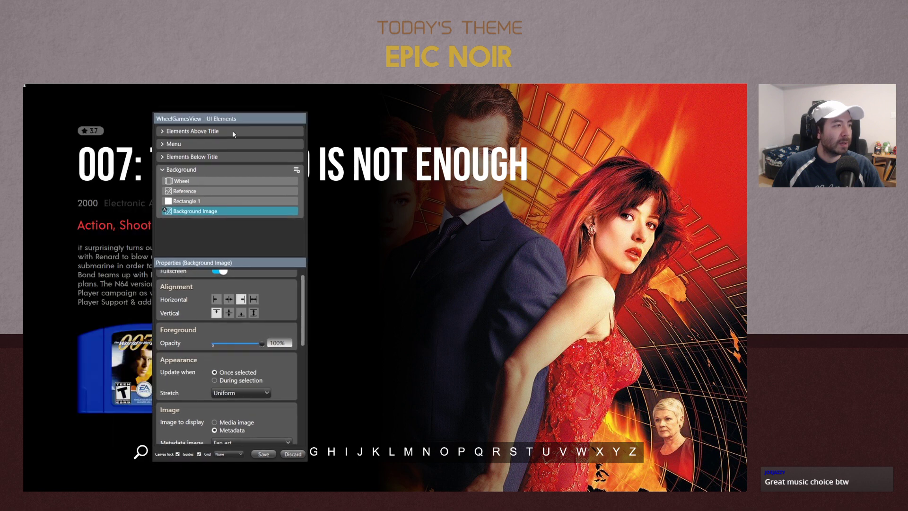
pyautogui.click(297, 171)
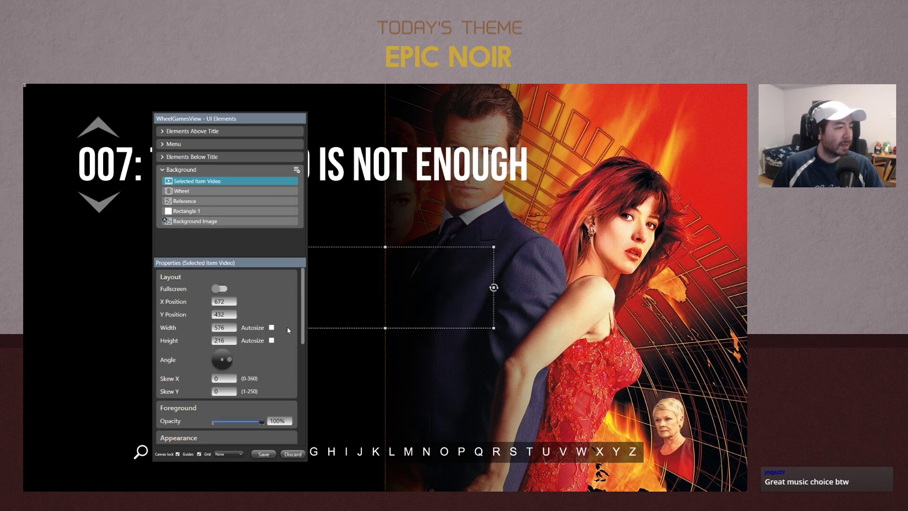
# Make the game video keep its aspect ratio and extend its frame upward to just below the title
pyautogui.scroll(-3, 284, 329)
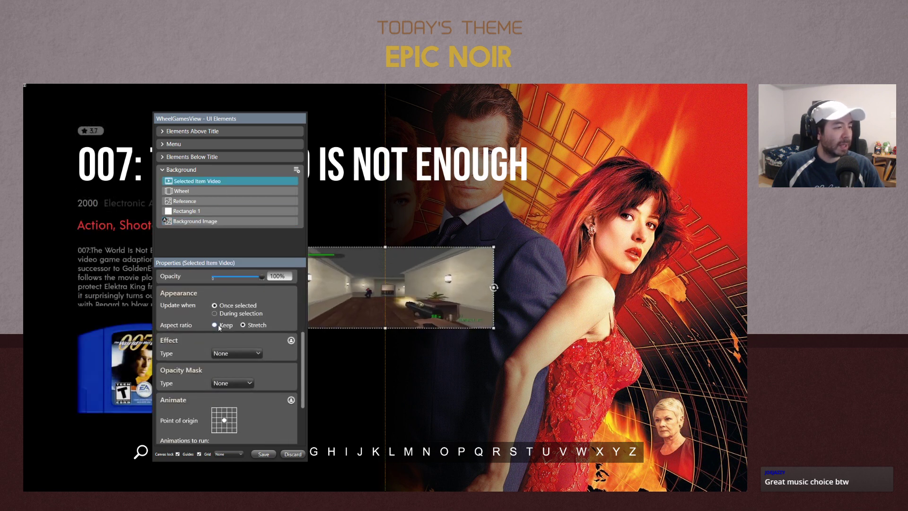
pyautogui.click(219, 327)
pyautogui.moveTo(386, 247); pyautogui.dragTo(381, 174)
# Give the game video a Drop Shadow effect with the Shadow - Bottom Right preset
pyautogui.click(222, 336)
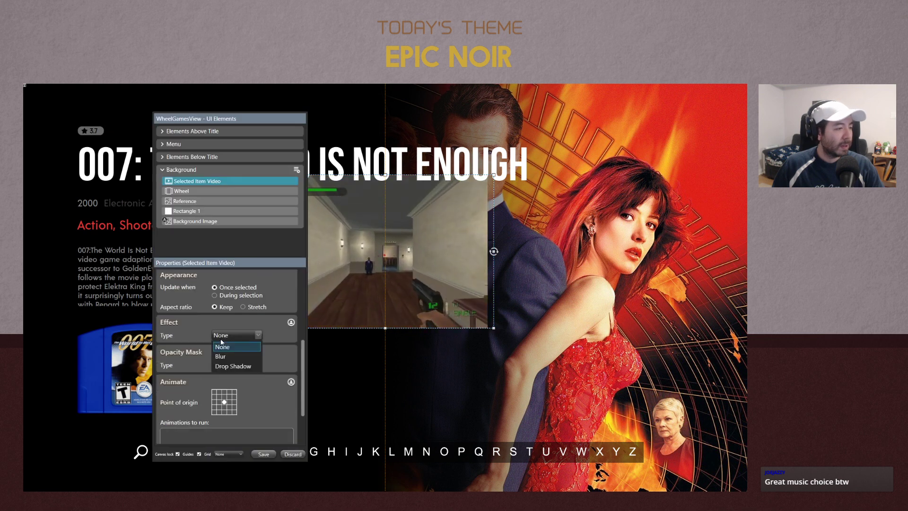
pyautogui.click(236, 366)
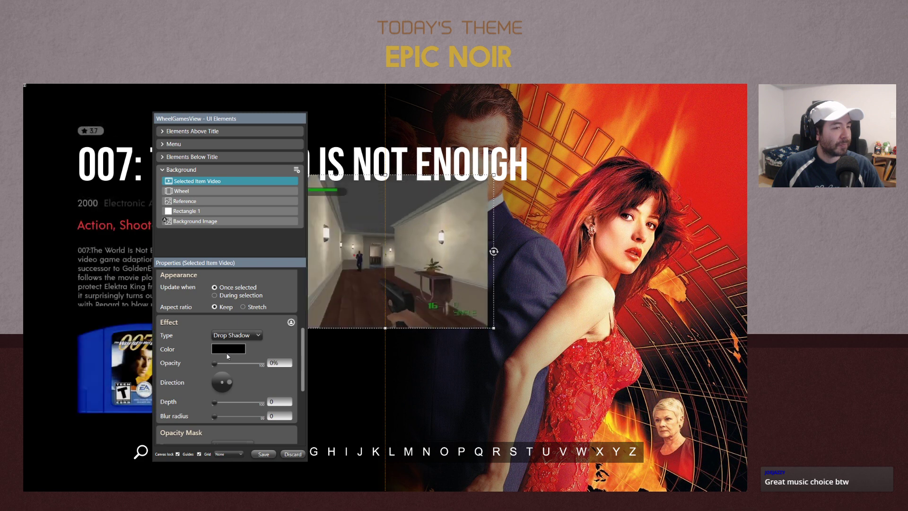
pyautogui.click(291, 323)
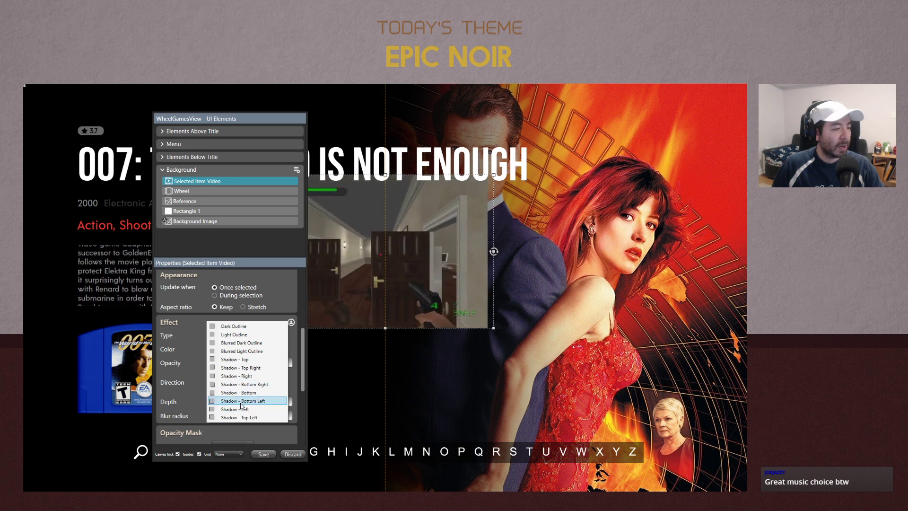
pyautogui.click(248, 385)
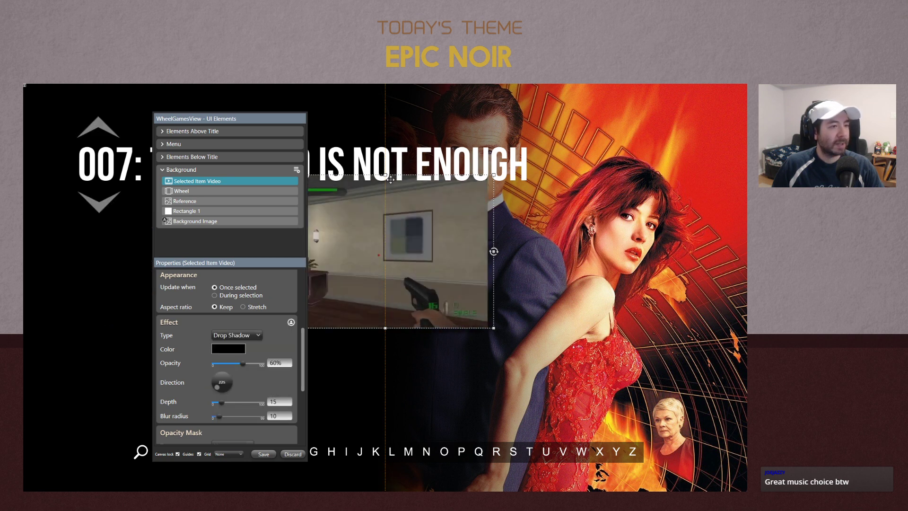
# Move the game video over the woman in the artwork, enlarge it to about 607 by 455, and save the view
pyautogui.click(446, 168)
pyautogui.click(452, 261)
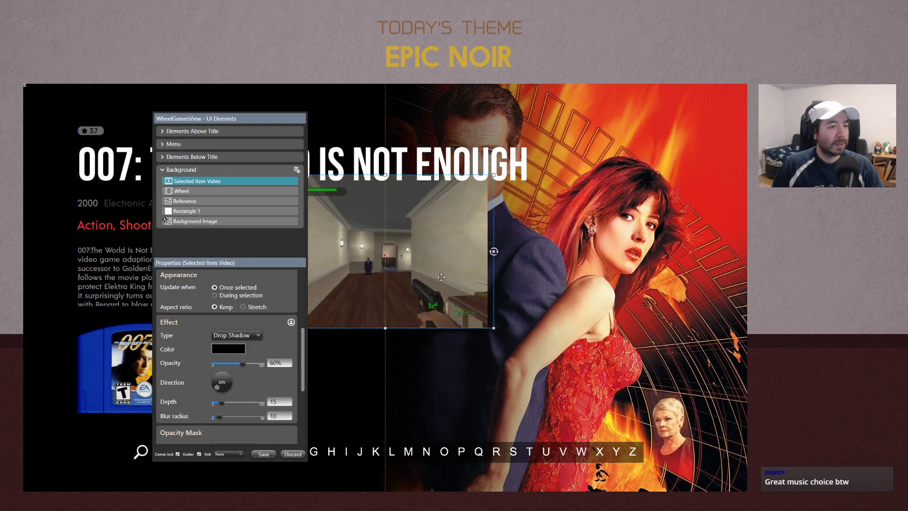
pyautogui.moveTo(480, 322); pyautogui.dragTo(663, 371)
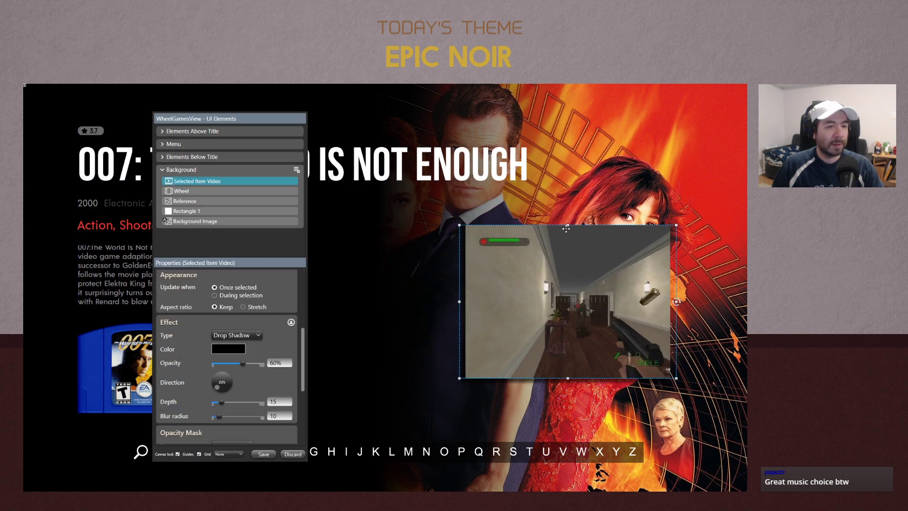
pyautogui.moveTo(566, 229); pyautogui.dragTo(567, 209)
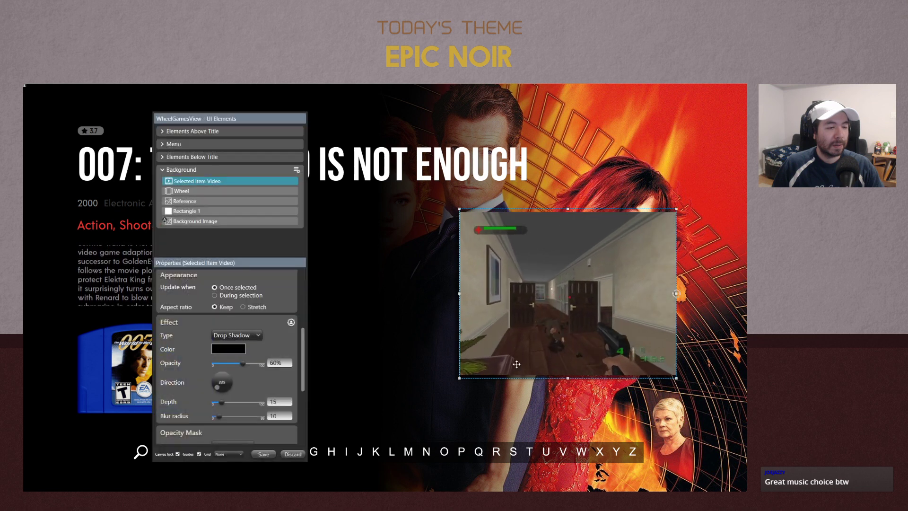
pyautogui.moveTo(459, 379); pyautogui.dragTo(448, 388)
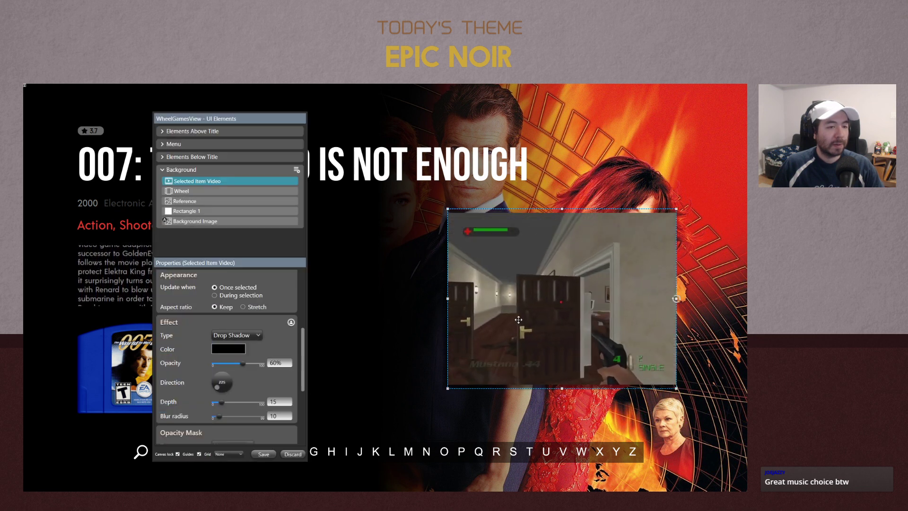
pyautogui.moveTo(562, 388); pyautogui.dragTo(562, 380)
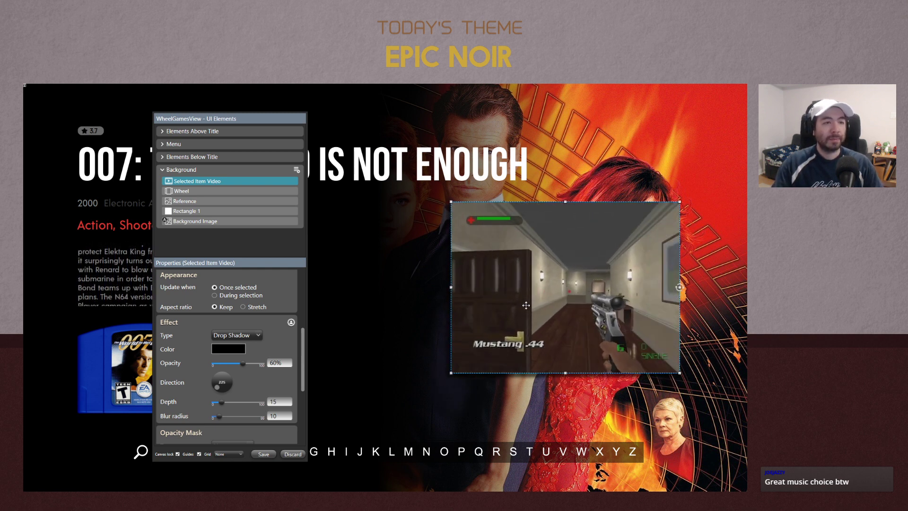
pyautogui.click(373, 354)
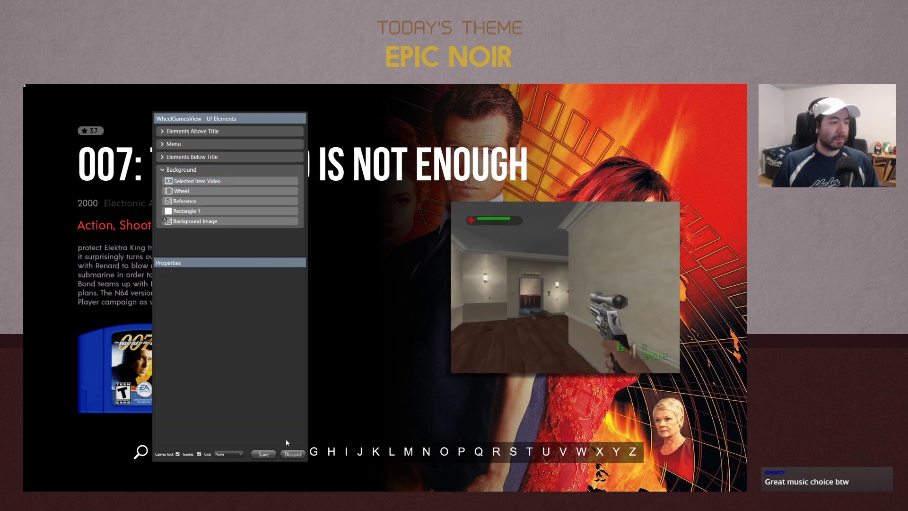
pyautogui.click(263, 454)
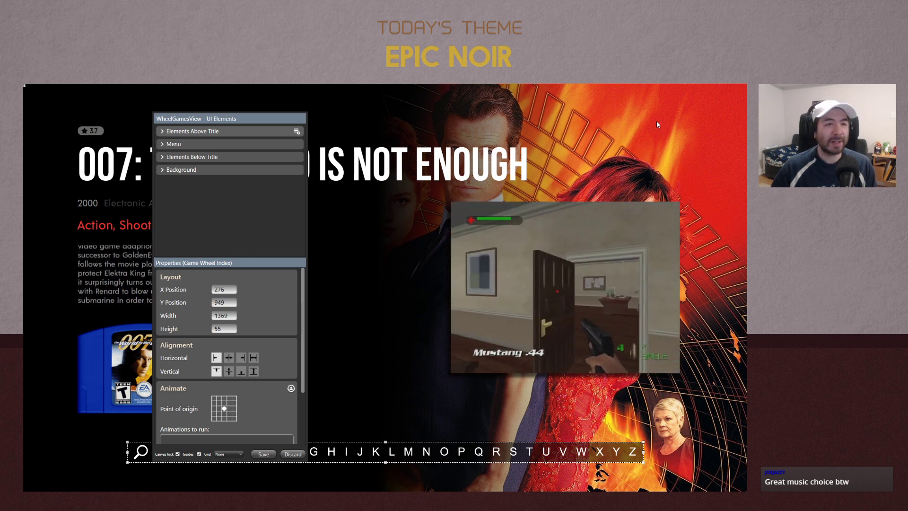
# Reorder the Background group so that Selected Item Video sits between Rectangle 1 and Background Image
pyautogui.click(208, 215)
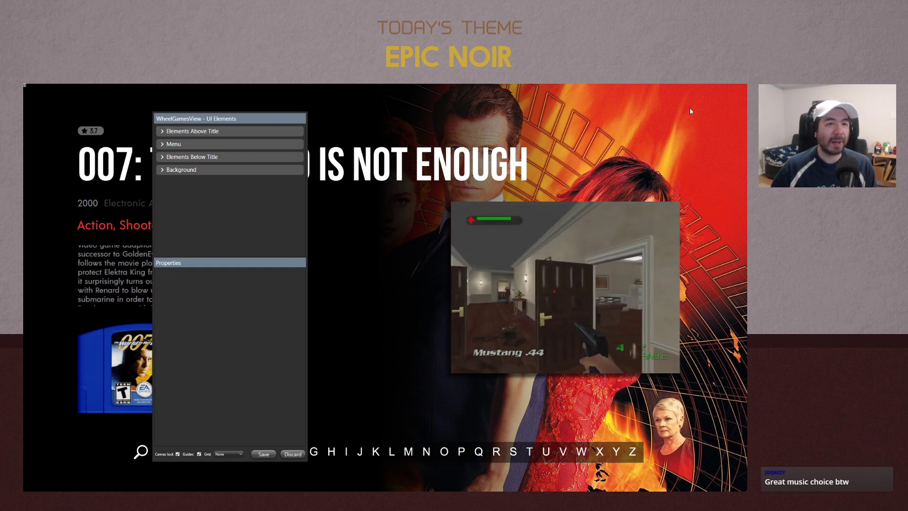
pyautogui.click(162, 171)
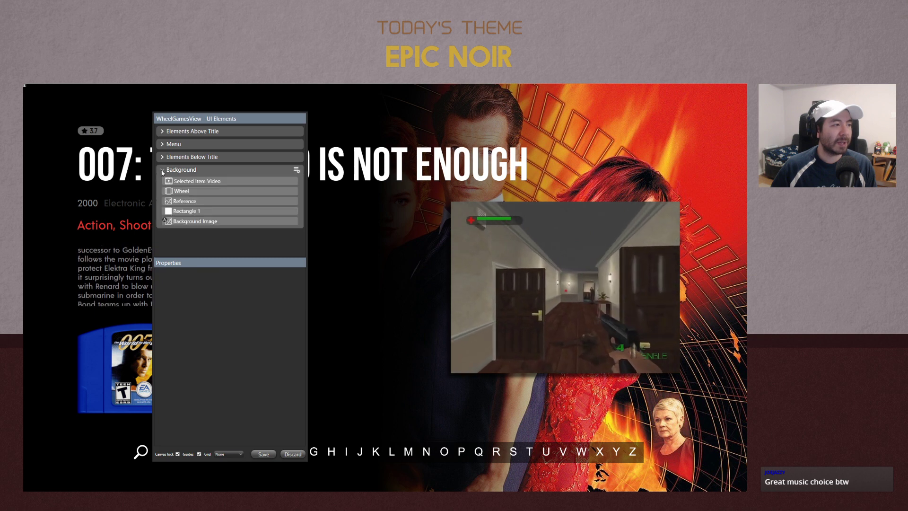
pyautogui.click(231, 222)
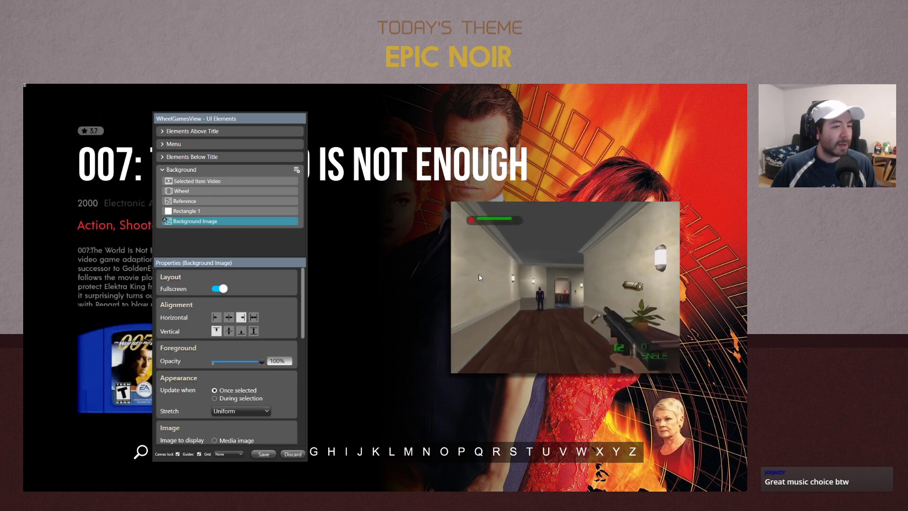
pyautogui.click(478, 274)
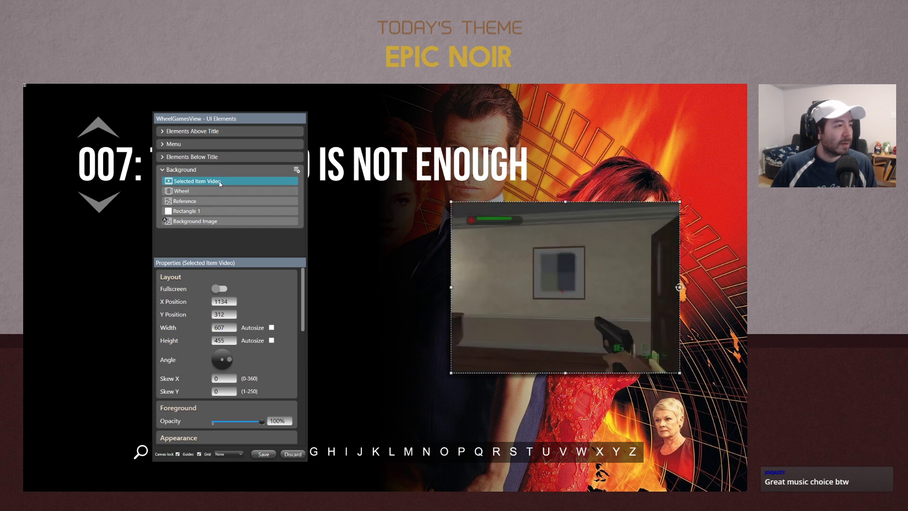
pyautogui.moveTo(240, 183); pyautogui.dragTo(245, 213)
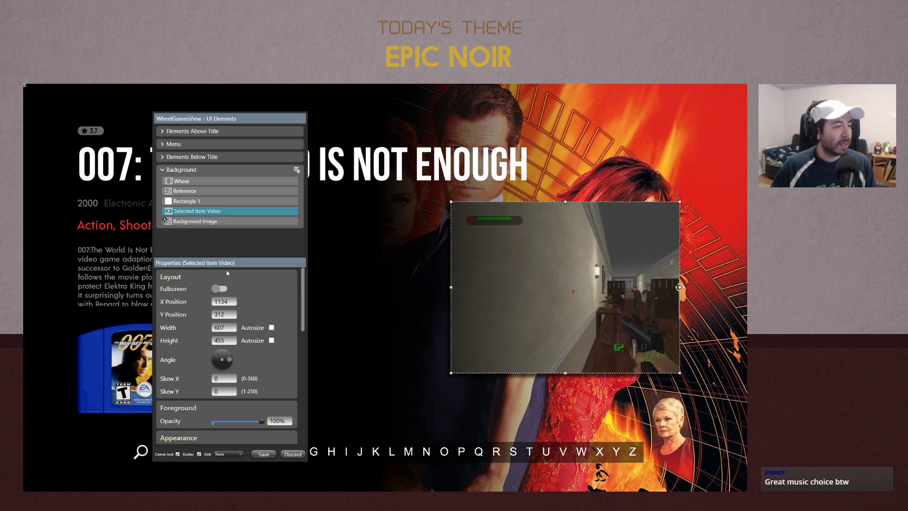
# Set the game video's effect type to None
pyautogui.scroll(-3, 274, 316)
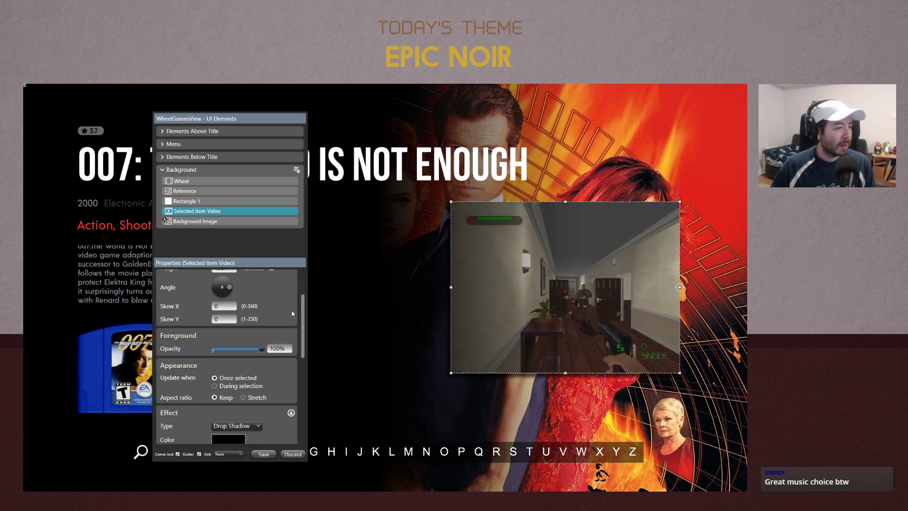
pyautogui.scroll(-3, 292, 315)
pyautogui.click(244, 390)
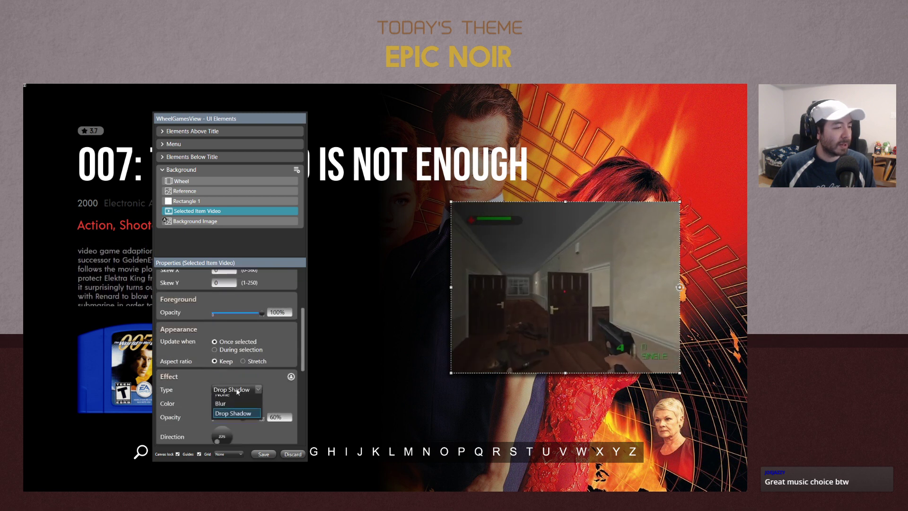
pyautogui.click(230, 402)
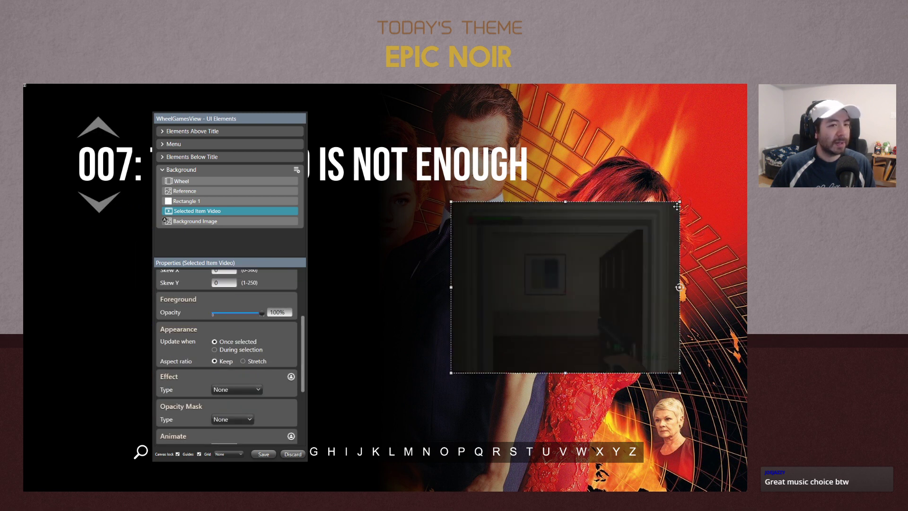
# Fit the game video into the canvas's upper-right corner at X 1074, Y 0, with width 846 and height 1080
pyautogui.moveTo(594, 269); pyautogui.dragTo(661, 151)
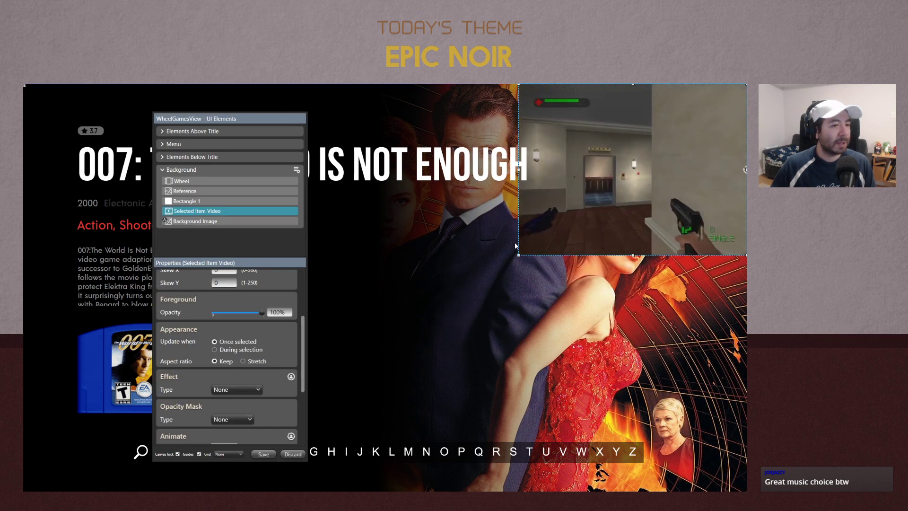
pyautogui.moveTo(519, 256); pyautogui.dragTo(428, 437)
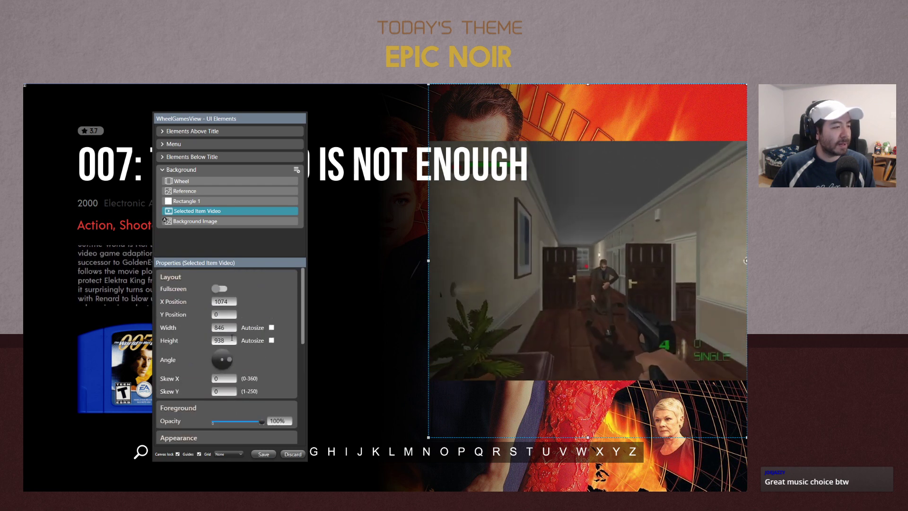
pyautogui.moveTo(228, 341); pyautogui.dragTo(166, 341)
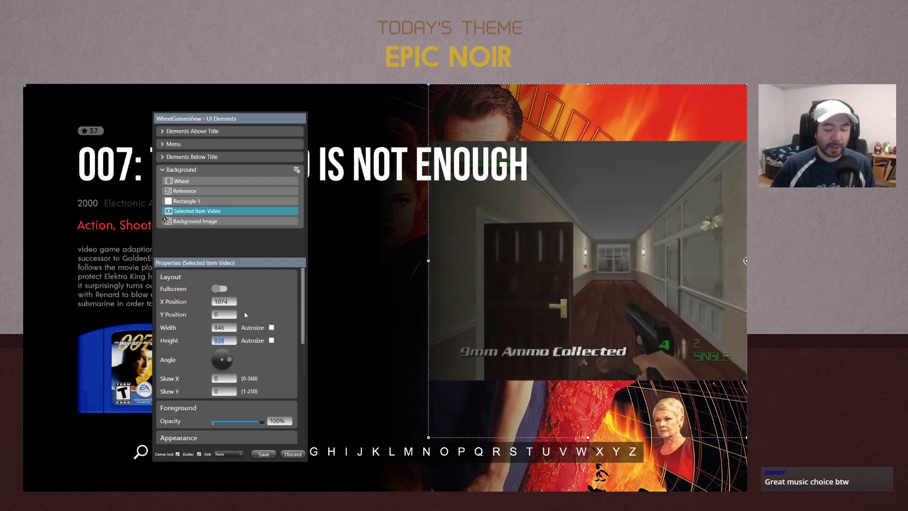
pyautogui.write('1080')
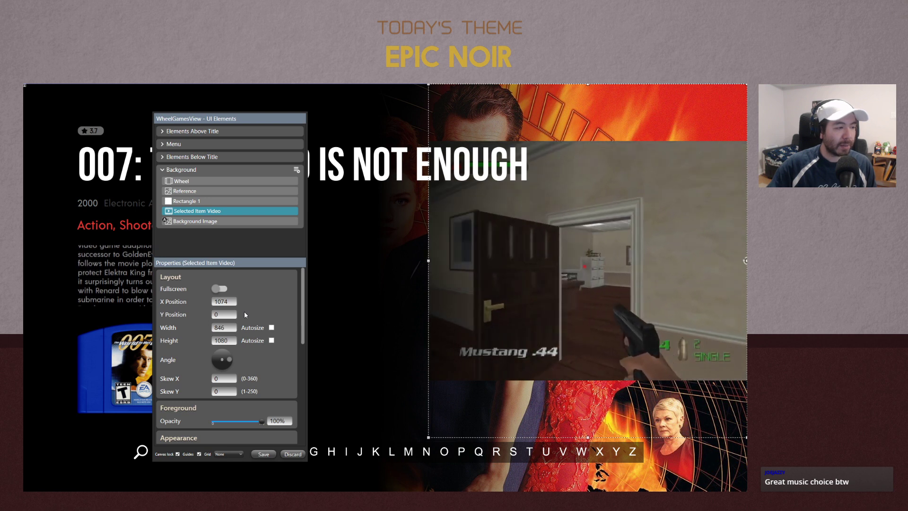
# Widen the game video toward the title so it sits at X 480, Y 0 with width 1440 and height 1080
pyautogui.press('Return')
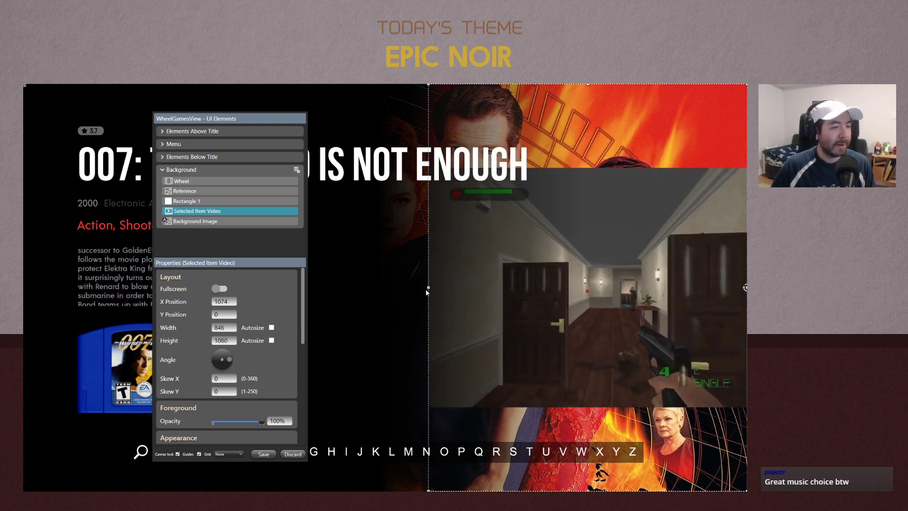
pyautogui.moveTo(428, 289); pyautogui.dragTo(204, 312)
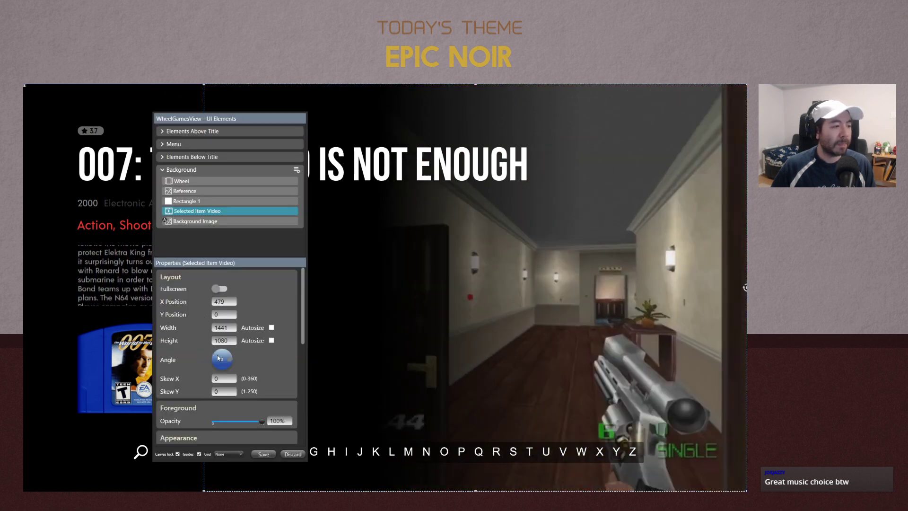
pyautogui.click(230, 327)
pyautogui.press('BackSpace')
pyautogui.write('0')
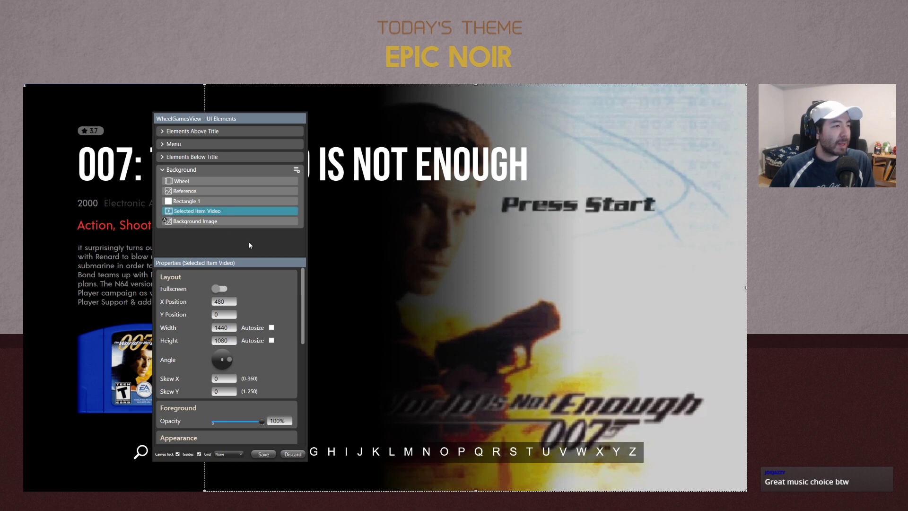
# Add a new image element to the Background group and name it ScanLines
pyautogui.click(297, 170)
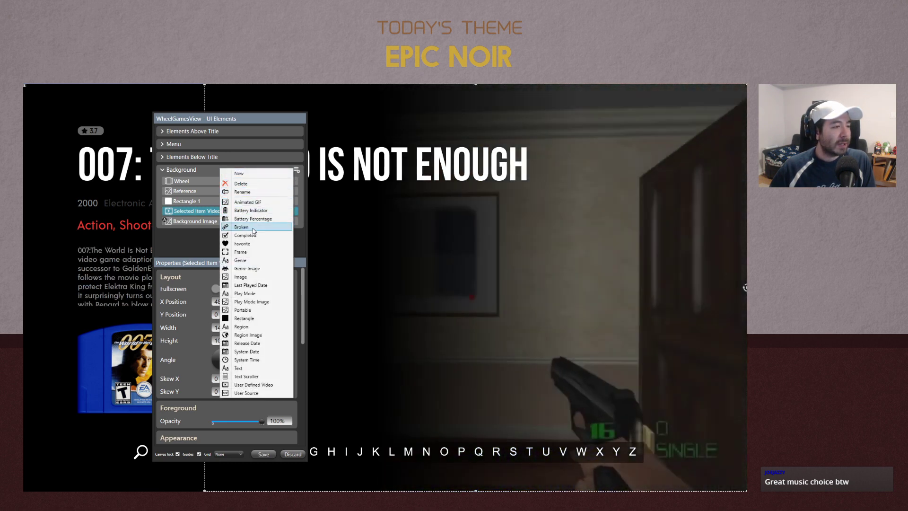
pyautogui.click(247, 277)
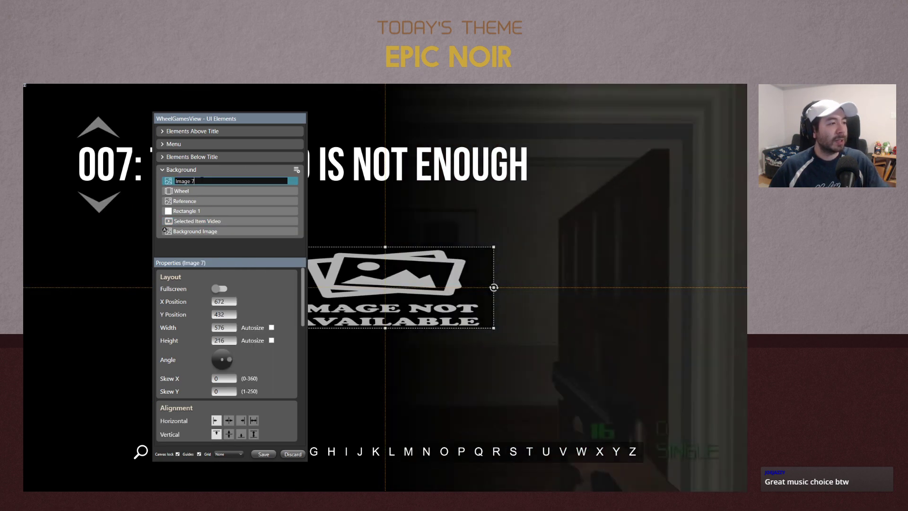
pyautogui.press('Return')
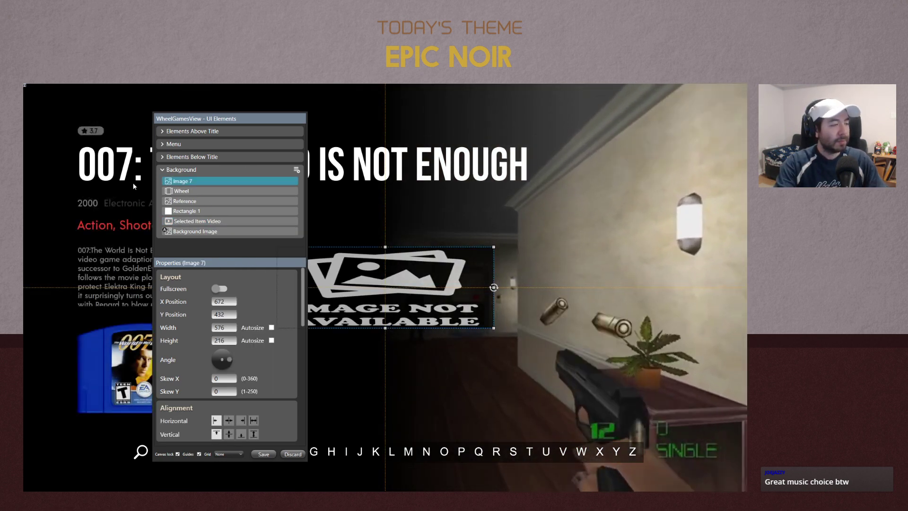
pyautogui.doubleClick(190, 182)
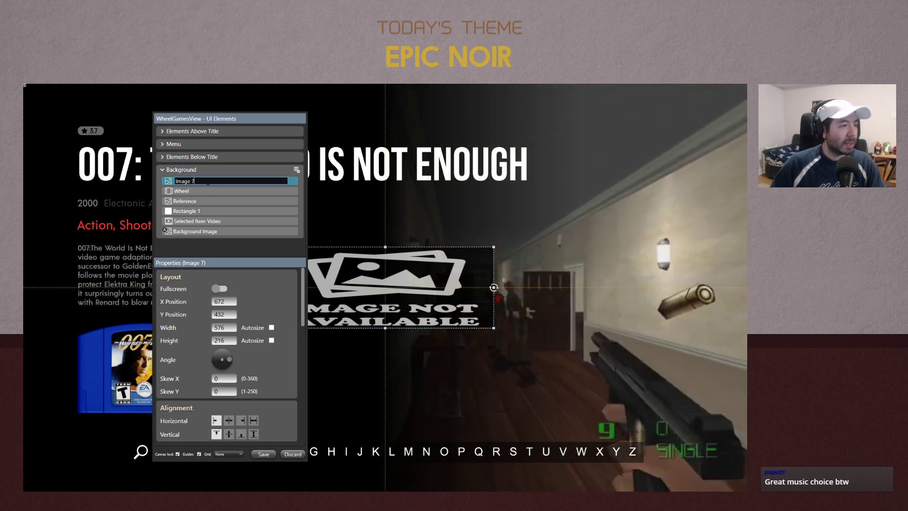
pyautogui.write('Scan')
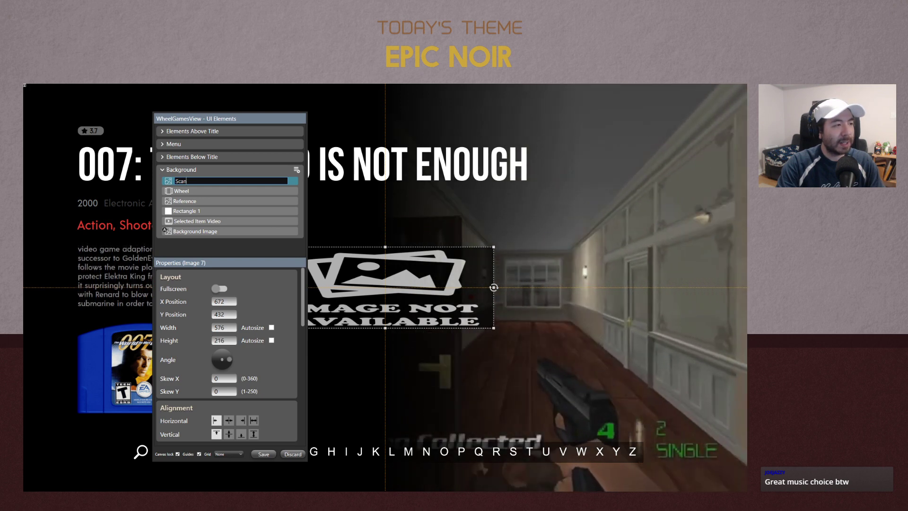
pyautogui.write('Lines')
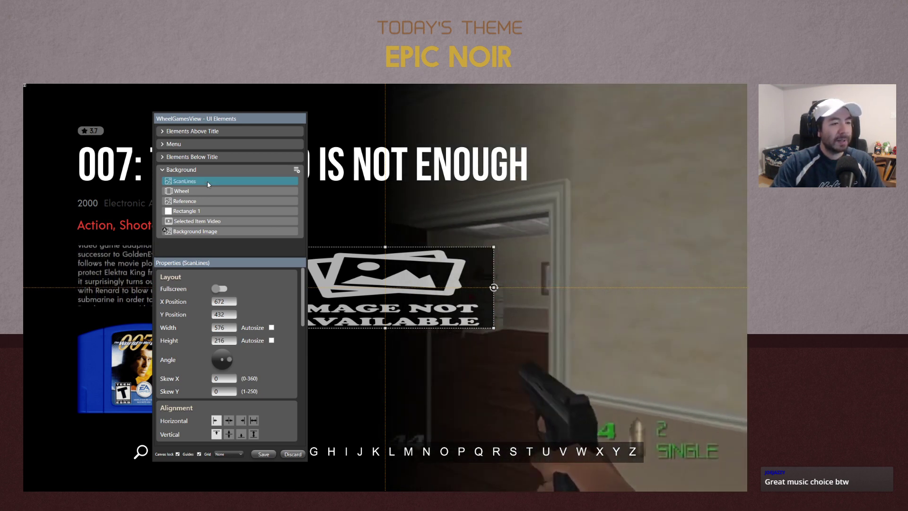
pyautogui.press('Return')
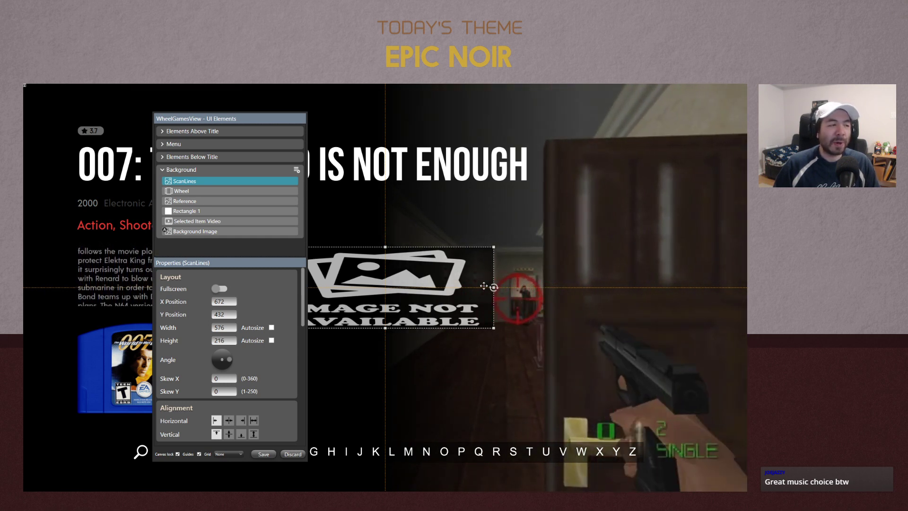
# Make the ScanLines image fullscreen and place it between Rectangle 1 and Selected Item Video in the Background group
pyautogui.click(222, 288)
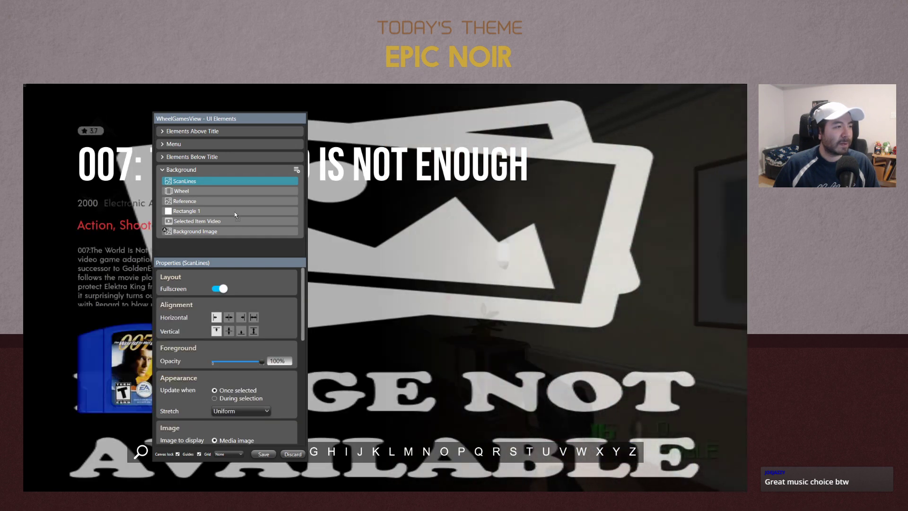
pyautogui.moveTo(227, 181); pyautogui.dragTo(227, 213)
# Set the ScanLines image source to Scanline RGB 1920x1080 (Opacity 50).png from the Theme media folder
pyautogui.scroll(-3, 298, 340)
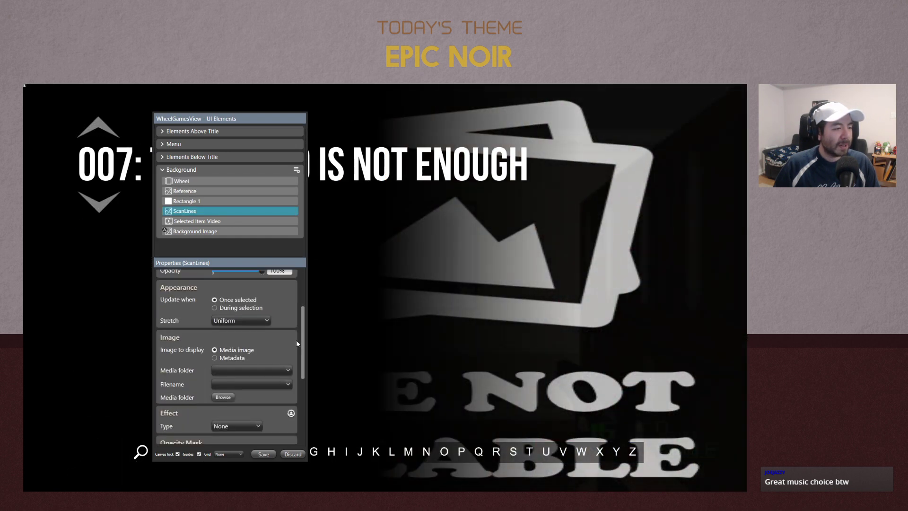
pyautogui.scroll(-1, 296, 343)
pyautogui.click(243, 334)
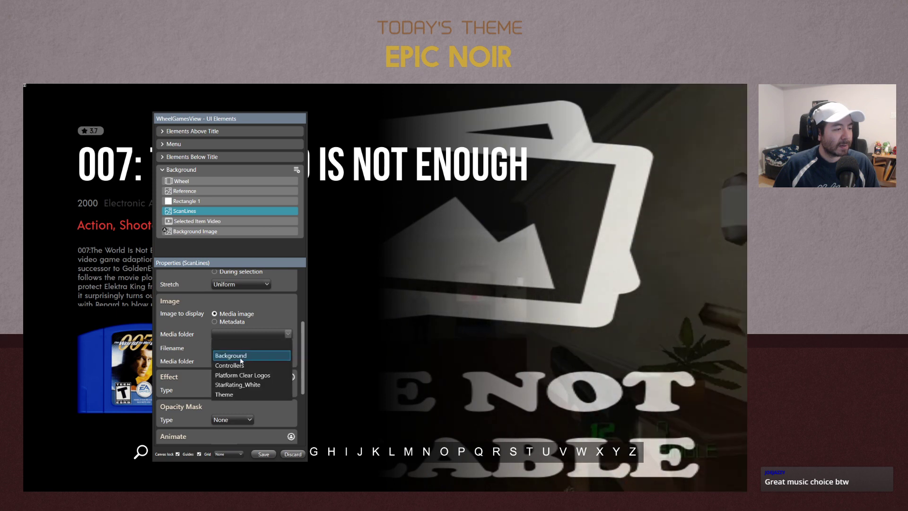
pyautogui.click(235, 395)
pyautogui.click(236, 347)
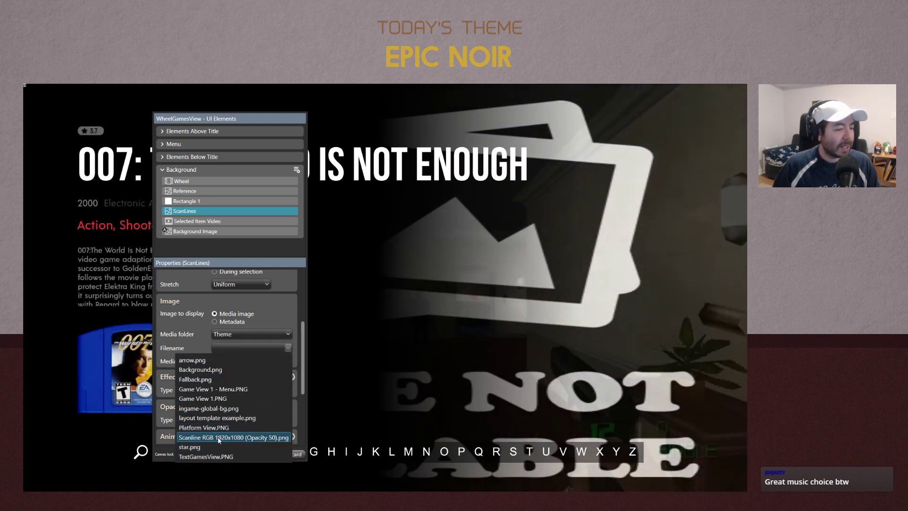
pyautogui.click(218, 437)
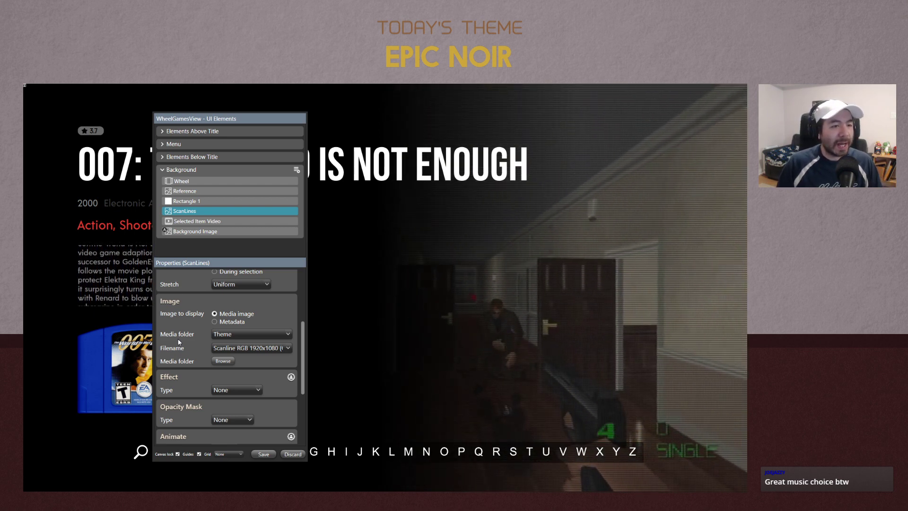
# Set the ScanLines image's opacity to 50%
pyautogui.scroll(3, 284, 339)
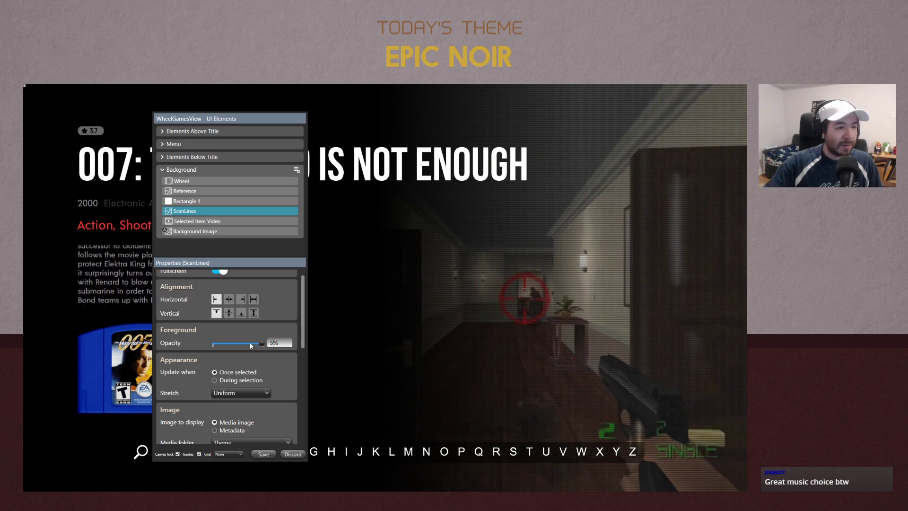
pyautogui.write('50')
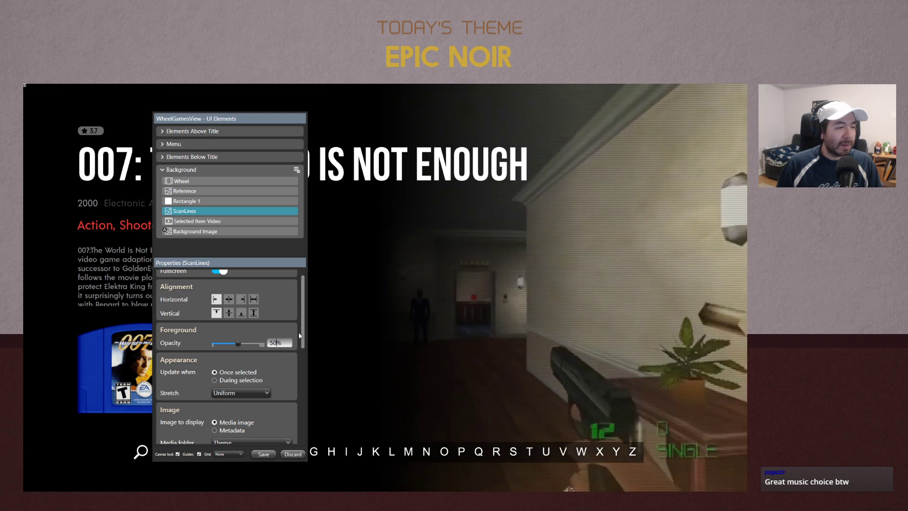
pyautogui.moveTo(305, 327); pyautogui.dragTo(304, 387)
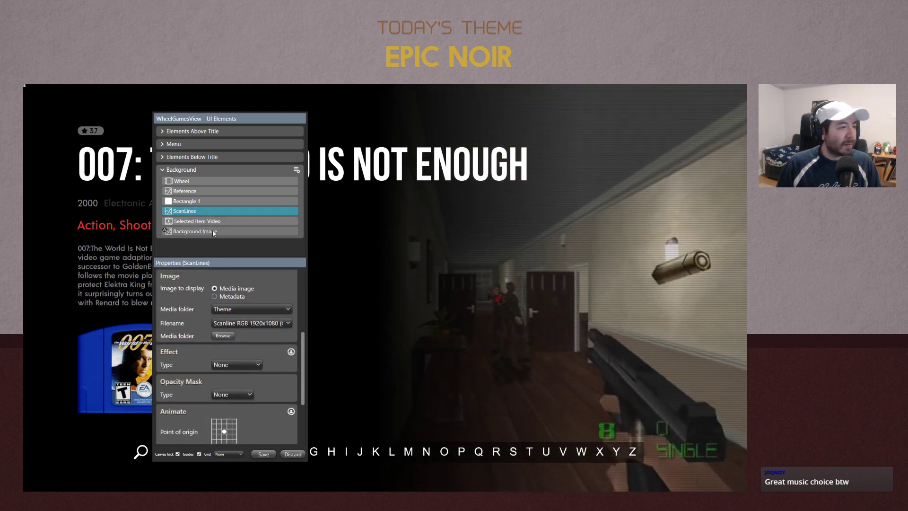
# Delete the Background Image element from the Background group and select the game video
pyautogui.click(213, 232)
pyautogui.rightClick(216, 233)
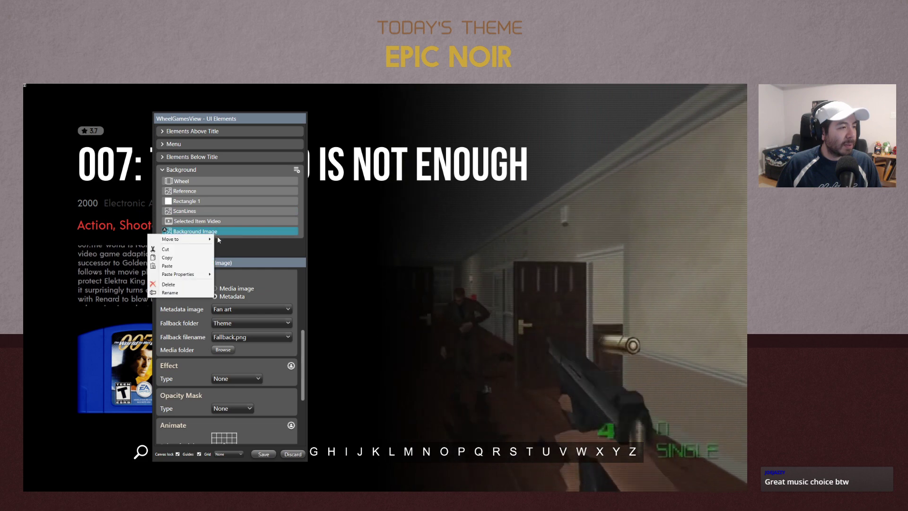
pyautogui.click(187, 285)
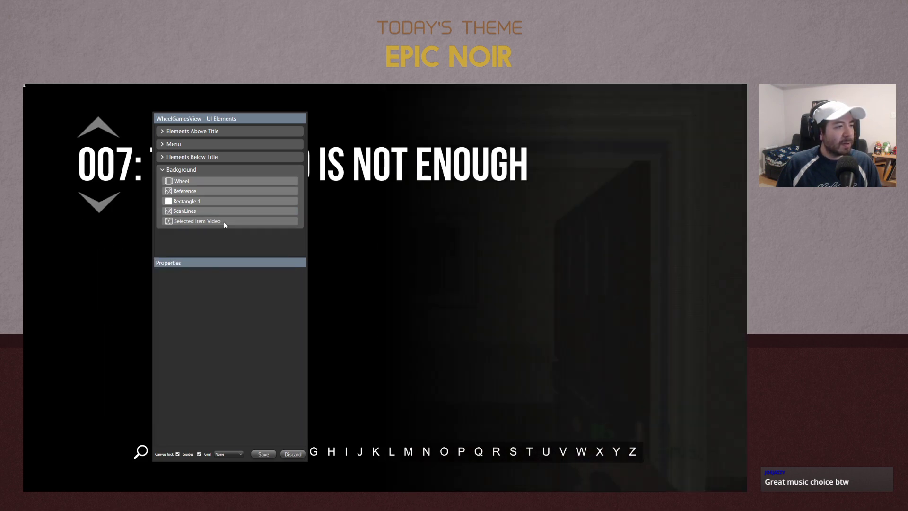
pyautogui.click(227, 223)
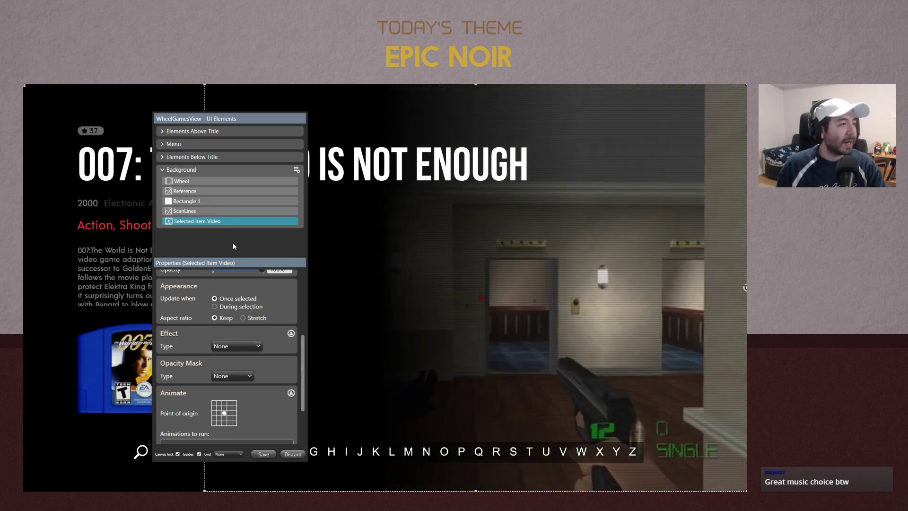
# Delete the Arrow - Down and Arrow - Up elements from the Menu group
pyautogui.click(161, 132)
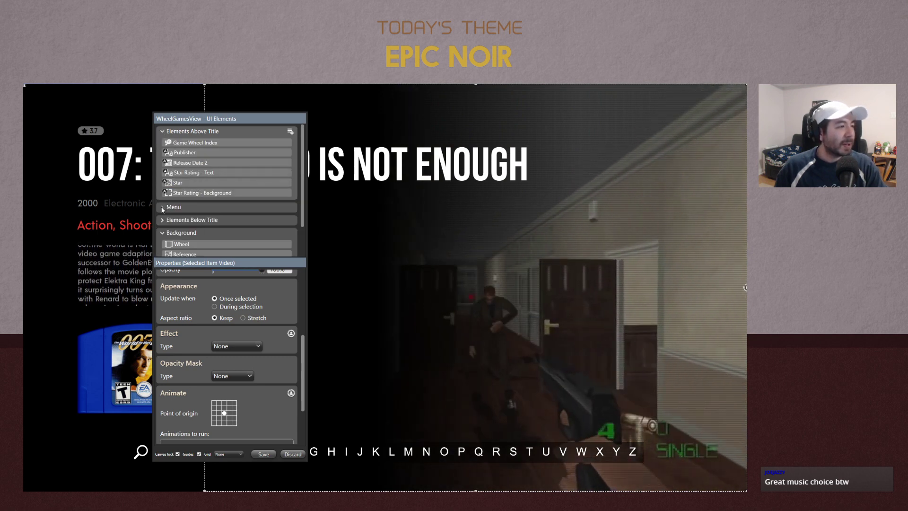
pyautogui.click(219, 218)
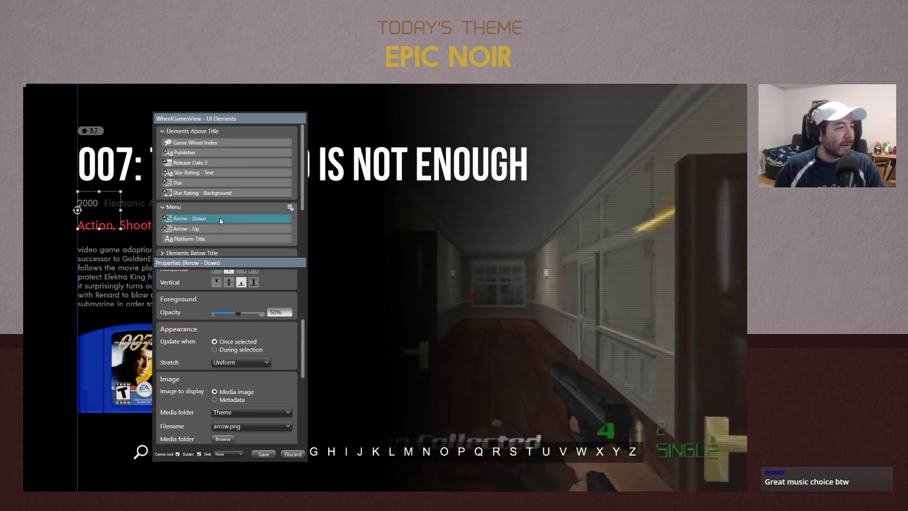
pyautogui.rightClick(220, 218)
pyautogui.click(185, 268)
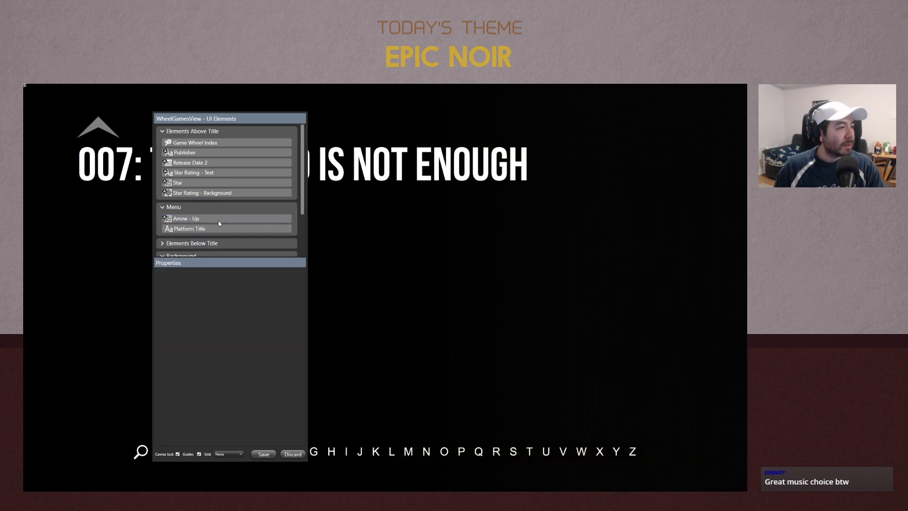
pyautogui.click(211, 222)
pyautogui.rightClick(211, 222)
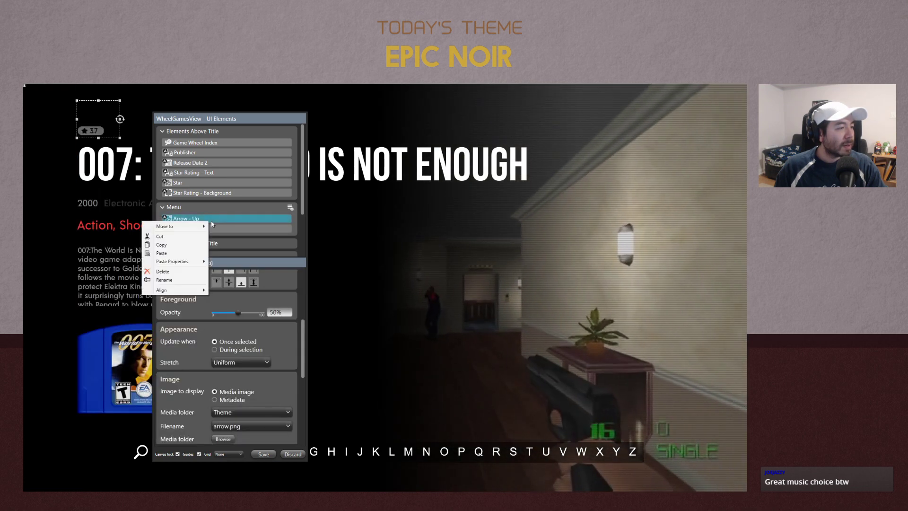
pyautogui.click(163, 272)
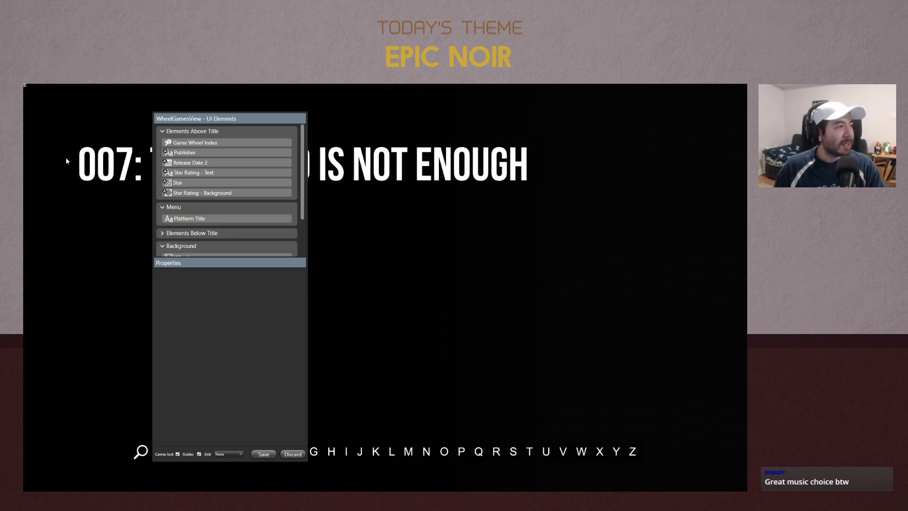
# Apply the Vertical preset to the Wheel element in the Background group
pyautogui.scroll(-2, 214, 225)
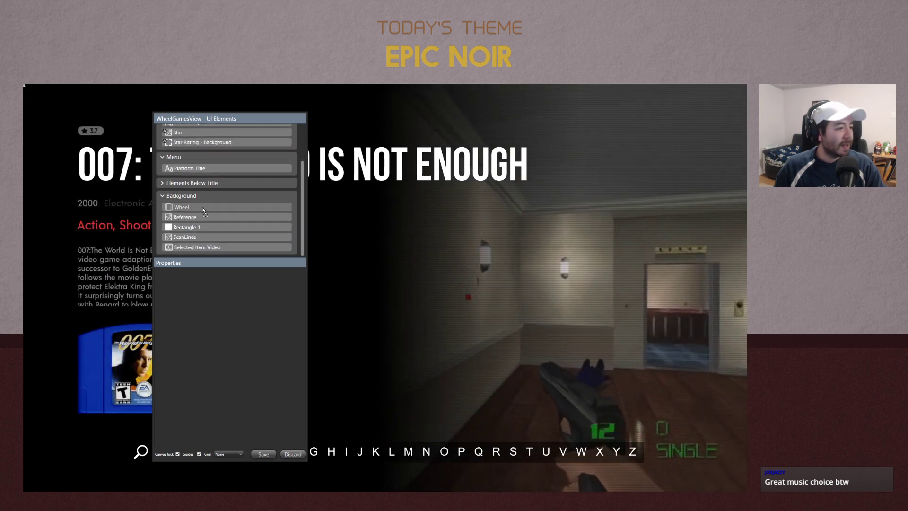
pyautogui.click(202, 207)
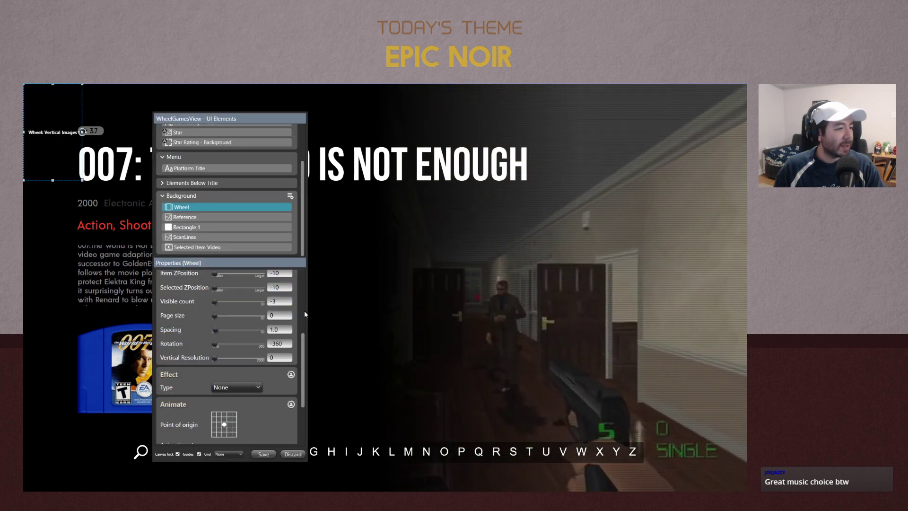
pyautogui.scroll(4, 295, 310)
pyautogui.click(291, 326)
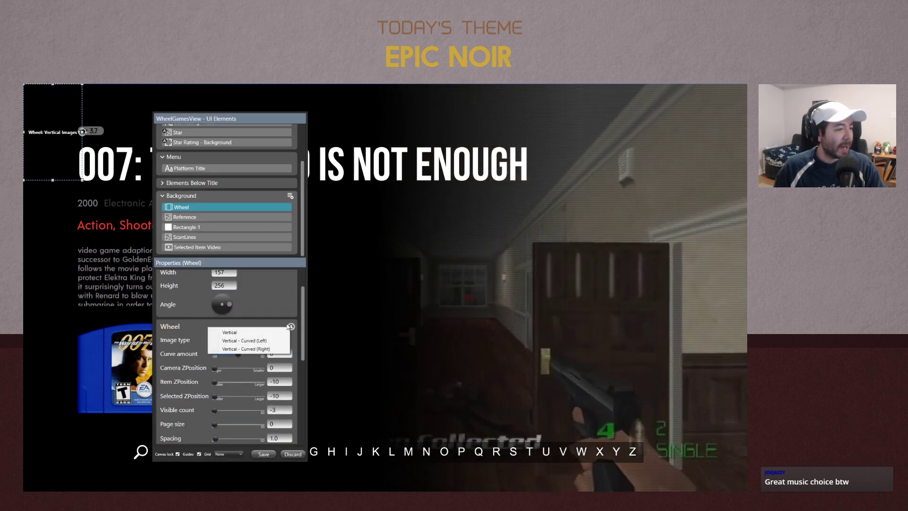
pyautogui.click(271, 332)
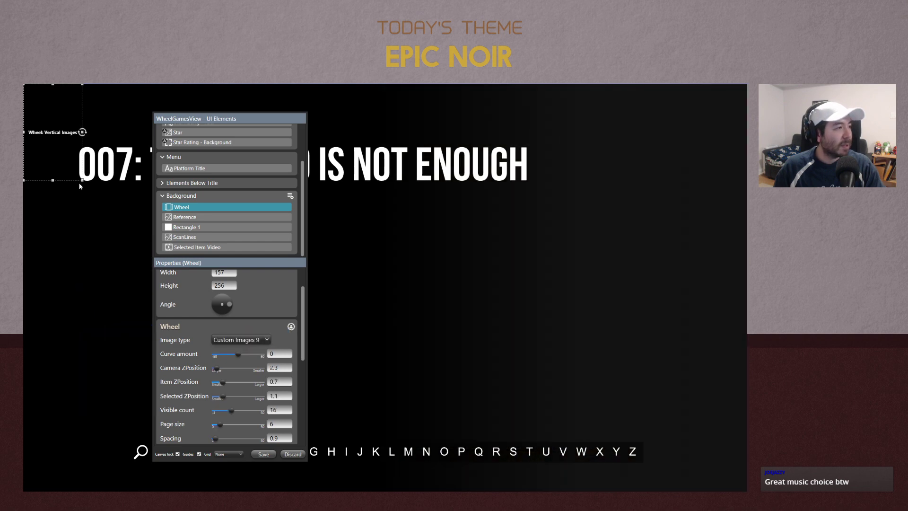
# Move the Wheel to the canvas's upper-right corner and enlarge it to about 364 by 1054
pyautogui.moveTo(83, 180); pyautogui.dragTo(138, 396)
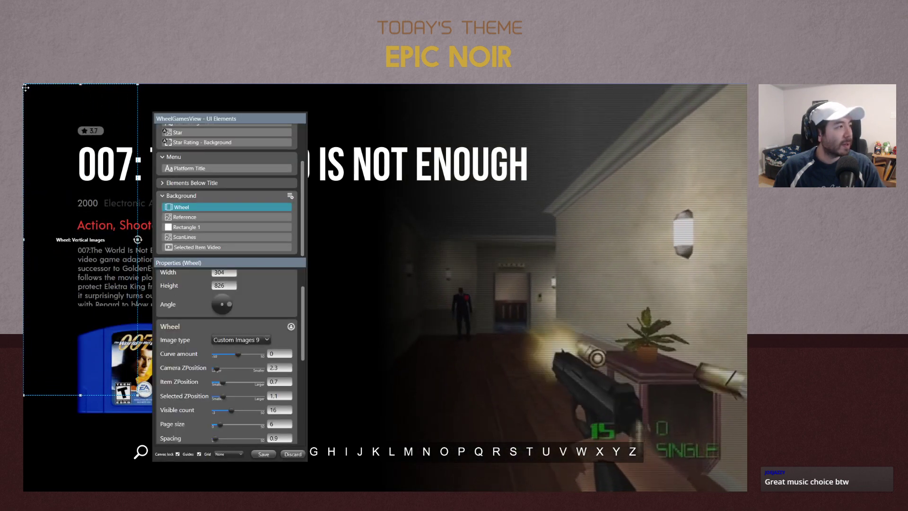
pyautogui.moveTo(23, 85); pyautogui.dragTo(27, 91)
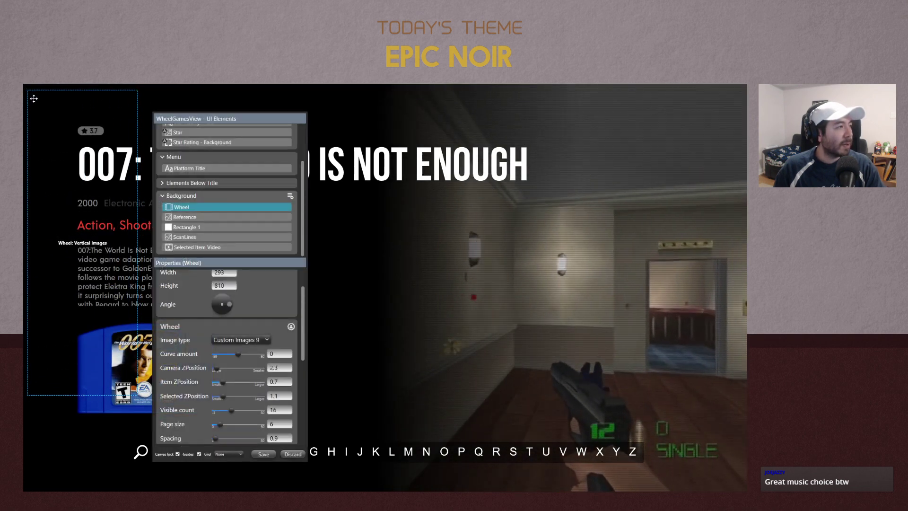
pyautogui.moveTo(307, 141); pyautogui.dragTo(672, 89)
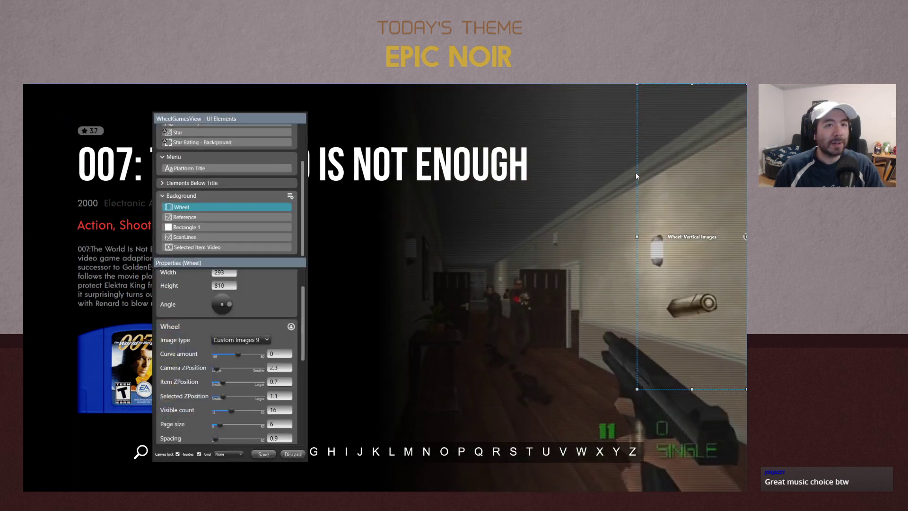
pyautogui.press('Tab')
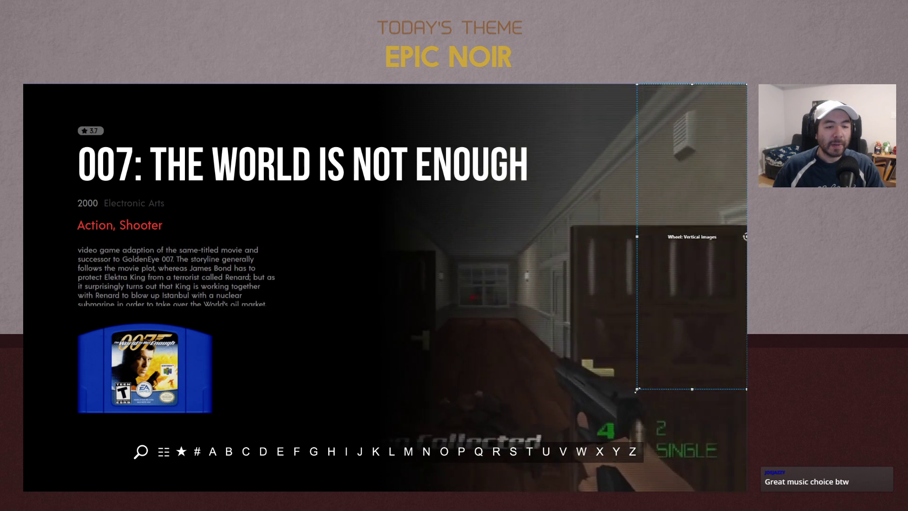
pyautogui.moveTo(637, 390); pyautogui.dragTo(612, 477)
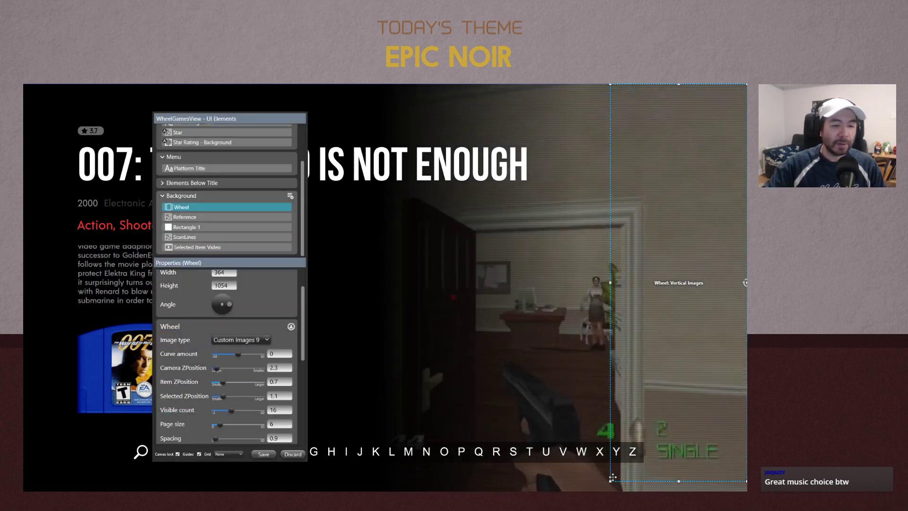
# Extend the Wheel's height to 1080 so it spans the full height of the canvas
pyautogui.hotkey('shift', 'Down')
pyautogui.hotkey('shift', 'Down')
pyautogui.hotkey('shift', 'Down')
pyautogui.hotkey('shift', 'Down')
pyautogui.hotkey('shift', 'Down')
pyautogui.hotkey('shift', 'Down')
pyautogui.hotkey('shift', 'Down')
pyautogui.hotkey('shift', 'Down')
pyautogui.hotkey('shift', 'Down')
pyautogui.hotkey('shift', 'Down')
pyautogui.hotkey('shift', 'Down')
pyautogui.hotkey('shift', 'Down')
pyautogui.hotkey('shift', 'Down')
pyautogui.hotkey('shift', 'Down')
pyautogui.hotkey('shift', 'Down')
pyautogui.hotkey('shift', 'Down')
pyautogui.hotkey('shift', 'Down')
pyautogui.hotkey('shift', 'Down')
pyautogui.hotkey('shift', 'Down')
pyautogui.hotkey('shift', 'Down')
# Align the Wheel with the canvas's right edge and widen it leftward to about 473
pyautogui.hotkey('shift', 'Left')
pyautogui.hotkey('shift', 'Left')
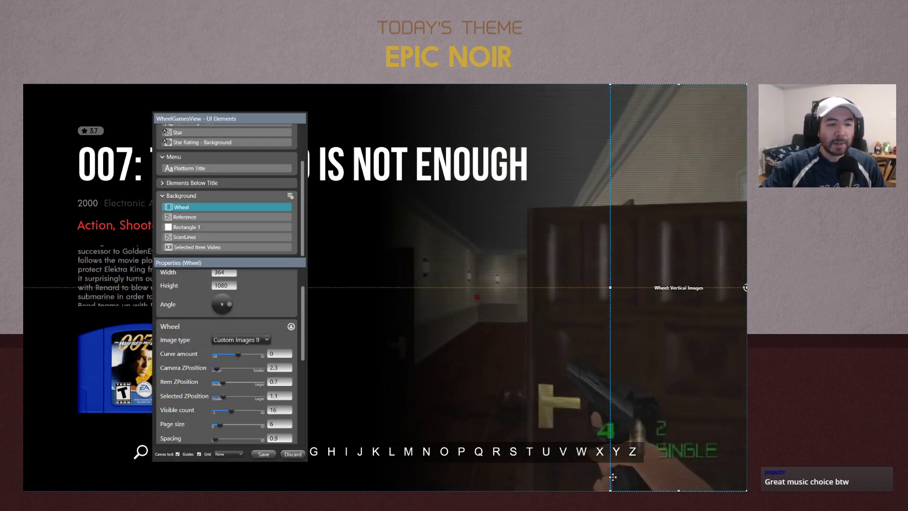
pyautogui.hotkey('shift', 'Left')
pyautogui.hotkey('shift', 'Left')
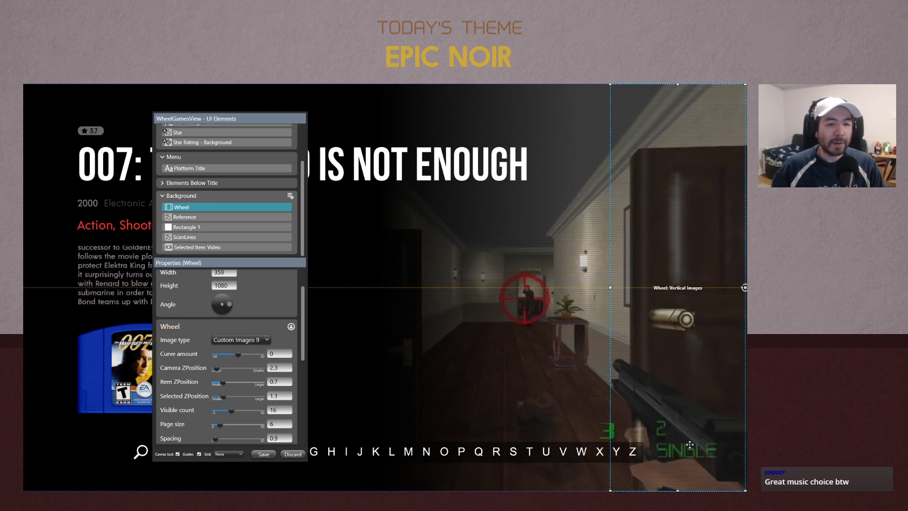
pyautogui.press('Right')
pyautogui.press('Right')
pyautogui.press('Right')
pyautogui.press('Right')
pyautogui.press('Right')
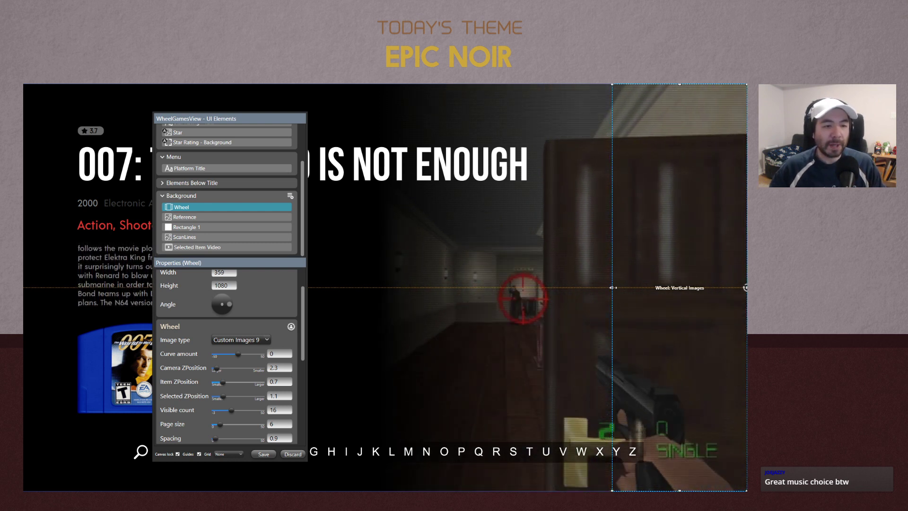
pyautogui.moveTo(613, 287); pyautogui.dragTo(569, 289)
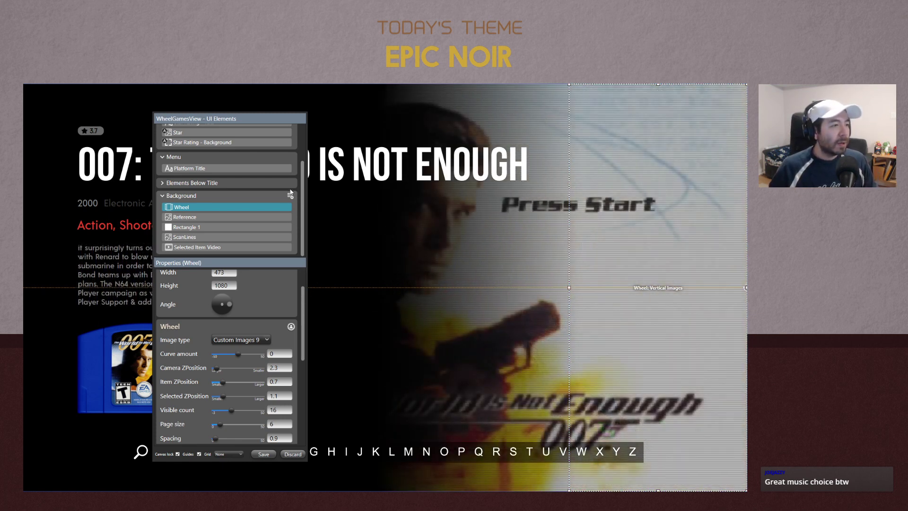
# Create a new element group and place it between the Elements Below Title and Background groups
pyautogui.click(290, 198)
pyautogui.click(258, 206)
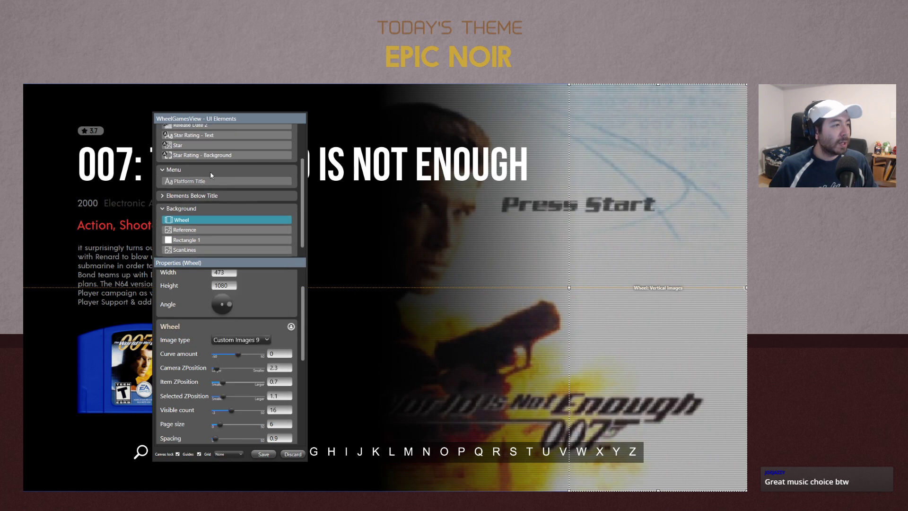
pyautogui.scroll(3, 265, 174)
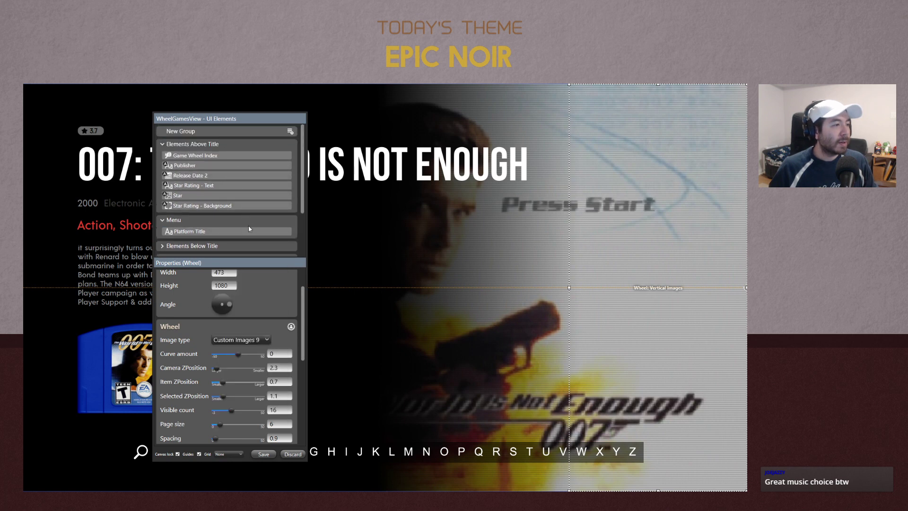
pyautogui.scroll(-4, 250, 225)
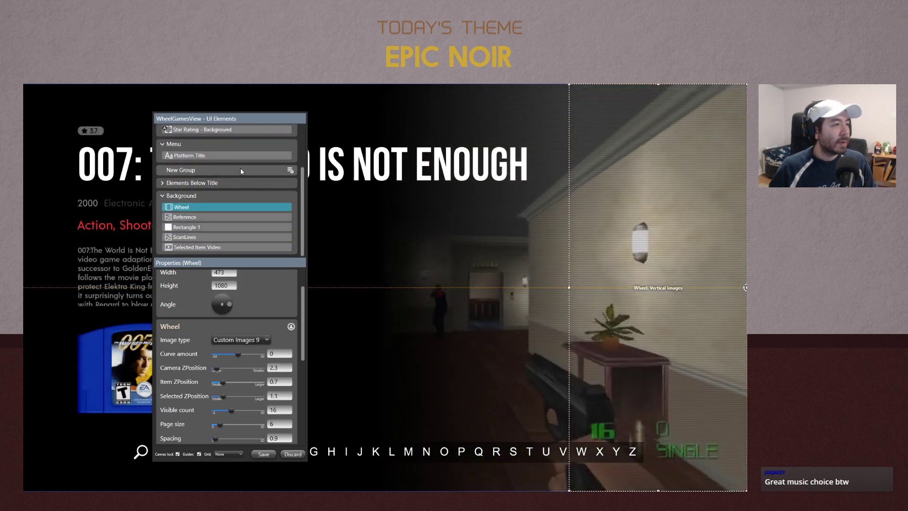
pyautogui.moveTo(240, 169); pyautogui.dragTo(183, 185)
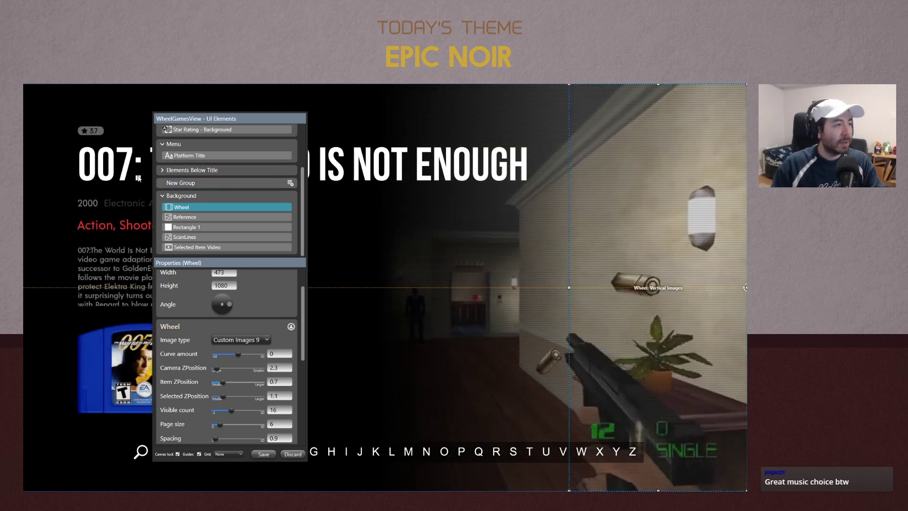
# Rename the new group as Wheel and move the Wheel element from the Background group into it
pyautogui.doubleClick(189, 183)
pyautogui.press('BackSpace')
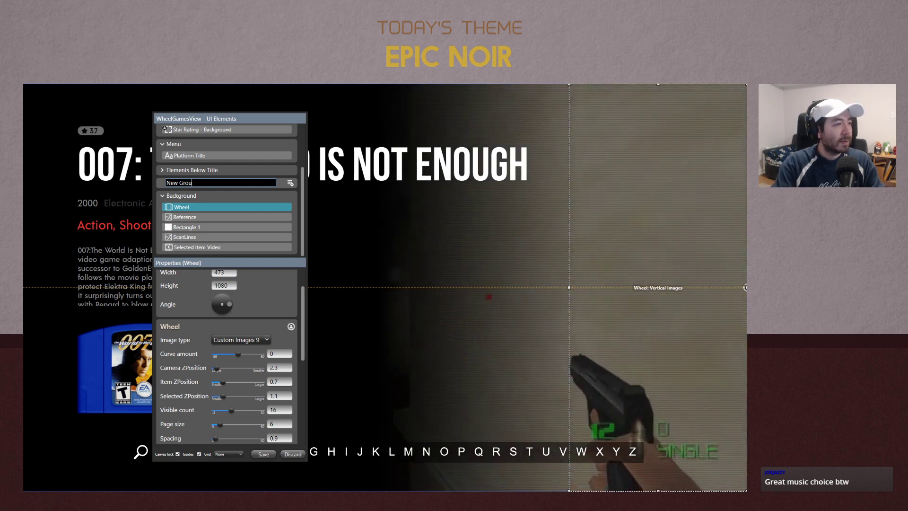
pyautogui.press('BackSpace')
pyautogui.write('Wheel')
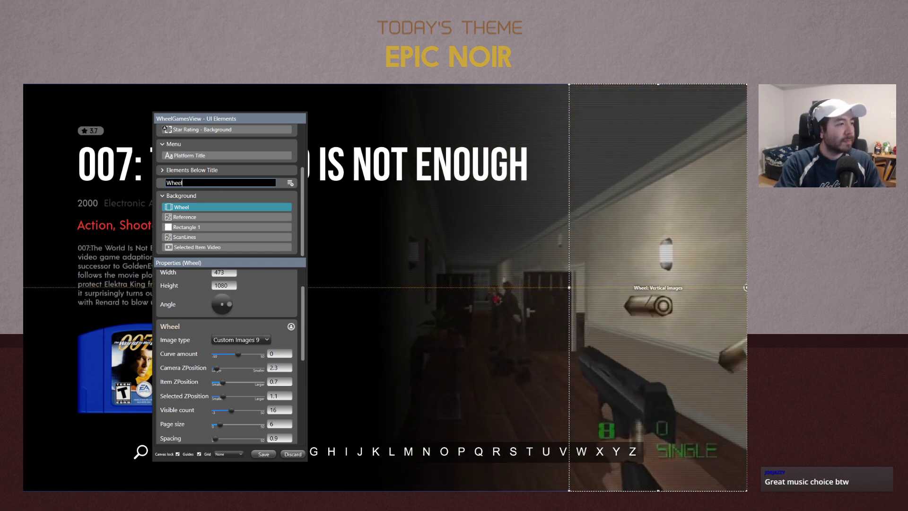
pyautogui.press('Return')
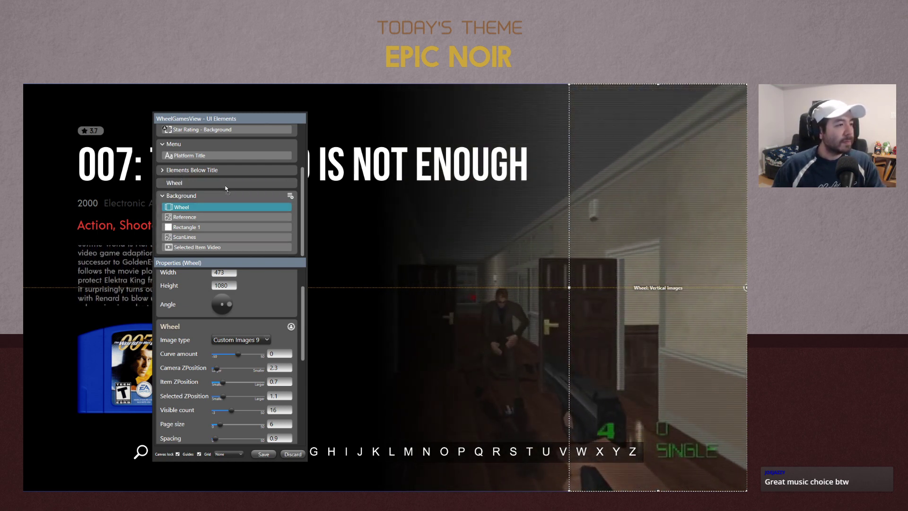
pyautogui.moveTo(211, 188); pyautogui.dragTo(211, 185)
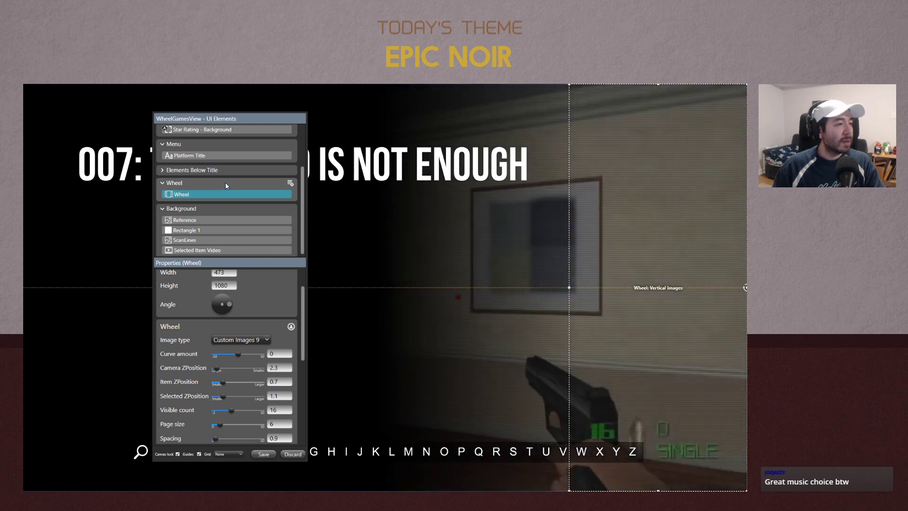
# Add a rectangle named "Wheel - Background" to the Wheel group, ordered beneath the Wheel element
pyautogui.click(291, 183)
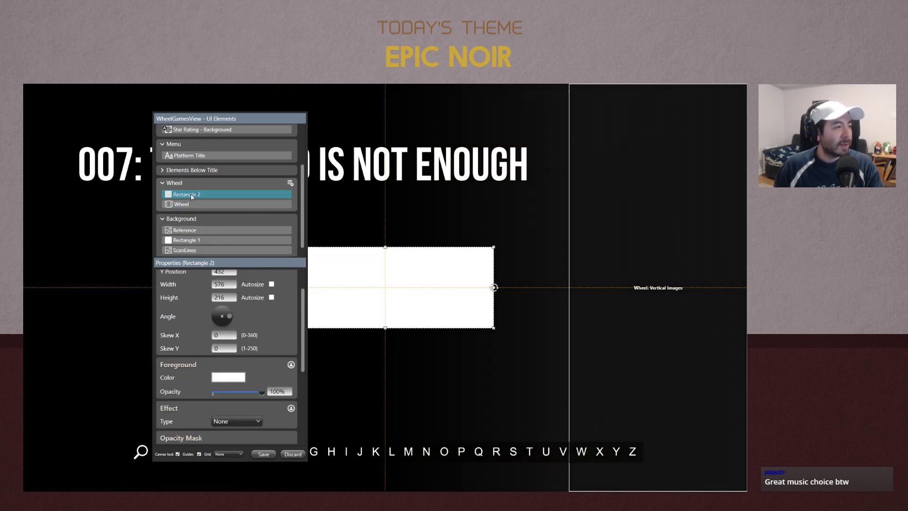
pyautogui.doubleClick(191, 194)
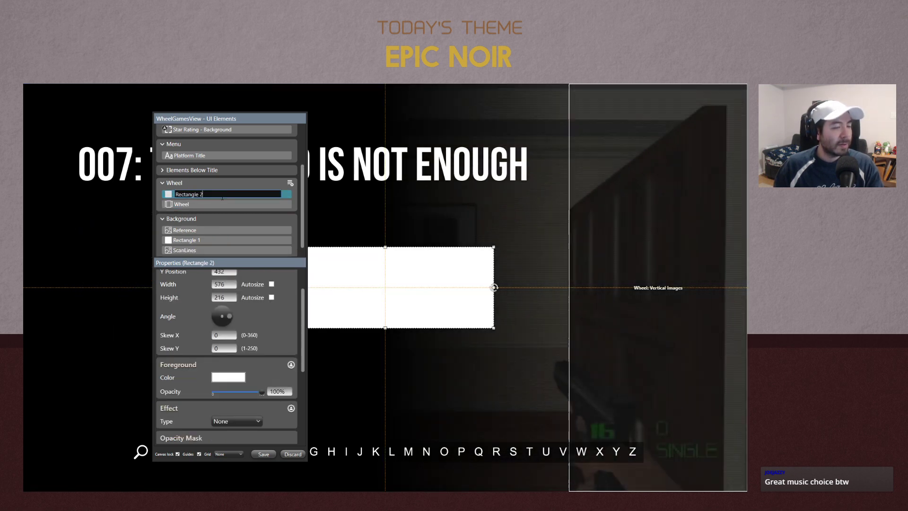
pyautogui.press('BackSpace')
pyautogui.press('BackSpace')
pyautogui.press('BackSpace')
pyautogui.press('BackSpace')
pyautogui.press('BackSpace')
pyautogui.press('BackSpace')
pyautogui.press('BackSpace')
pyautogui.press('BackSpace')
pyautogui.press('BackSpace')
pyautogui.press('BackSpace')
pyautogui.press('BackSpace')
pyautogui.write('Wheel ')
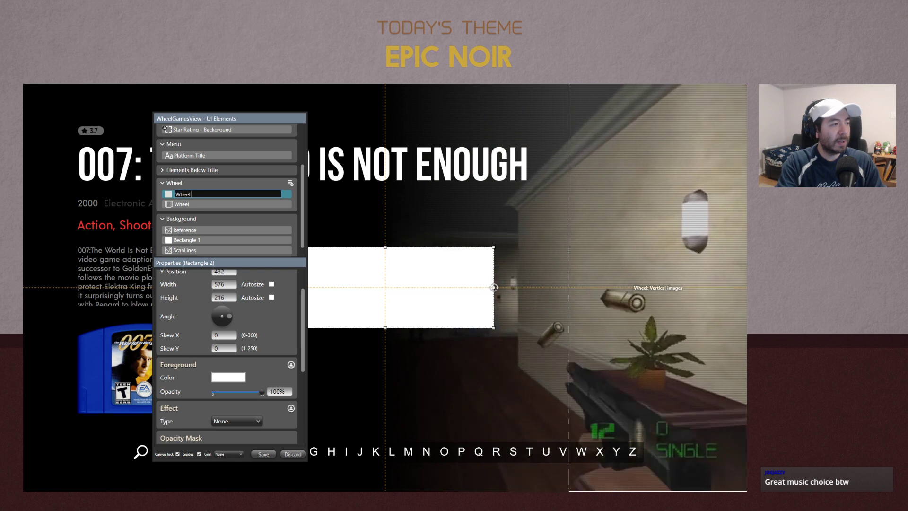
pyautogui.write('- Background')
pyautogui.press('Return')
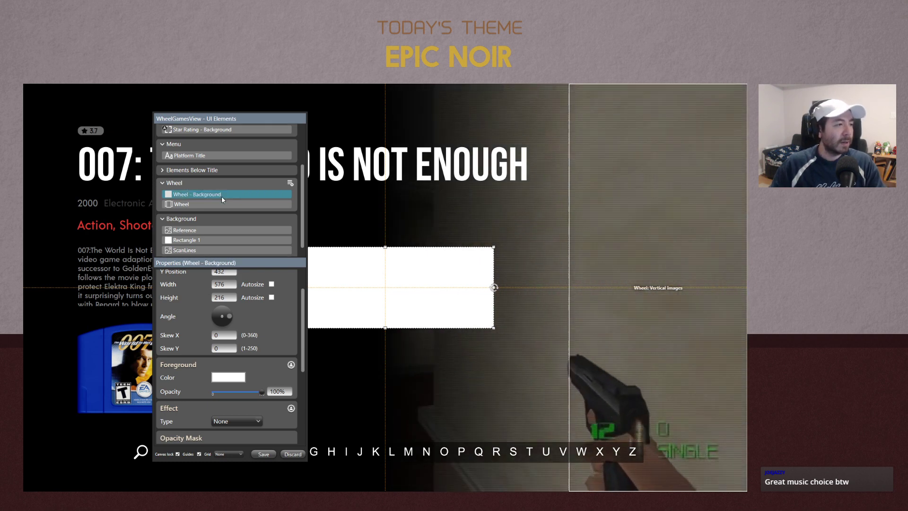
pyautogui.moveTo(221, 194); pyautogui.dragTo(230, 206)
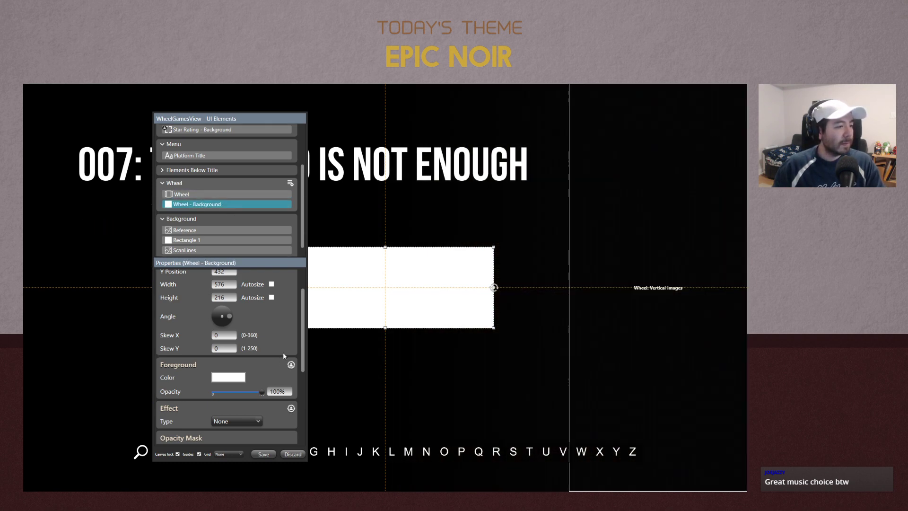
# Give the Wheel - Background rectangle a solid gray 808080 fill and set its opacity to 30%
pyautogui.scroll(-1, 283, 352)
pyautogui.click(227, 342)
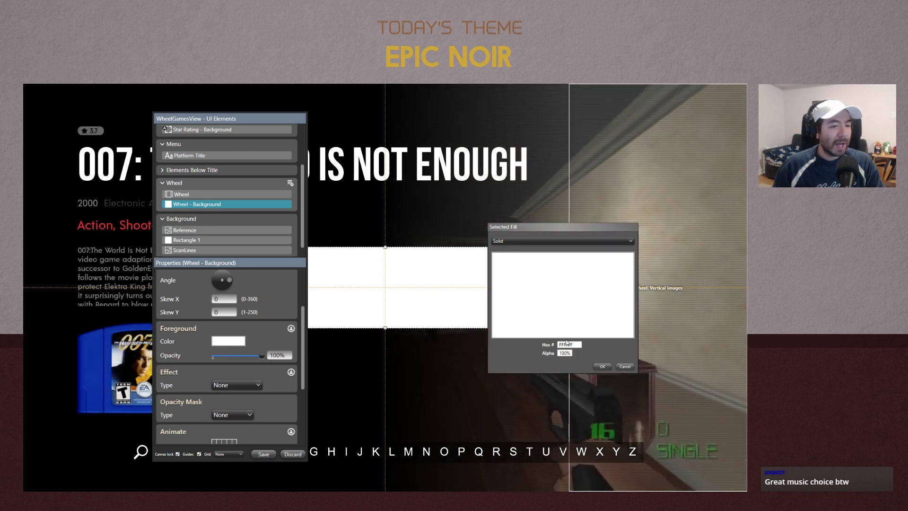
pyautogui.click(568, 315)
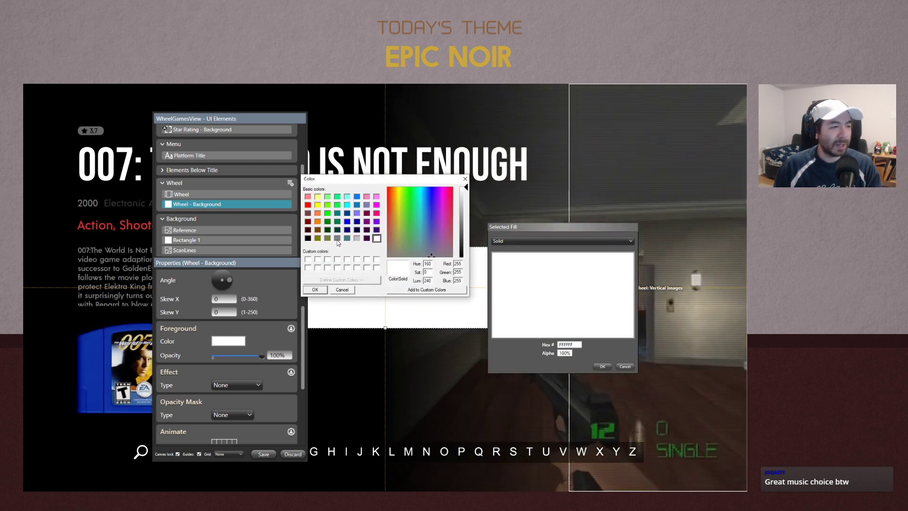
pyautogui.click(338, 238)
pyautogui.click(315, 289)
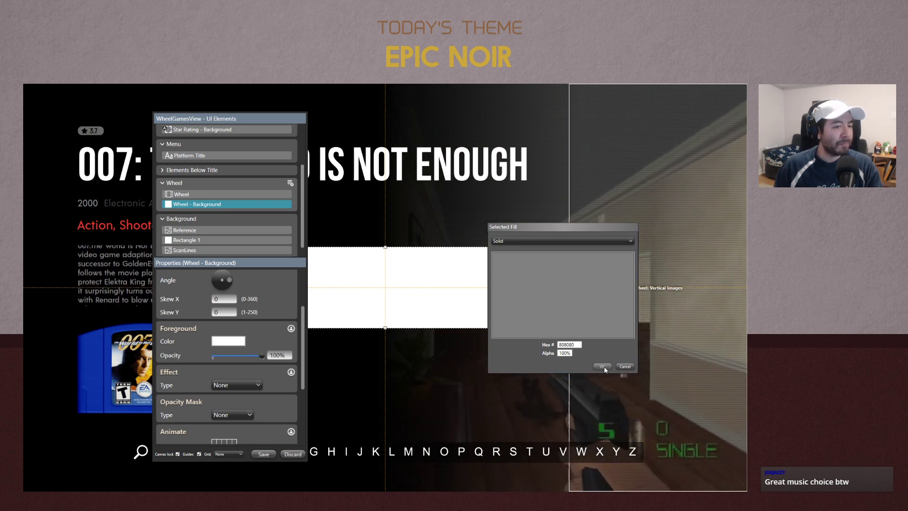
pyautogui.click(603, 366)
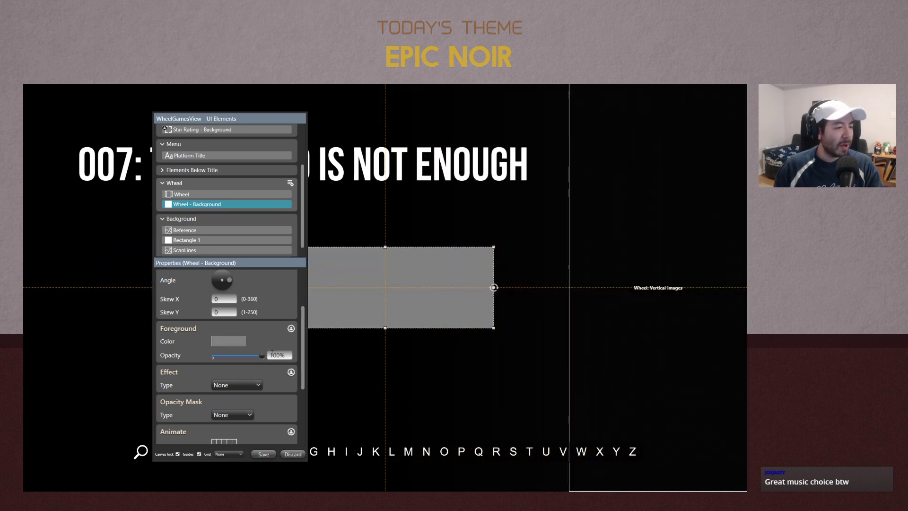
pyautogui.moveTo(279, 355); pyautogui.dragTo(245, 355)
pyautogui.write('30')
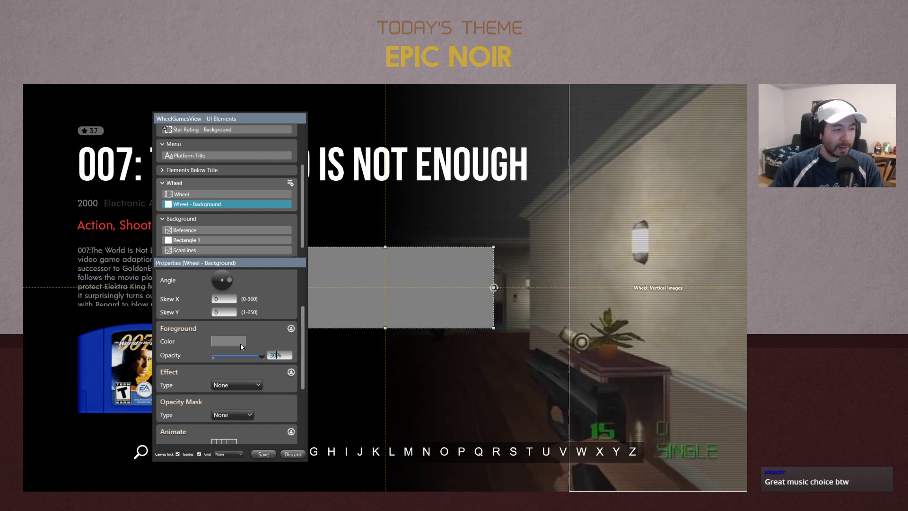
pyautogui.press('Return')
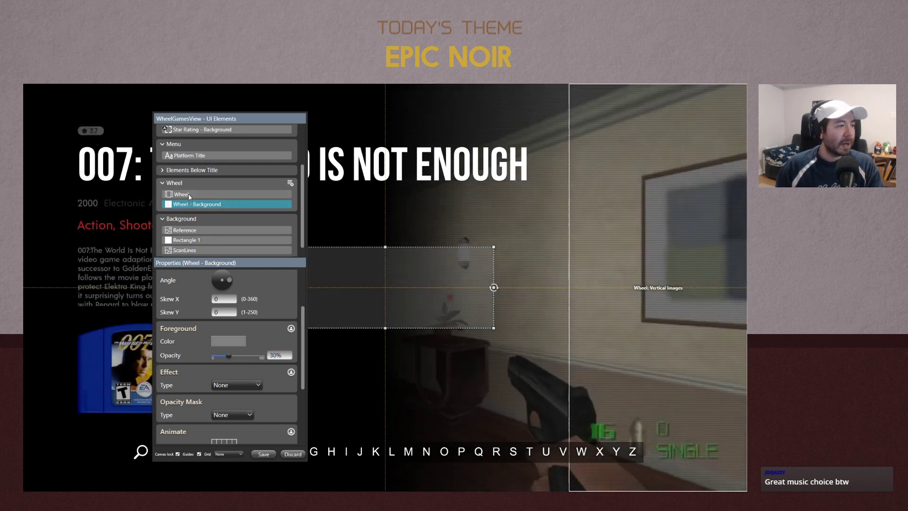
# Set the Wheel element's image type to Clear Logo
pyautogui.click(188, 194)
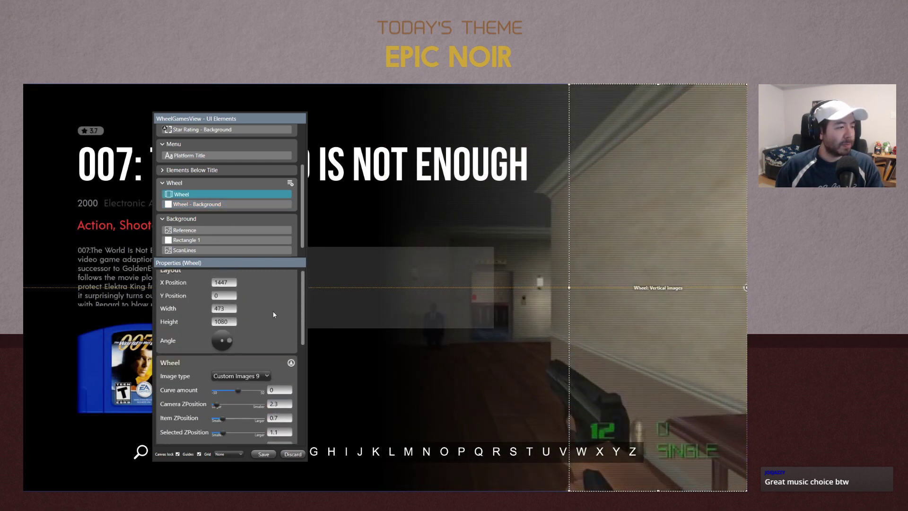
pyautogui.scroll(-2, 274, 315)
pyautogui.click(245, 311)
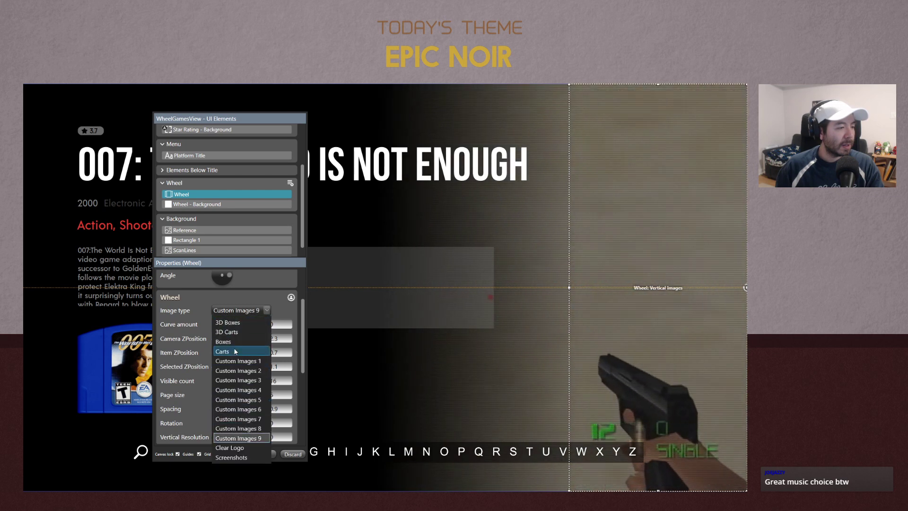
pyautogui.click(237, 447)
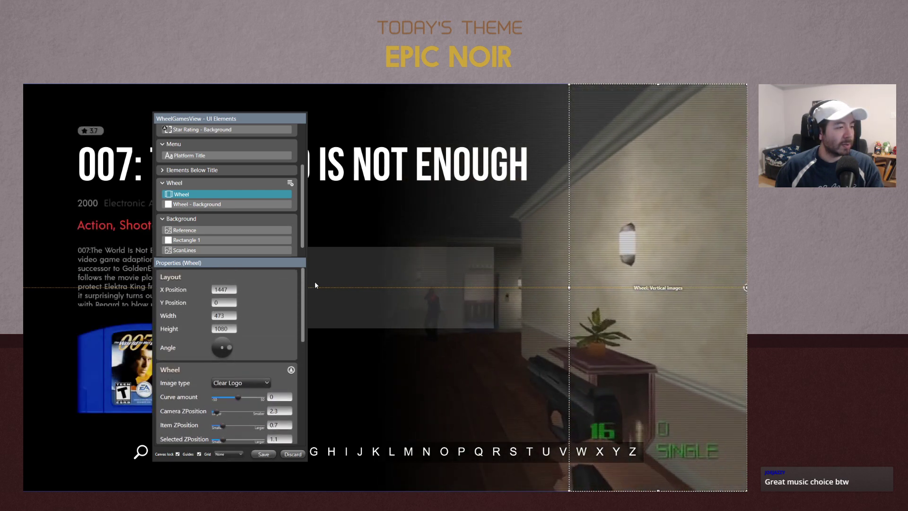
# Add an Immediately-triggered Opacity animation to the Wheel, using New Opacity from 75% to 75%
pyautogui.moveTo(303, 291); pyautogui.dragTo(304, 413)
pyautogui.click(258, 438)
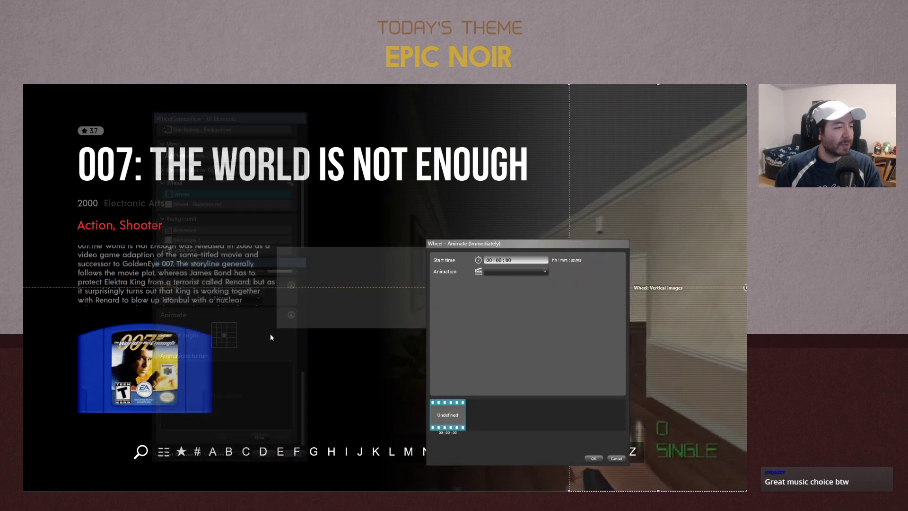
pyautogui.moveTo(493, 245); pyautogui.dragTo(246, 198)
pyautogui.click(265, 225)
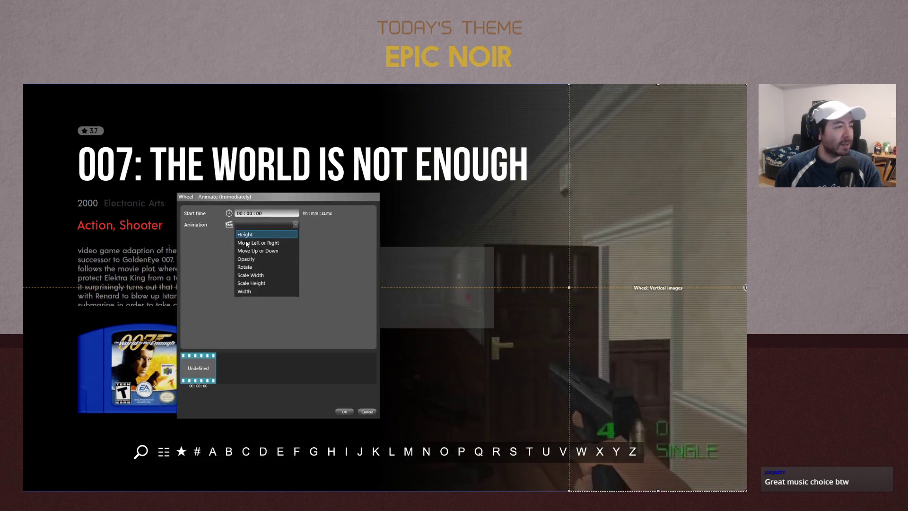
pyautogui.click(265, 259)
pyautogui.click(267, 236)
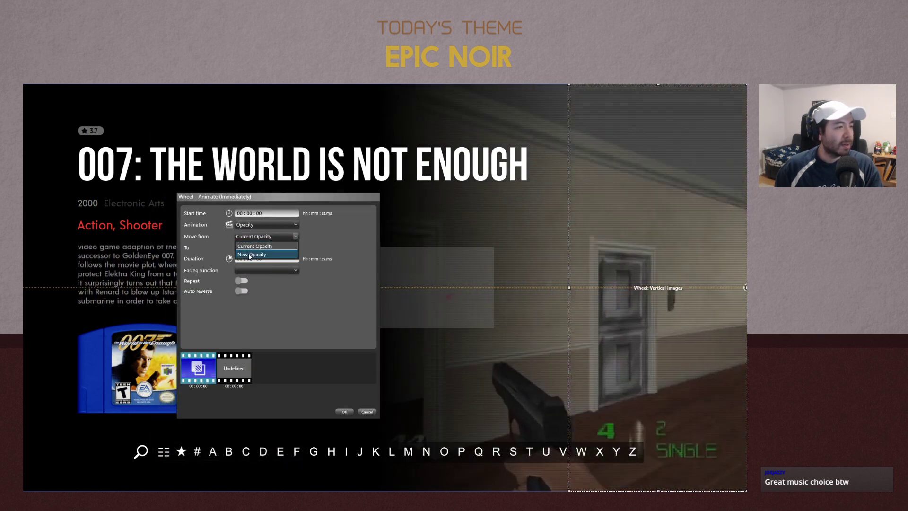
pyautogui.click(251, 247)
pyautogui.moveTo(252, 247); pyautogui.dragTo(212, 244)
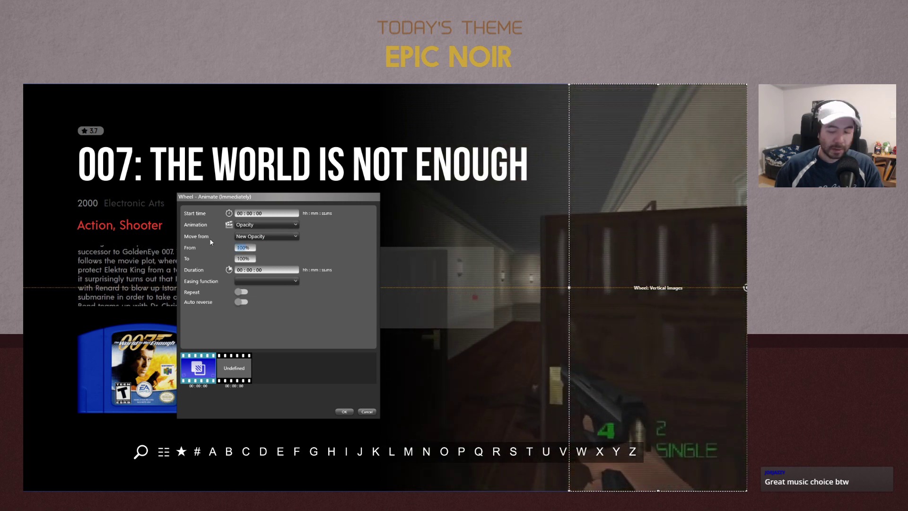
pyautogui.write('75')
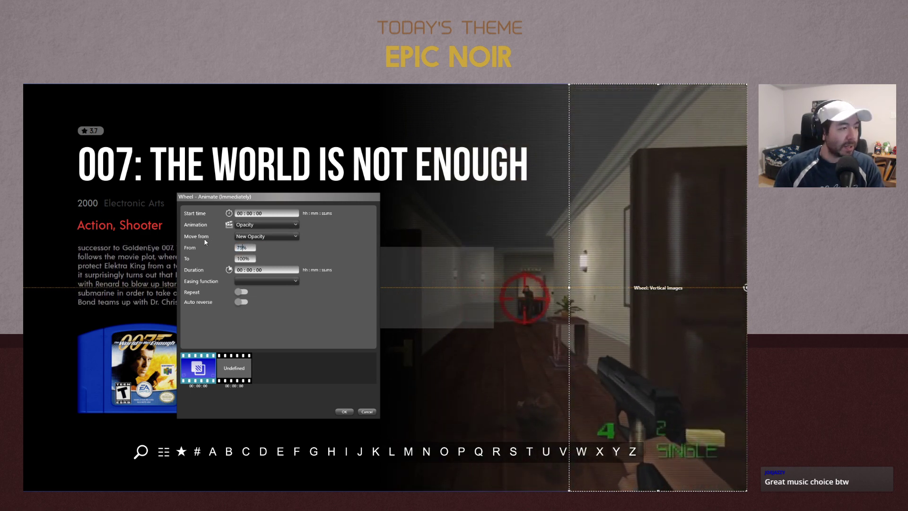
pyautogui.moveTo(237, 259); pyautogui.dragTo(206, 248)
pyautogui.write('75')
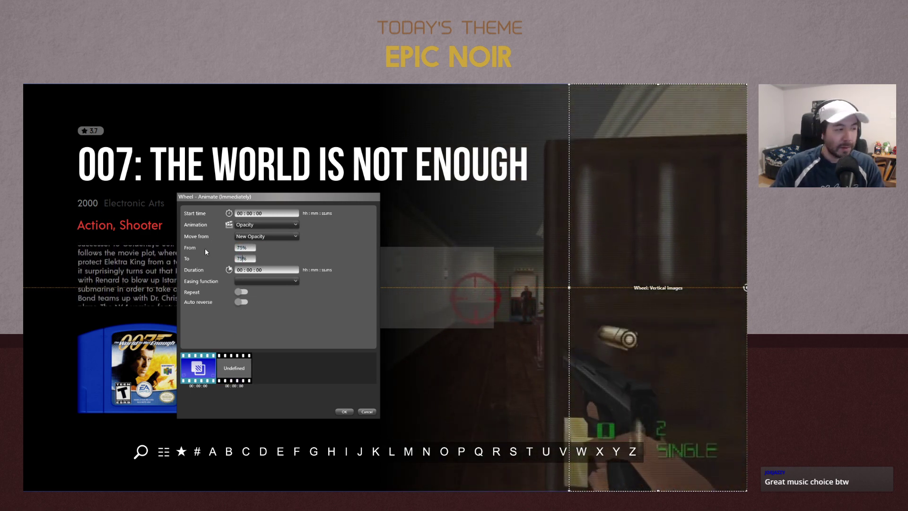
pyautogui.click(344, 412)
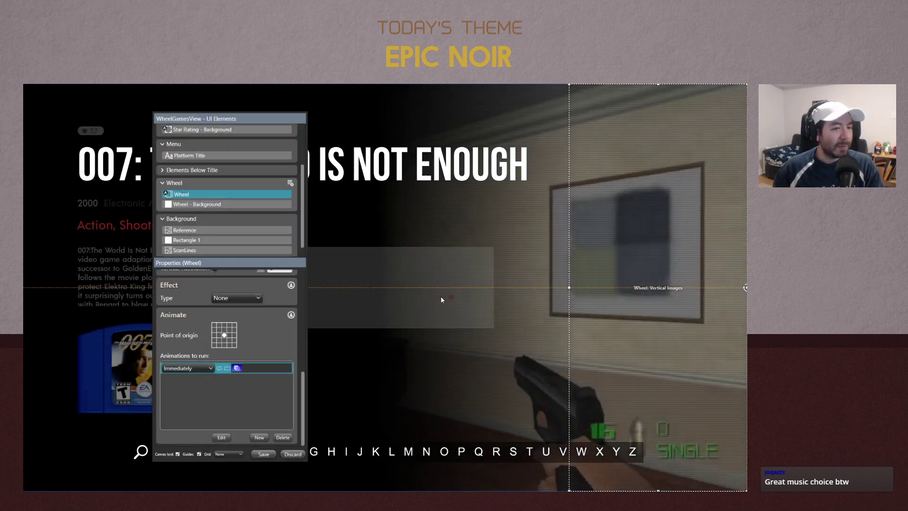
# Match the Wheel - Background rectangle's size and location to the Wheel element by pasting the Wheel's properties onto it
pyautogui.click(208, 204)
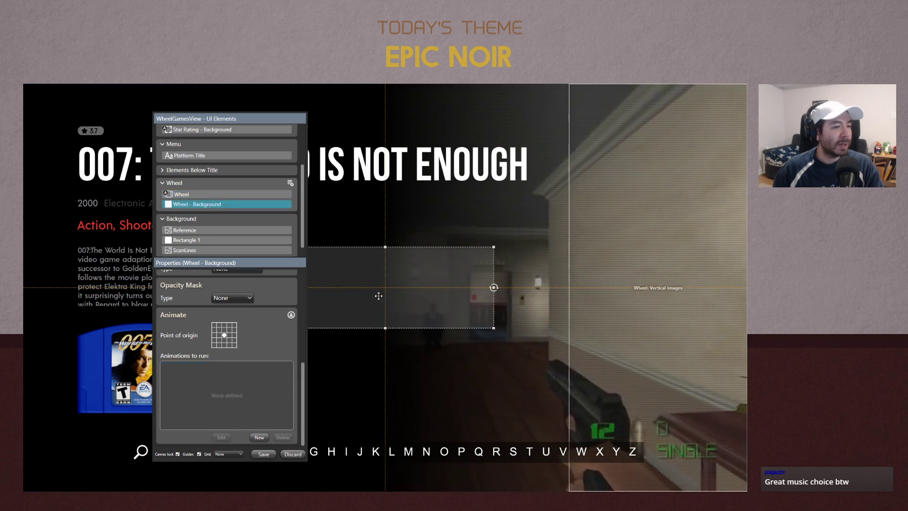
pyautogui.moveTo(397, 272); pyautogui.dragTo(558, 119)
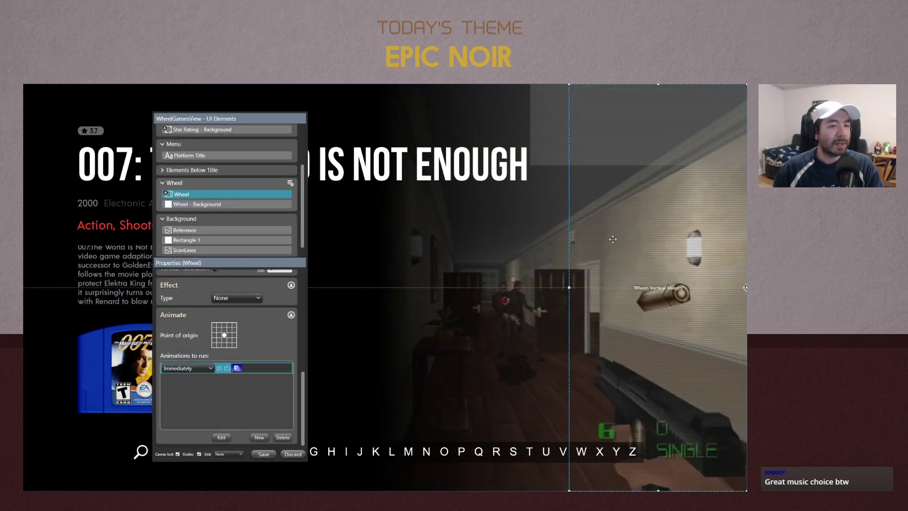
pyautogui.click(574, 253)
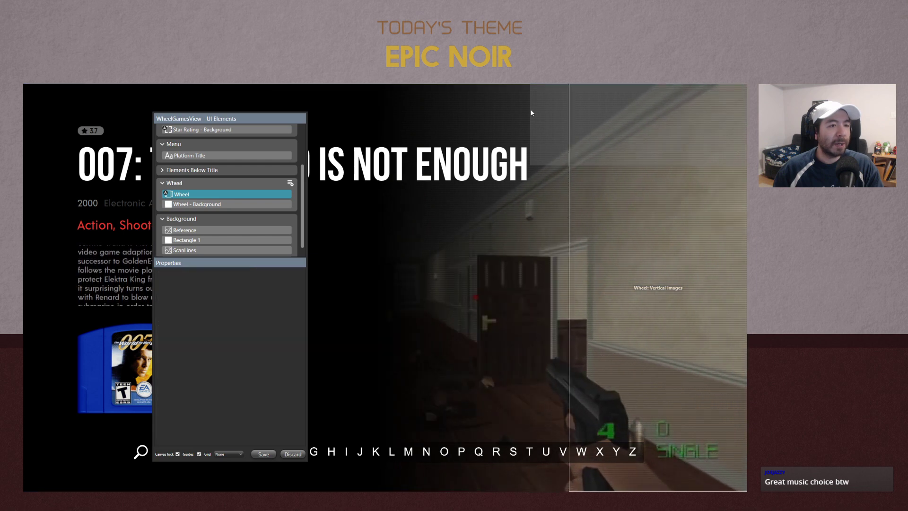
pyautogui.click(541, 108)
pyautogui.rightClick(542, 107)
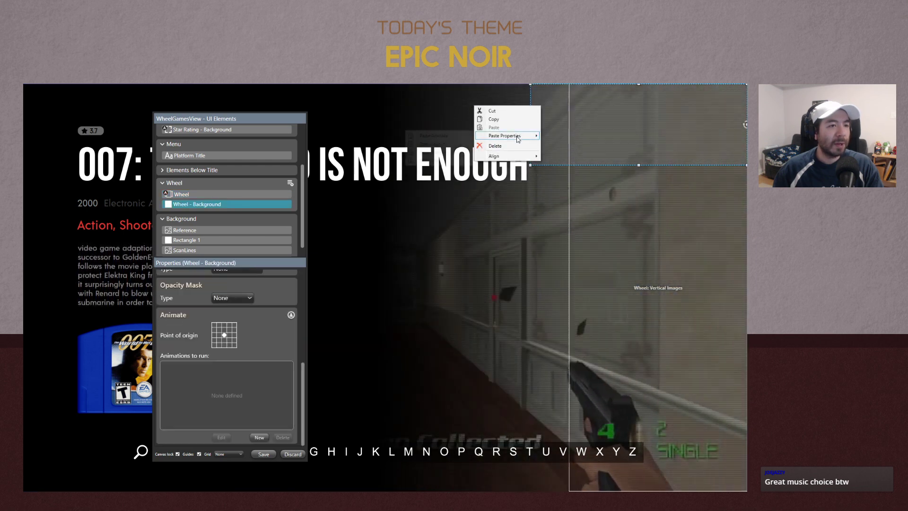
pyautogui.moveTo(504, 136)
pyautogui.click(447, 144)
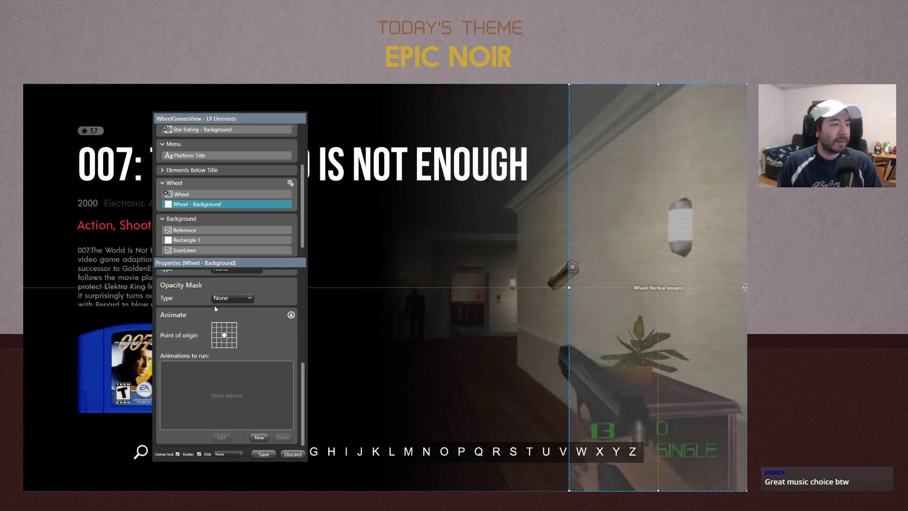
# Darken the Wheel - Background rectangle's solid fill to gray 5F5F5F
pyautogui.scroll(3, 256, 345)
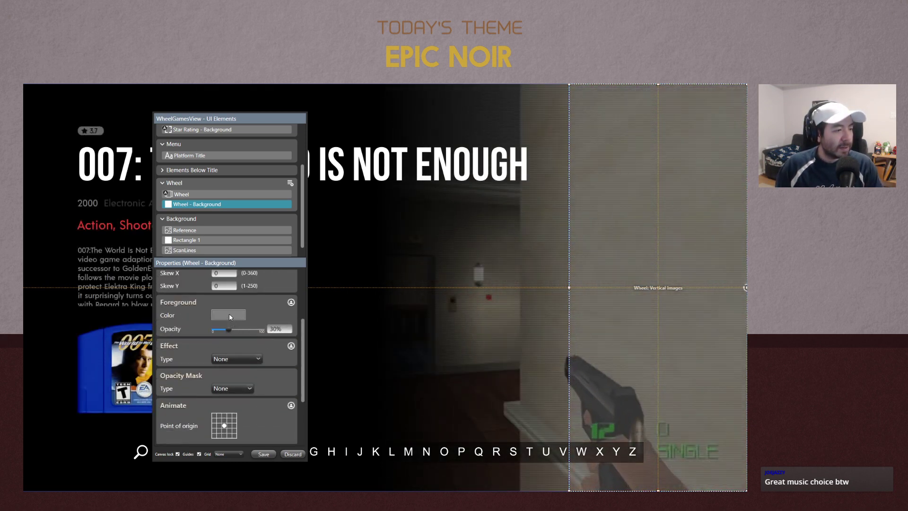
pyautogui.click(229, 315)
pyautogui.click(517, 300)
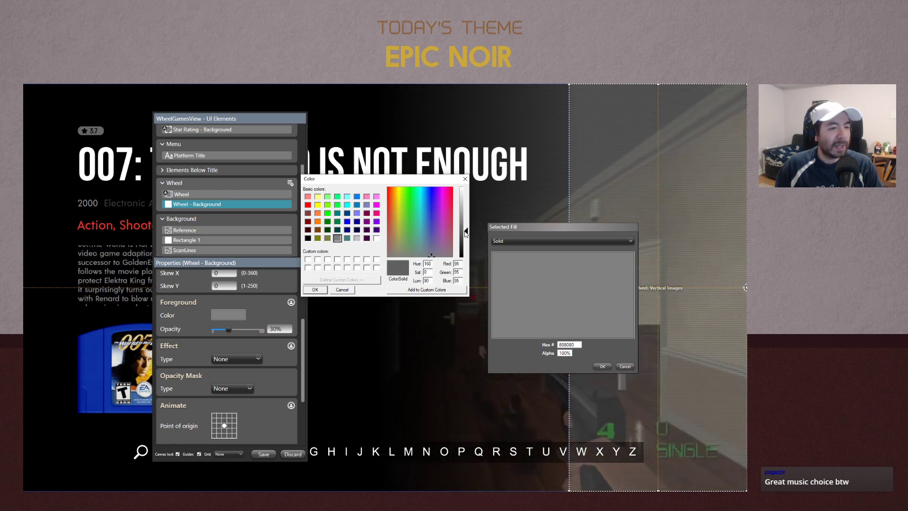
pyautogui.click(315, 289)
pyautogui.click(602, 366)
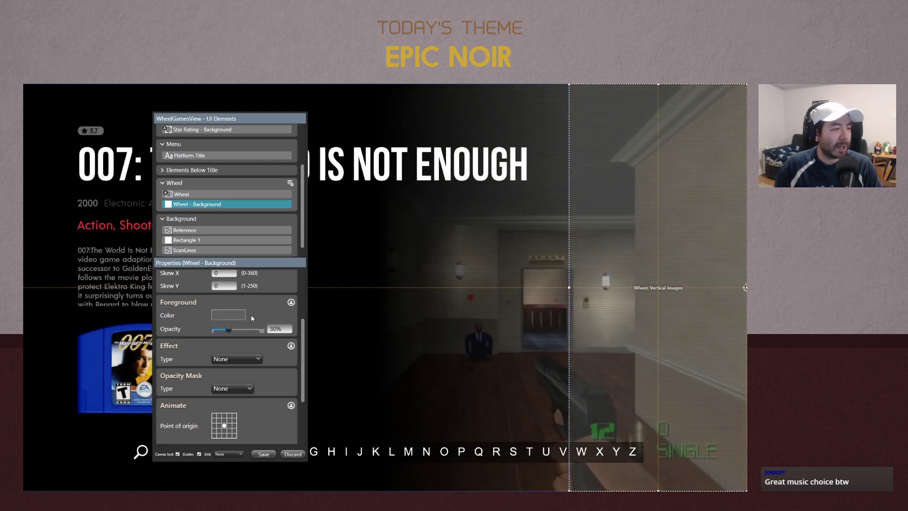
# Set the Wheel - Background rectangle's opacity to 45%
pyautogui.moveTo(277, 330); pyautogui.dragTo(257, 332)
pyautogui.write('4')
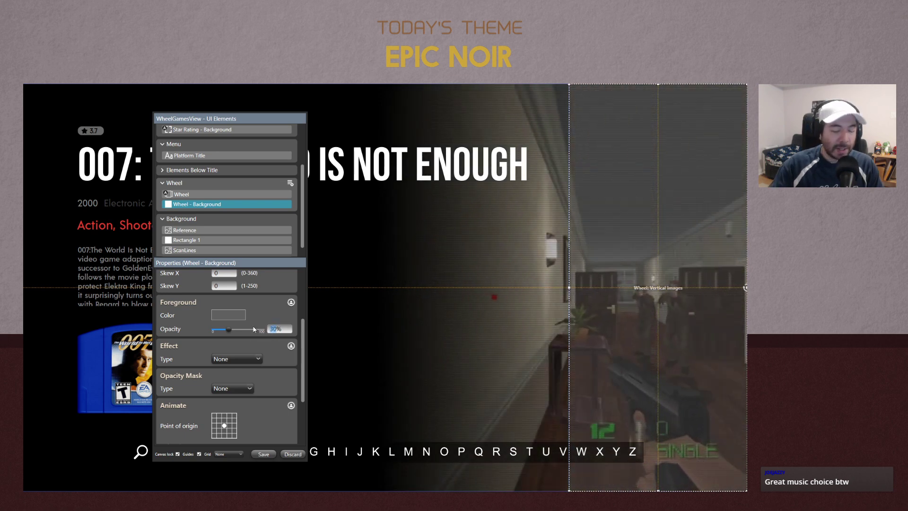
pyautogui.write('5')
pyautogui.press('Return')
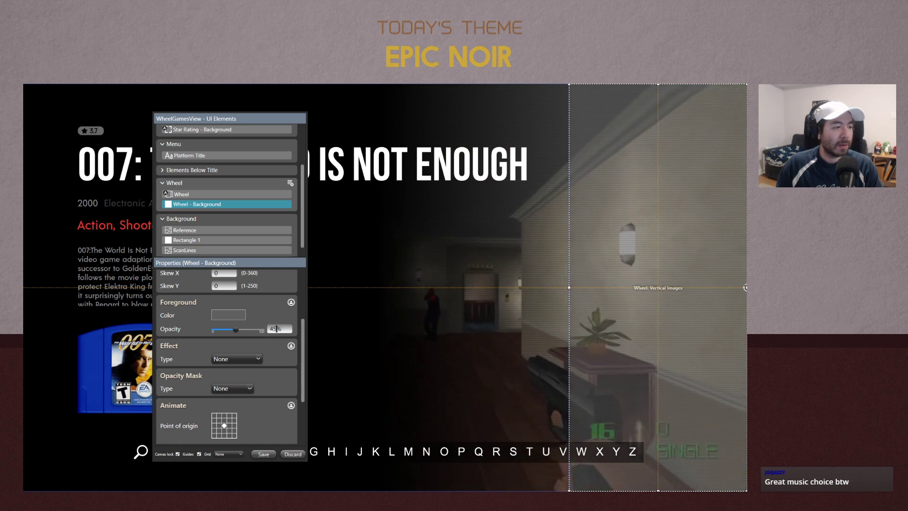
# Set the Wheel - Background rectangle's opacity to 65%
pyautogui.moveTo(277, 330); pyautogui.dragTo(243, 330)
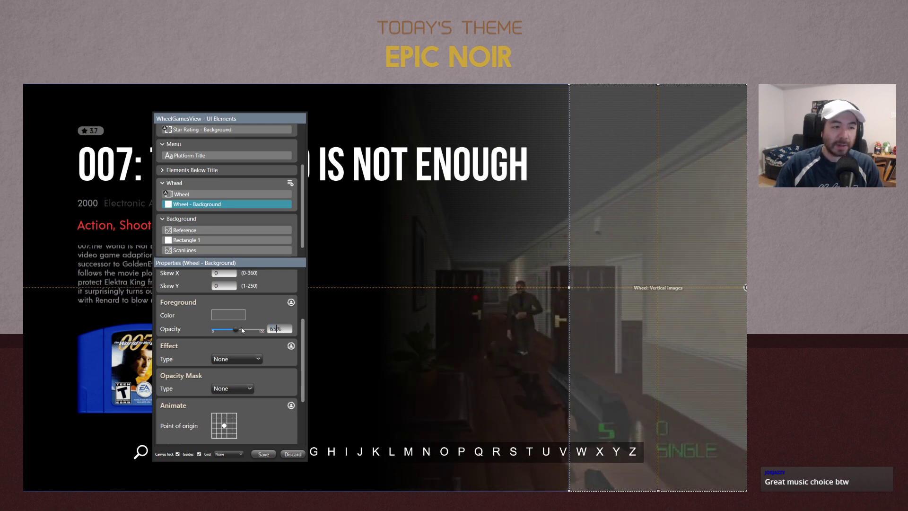
pyautogui.write('65')
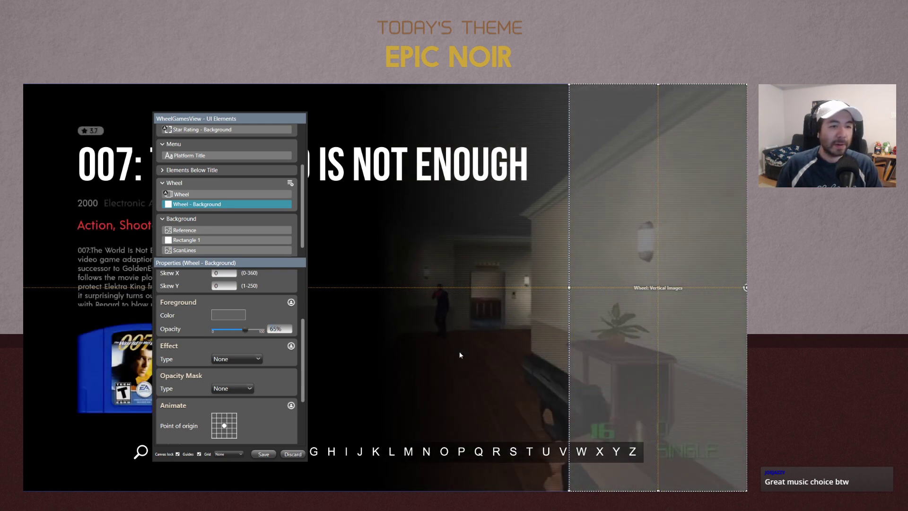
pyautogui.click(460, 354)
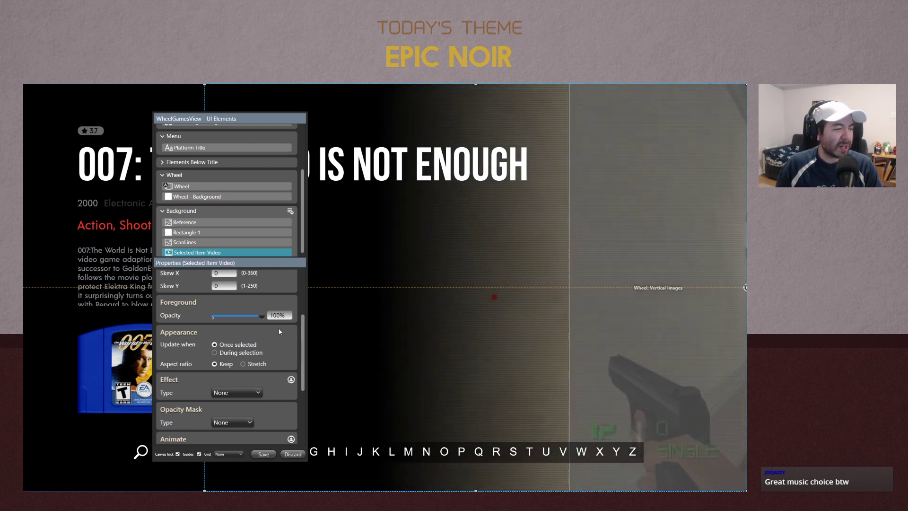
# Reselect the Wheel - Background rectangle and darken its solid fill to gray 444444
pyautogui.scroll(1, 279, 332)
pyautogui.click(206, 198)
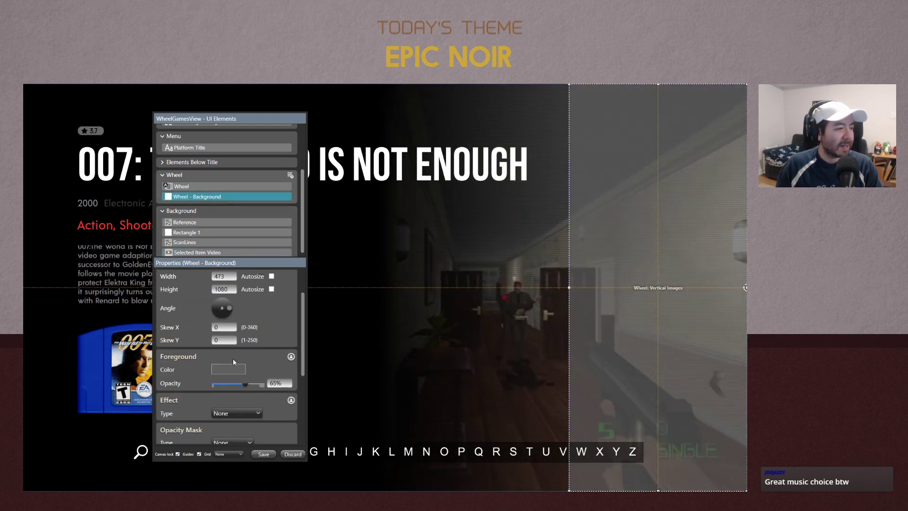
pyautogui.click(234, 370)
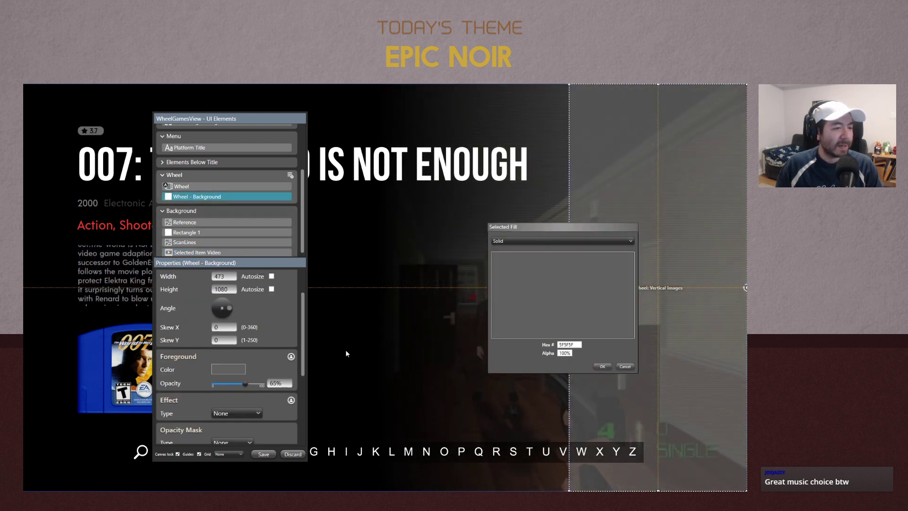
pyautogui.click(563, 309)
pyautogui.click(466, 239)
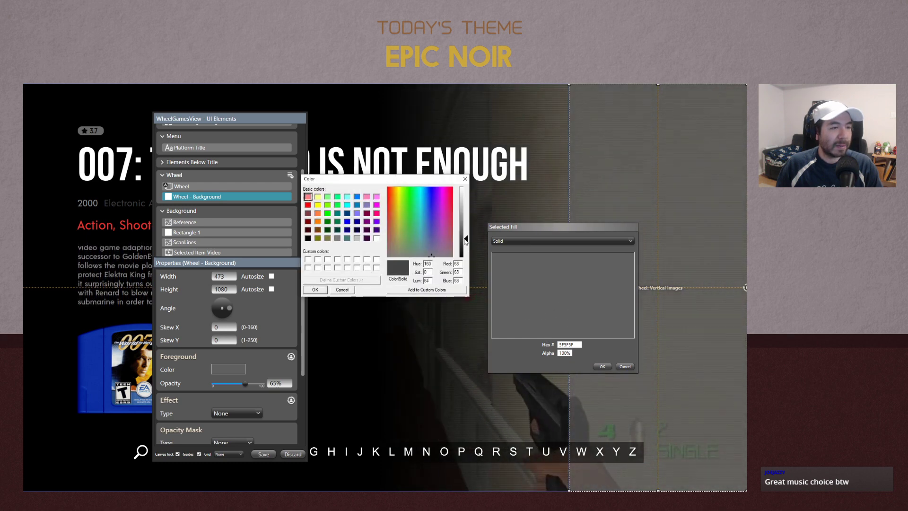
pyautogui.click(315, 290)
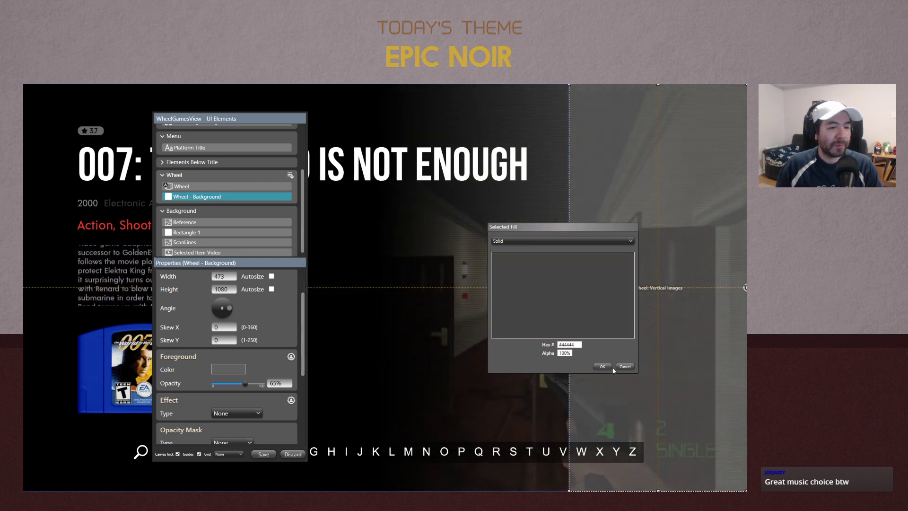
pyautogui.click(603, 367)
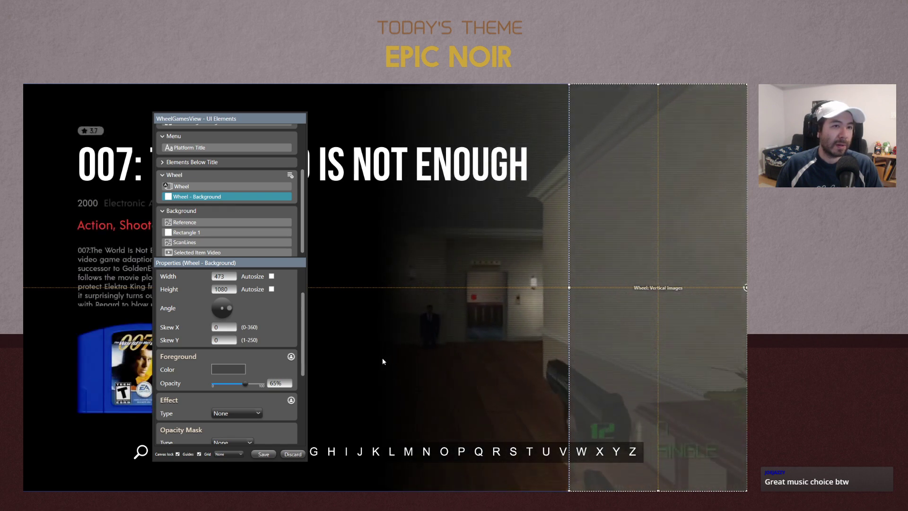
# Darken the Wheel - Background rectangle's fill further to RGB 53, 53, 53
pyautogui.click(223, 370)
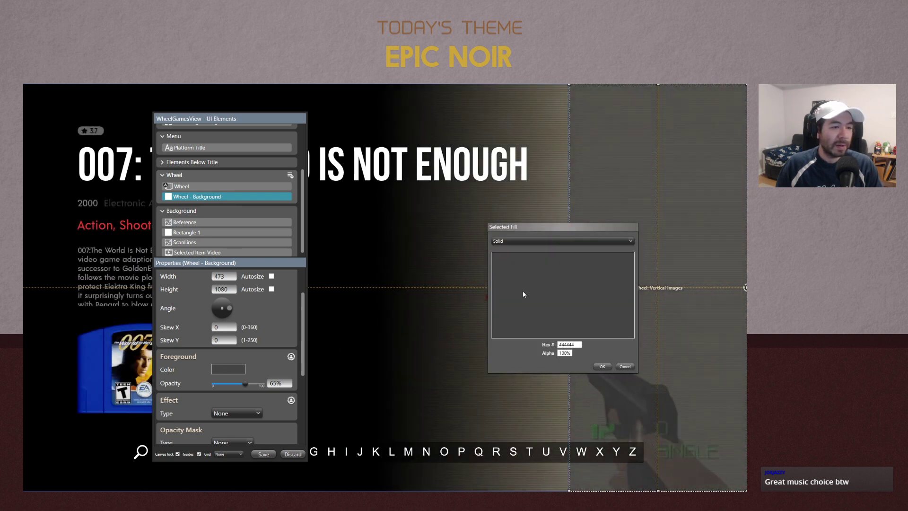
pyautogui.click(523, 297)
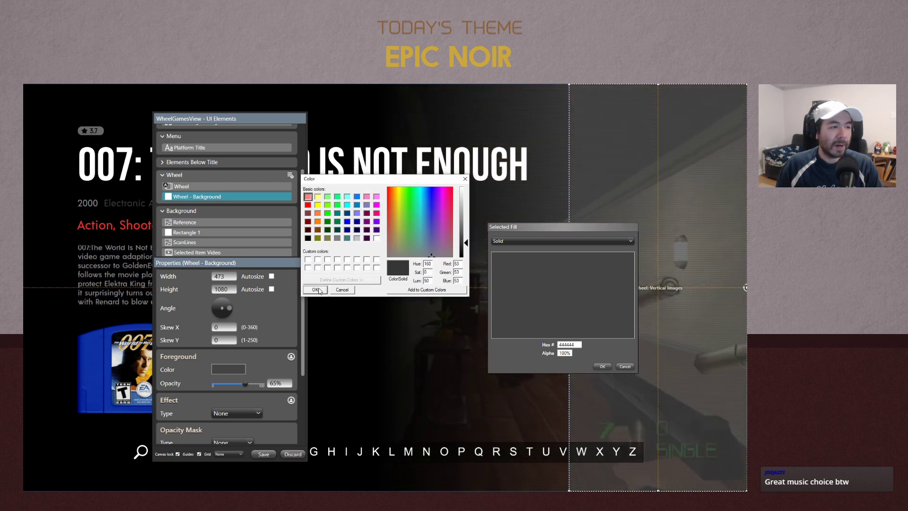
pyautogui.click(315, 290)
pyautogui.click(602, 367)
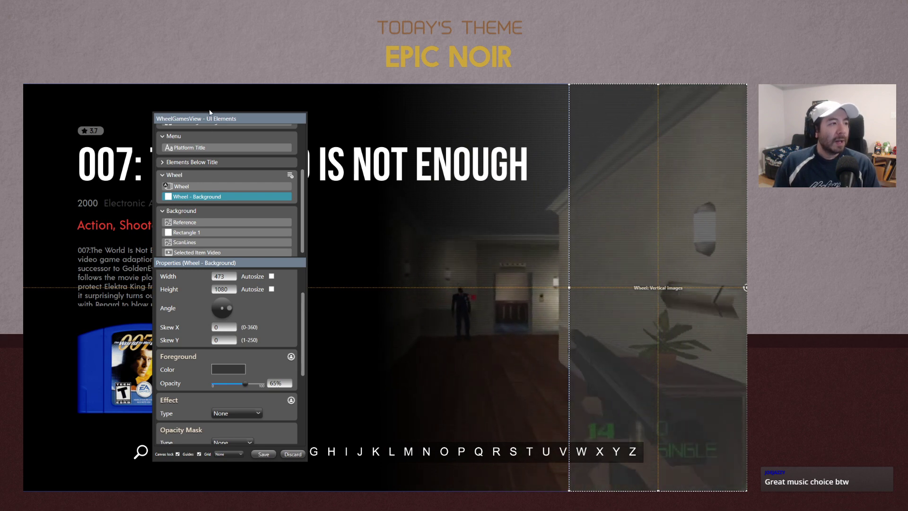
# Add an Immediately-triggered Move Left or Right animation to Wheel - Background, moving from Off-screen (Right) to Defined Location
pyautogui.moveTo(211, 117); pyautogui.dragTo(256, 116)
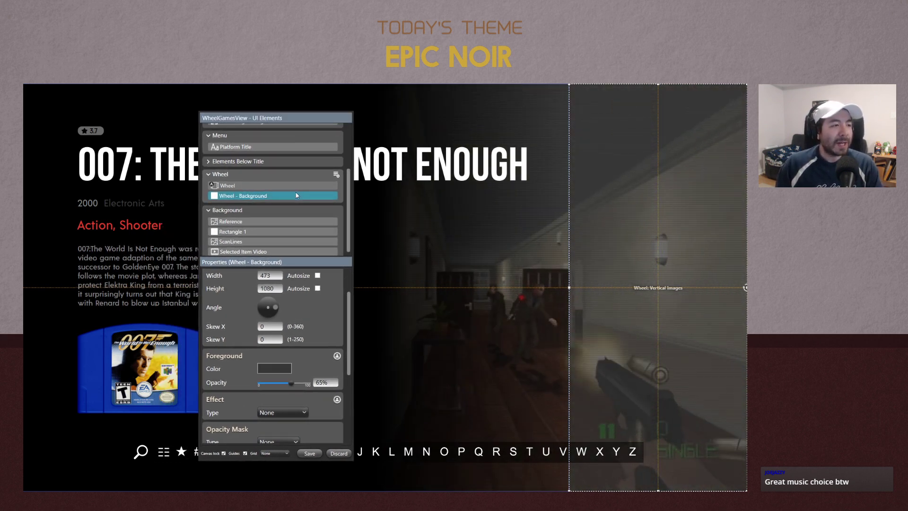
pyautogui.scroll(-1, 343, 223)
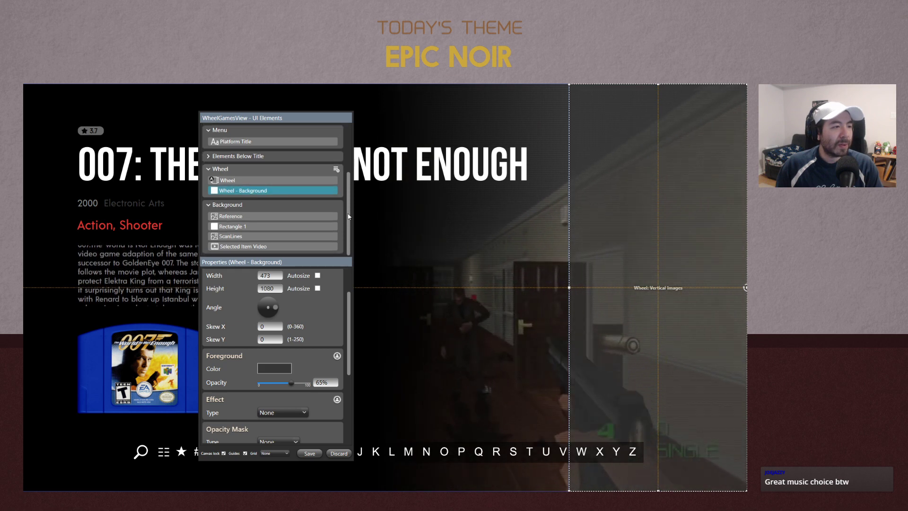
pyautogui.moveTo(348, 336); pyautogui.dragTo(347, 419)
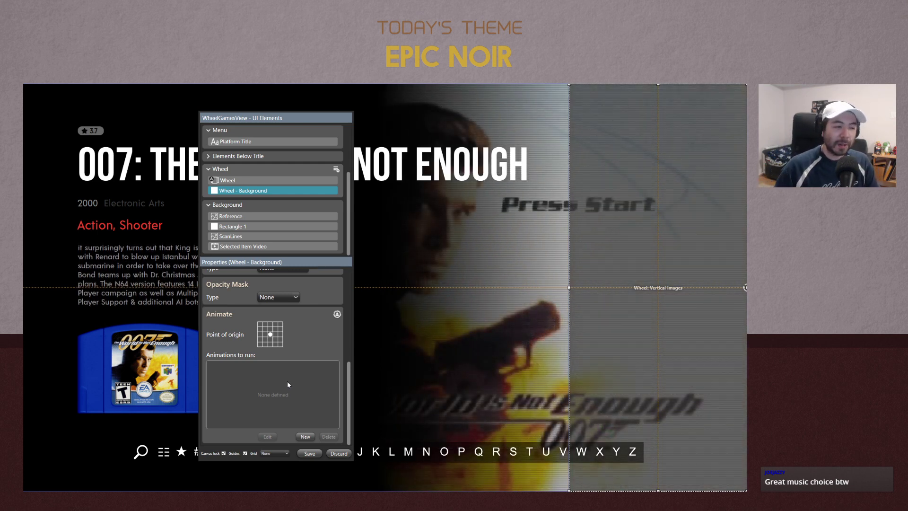
pyautogui.click(305, 436)
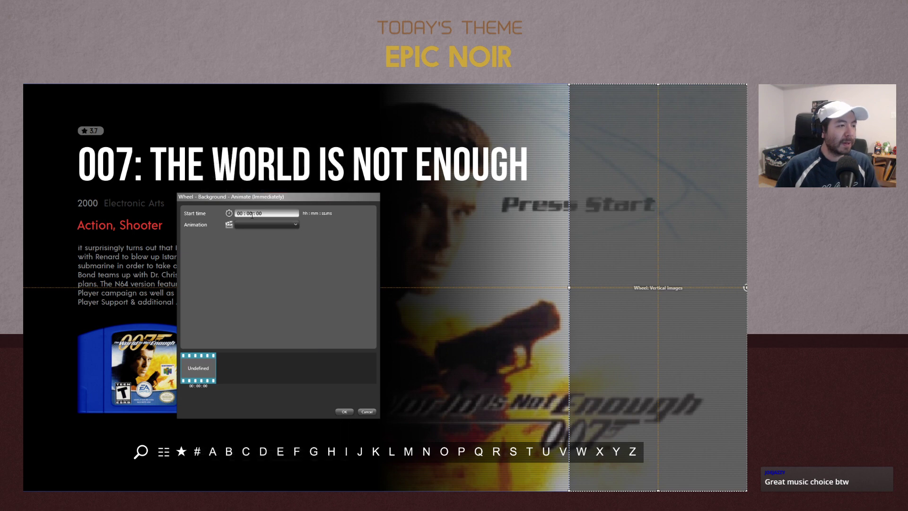
pyautogui.click(271, 225)
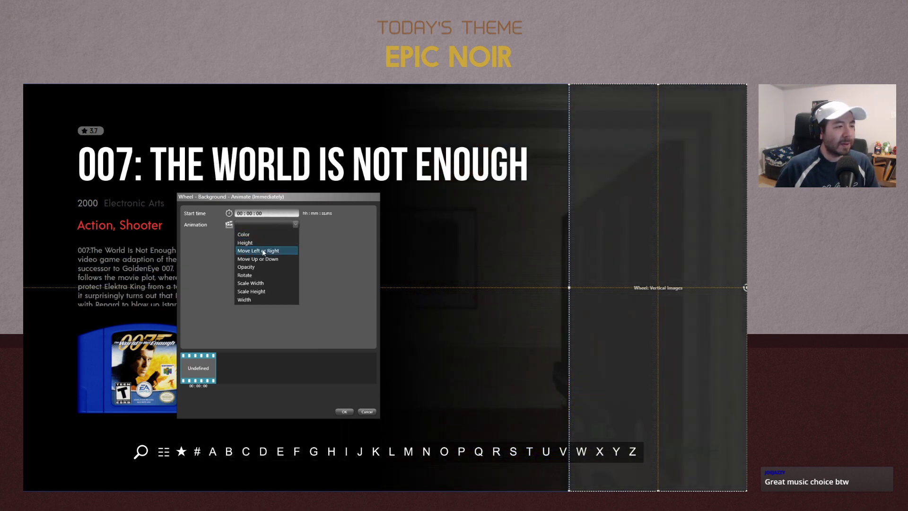
pyautogui.click(267, 253)
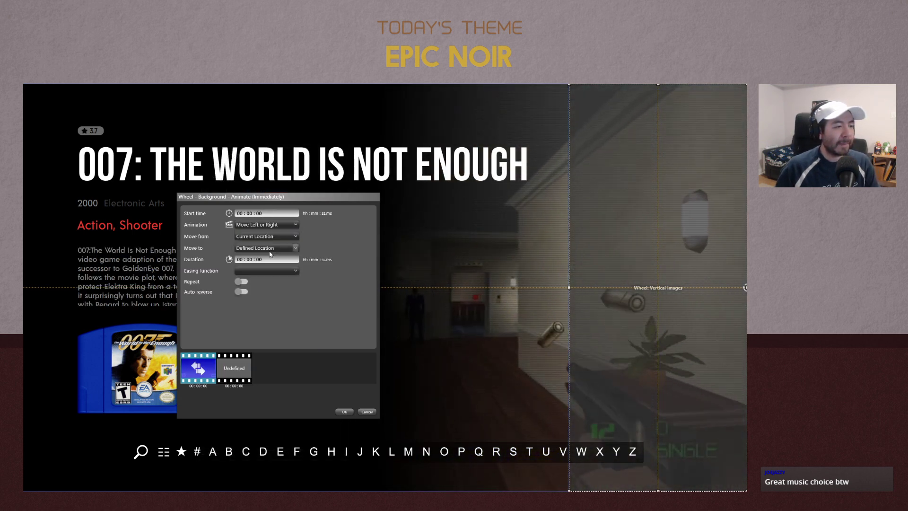
pyautogui.click(263, 236)
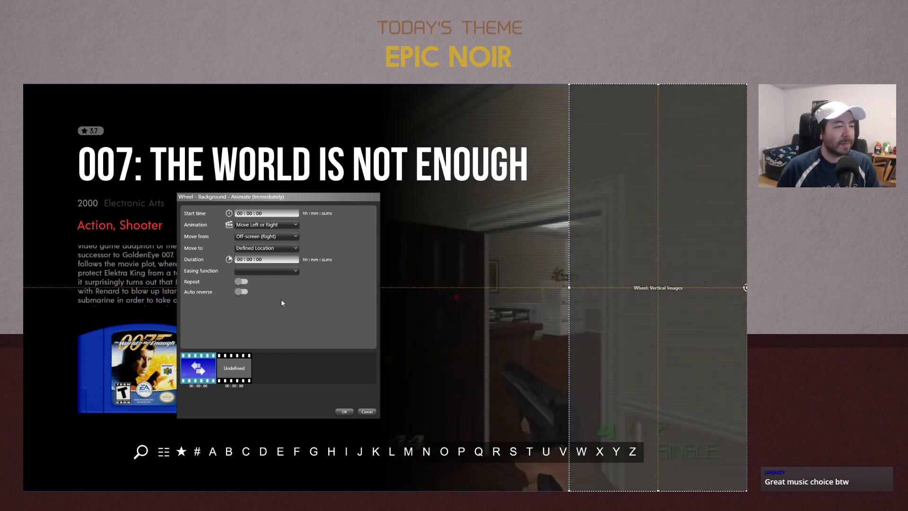
# Set the Wheel - Background move animation's duration to 0.35 seconds
pyautogui.click(276, 260)
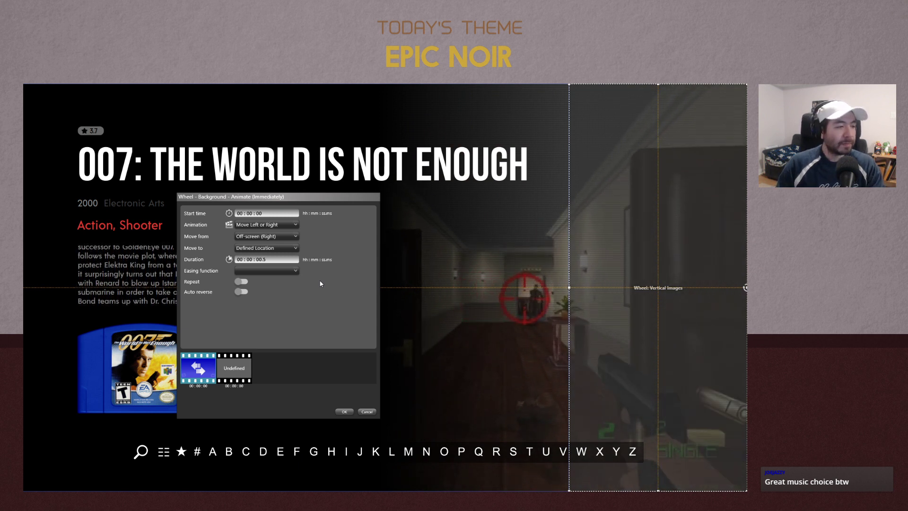
pyautogui.click(311, 301)
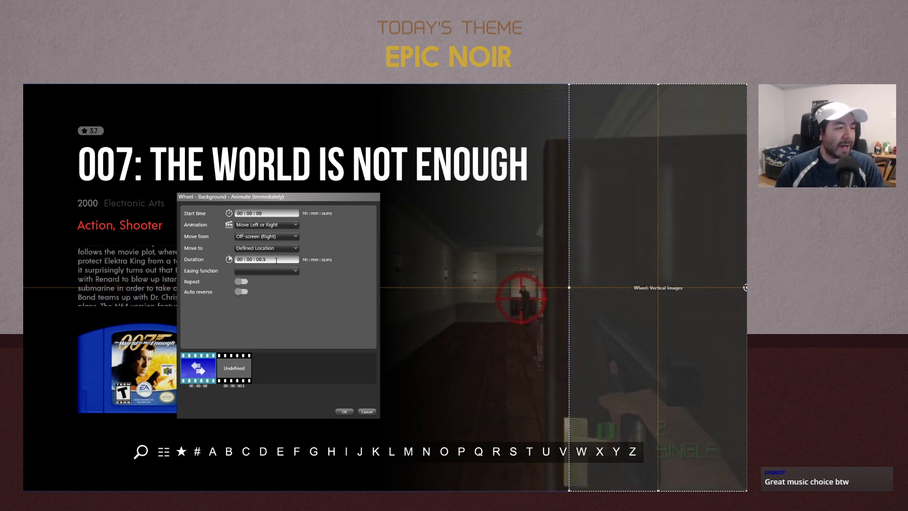
pyautogui.press('BackSpace')
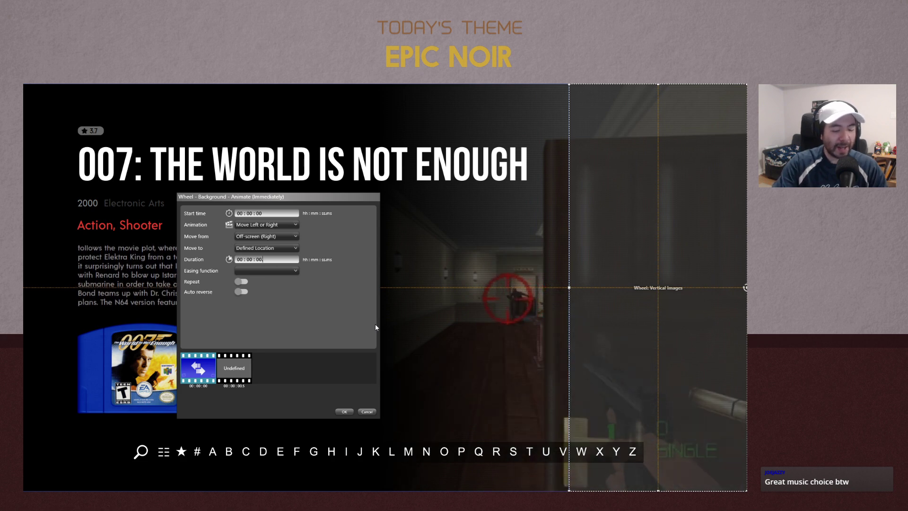
pyautogui.write('3')
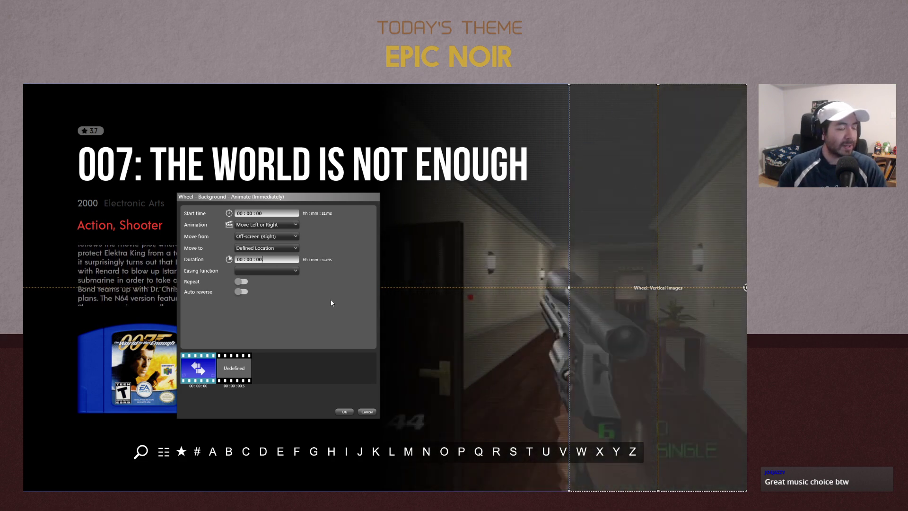
pyautogui.write('5')
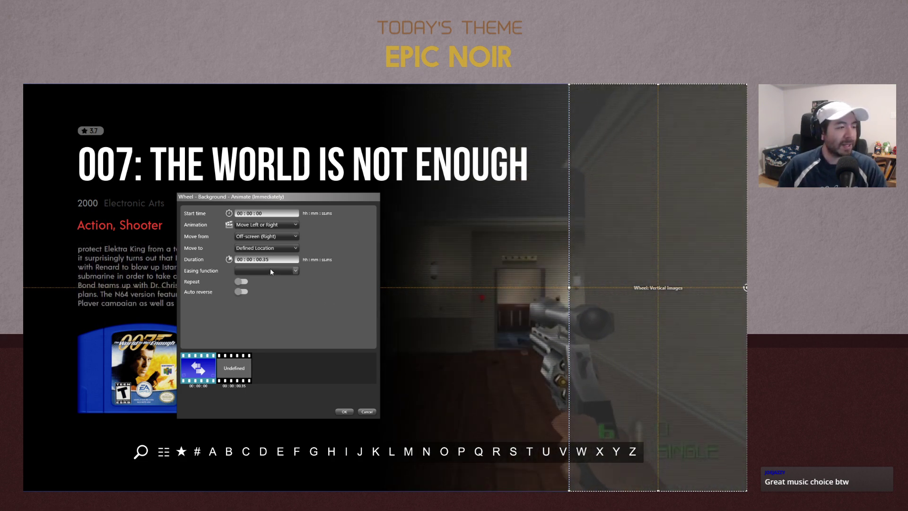
# Give the Wheel - Background entry animation SineEase easing in EaseInOut mode and change its trigger to During Selection
pyautogui.click(269, 270)
pyautogui.click(250, 370)
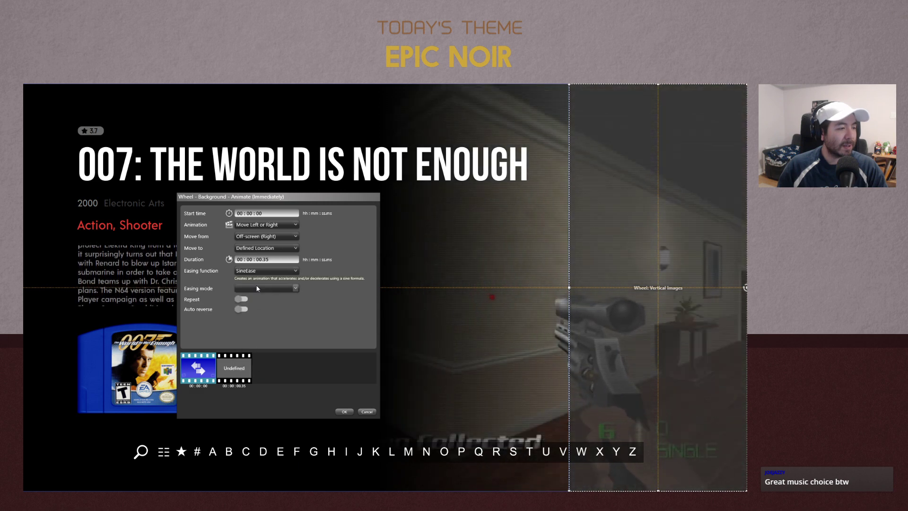
pyautogui.click(267, 288)
pyautogui.click(253, 325)
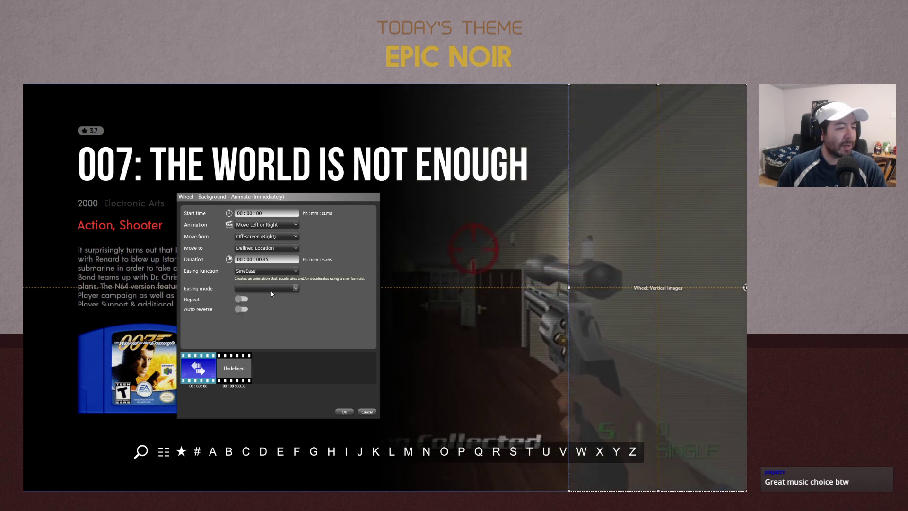
pyautogui.click(271, 289)
pyautogui.click(258, 325)
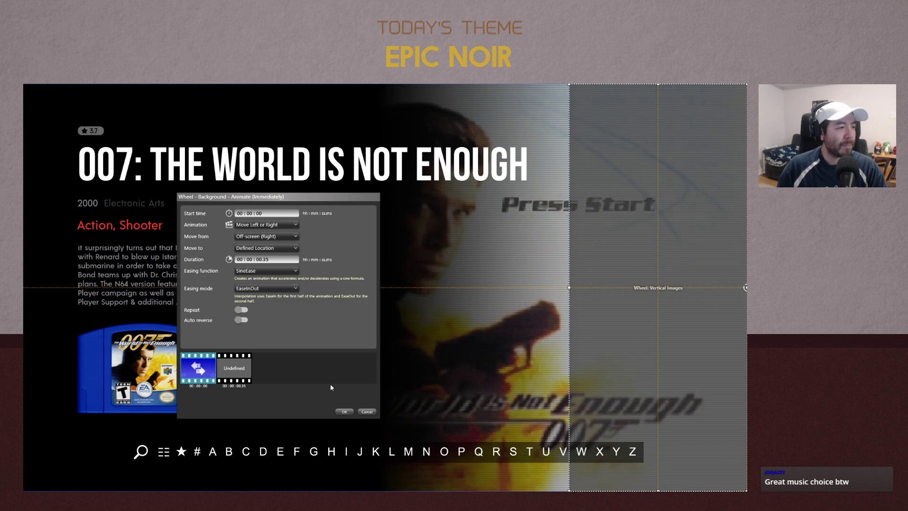
pyautogui.click(345, 413)
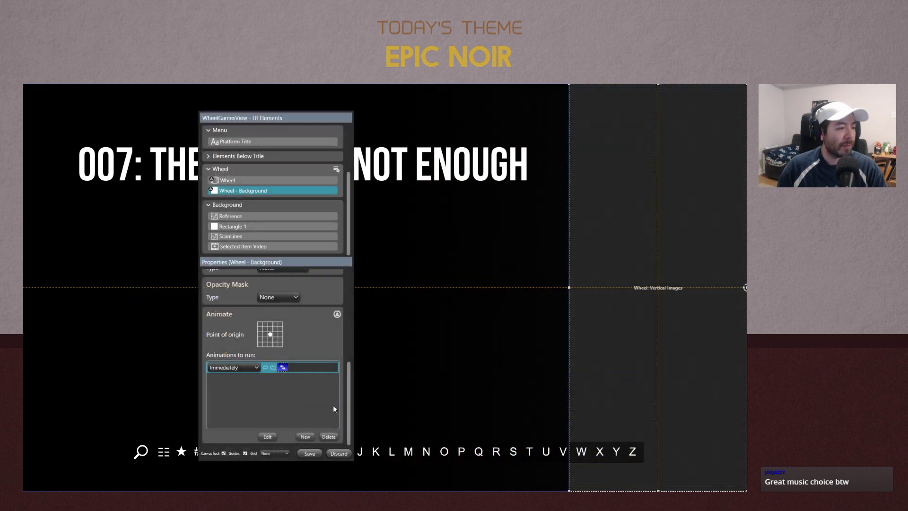
pyautogui.click(235, 368)
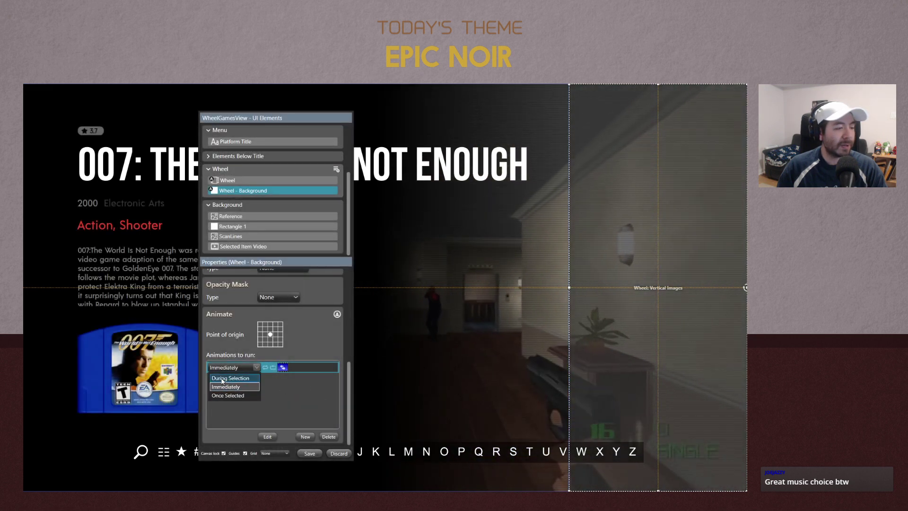
pyautogui.click(226, 378)
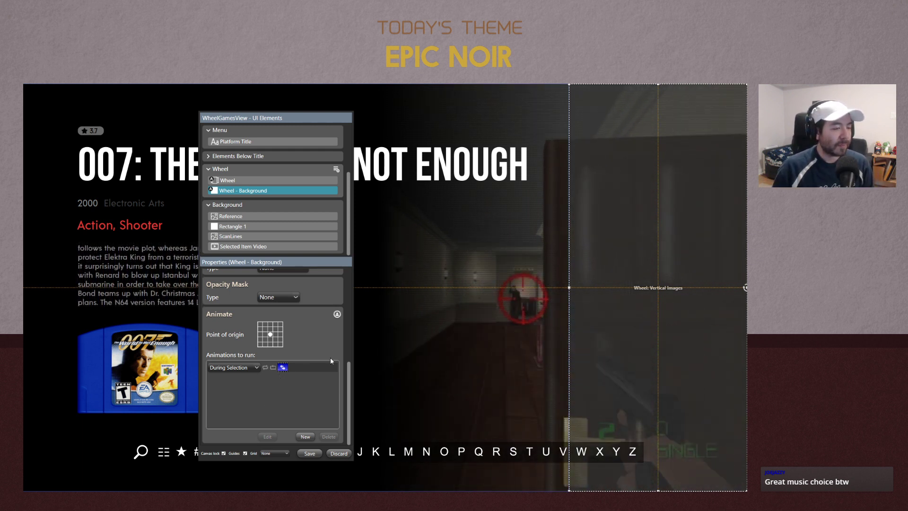
# Add a second Move Left or Right animation to Wheel - Background, starting at 1.5 seconds, from Current Location to Off-screen (Right)
pyautogui.click(304, 437)
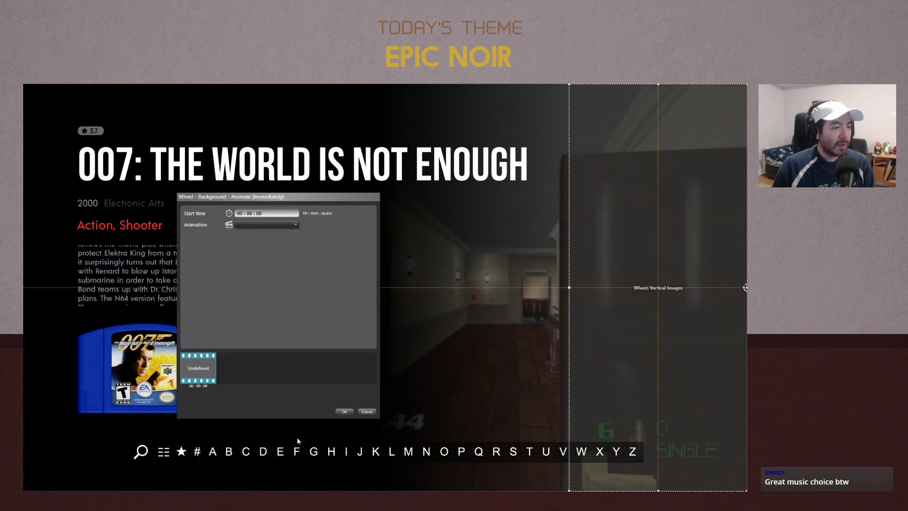
pyautogui.click(245, 225)
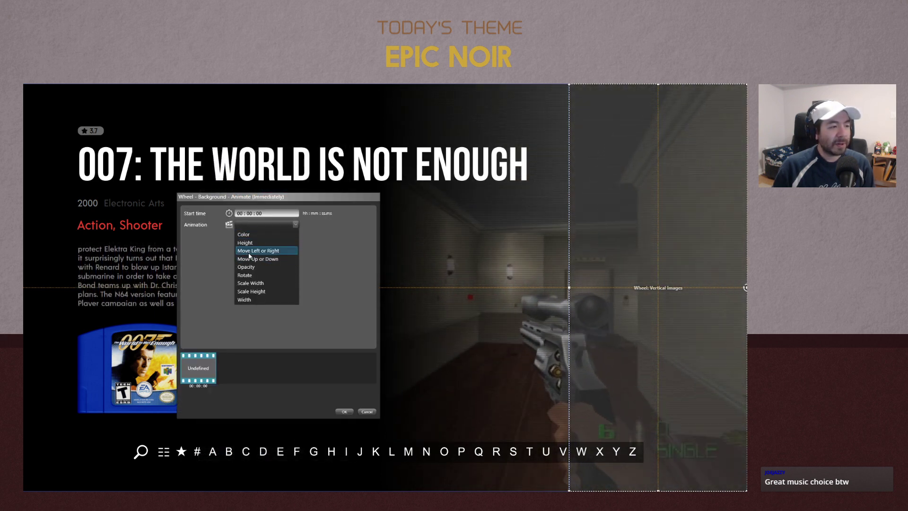
pyautogui.click(258, 250)
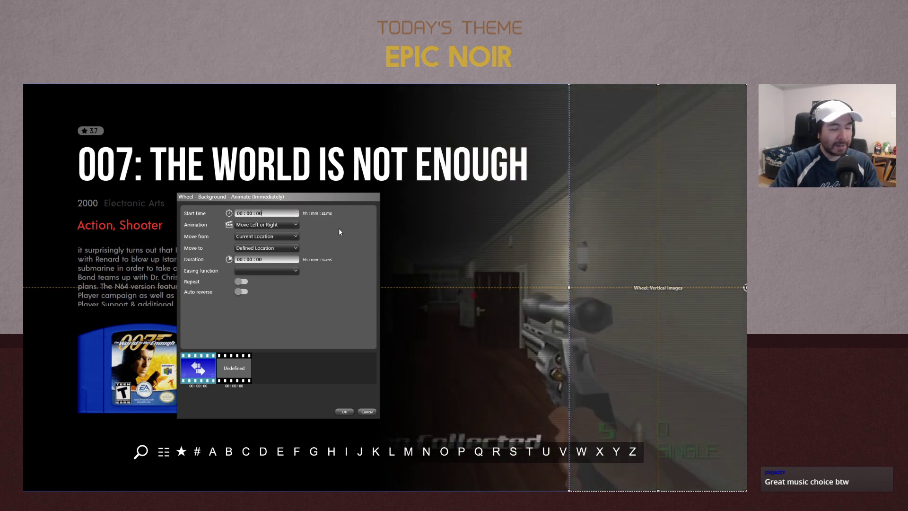
pyautogui.press('BackSpace')
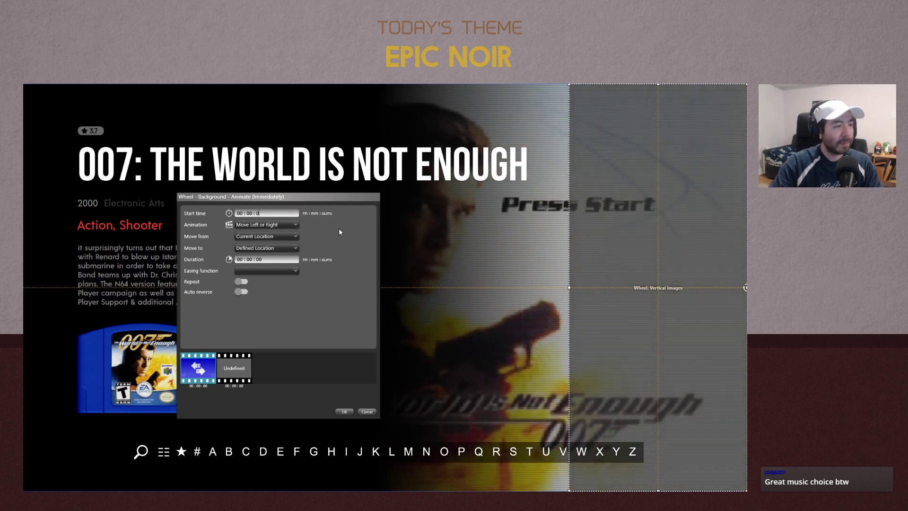
pyautogui.write('1.5')
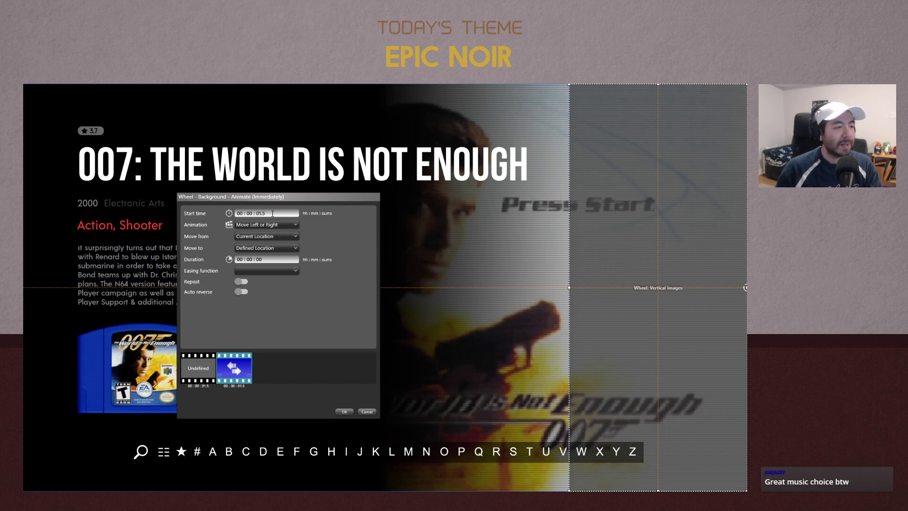
pyautogui.click(260, 249)
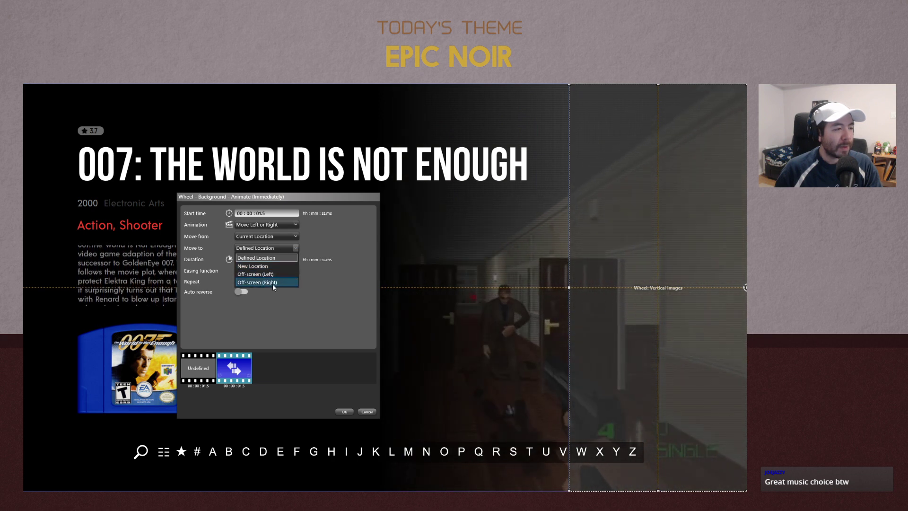
pyautogui.click(272, 283)
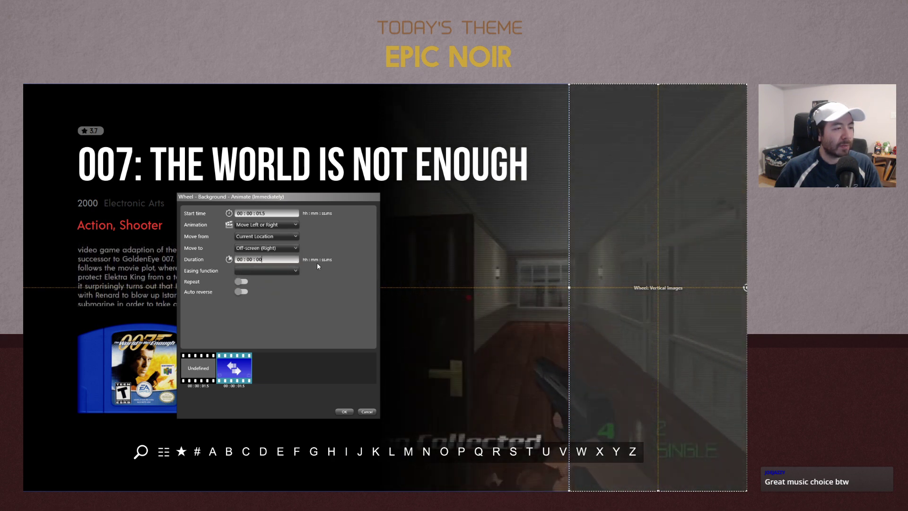
# Set the off-screen move animation's duration to 0.35 seconds with SineEase easing in EaseInOut mode
pyautogui.press('BackSpace')
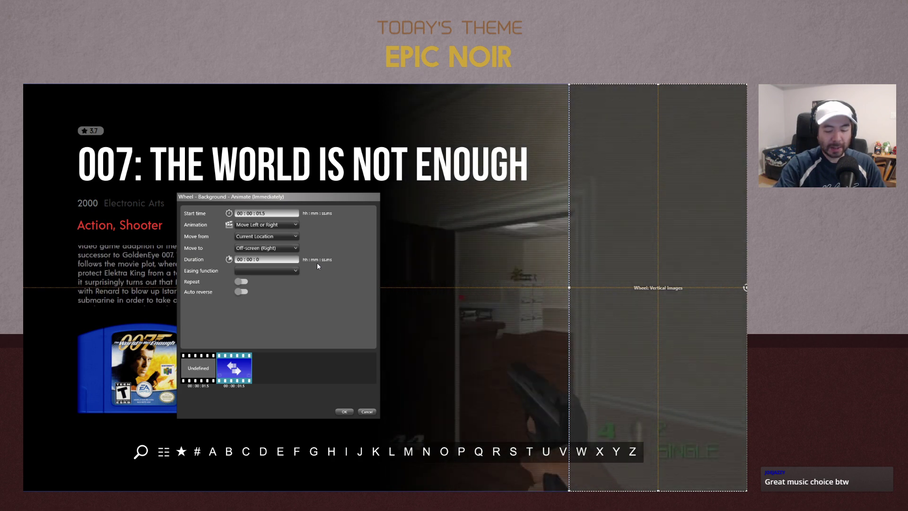
pyautogui.write('0.345')
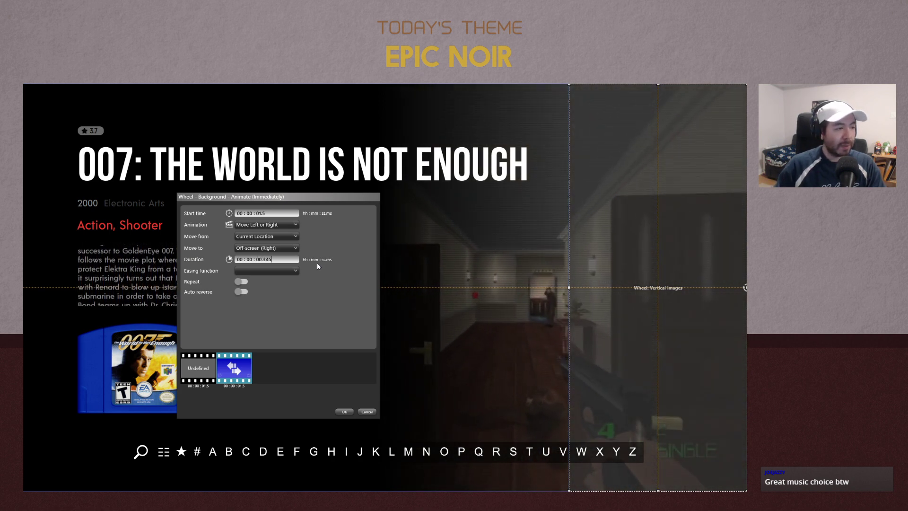
pyautogui.click(268, 271)
pyautogui.click(246, 371)
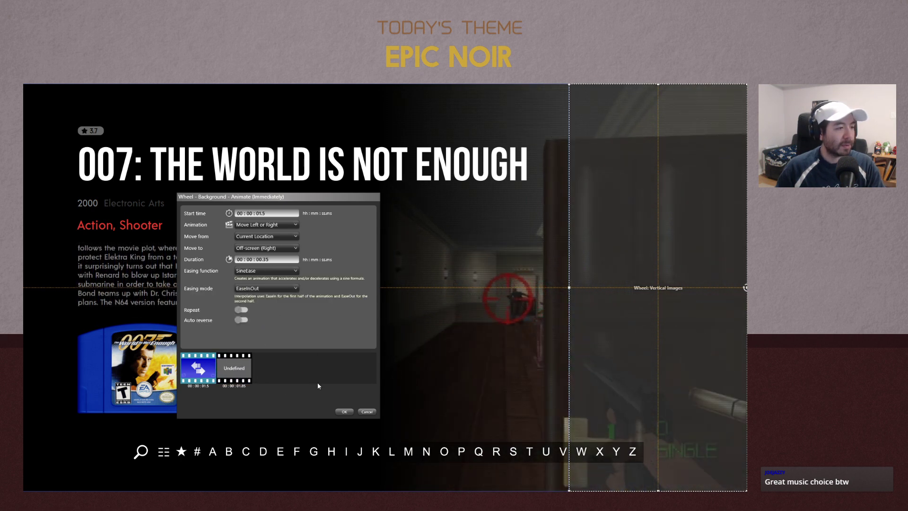
pyautogui.click(344, 412)
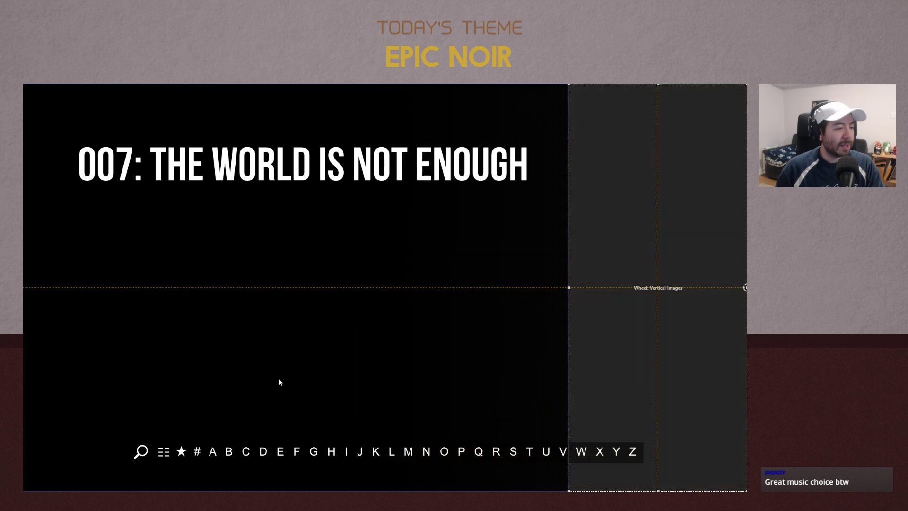
# Change the trigger of Wheel - Background's off-screen move animation to Once Selected
pyautogui.click(234, 380)
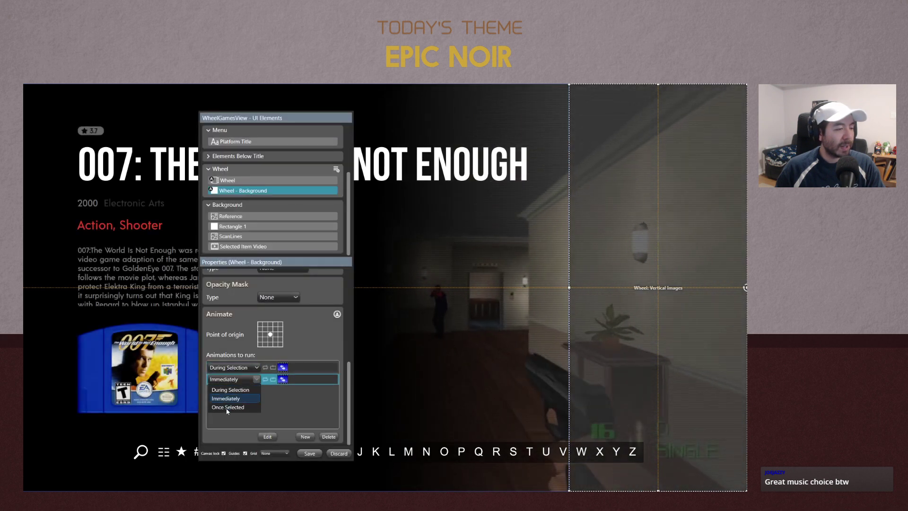
pyautogui.click(290, 416)
pyautogui.click(282, 417)
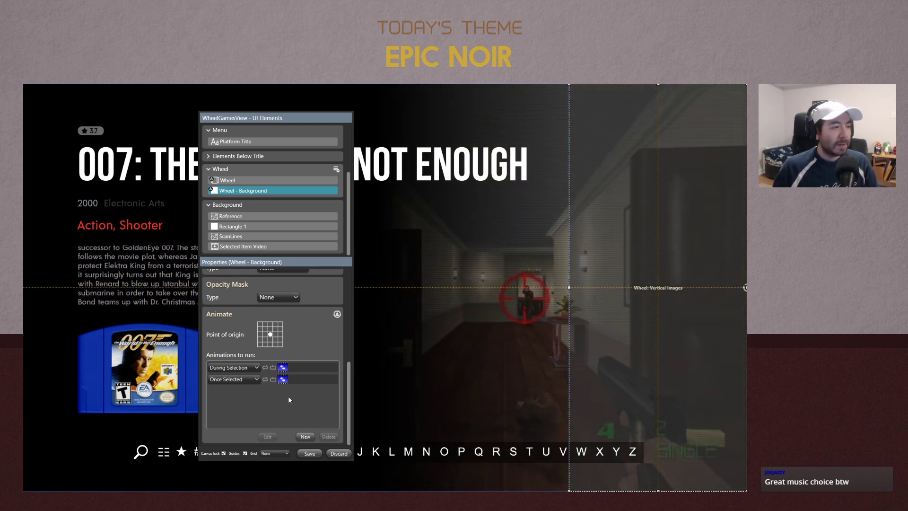
# Copy the During Selection animation from Wheel - Background and paste it into the Wheel element's animations
pyautogui.click(305, 368)
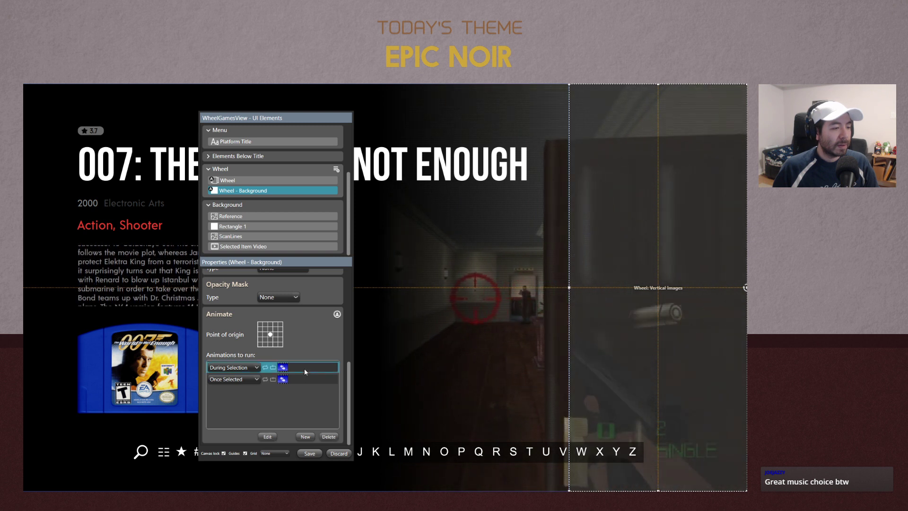
pyautogui.rightClick(256, 369)
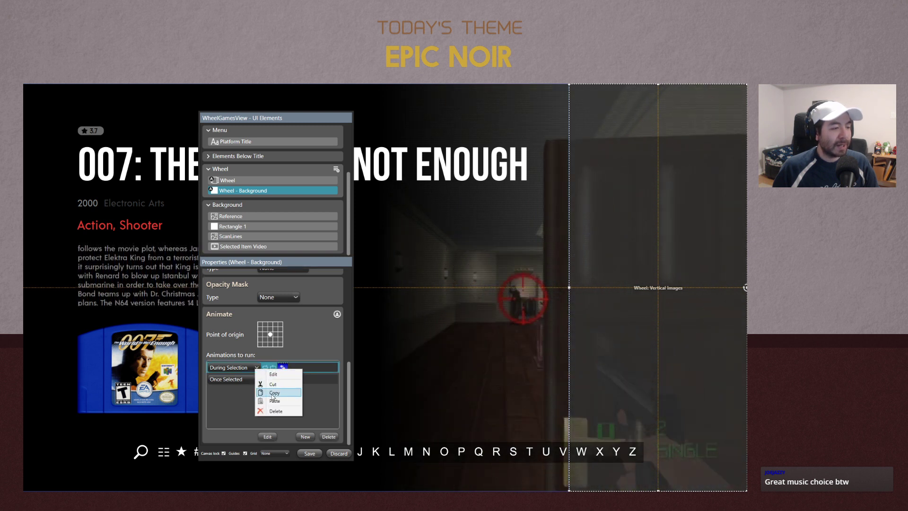
pyautogui.click(281, 180)
pyautogui.rightClick(281, 180)
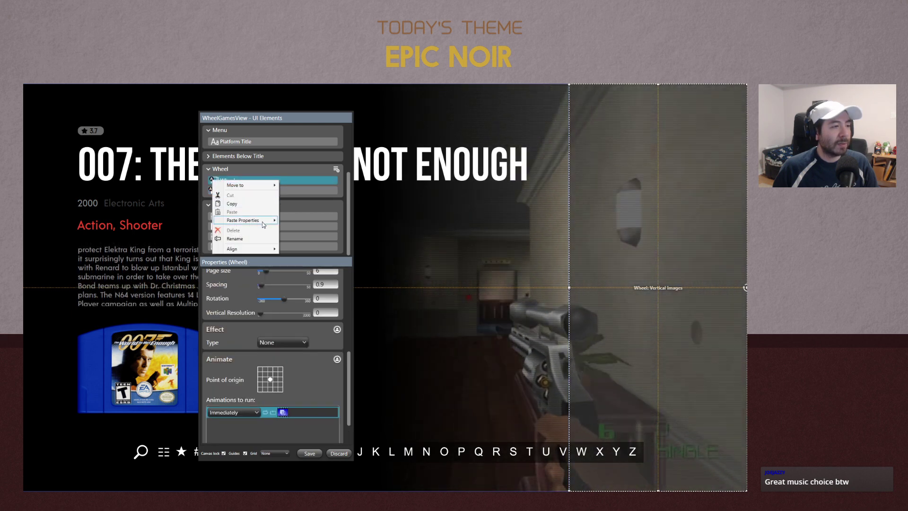
pyautogui.moveTo(262, 222)
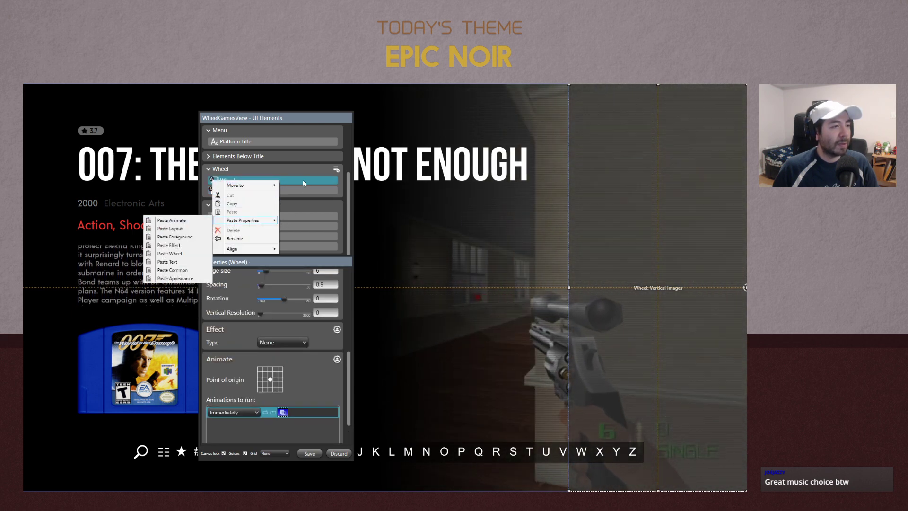
pyautogui.click(208, 221)
pyautogui.rightClick(308, 427)
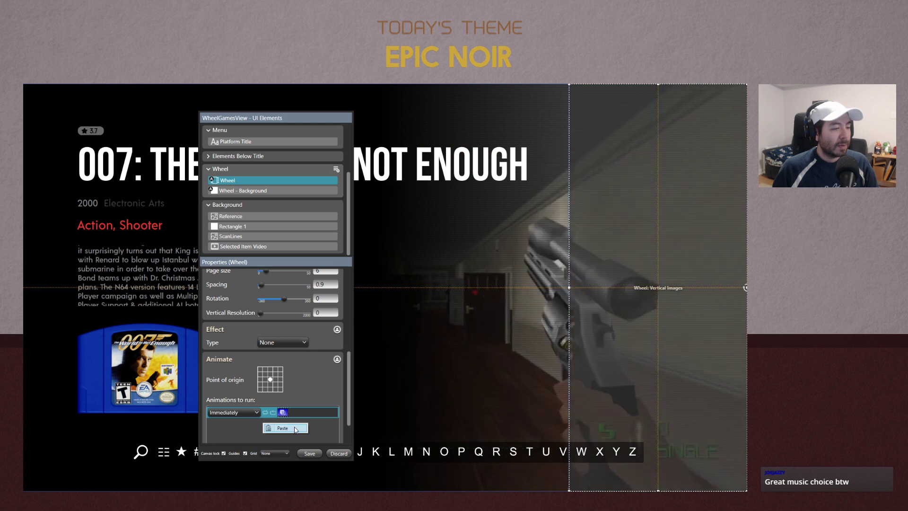
pyautogui.click(285, 428)
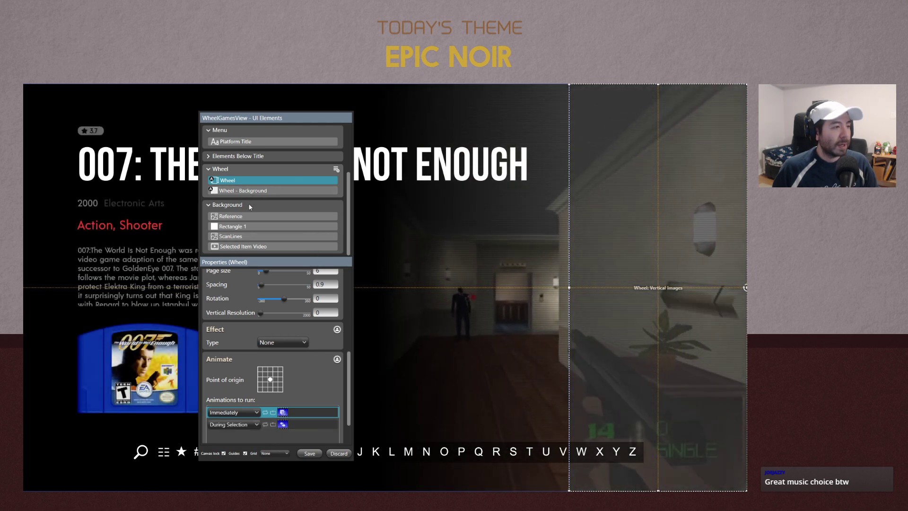
# Copy the Once Selected animation from Wheel - Background and paste it into the Wheel element's animations
pyautogui.click(250, 191)
pyautogui.rightClick(253, 380)
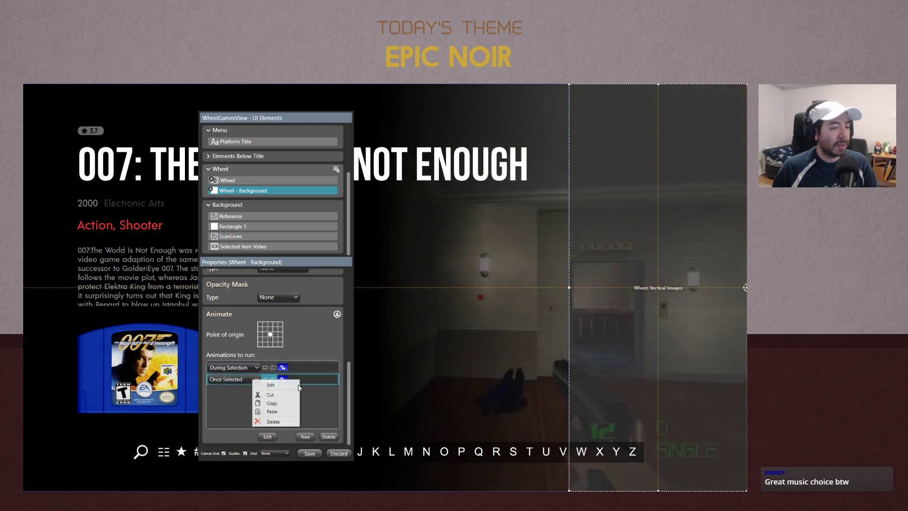
pyautogui.click(272, 403)
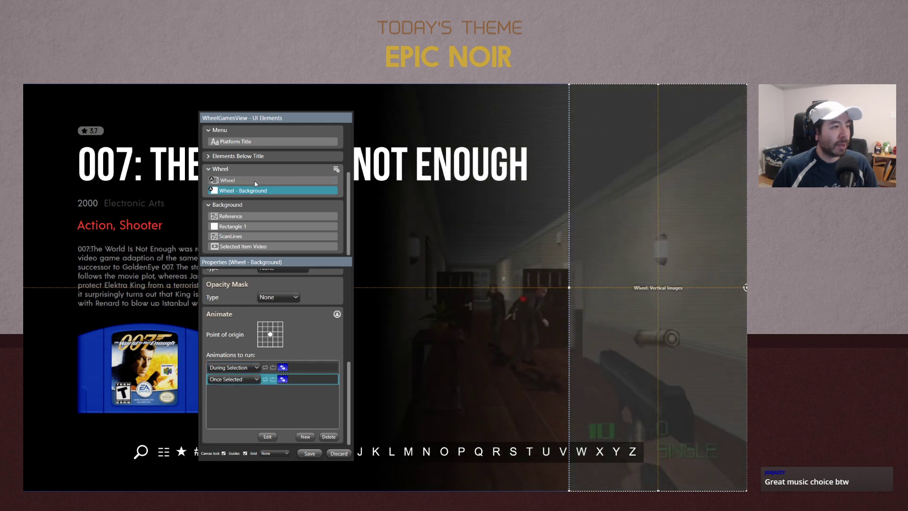
pyautogui.press('Up')
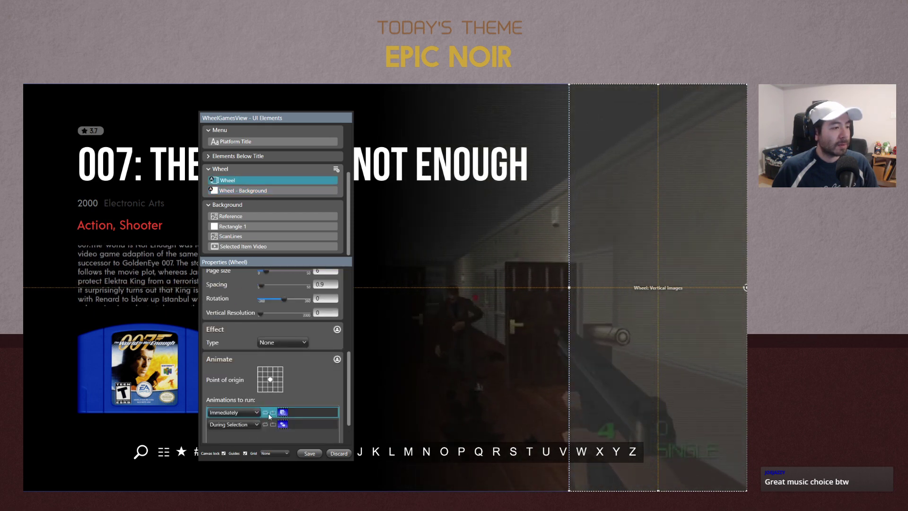
pyautogui.scroll(-5, 268, 413)
pyautogui.rightClick(287, 427)
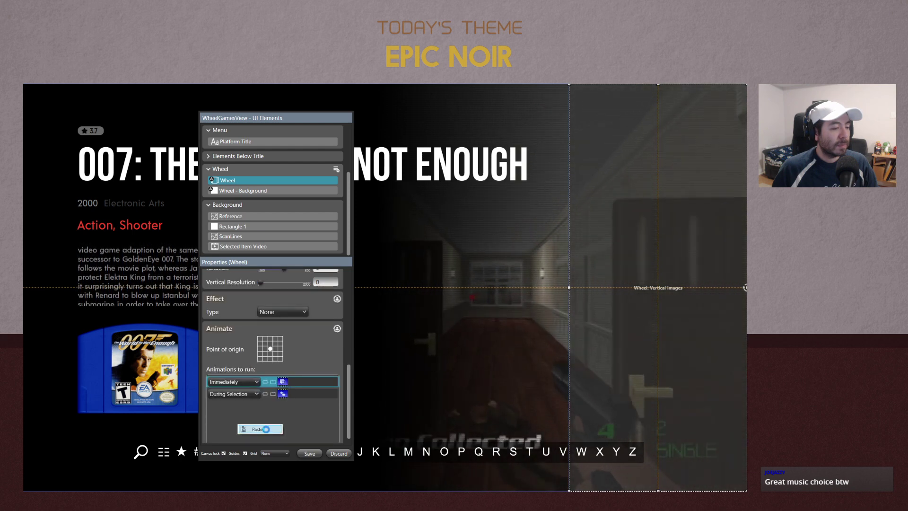
pyautogui.click(291, 428)
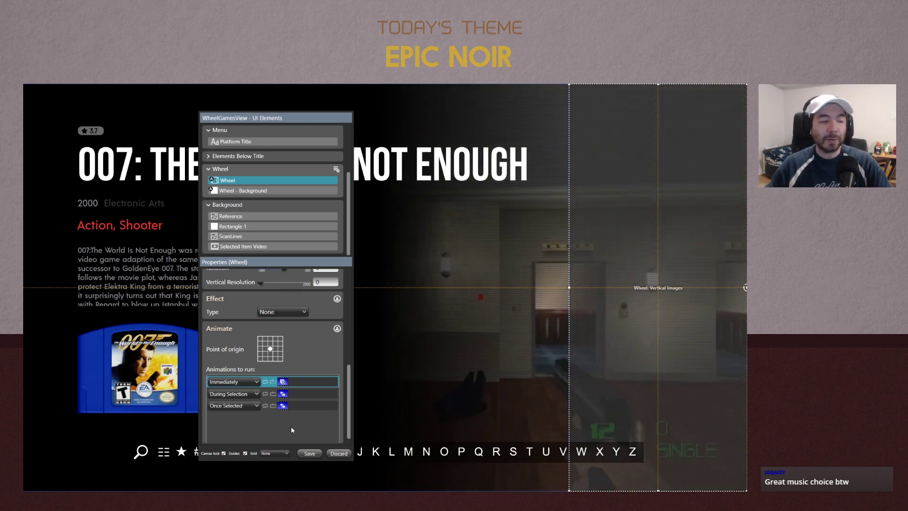
# Save the WheelGamesView and preview it by browsing the Nintendo 64 games down to Batman Beyond: Return of the Joker
pyautogui.click(306, 453)
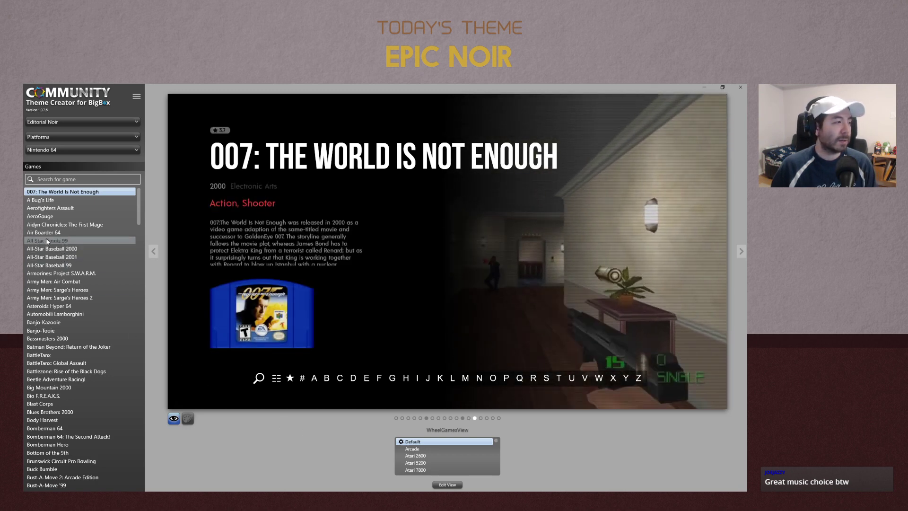
pyautogui.moveTo(47, 242); pyautogui.dragTo(46, 343)
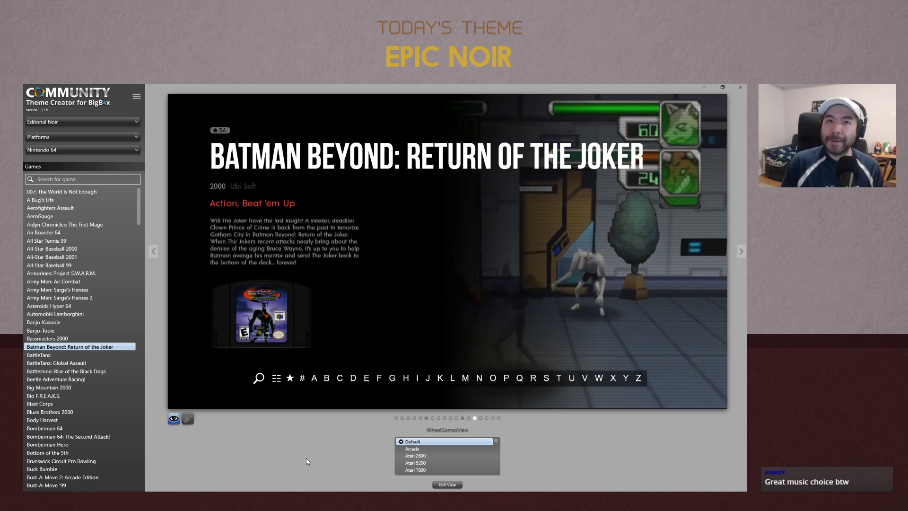
# Review the PlatformWheel1FiltersView and TextGamesView previews and return to WheelGamesView
pyautogui.click(426, 418)
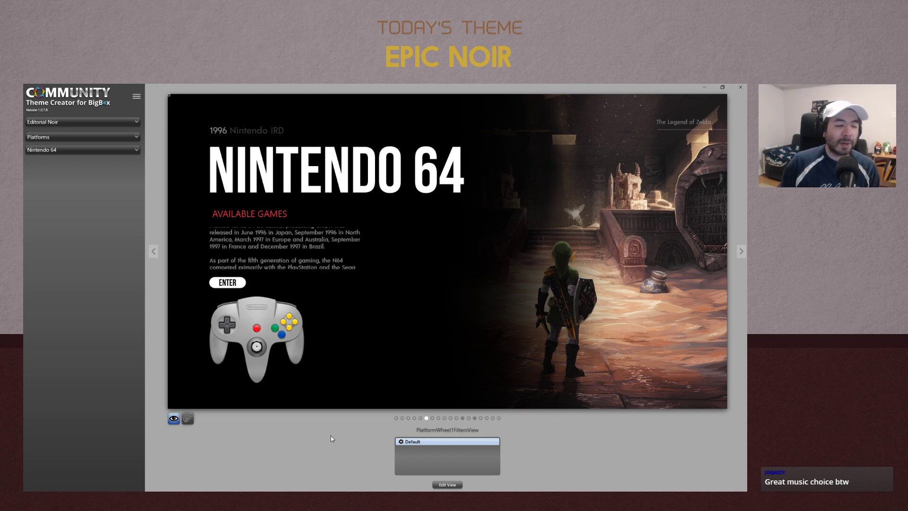
pyautogui.click(463, 418)
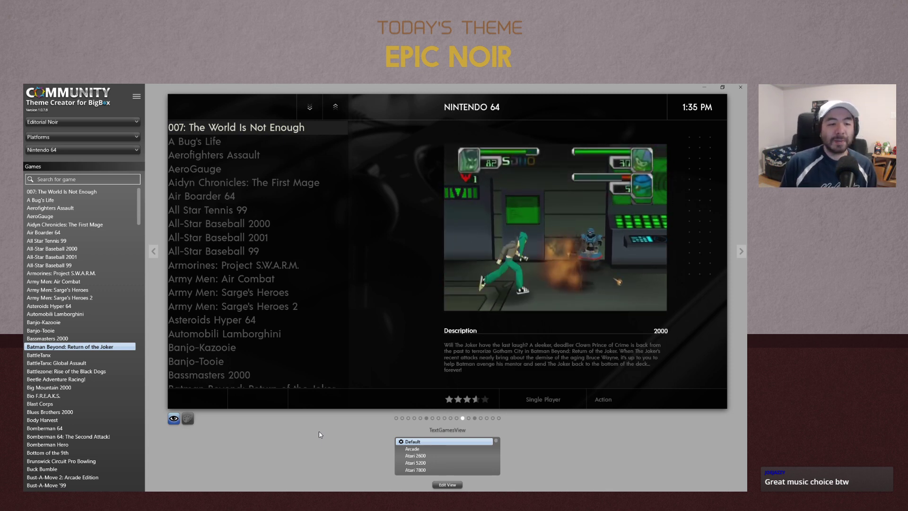
pyautogui.click(475, 418)
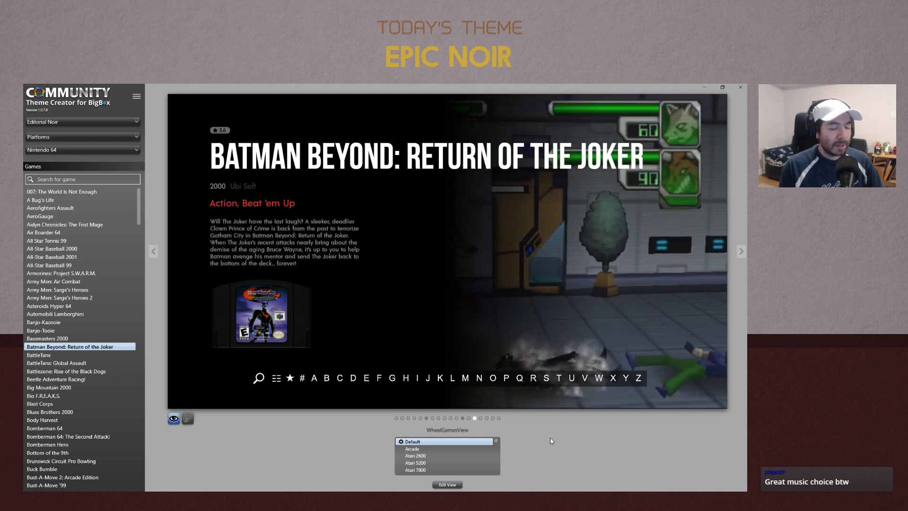
# Switch to the Edge browser window with the LaunchBox Community Forums' Third-party Apps and Plugins page
pyautogui.hotkey('alt', 'Tab')
pyautogui.press('Tab')
pyautogui.press('Tab')
pyautogui.press('Tab')
pyautogui.press('Tab')
pyautogui.press('Tab')
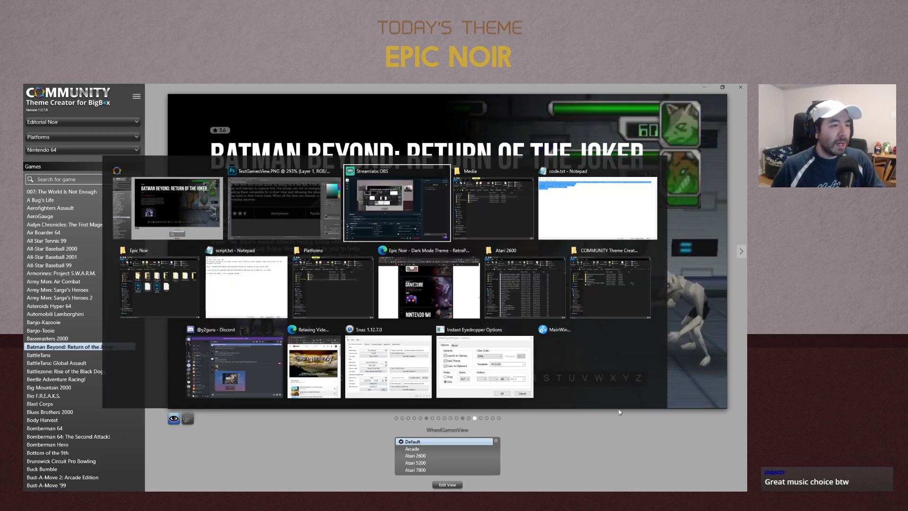
pyautogui.press('Tab')
pyautogui.press('Tab')
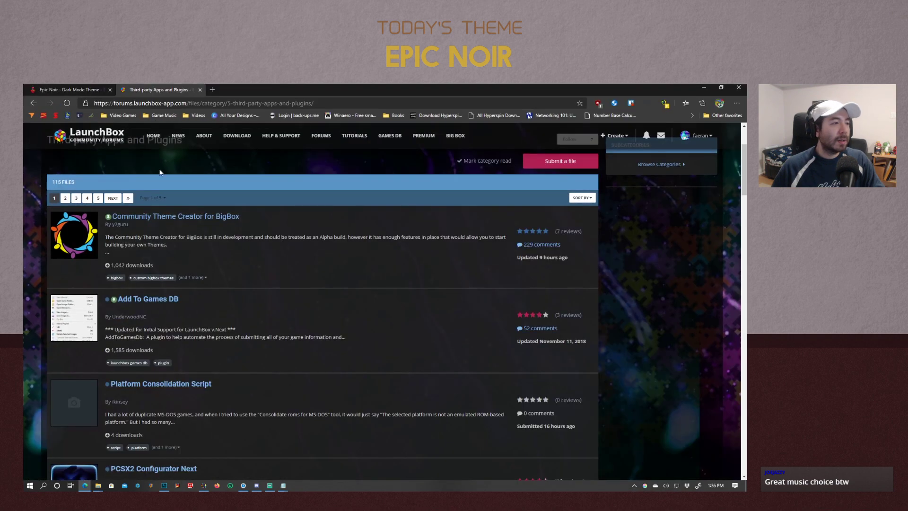
# Go to the LaunchBox forum index, open the Custom Theme Tutorials forum and look over its topics
pyautogui.click(72, 181)
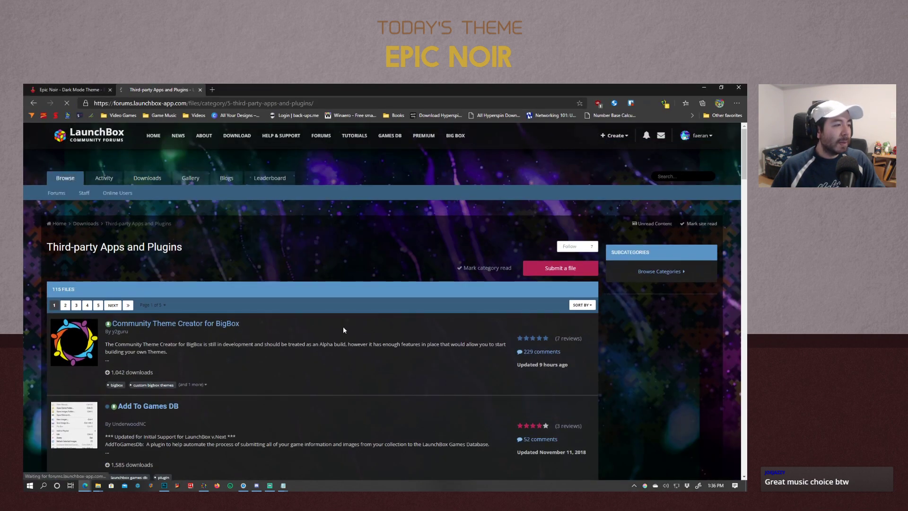
pyautogui.scroll(-2, 350, 324)
pyautogui.scroll(-4, 331, 328)
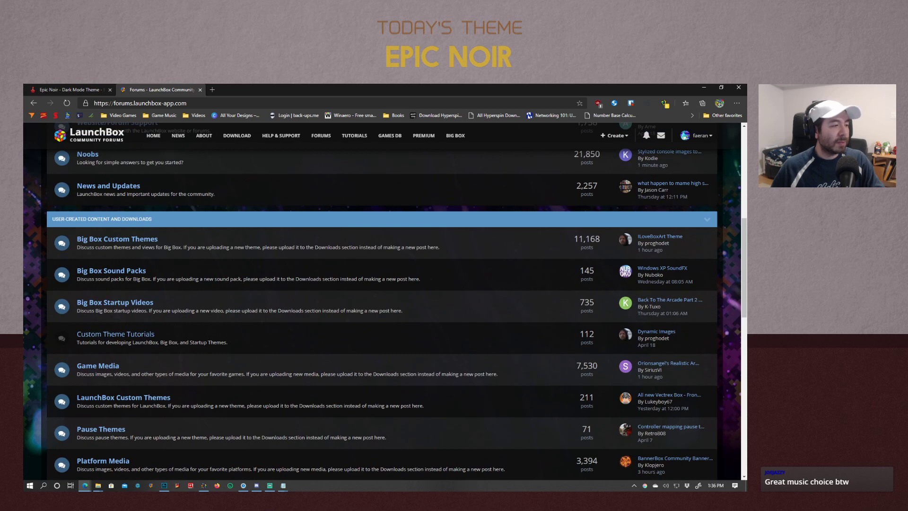
pyautogui.click(138, 337)
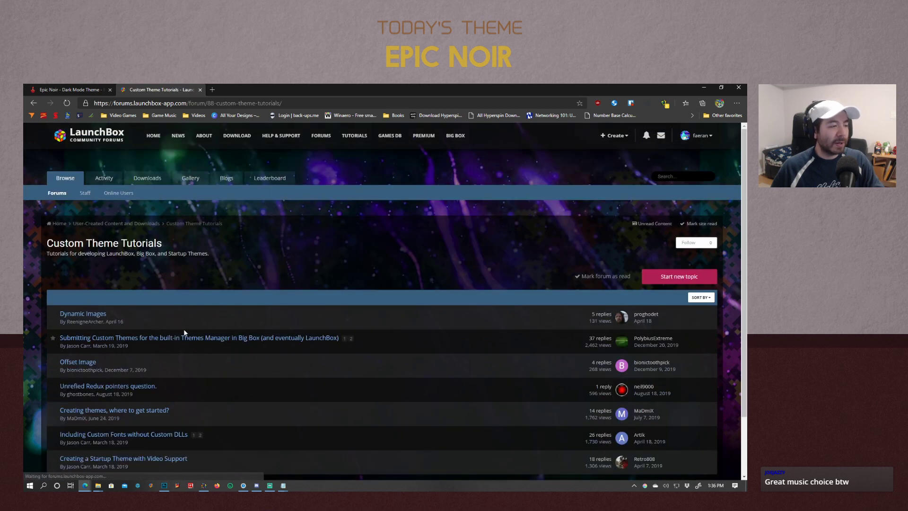
pyautogui.scroll(-1, 26, 260)
pyautogui.scroll(1, 33, 300)
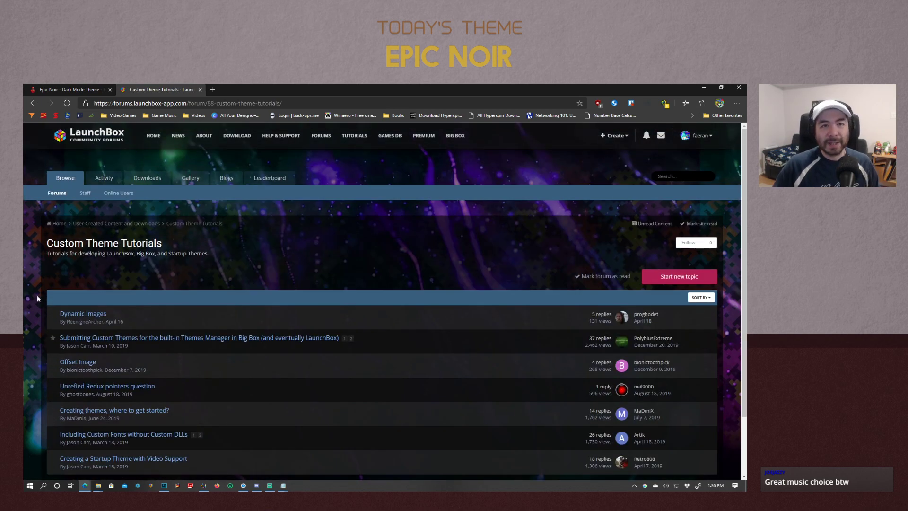